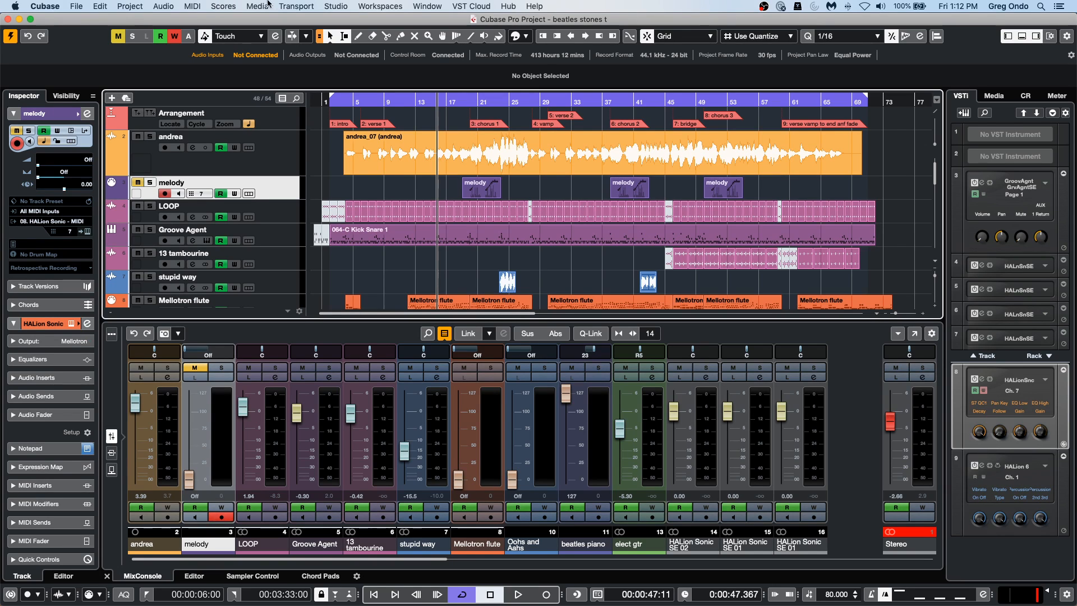
# Inspect the return bus ports of the FA 08 external instrument in Audio Connections and close the window.
pyautogui.click(323, 3)
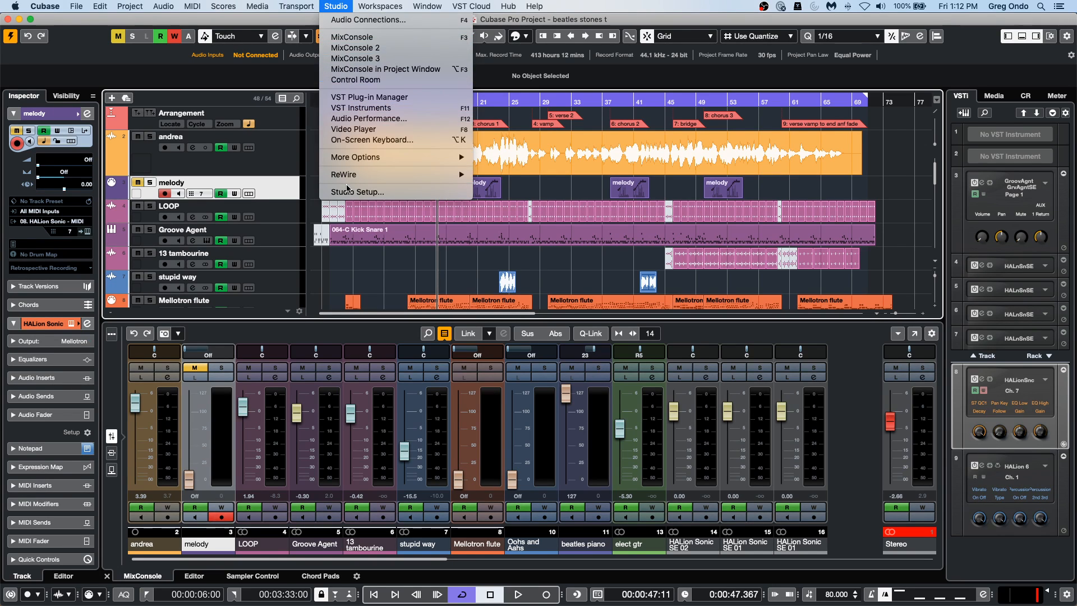
pyautogui.click(352, 21)
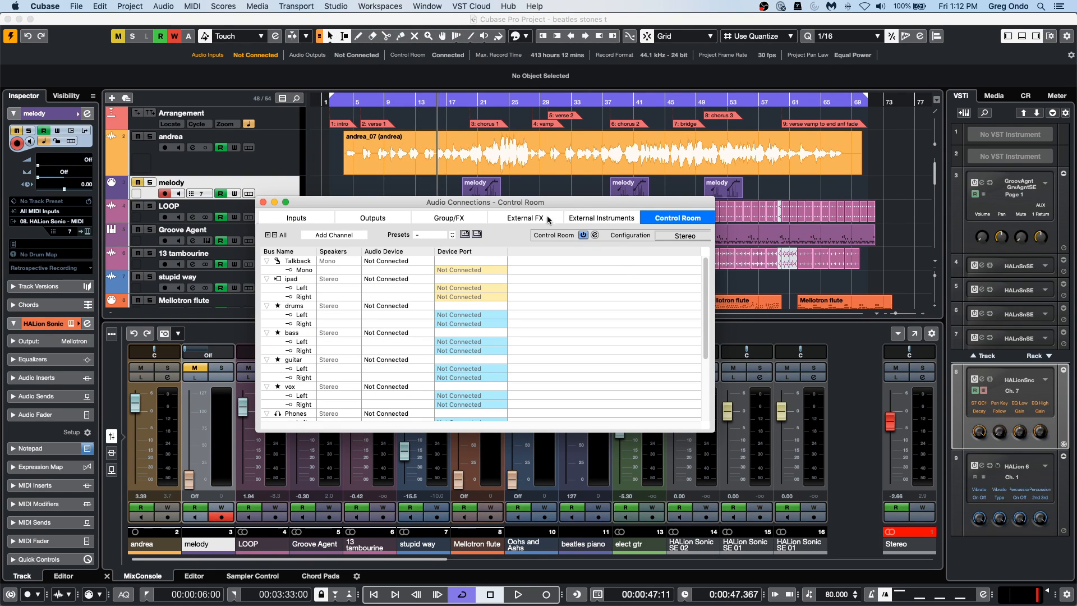
pyautogui.click(527, 219)
pyautogui.click(621, 218)
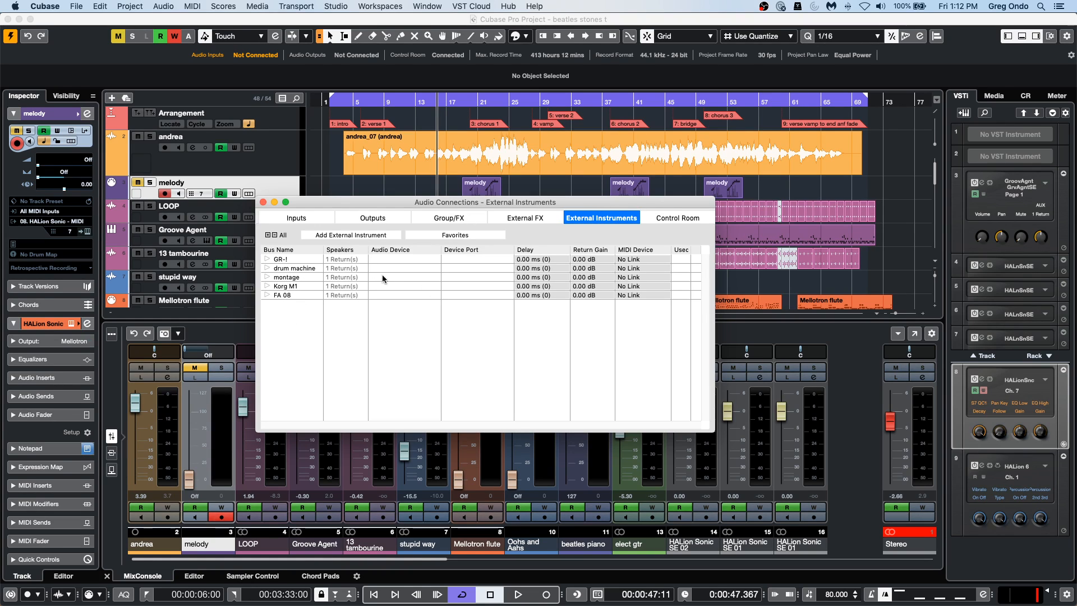
pyautogui.click(267, 295)
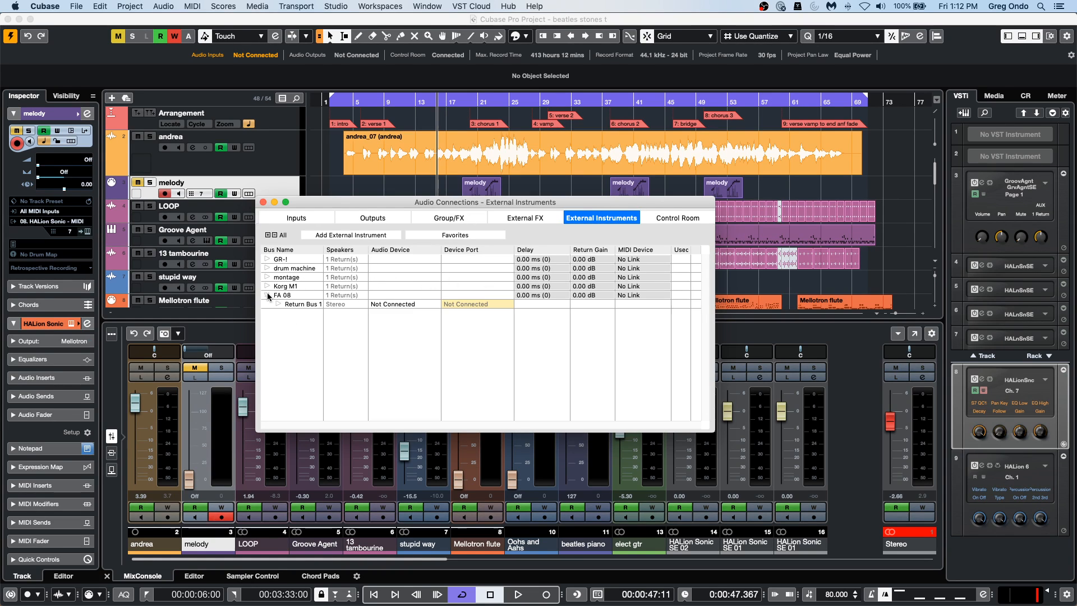
pyautogui.click(279, 305)
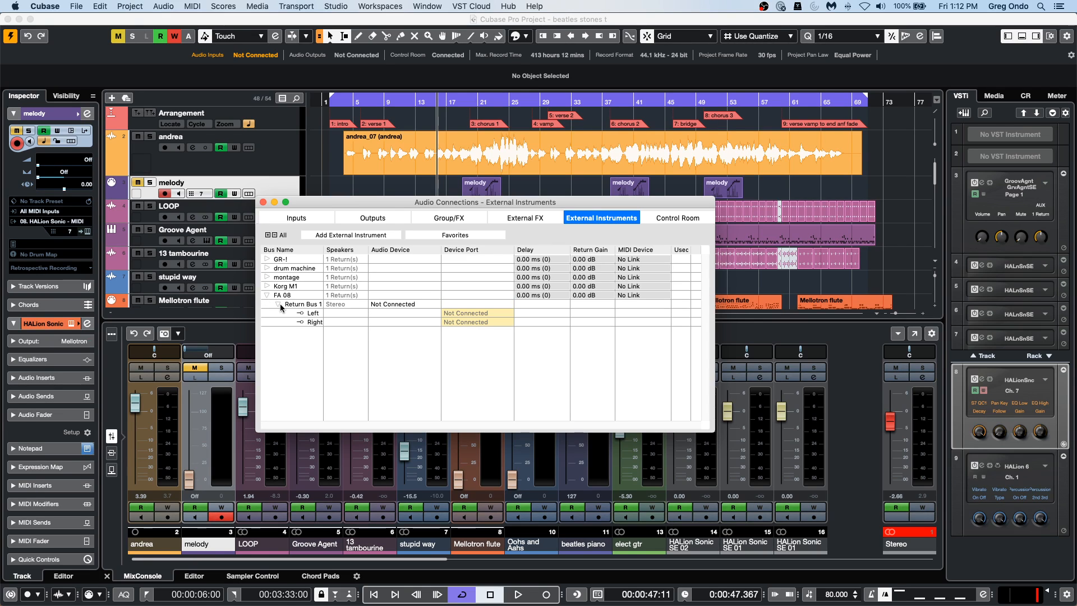
pyautogui.click(263, 202)
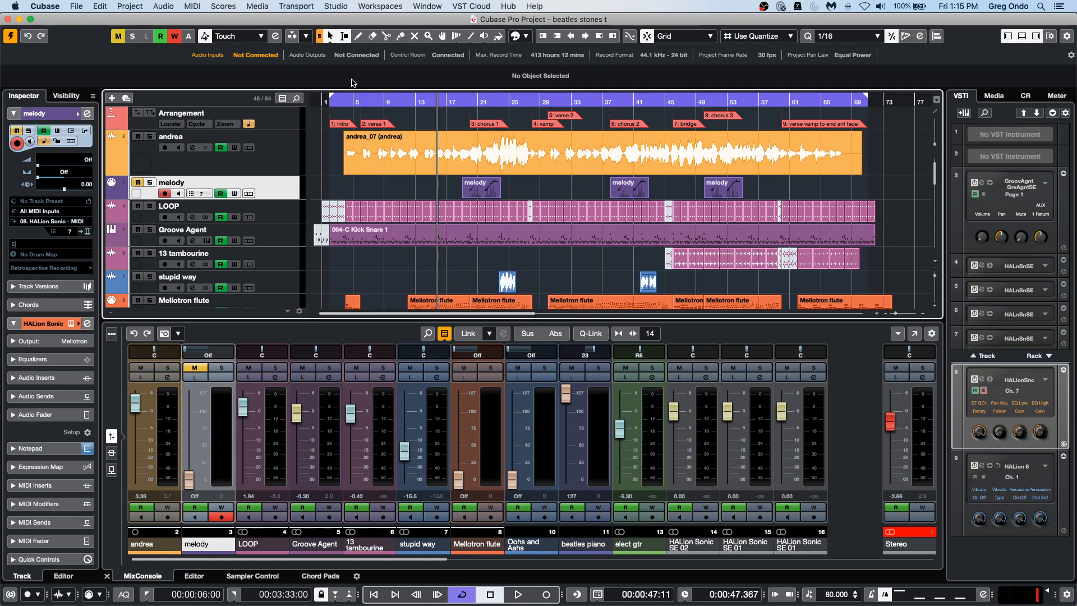
# Create an empty plug-in collection named "September 18" in the VST Plug-in Manager.
pyautogui.click(340, 6)
pyautogui.moveTo(404, 4)
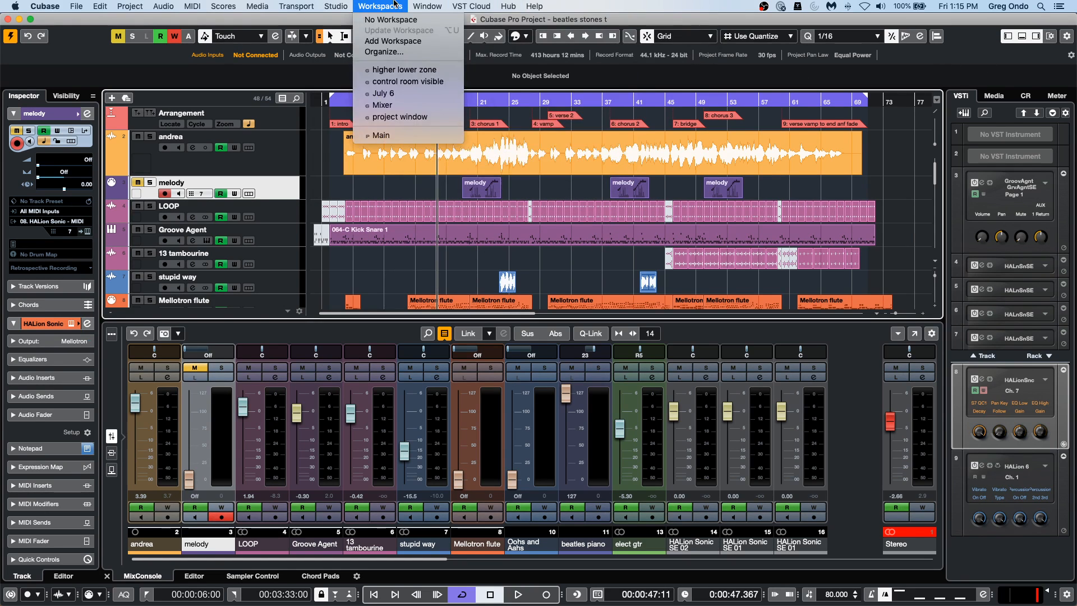
pyautogui.moveTo(336, 6)
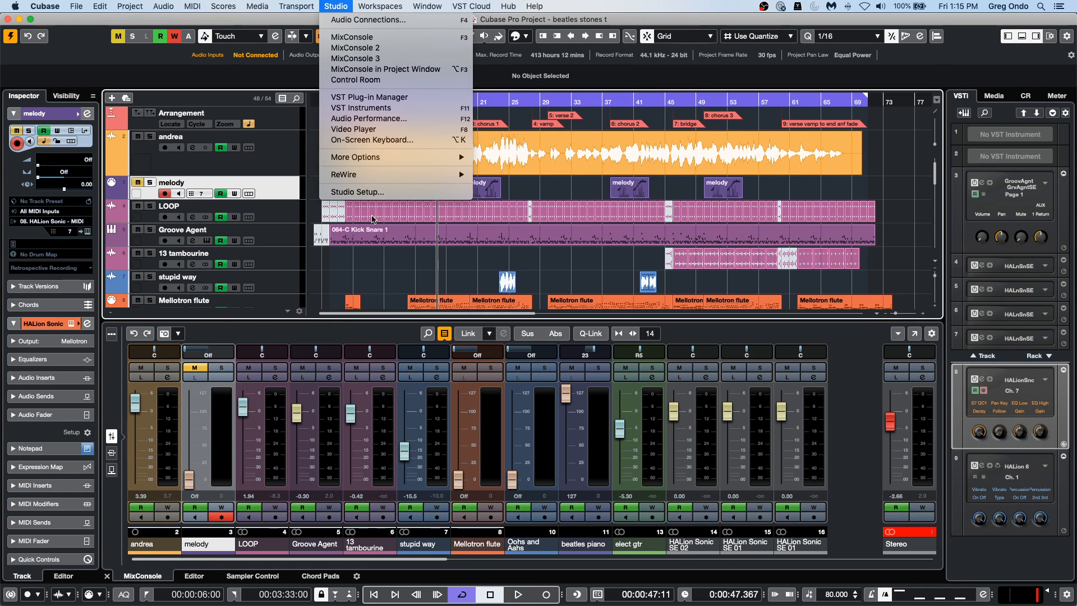
pyautogui.moveTo(401, 178)
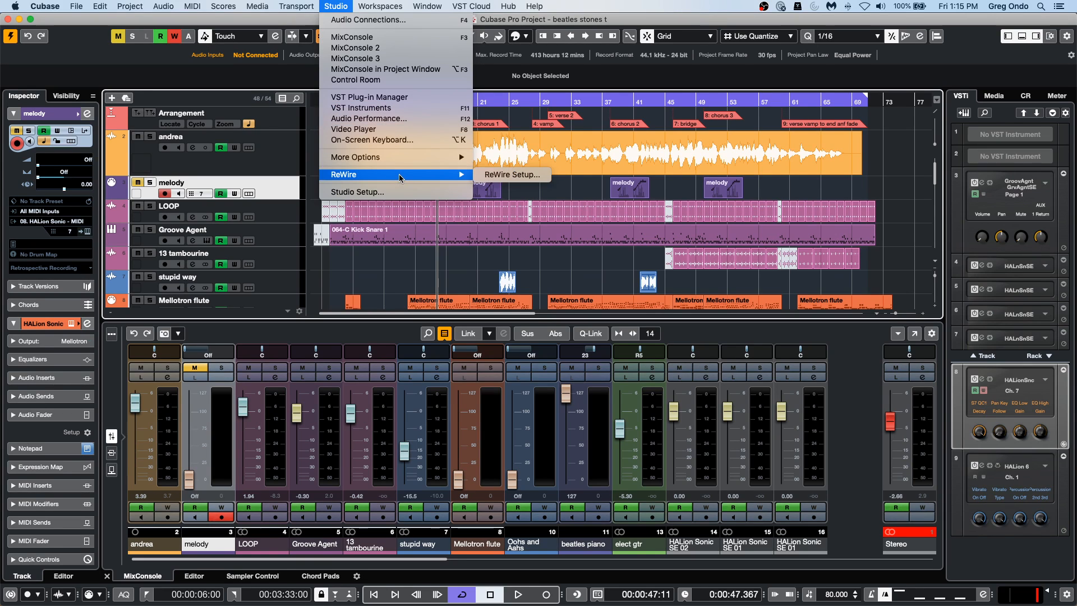
pyautogui.click(387, 103)
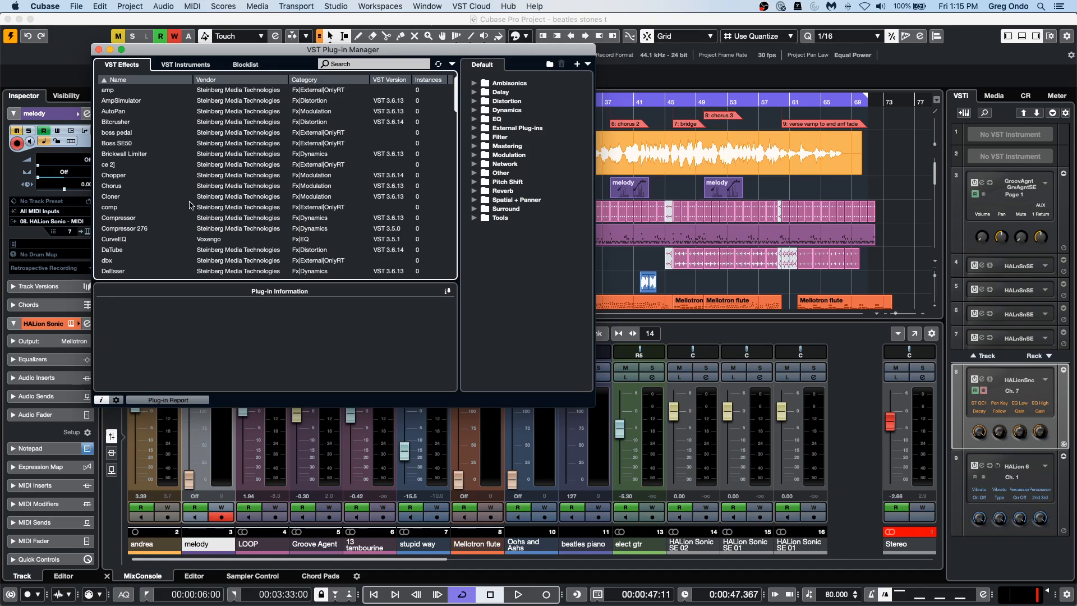
pyautogui.click(578, 64)
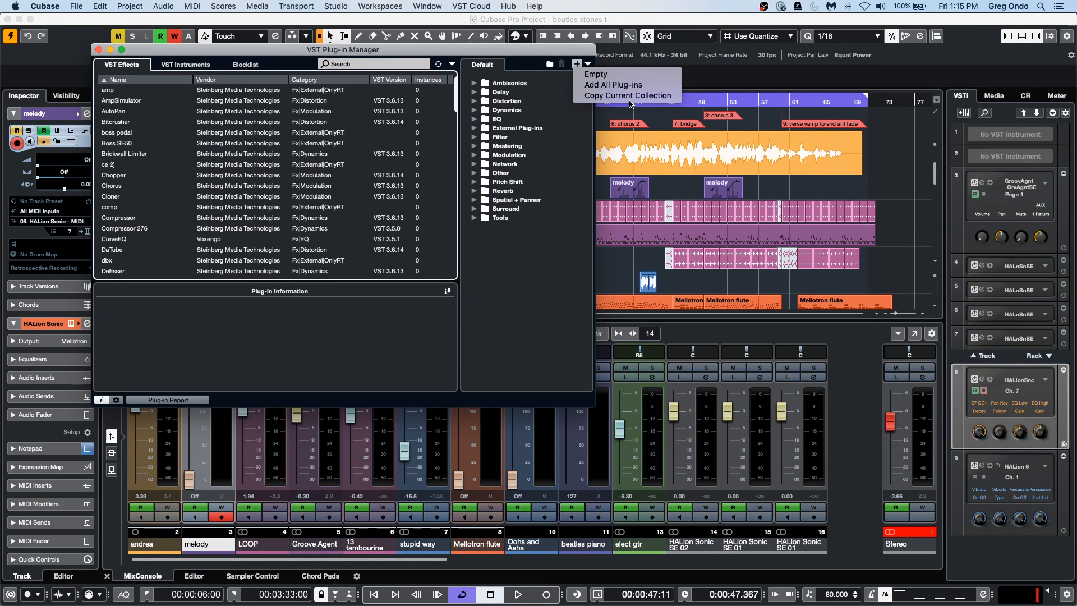
pyautogui.click(638, 74)
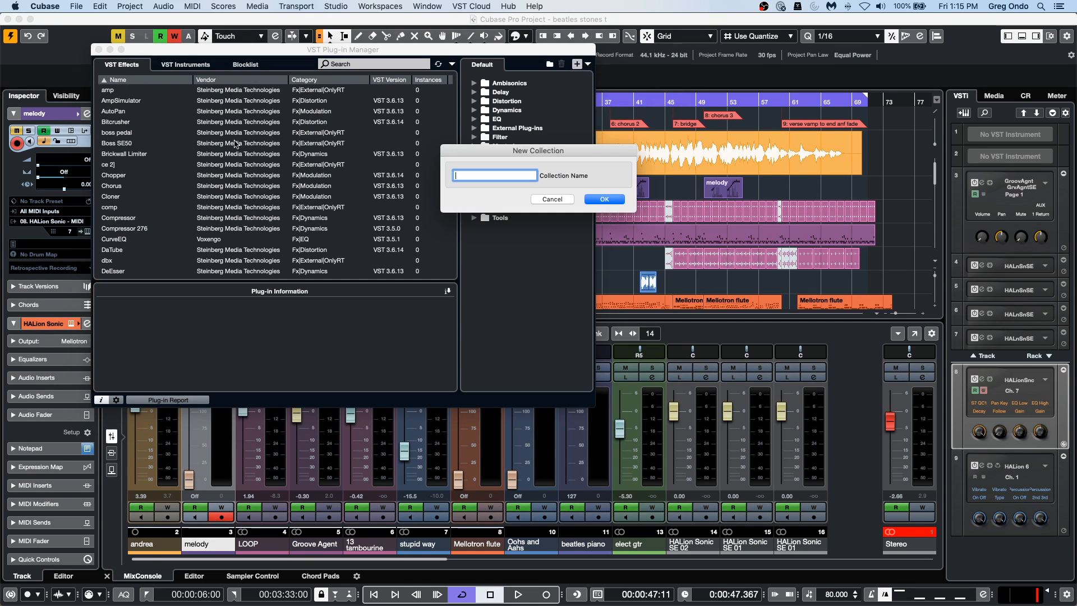
pyautogui.write('September 18')
pyautogui.press('Return')
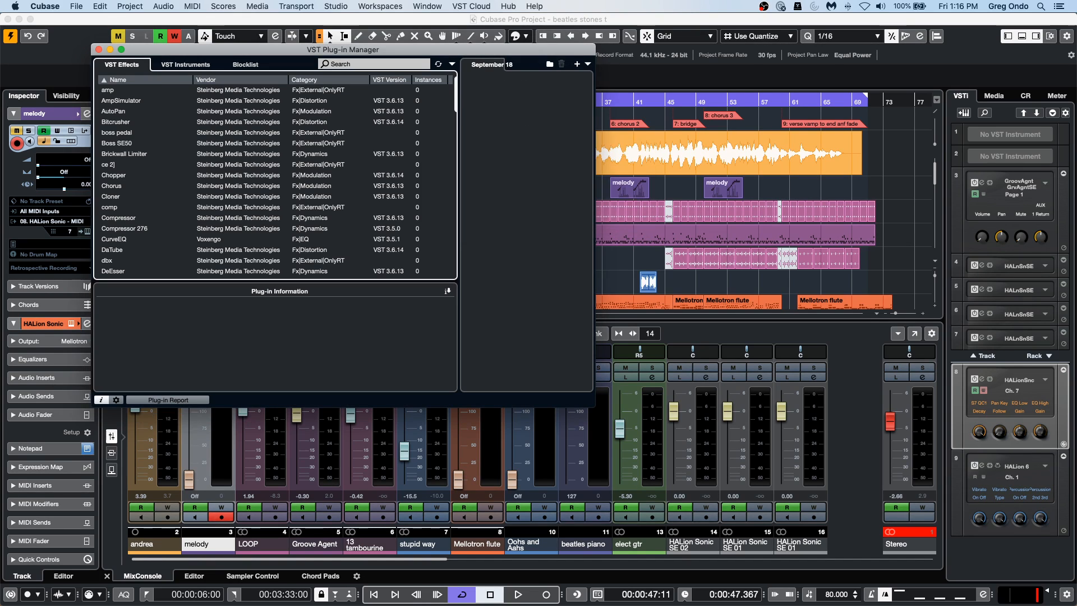
# Add the Boss SE50, AmpSimulator, comp and DaTube effects to the September 18 collection.
pyautogui.click(124, 145)
pyautogui.moveTo(124, 145); pyautogui.dragTo(521, 102)
pyautogui.click(126, 111)
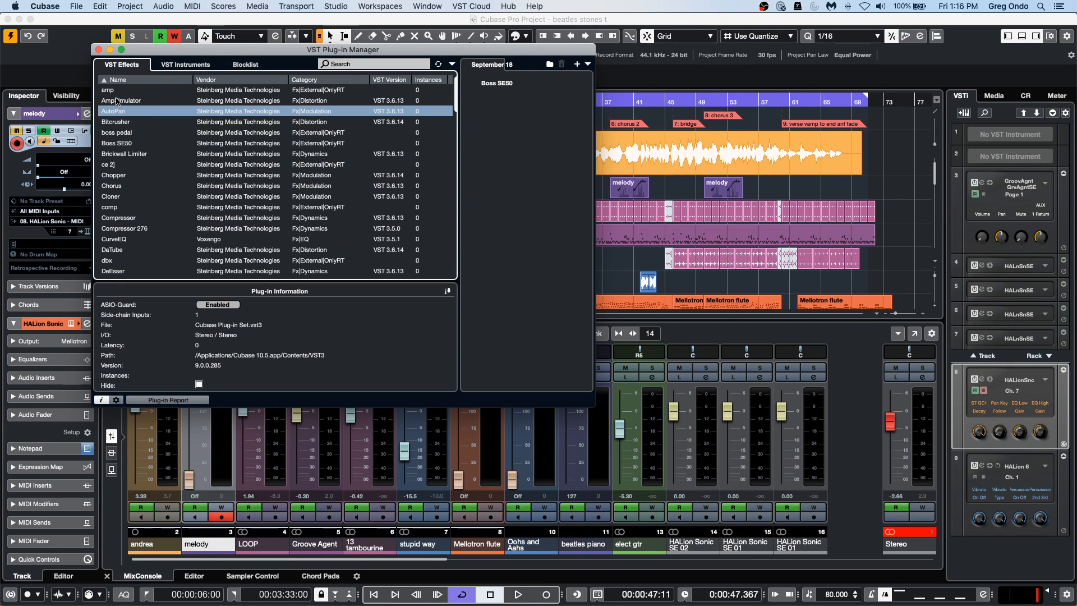
pyautogui.click(117, 100)
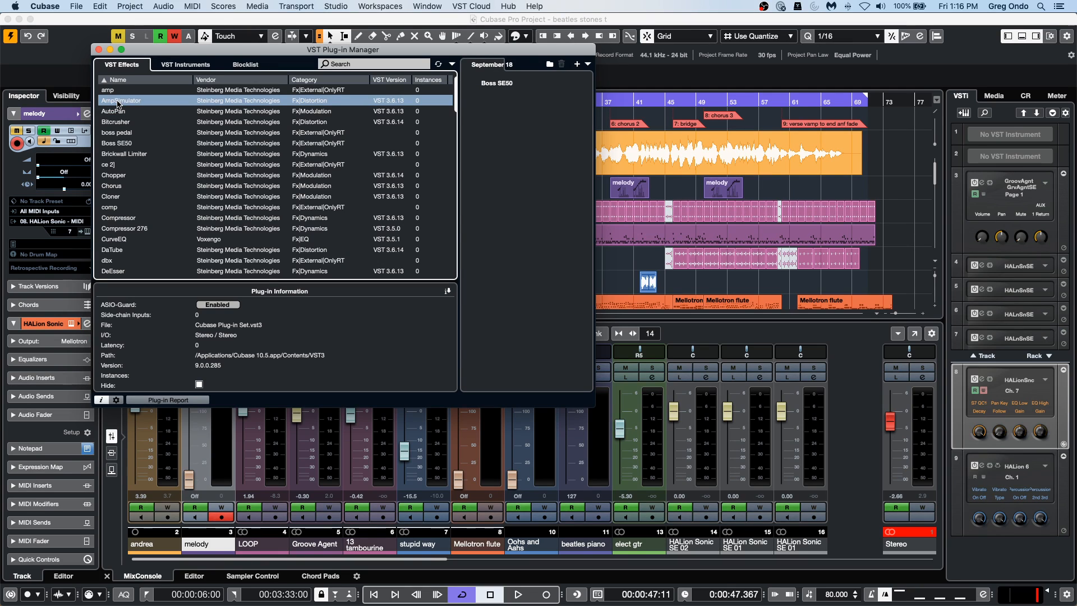
pyautogui.moveTo(599, 117); pyautogui.dragTo(529, 115)
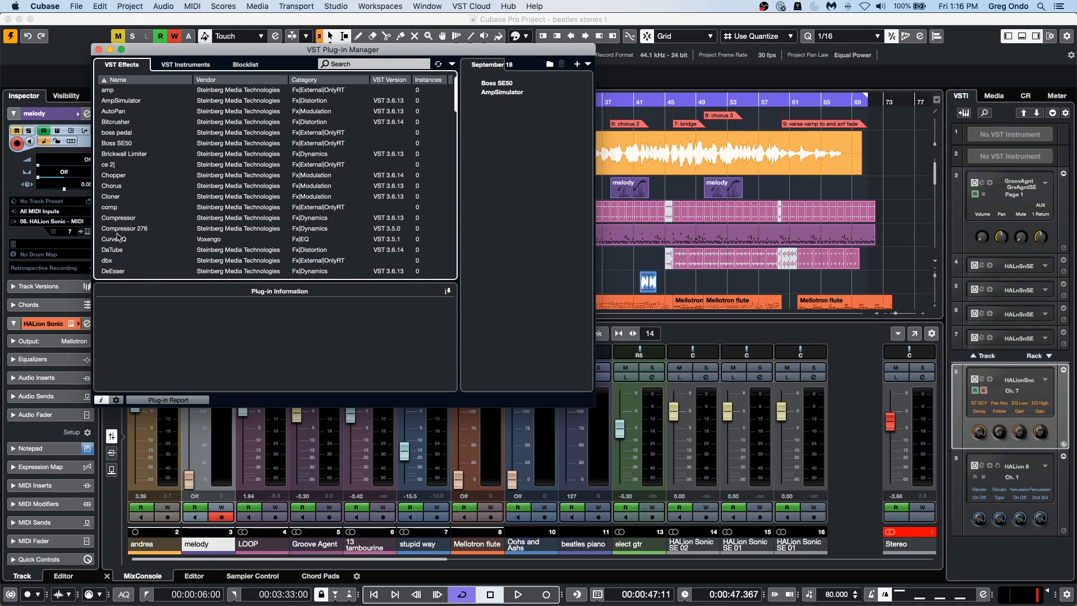
pyautogui.moveTo(110, 207); pyautogui.dragTo(489, 102)
pyautogui.moveTo(110, 260); pyautogui.dragTo(515, 156)
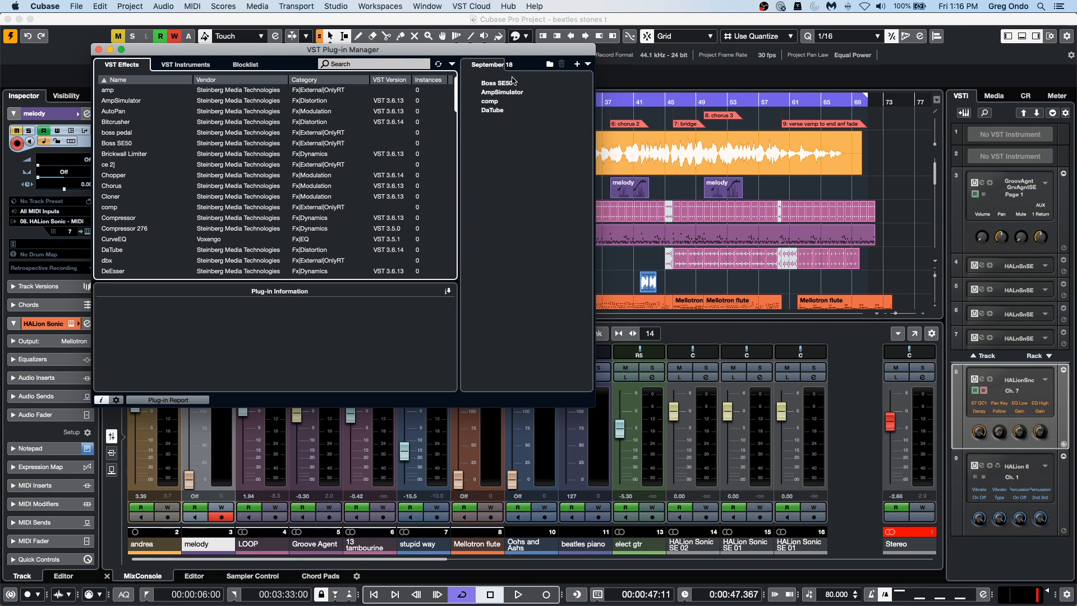
pyautogui.click(587, 66)
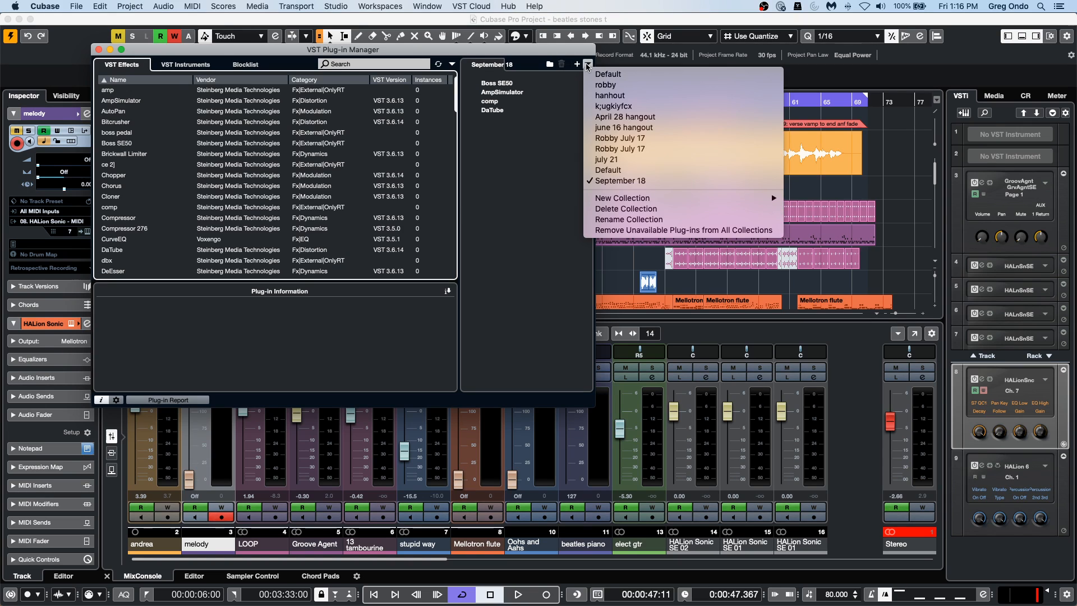
pyautogui.click(561, 101)
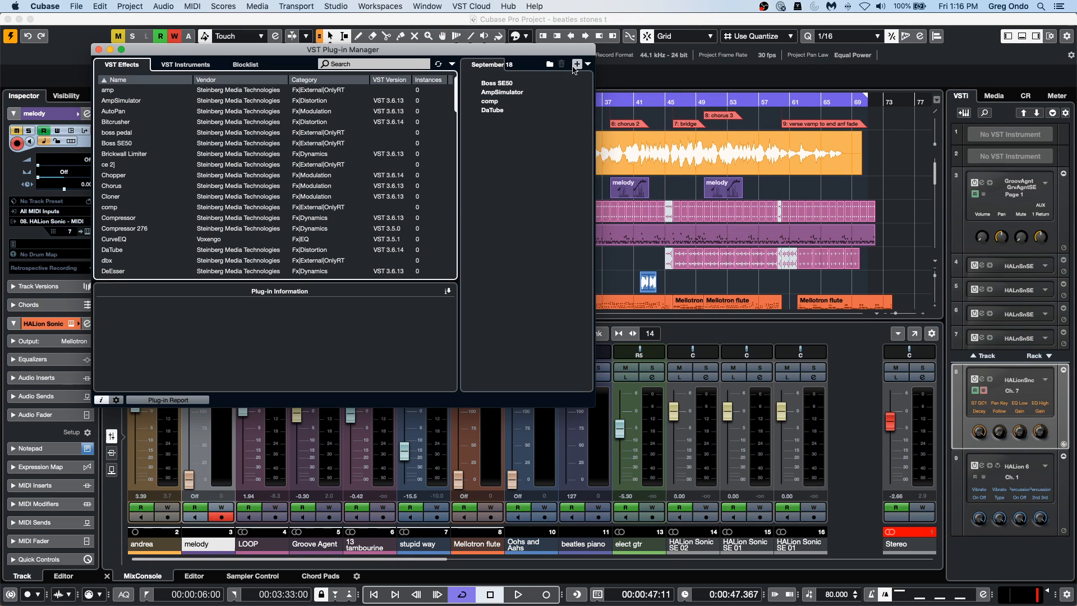
# Create a folder named "amps" in the collection, move all four plug-ins into it and close the plug-in manager.
pyautogui.click(550, 64)
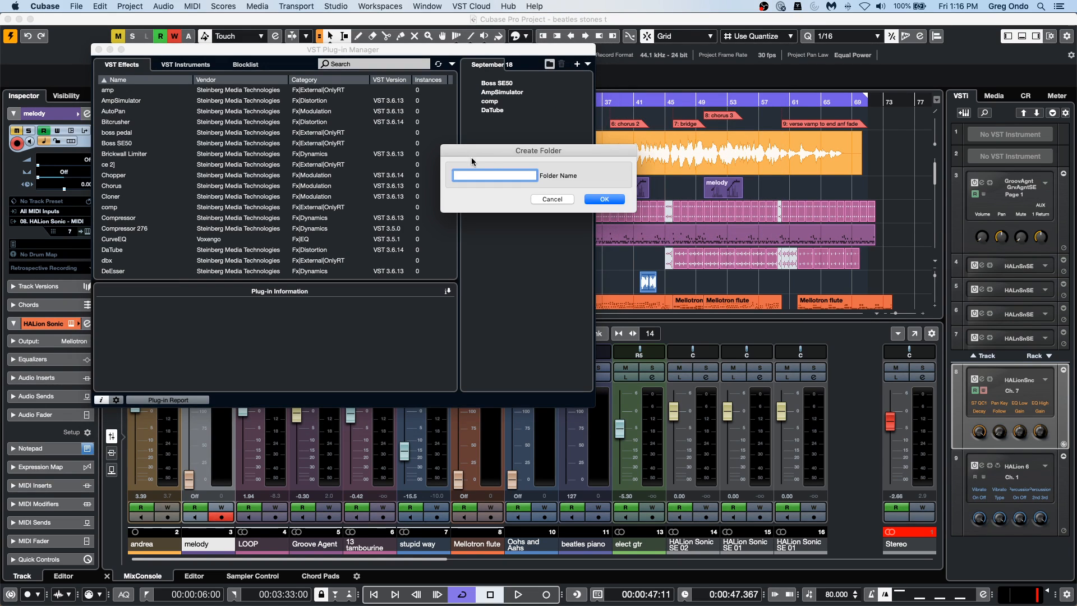
pyautogui.write('amps')
pyautogui.press('Return')
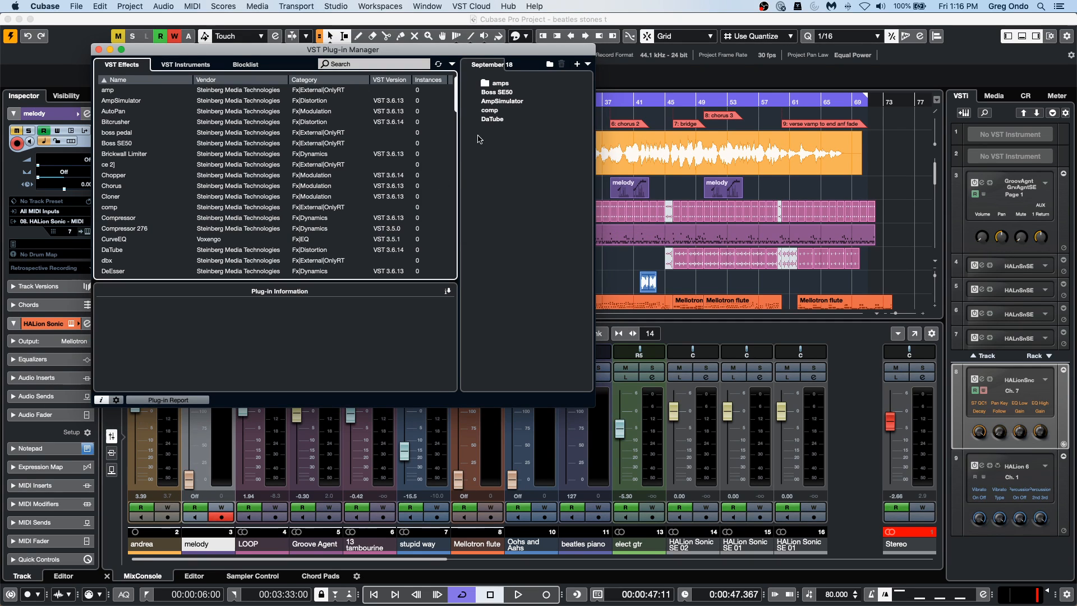
pyautogui.click(501, 109)
pyautogui.moveTo(503, 96); pyautogui.dragTo(508, 85)
pyautogui.click(501, 93)
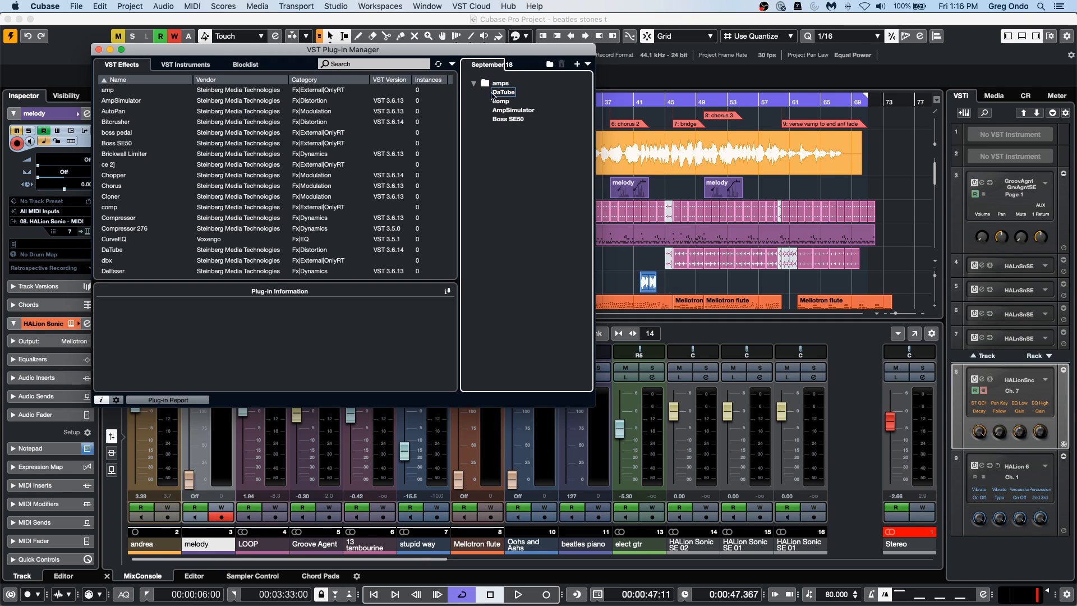
pyautogui.click(474, 84)
pyautogui.click(474, 83)
pyautogui.click(98, 50)
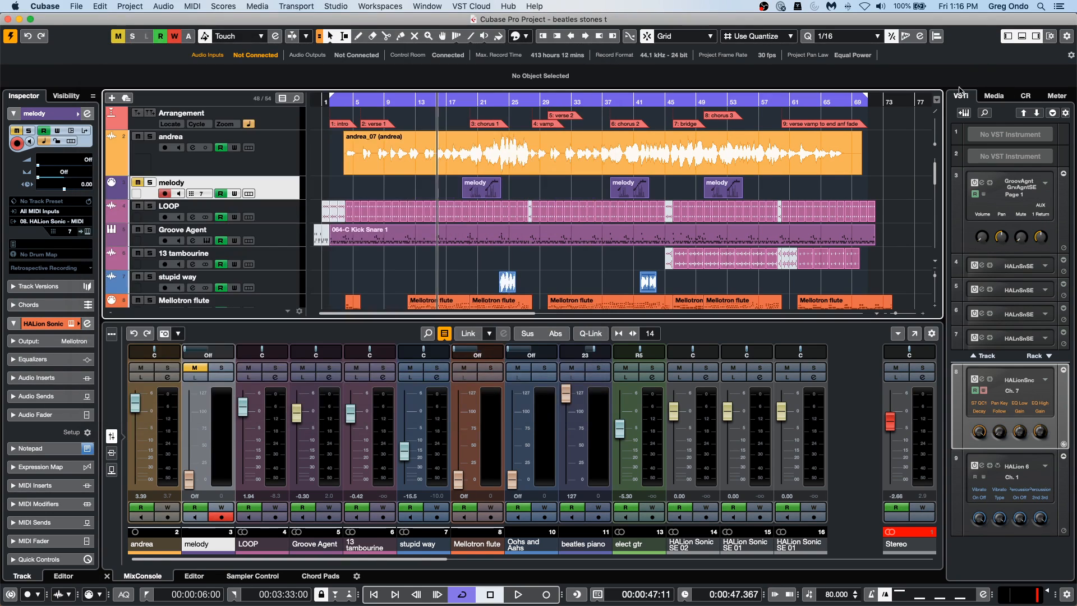
# Show the VST effects in the media browser and expand the amps folder to view its plug-ins.
pyautogui.click(1004, 96)
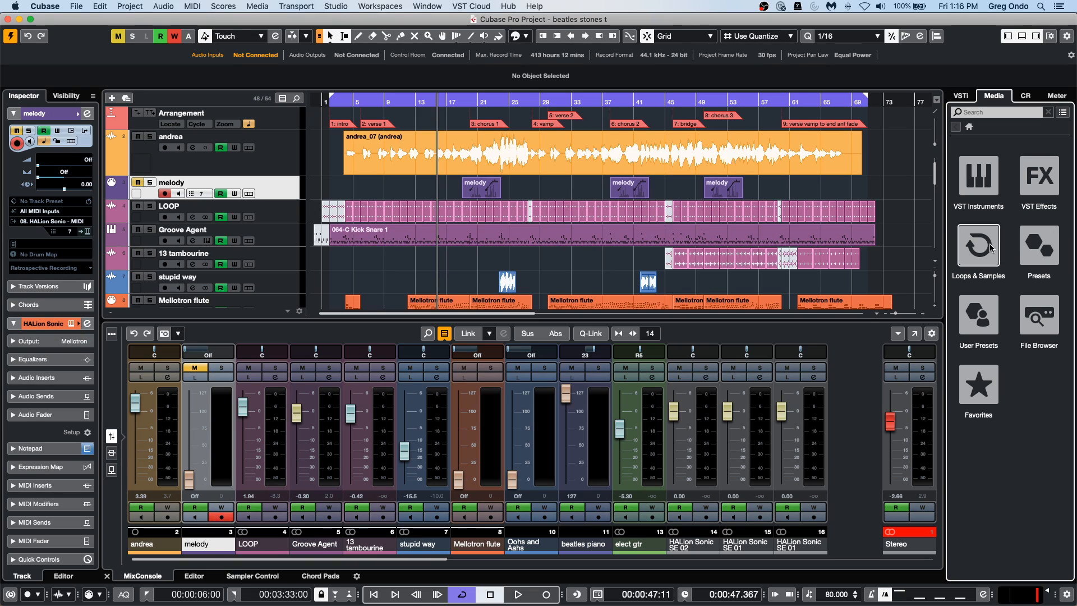
pyautogui.click(1032, 173)
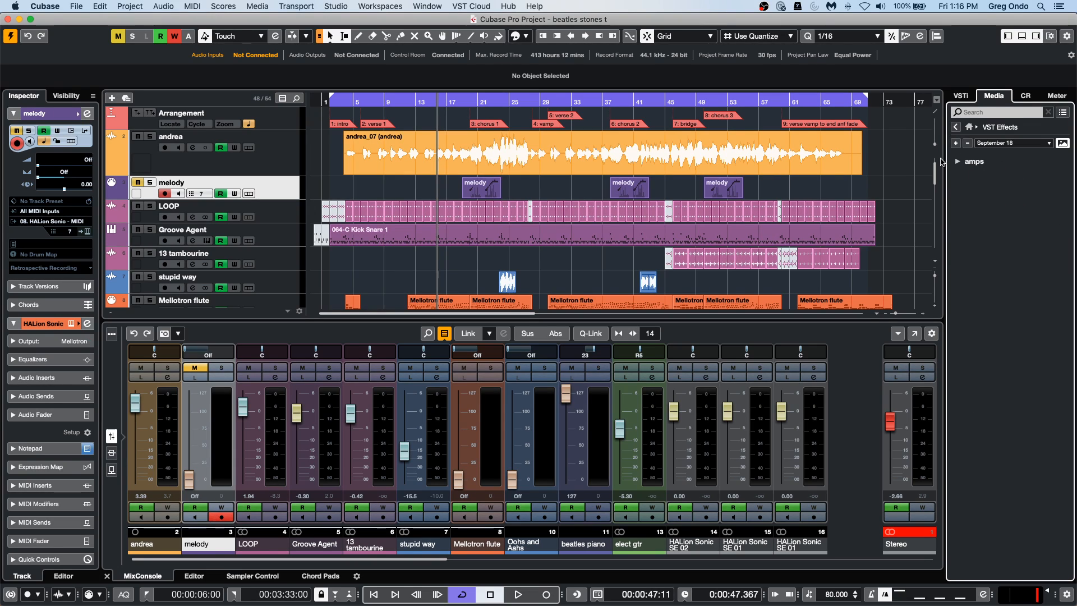
pyautogui.click(958, 161)
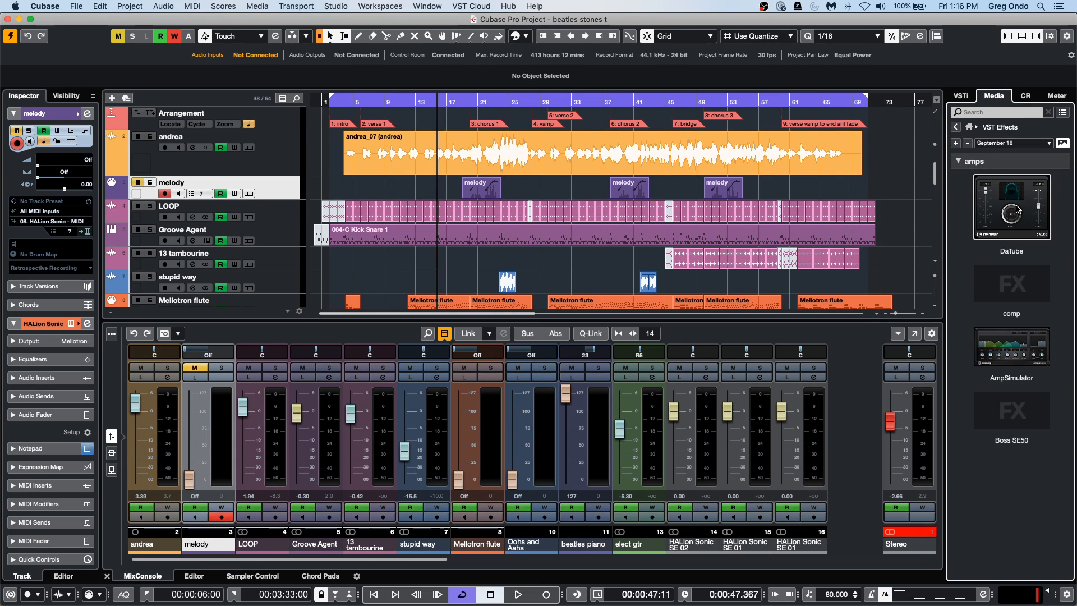
pyautogui.click(958, 162)
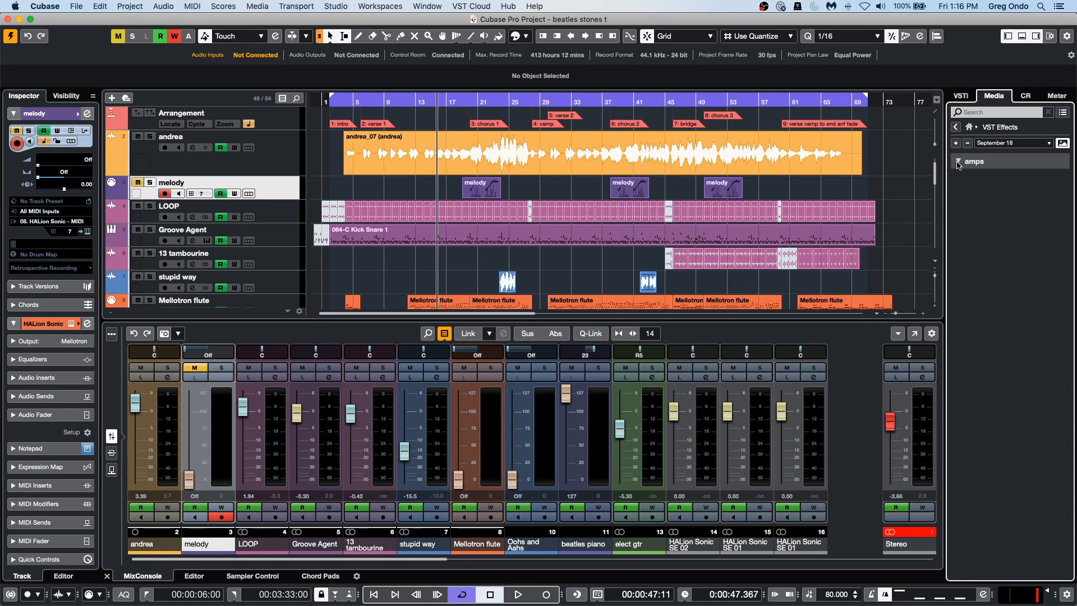
pyautogui.click(337, 7)
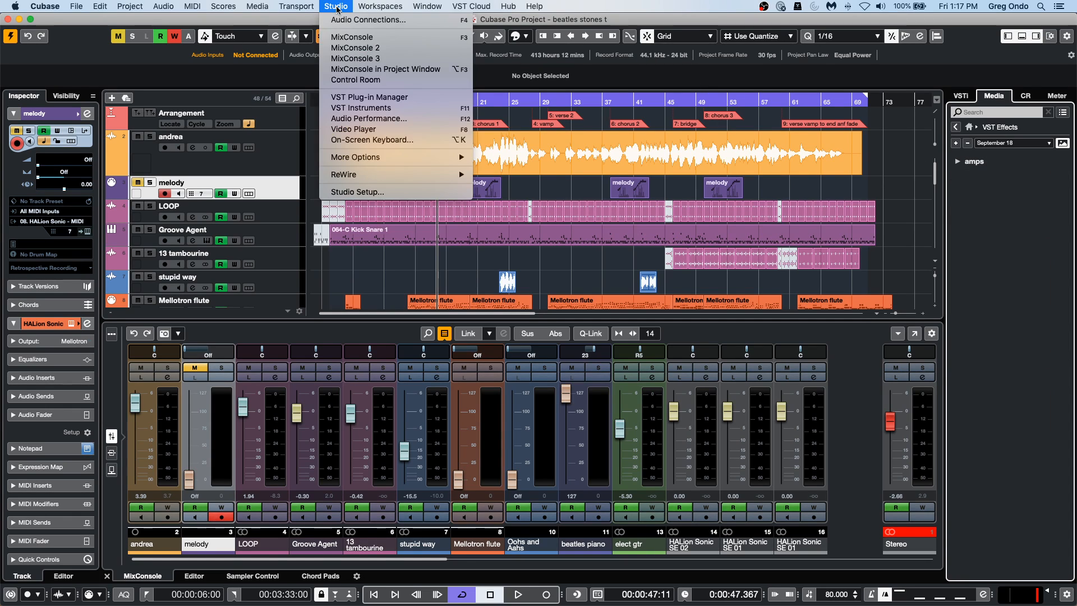
pyautogui.click(384, 98)
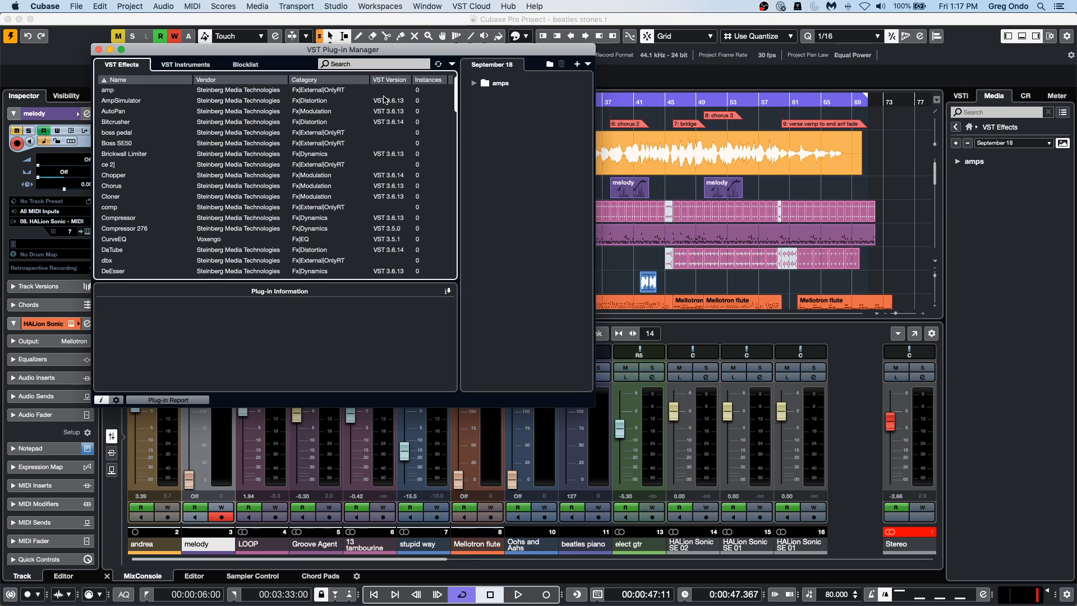
pyautogui.click(959, 160)
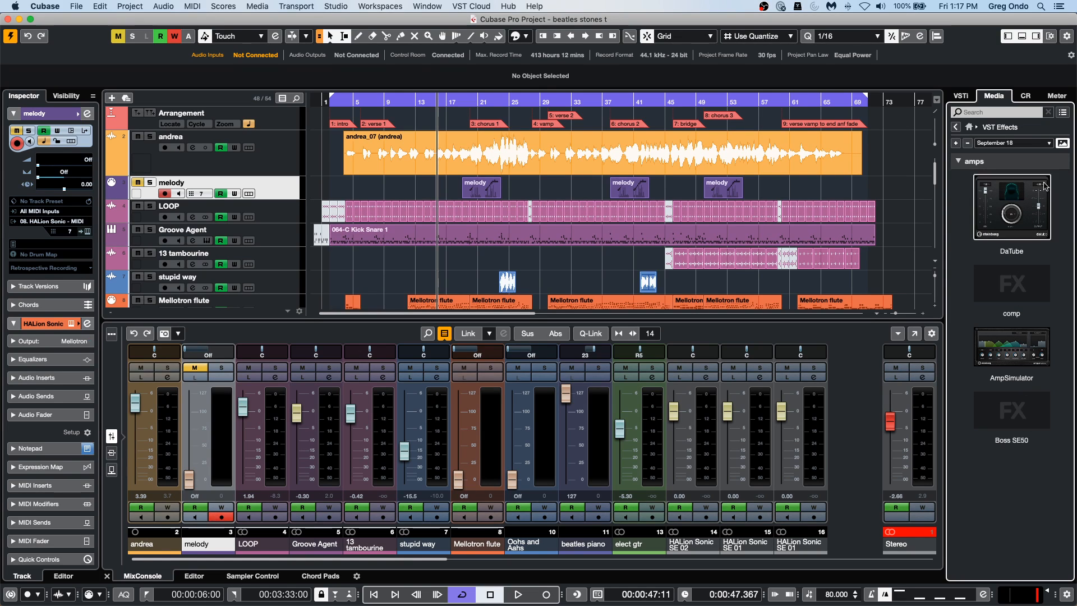
# Switch the active plug-in collection back to Default in the VST Plug-in Manager and close it.
pyautogui.click(347, 6)
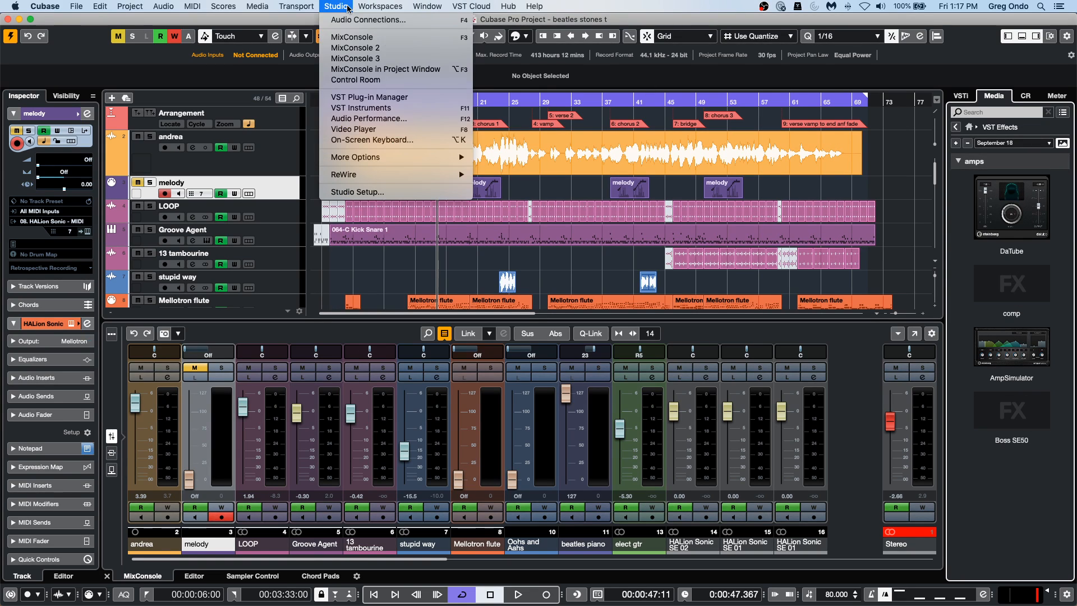
pyautogui.click(388, 98)
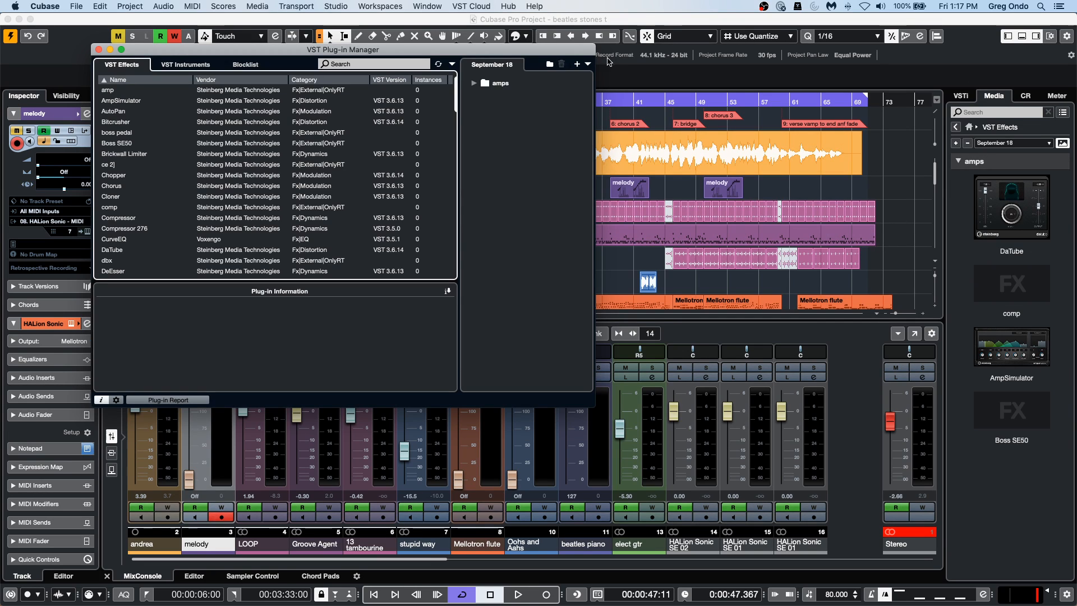
pyautogui.click(588, 63)
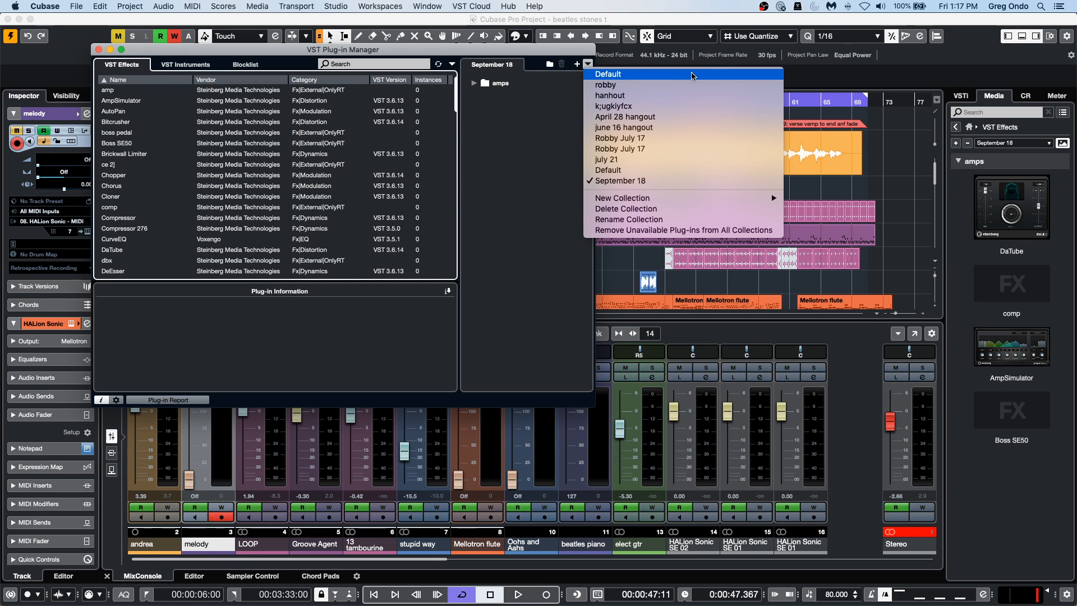
pyautogui.click(677, 75)
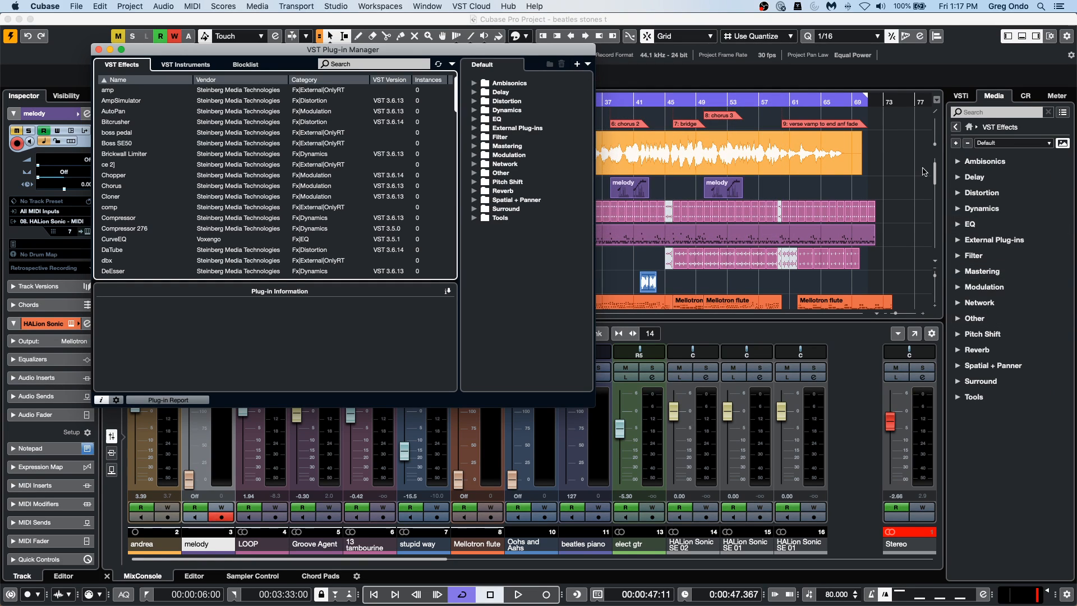
pyautogui.click(99, 50)
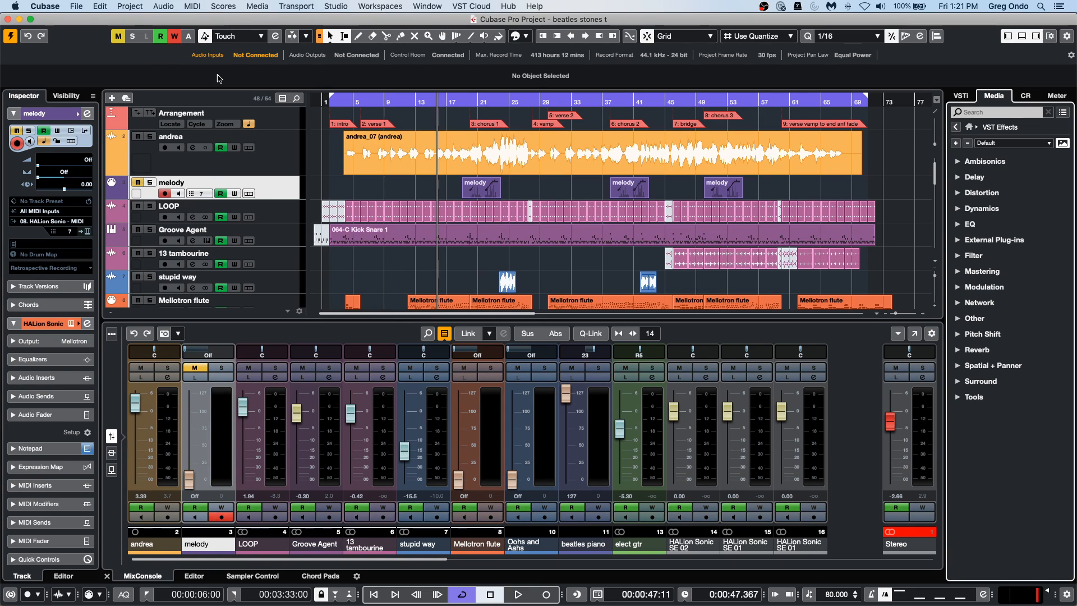
# Open the recent project "Amos Moses - GO.cpr" and make it the active project.
pyautogui.click(79, 6)
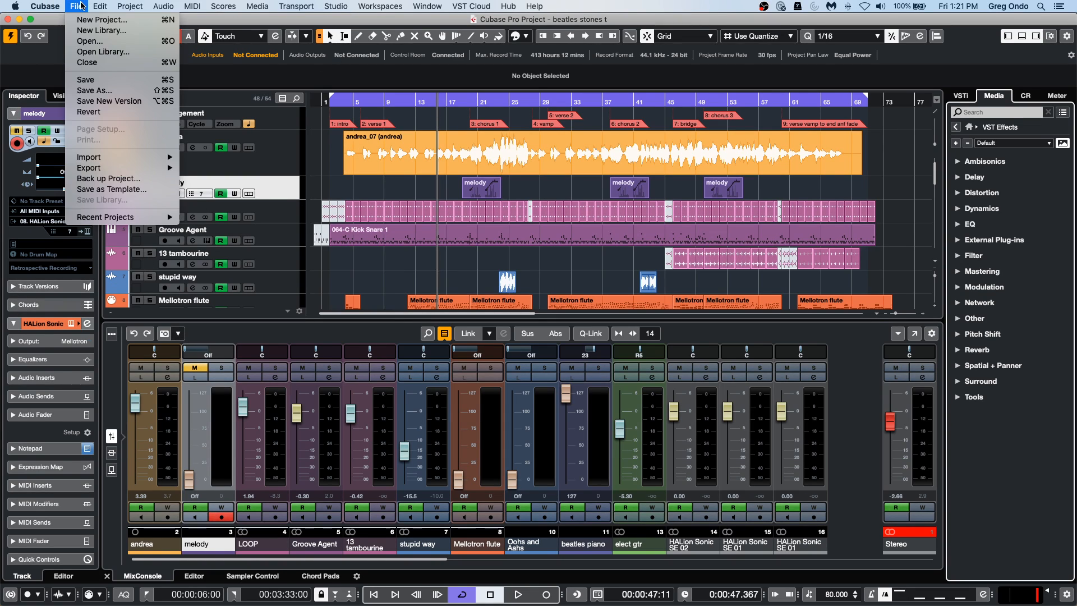
pyautogui.moveTo(127, 220)
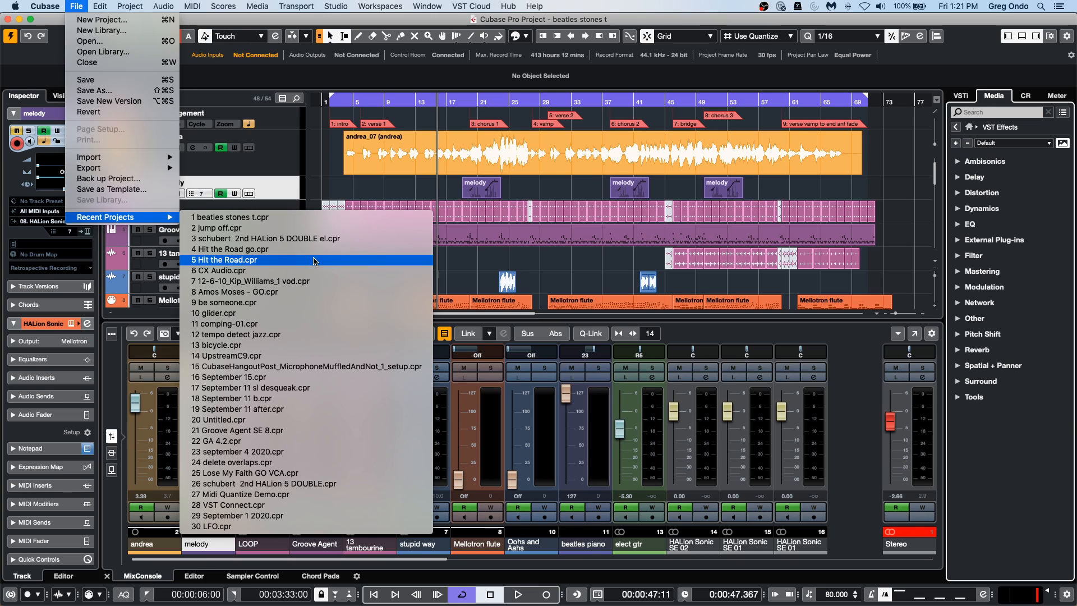
pyautogui.click(308, 292)
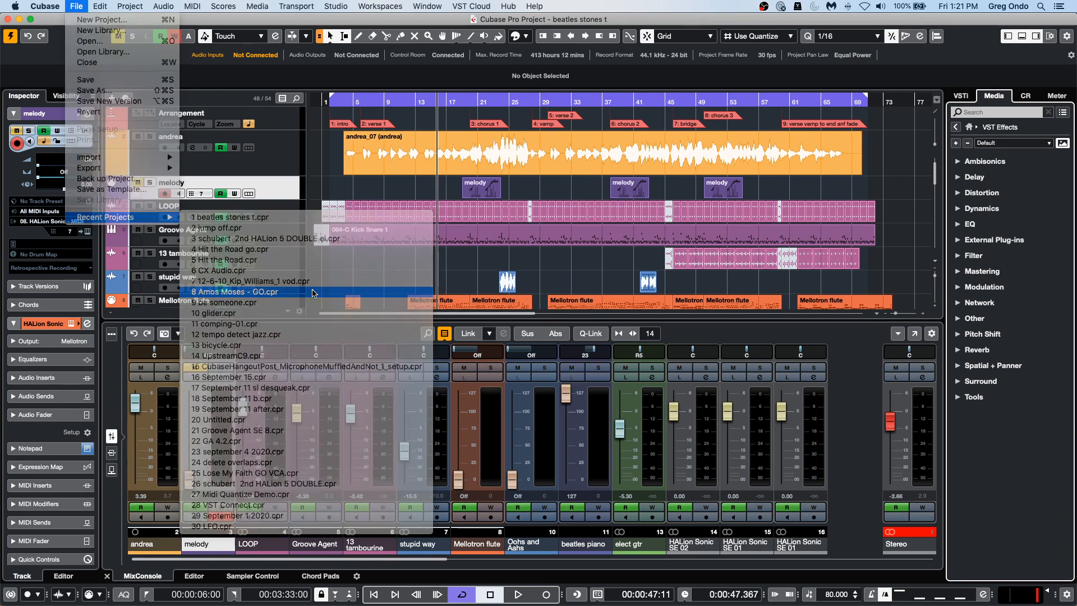
pyautogui.click(597, 212)
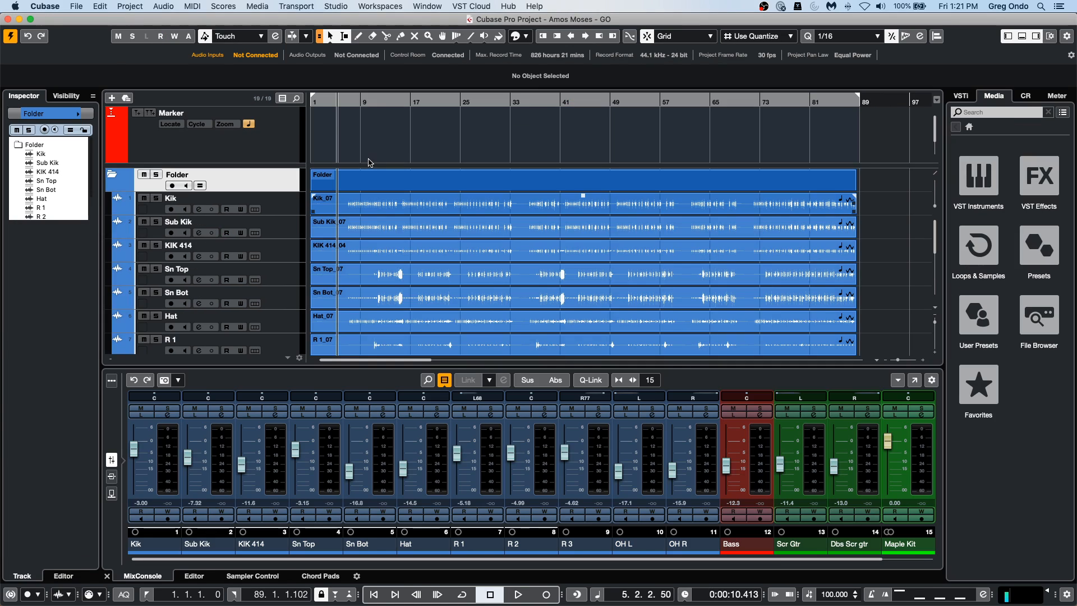
# Show the track visibility list and hide the Bass, Scr Gtr, Dbs Scr gtr and Maple Kit tracks.
pyautogui.scroll(-6, 449, 225)
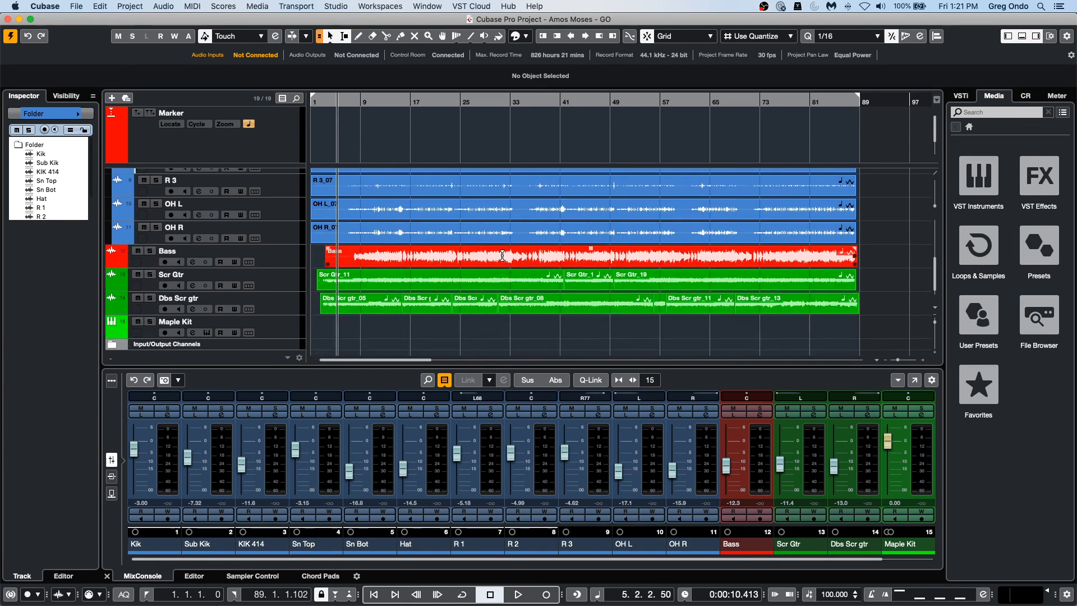
pyautogui.scroll(6, 407, 262)
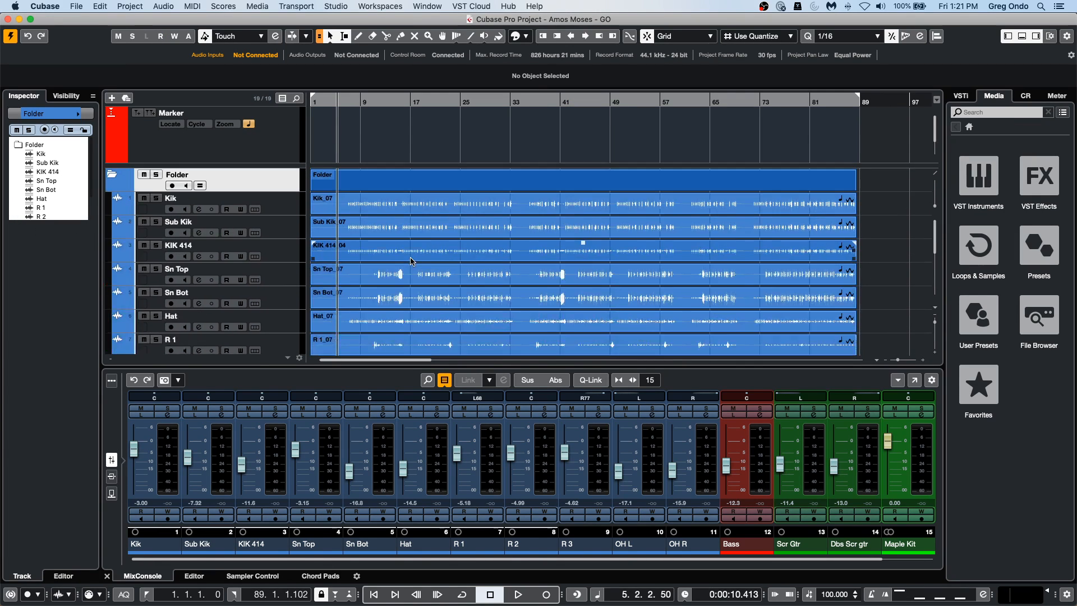
pyautogui.scroll(-2, 443, 219)
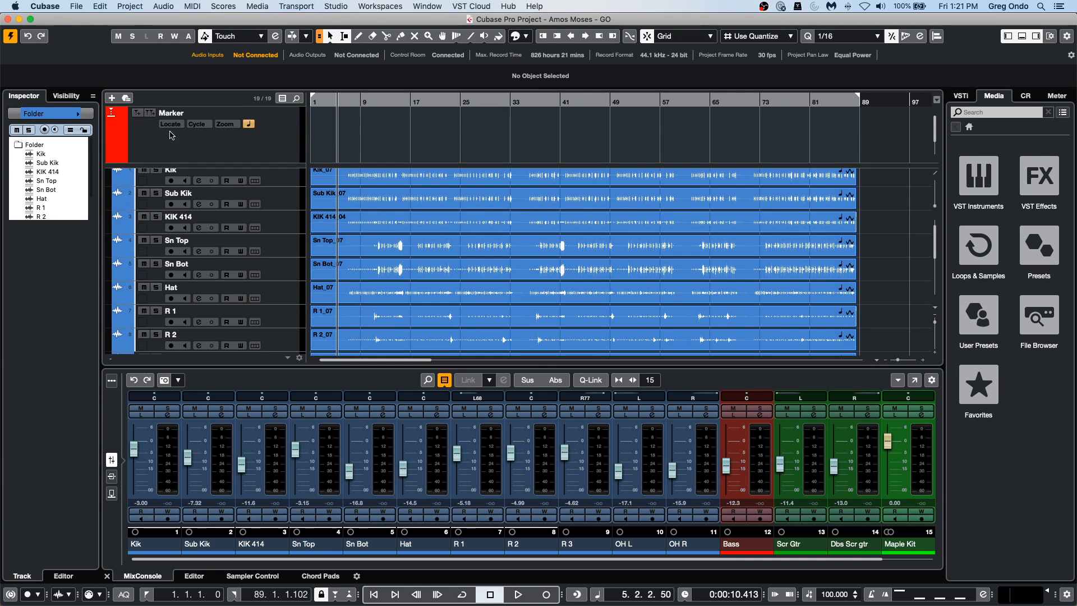
pyautogui.click(63, 97)
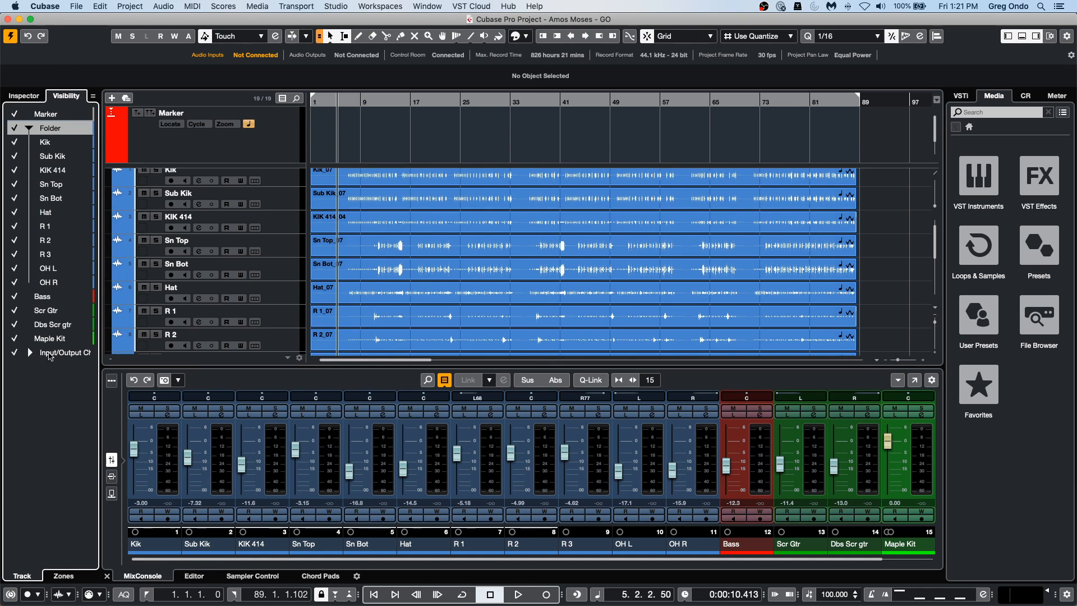
pyautogui.click(17, 297)
pyautogui.click(17, 310)
pyautogui.click(16, 325)
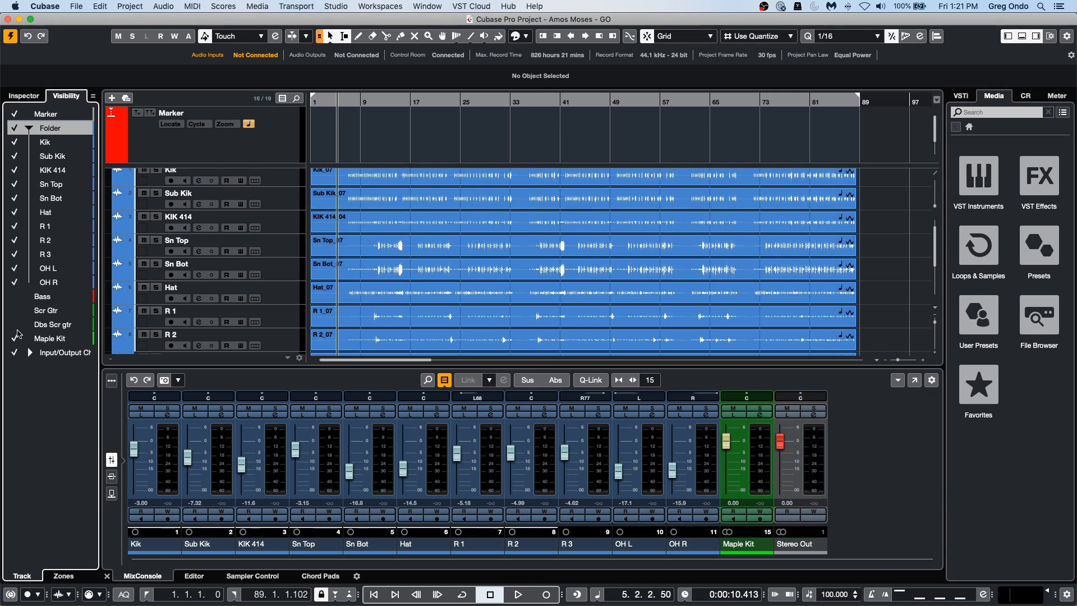
pyautogui.click(16, 339)
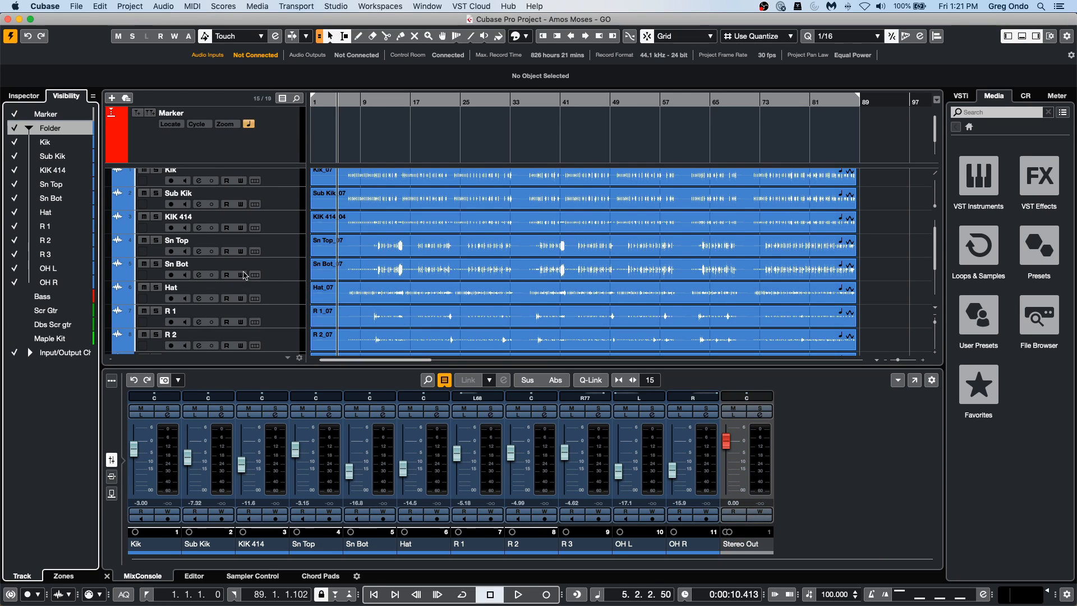
pyautogui.scroll(-4, 247, 275)
pyautogui.scroll(4, 250, 258)
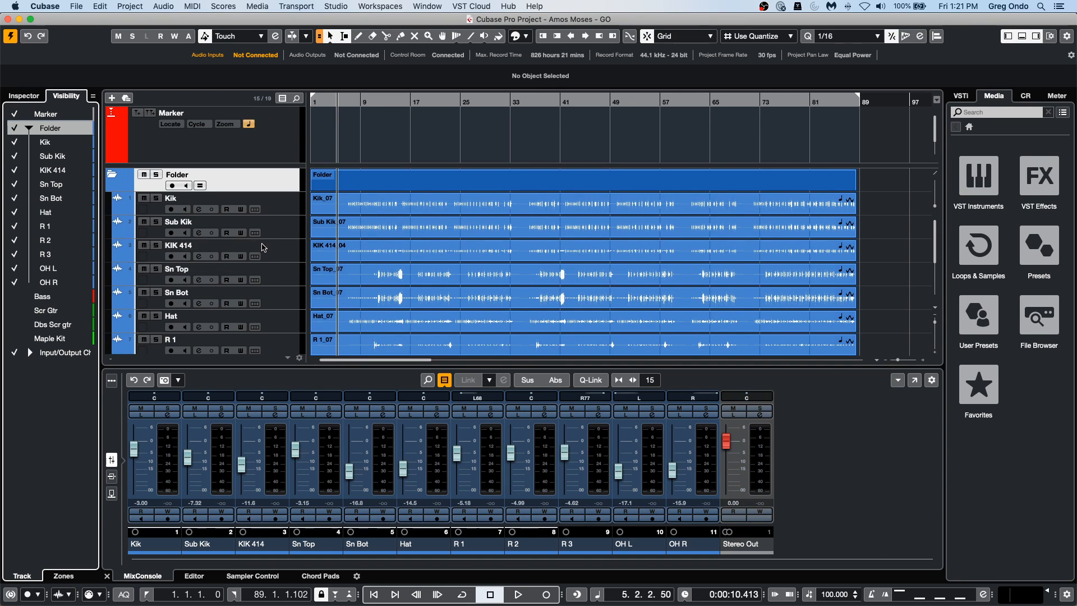
pyautogui.scroll(-4, 263, 242)
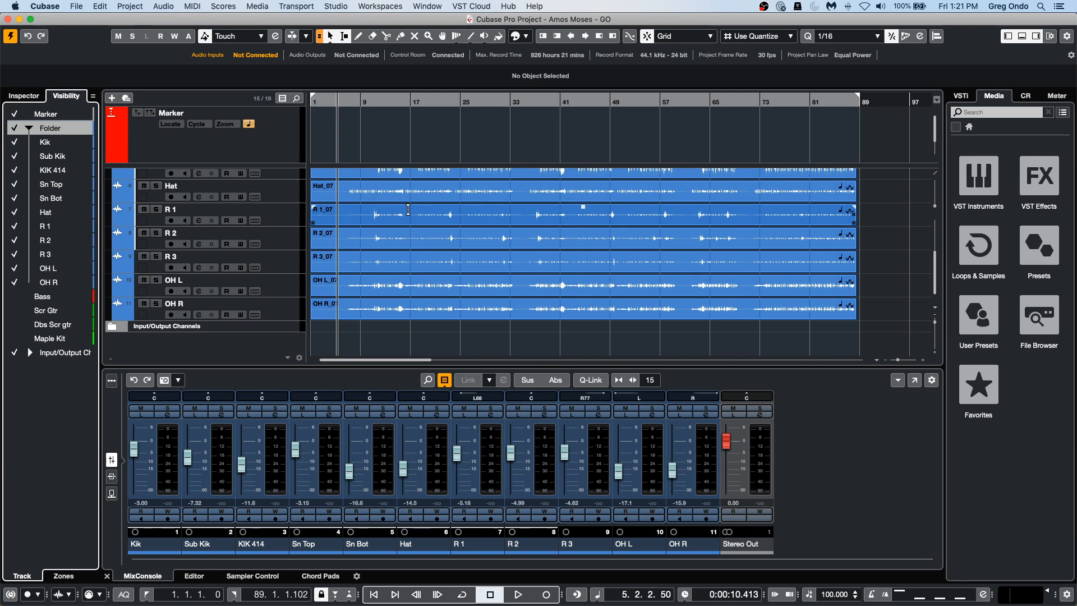
# Open the full MixConsole, filter out the Input Channels and close it again.
pyautogui.press('F3')
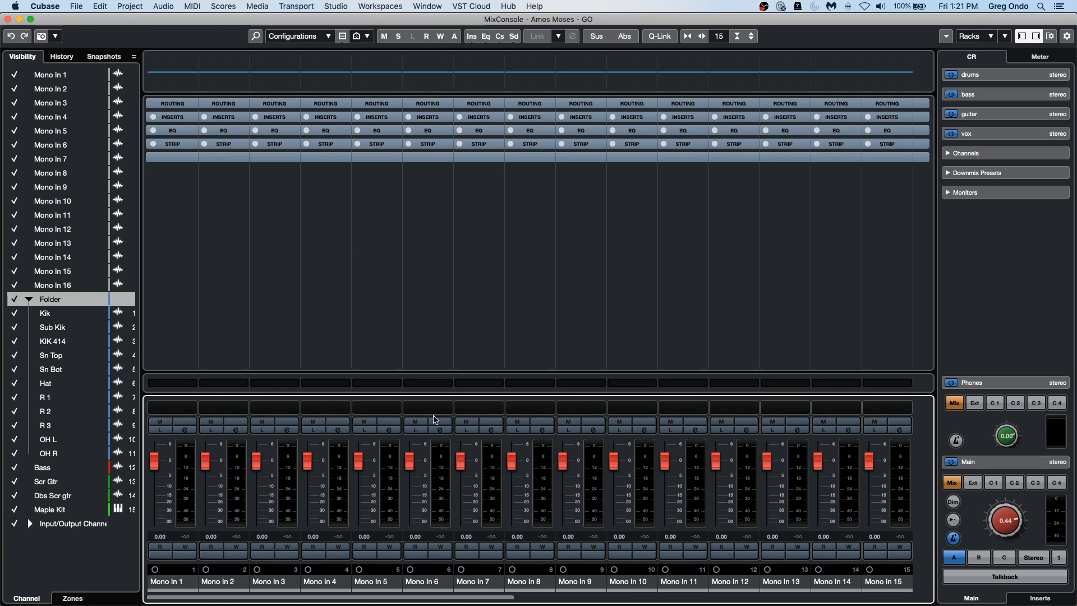
pyautogui.click(342, 36)
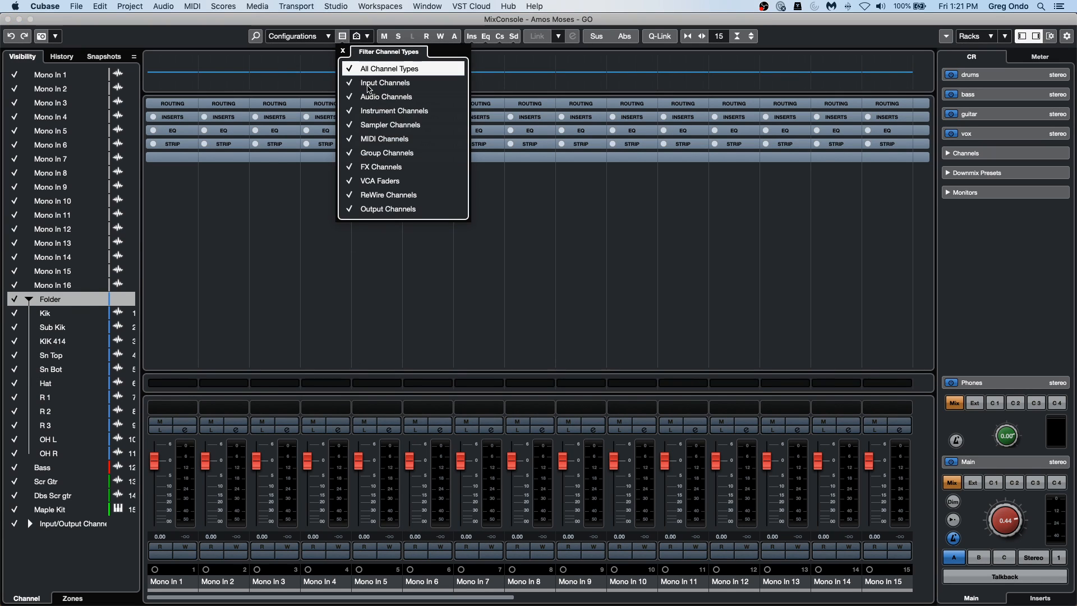
pyautogui.click(368, 84)
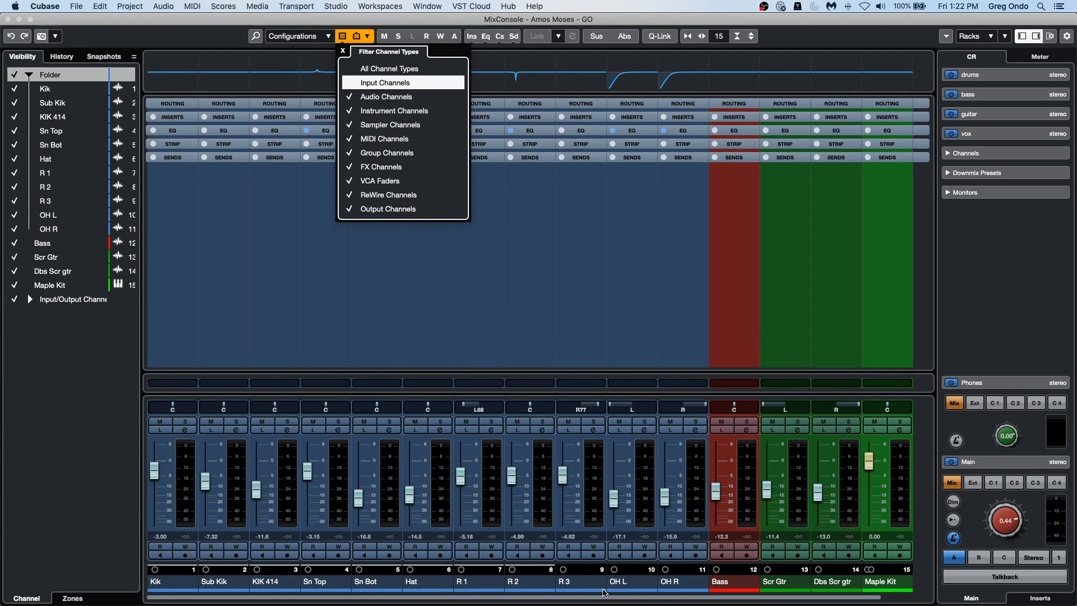
pyautogui.click(7, 19)
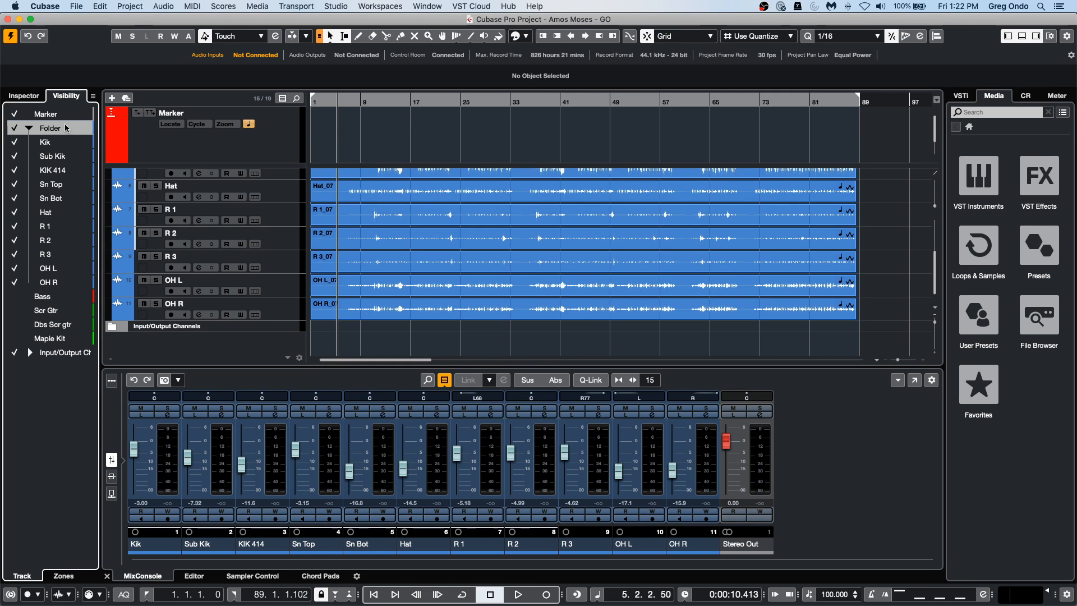
# Turn on Sync Project and MixConsole for track visibility, and check the channels in the full MixConsole before closing it.
pyautogui.click(94, 97)
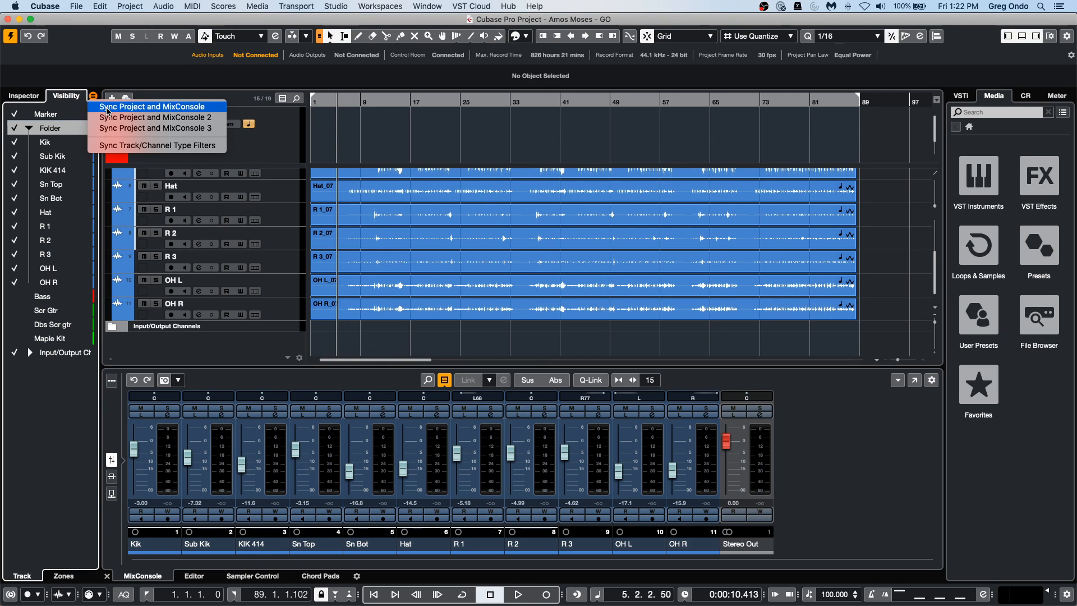
pyautogui.click(165, 108)
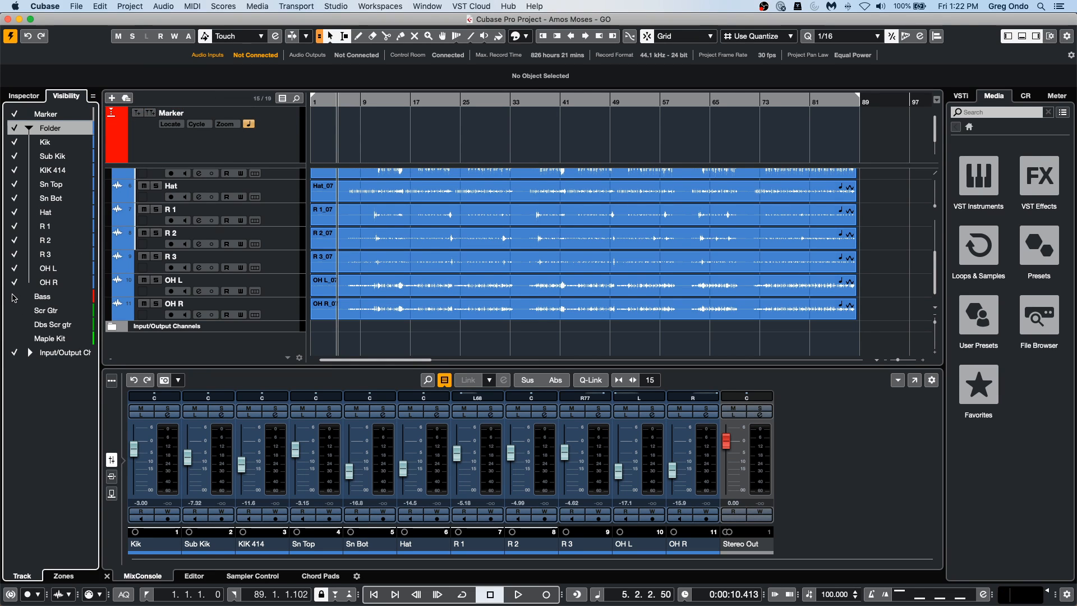
pyautogui.press('F3')
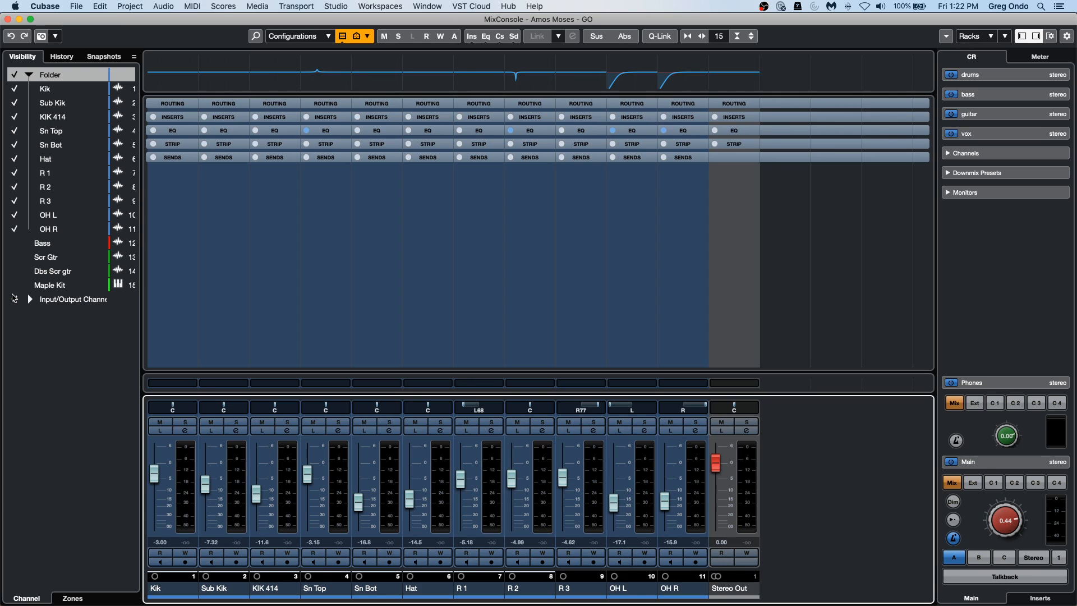
pyautogui.click(7, 19)
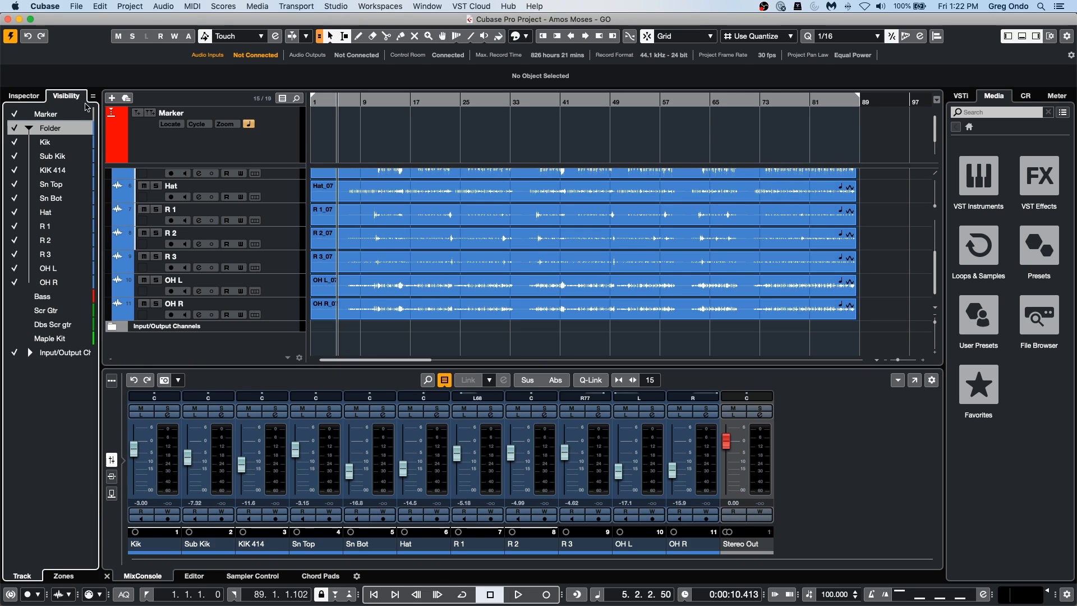
# Look at the visibility zones, and make the Bass, Scr Gtr, Dbs Scr gtr and Maple Kit tracks visible in the track list.
pyautogui.click(62, 577)
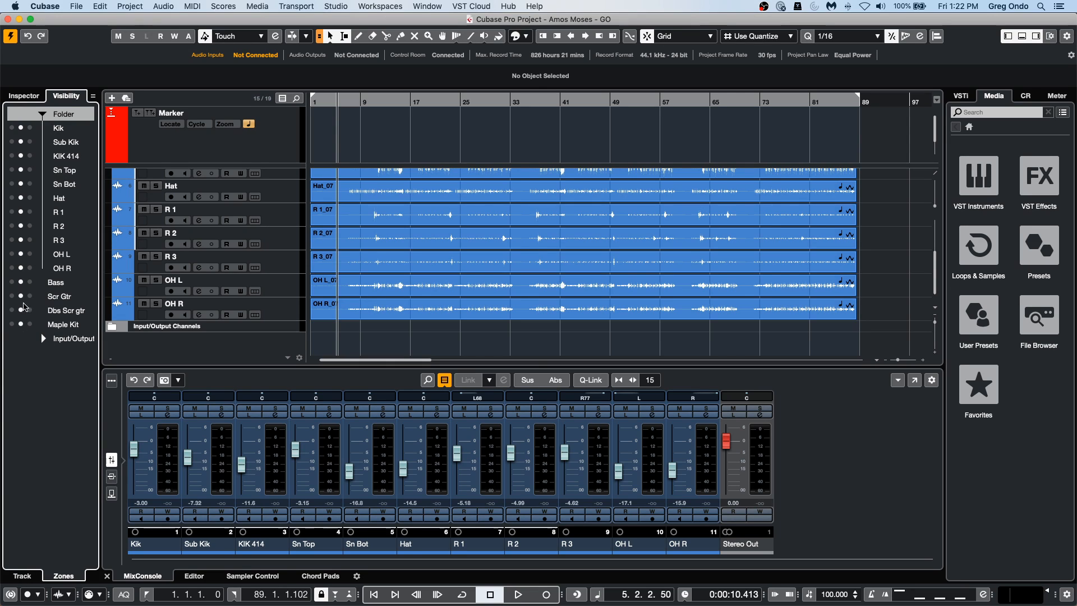
pyautogui.click(24, 576)
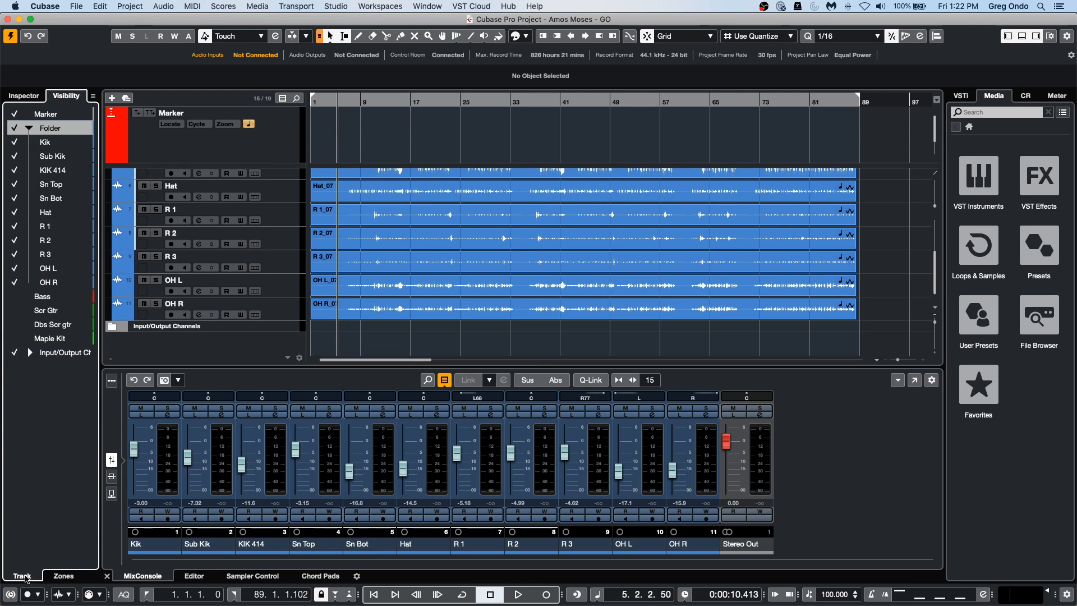
pyautogui.click(14, 296)
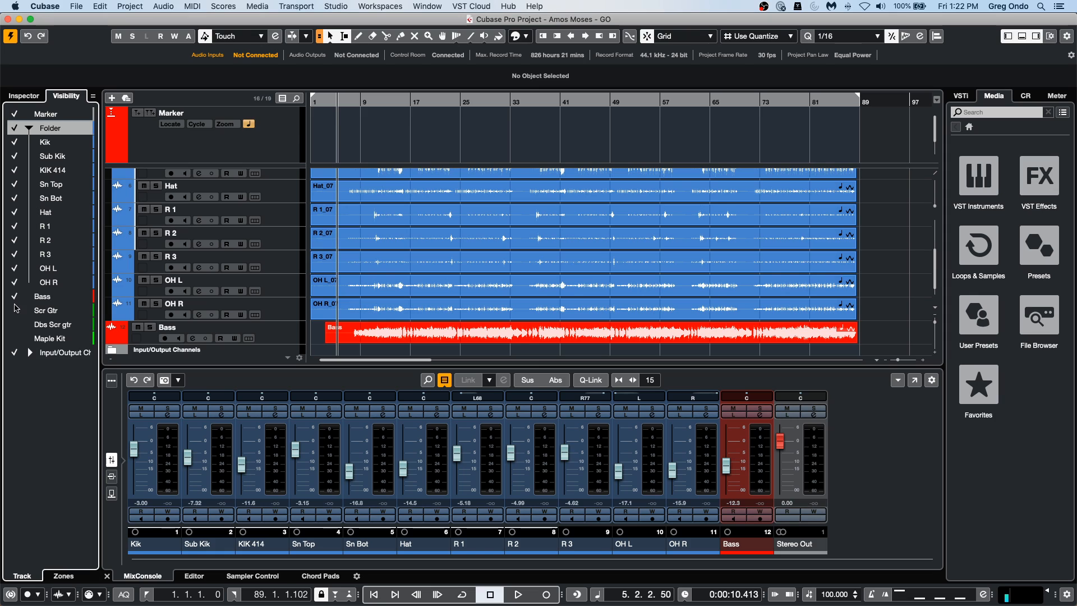
pyautogui.click(14, 310)
pyautogui.click(14, 338)
pyautogui.click(14, 310)
pyautogui.click(14, 310)
pyautogui.click(14, 324)
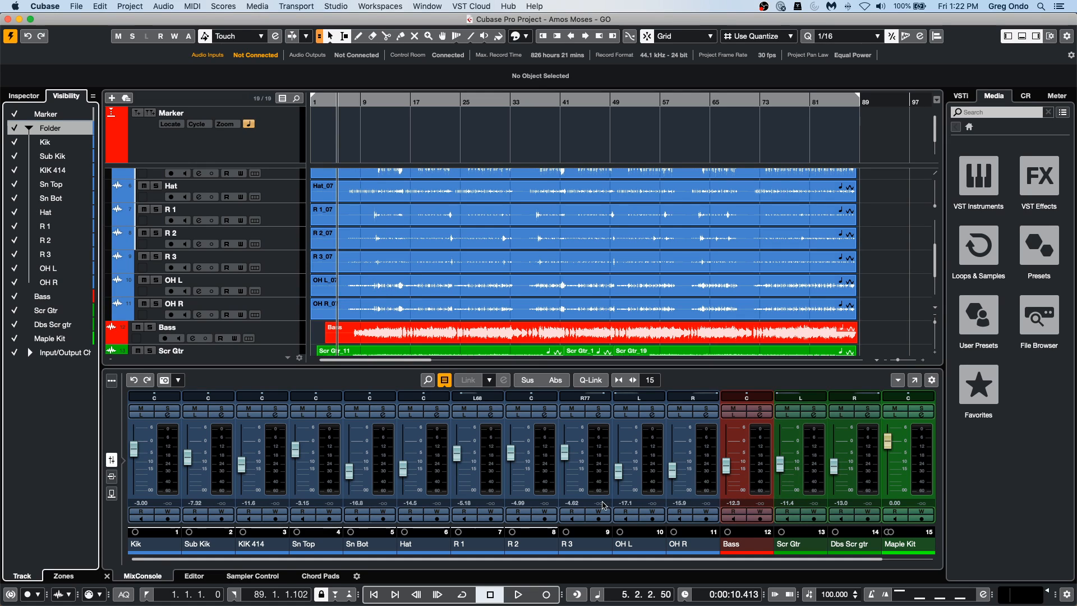
# Hide the Maple Kit, Dbs Scr gtr, Scr Gtr and Bass tracks again in the synced visibility list.
pyautogui.click(14, 338)
pyautogui.click(14, 324)
pyautogui.click(14, 310)
pyautogui.click(14, 297)
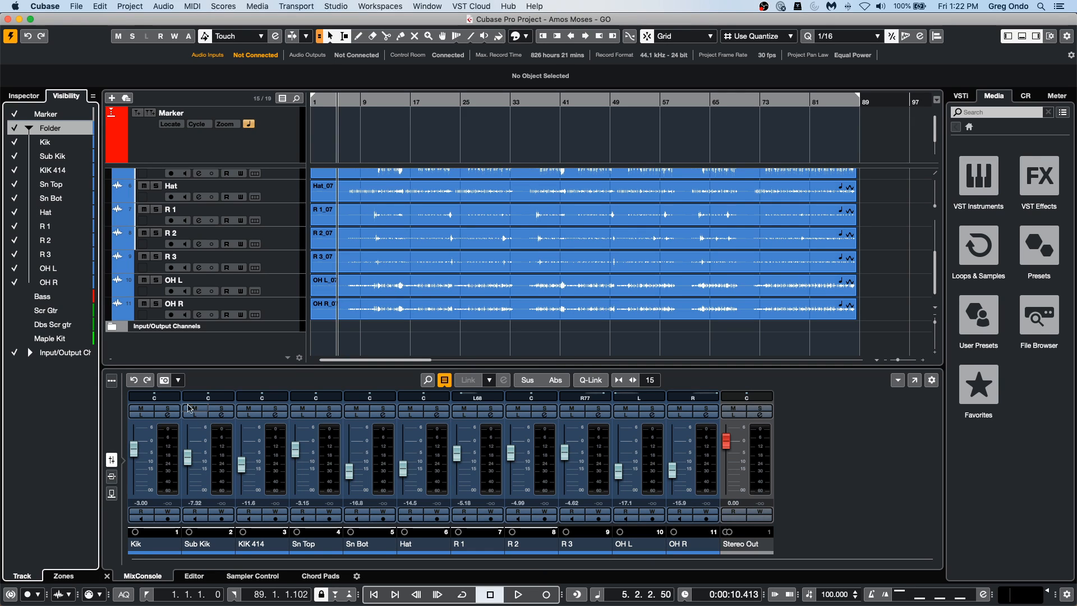
# Check the visibility sync options and bring the Bass, Scr Gtr, Dbs Scr gtr and Maple Kit tracks back into view.
pyautogui.click(93, 96)
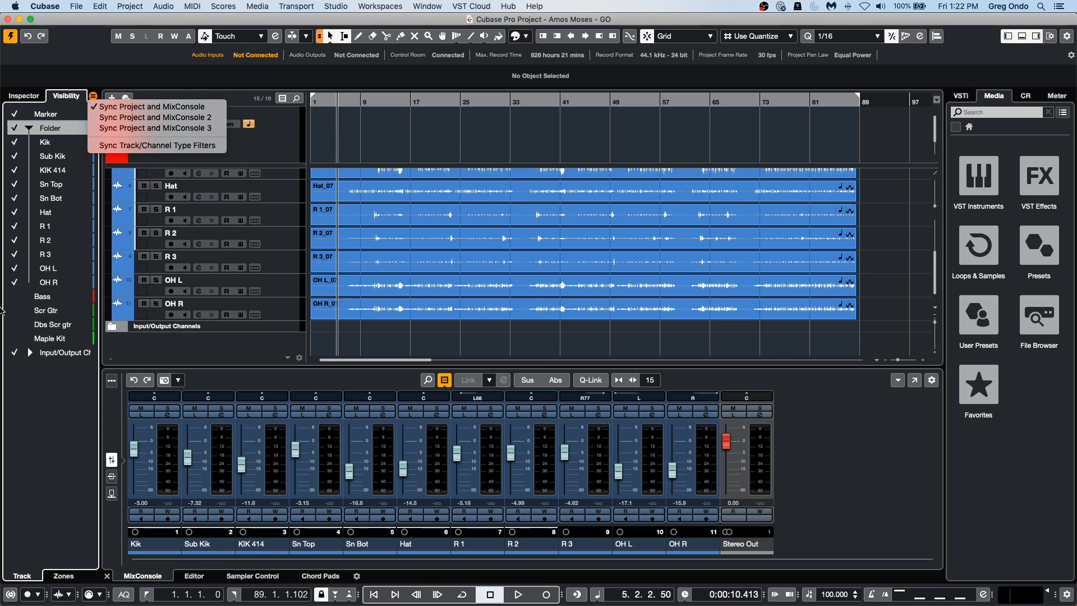
pyautogui.click(20, 300)
pyautogui.click(15, 311)
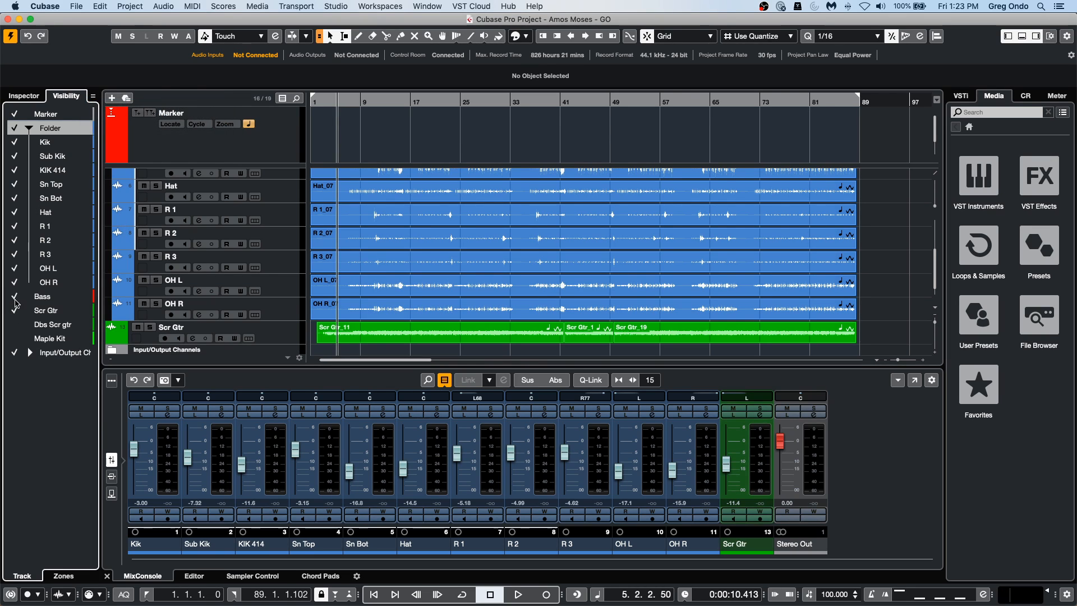
pyautogui.click(15, 324)
pyautogui.click(14, 339)
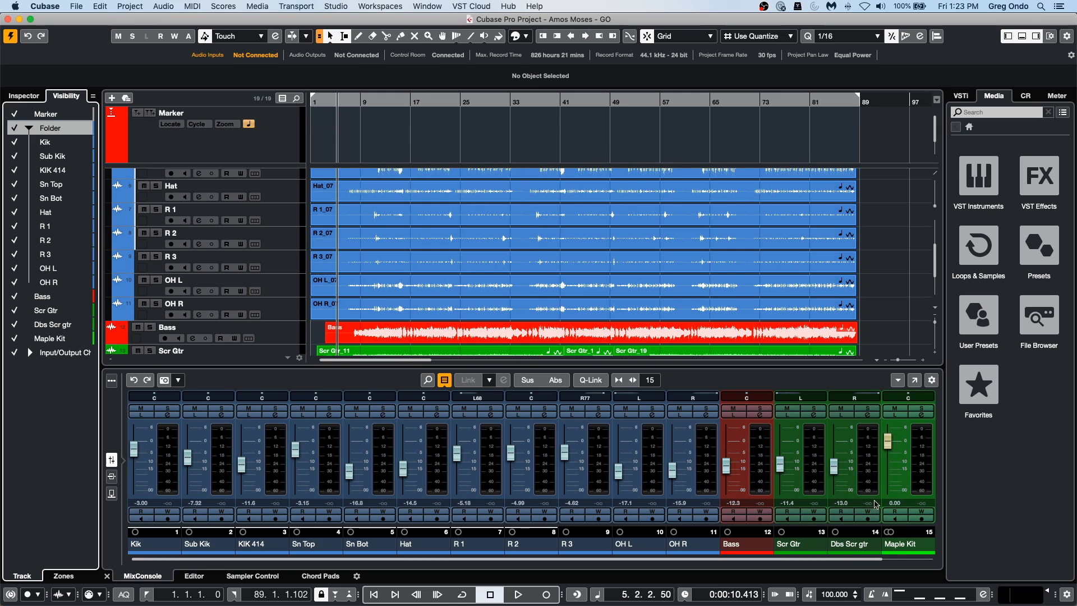
# Look at the zones list, toggle the visibility of the Bass, guitar and Maple Kit tracks individually, and leave all of them shown.
pyautogui.click(73, 578)
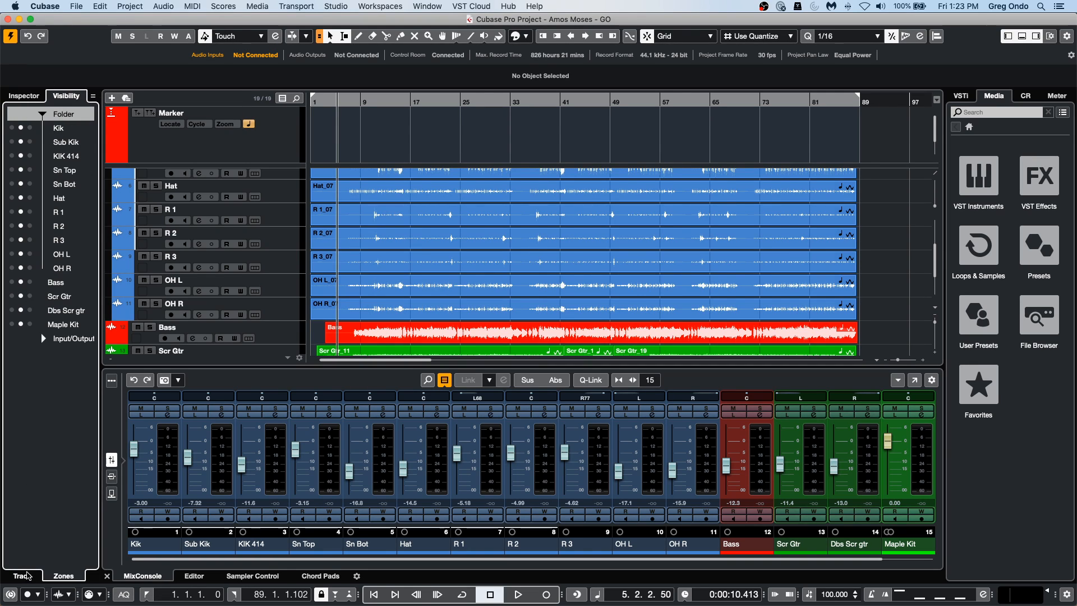
pyautogui.click(22, 577)
pyautogui.click(15, 338)
pyautogui.click(15, 324)
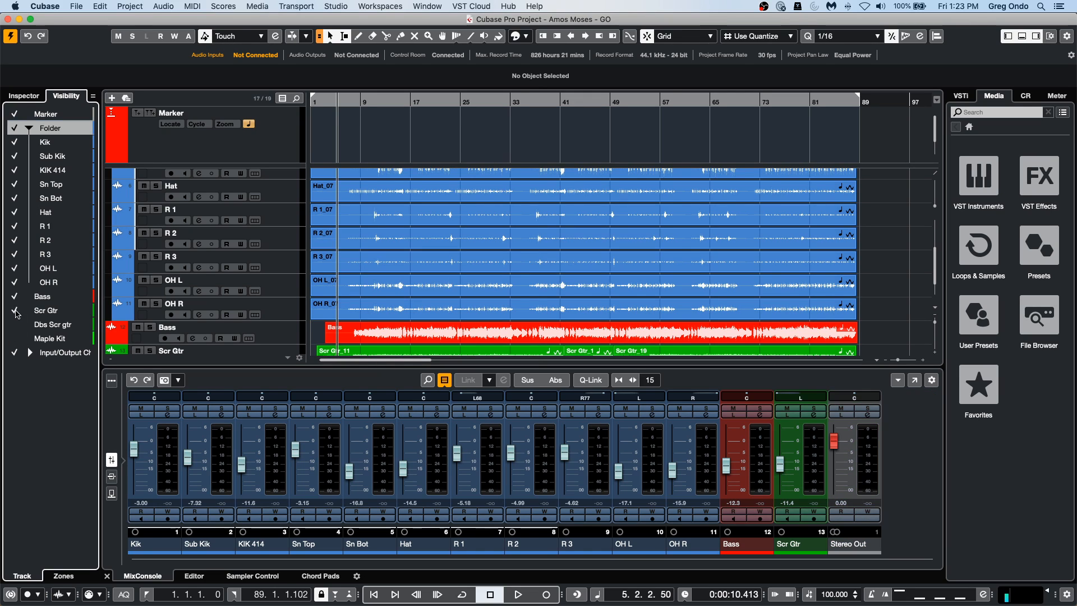
pyautogui.click(16, 310)
pyautogui.click(15, 296)
pyautogui.click(16, 296)
pyautogui.click(15, 324)
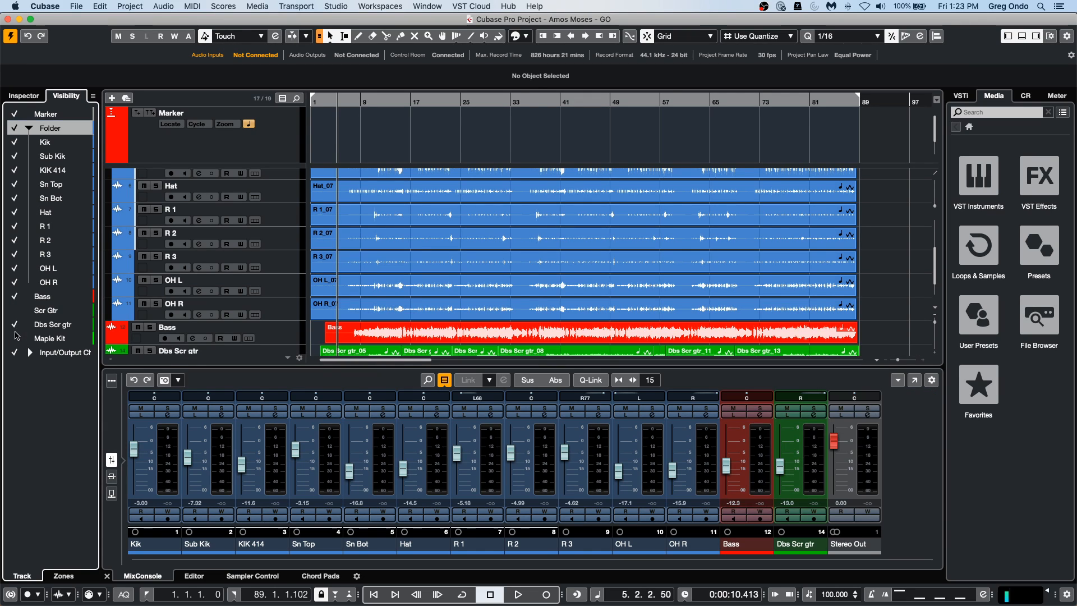
pyautogui.click(15, 338)
pyautogui.click(15, 310)
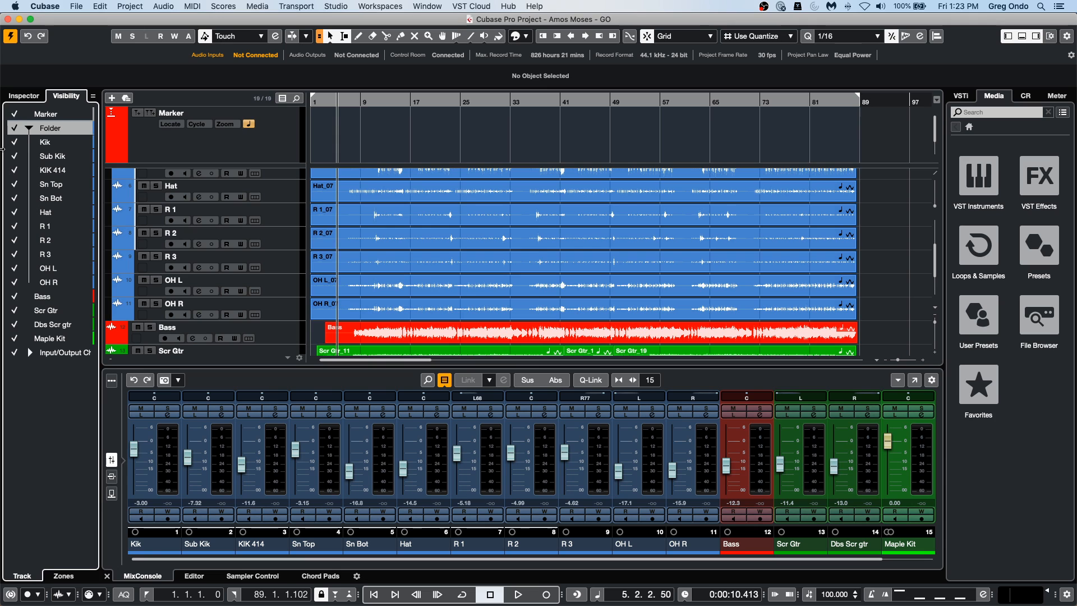
# Toggle the visibility of the whole drum Folder off and on, leaving the folder and its tracks shown.
pyautogui.click(15, 128)
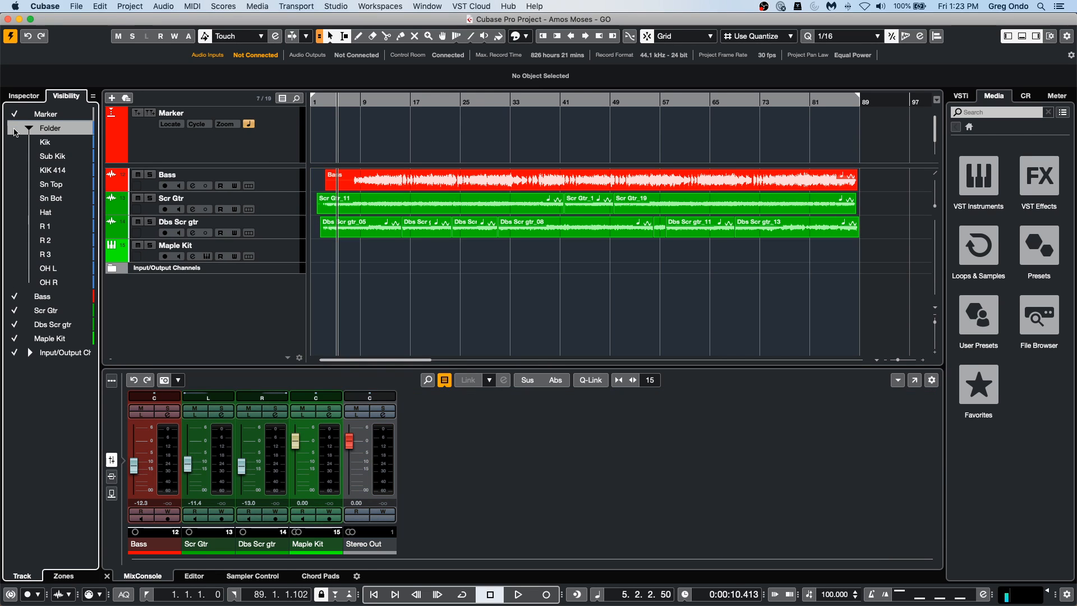
pyautogui.click(15, 131)
pyautogui.click(15, 130)
pyautogui.click(15, 130)
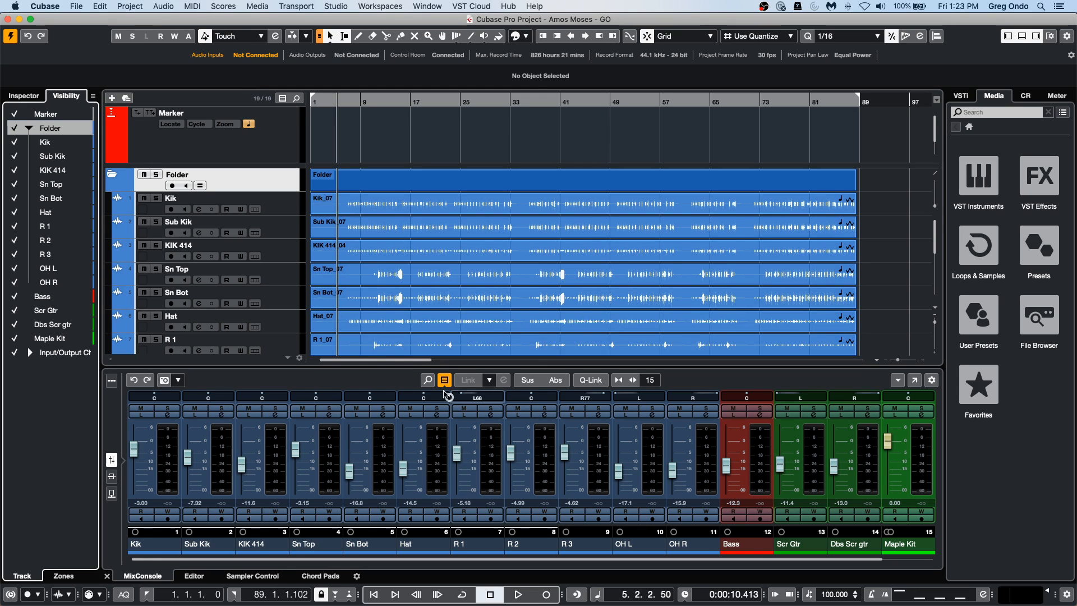
# Load the ModMachine delay into the Kik track's first insert slot and move its window clear of the Media rack.
pyautogui.click(289, 209)
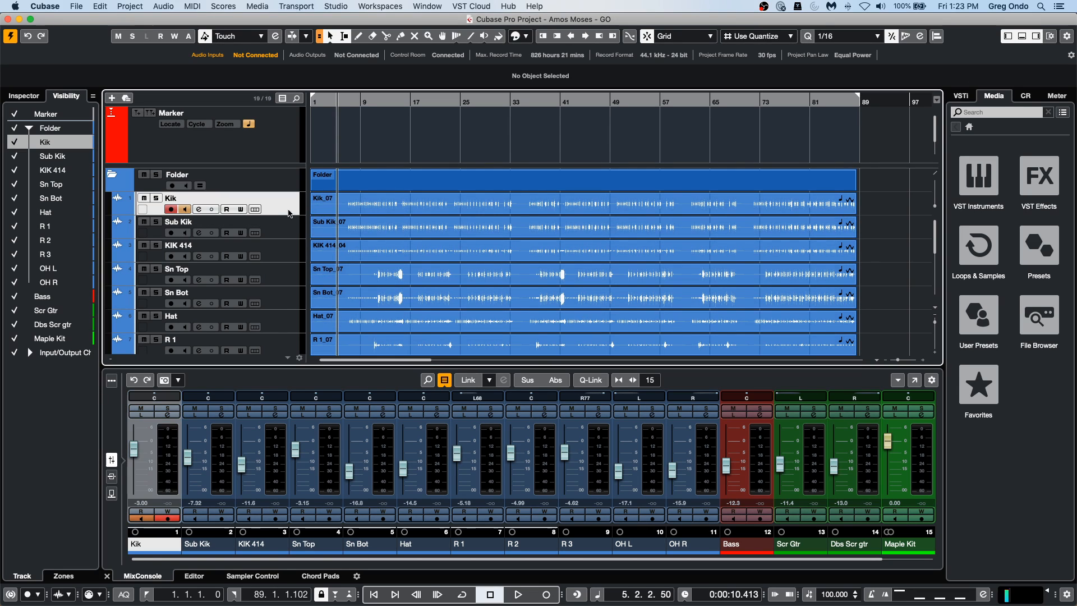
pyautogui.click(23, 95)
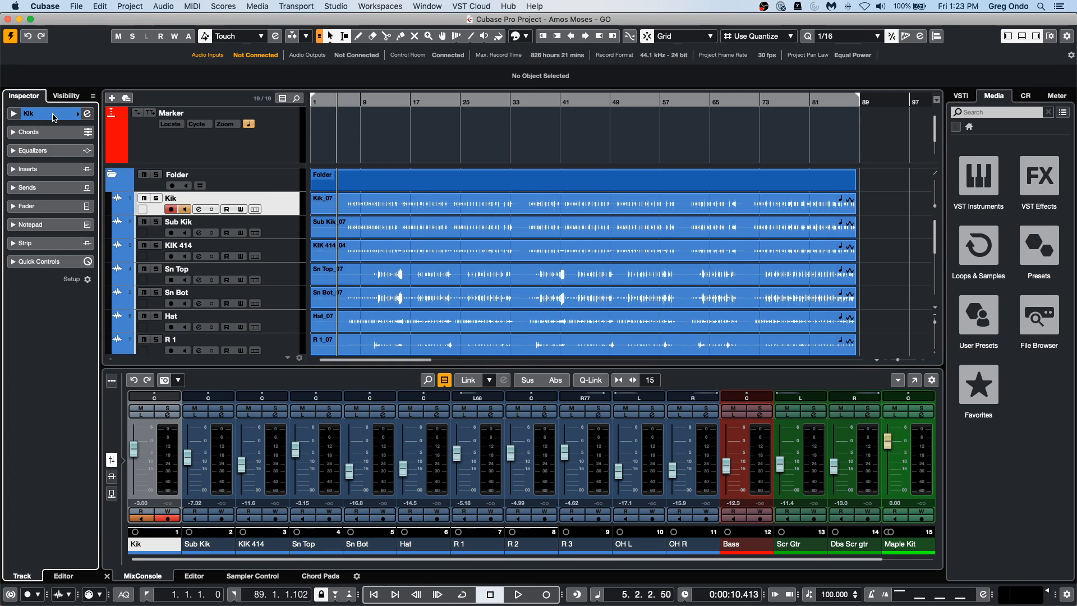
pyautogui.click(55, 171)
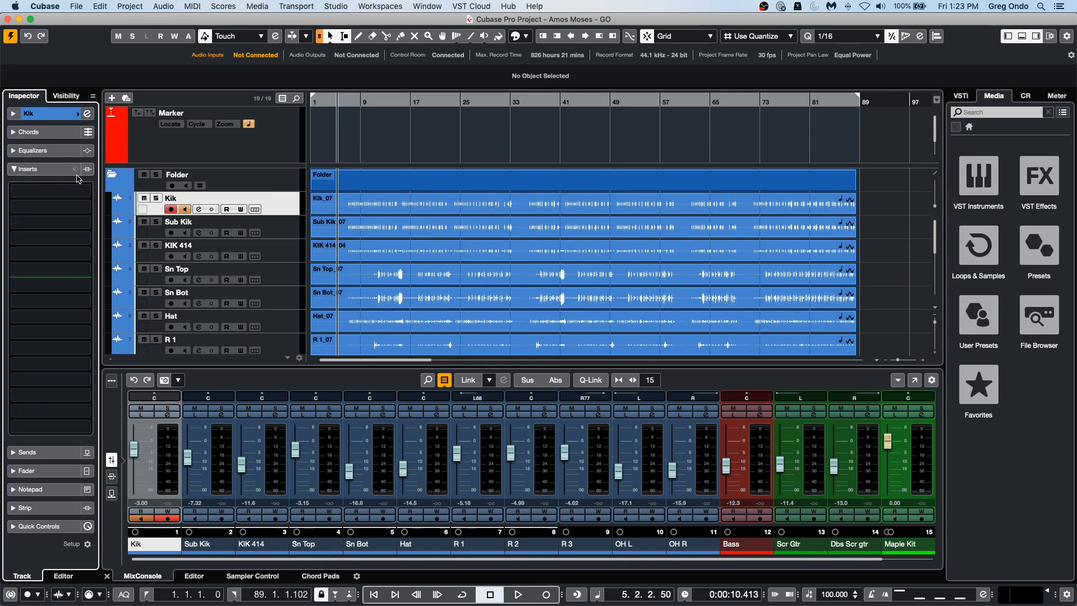
pyautogui.click(74, 188)
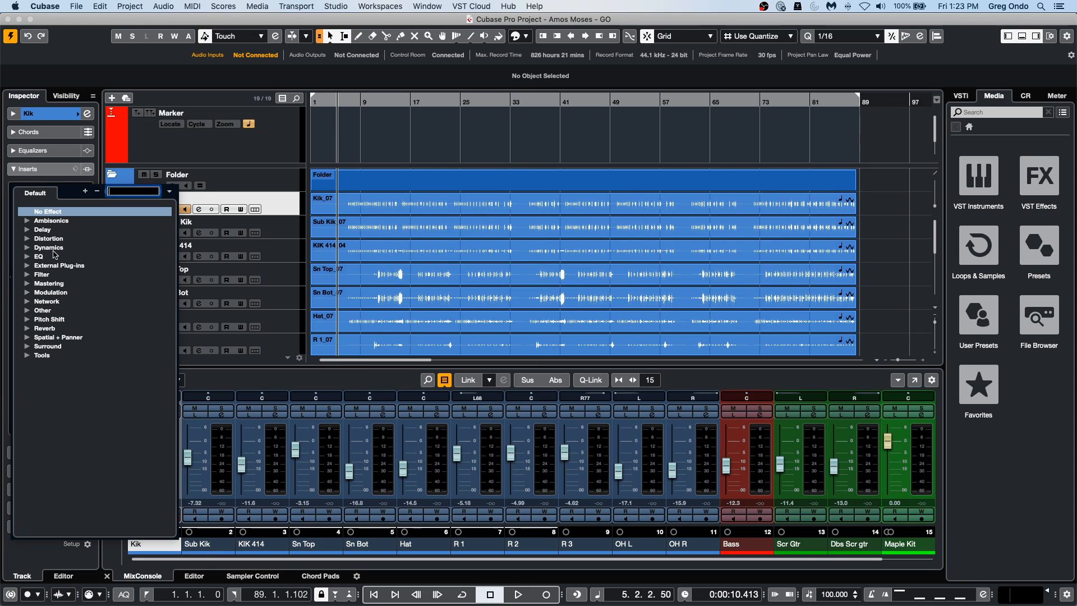
pyautogui.click(25, 230)
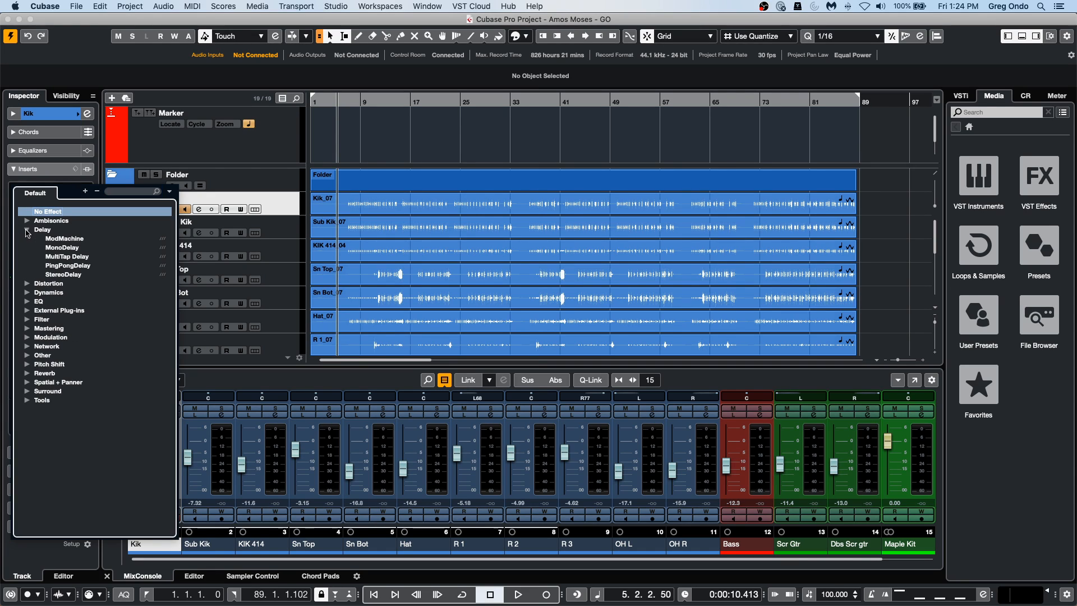
pyautogui.click(64, 238)
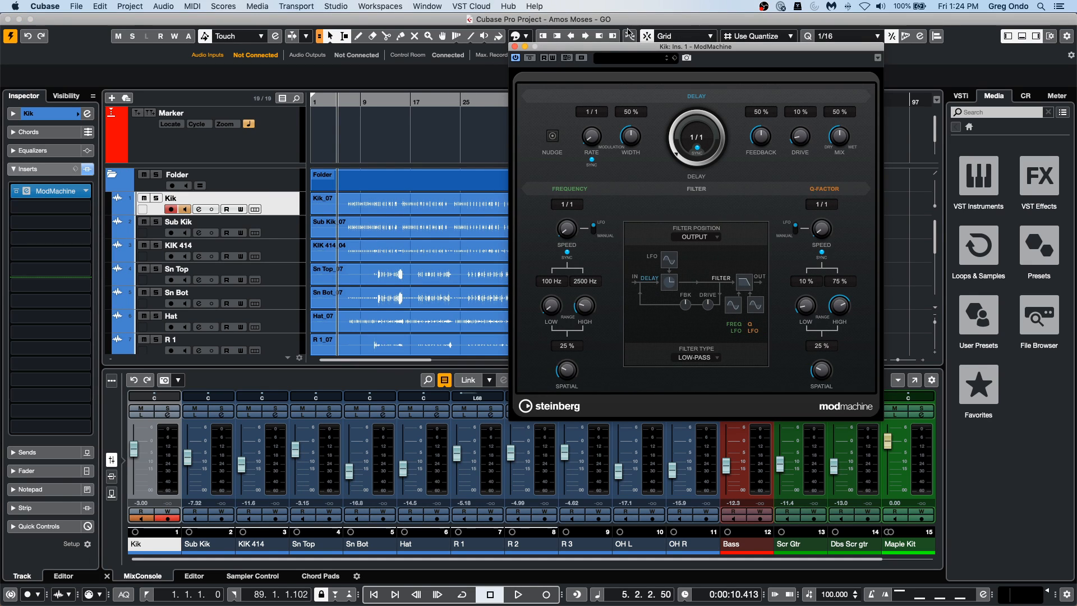
pyautogui.moveTo(597, 46); pyautogui.dragTo(245, 69)
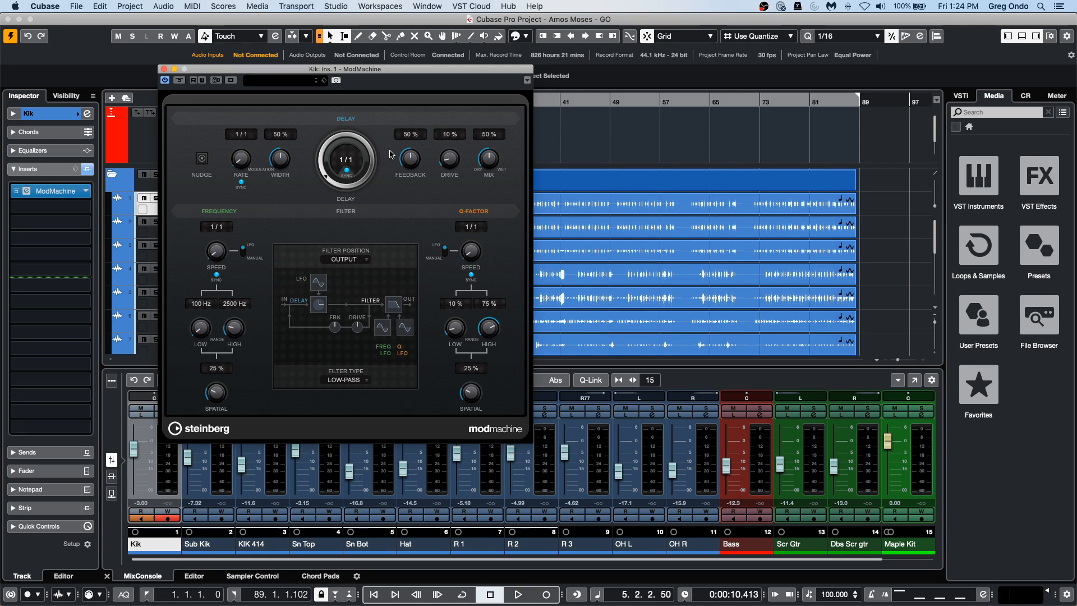
# Check the remote and automation options of ModMachine's delay knob, then open the plug-in's Remote Control Editor.
pyautogui.rightClick(348, 162)
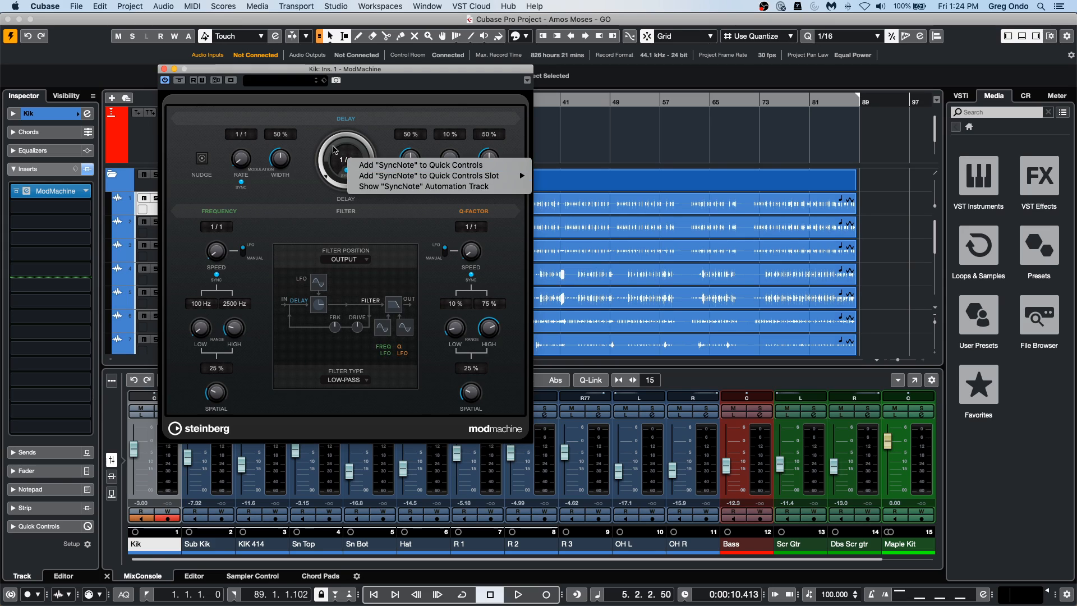
pyautogui.click(309, 132)
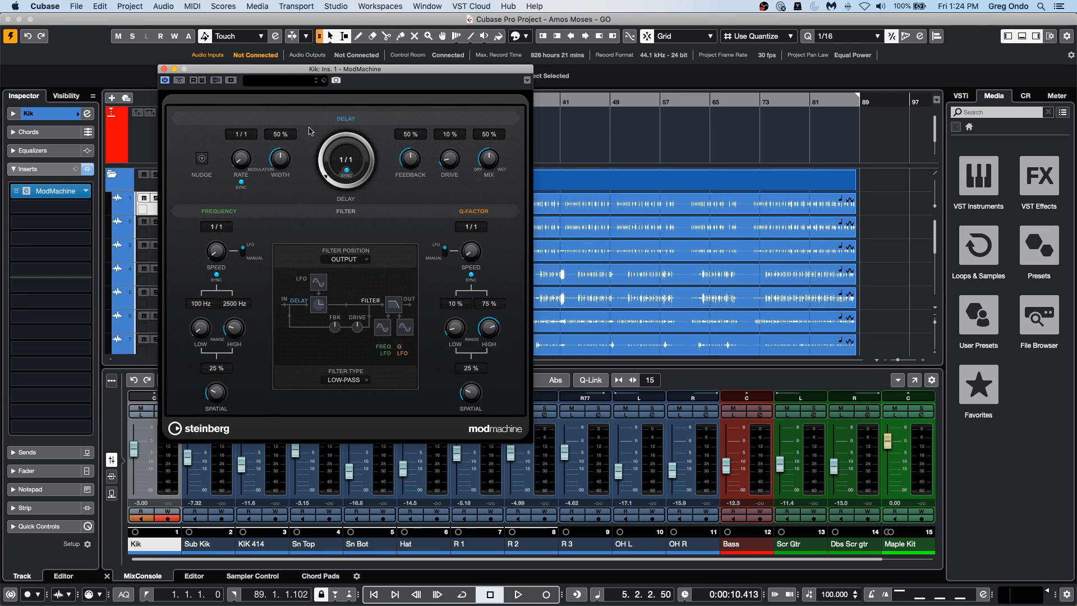
pyautogui.rightClick(57, 193)
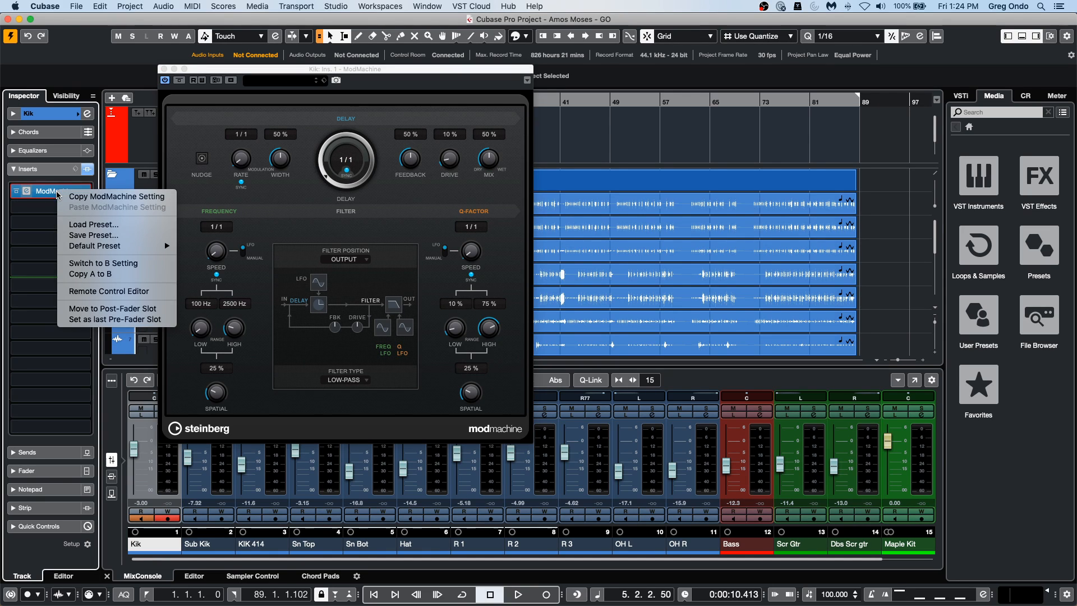
pyautogui.click(109, 291)
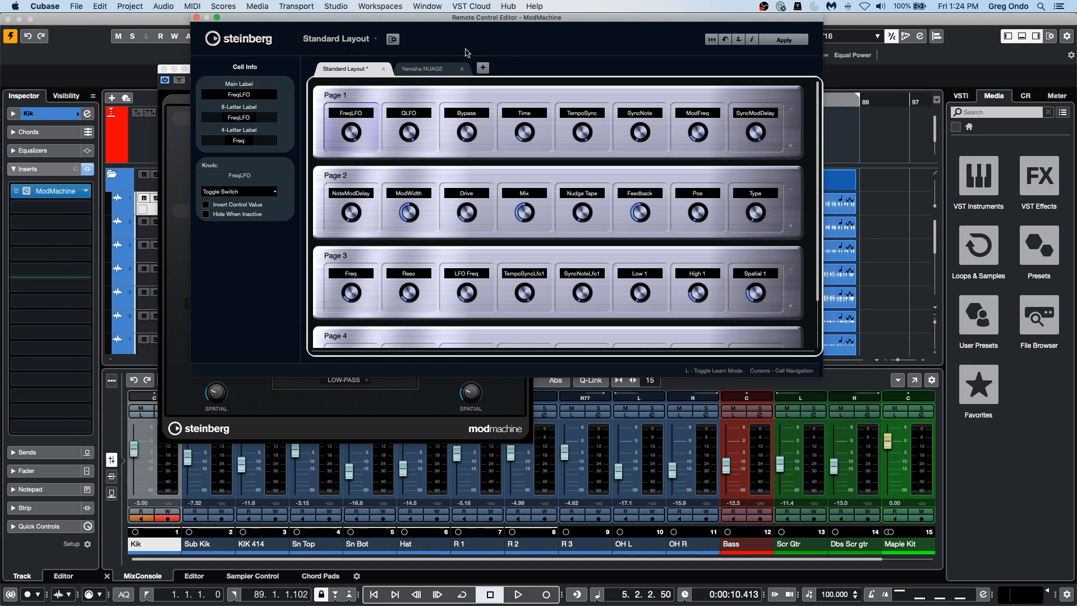
# Review the controller layouts available in the Remote Control Editor, then close it without saving and close the ModMachine window.
pyautogui.click(358, 40)
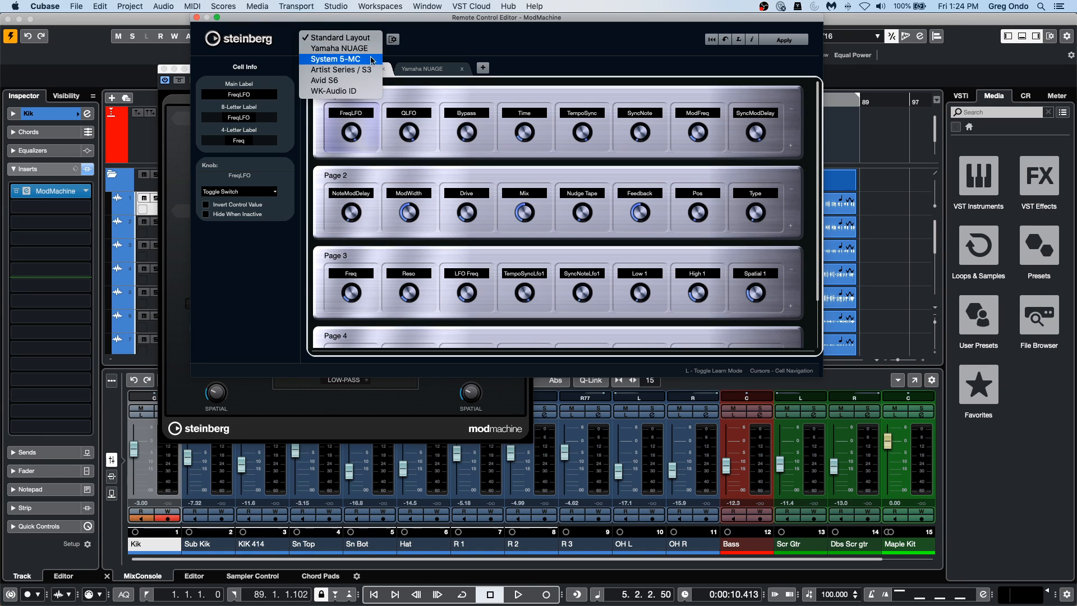
pyautogui.click(443, 68)
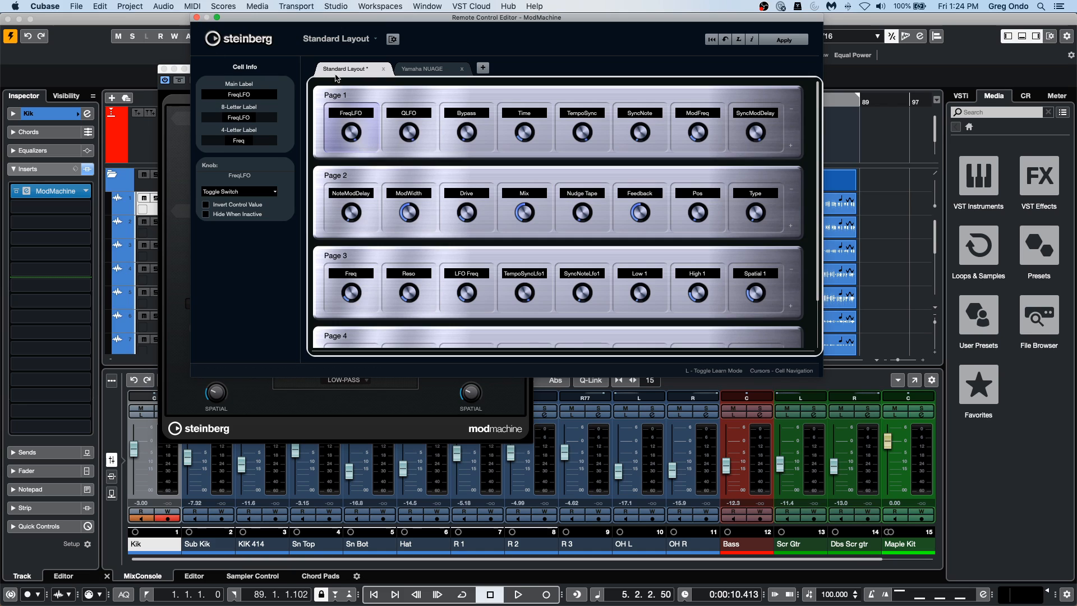
pyautogui.click(342, 38)
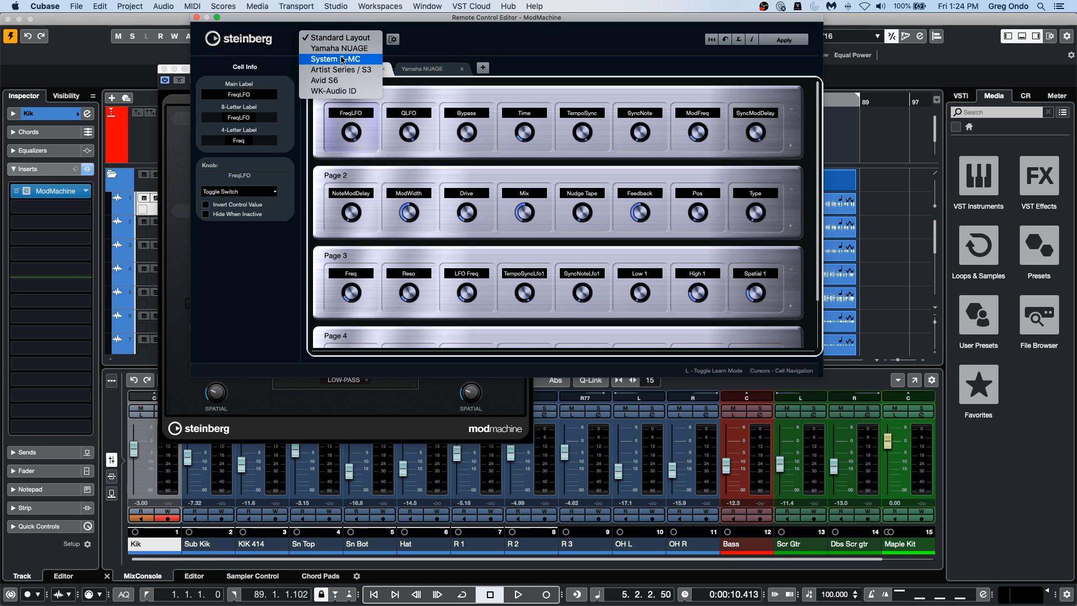
pyautogui.click(196, 20)
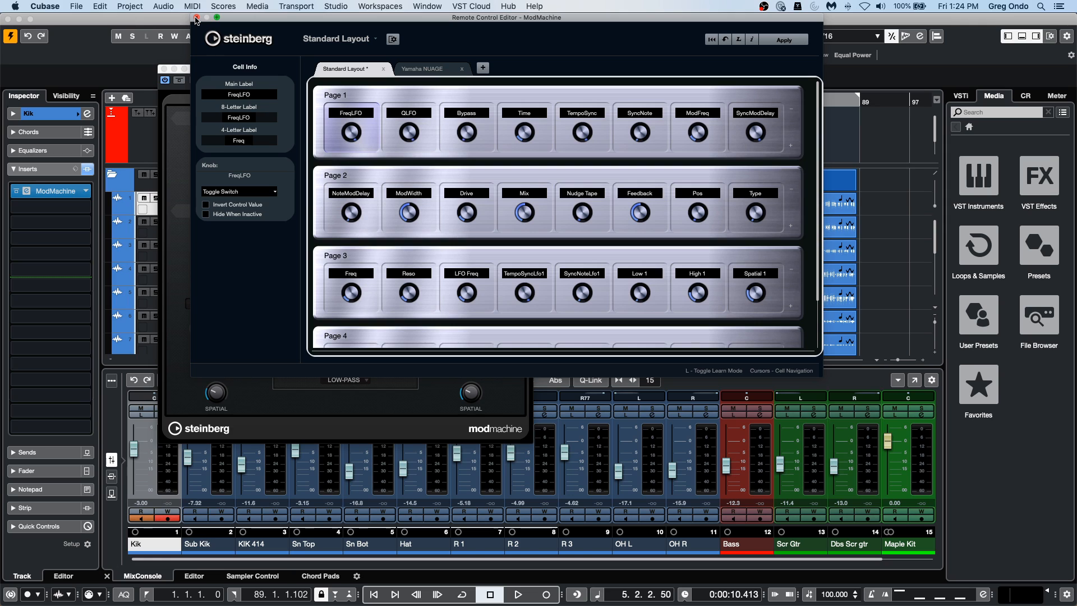
pyautogui.click(196, 18)
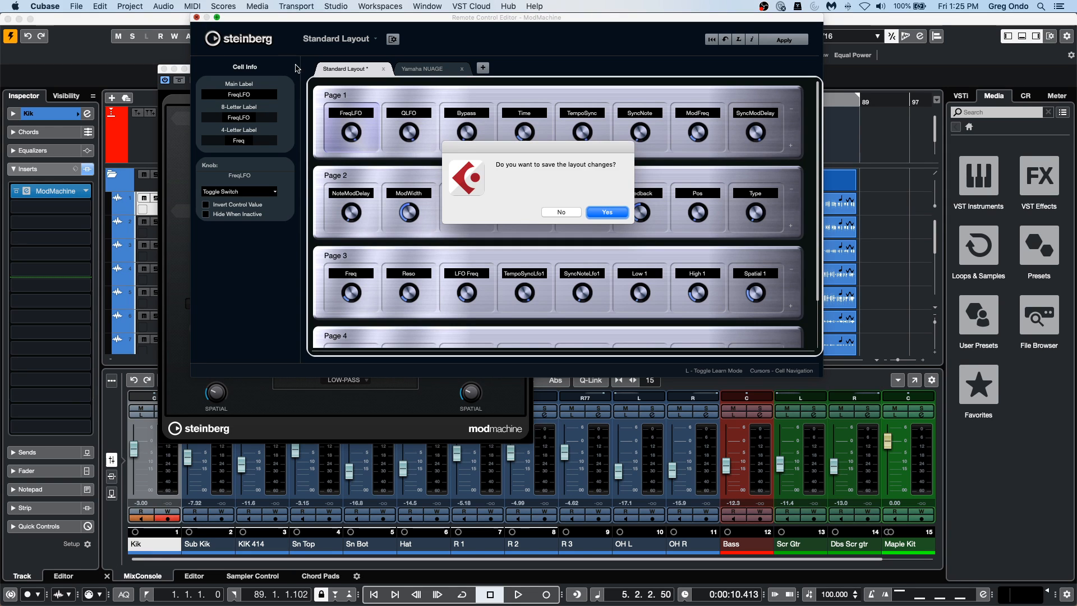
pyautogui.click(561, 212)
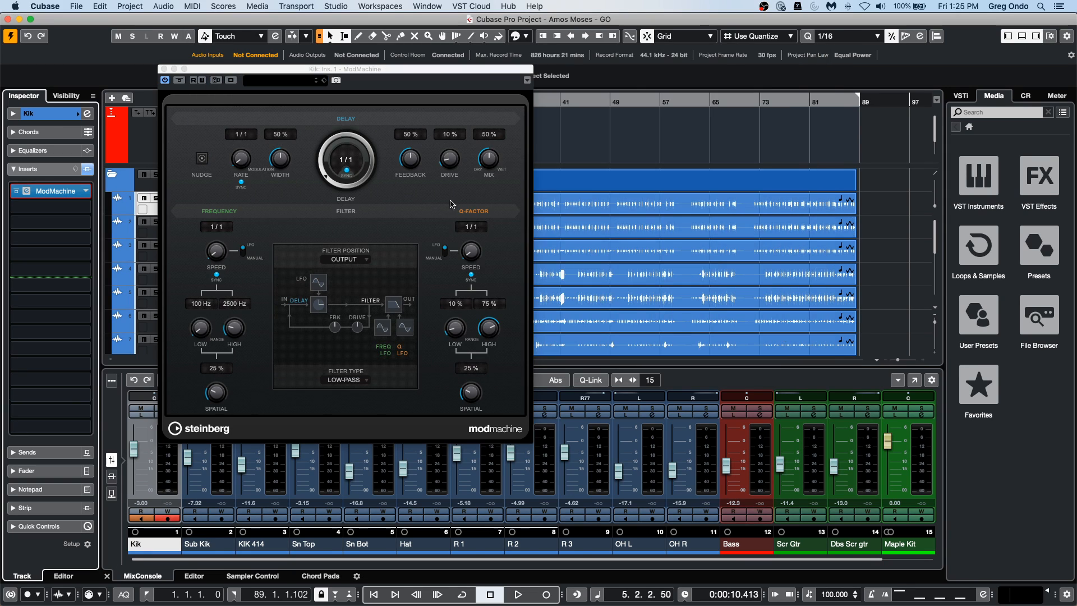
pyautogui.click(163, 68)
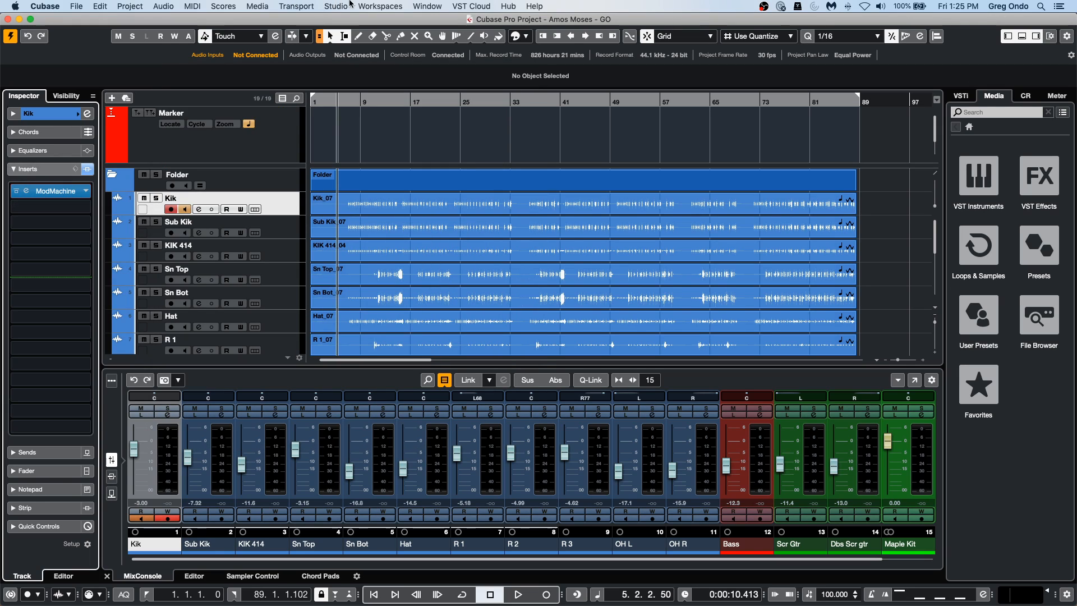
# Open Studio Setup and look through the list of remote devices that can be added, without adding one.
pyautogui.click(336, 6)
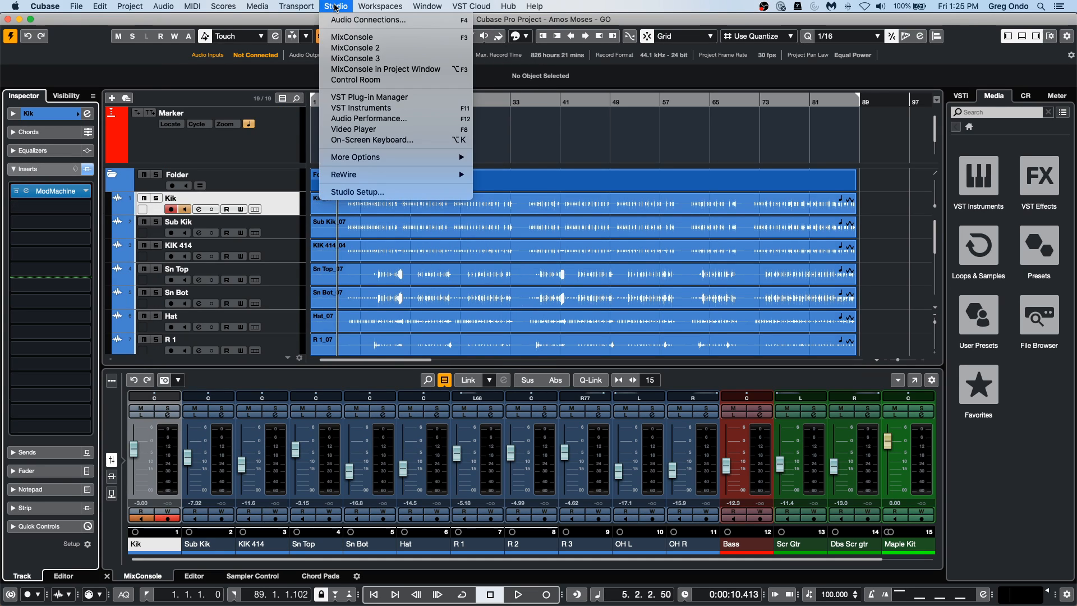
pyautogui.click(372, 193)
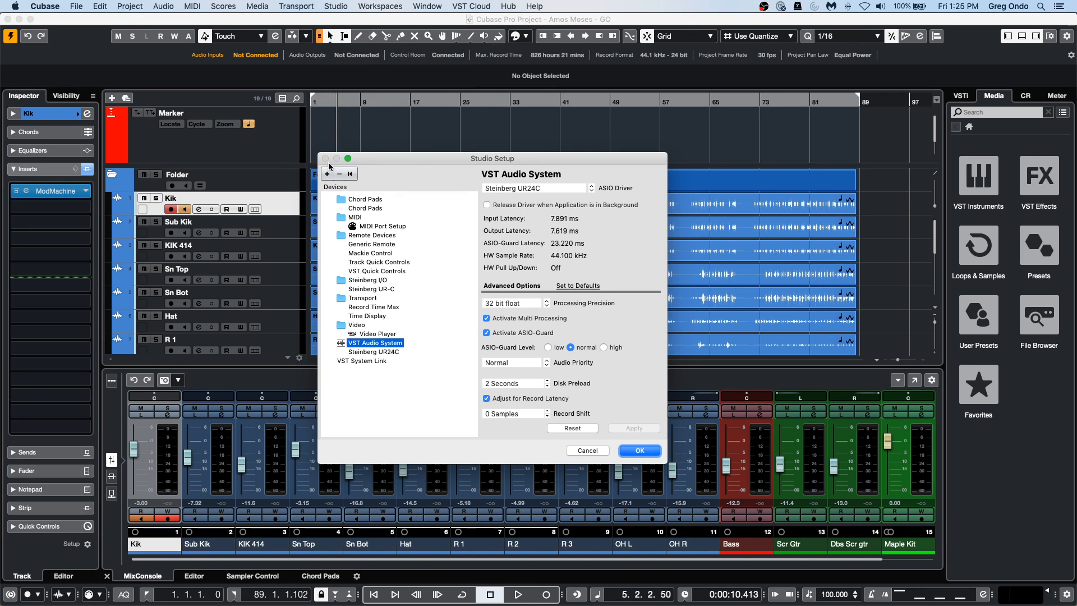
pyautogui.click(327, 173)
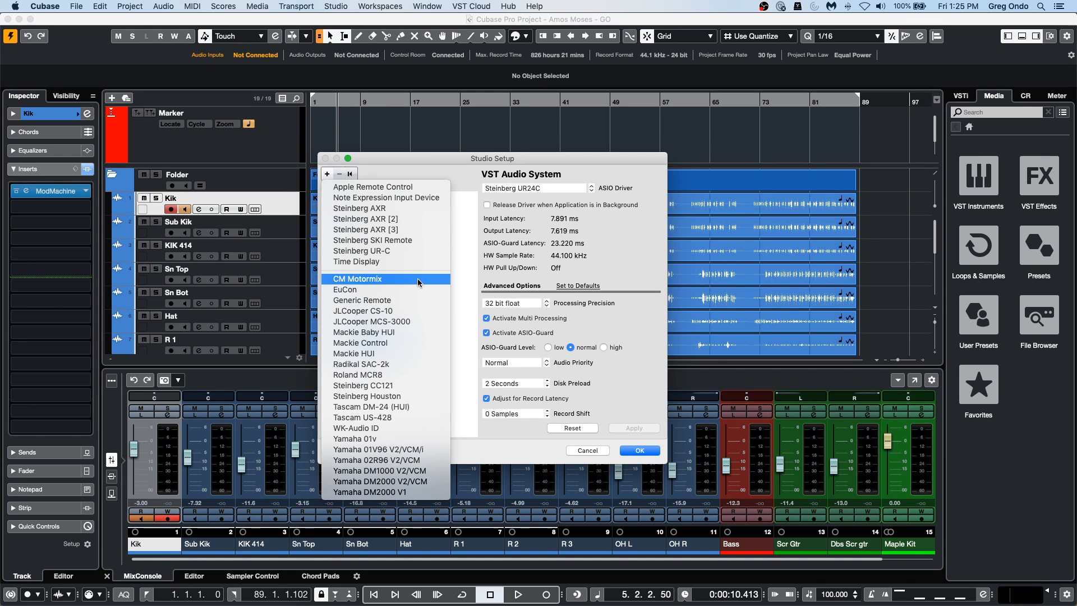
pyautogui.click(460, 154)
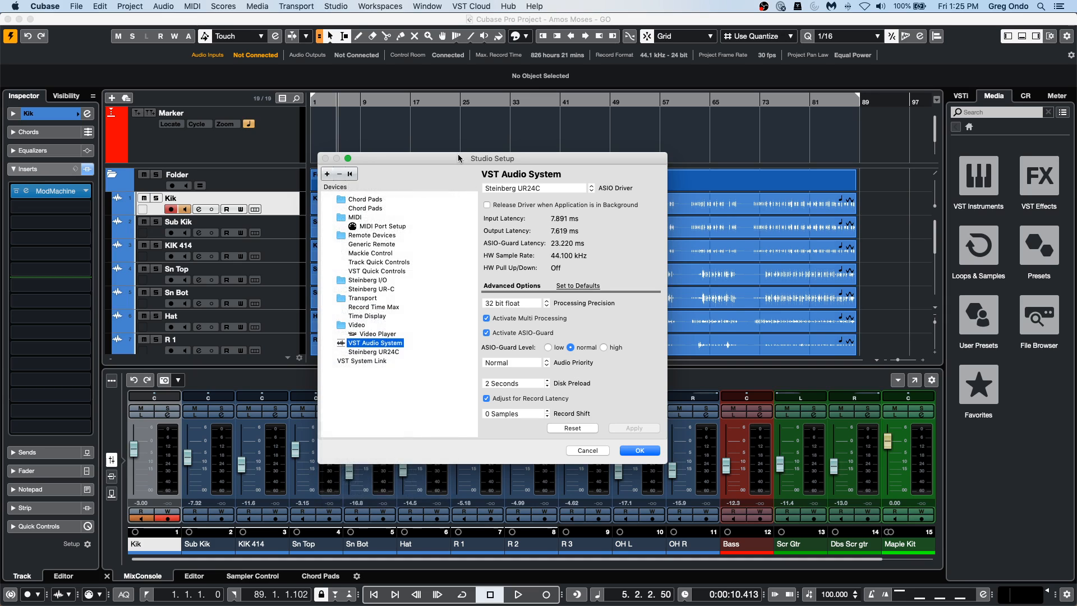
# Show the Generic Remote settings and check the MIDI ports, keeping PANORAMA P4 MIDI in and PANORAMA P4 MIDI out.
pyautogui.click(386, 245)
pyautogui.click(671, 190)
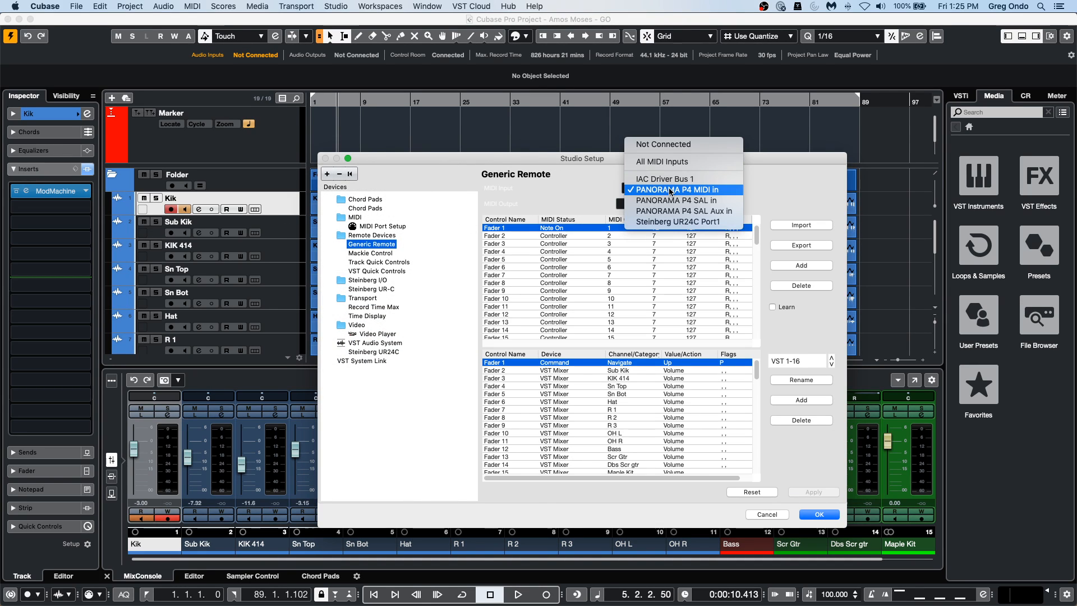
pyautogui.click(671, 192)
pyautogui.click(677, 204)
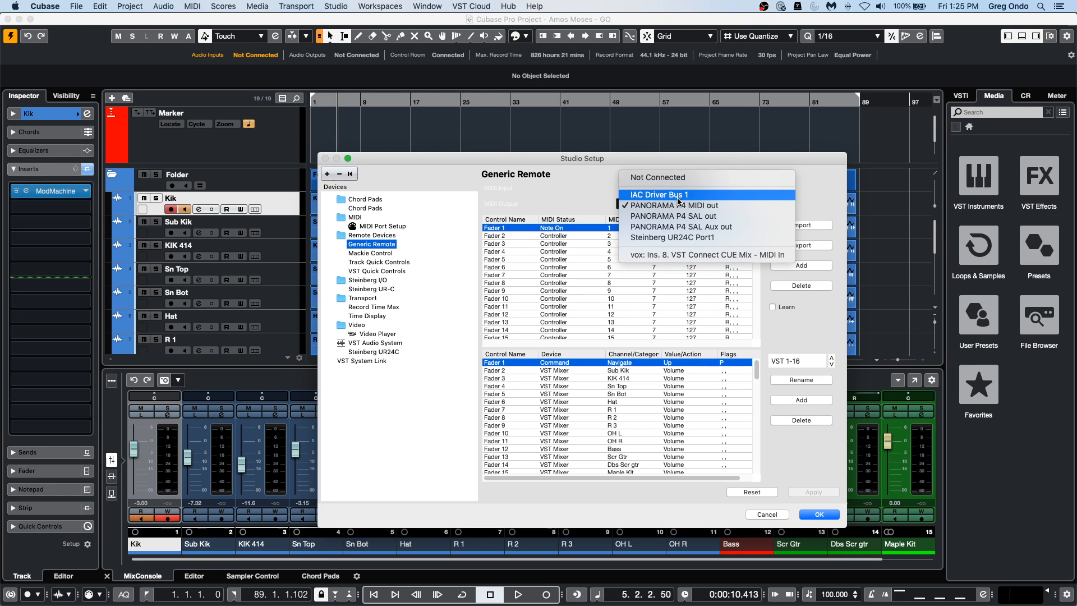
pyautogui.click(676, 206)
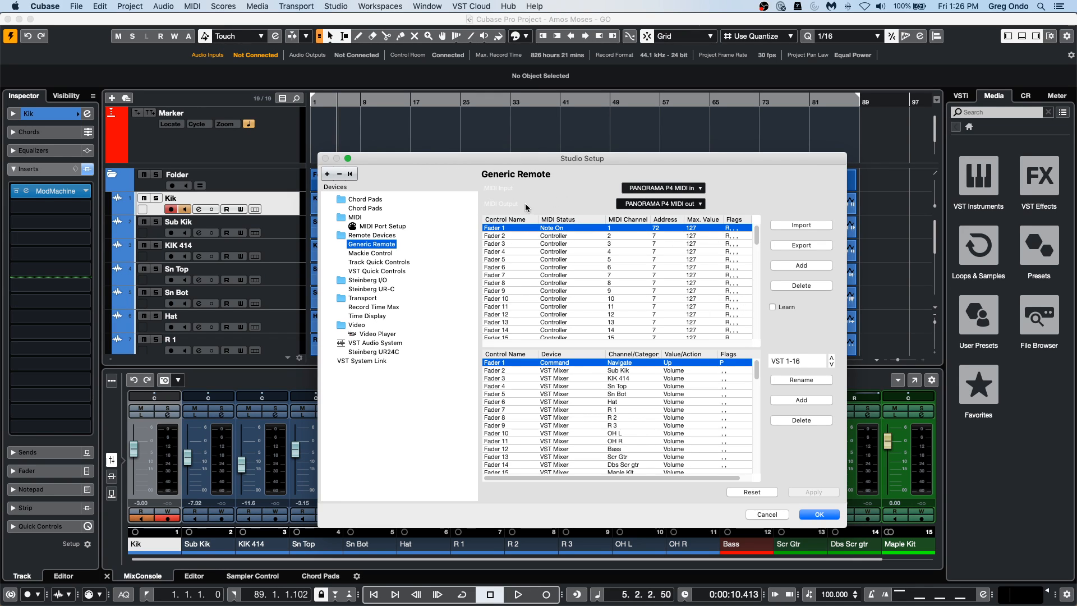
# Use Learn to assign the controller's Note On message at address 70 to Fader 1, keeping Command as its device.
pyautogui.click(773, 308)
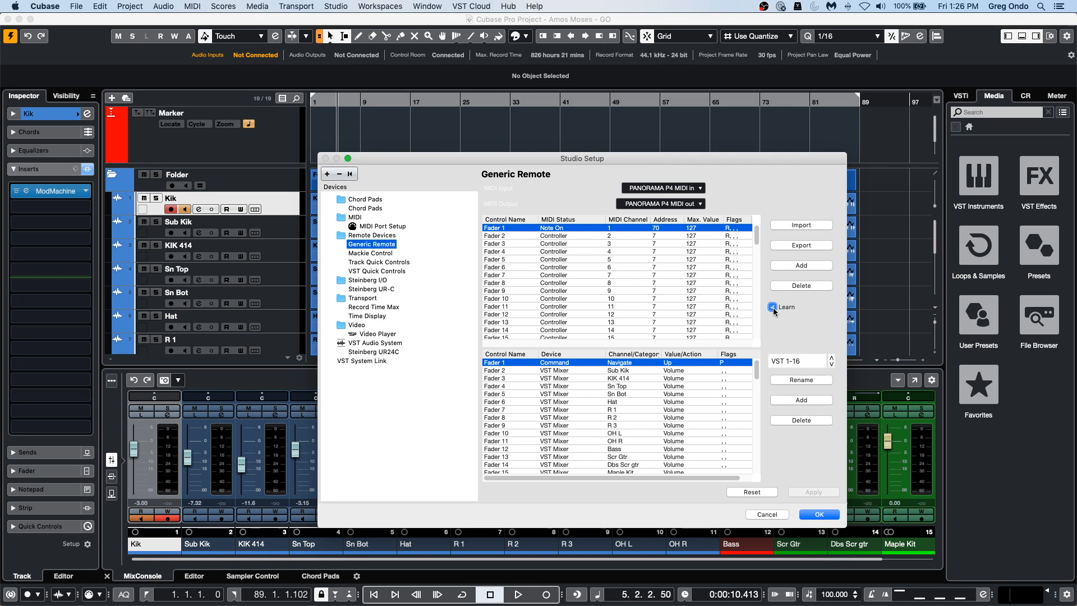
pyautogui.click(773, 307)
pyautogui.click(561, 364)
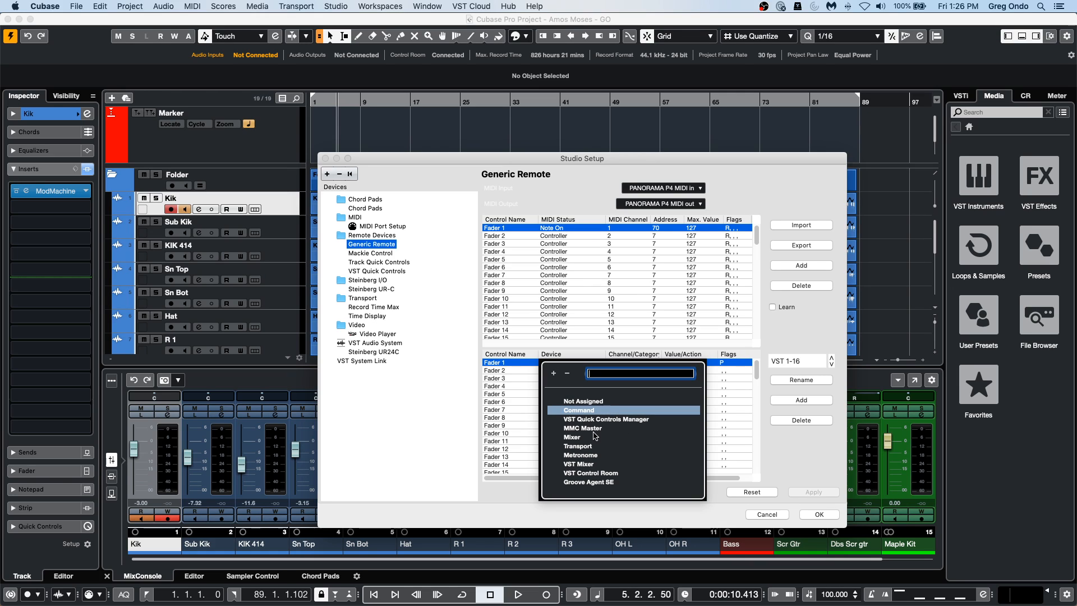
pyautogui.click(594, 411)
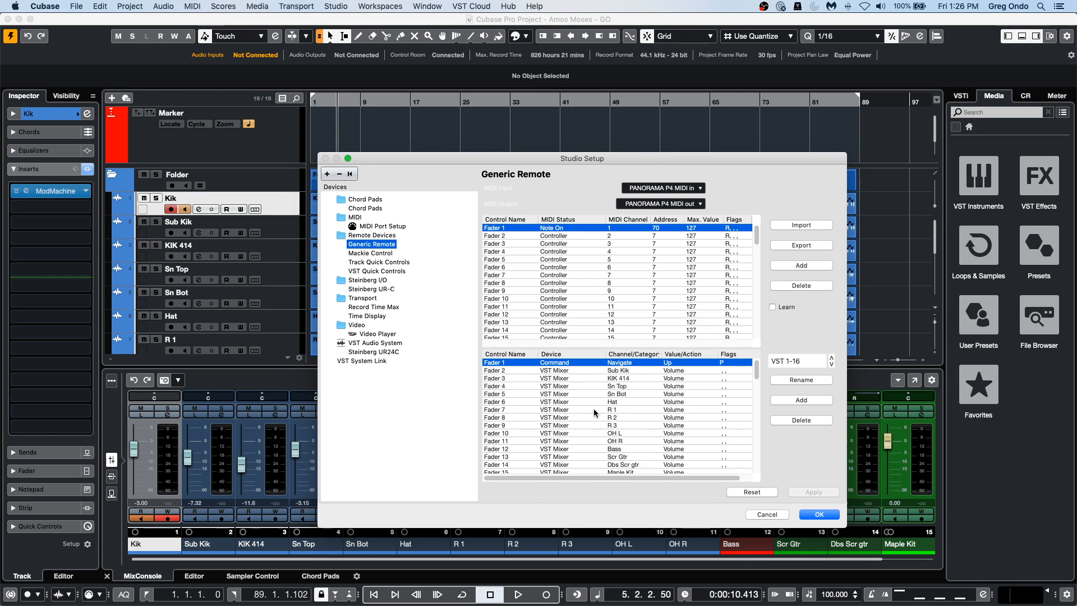
# Set Fader 1's command category to Devices and its action to Control Room Mixer, and accept the Studio Setup changes.
pyautogui.click(619, 364)
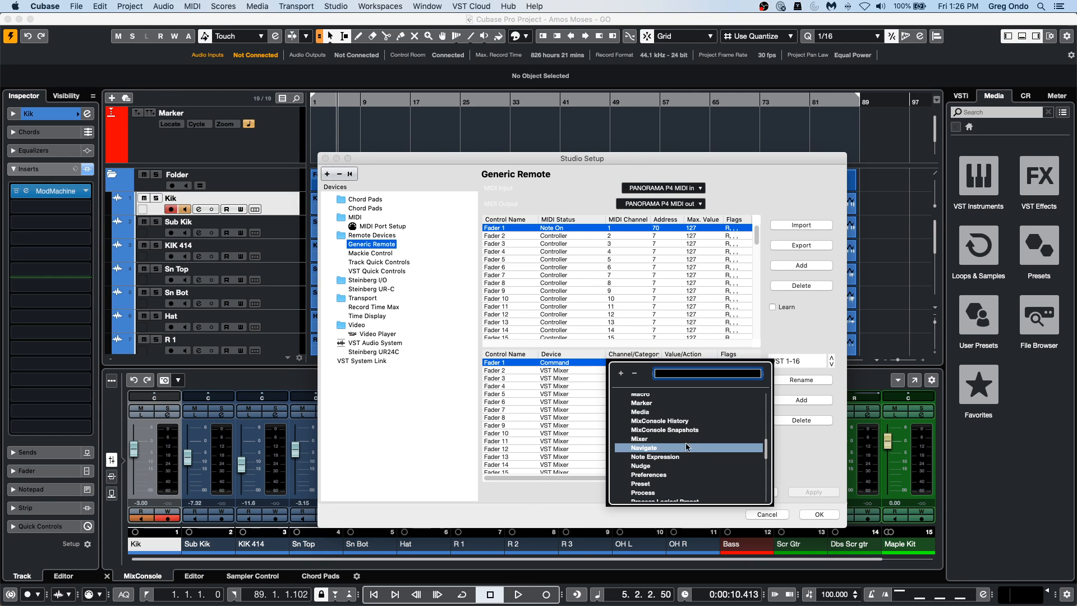
pyautogui.scroll(10, 687, 447)
pyautogui.scroll(-5, 697, 450)
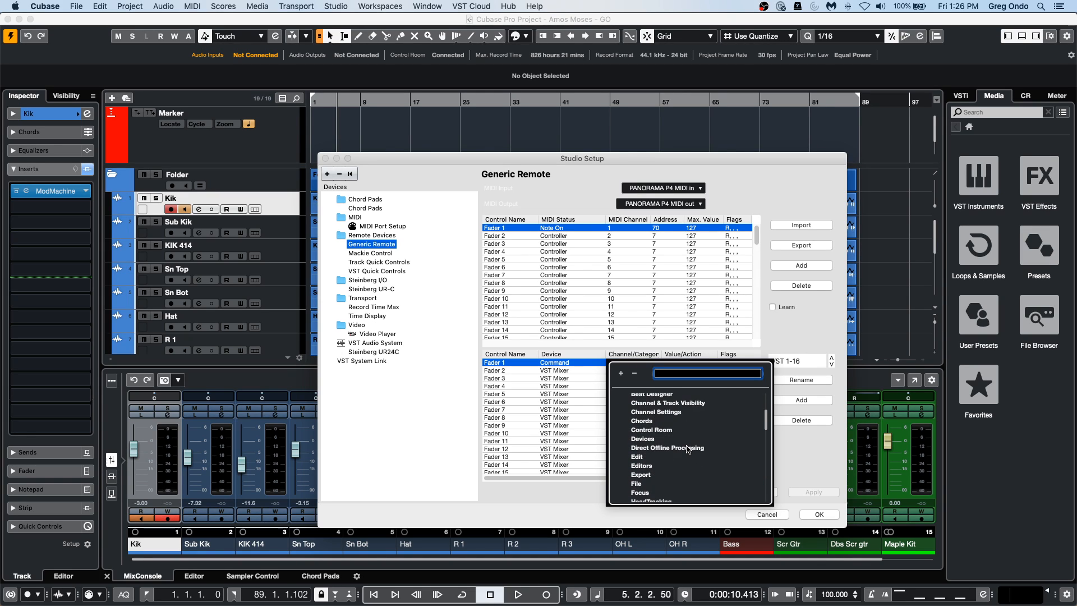
pyautogui.click(663, 439)
pyautogui.click(691, 363)
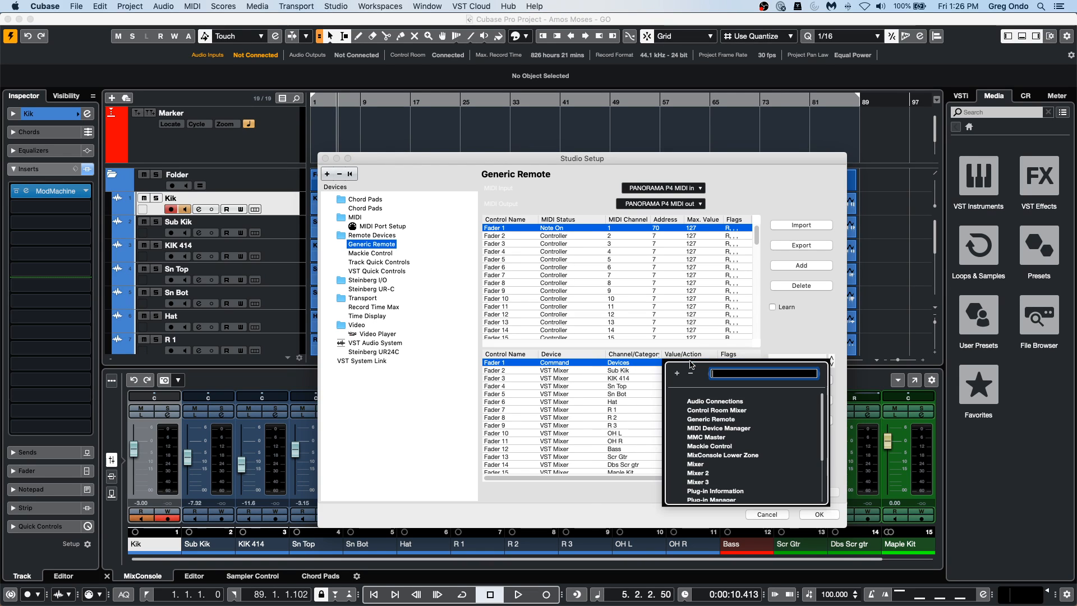
pyautogui.click(746, 410)
pyautogui.click(819, 514)
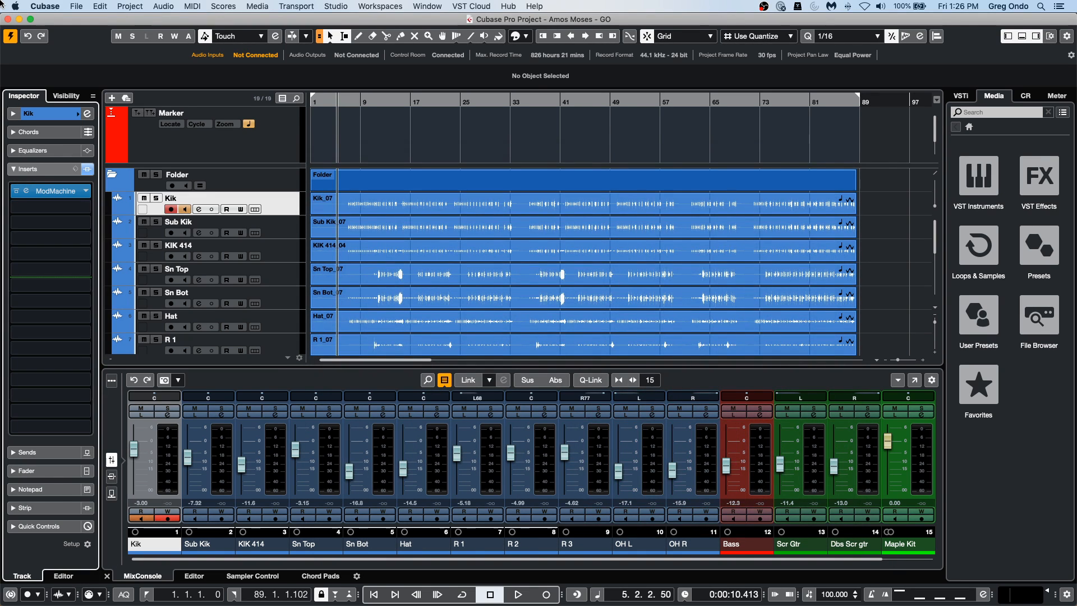
# Test the remote assignment by toggling the Control Room window repeatedly, leaving it open.
pyautogui.hotkey('alt', 'c')
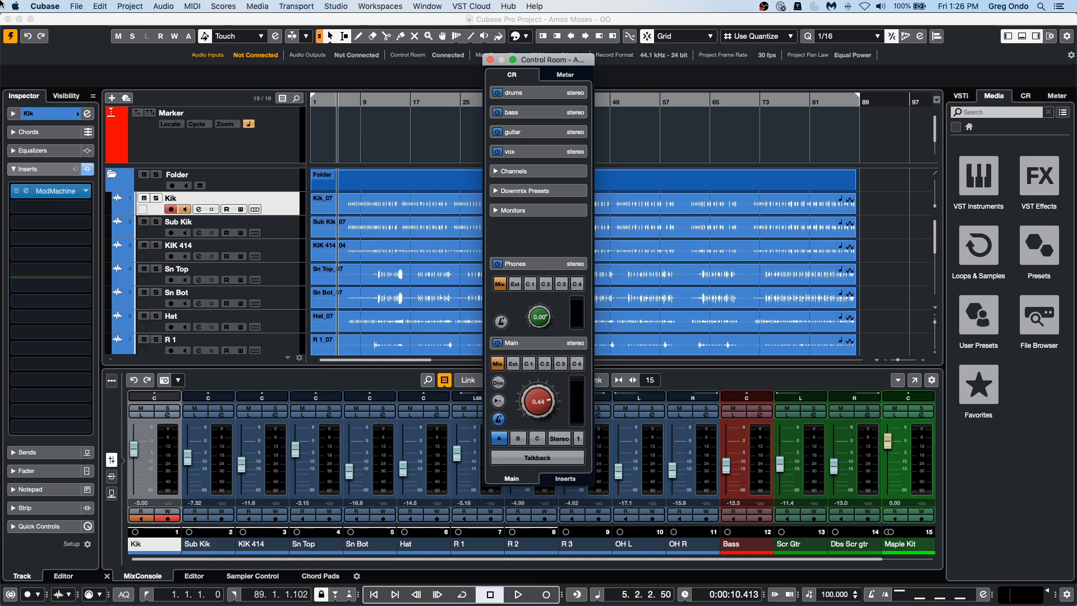
pyautogui.hotkey('alt', 'c')
pyautogui.hotkey('alt', 'c')
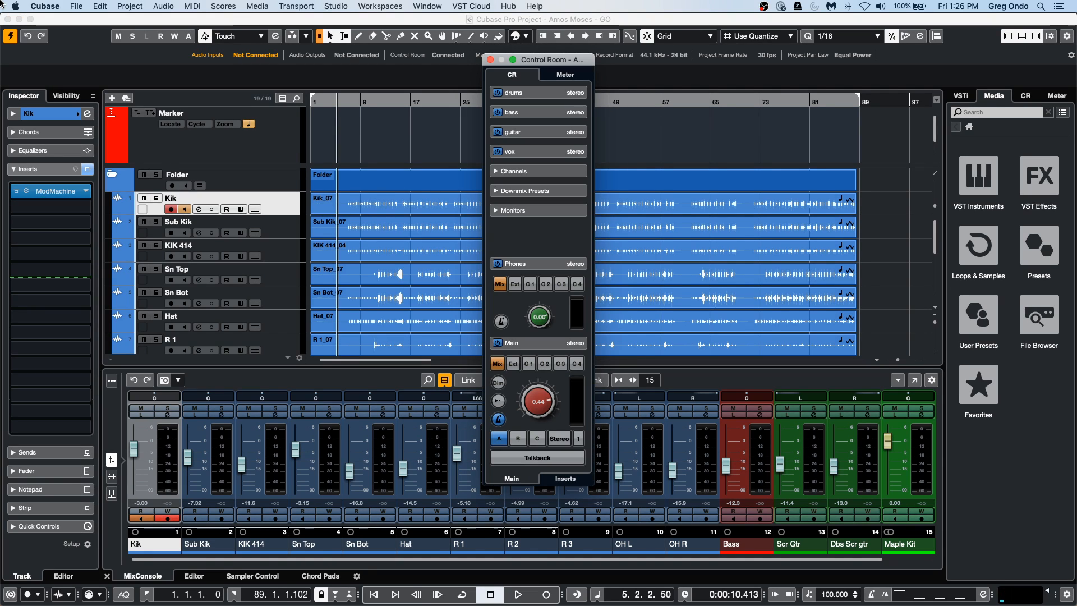
pyautogui.hotkey('alt', 'c')
pyautogui.hotkey('alt', 'c')
pyautogui.hotkey('alt', 'c')
# Toggle the Control Room window several more times with the assigned remote command and leave it closed.
pyautogui.hotkey('alt', 'c')
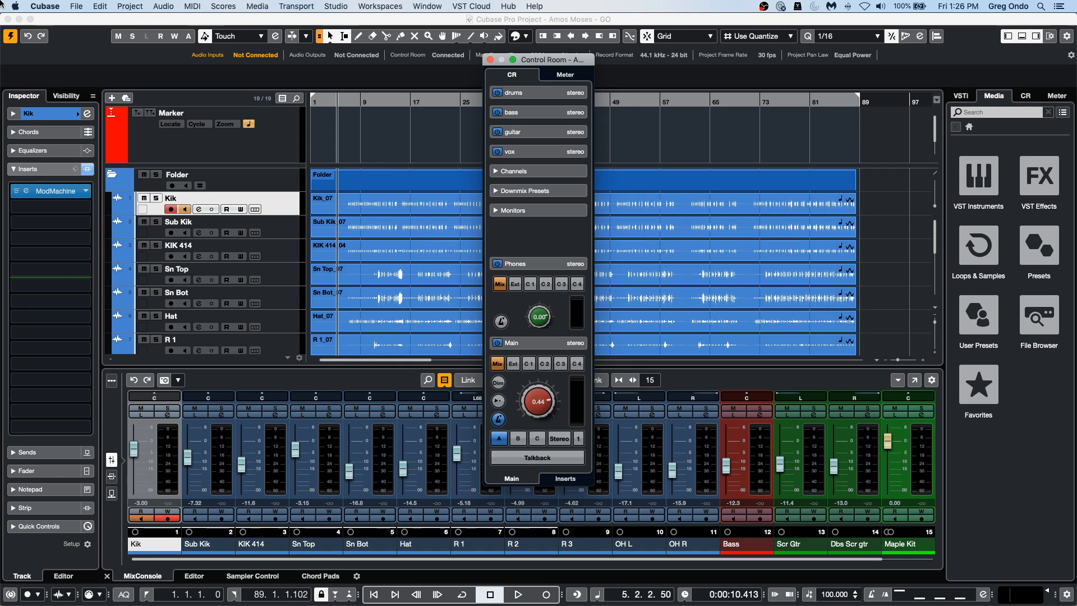
pyautogui.hotkey('alt', 'c')
pyautogui.hotkey('alt', 'c')
pyautogui.hotkey('alt', 'c')
pyautogui.hotkey('alt', 'c')
pyautogui.hotkey('alt', 'c')
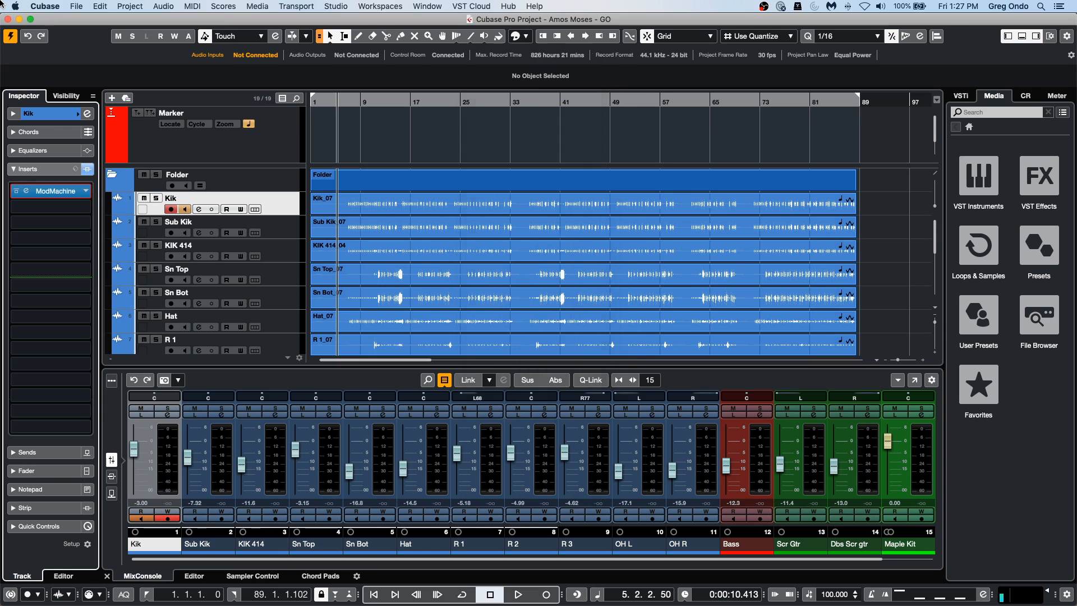
pyautogui.hotkey('alt', 'c')
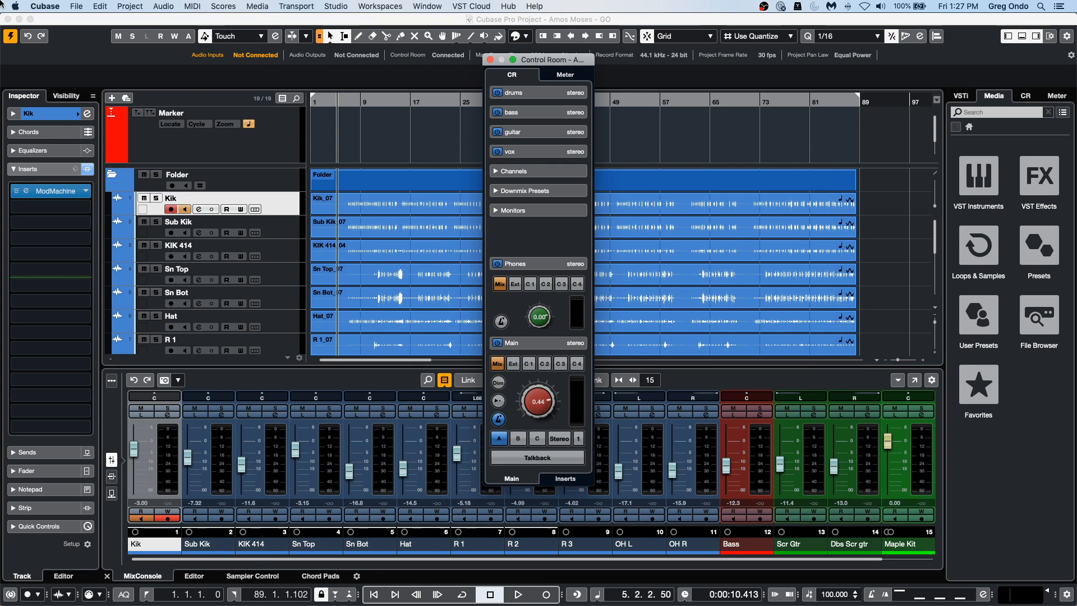
pyautogui.hotkey('alt', 'c')
pyautogui.hotkey('alt', 'c')
pyautogui.hotkey('alt', 'c')
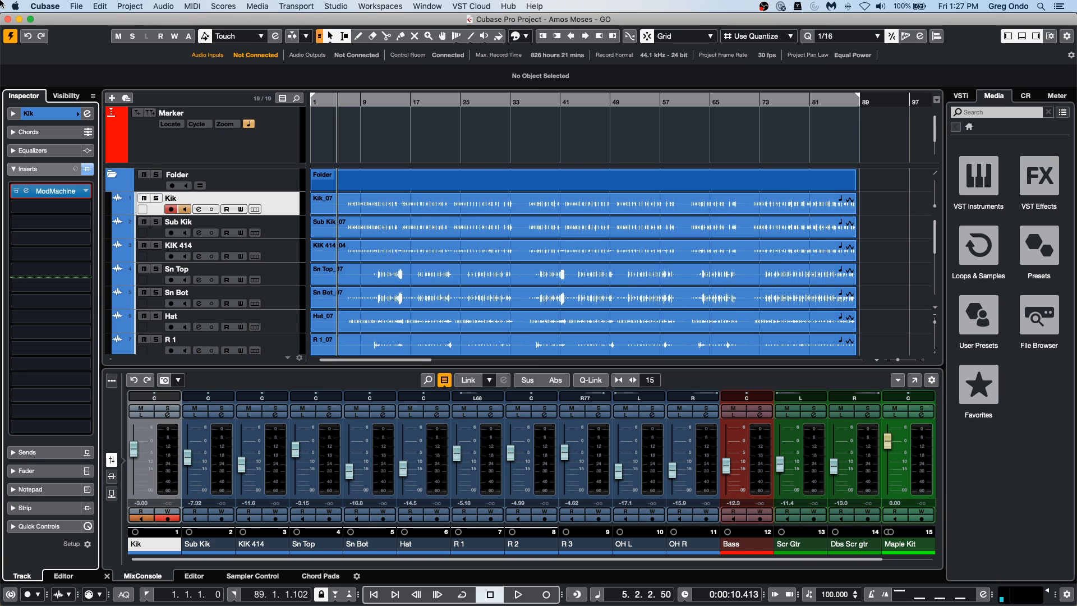
# Review the Generic Remote assignments in Studio Setup and close the dialog without applying changes.
pyautogui.click(369, 4)
pyautogui.moveTo(349, 7)
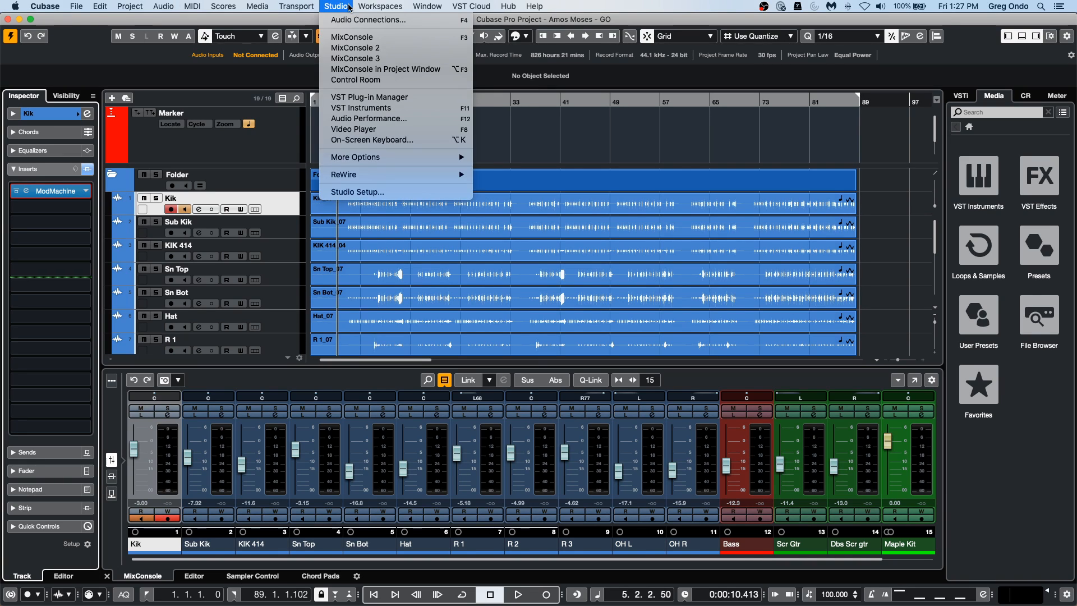
pyautogui.click(365, 191)
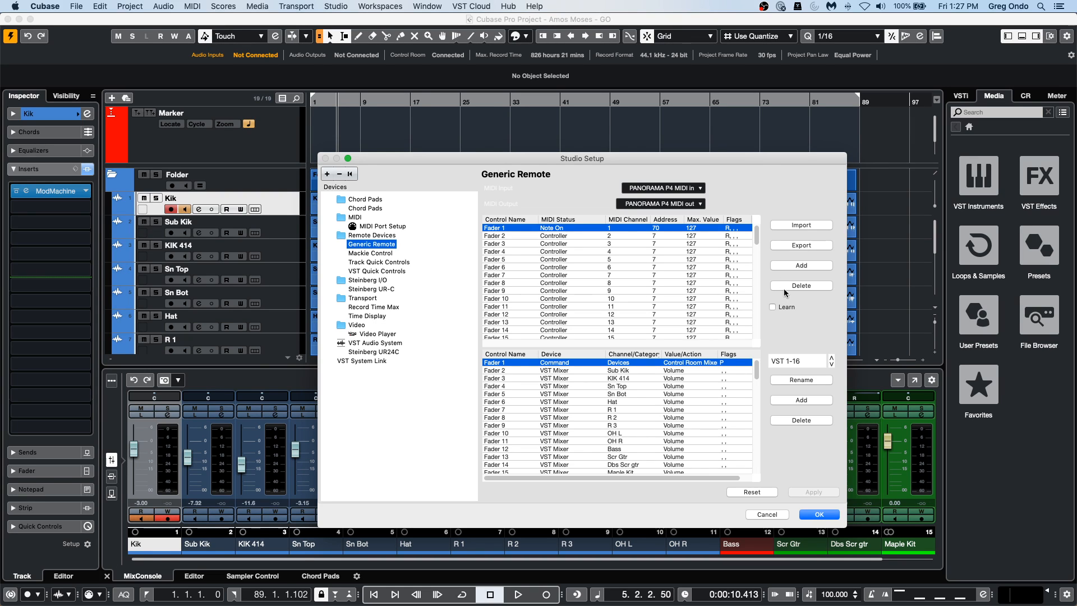
pyautogui.click(775, 516)
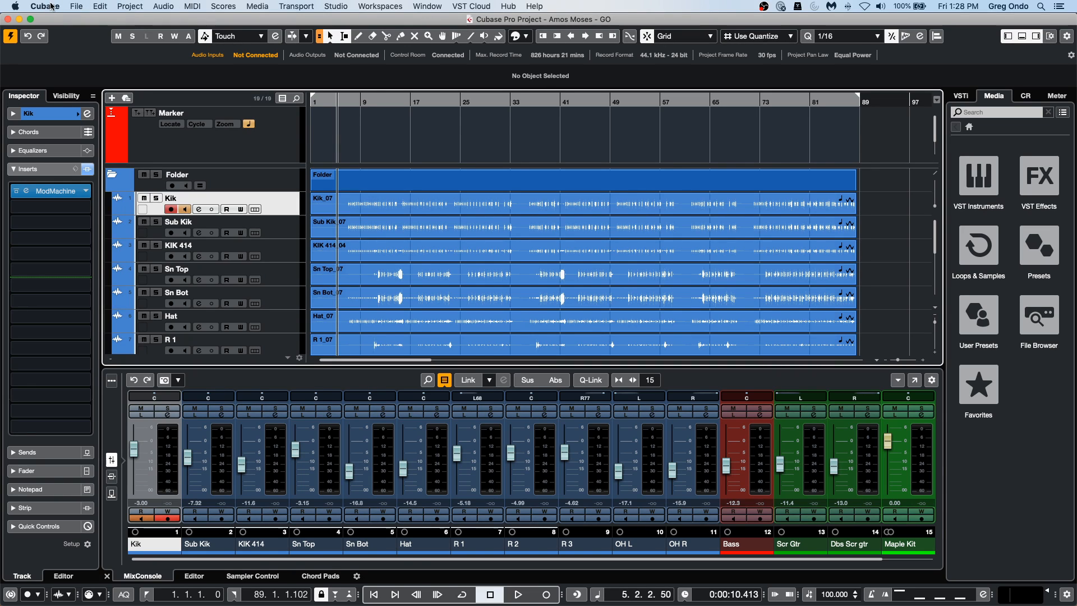
# Try an Auto Save Interval of 0.5 min in the General preferences, then cancel the dialog.
pyautogui.click(75, 7)
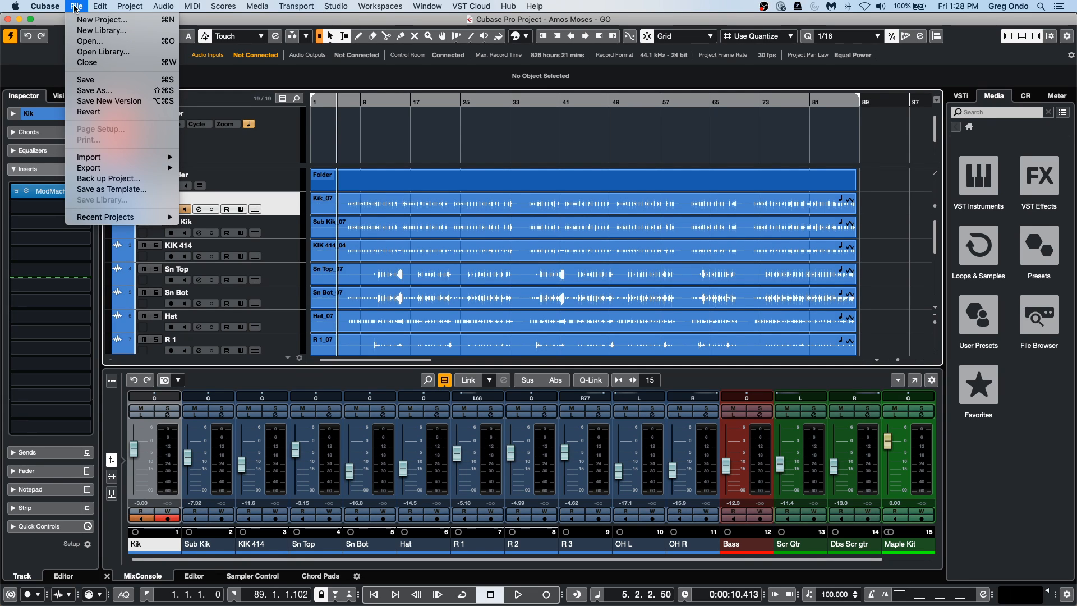
pyautogui.moveTo(31, 7)
pyautogui.click(42, 37)
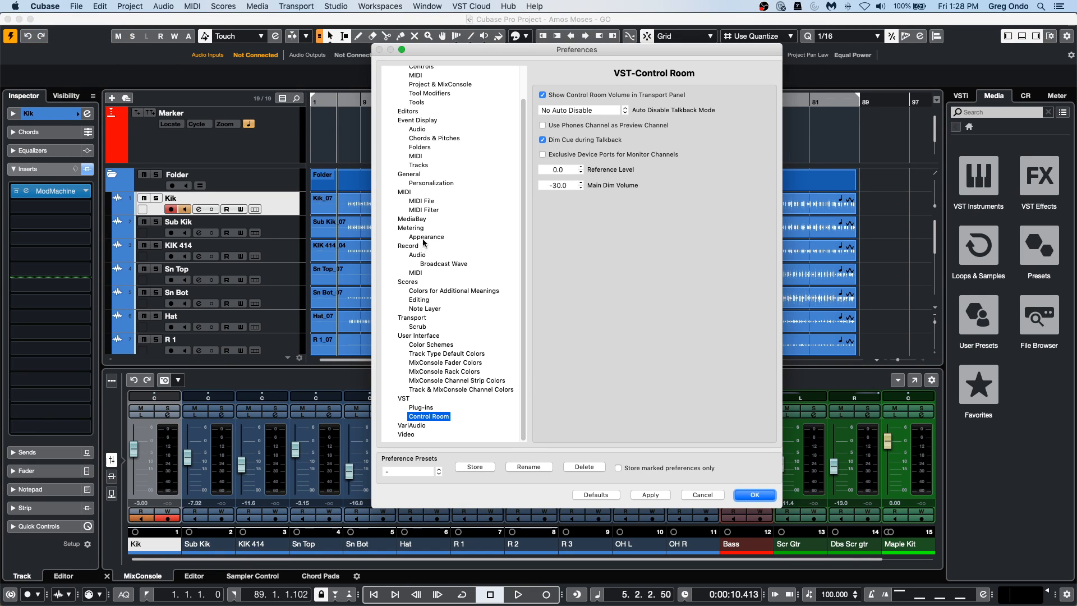
pyautogui.click(408, 174)
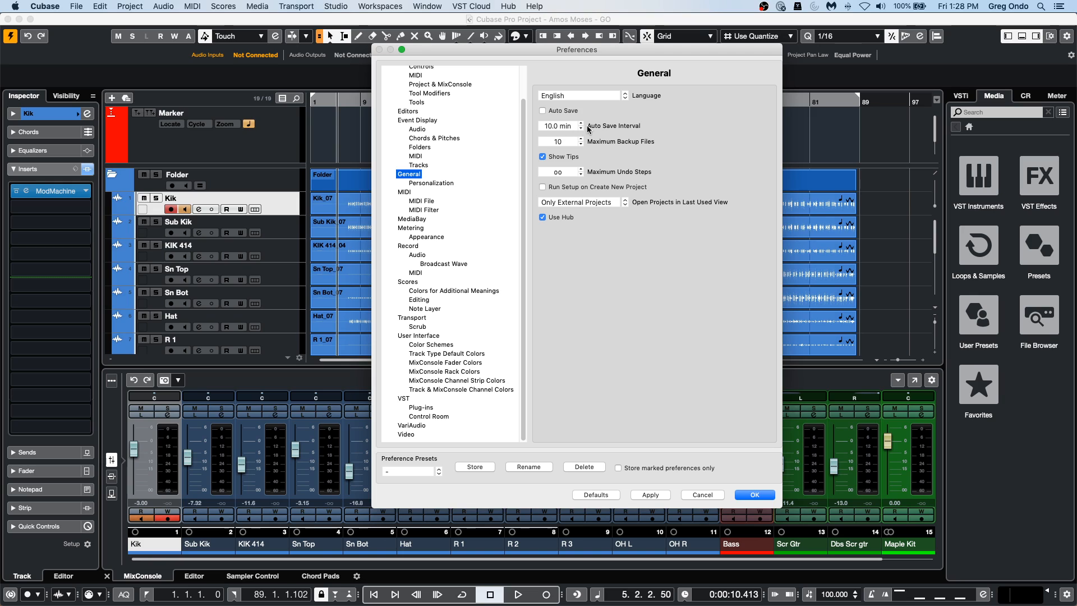
pyautogui.click(557, 126)
pyautogui.write('0.5')
pyautogui.press('Return')
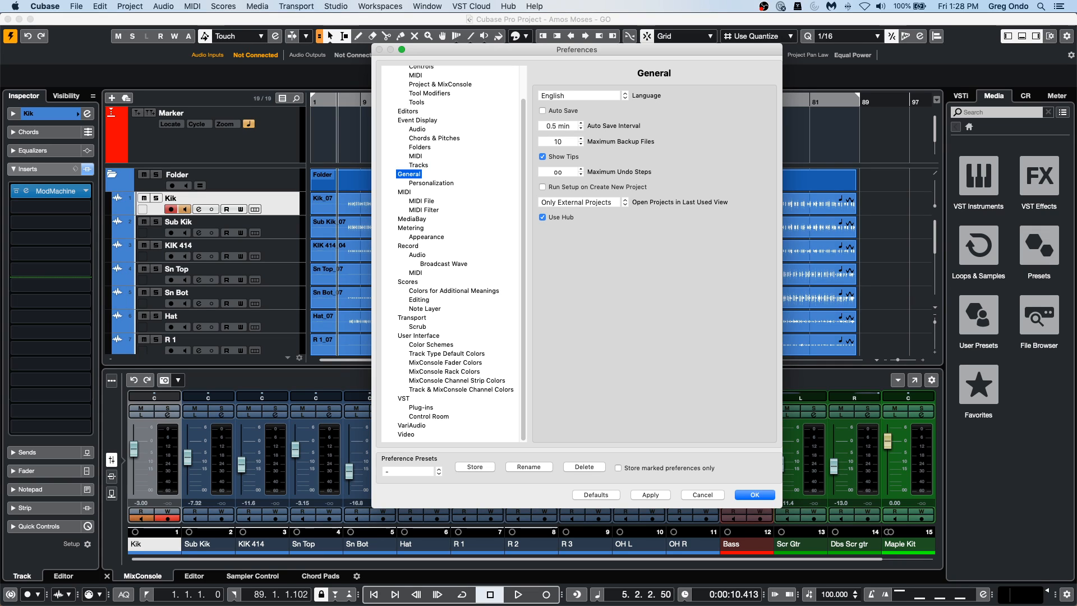
pyautogui.click(571, 129)
pyautogui.write('.5')
pyautogui.press('Return')
pyautogui.click(702, 494)
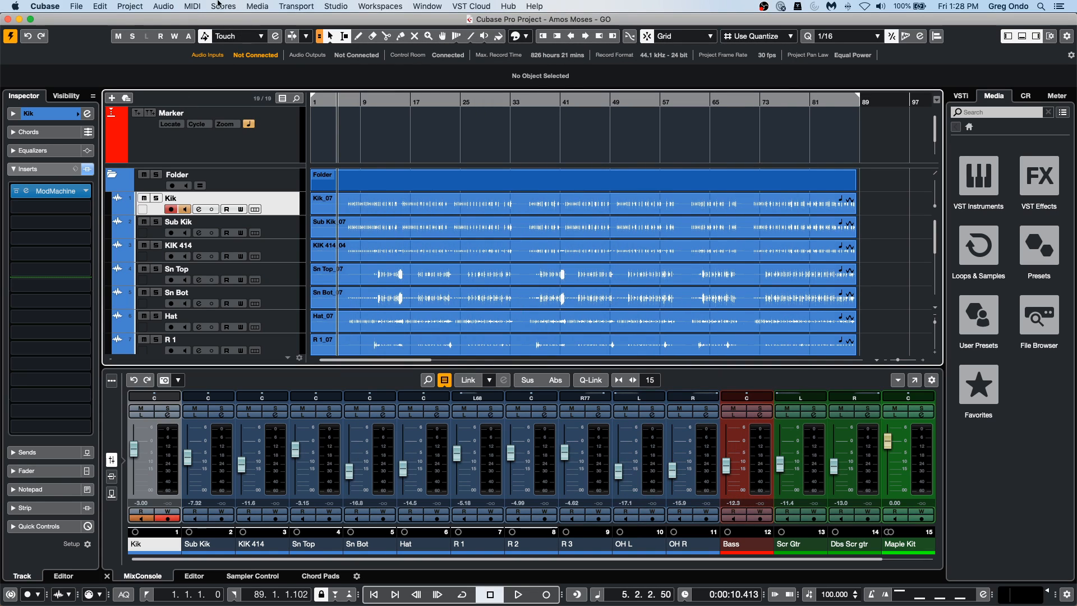
# Reopen the General preferences to examine the Auto Save options, and cancel without changing anything.
pyautogui.click(17, 6)
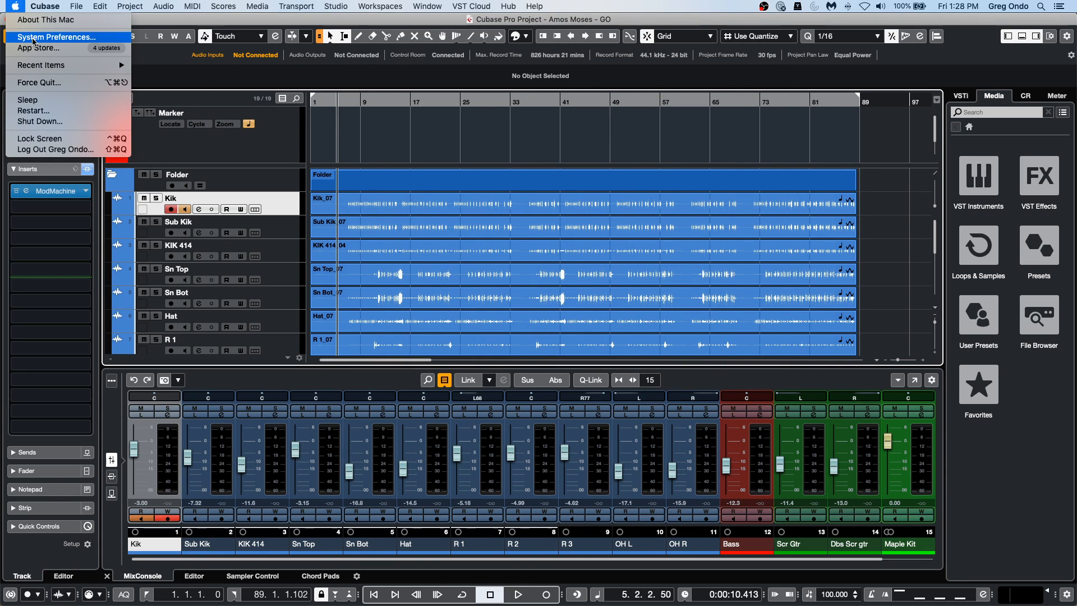
pyautogui.moveTo(59, 5)
pyautogui.click(62, 37)
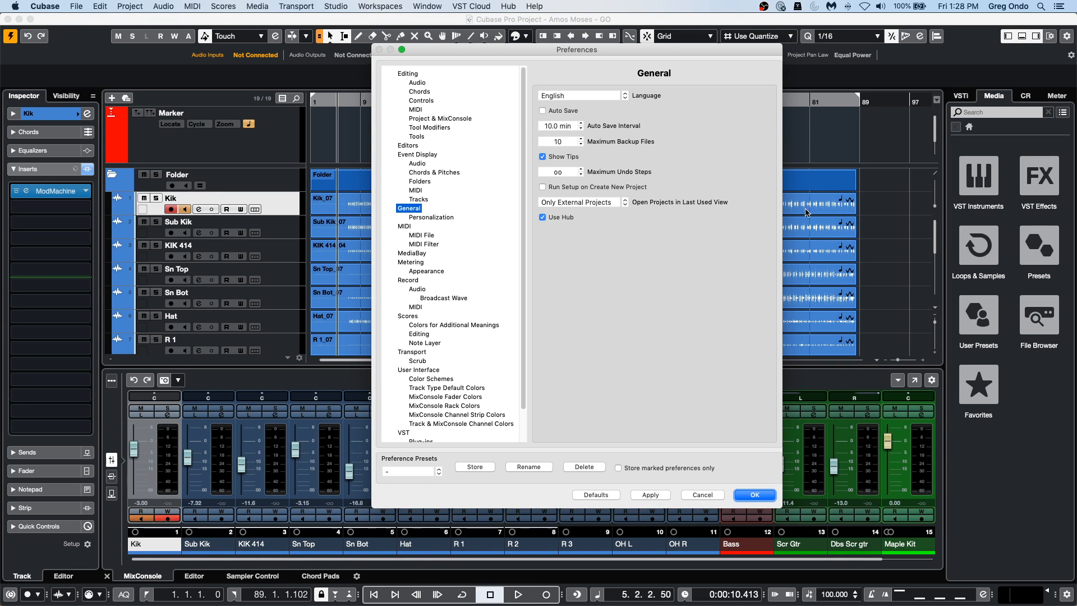
pyautogui.click(702, 495)
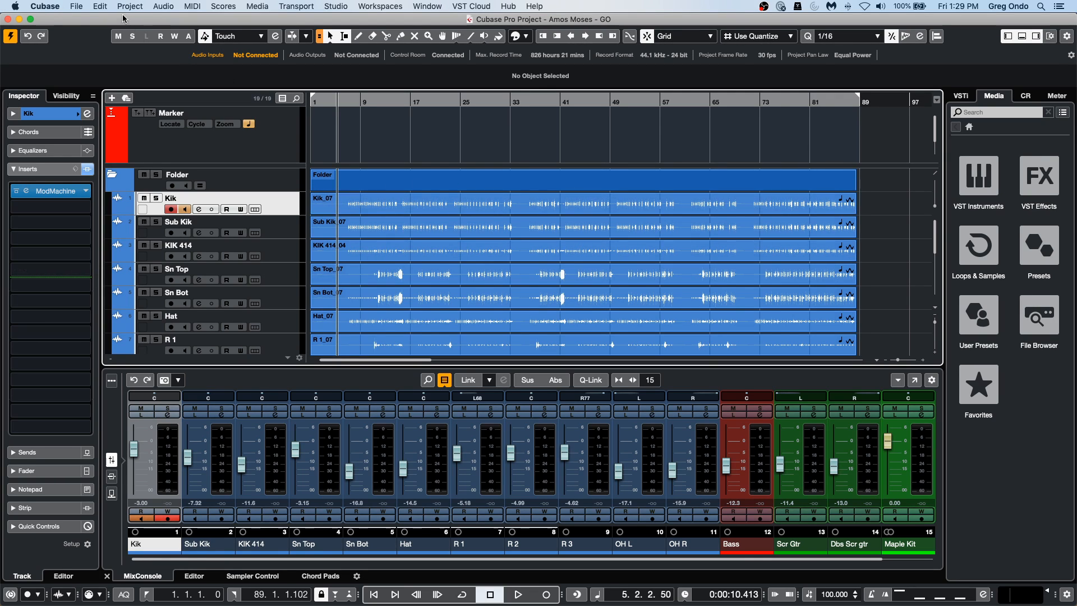
# Open the recent project "jump off" and activate it.
pyautogui.click(77, 5)
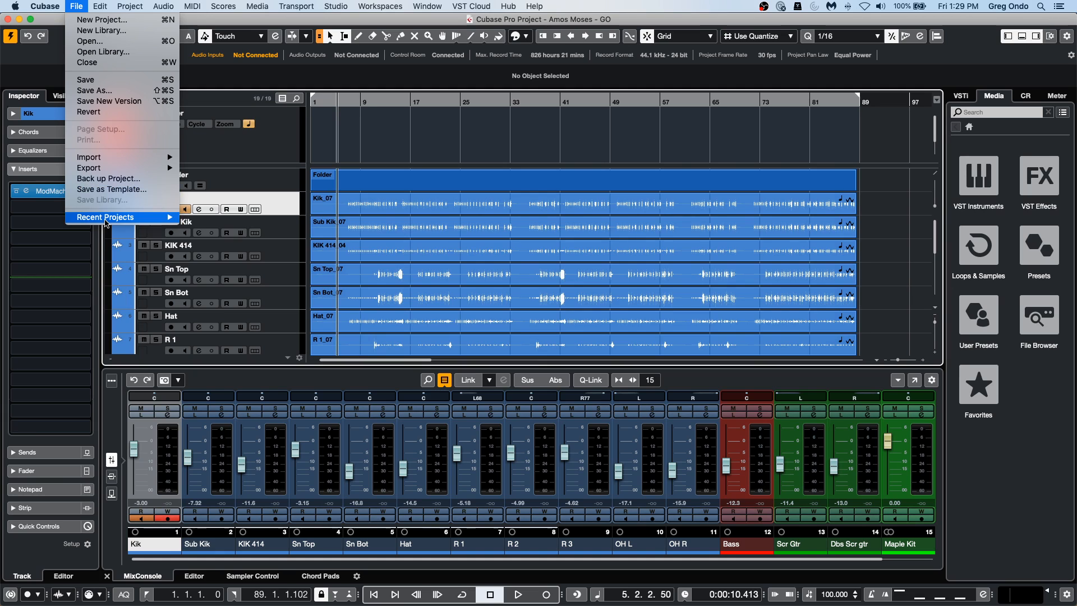
pyautogui.moveTo(132, 221)
pyautogui.click(216, 238)
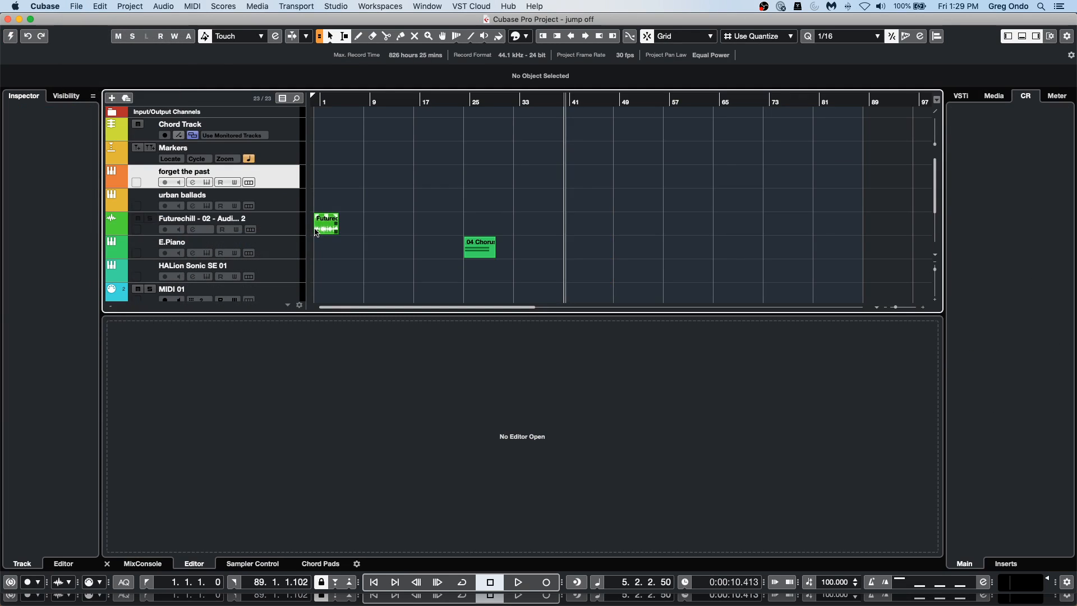
pyautogui.click(11, 39)
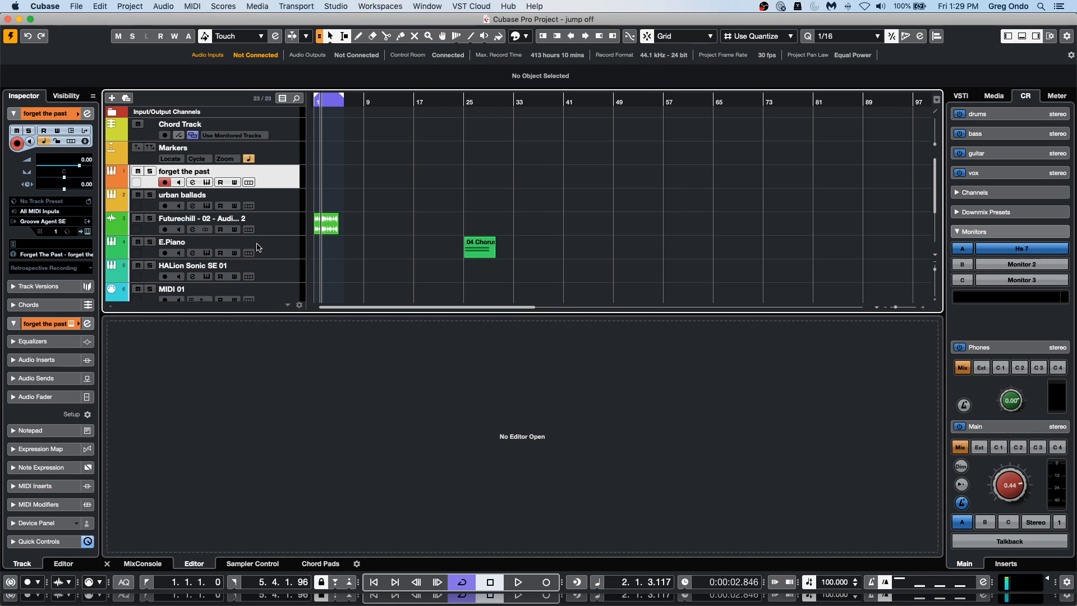
# Add one instrument track below "forget the past" using Retrologue with stereo output.
pyautogui.rightClick(269, 180)
pyautogui.press('Escape')
pyautogui.rightClick(275, 183)
pyautogui.moveTo(314, 184)
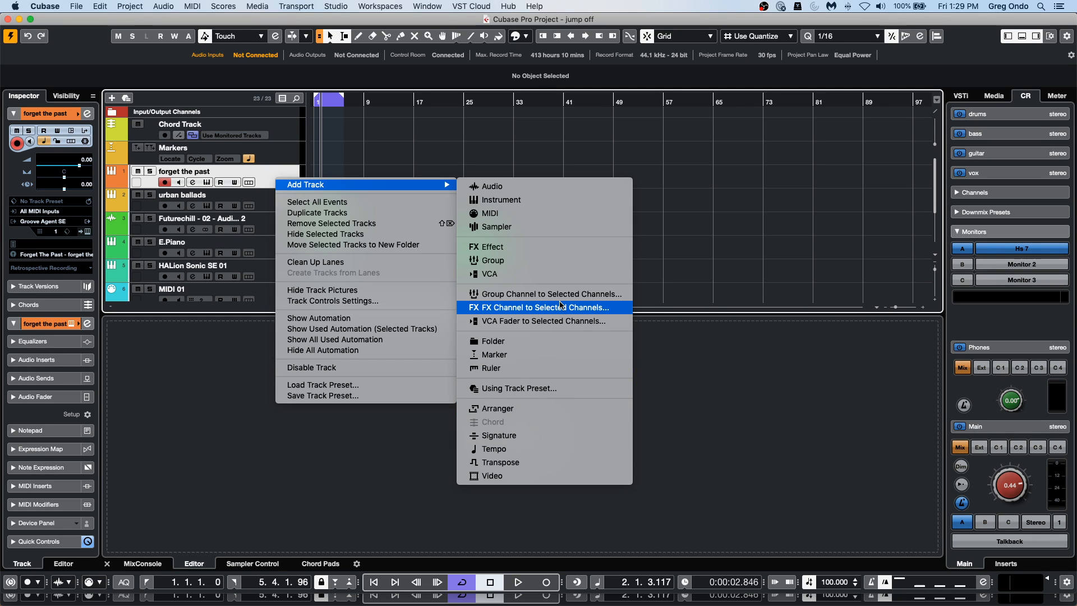
pyautogui.click(547, 200)
pyautogui.click(572, 207)
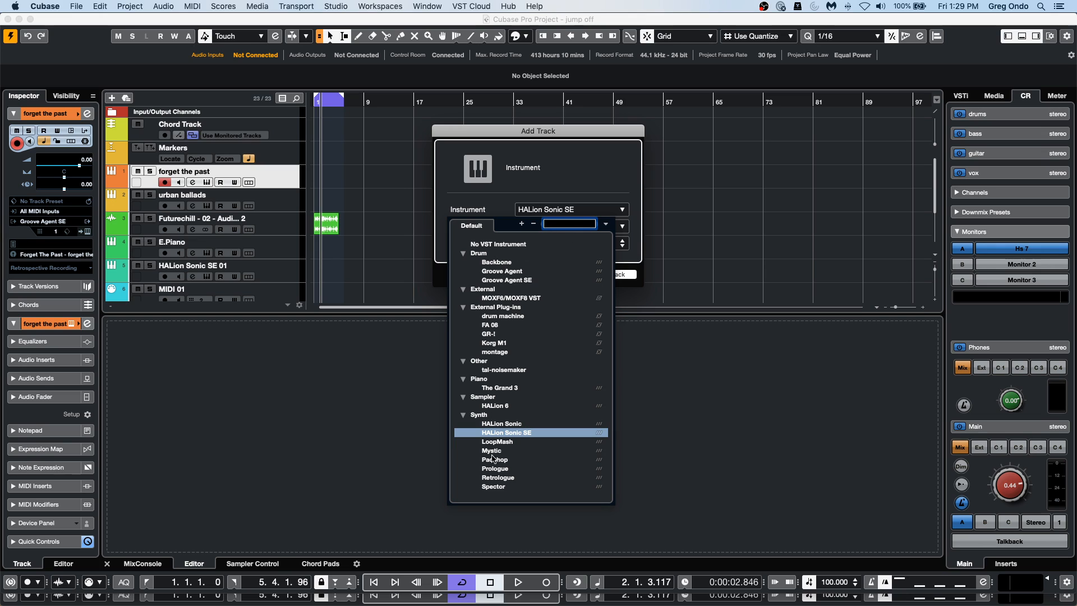
pyautogui.click(498, 477)
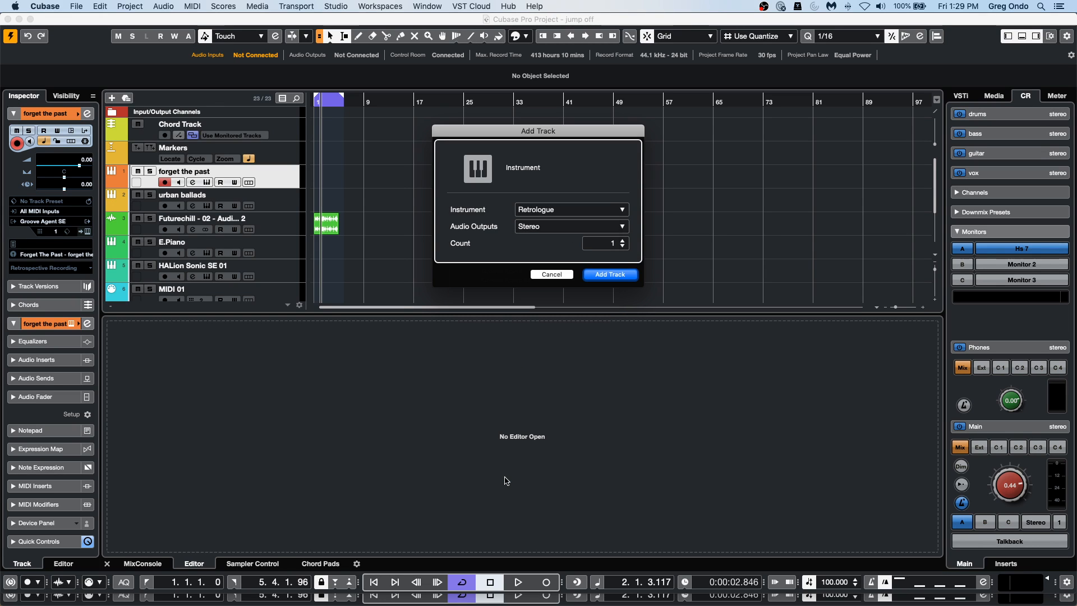
pyautogui.click(611, 274)
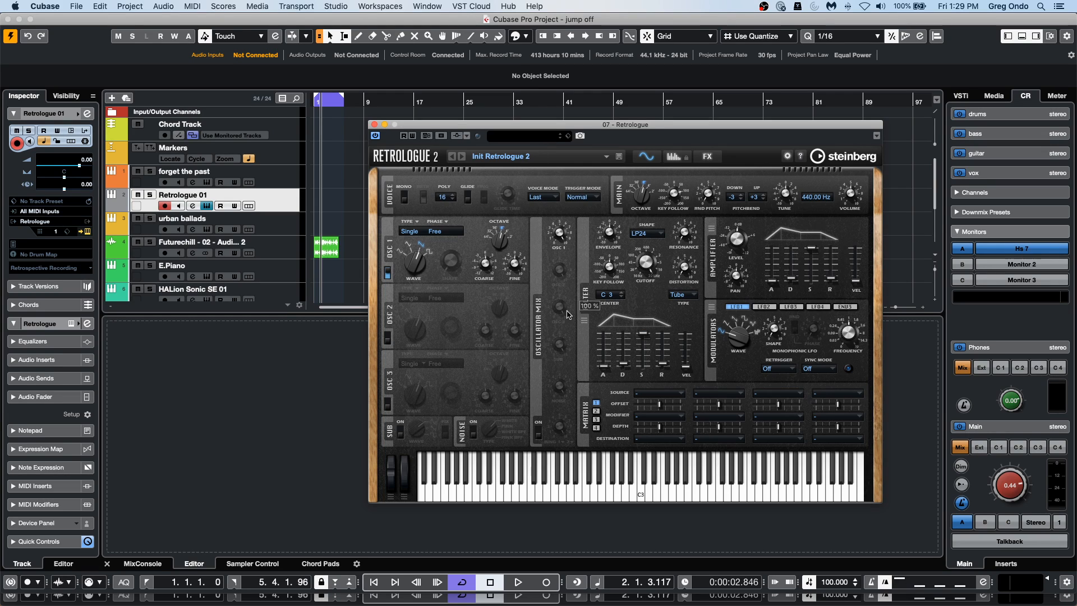
# Load the Power Bass preset in Retrologue and switch off its Mono mode.
pyautogui.click(524, 137)
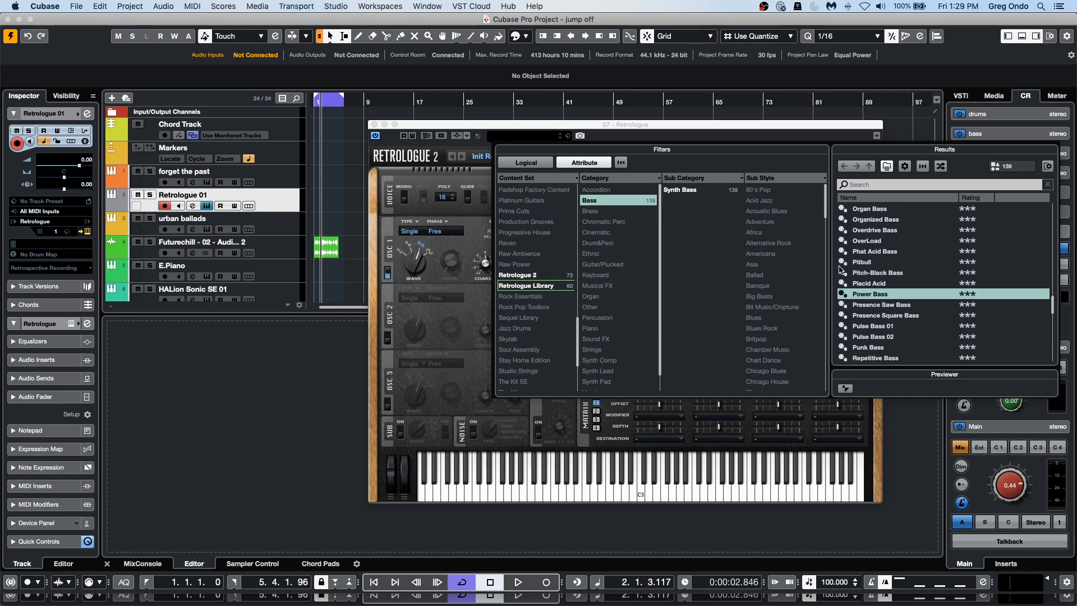
pyautogui.doubleClick(867, 295)
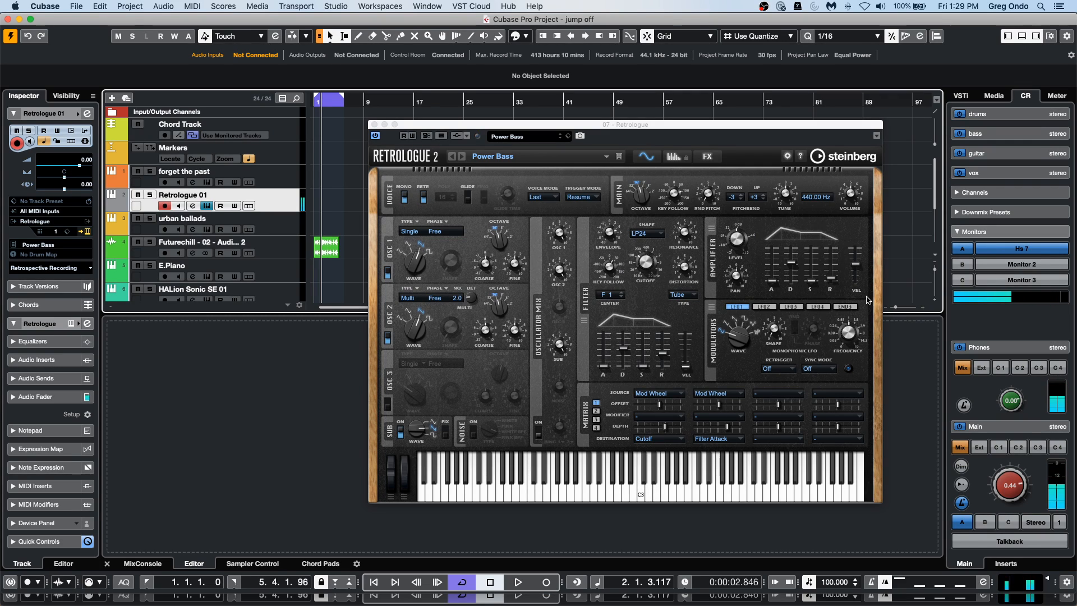
pyautogui.click(405, 197)
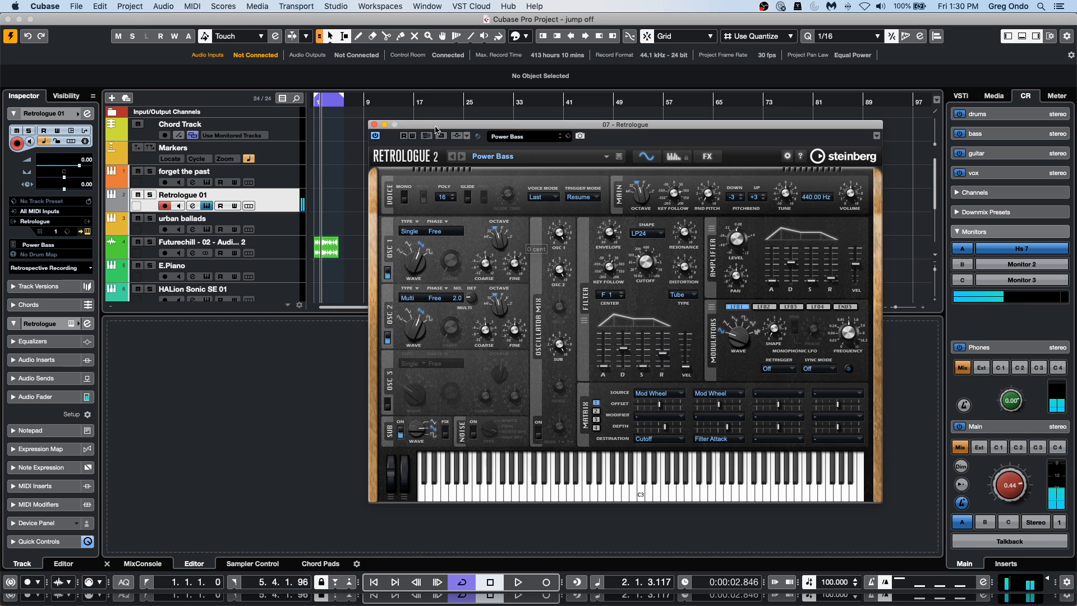
# Filter the Retrologue presets by Synth Pad instead of Bass, load Analog R8 Strings, and move the plug-in window clear of the tracks.
pyautogui.click(539, 136)
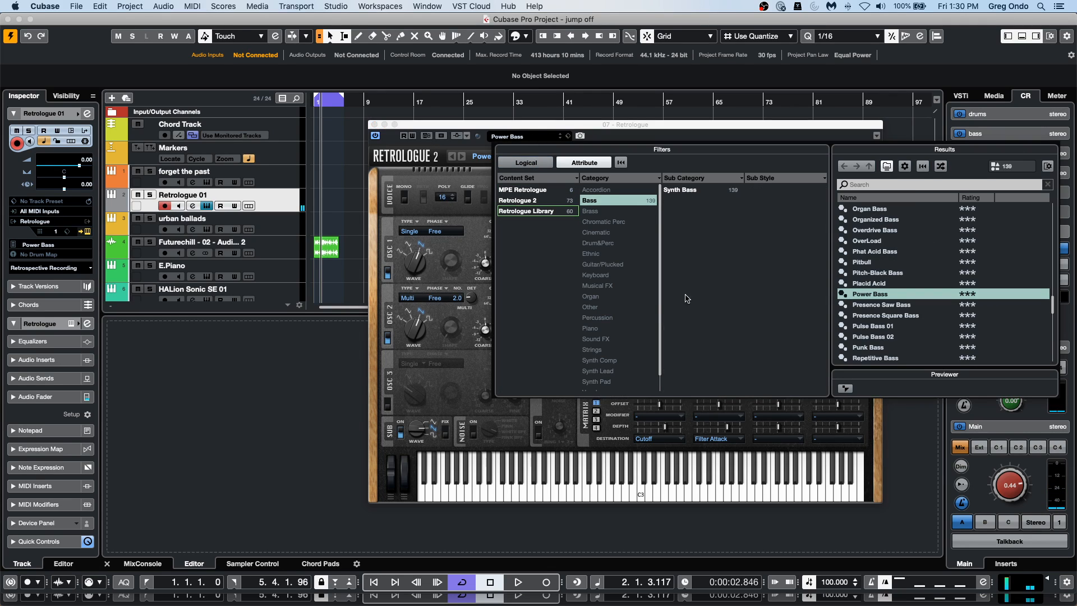
pyautogui.click(612, 202)
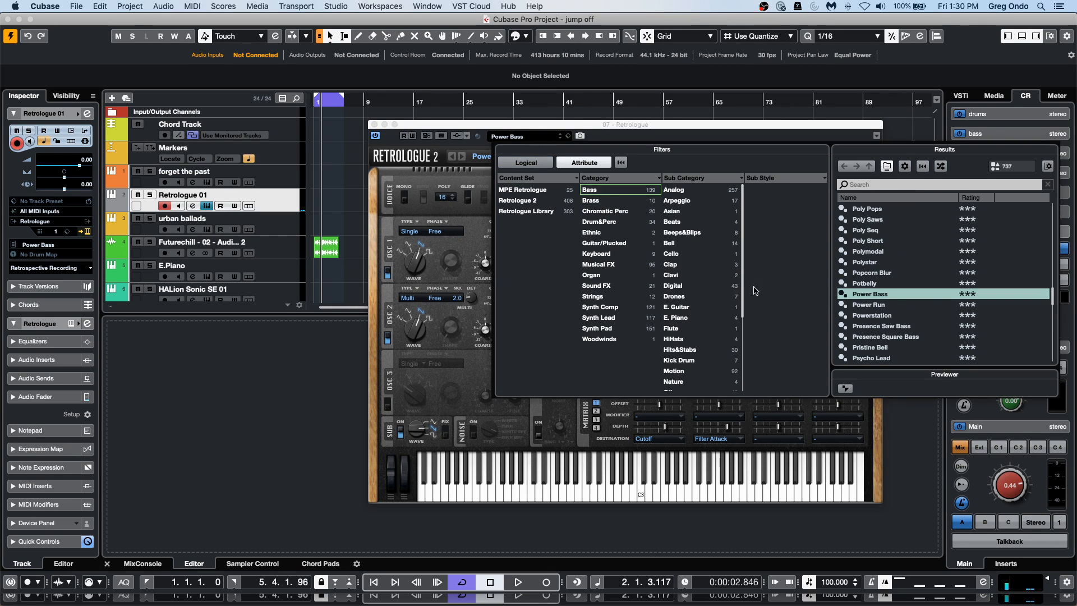
pyautogui.click(624, 329)
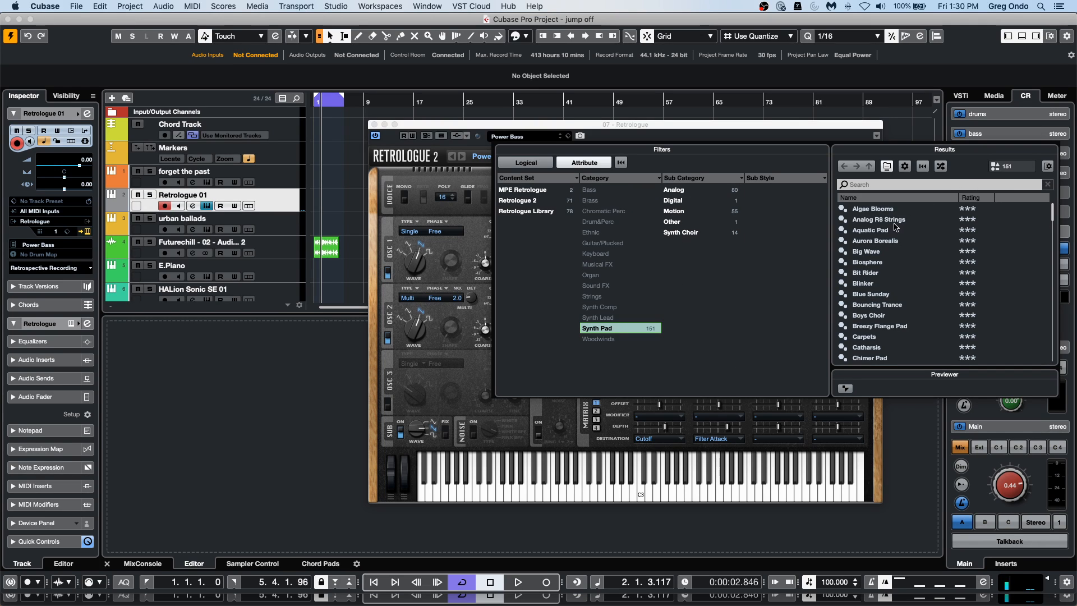
pyautogui.doubleClick(913, 221)
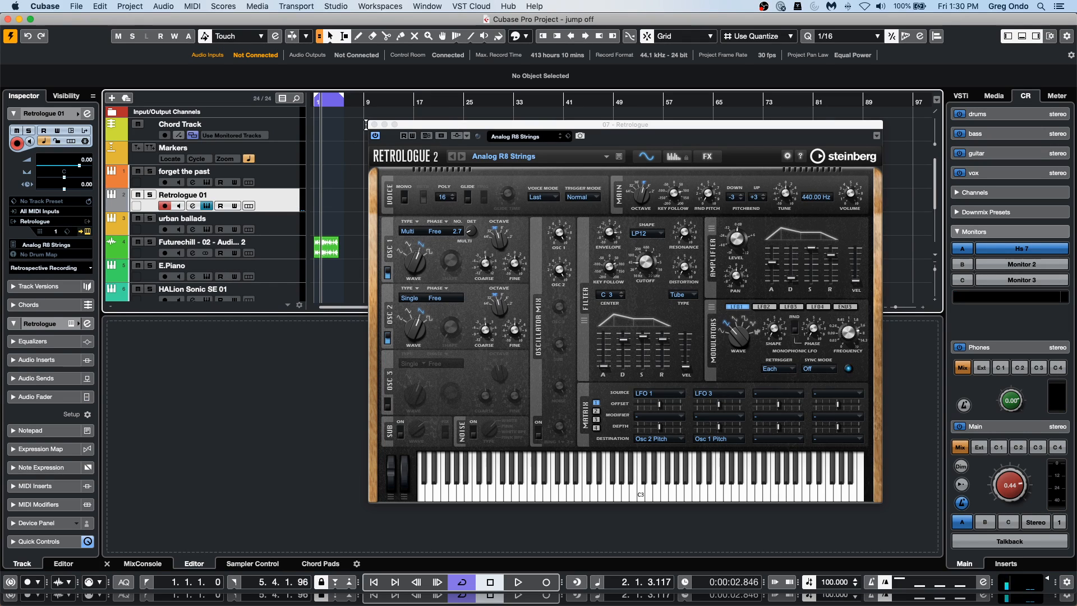
pyautogui.moveTo(414, 124); pyautogui.dragTo(545, 144)
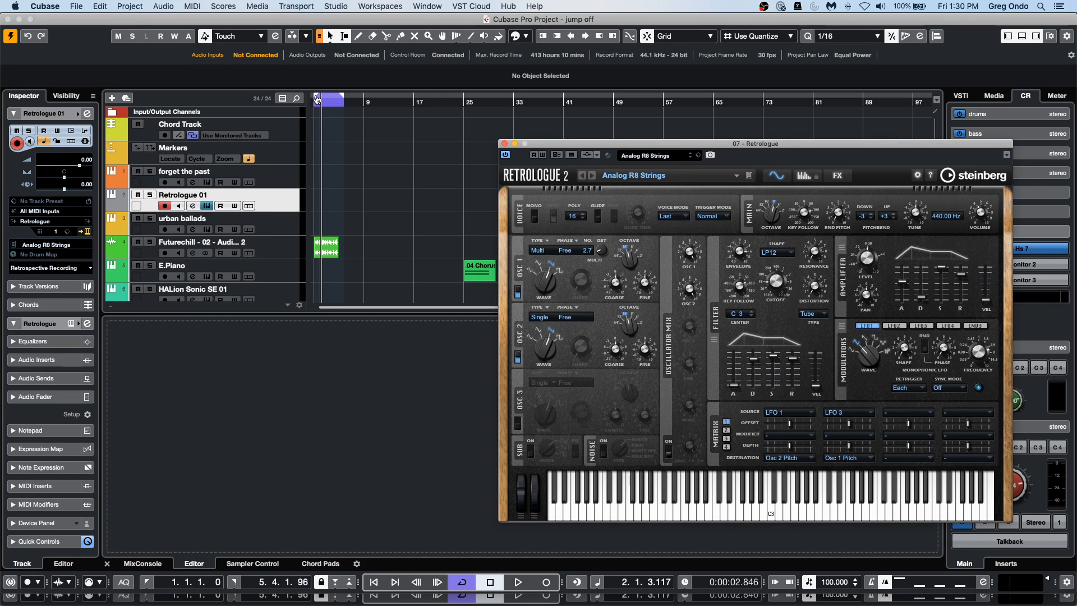
# Record a short MIDI take on Retrologue 01 with the "forget the past" and Retrologue 01 tracks soloed, and stop the transport.
pyautogui.click(149, 171)
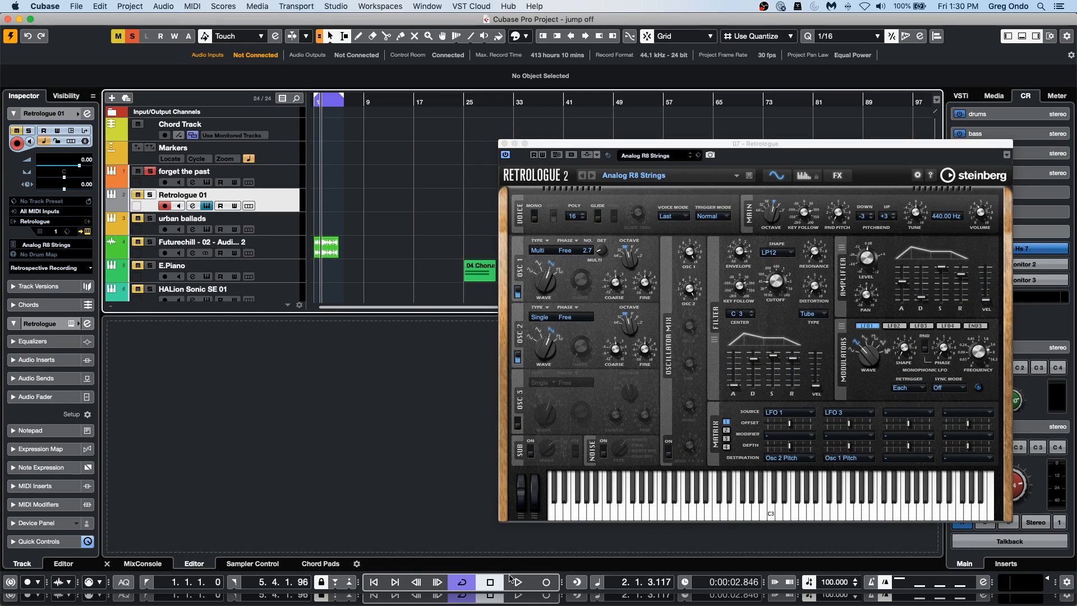
pyautogui.click(29, 19)
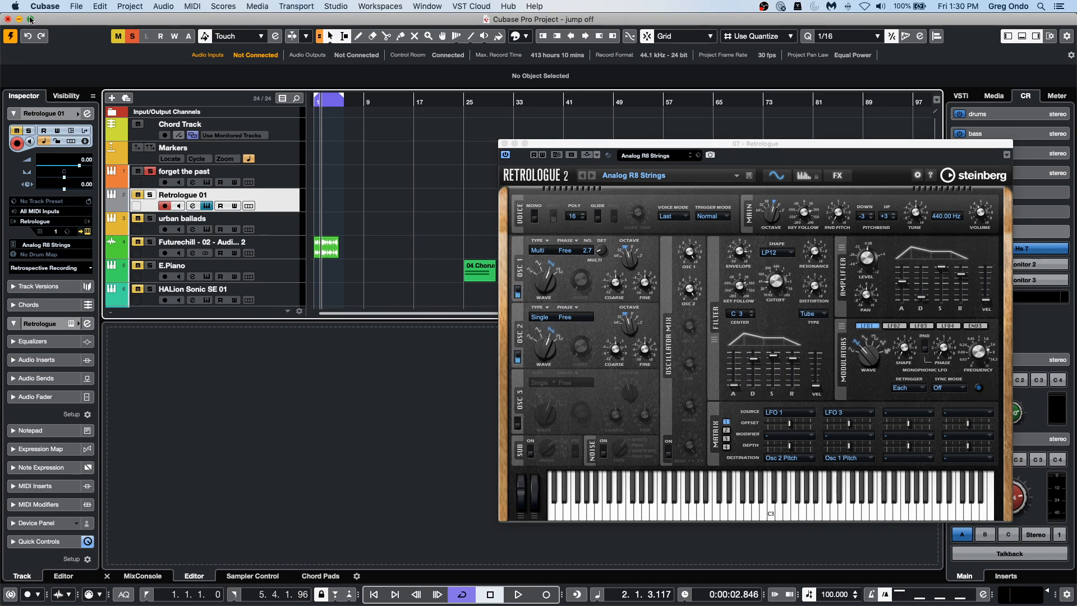
pyautogui.click(519, 595)
pyautogui.click(546, 595)
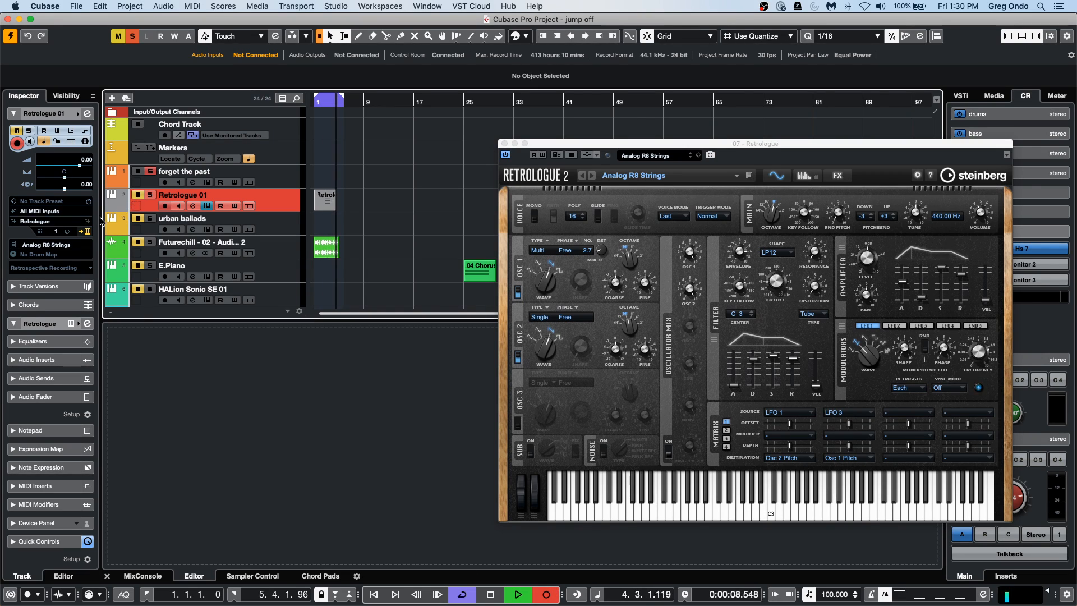
pyautogui.click(150, 195)
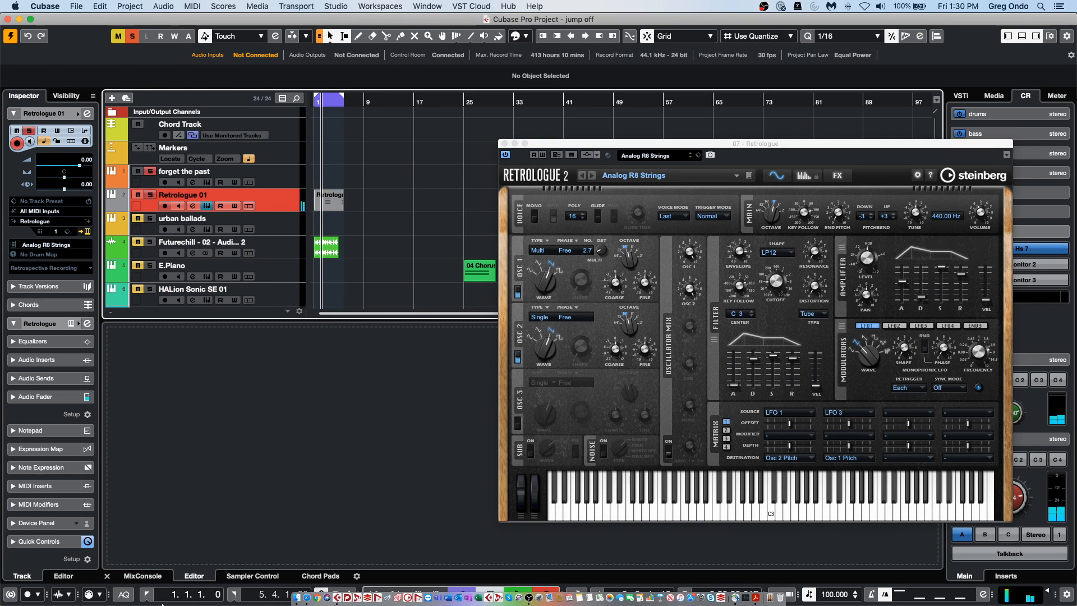
pyautogui.press('space')
# Erase the recorded MIDI event from the Retrologue 01 track with the Erase tool.
pyautogui.rightClick(344, 190)
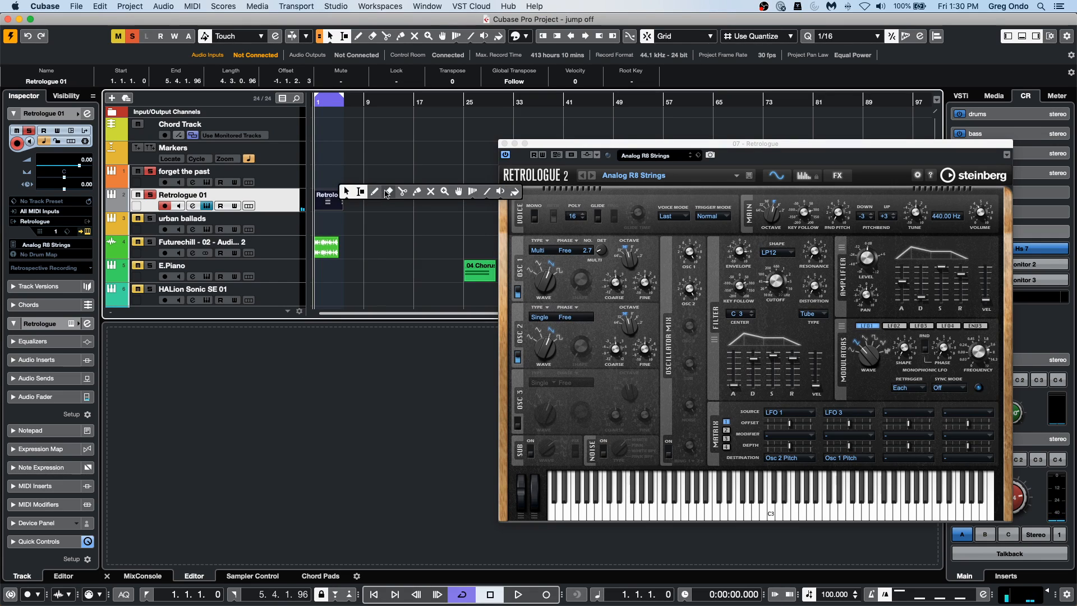
pyautogui.click(387, 193)
pyautogui.click(329, 199)
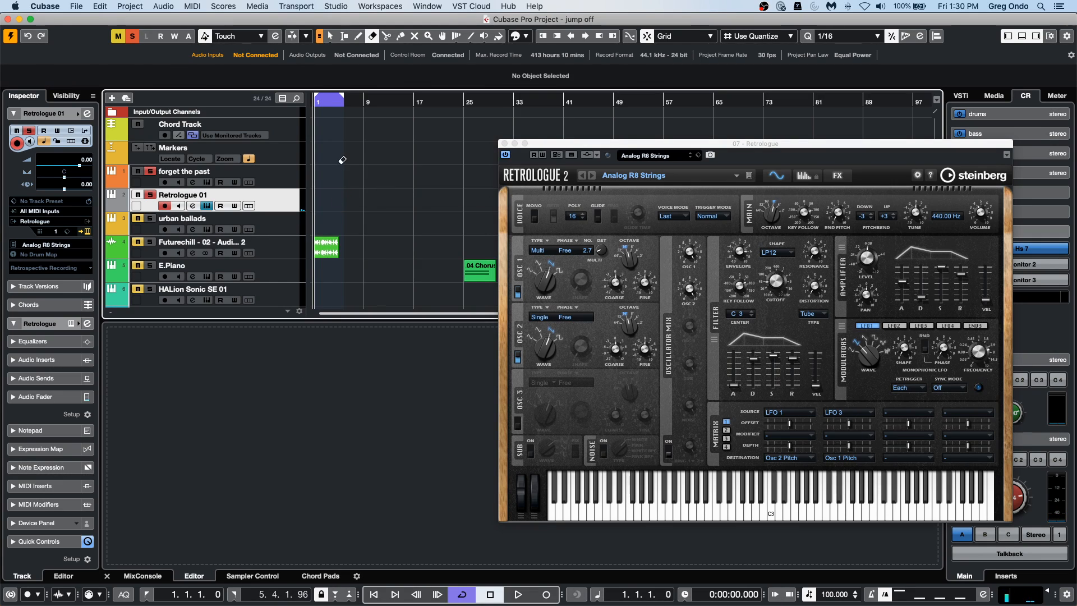
# Turn off cycle mode, record a new MIDI take of sustained notes on the Retrologue 01 track, and stop the transport.
pyautogui.click(462, 595)
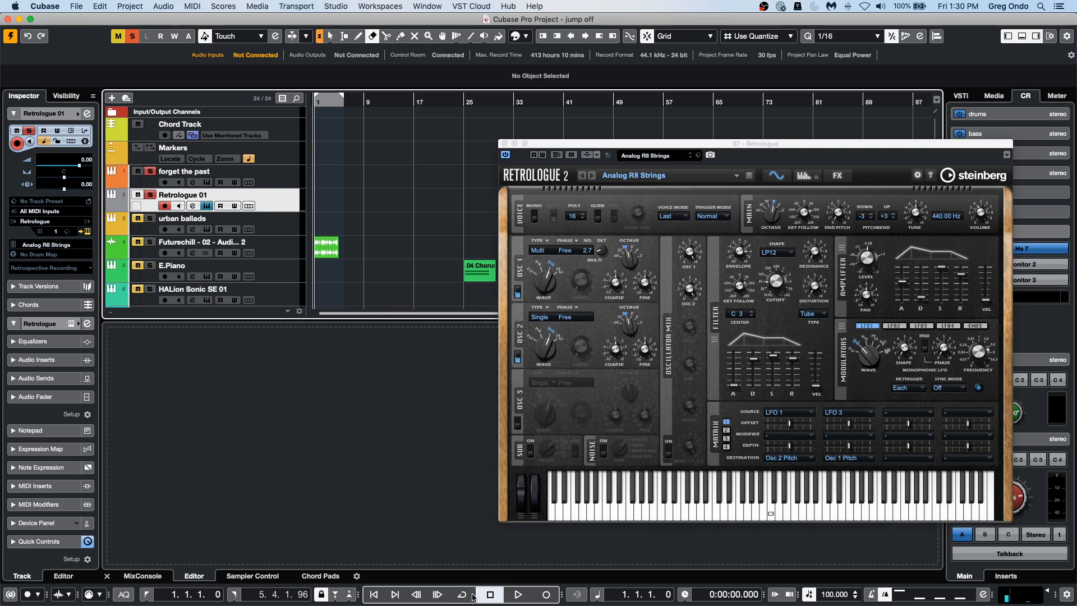
pyautogui.click(546, 595)
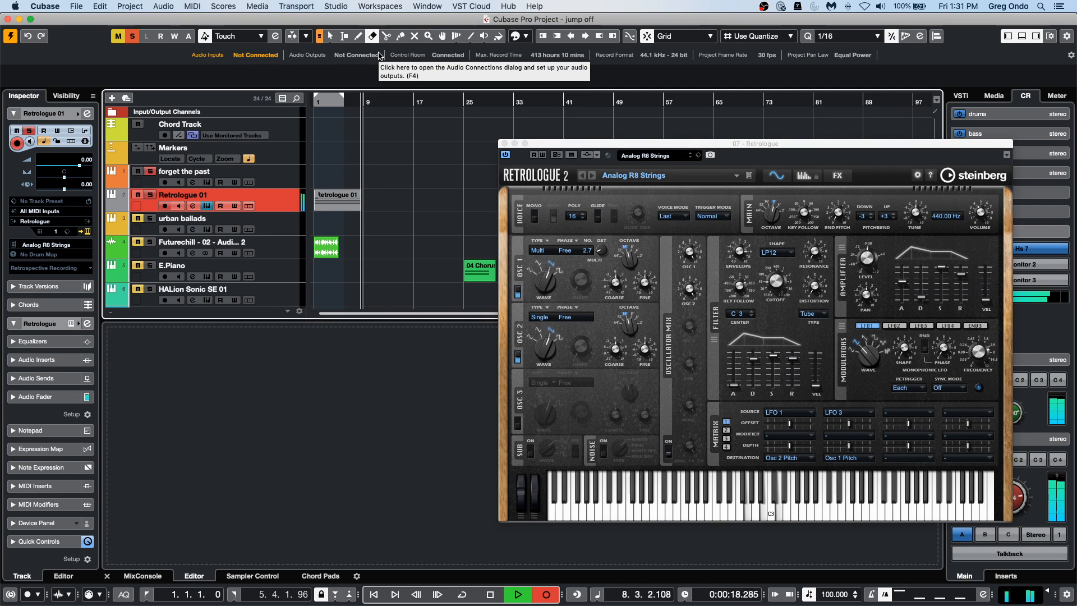
pyautogui.press('space')
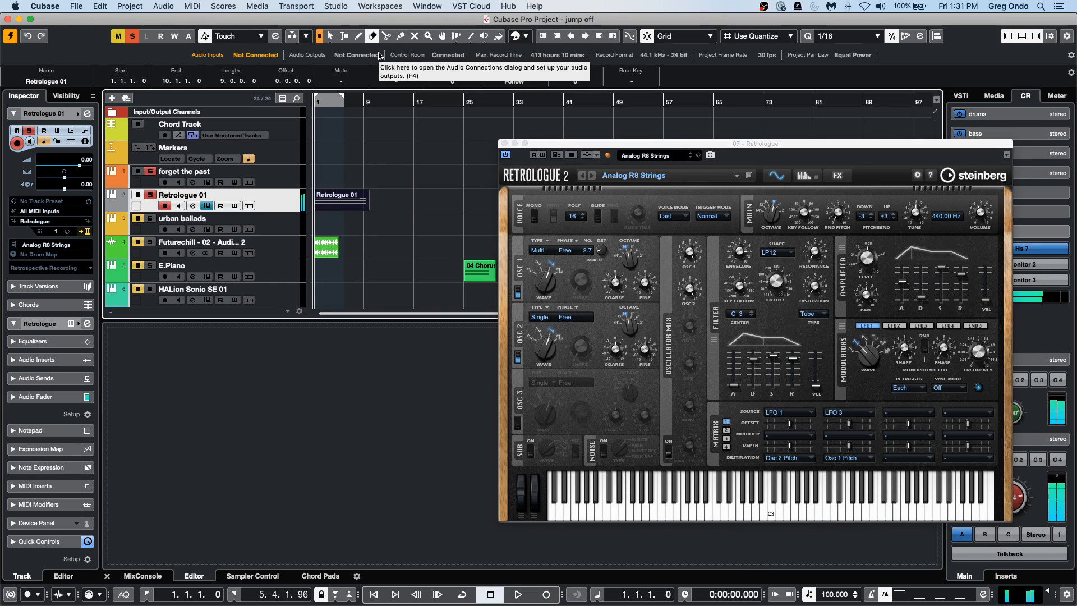
# Open the recorded Retrologue 01 event in the Key Editor and expand the Note Expression section of the Inspector.
pyautogui.press('1')
pyautogui.doubleClick(345, 207)
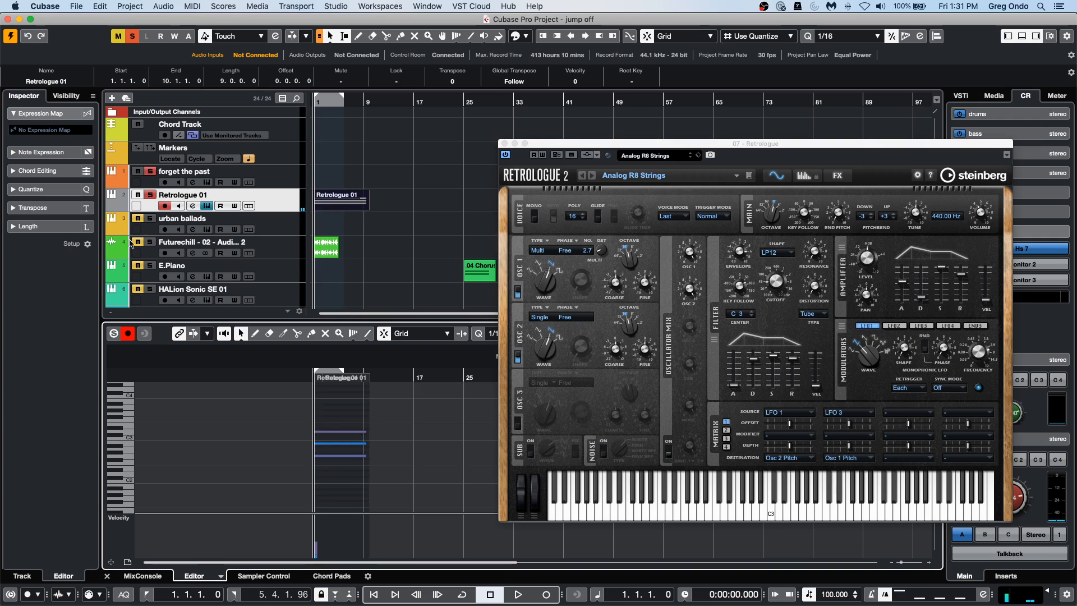
pyautogui.click(31, 153)
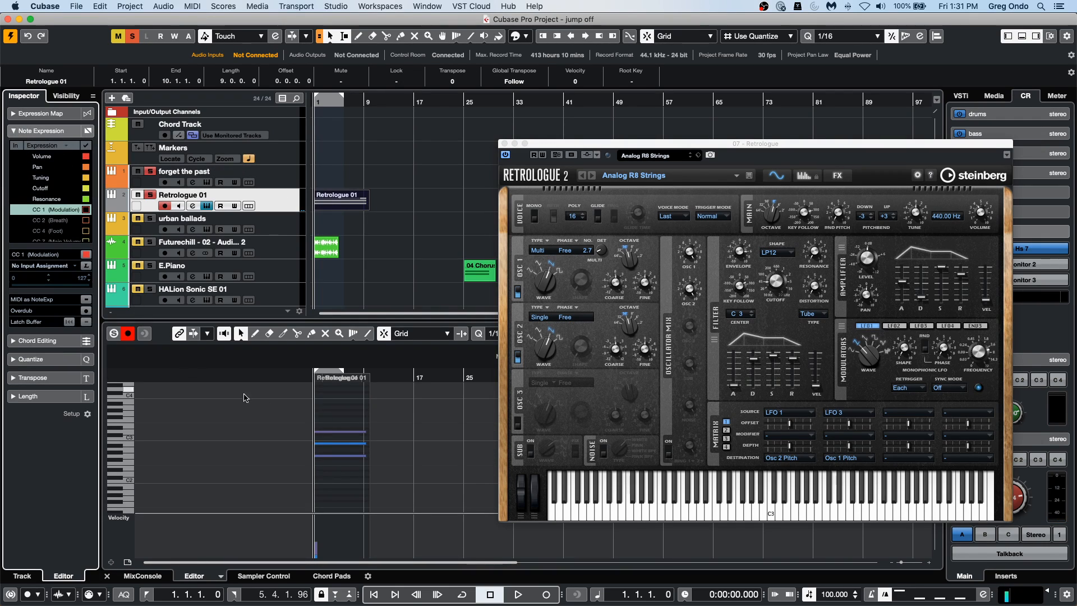
# Look through the Note Expression parameters Volume, Resonance, CC 1 (Modulation) and CC 2 (Breath), and view the Inspector's Setup dialog.
pyautogui.click(67, 220)
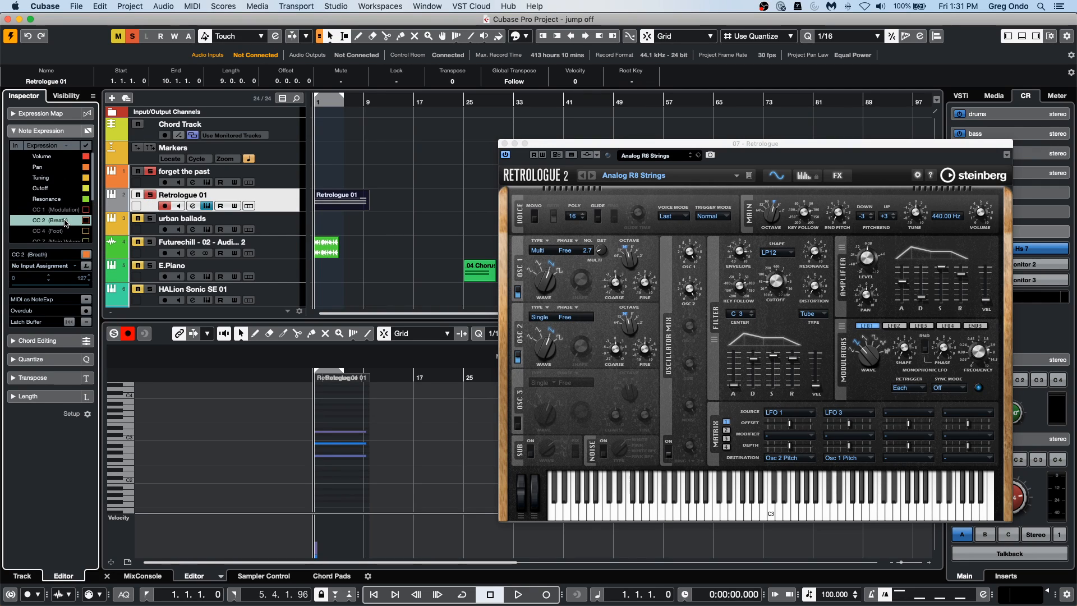
pyautogui.click(60, 200)
pyautogui.rightClick(61, 201)
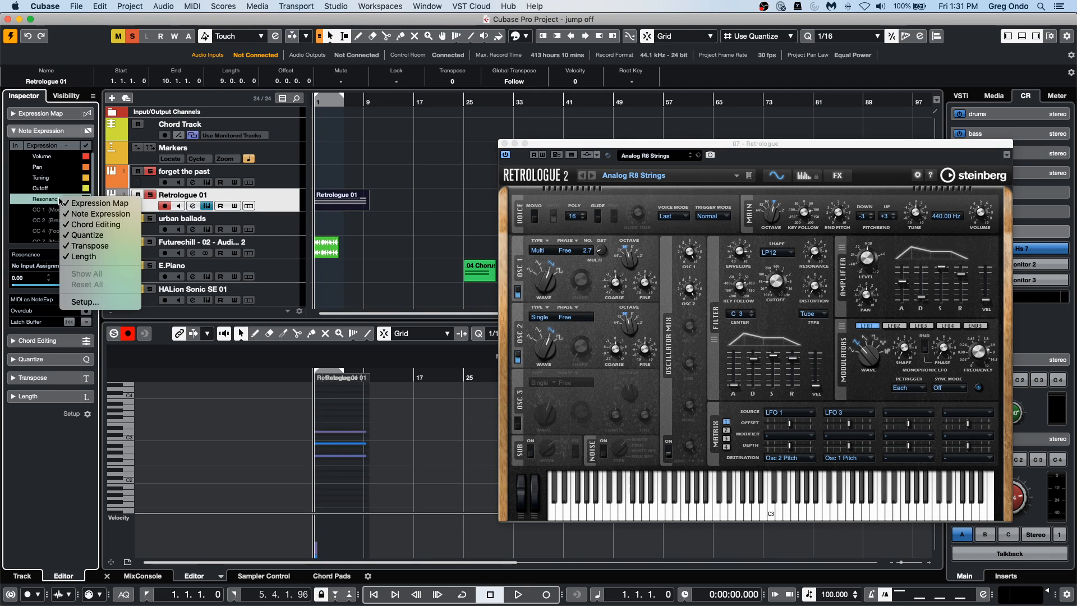
pyautogui.click(53, 202)
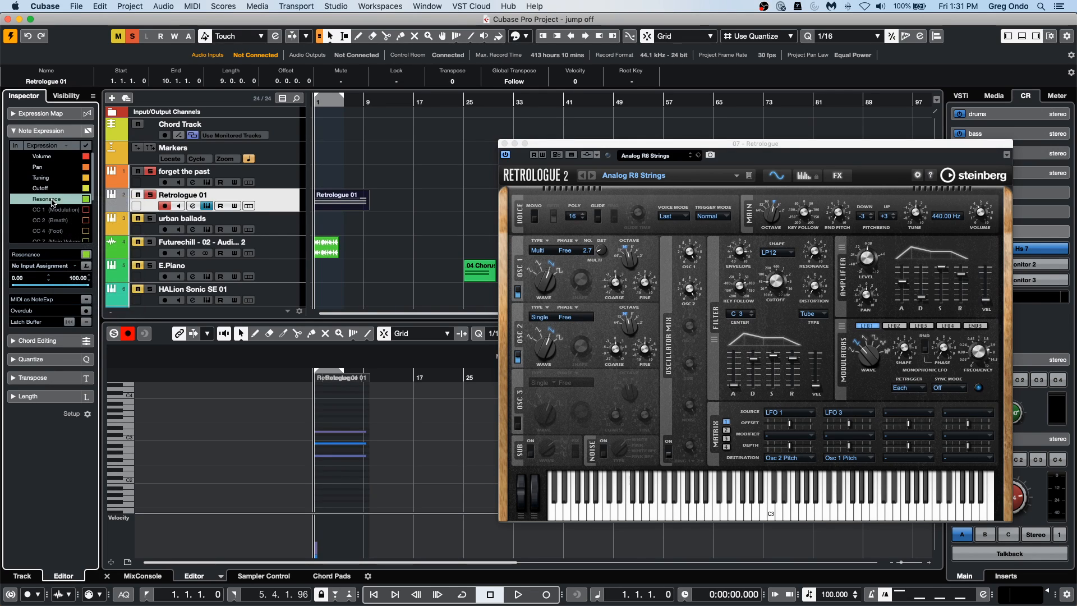
pyautogui.rightClick(51, 203)
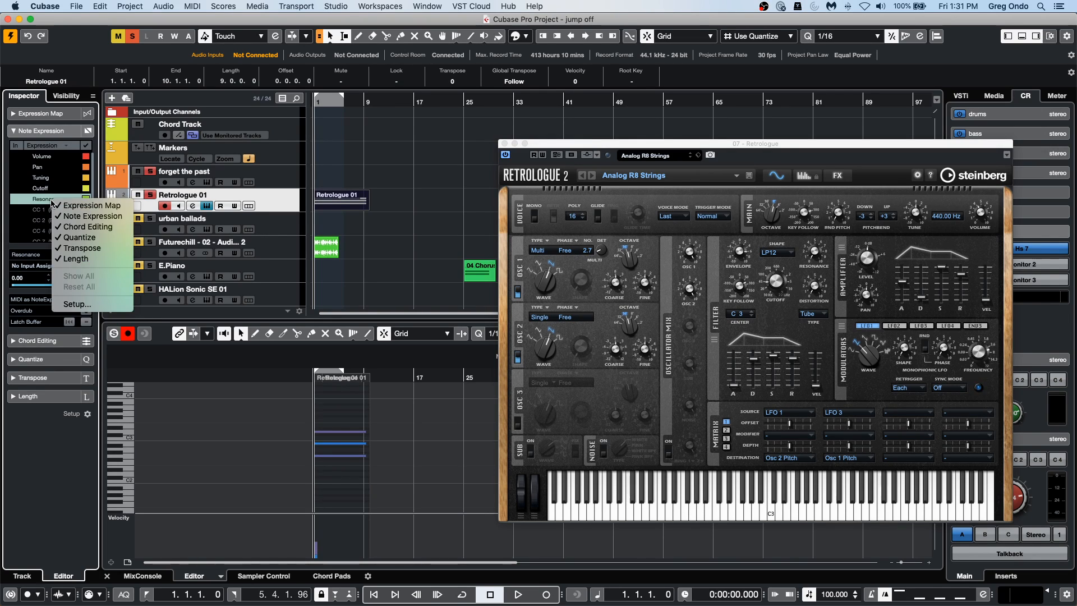
pyautogui.click(71, 304)
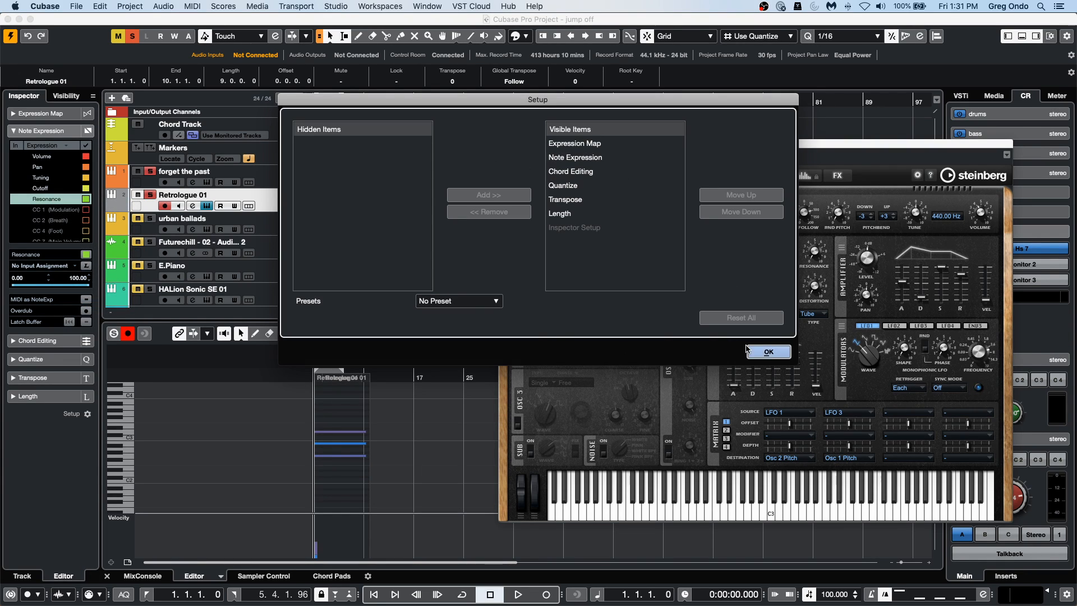
pyautogui.click(768, 351)
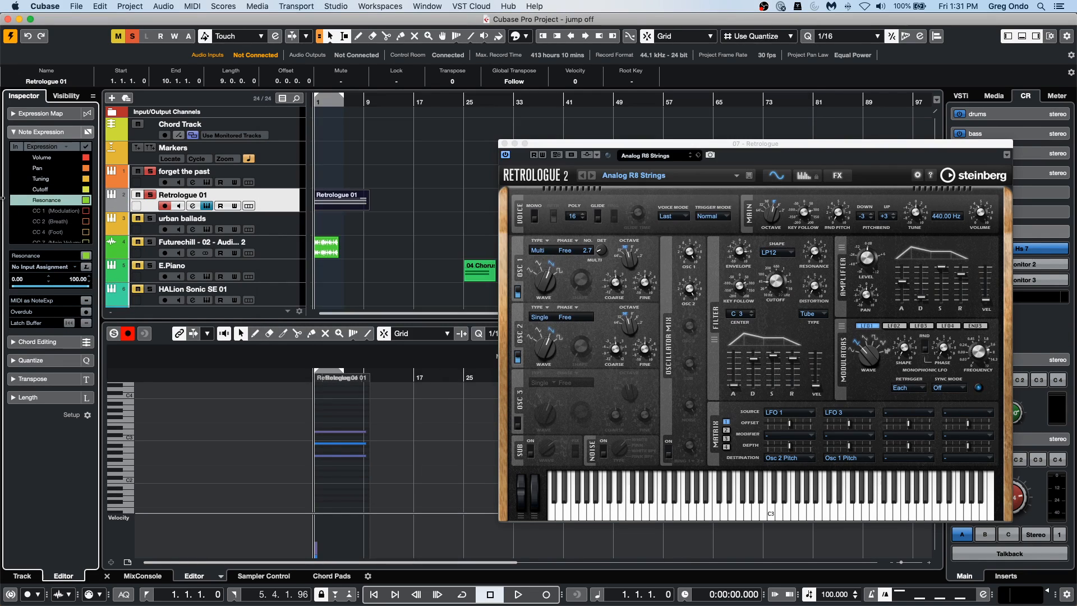
pyautogui.click(50, 211)
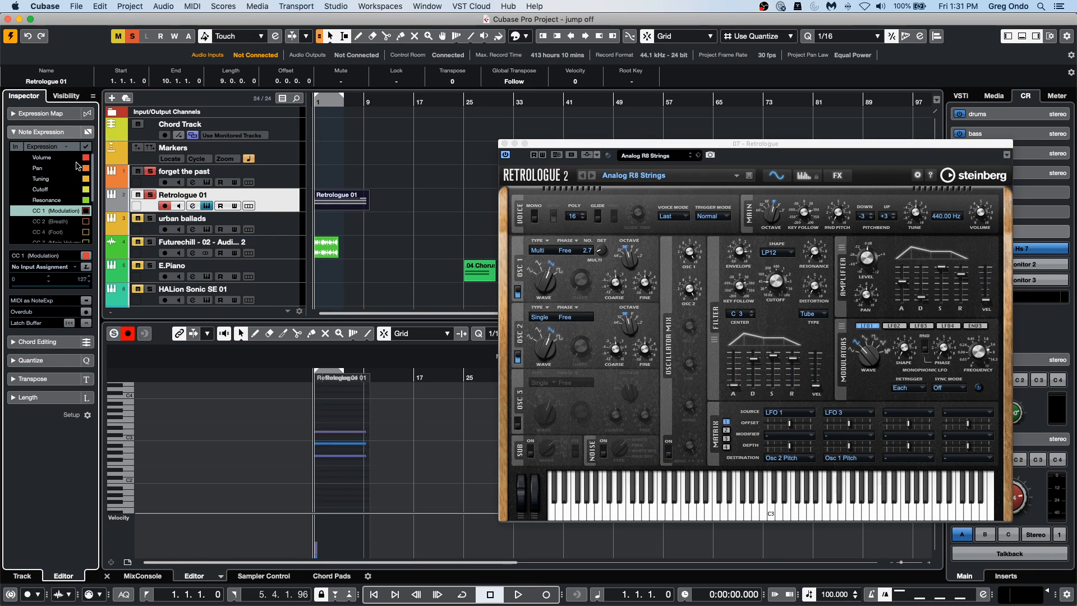
pyautogui.click(45, 158)
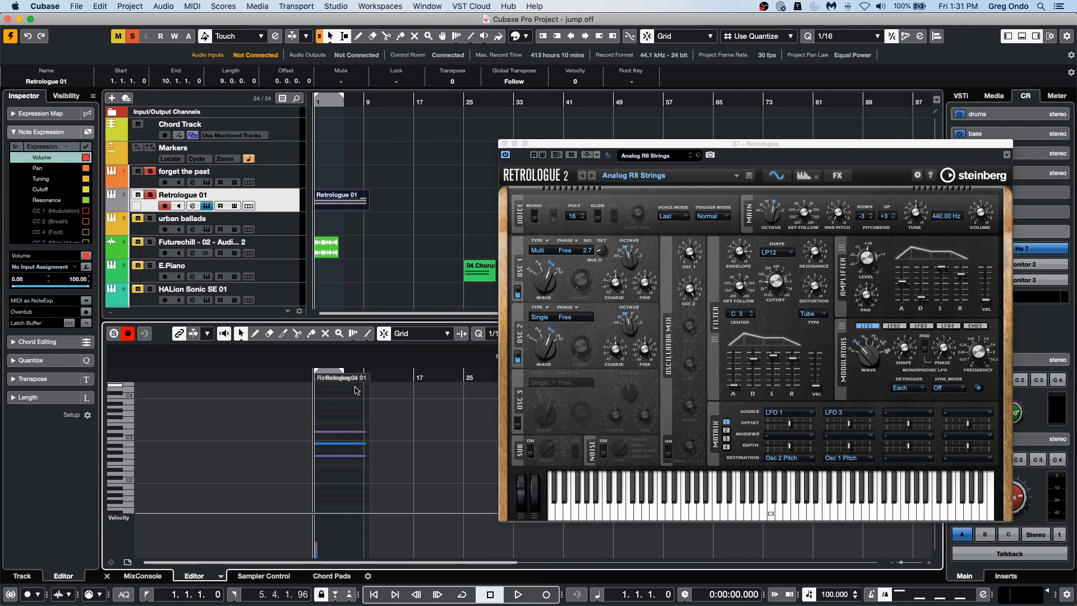
# Close the Retrologue plug-in window and open the Key Editor for the recorded event in its own window.
pyautogui.moveTo(306, 378); pyautogui.dragTo(308, 411)
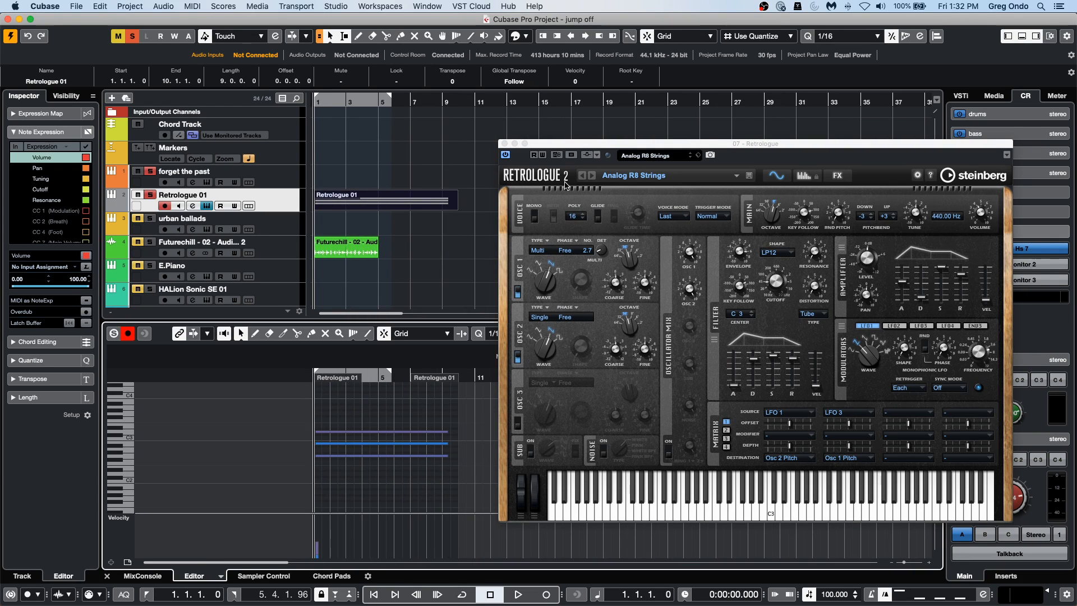
pyautogui.click(504, 143)
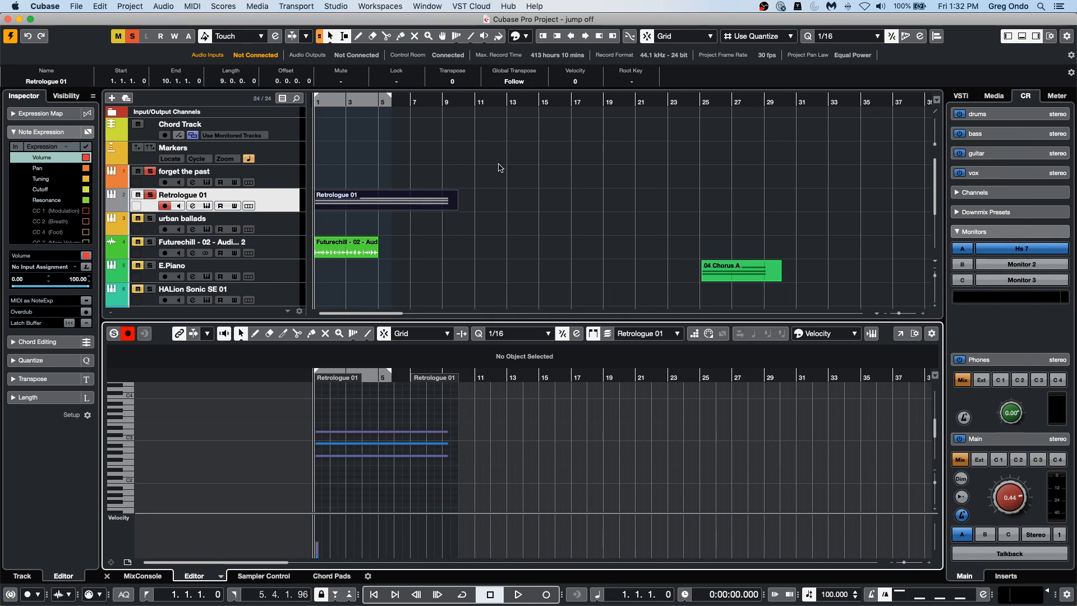
pyautogui.click(899, 335)
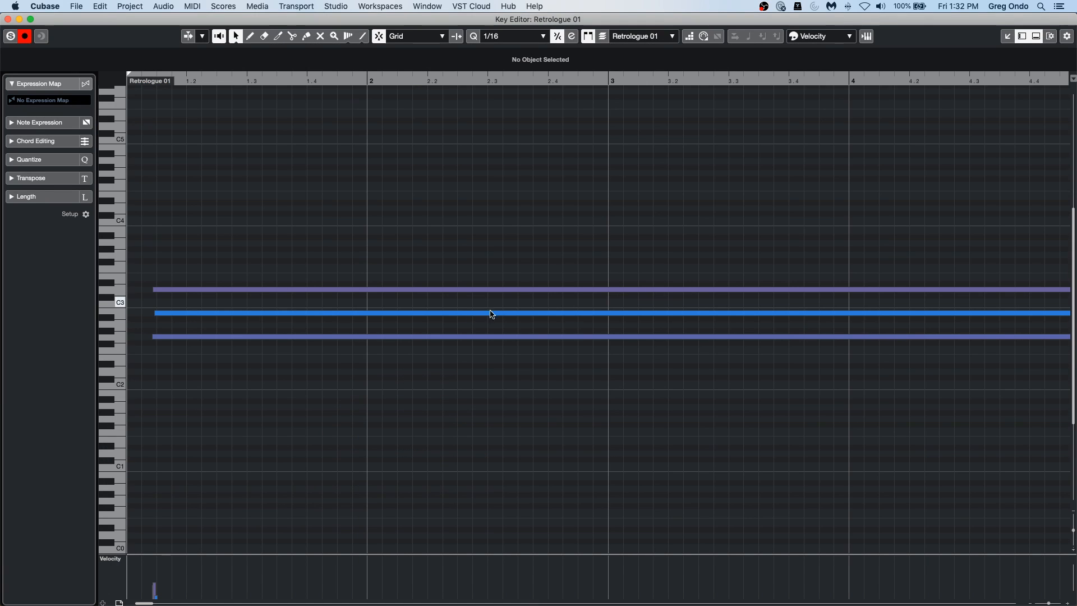
# Open the expression editor of the chord's lowest note and expand the Note Expression section.
pyautogui.doubleClick(195, 338)
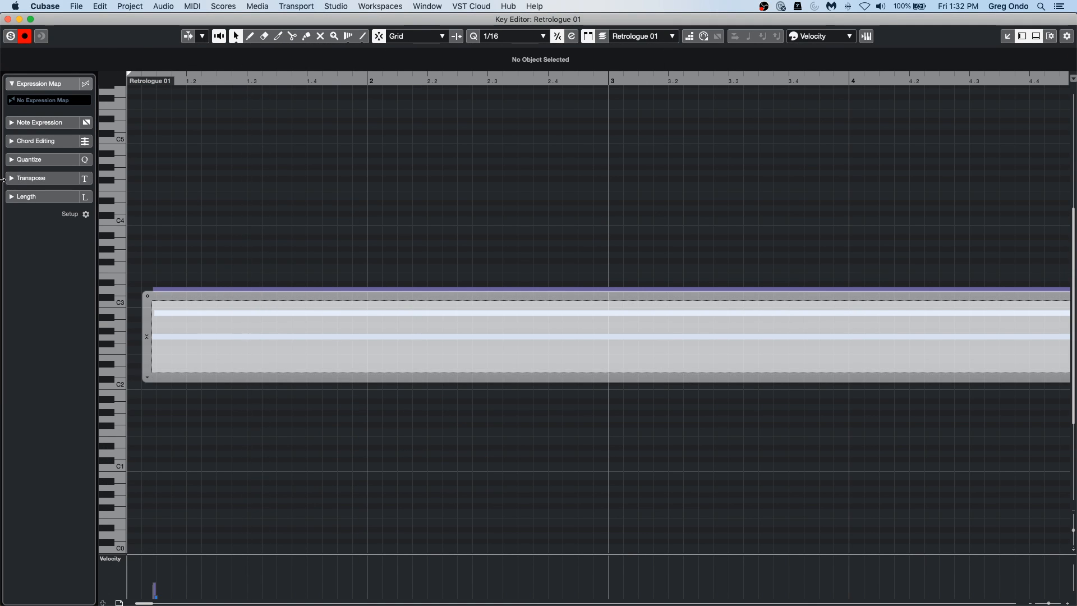
pyautogui.click(43, 124)
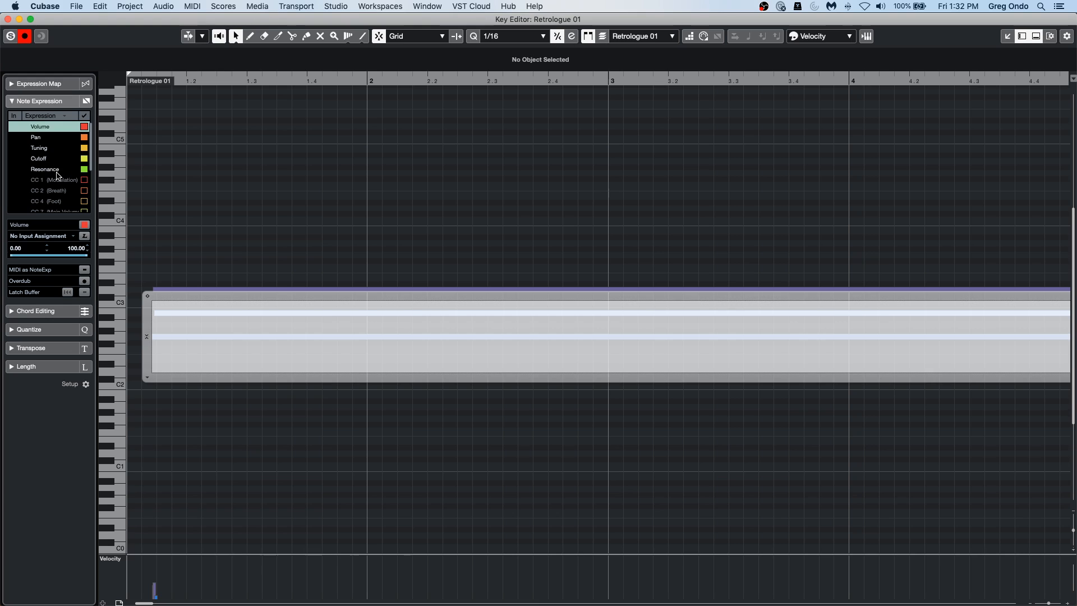
# View the input assignments for CC 1 (Modulation) and examine the controller lists in MIDI Controller Setup, leaving without changes.
pyautogui.click(17, 180)
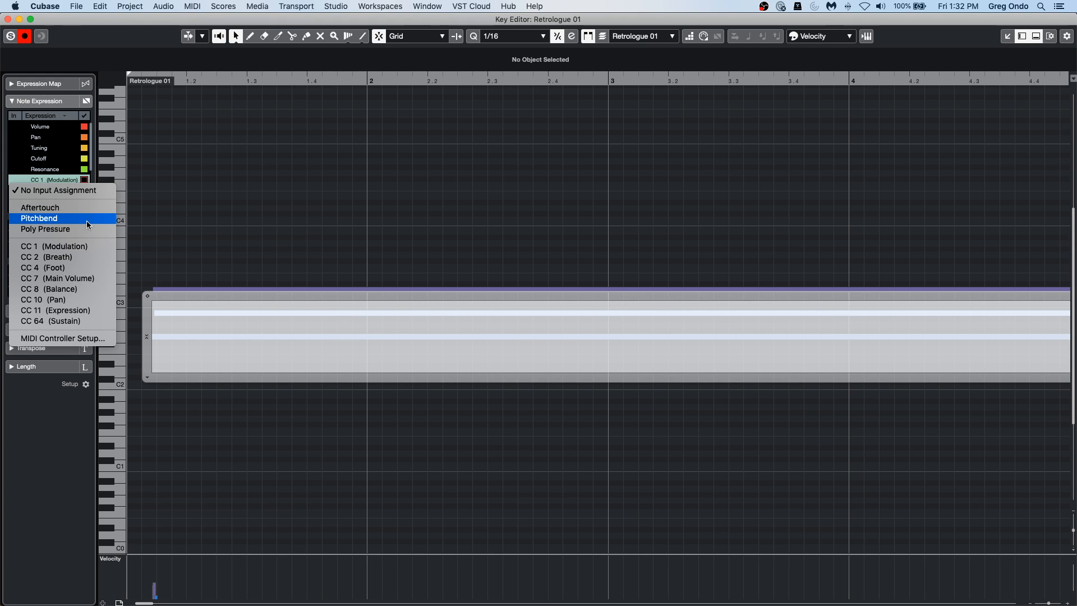
pyautogui.click(93, 341)
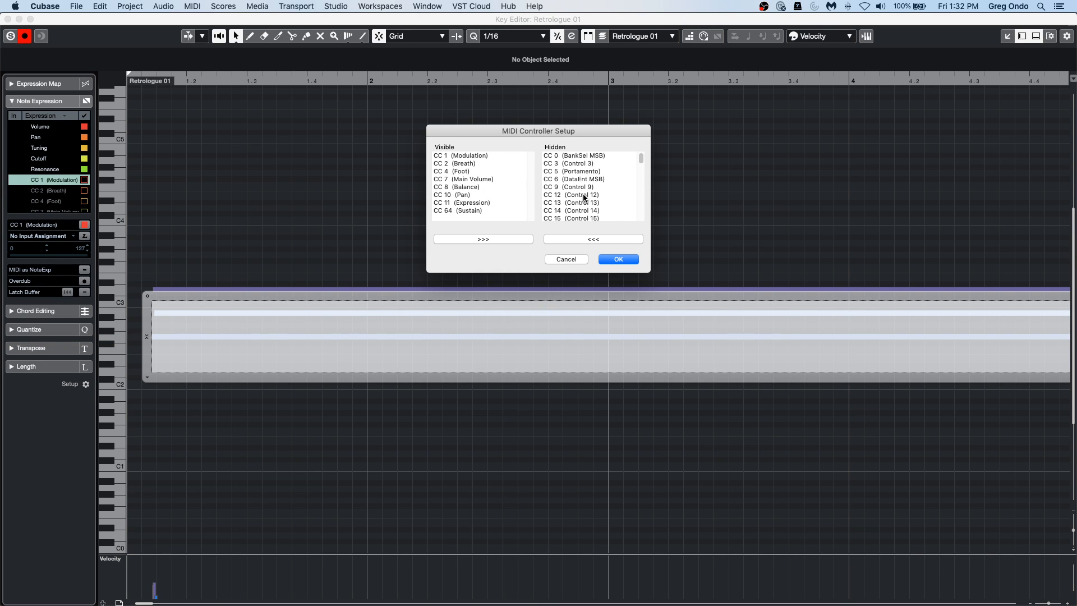
pyautogui.scroll(-20, 585, 197)
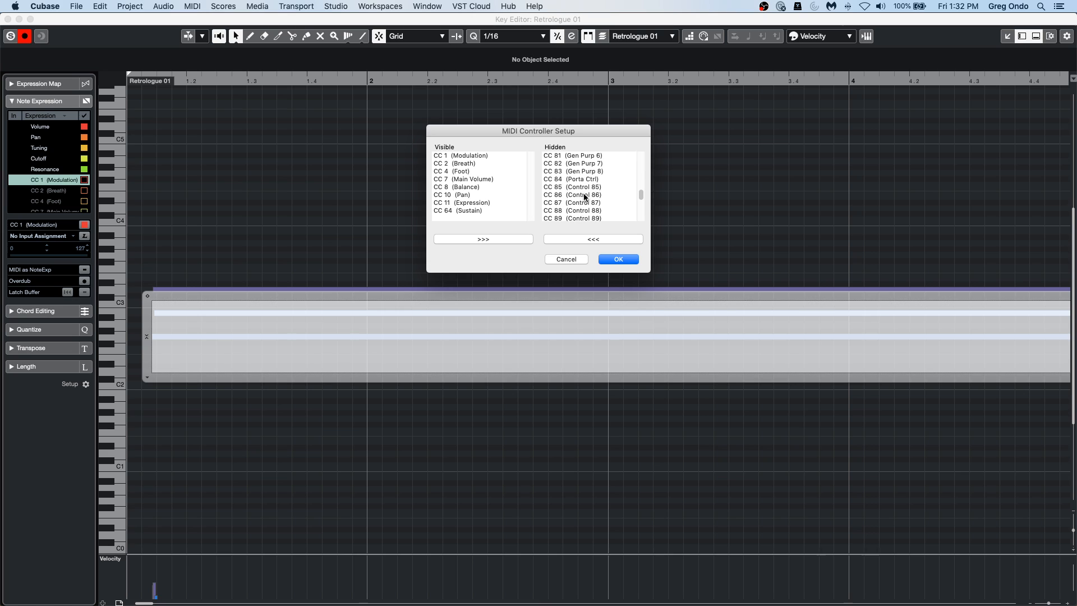
pyautogui.scroll(12, 584, 196)
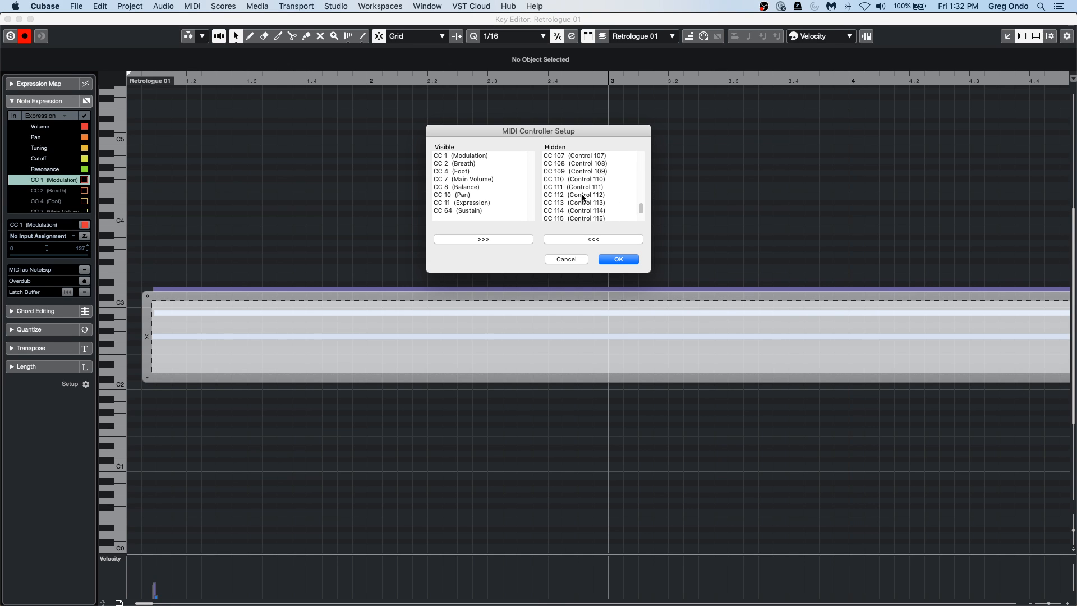
pyautogui.scroll(20, 582, 197)
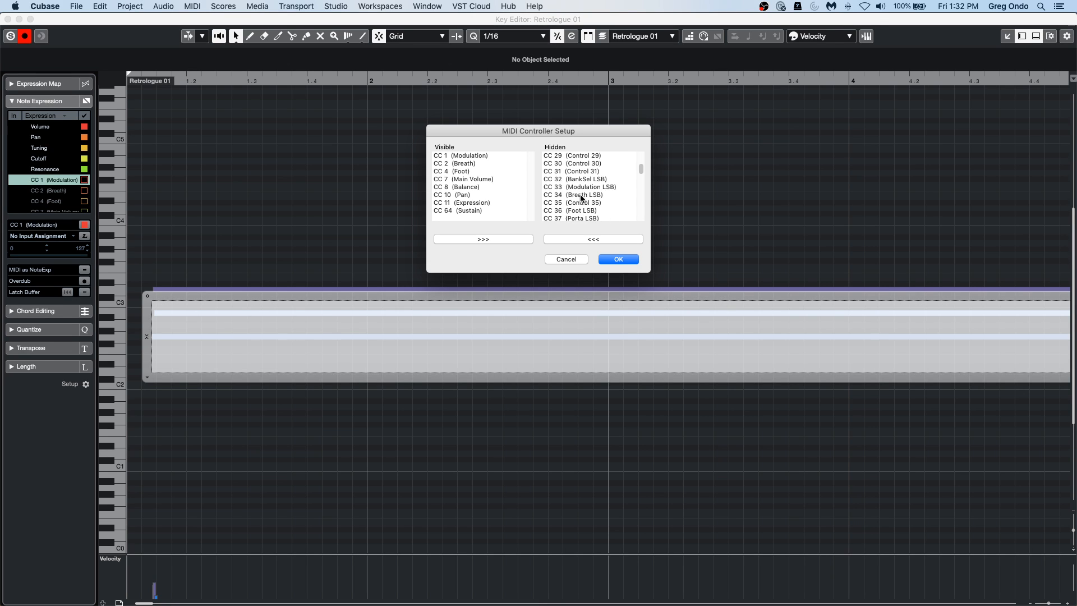
pyautogui.click(565, 258)
# Draw a Volume expression curve across the lowest note with the Line tool, rising, falling, and rising again.
pyautogui.click(60, 126)
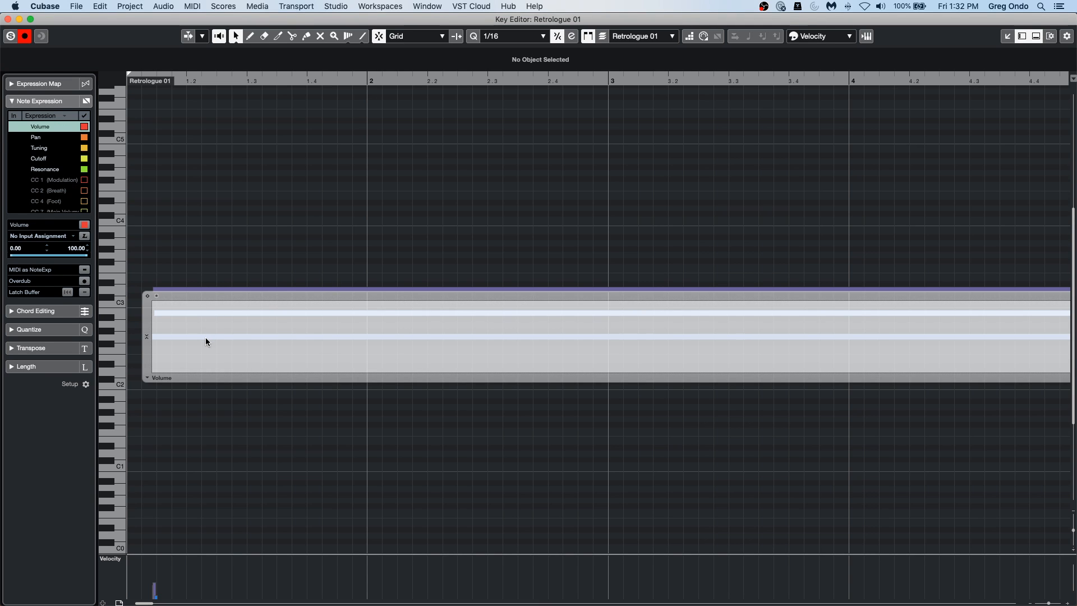
pyautogui.rightClick(227, 355)
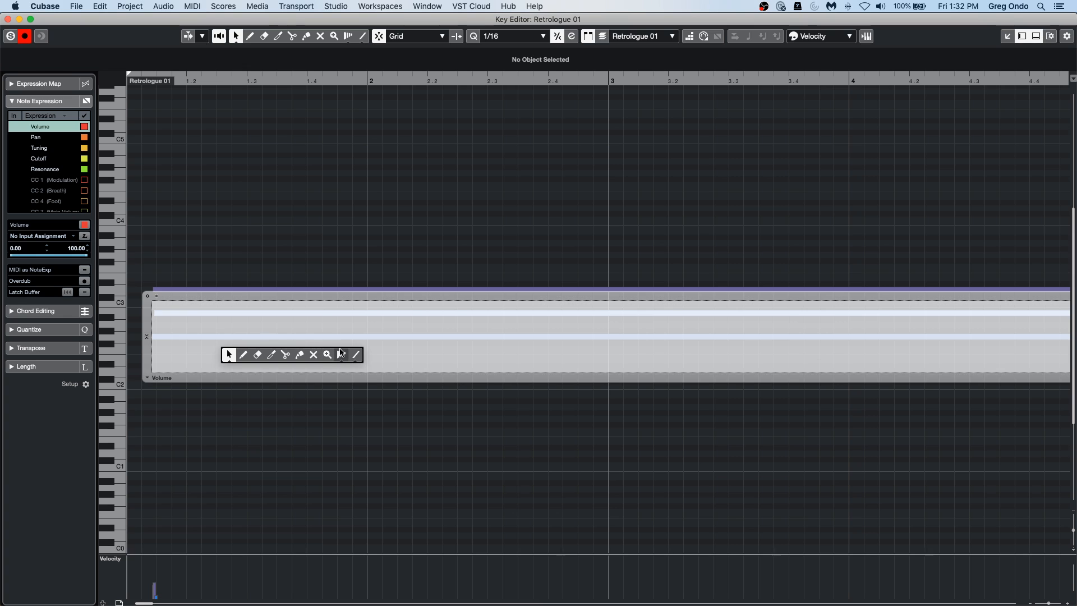
pyautogui.click(355, 357)
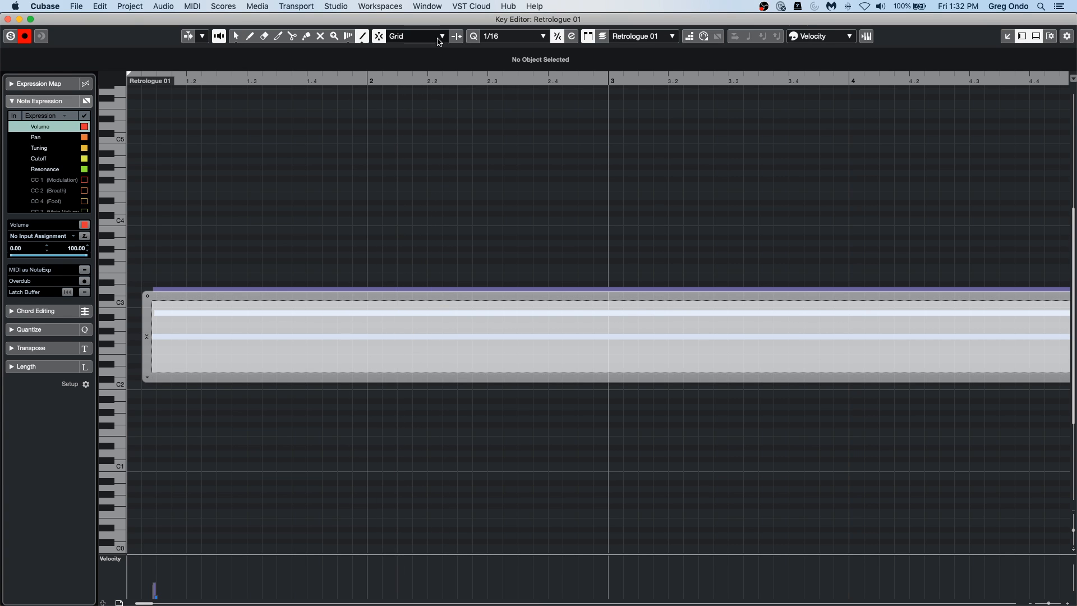
pyautogui.moveTo(402, 77); pyautogui.dragTo(404, 45)
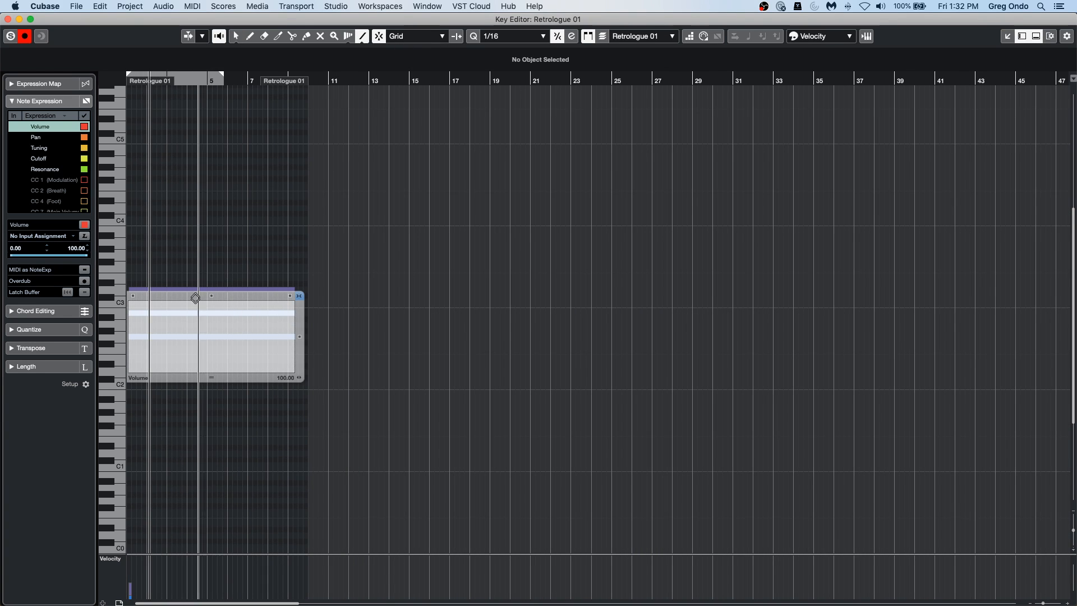
pyautogui.moveTo(132, 369)
pyautogui.mouseDown()
pyautogui.moveTo(190, 302)
pyautogui.moveTo(224, 365)
pyautogui.moveTo(303, 296)
pyautogui.mouseUp()
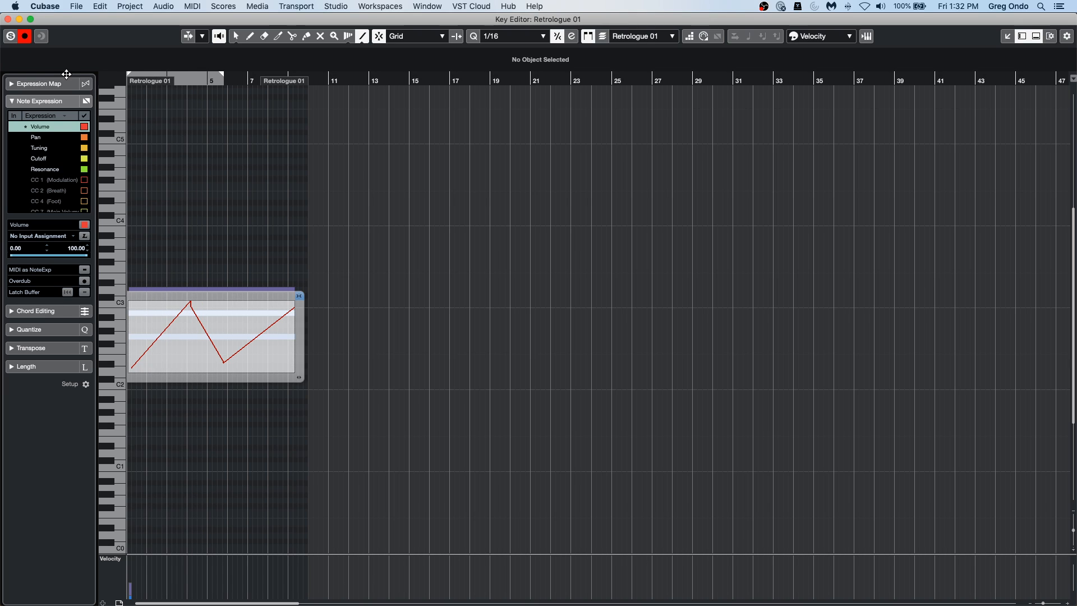
# Play back the notes with the volume curve, close the note's expression editor with the Object Selection tool, and stop playback.
pyautogui.press('space')
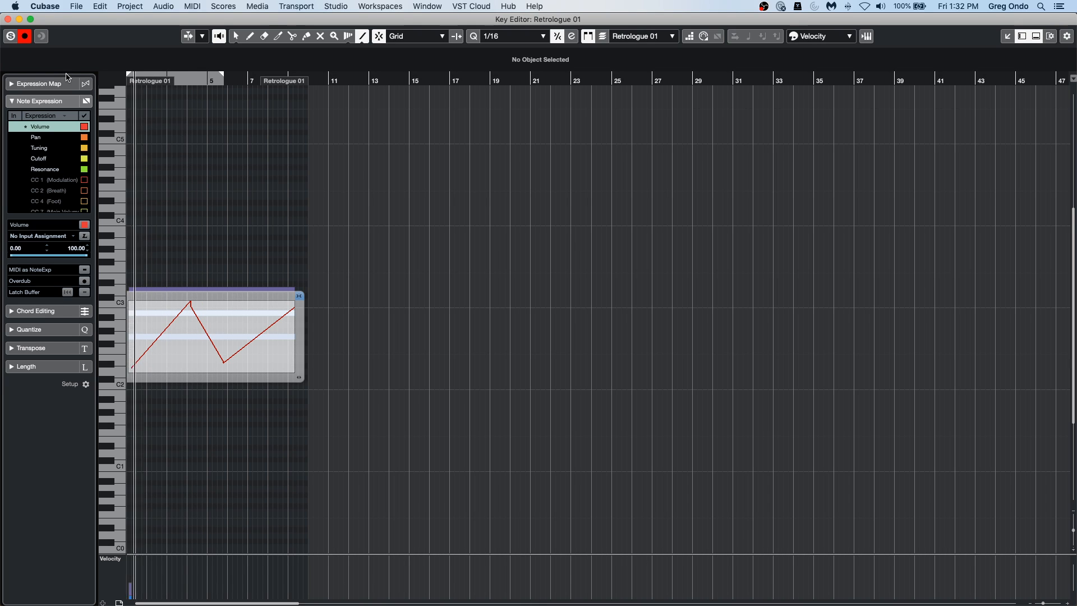
pyautogui.rightClick(335, 224)
pyautogui.click(209, 224)
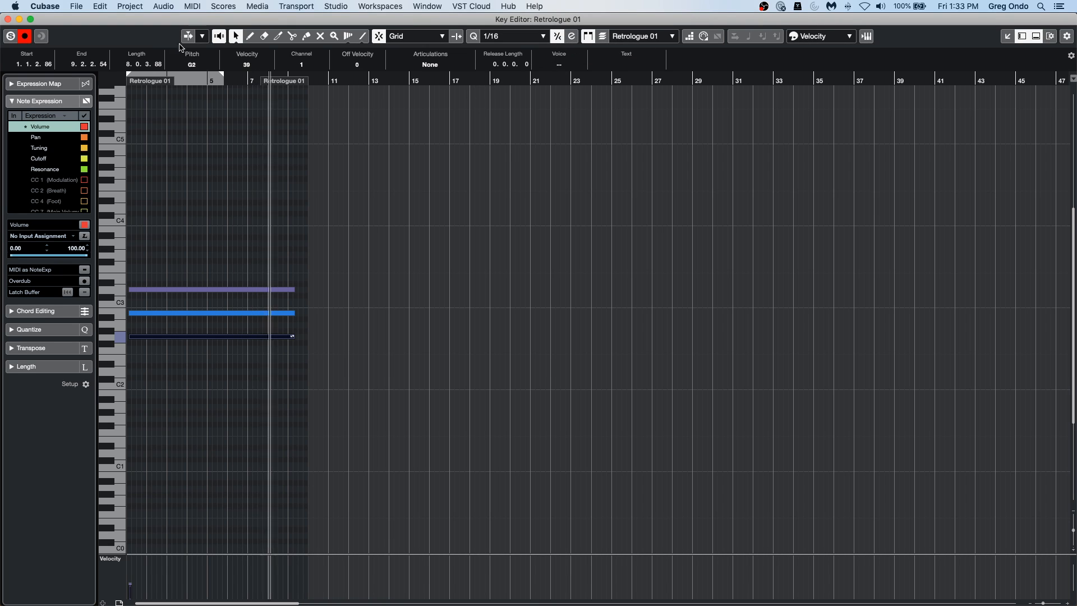
pyautogui.press('space')
# Draw a freehand wavy Tuning expression curve across the chord's middle note with the Draw tool.
pyautogui.click(184, 317)
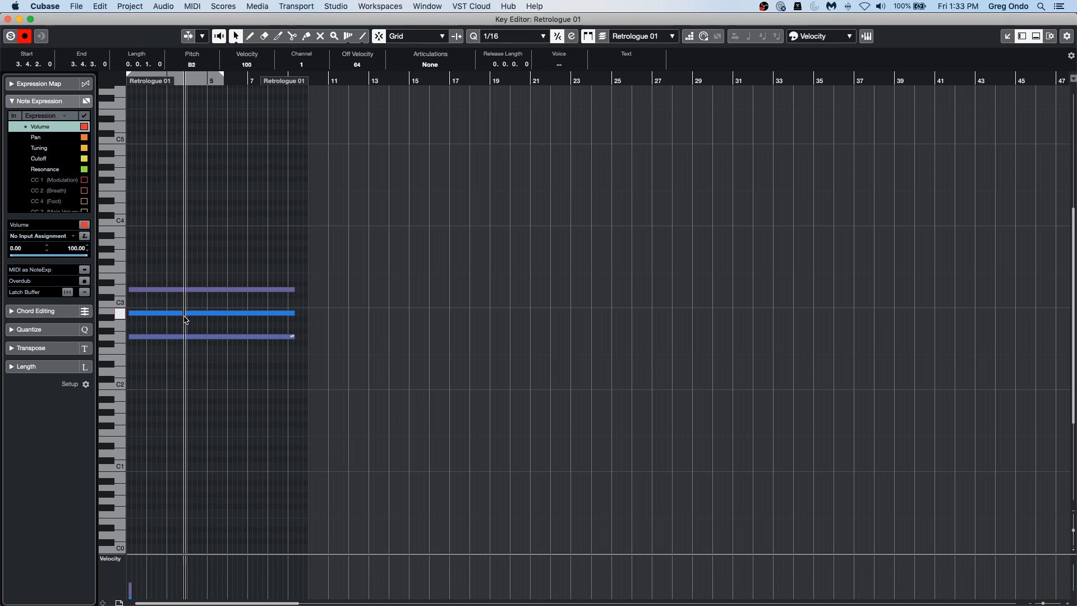
pyautogui.doubleClick(187, 314)
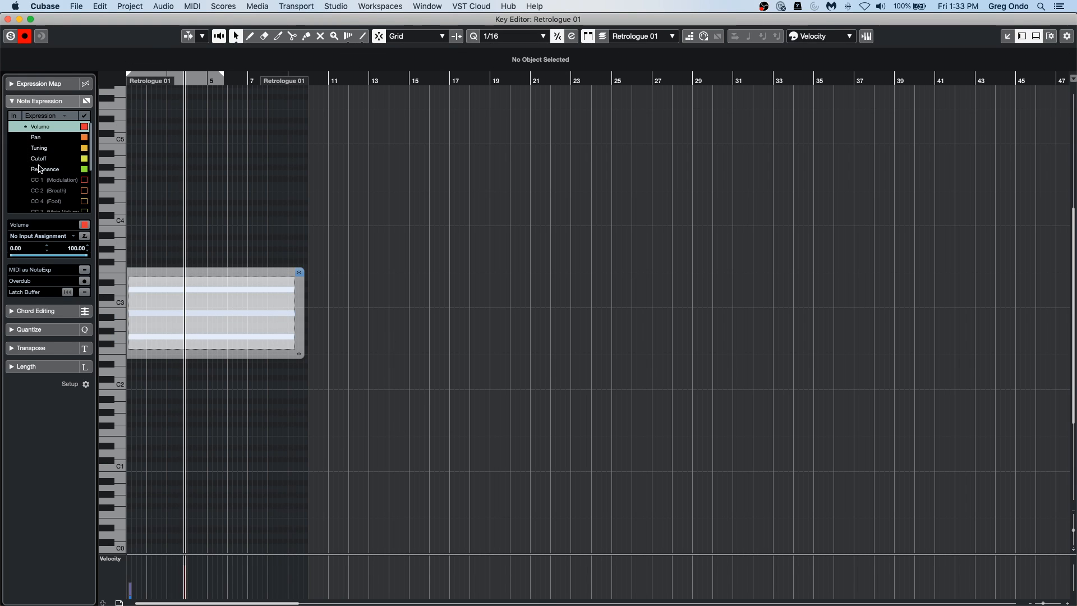
pyautogui.click(25, 148)
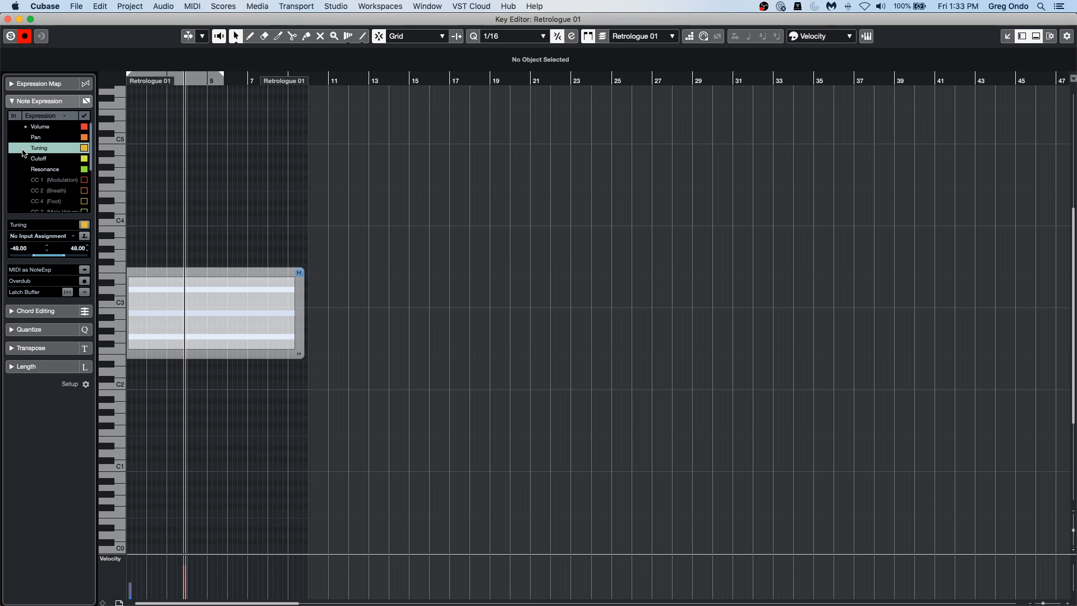
pyautogui.rightClick(138, 315)
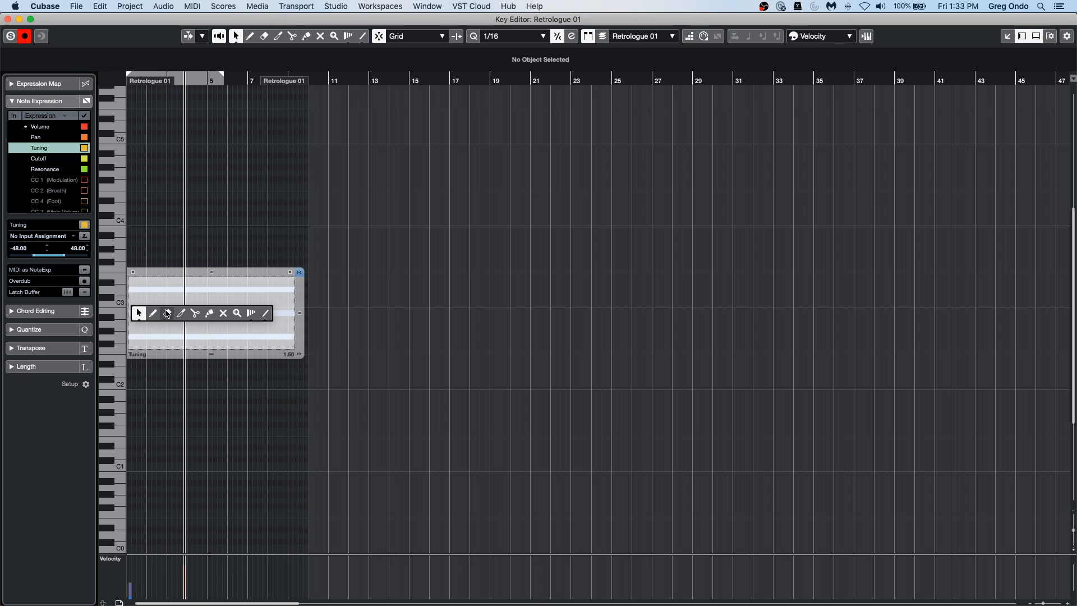
pyautogui.click(156, 316)
pyautogui.moveTo(152, 325)
pyautogui.mouseDown()
pyautogui.moveTo(196, 304)
pyautogui.moveTo(230, 320)
pyautogui.moveTo(242, 304)
pyautogui.moveTo(274, 303)
pyautogui.moveTo(280, 321)
pyautogui.mouseUp()
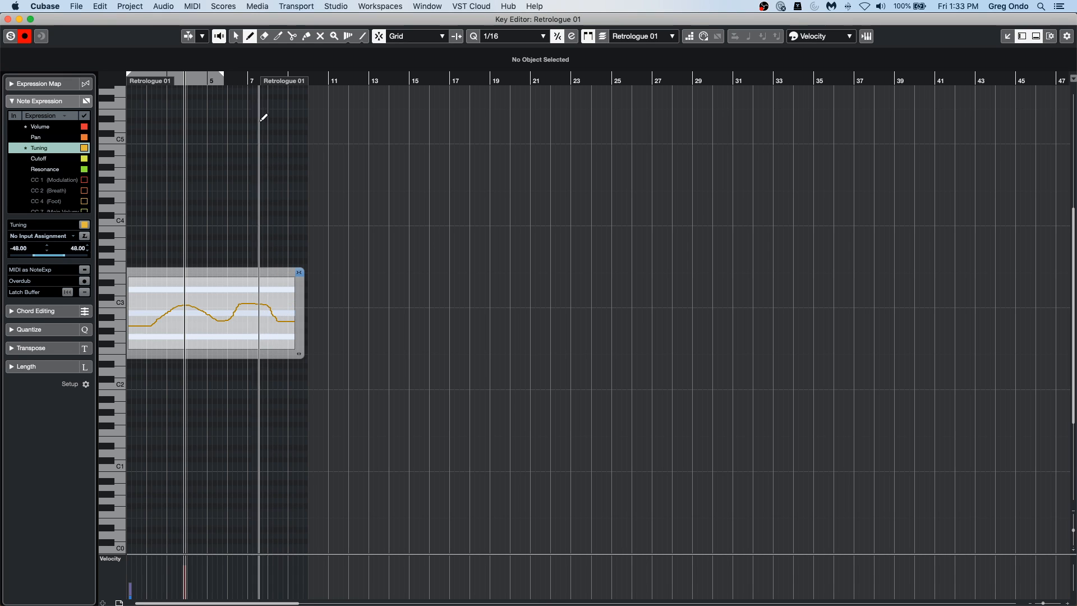
# Play back the chord from the start with the middle note's Tuning curve, stop, and close its expression editor.
pyautogui.moveTo(203, 81); pyautogui.dragTo(109, 85)
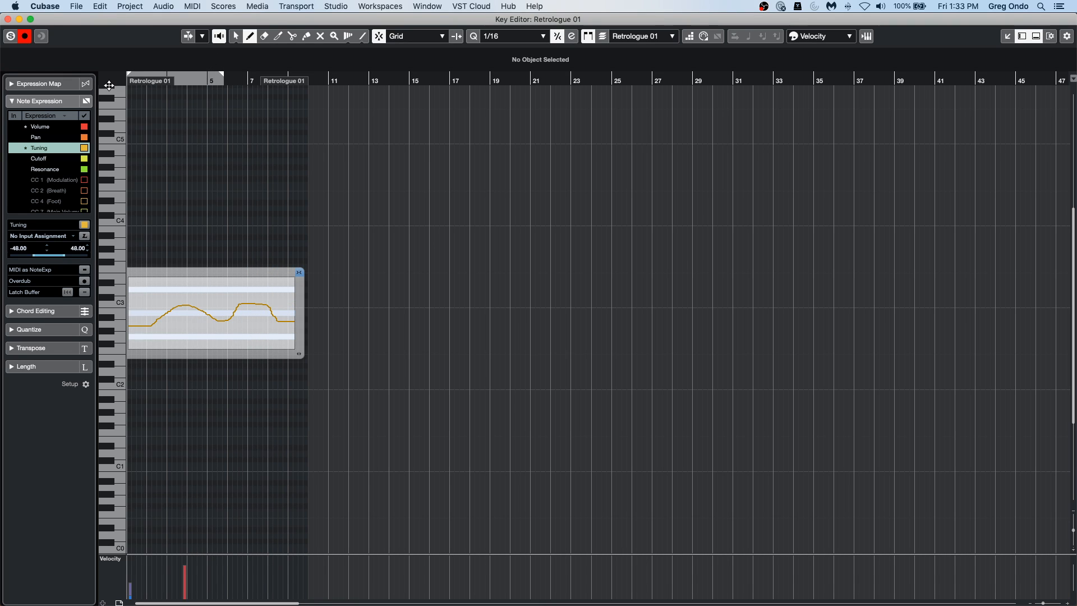
pyautogui.press('space')
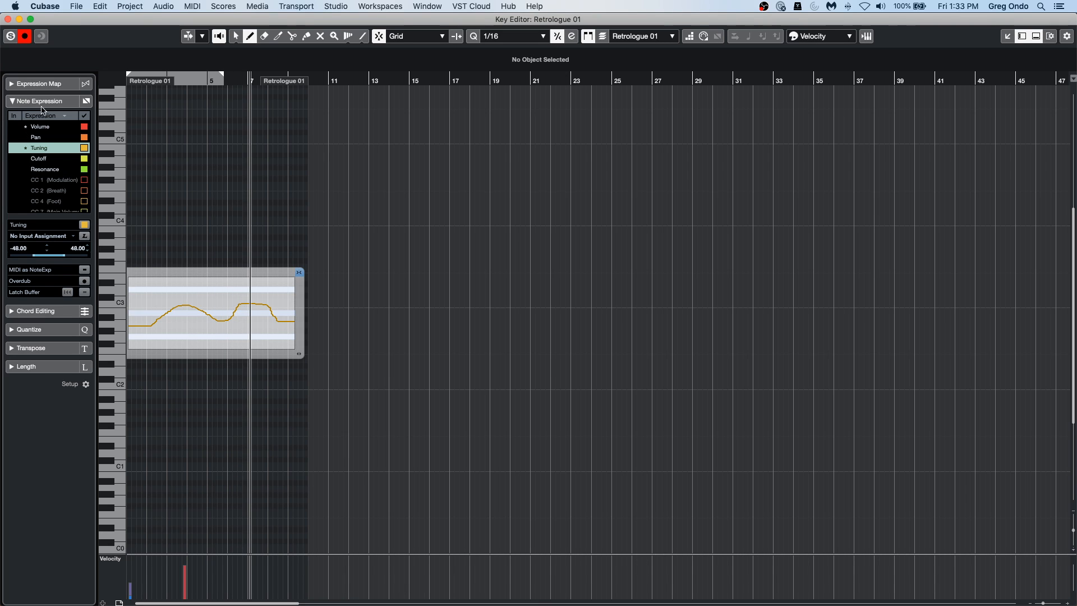
pyautogui.press('1')
pyautogui.press('Escape')
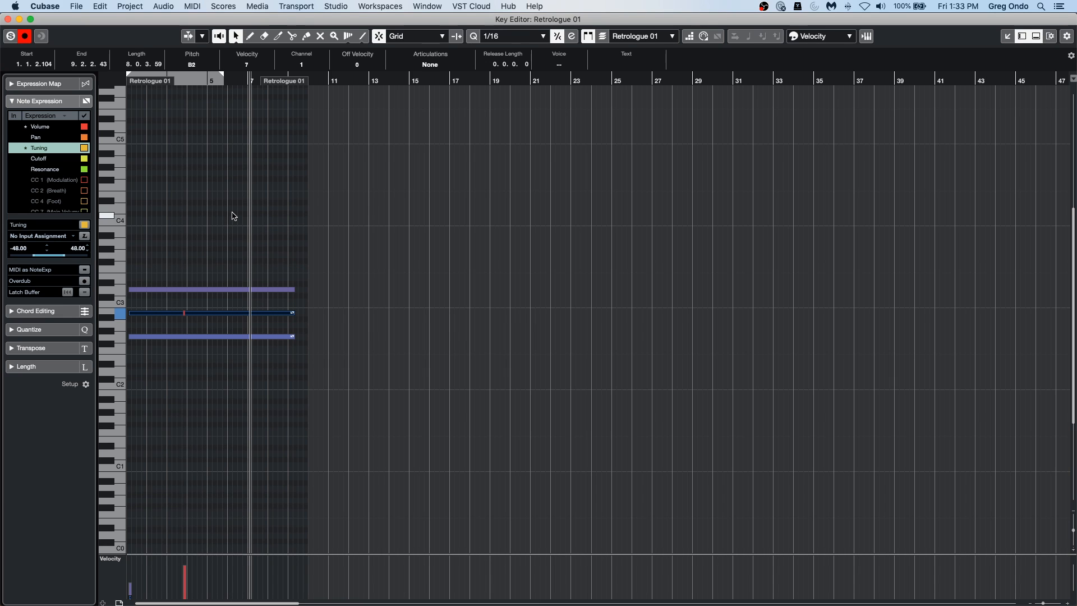
# Draw a falling Resonance expression line across the chord's highest note with the Line tool.
pyautogui.doubleClick(173, 290)
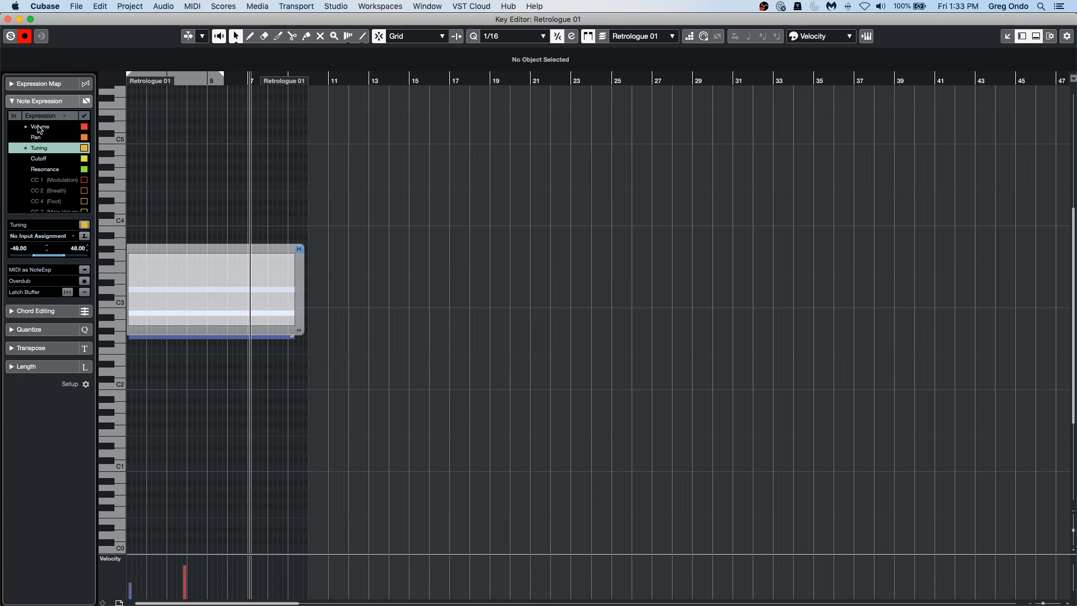
pyautogui.rightClick(20, 170)
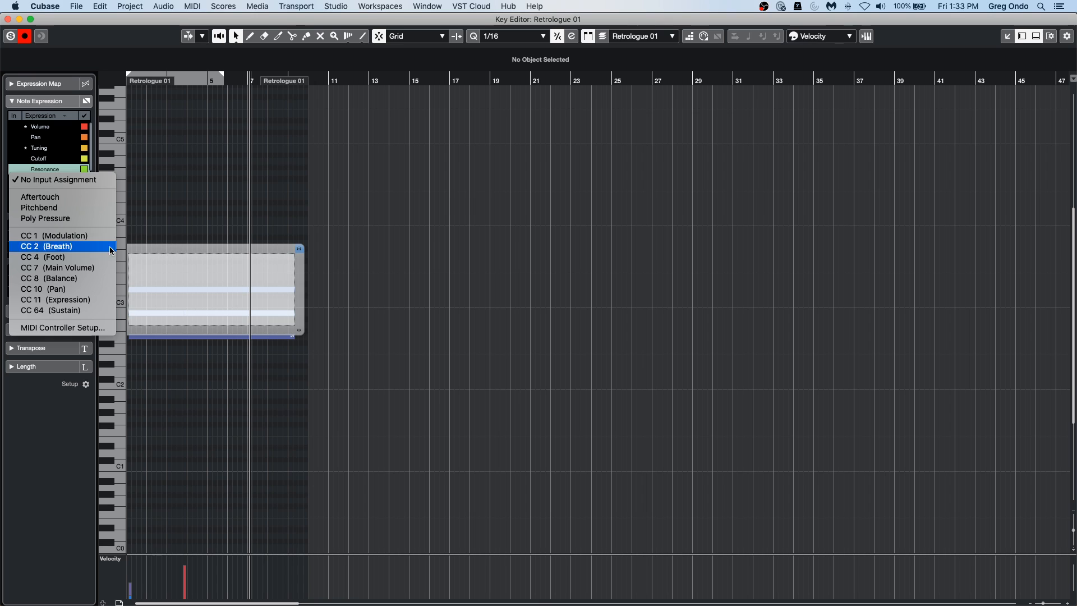
pyautogui.click(77, 174)
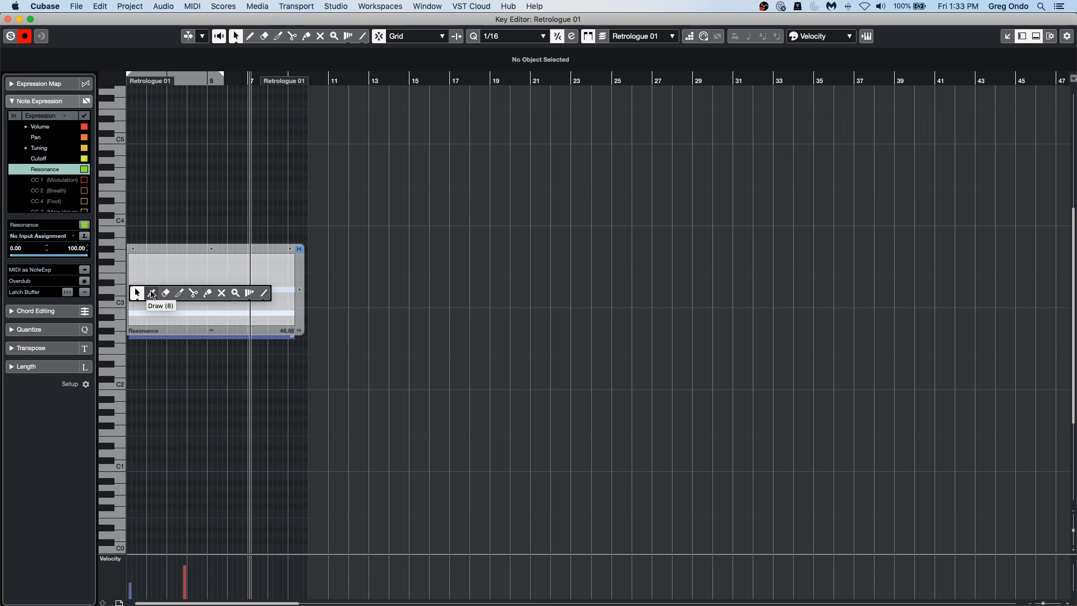
pyautogui.click(263, 293)
pyautogui.moveTo(145, 258); pyautogui.dragTo(274, 307)
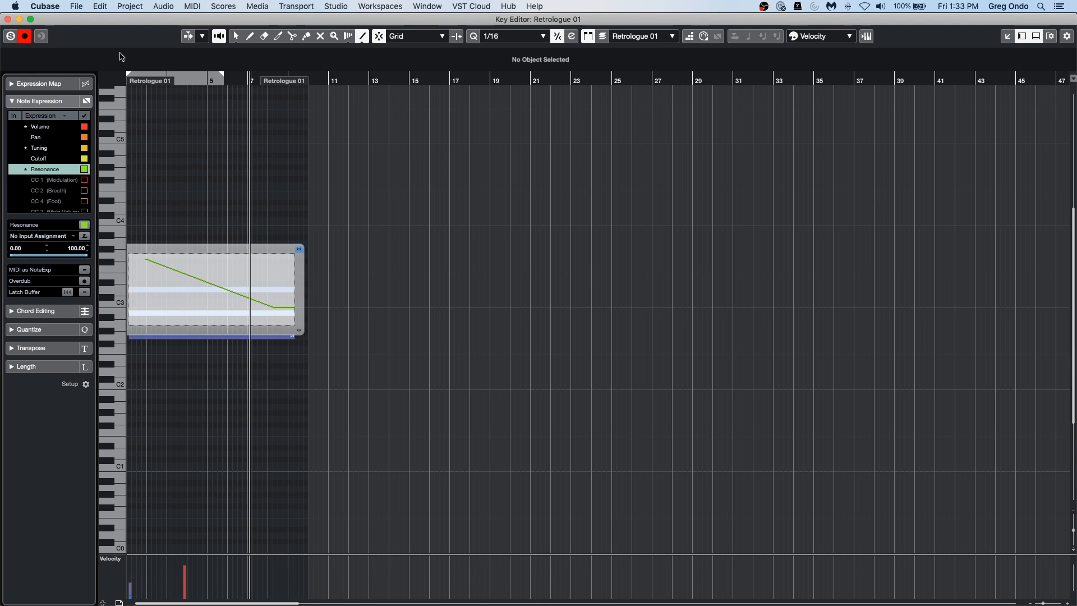
# Play back the chord from the start with the highest note's Resonance line.
pyautogui.click(189, 79)
pyautogui.moveTo(188, 78); pyautogui.dragTo(127, 80)
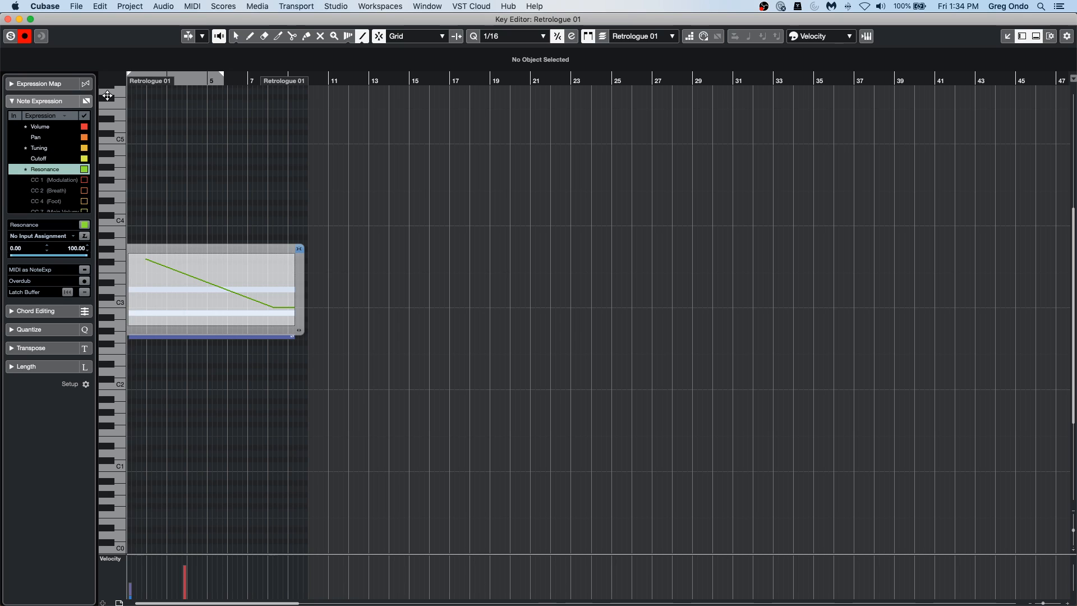
pyautogui.press('space')
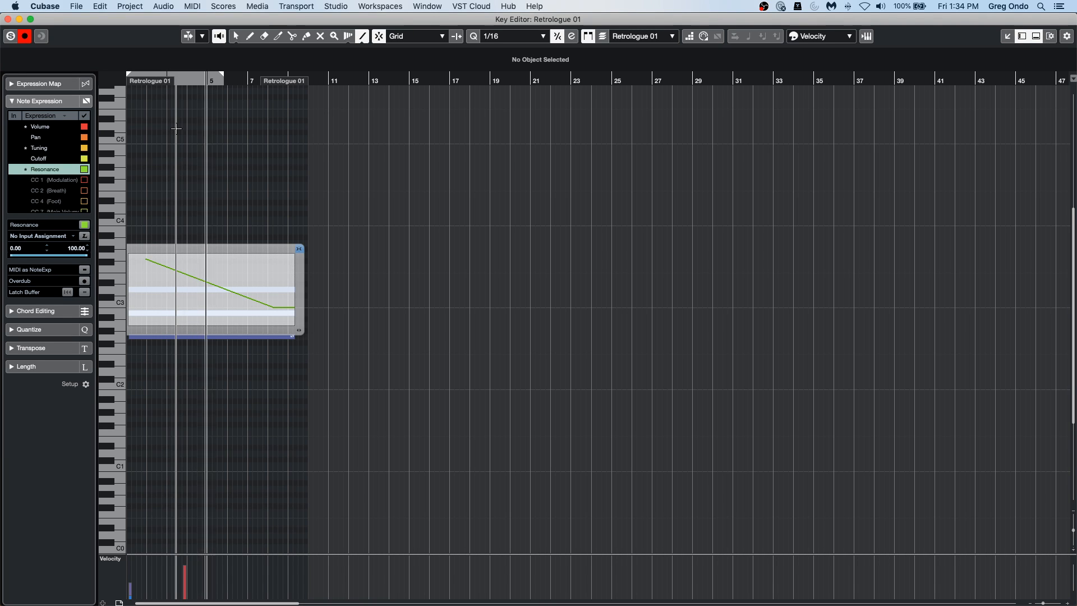
# Draw a rising Cutoff expression line on the highest note, play it back from the start, and close its expression editor.
pyautogui.click(51, 160)
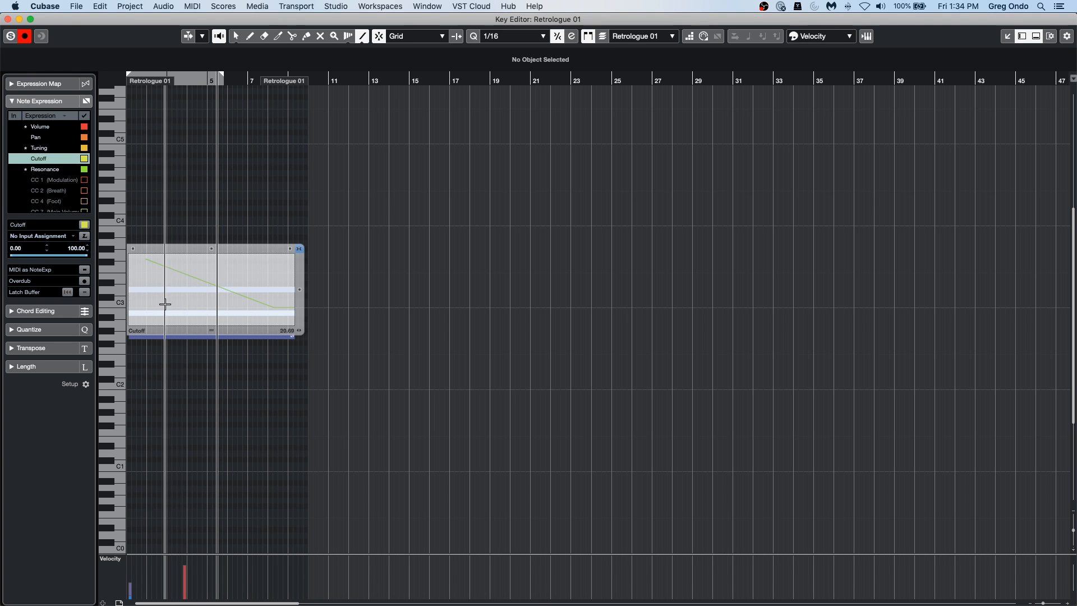
pyautogui.moveTo(165, 303)
pyautogui.mouseDown()
pyautogui.moveTo(260, 252)
pyautogui.moveTo(235, 269)
pyautogui.moveTo(245, 263)
pyautogui.mouseUp()
pyautogui.moveTo(203, 80); pyautogui.dragTo(99, 82)
pyautogui.press('space')
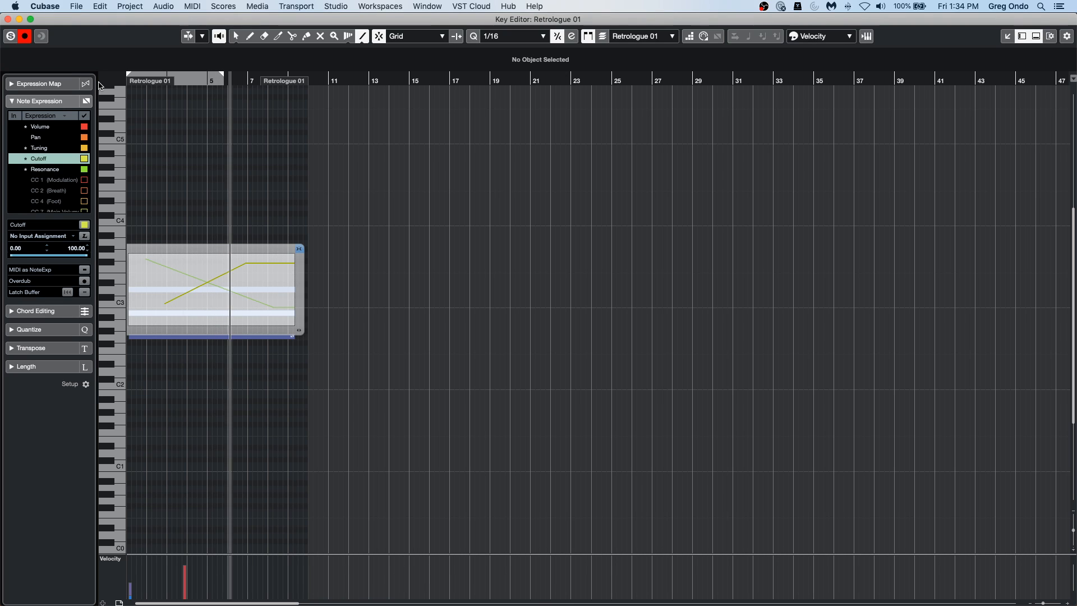
pyautogui.rightClick(236, 169)
pyautogui.click(230, 168)
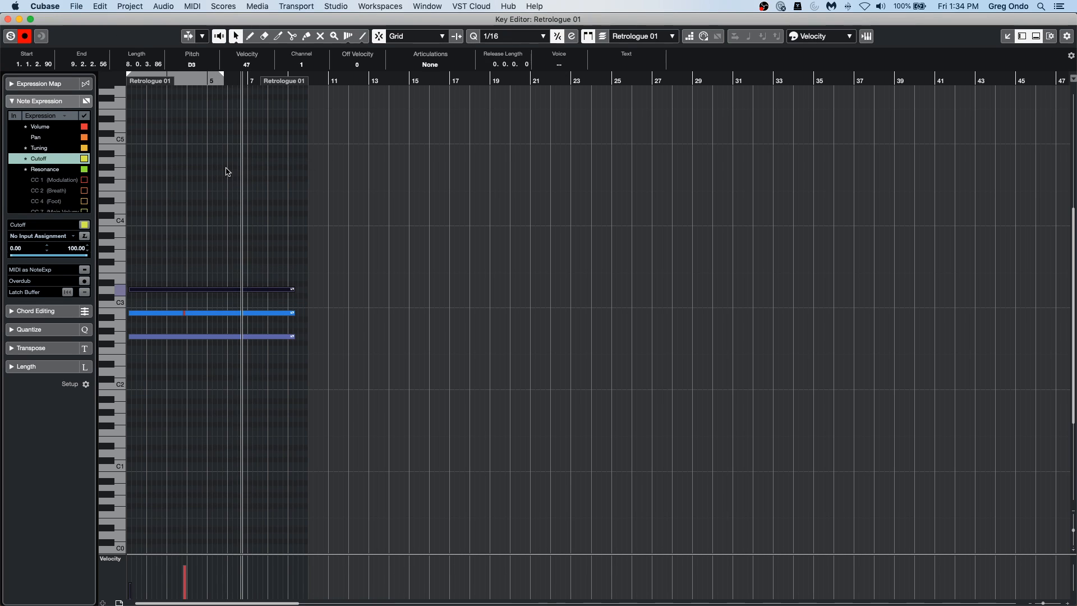
# Review the input assignments for CC 1 (Modulation) and the visible and hidden controllers in MIDI Controller Setup, and cancel the dialog.
pyautogui.rightClick(40, 182)
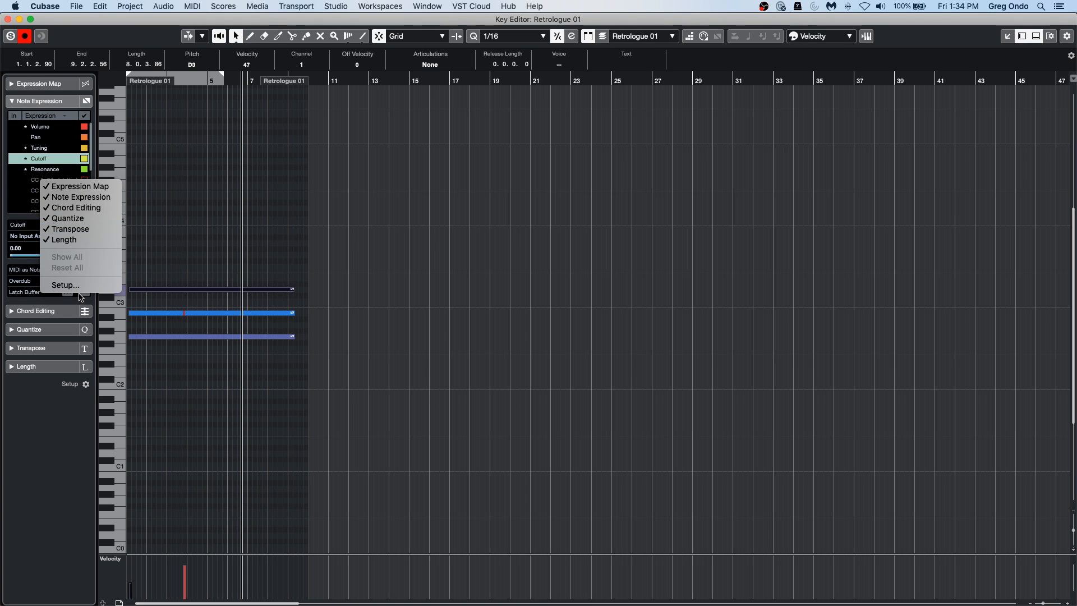
pyautogui.click(29, 181)
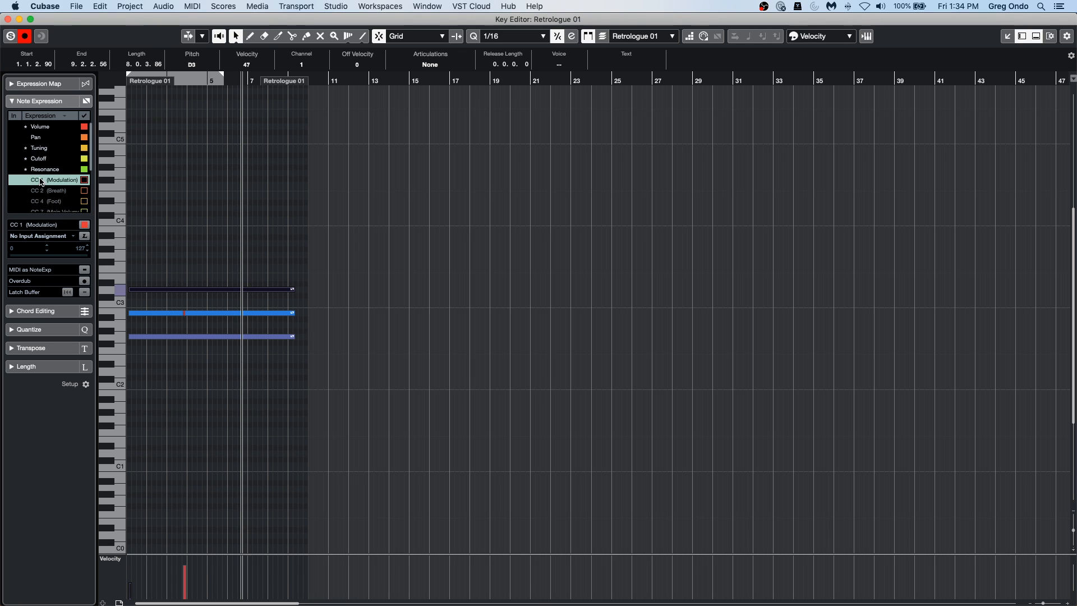
pyautogui.click(22, 181)
pyautogui.click(22, 180)
pyautogui.click(22, 180)
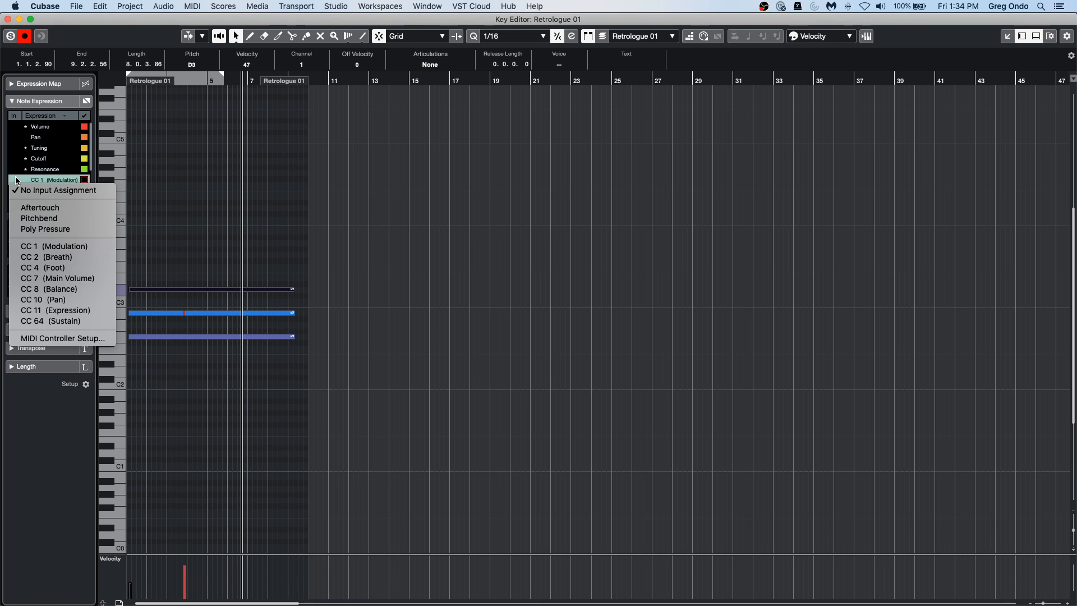
pyautogui.click(65, 338)
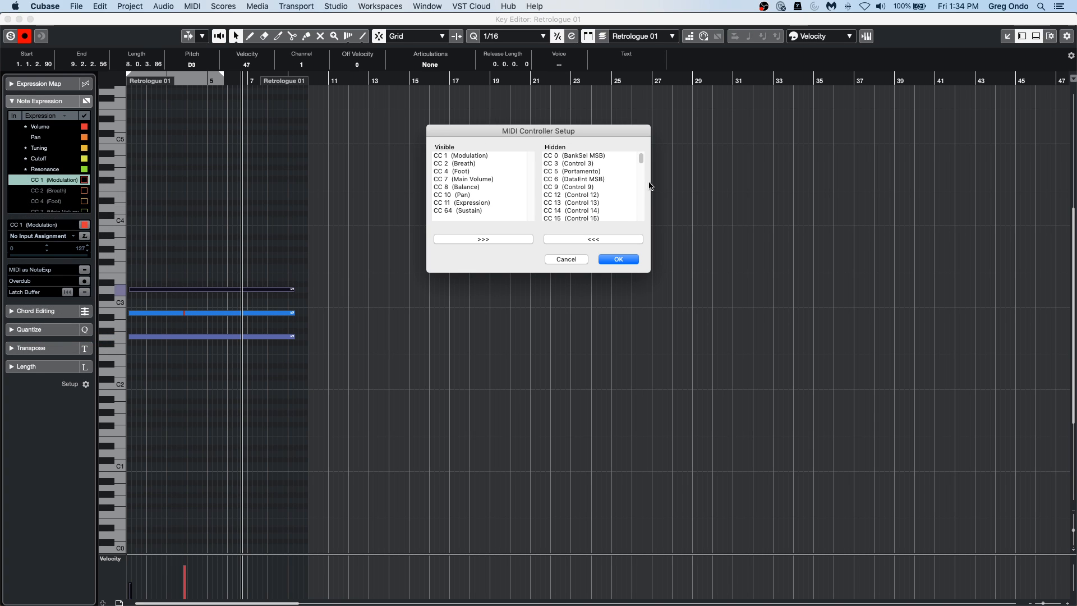
pyautogui.scroll(-5, 600, 187)
pyautogui.scroll(5, 600, 182)
pyautogui.click(577, 259)
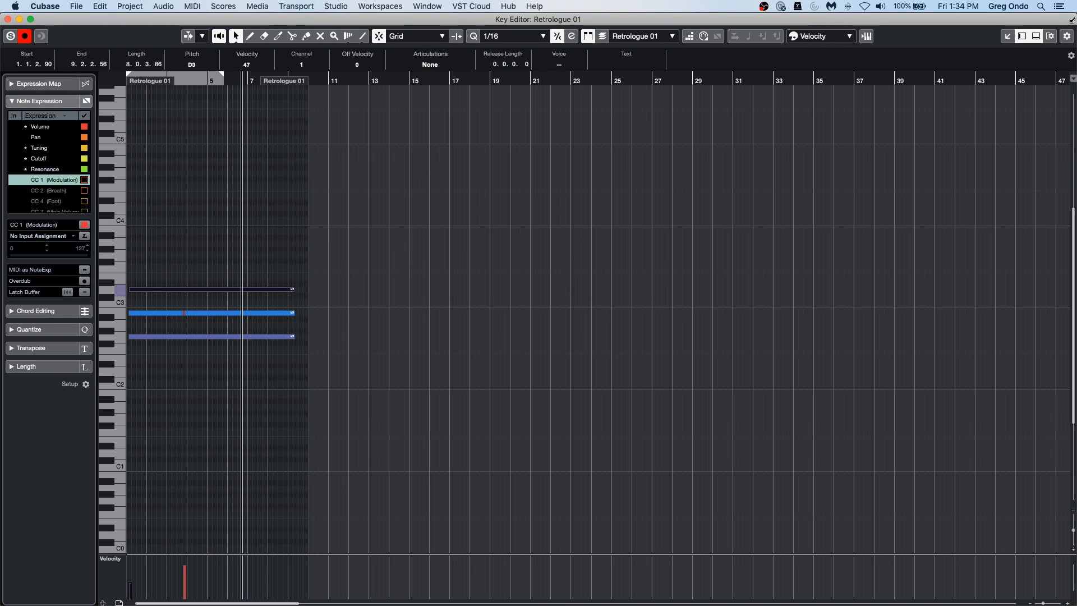
# Add the Show Note Expression Data control to the Key Editor and turn on the display of expression curves over the notes.
pyautogui.click(1067, 36)
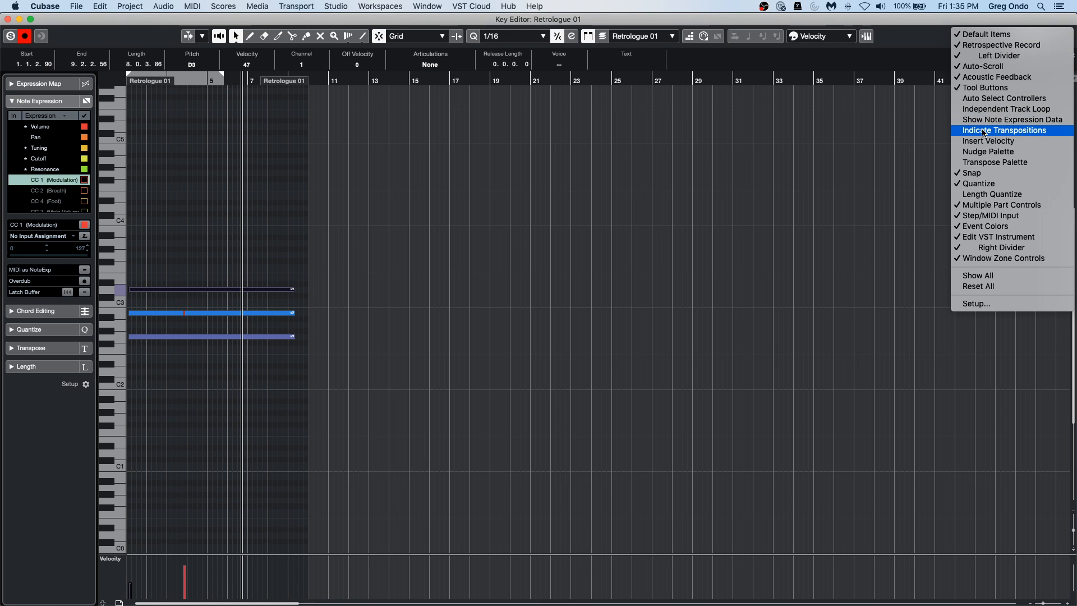
pyautogui.click(1019, 120)
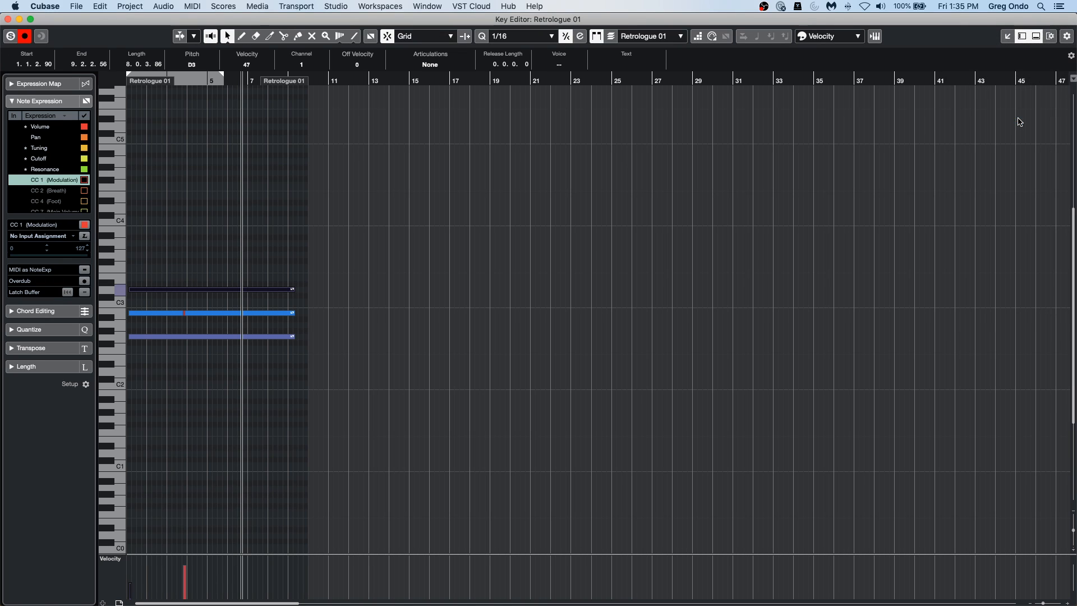
pyautogui.click(371, 37)
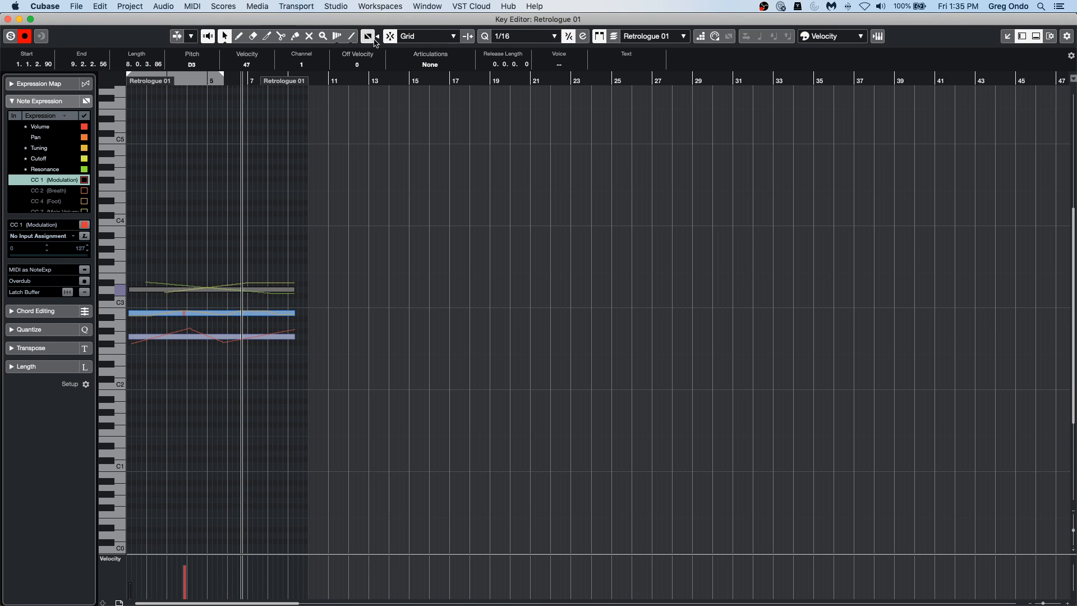
# Examine the enlarged expression curves on the chord, selecting the highest, middle, and lowest notes in turn.
pyautogui.click(265, 181)
pyautogui.moveTo(181, 81); pyautogui.dragTo(129, 171)
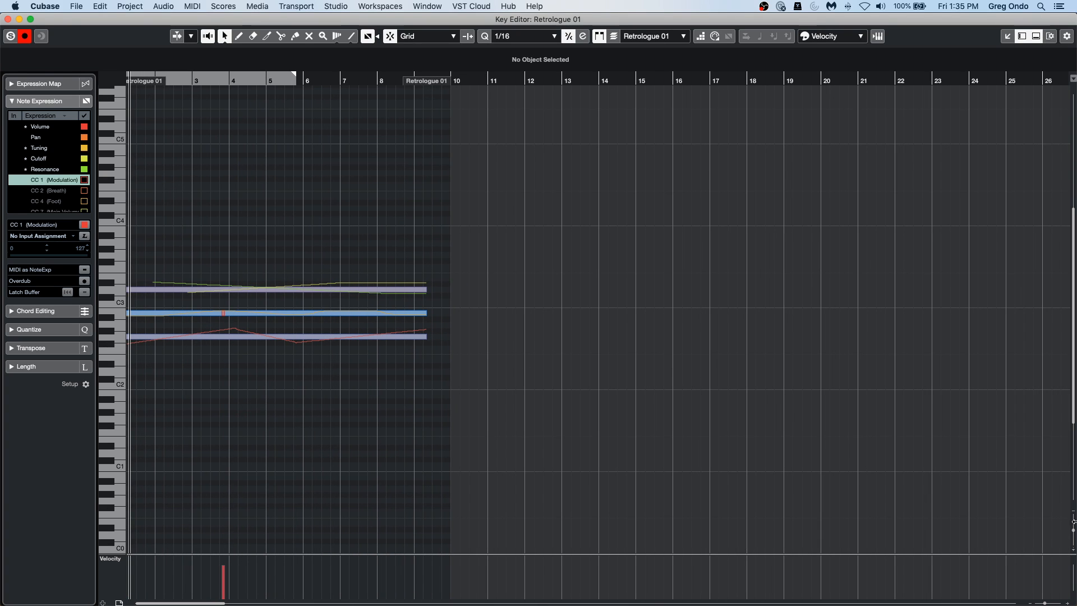
pyautogui.moveTo(1073, 530); pyautogui.dragTo(1073, 540)
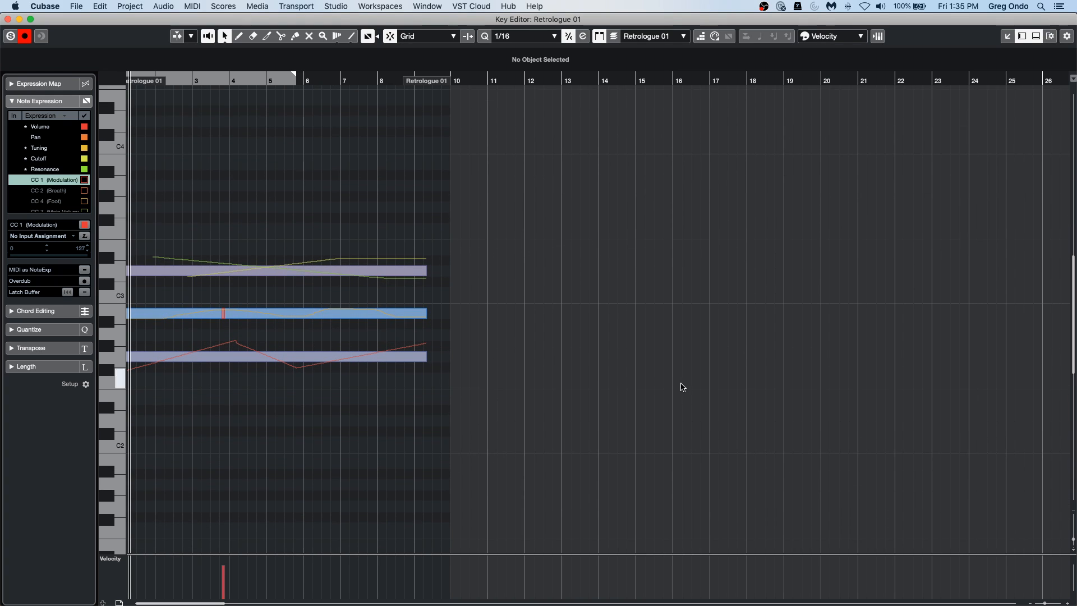
pyautogui.click(300, 271)
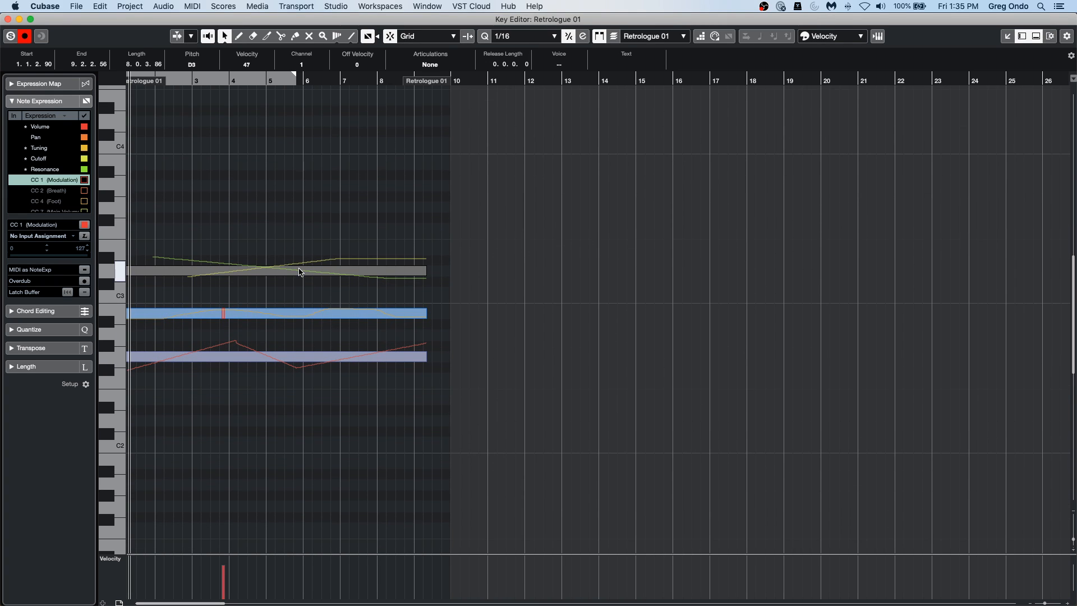
pyautogui.click(230, 315)
pyautogui.click(225, 359)
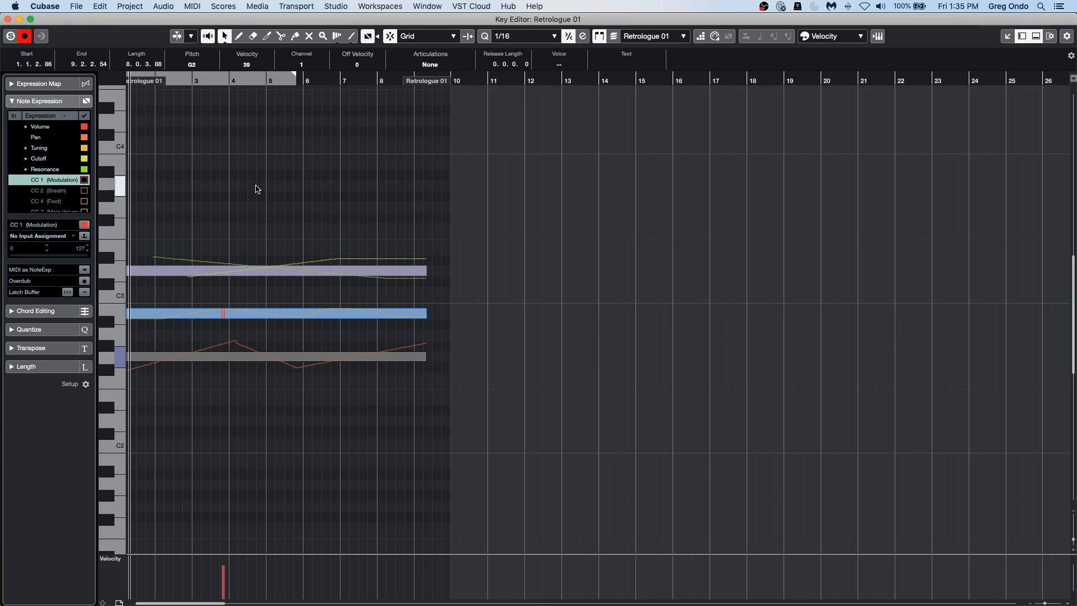
# Check the input assignment options for CC 1 (Modulation) and close the separate Key Editor window.
pyautogui.click(16, 181)
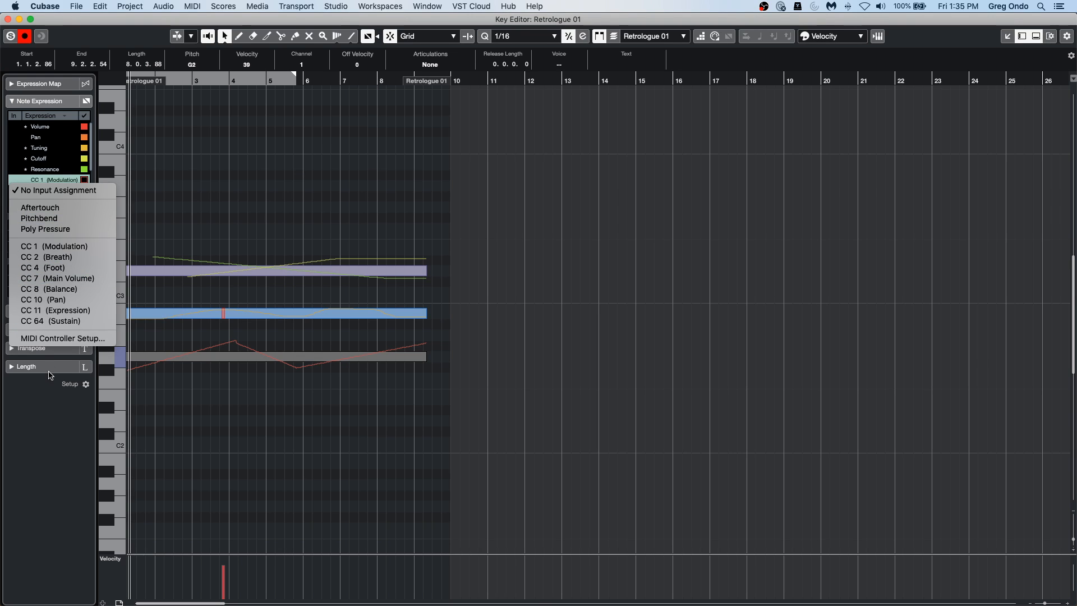
pyautogui.click(8, 20)
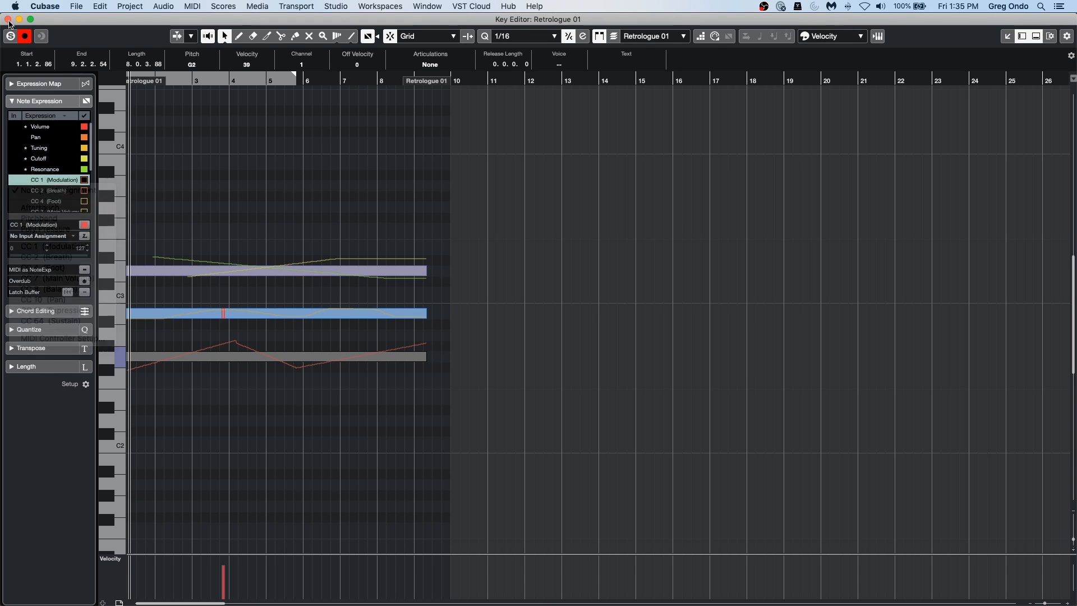
pyautogui.click(9, 20)
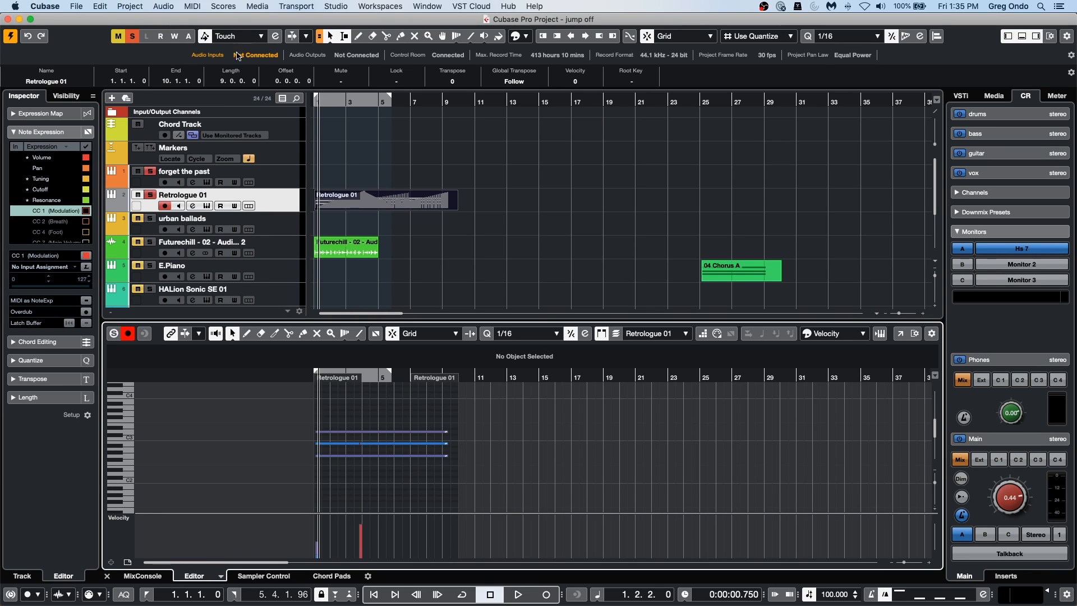
# Open the Retrologue instrument window from the Retrologue 01 track and move it clear of the lower-zone note display.
pyautogui.click(333, 103)
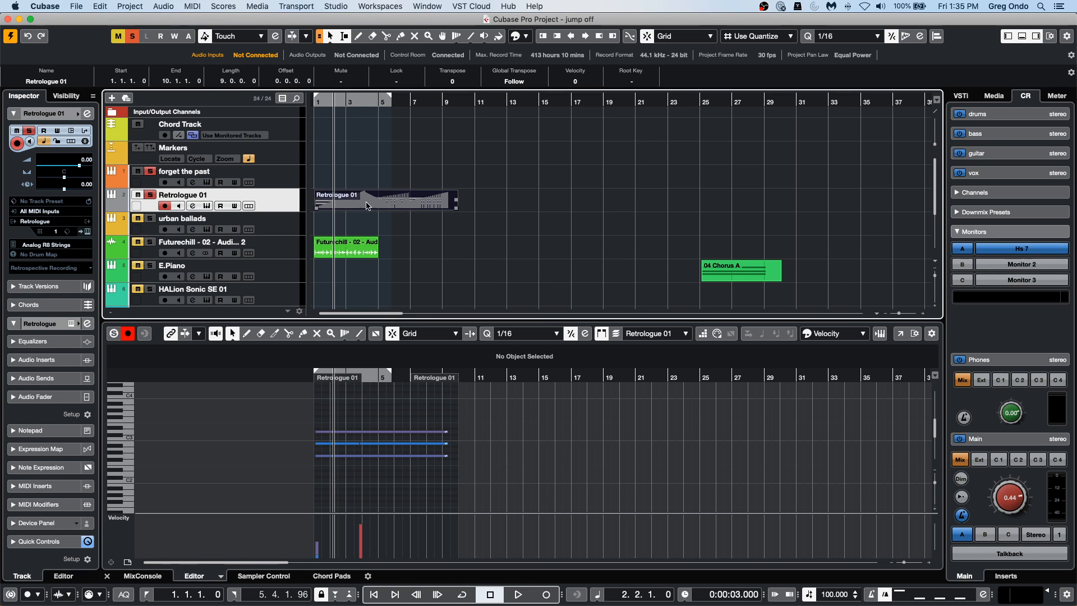
pyautogui.doubleClick(405, 206)
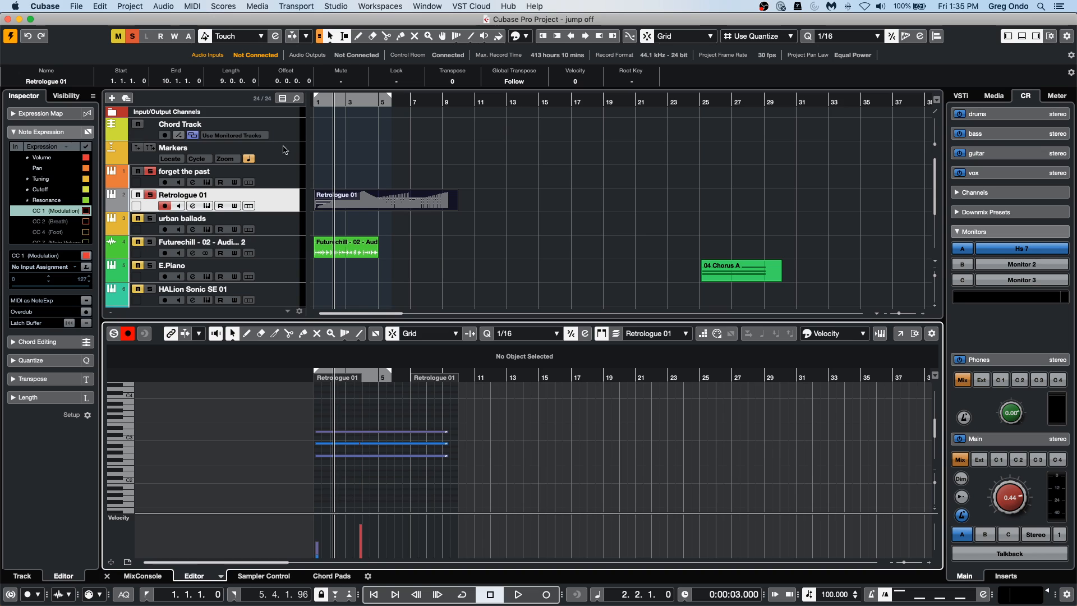
pyautogui.click(284, 204)
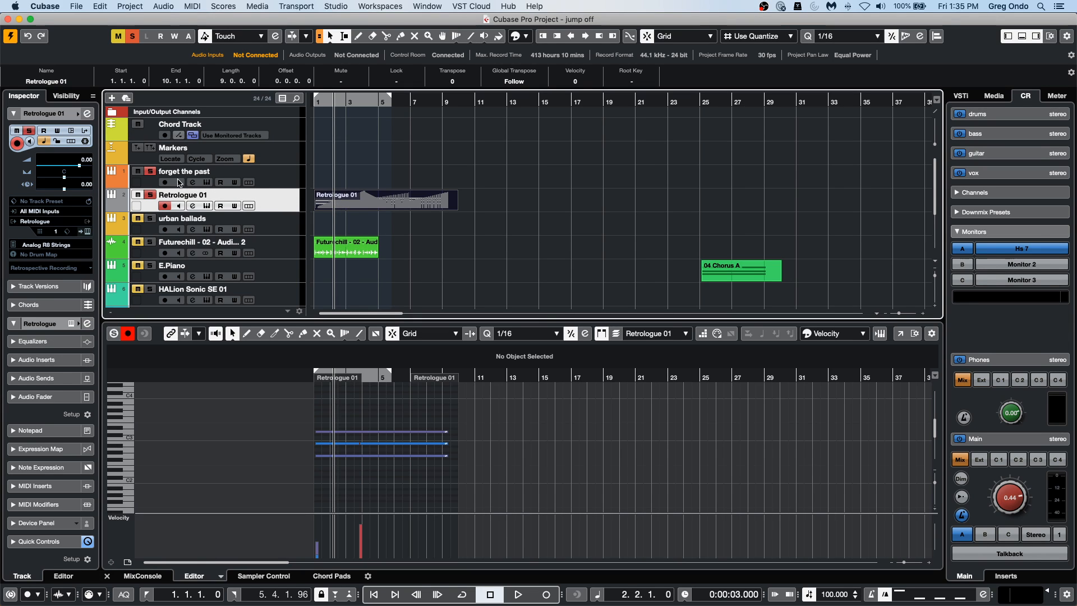
pyautogui.click(88, 232)
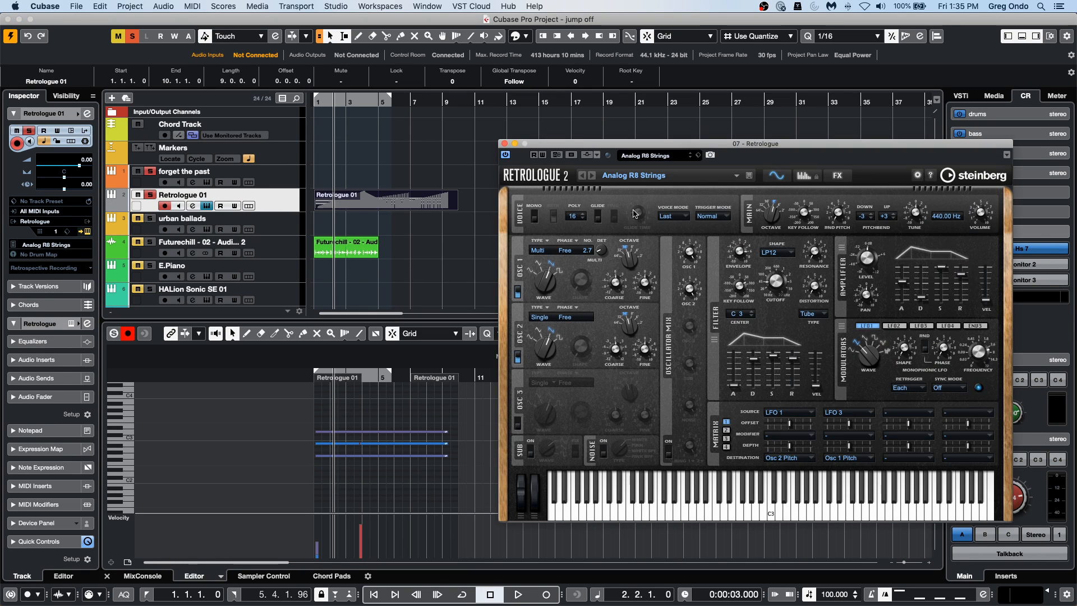
pyautogui.moveTo(569, 143); pyautogui.dragTo(595, 125)
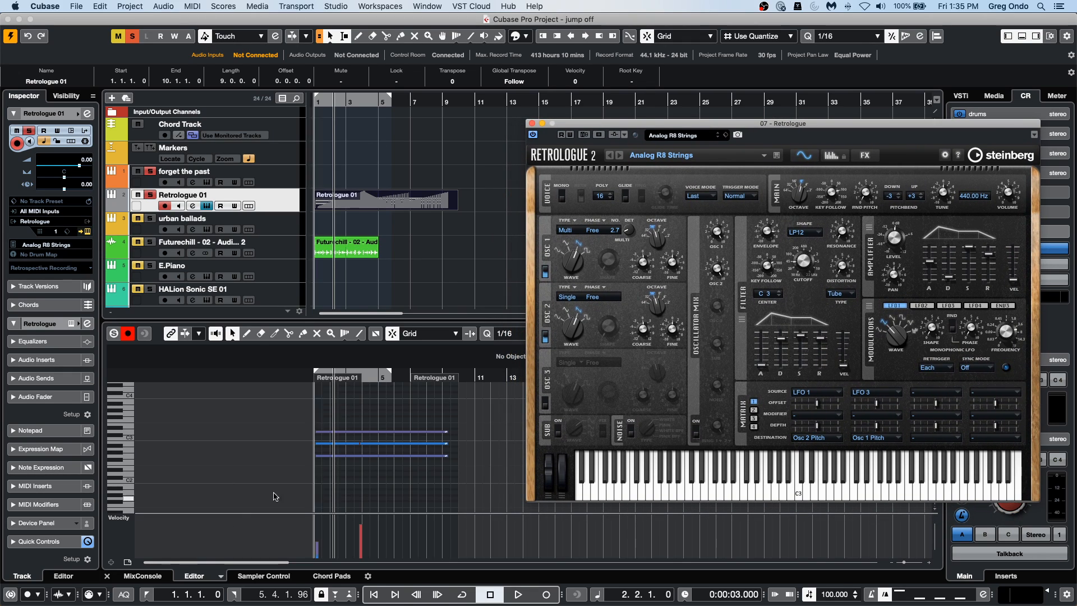
# Switch the controller lane to Program Change and draw a series of stepped events between about bars 5 and 9.
pyautogui.click(128, 521)
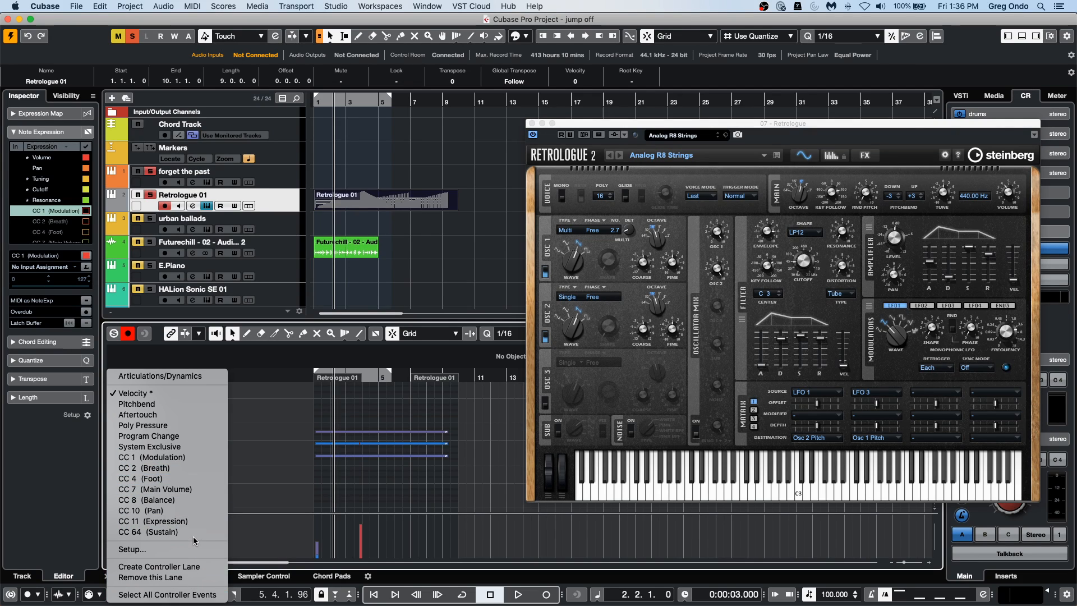
pyautogui.click(205, 437)
pyautogui.rightClick(374, 534)
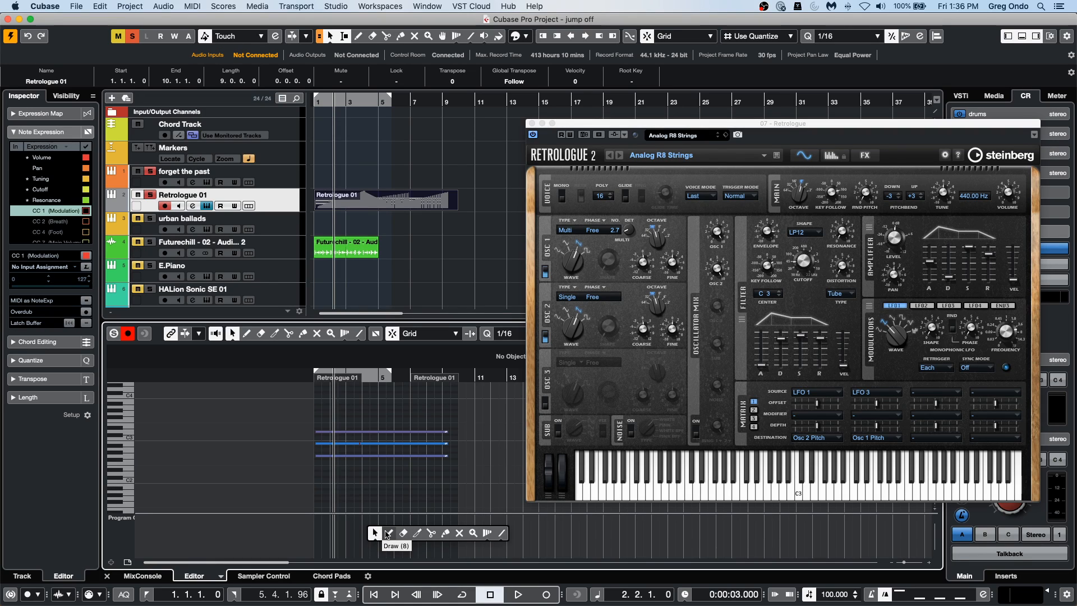
pyautogui.click(388, 533)
pyautogui.moveTo(377, 526)
pyautogui.mouseDown()
pyautogui.moveTo(421, 534)
pyautogui.moveTo(425, 553)
pyautogui.moveTo(471, 529)
pyautogui.mouseUp()
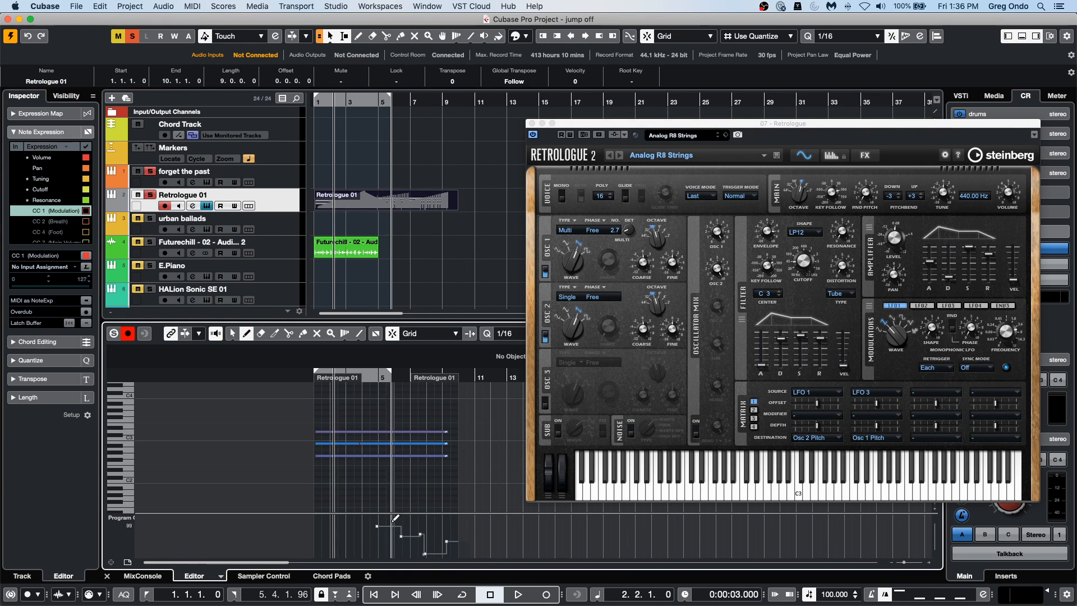
# Check the Program Change events of the Retrologue 01 part in the List Editor, then close it and the Retrologue instrument window.
pyautogui.click(163, 5)
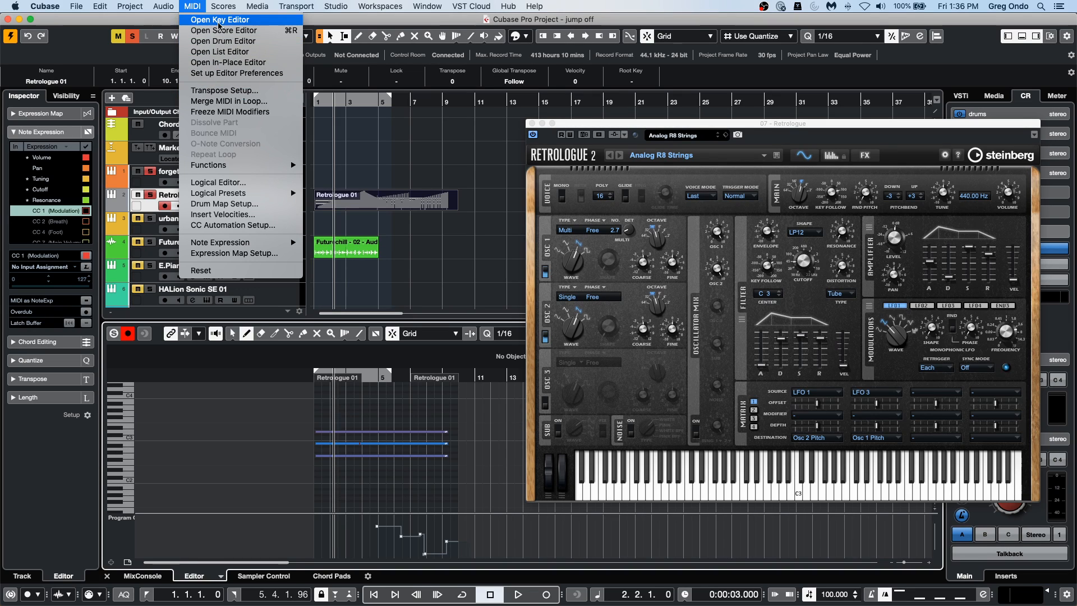
pyautogui.click(220, 52)
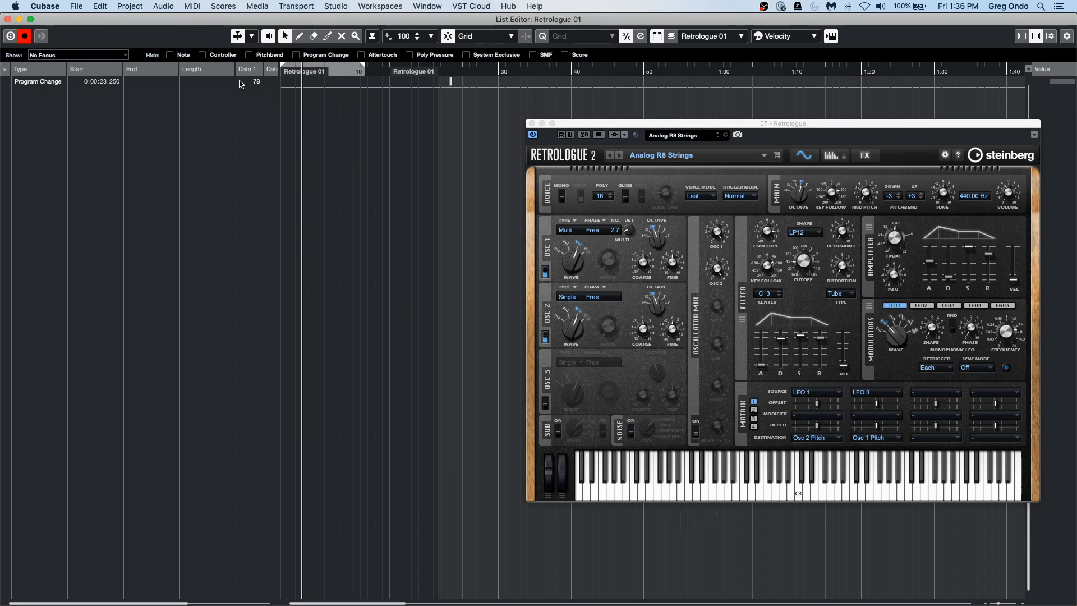
pyautogui.click(8, 19)
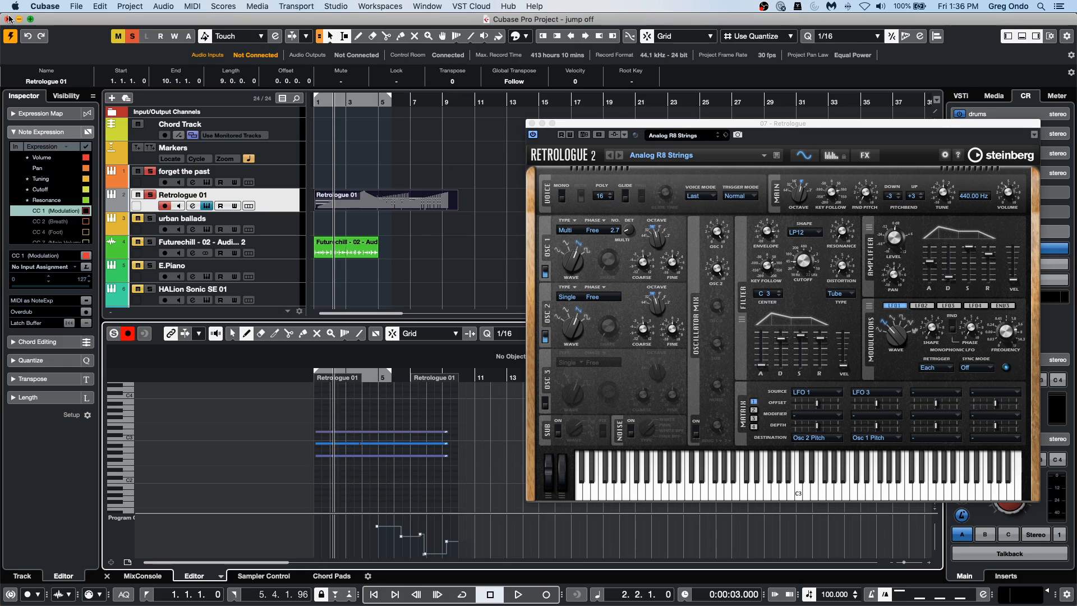
pyautogui.click(530, 123)
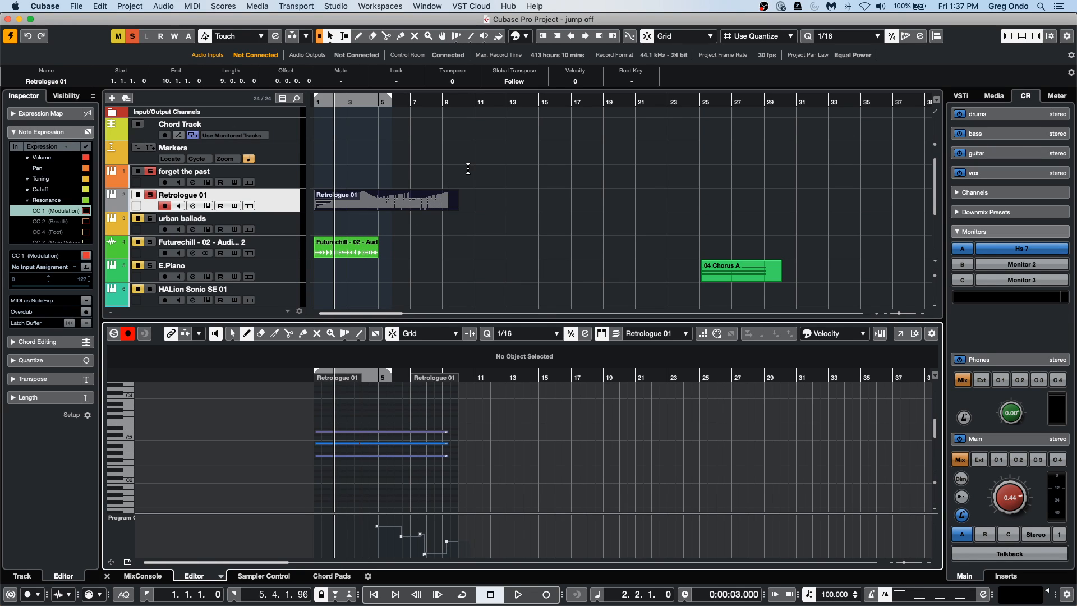
# Open the macOS System Preferences to view the available settings and close the window again.
pyautogui.click(17, 5)
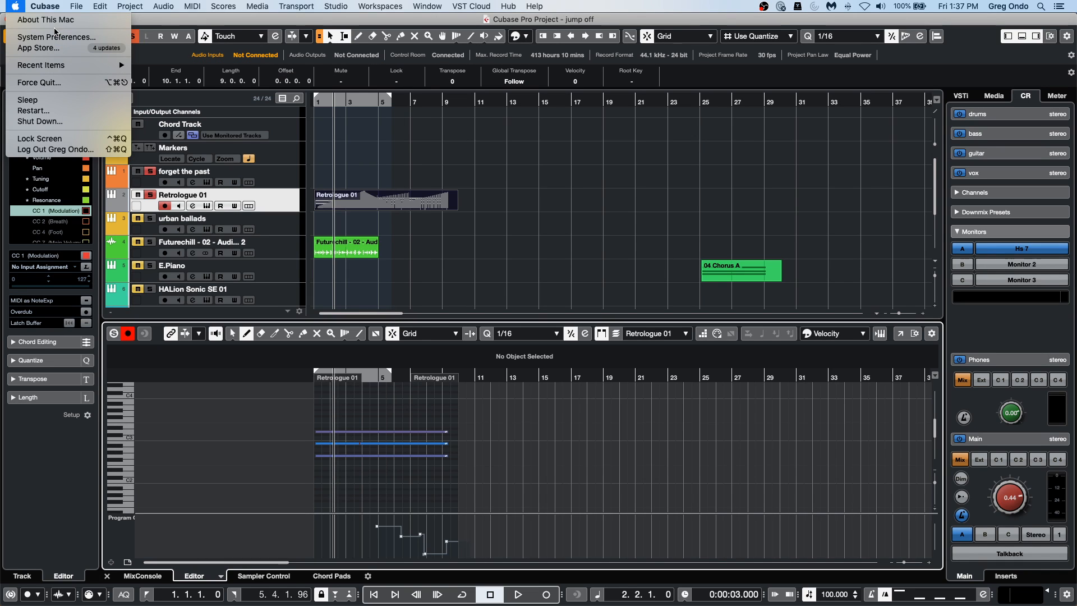
pyautogui.click(56, 37)
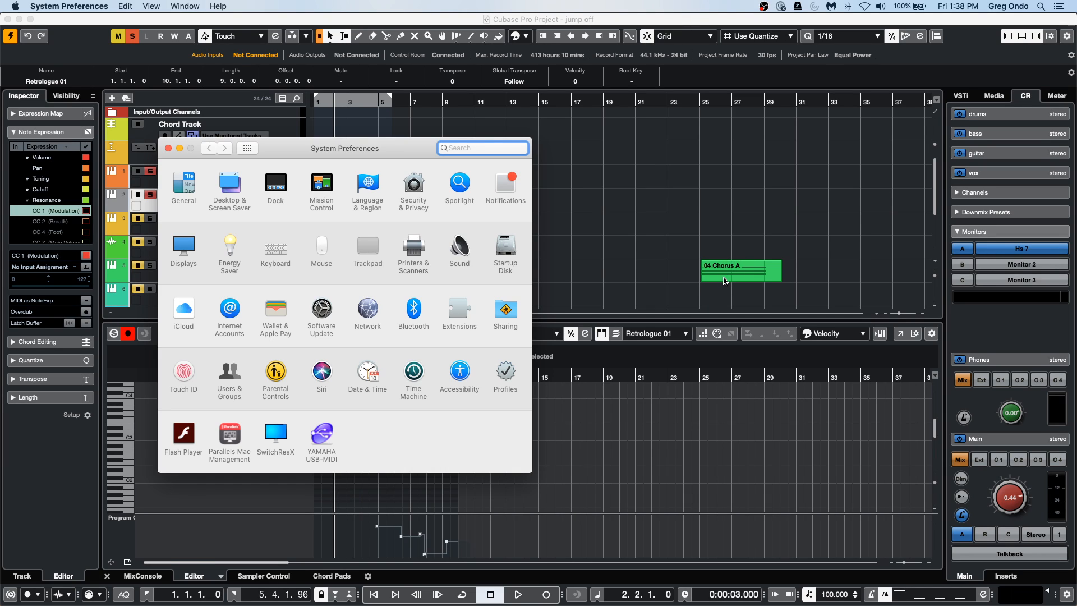
pyautogui.click(170, 149)
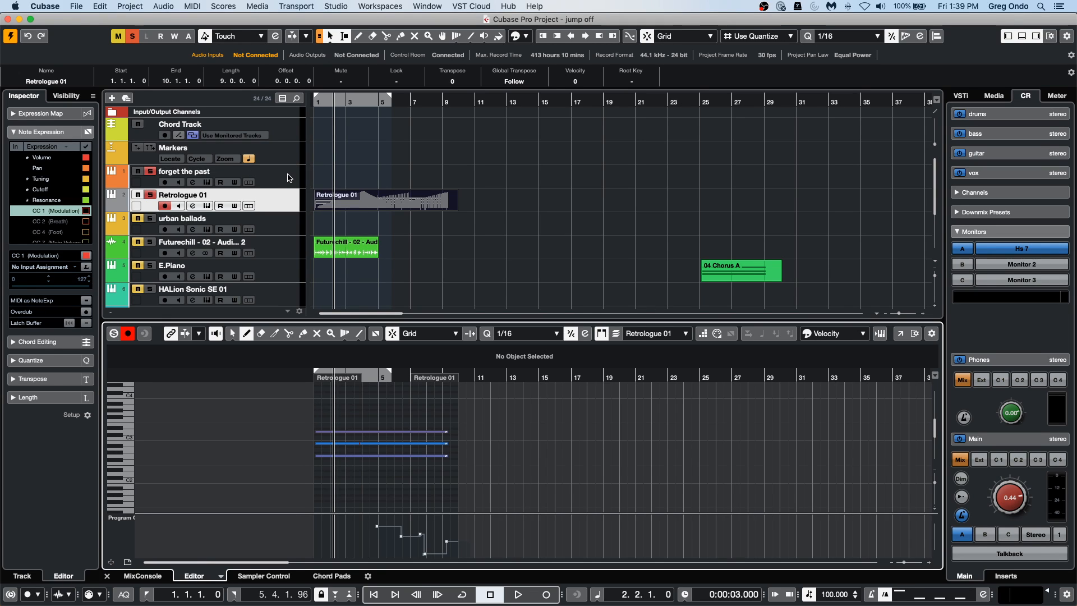
# Open Groove Agent SE from the forget the past track and place its Main 1 pattern as a part at bar 5.
pyautogui.click(202, 170)
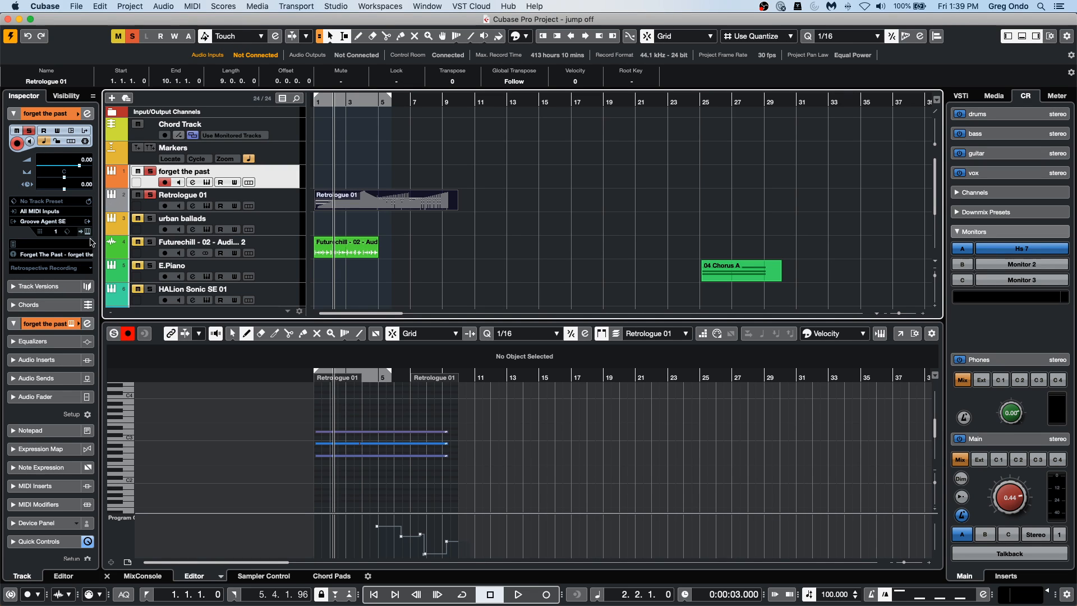
pyautogui.click(87, 221)
pyautogui.moveTo(560, 131); pyautogui.dragTo(739, 93)
pyautogui.moveTo(537, 367); pyautogui.dragTo(384, 171)
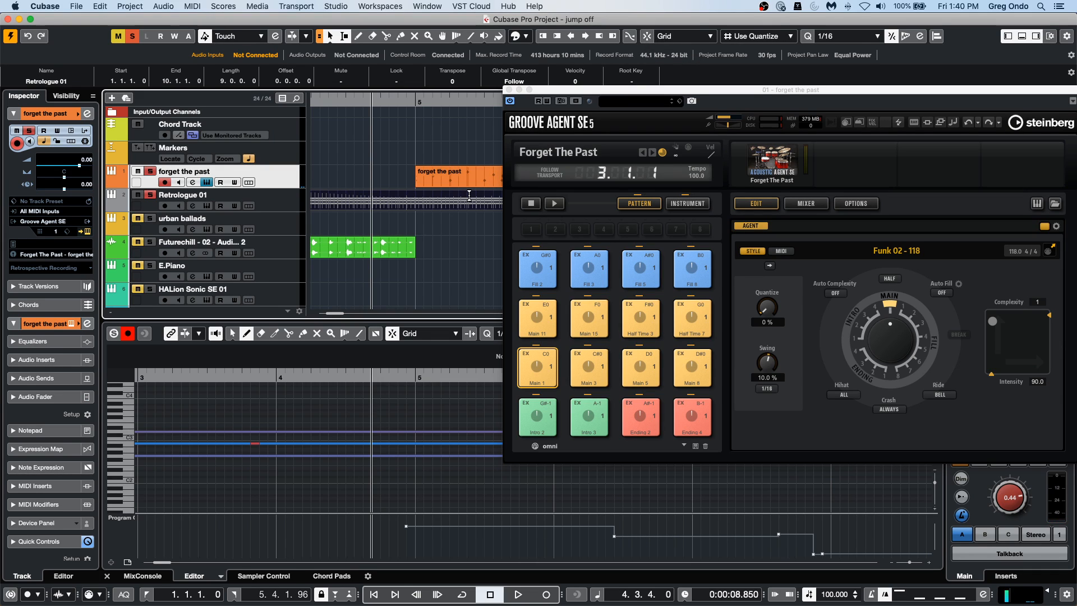
# Delete the Retrologue 01 part and erase the forget the past part at bar 5.
pyautogui.press('Delete')
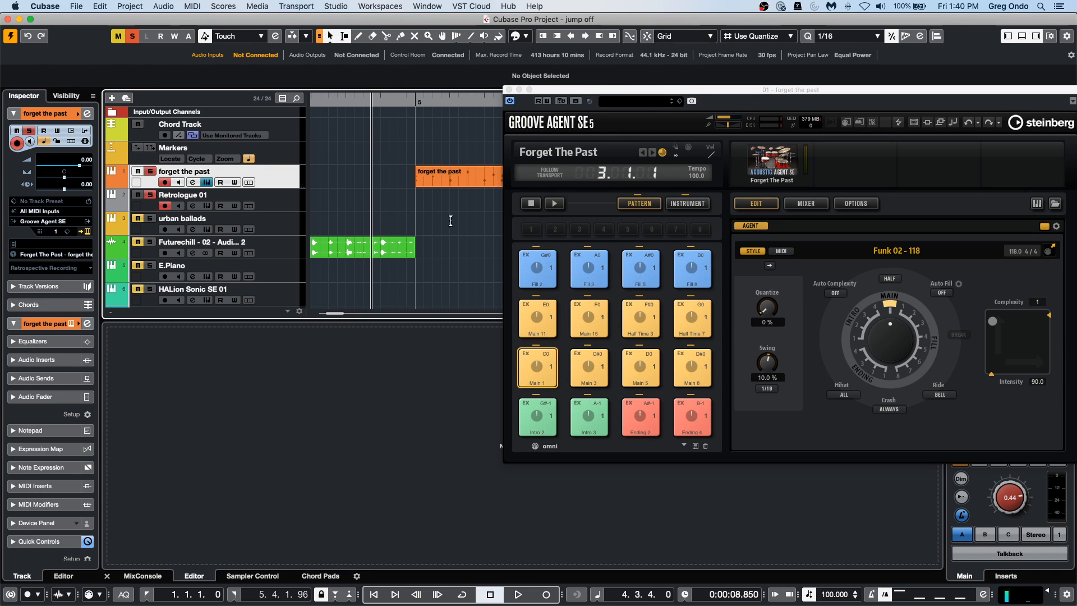
pyautogui.click(461, 189)
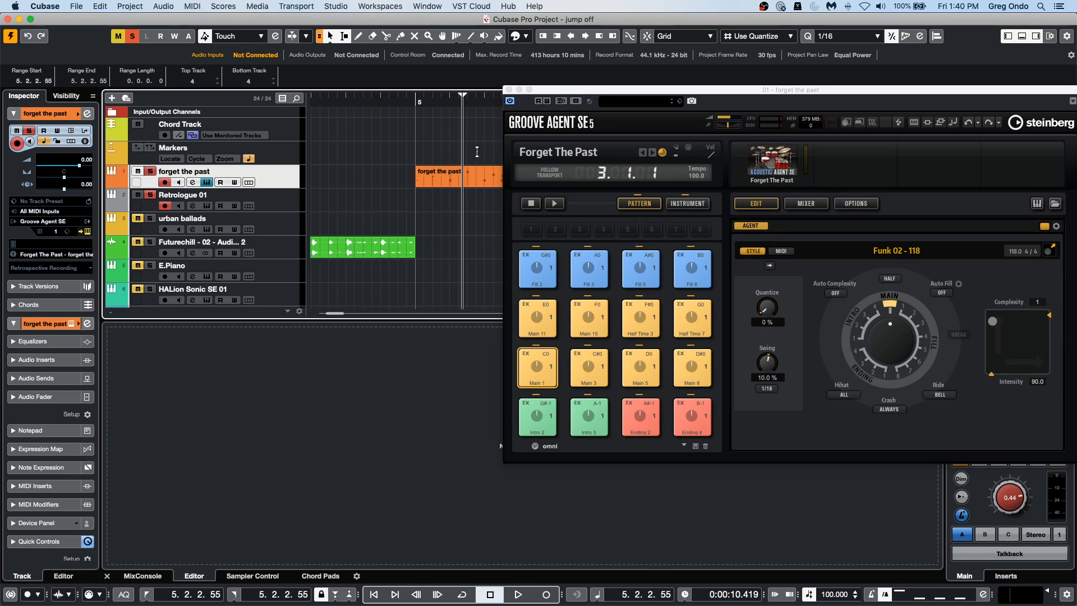
pyautogui.click(448, 184)
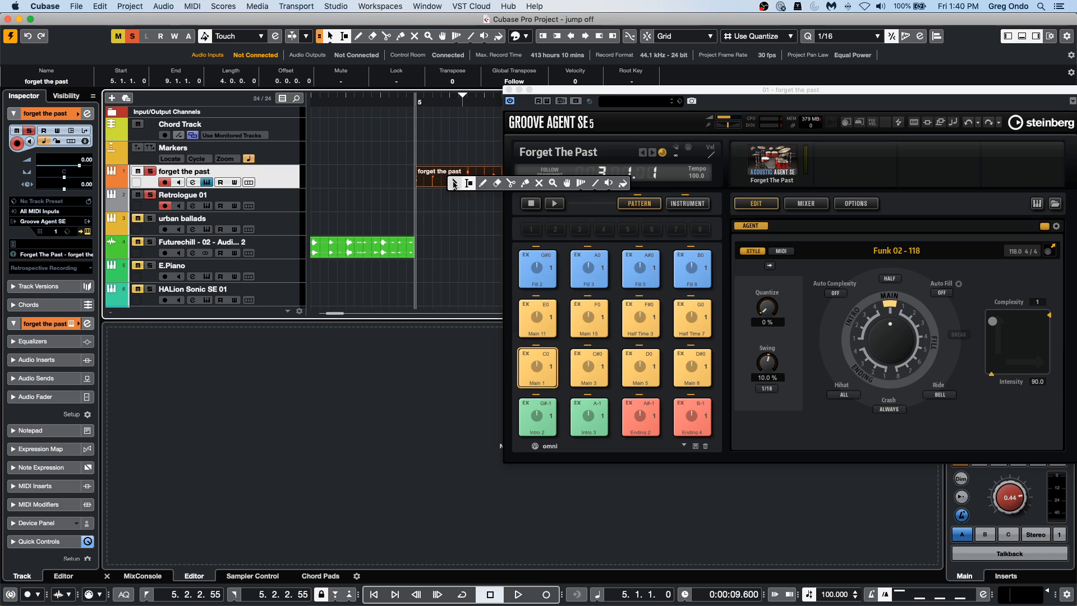
pyautogui.press('5')
pyautogui.click(476, 178)
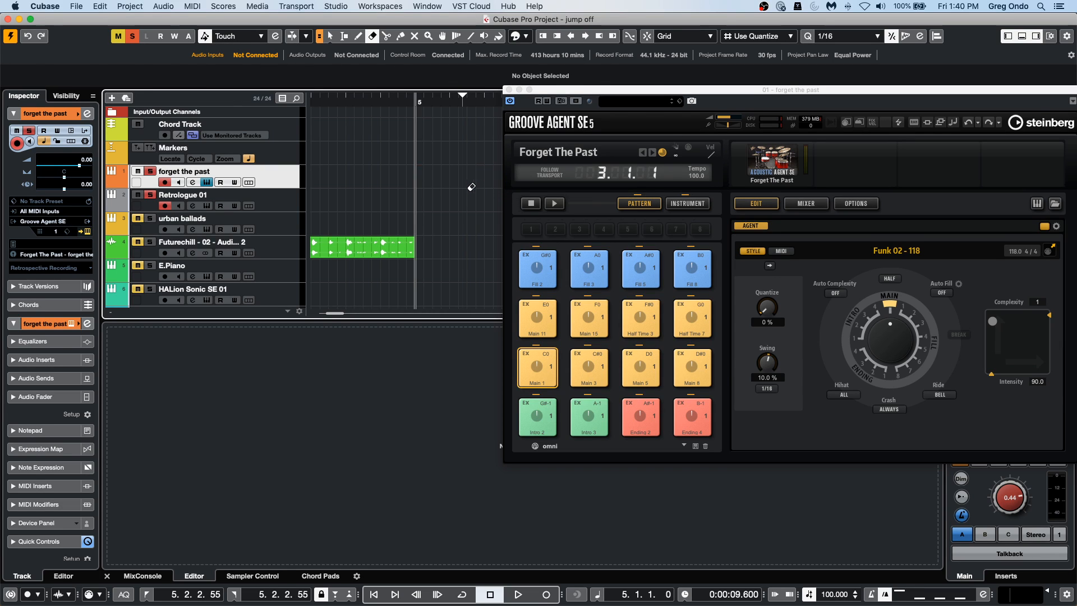
# Place the Main 1 pattern on the forget the past track at bar 5 again and play back from just before it.
pyautogui.moveTo(546, 372); pyautogui.dragTo(429, 181)
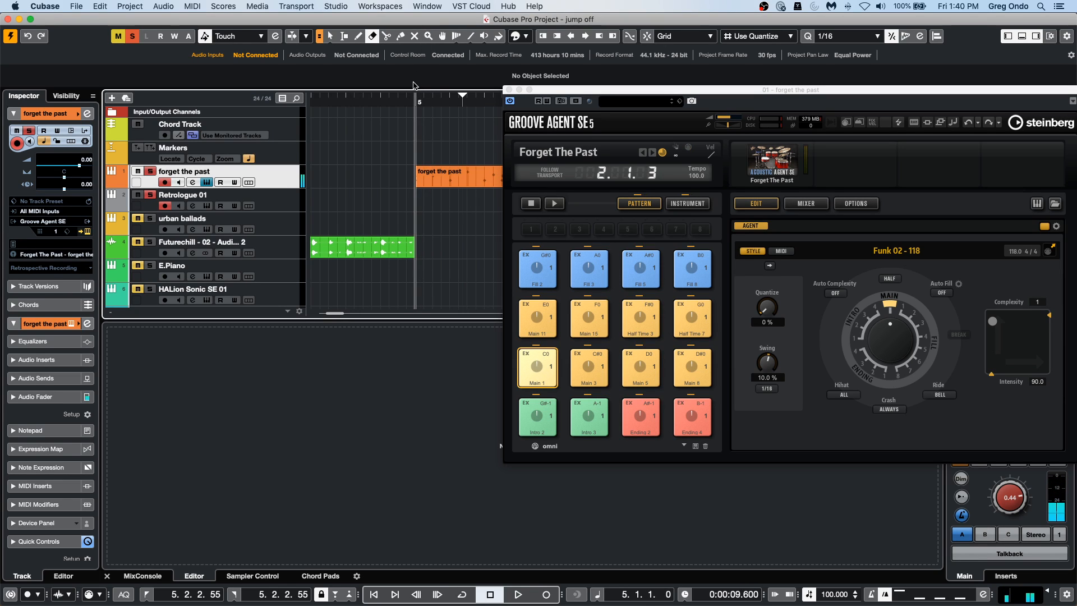
pyautogui.moveTo(408, 103); pyautogui.dragTo(406, 139)
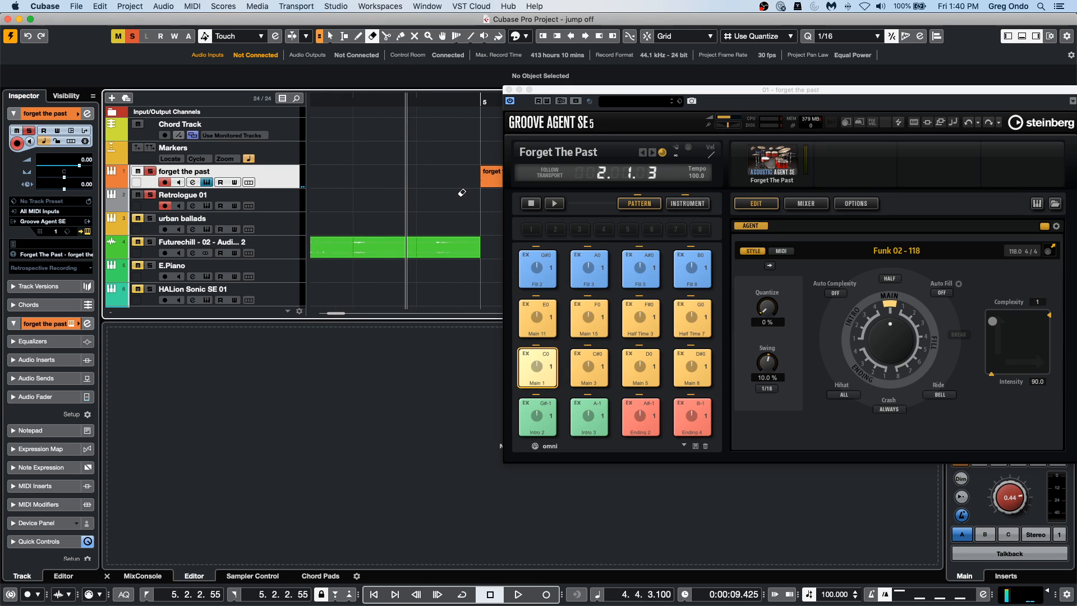
pyautogui.moveTo(449, 104); pyautogui.dragTo(443, 75)
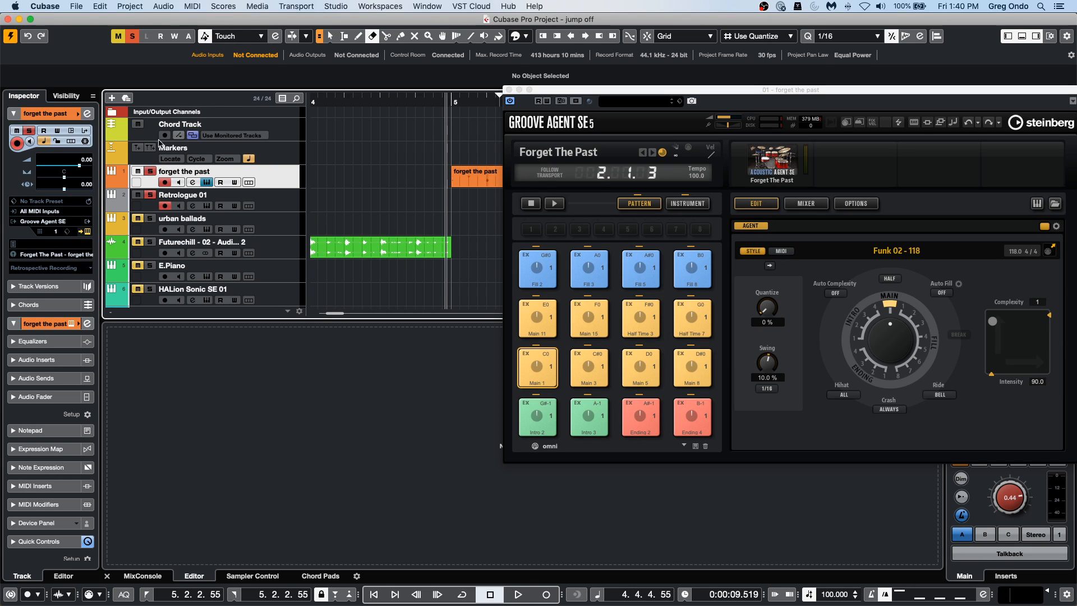
pyautogui.click(450, 101)
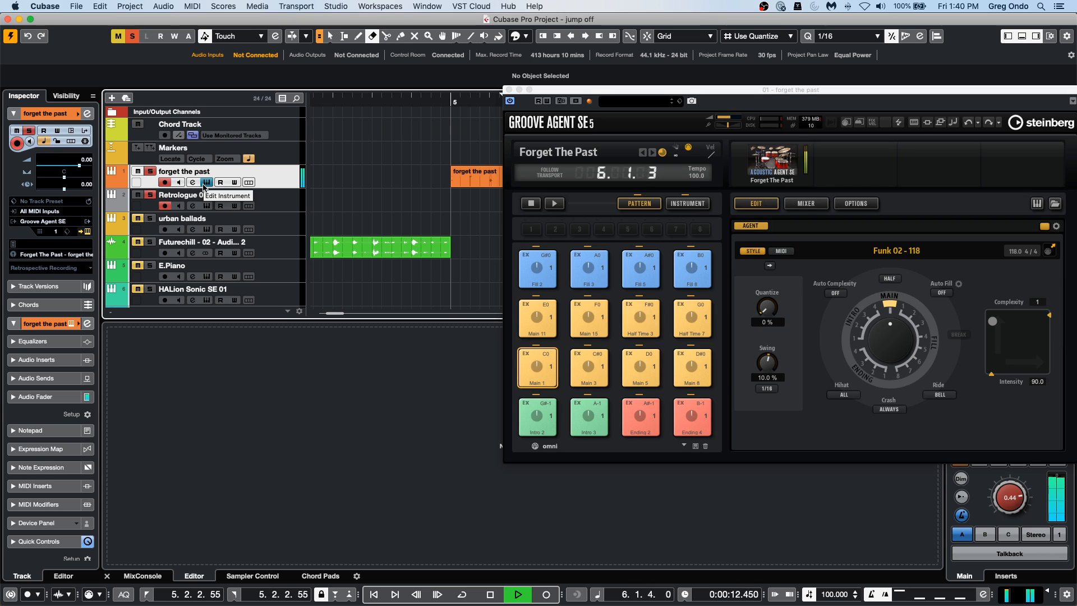
# Move the Groove Agent window aside and duplicate the forget the past part repeatedly until the copies reach bar 25.
pyautogui.moveTo(576, 92); pyautogui.dragTo(816, 246)
pyautogui.press('g')
pyautogui.press('g')
pyautogui.press('g')
pyautogui.press('g')
pyautogui.press('g')
pyautogui.press('g')
pyautogui.press('g')
pyautogui.press('g')
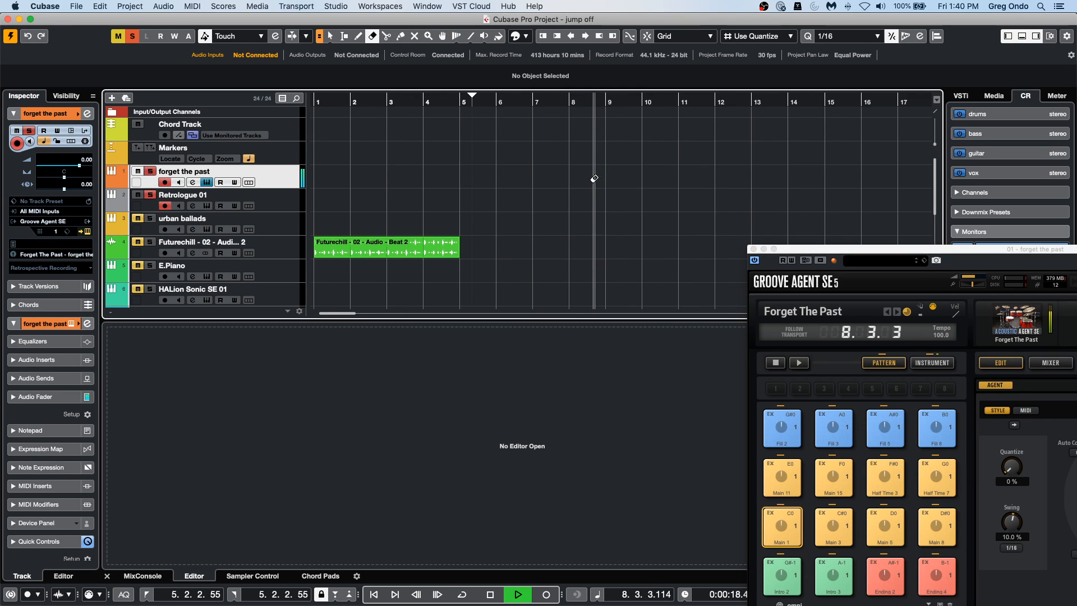
pyautogui.rightClick(594, 179)
pyautogui.click(571, 181)
pyautogui.click(571, 181)
pyautogui.press('super+d')
pyautogui.press('super+d')
pyautogui.press('super+d')
pyautogui.press('super+d')
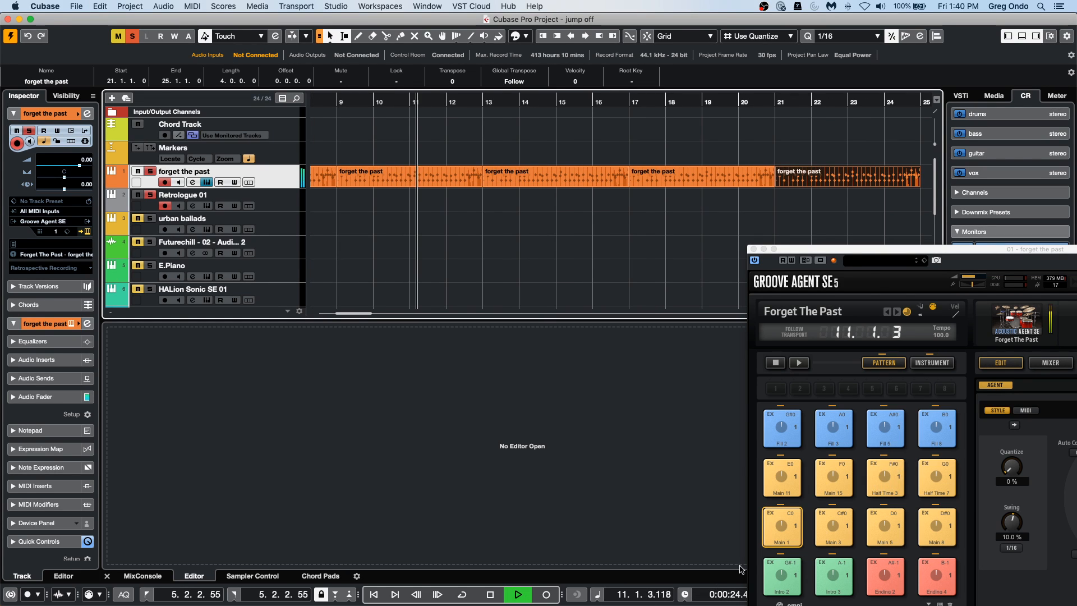
# Close the Groove Agent window and set the project tempo to 88 BPM during playback.
pyautogui.click(753, 249)
pyautogui.scroll(-8, 838, 597)
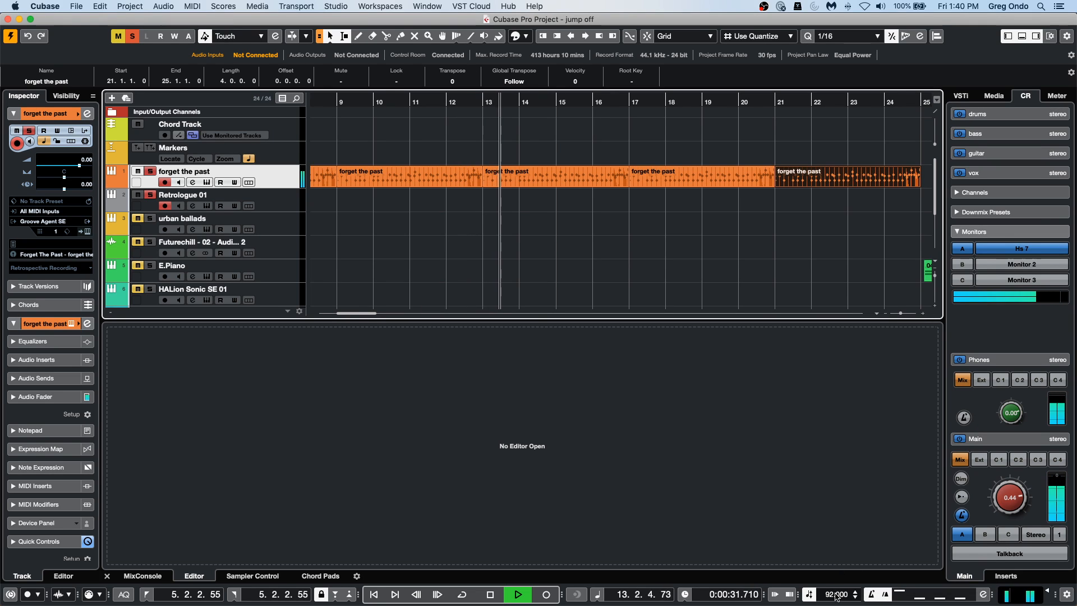
pyautogui.doubleClick(838, 595)
pyautogui.write('88')
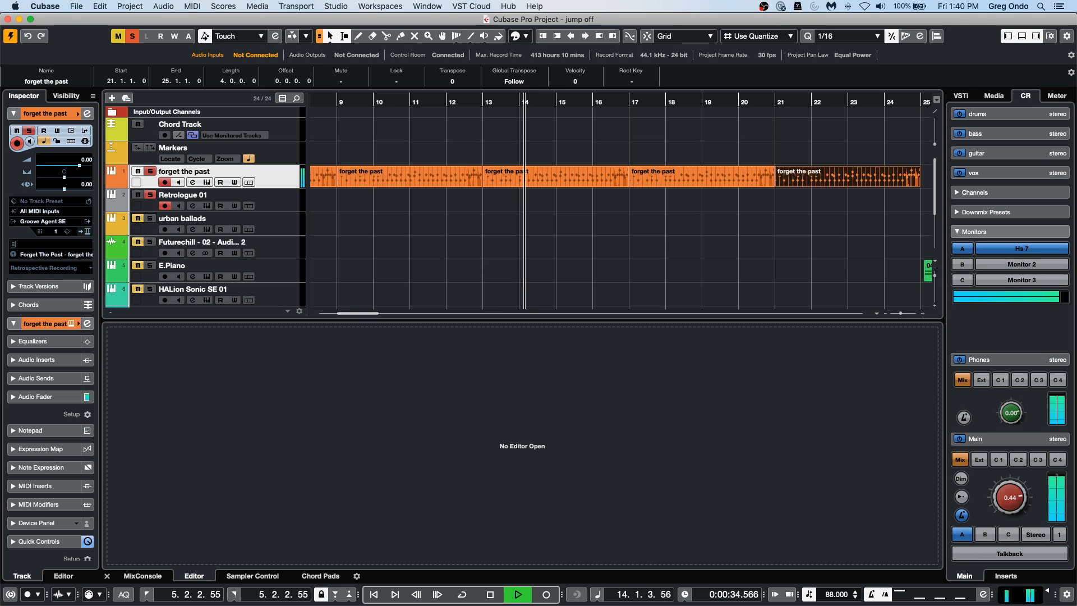
pyautogui.press('Return')
# Set the project tempo to 128 BPM during playback, then stop the transport.
pyautogui.doubleClick(837, 594)
pyautogui.write('128')
pyautogui.press('Return')
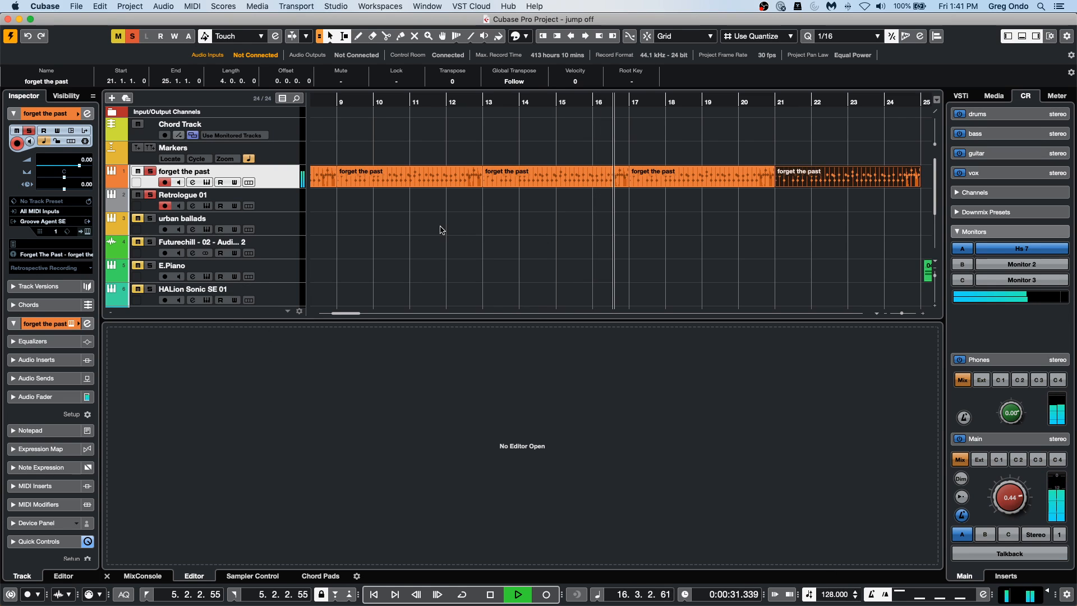
pyautogui.press('space')
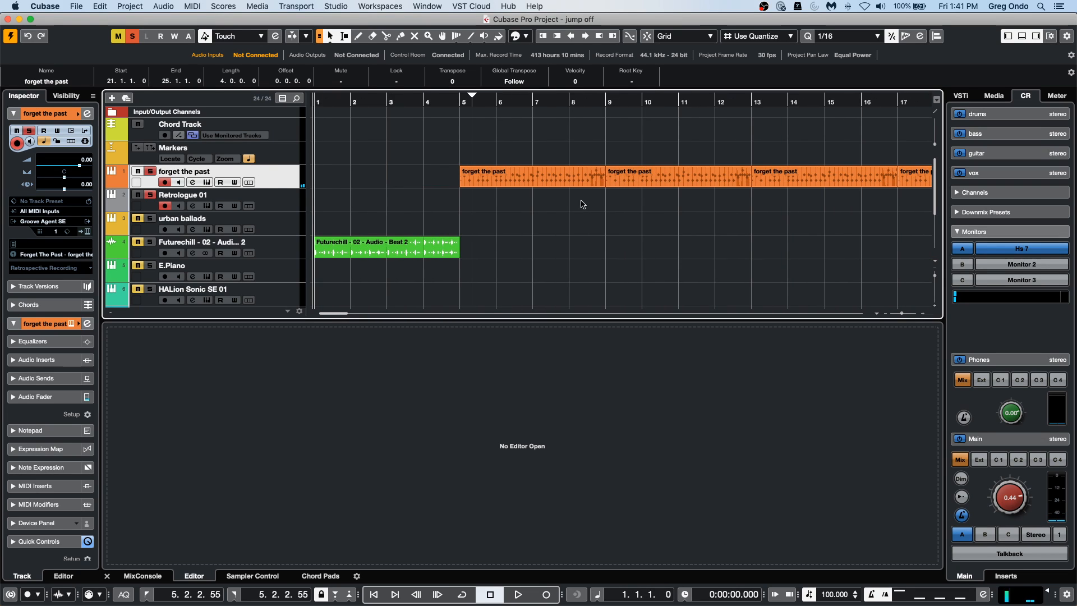
# Switch the forget the past track from musical to linear time base and start playback from bar 5.
pyautogui.click(540, 180)
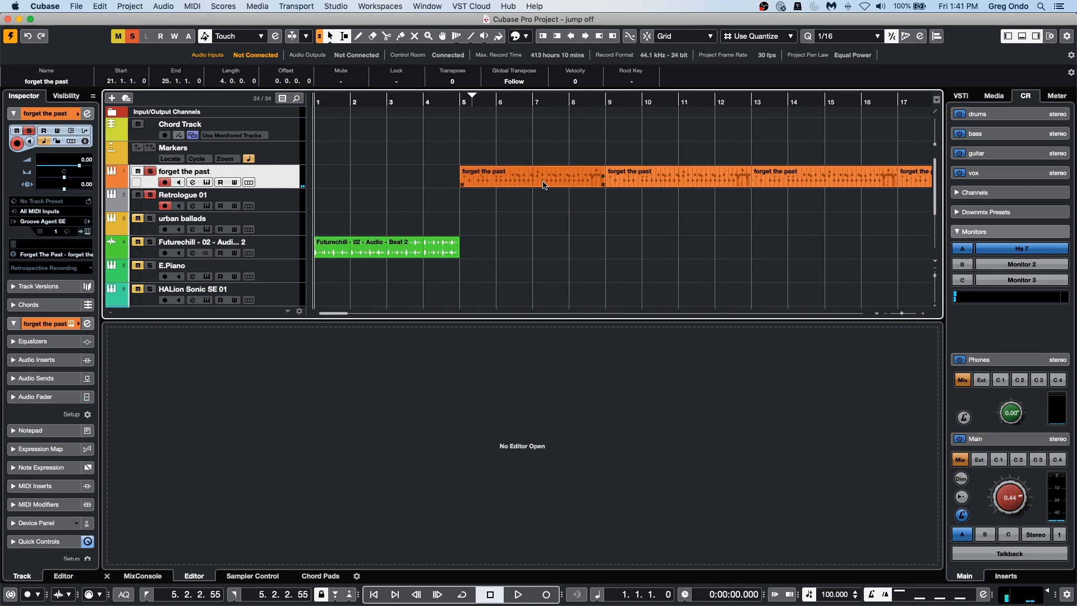
pyautogui.click(631, 237)
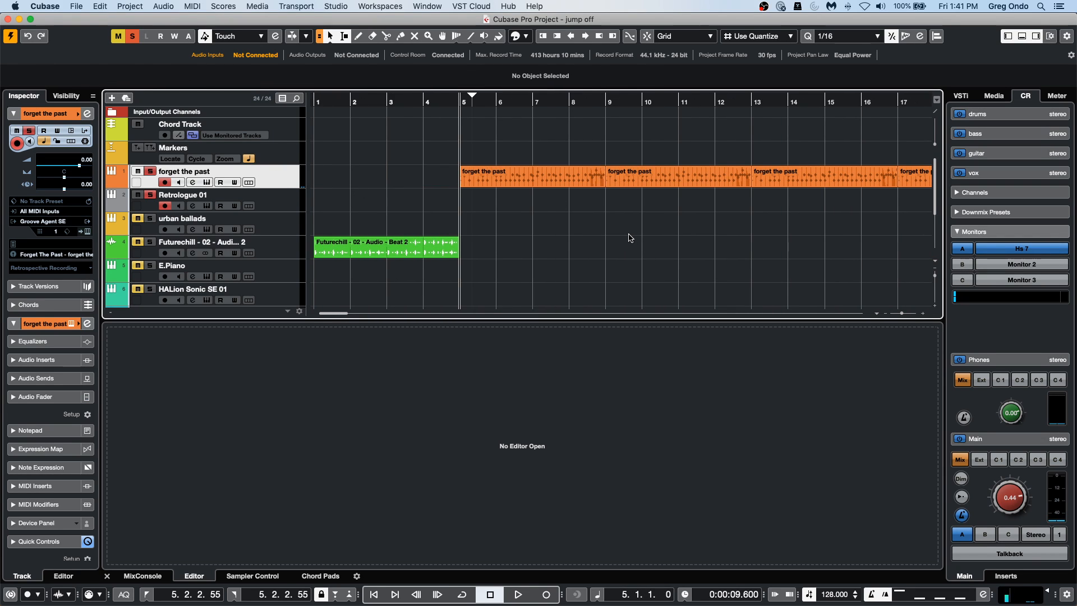
pyautogui.click(45, 142)
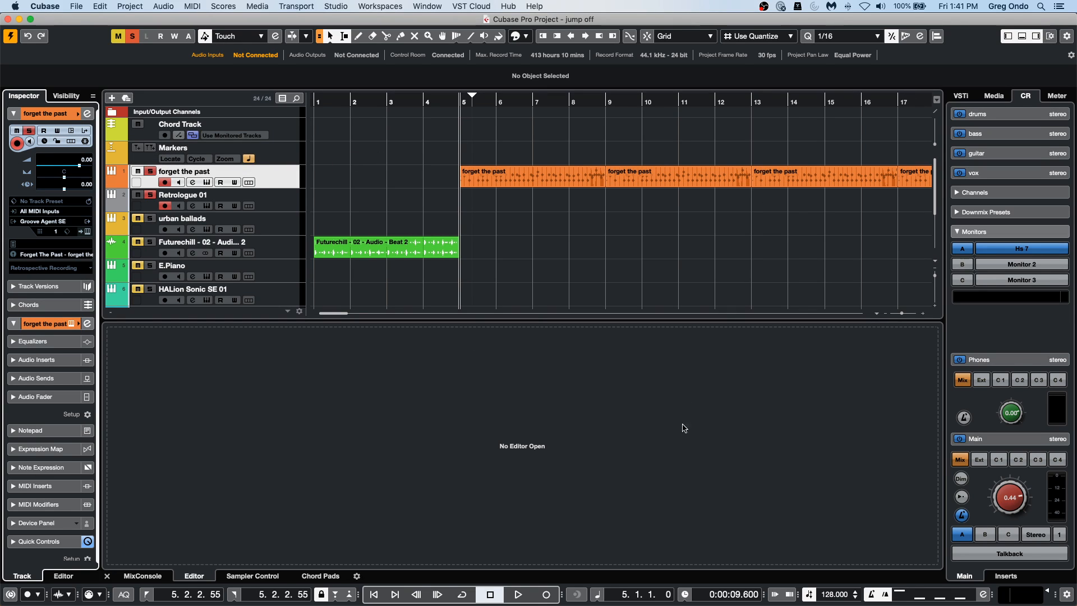
pyautogui.click(460, 107)
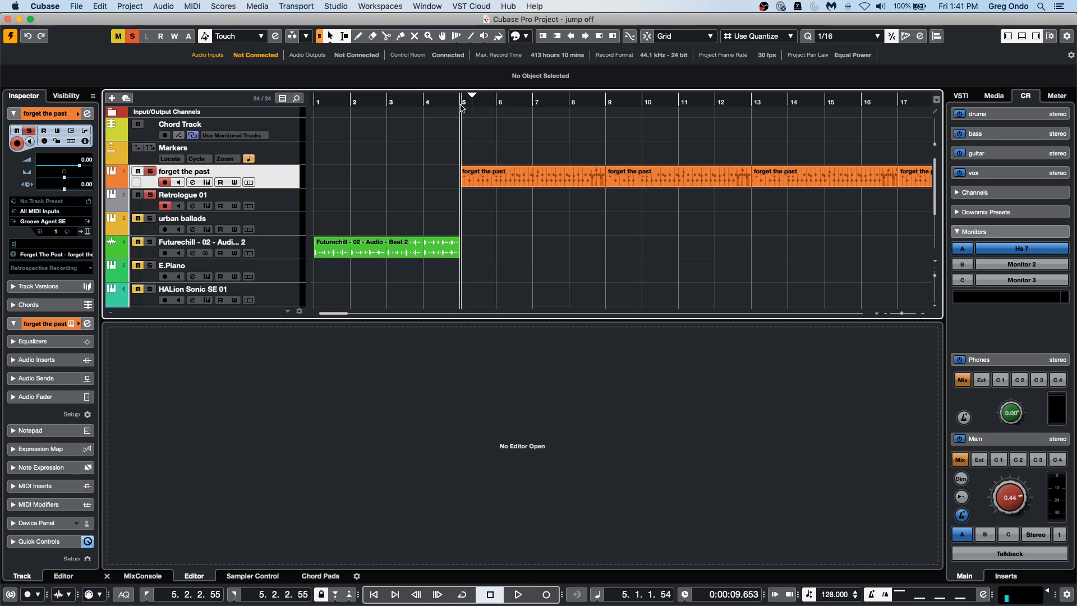
pyautogui.press('space')
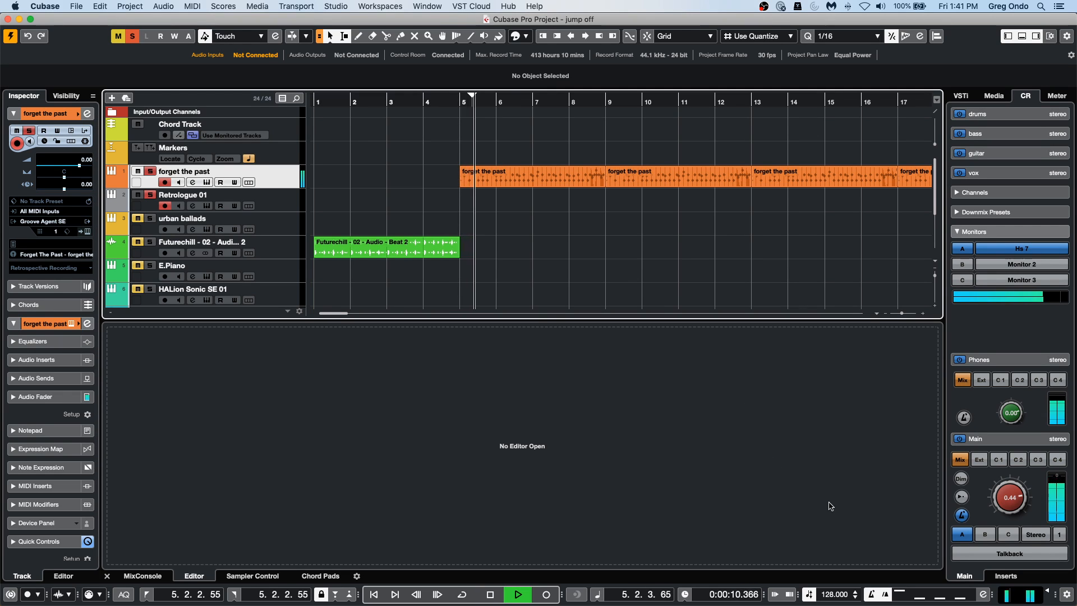
# Set the tempo to 100 BPM, stop playback, and toggle the track's time base to musical and back to linear.
pyautogui.doubleClick(833, 594)
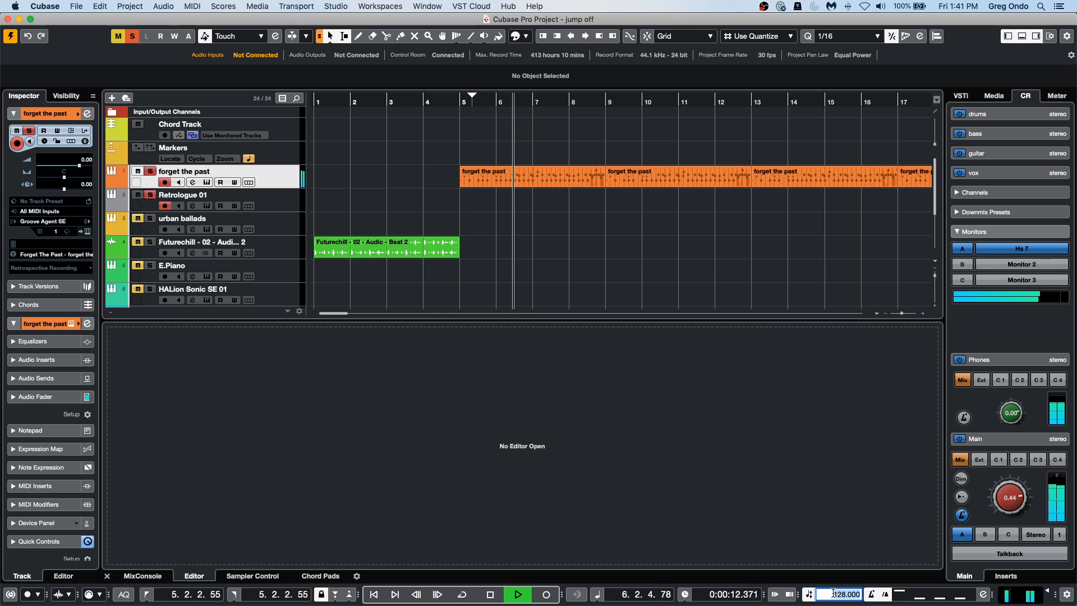
pyautogui.write('100')
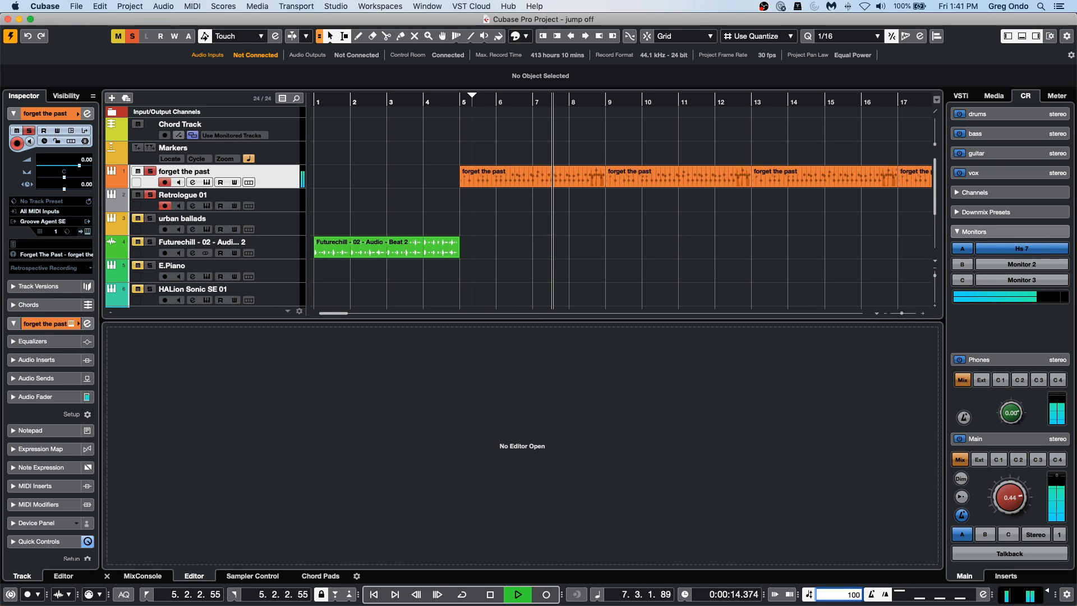
pyautogui.press('Return')
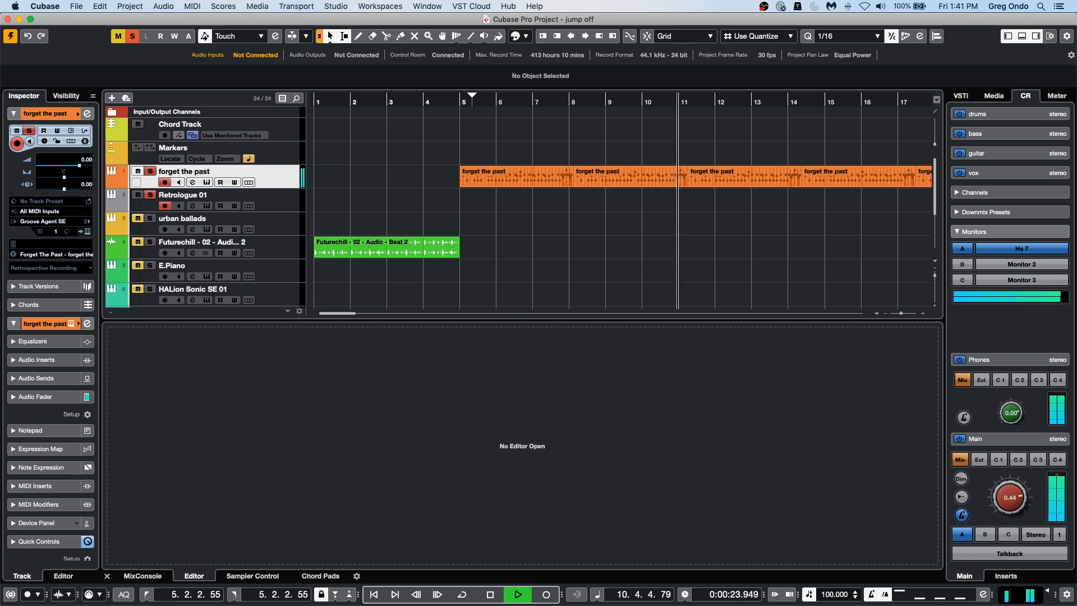
pyautogui.press('space')
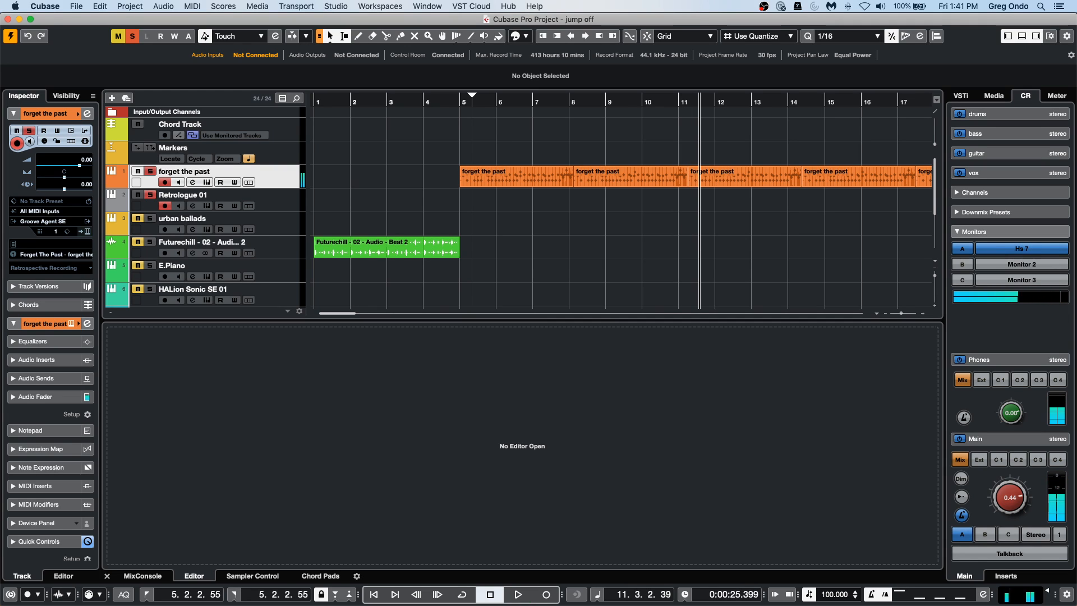
pyautogui.click(45, 141)
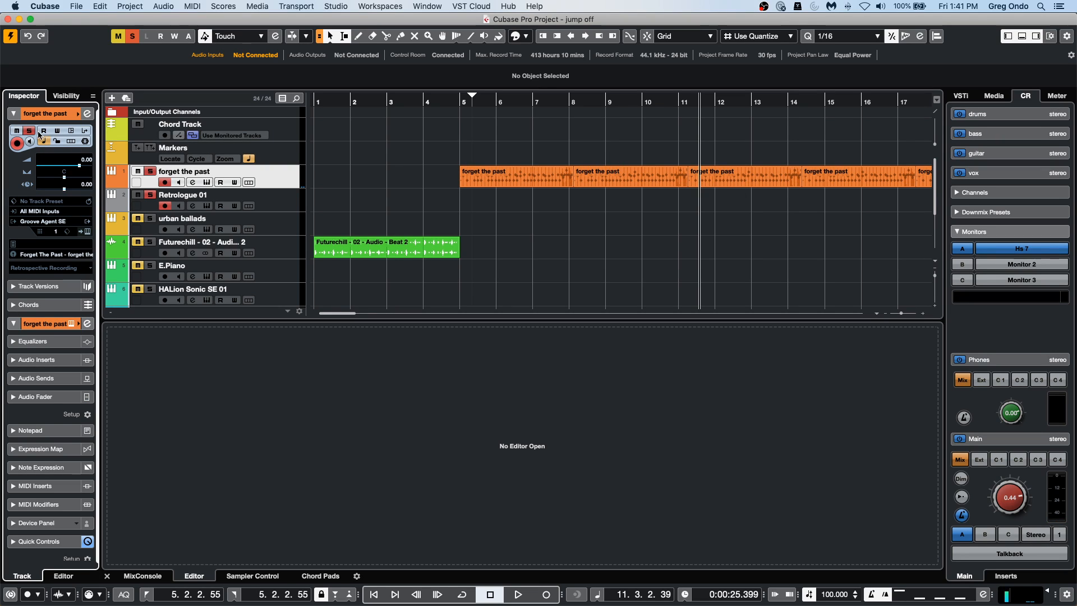
pyautogui.click(48, 144)
# View the Key Commands dialog with its transport commands and macros, then close it.
pyautogui.click(57, 8)
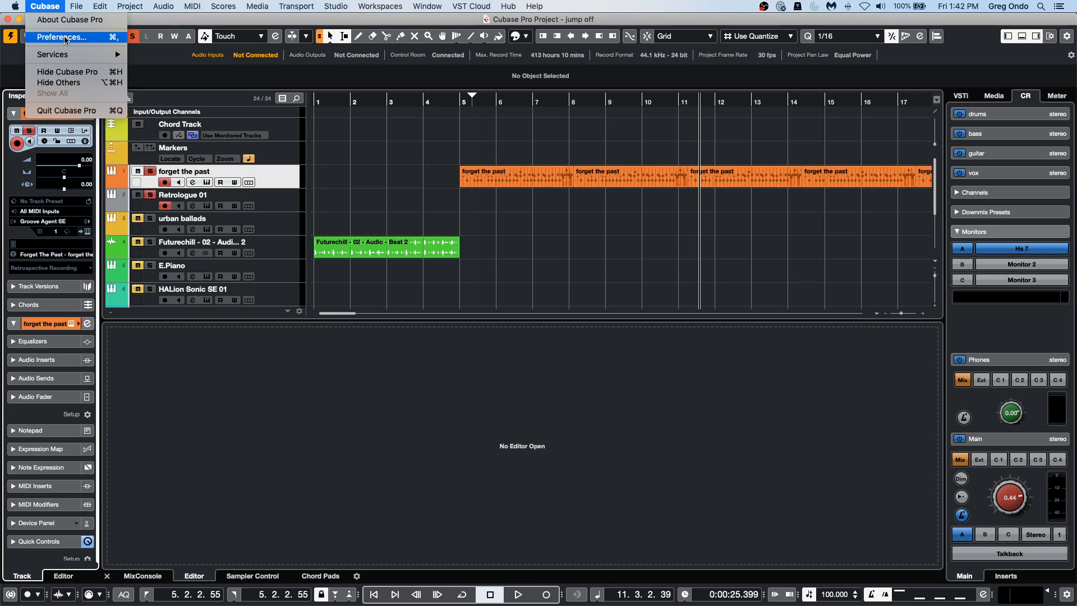
pyautogui.moveTo(100, 6)
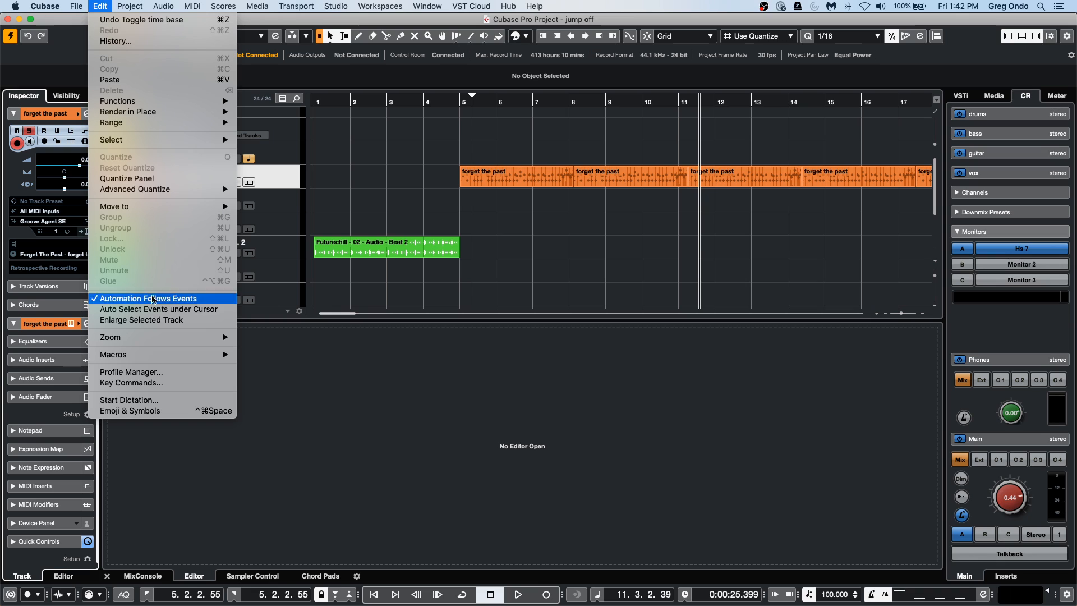
pyautogui.click(156, 382)
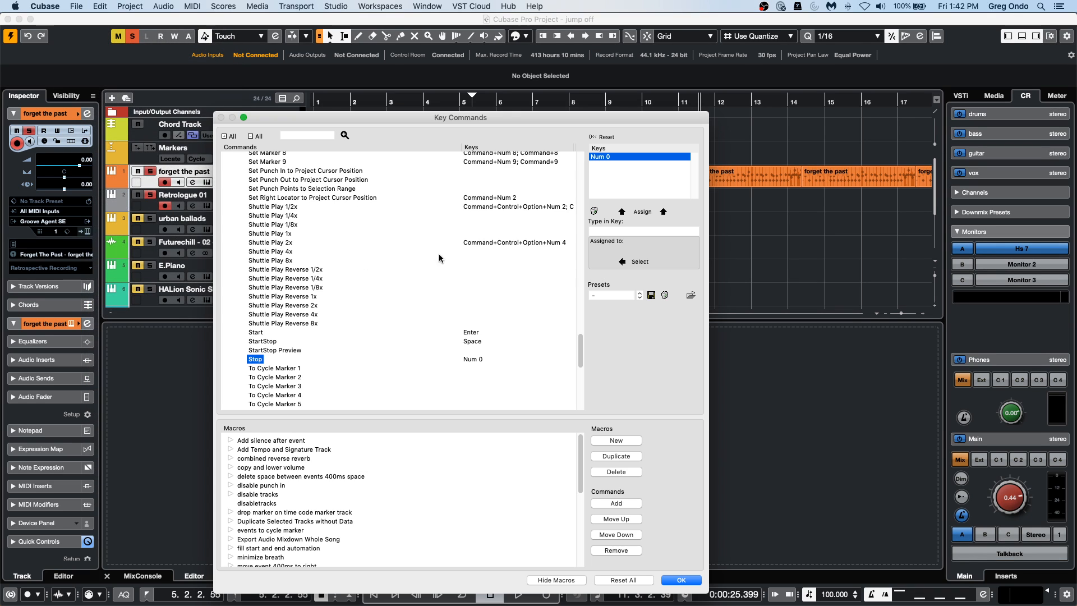
pyautogui.click(680, 579)
# Open the Tool Modifiers preferences and view the Drag & Drop, Glue, Time Warp, Range and Erase Tool modifier assignments.
pyautogui.click(53, 6)
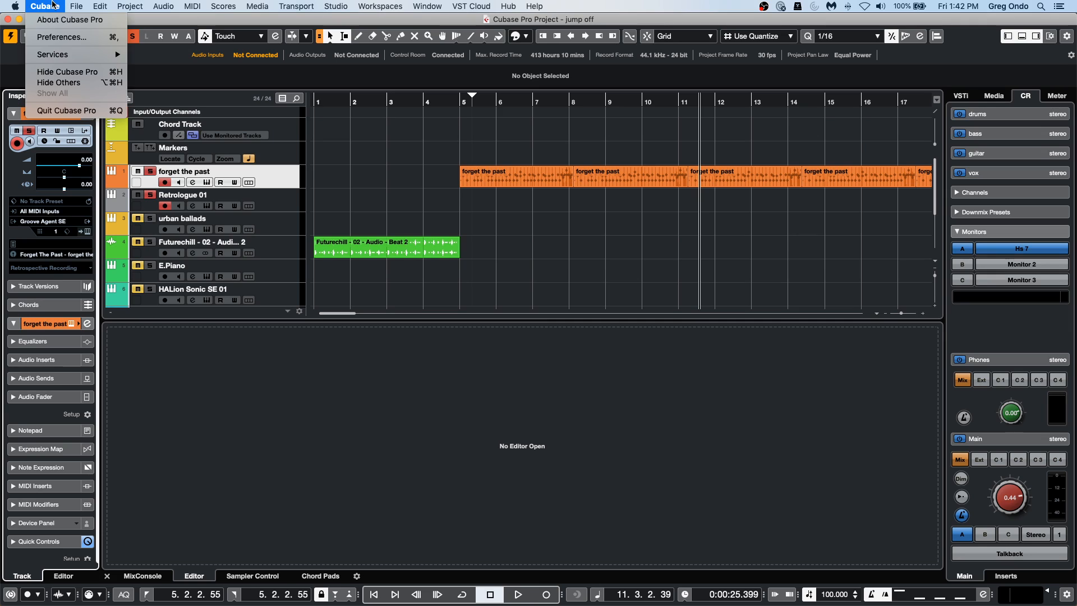
pyautogui.click(54, 38)
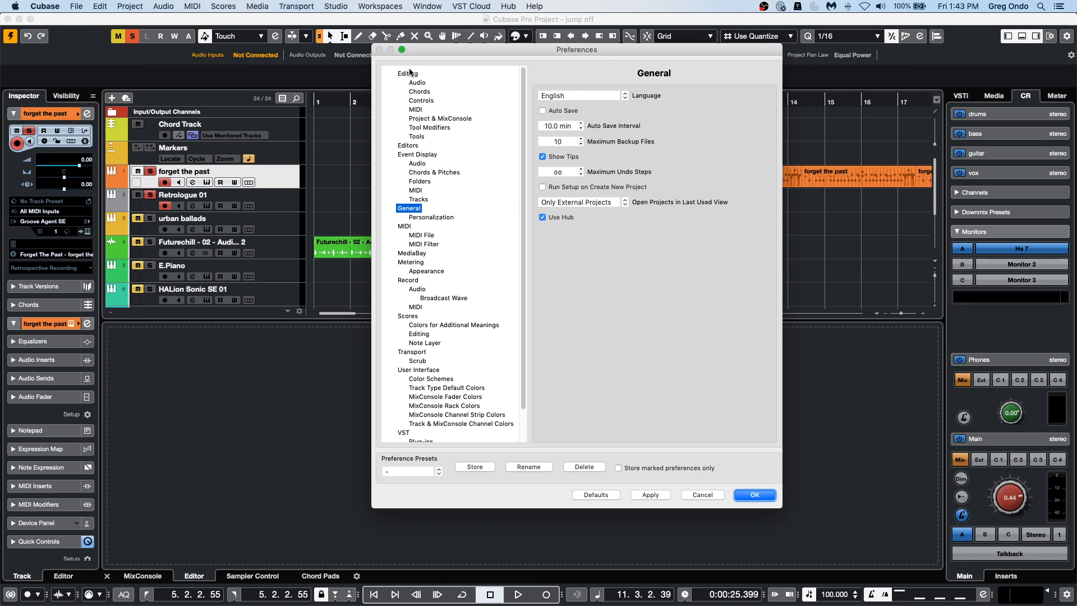
pyautogui.click(430, 130)
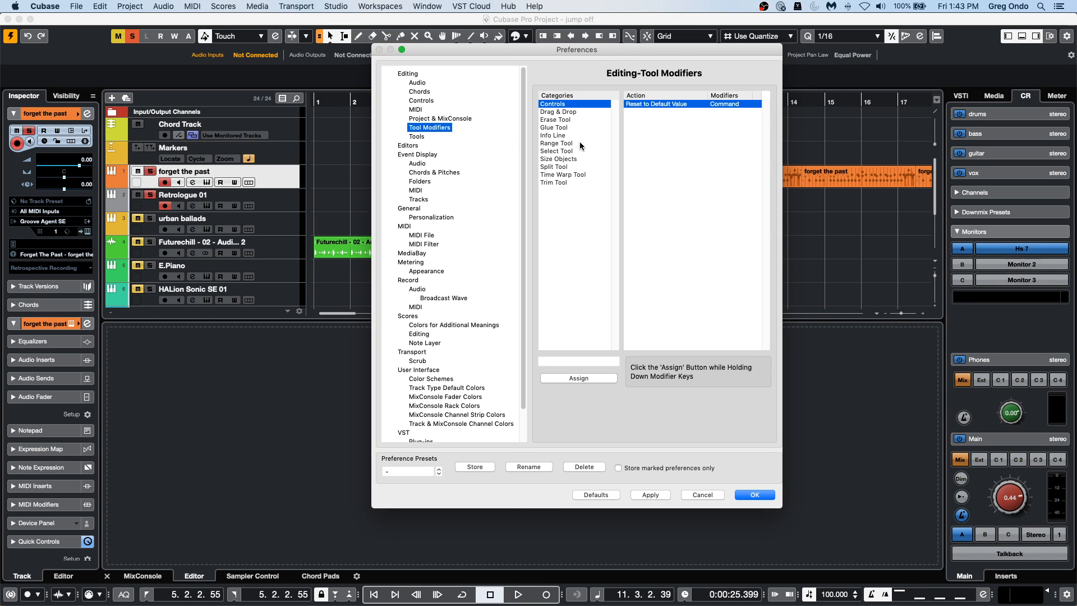
pyautogui.click(585, 112)
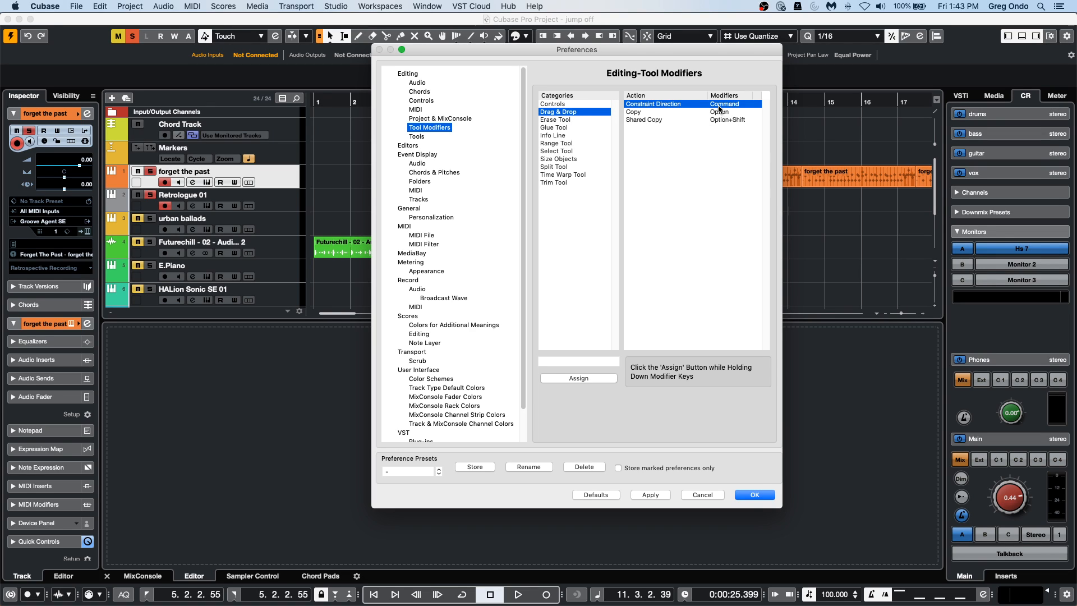
pyautogui.click(739, 112)
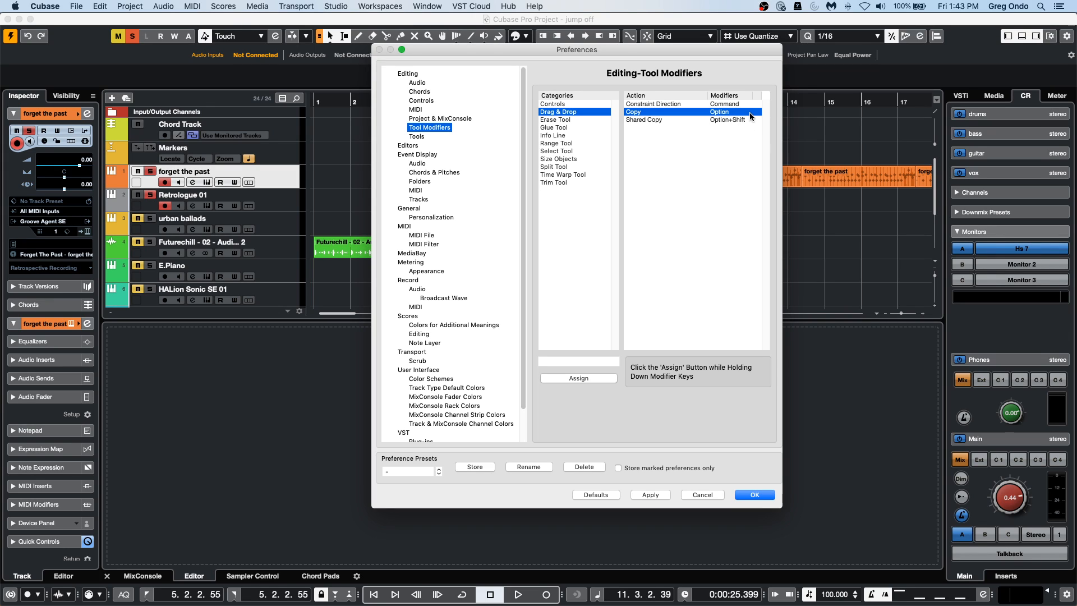
pyautogui.click(570, 127)
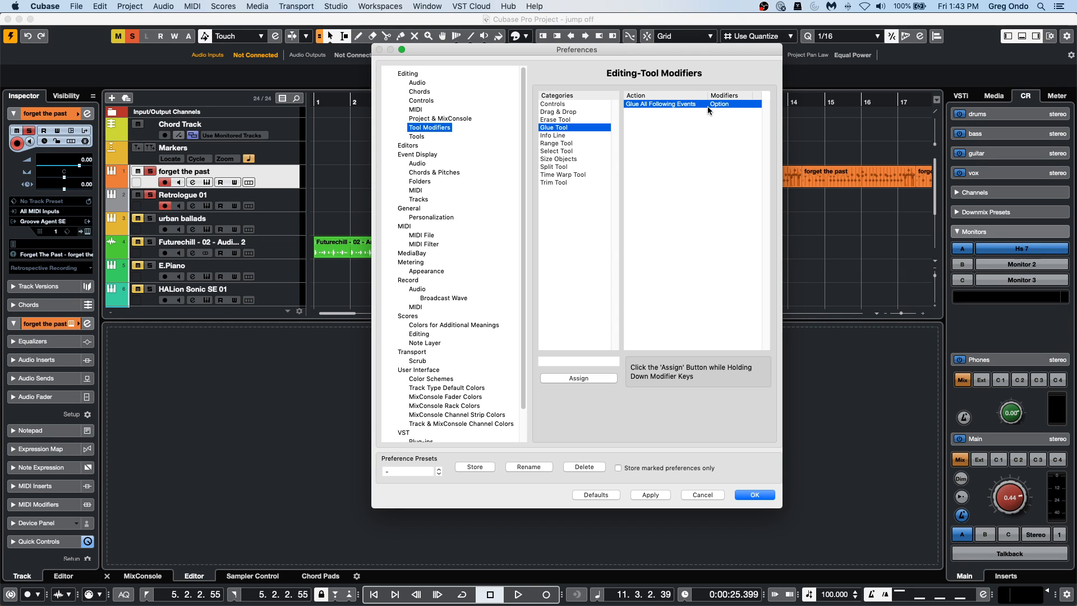
pyautogui.click(571, 174)
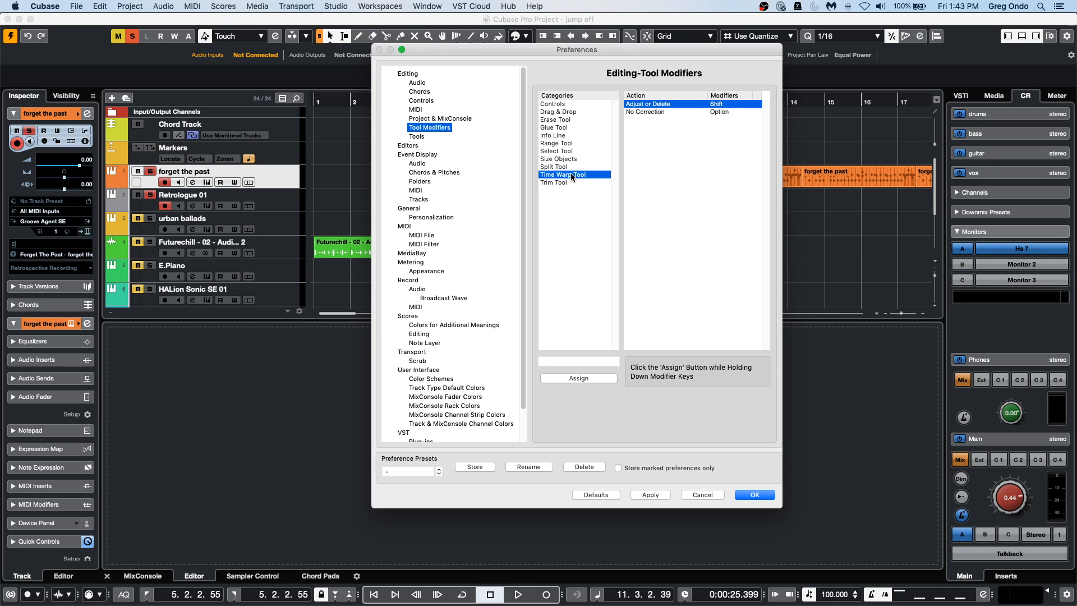
pyautogui.click(561, 143)
pyautogui.click(563, 120)
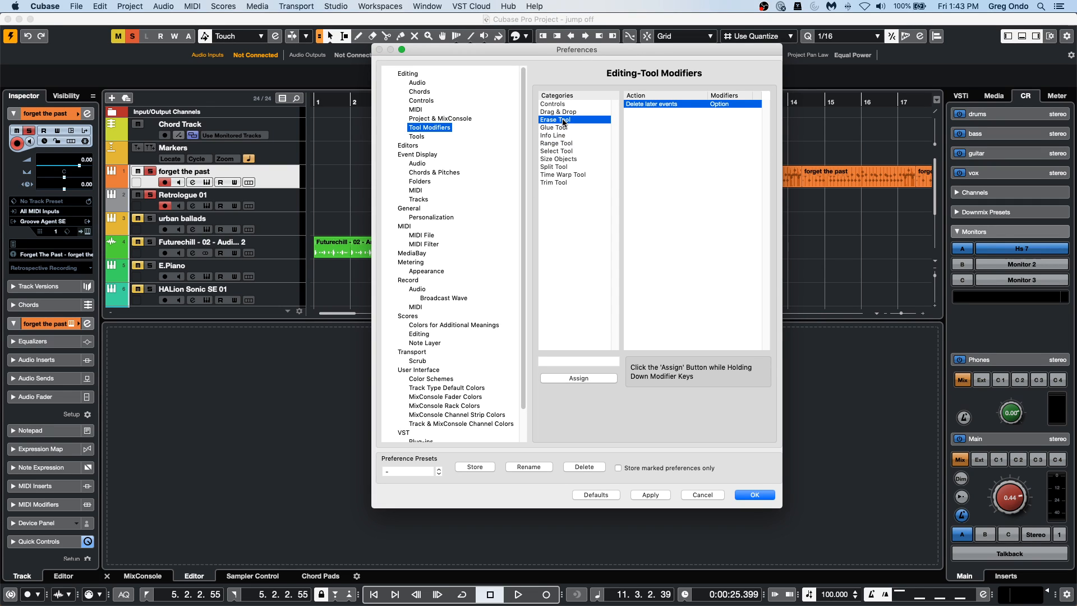
# Try to assign Option as the modifier for Reset to Default Value in the Controls category.
pyautogui.click(569, 104)
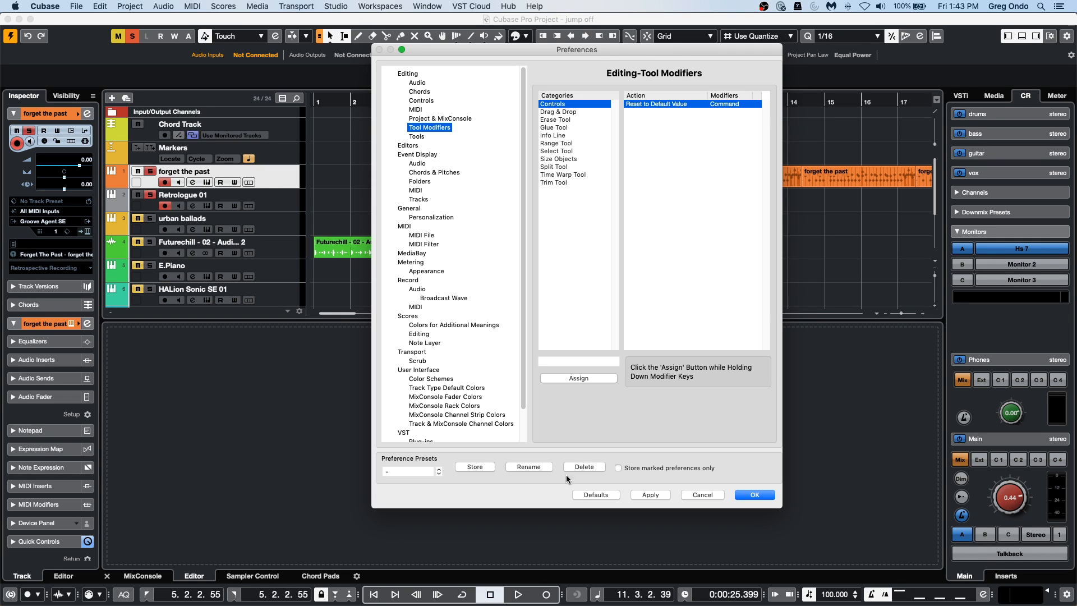
pyautogui.press('alt')
pyautogui.keyDown('alt'); pyautogui.click(598, 379); pyautogui.keyUp('alt')
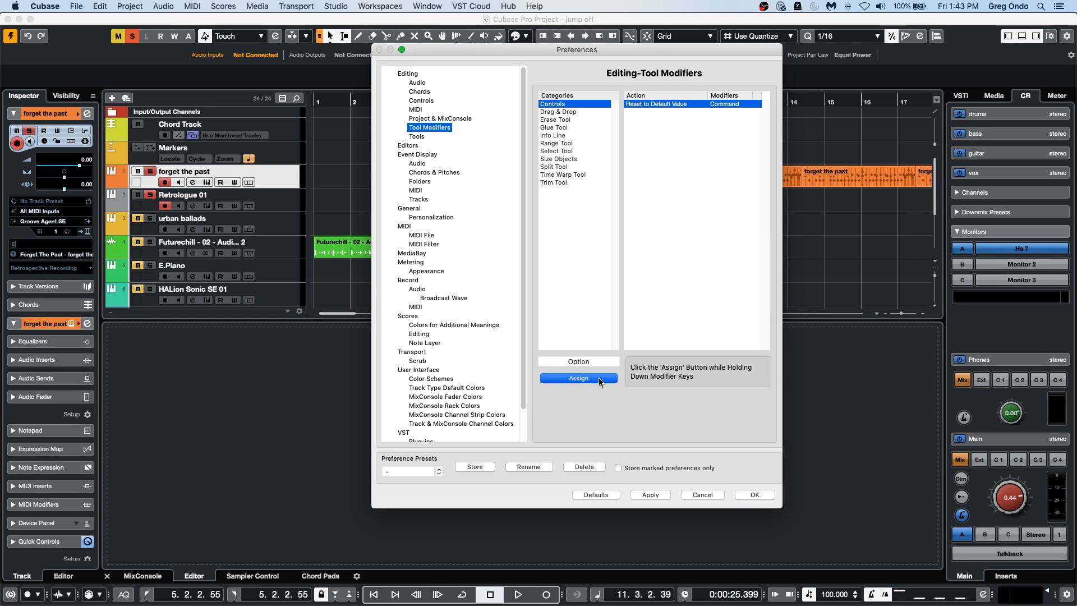
pyautogui.keyDown('super'); pyautogui.click(603, 379); pyautogui.keyUp('super')
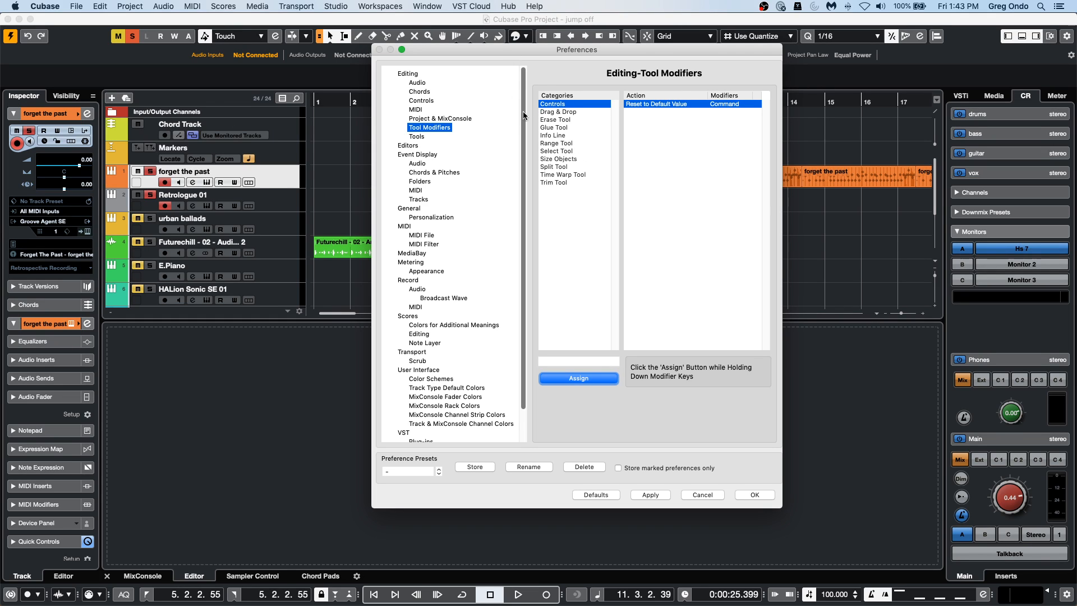
# View the modifiers of the Erase, Select and Glue Tool categories, return to Controls, and close the Preferences.
pyautogui.click(555, 120)
pyautogui.click(555, 151)
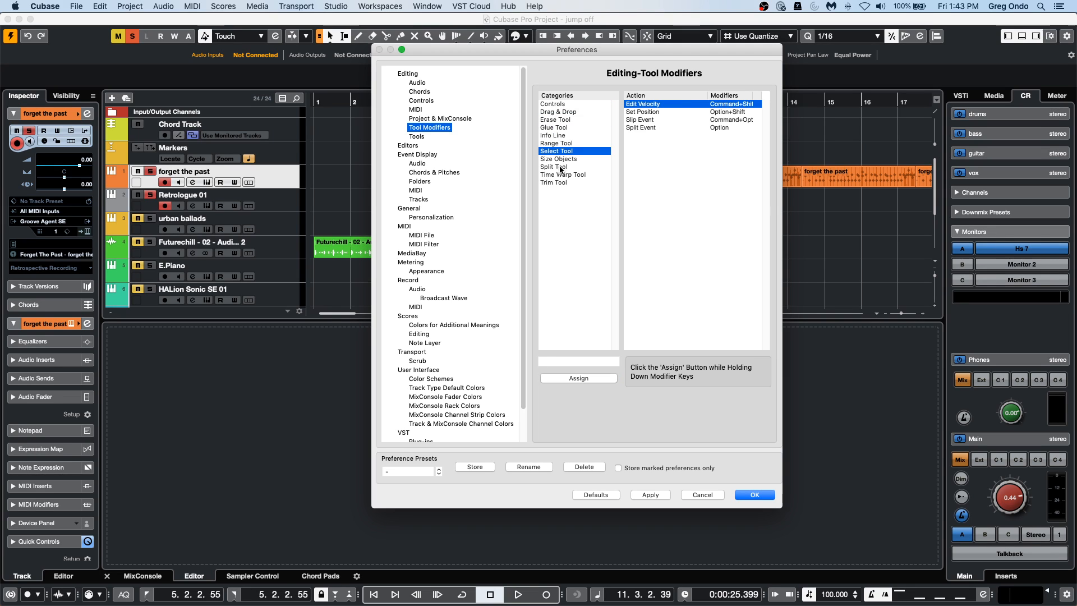
pyautogui.click(72, 6)
pyautogui.moveTo(44, 8)
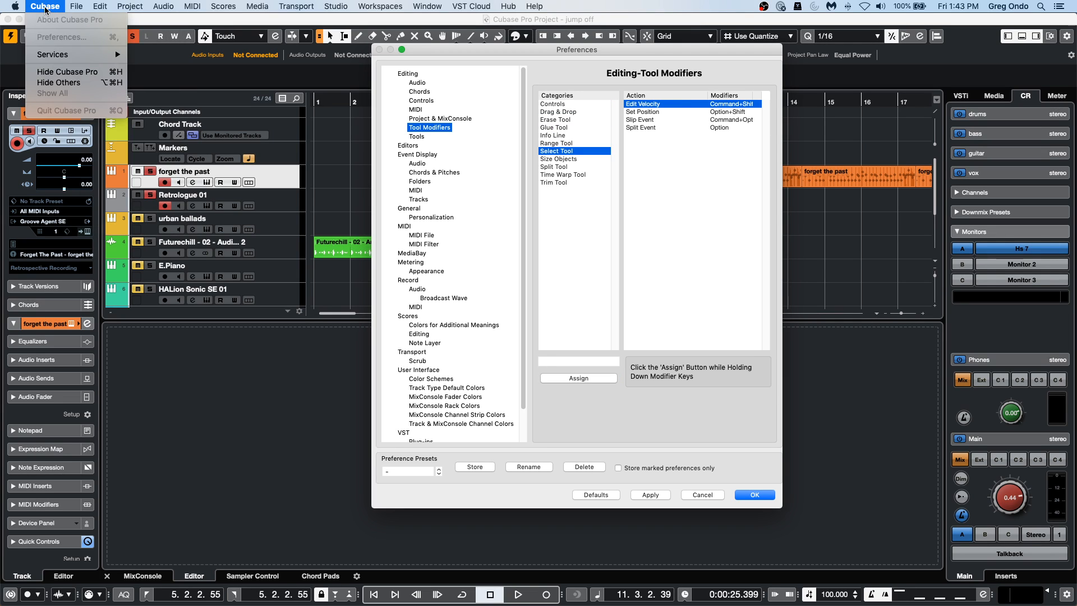
pyautogui.click(364, 101)
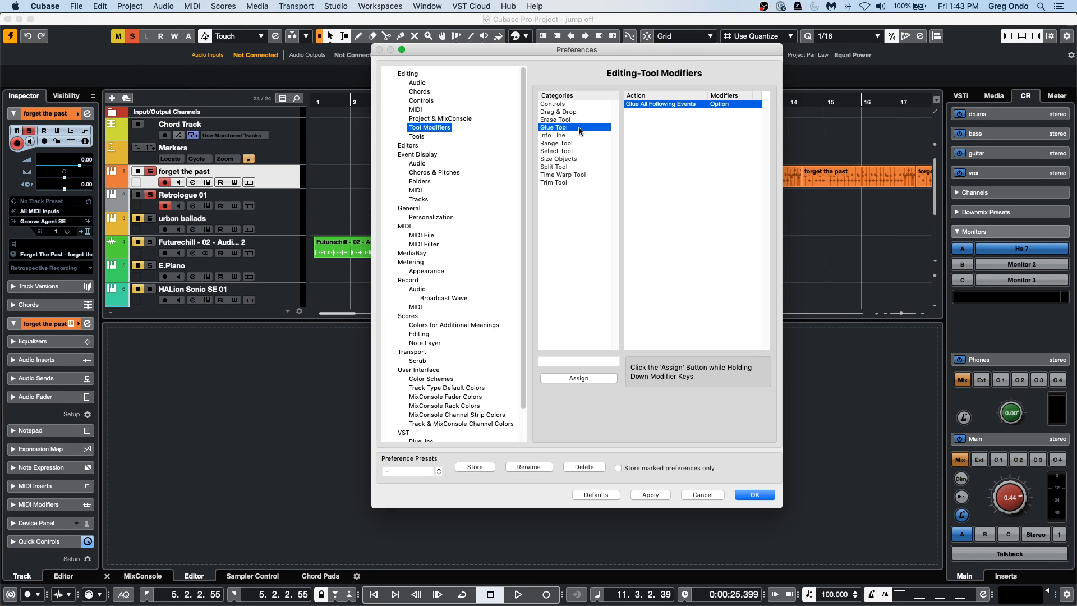
pyautogui.click(566, 105)
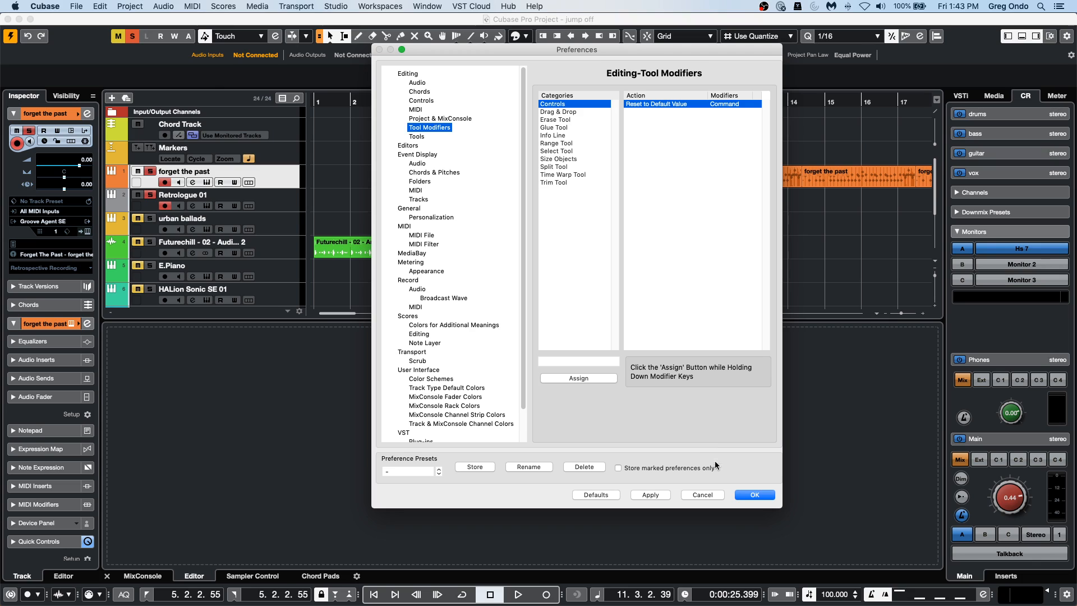
pyautogui.click(759, 495)
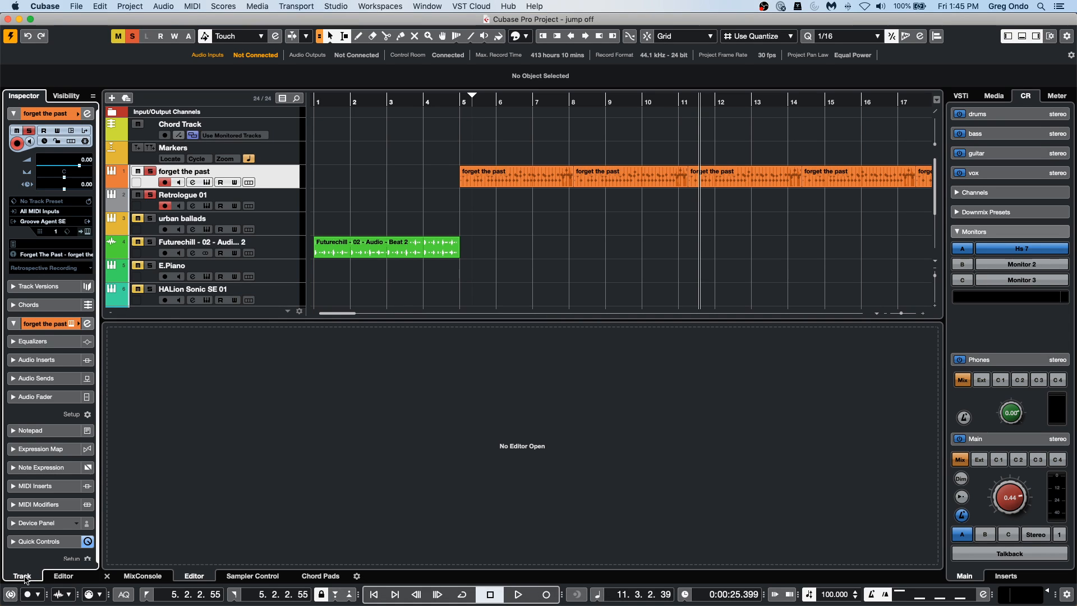
# View the VST Audio System settings with the ASIO driver in Studio Setup, then close the dialog.
pyautogui.moveTo(9, 603)
pyautogui.click(337, 7)
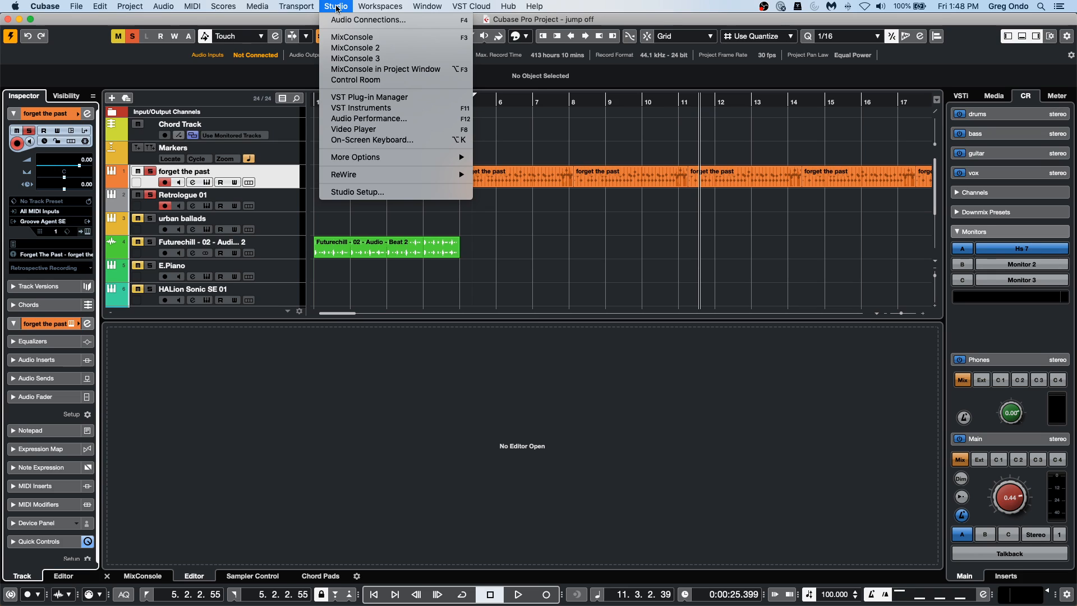
pyautogui.click(357, 192)
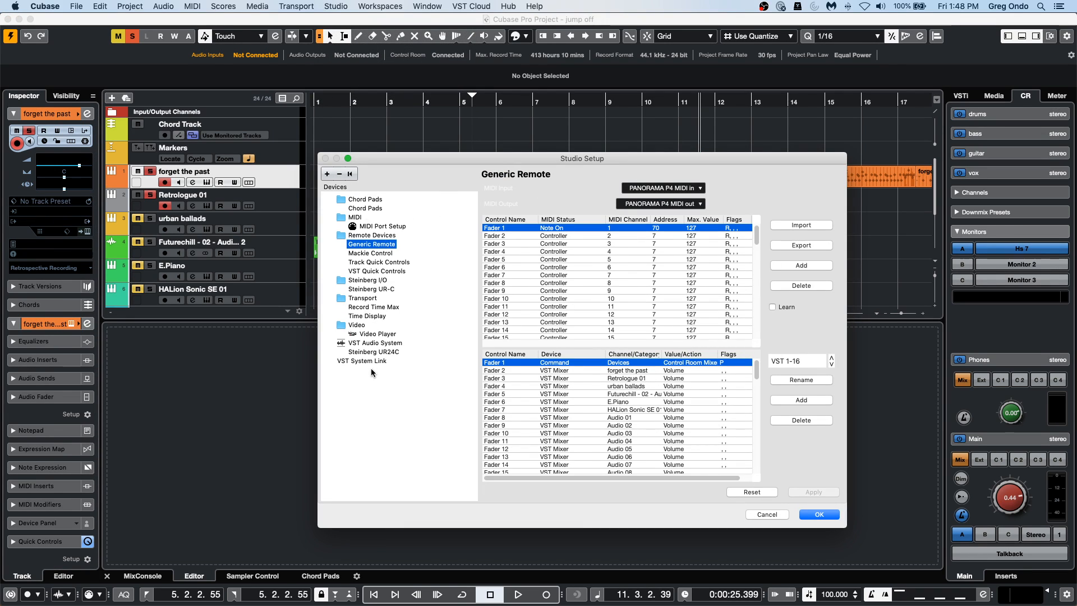
pyautogui.click(374, 343)
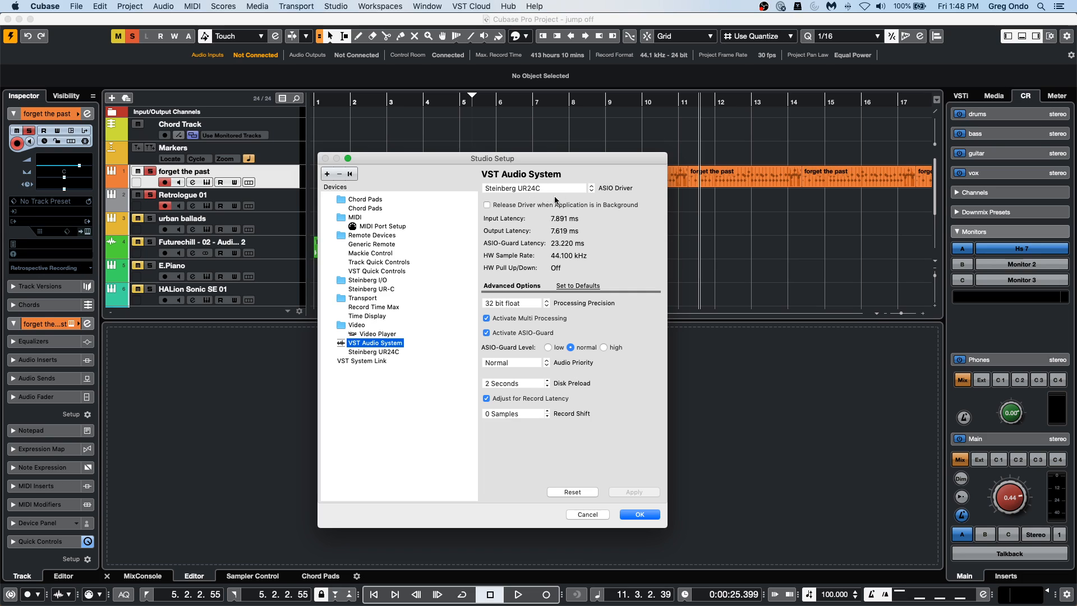
pyautogui.click(651, 515)
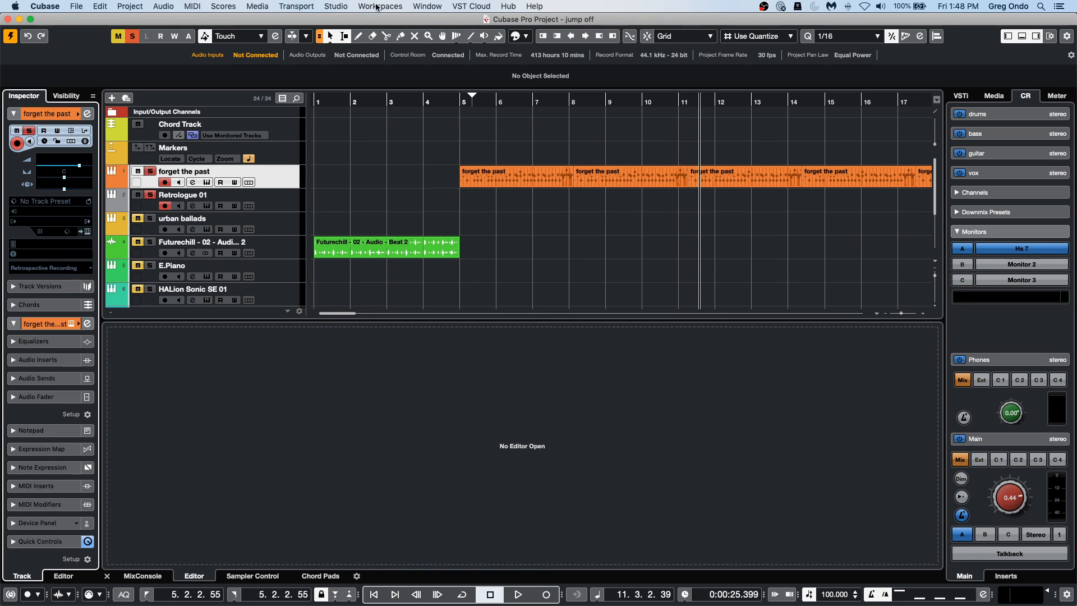
# Open the output buses in Audio Connections and view the audio devices available for the Stereo bus without changing it.
pyautogui.click(331, 7)
pyautogui.moveTo(375, 6)
pyautogui.moveTo(337, 6)
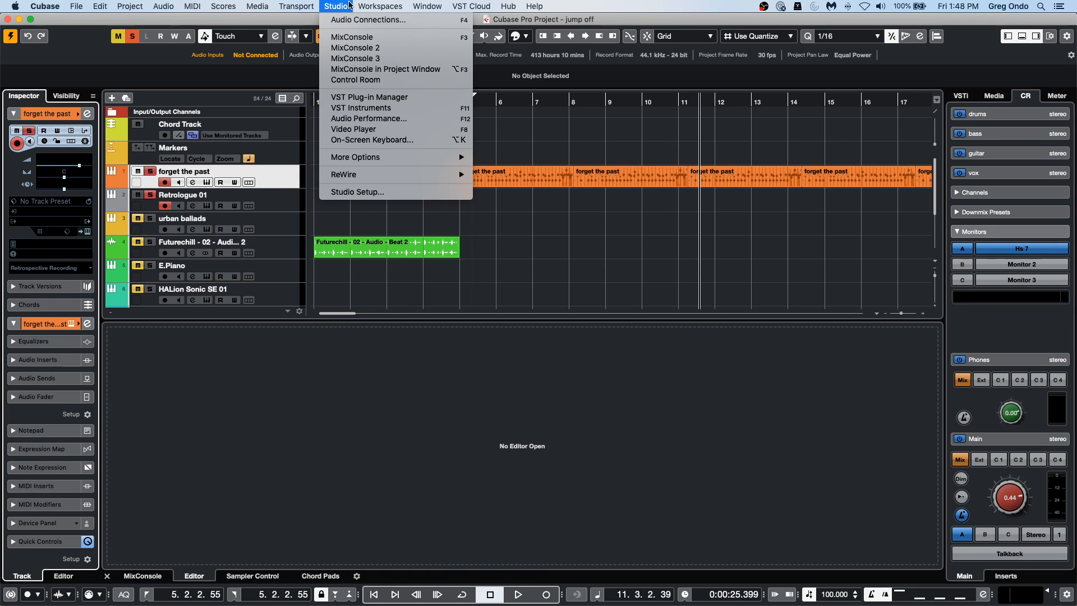
pyautogui.click(360, 21)
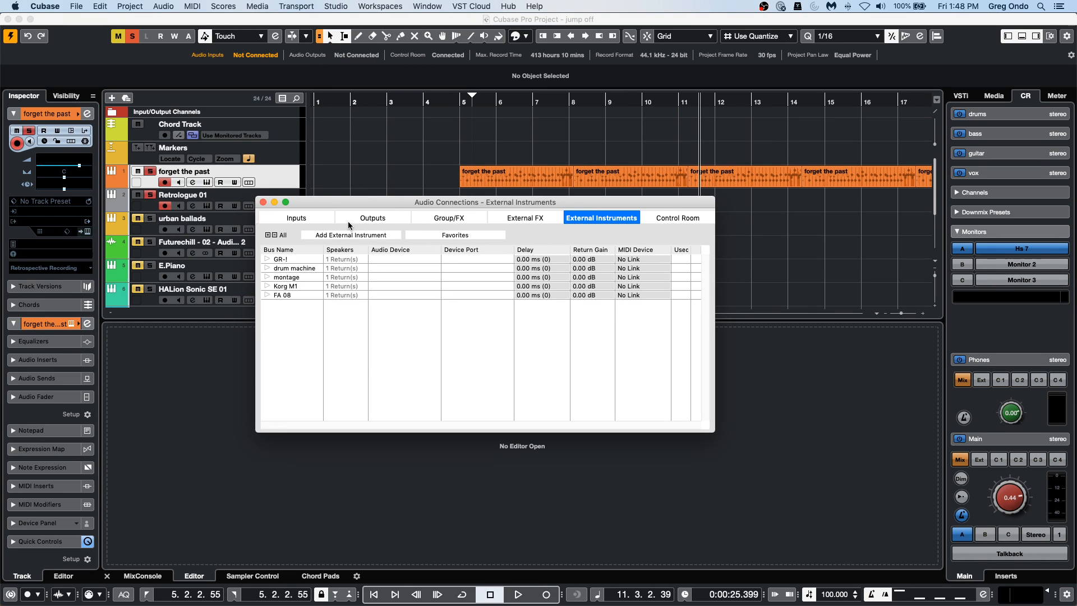
pyautogui.click(370, 219)
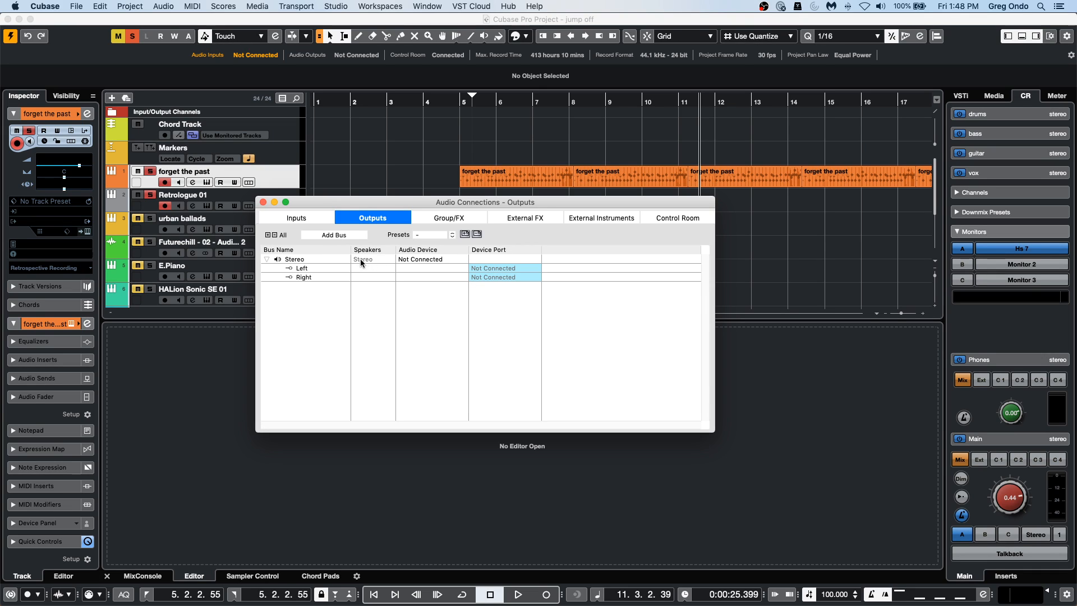
pyautogui.click(442, 263)
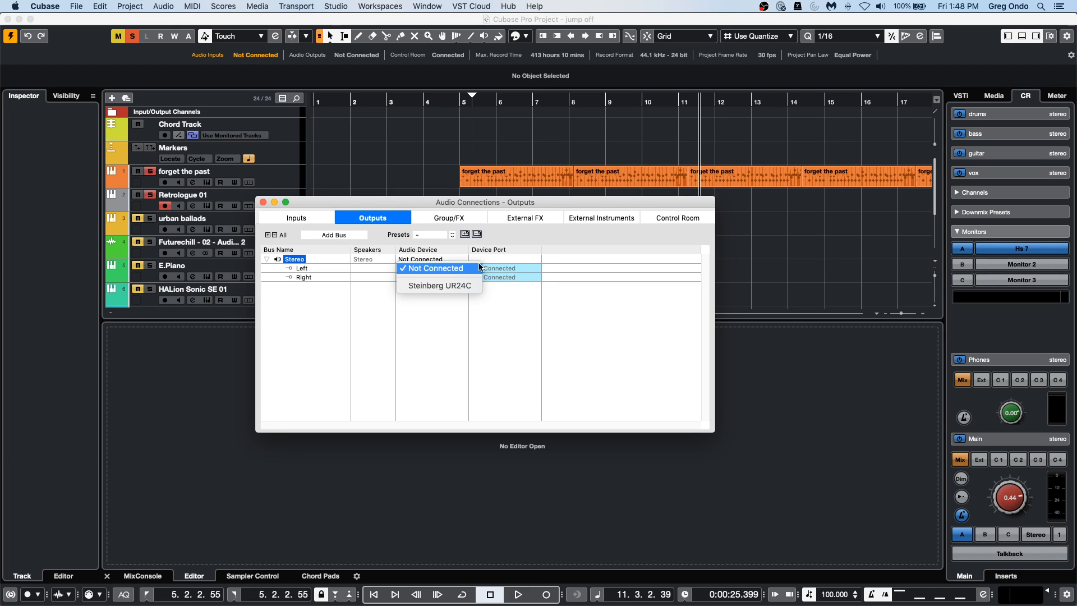
pyautogui.click(508, 317)
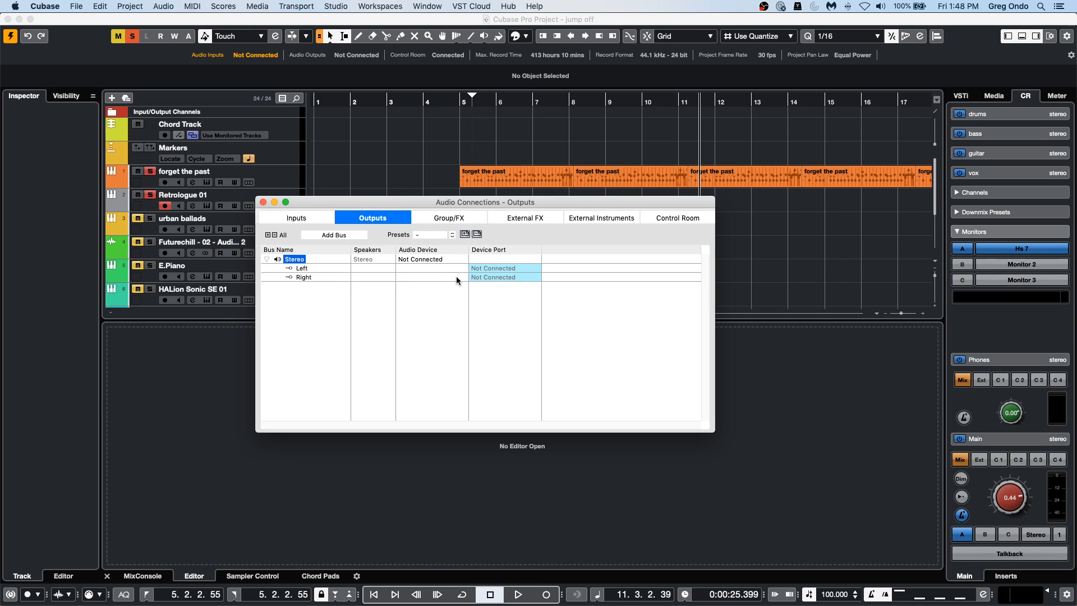
# View the monitor and phones routing in the Control Room connections and compare it with the Stereo output bus.
pyautogui.click(680, 218)
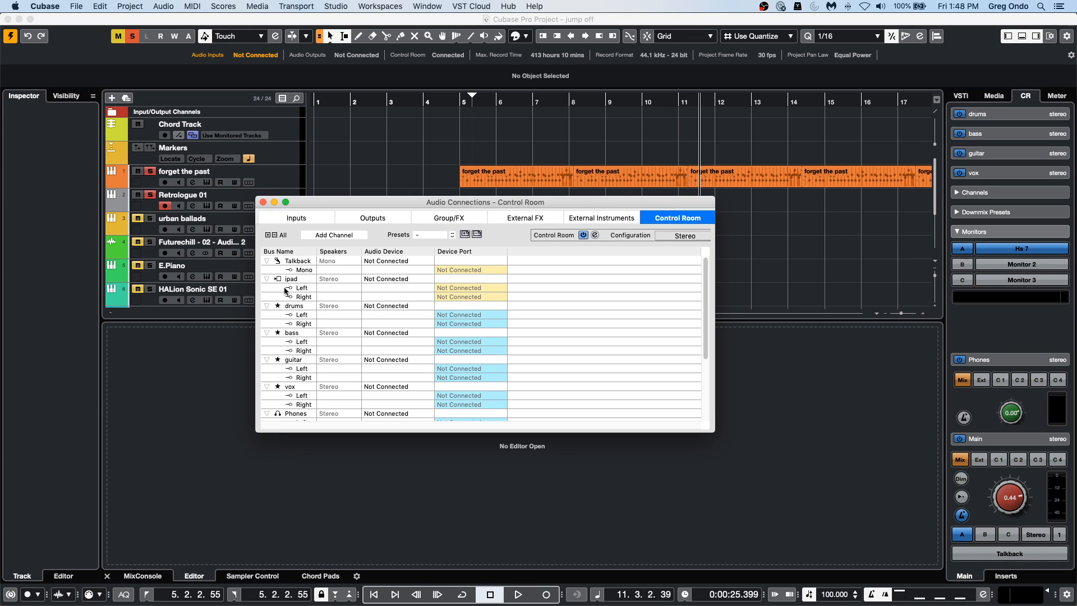
pyautogui.scroll(-5, 446, 342)
pyautogui.rightClick(448, 338)
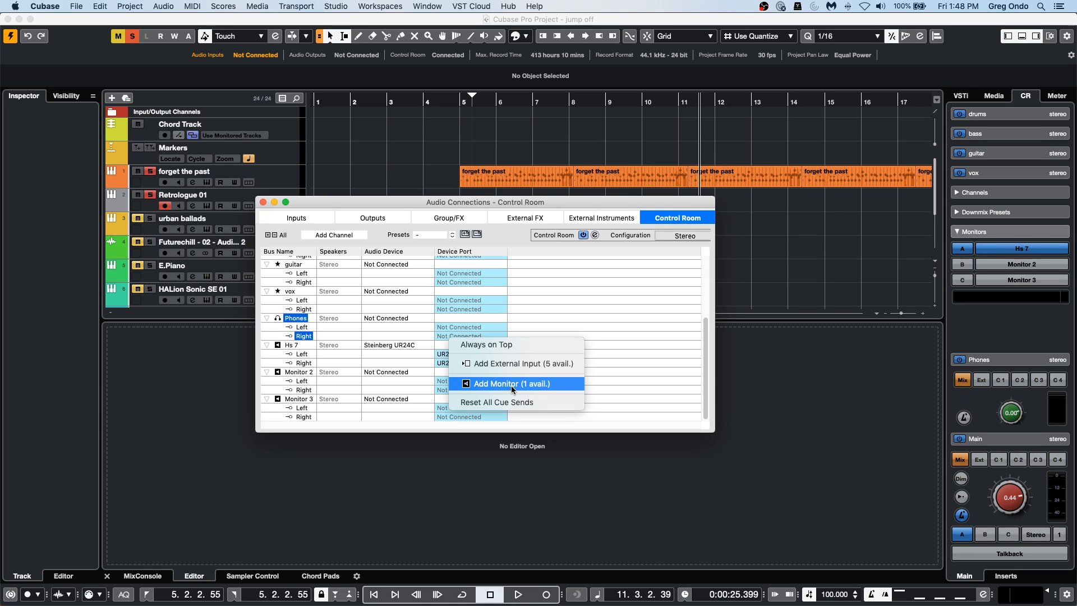
pyautogui.click(317, 352)
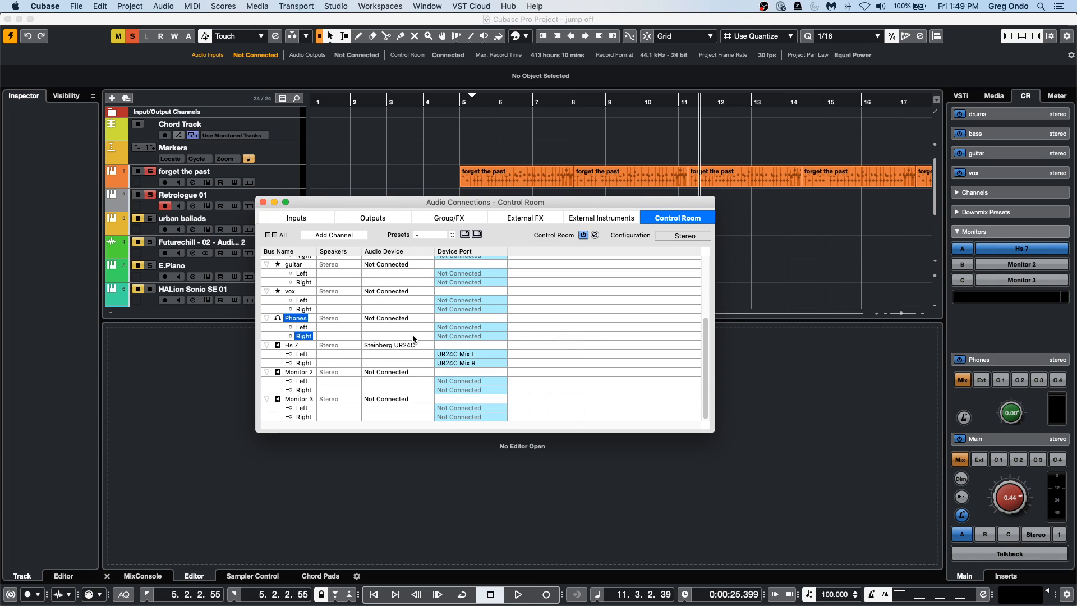
pyautogui.click(374, 218)
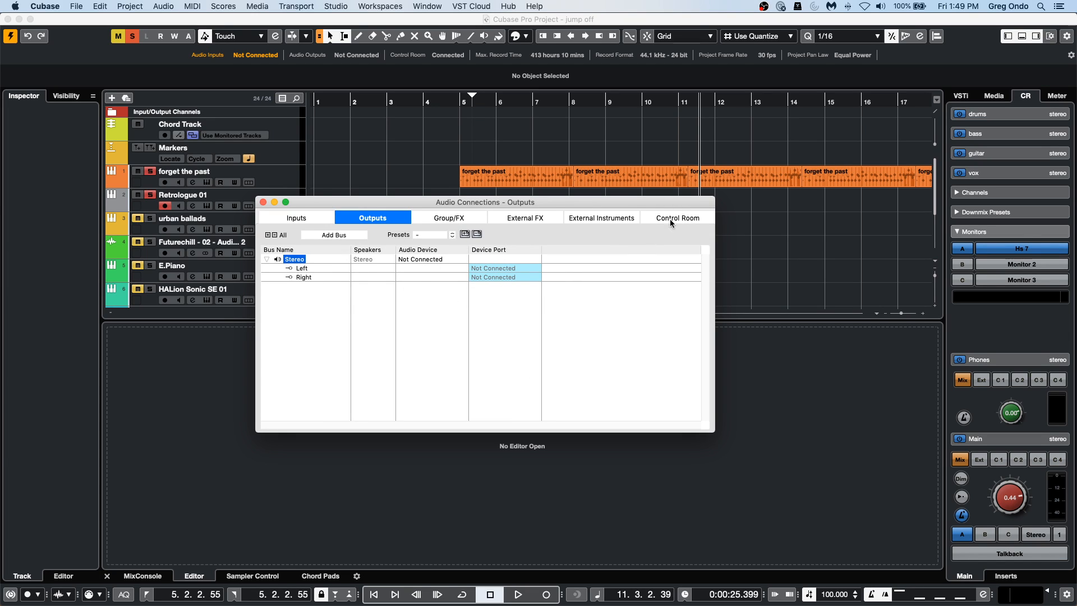
pyautogui.click(698, 218)
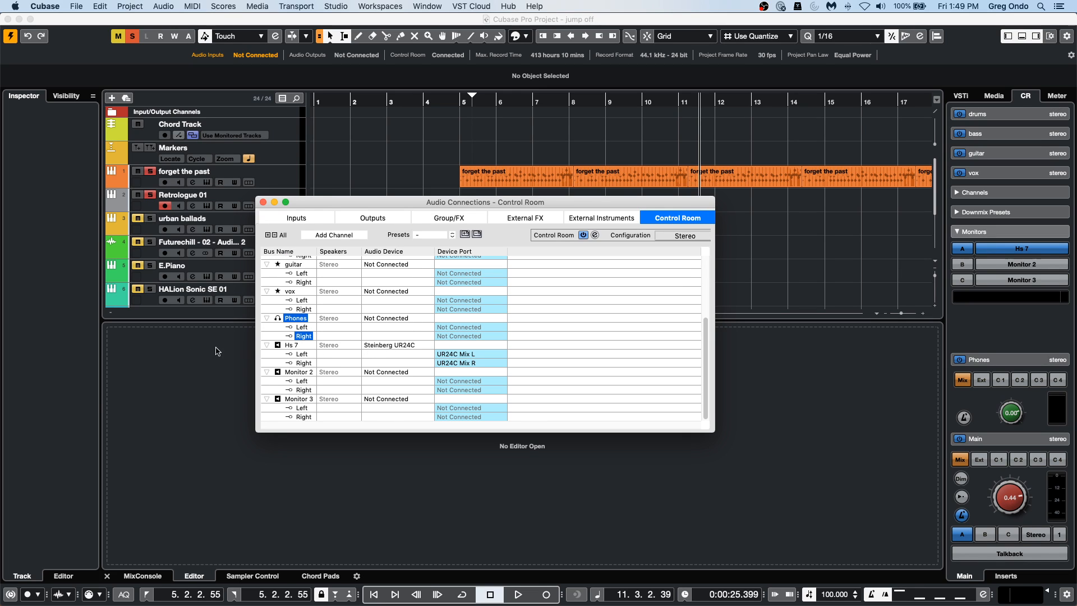
# Check the Hs 7 monitor's audio device, keep UR24C Mix L as its left port, and close Audio Connections.
pyautogui.click(375, 346)
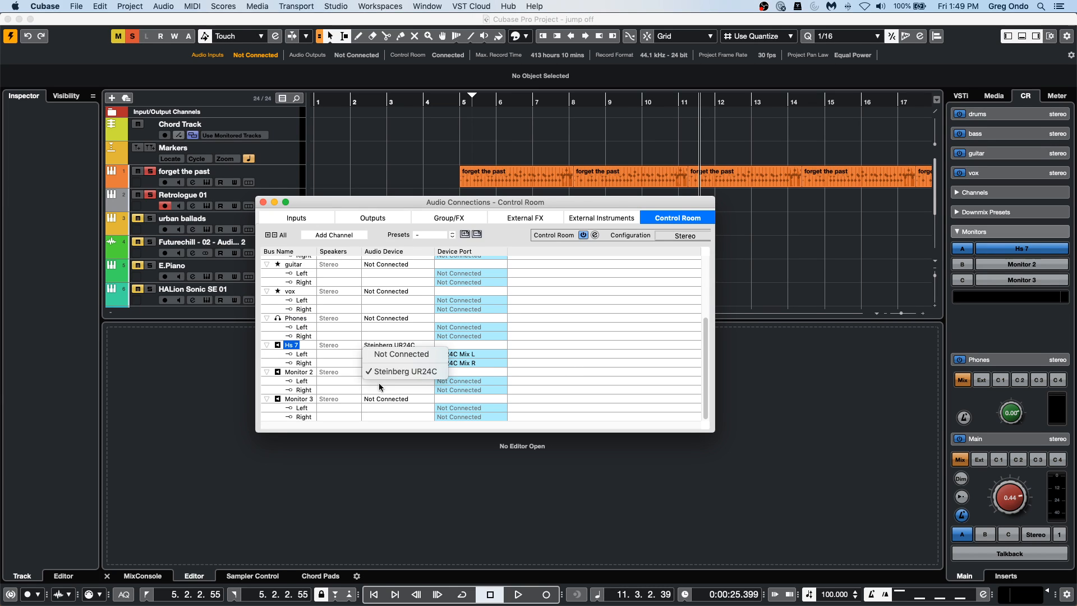
pyautogui.click(547, 355)
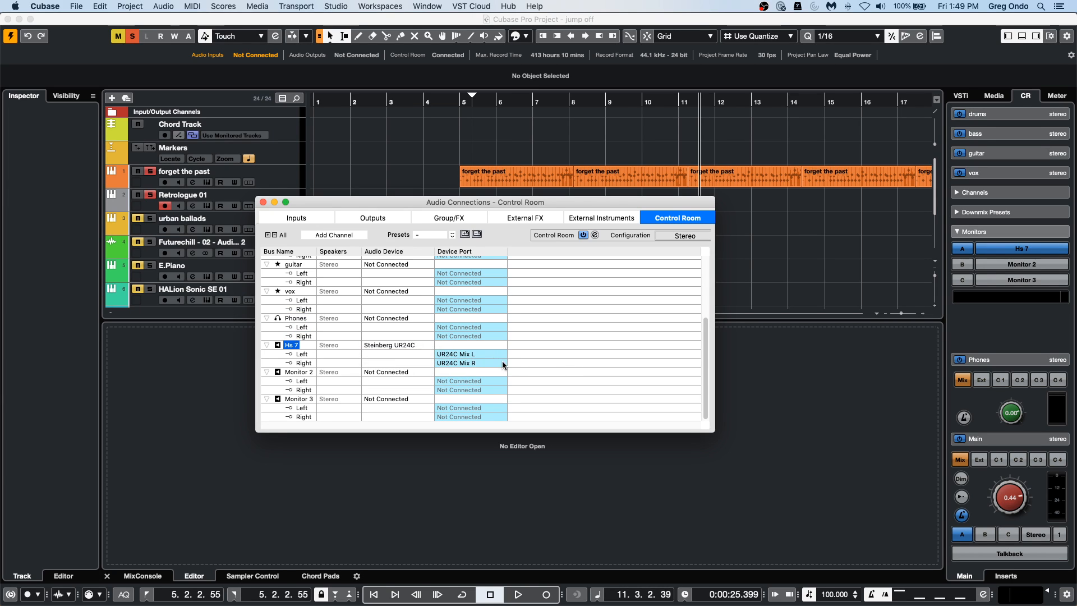
pyautogui.click(485, 354)
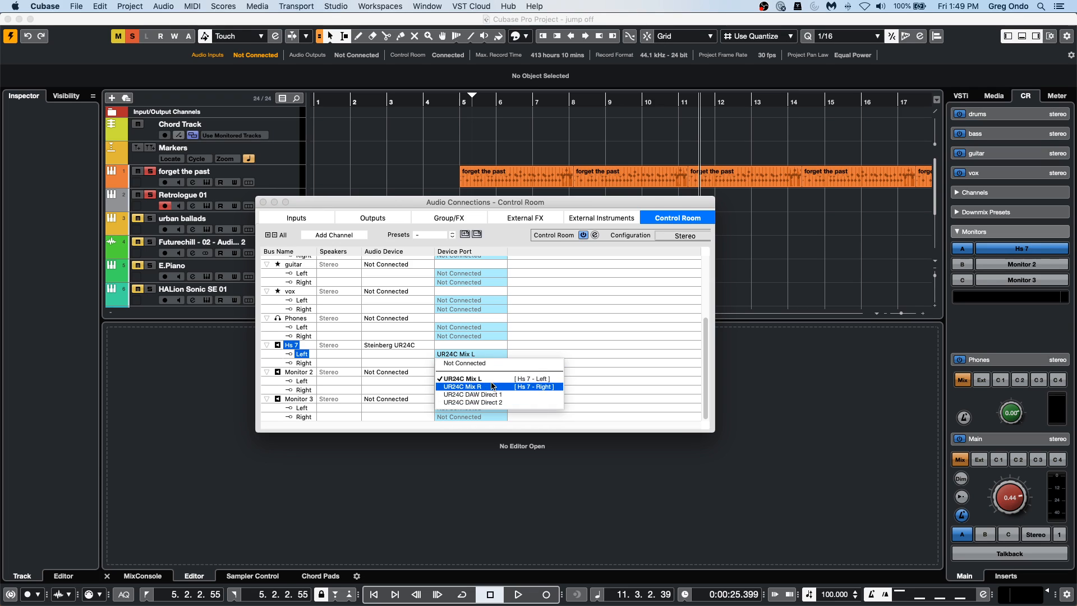
pyautogui.click(463, 379)
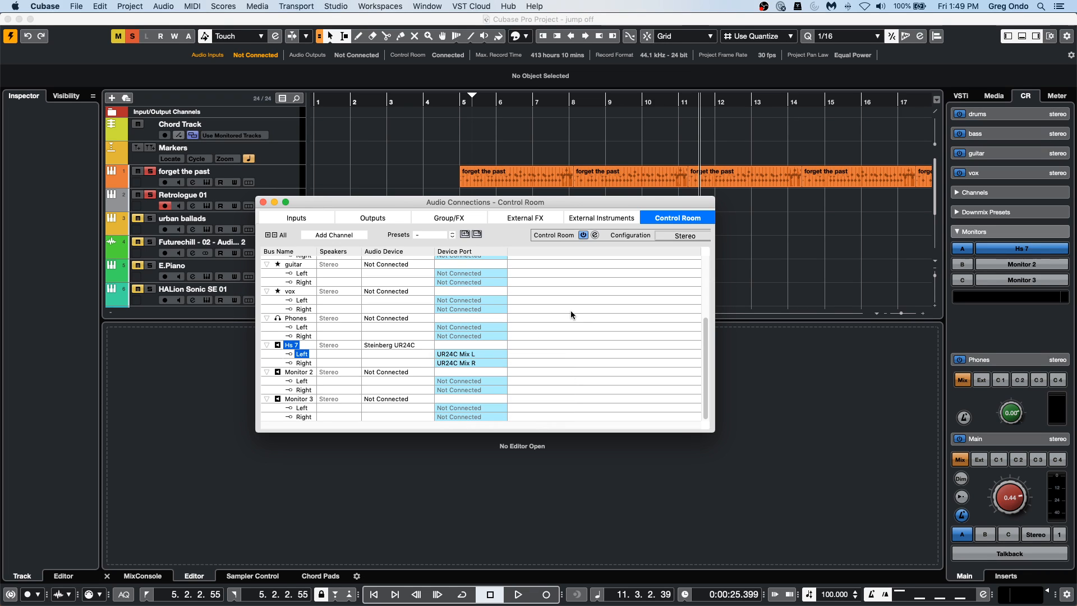
pyautogui.click(263, 202)
pyautogui.click(396, 189)
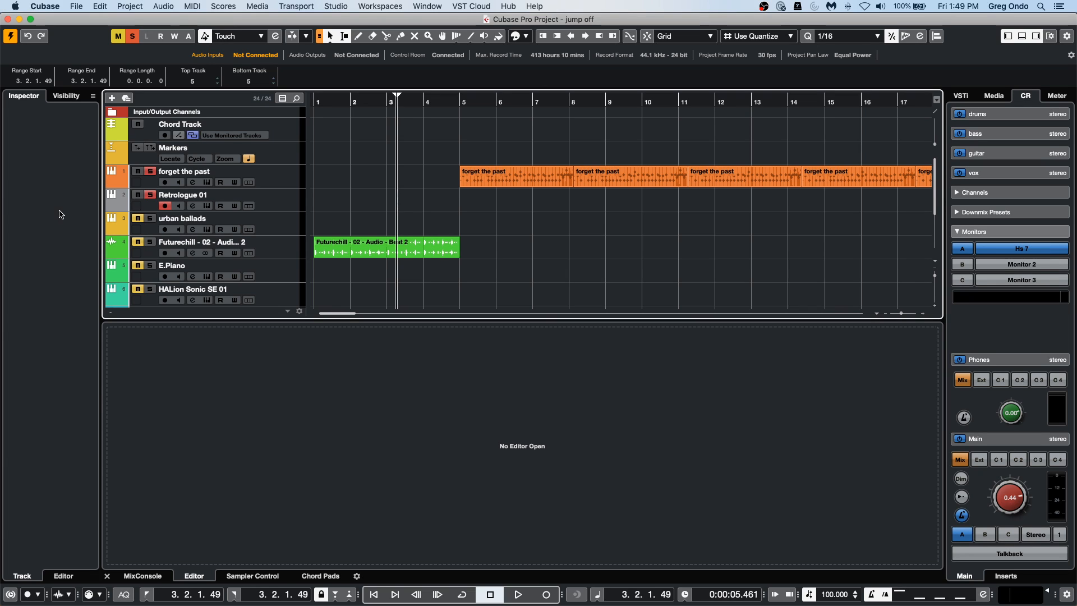
# Open Audio Connections, compare the External FX and External Instruments connections, and close the window.
pyautogui.click(337, 7)
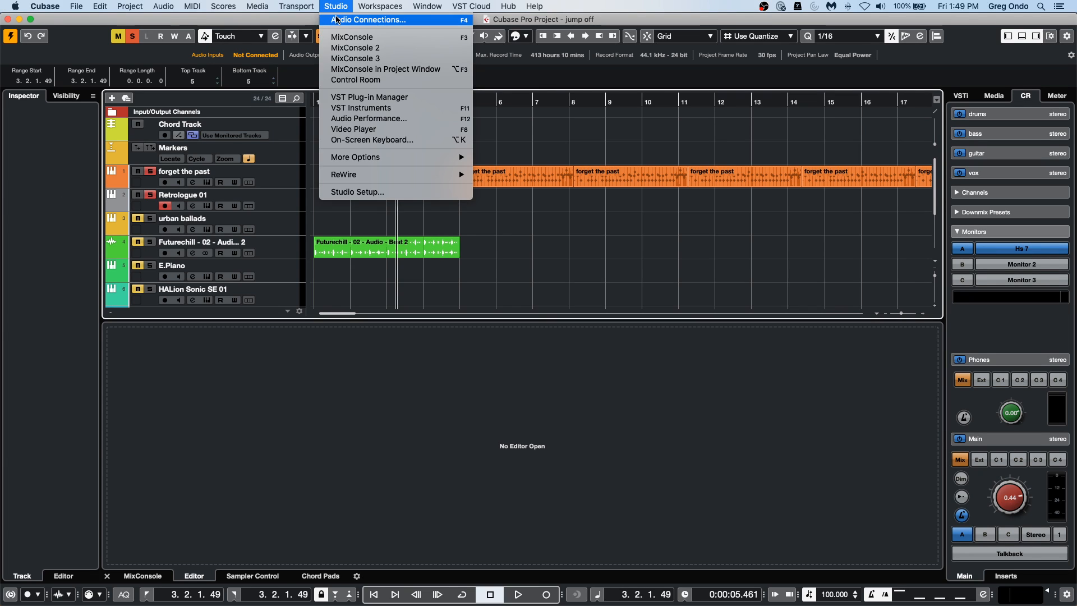
pyautogui.click(337, 20)
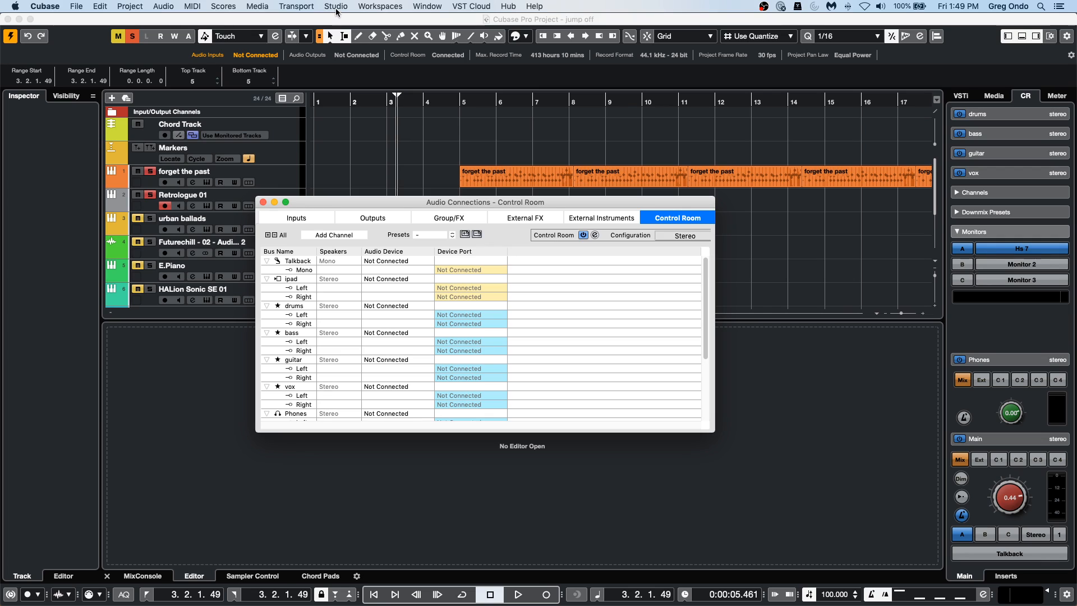
pyautogui.click(519, 218)
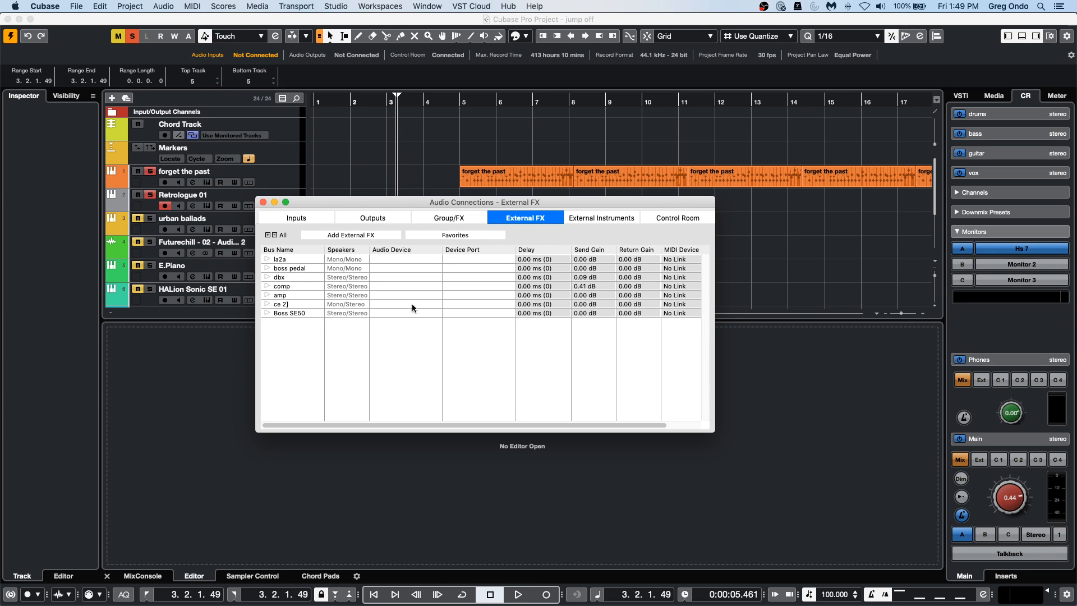
pyautogui.click(617, 218)
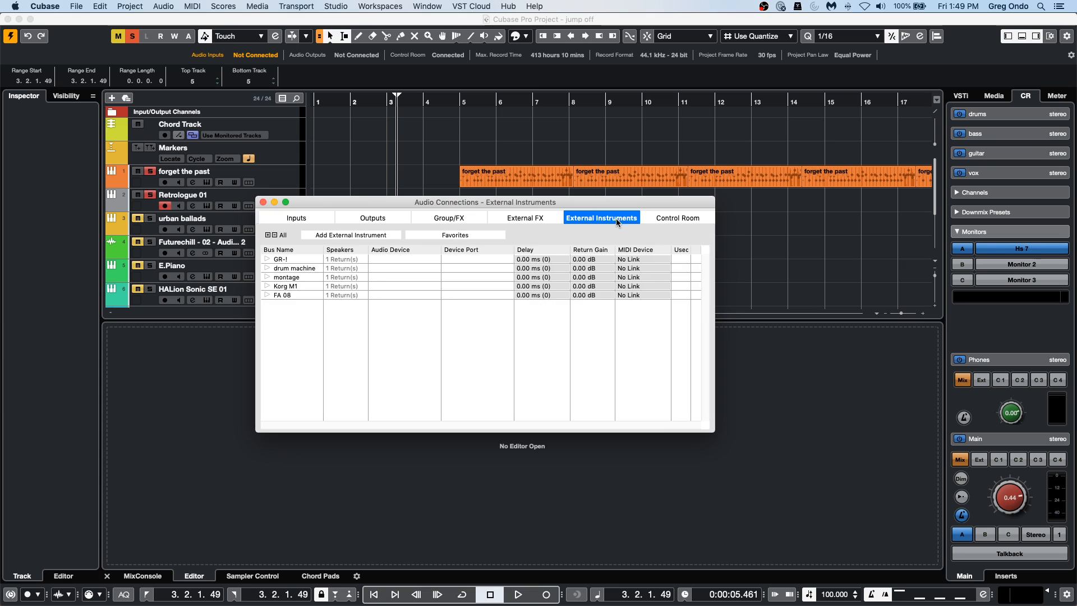
pyautogui.click(520, 218)
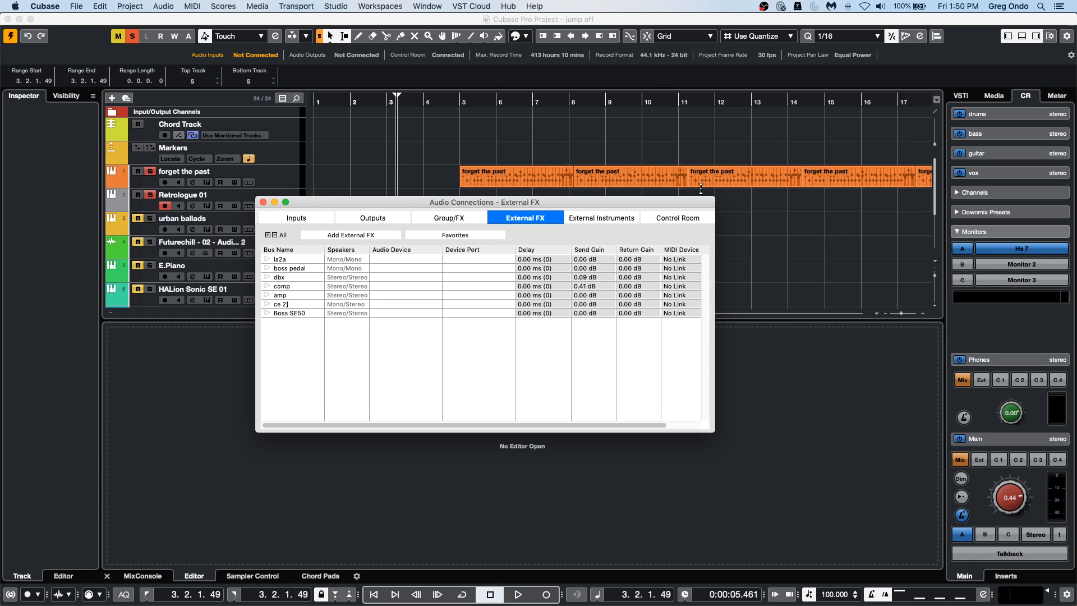
pyautogui.click(598, 217)
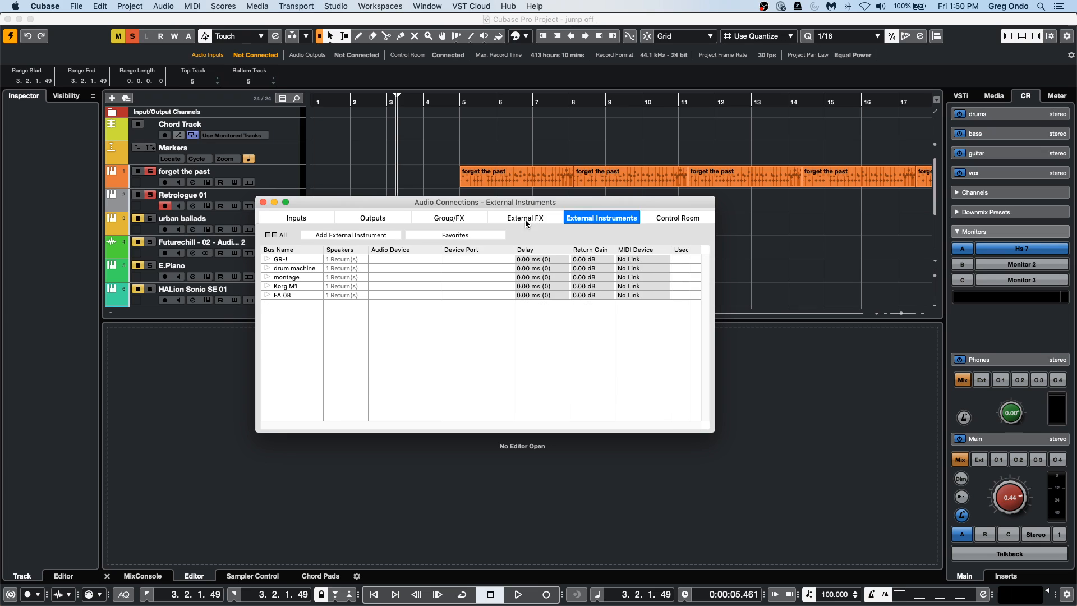
pyautogui.click(526, 219)
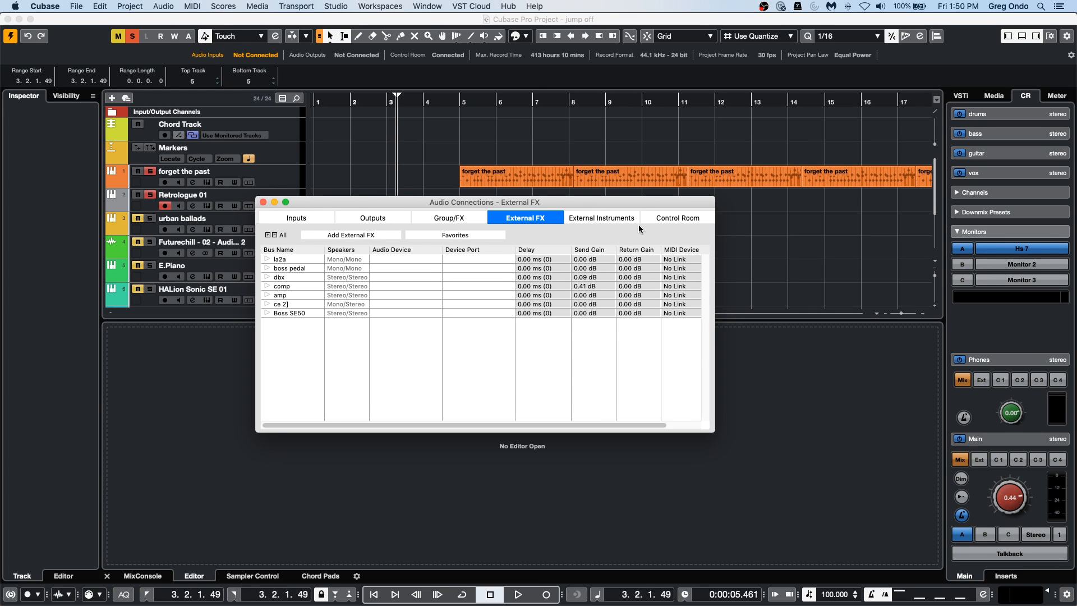
pyautogui.click(613, 221)
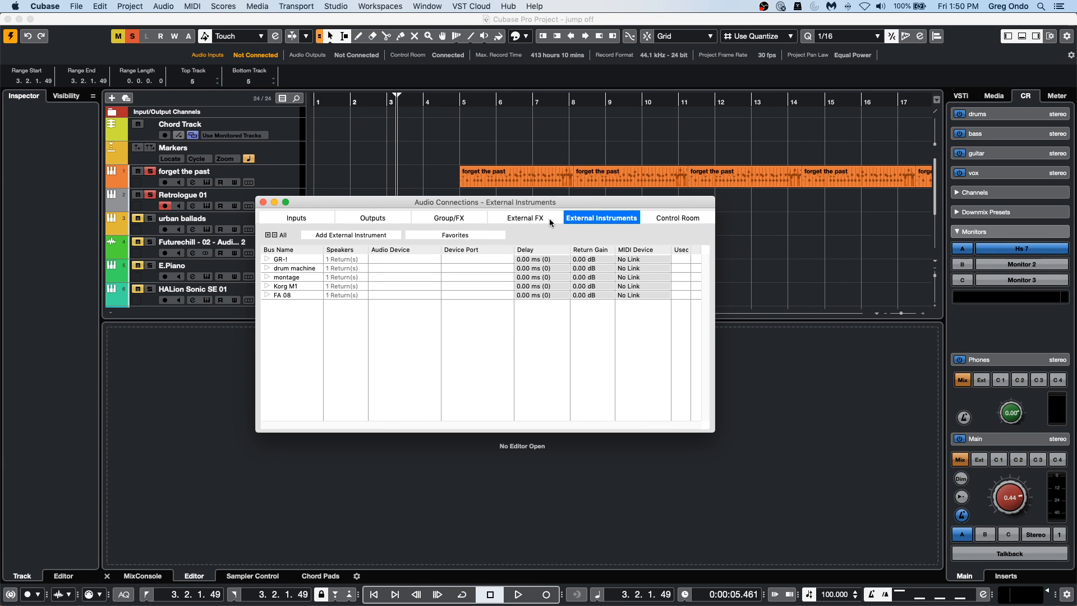
pyautogui.click(264, 202)
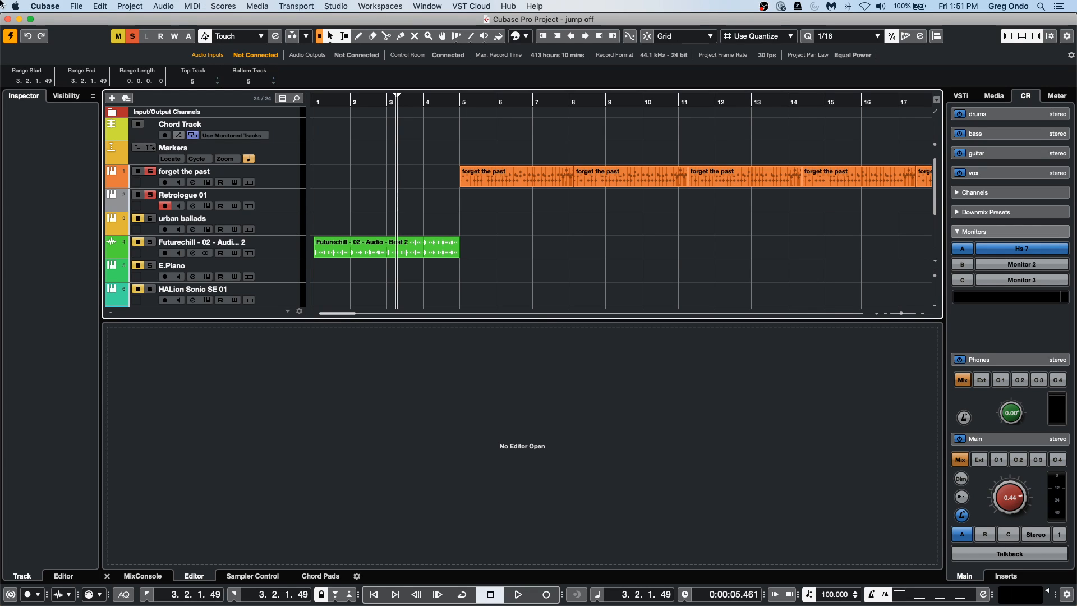
# View the latency settings under VST Audio System in Studio Setup, close the dialog, and show the MixConsole in the lower zone.
pyautogui.click(325, 6)
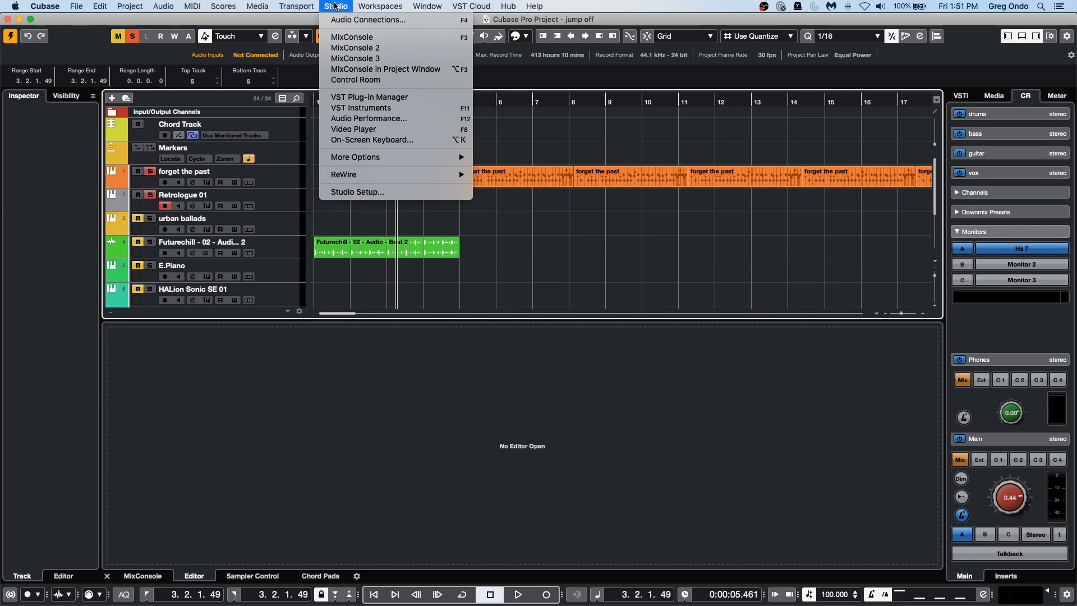
pyautogui.click(374, 193)
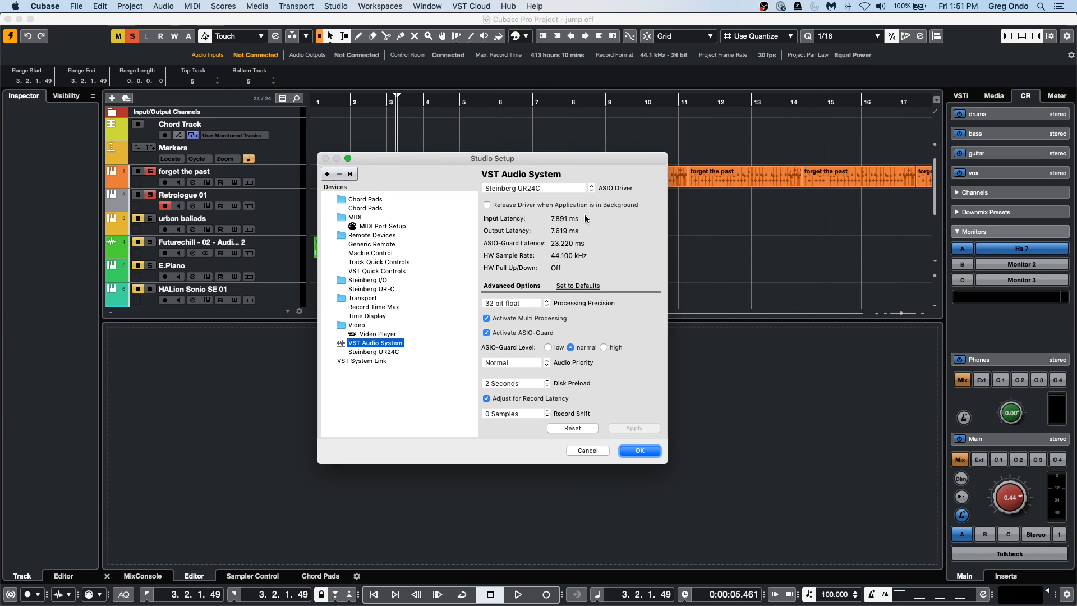
pyautogui.click(649, 449)
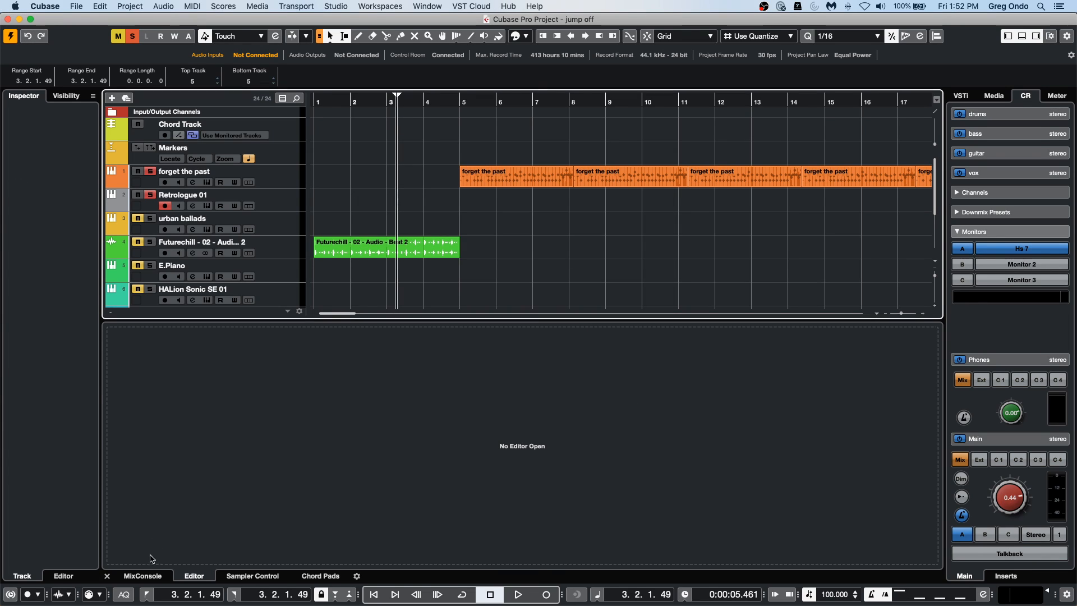
pyautogui.click(143, 575)
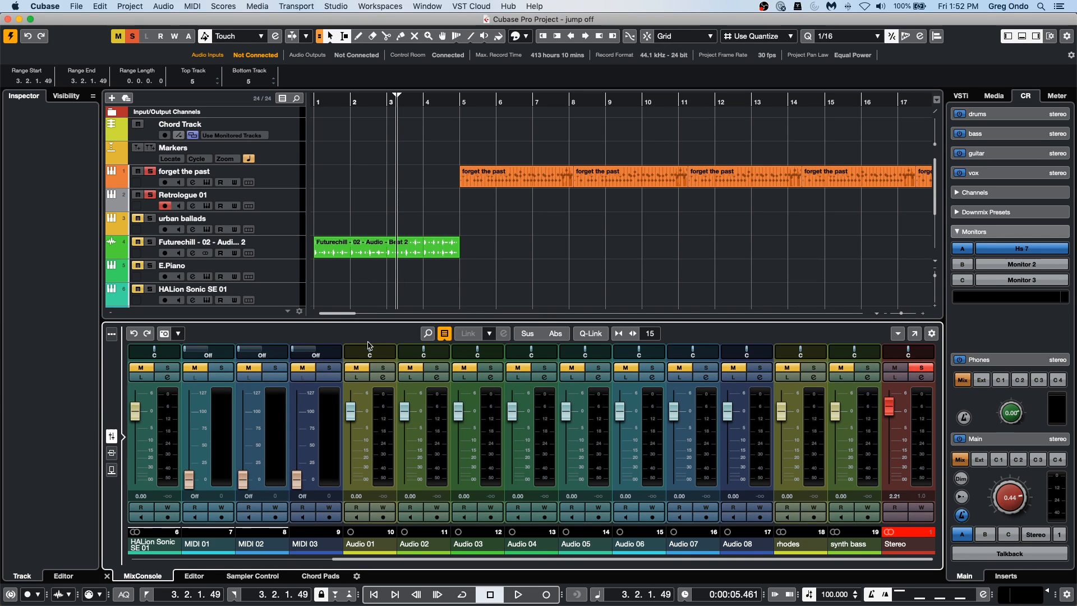
# Delete the Futurechill audio event at bar 1 and undo the deletion.
pyautogui.click(409, 253)
pyautogui.press('Delete')
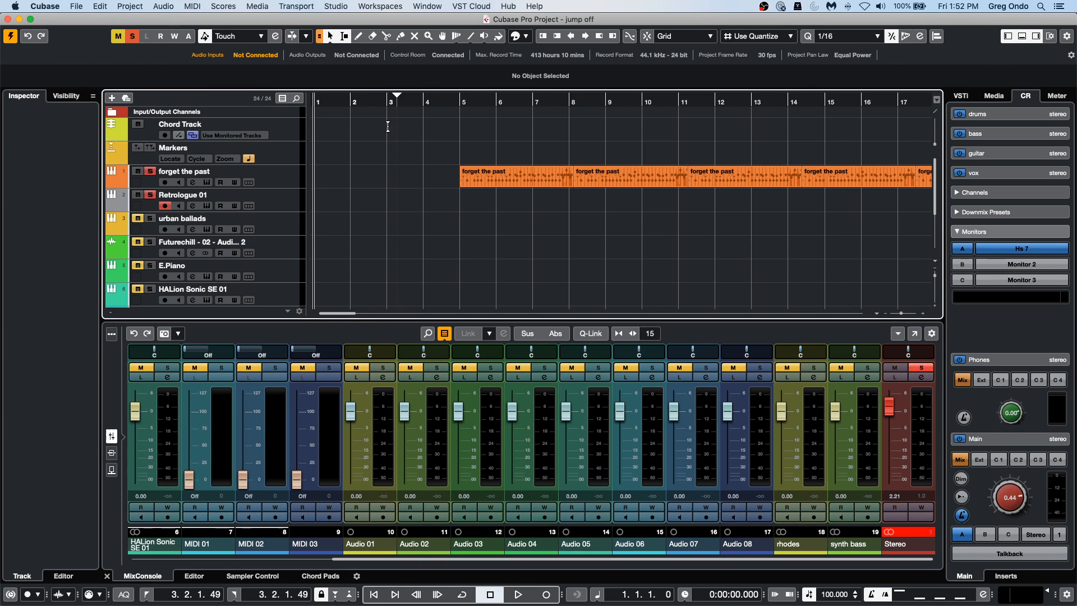
pyautogui.press('super+z')
# Select the last forget the past part together with the E.Piano chorus part and duplicate both five times along the timeline.
pyautogui.moveTo(452, 101); pyautogui.dragTo(448, 75)
pyautogui.click(429, 269)
pyautogui.press('l')
pyautogui.moveTo(382, 147); pyautogui.dragTo(415, 207)
pyautogui.click(374, 217)
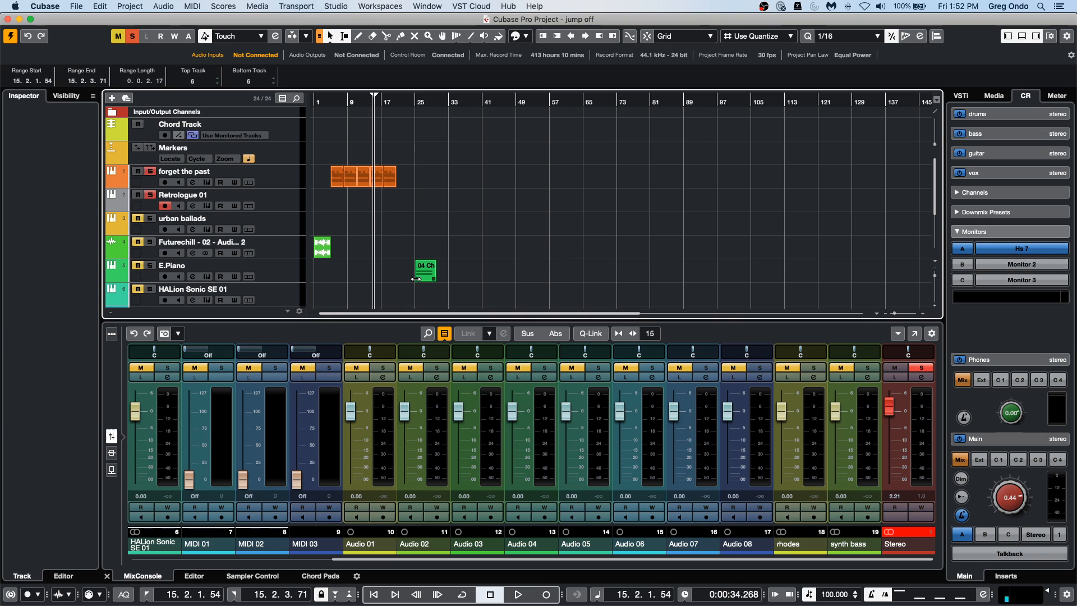
pyautogui.moveTo(387, 304); pyautogui.dragTo(455, 167)
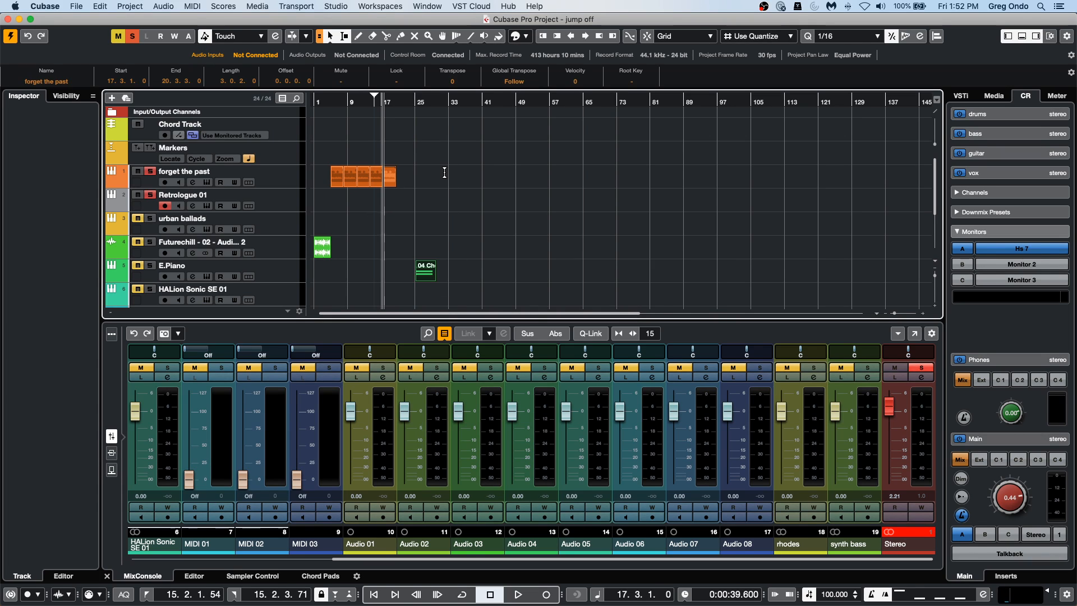
pyautogui.press('super+d')
pyautogui.press('super+d')
pyautogui.press('super+d')
pyautogui.press('super+d')
pyautogui.press('super+d')
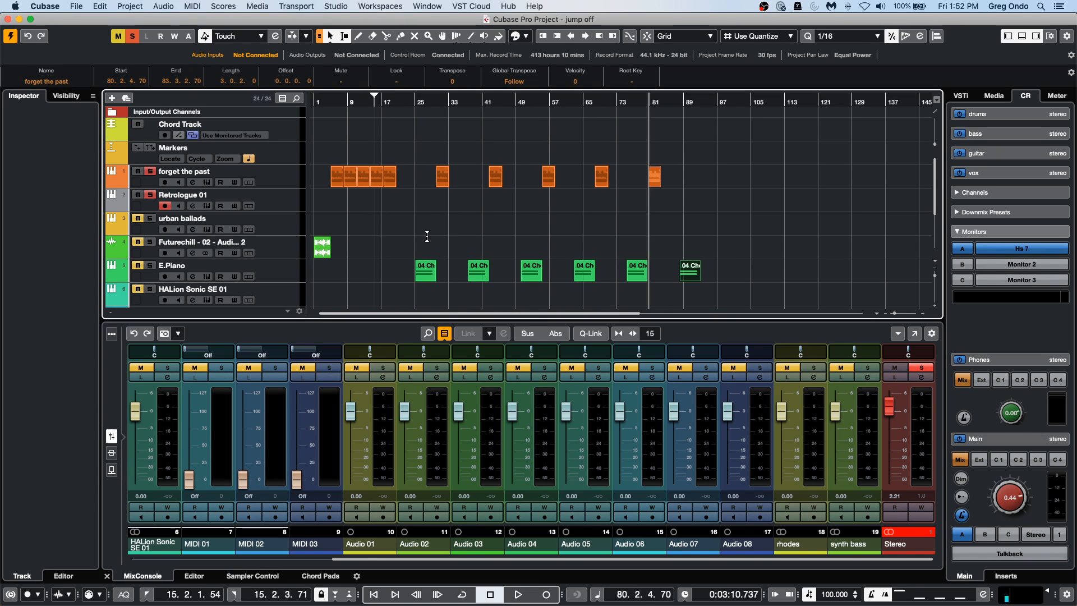
# Delete two of the duplicated part pairs in the middle of the arrangement and undo the deletion.
pyautogui.moveTo(468, 301); pyautogui.dragTo(566, 172)
pyautogui.press('Delete')
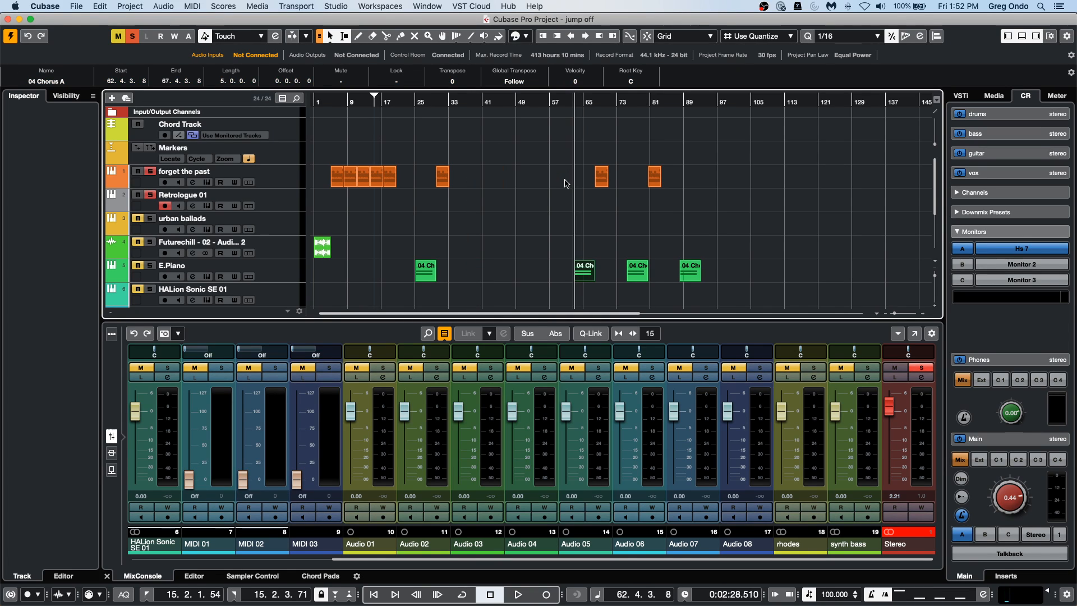
pyautogui.press('super+z')
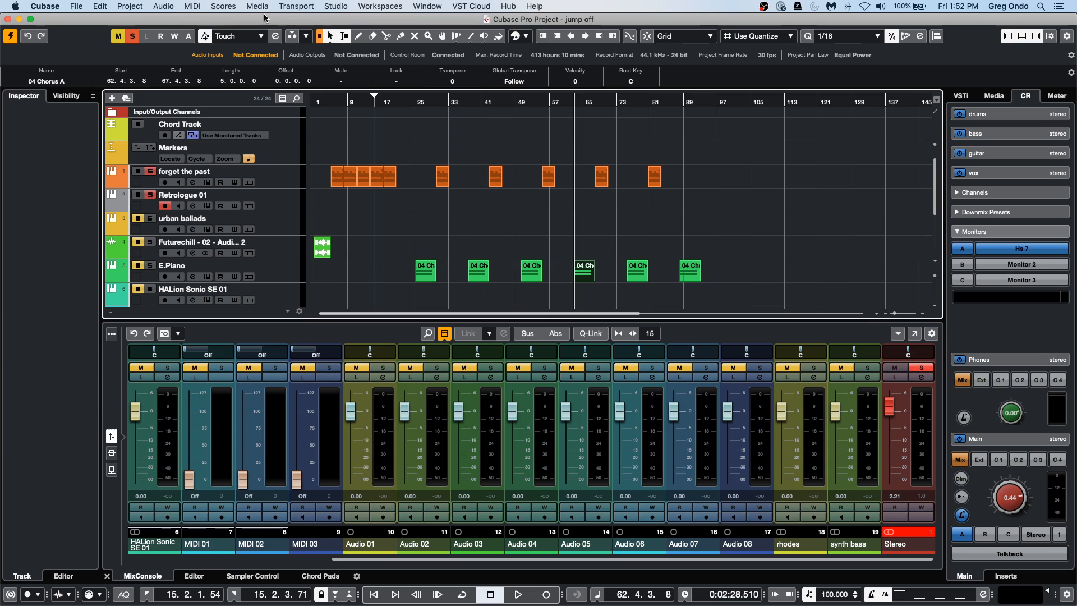
# Open Key Commands and check which command the Backspace key is assigned to.
pyautogui.click(76, 6)
pyautogui.moveTo(49, 10)
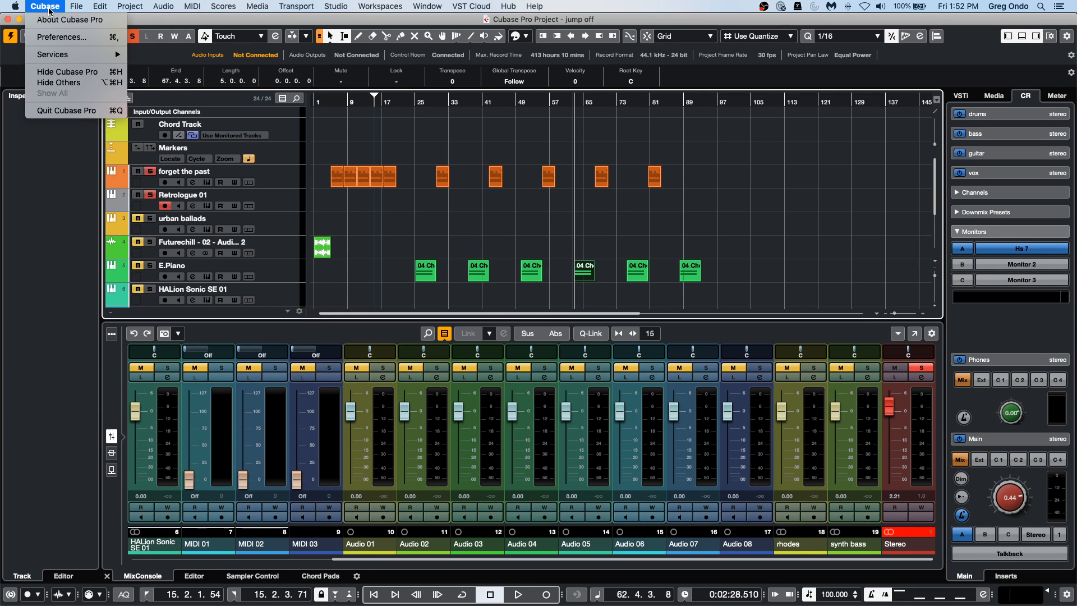
pyautogui.moveTo(93, 8)
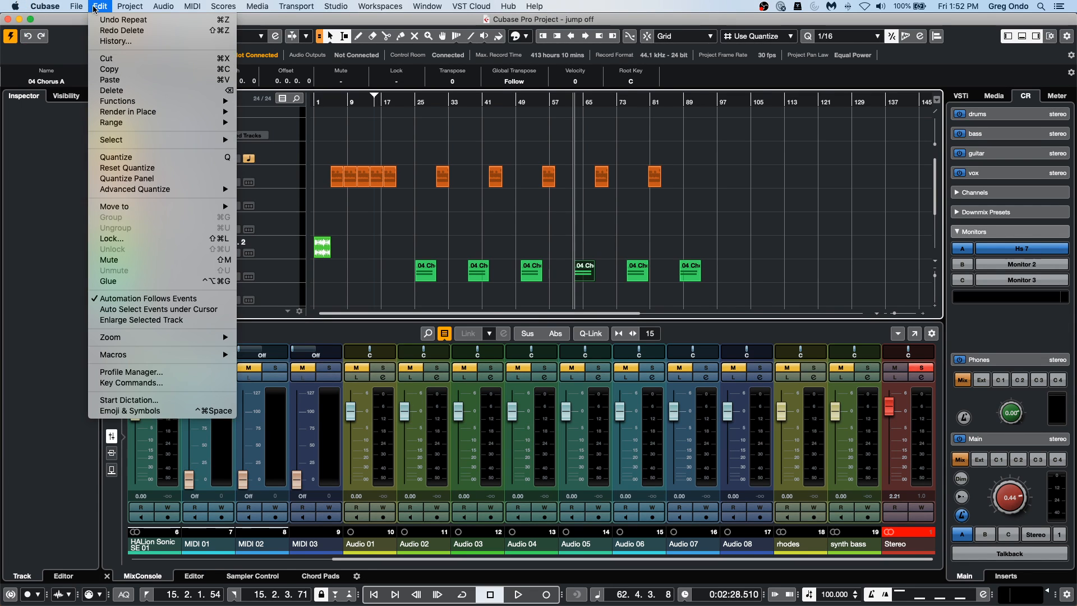
pyautogui.click(139, 388)
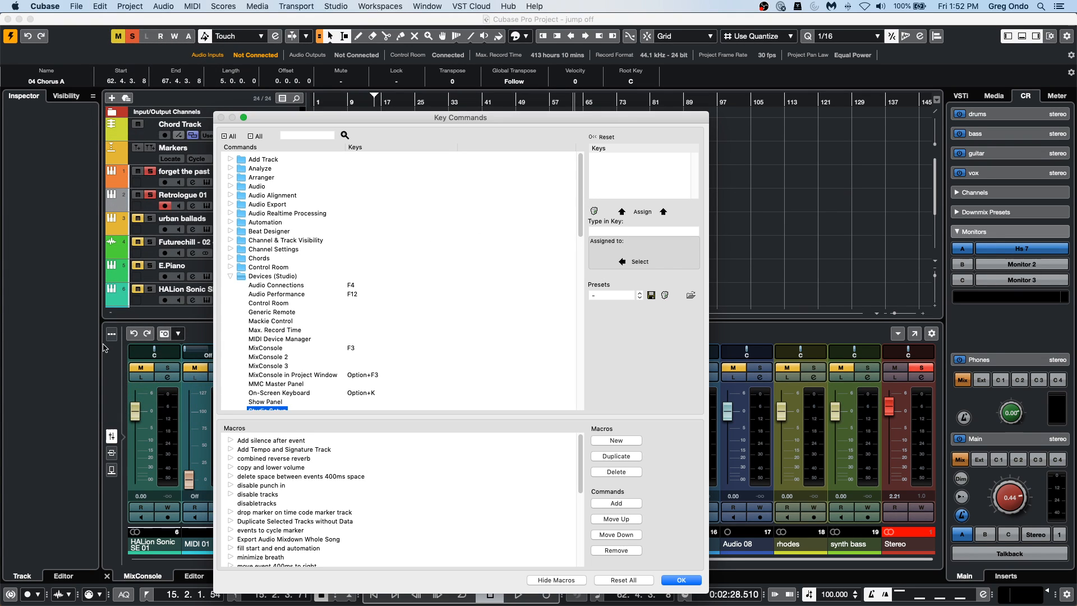
pyautogui.click(622, 232)
pyautogui.press('BackSpace')
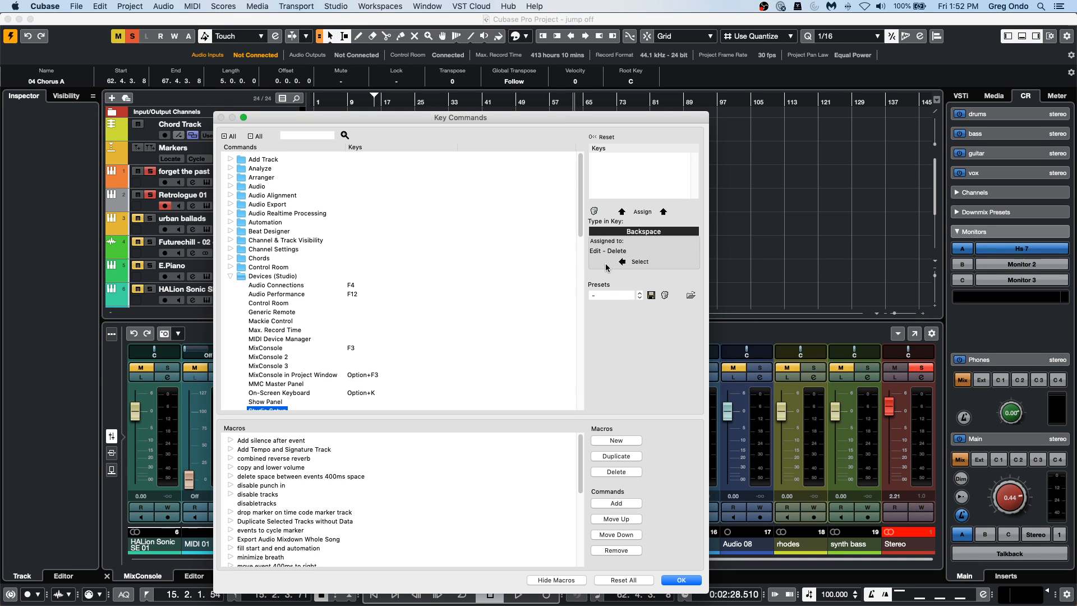
# Collapse the Devices category, examine the key assignments of the Edit category's delete commands, and close Key Commands.
pyautogui.doubleClick(241, 277)
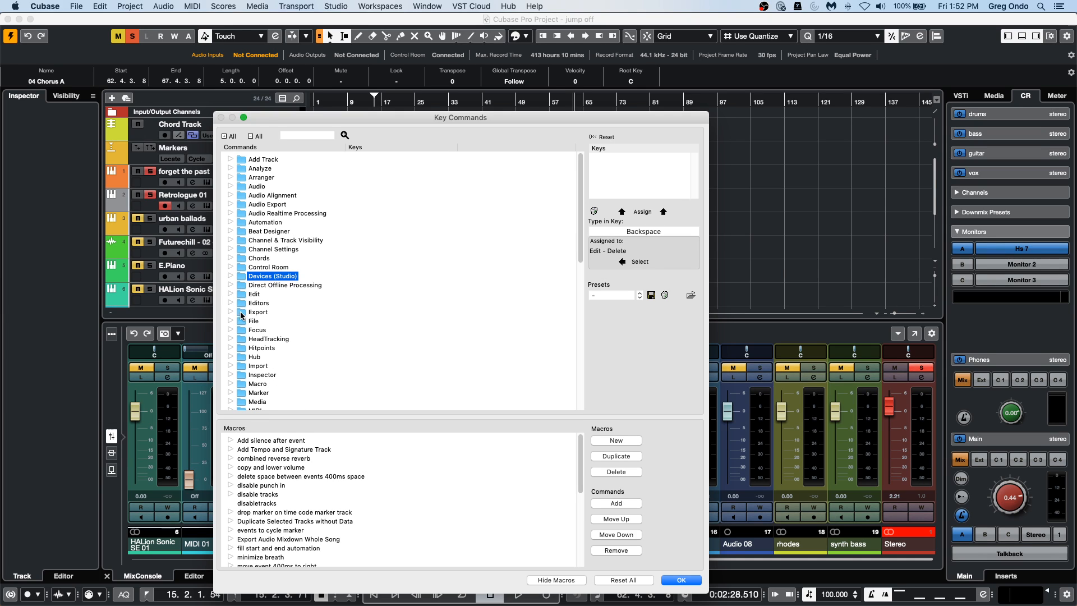
pyautogui.click(231, 294)
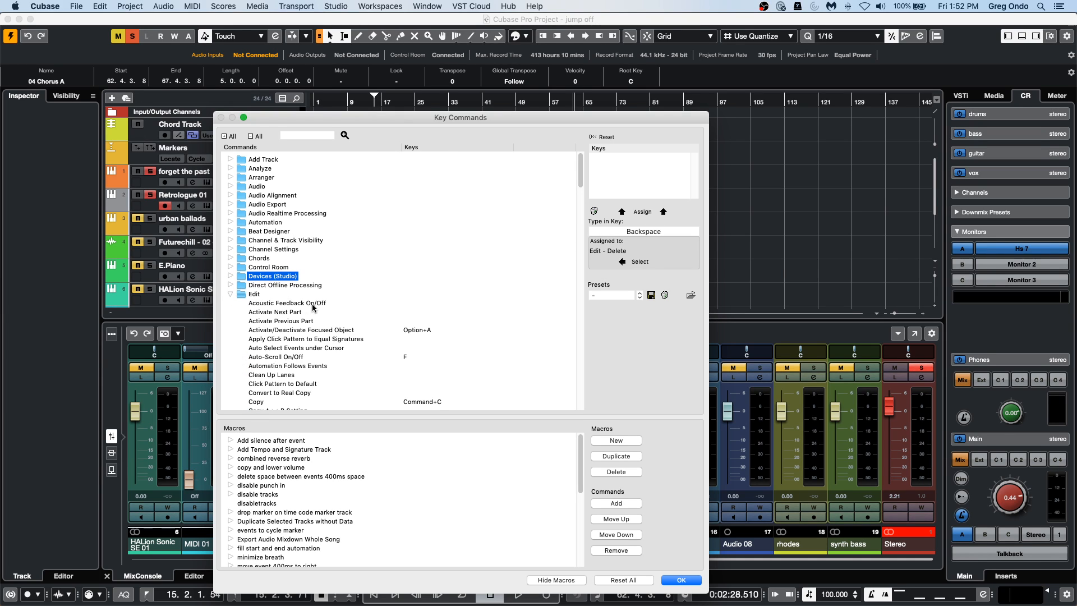
pyautogui.scroll(-5, 313, 308)
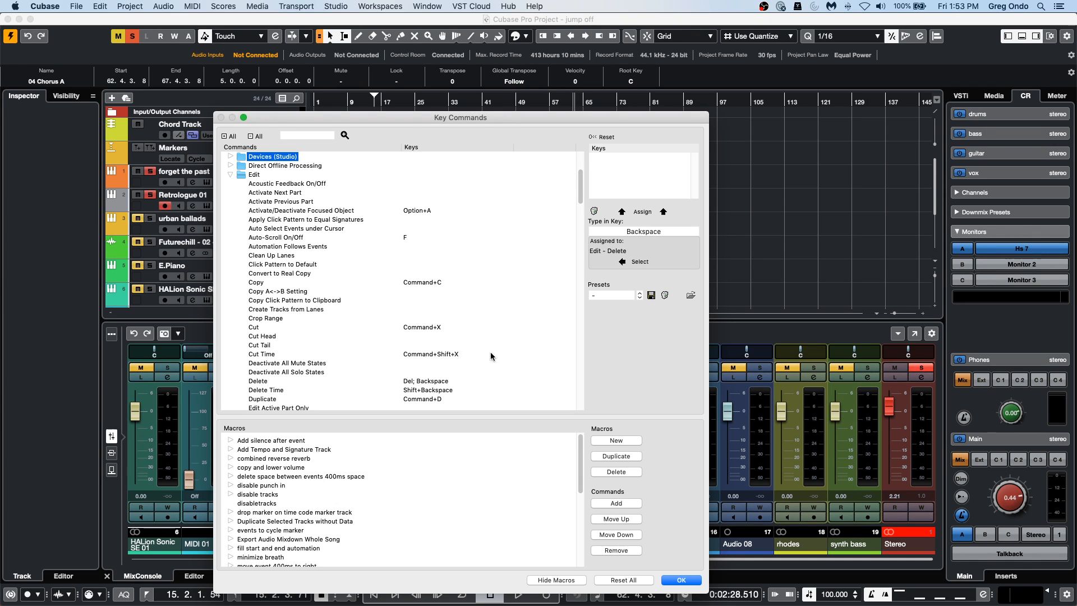
pyautogui.click(677, 579)
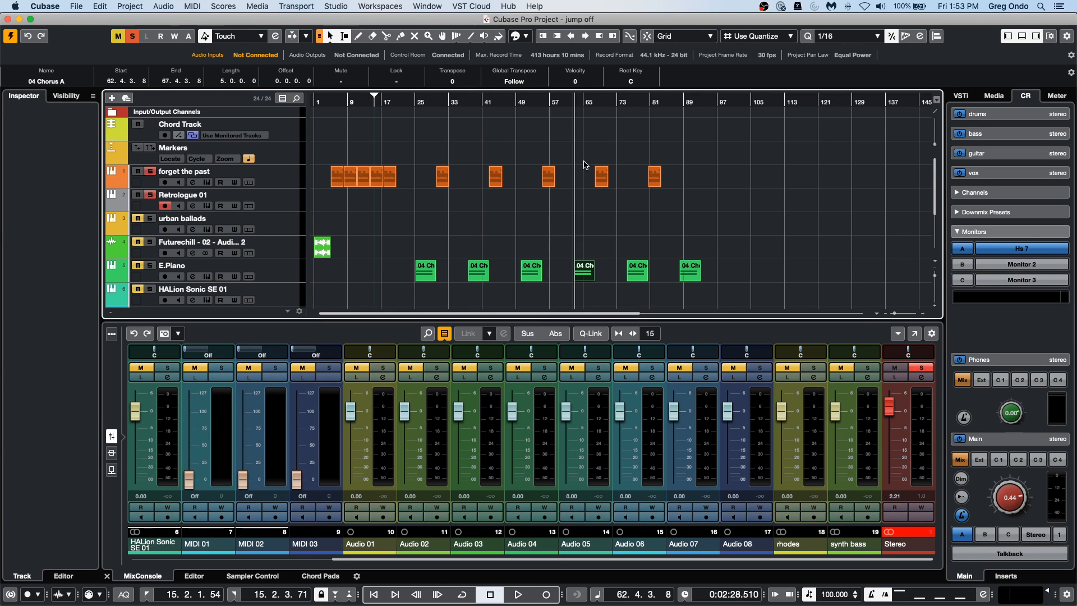
# Select the Futurechill audio track at the start of the project, increase its height and solo it.
pyautogui.moveTo(387, 103); pyautogui.dragTo(185, 155)
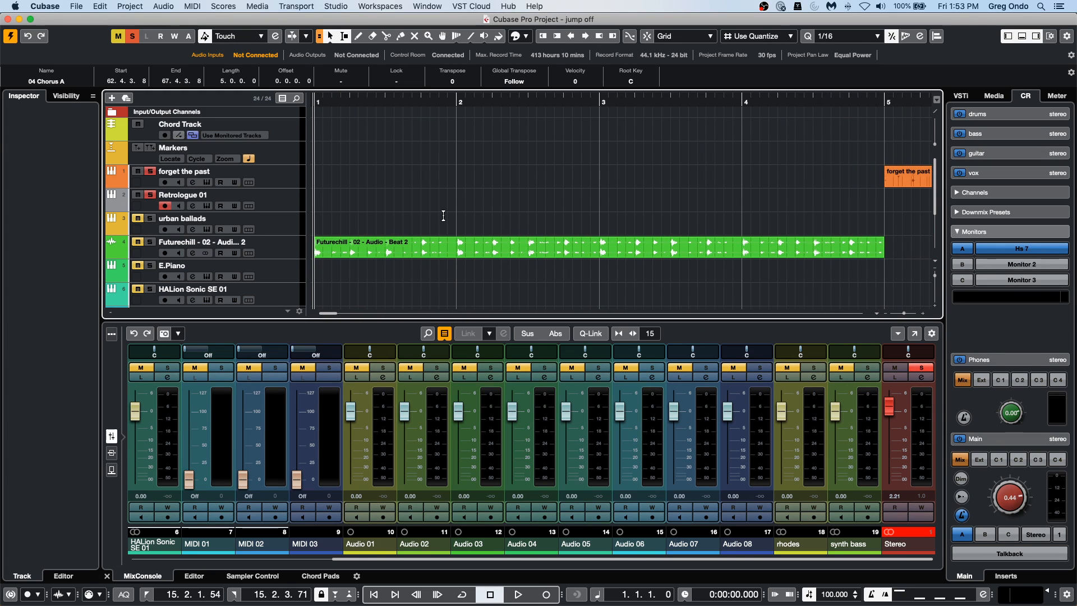
pyautogui.click(291, 256)
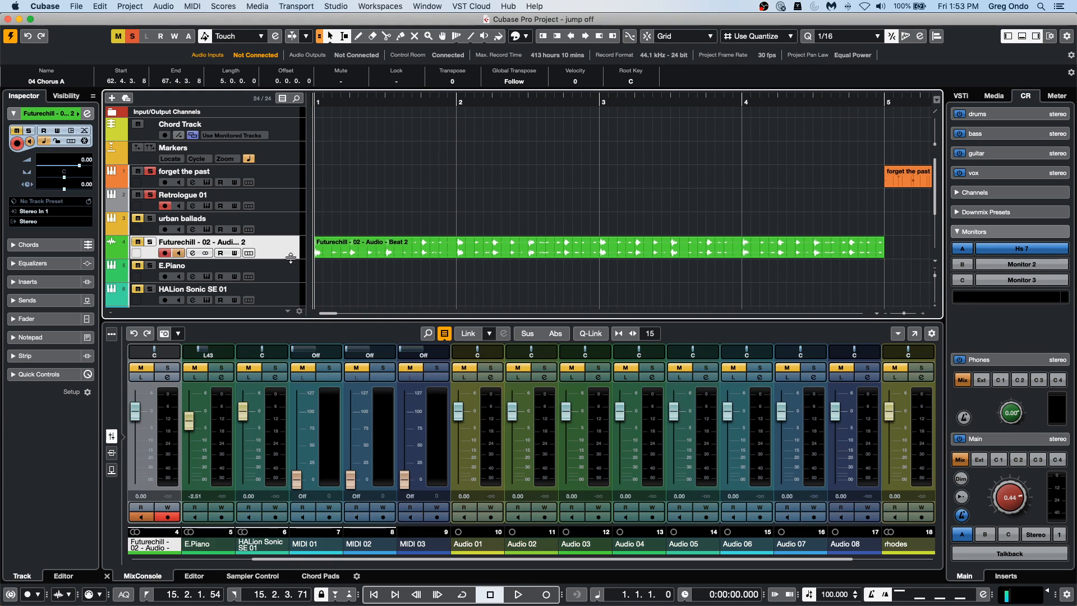
pyautogui.moveTo(290, 258); pyautogui.dragTo(289, 292)
pyautogui.click(150, 241)
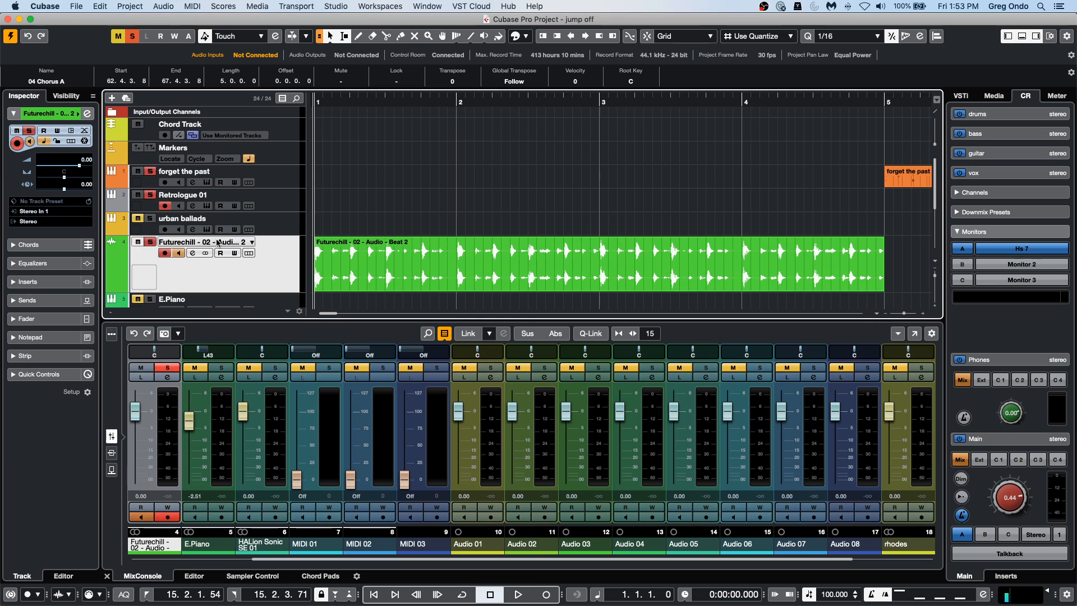
# Audition the Futurechill audio event from near its start with the Play tool.
pyautogui.click(375, 258)
pyautogui.rightClick(375, 258)
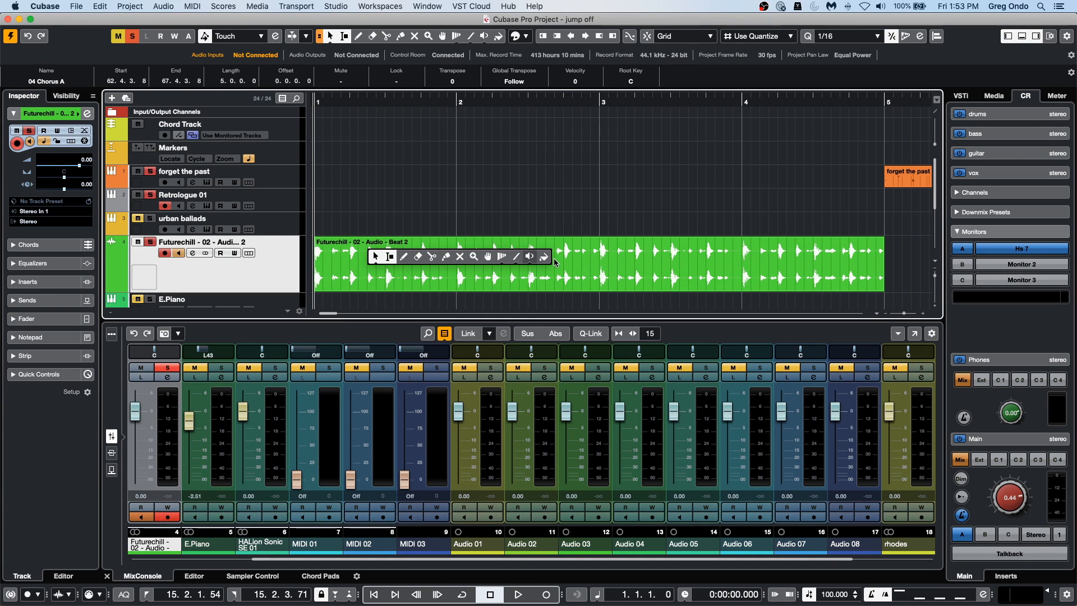
pyautogui.click(530, 256)
pyautogui.click(344, 264)
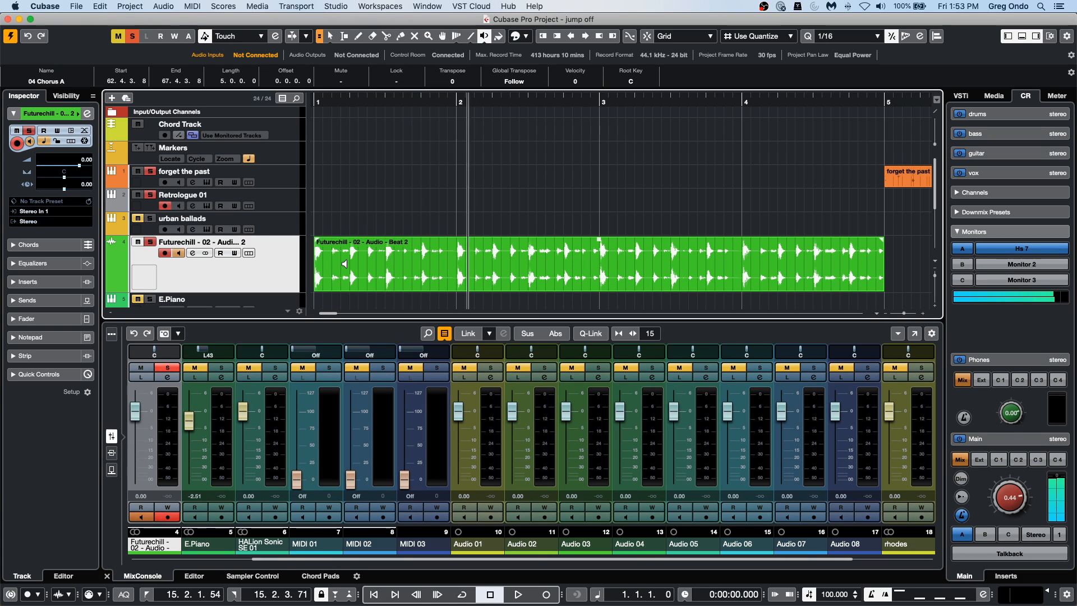
# Mark a short range from 1.3.4.119 to 1.4.2.6 on the Futurechill event with the Range Selection tool.
pyautogui.moveTo(421, 101); pyautogui.dragTo(431, 201)
pyautogui.rightClick(427, 238)
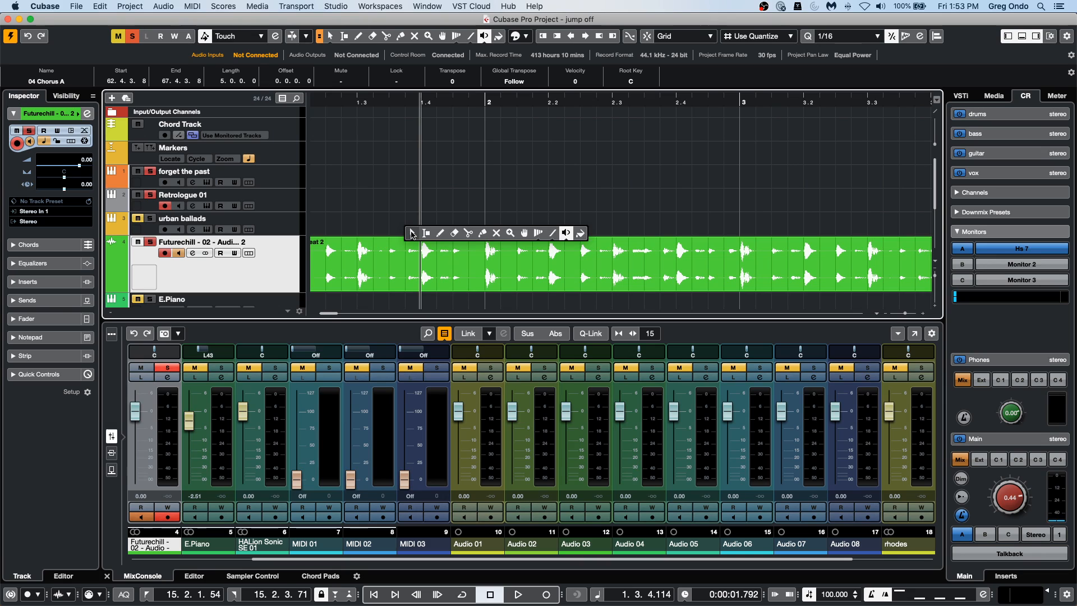
pyautogui.click(435, 233)
pyautogui.moveTo(421, 247); pyautogui.dragTo(437, 249)
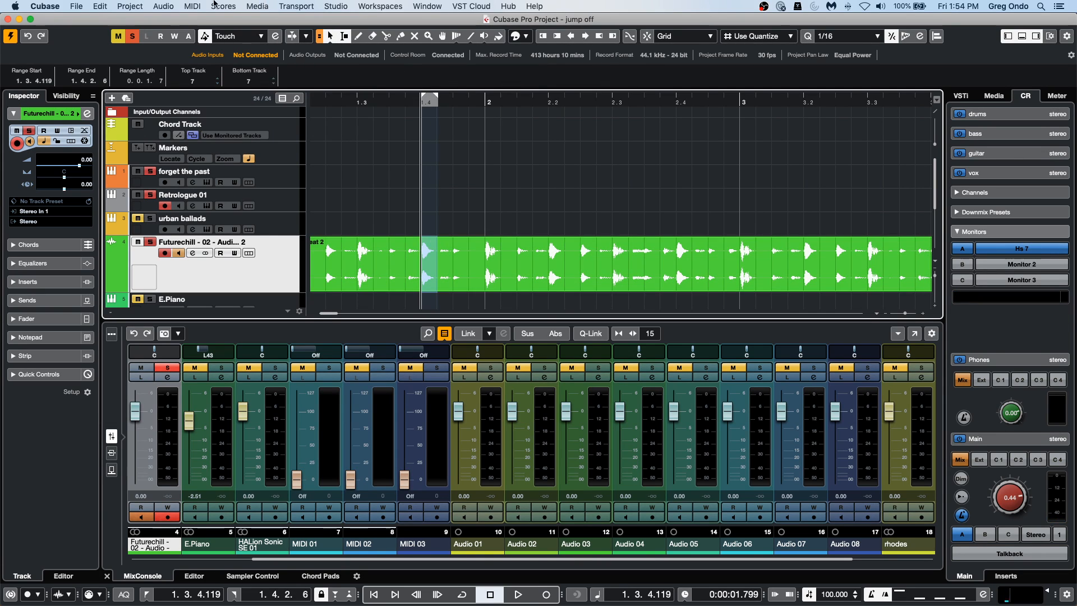
pyautogui.click(160, 6)
pyautogui.click(676, 111)
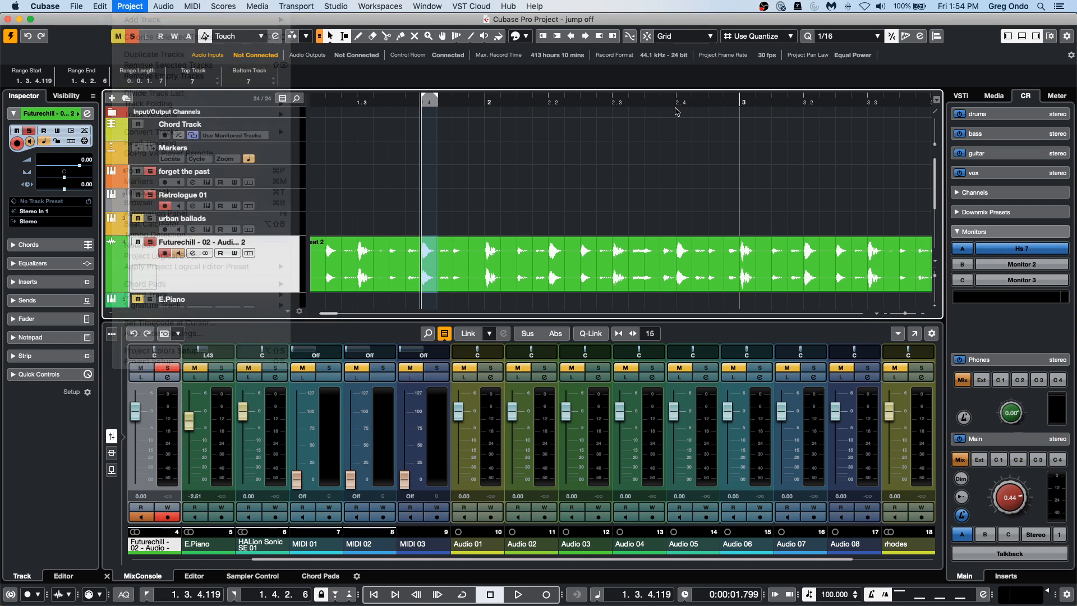
pyautogui.press('F6')
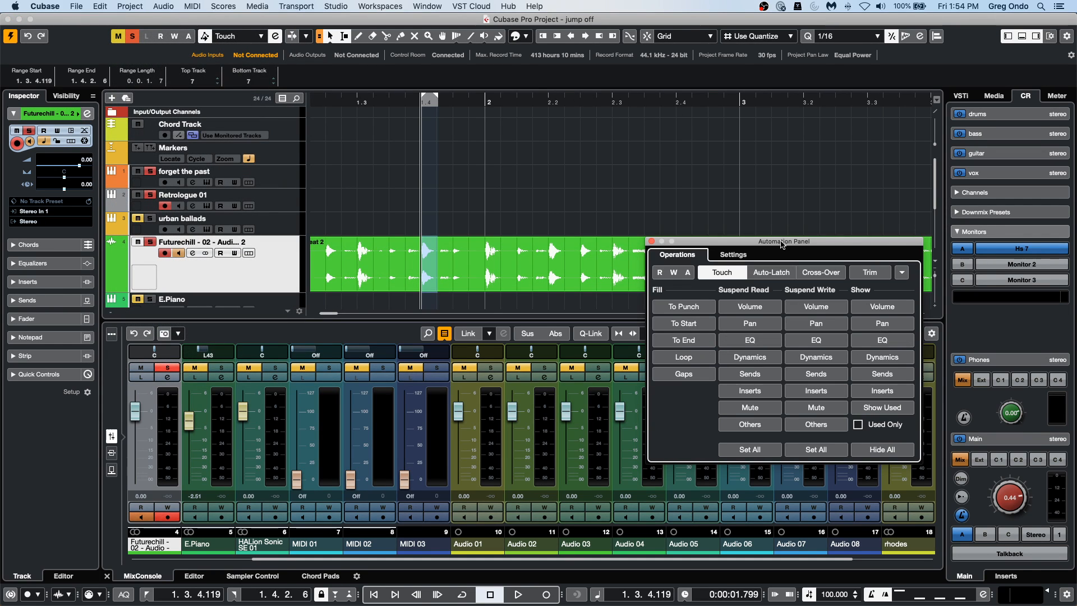
pyautogui.press('F5')
pyautogui.press('F5')
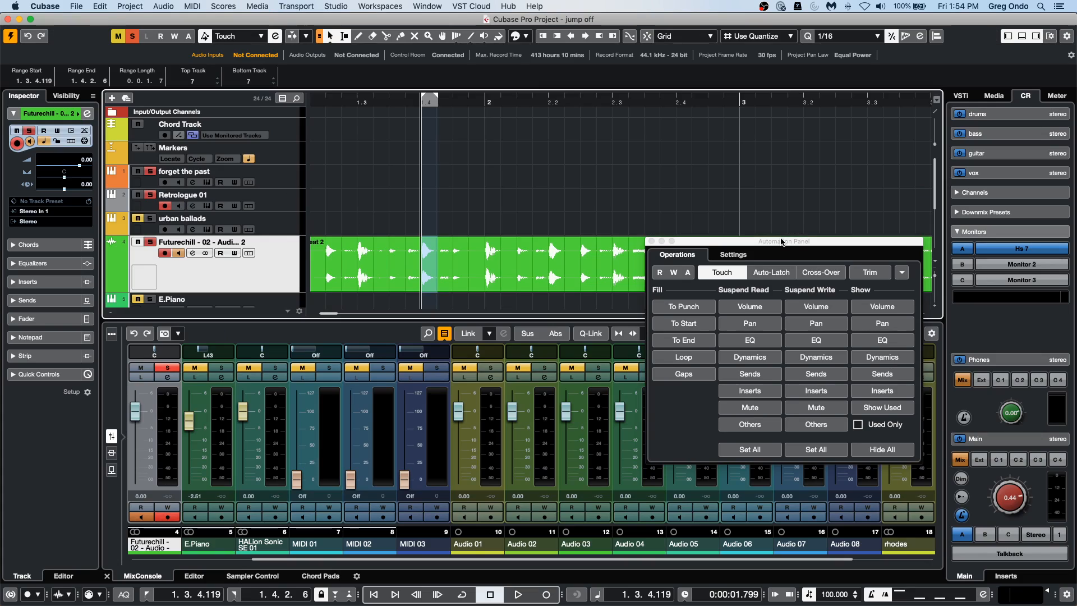
pyautogui.press('F6')
# Apply the REVelation reverb to the marked range of the Futurechill event with Direct Offline Processing, then close the processing window.
pyautogui.press('F7')
pyautogui.moveTo(422, 195); pyautogui.dragTo(762, 105)
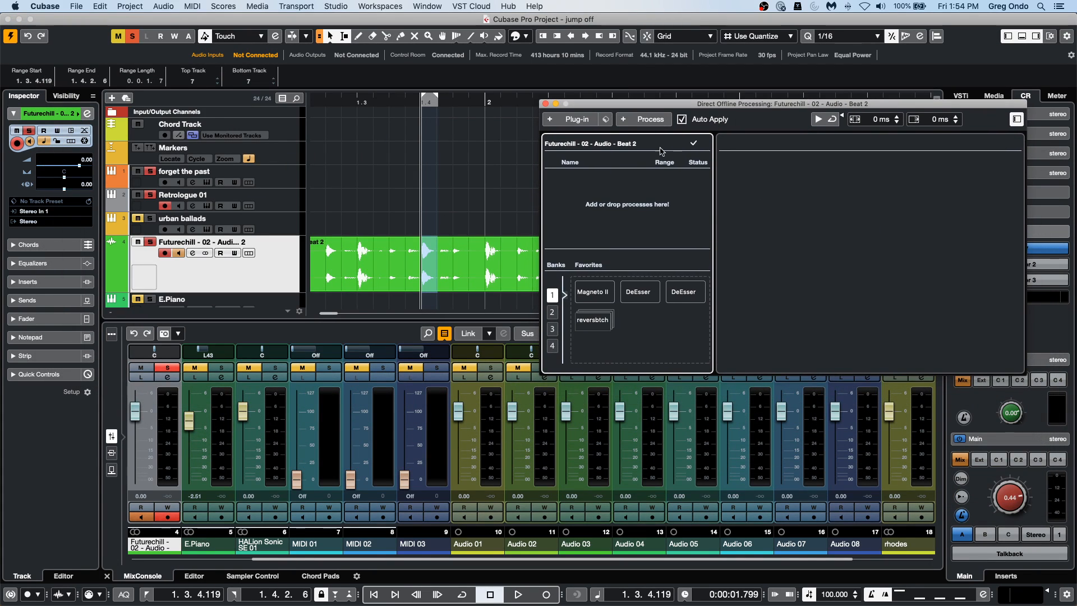
pyautogui.click(647, 120)
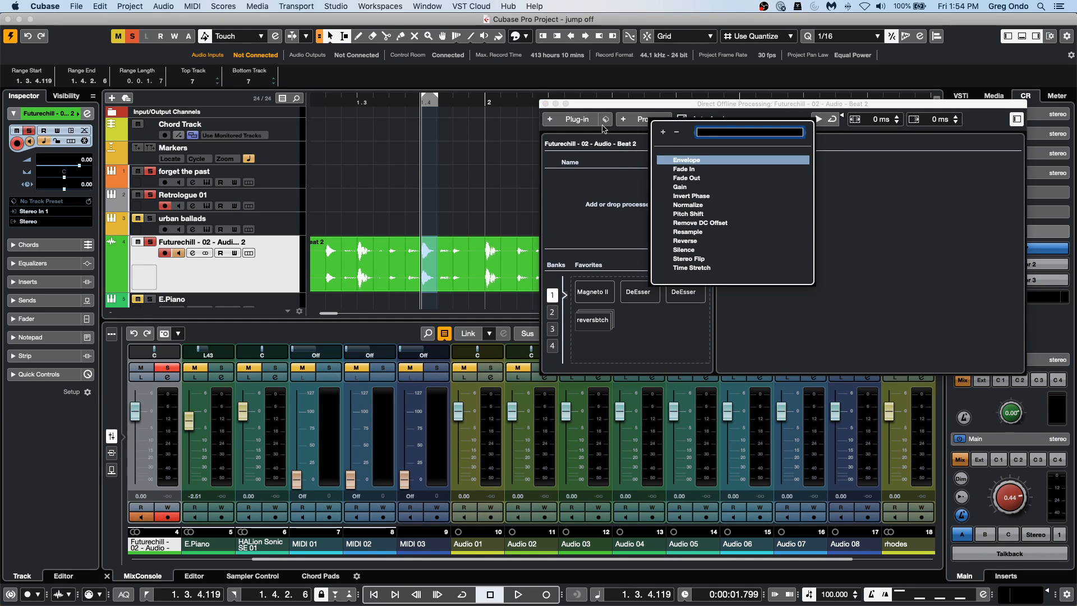
pyautogui.click(591, 123)
pyautogui.click(591, 122)
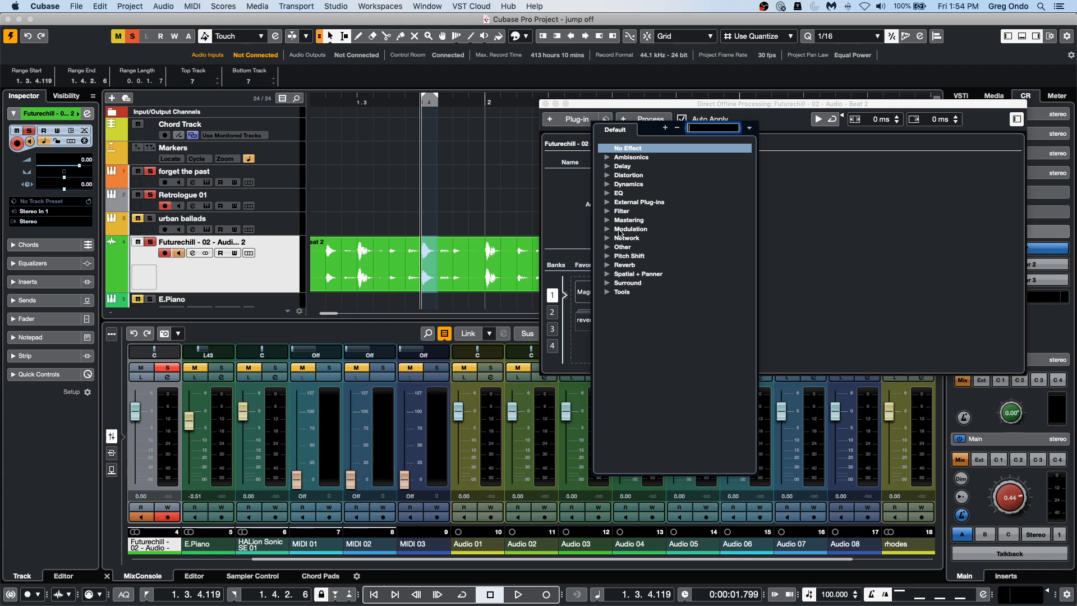
pyautogui.click(611, 266)
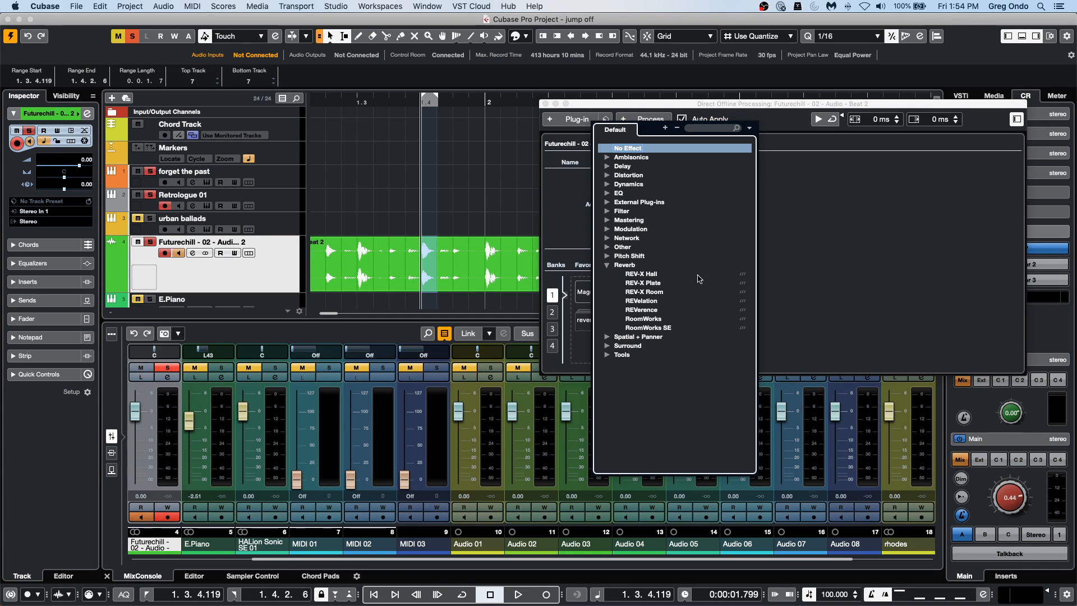
pyautogui.click(641, 301)
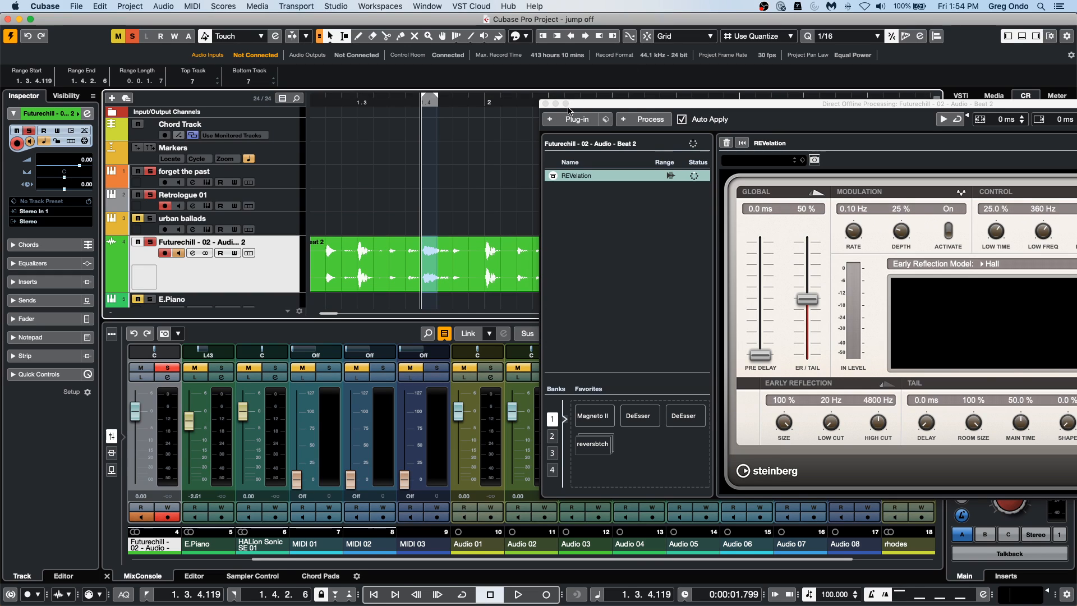
pyautogui.click(545, 104)
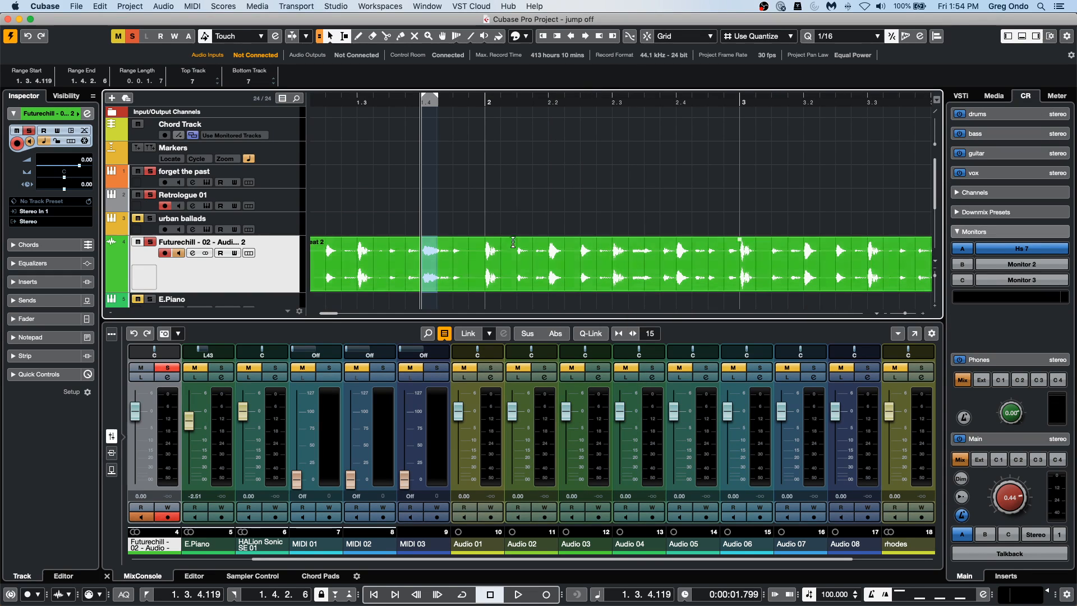
# Mark the range 1.4.4.100 to 2.1.1.89 on the Futurechill event and apply the ModMachine delay to it with Direct Offline Processing.
pyautogui.moveTo(483, 263); pyautogui.dragTo(497, 267)
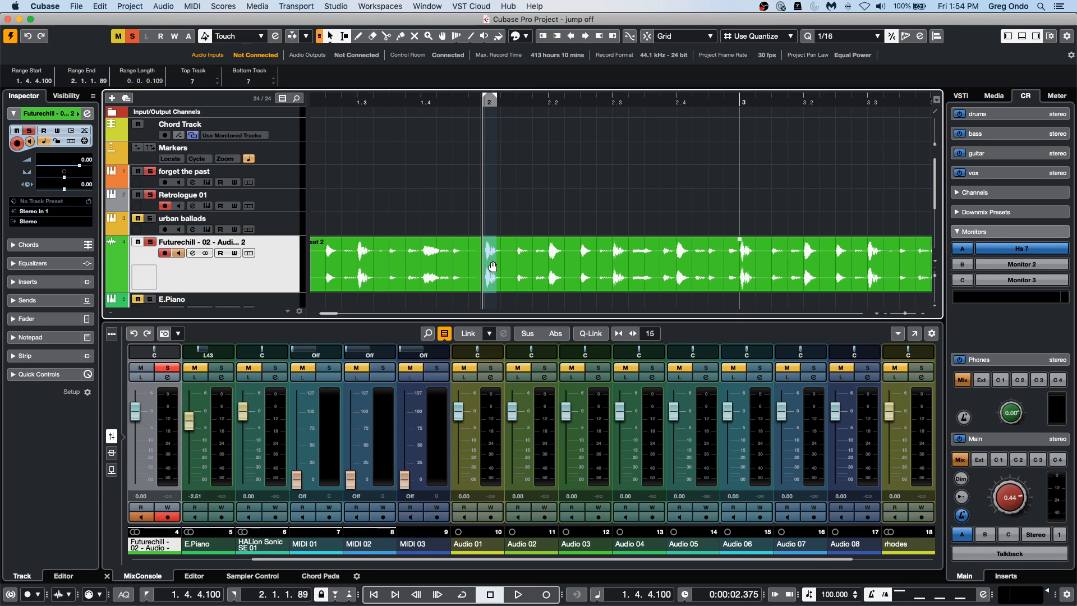
pyautogui.press('F7')
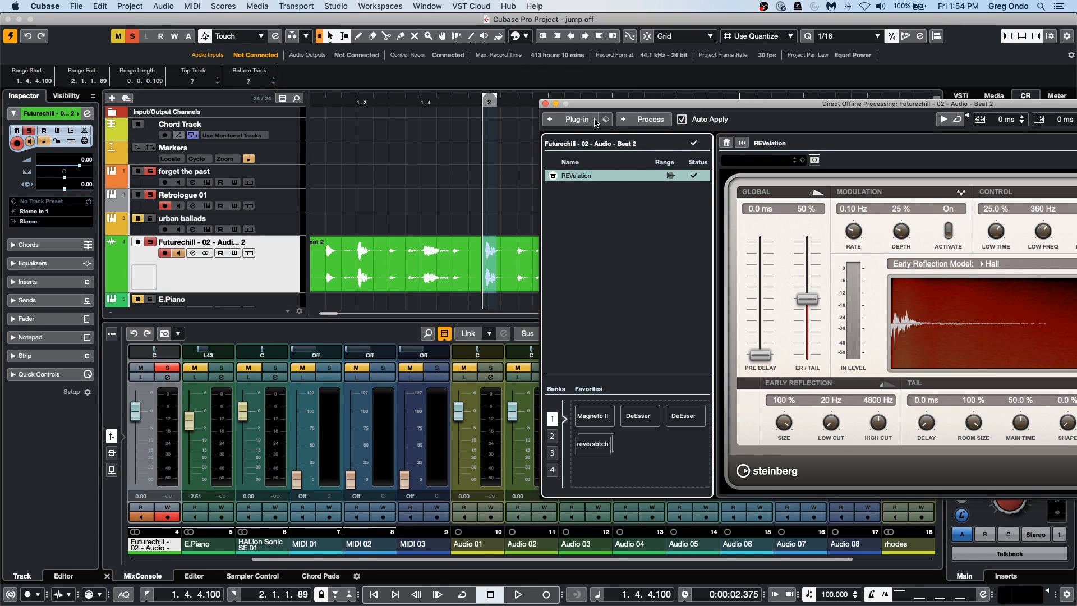
pyautogui.click(583, 120)
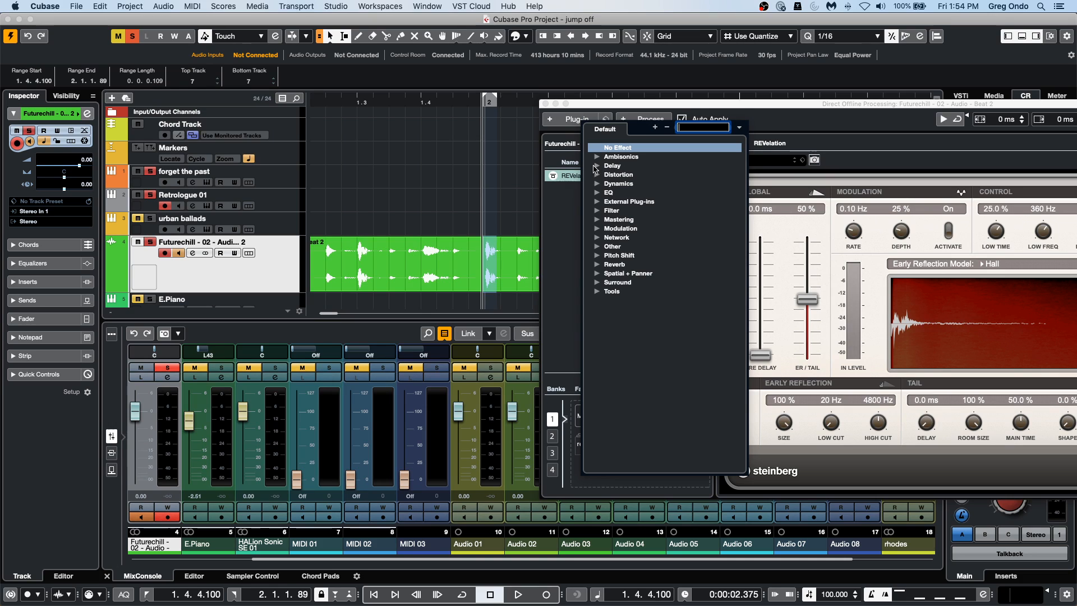
pyautogui.click(596, 166)
pyautogui.click(637, 175)
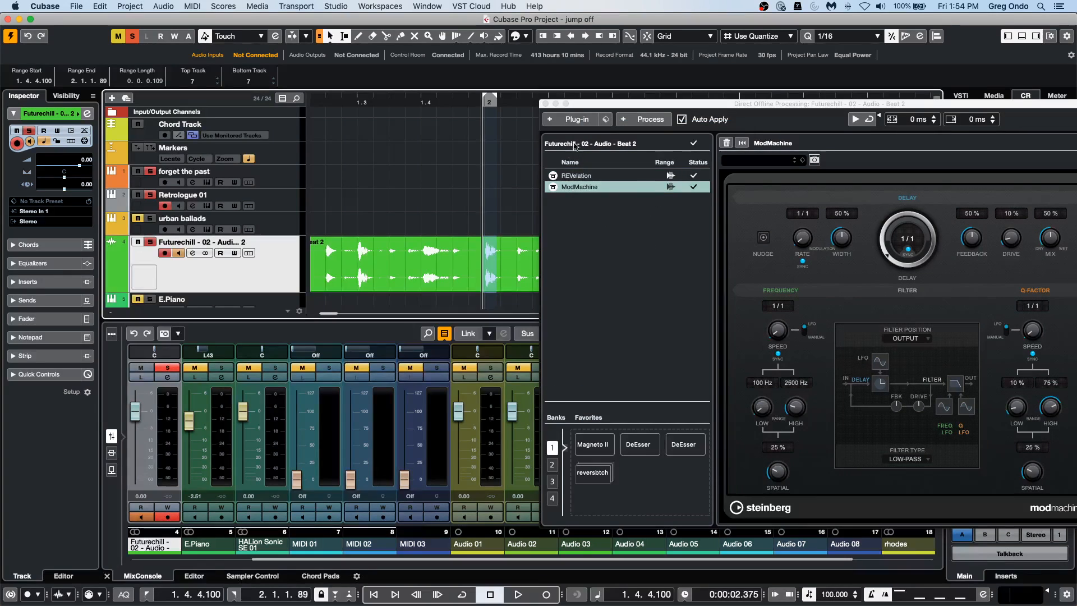
pyautogui.click(546, 103)
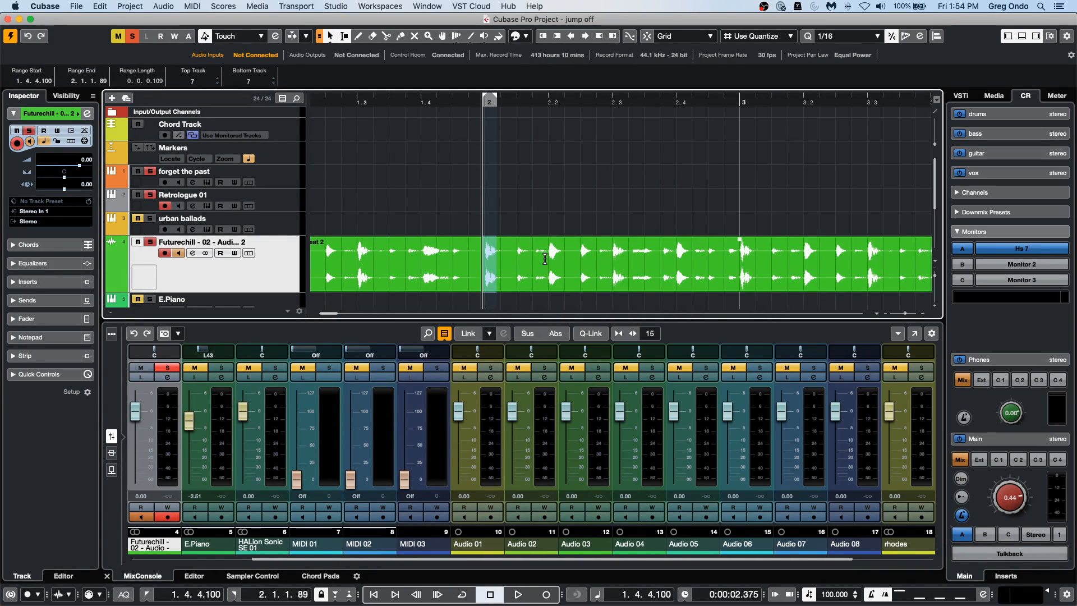
# Mark the range 2.1.4.105 to 2.3.1.3 on the Futurechill event and apply the Reverse process to it with Direct Offline Processing.
pyautogui.moveTo(547, 249); pyautogui.dragTo(612, 244)
pyautogui.click(154, 6)
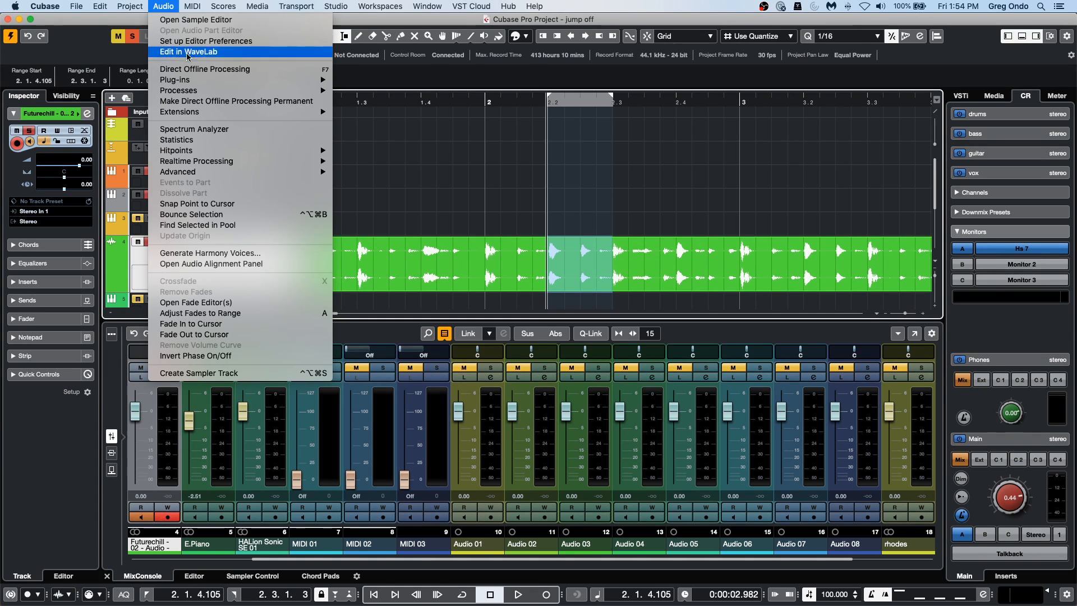
pyautogui.click(480, 142)
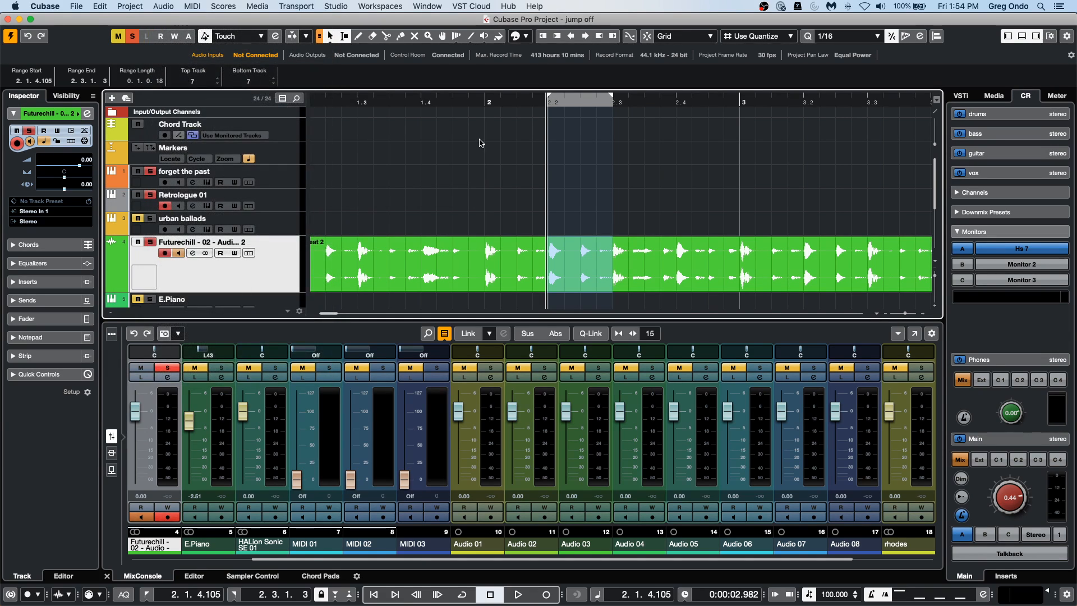
pyautogui.press('F7')
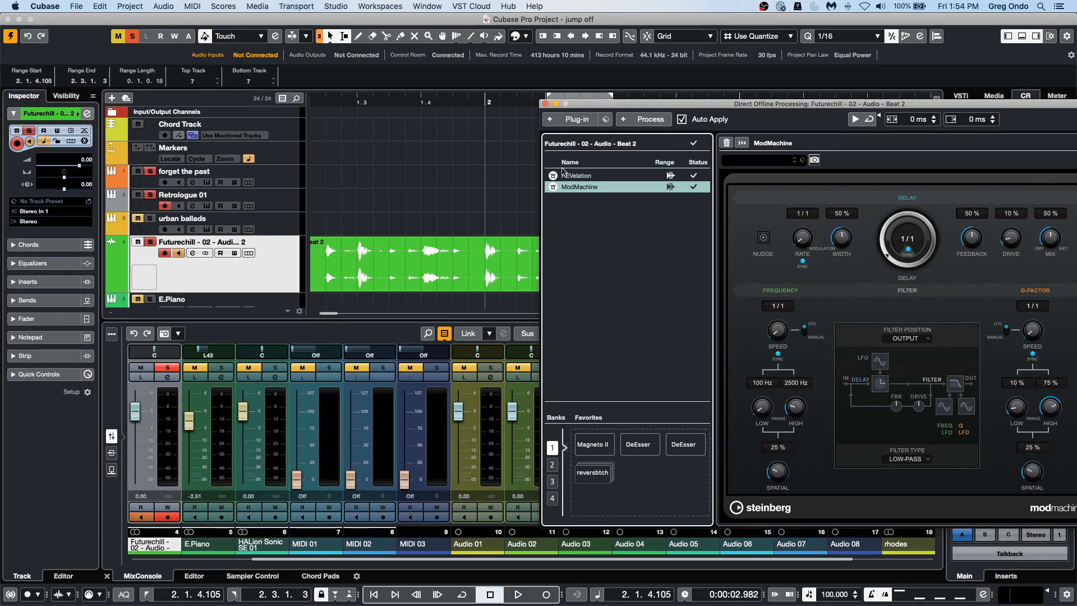
pyautogui.click(637, 120)
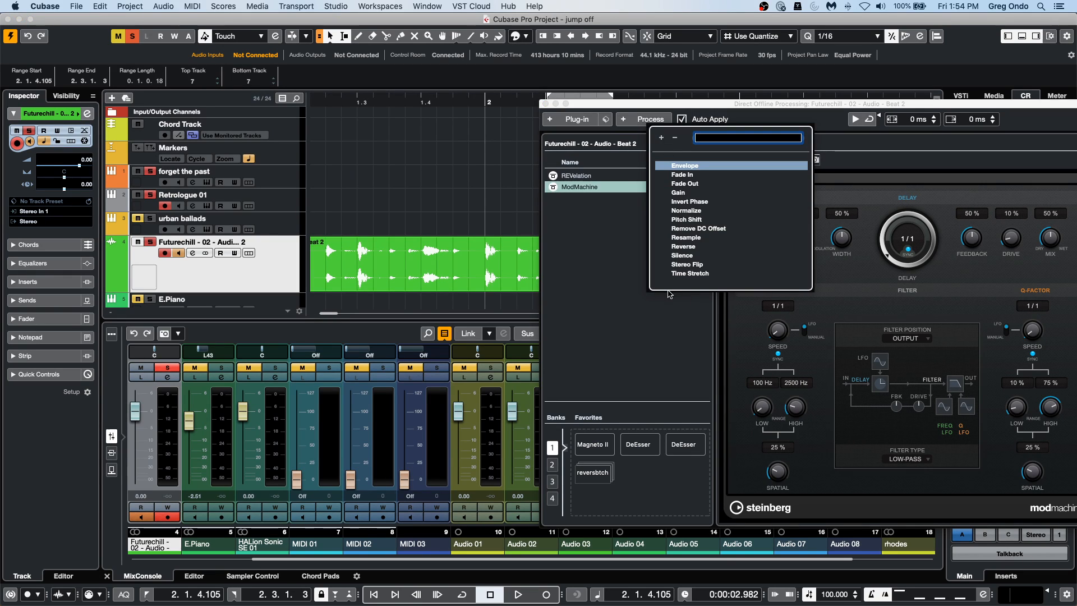
pyautogui.click(691, 247)
pyautogui.click(544, 104)
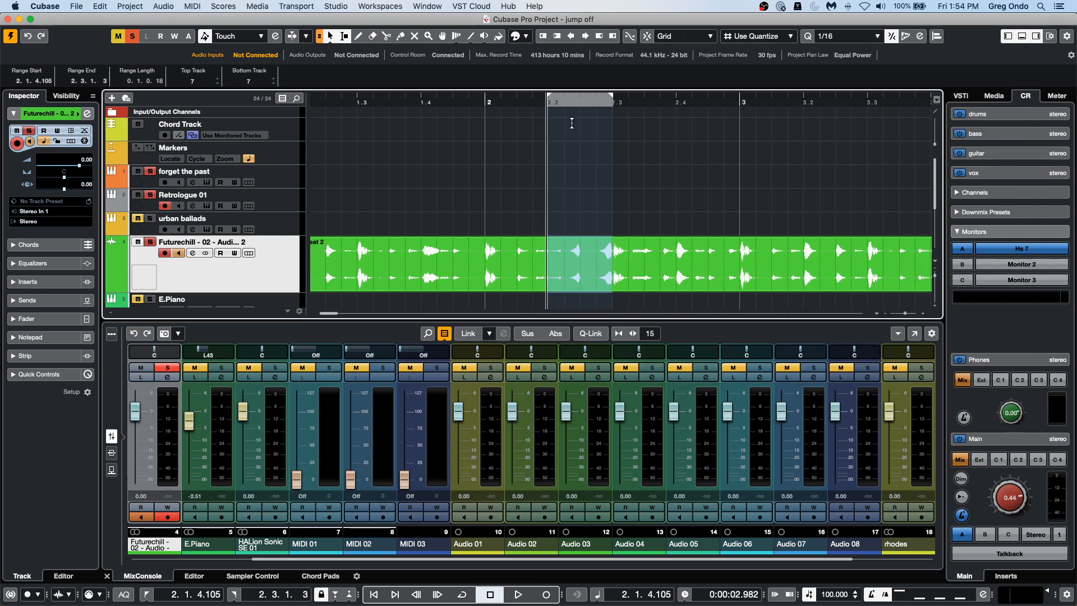
# Mark the range 2.3.4.82 to 3.1.1.90 on the Futurechill event and apply the Fade Out process to it.
pyautogui.moveTo(671, 261); pyautogui.dragTo(753, 261)
pyautogui.click(192, 6)
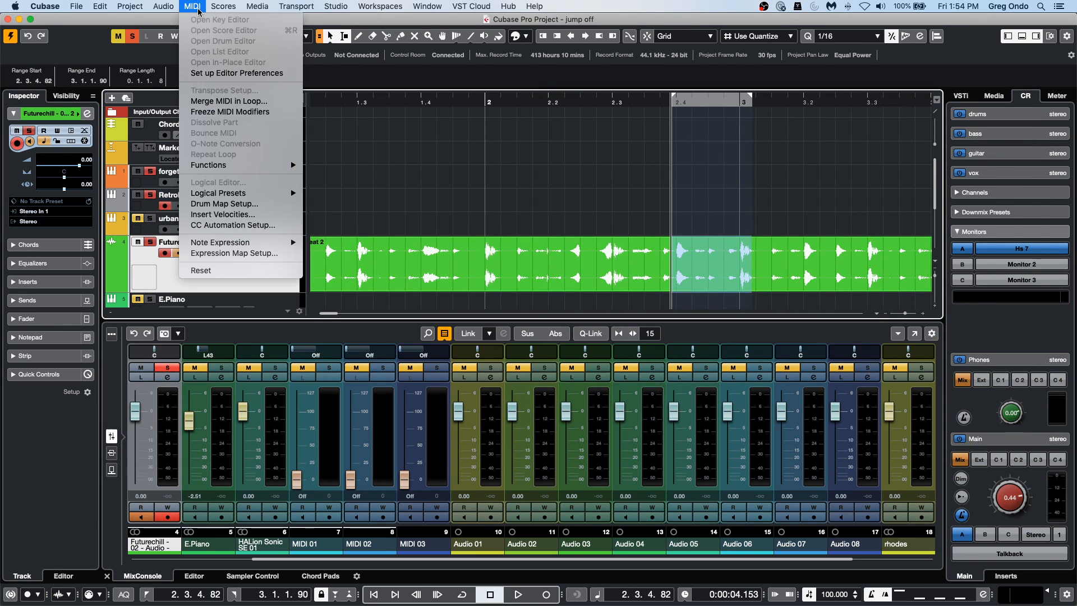
pyautogui.moveTo(230, 165)
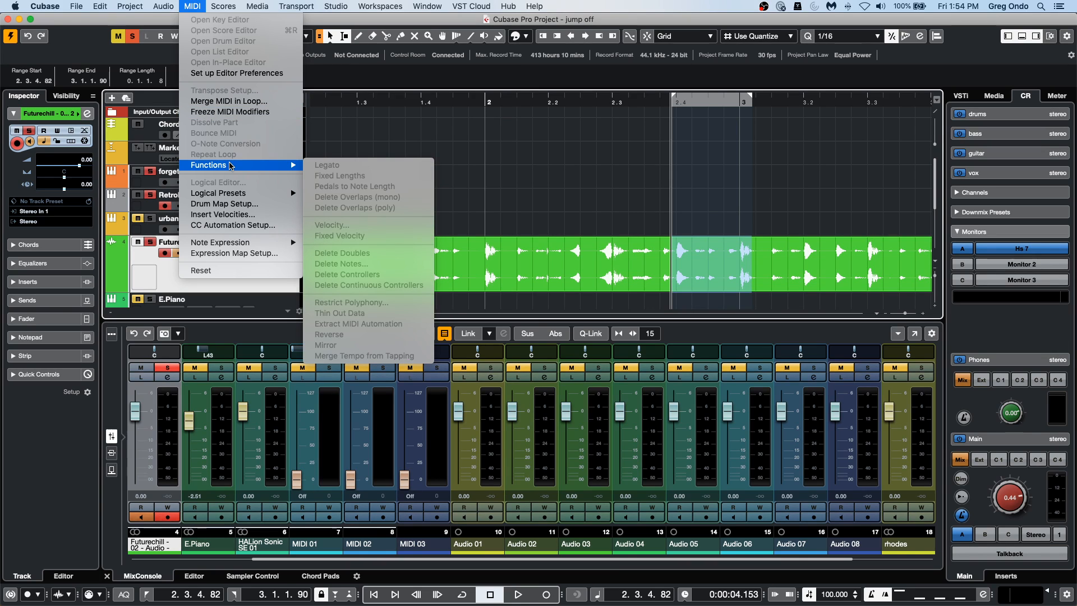
pyautogui.moveTo(163, 6)
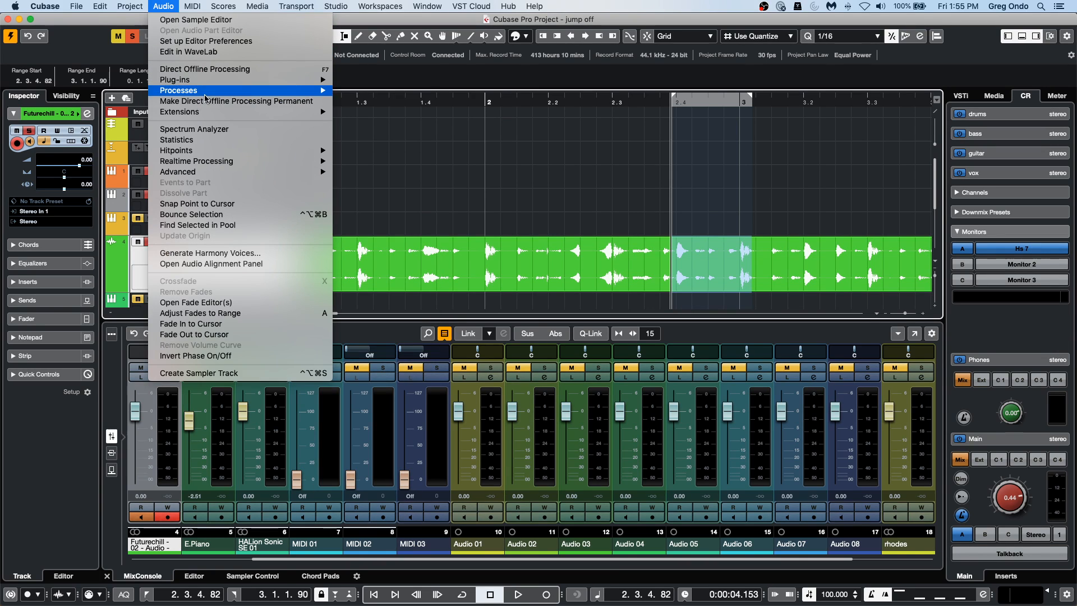
pyautogui.moveTo(205, 94)
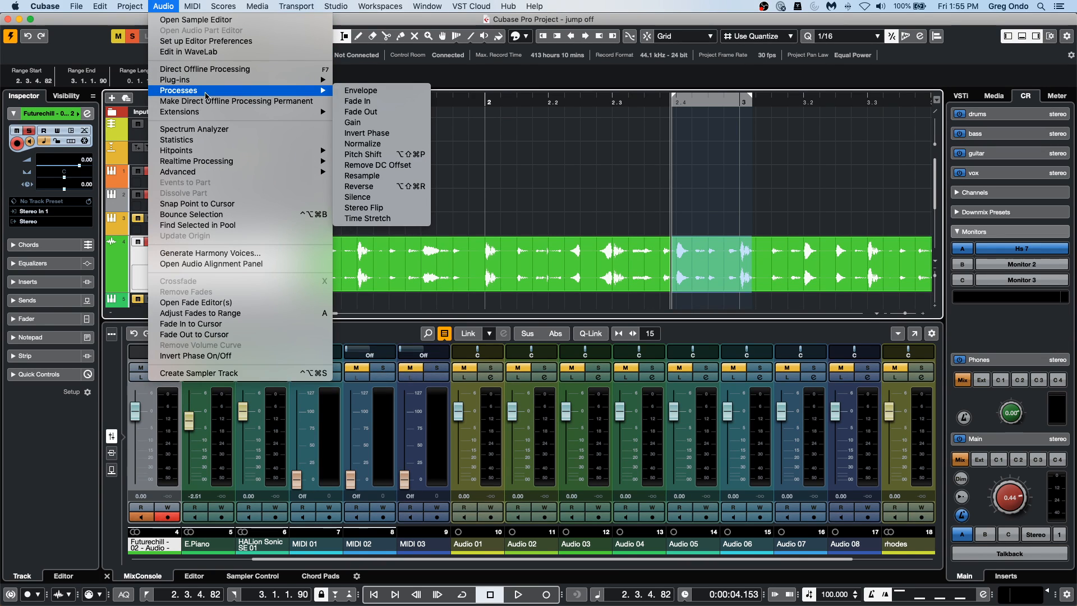
pyautogui.click(390, 111)
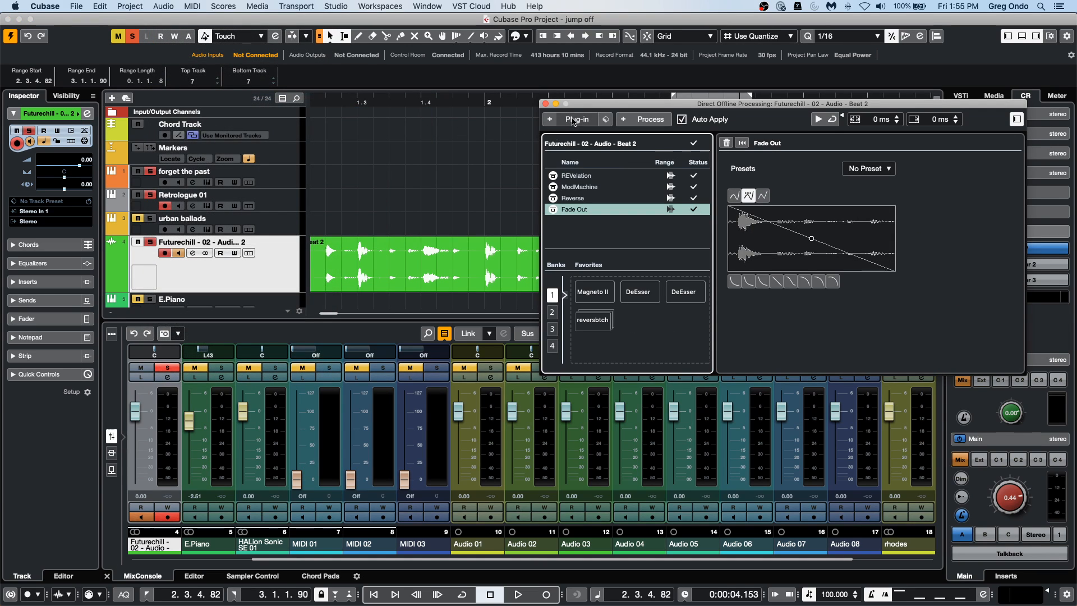
# Play the processed Futurechill event from the project start, with the Direct Offline Processing window moved clear of the event.
pyautogui.moveTo(365, 103); pyautogui.dragTo(230, 80)
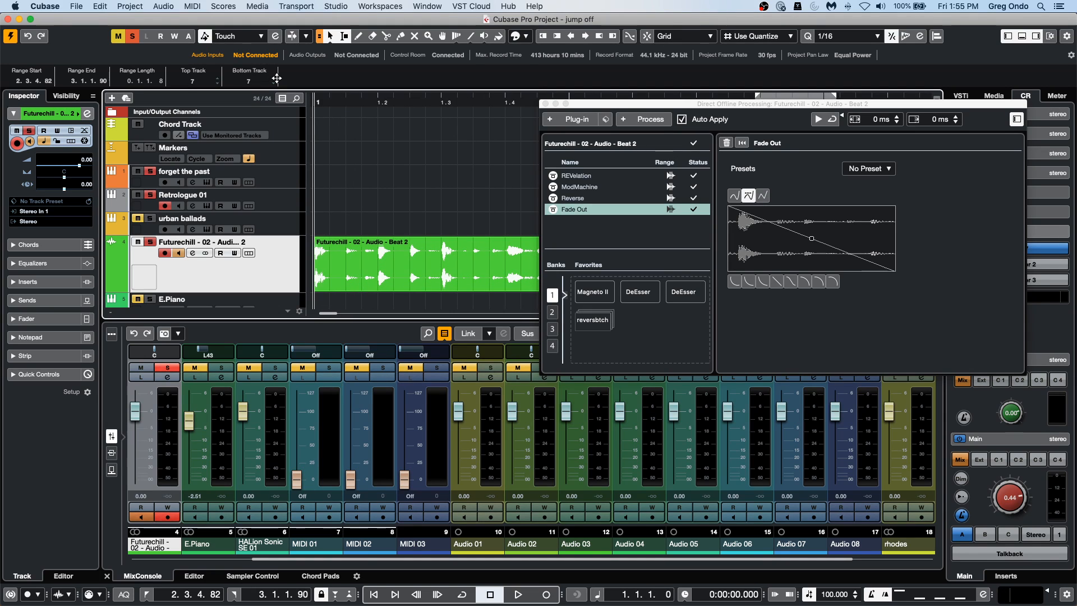
pyautogui.press('space')
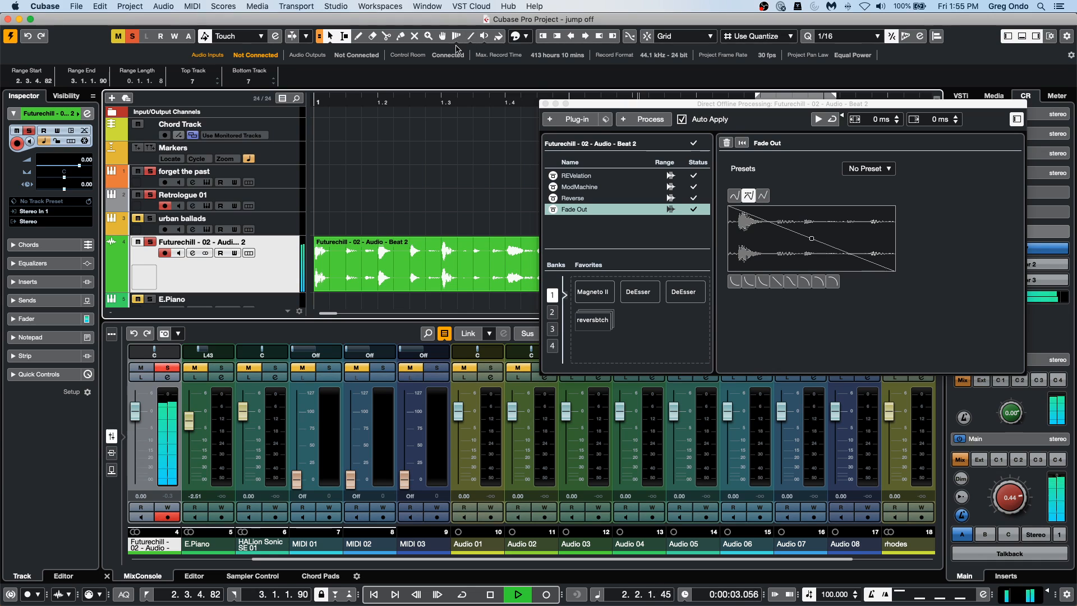
pyautogui.moveTo(609, 105); pyautogui.dragTo(596, 318)
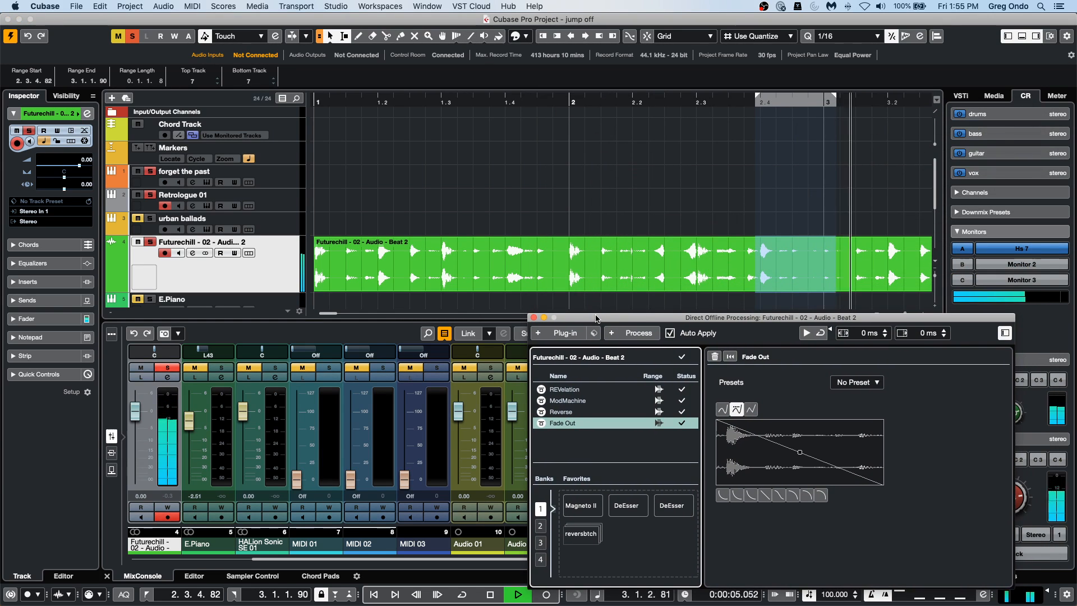
pyautogui.click(419, 97)
pyautogui.moveTo(420, 96); pyautogui.dragTo(290, 75)
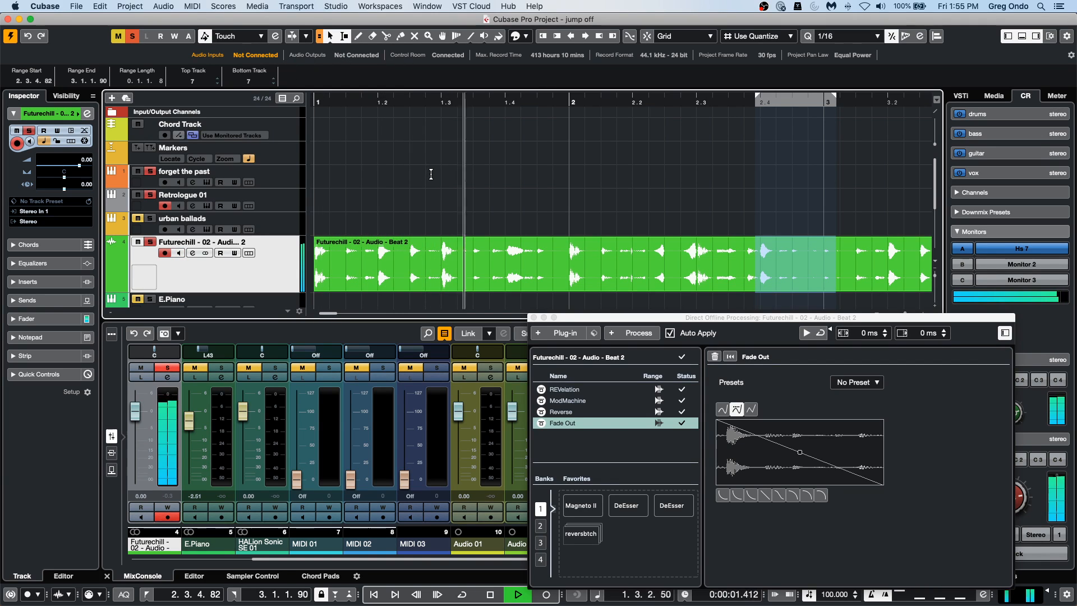
pyautogui.press('space')
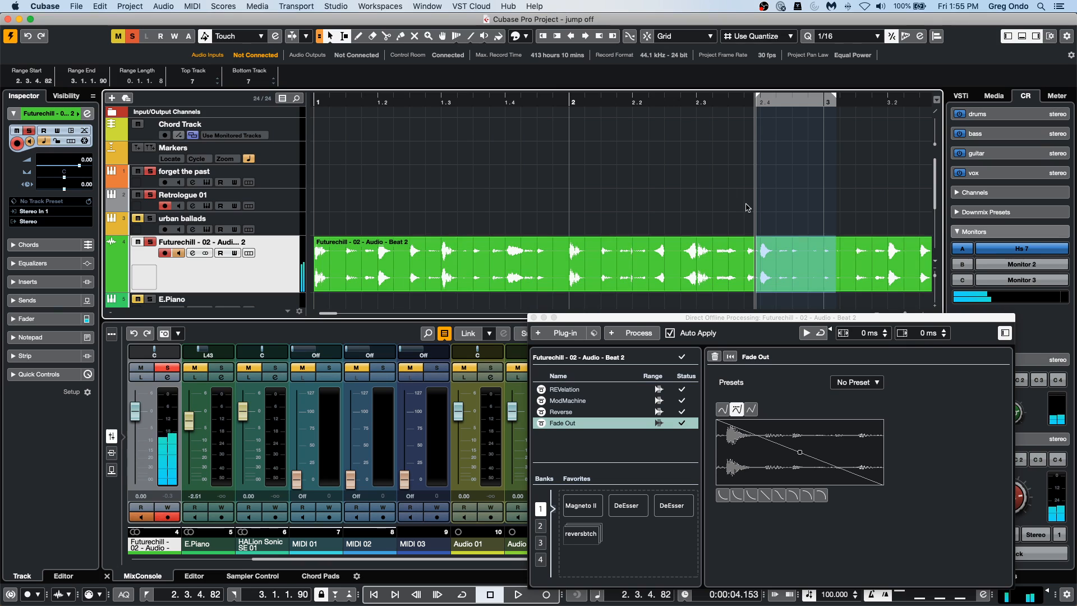
# Mark the range 3.1.4.92 to 3.3.1.110 on the Futurechill event and apply the Flanger modulation plug-in to it.
pyautogui.moveTo(549, 99); pyautogui.dragTo(547, 63)
pyautogui.moveTo(633, 256); pyautogui.dragTo(680, 258)
pyautogui.click(575, 335)
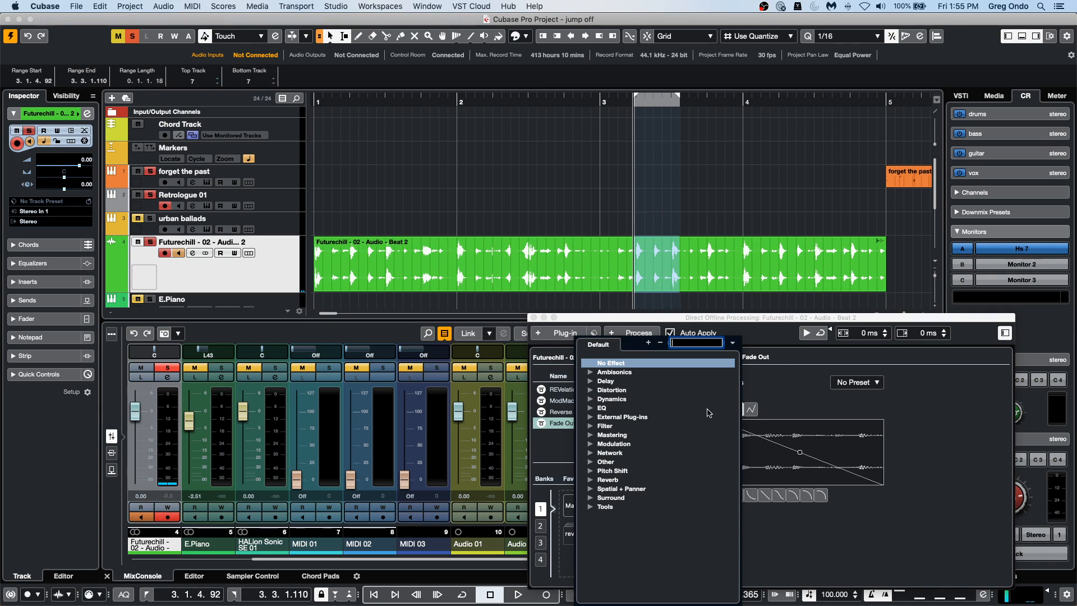
pyautogui.click(591, 444)
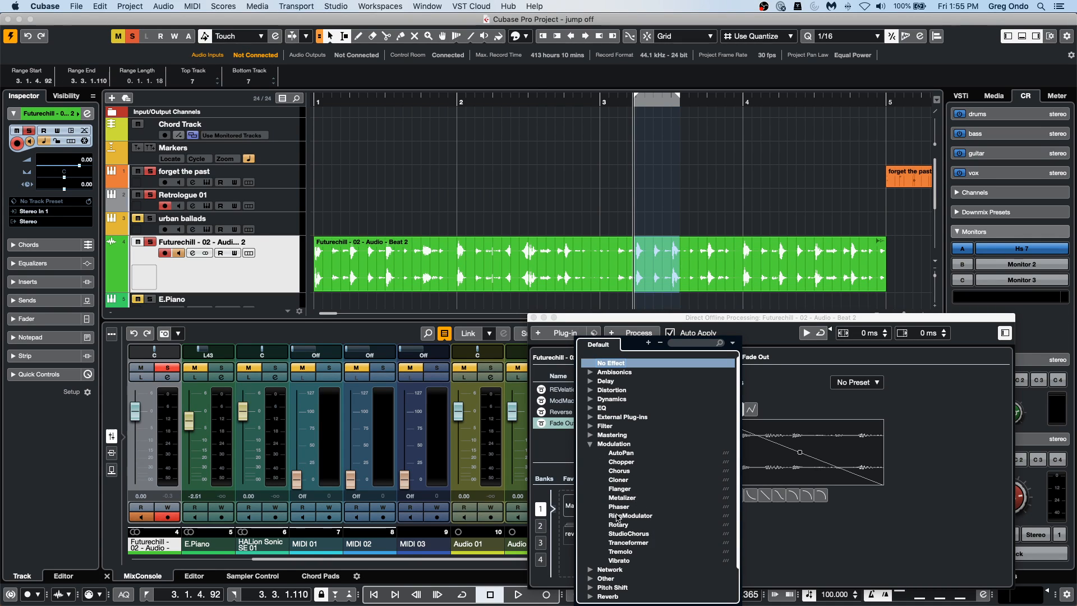
pyautogui.click(623, 489)
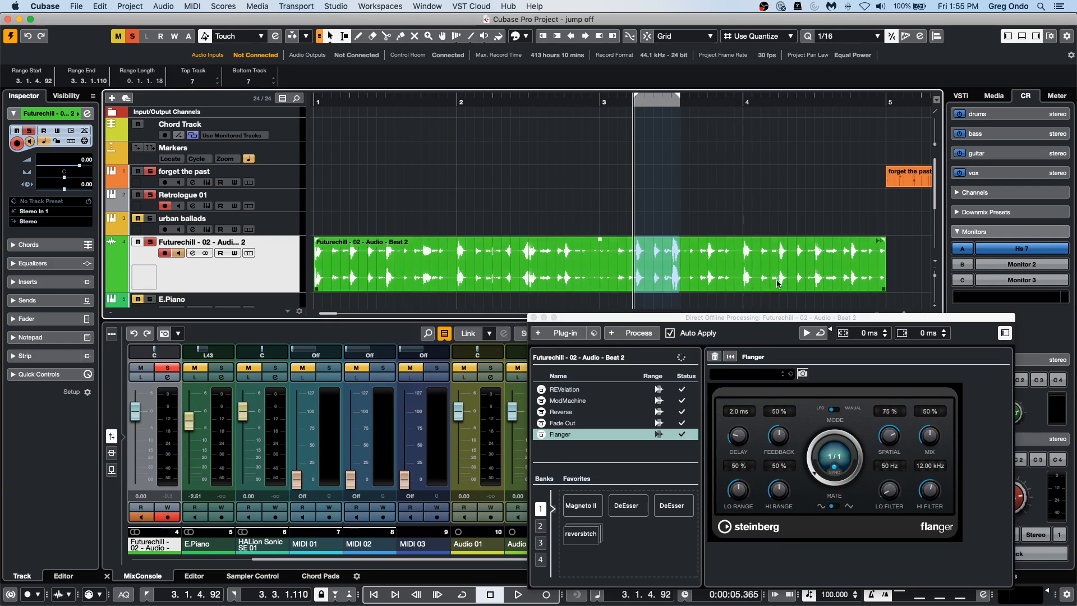
# Play the Futurechill event from around bar 2 through the flanged section and stop playback.
pyautogui.click(466, 95)
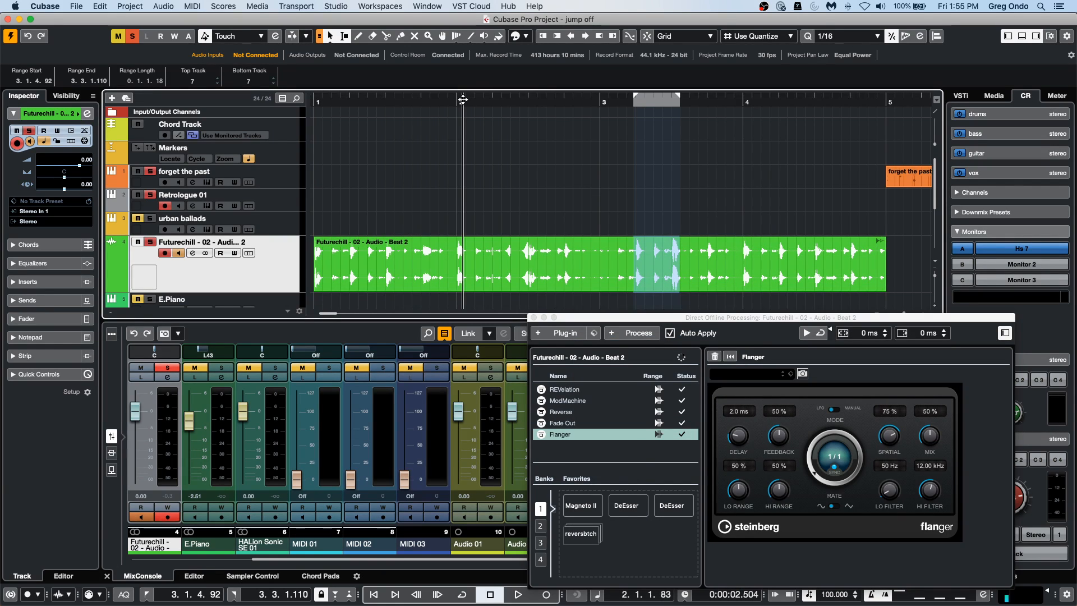
pyautogui.press('space')
pyautogui.click(382, 104)
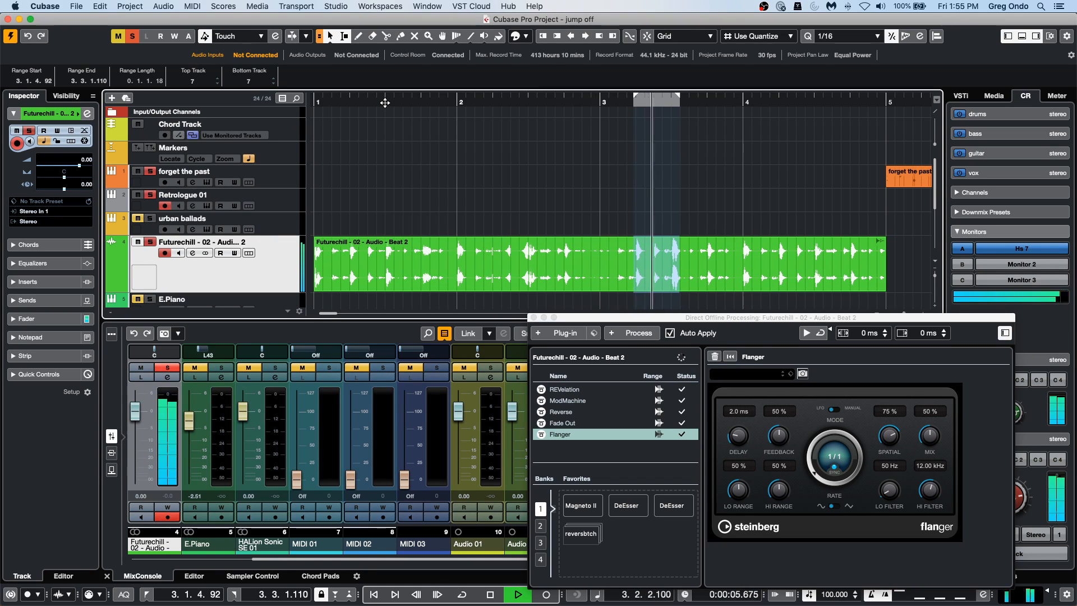
pyautogui.press('space')
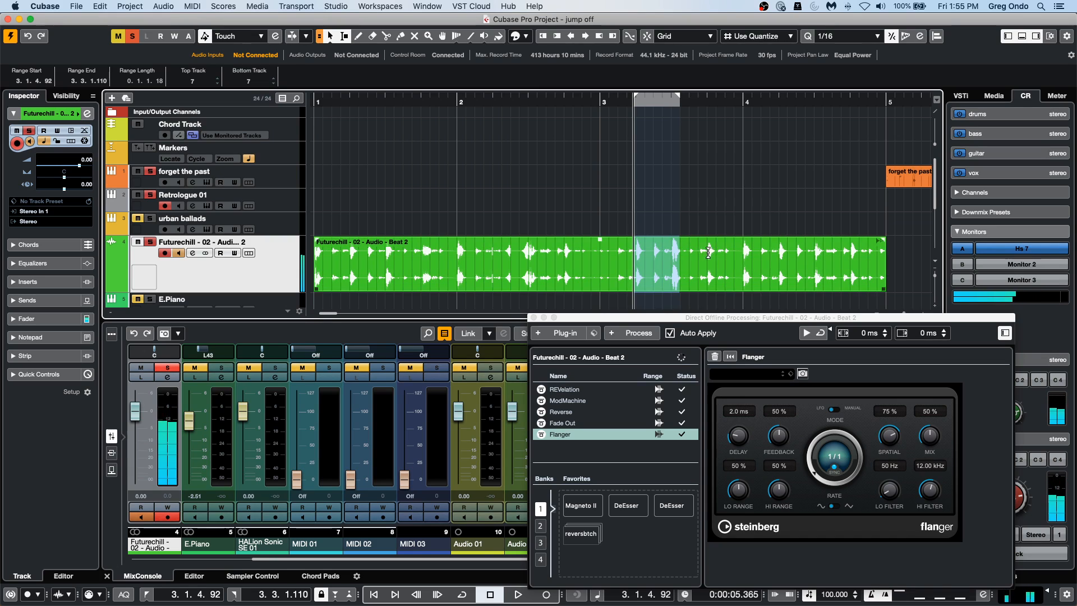
# Mark the range 3.3.4.81 to 4.1.3.40 on the Futurechill event and apply the MonoDelay plug-in with the delay set to 1/16.
pyautogui.moveTo(705, 251); pyautogui.dragTo(763, 250)
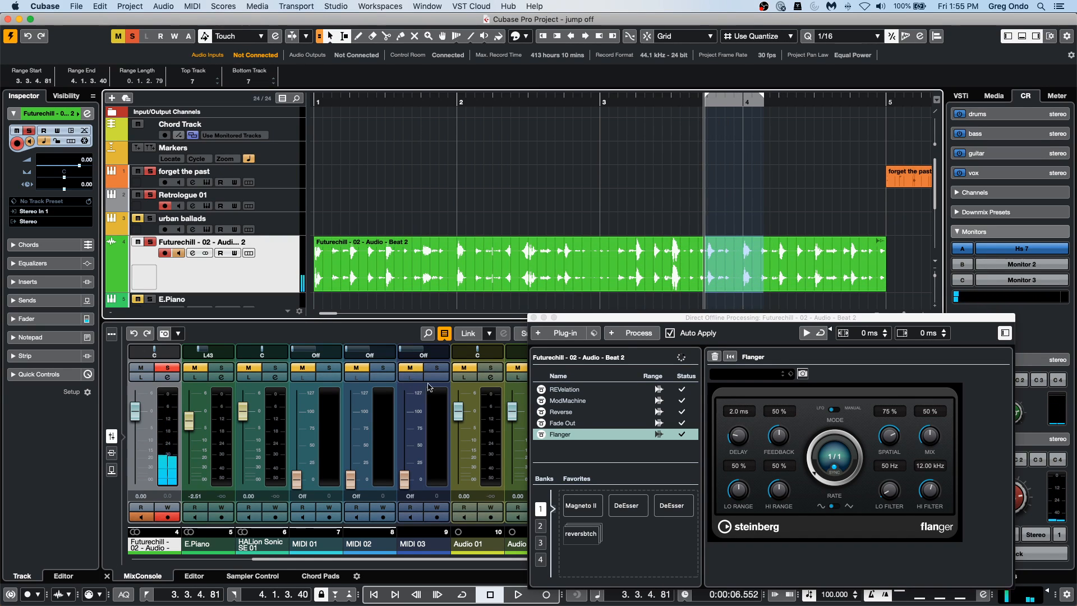
pyautogui.click(545, 335)
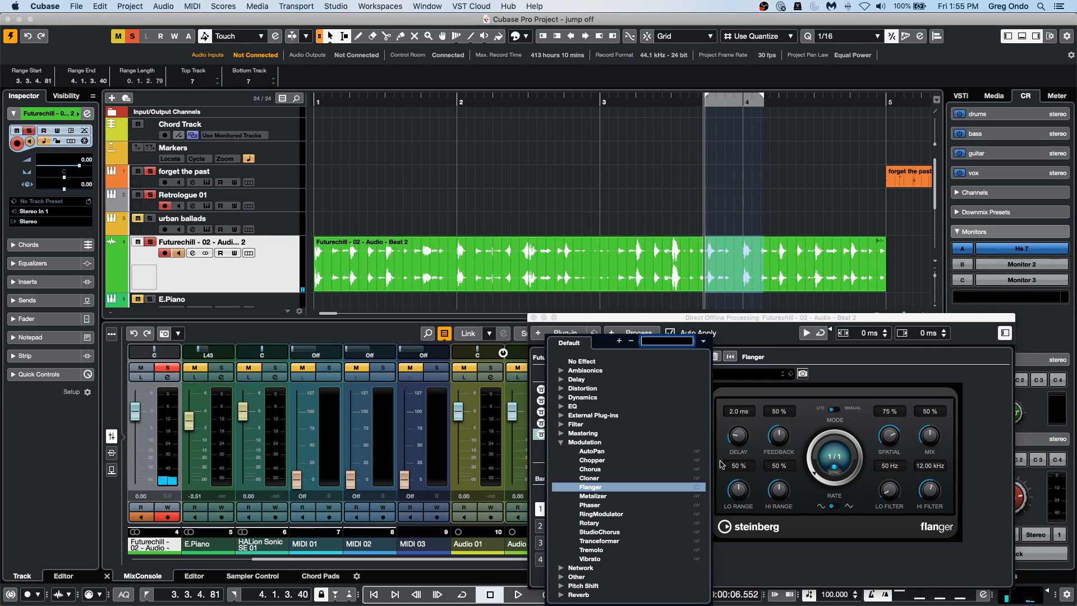
pyautogui.click(562, 380)
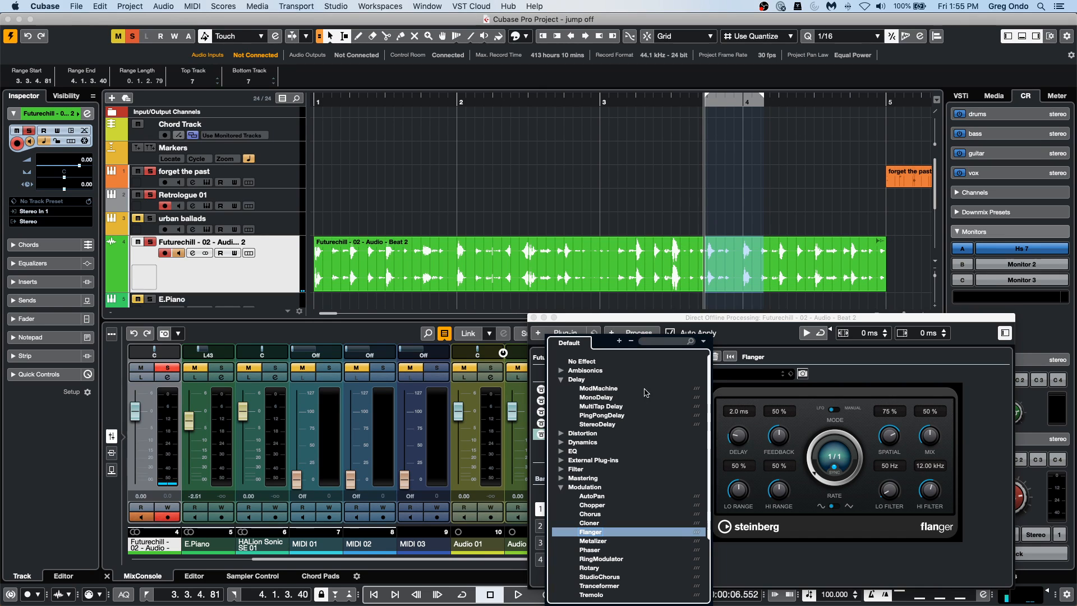
pyautogui.click(613, 399)
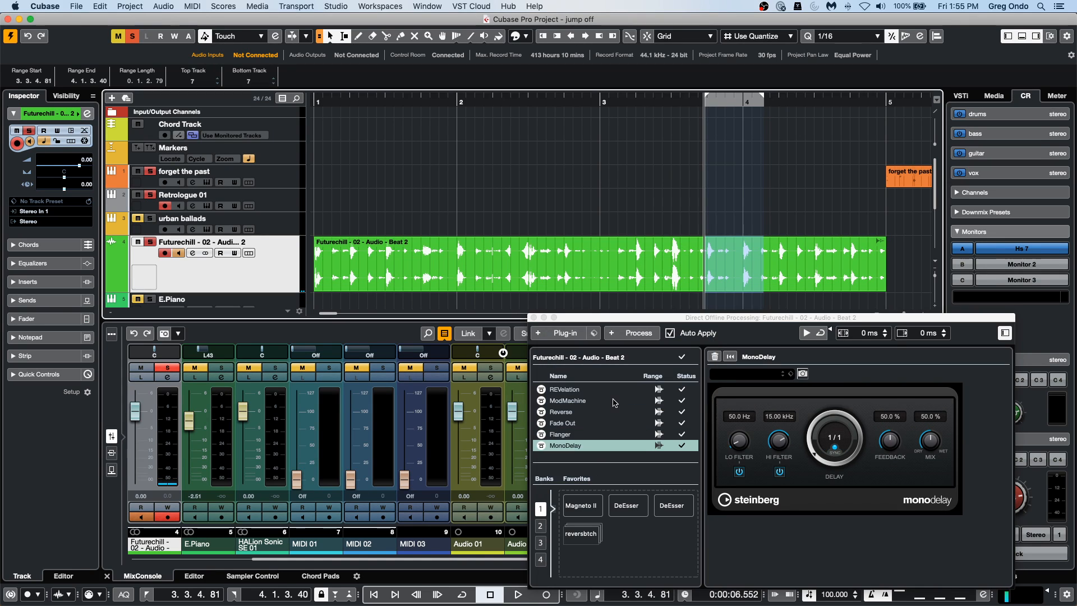
pyautogui.click(809, 443)
pyautogui.moveTo(809, 424); pyautogui.dragTo(809, 429)
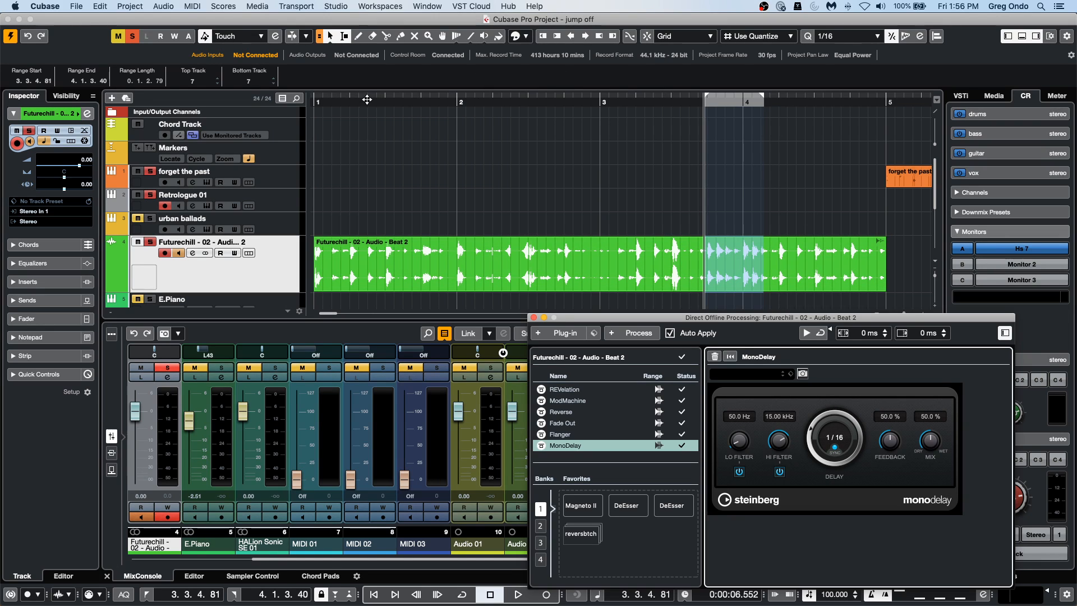
# Play the Futurechill event from within bar 1 through the delayed section and stop playback.
pyautogui.click(385, 101)
pyautogui.press('space')
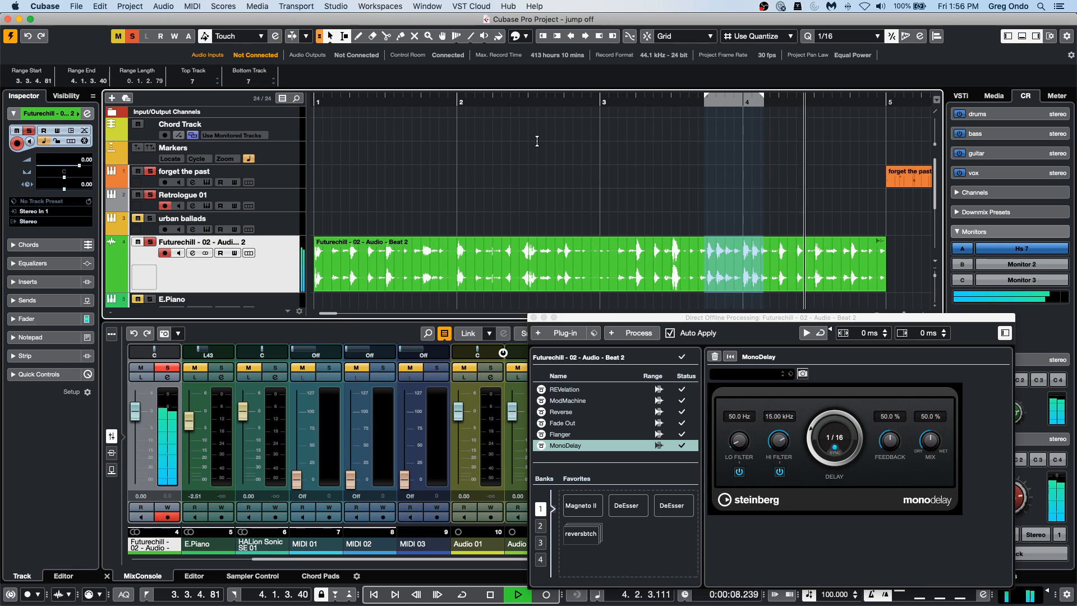
pyautogui.press('space')
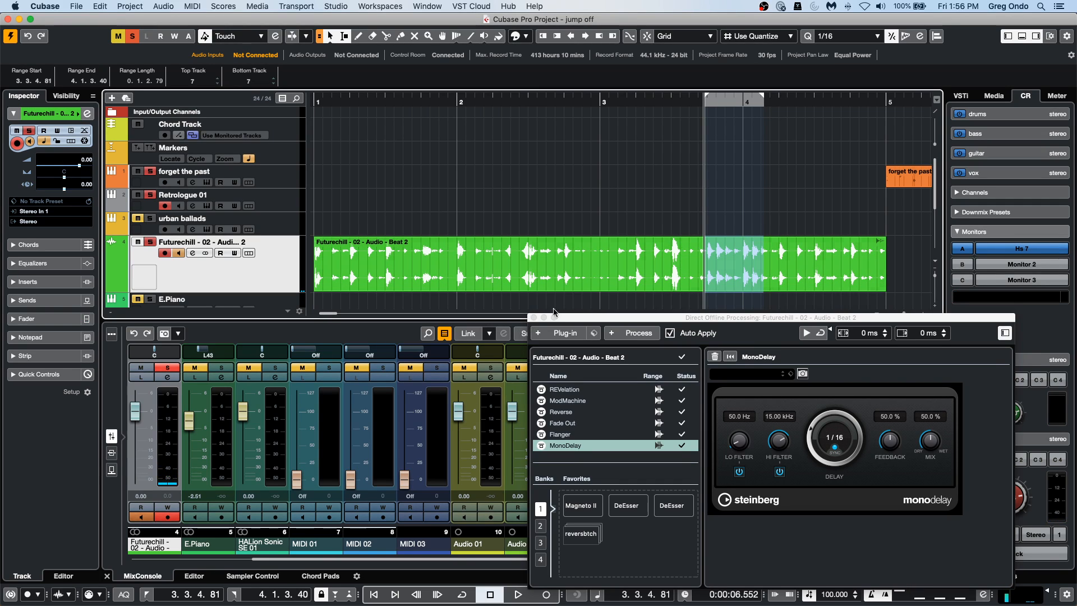
# Delete the Reverse process from the Futurechill event's Direct Offline Processing list.
pyautogui.click(695, 276)
pyautogui.click(561, 412)
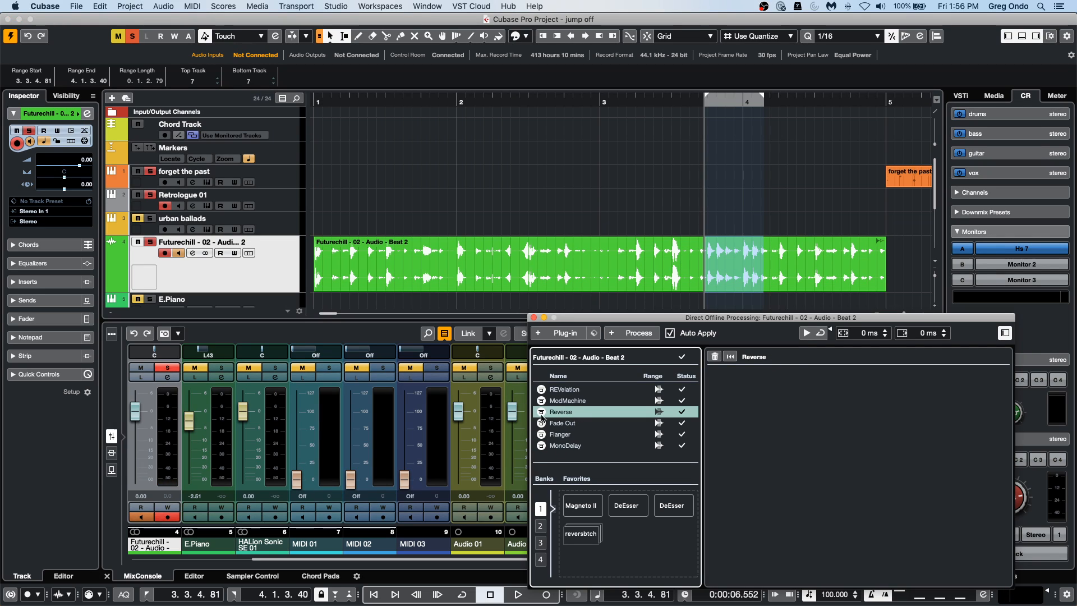
pyautogui.rightClick(594, 415)
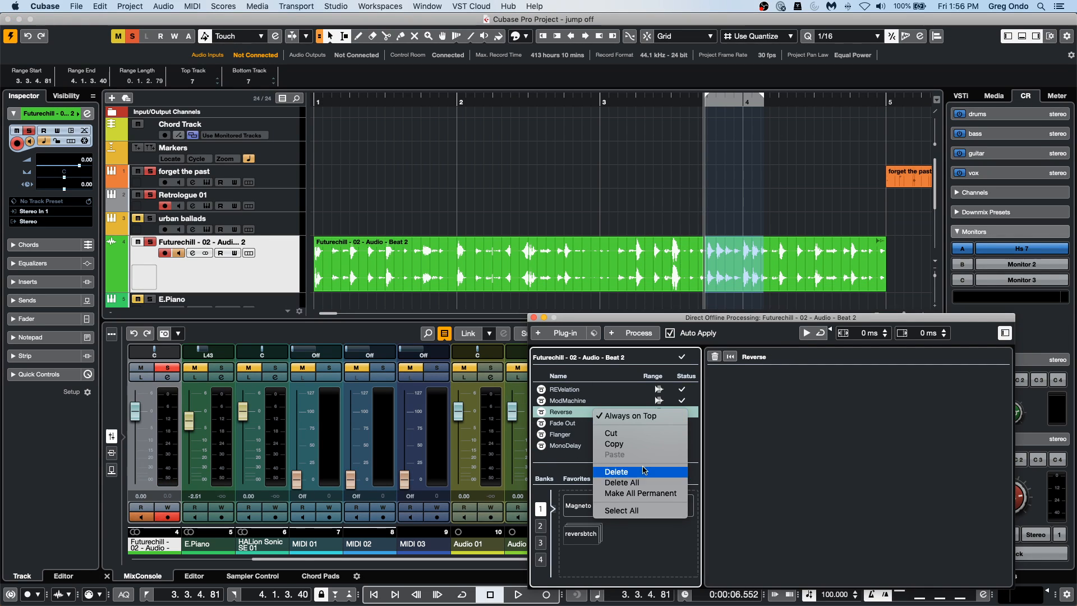
pyautogui.click(616, 472)
# Play the Futurechill event from near the start of bar 1 past bar 4 without the Reverse process, and stop playback.
pyautogui.click(340, 101)
pyautogui.press('space')
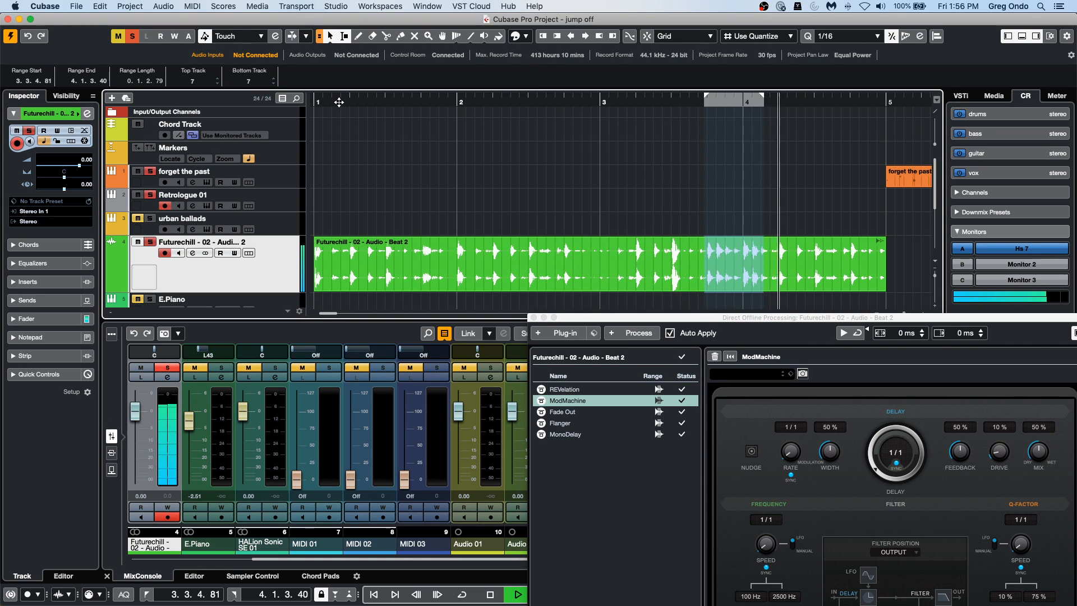
pyautogui.press('space')
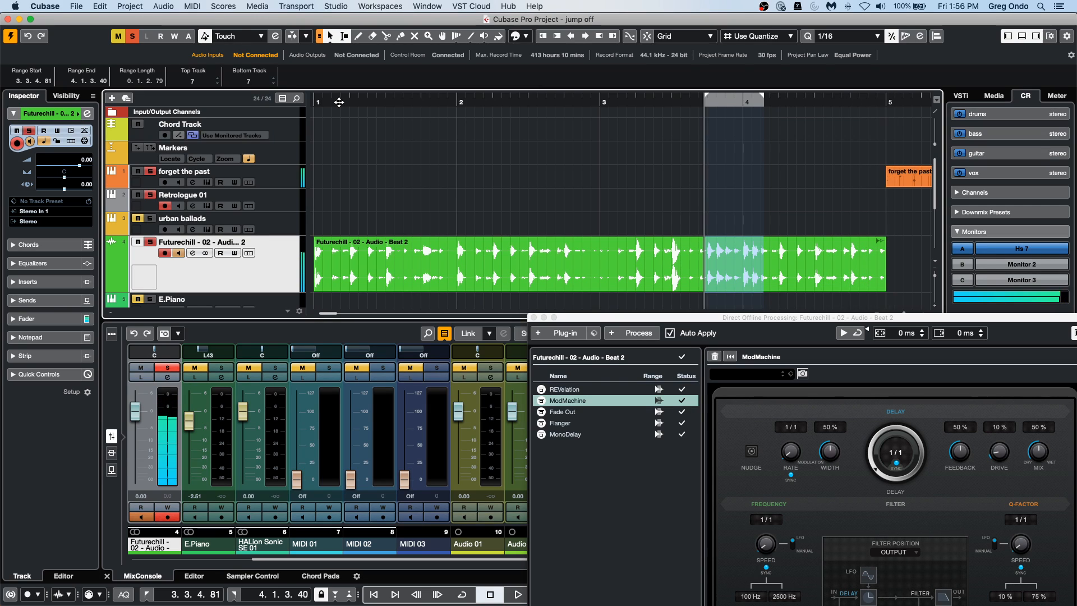
pyautogui.click(367, 240)
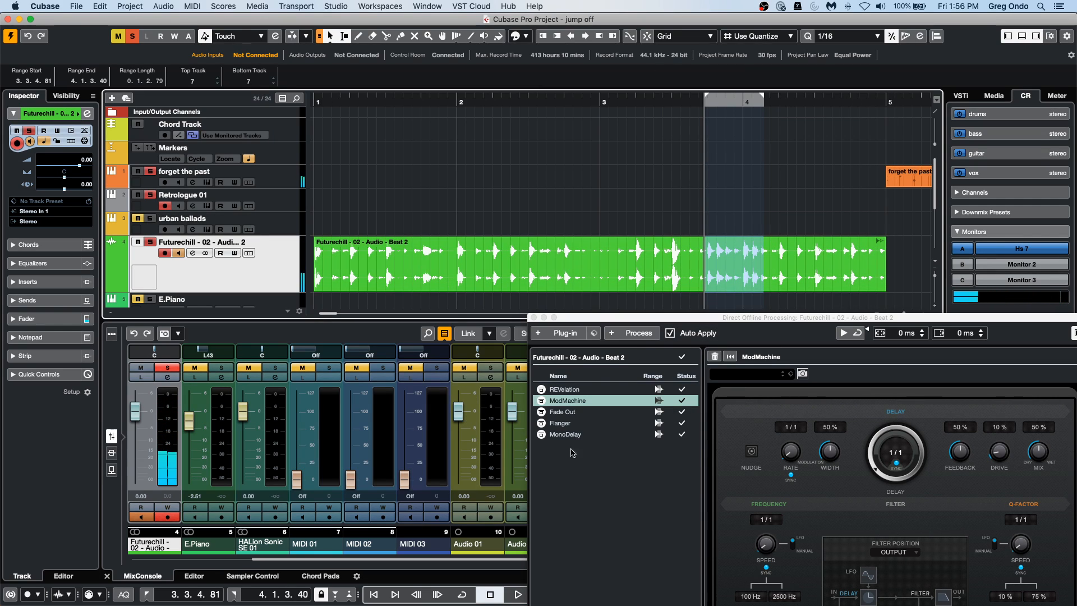
# Delete all offline processes from the Futurechill event and close the Direct Offline Processing window.
pyautogui.moveTo(608, 323); pyautogui.dragTo(674, 151)
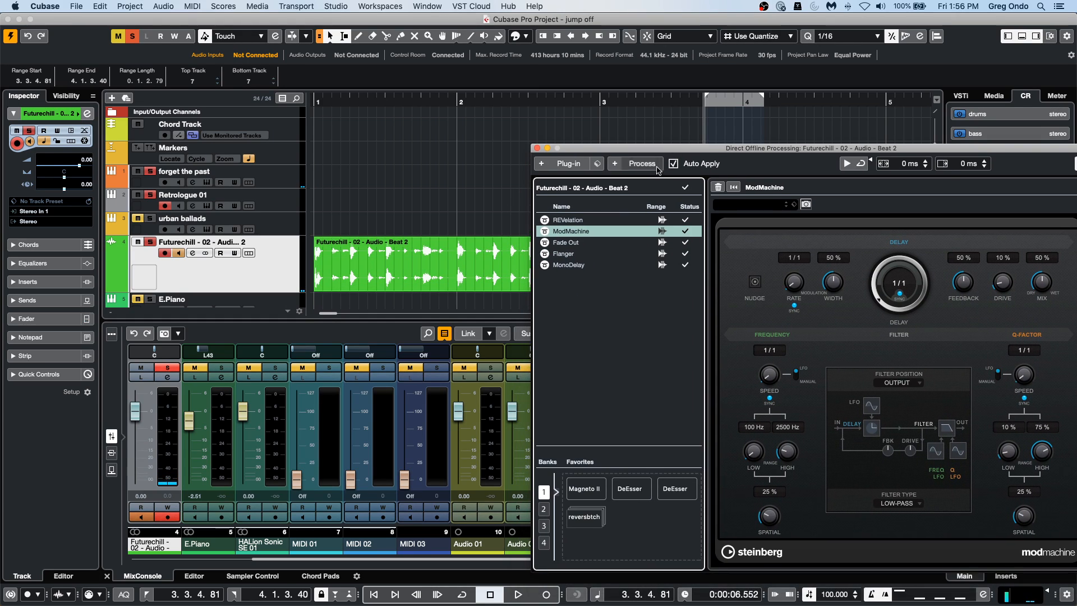
pyautogui.rightClick(570, 267)
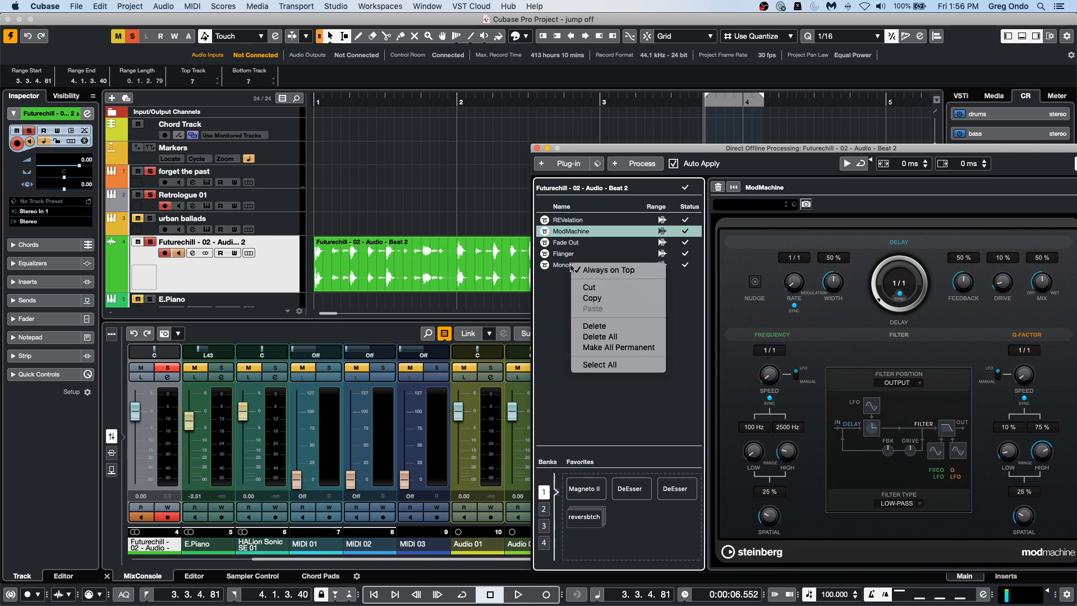
pyautogui.click(638, 339)
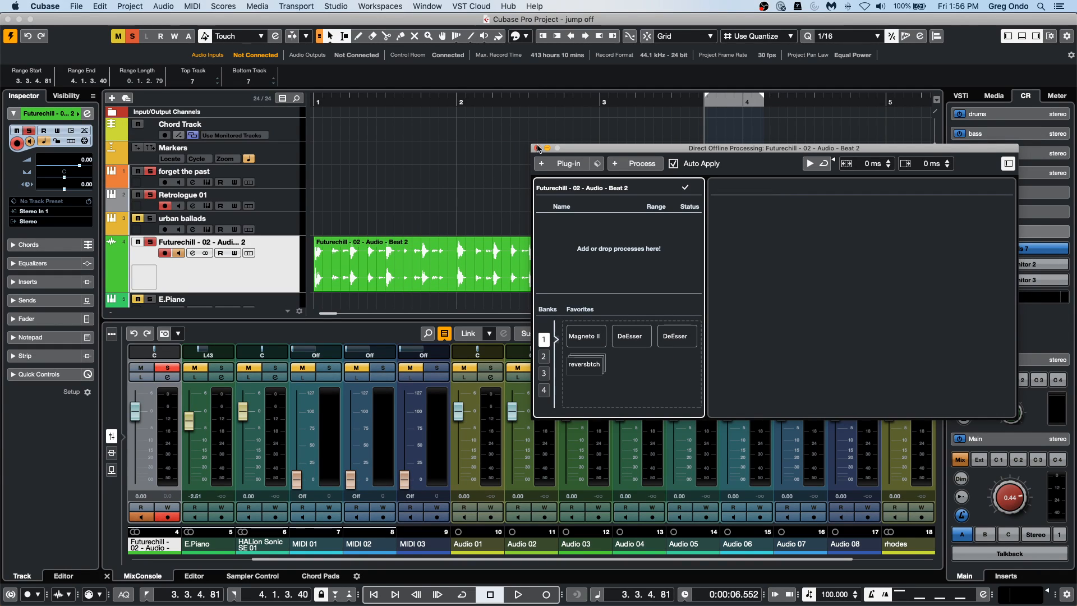
pyautogui.click(537, 148)
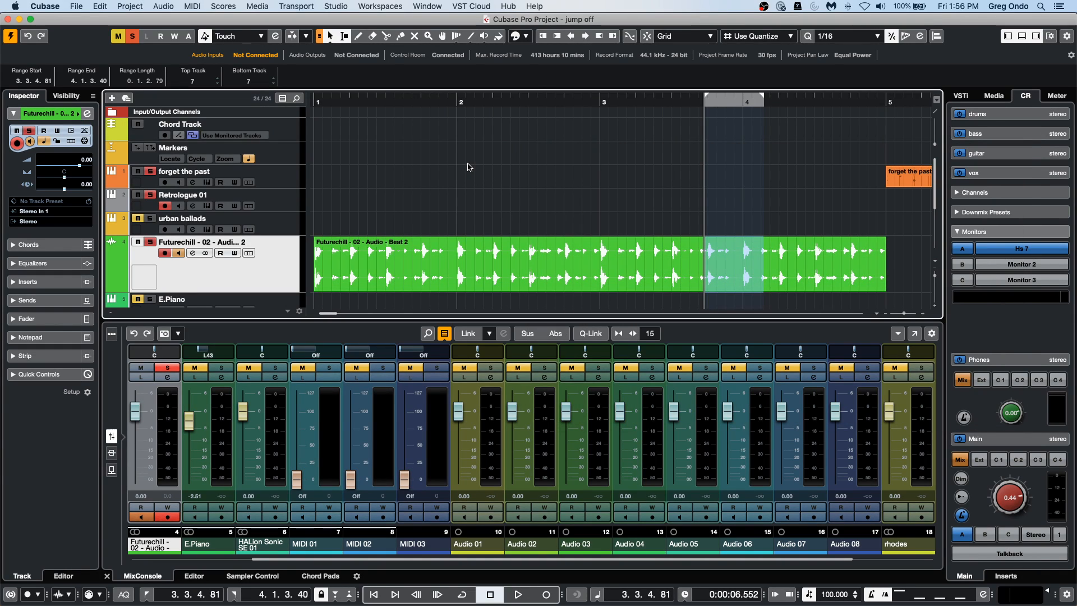
pyautogui.click(469, 254)
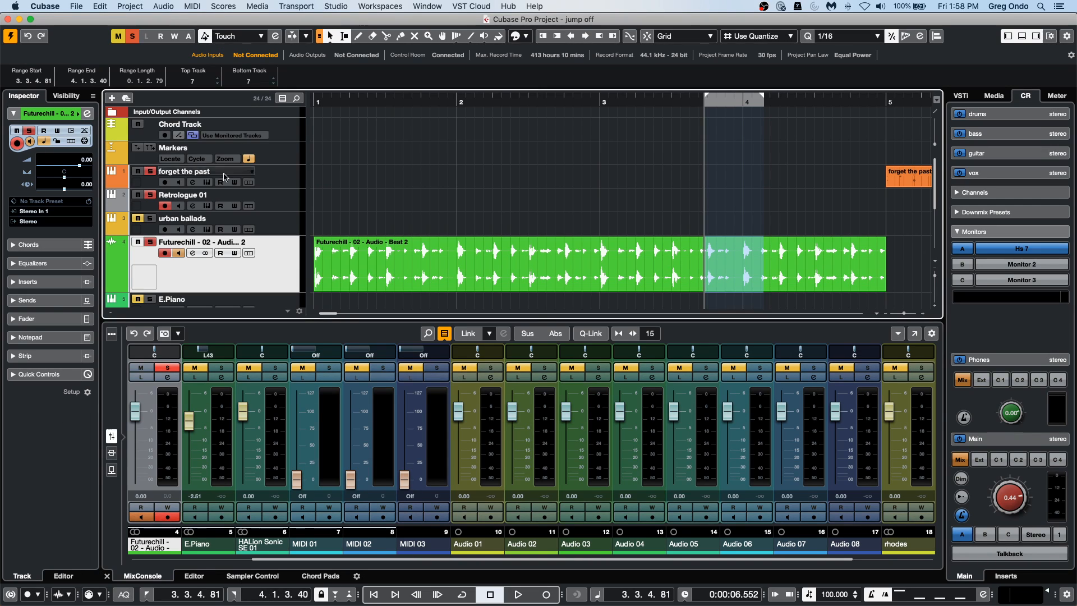
# Turn off solo on the forget the past and Retrologue 01 tracks.
pyautogui.click(150, 171)
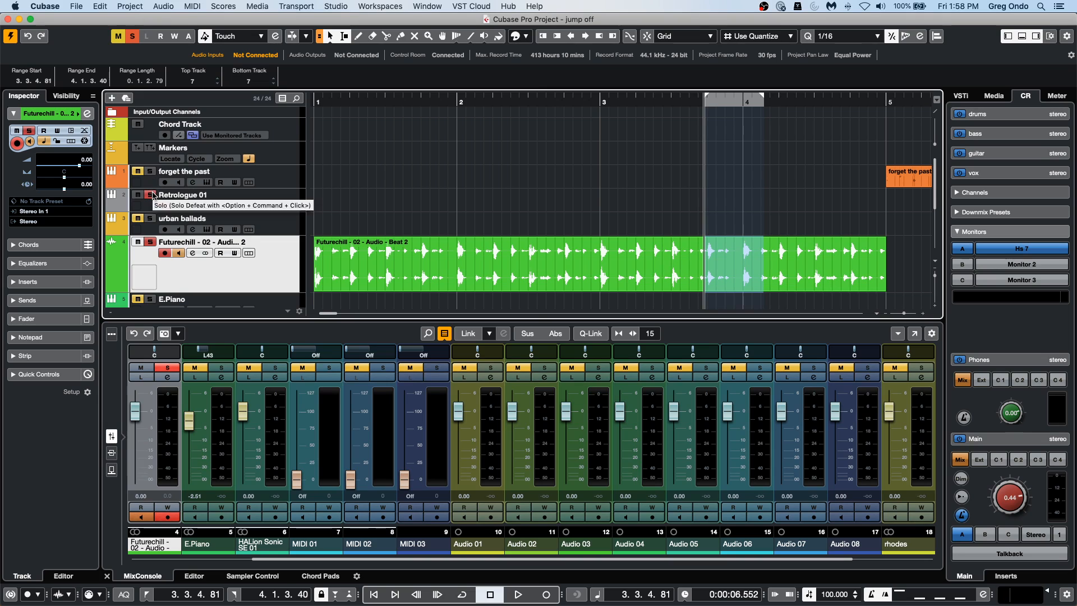
pyautogui.click(150, 195)
# Expand the Folder track and select its Audio 01 track.
pyautogui.scroll(-1, 271, 196)
pyautogui.scroll(-5, 272, 196)
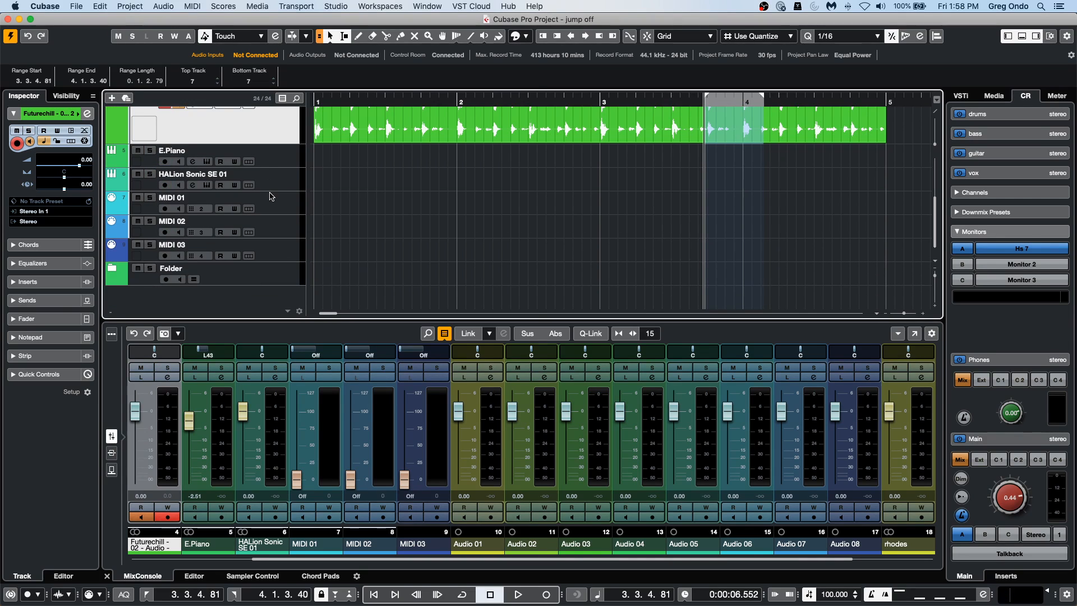
pyautogui.click(107, 268)
pyautogui.scroll(-3, 433, 217)
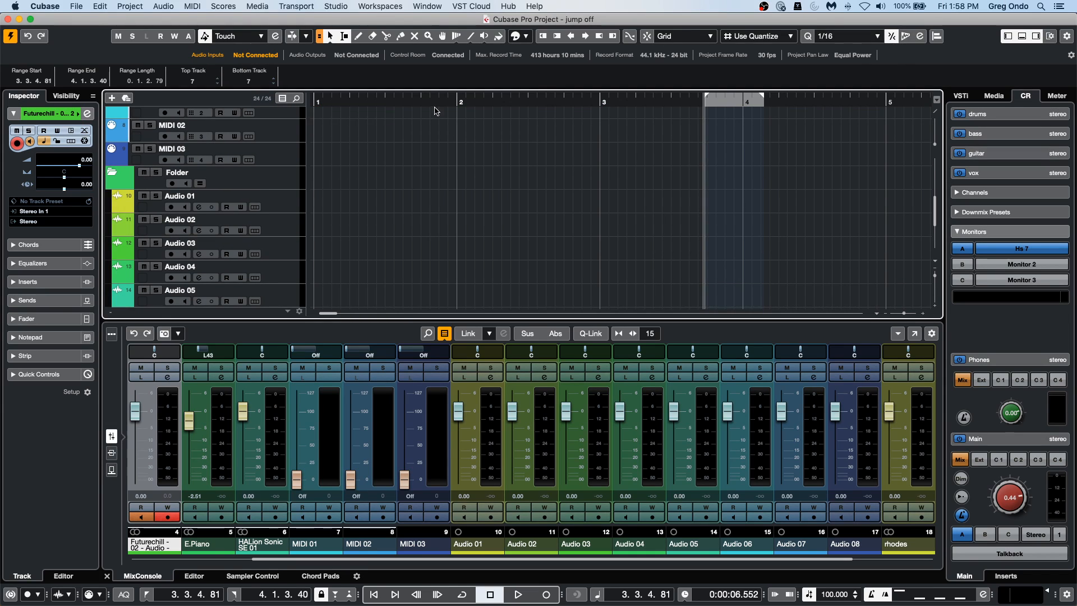
pyautogui.scroll(-2, 547, 168)
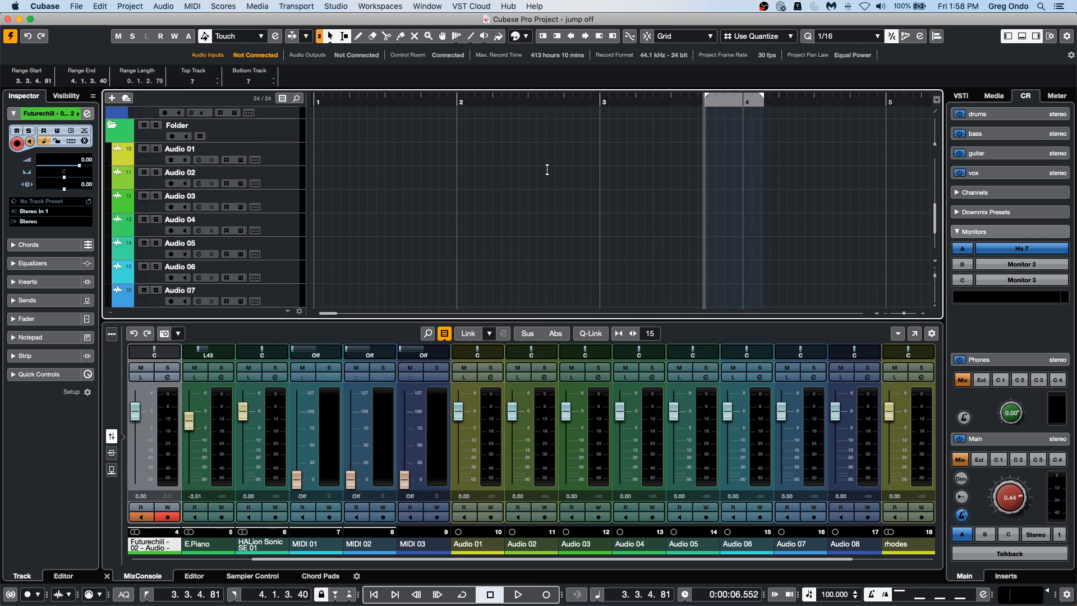
pyautogui.click(292, 141)
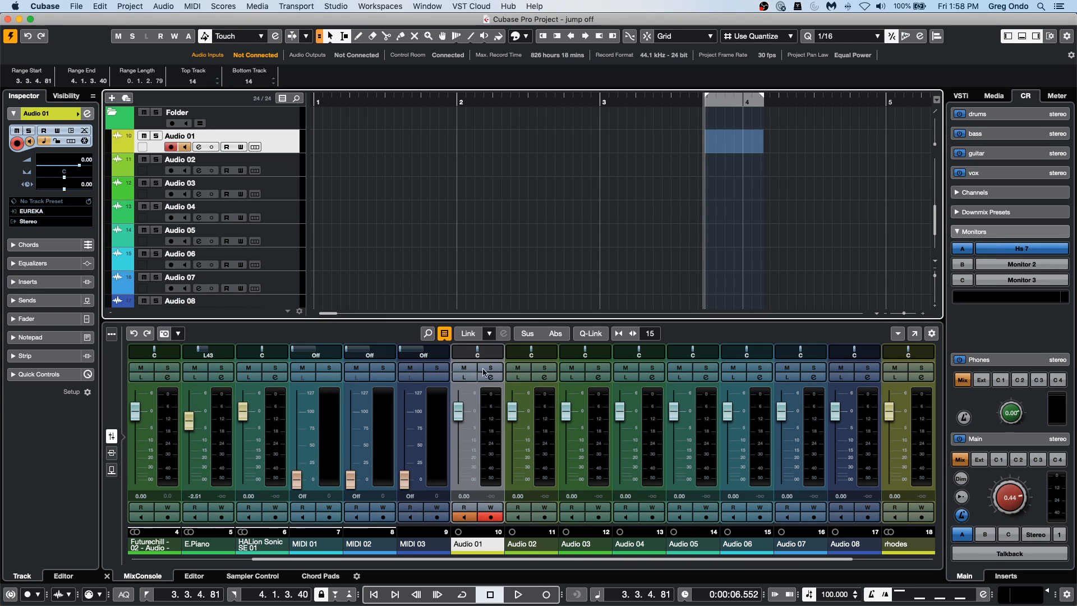
# Lower the Audio 01 to Audio 08 and rhodes faders to varied levels between about -3 and -19 dB and save a MixConsole snapshot.
pyautogui.moveTo(464, 425); pyautogui.dragTo(461, 462)
pyautogui.moveTo(513, 414); pyautogui.dragTo(571, 449)
pyautogui.moveTo(620, 412); pyautogui.dragTo(679, 447)
pyautogui.moveTo(727, 412); pyautogui.dragTo(728, 446)
pyautogui.moveTo(781, 413); pyautogui.dragTo(782, 433)
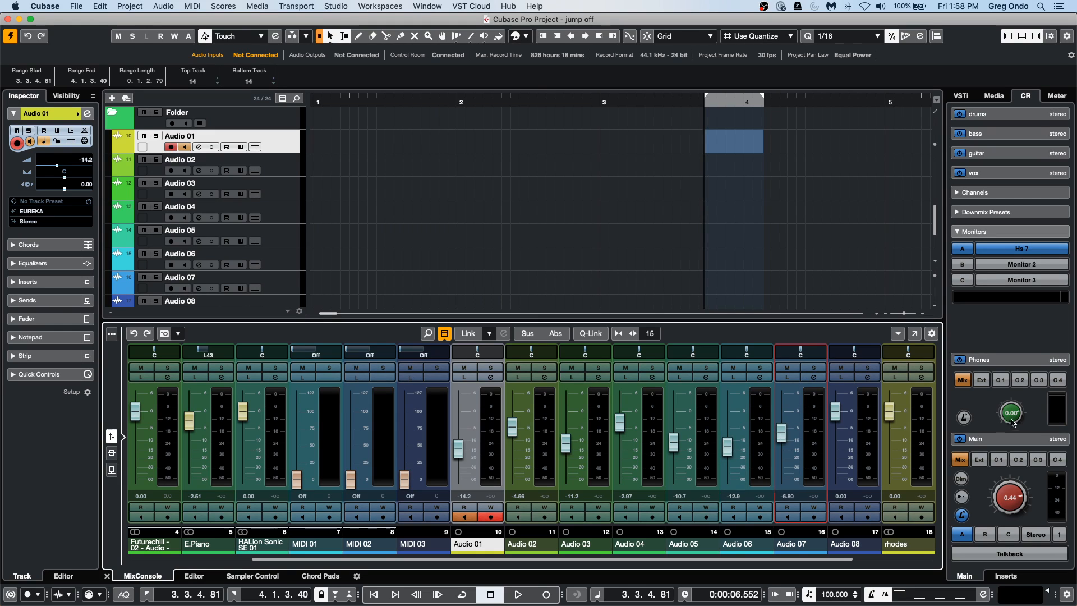
pyautogui.moveTo(835, 412); pyautogui.dragTo(890, 457)
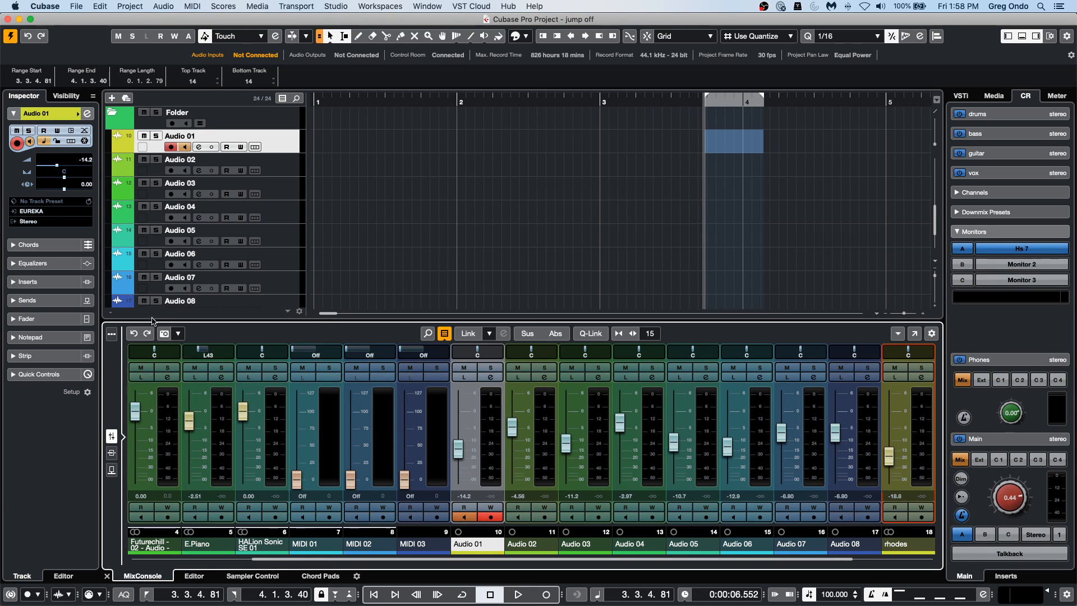
pyautogui.click(162, 336)
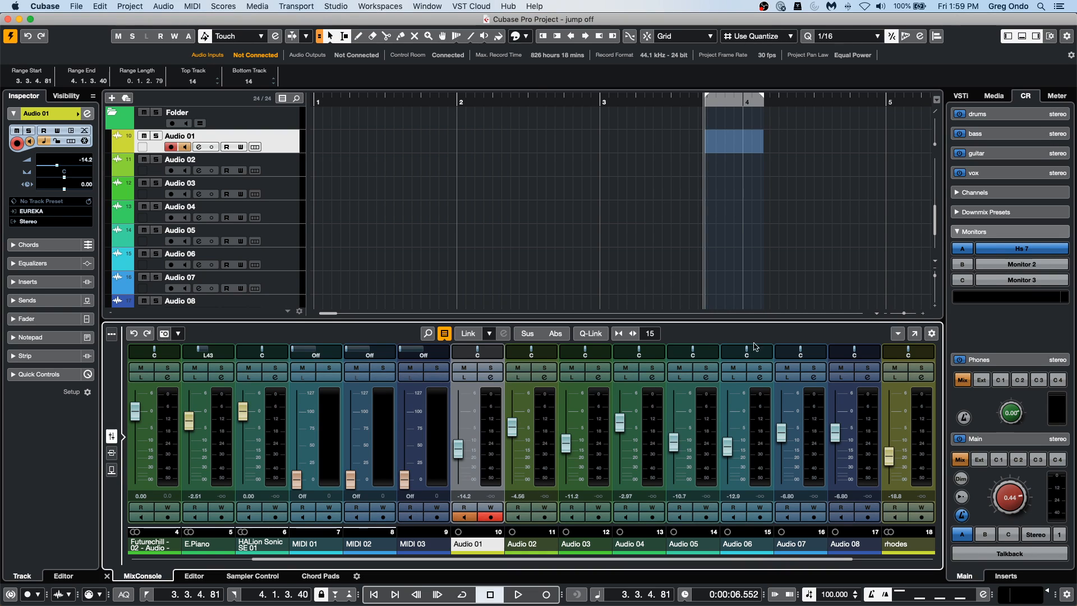
# Pull the faders of Audio 01 to Audio 08 and rhodes all the way down.
pyautogui.moveTo(459, 461); pyautogui.dragTo(458, 481)
pyautogui.moveTo(512, 426); pyautogui.dragTo(512, 480)
pyautogui.moveTo(566, 443); pyautogui.dragTo(566, 480)
pyautogui.moveTo(620, 422); pyautogui.dragTo(620, 480)
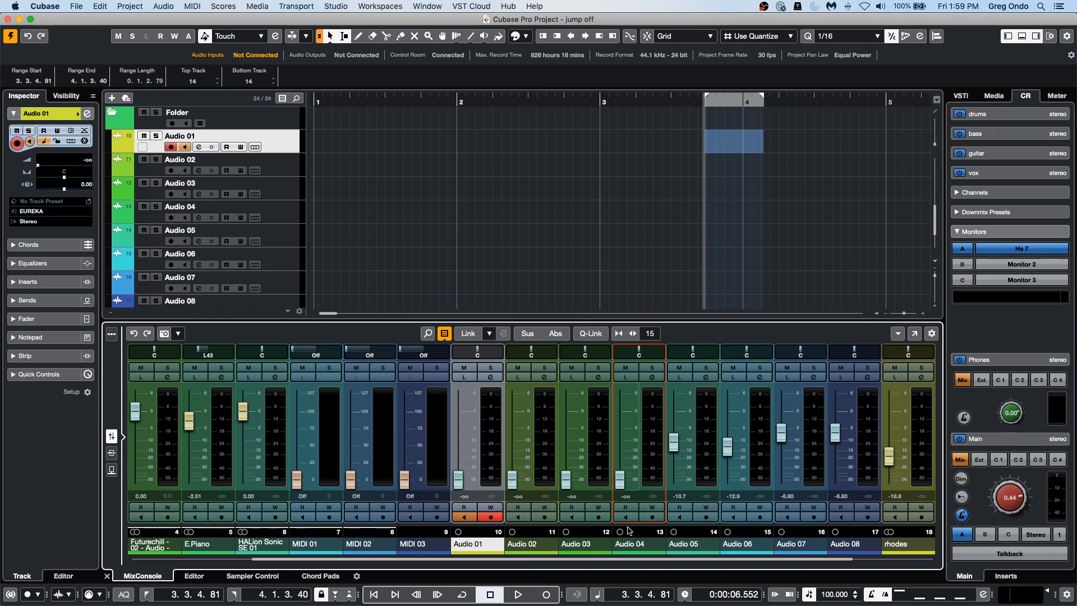
pyautogui.moveTo(674, 442); pyautogui.dragTo(674, 480)
pyautogui.moveTo(728, 446); pyautogui.dragTo(728, 480)
pyautogui.moveTo(782, 433); pyautogui.dragTo(781, 480)
pyautogui.moveTo(834, 439); pyautogui.dragTo(835, 480)
pyautogui.moveTo(890, 456); pyautogui.dragTo(890, 481)
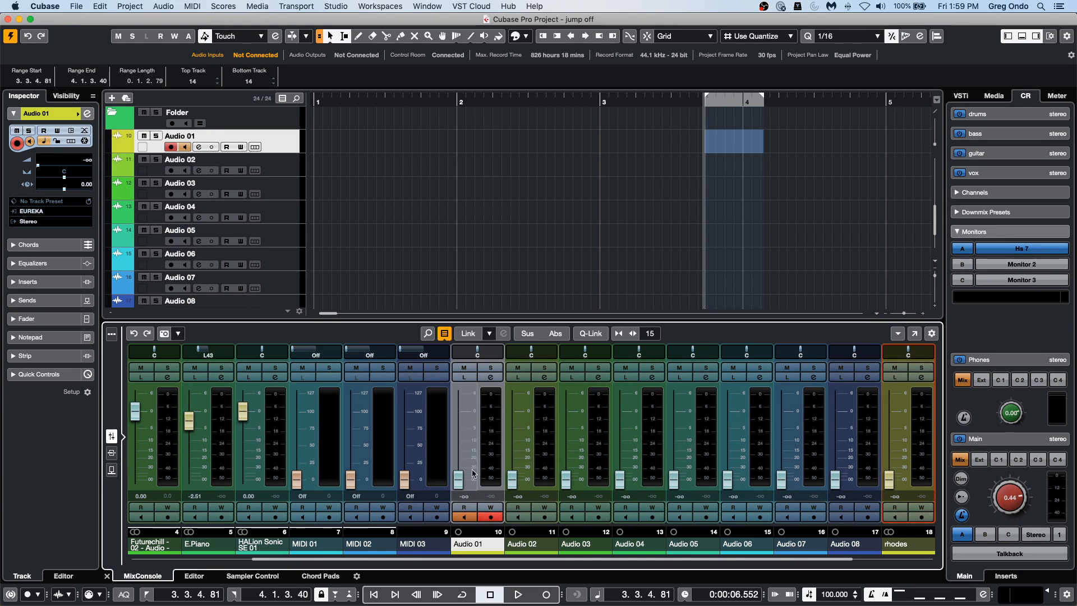
# Raise the Audio 01 to Audio 08 and rhodes faders to varied levels between about -11 and -1 dB and save a second MixConsole snapshot.
pyautogui.moveTo(458, 480); pyautogui.dragTo(459, 426)
pyautogui.moveTo(511, 480); pyautogui.dragTo(512, 439)
pyautogui.moveTo(566, 480); pyautogui.dragTo(566, 420)
pyautogui.moveTo(620, 480); pyautogui.dragTo(620, 438)
pyautogui.moveTo(673, 480); pyautogui.dragTo(673, 428)
pyautogui.moveTo(728, 480); pyautogui.dragTo(728, 430)
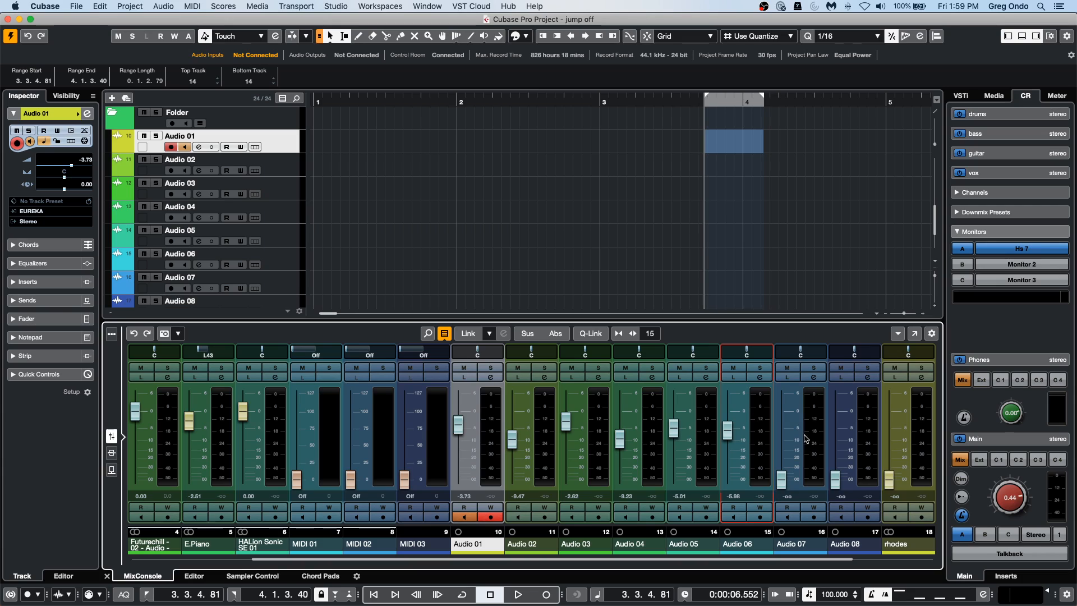
pyautogui.moveTo(781, 481); pyautogui.dragTo(782, 442)
pyautogui.moveTo(835, 480); pyautogui.dragTo(835, 416)
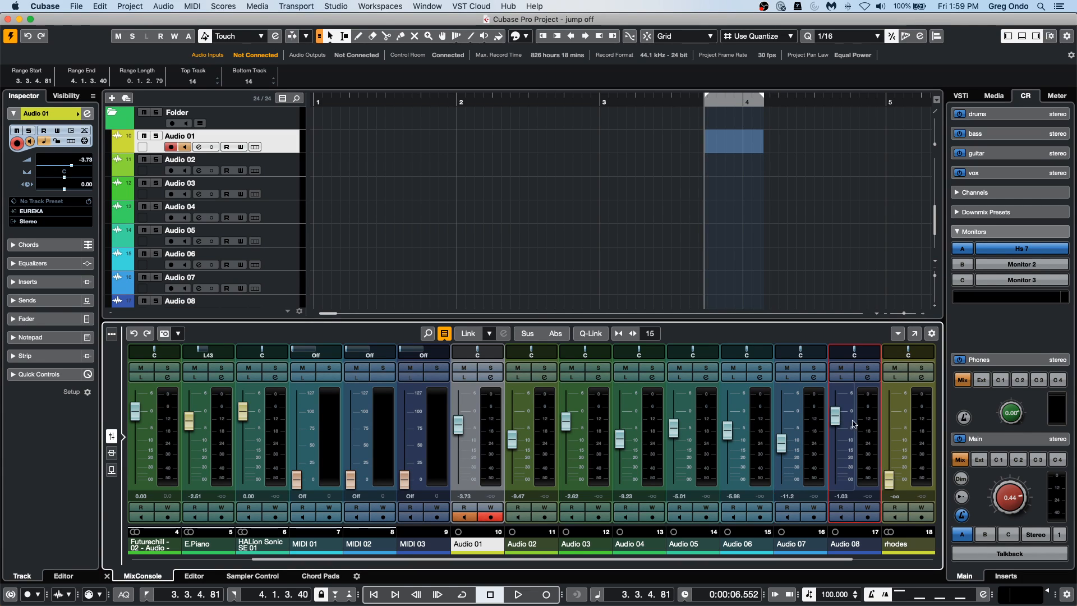
pyautogui.moveTo(890, 480); pyautogui.dragTo(889, 441)
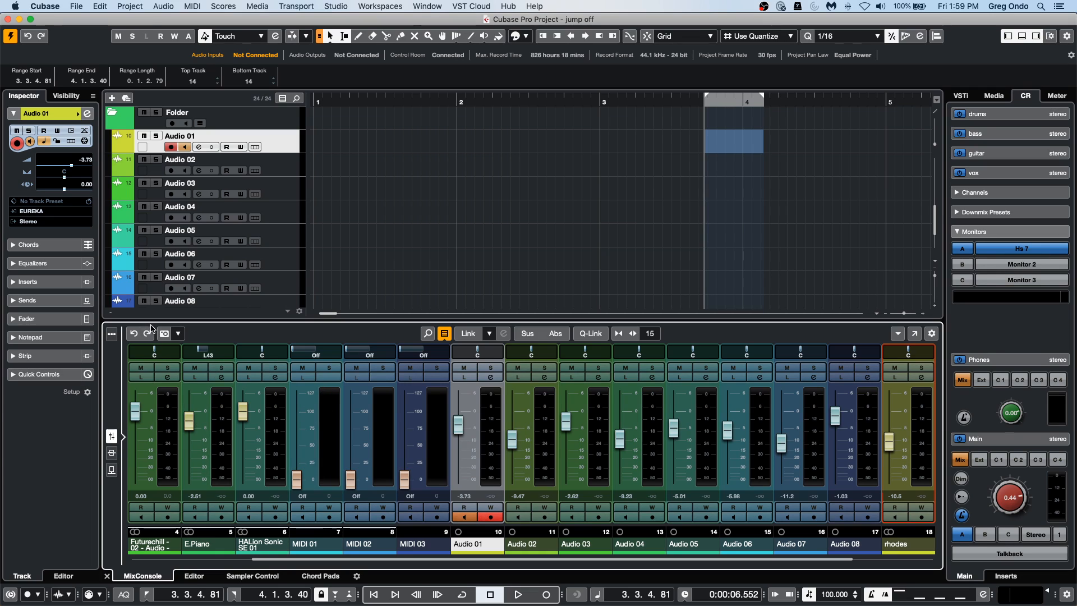
pyautogui.click(165, 334)
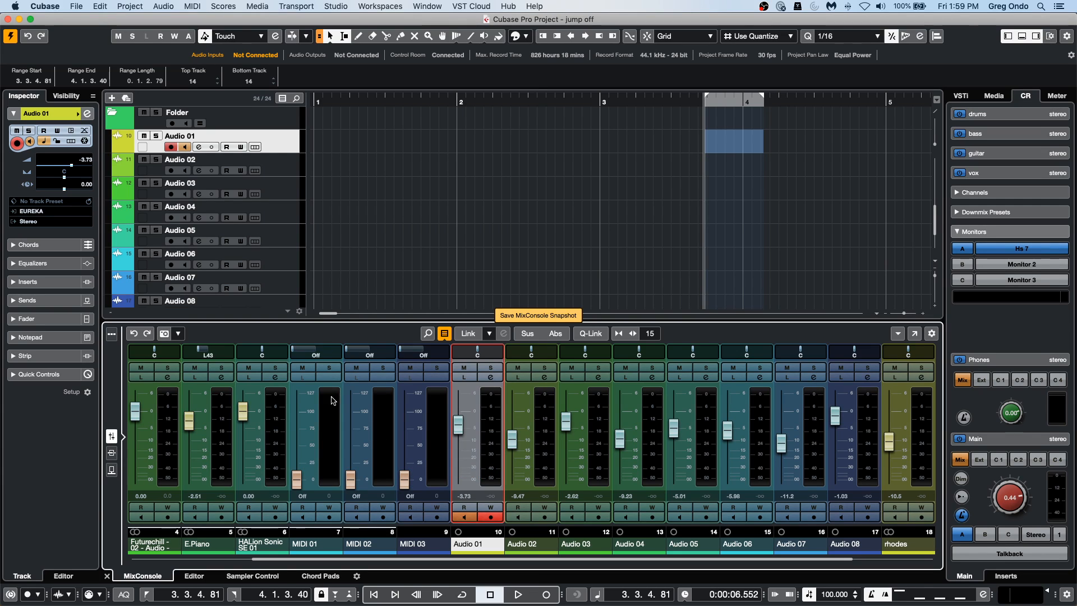
# Rebalance the Audio 01 to Audio 08 and rhodes faders to levels between about -31 and 0.6 dB and save a third MixConsole snapshot.
pyautogui.click(470, 445)
pyautogui.click(524, 411)
pyautogui.click(566, 443)
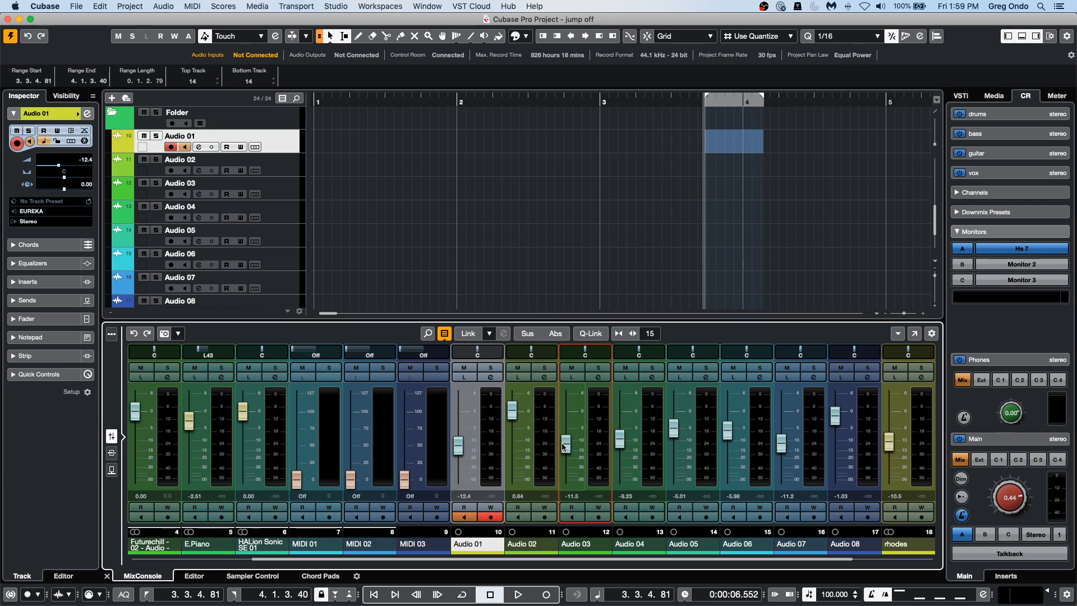
pyautogui.click(619, 410)
pyautogui.click(673, 445)
pyautogui.click(727, 430)
pyautogui.click(782, 467)
pyautogui.click(835, 442)
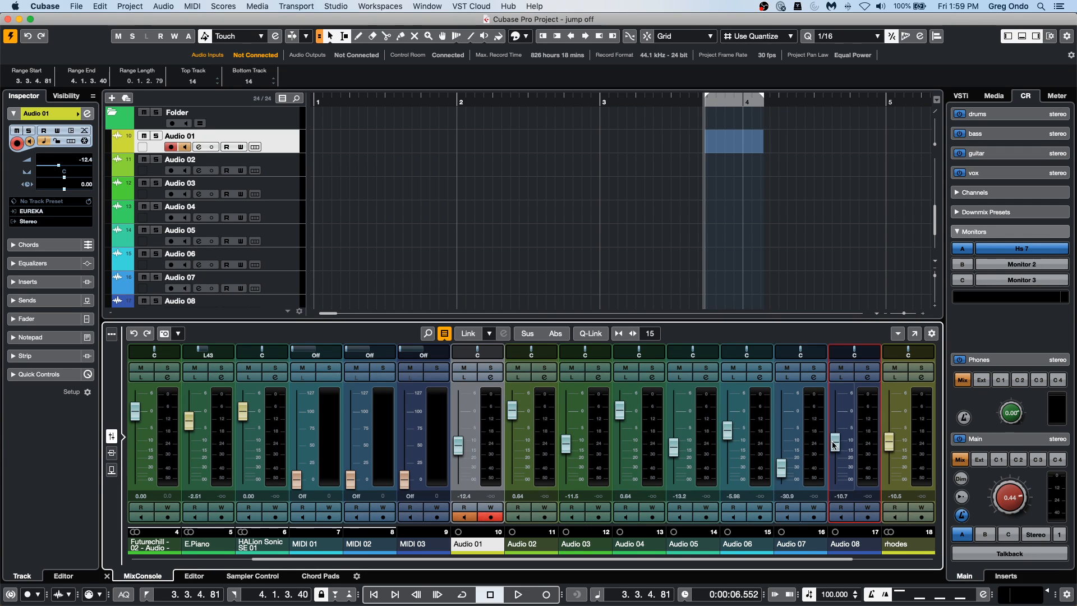
pyautogui.click(890, 411)
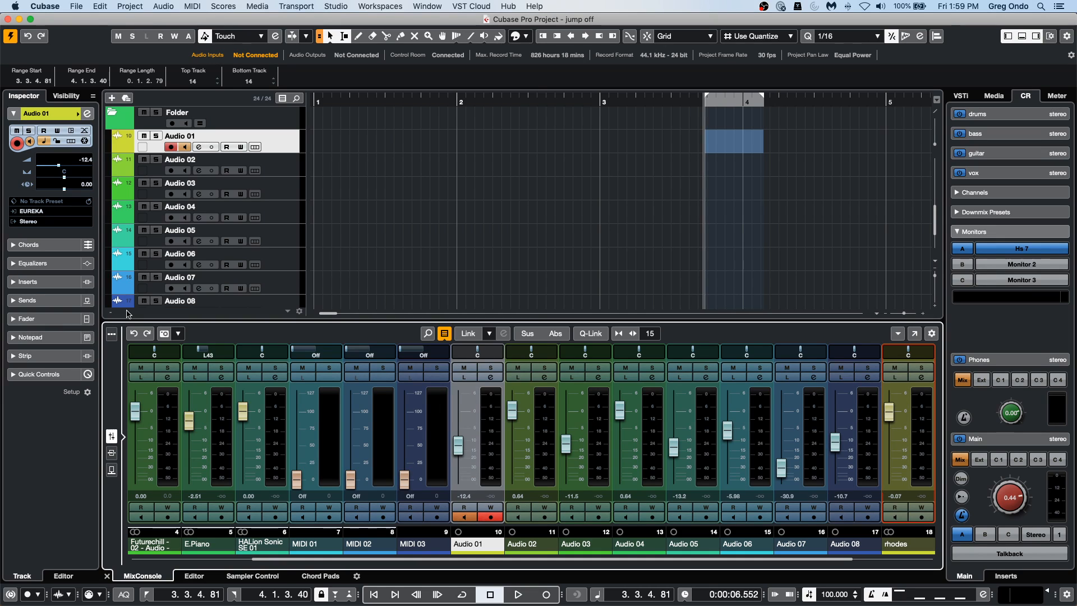
pyautogui.click(163, 339)
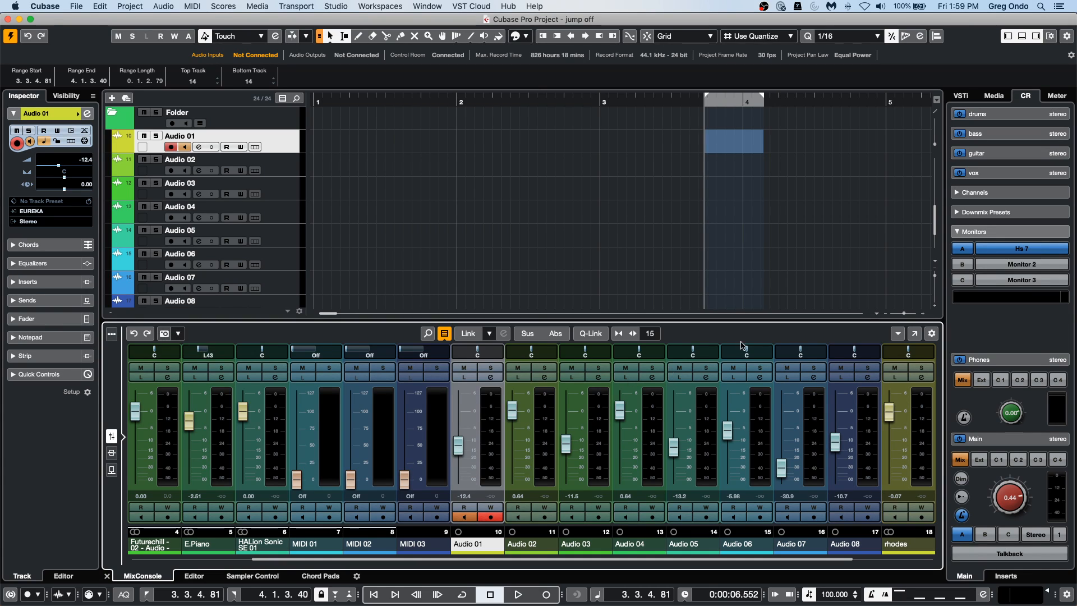
# Recall MixConsole Snapshot 1, accepting the deletion of insert automation.
pyautogui.click(177, 334)
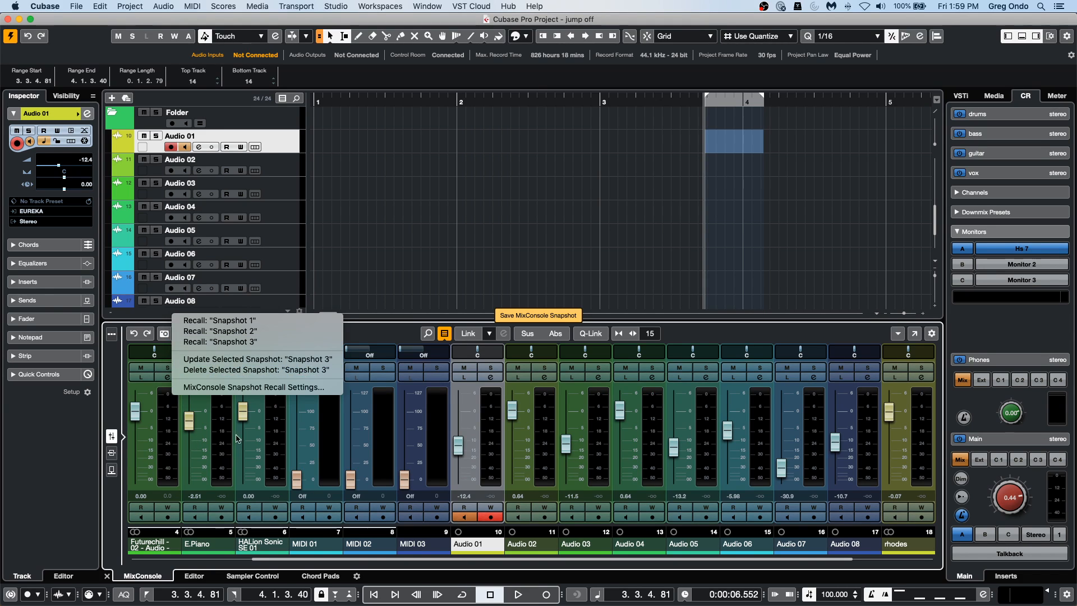
pyautogui.click(261, 321)
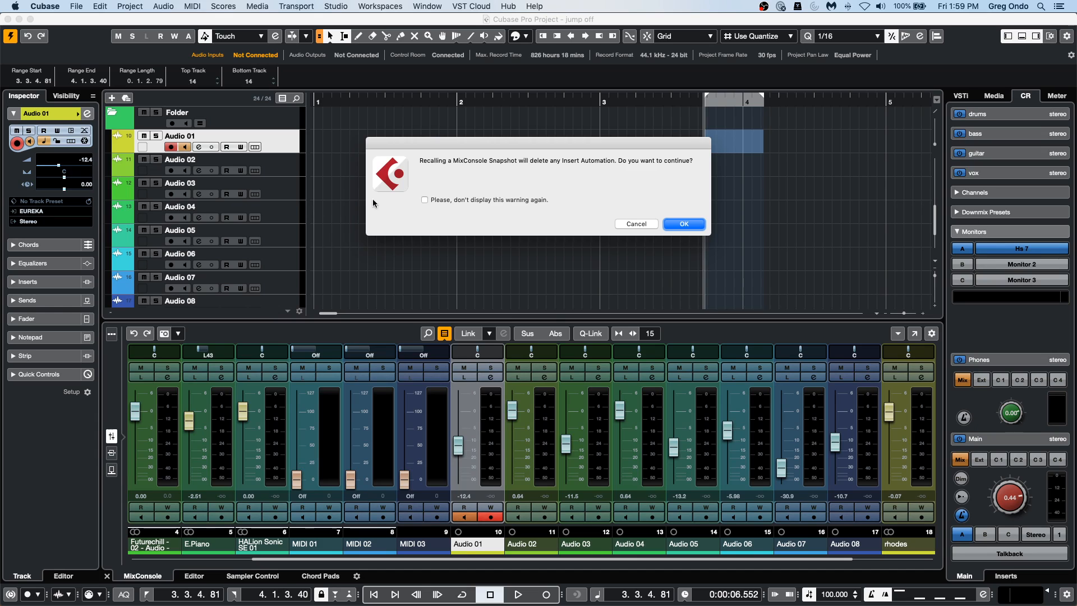
pyautogui.click(694, 223)
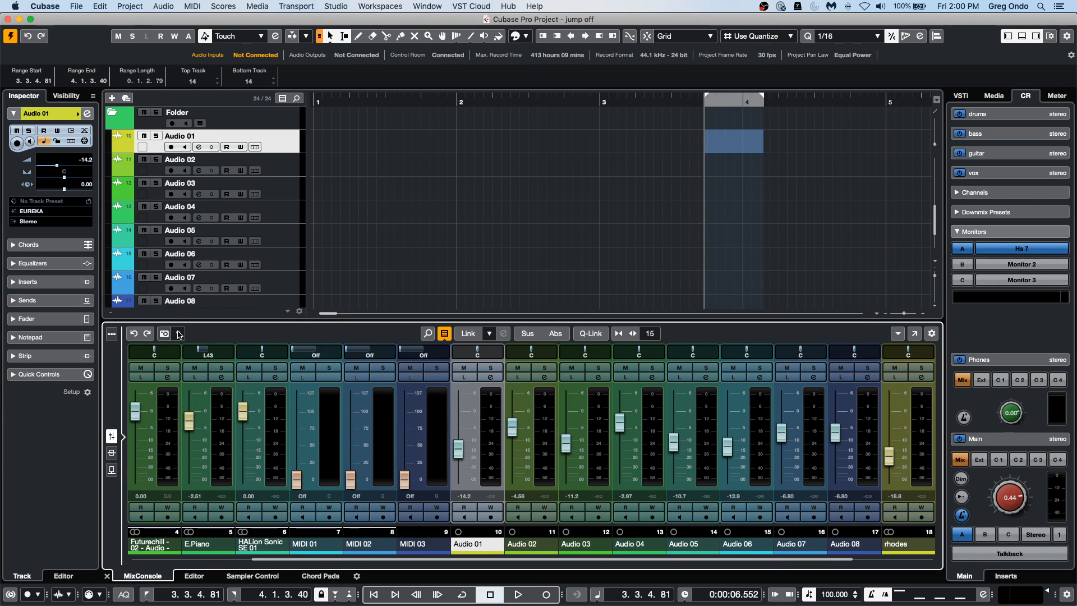
# Recall Snapshot 2 with the insert automation warning turned off for good, and recall Snapshot 3.
pyautogui.click(179, 334)
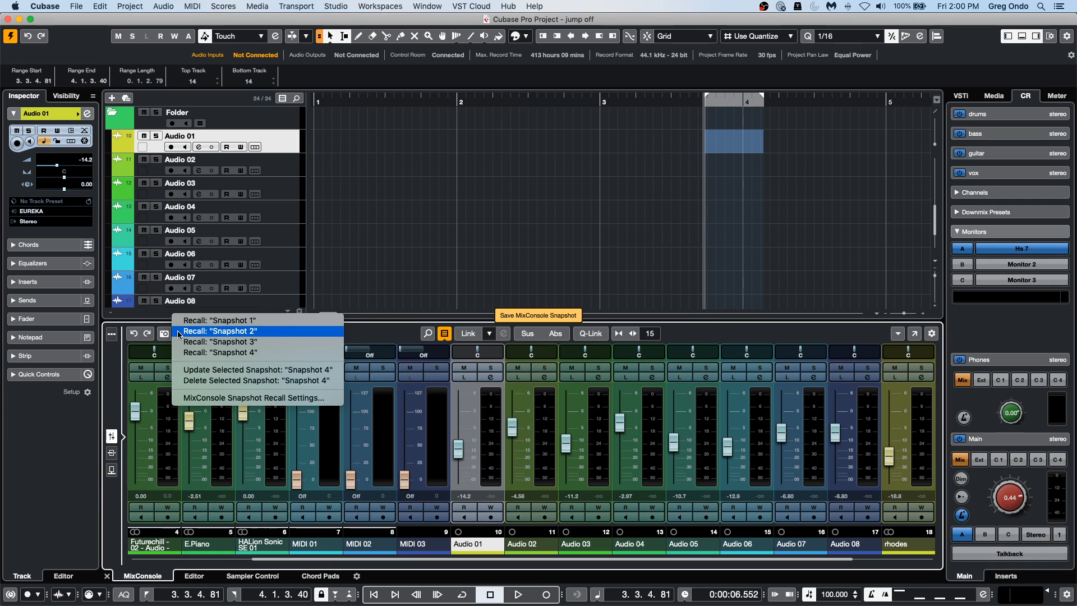
pyautogui.click(230, 332)
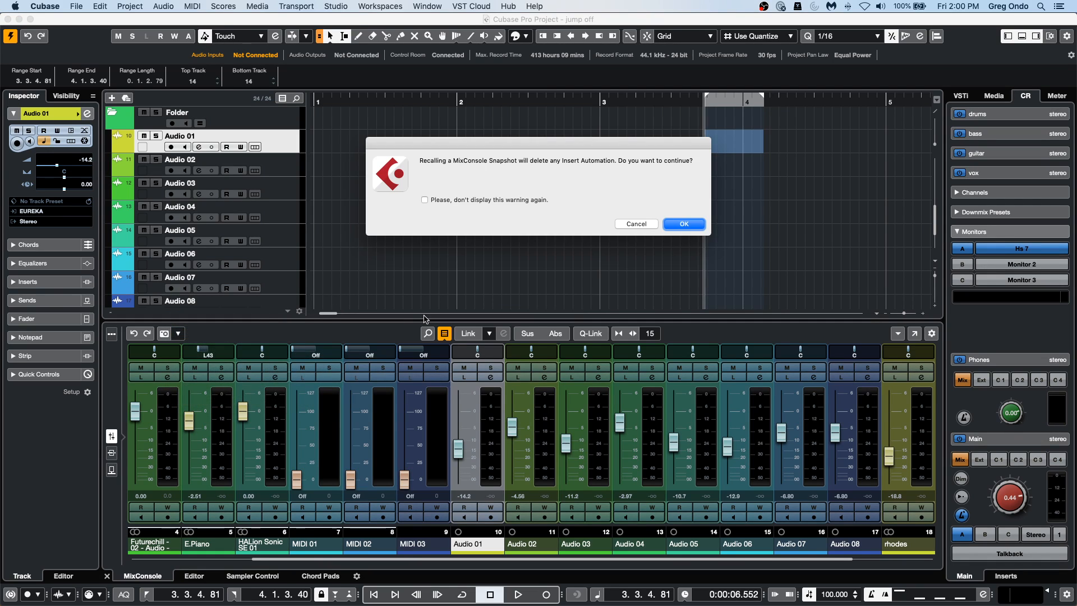
pyautogui.click(425, 200)
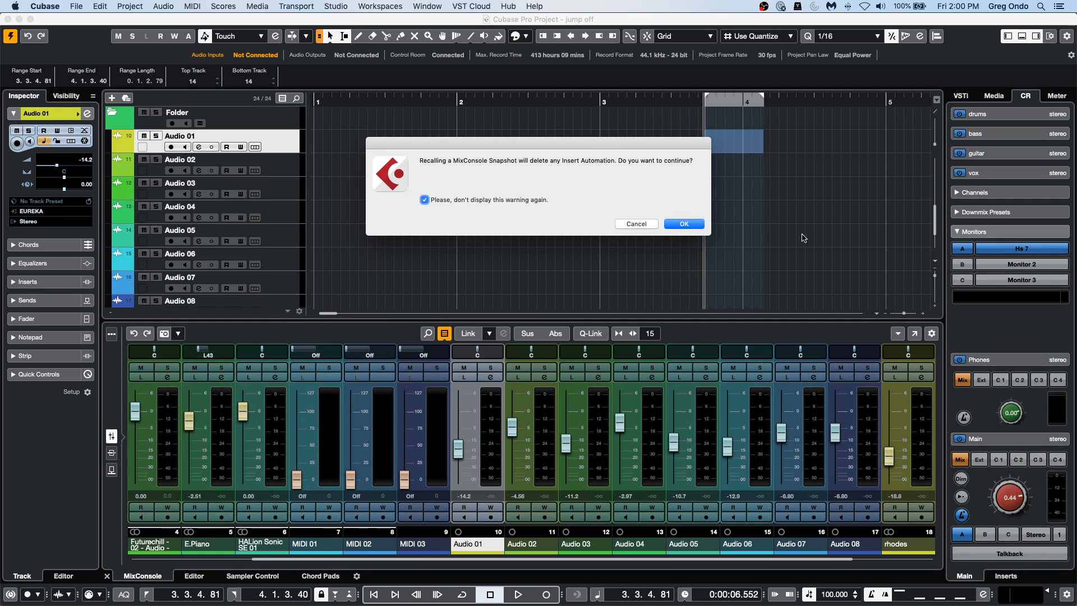
pyautogui.click(686, 223)
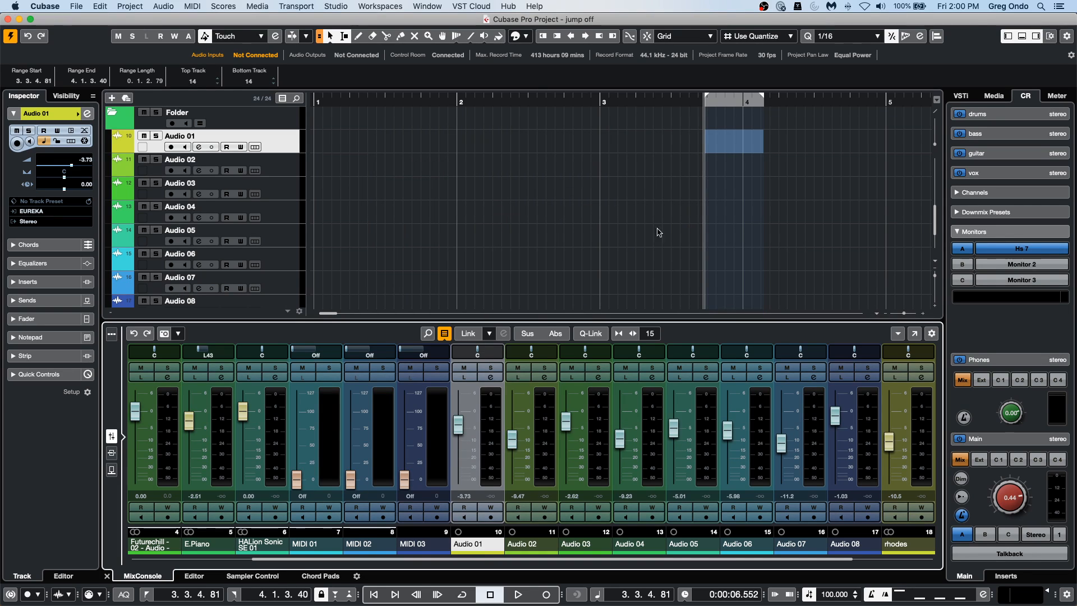
pyautogui.click(179, 336)
pyautogui.click(189, 343)
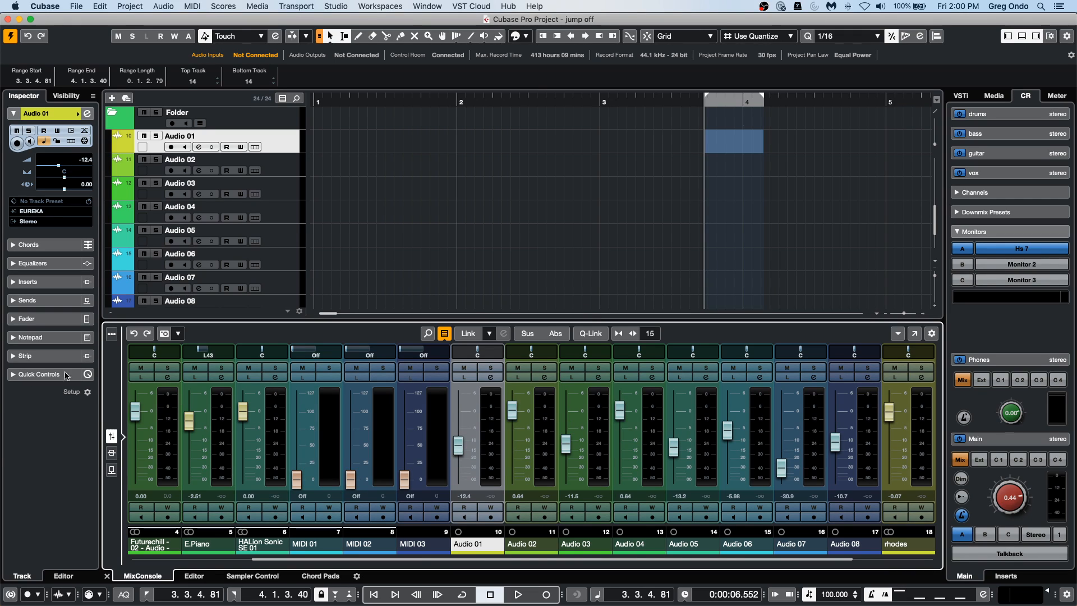
# Limit the MixConsole snapshot recall settings to EQ and Volume on selected channels only, and recall Snapshot 1 for Audio 01.
pyautogui.click(179, 335)
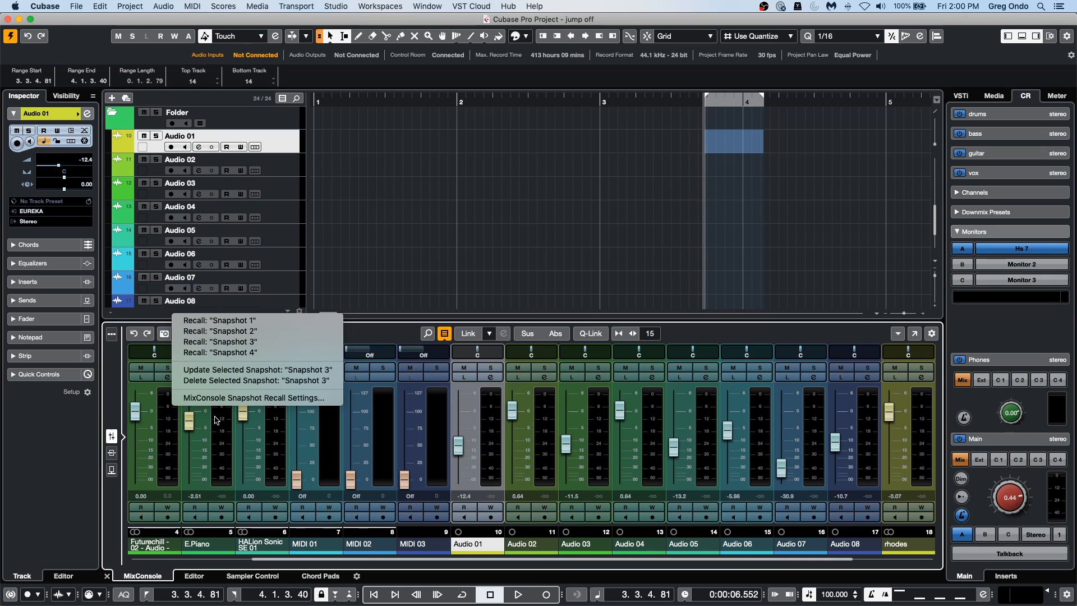
pyautogui.click(289, 398)
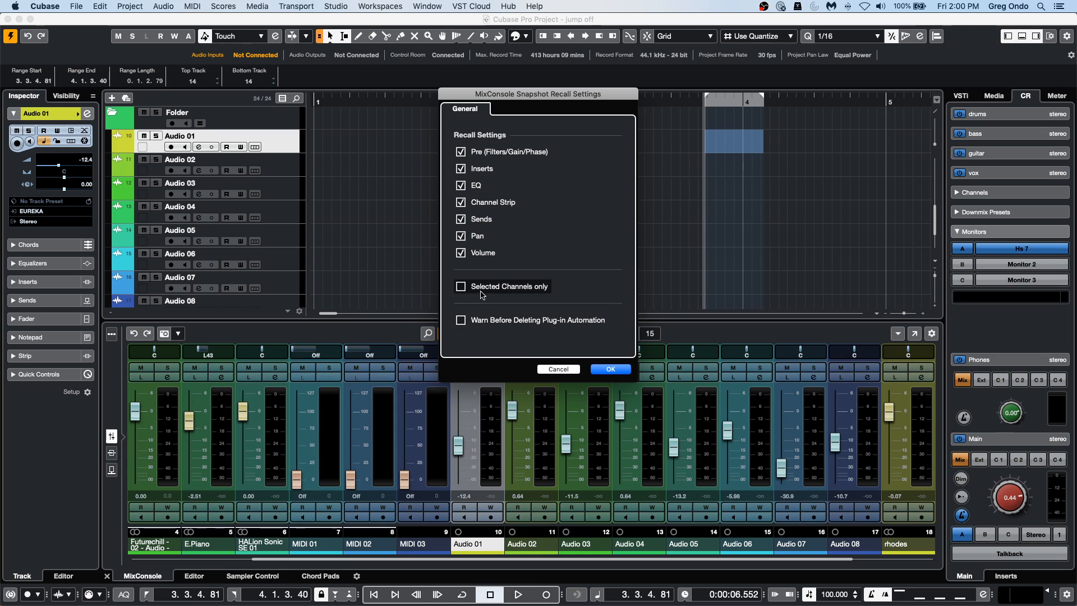
pyautogui.click(461, 169)
pyautogui.click(462, 152)
pyautogui.click(462, 203)
pyautogui.click(461, 220)
pyautogui.click(462, 236)
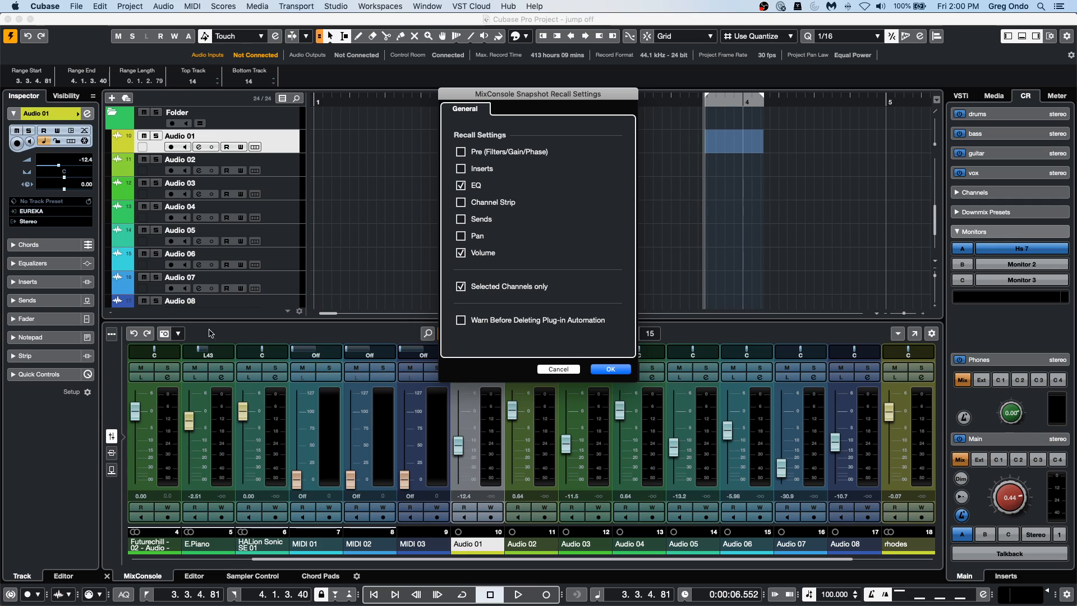
pyautogui.press('Return')
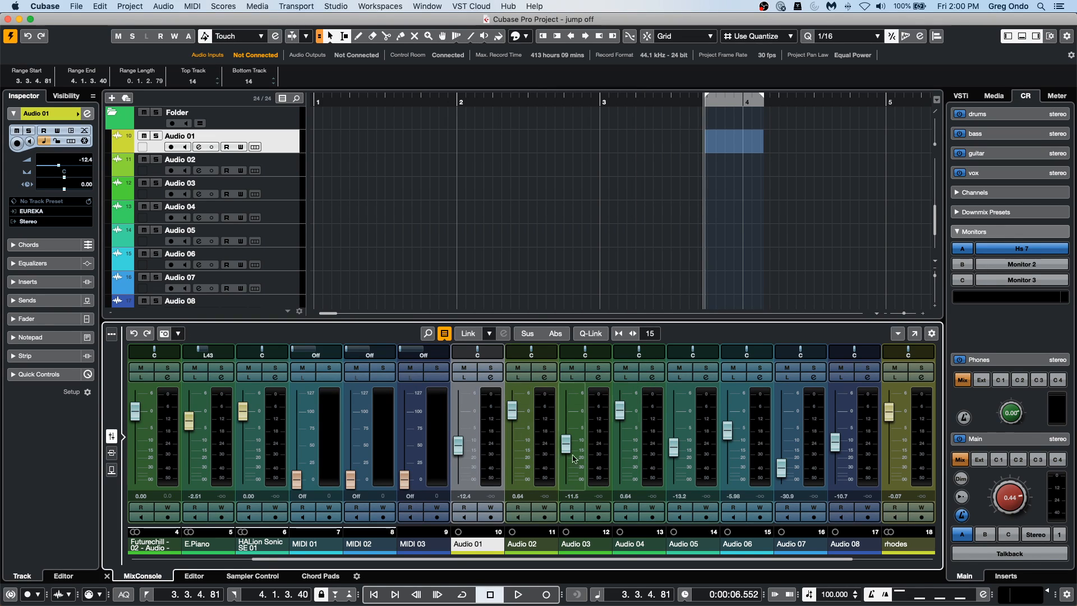
pyautogui.click(178, 335)
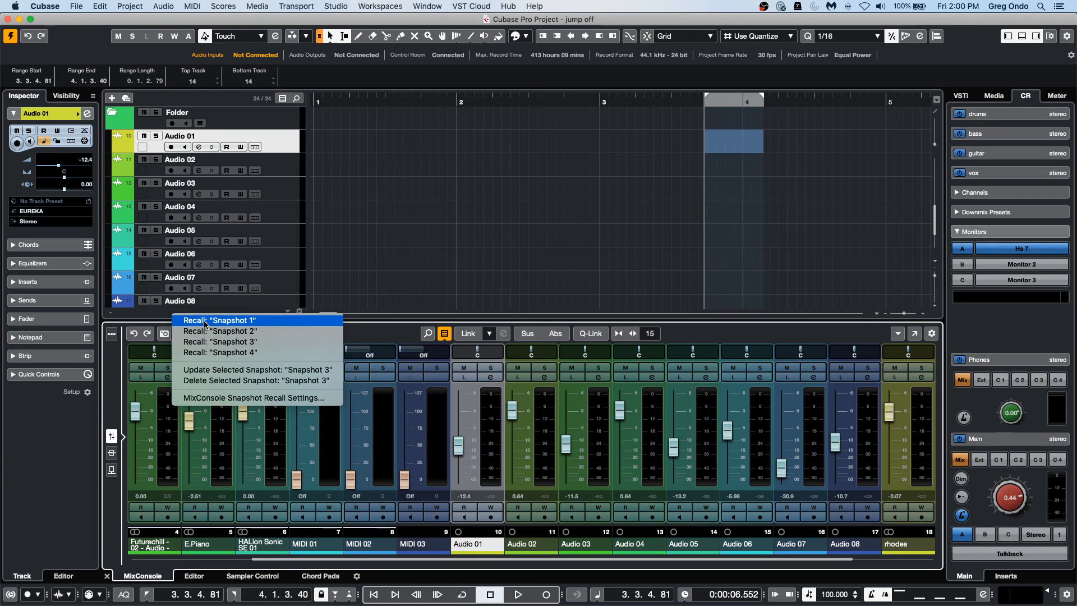
pyautogui.click(205, 323)
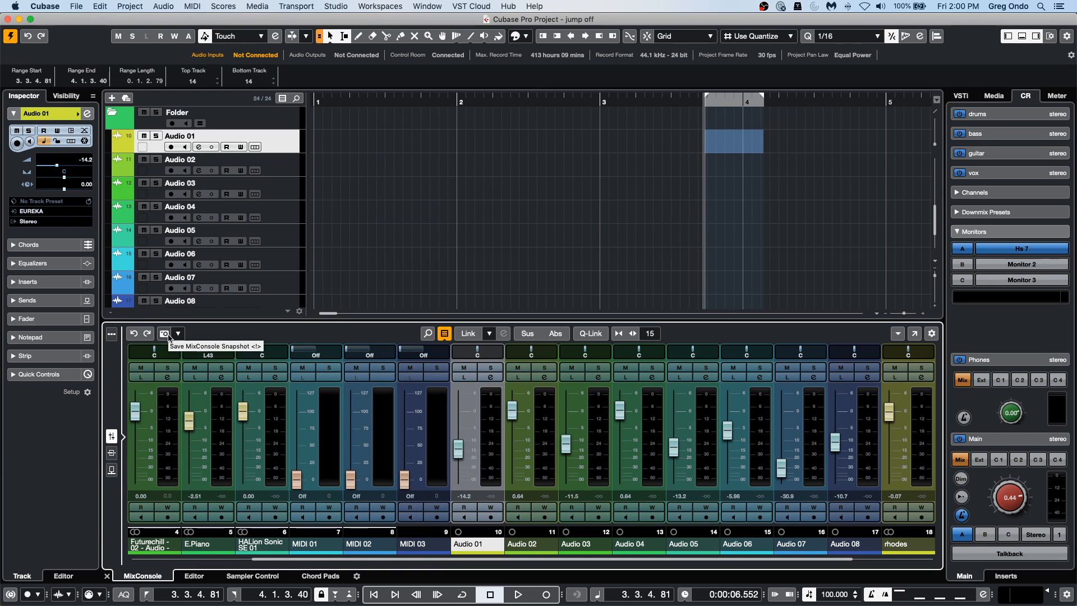
# Show the snapshot list in the full MixConsole window and rename Snapshot 1 as "puohr u piu" and Snapshot 2 as "fgjkgj".
pyautogui.click(913, 334)
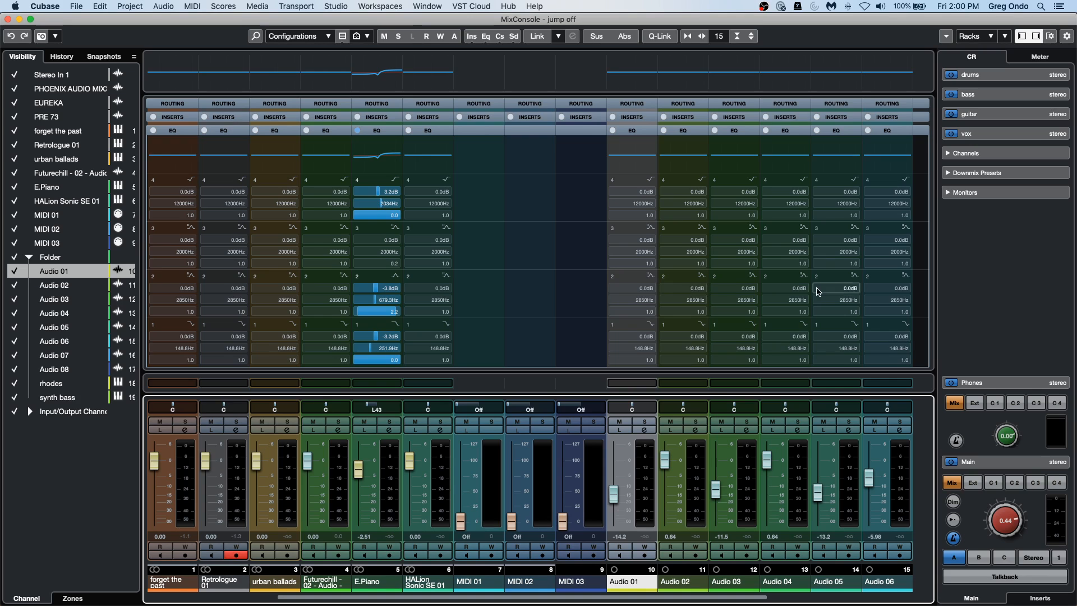
pyautogui.click(104, 58)
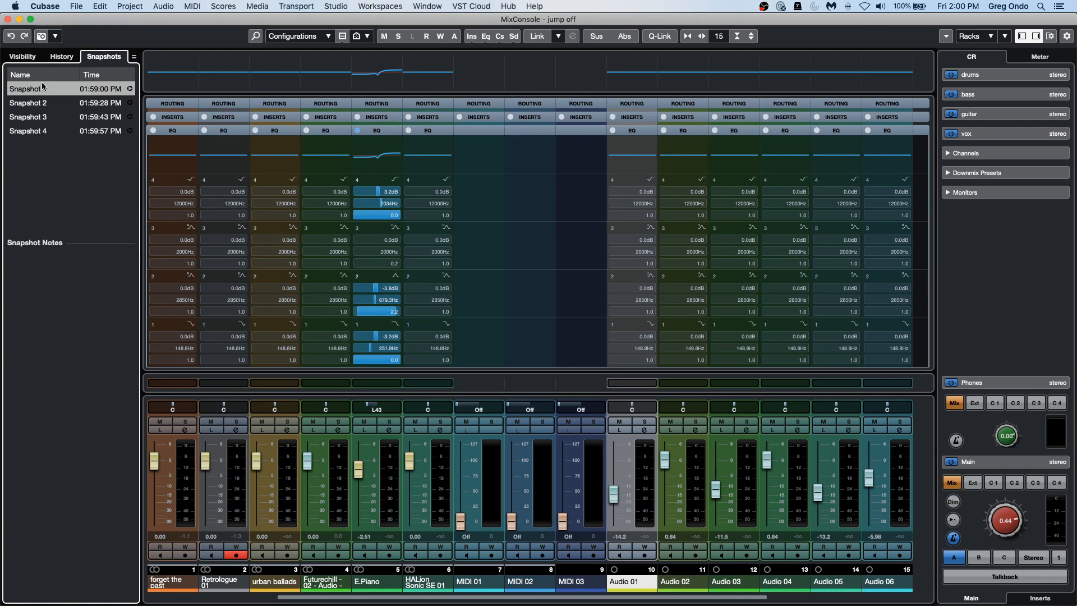
pyautogui.doubleClick(49, 90)
pyautogui.write('puohr u piu')
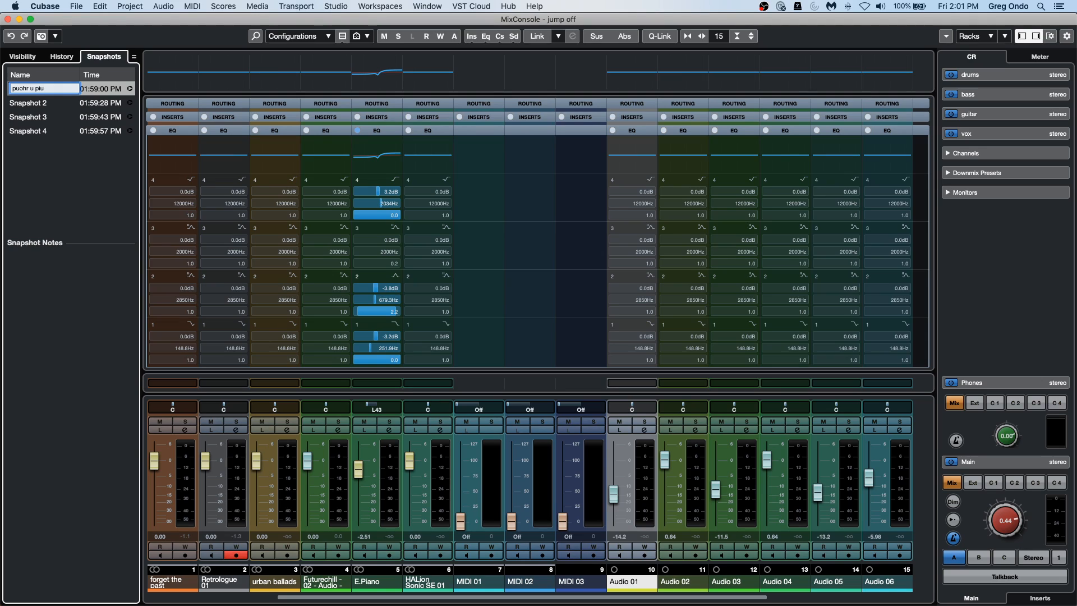
pyautogui.doubleClick(37, 100)
pyautogui.write('fgjkg')
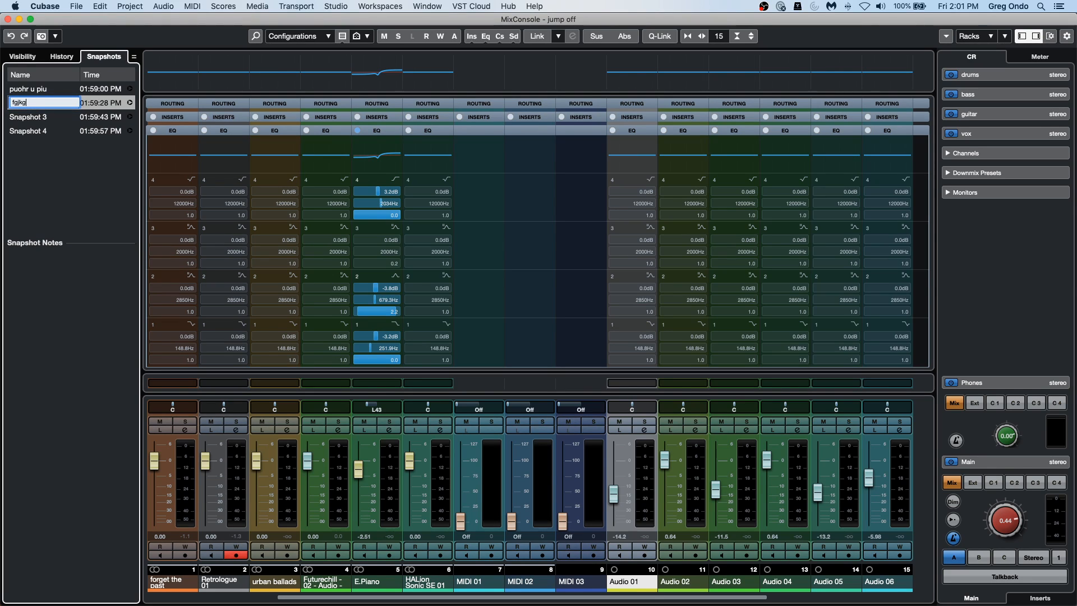
pyautogui.write('j')
# Rename Snapshot 3 as "fgmgm rty. tyj" and Snapshot 4 as "rtu tru ut tuj", and close the MixConsole window.
pyautogui.doubleClick(37, 116)
pyautogui.write('fgmgm')
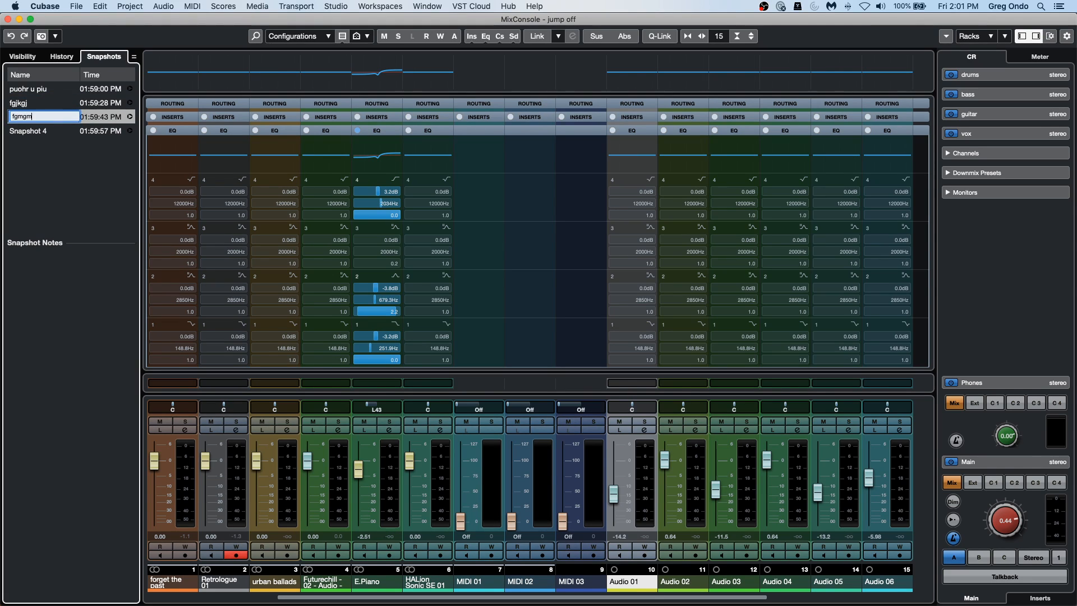
pyautogui.write(' rty. tyj')
pyautogui.doubleClick(43, 131)
pyautogui.write('rtu tru')
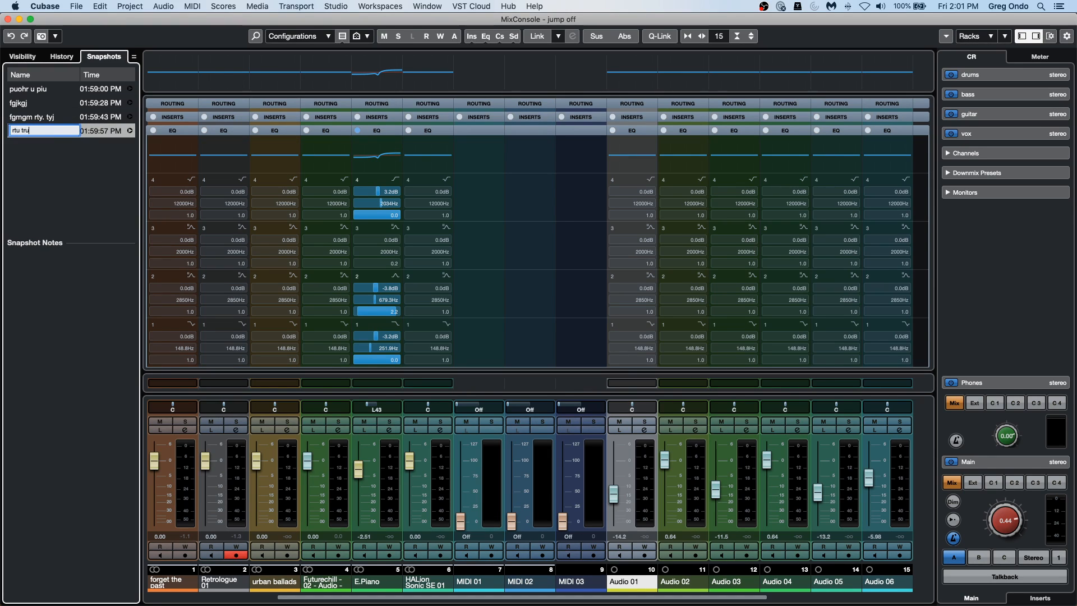
pyautogui.write(' ut tuj')
pyautogui.press('Return')
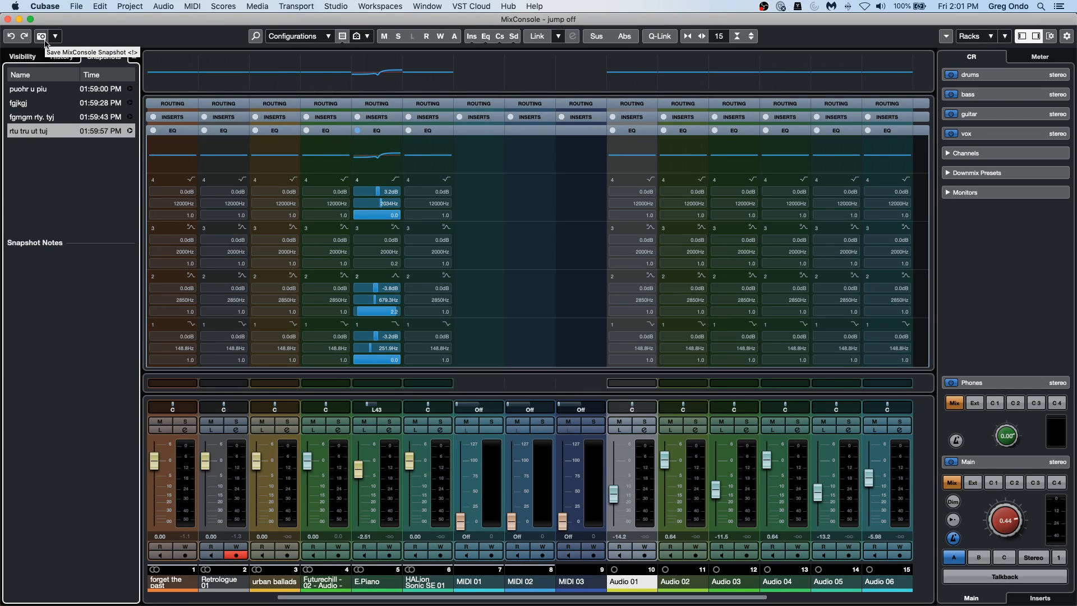
pyautogui.click(7, 21)
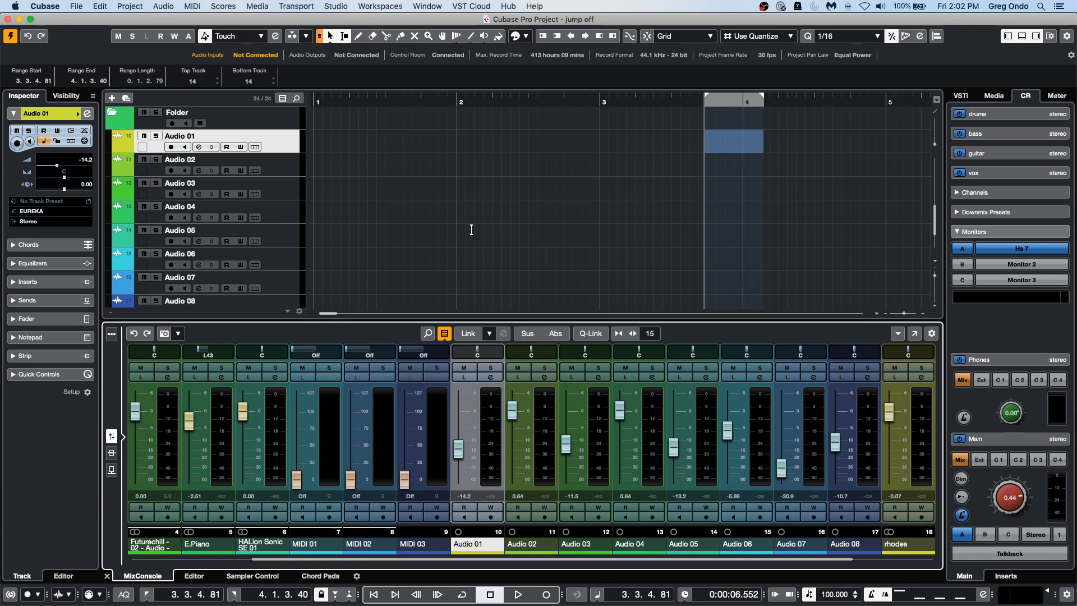
# Select the Retrologue 01 track in the track list.
pyautogui.scroll(2, 474, 238)
pyautogui.scroll(5, 474, 238)
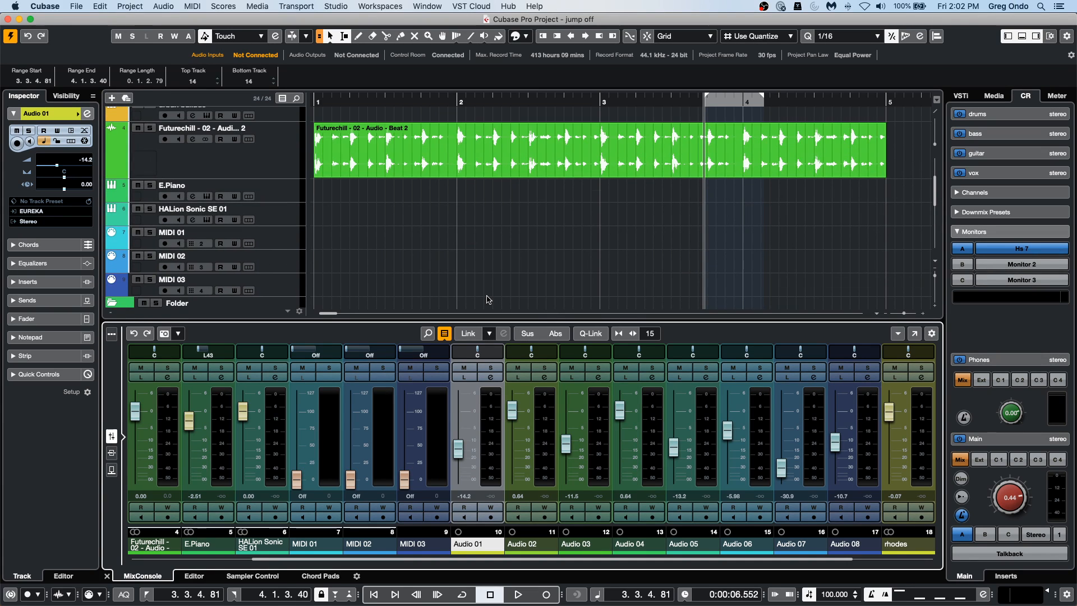
pyautogui.scroll(3, 324, 208)
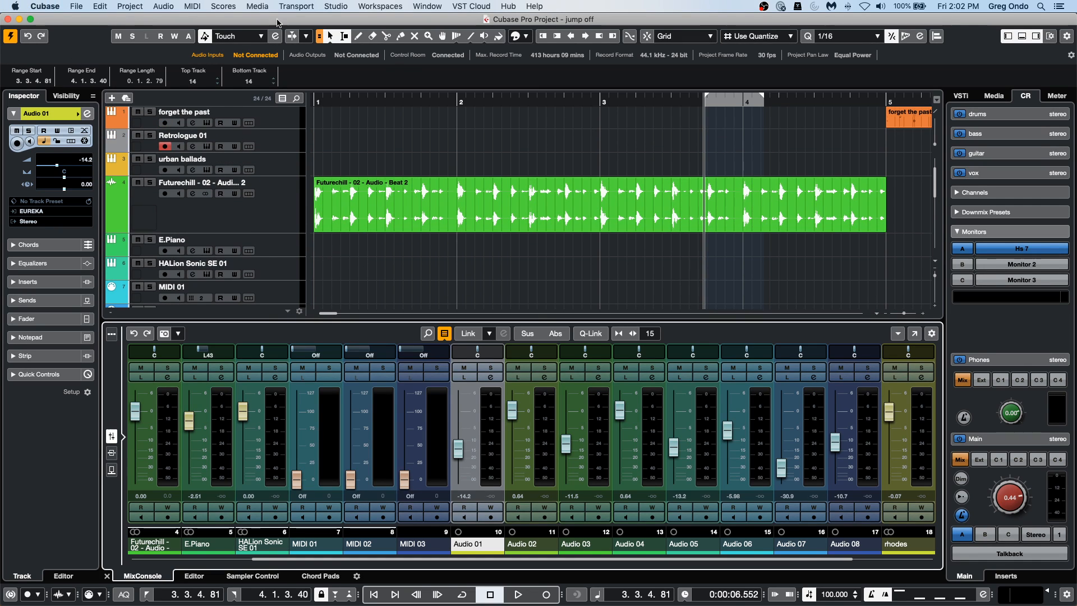
pyautogui.click(285, 141)
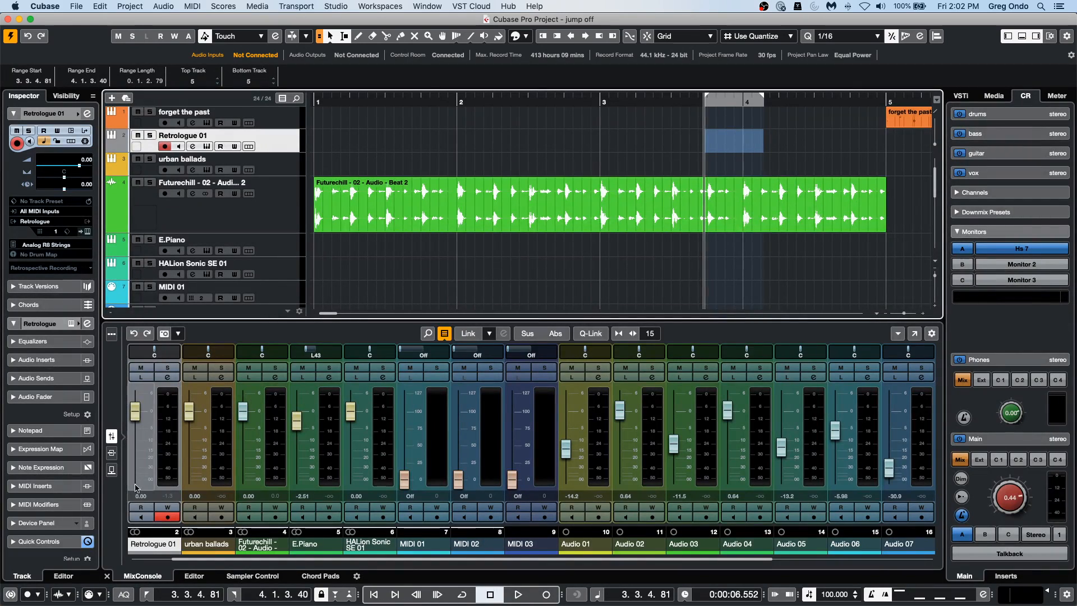
# Examine the Generic Remote and VST Quick Controls assignments in Studio Setup.
pyautogui.click(330, 7)
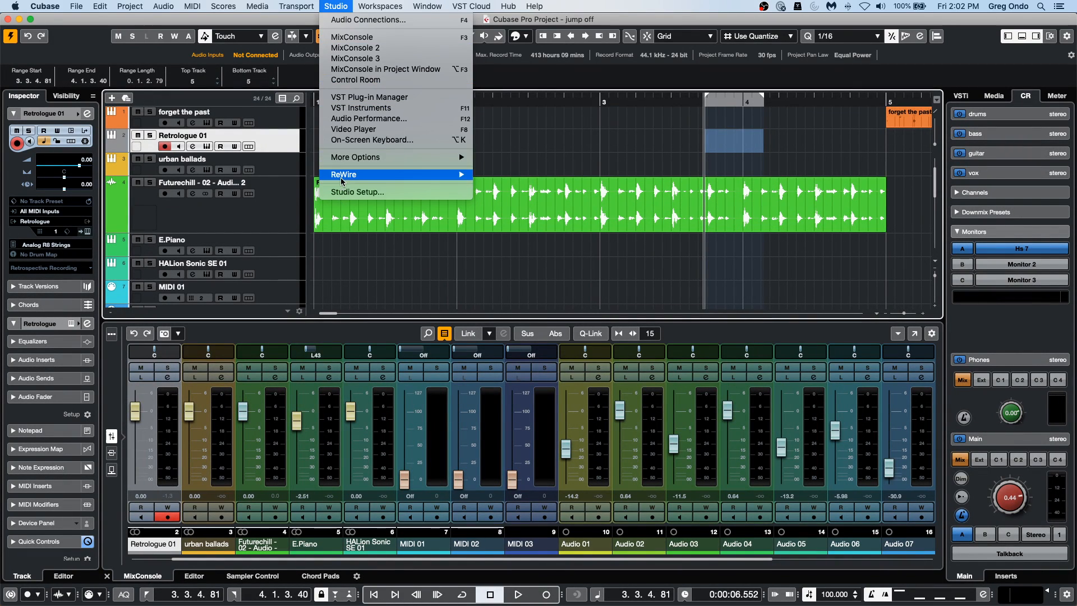
pyautogui.click(375, 192)
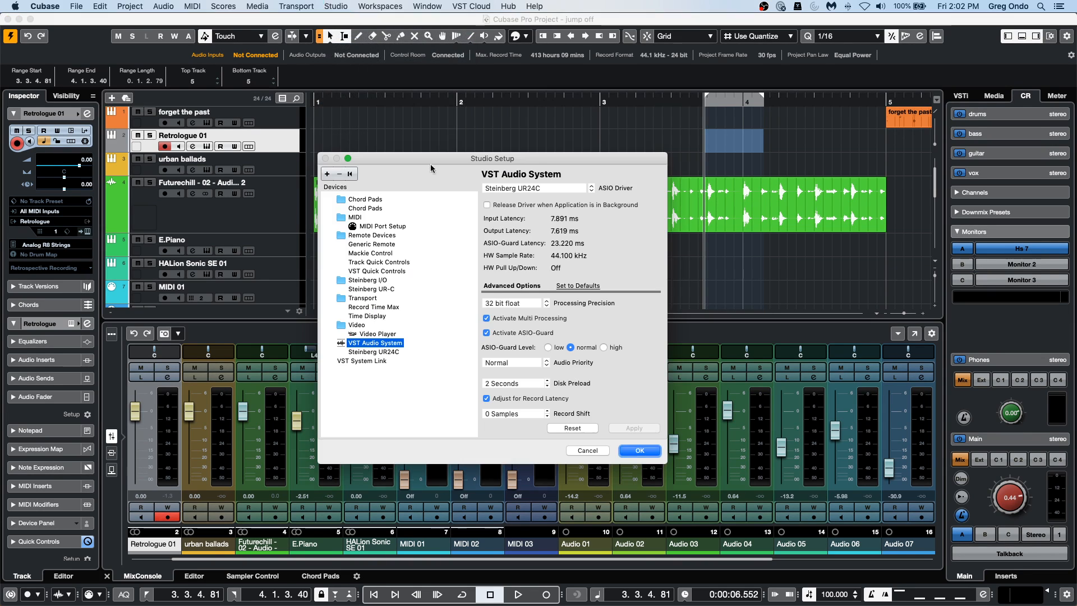
pyautogui.click(387, 238)
pyautogui.click(387, 244)
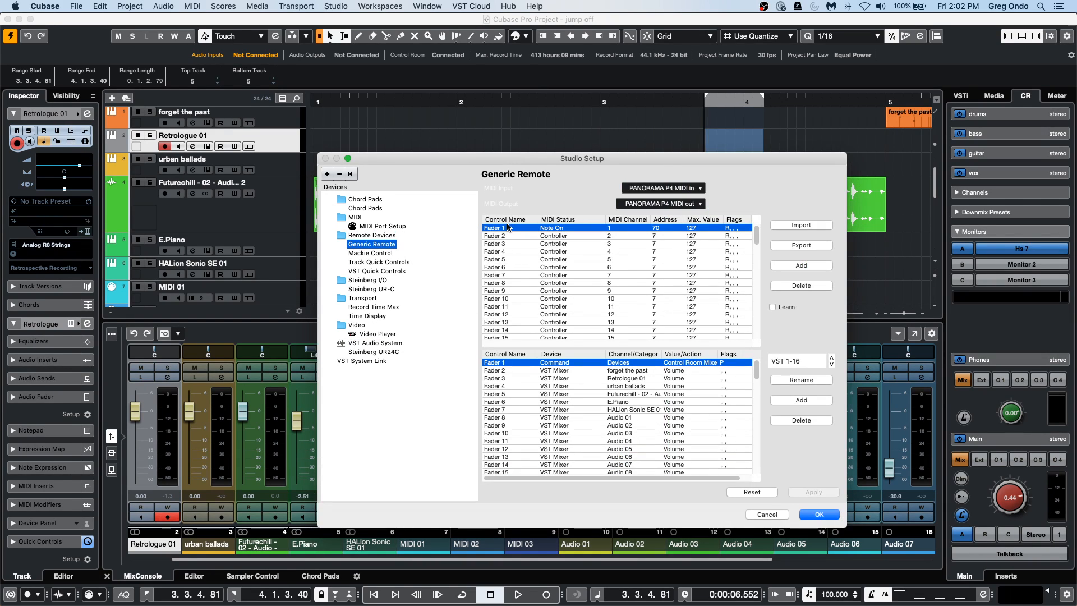
pyautogui.click(384, 271)
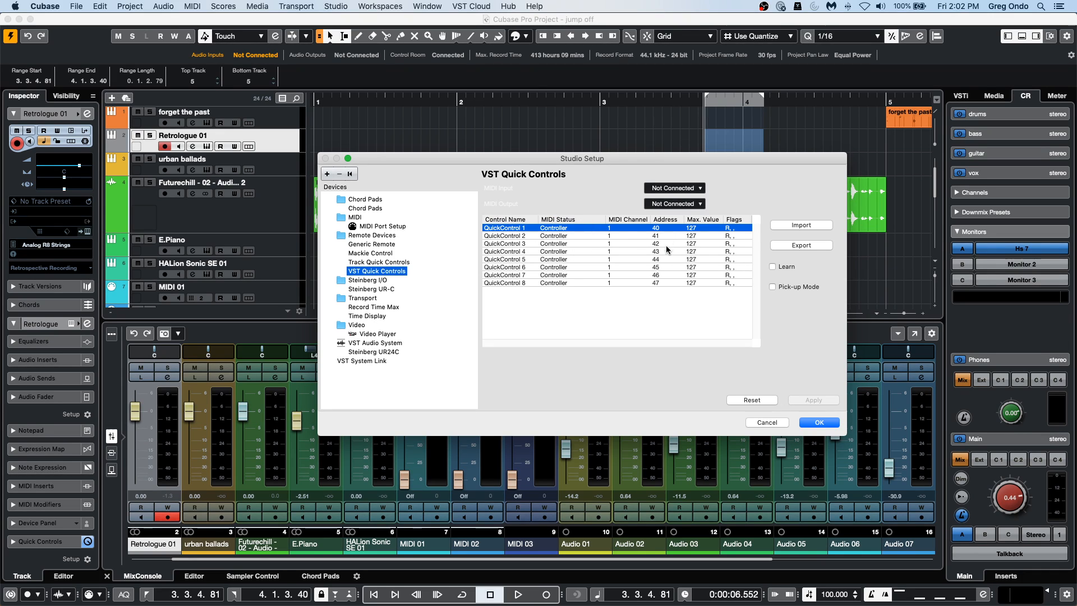
# Try to set QuickControl 1's address to 32 in Track Quick Controls, turn on Learn and accept the setup.
pyautogui.press('Up')
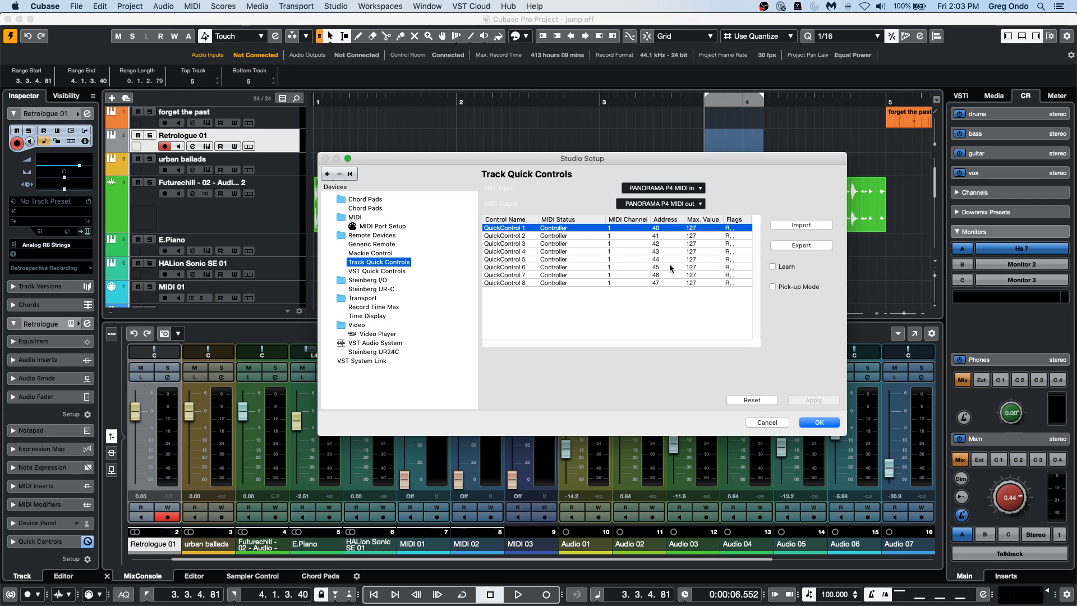
pyautogui.doubleClick(661, 228)
pyautogui.write('32')
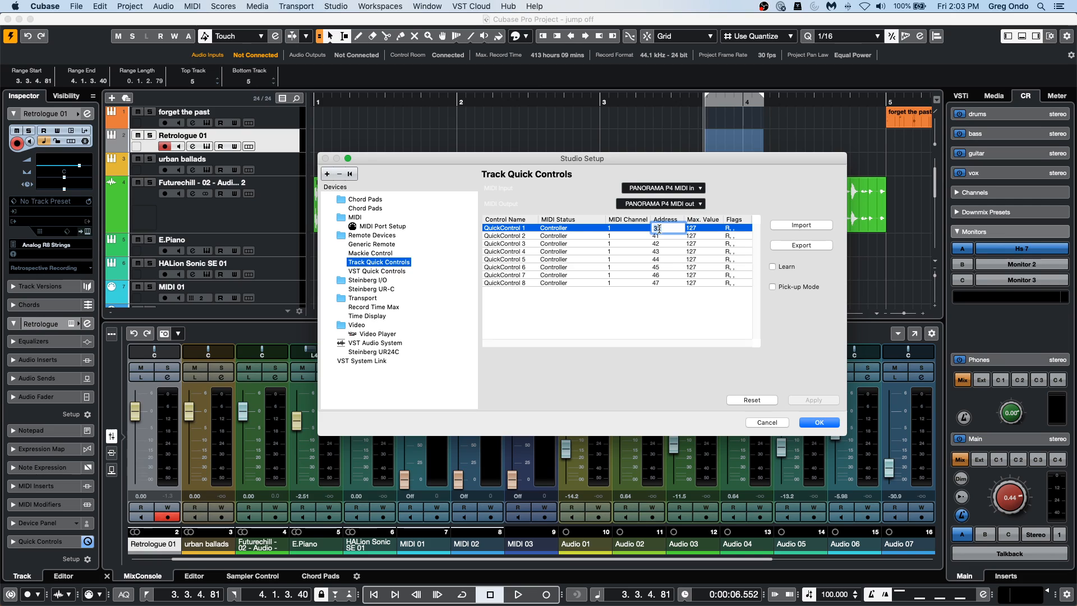
pyautogui.press('Return')
pyautogui.click(773, 267)
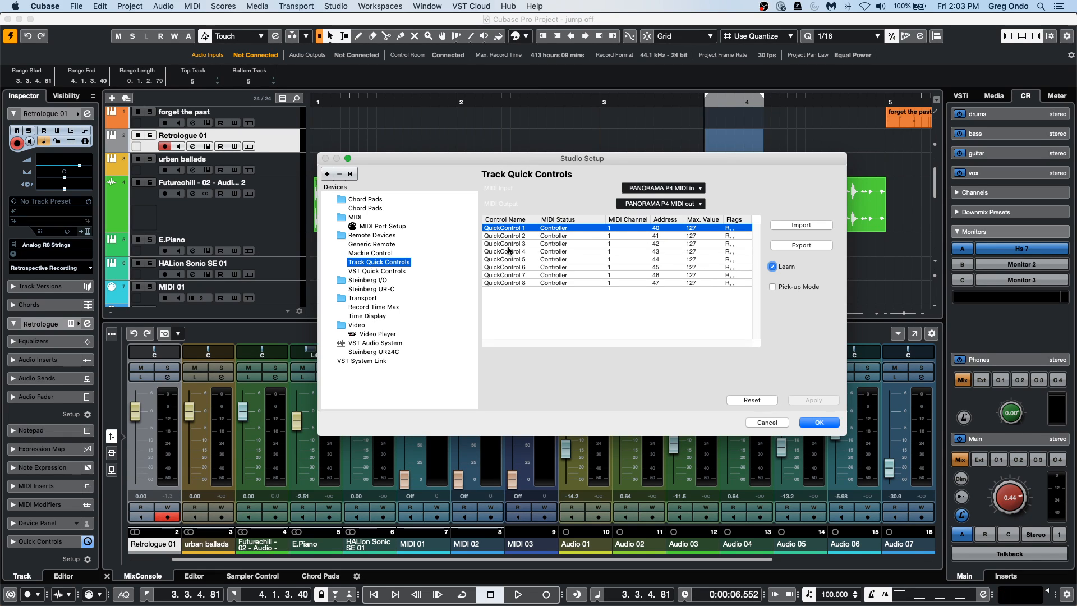
pyautogui.click(814, 422)
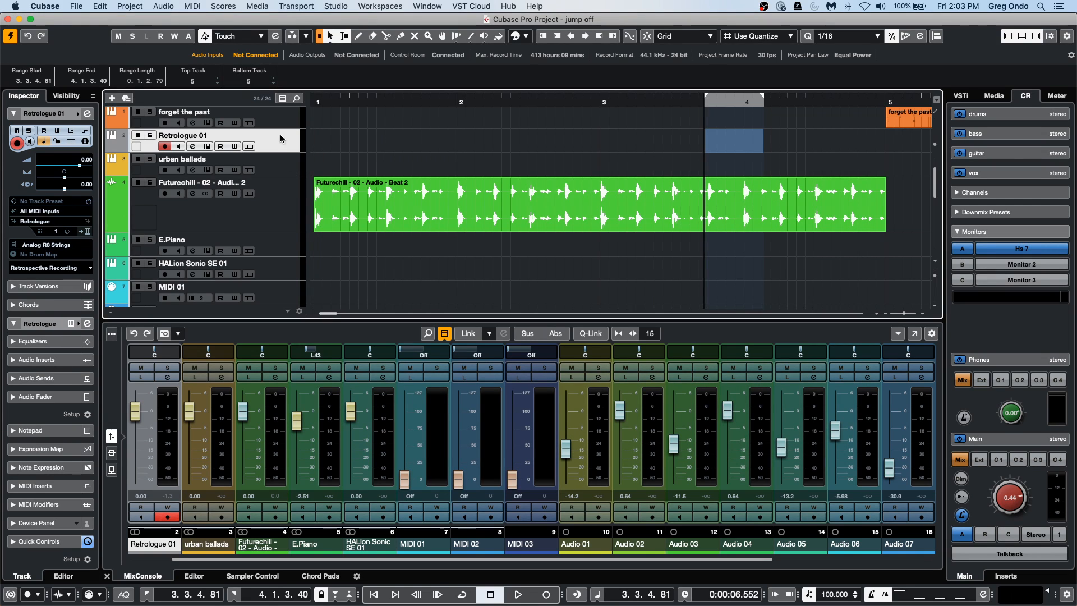
# Show the Retrologue 01 track's quick controls and open its Retrologue instrument editor.
pyautogui.keyDown('super'); pyautogui.click(48, 542); pyautogui.keyUp('super')
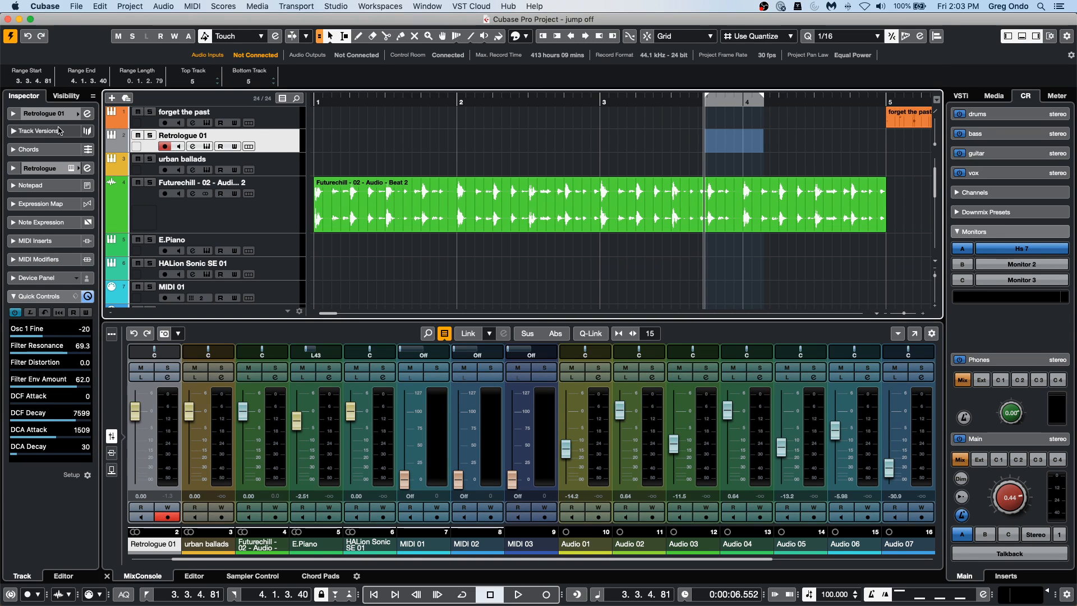
pyautogui.click(50, 113)
pyautogui.click(88, 232)
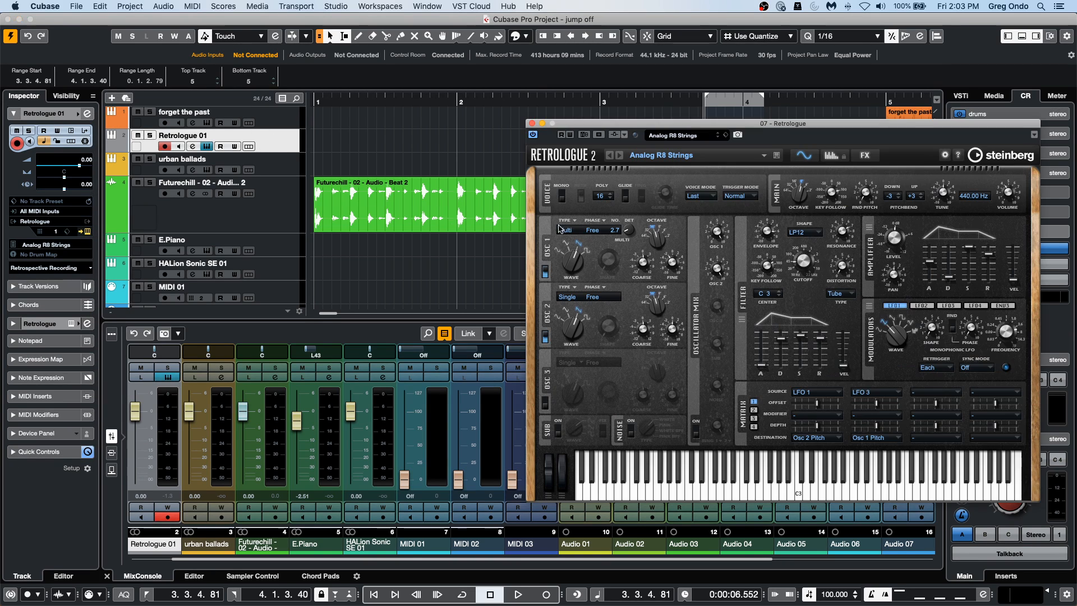
# Try to assign Retrologue's Osc 2 Level to quick control slot 1, and show the track's quick controls.
pyautogui.rightClick(717, 270)
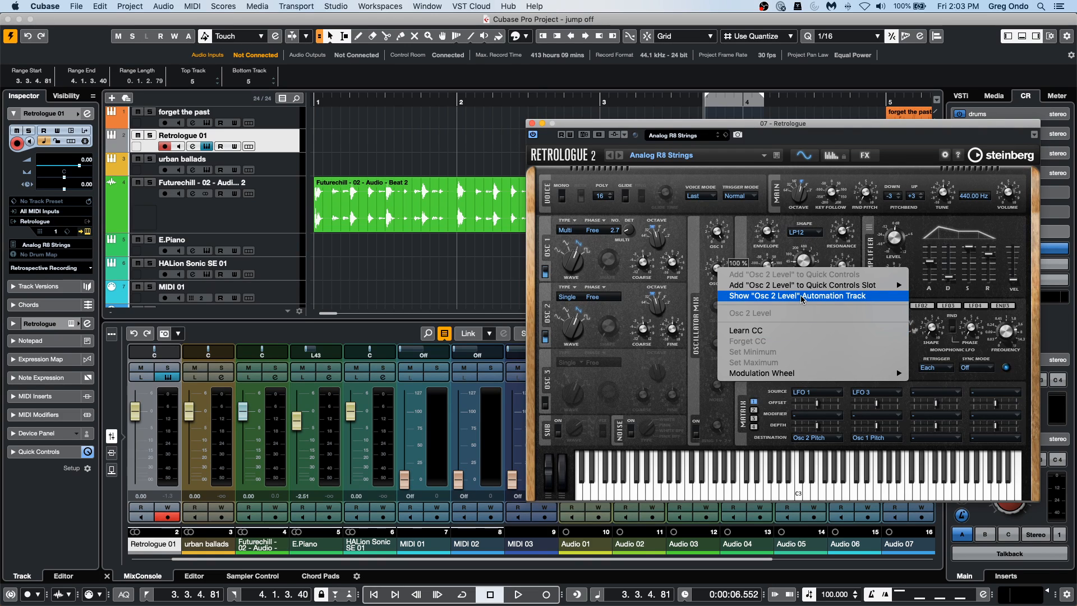
pyautogui.moveTo(864, 285)
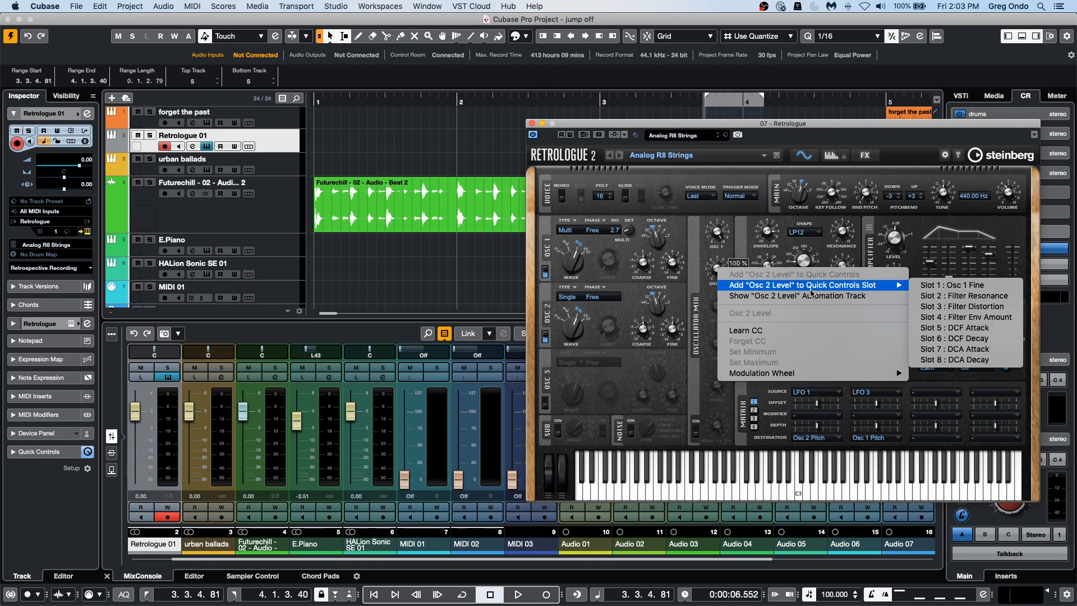
pyautogui.click(940, 289)
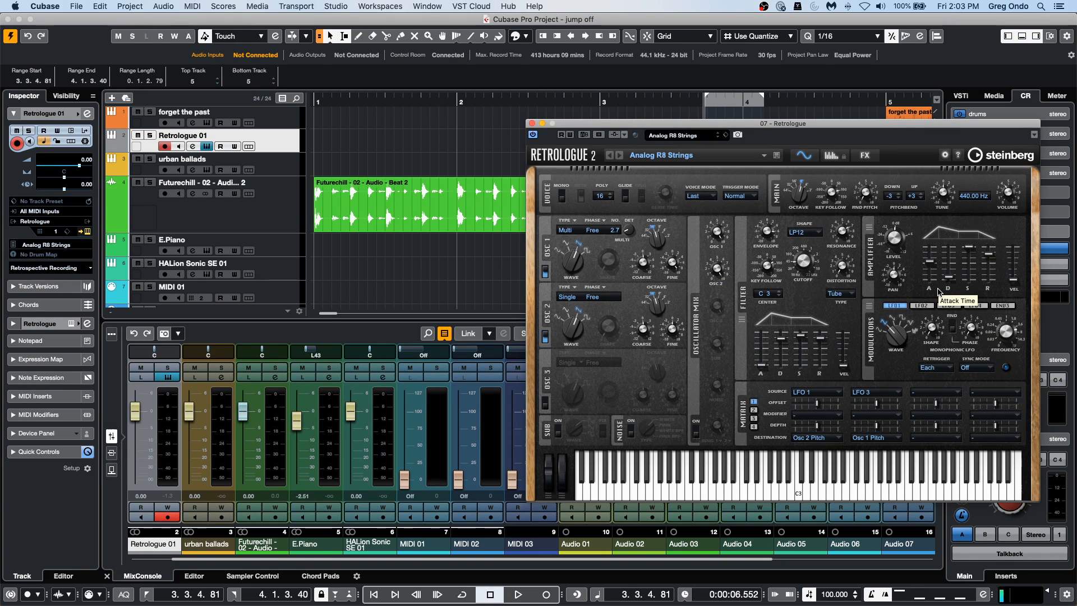
pyautogui.click(56, 451)
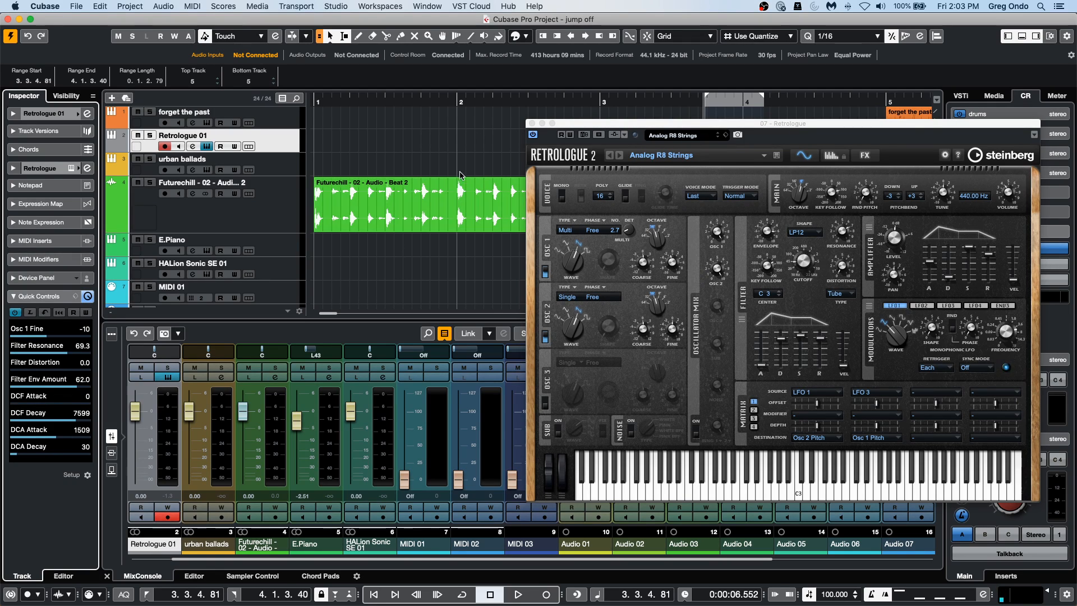
# Insert Bitcrusher in the first insert slot of the Futurechill audio track's channel, closing the Retrologue editor.
pyautogui.click(253, 219)
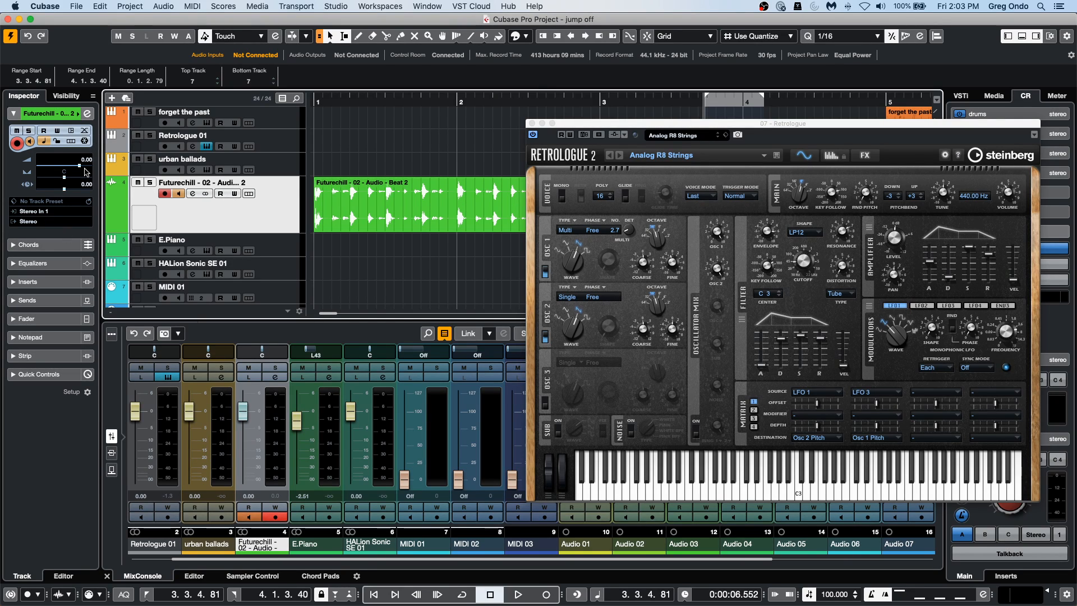
pyautogui.click(87, 114)
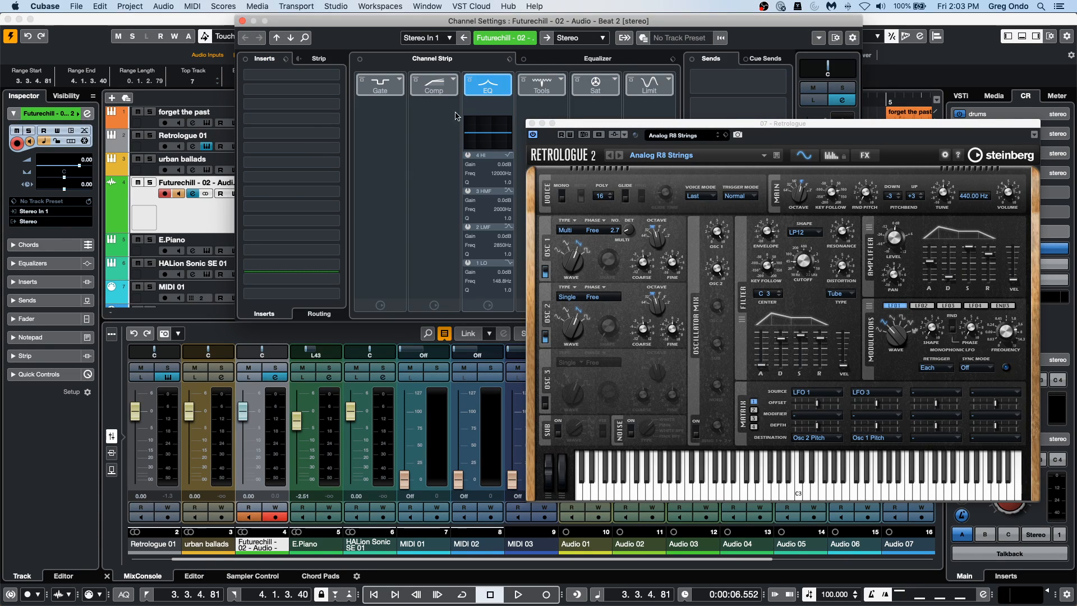
pyautogui.click(533, 123)
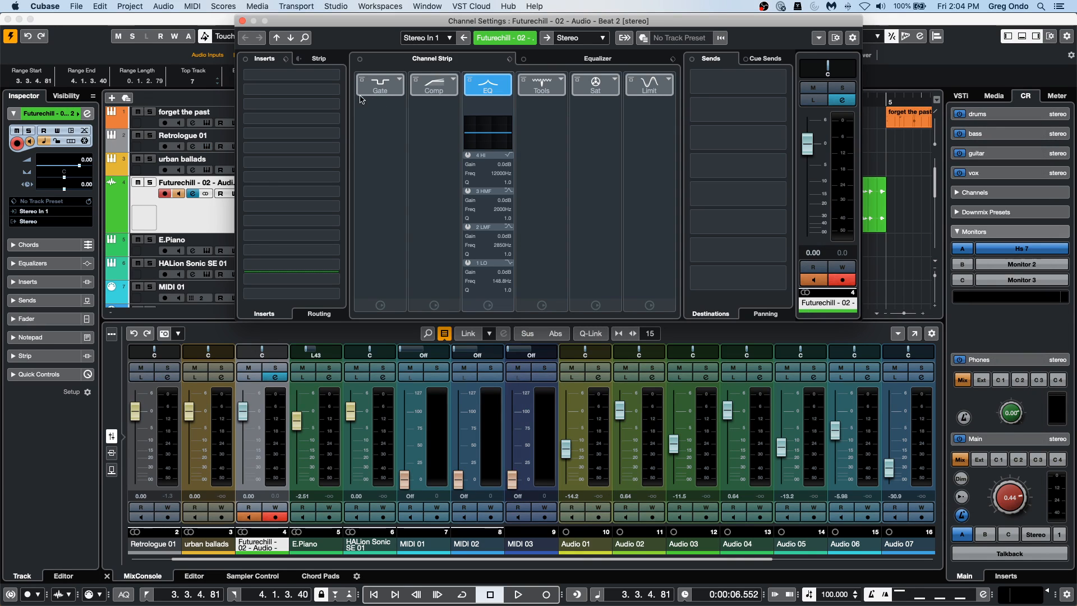
pyautogui.click(291, 75)
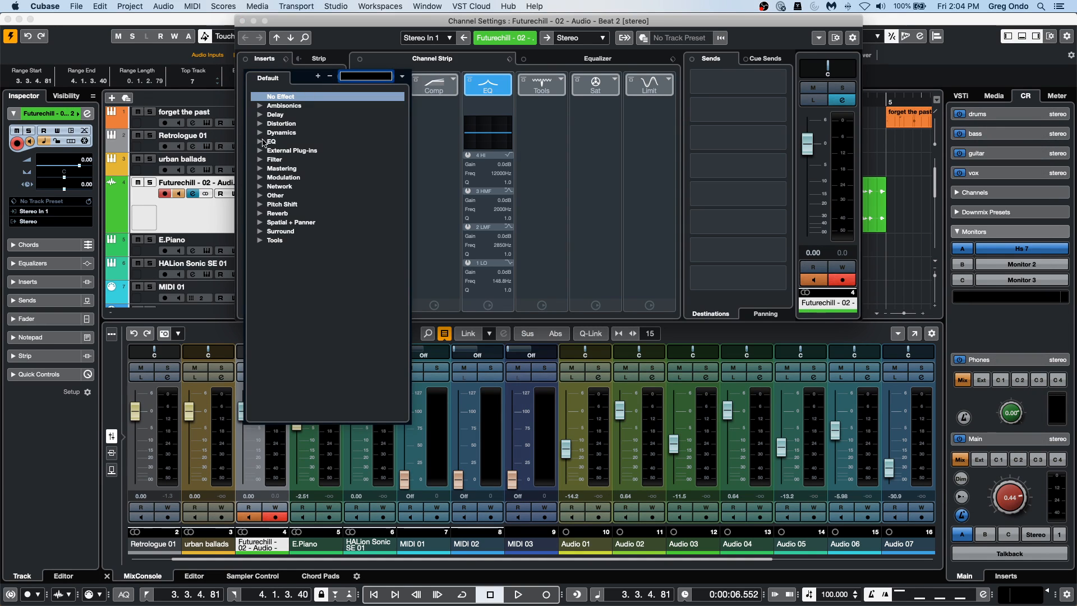
pyautogui.click(260, 168)
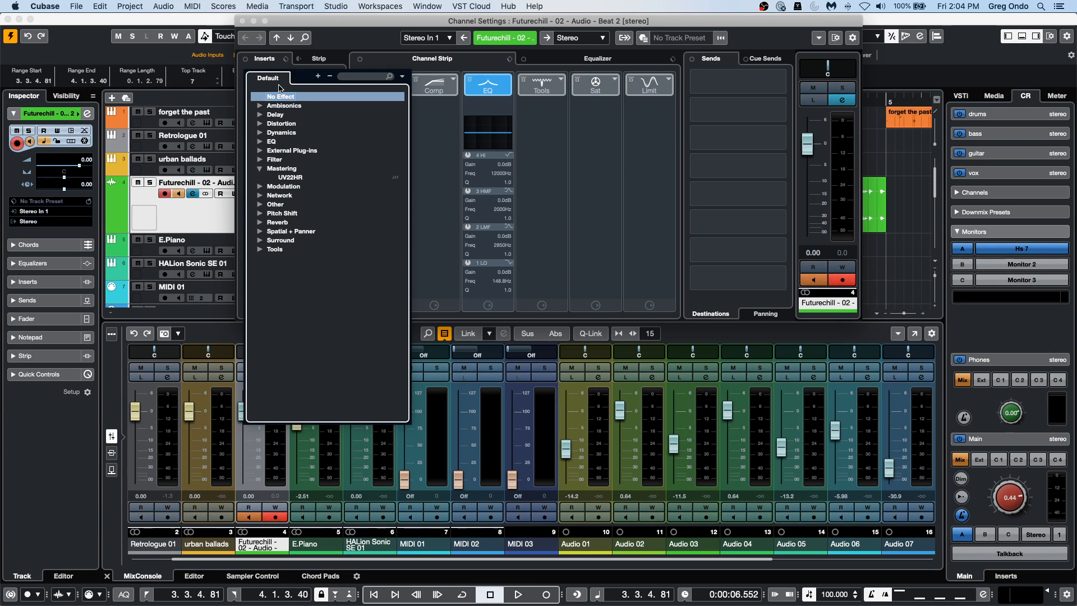
pyautogui.click(260, 123)
pyautogui.click(287, 141)
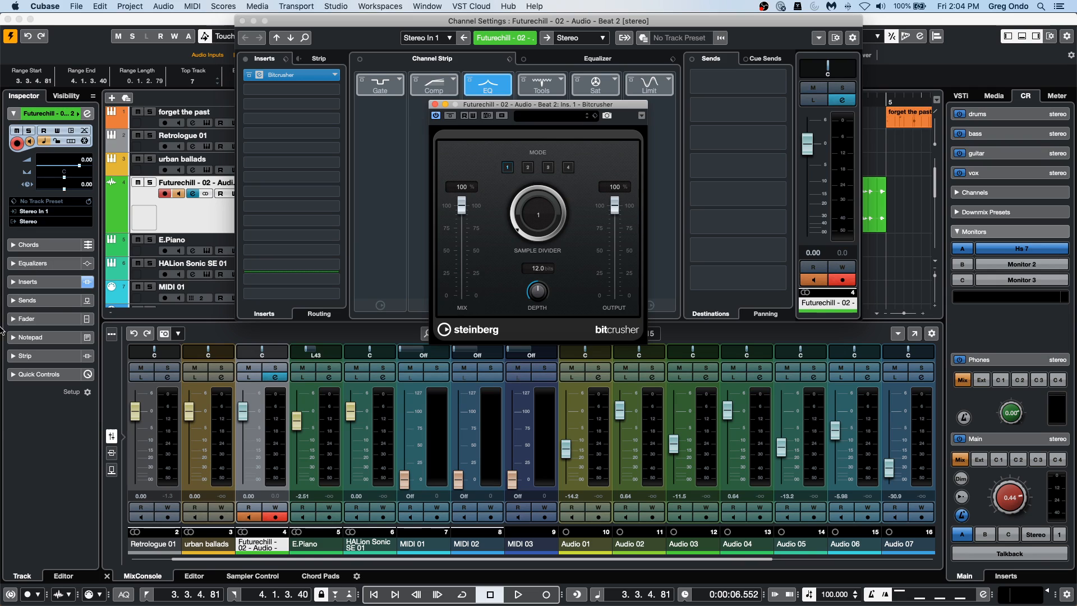
# Assign Bitcrusher's Sample Divider to the audio track's first quick control in Learn mode and return it to 1.
pyautogui.click(41, 374)
pyautogui.click(30, 277)
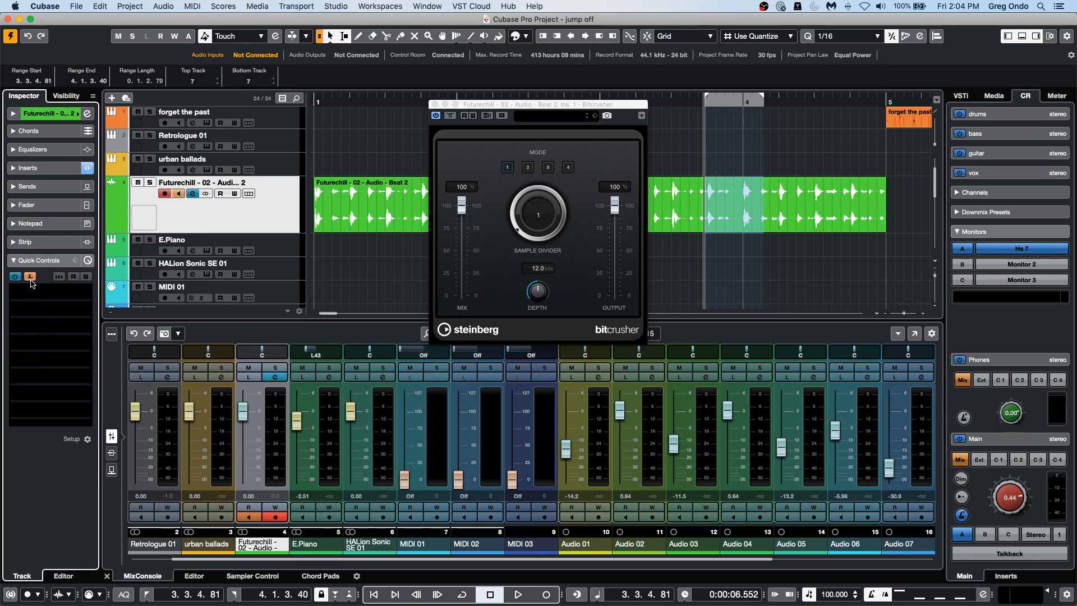
pyautogui.click(520, 224)
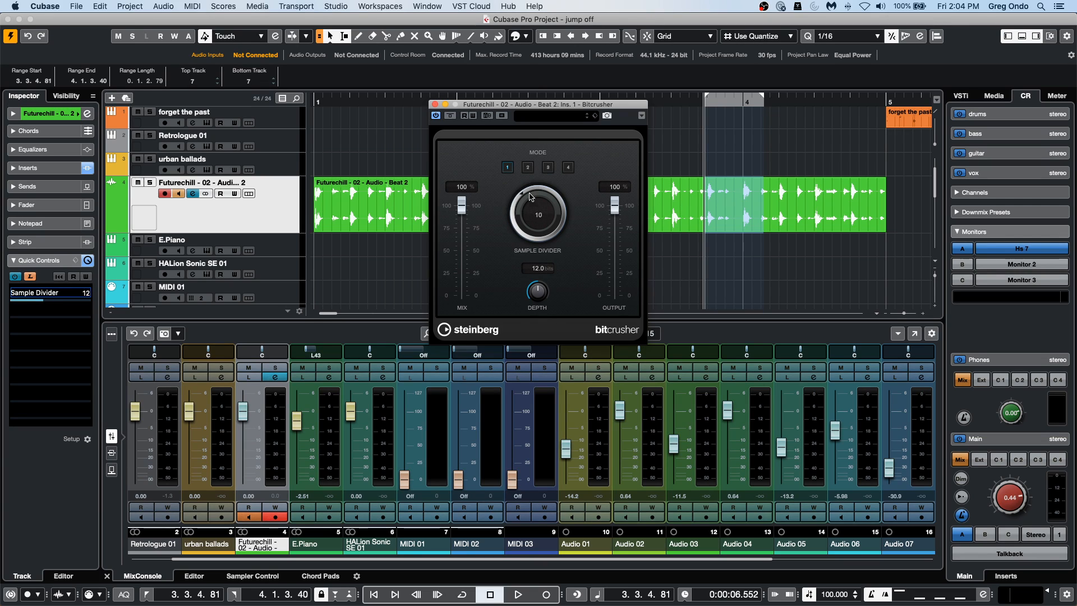
pyautogui.moveTo(522, 232); pyautogui.dragTo(529, 171)
pyautogui.click(30, 276)
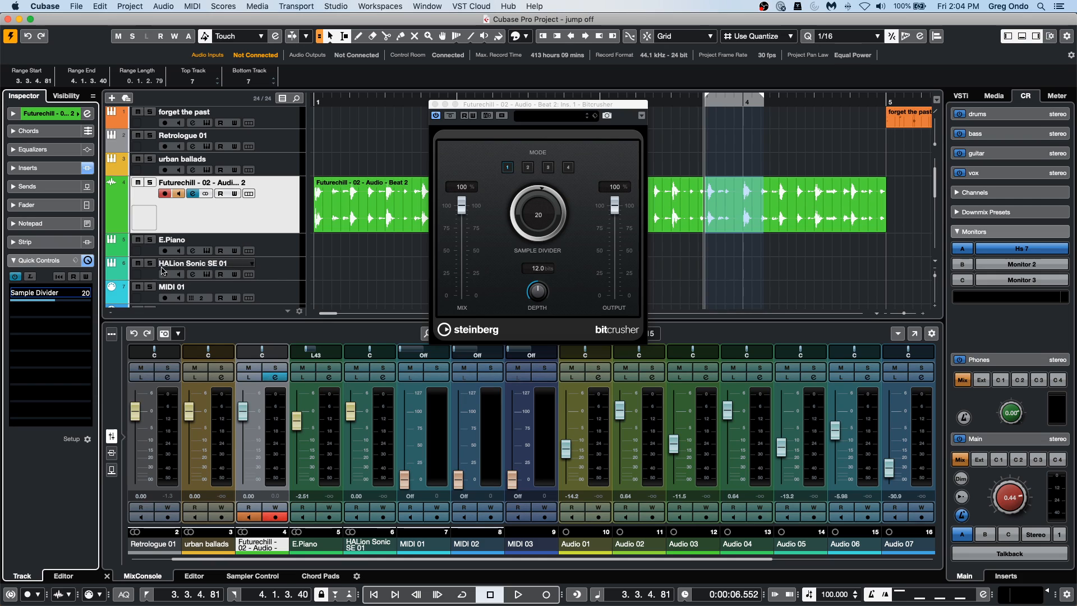
pyautogui.scroll(10, 49, 297)
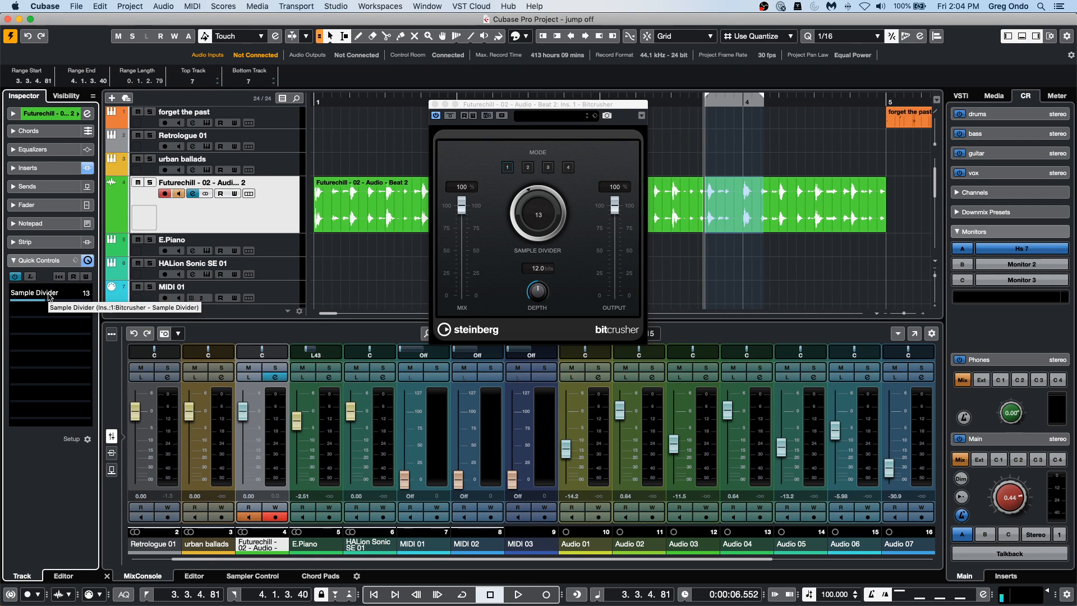
pyautogui.scroll(-12, 49, 297)
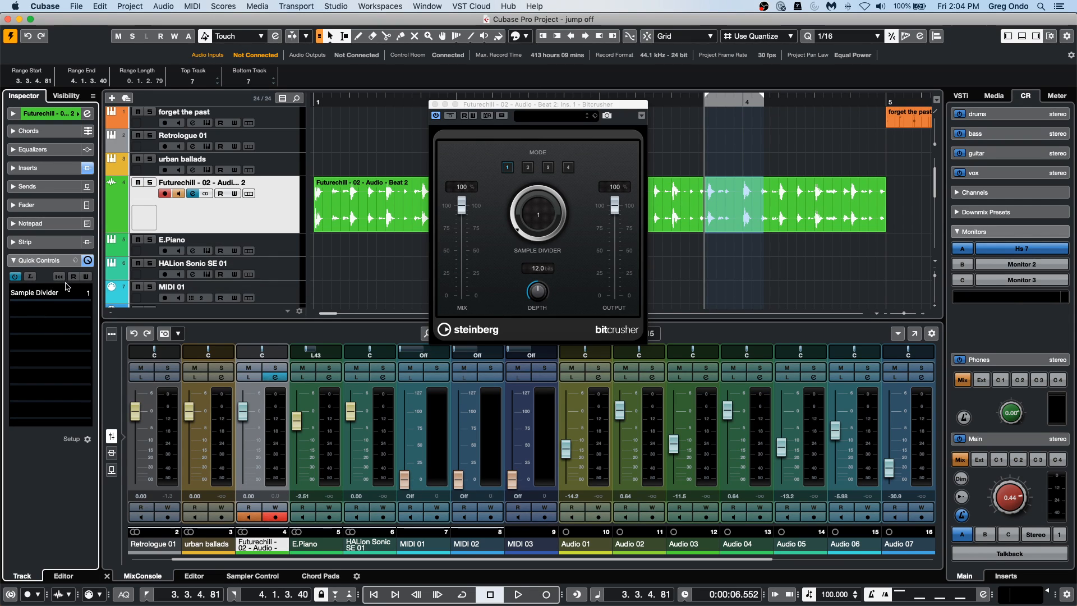
# Apply the Volume/Pan/Pre-Filter/Sends quick controls preset, replace it with the Sends Level preset, and close the Bitcrusher editor.
pyautogui.click(75, 260)
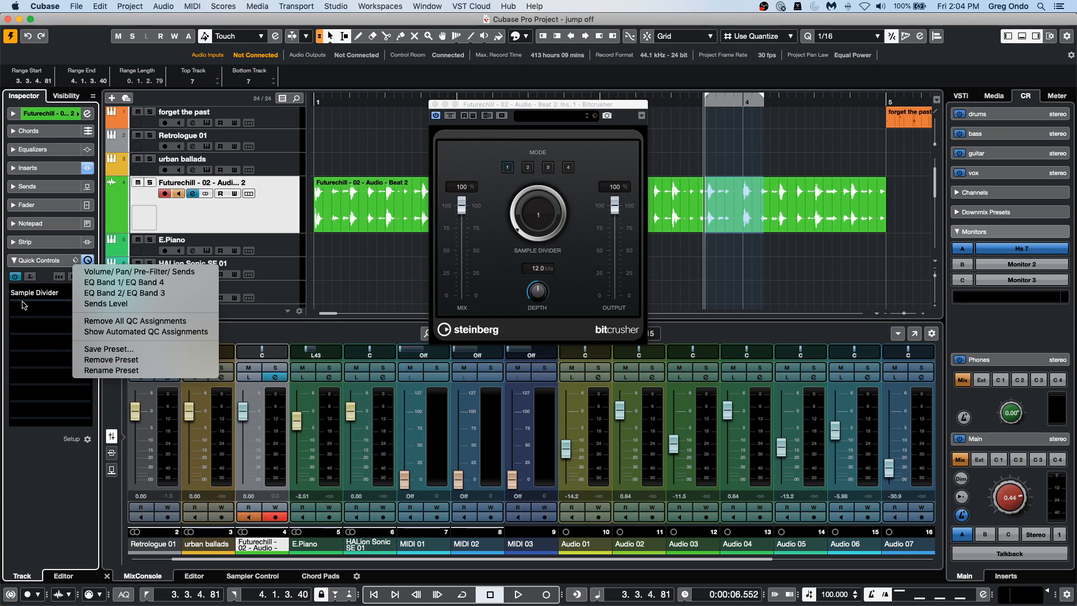
pyautogui.click(170, 273)
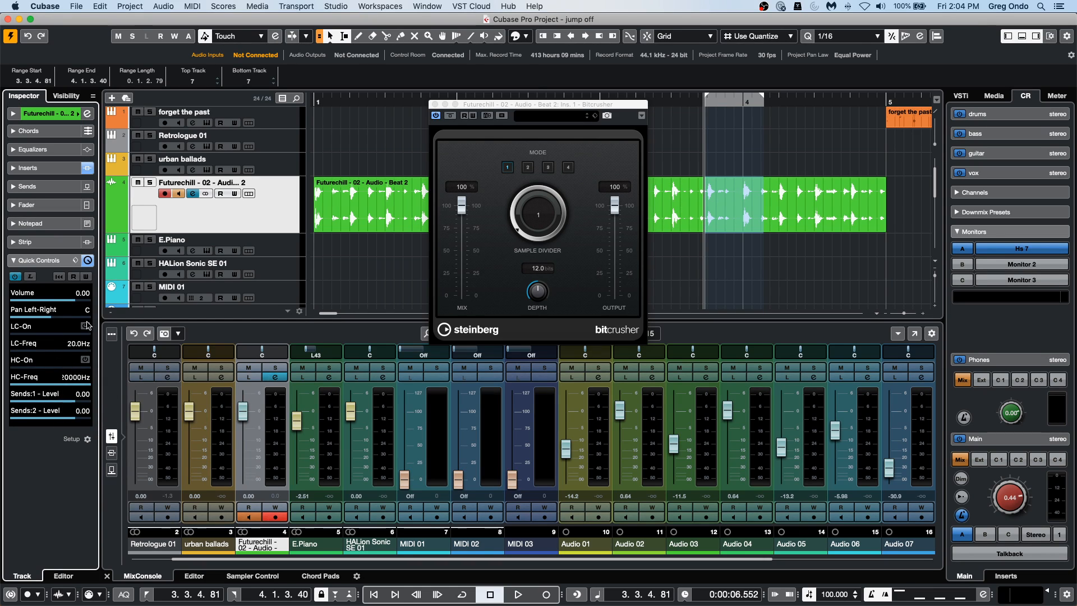
pyautogui.click(75, 261)
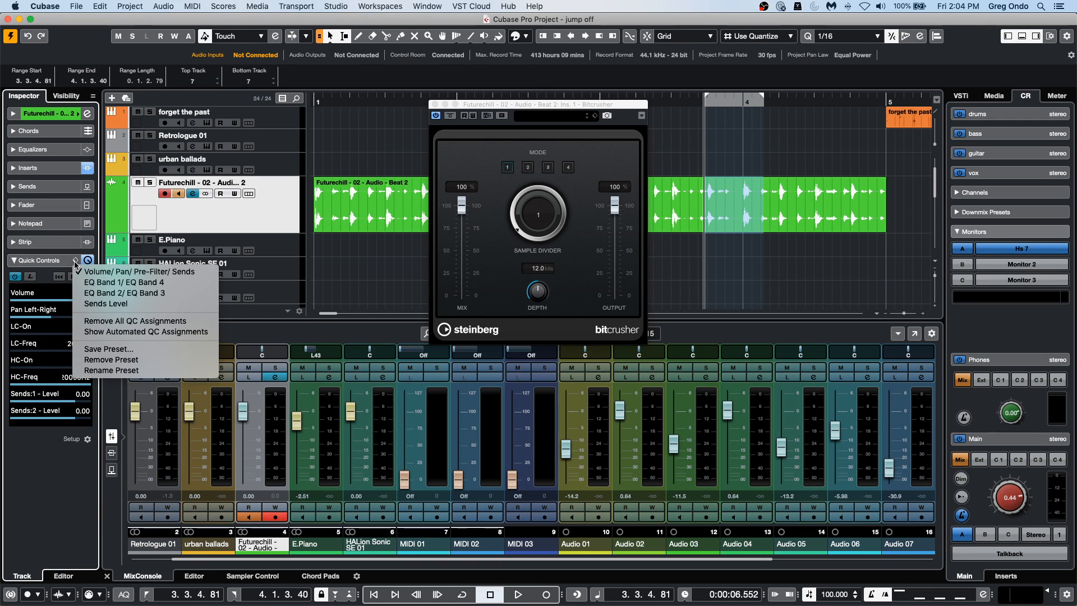
pyautogui.click(155, 304)
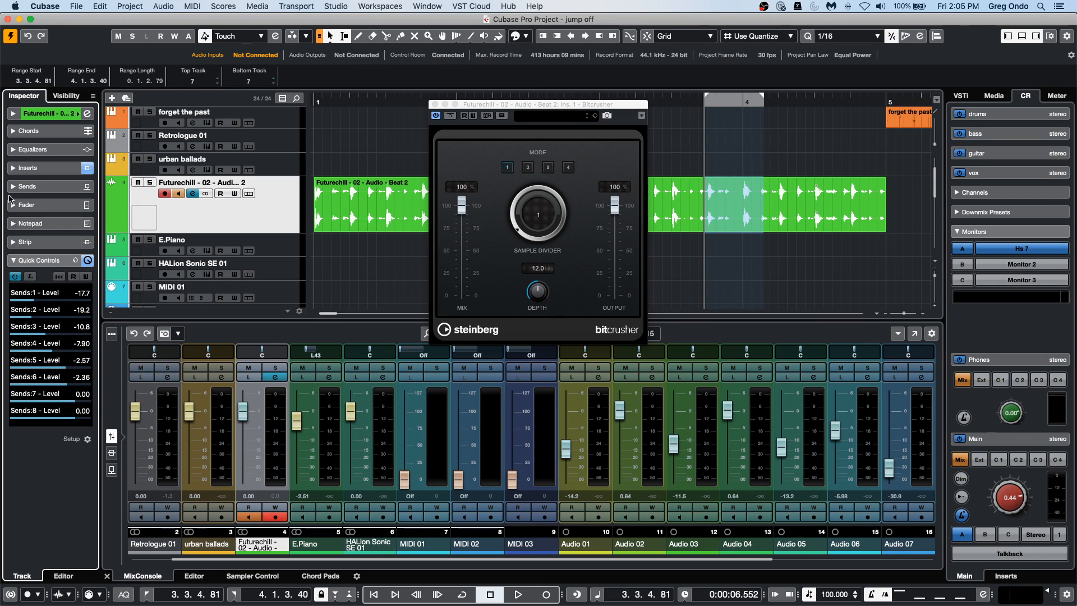
pyautogui.click(433, 105)
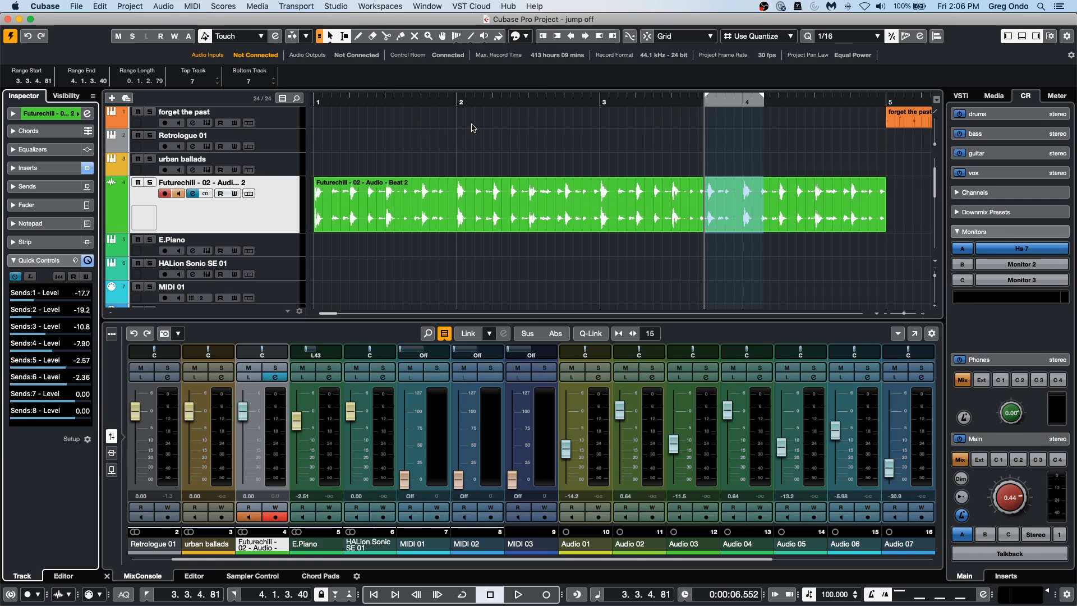
pyautogui.click(268, 146)
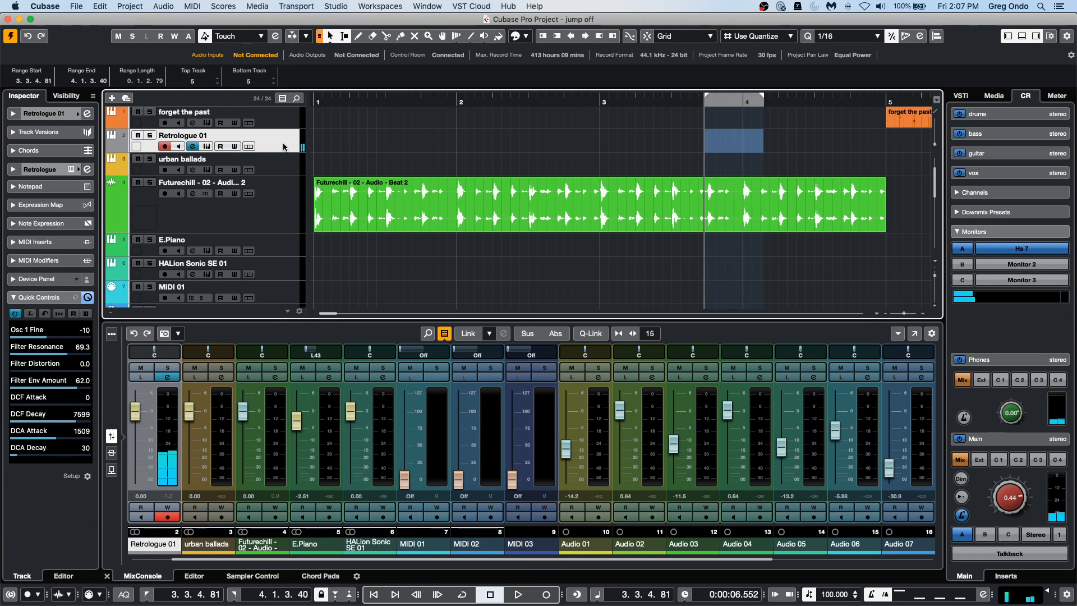
pyautogui.rightClick(284, 147)
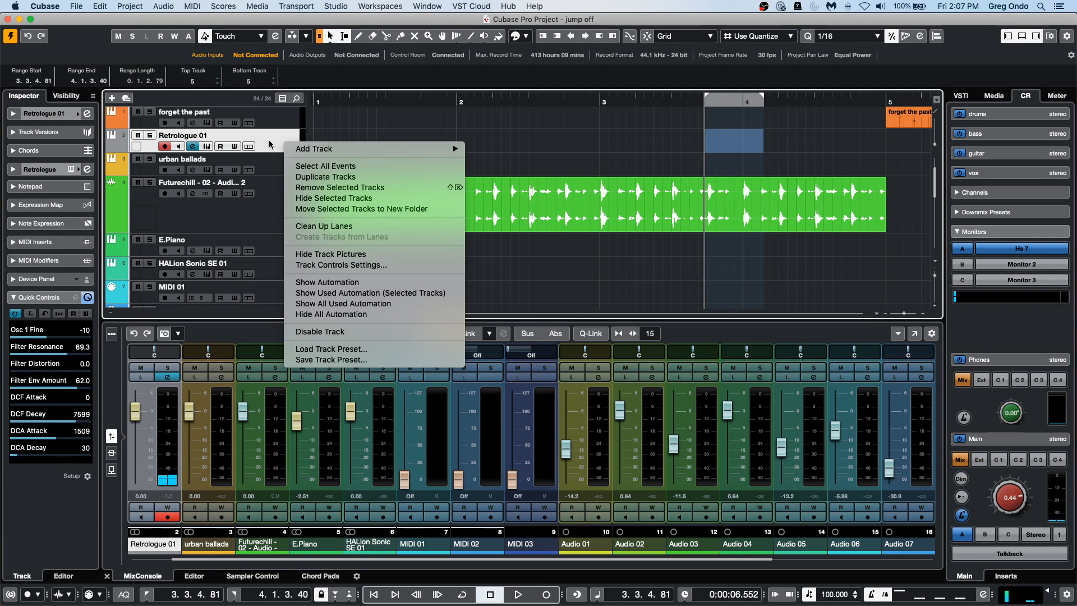
pyautogui.click(285, 134)
pyautogui.rightClick(284, 134)
pyautogui.moveTo(355, 141)
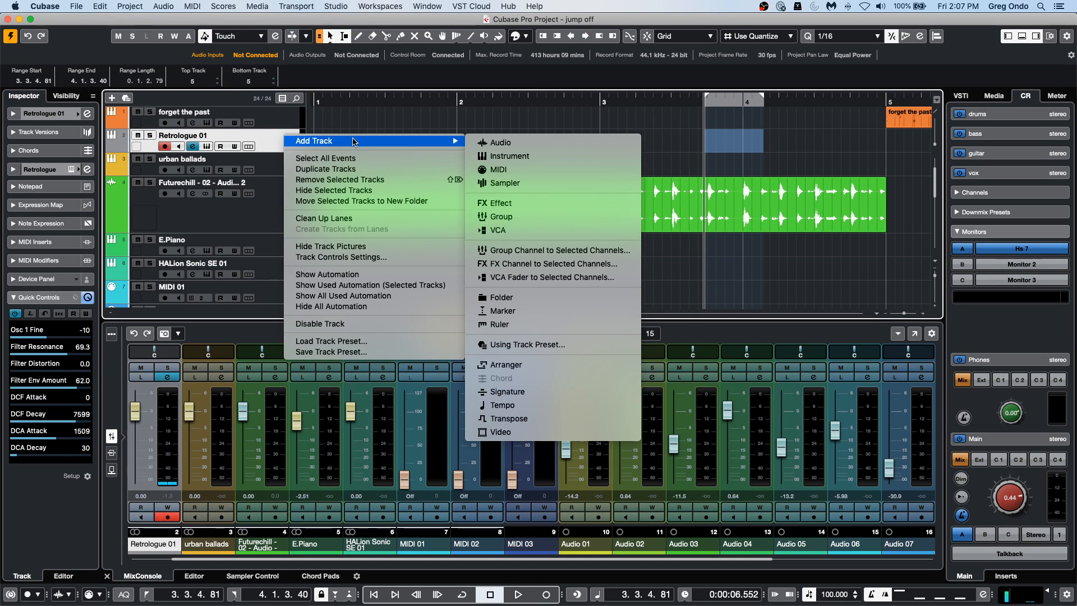
pyautogui.click(523, 268)
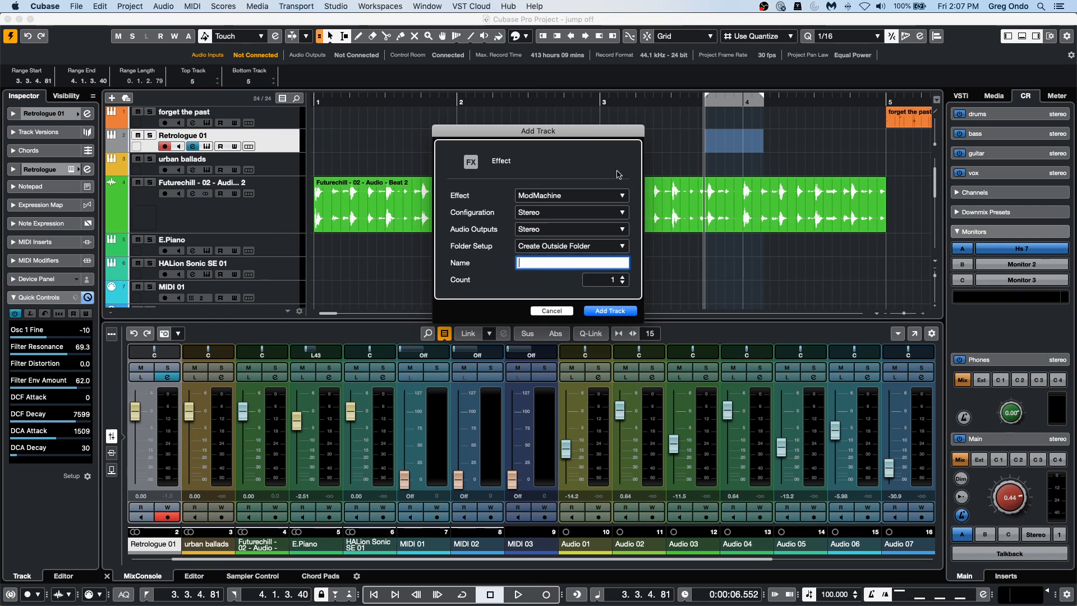
pyautogui.click(551, 311)
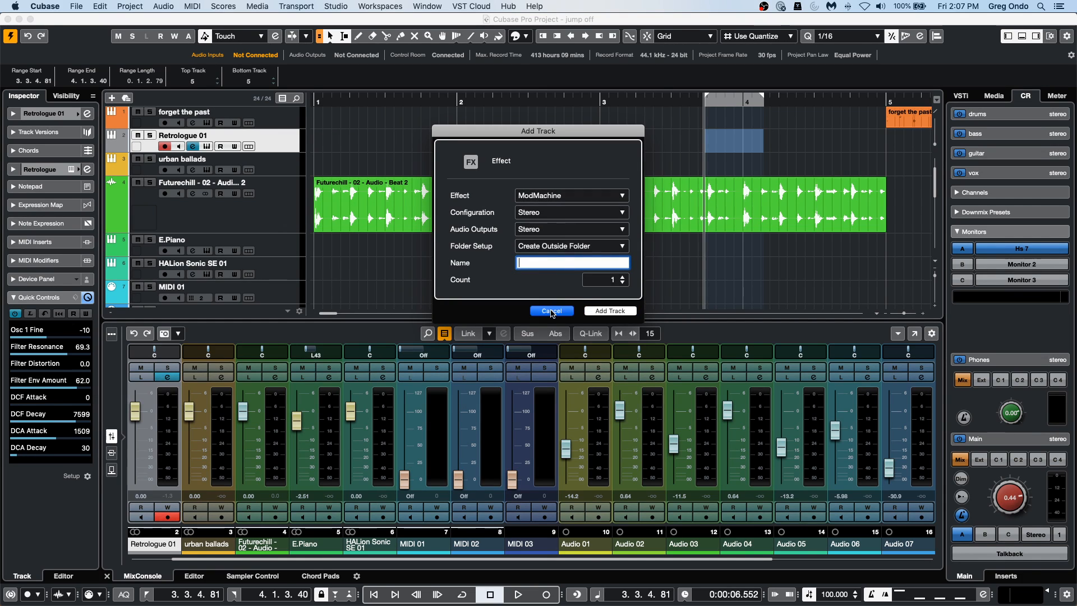
# Add a group channel to the selected Retrologue 01 track, keeping the default settings.
pyautogui.rightClick(268, 140)
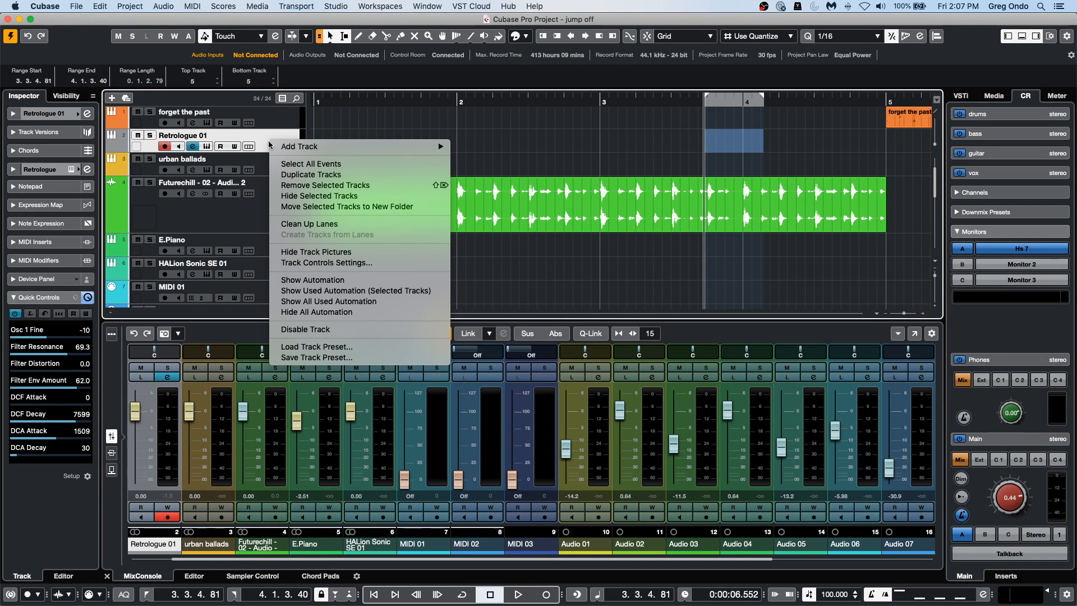
pyautogui.moveTo(292, 146)
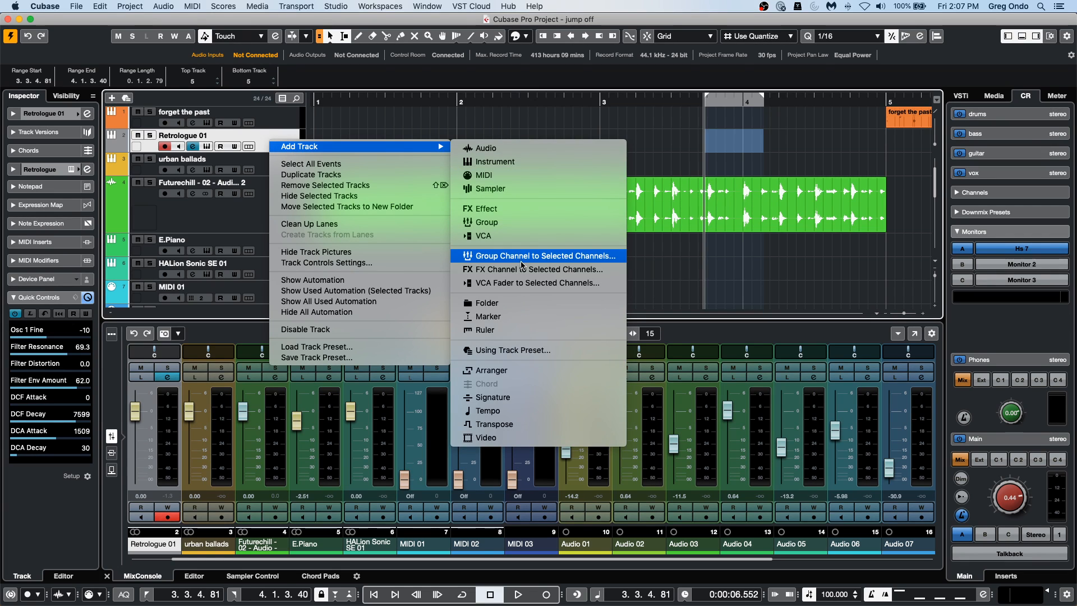
pyautogui.click(539, 256)
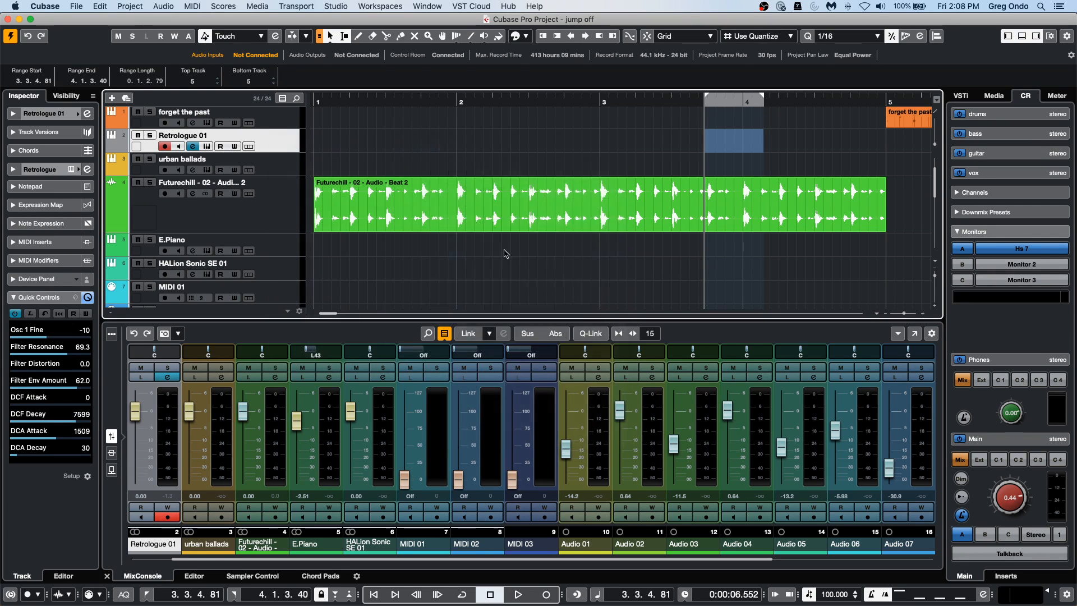
pyautogui.click(610, 294)
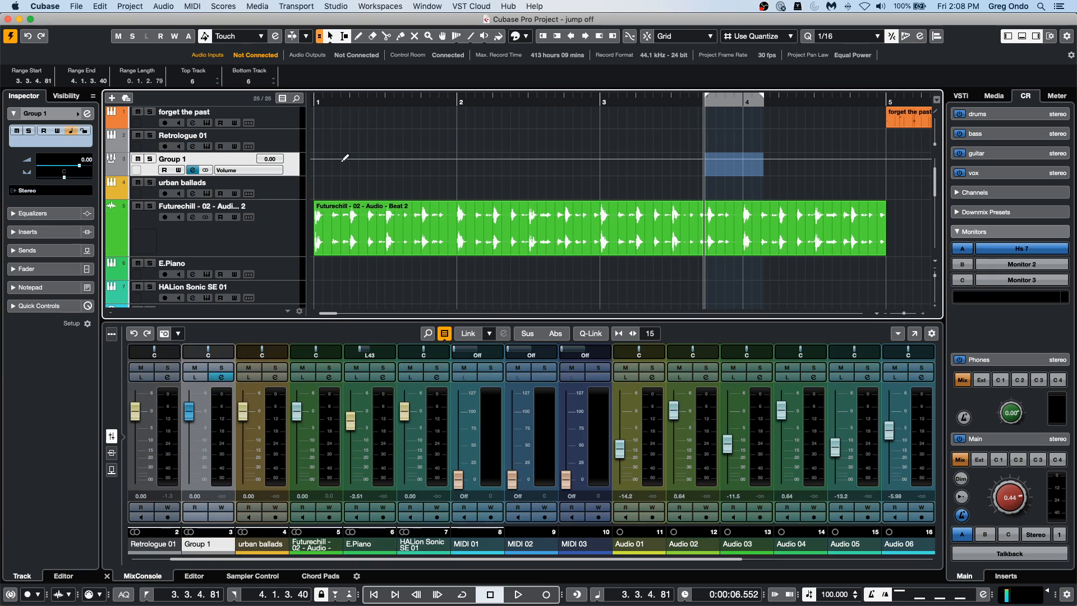
# Add one stereo audio track below the new group track, leaving the name blank.
pyautogui.rightClick(292, 169)
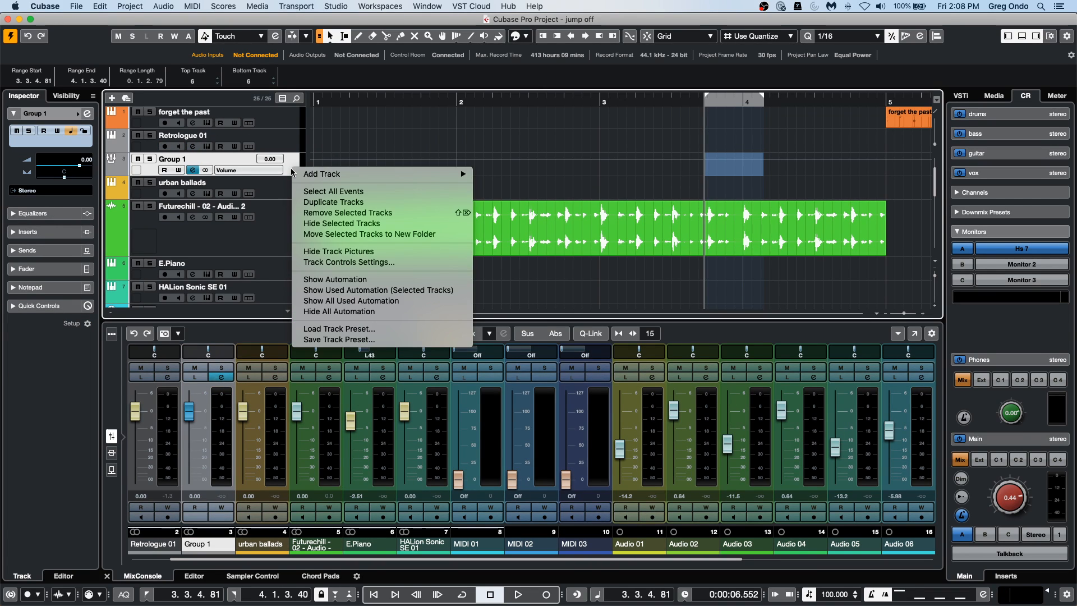
pyautogui.moveTo(348, 174)
pyautogui.click(508, 175)
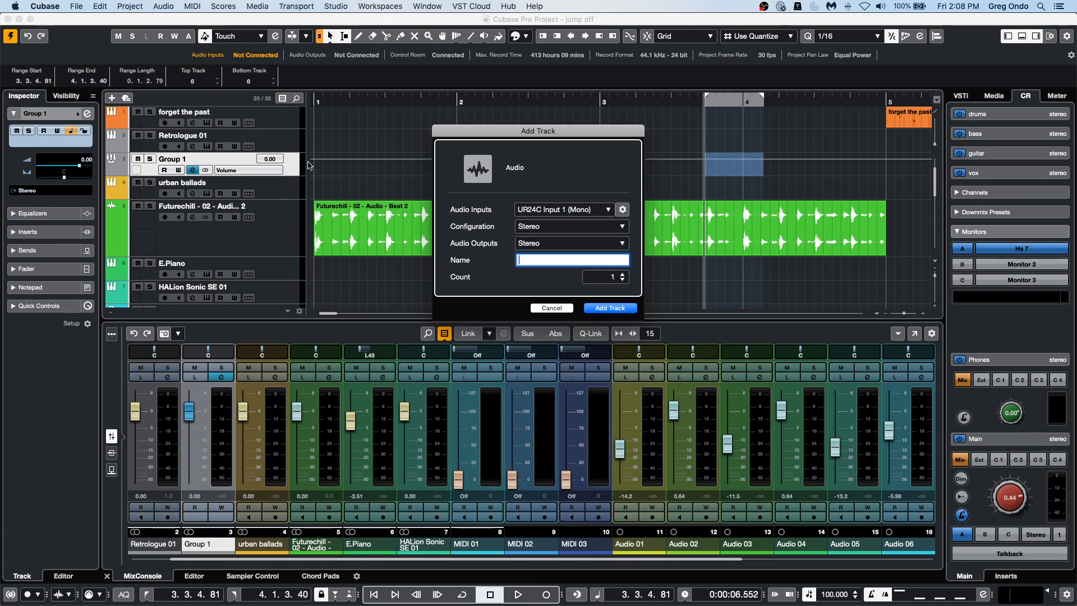
pyautogui.click(600, 309)
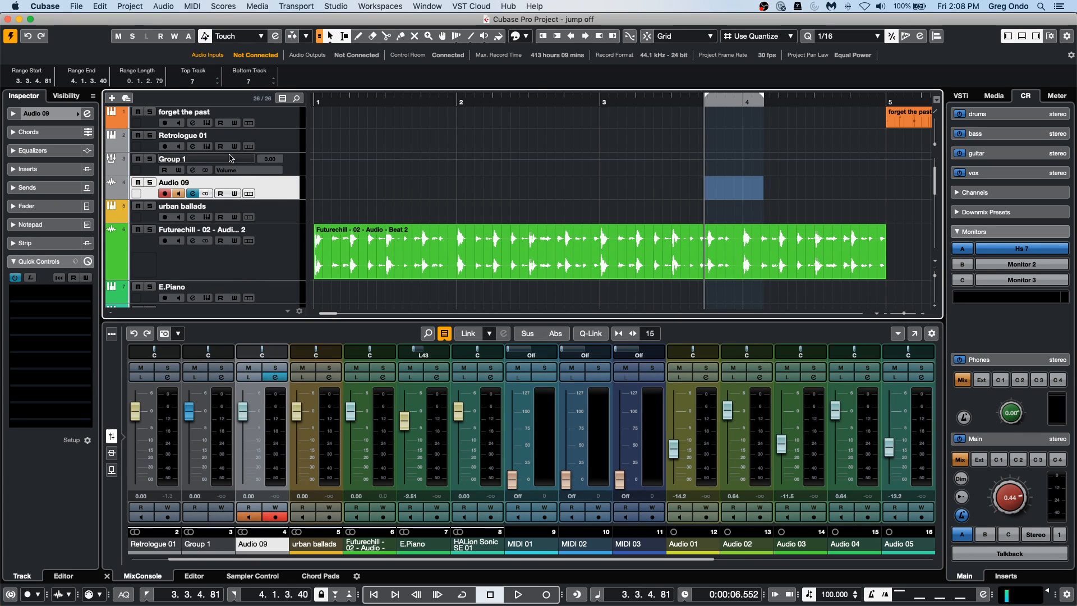
# Set the new audio track's input routing to Group 1.
pyautogui.click(34, 113)
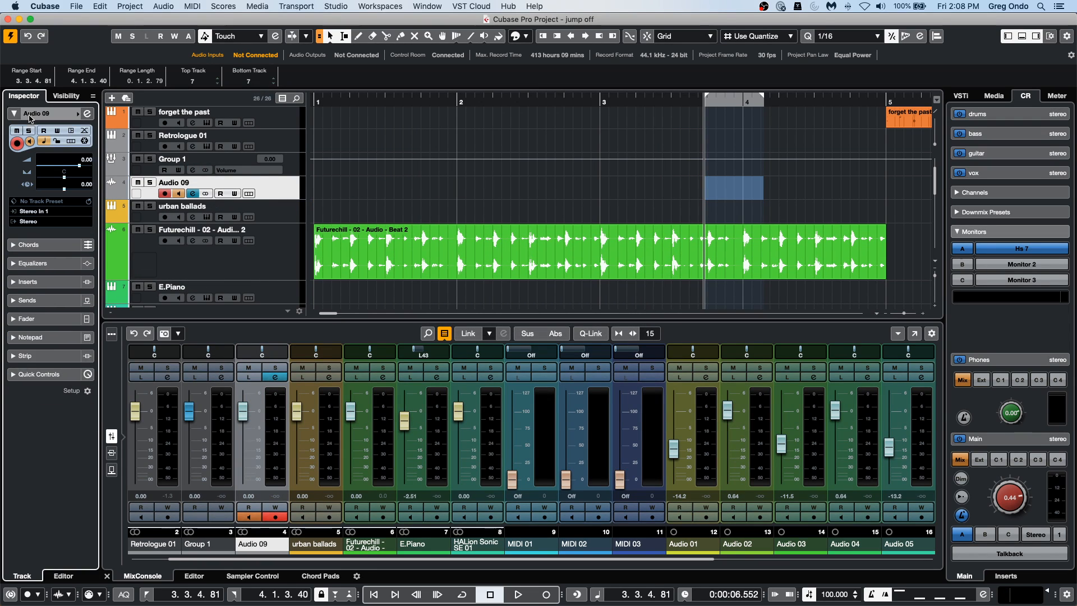
pyautogui.click(37, 211)
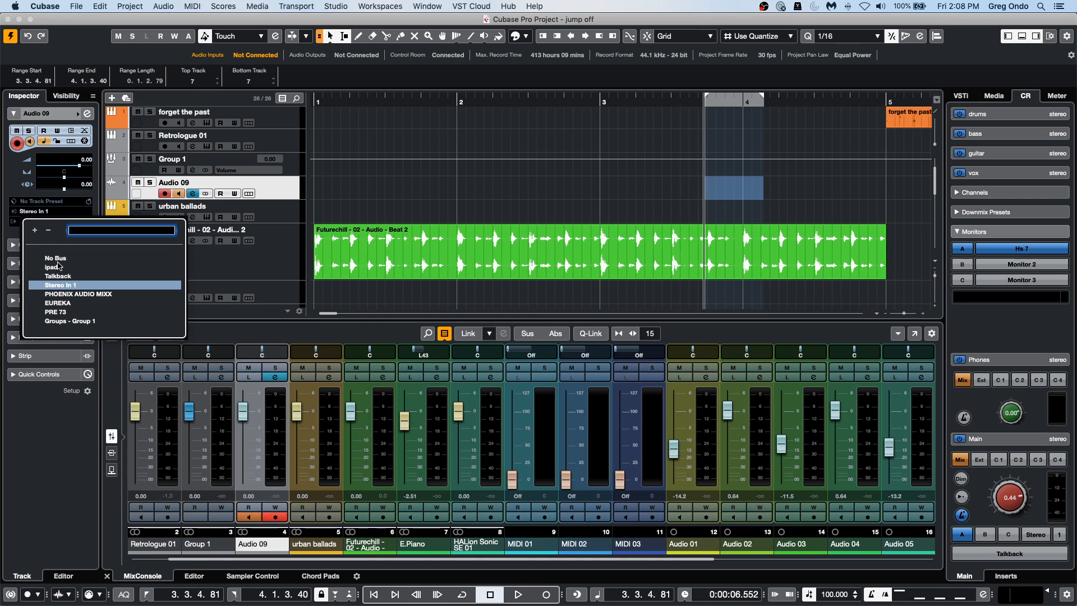
pyautogui.click(82, 322)
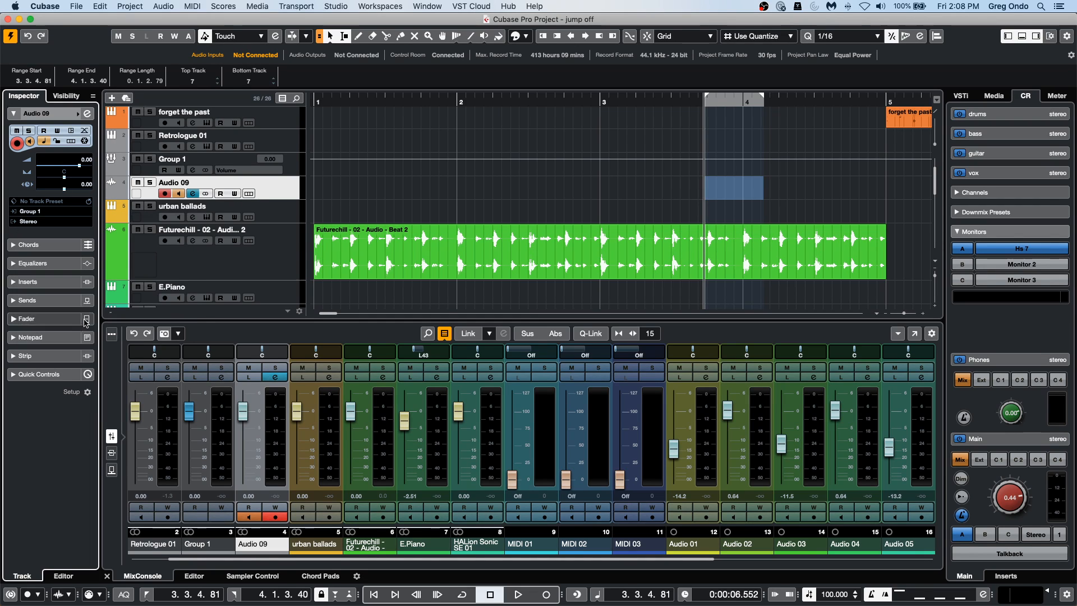
# Record-enable Retrologue 01 and solo it together with Audio 09, with the project cursor placed at 1.2.4.33.
pyautogui.click(164, 146)
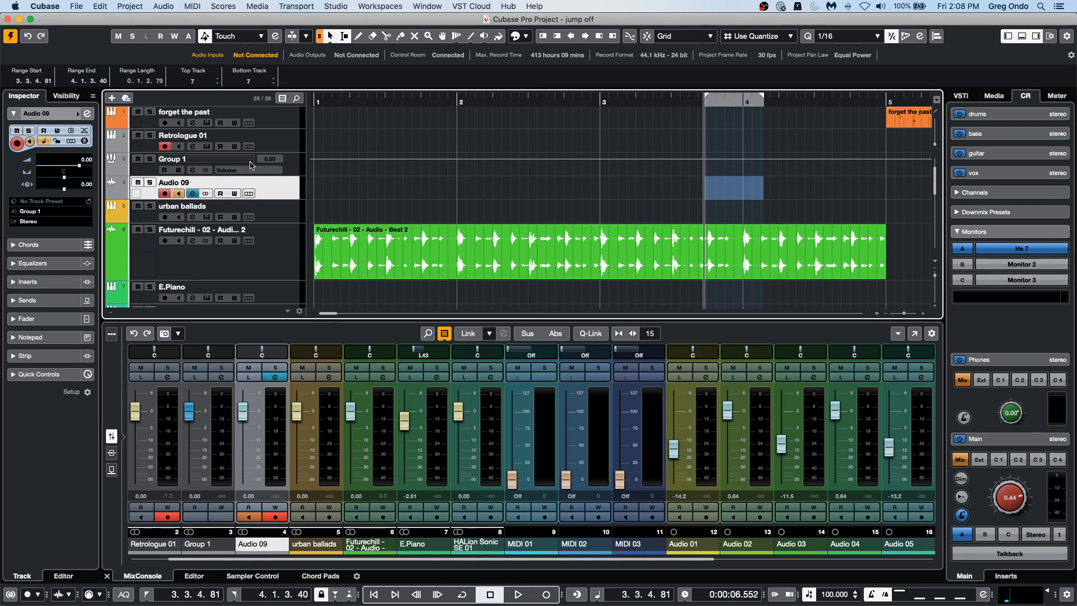
pyautogui.click(379, 102)
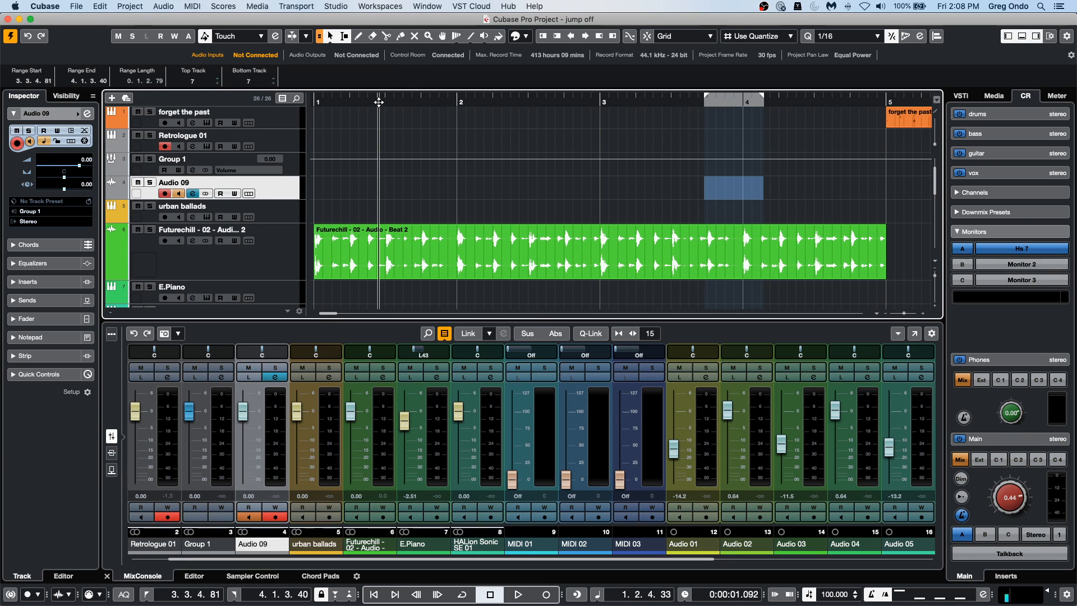
pyautogui.click(150, 135)
pyautogui.click(151, 185)
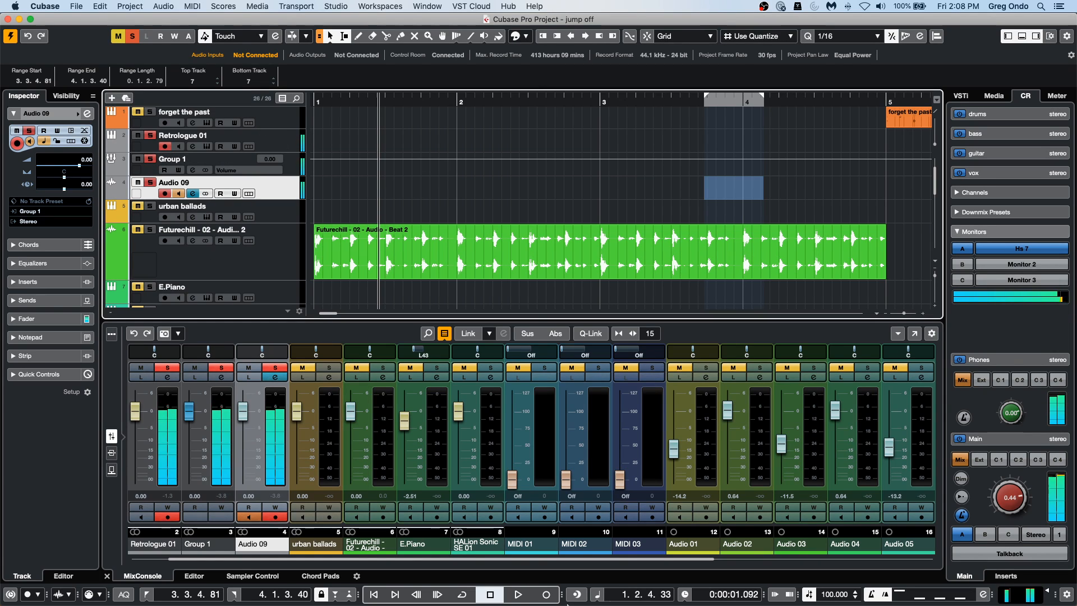
# Record Retrologue 01 and Audio 09 simultaneously until about bar 8, lowering the Control Room main level to -2.62 during the take.
pyautogui.click(518, 594)
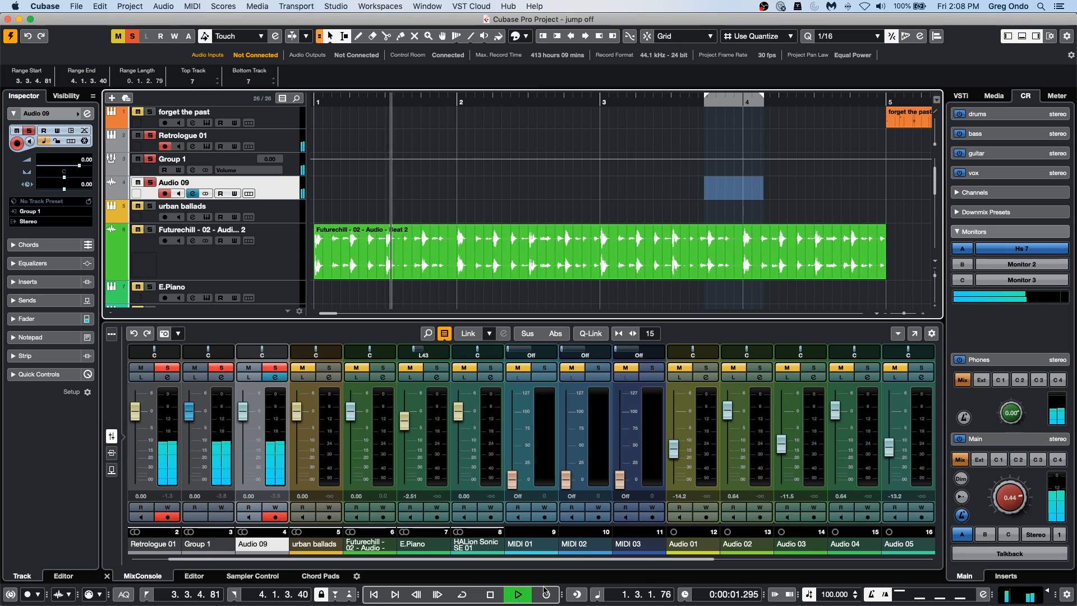
pyautogui.click(547, 595)
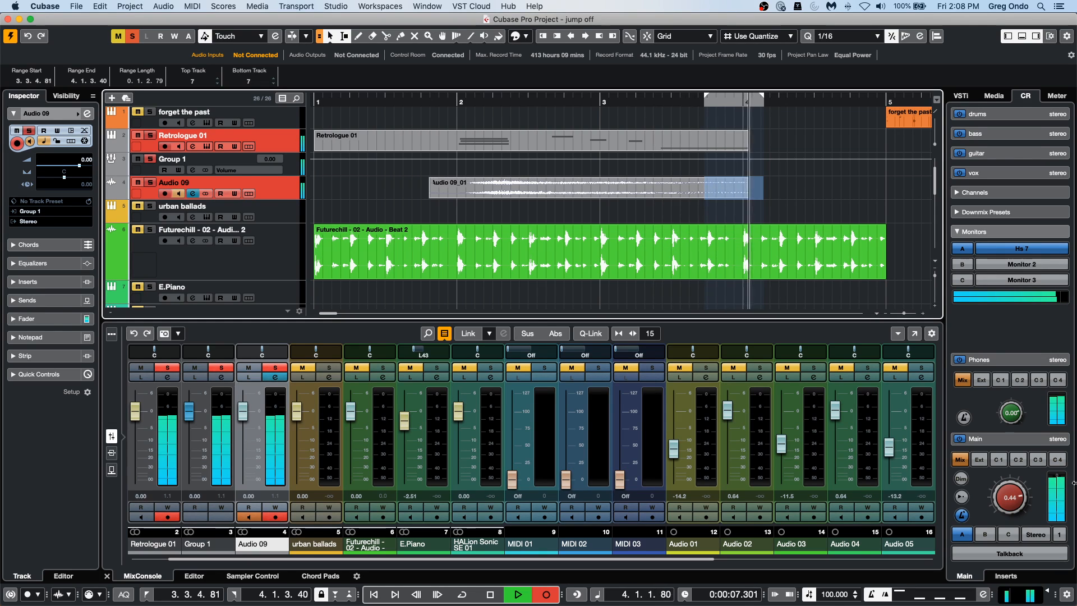
pyautogui.moveTo(1017, 499); pyautogui.dragTo(1014, 508)
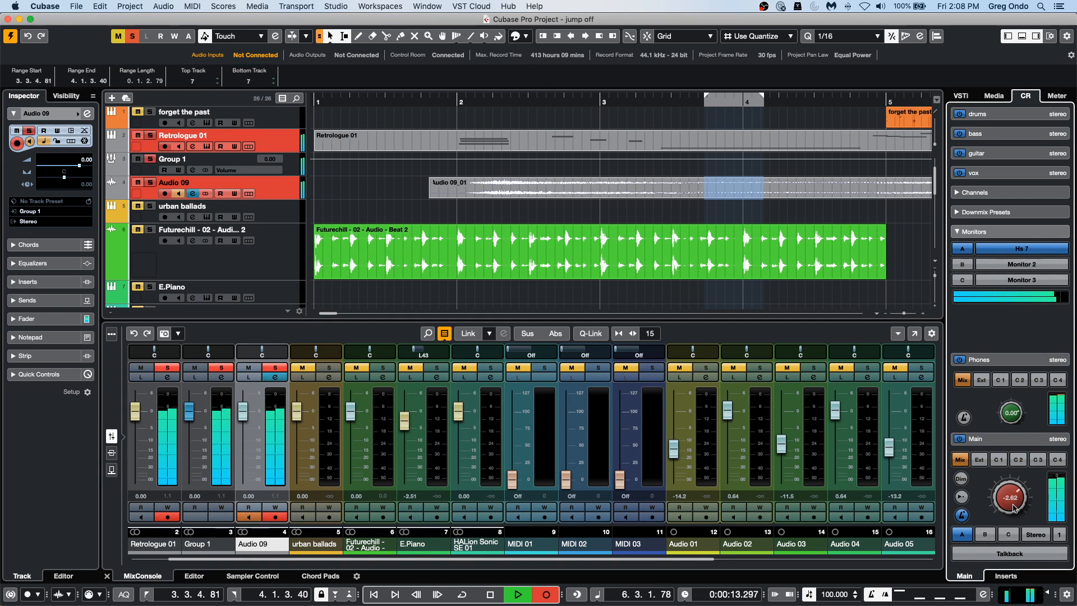
pyautogui.press('g')
pyautogui.press('g')
pyautogui.press('g')
pyautogui.press('g')
pyautogui.press('g')
pyautogui.press('g')
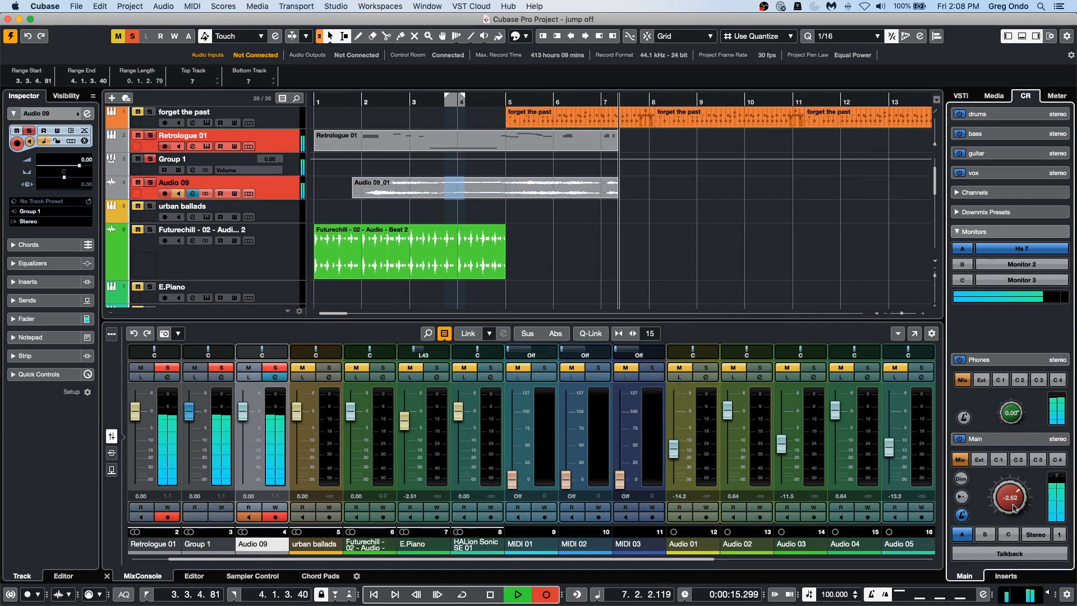
pyautogui.press('space')
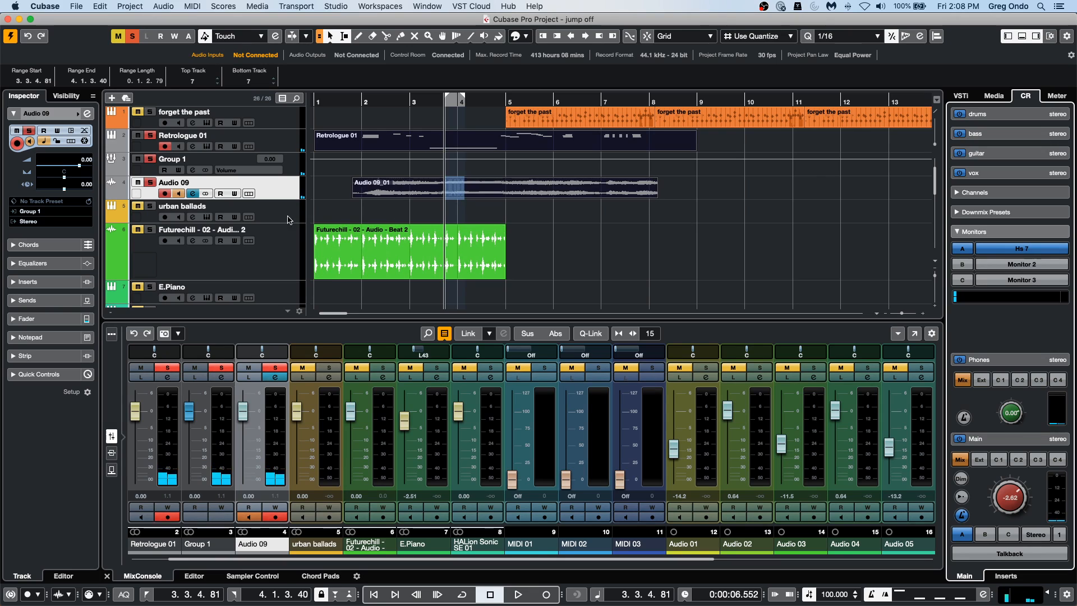
pyautogui.click(275, 142)
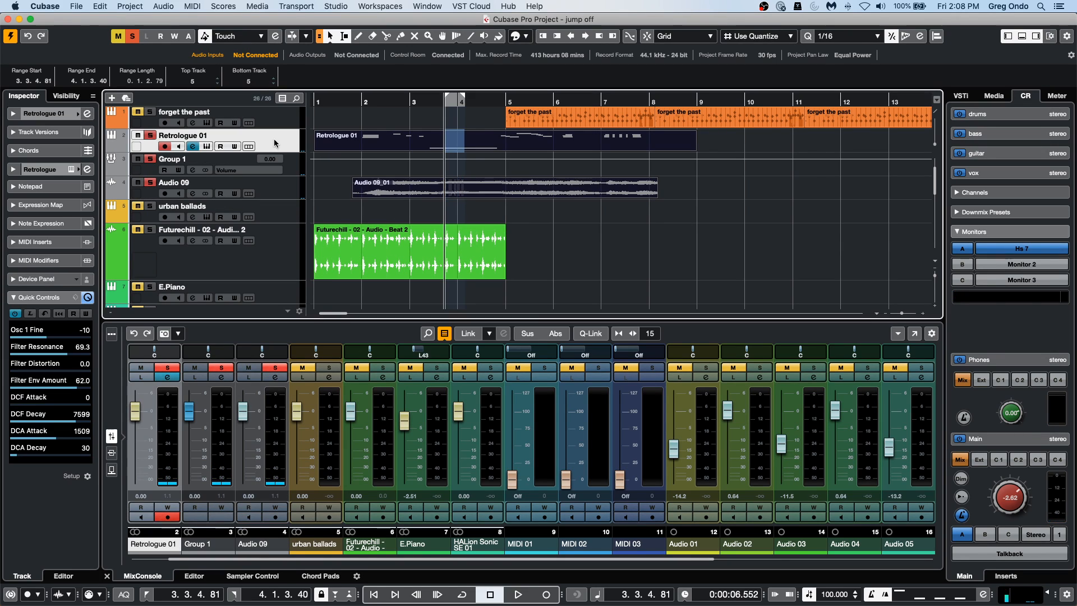
pyautogui.rightClick(275, 142)
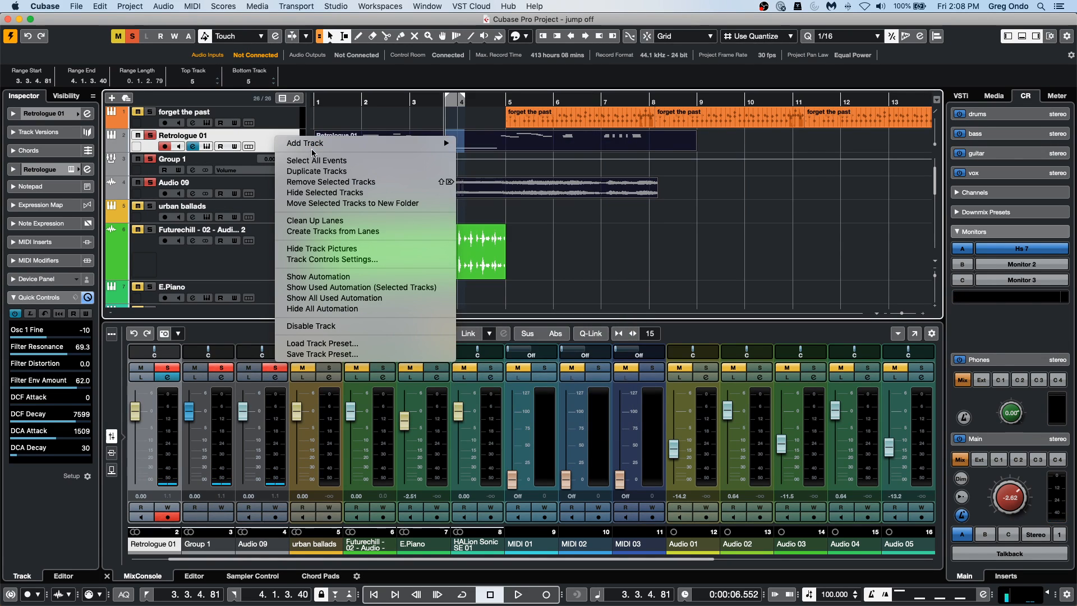
pyautogui.moveTo(336, 143)
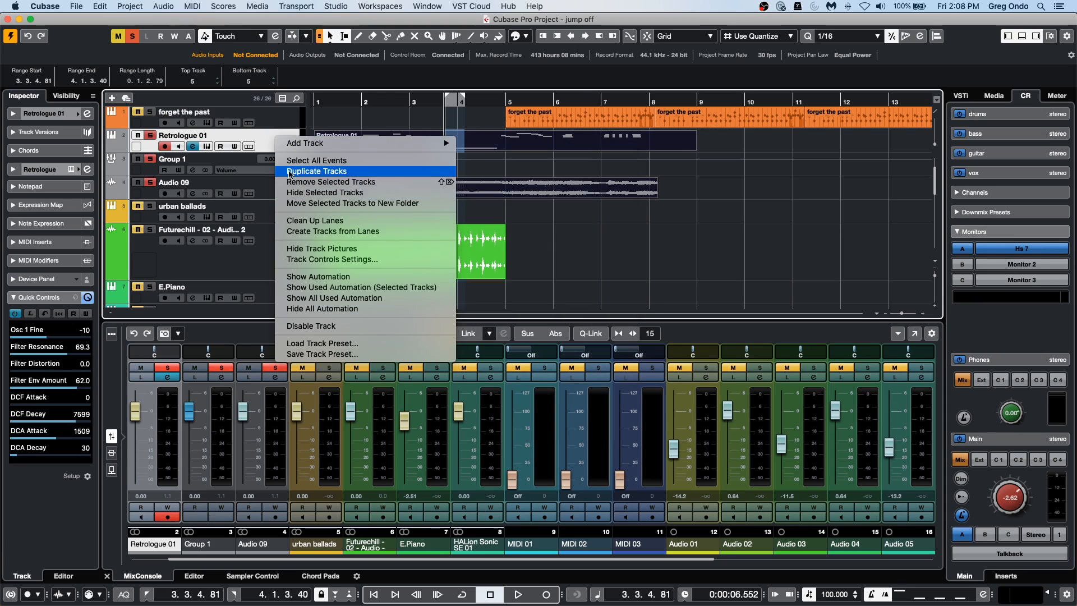
pyautogui.click(206, 162)
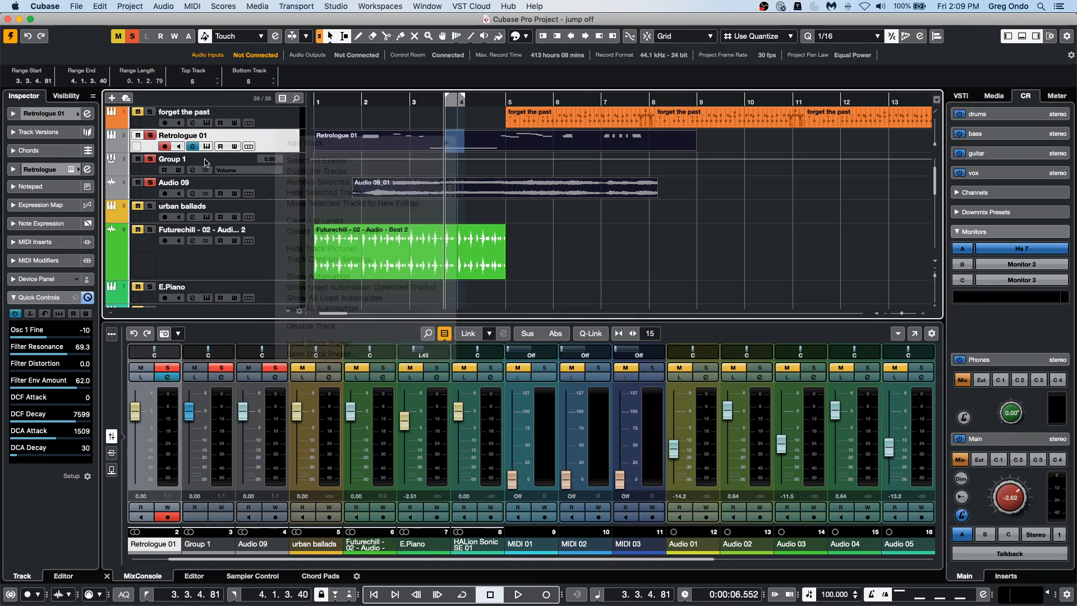
pyautogui.click(284, 187)
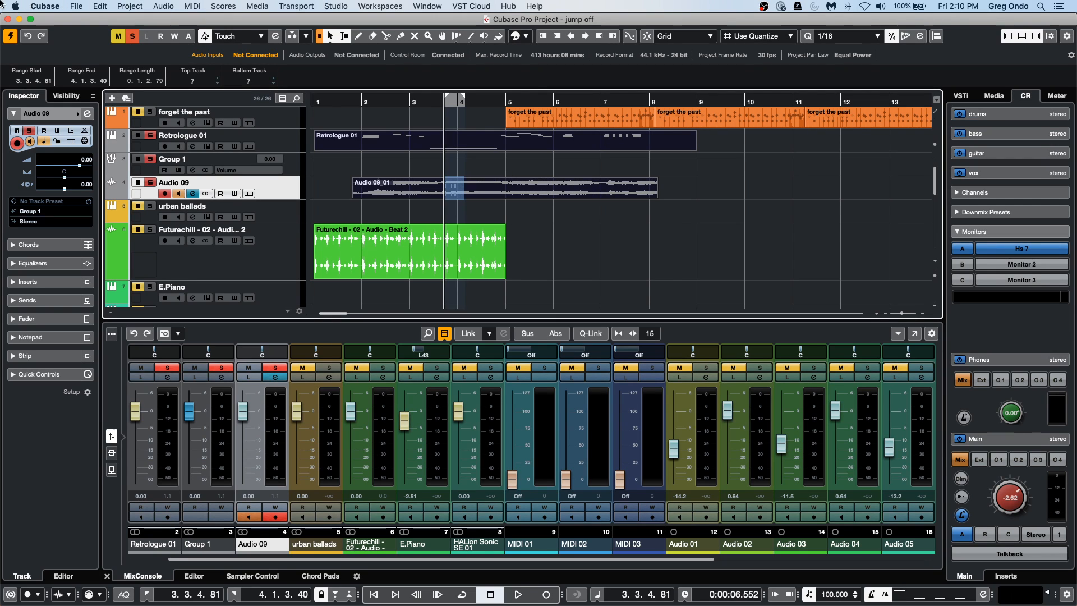
# Return the project cursor to the start of bar 1 and select the Futurechill audio event.
pyautogui.click(384, 105)
pyautogui.moveTo(383, 104); pyautogui.dragTo(193, 99)
pyautogui.scroll(-3, 496, 267)
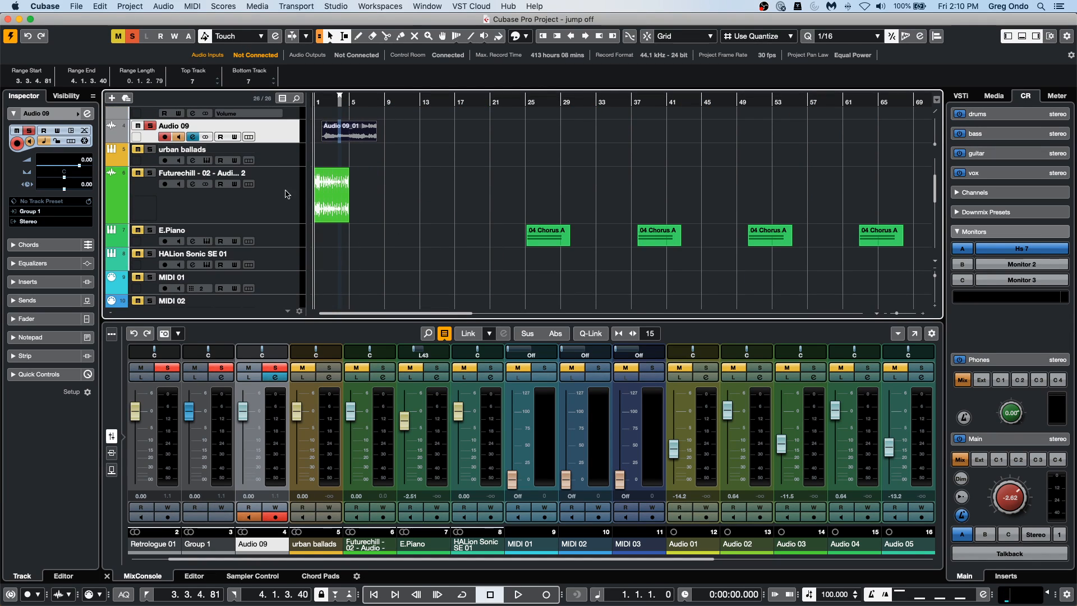
pyautogui.click(343, 193)
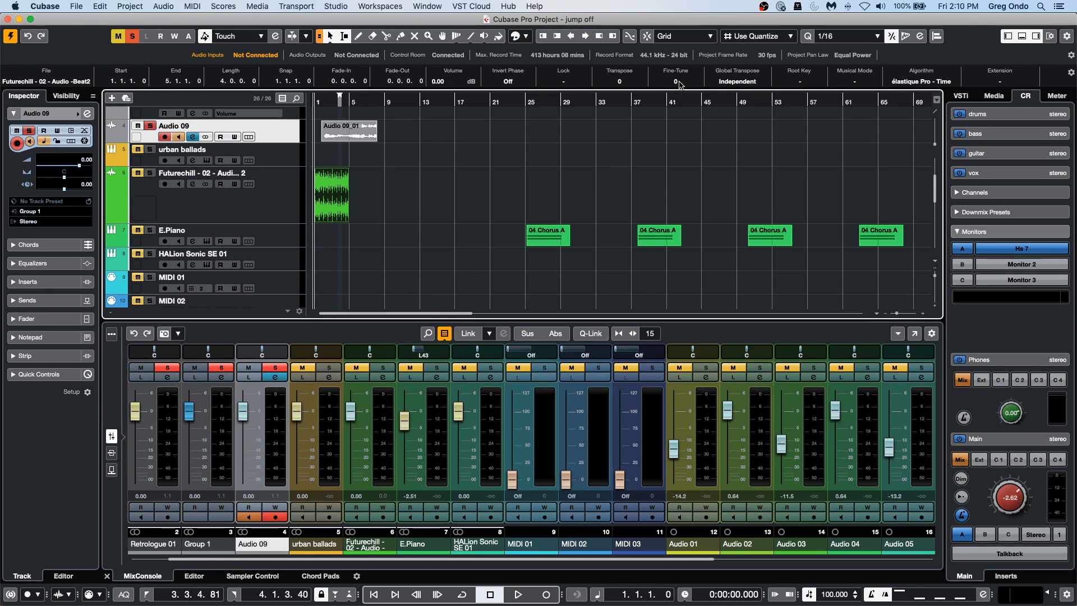
pyautogui.scroll(4, 679, 84)
pyautogui.scroll(1, 680, 85)
pyautogui.scroll(-2, 631, 82)
pyautogui.scroll(2, 630, 82)
pyautogui.scroll(-1, 629, 83)
pyautogui.scroll(1, 630, 79)
pyautogui.scroll(-4, 687, 86)
pyautogui.scroll(-6, 686, 85)
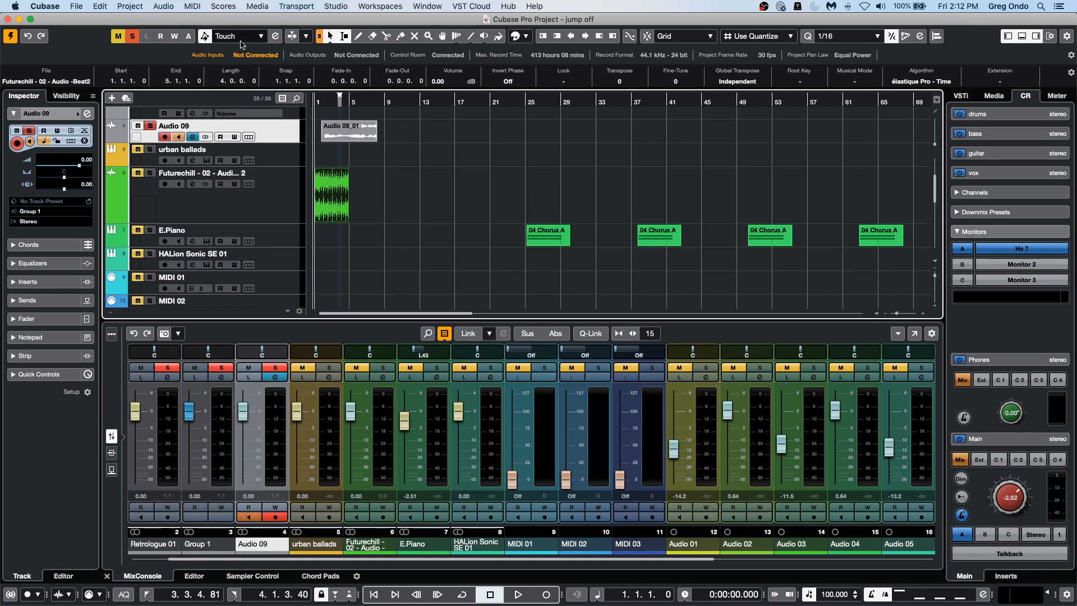
pyautogui.click(43, 5)
pyautogui.moveTo(76, 6)
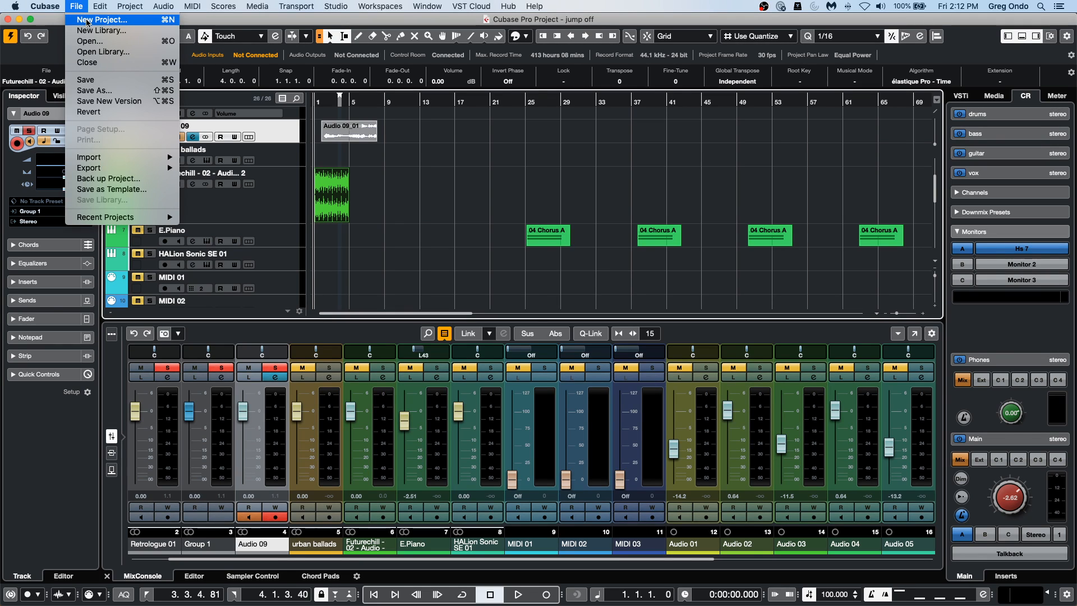
pyautogui.click(260, 262)
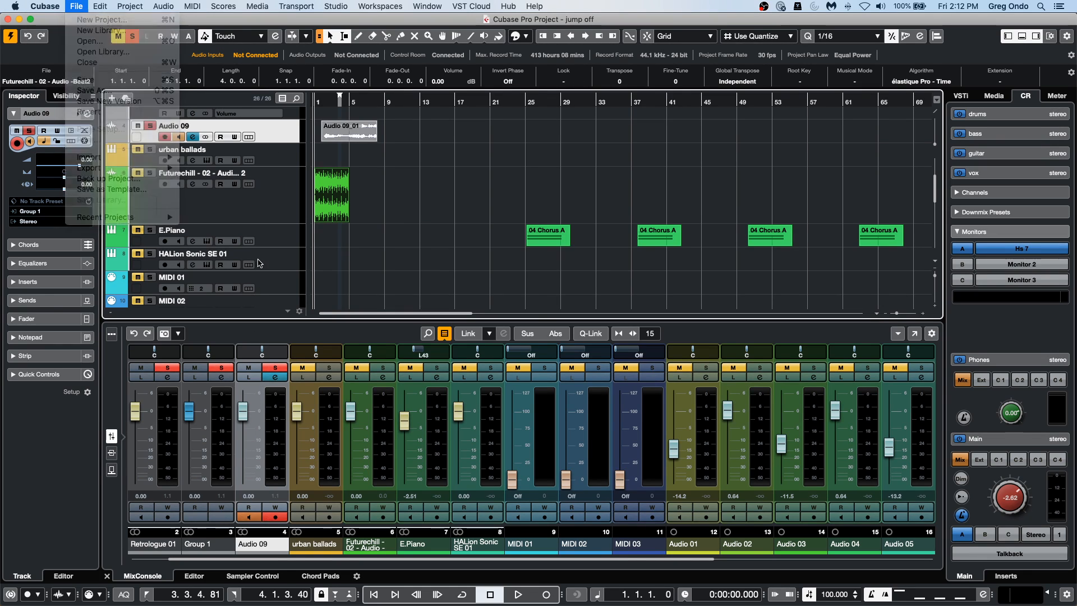
# Clear all active solos and solo only the Audio 01 track inside the folder.
pyautogui.scroll(-10, 258, 260)
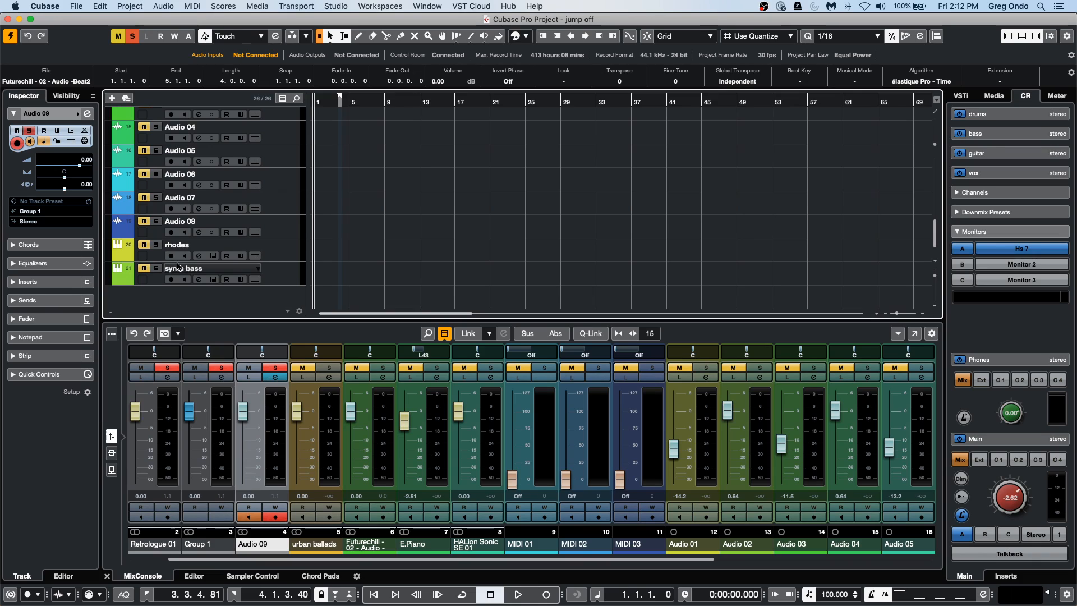
pyautogui.scroll(5, 271, 255)
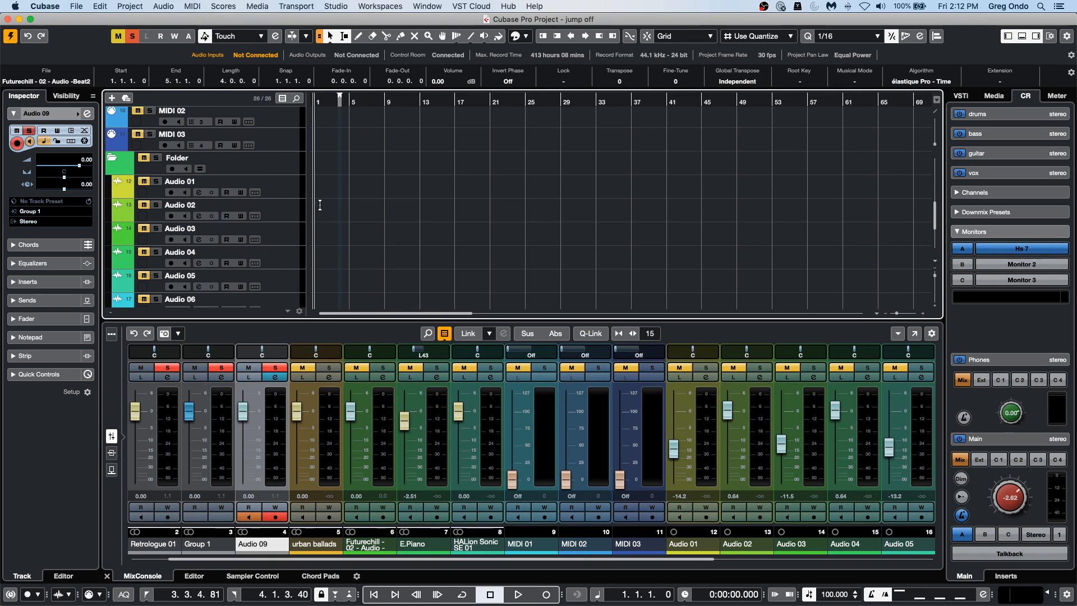
pyautogui.click(132, 35)
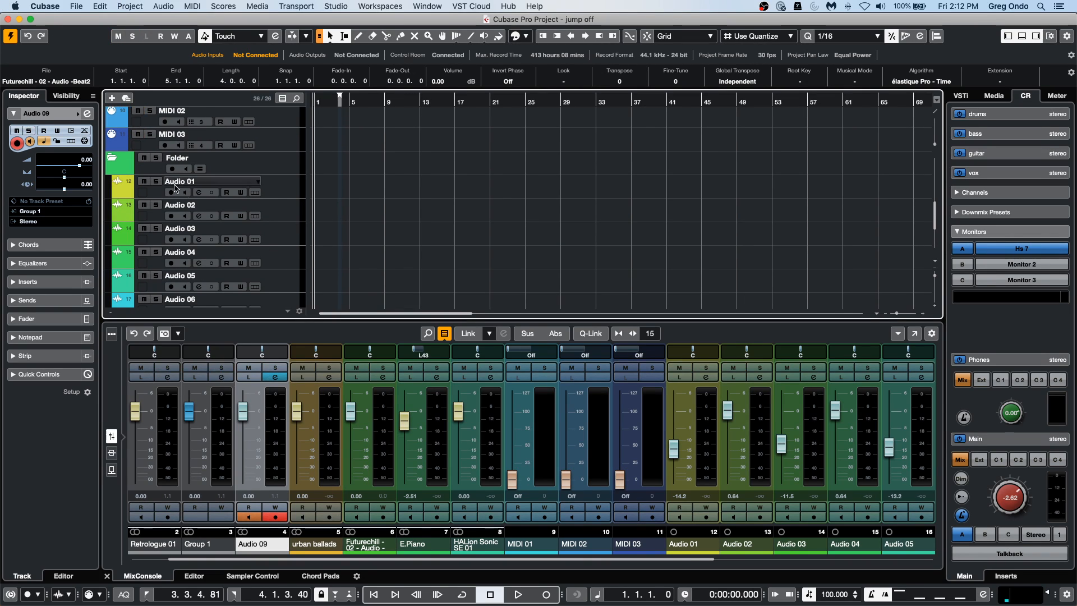
pyautogui.click(157, 181)
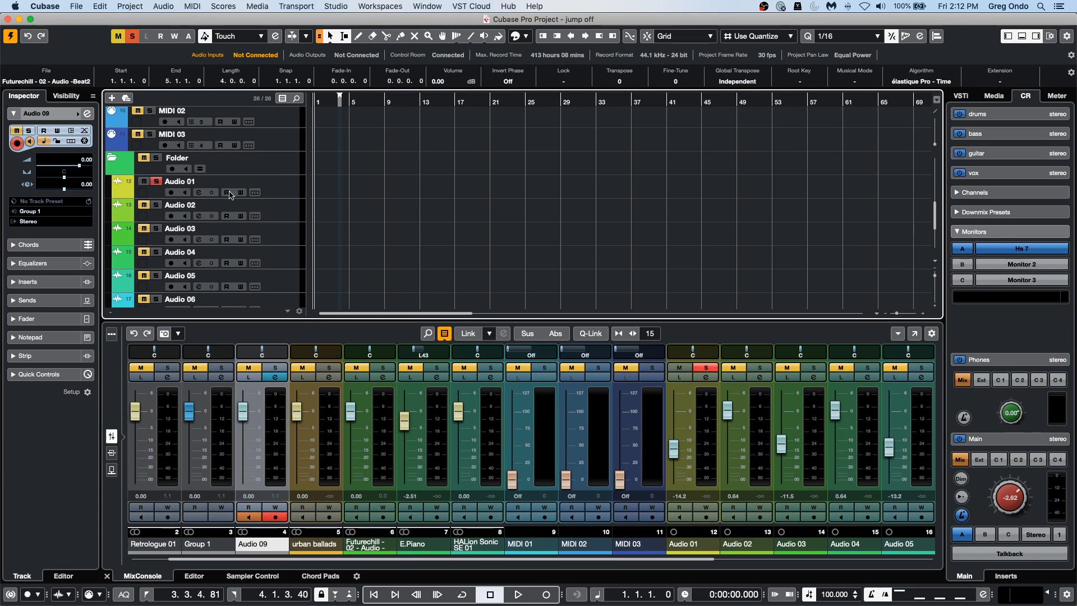
# Rename the Audio 01 track to "September 18".
pyautogui.click(203, 184)
pyautogui.doubleClick(203, 183)
pyautogui.write('Septe')
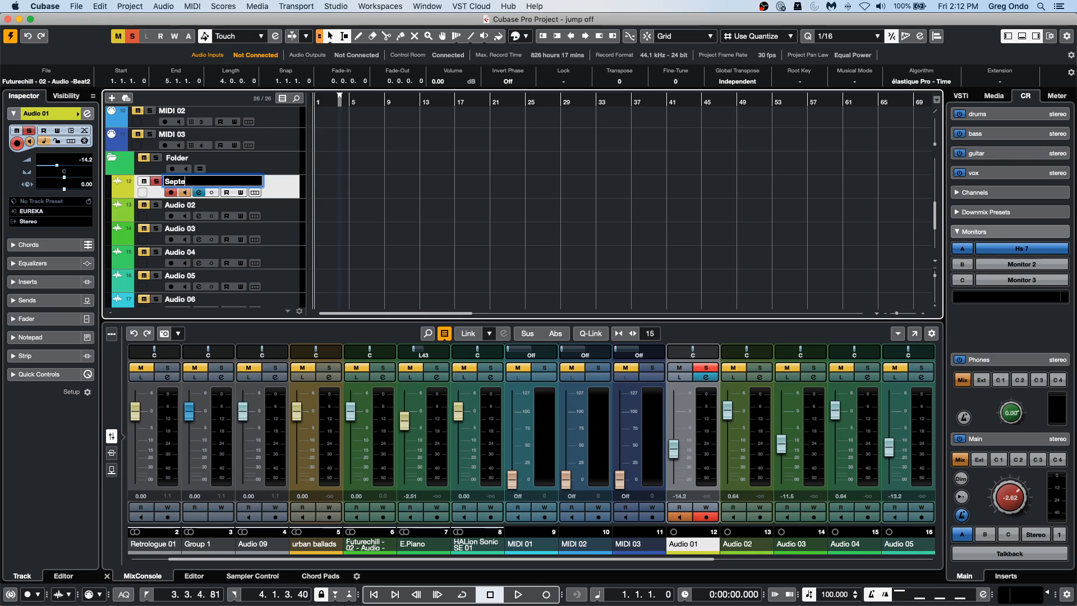
pyautogui.write('mber 18')
pyautogui.press('Return')
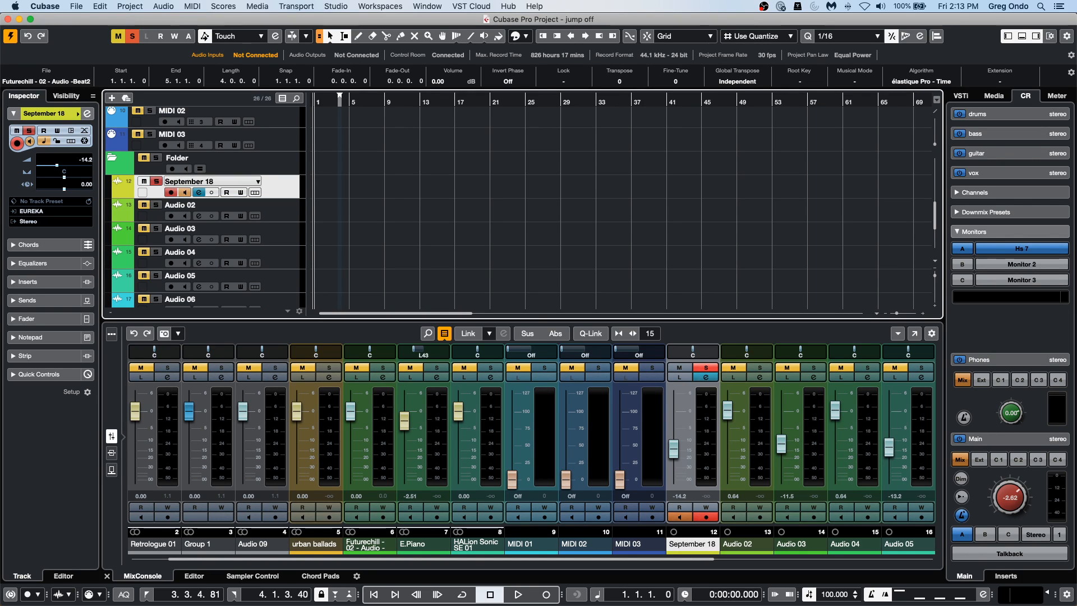
# Record a short take on the September 18 track from about bar 3 to bar 6, zooming in on the arrangement.
pyautogui.click(335, 102)
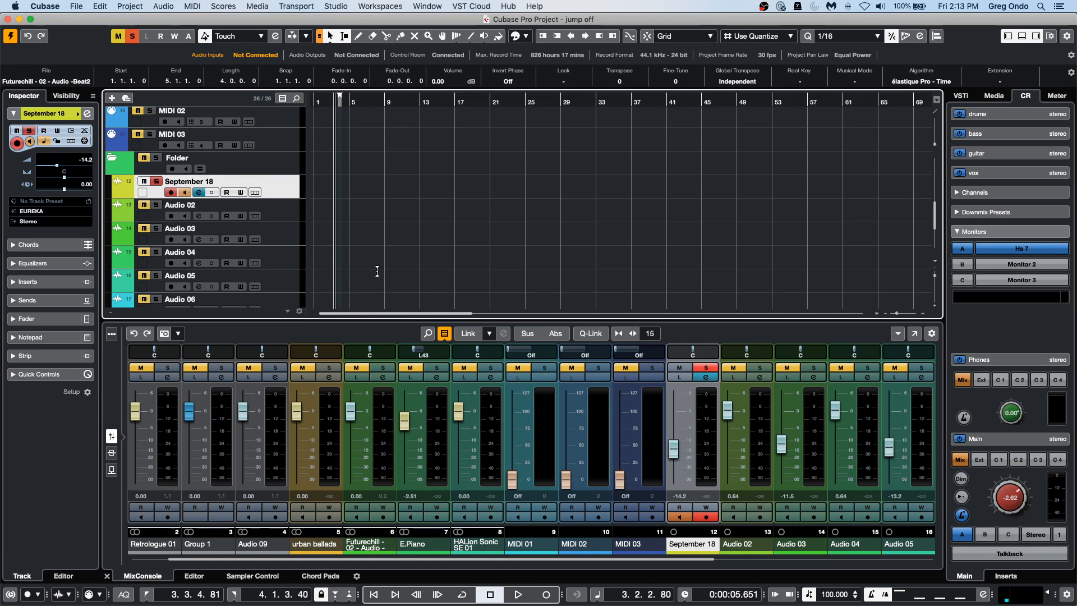
pyautogui.click(517, 593)
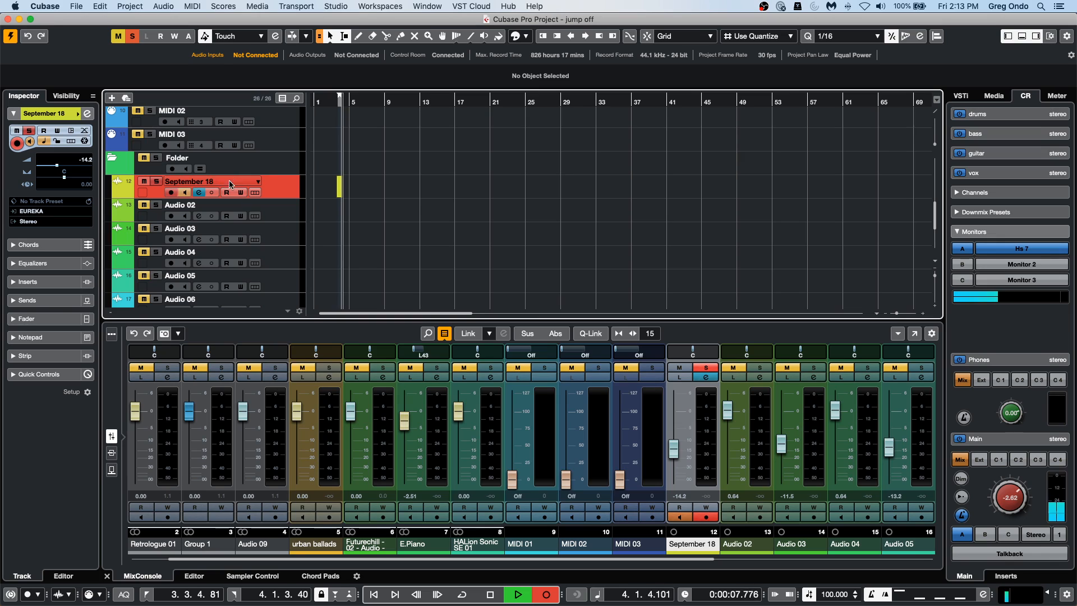
pyautogui.press('h')
pyautogui.press('h')
pyautogui.press('h')
pyautogui.press('h')
pyautogui.press('h')
pyautogui.press('h')
pyautogui.press('h')
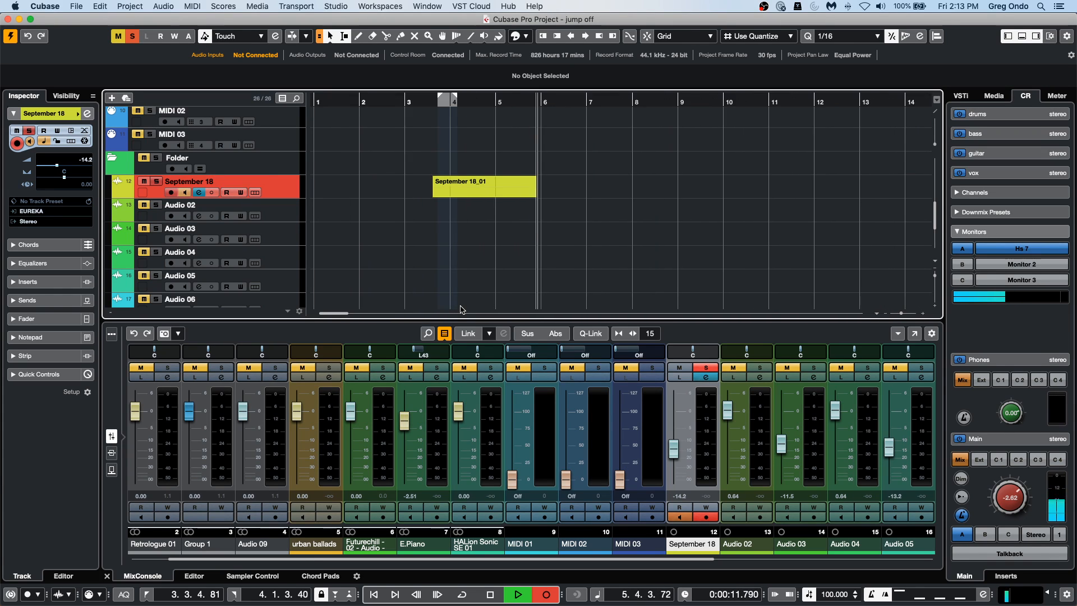
pyautogui.press('space')
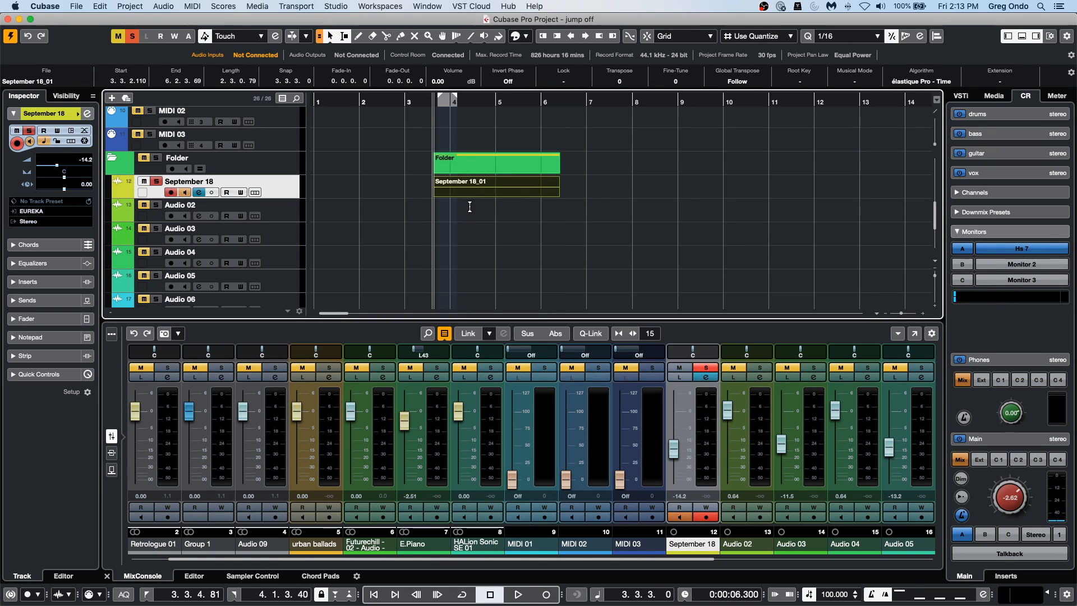
# Select the recorded September 18 event and add the Description field to the event info line.
pyautogui.click(478, 184)
pyautogui.click(458, 194)
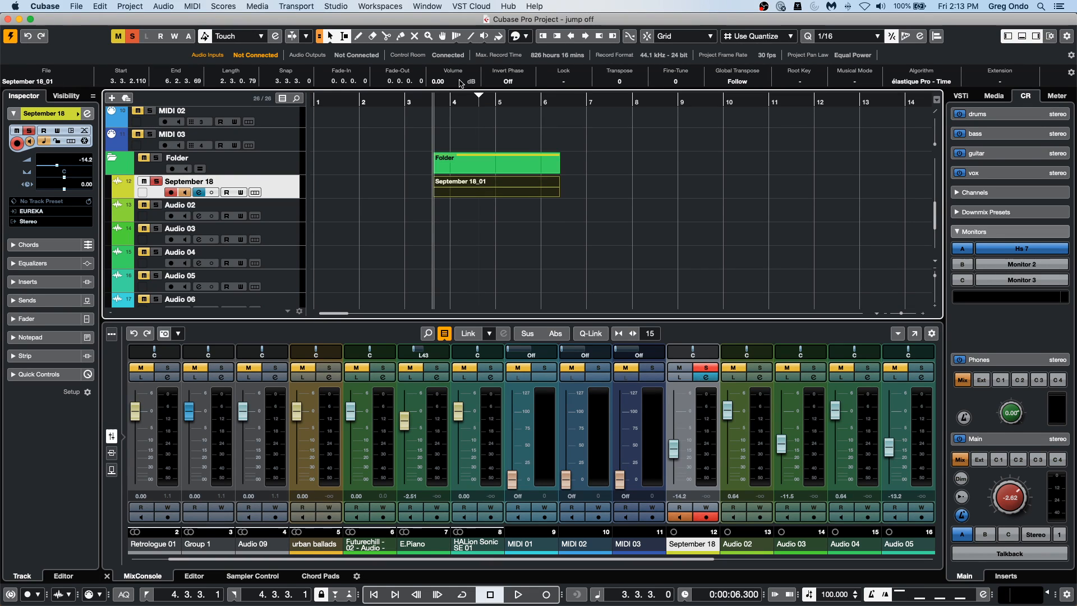
pyautogui.click(1071, 55)
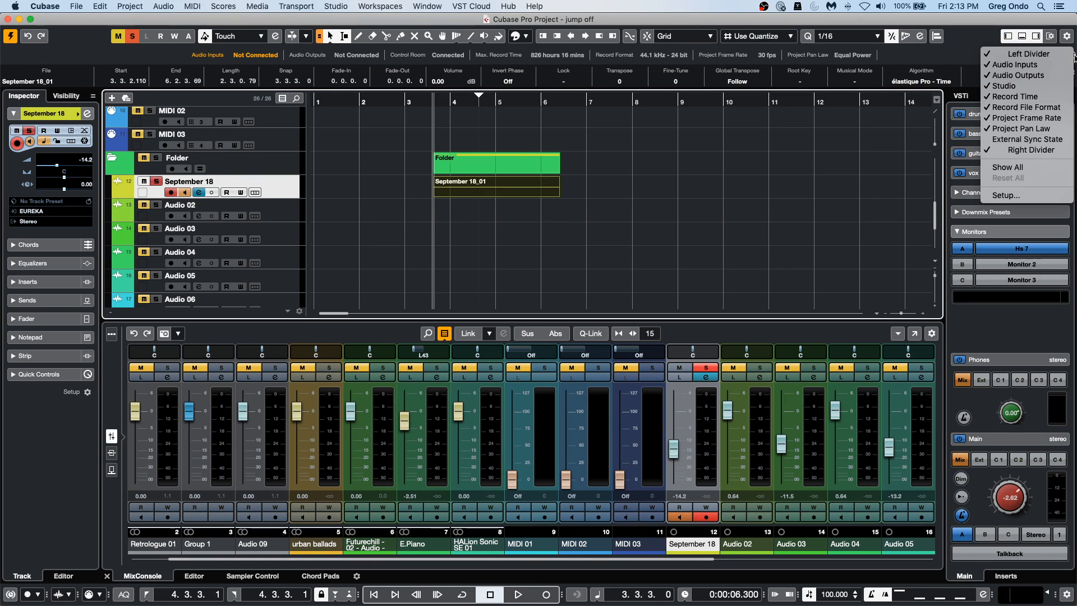
pyautogui.click(794, 128)
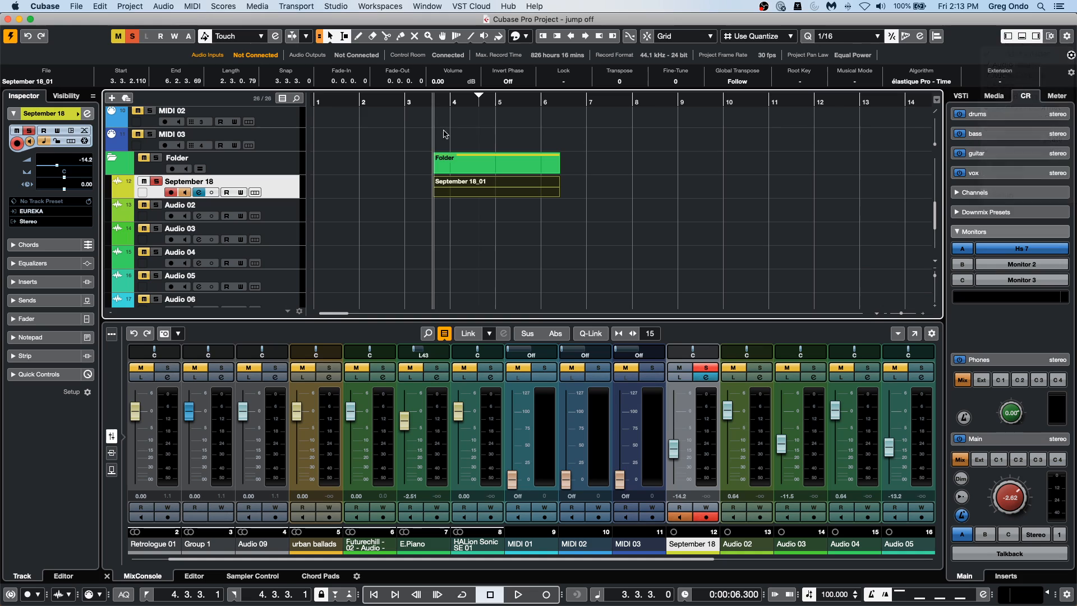
pyautogui.click(1070, 74)
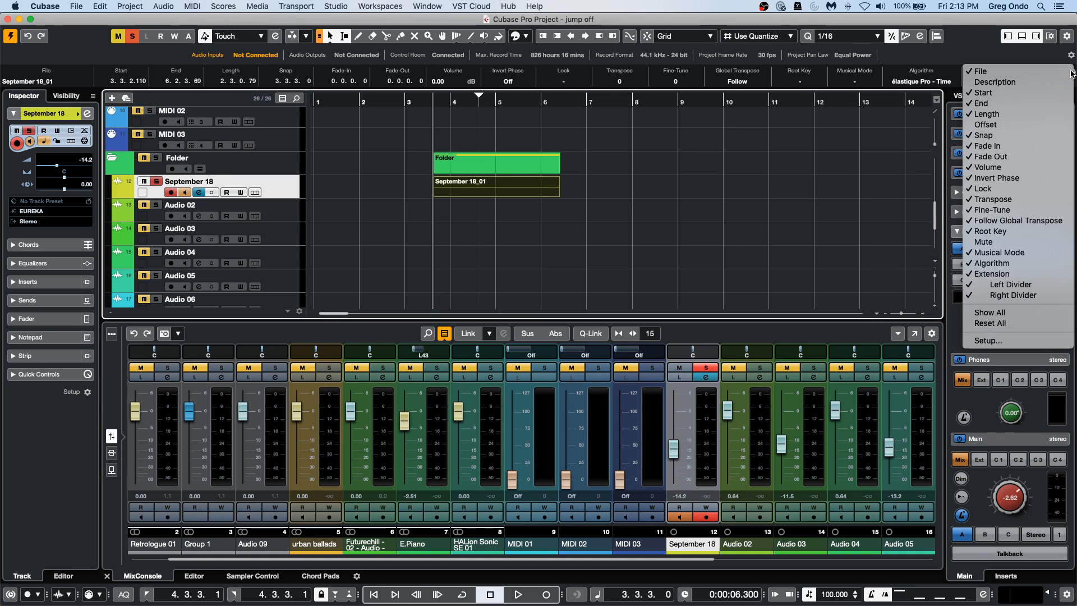
pyautogui.click(1016, 82)
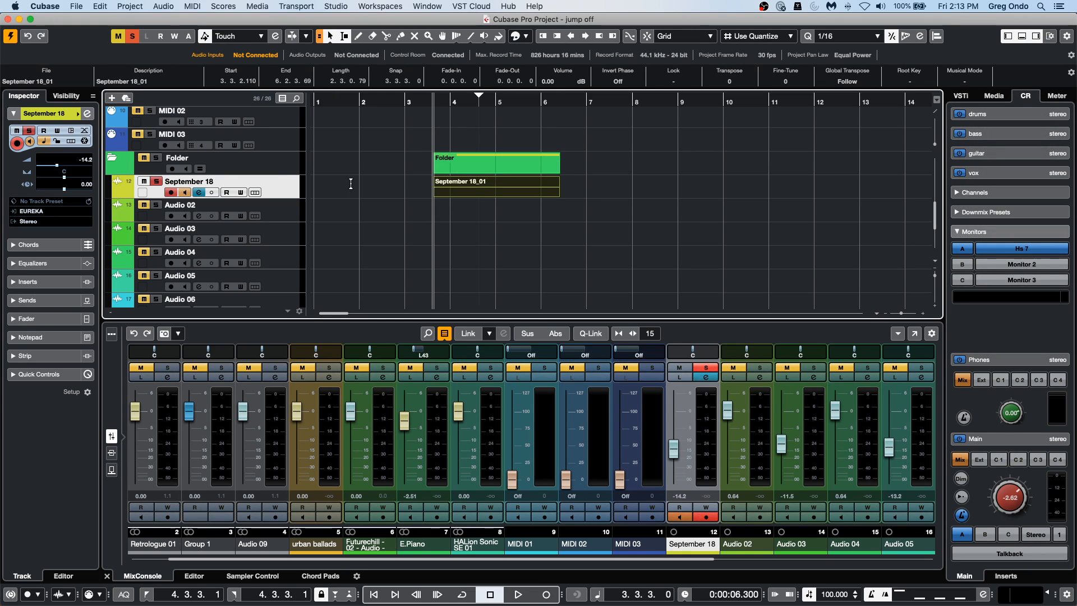
# Rename the recorded event's audio file to "june 12" in the info line.
pyautogui.click(40, 81)
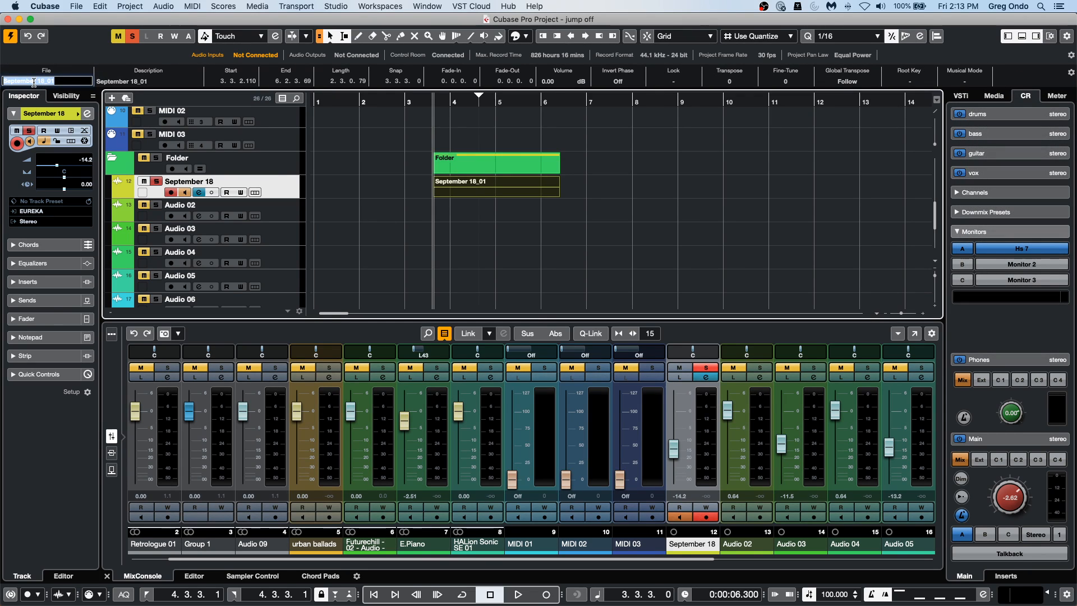
pyautogui.write('june 12')
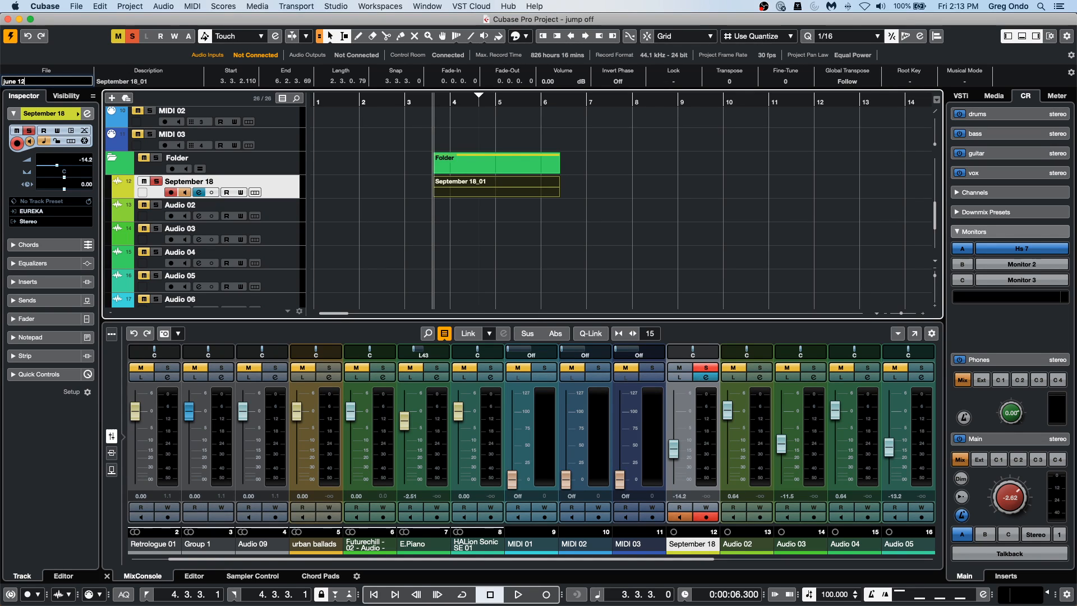
pyautogui.press('Return')
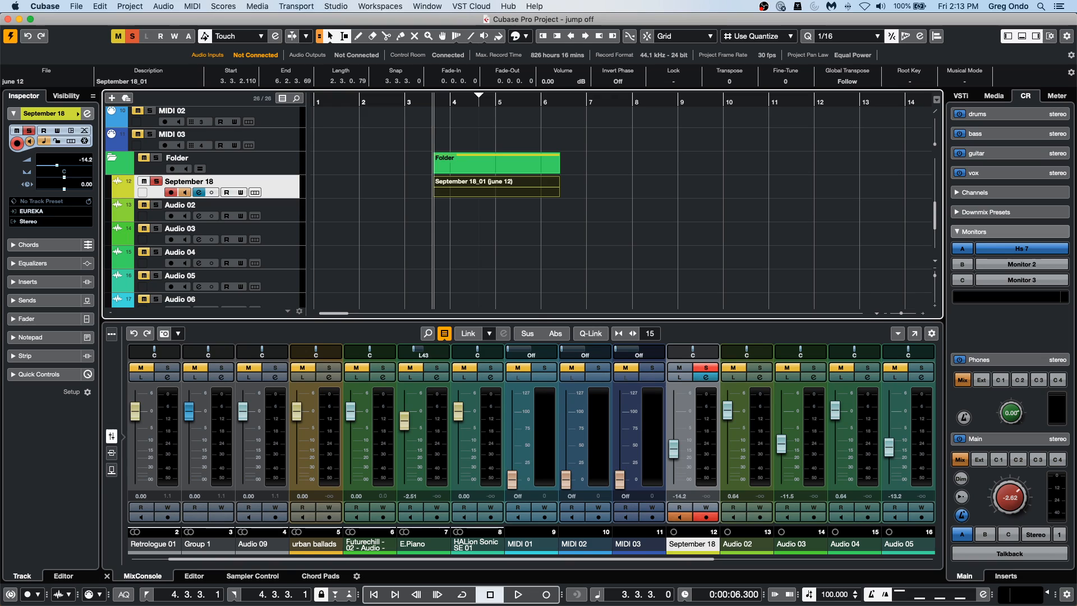
# Set the recorded event's description to "June 12".
pyautogui.click(123, 80)
pyautogui.write('J')
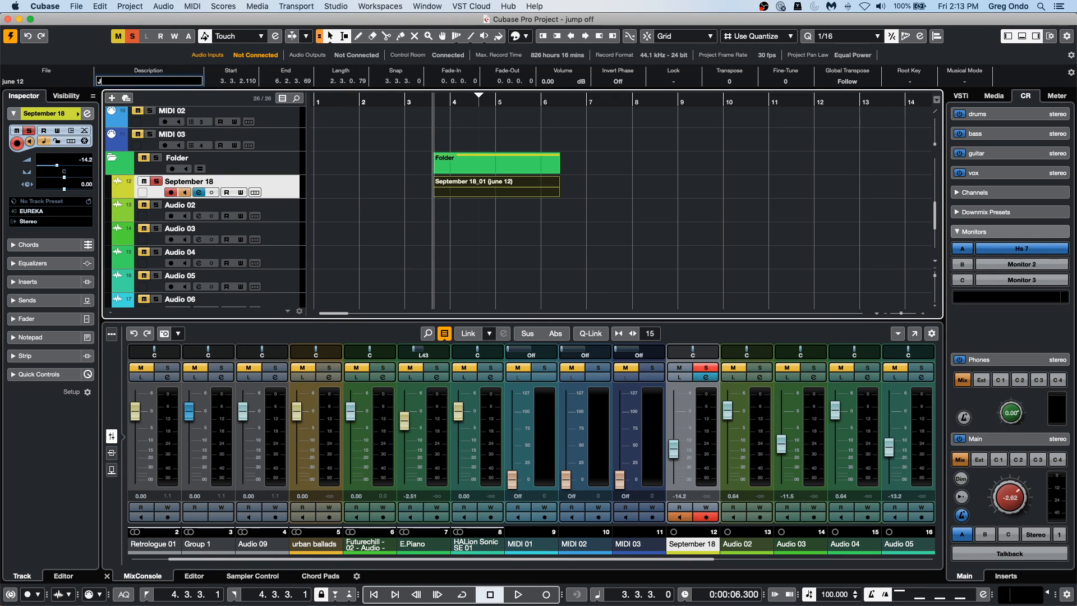
pyautogui.write('une 12')
pyautogui.press('Return')
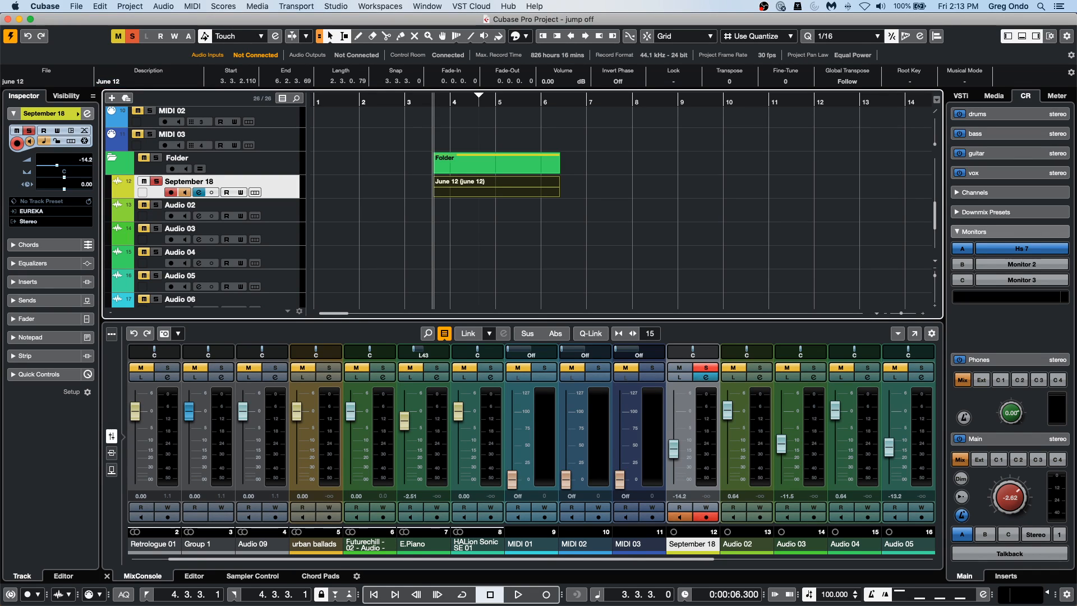
# Reselect the event on the September 18 track and extend its description to "June 12 2000".
pyautogui.click(488, 196)
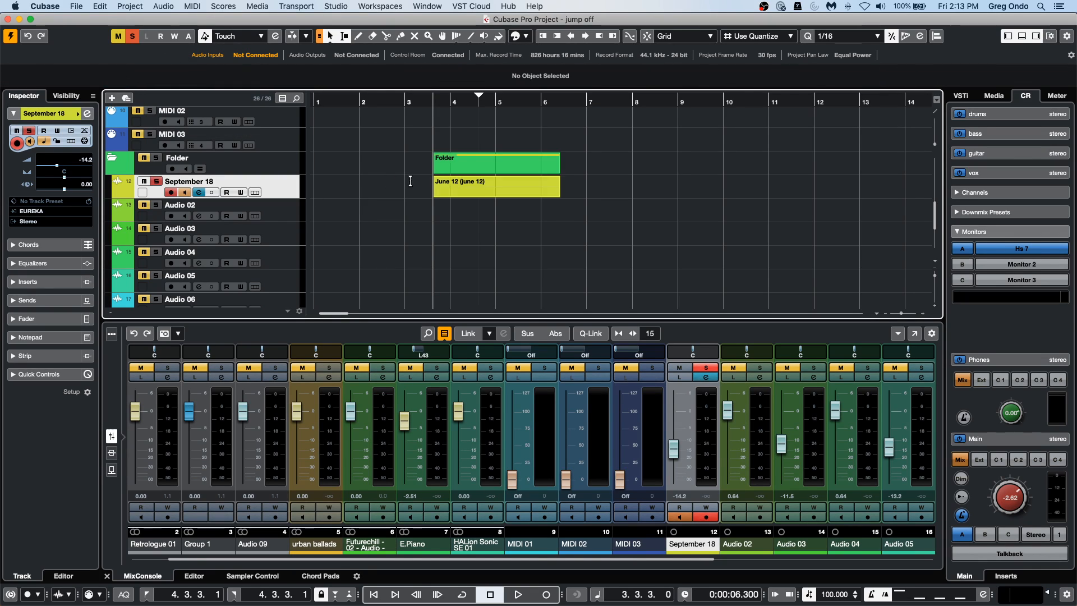
pyautogui.doubleClick(486, 191)
pyautogui.click(470, 195)
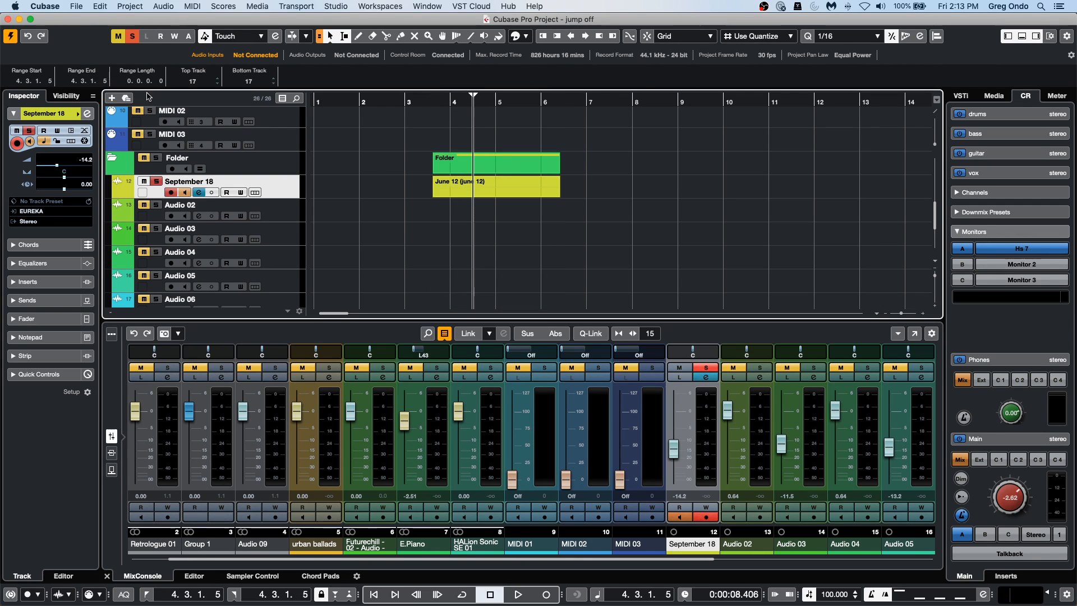
pyautogui.click(471, 194)
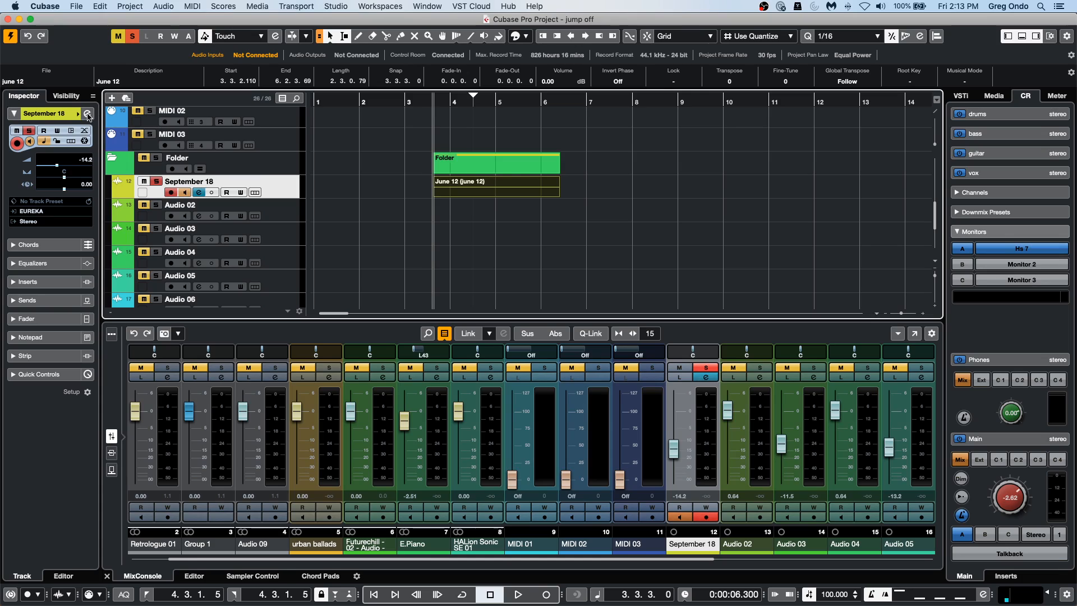
pyautogui.click(128, 82)
pyautogui.write('200')
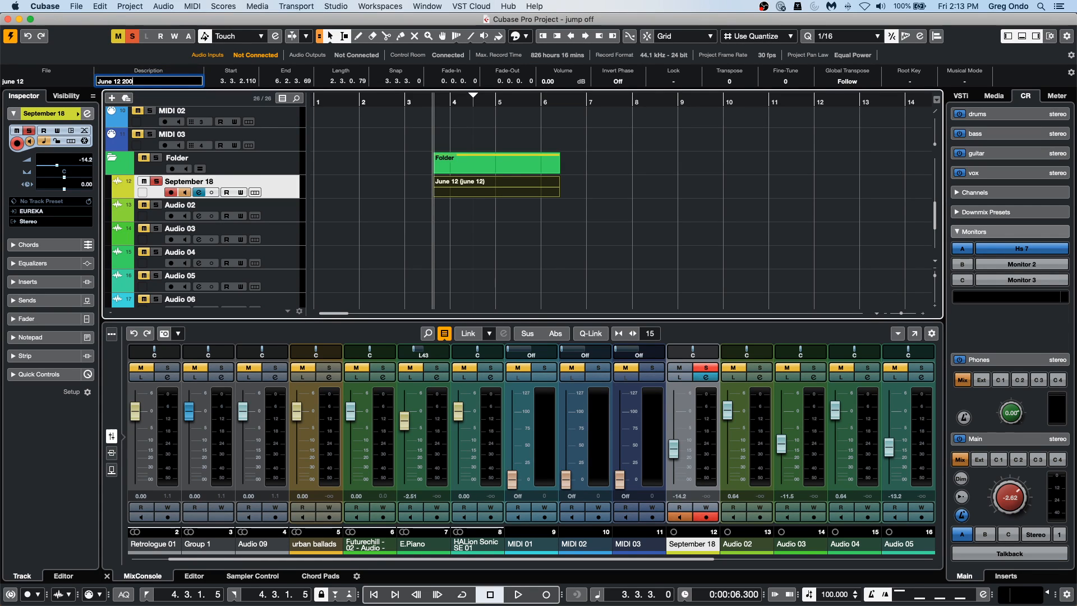
pyautogui.press('Return')
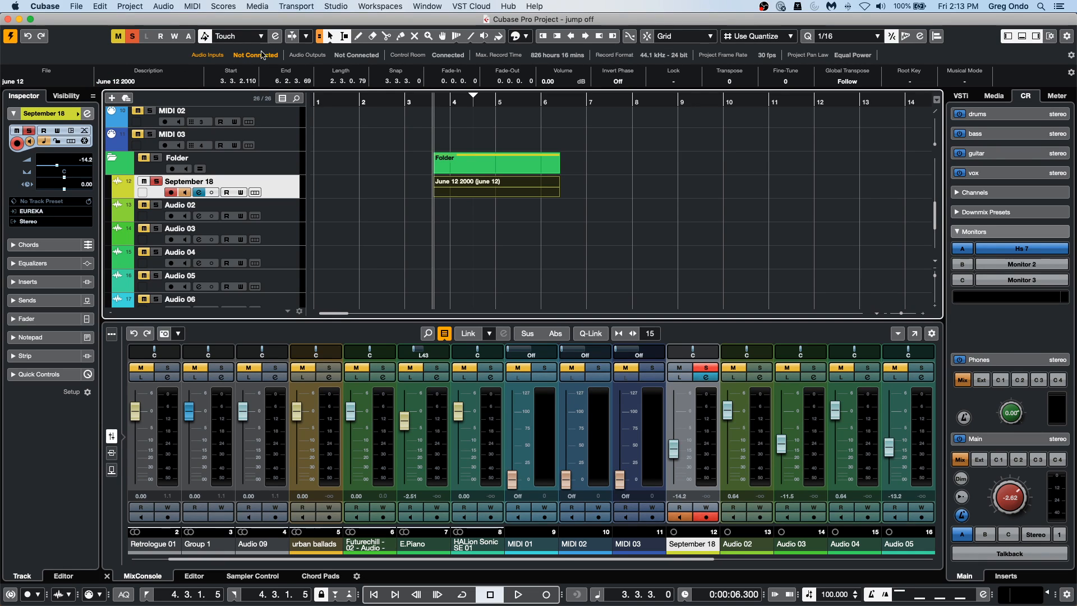
# Open the project's Pool and expand the Audio folder to check the recorded file's name.
pyautogui.click(151, 7)
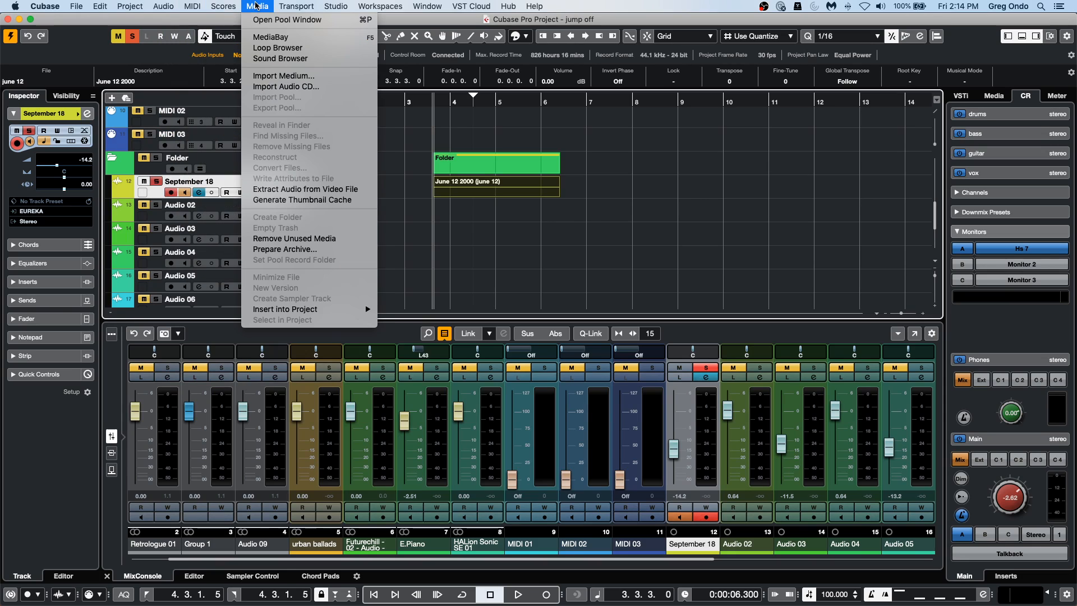
pyautogui.click(257, 20)
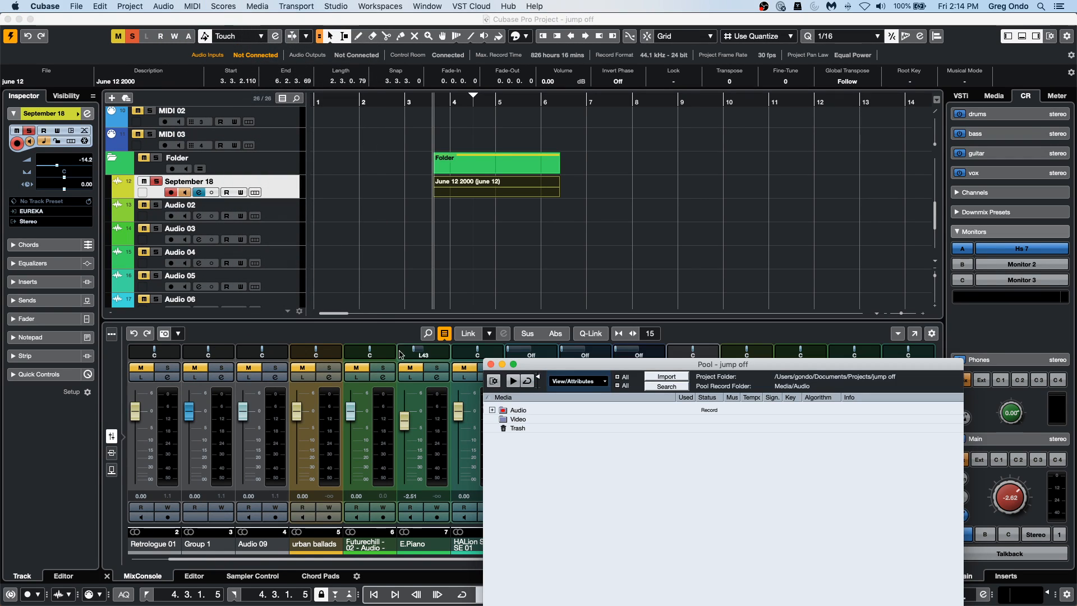
pyautogui.click(492, 410)
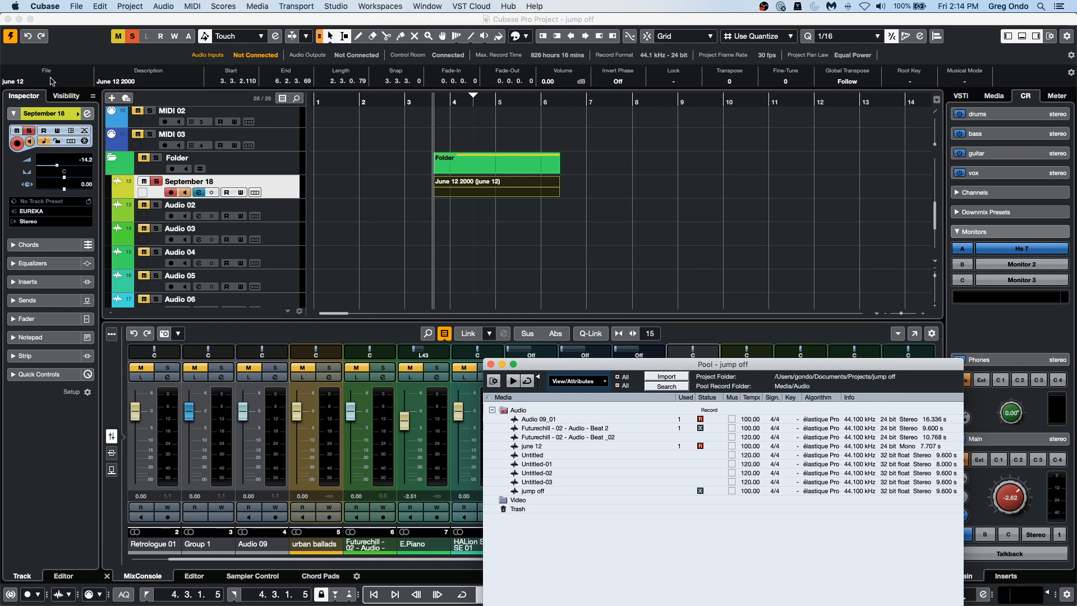
# Rename the September 18 track event's audio file to "kjgvkugvkugv" in the info line.
pyautogui.doubleClick(466, 194)
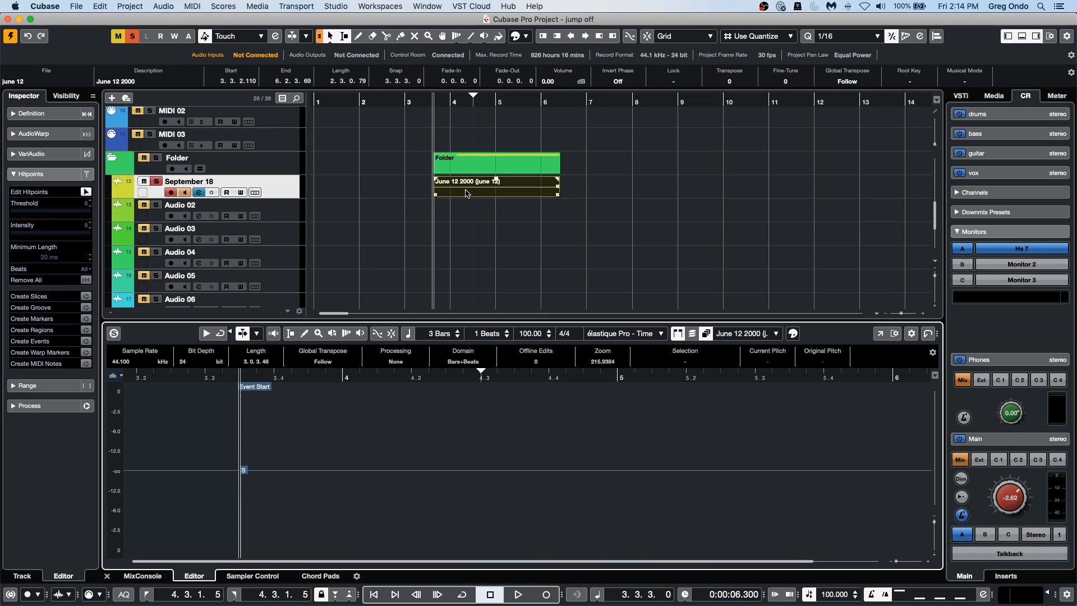
pyautogui.click(44, 80)
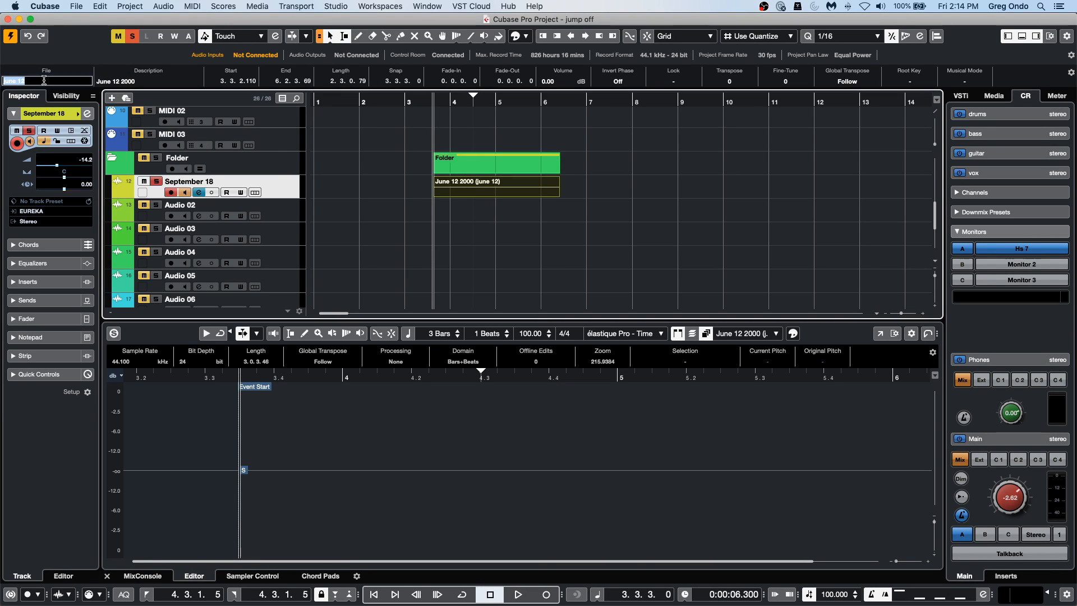
pyautogui.write('kjgvkugvkugv')
pyautogui.press('Return')
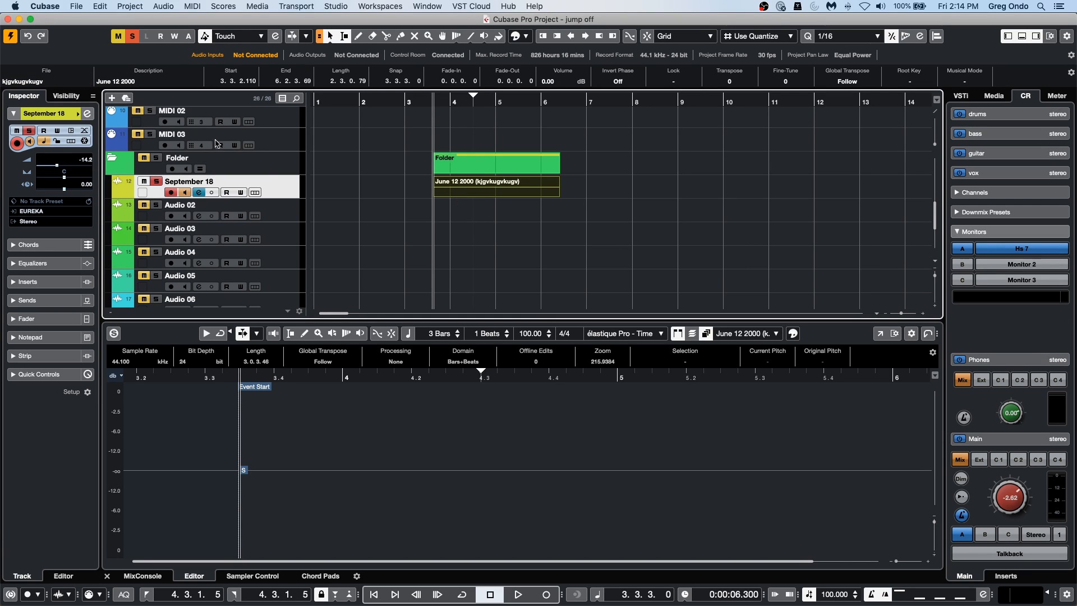
pyautogui.click(58, 82)
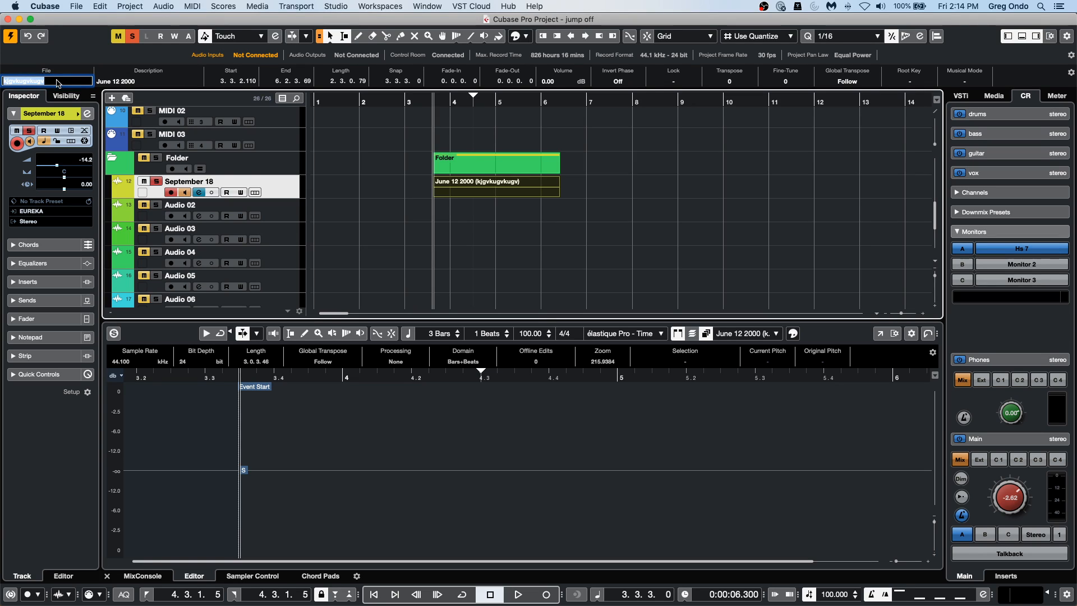
pyautogui.press('Return')
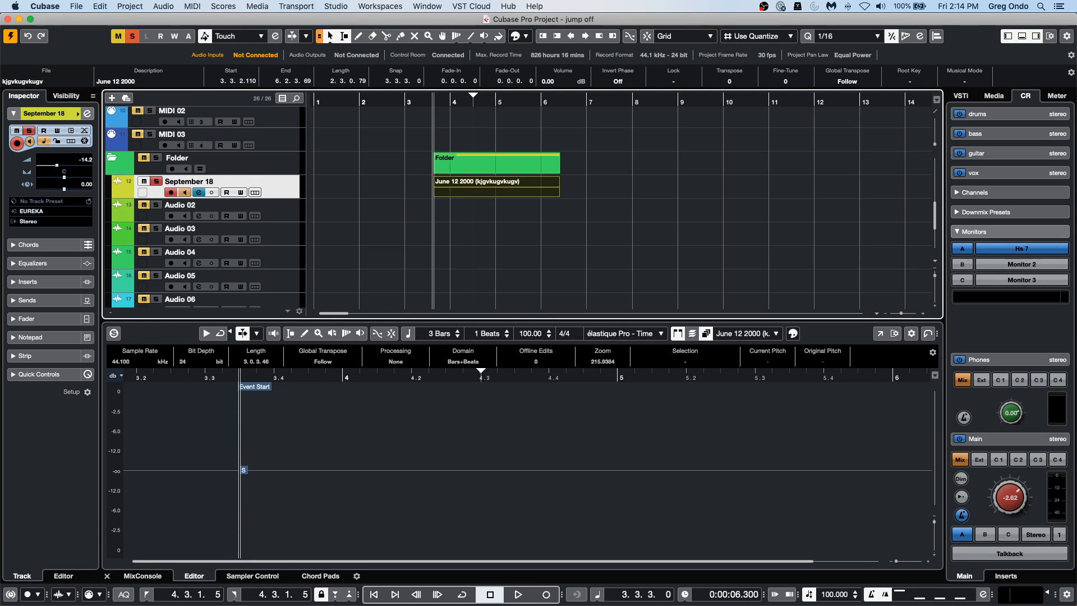
pyautogui.click(83, 81)
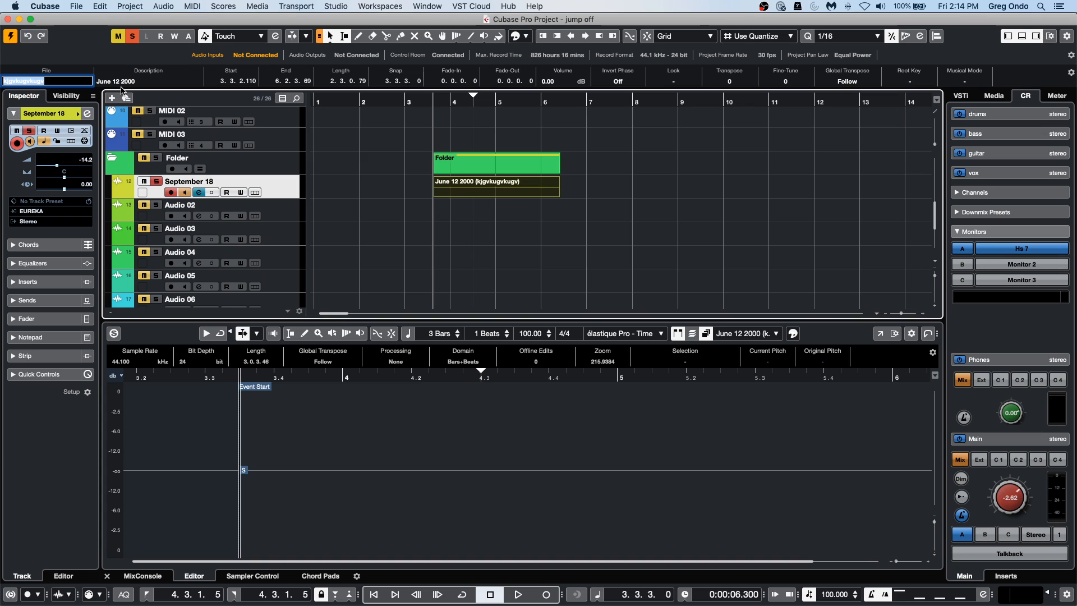
pyautogui.click(418, 224)
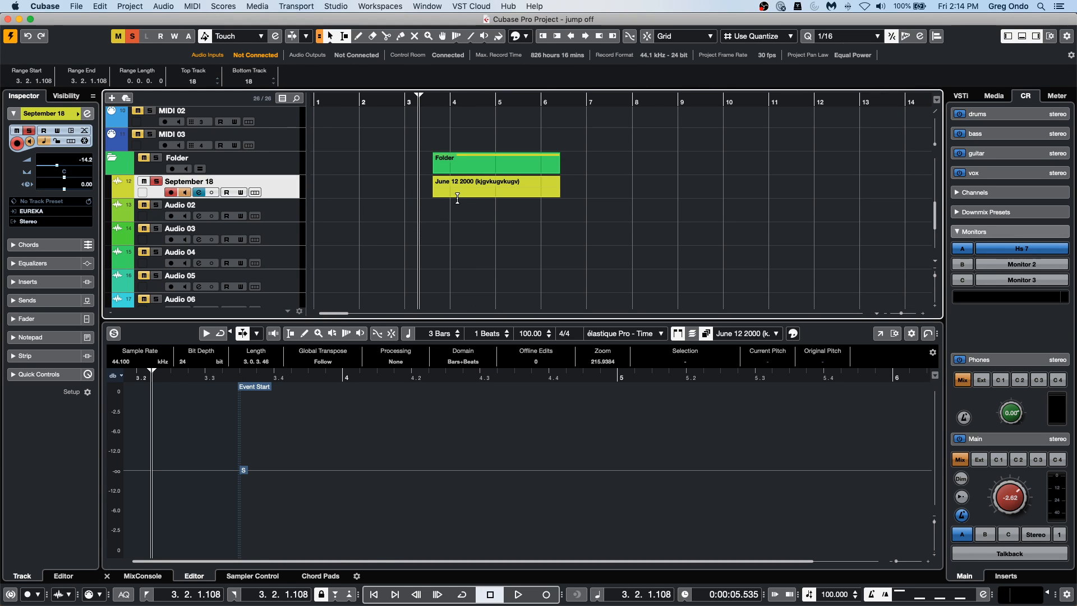
# Reselect the recorded event and open the project's Pool to check its audio file name.
pyautogui.click(492, 183)
pyautogui.click(446, 196)
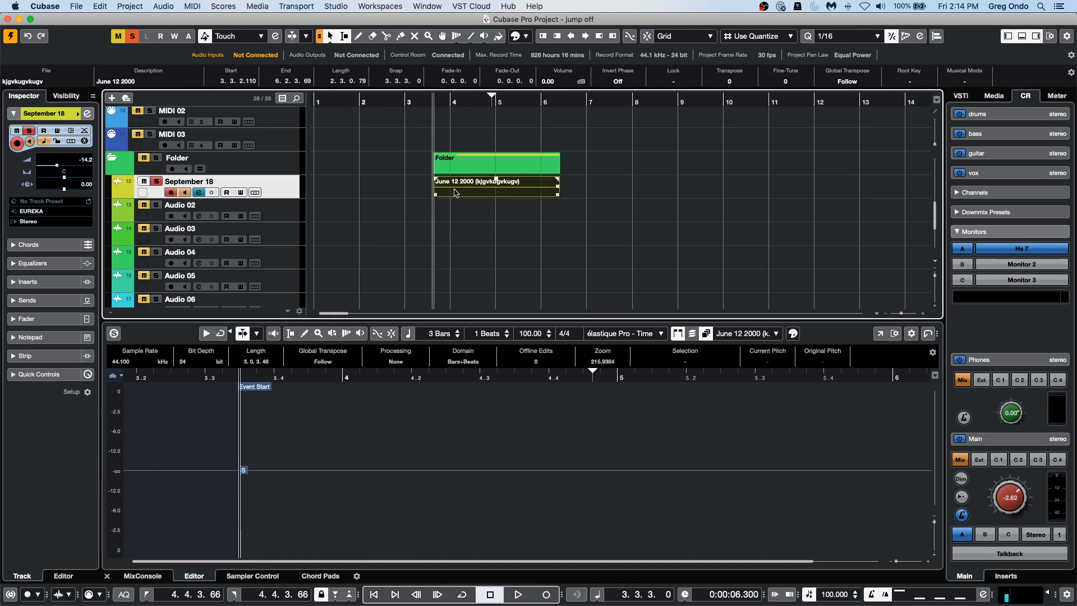
pyautogui.click(223, 7)
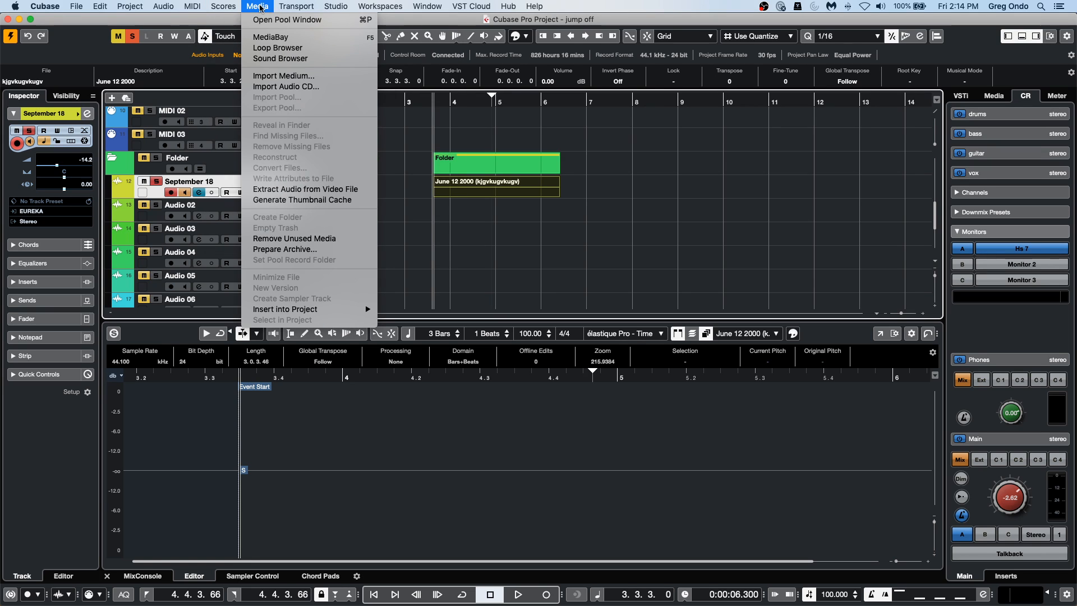
pyautogui.click(269, 27)
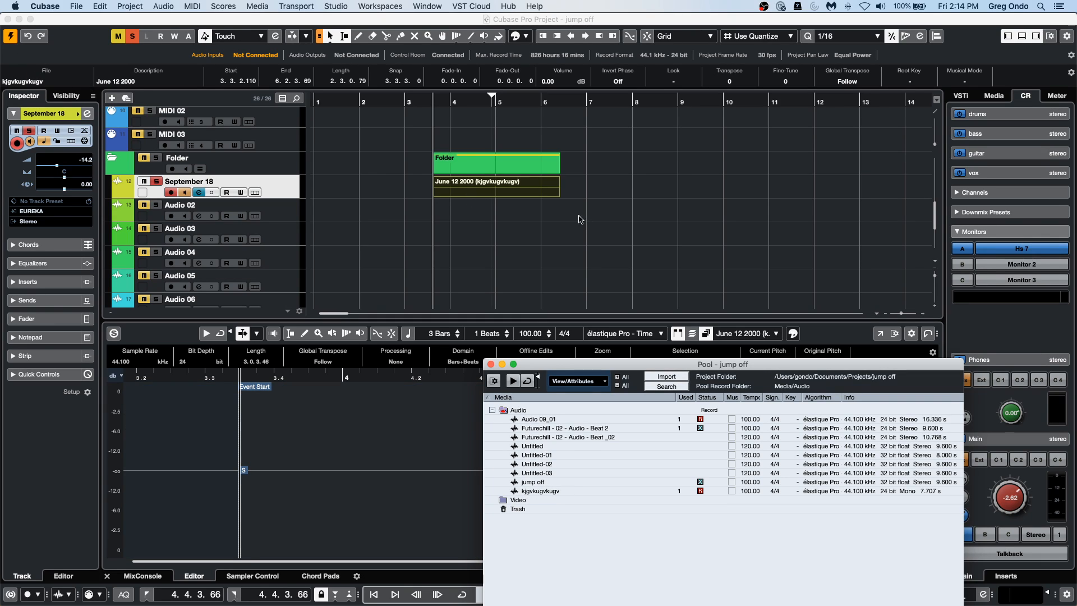
pyautogui.click(486, 215)
pyautogui.click(486, 193)
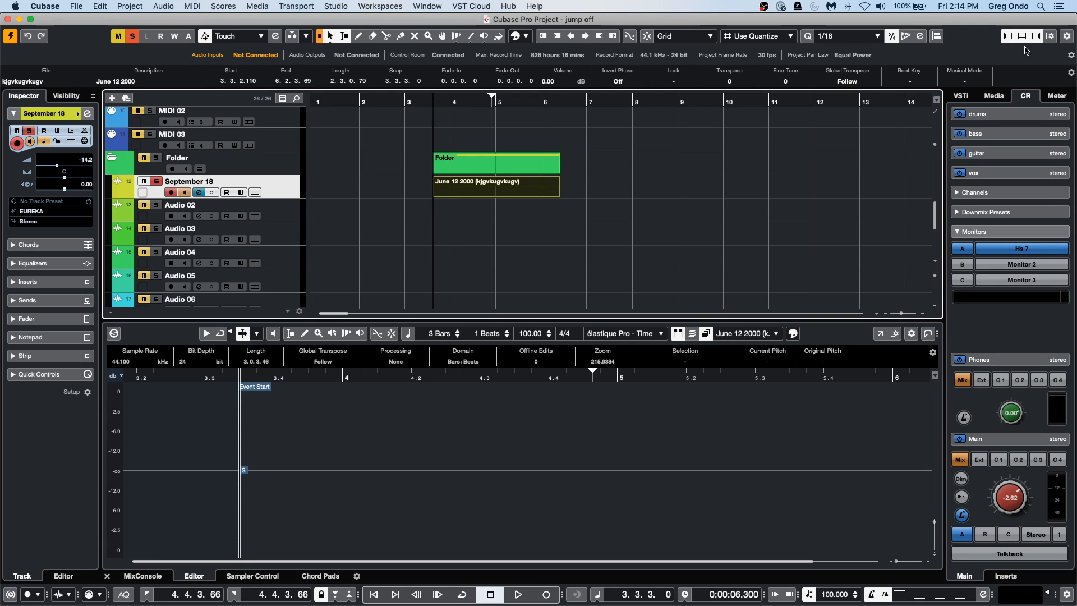
# Toggle the project window's Info Line off and on in the window layout setup, leaving it shown, and deselect the event.
pyautogui.click(1053, 37)
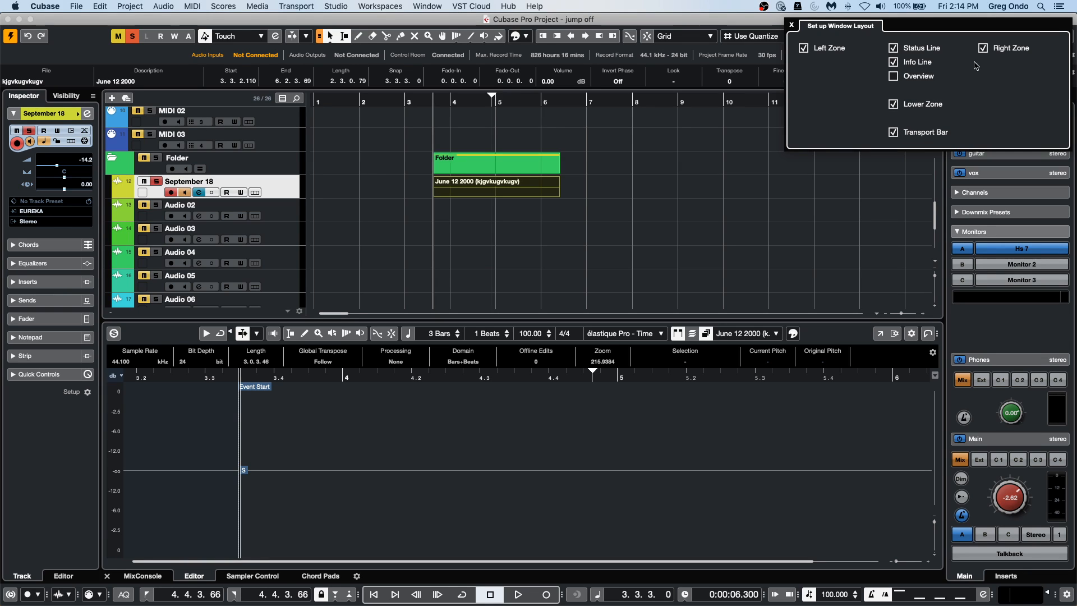
pyautogui.click(894, 63)
pyautogui.click(894, 63)
pyautogui.click(894, 63)
pyautogui.click(893, 63)
pyautogui.click(894, 63)
pyautogui.click(894, 62)
pyautogui.click(536, 217)
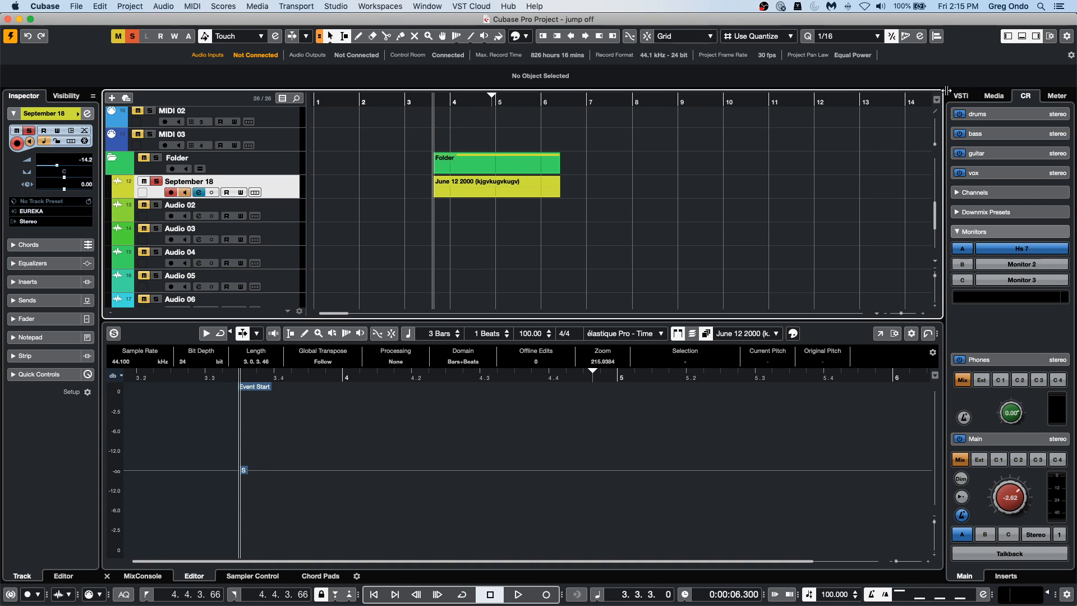
# Open the Ambient Lounge set in Loops & Samples and preview the Boards - 04 - Audio - Synth and Boards - 06 - Audio - Pad FX loops.
pyautogui.moveTo(455, 101); pyautogui.dragTo(445, 35)
pyautogui.scroll(6, 469, 187)
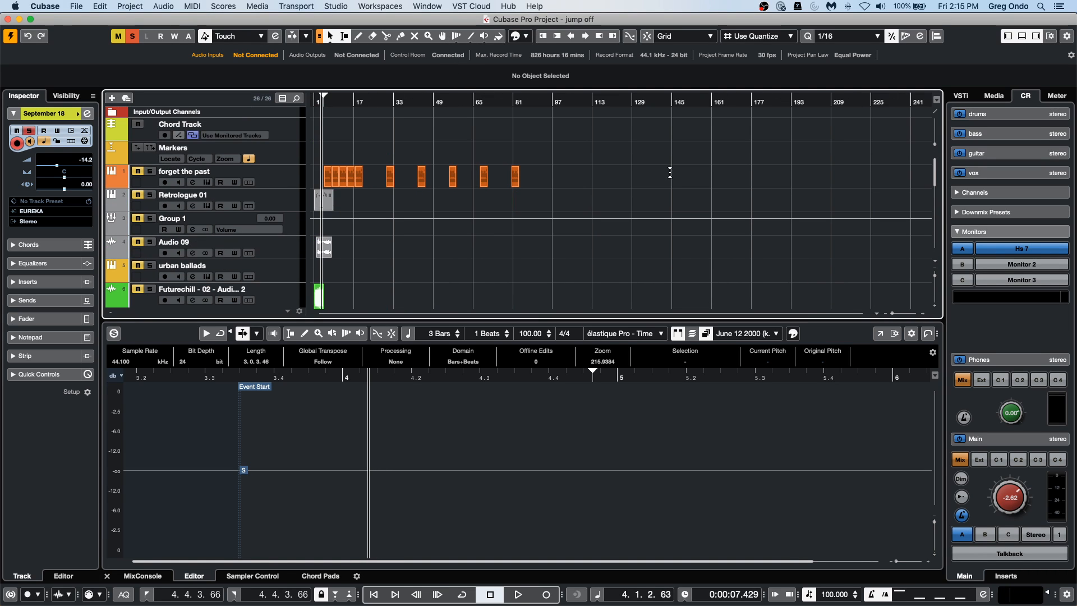
pyautogui.click(979, 98)
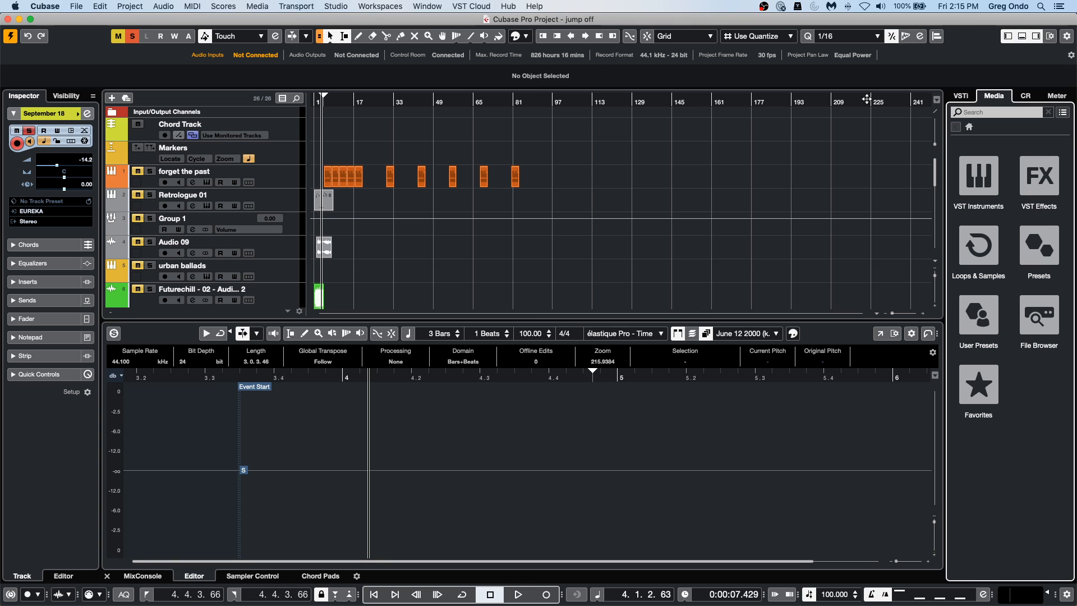
pyautogui.moveTo(554, 101); pyautogui.dragTo(567, 159)
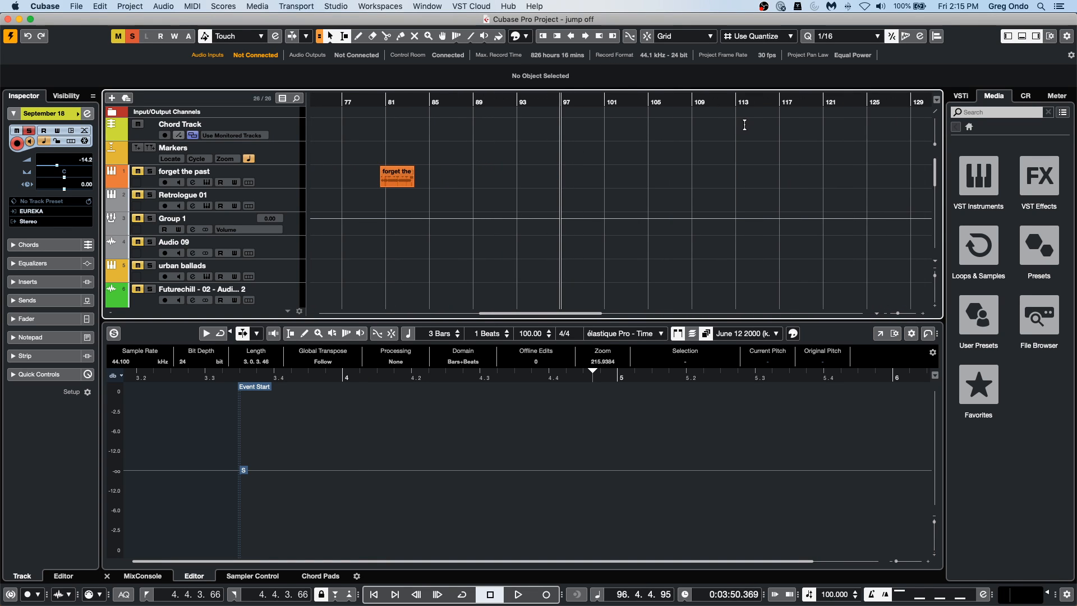
pyautogui.click(989, 253)
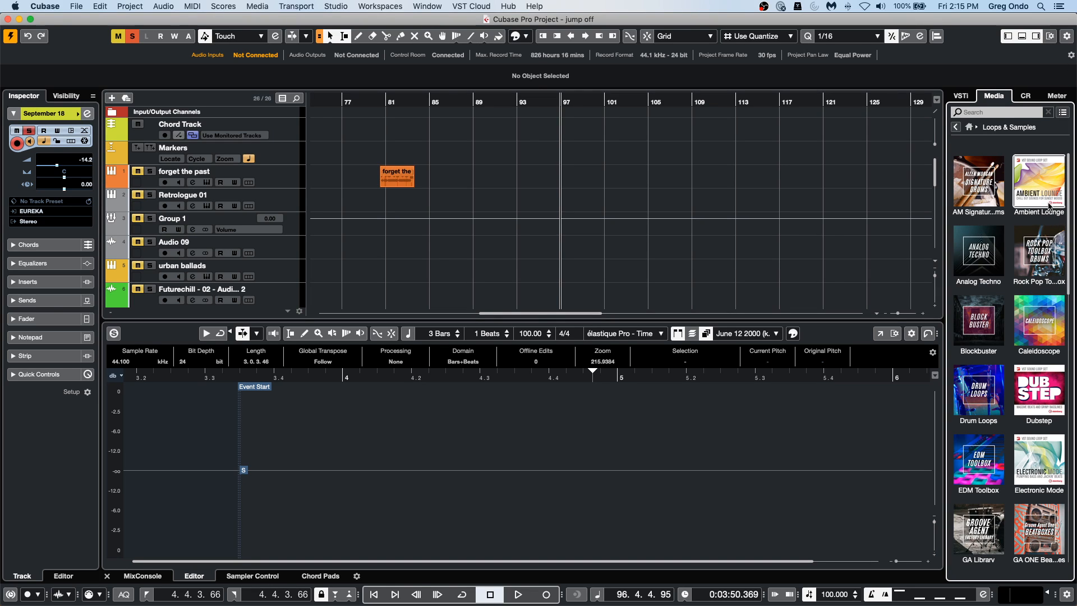
pyautogui.click(1039, 183)
pyautogui.click(1017, 340)
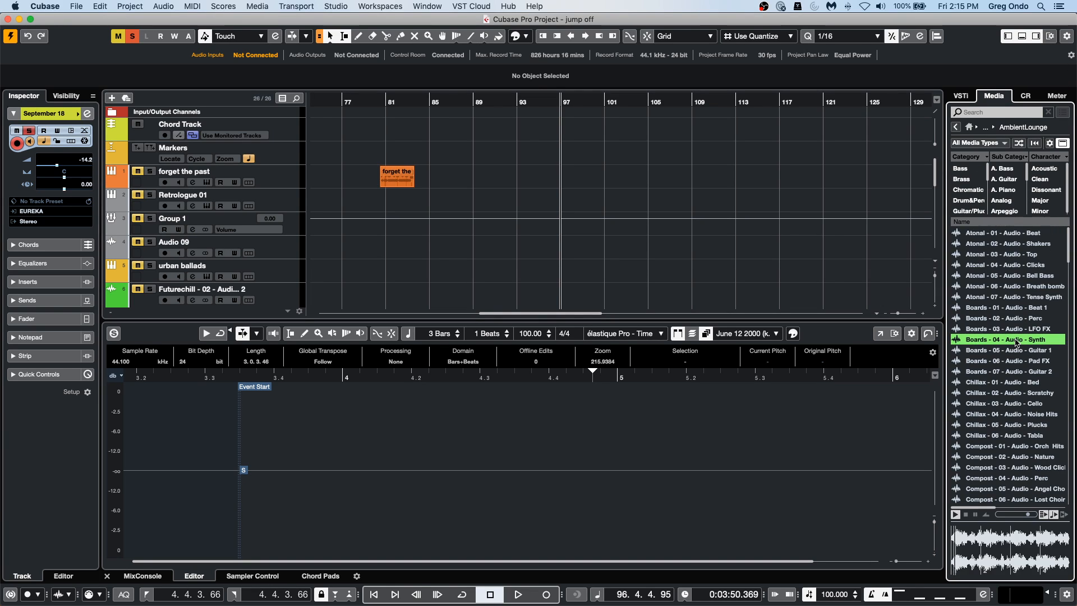
pyautogui.click(1012, 361)
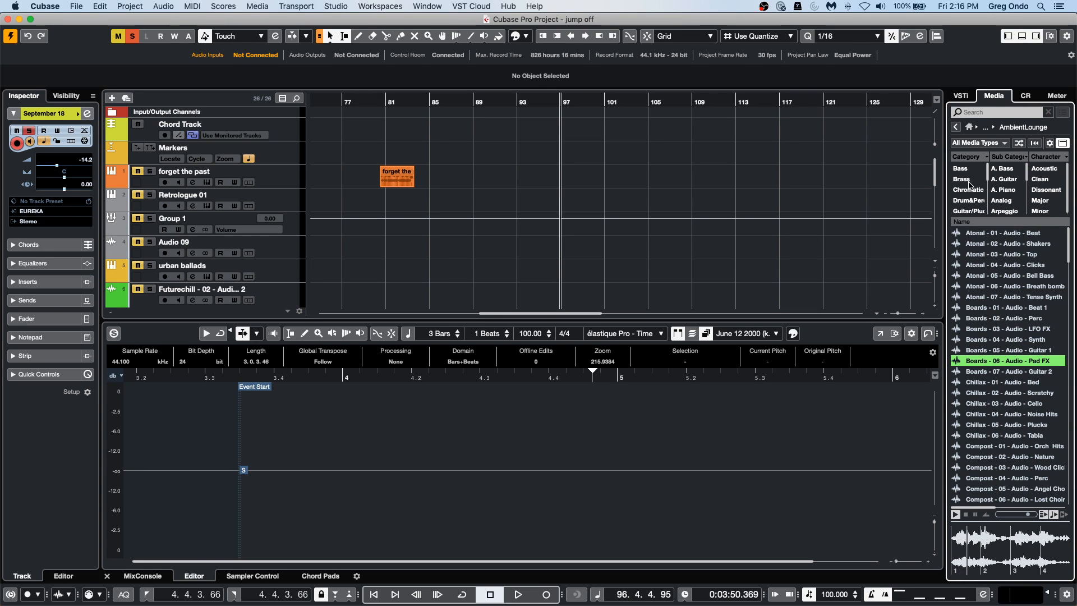
# Filter the loops by the Drum&Perc category and place Happier - 05 - Audio - Perc on the Audio 07 track at about bar 97.
pyautogui.click(968, 201)
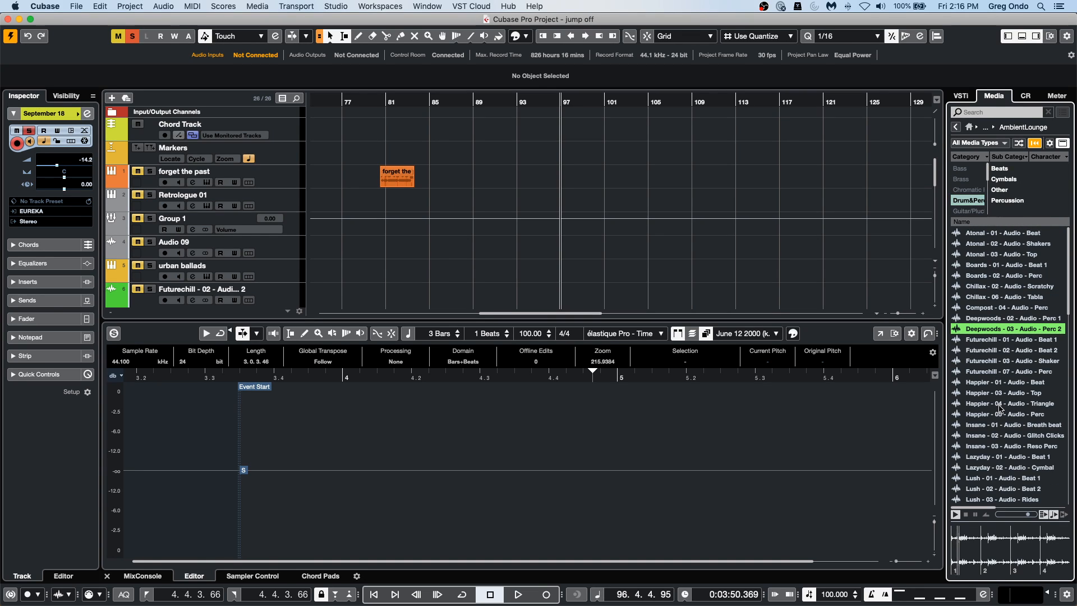
pyautogui.click(991, 415)
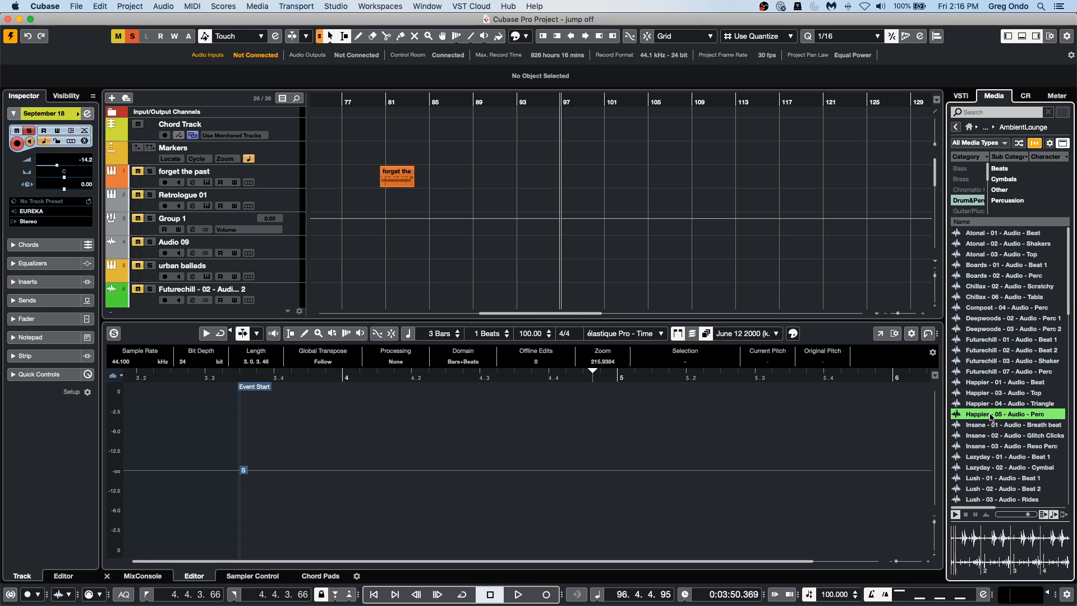
pyautogui.moveTo(991, 418); pyautogui.dragTo(561, 166)
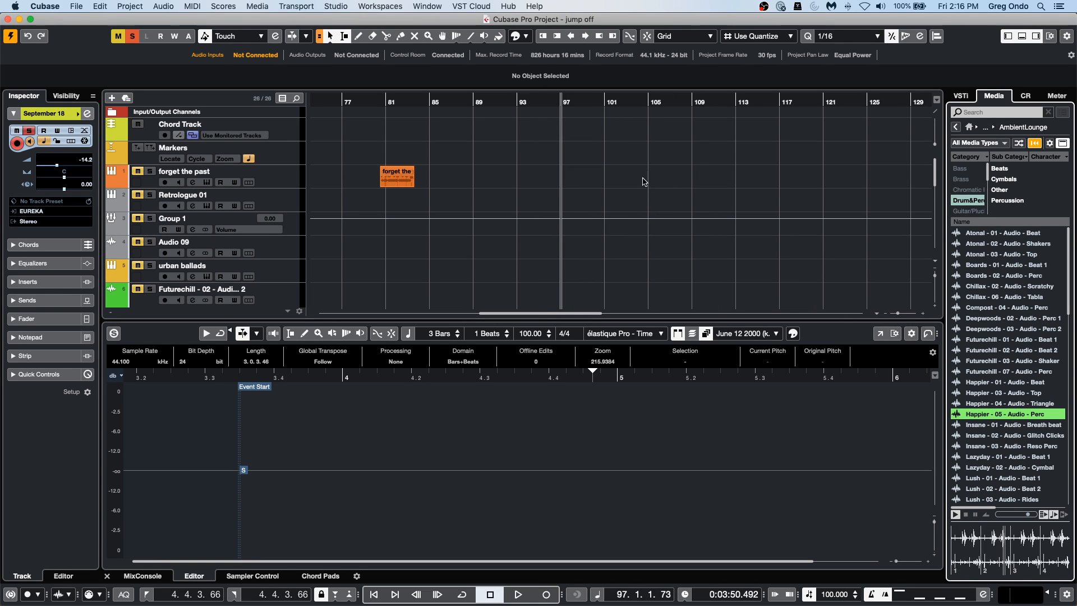
pyautogui.scroll(-5, 561, 171)
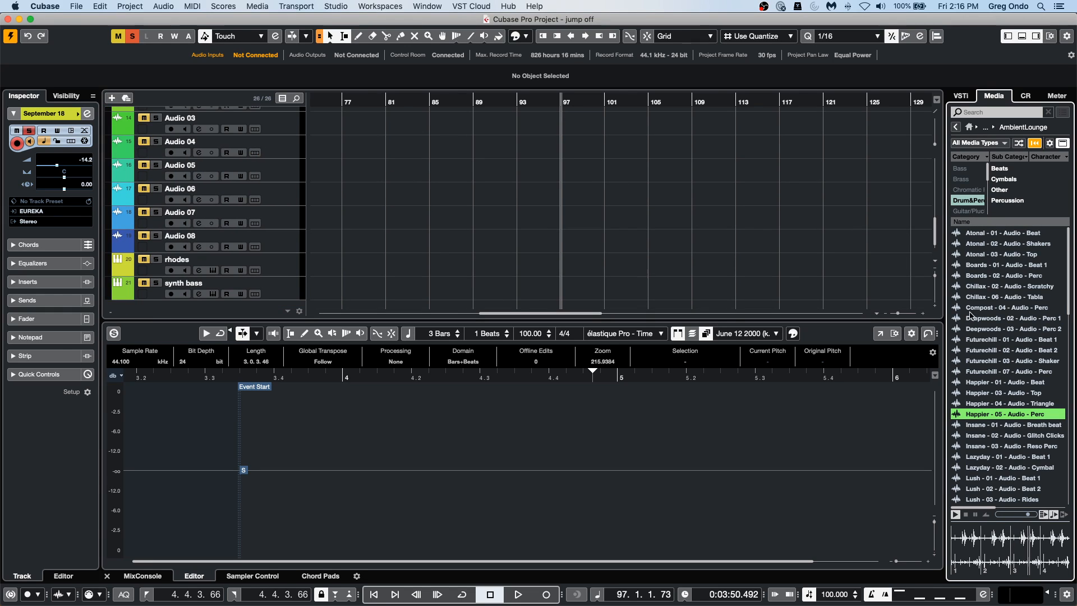
pyautogui.moveTo(986, 414); pyautogui.dragTo(565, 244)
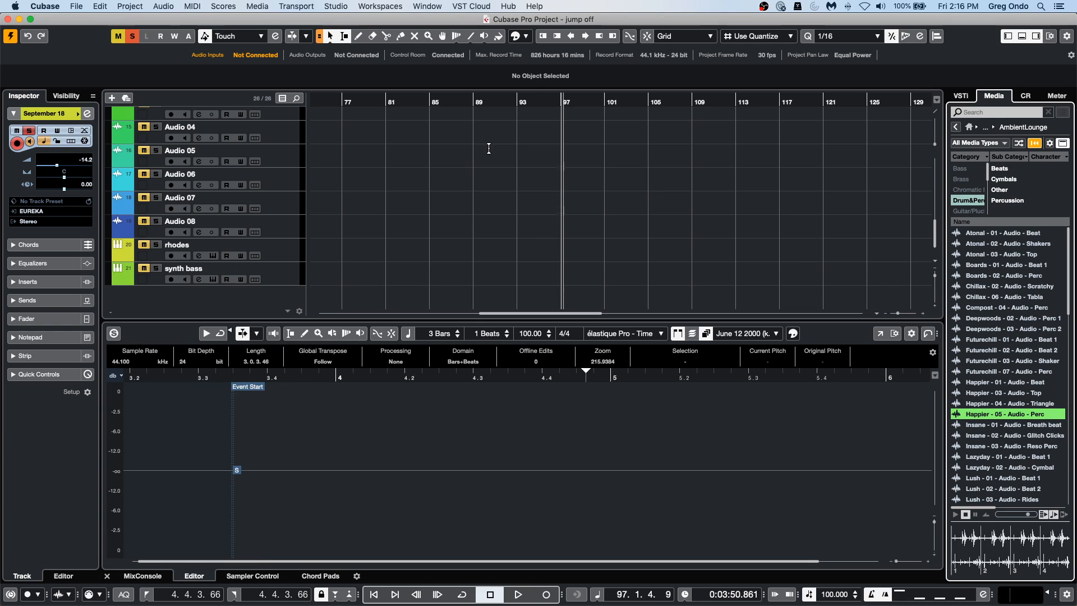
pyautogui.moveTo(547, 105); pyautogui.dragTo(552, 127)
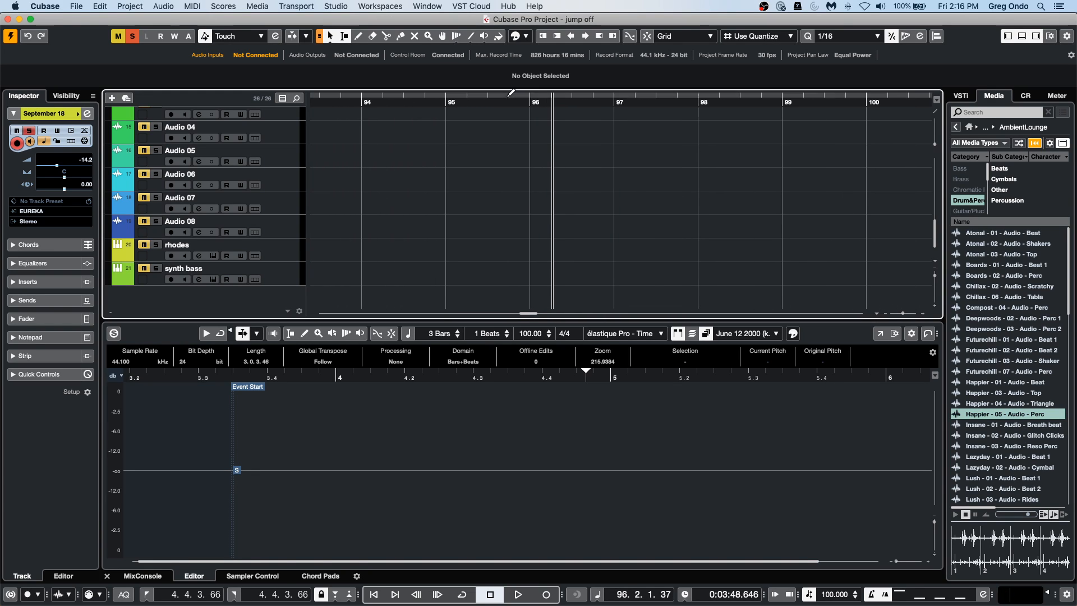
pyautogui.moveTo(509, 101); pyautogui.dragTo(510, 79)
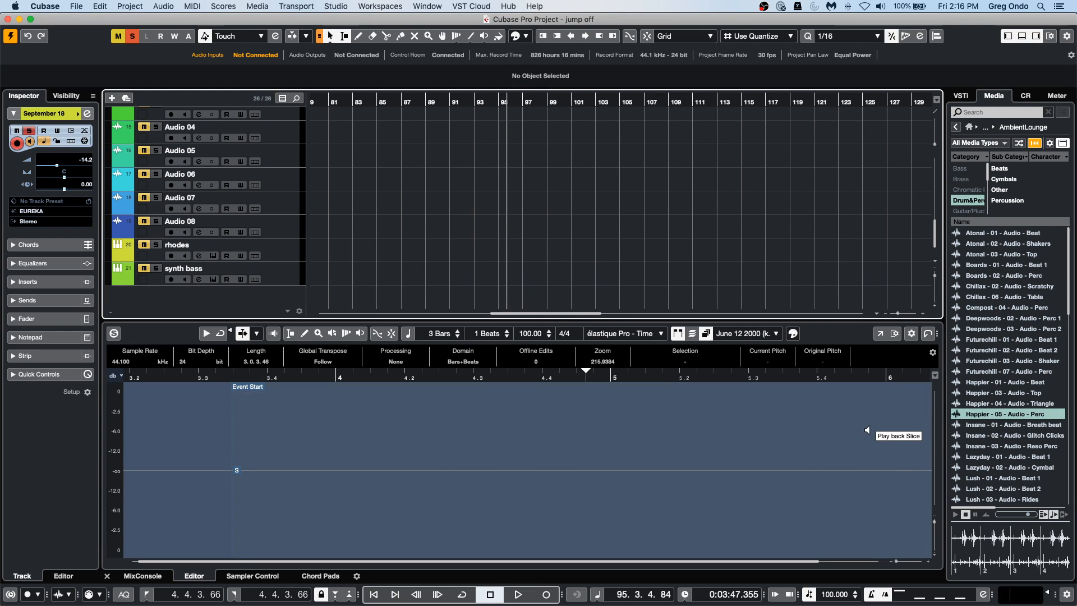
pyautogui.moveTo(983, 415); pyautogui.dragTo(529, 216)
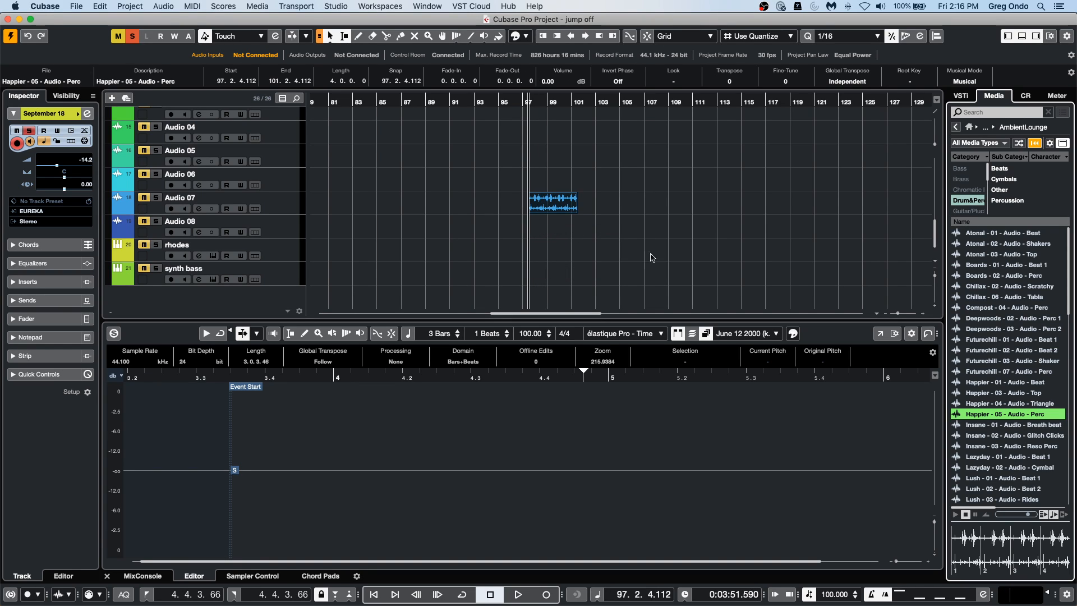
# Move the Happier percussion loop to start at 98.1.2.0 on Audio 07 and turn off its Musical Mode.
pyautogui.moveTo(523, 107); pyautogui.dragTo(519, 120)
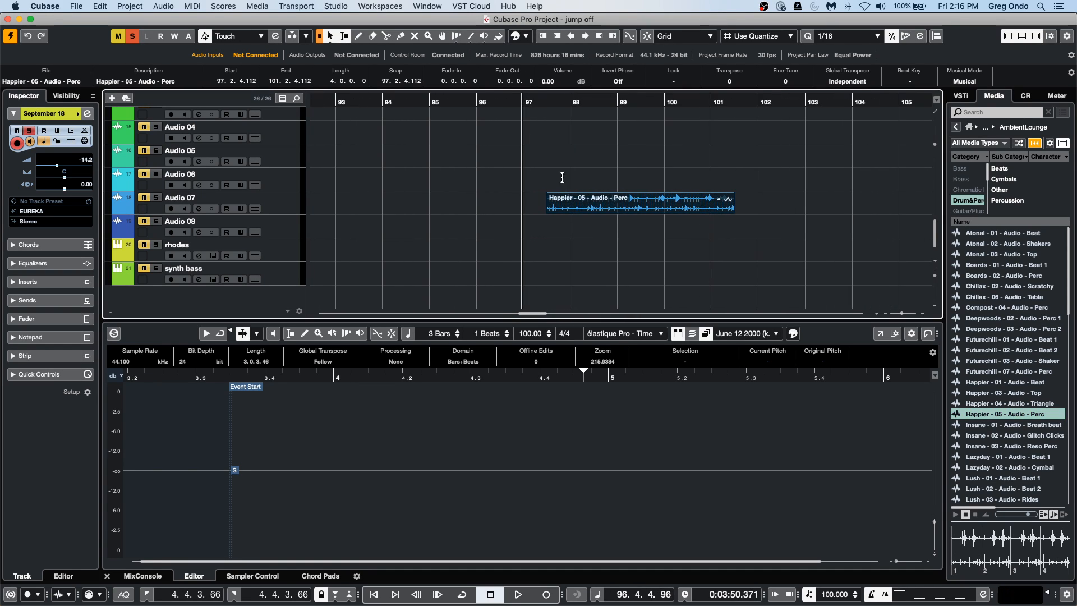
pyautogui.moveTo(593, 214); pyautogui.dragTo(616, 213)
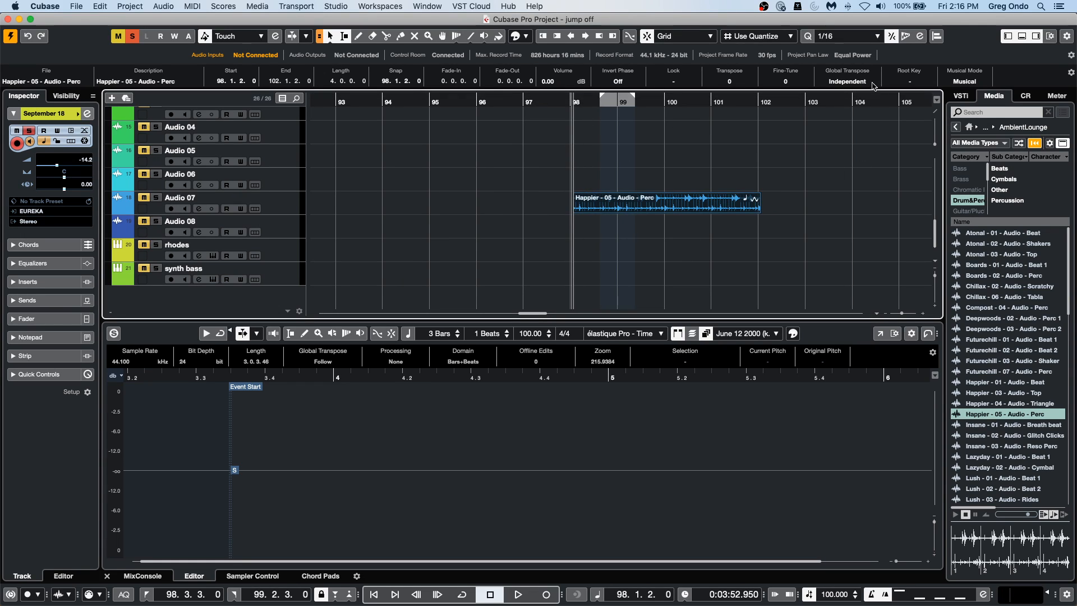
pyautogui.click(958, 83)
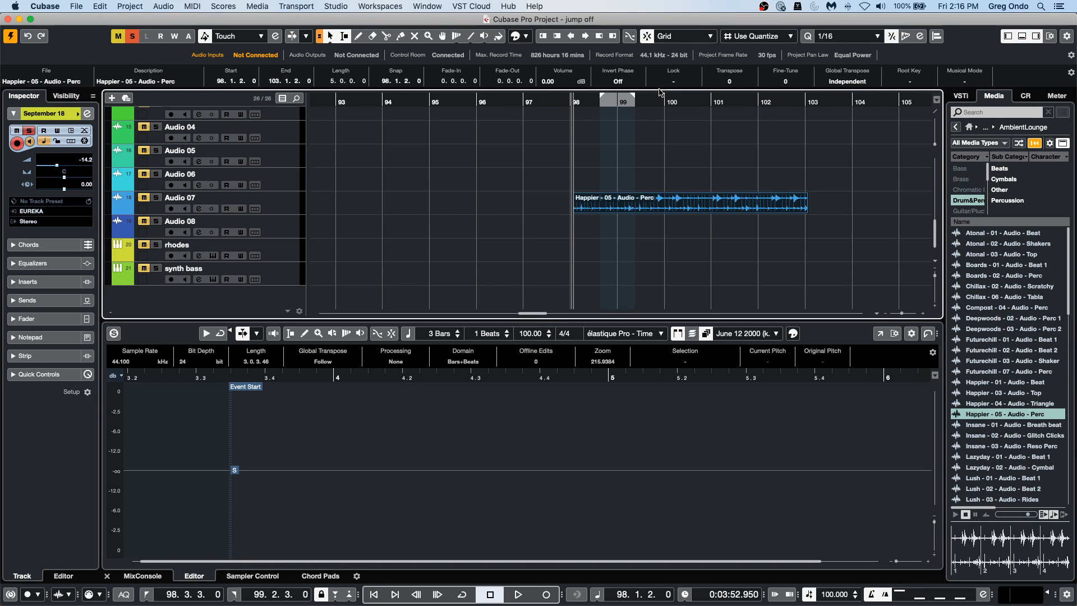
# Play the percussion loop with Audio 07 soloed, restart playback from about bar 98, and turn the loop's Musical Mode back on.
pyautogui.press('space')
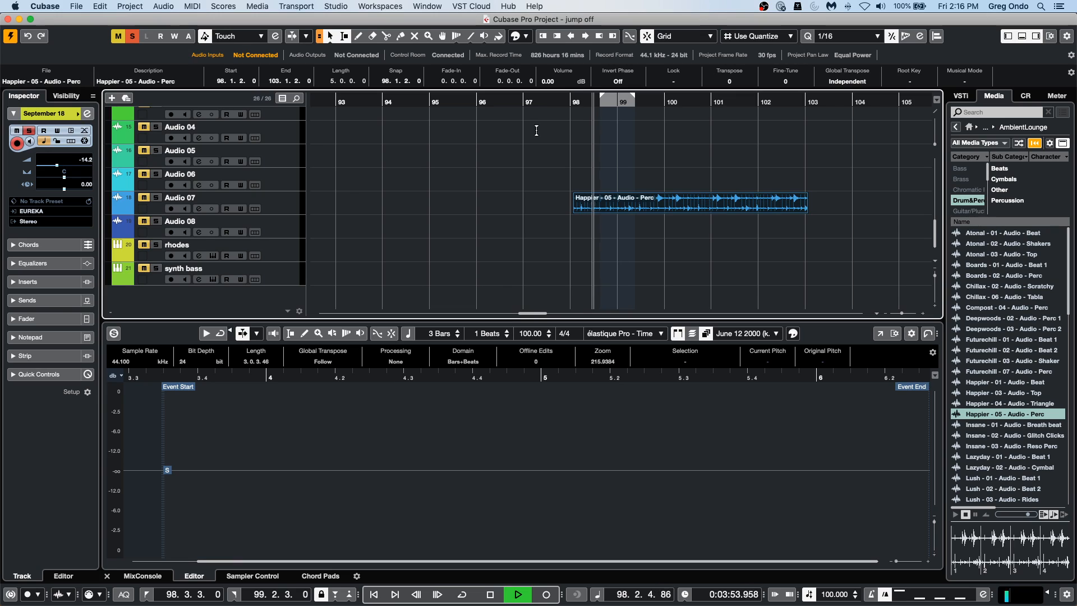
pyautogui.press('s')
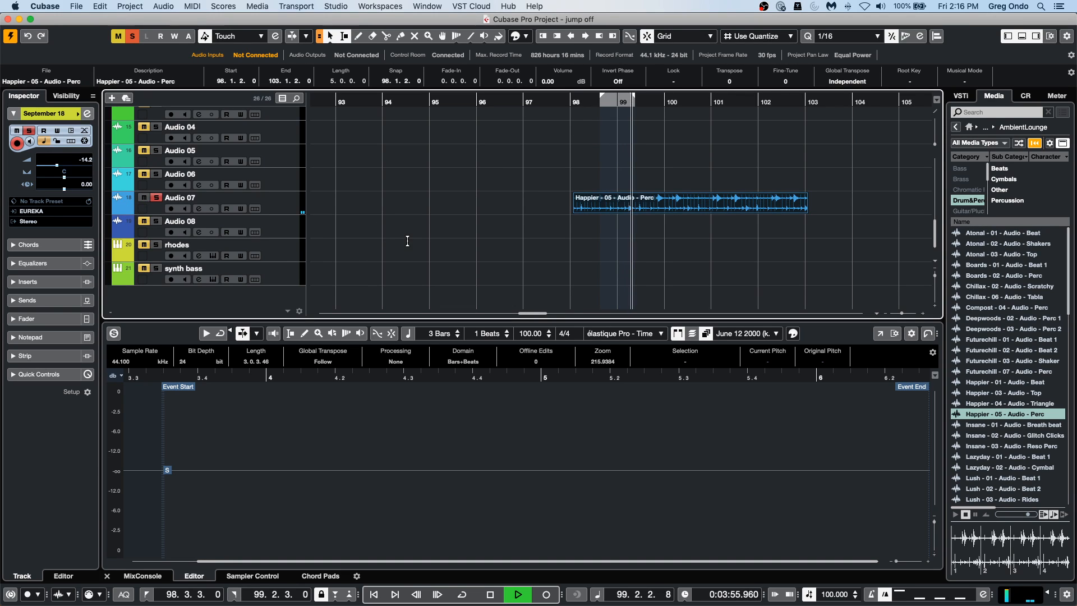
pyautogui.click(292, 210)
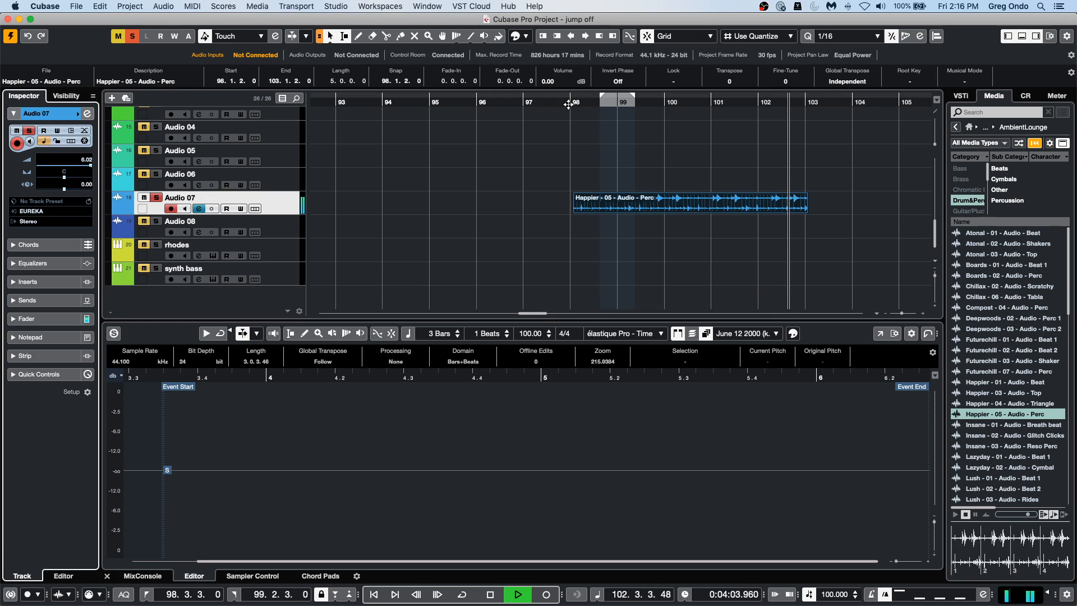
pyautogui.click(568, 104)
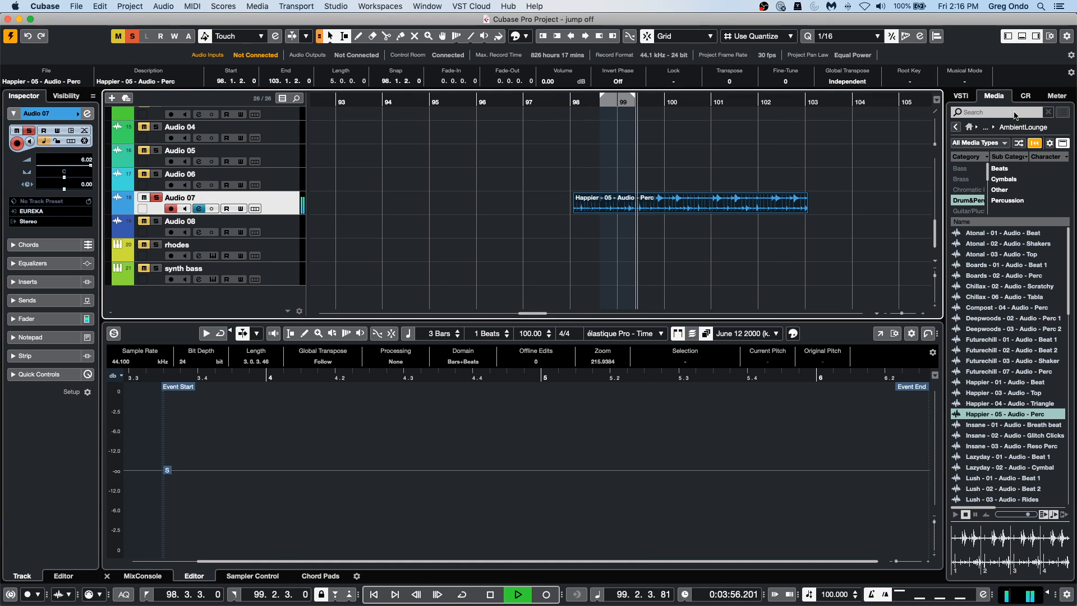
pyautogui.click(965, 82)
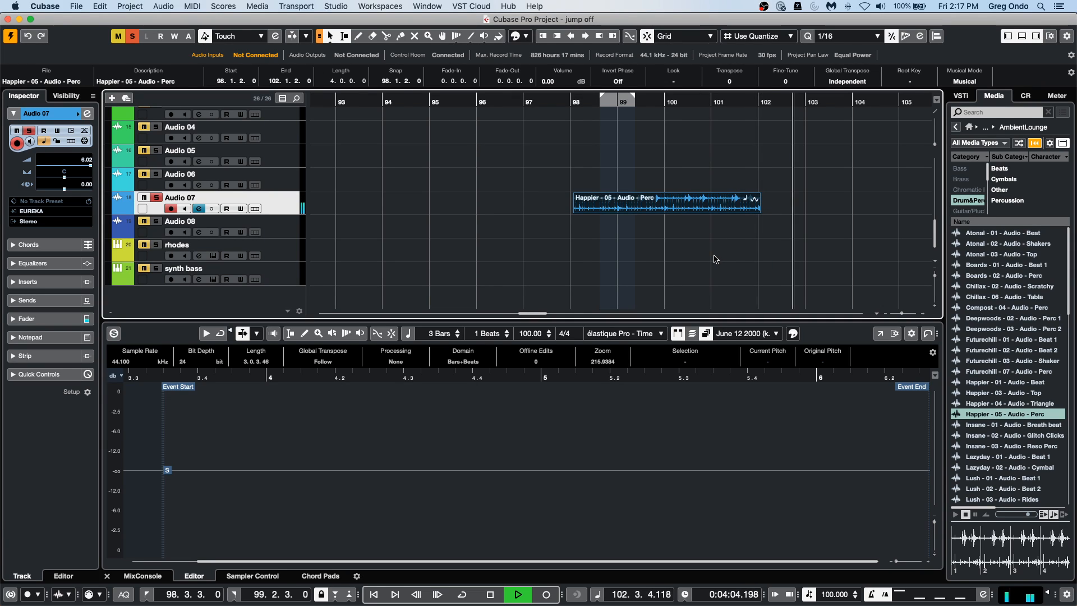
# Restart playback around bar 98, set the locators to the Happier percussion loop, and turn on cycle playback.
pyautogui.click(576, 102)
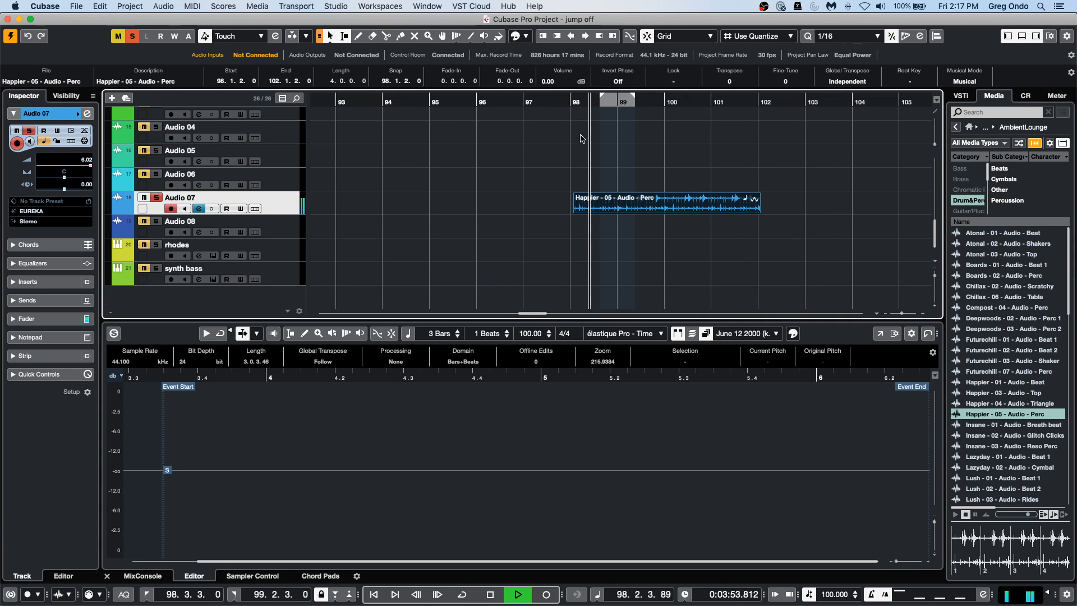
pyautogui.press('p')
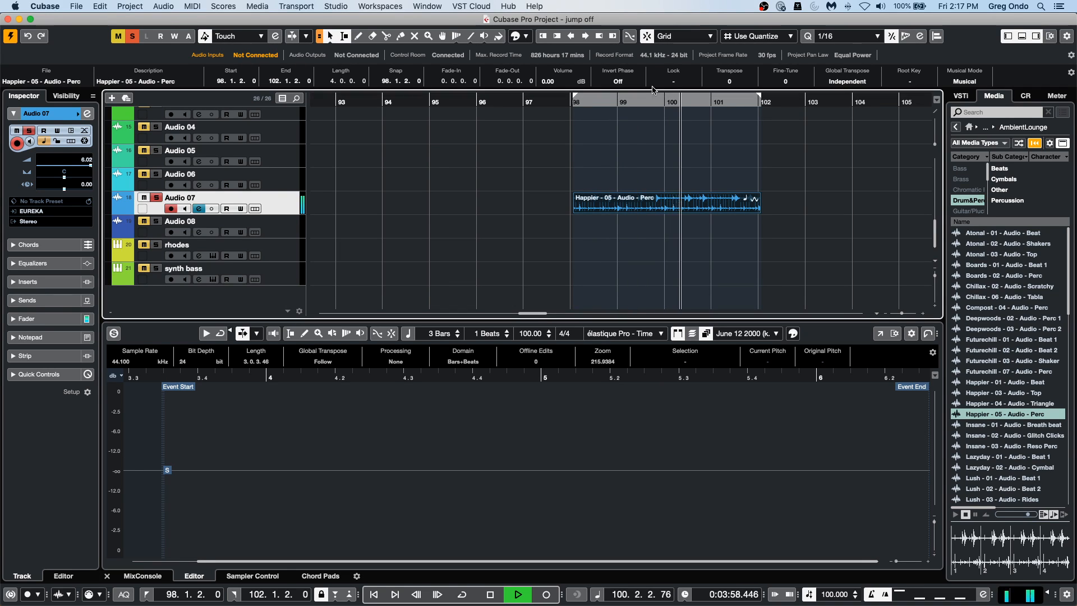
pyautogui.click(653, 101)
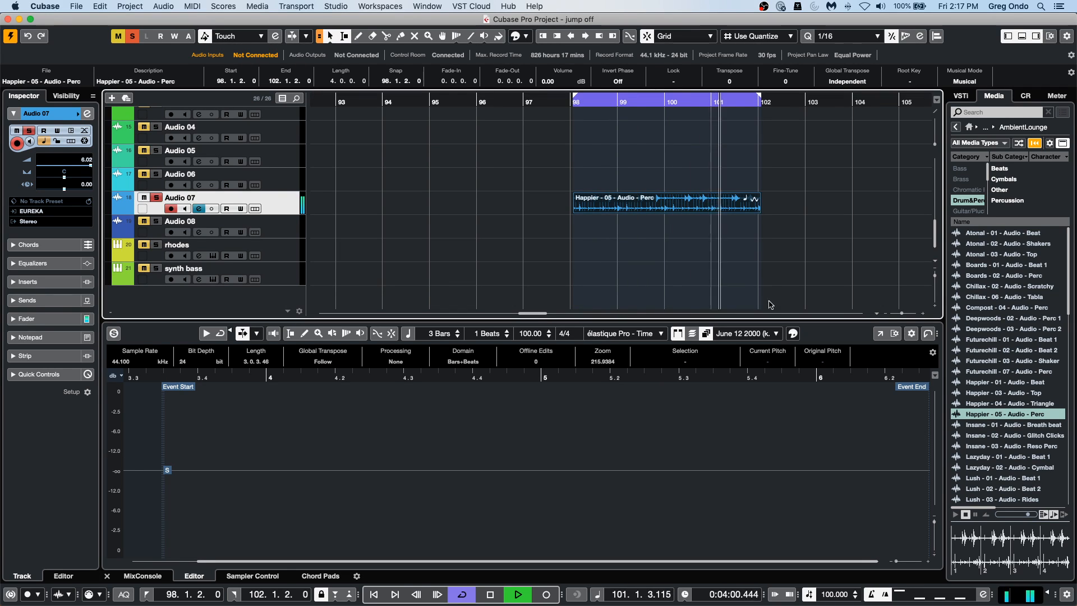
# Turn the percussion loop's Musical Mode off and back on during cycled playback.
pyautogui.click(967, 82)
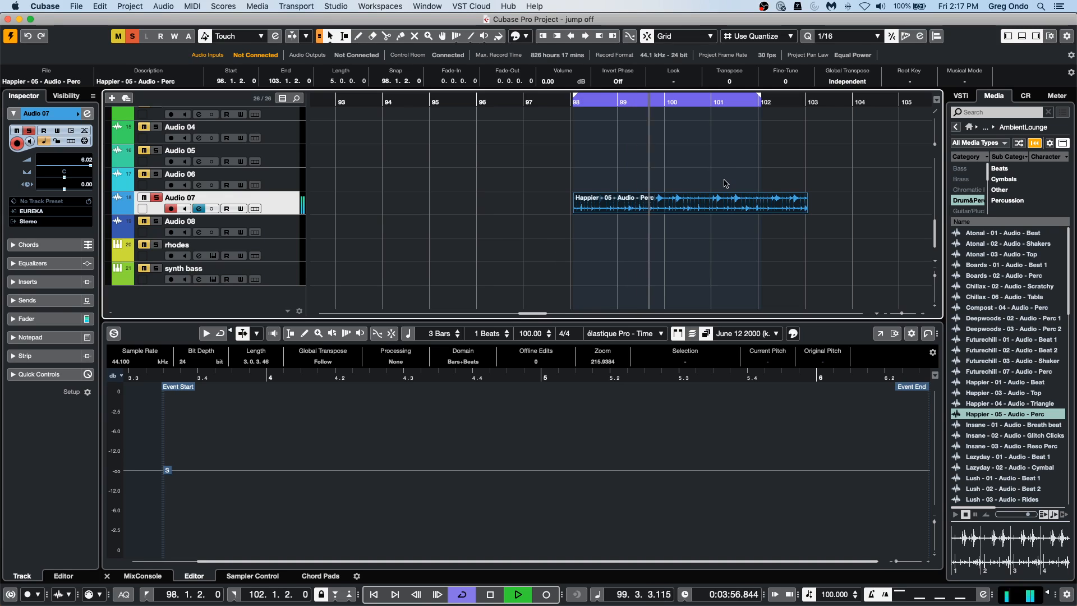
pyautogui.click(973, 80)
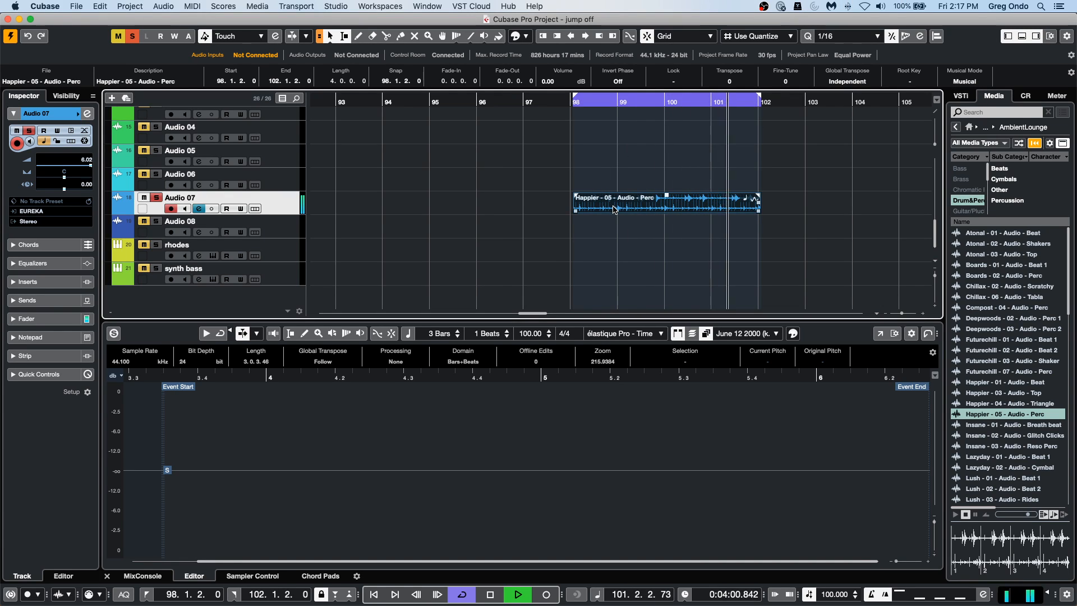
# Move the percussion loop and cycle range to start at 98.1.1.0, then stop playback.
pyautogui.moveTo(609, 205); pyautogui.dragTo(614, 208)
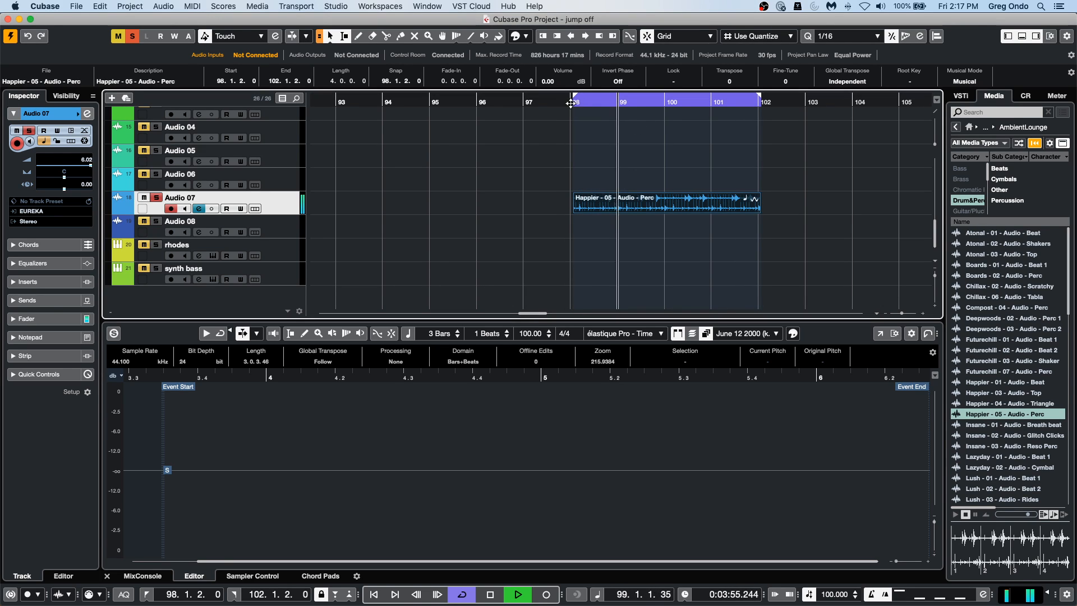
pyautogui.scroll(5, 561, 140)
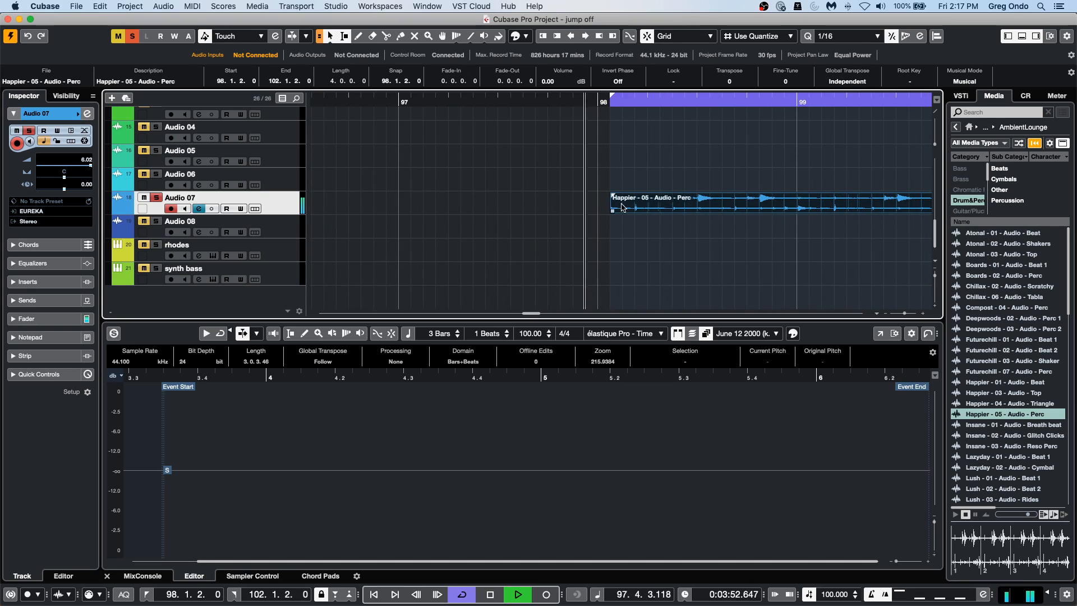
pyautogui.moveTo(651, 209); pyautogui.dragTo(638, 212)
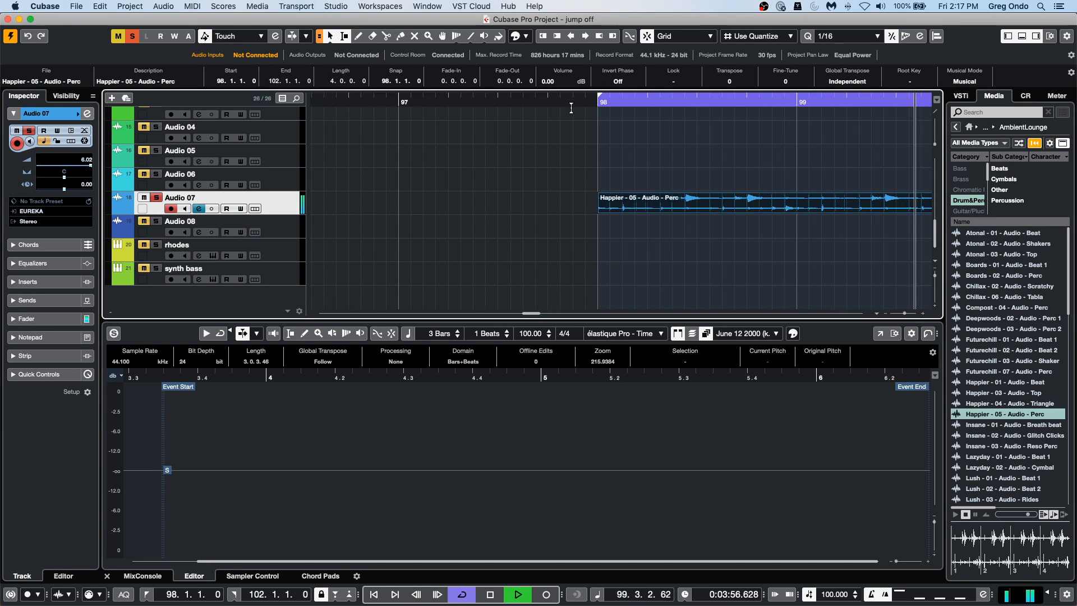
pyautogui.press('g')
pyautogui.press('g')
pyautogui.press('g')
pyautogui.press('g')
pyautogui.press('g')
pyautogui.press('g')
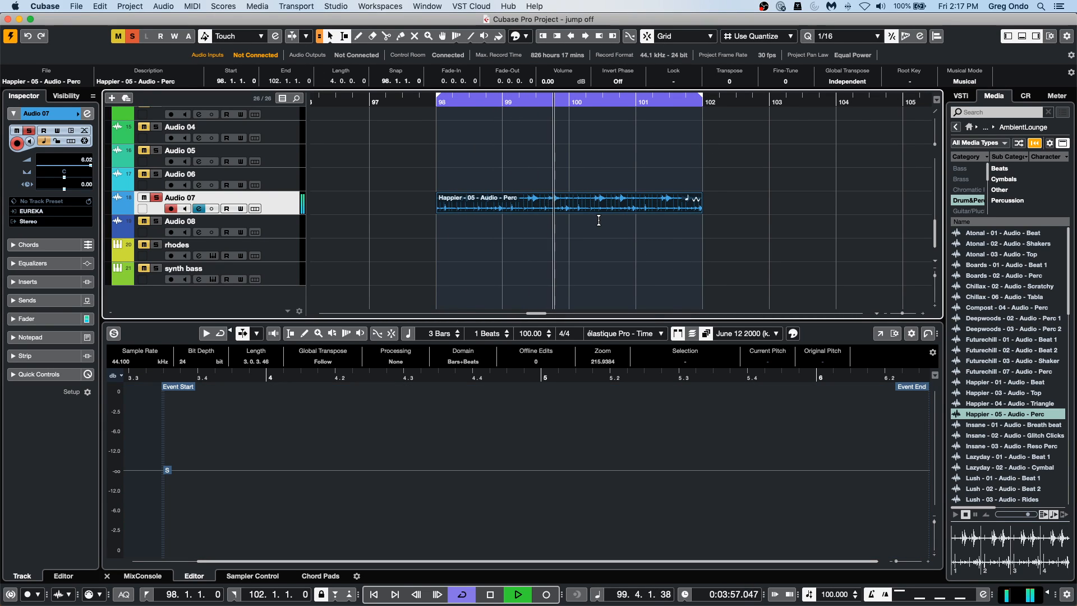
pyautogui.press('space')
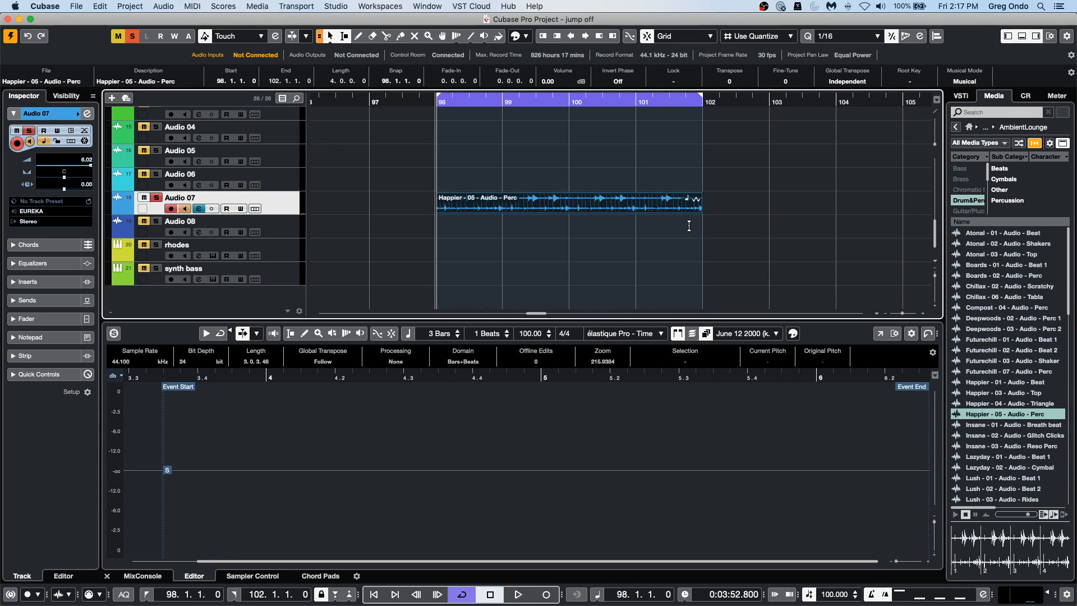
# Audition the percussion loop from its start with the Play tool and return to the Object Selection tool.
pyautogui.rightClick(459, 236)
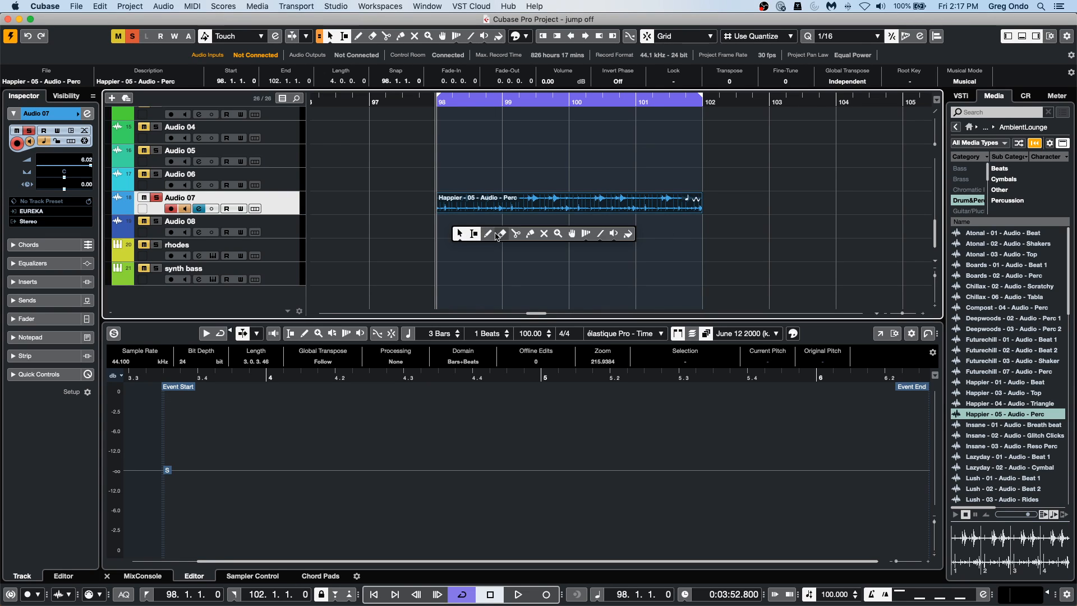
pyautogui.click(611, 237)
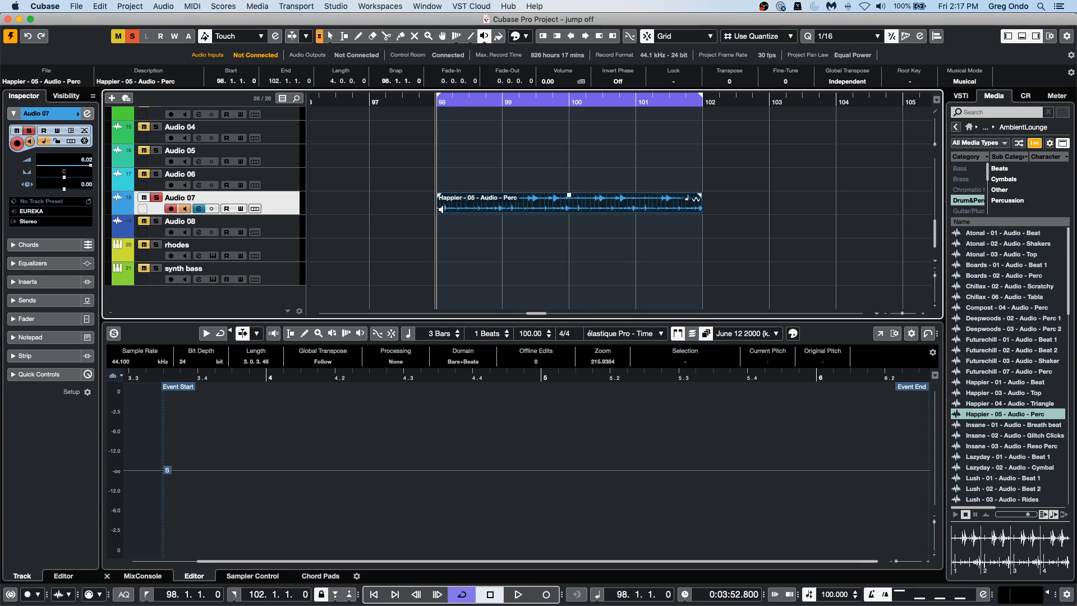
pyautogui.press('space')
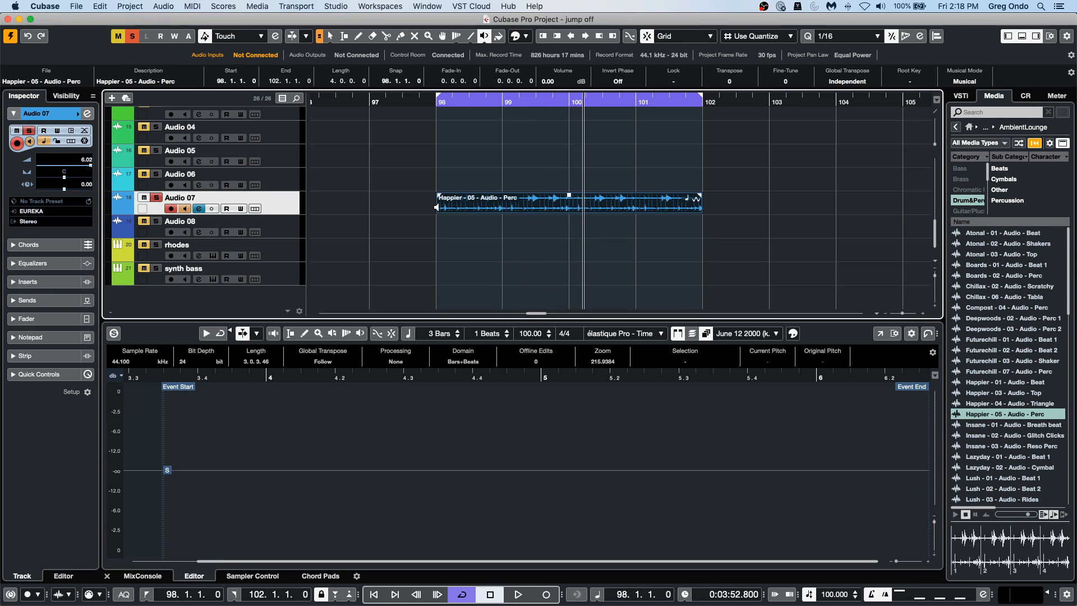
pyautogui.press('1')
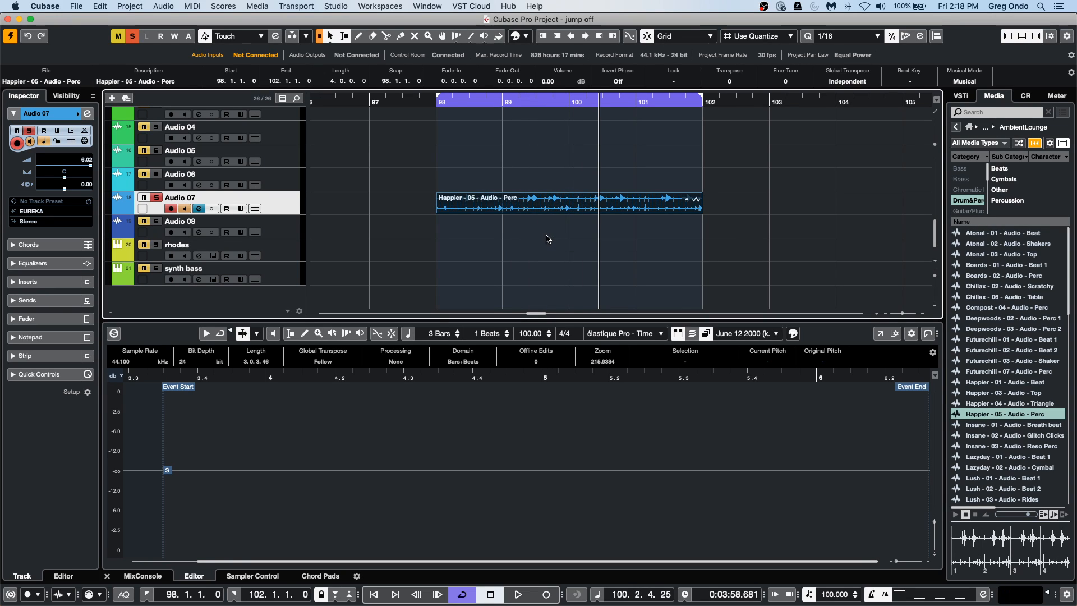
# Set both locators to 99.4.2.0 within the percussion loop.
pyautogui.click(555, 200)
pyautogui.press('p')
pyautogui.click(555, 211)
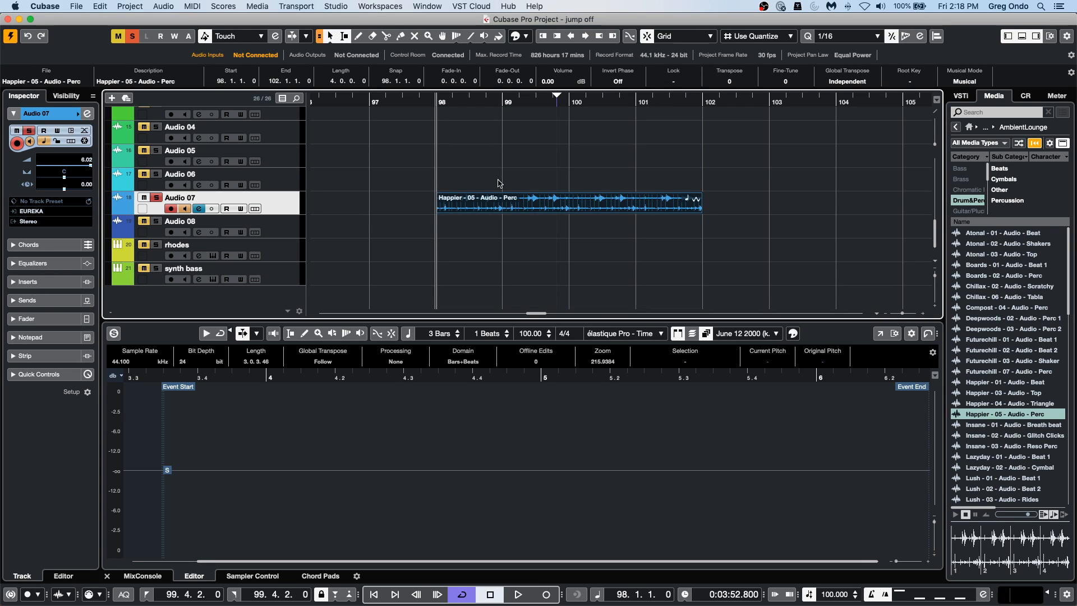
# Calculate the percussion loop's tempo from its beat count with the Beat Calculator, and close the calculator.
pyautogui.click(130, 6)
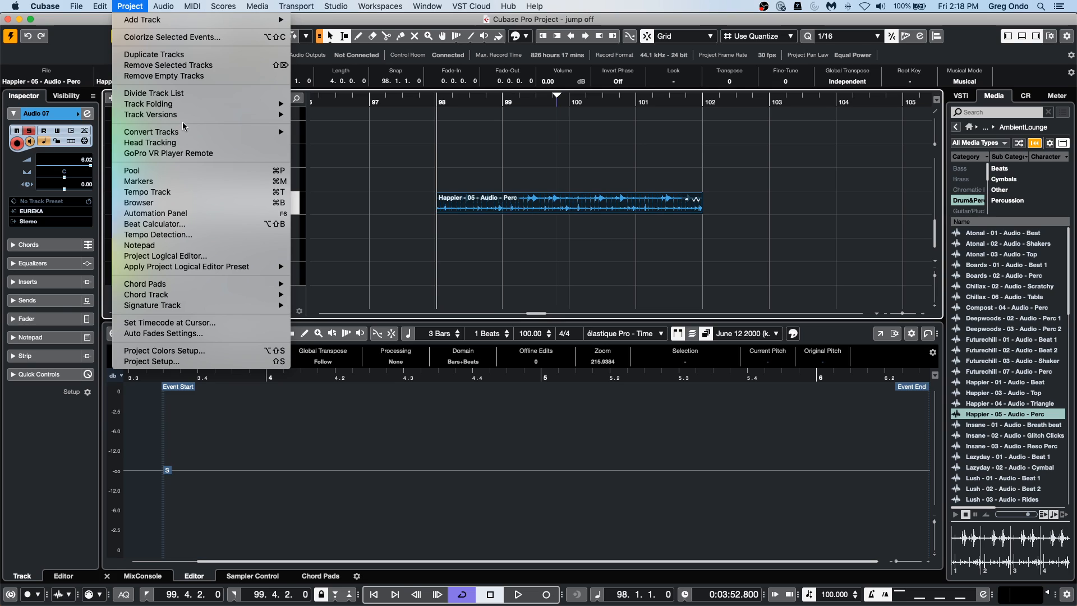
pyautogui.moveTo(197, 134)
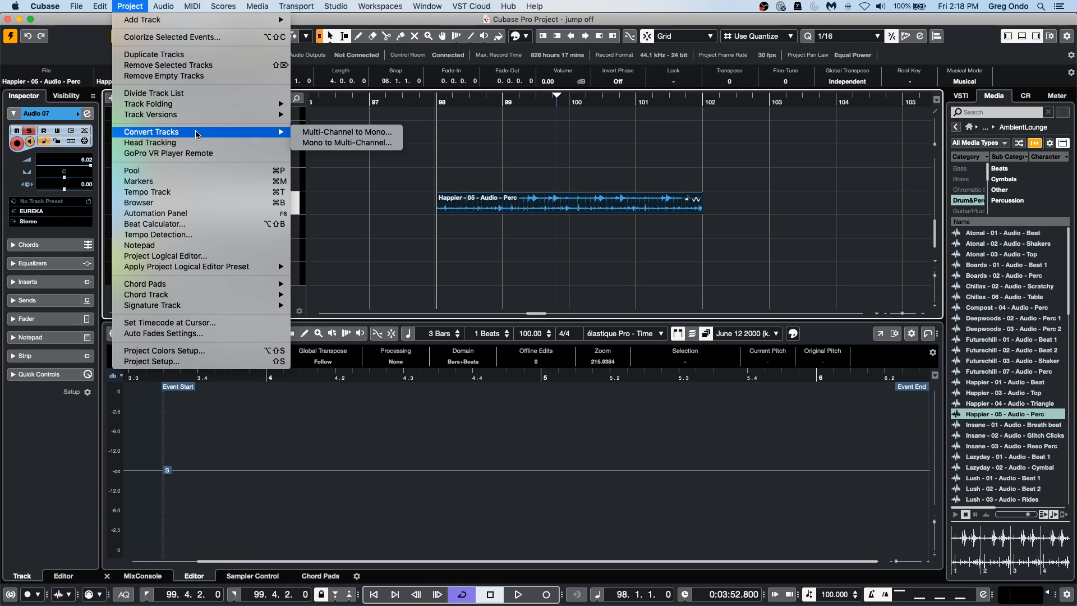
pyautogui.click(191, 225)
pyautogui.click(440, 210)
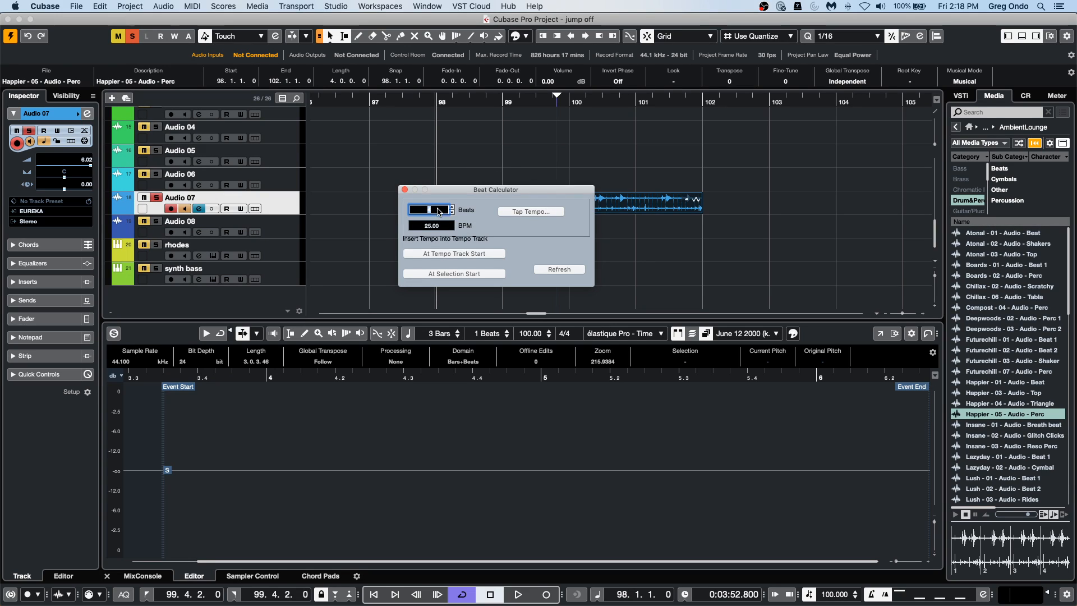
pyautogui.press('Return')
pyautogui.click(405, 191)
# Check the Happier percussion file's tempo in the Pool and close the Pool window.
pyautogui.click(270, 6)
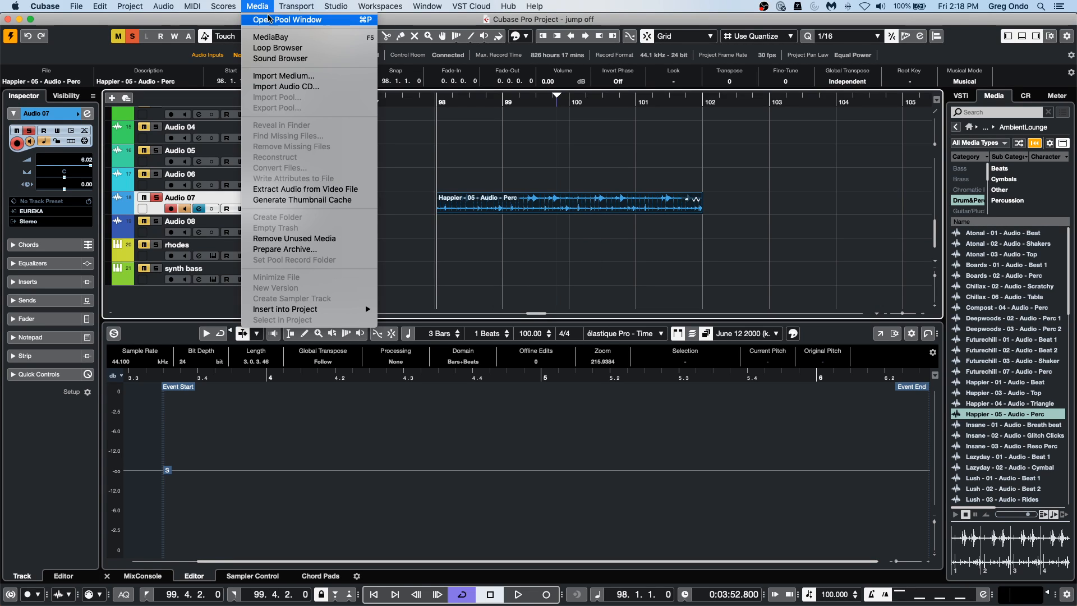
pyautogui.click(275, 19)
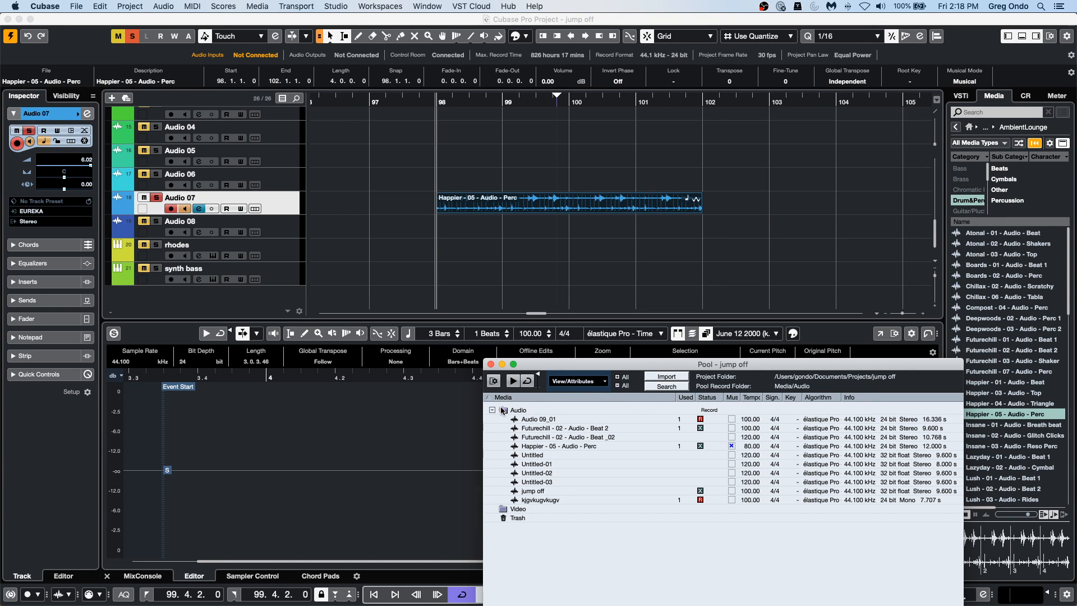
pyautogui.click(492, 366)
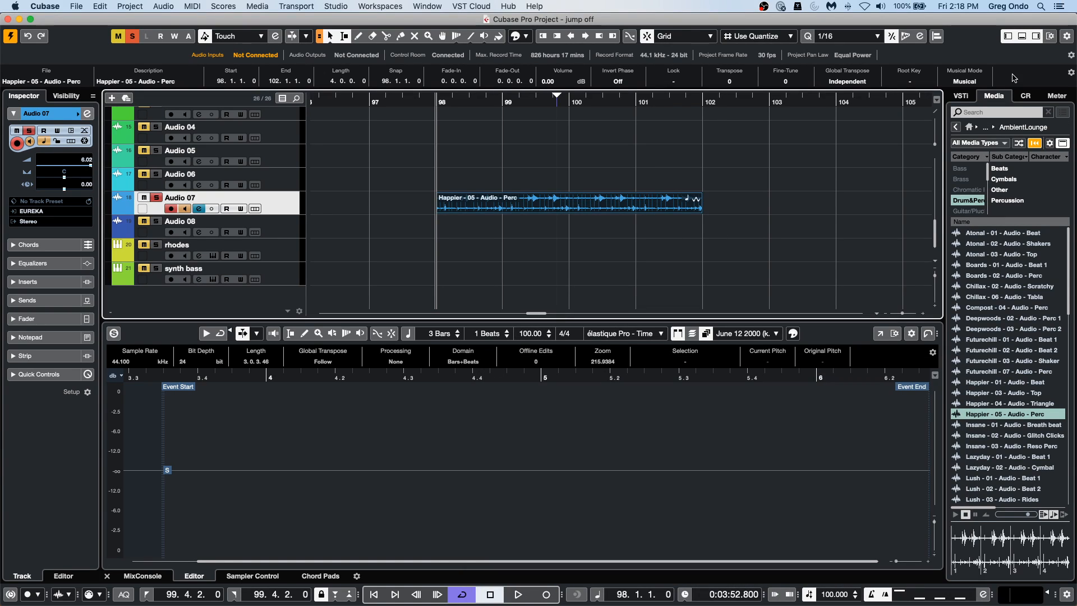
# Turn off the percussion loop's Musical Mode and calculate its tempo over 16 beats in the Beat Calculator.
pyautogui.click(979, 83)
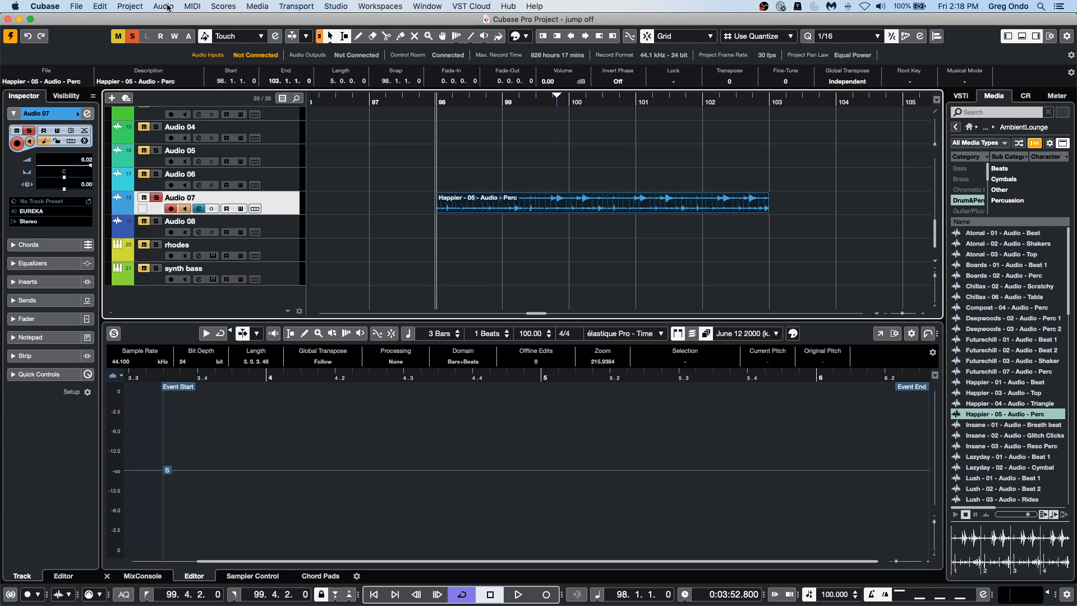
pyautogui.click(100, 6)
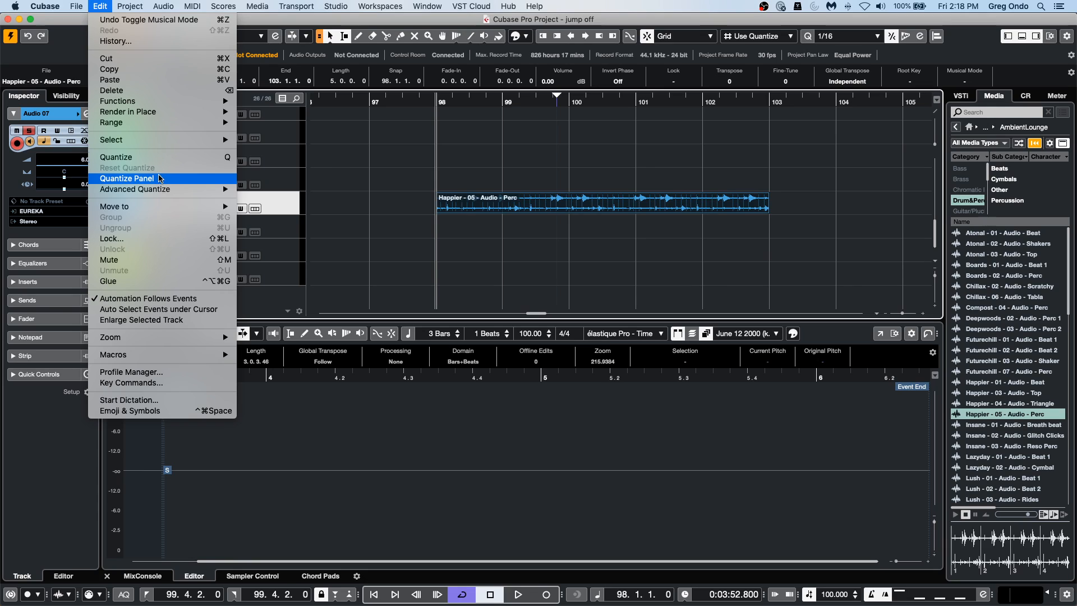
pyautogui.moveTo(118, 3)
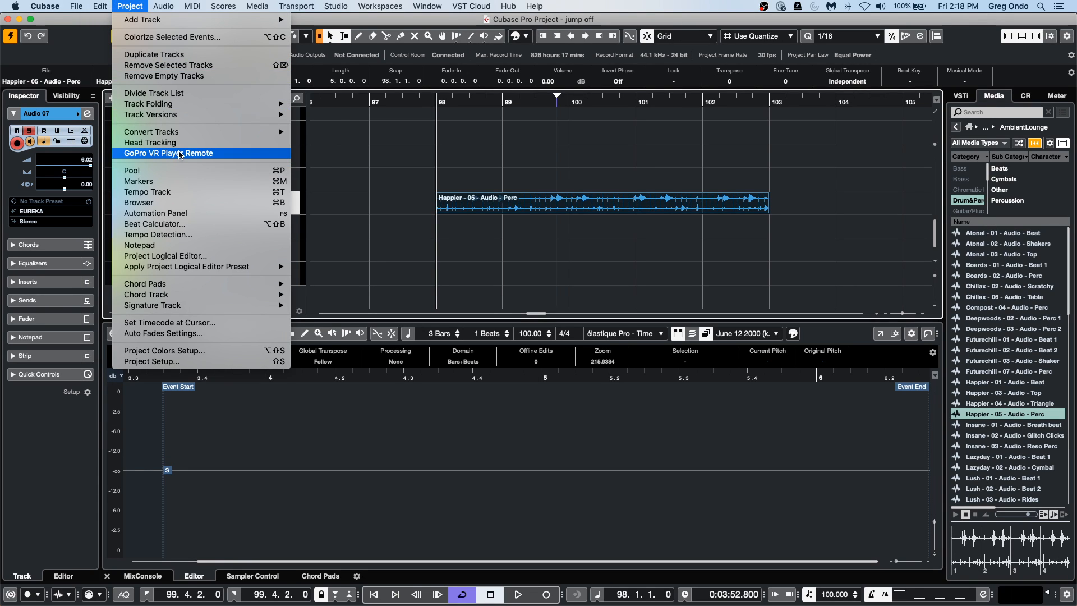
pyautogui.click(185, 225)
pyautogui.click(425, 210)
pyautogui.press('Return')
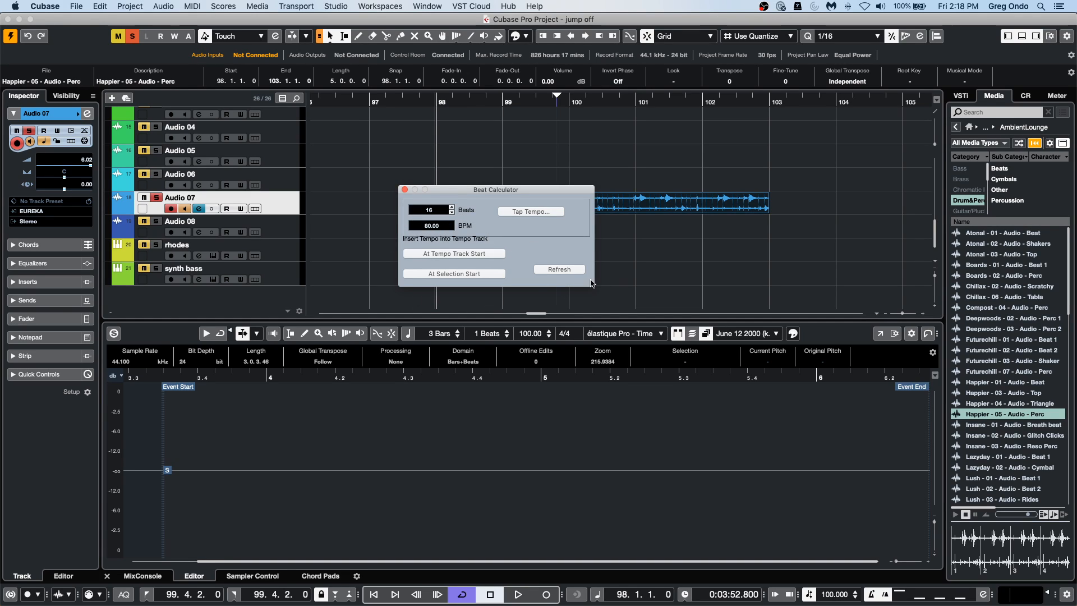
pyautogui.click(404, 190)
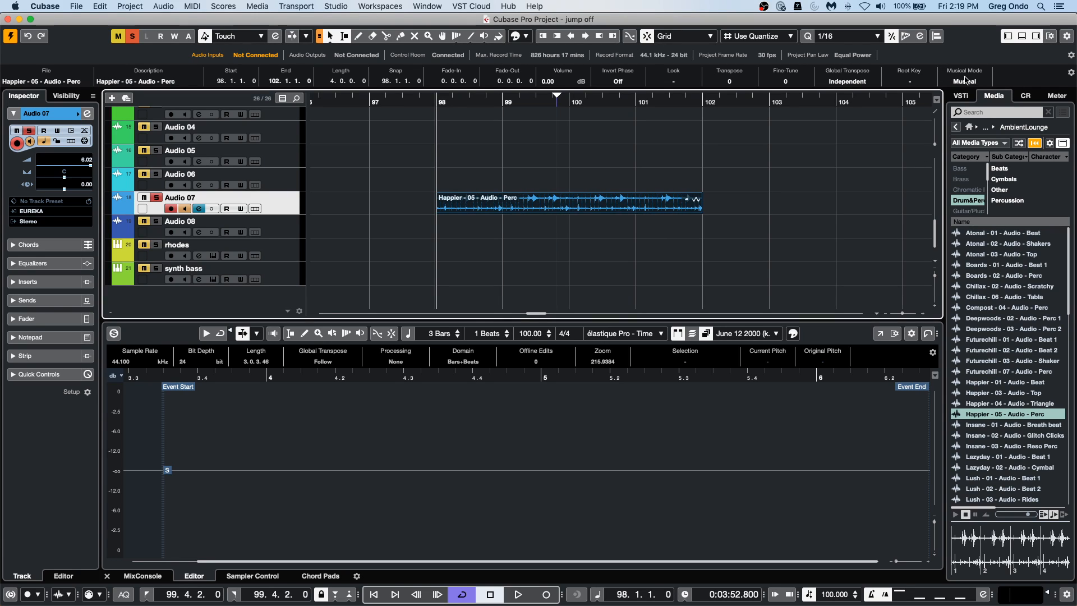
# Turn the percussion loop's Musical Mode back on and review its tempo and Musical Mode attributes in the Pool.
pyautogui.click(965, 80)
pyautogui.click(258, 6)
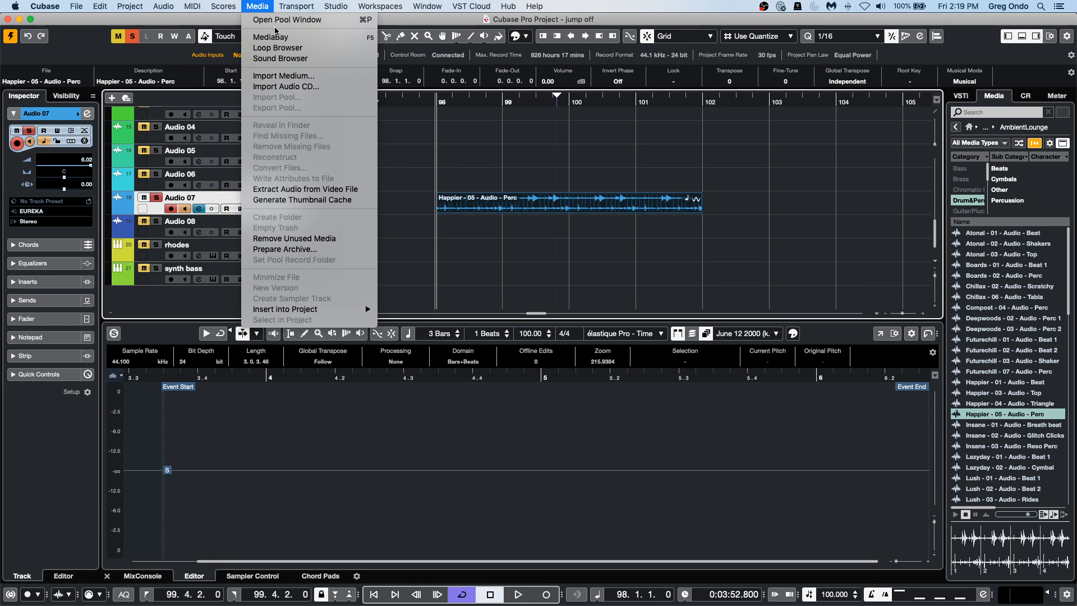
pyautogui.click(277, 20)
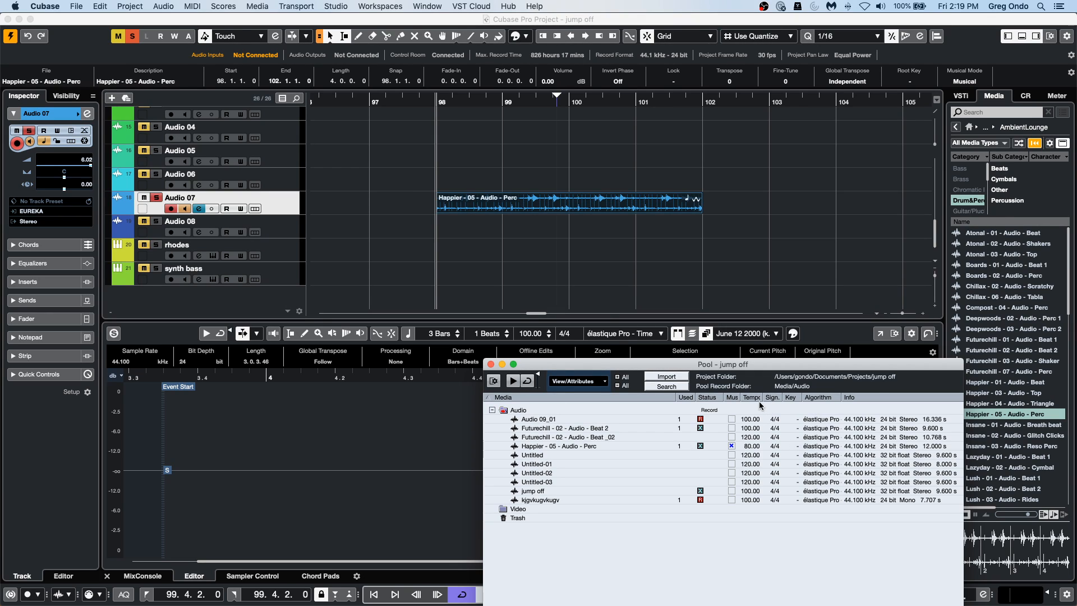
pyautogui.click(491, 364)
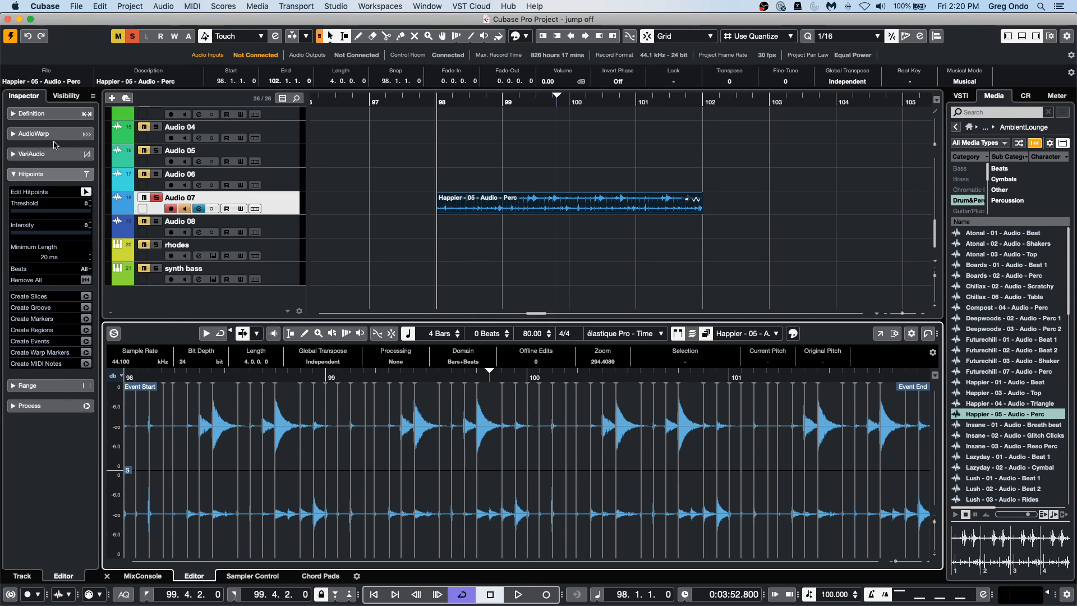
# Enable Free Warp under AudioWarp for the percussion loop and shift the transient just before 99.3 slightly later.
pyautogui.click(55, 135)
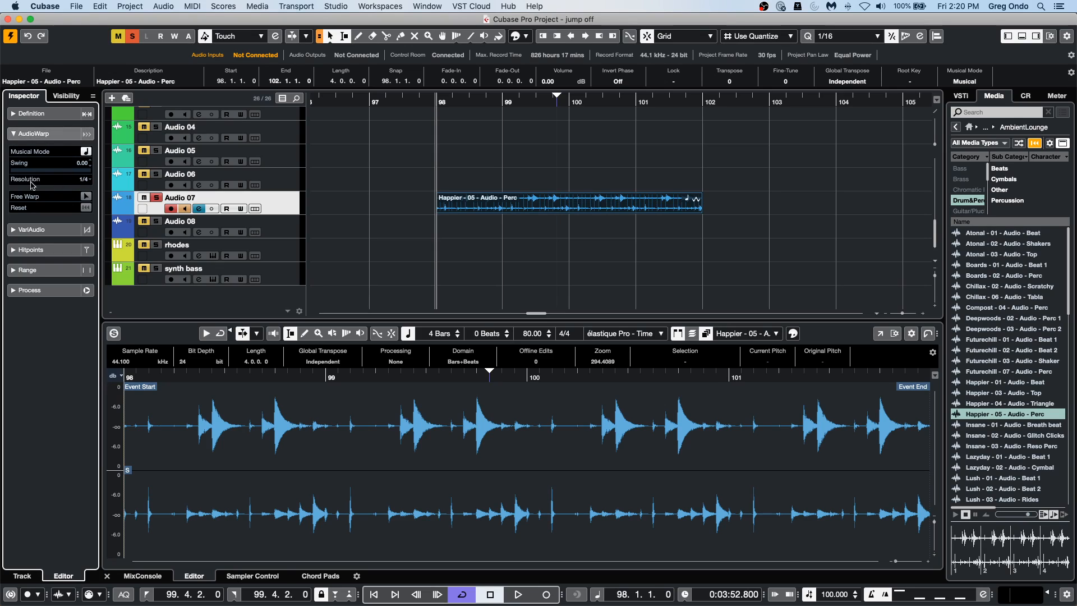
pyautogui.click(86, 196)
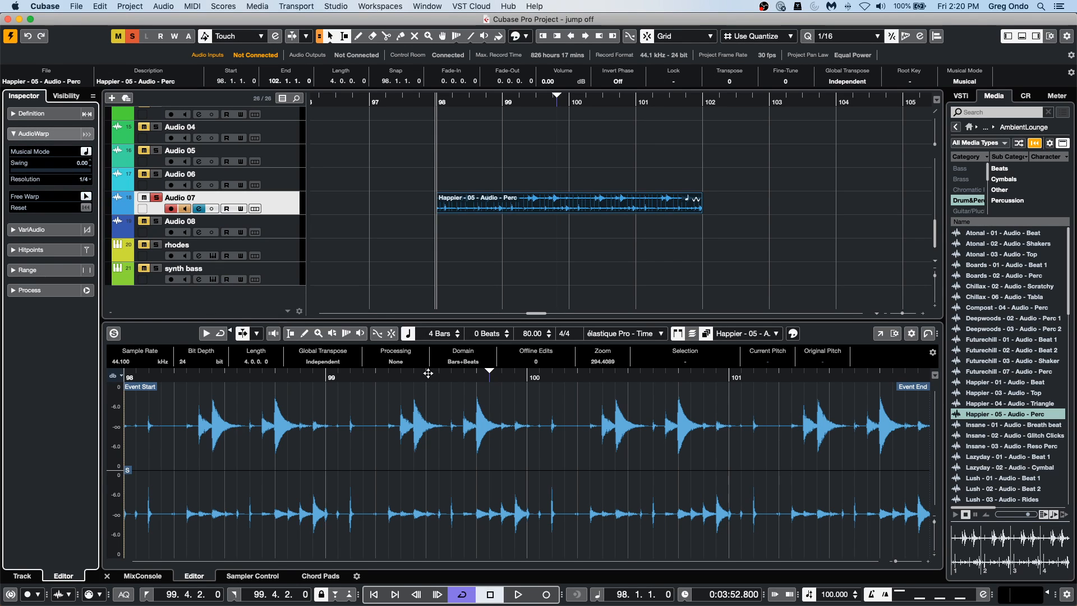
pyautogui.moveTo(324, 375); pyautogui.dragTo(324, 394)
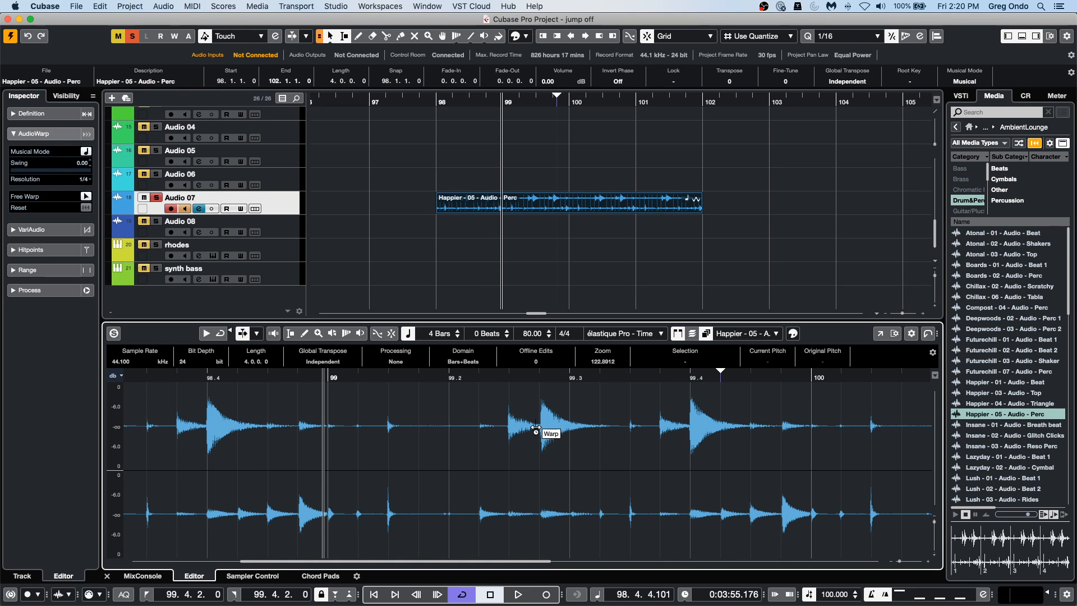
pyautogui.moveTo(542, 429)
pyautogui.mouseDown()
pyautogui.moveTo(553, 428)
pyautogui.moveTo(499, 431)
pyautogui.moveTo(570, 433)
pyautogui.moveTo(554, 429)
pyautogui.mouseUp()
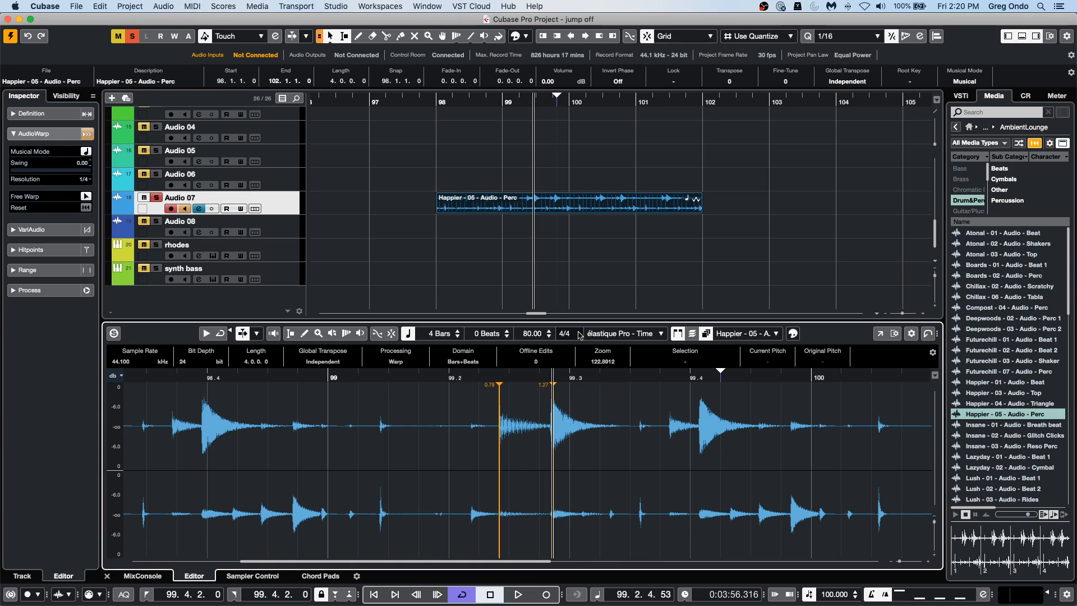
# Undo the last two warp edits on the percussion loop.
pyautogui.press('super+z')
pyautogui.press('super+z')
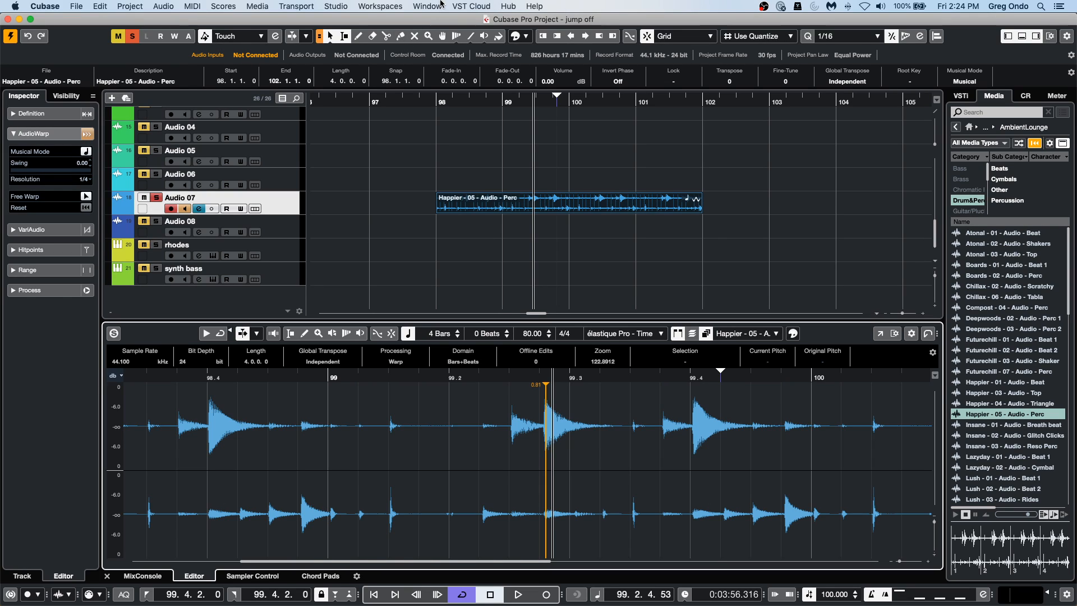
# Create VST Connect PRO in the project, using UR24C Input 1 as the Talkback device port.
pyautogui.click(476, 5)
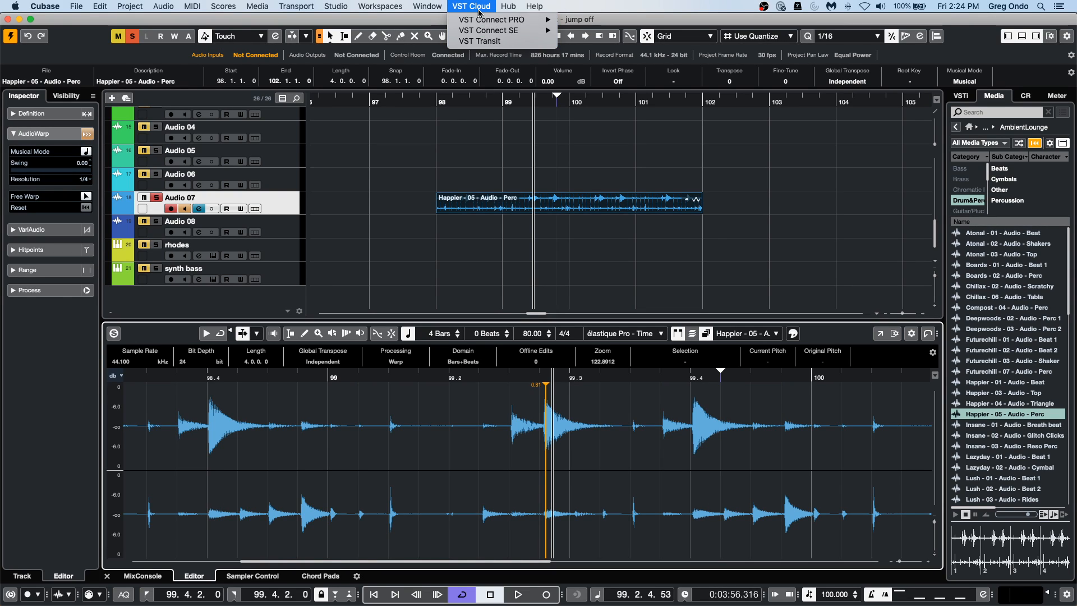
pyautogui.moveTo(474, 22)
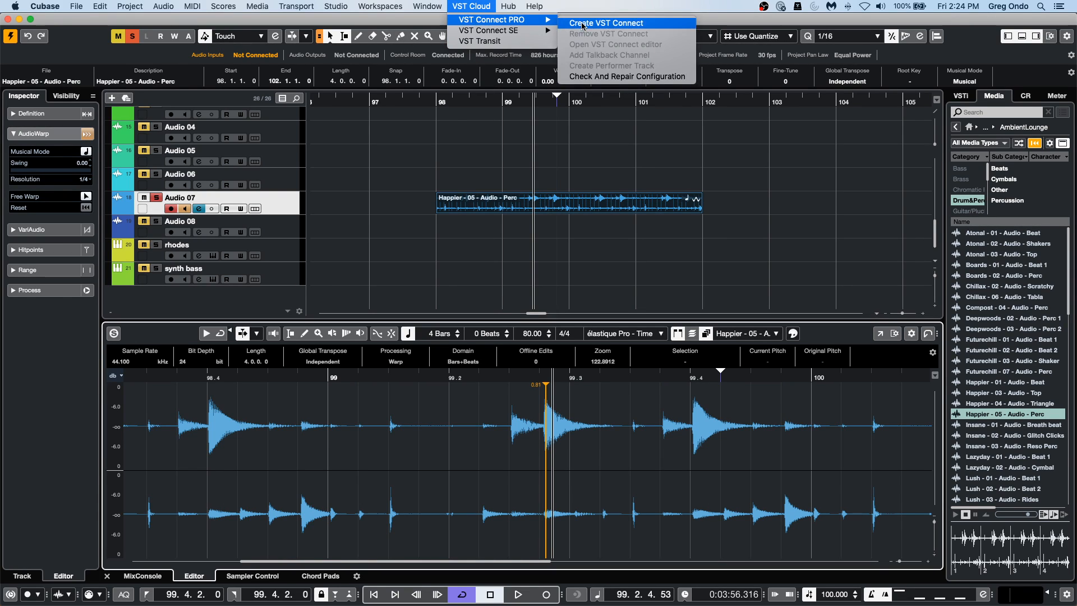
pyautogui.click(625, 22)
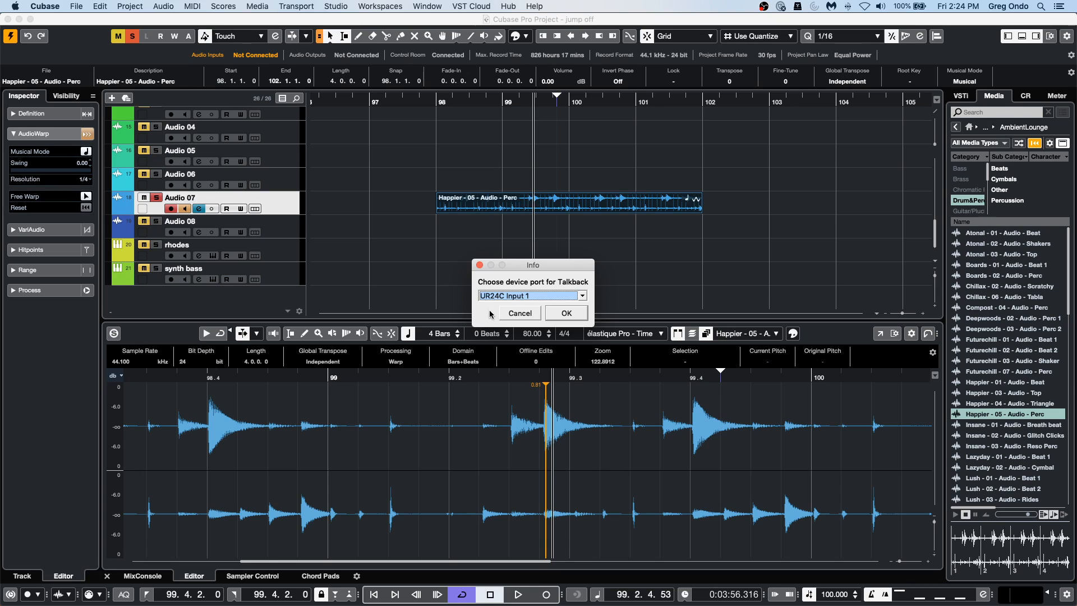
pyautogui.click(566, 313)
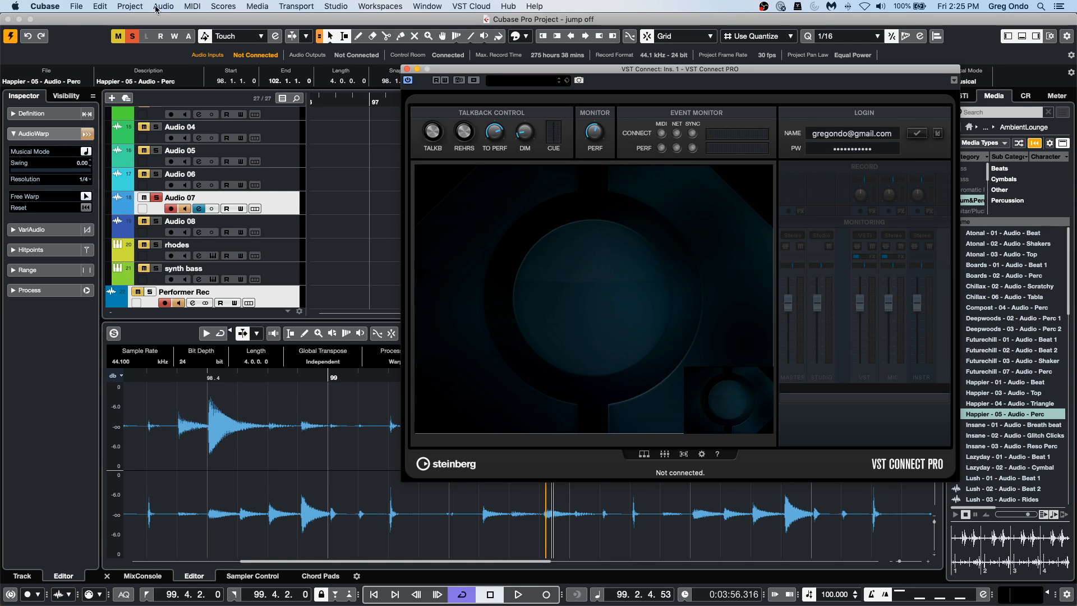
# Revert the project to its previously saved version and delete the files recorded since that save.
pyautogui.click(77, 6)
pyautogui.moveTo(104, 218)
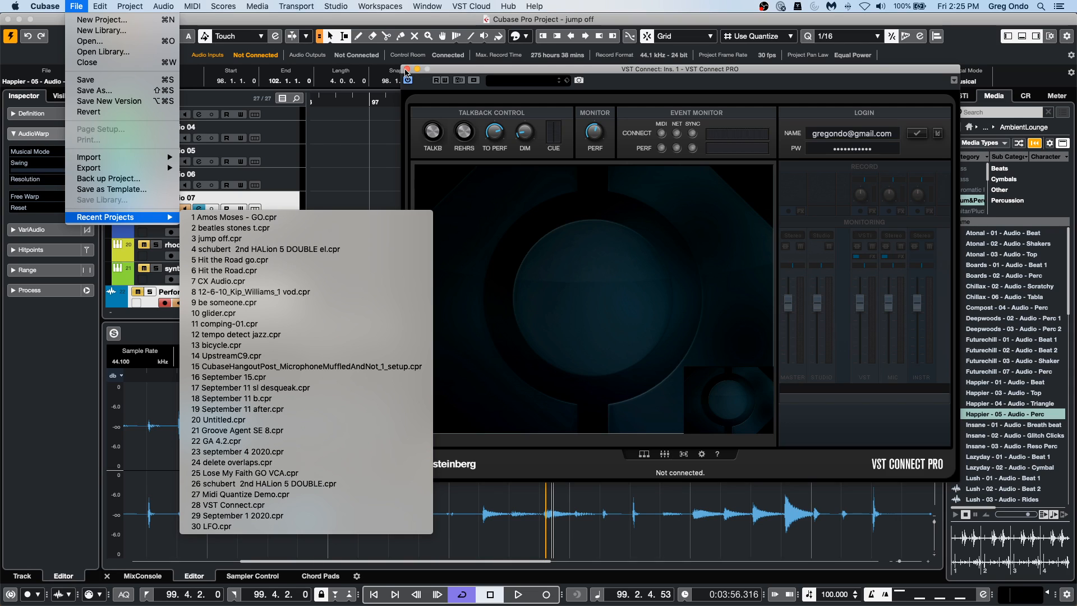
pyautogui.click(354, 140)
pyautogui.click(76, 5)
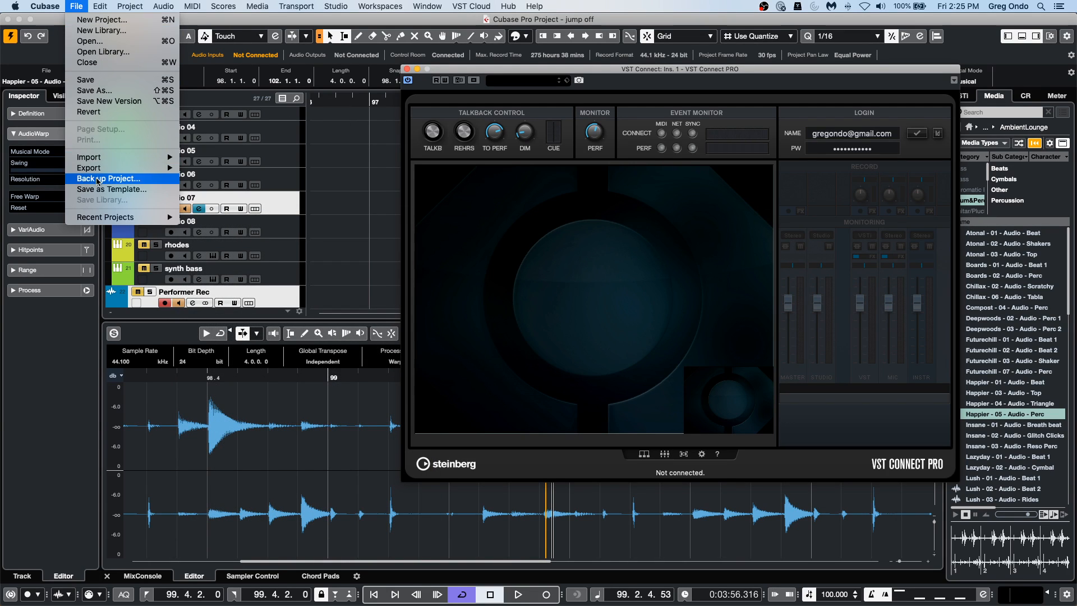
pyautogui.click(136, 111)
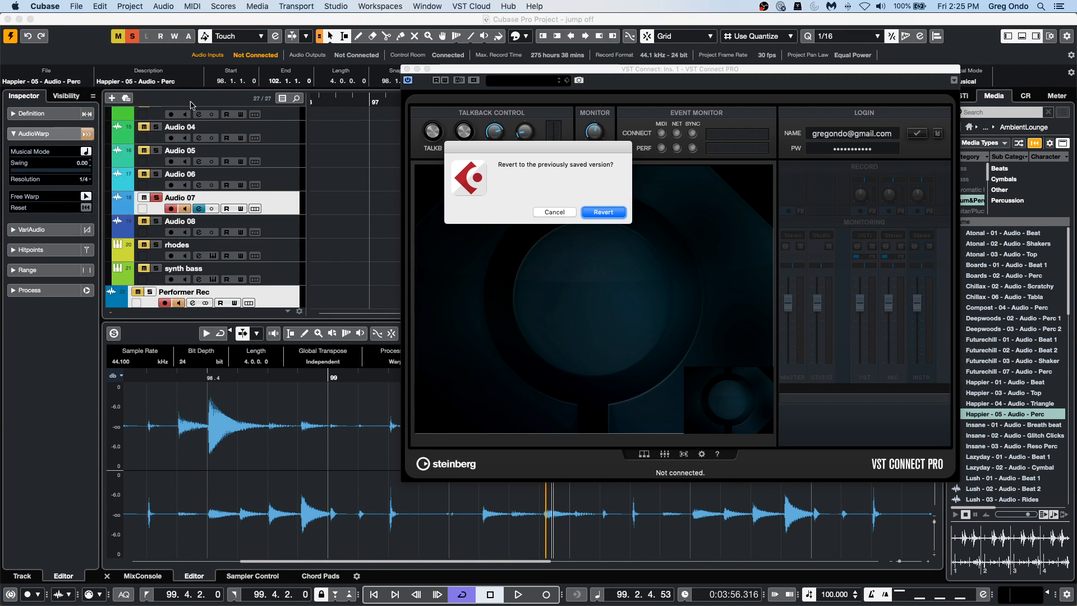
pyautogui.click(614, 214)
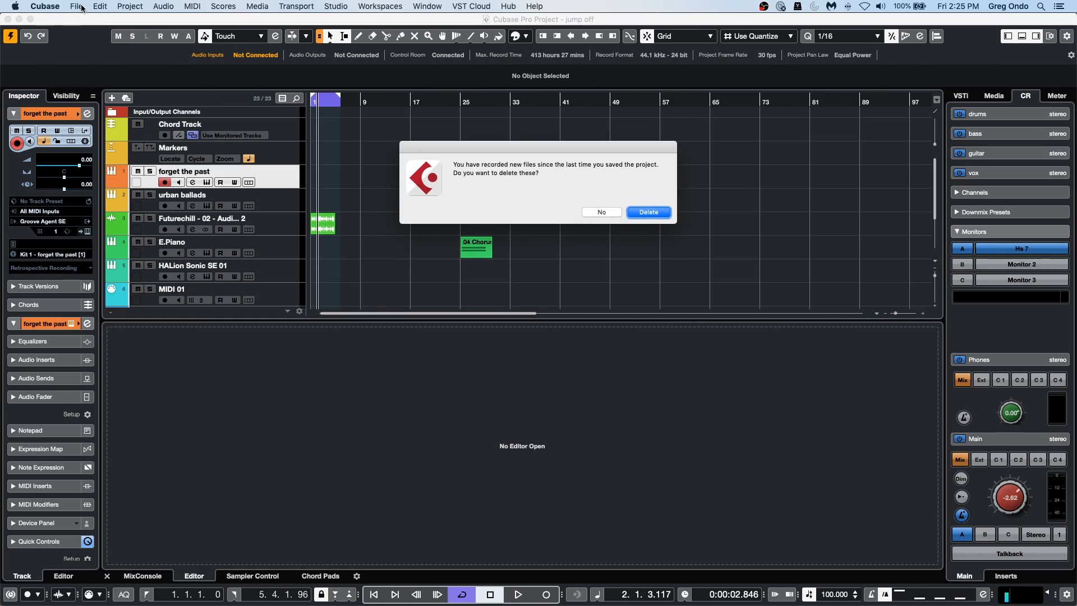
pyautogui.click(76, 7)
pyautogui.click(671, 149)
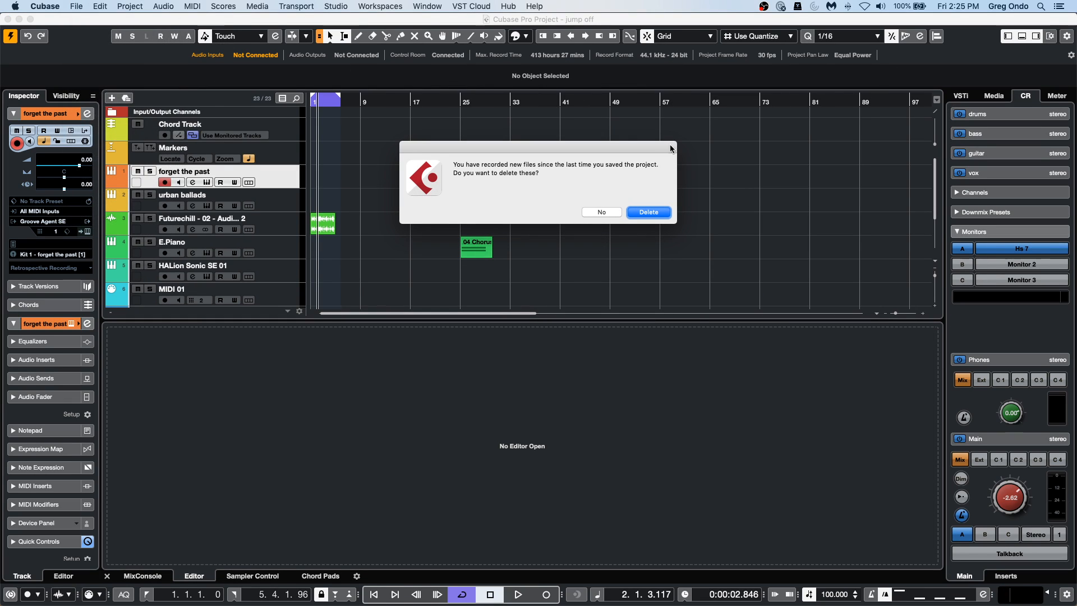
pyautogui.click(651, 212)
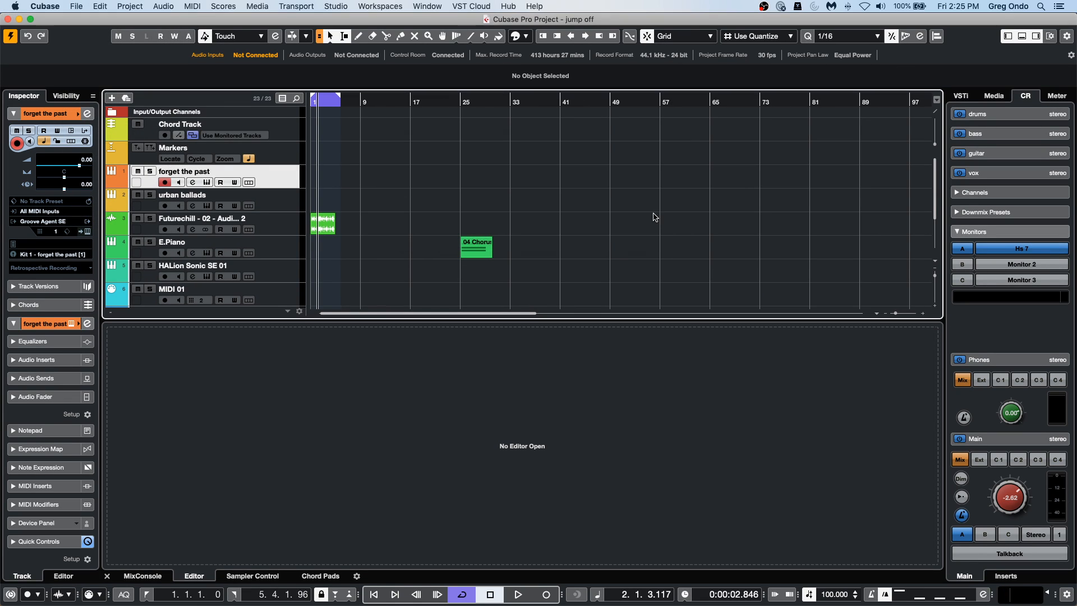
# Open the recent project VST Connect.cpr and activate it.
pyautogui.click(54, 9)
pyautogui.moveTo(77, 6)
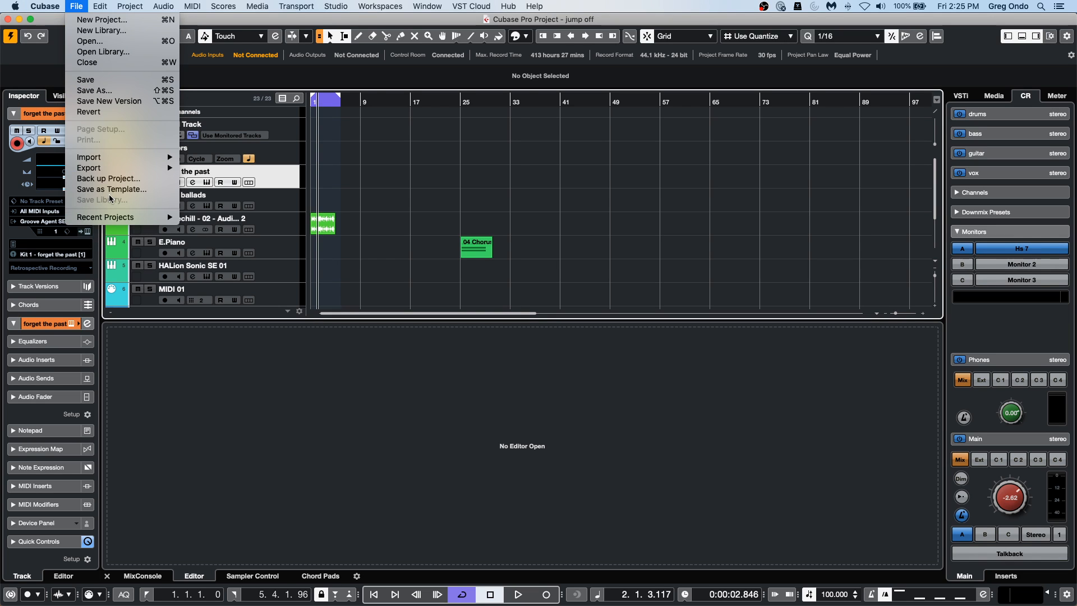
pyautogui.moveTo(108, 217)
pyautogui.click(248, 504)
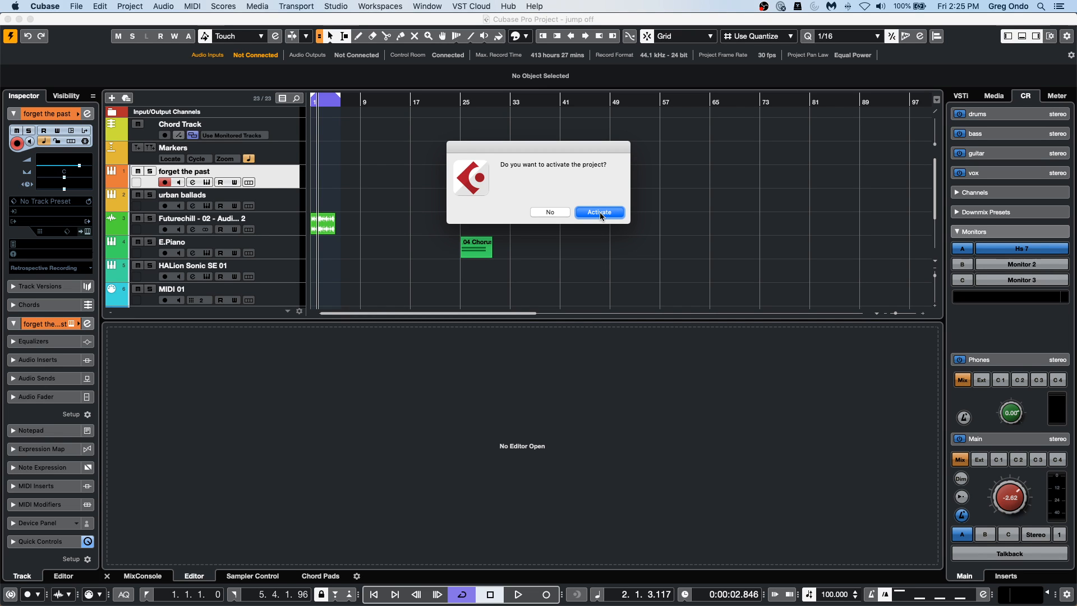
pyautogui.click(599, 213)
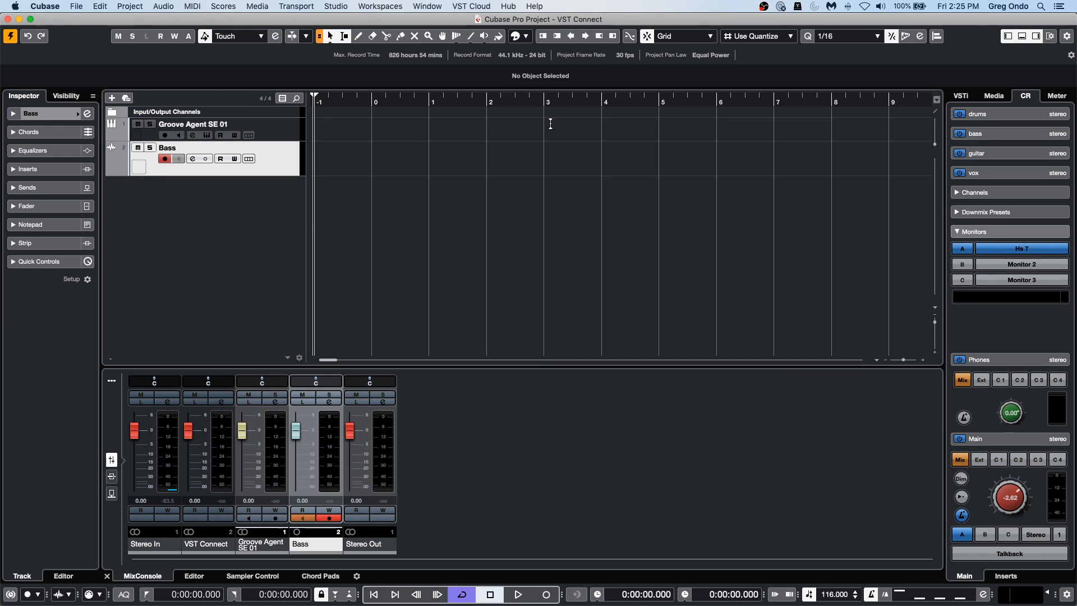
# Select the Groove Agent SE 01 track and play the project briefly to audition the drums.
pyautogui.click(265, 129)
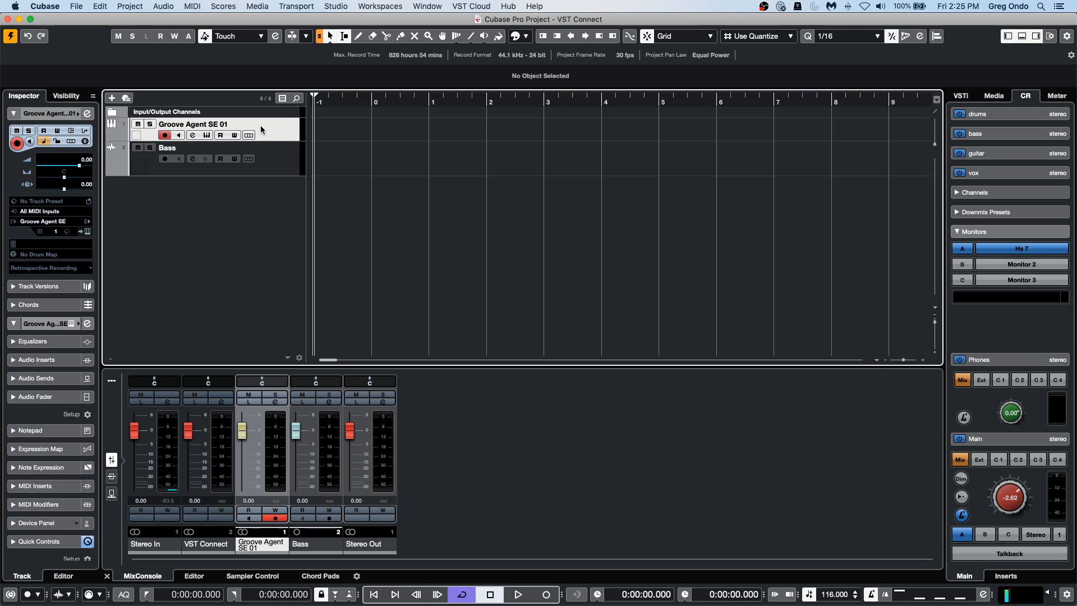
pyautogui.click(515, 594)
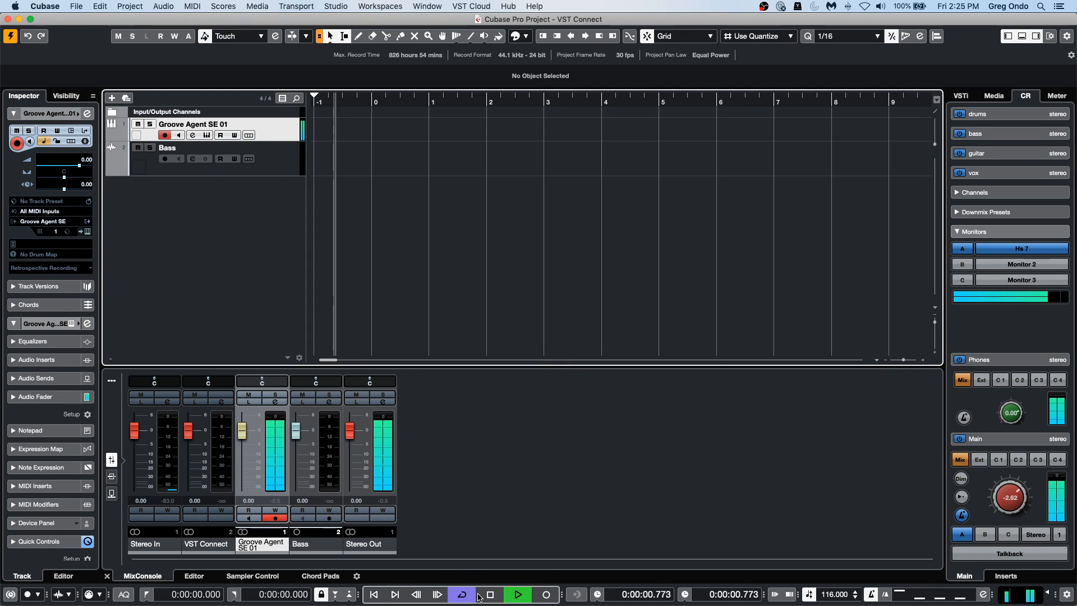
pyautogui.click(490, 595)
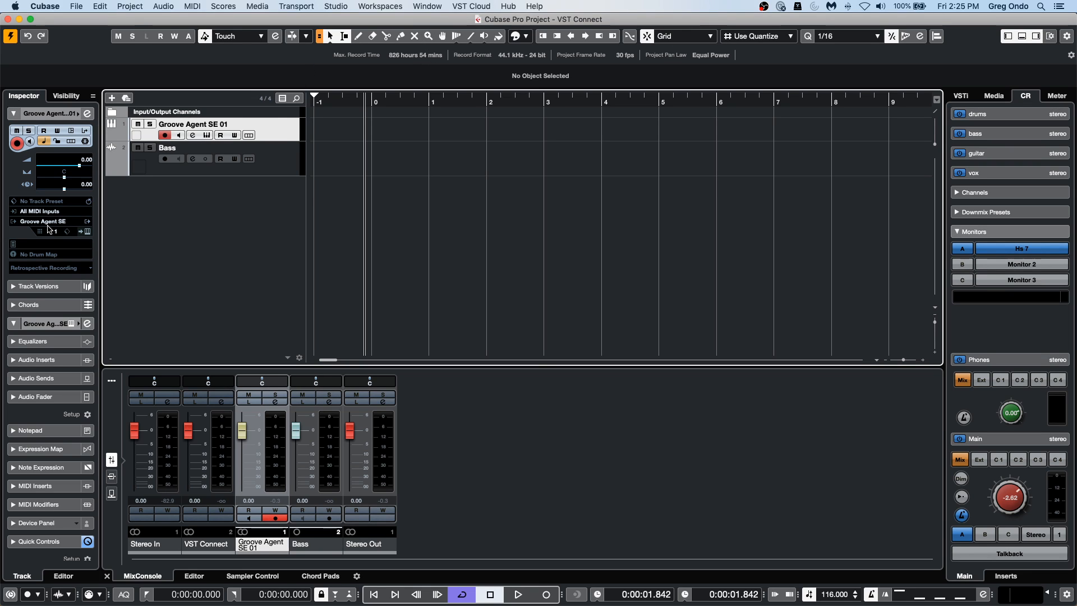
pyautogui.rightClick(181, 206)
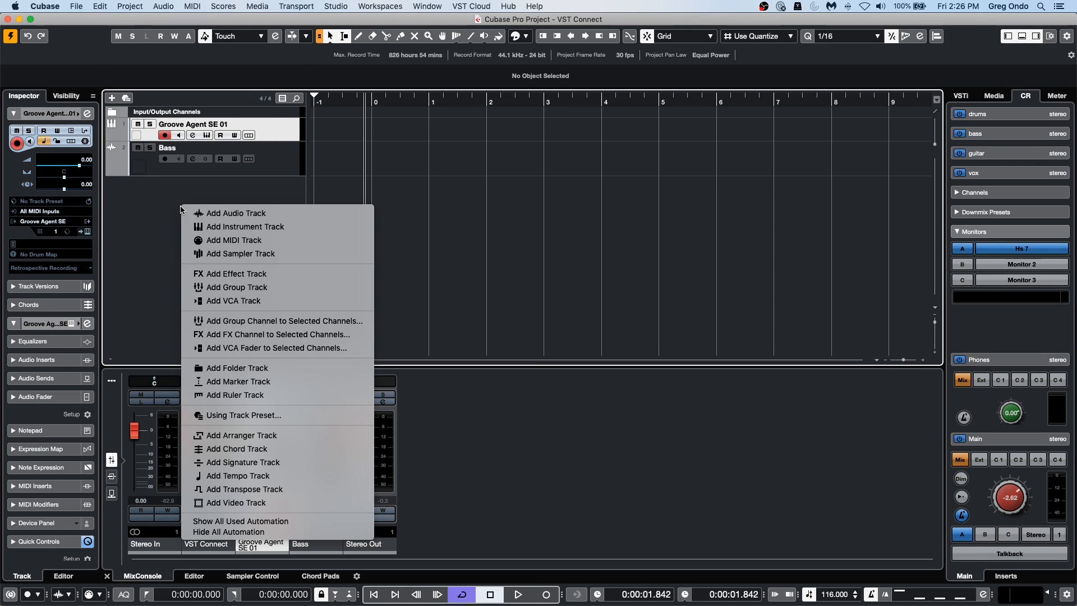
pyautogui.click(374, 5)
pyautogui.click(472, 6)
pyautogui.moveTo(496, 19)
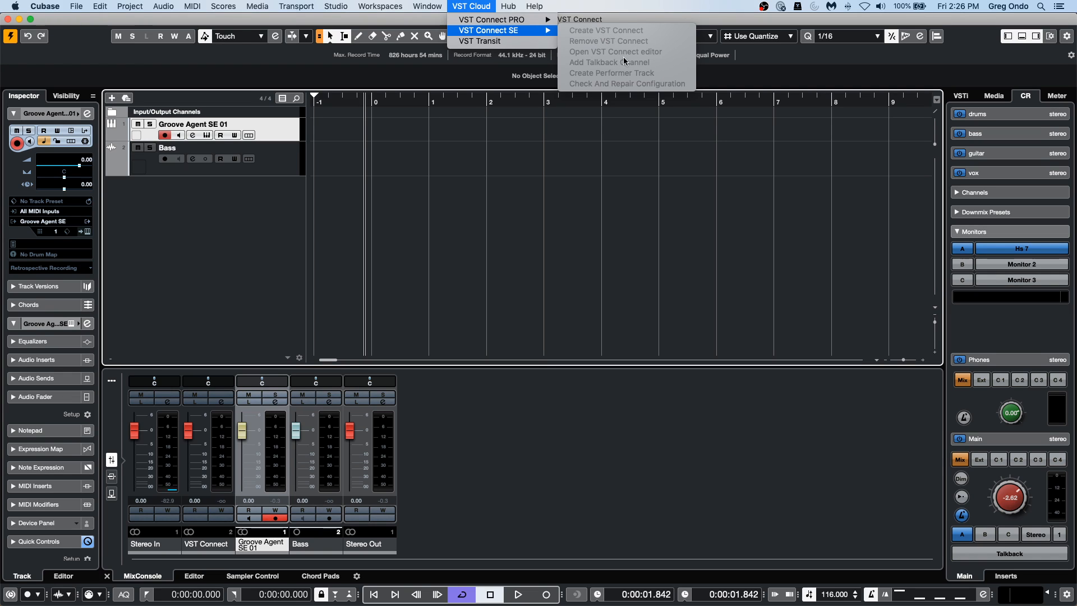
pyautogui.click(219, 140)
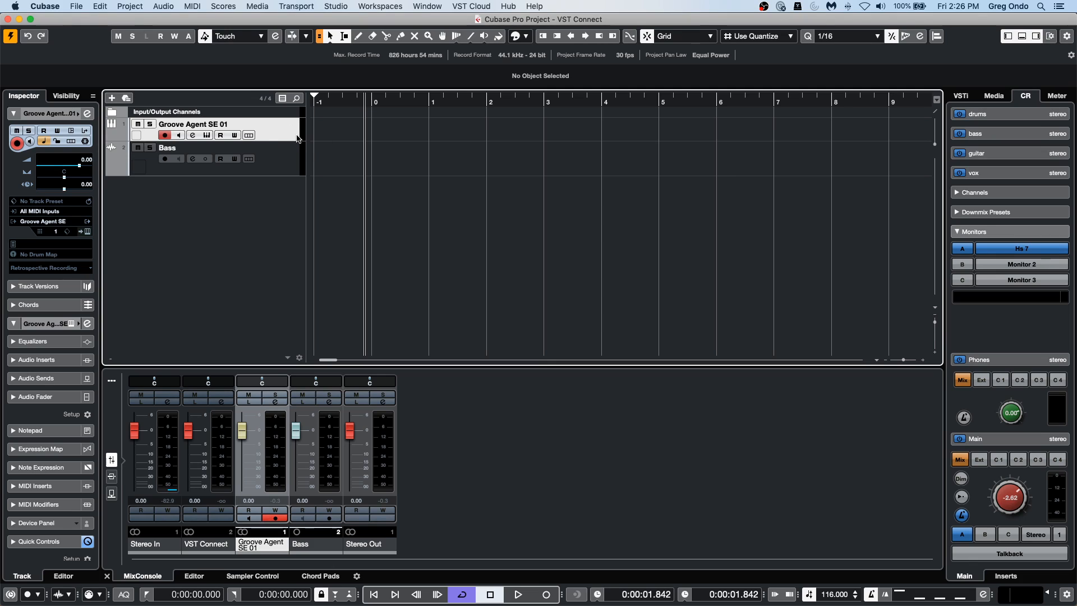
# Show the Groove Agent SE instrument and its channel settings, and examine the fourth cue send with both windows in view.
pyautogui.click(87, 232)
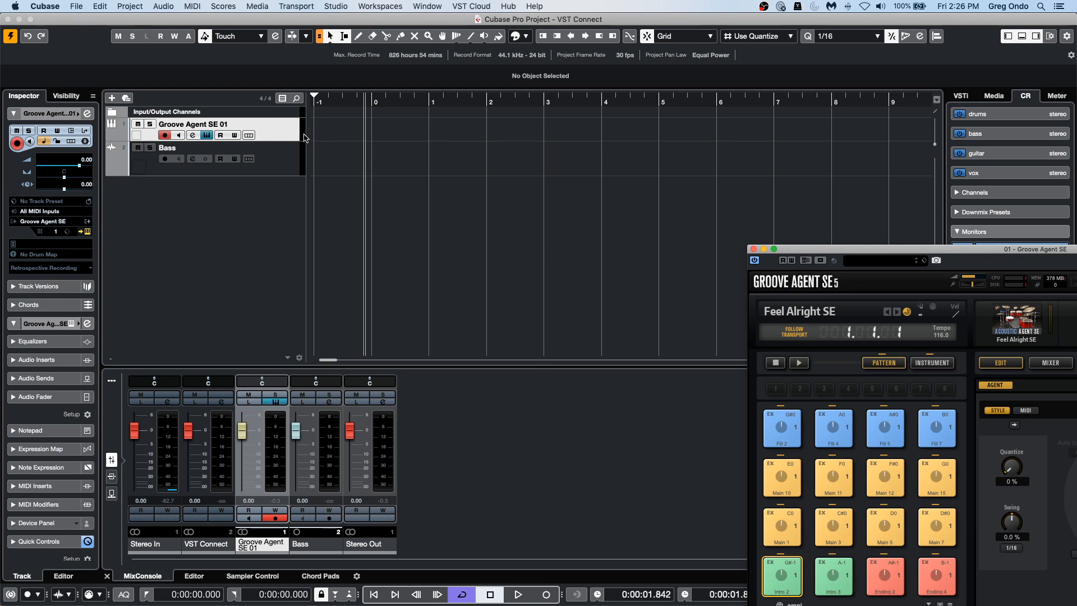
pyautogui.click(126, 131)
pyautogui.click(87, 113)
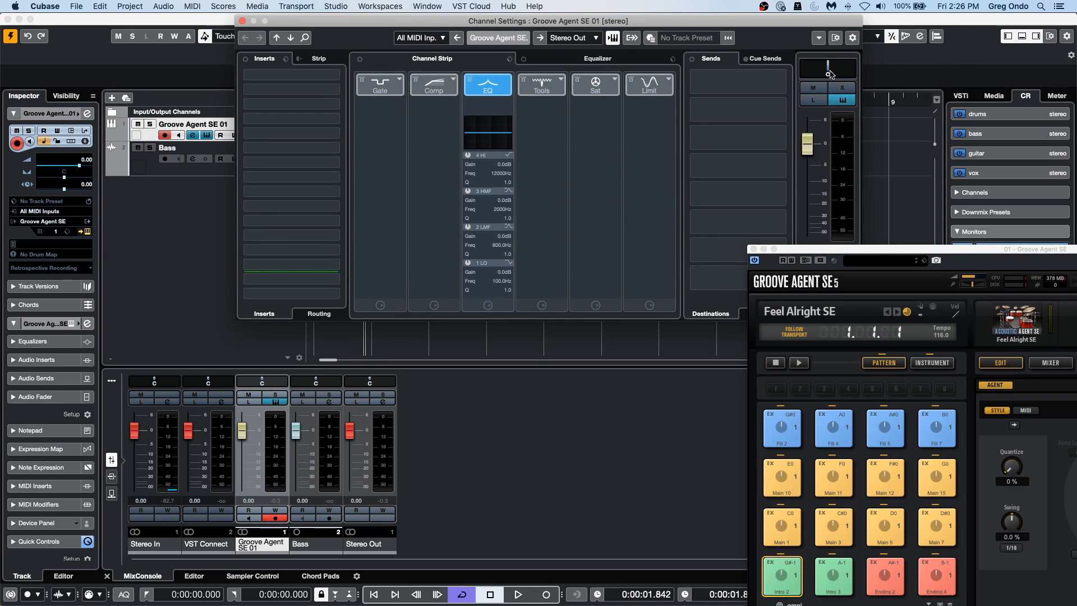
pyautogui.click(765, 59)
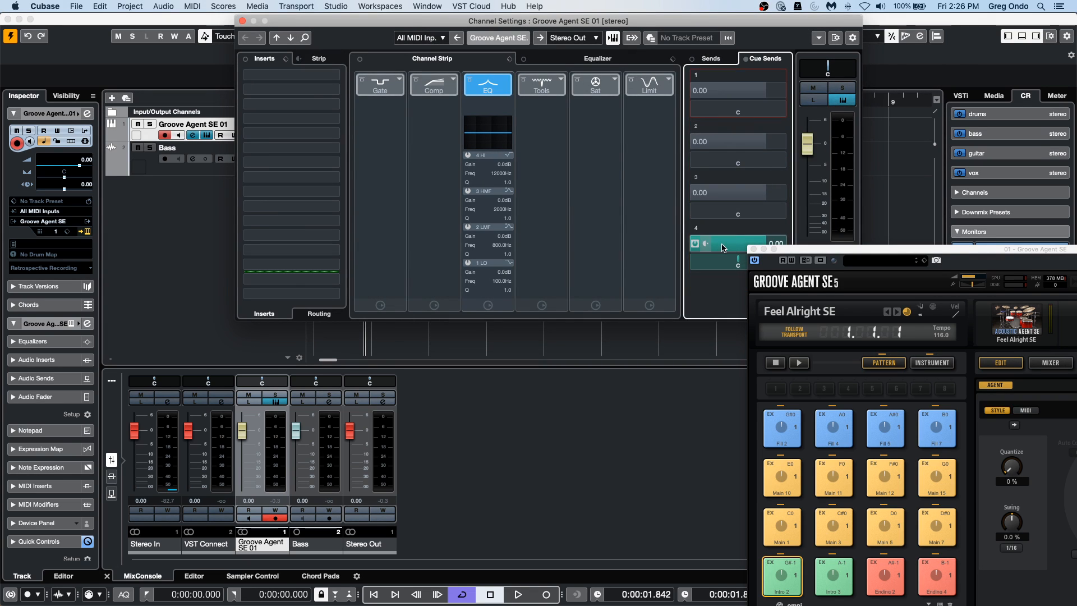
pyautogui.moveTo(809, 253); pyautogui.dragTo(639, 370)
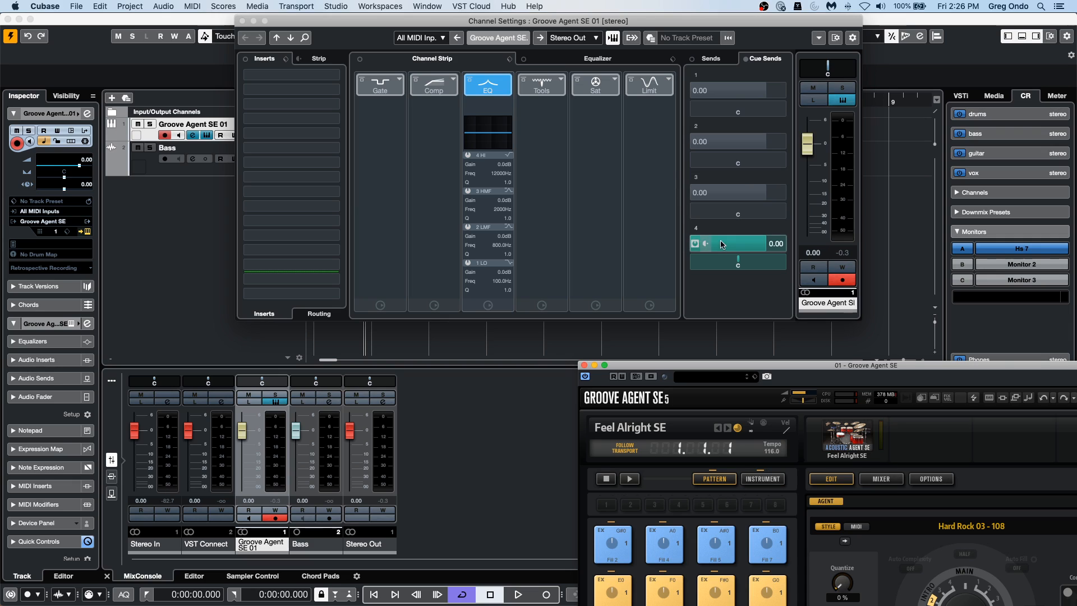
pyautogui.click(686, 247)
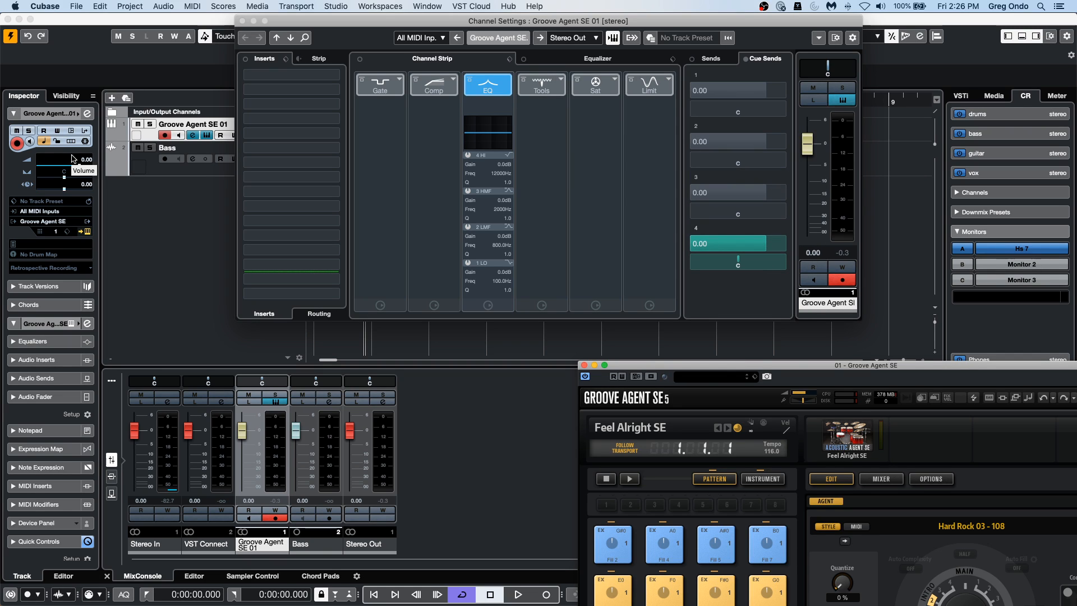
# Select the Bass track and examine its input and output routing in the Inspector.
pyautogui.click(145, 165)
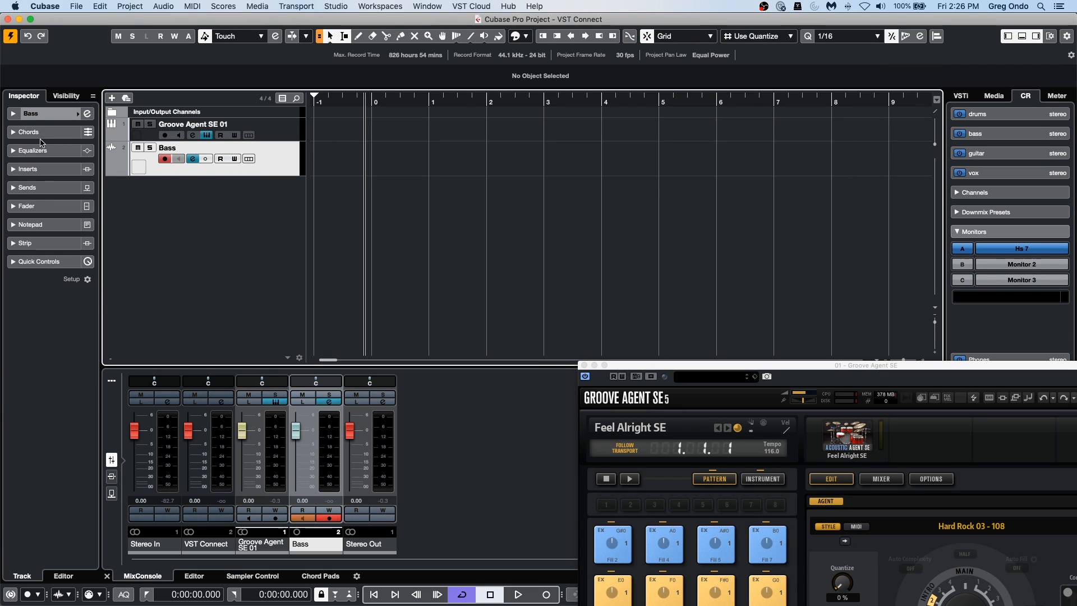
pyautogui.click(42, 111)
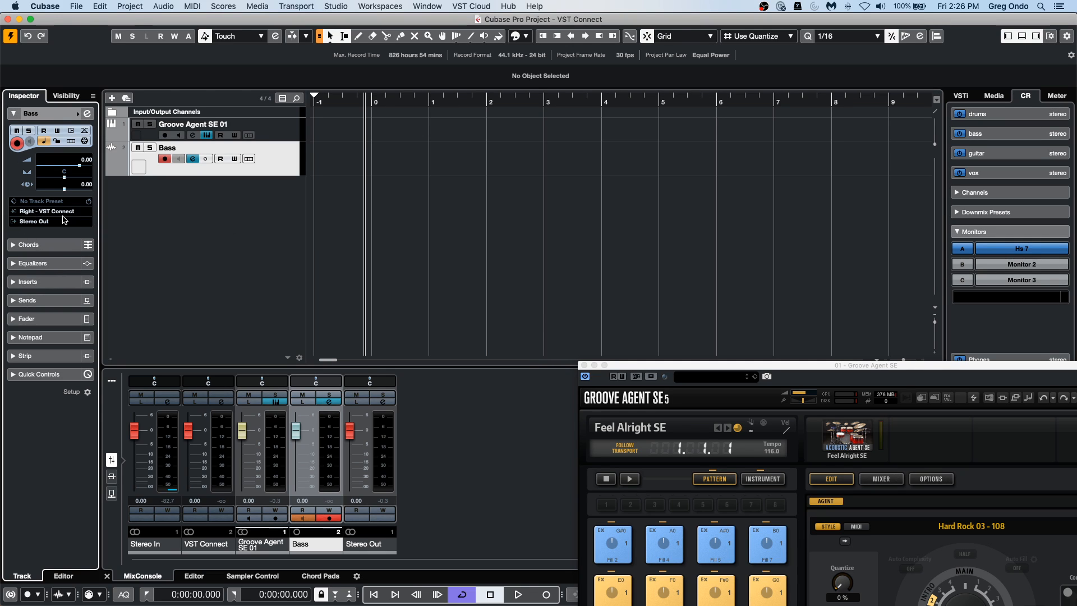
pyautogui.click(180, 159)
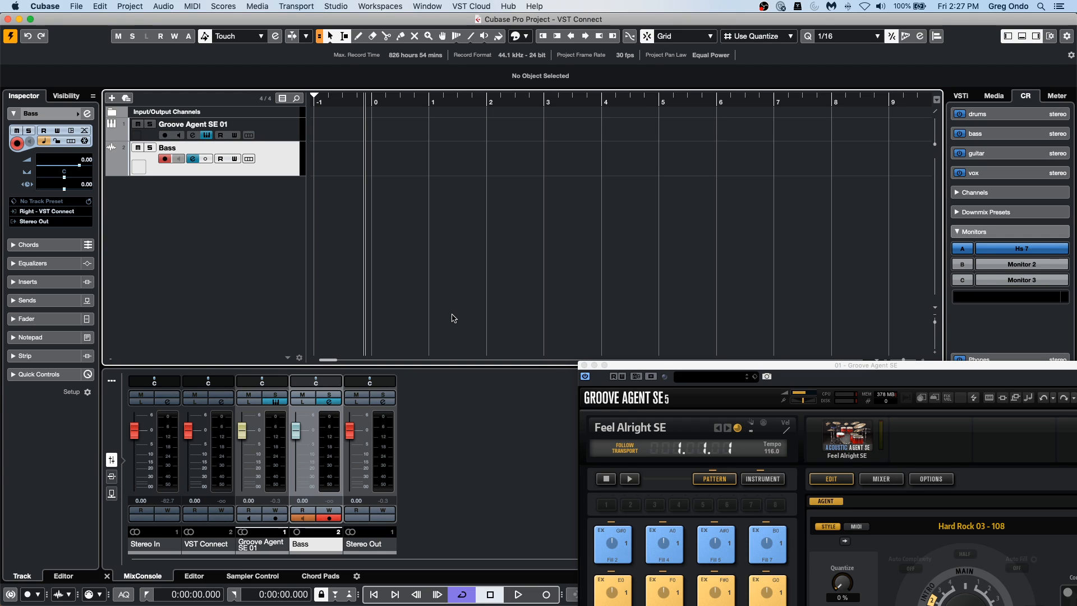
# Toggle the Control Room Talkback on and off several times, and close the Groove Agent SE window.
pyautogui.moveTo(763, 365); pyautogui.dragTo(477, 111)
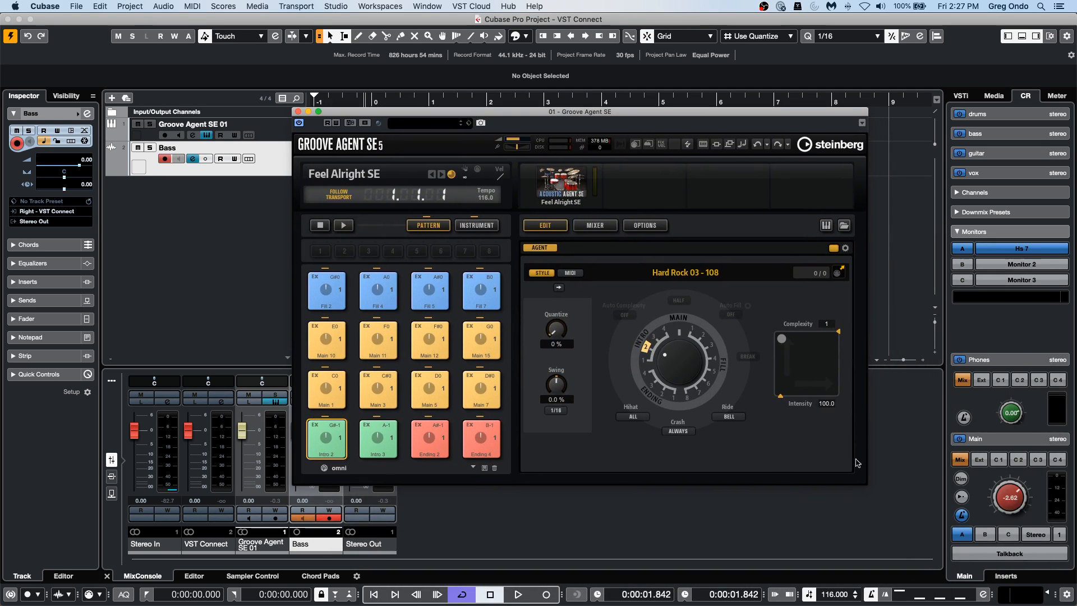
pyautogui.click(1010, 554)
pyautogui.click(1010, 553)
pyautogui.click(1010, 554)
pyautogui.click(1010, 554)
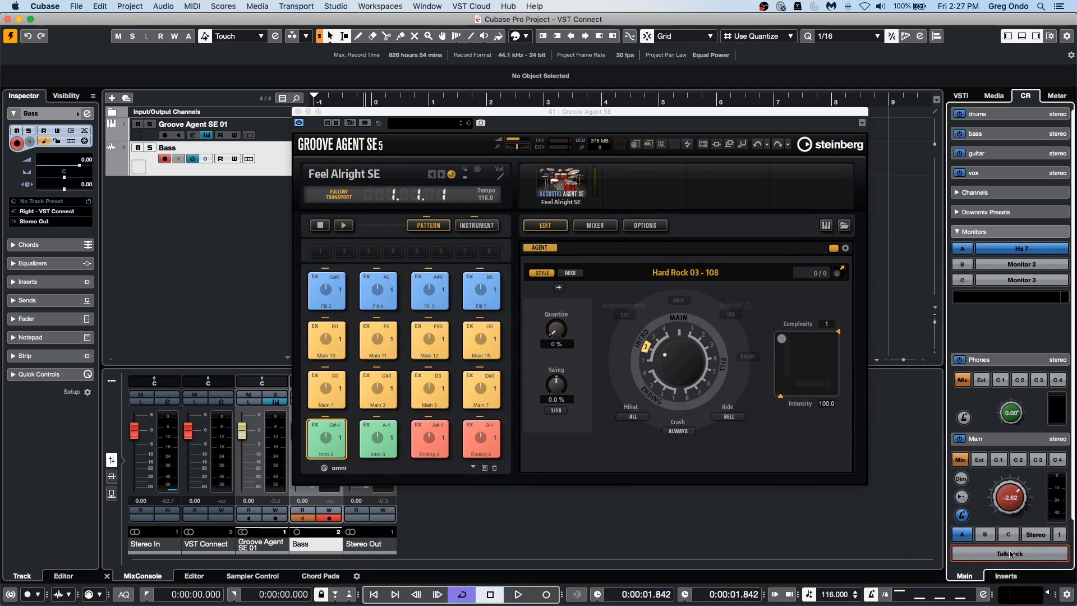
pyautogui.click(1010, 554)
pyautogui.click(1009, 555)
pyautogui.click(1010, 553)
pyautogui.click(1010, 554)
pyautogui.click(1014, 558)
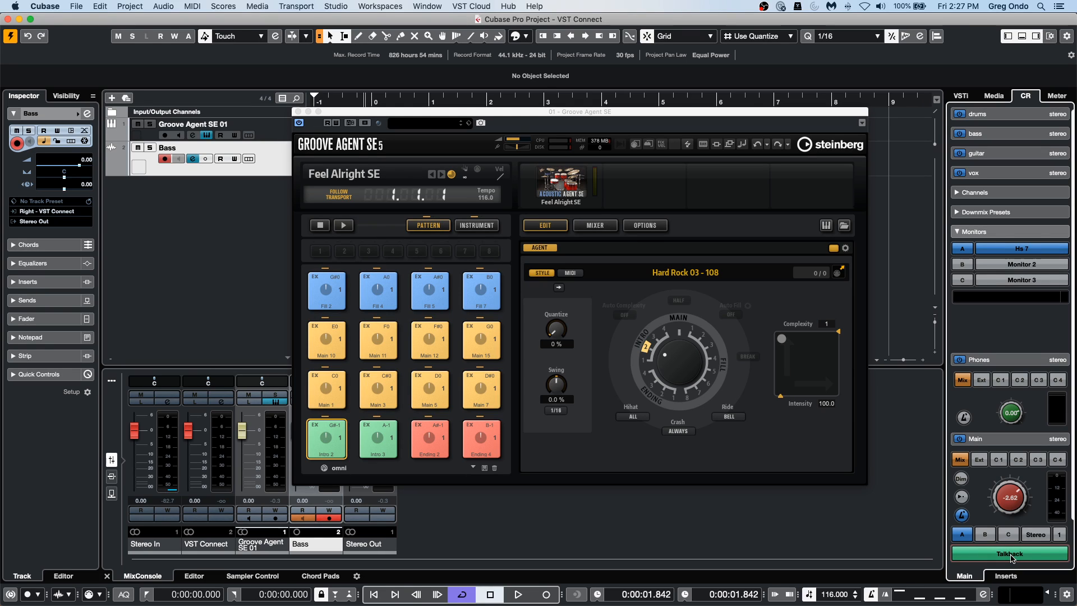
pyautogui.click(1019, 554)
pyautogui.click(1019, 553)
pyautogui.click(1019, 554)
pyautogui.click(1019, 553)
pyautogui.click(1018, 553)
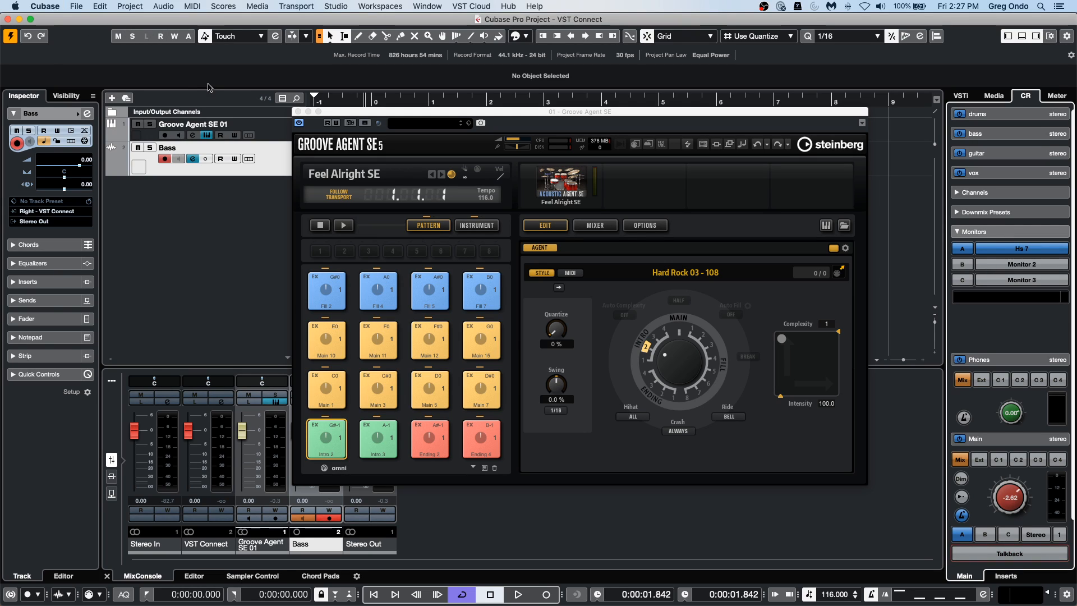
pyautogui.click(298, 112)
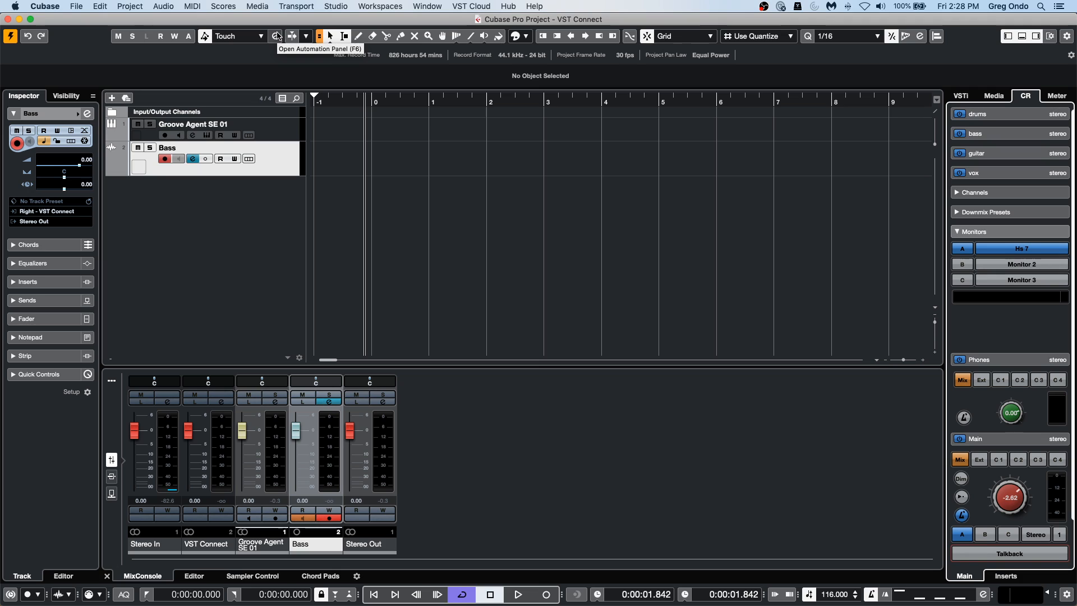
# Open the project Export Video w.cpr from the Export Video folder, activate it, and accept the missing port as unmapped.
pyautogui.click(76, 6)
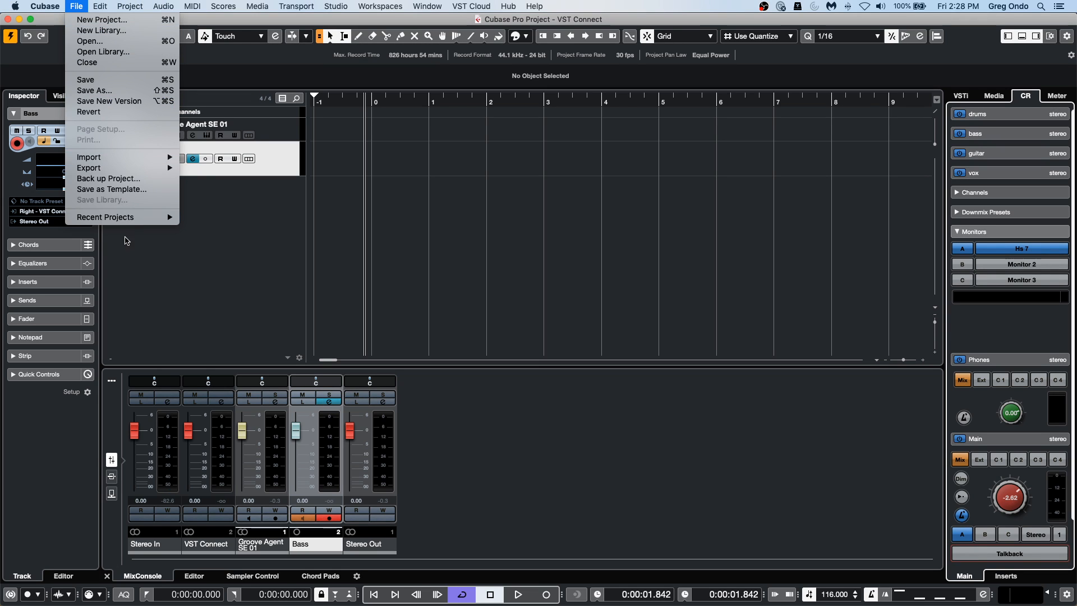
pyautogui.moveTo(130, 219)
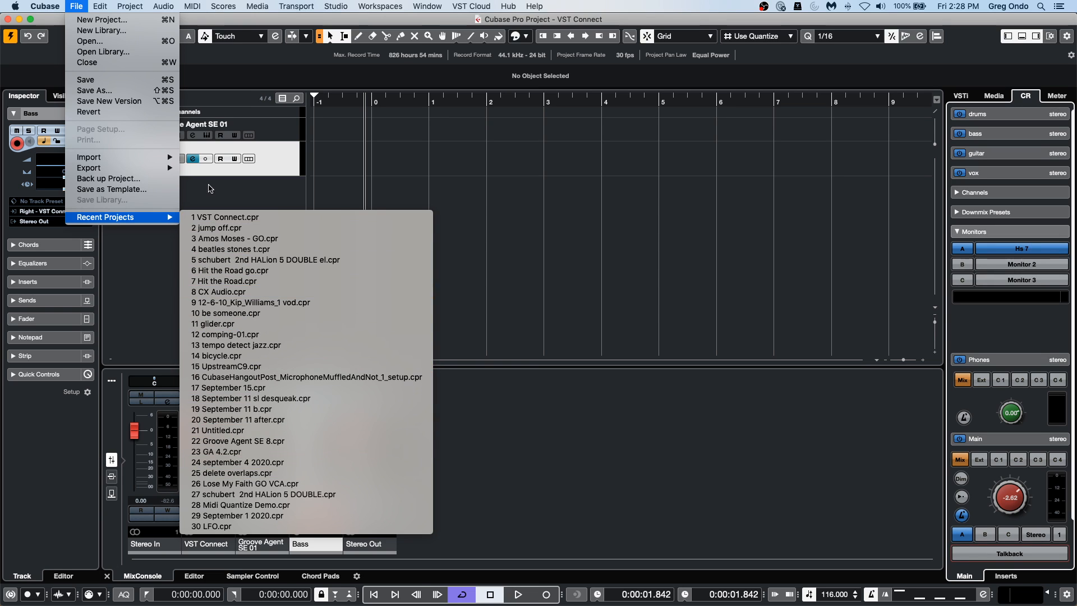
pyautogui.click(121, 42)
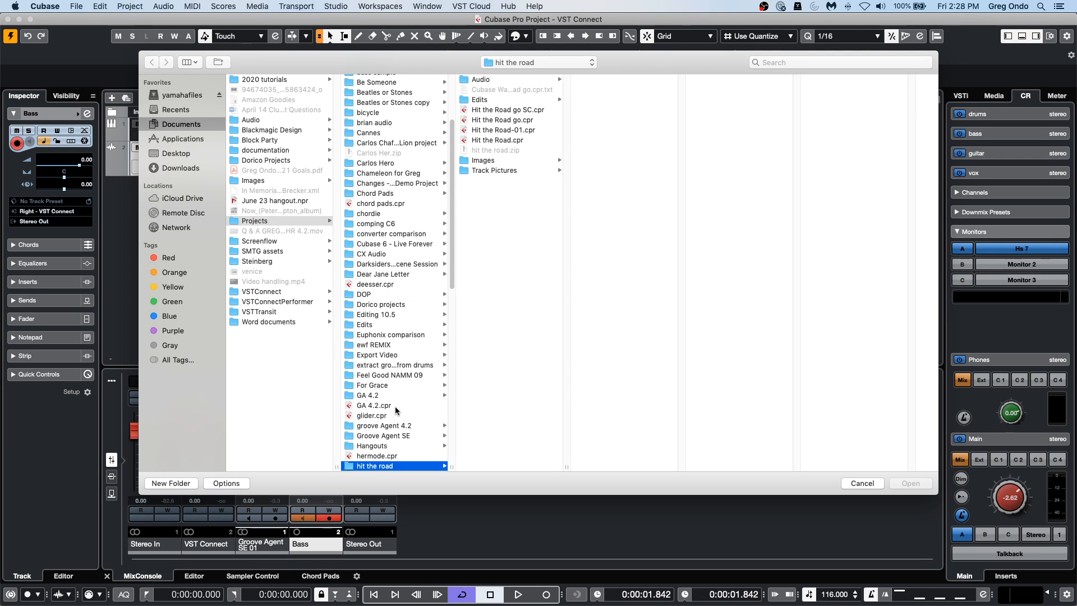
pyautogui.click(395, 355)
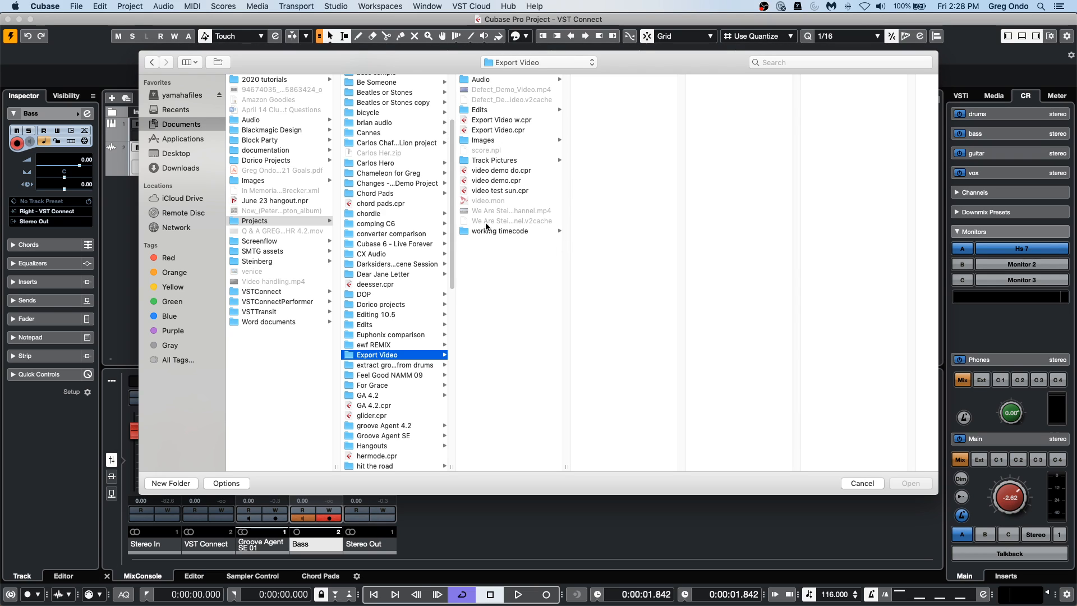
pyautogui.click(511, 122)
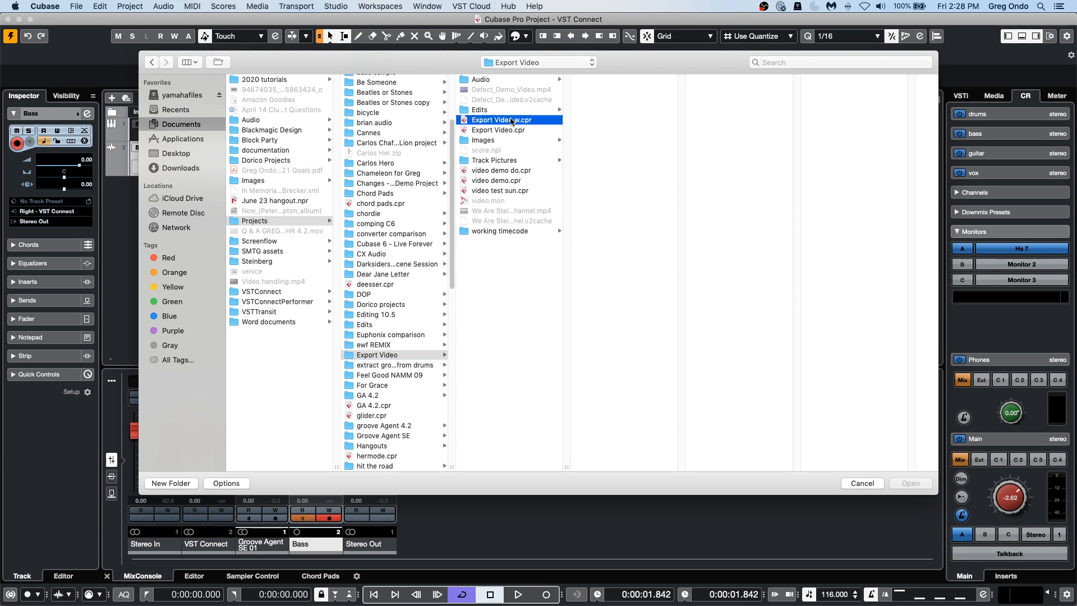
pyautogui.doubleClick(511, 122)
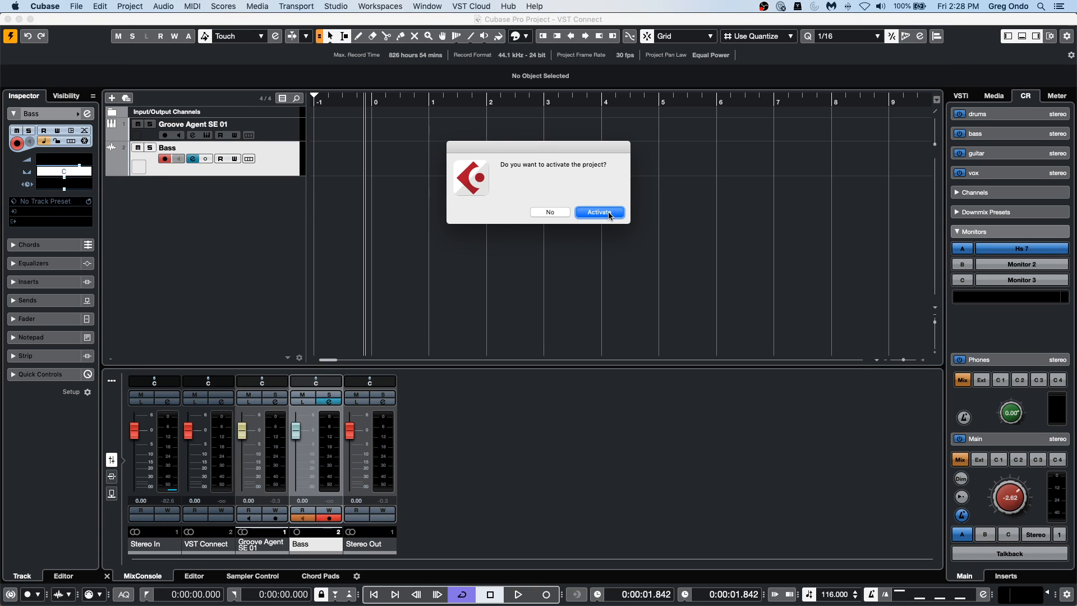
pyautogui.click(599, 212)
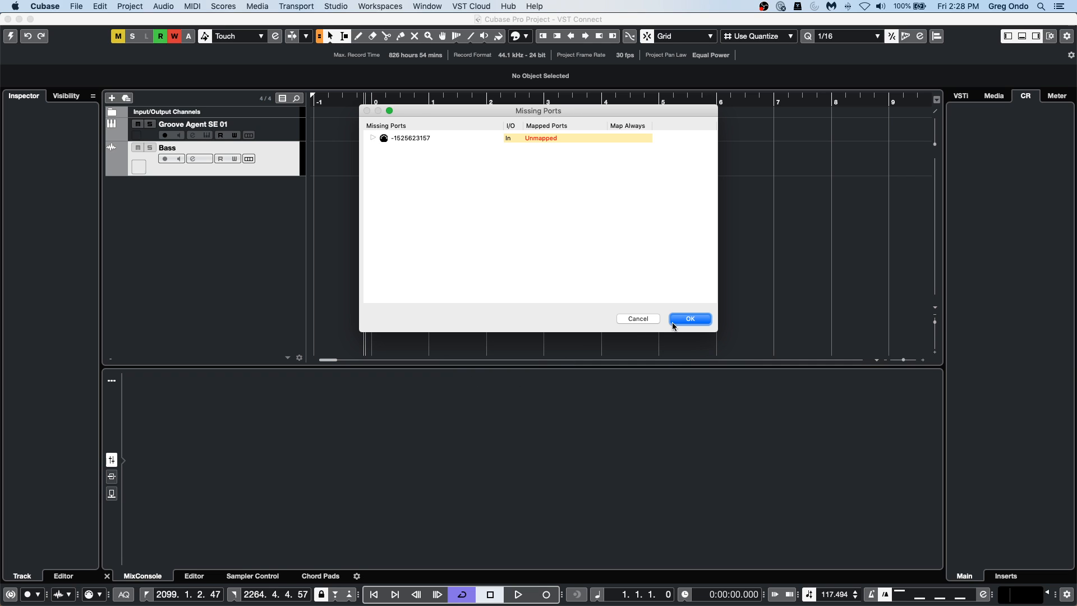
pyautogui.click(689, 319)
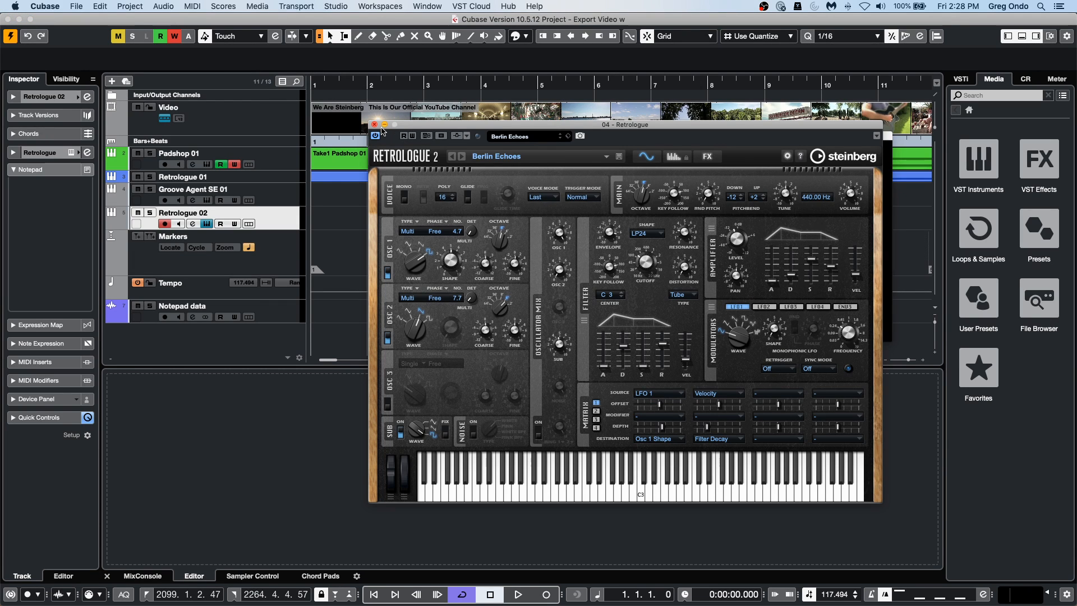
# Close the Retrologue 2 instrument window and move the Video Player below the Padshop 01 events.
pyautogui.click(374, 124)
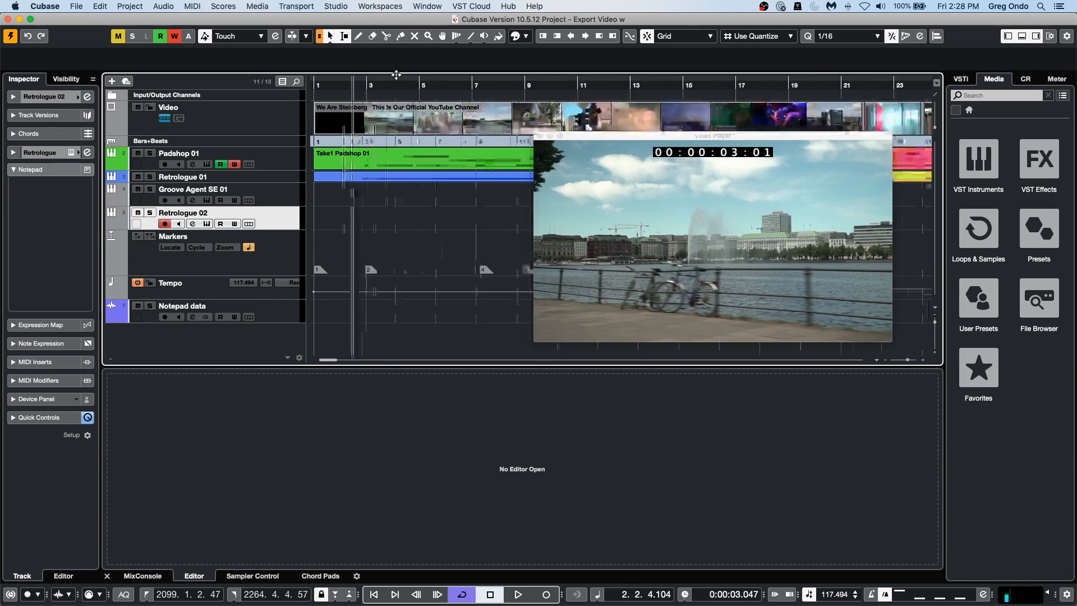
pyautogui.moveTo(398, 50); pyautogui.dragTo(341, 169)
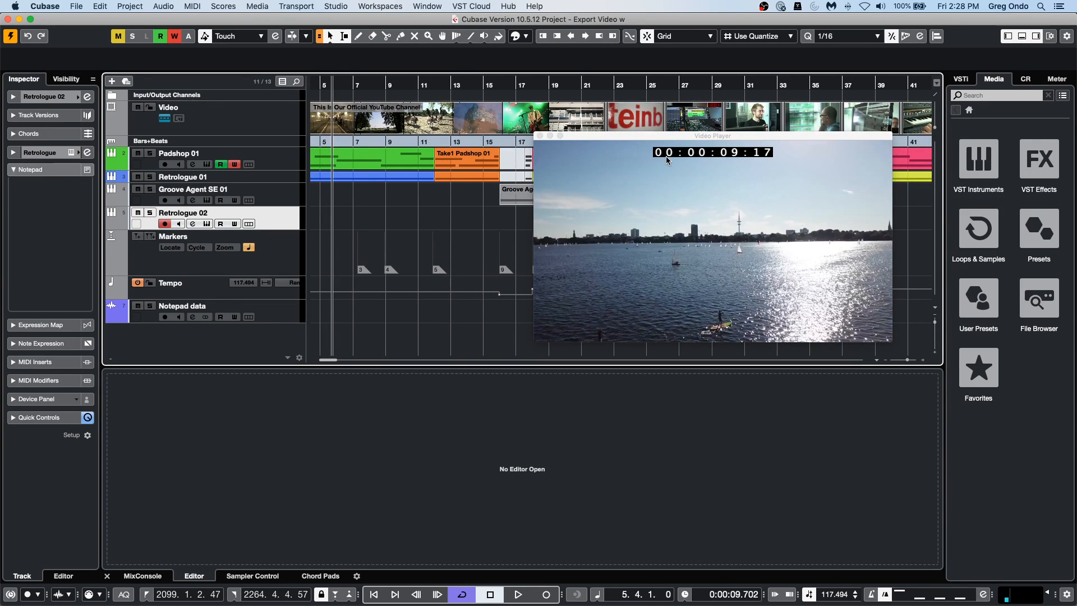
pyautogui.moveTo(651, 137); pyautogui.dragTo(616, 257)
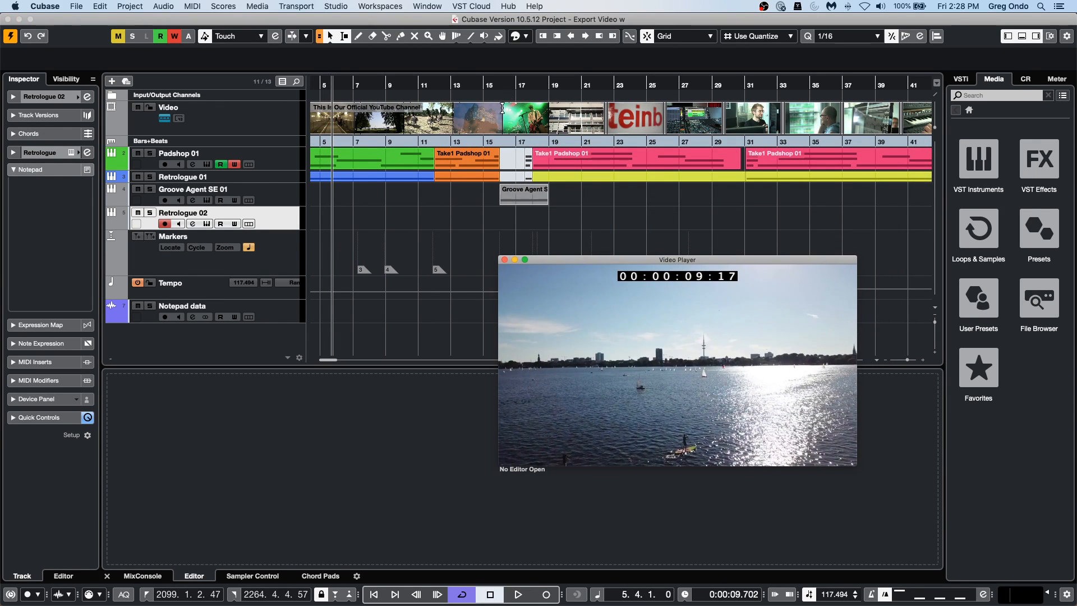
# Set the locators around the range 22.4.4.0 to 29.2.1.0 and open the video export settings.
pyautogui.moveTo(614, 108); pyautogui.dragTo(717, 88)
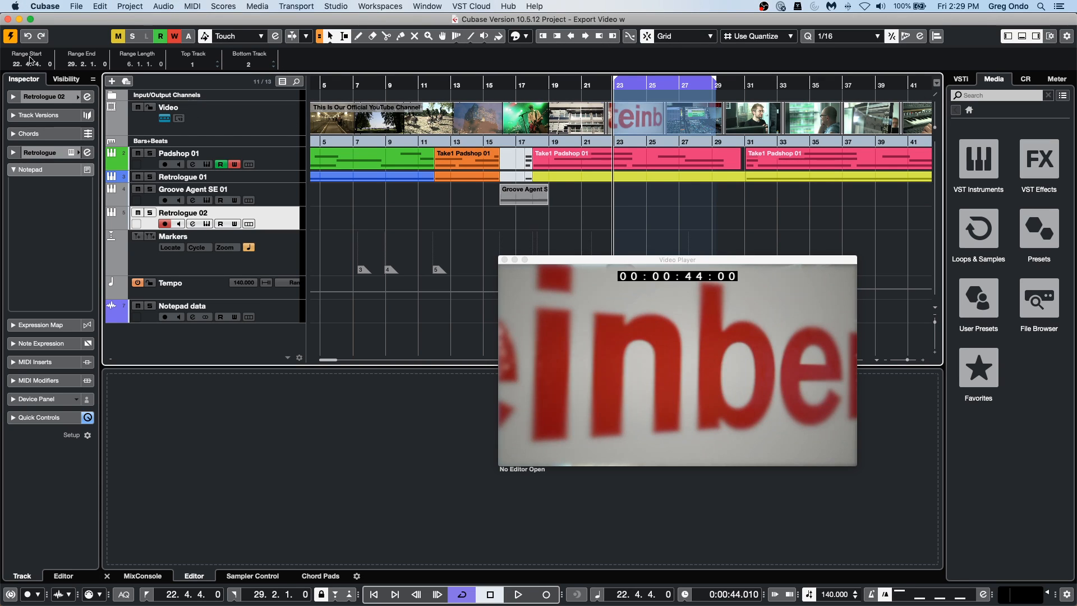
pyautogui.click(73, 7)
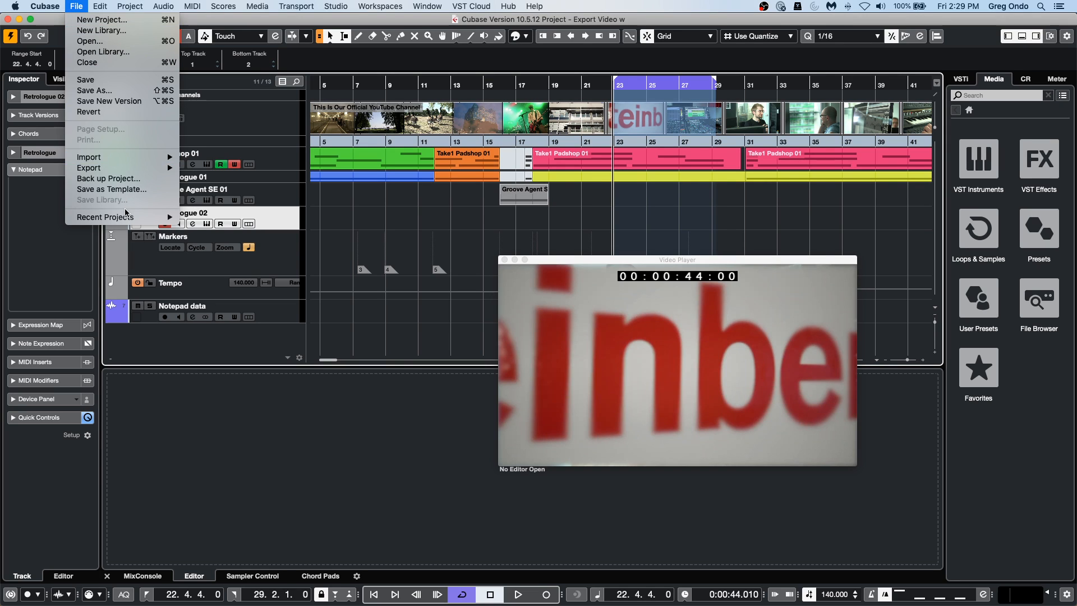
pyautogui.moveTo(138, 167)
pyautogui.click(236, 200)
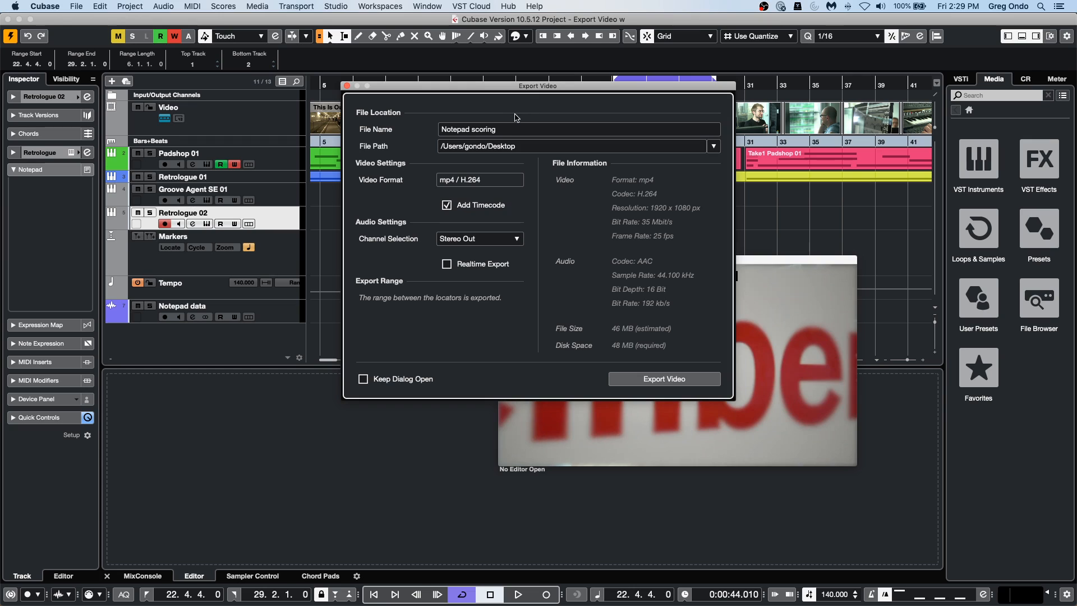
# Name the video file September 18 and export it to the Desktop.
pyautogui.click(520, 132)
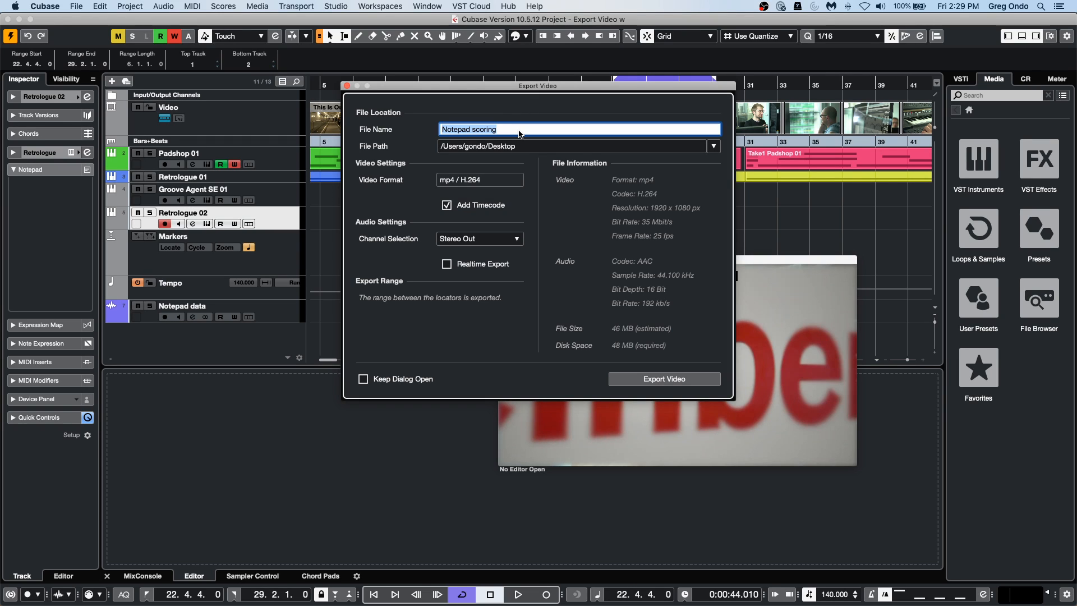
pyautogui.press('BackSpace')
pyautogui.write('September 19')
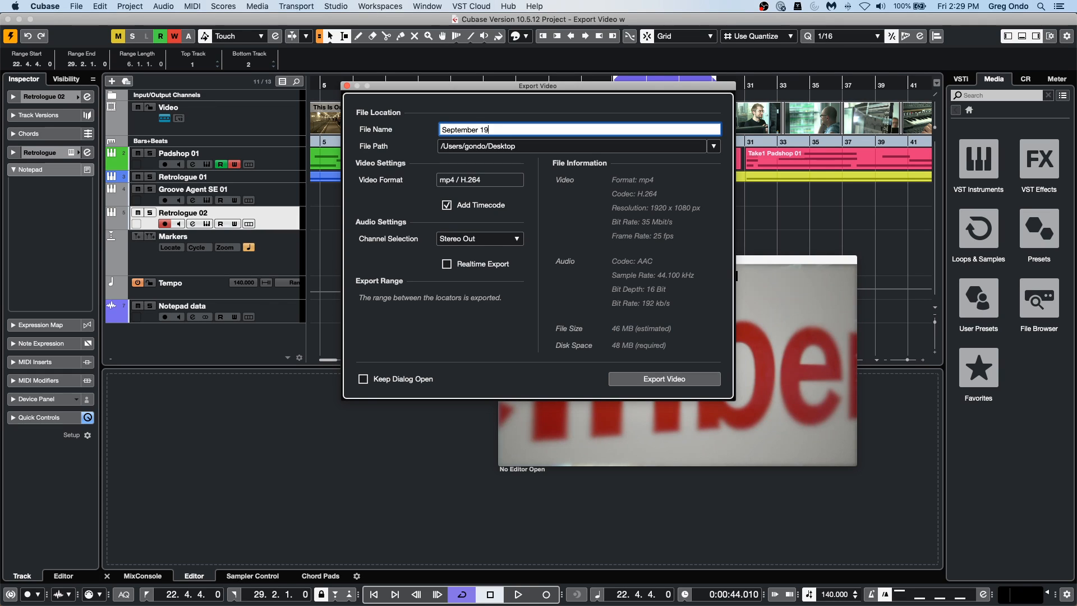
pyautogui.press('BackSpace')
pyautogui.click(671, 382)
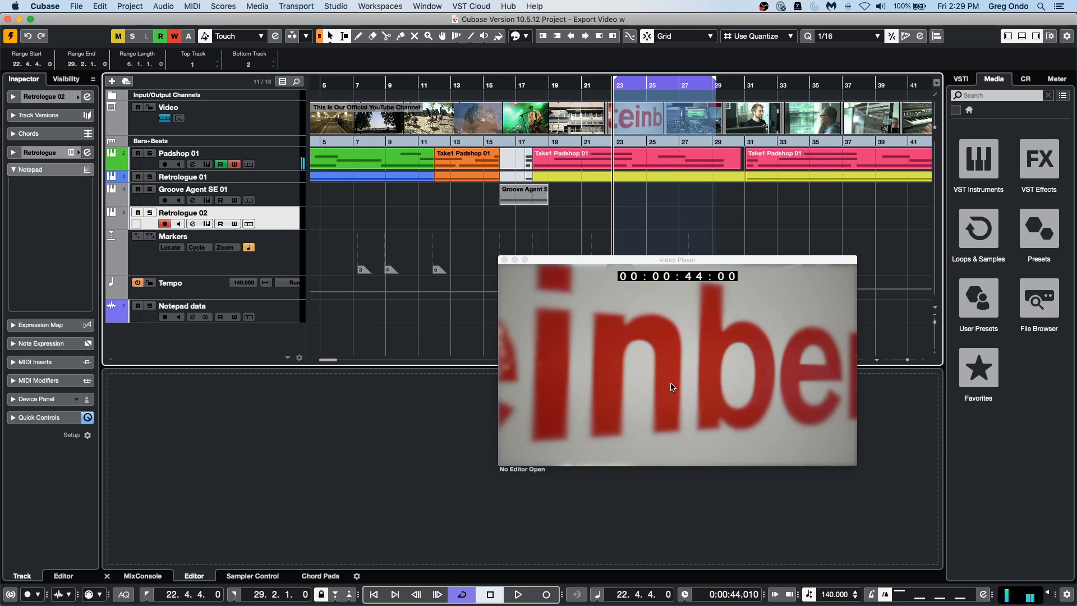
# Switch to Finder and play the exported September 18.mp4 from the Desktop to check its picture, sound and timecode.
pyautogui.moveTo(390, 603)
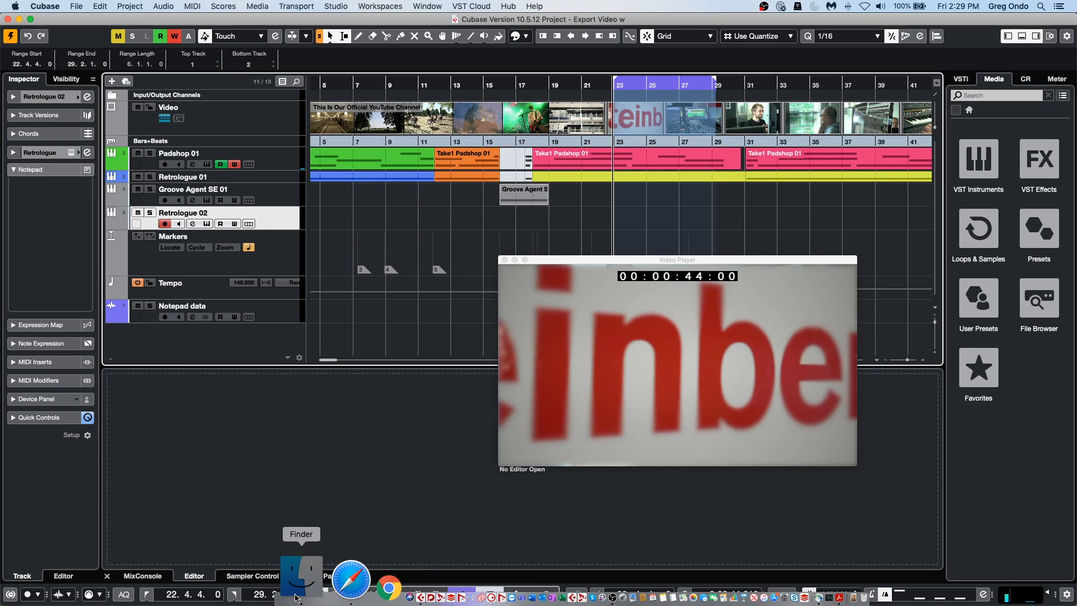
pyautogui.click(297, 596)
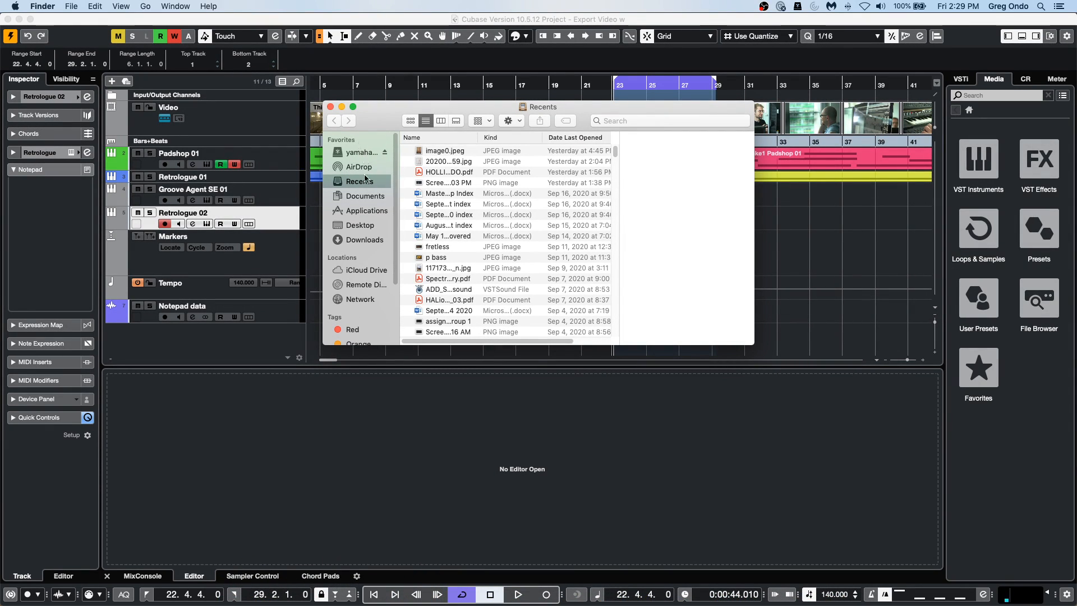
pyautogui.click(363, 225)
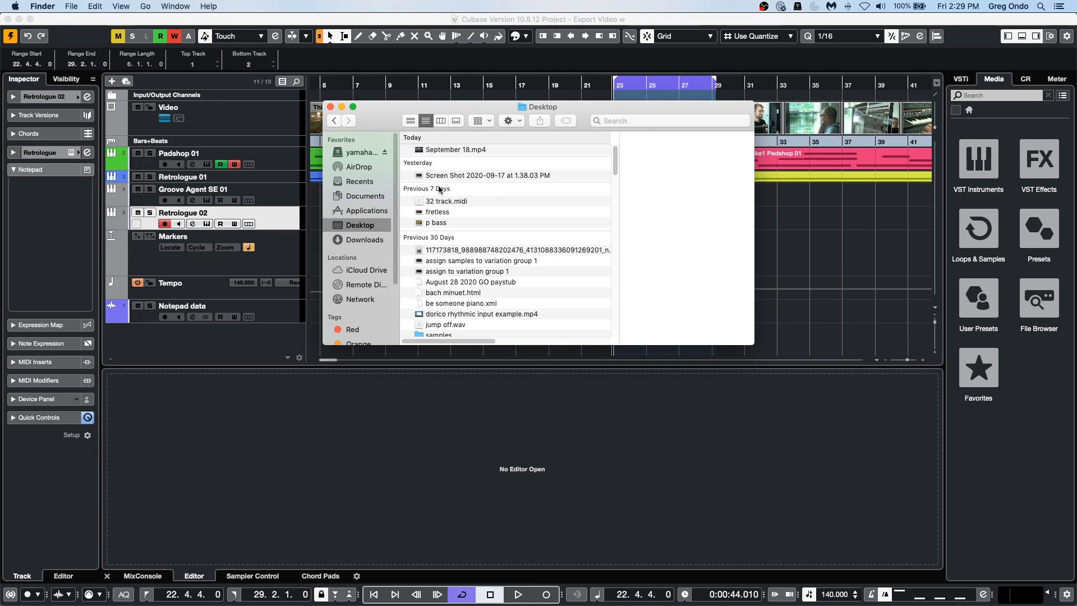
pyautogui.doubleClick(455, 150)
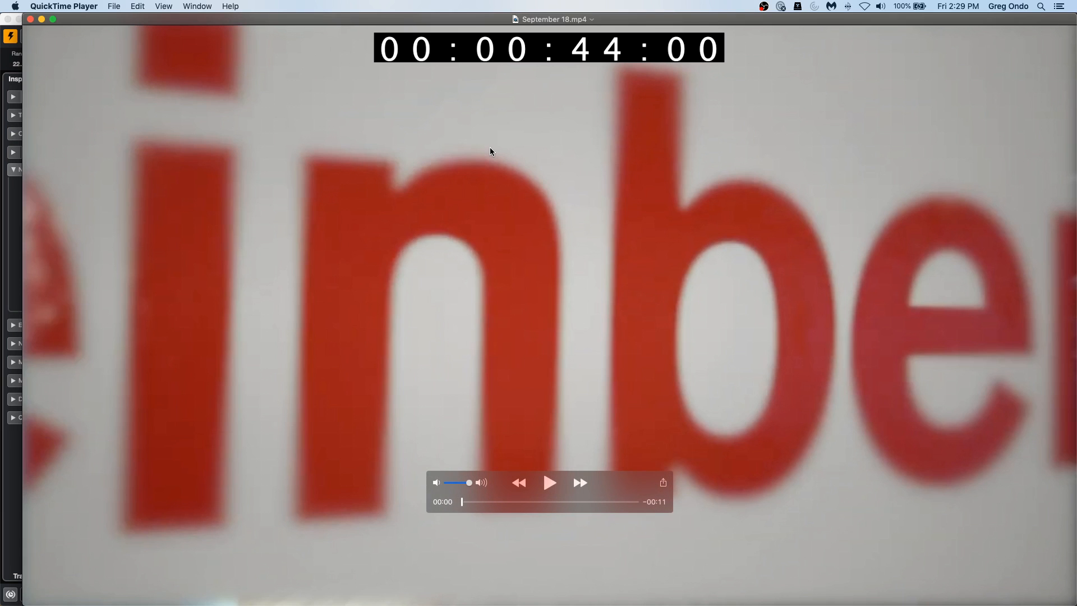
pyautogui.click(550, 482)
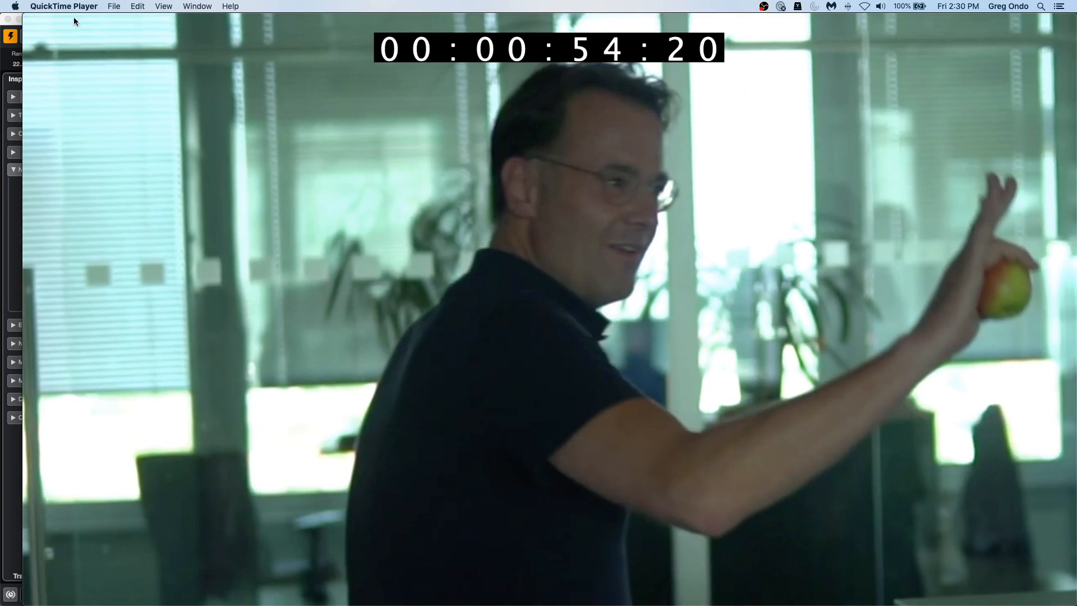
# Quit QuickTime Player, close the Finder window, and return to the Cubase project.
pyautogui.click(63, 6)
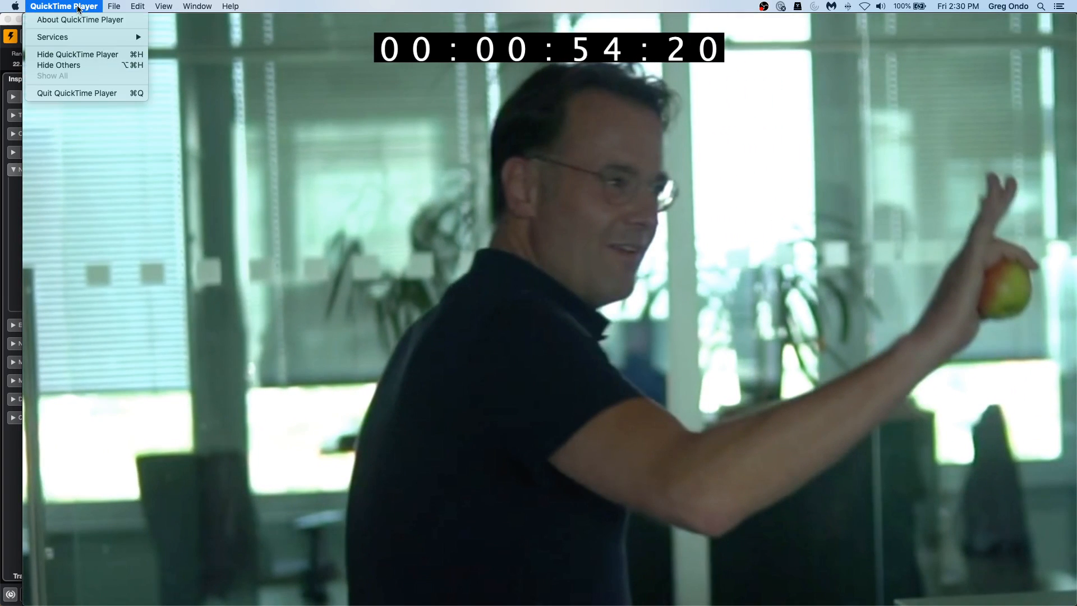
pyautogui.click(77, 92)
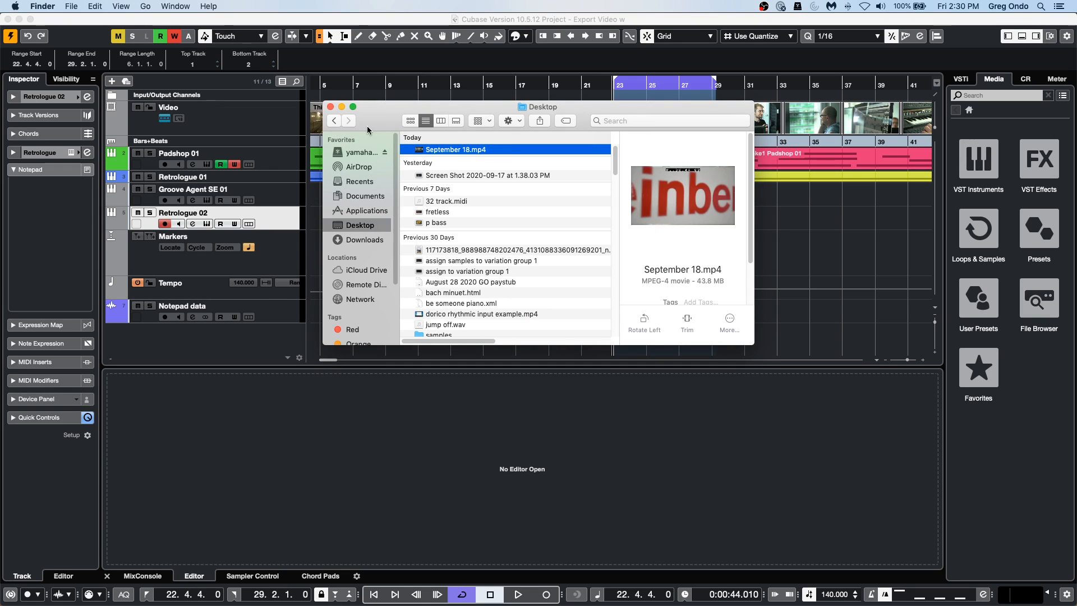
pyautogui.click(330, 106)
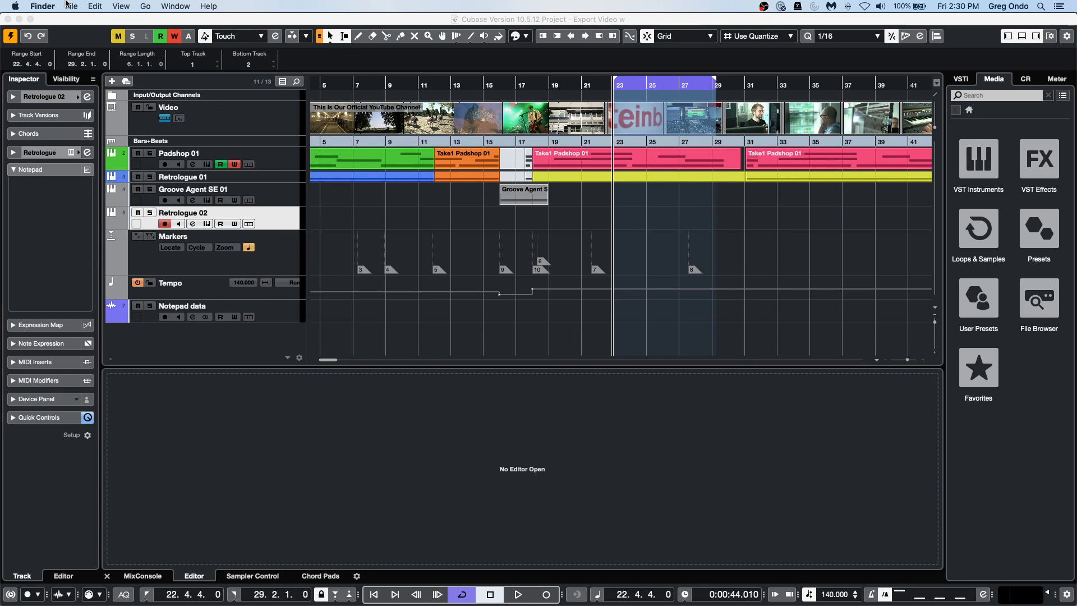
pyautogui.click(391, 256)
# Open the recent project schubert 2nd HALion 5 DOUBLE el.cpr and activate it.
pyautogui.click(75, 6)
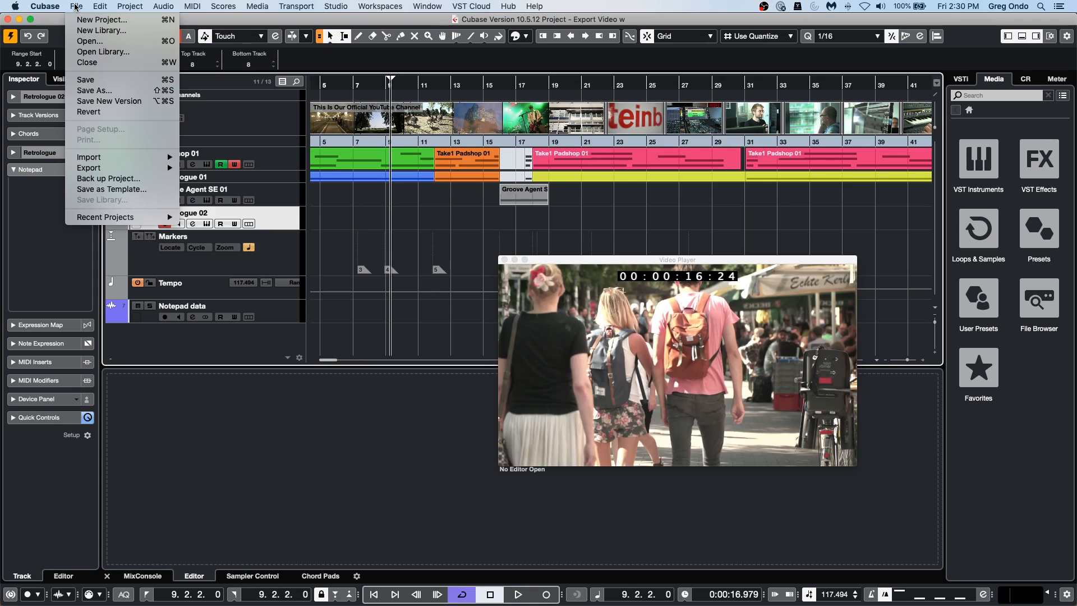
pyautogui.moveTo(117, 168)
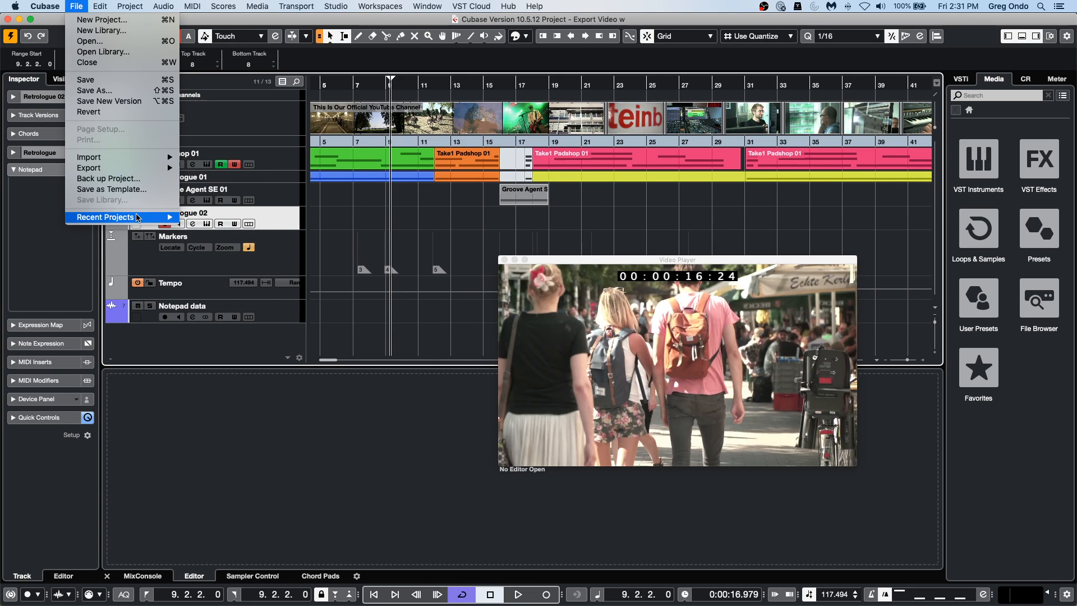
pyautogui.moveTo(139, 218)
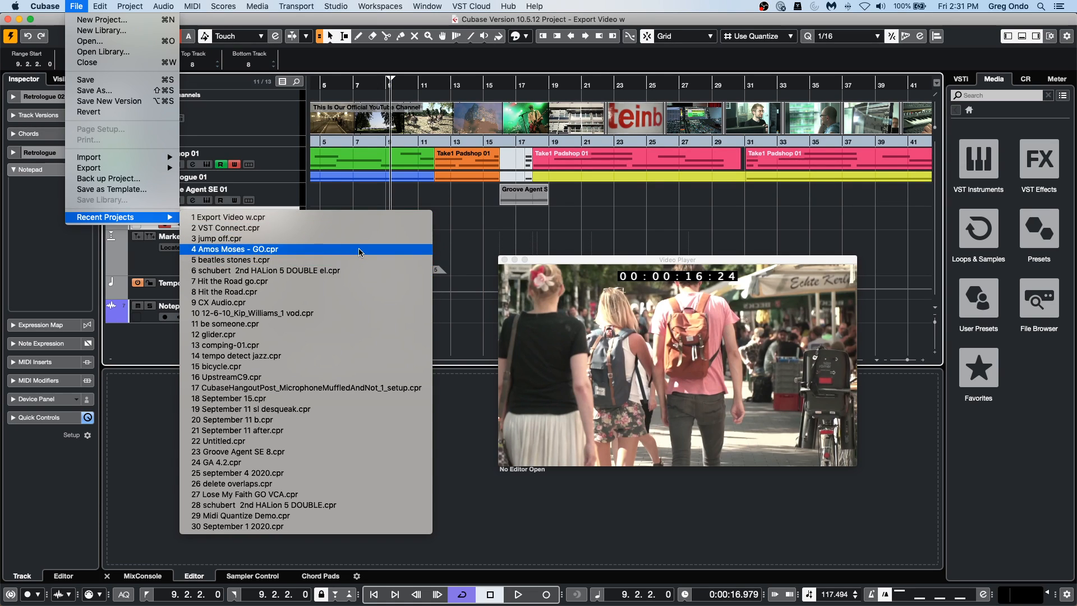
pyautogui.click(363, 270)
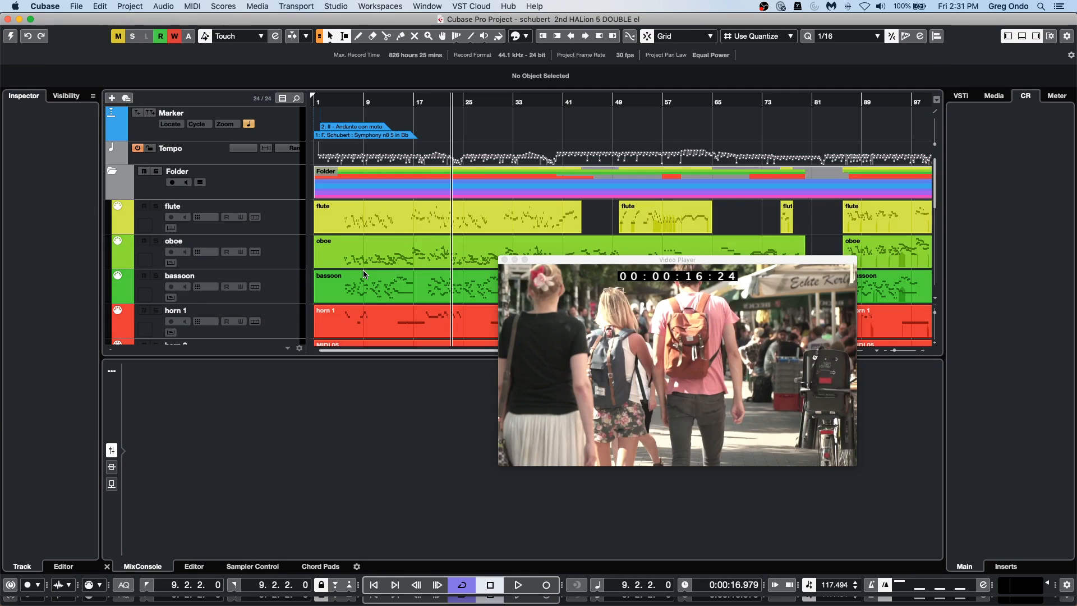
pyautogui.click(7, 36)
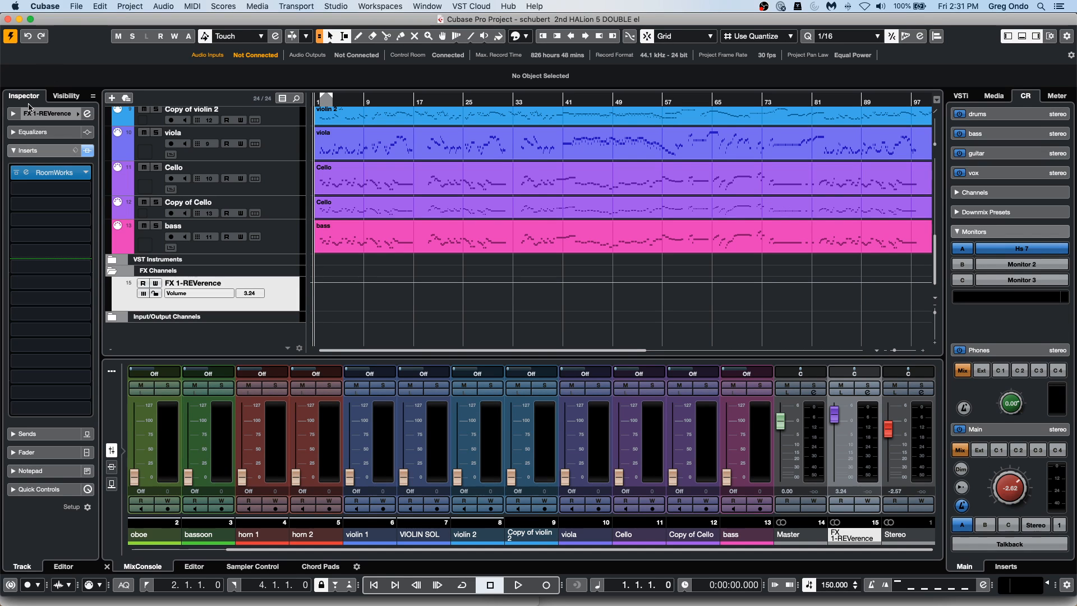
# Play the orchestral project from the start and raise the Control Room main level to 3.67.
pyautogui.click(341, 189)
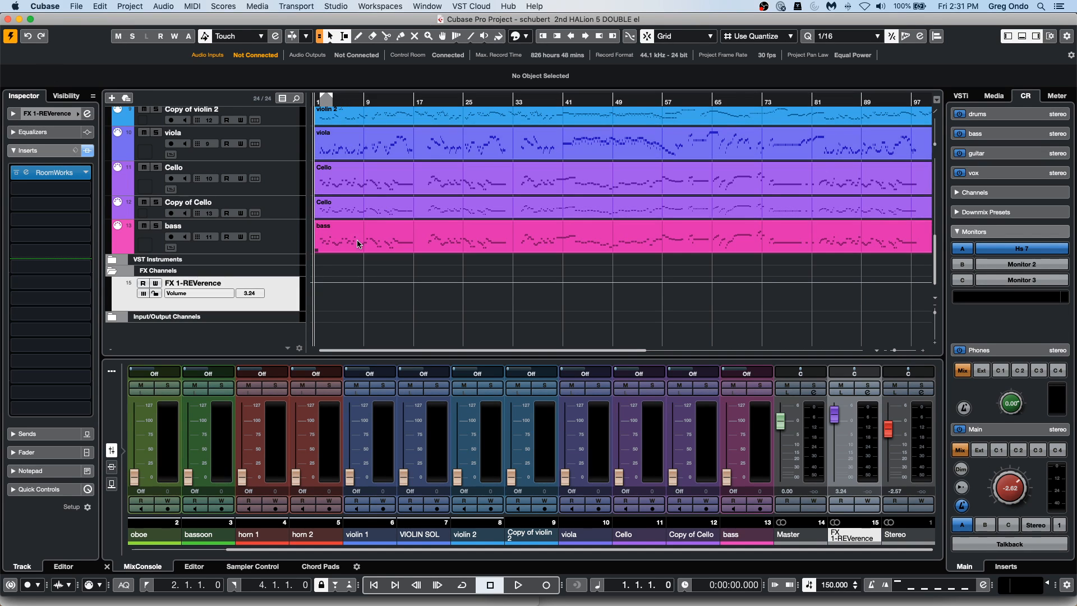
pyautogui.scroll(10, 358, 242)
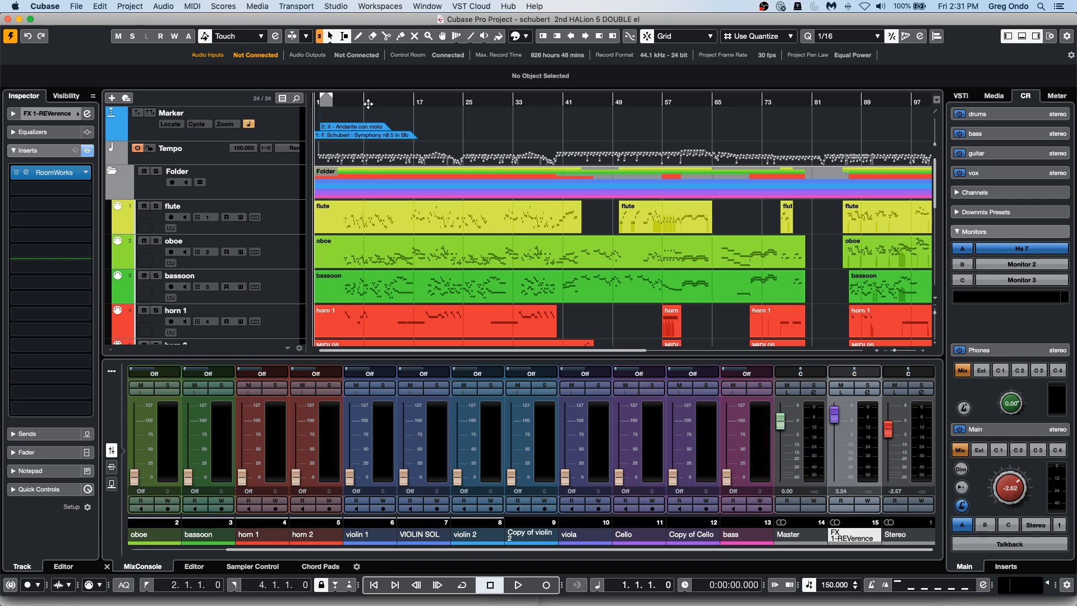
pyautogui.moveTo(336, 102); pyautogui.dragTo(328, 107)
pyautogui.press('space')
pyautogui.press('space')
pyautogui.press('.')
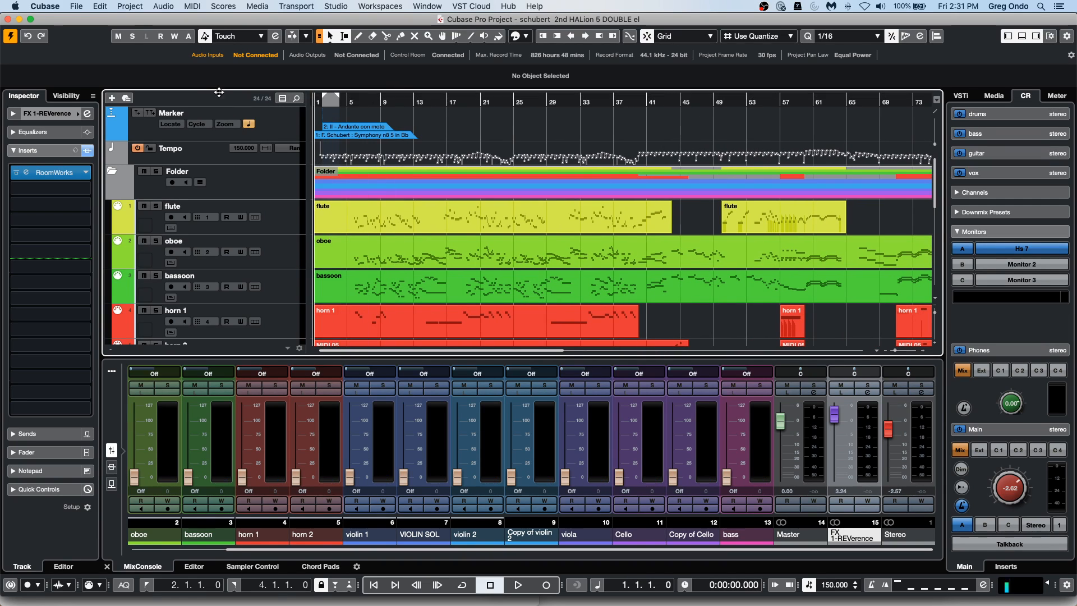
pyautogui.press('space')
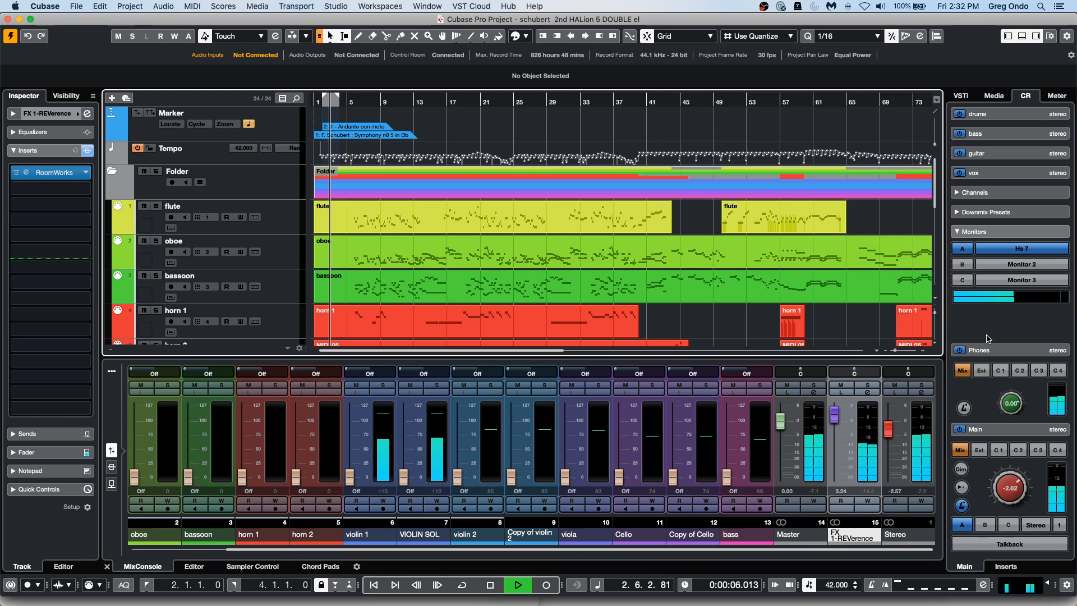
pyautogui.moveTo(1010, 486); pyautogui.dragTo(1010, 458)
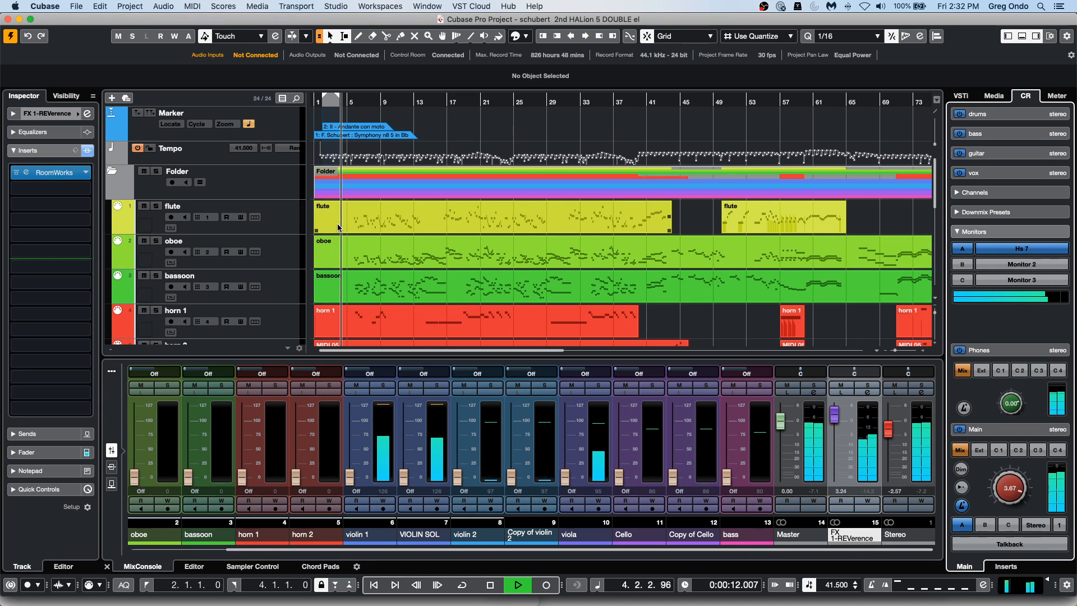
# Stop playback, return to the project start, and open the violin 1 part in a separate Key Editor window.
pyautogui.press('space')
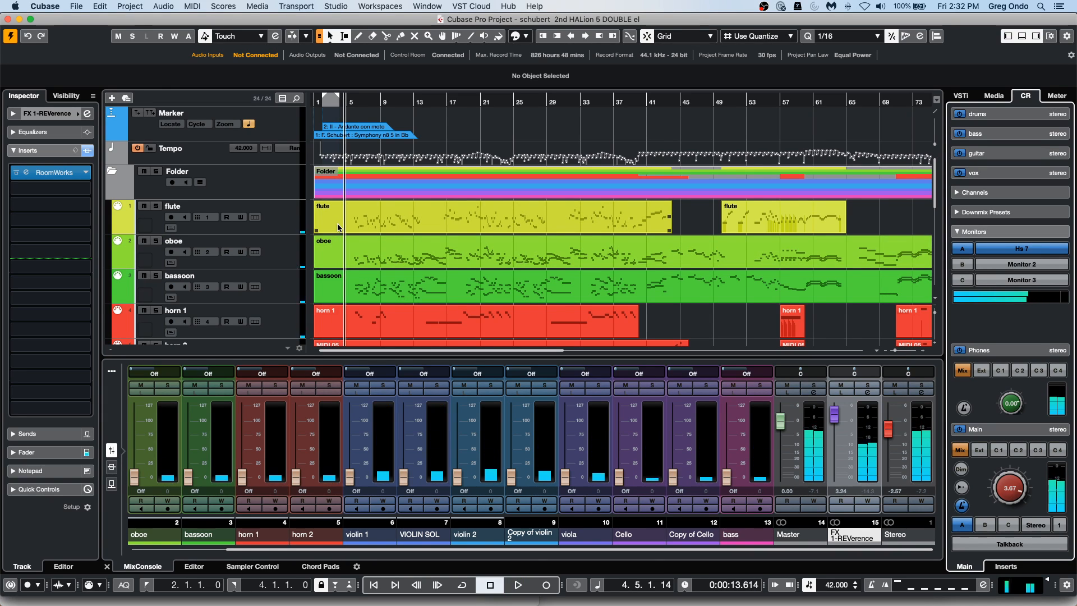
pyautogui.scroll(-5, 380, 197)
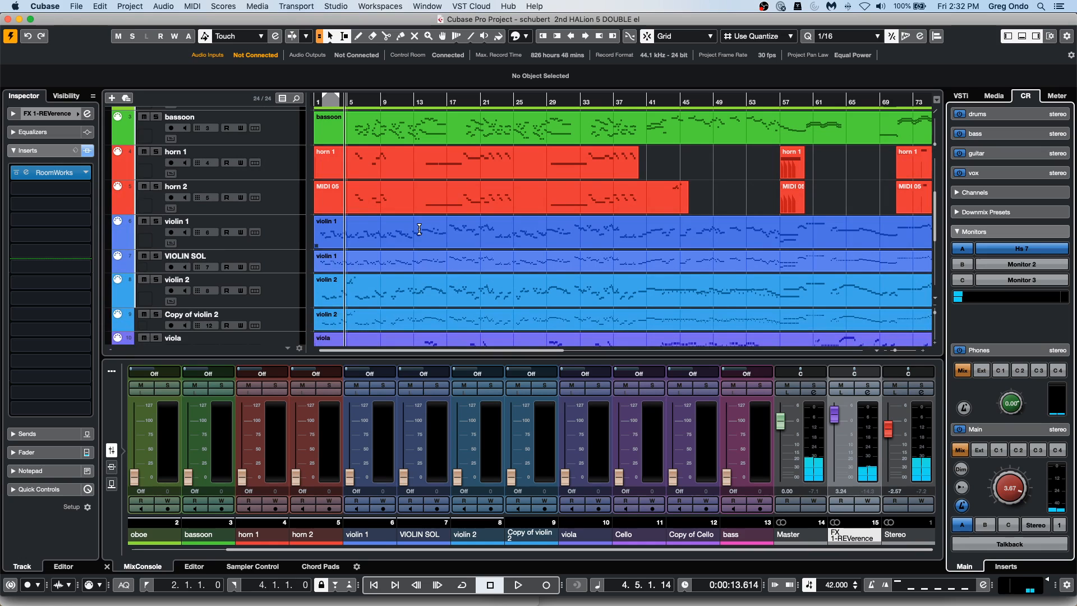
pyautogui.click(346, 243)
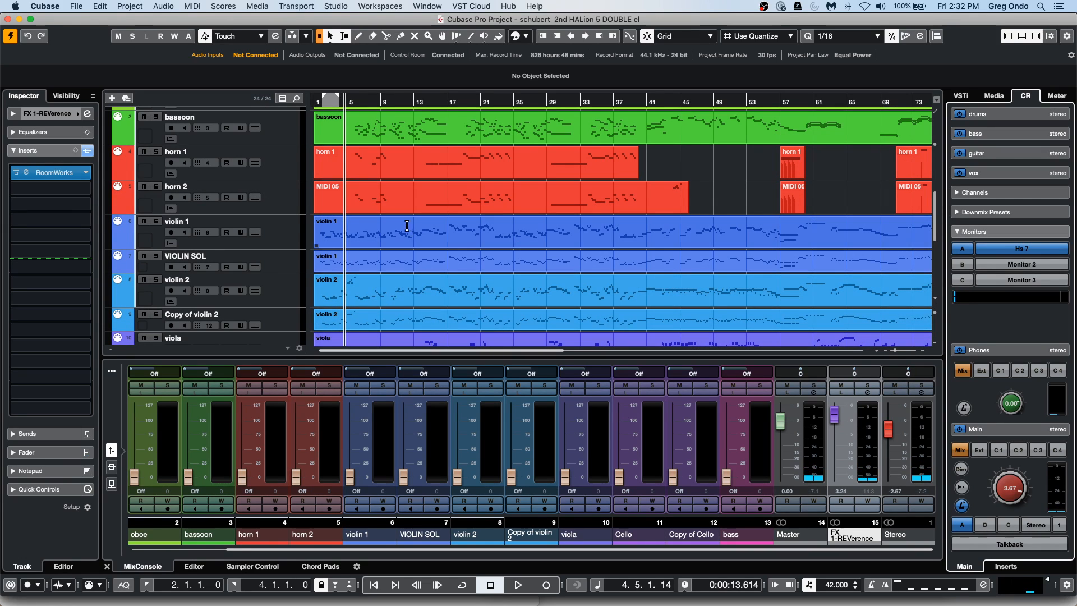
pyautogui.press('Home')
pyautogui.doubleClick(345, 243)
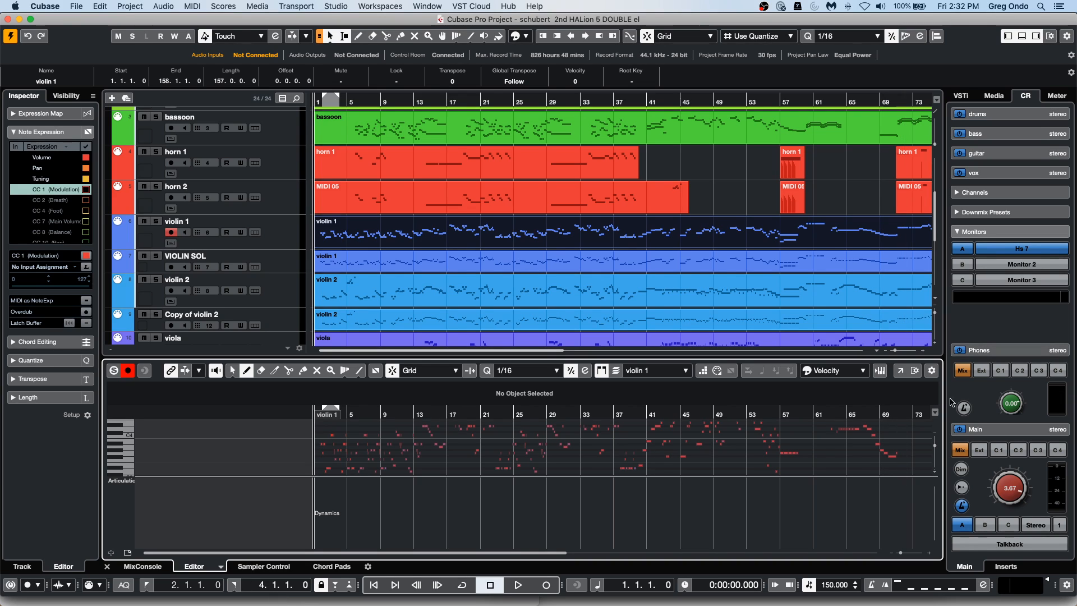
pyautogui.click(900, 371)
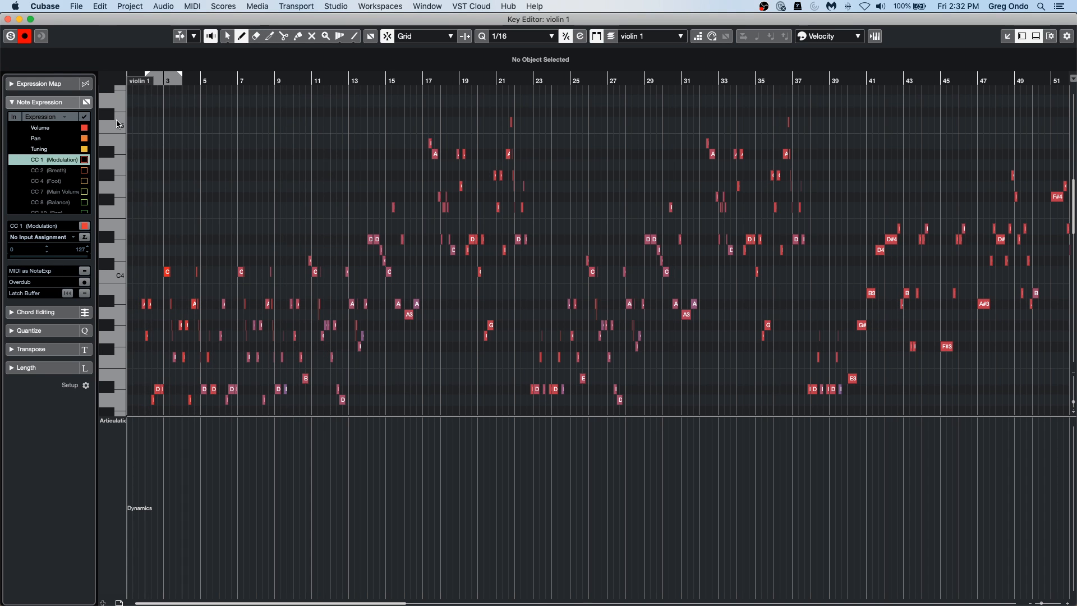
# Import the instrument's key switches as an expression map for the violin 1 track.
pyautogui.moveTo(141, 88); pyautogui.dragTo(140, 113)
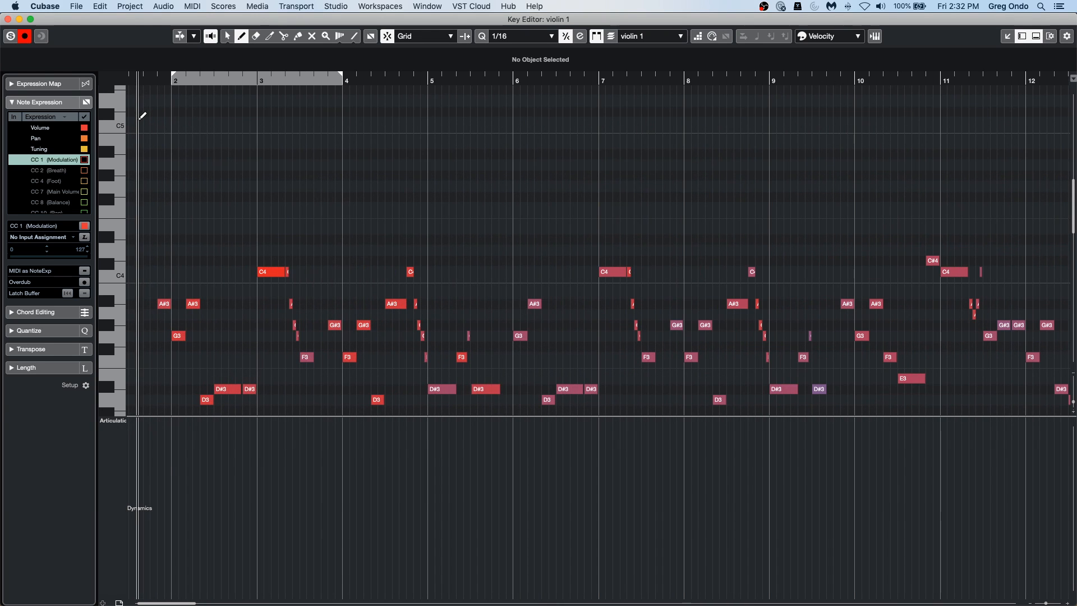
pyautogui.click(45, 84)
pyautogui.click(56, 111)
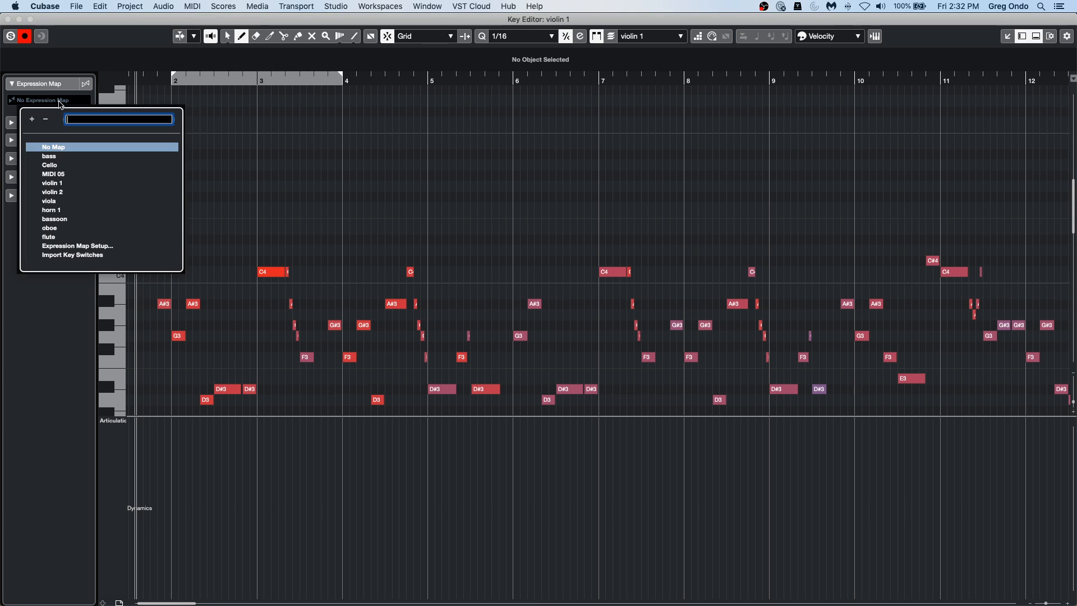
pyautogui.click(84, 259)
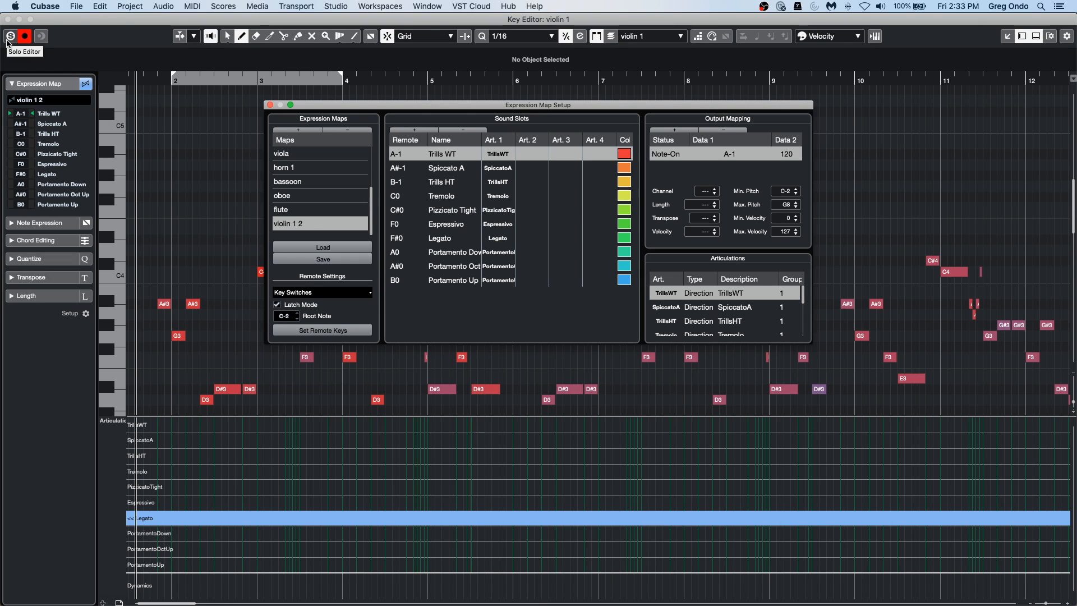
# Disable recording and enable solo in the Key Editor, and audition the violin 1 part with the Expression Map Setup closed.
pyautogui.click(24, 37)
pyautogui.click(11, 36)
pyautogui.moveTo(156, 82); pyautogui.dragTo(93, 80)
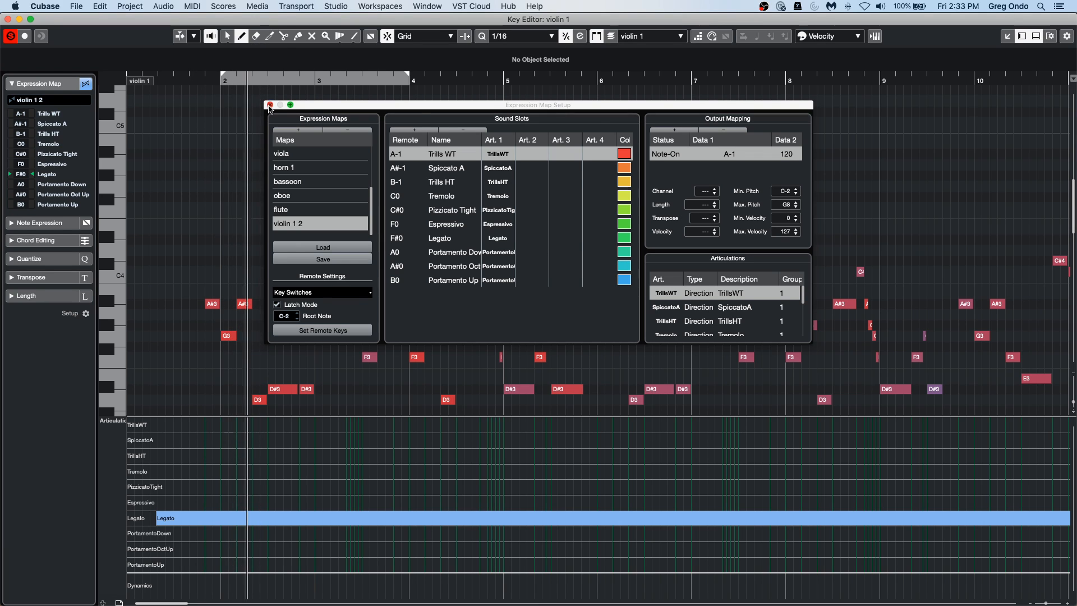
pyautogui.click(270, 105)
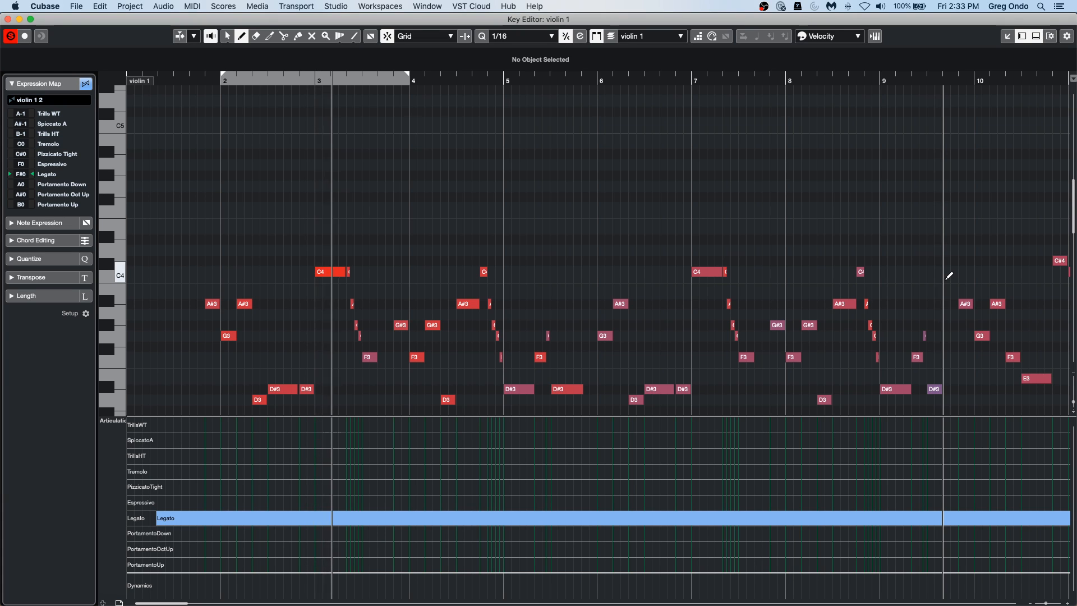
pyautogui.press('space')
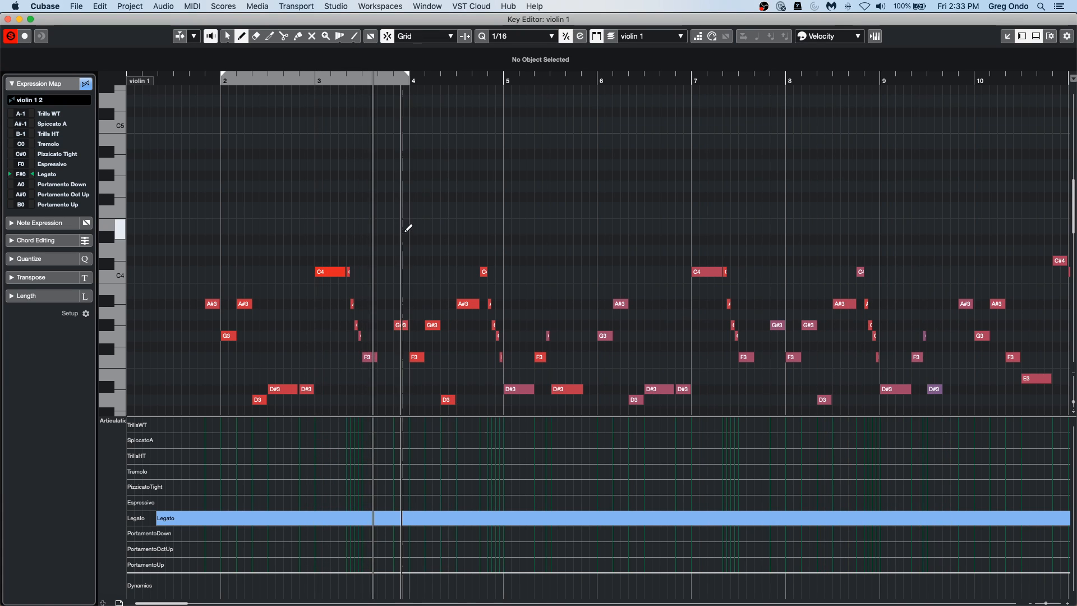
# Draw a SpiccatoA articulation over the short-note run in bar 3, switch back to Legato before F3, and play the passage.
pyautogui.moveTo(344, 76); pyautogui.dragTo(349, 115)
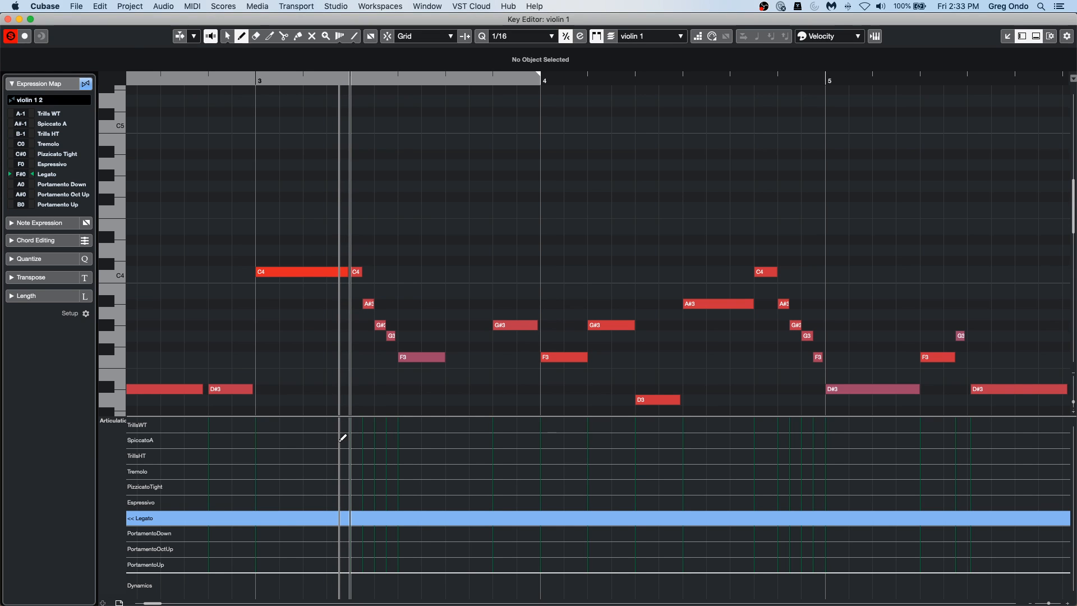
pyautogui.click(340, 440)
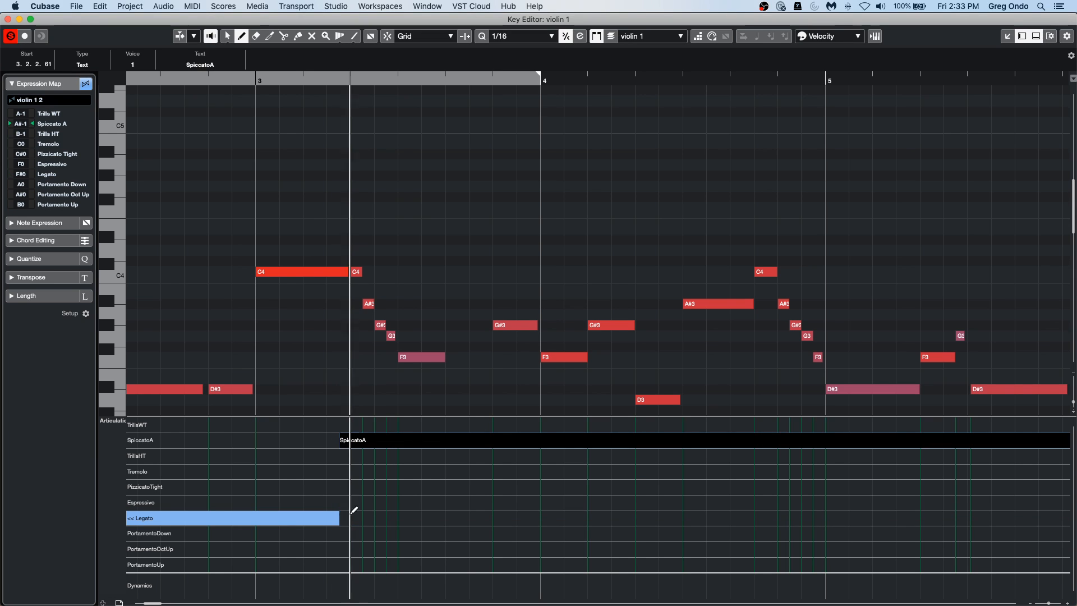
pyautogui.click(396, 511)
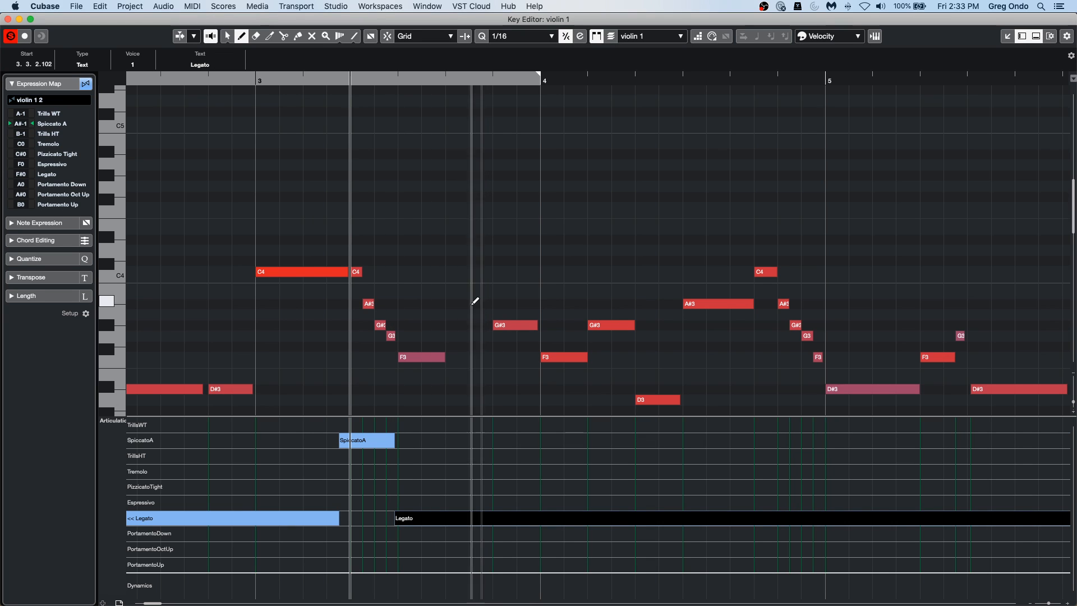
pyautogui.click(219, 79)
pyautogui.press('space')
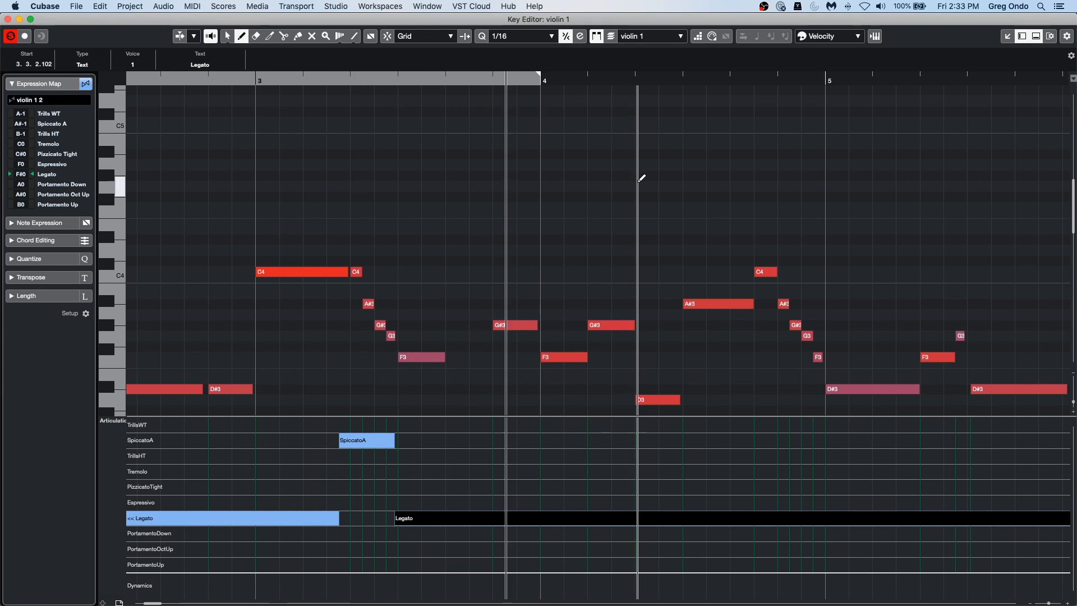
# Add PizzicatoTight for the short-note run at the end of bar 4, return to Legato just before bar 5, and stop playback.
pyautogui.click(738, 486)
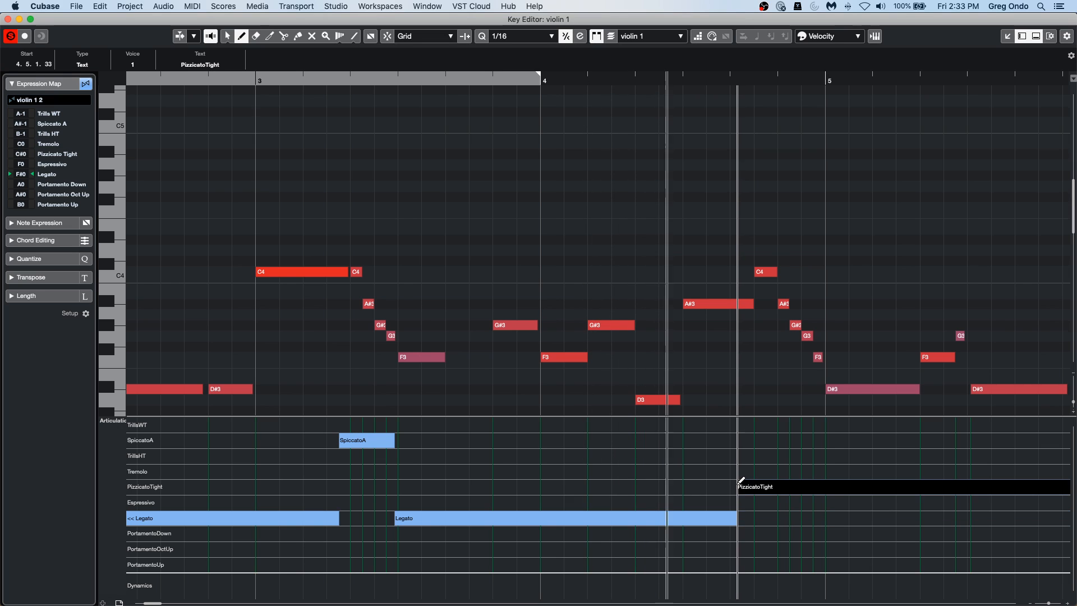
pyautogui.click(821, 517)
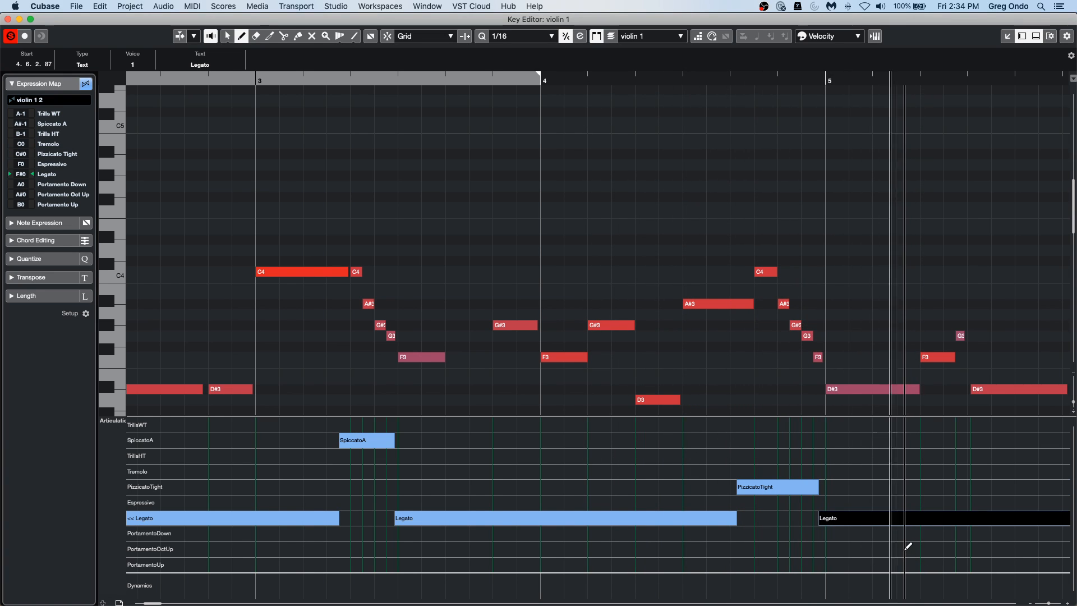
pyautogui.press('space')
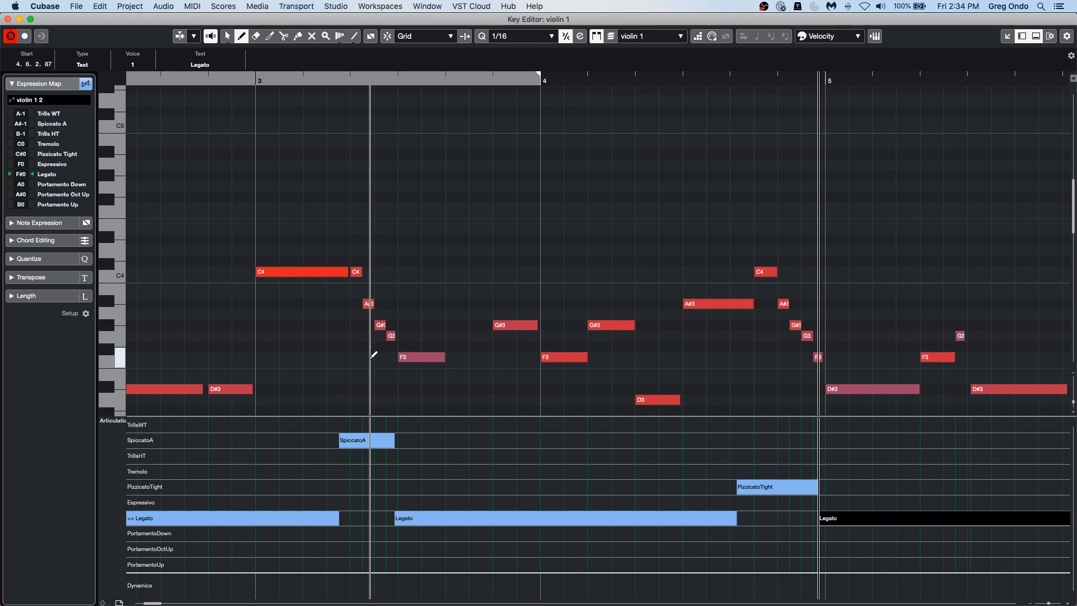
# Examine the violin 1 articulation markings enlarged in the Score Editor, and close the Score and Key Editor windows.
pyautogui.press('super+r')
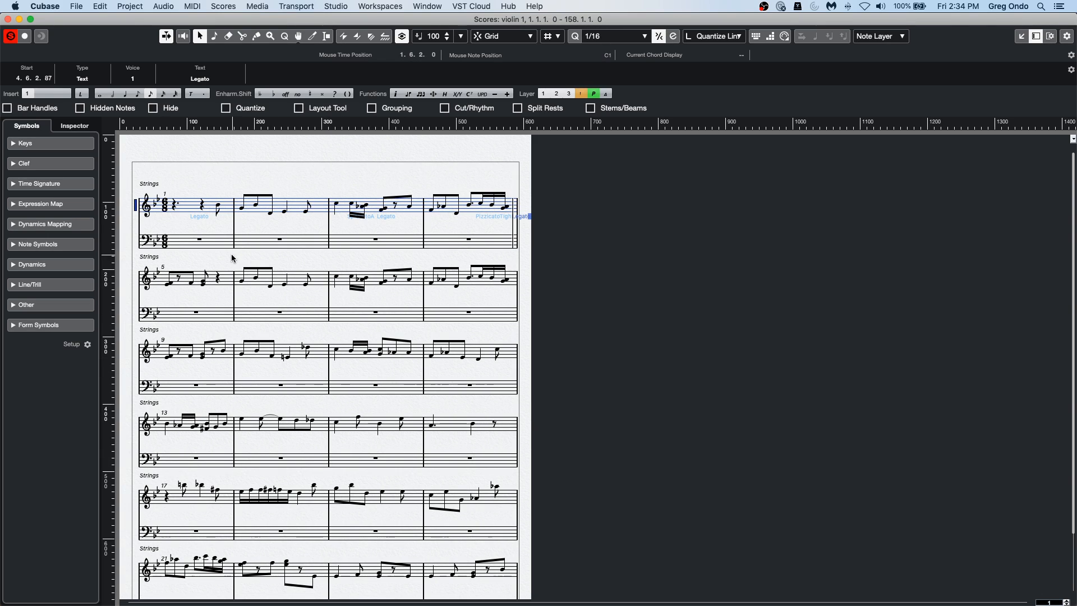
pyautogui.press('g')
pyautogui.press('g')
pyautogui.press('h')
pyautogui.press('h')
pyautogui.press('h')
pyautogui.press('h')
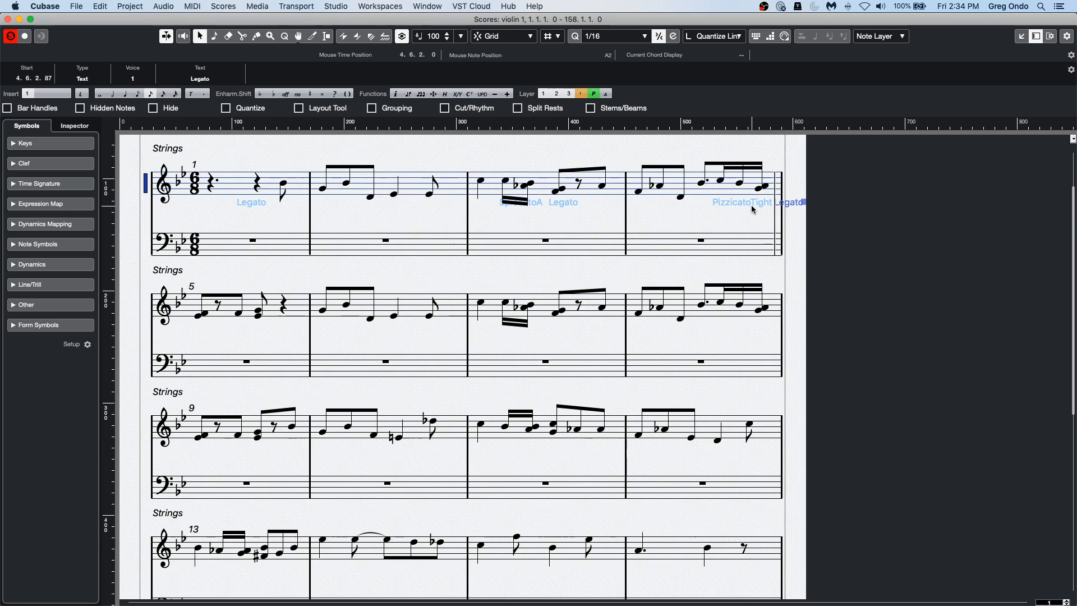
pyautogui.click(8, 20)
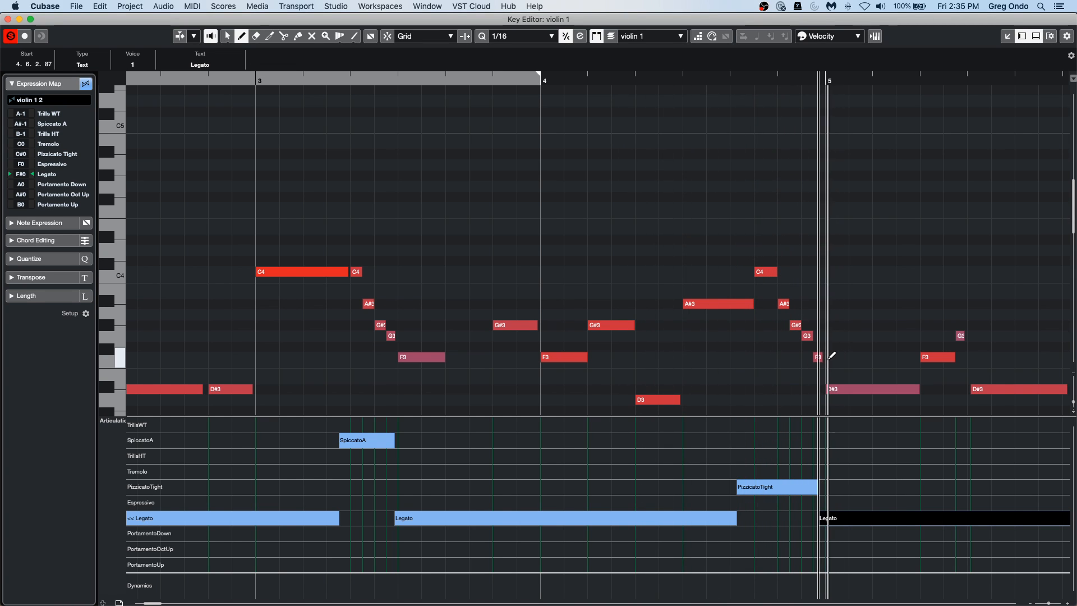
pyautogui.click(8, 20)
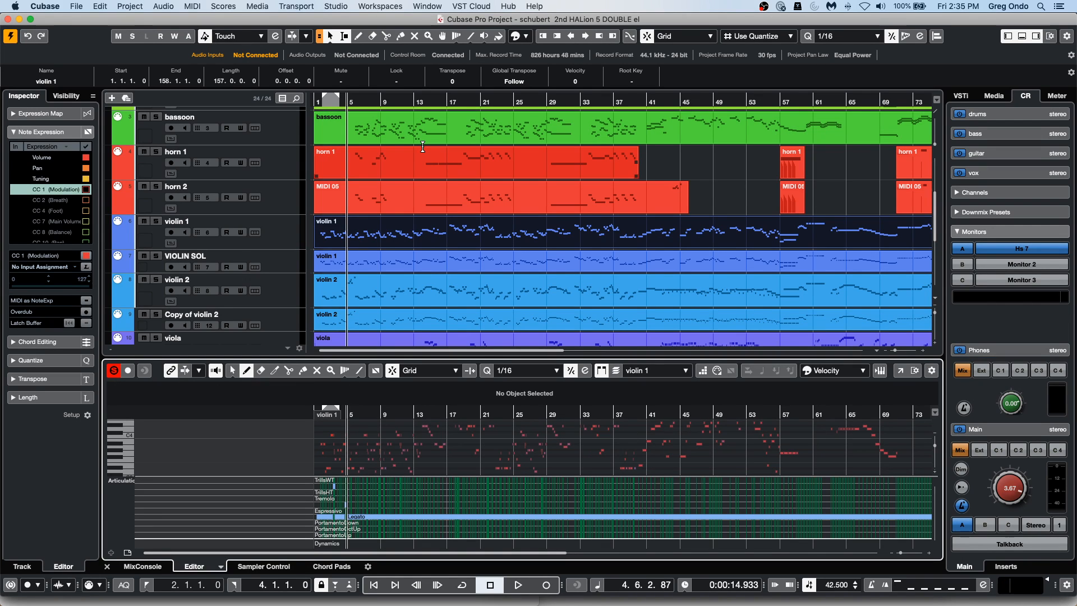
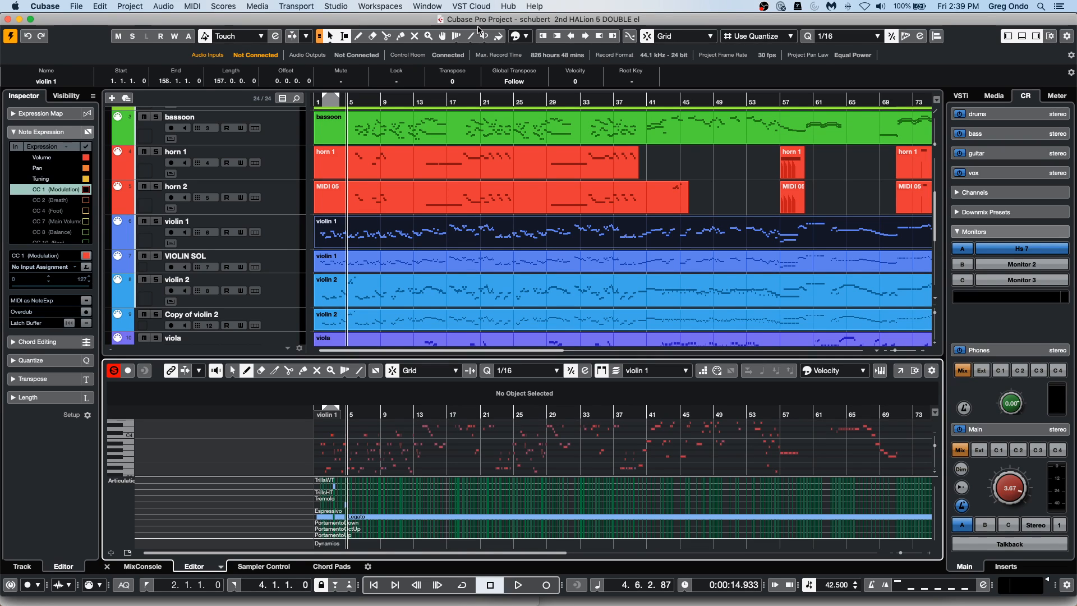
# Open the External FX section of Audio Connections, move the window over the project, and look through the listed effects.
pyautogui.click(335, 7)
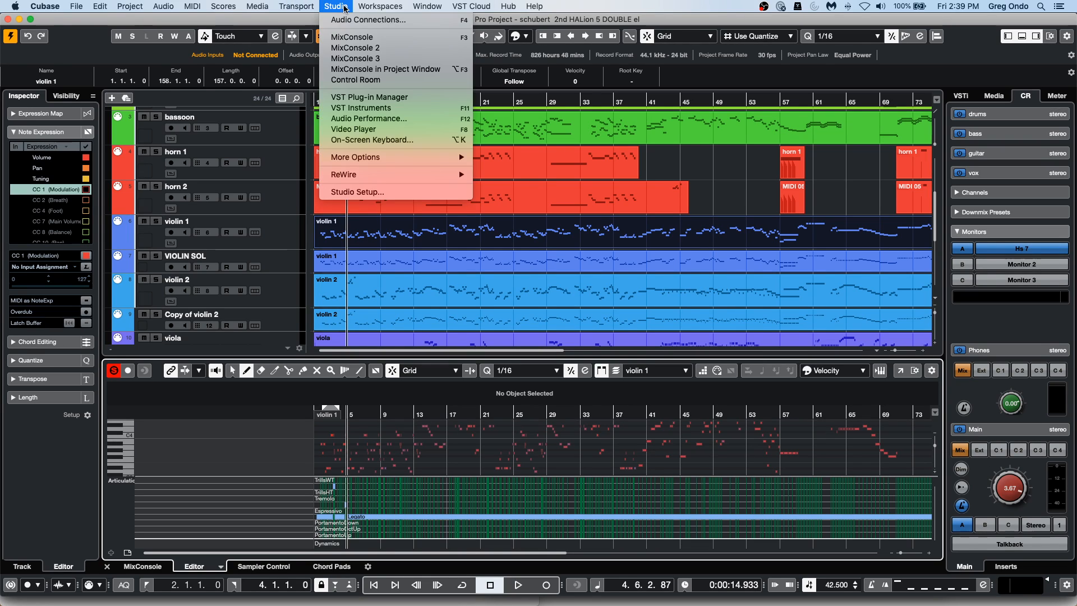
pyautogui.click(345, 20)
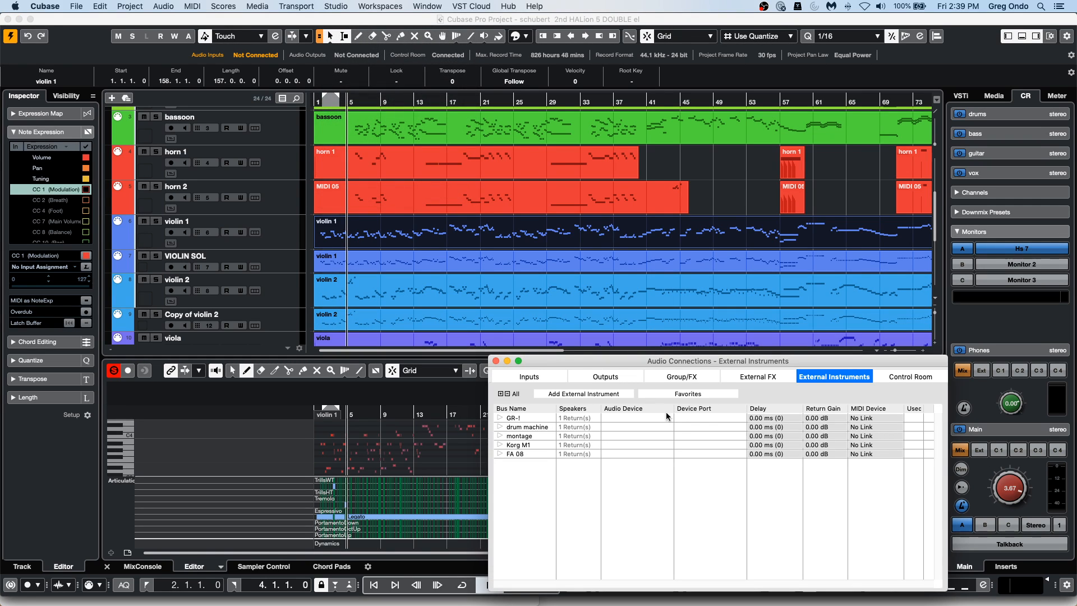
pyautogui.click(746, 380)
pyautogui.moveTo(618, 361); pyautogui.dragTo(408, 181)
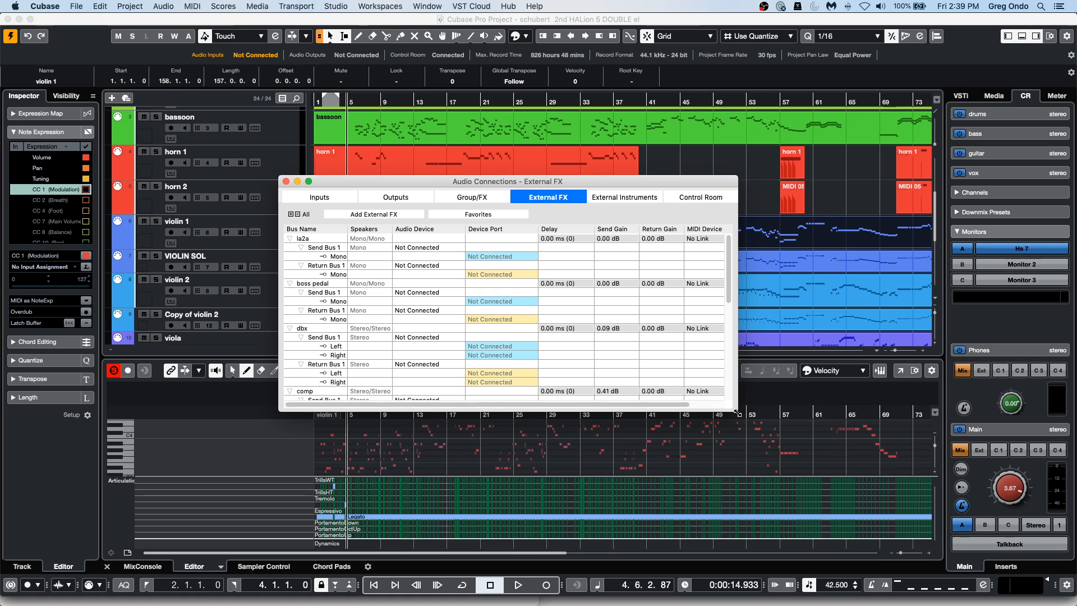
pyautogui.scroll(-5, 462, 357)
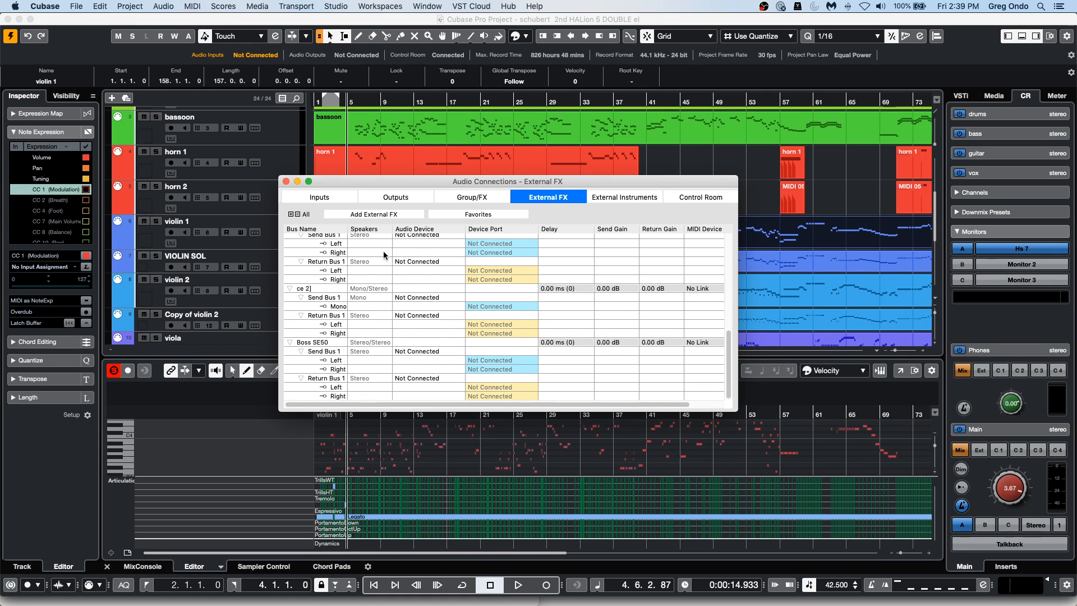
# Add an external effect named "Summing path" with stereo send and stereo return configurations.
pyautogui.click(380, 217)
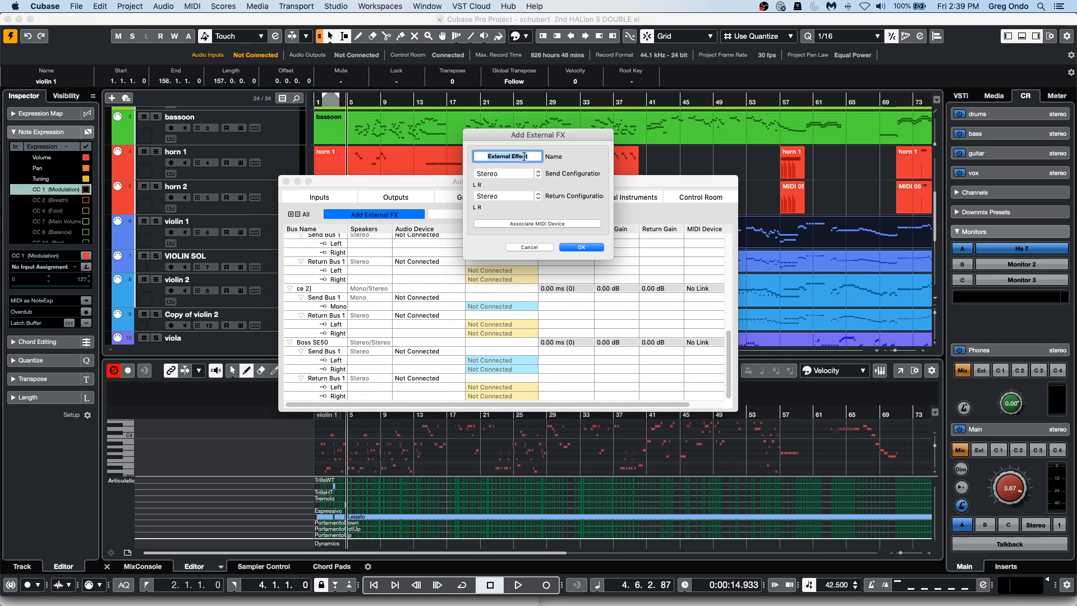
pyautogui.write('Summing path')
pyautogui.press('Tab')
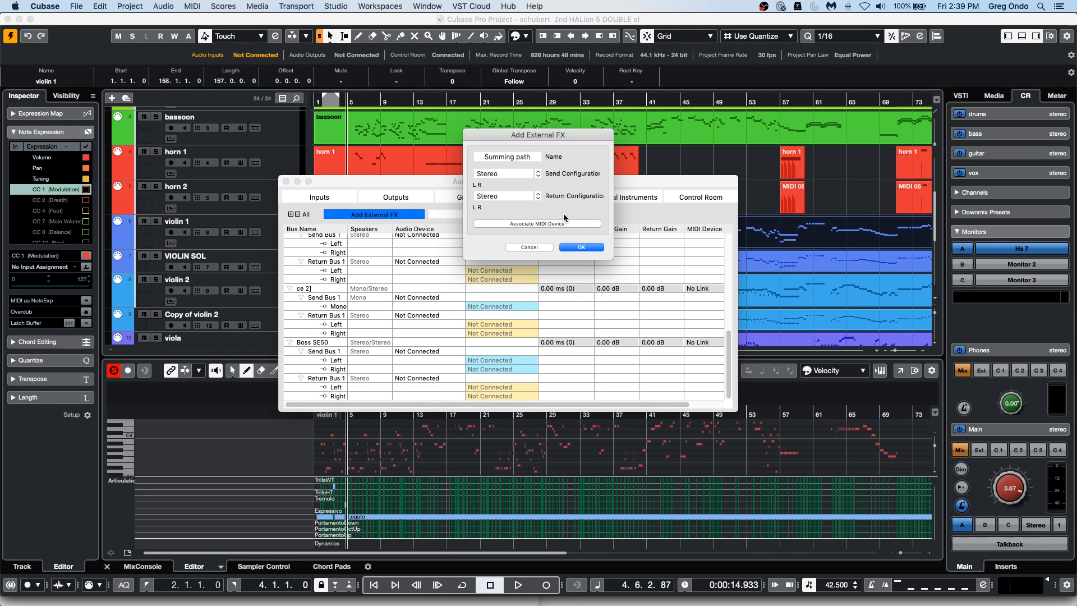
pyautogui.click(580, 247)
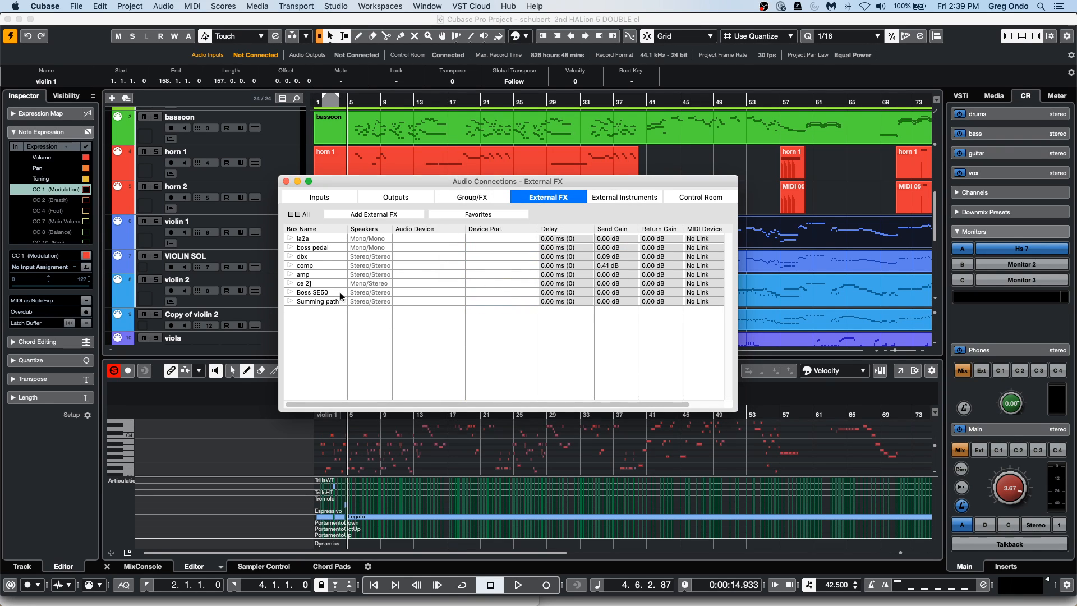
# Expand the Summing path's send and return buses to inspect their left and right ports, and close Audio Connections.
pyautogui.click(289, 301)
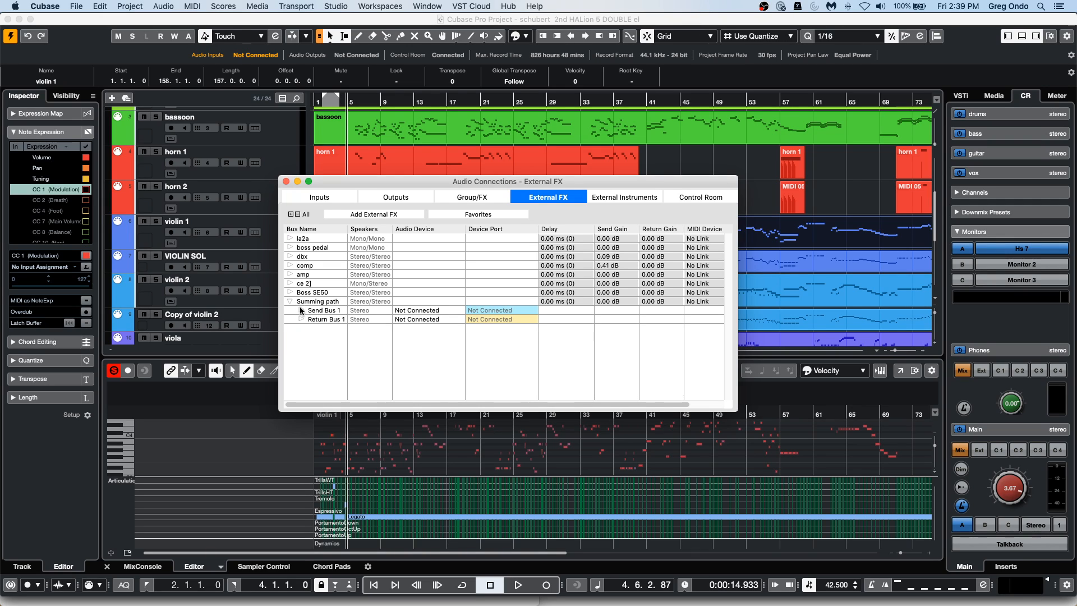
pyautogui.click(301, 310)
pyautogui.click(300, 337)
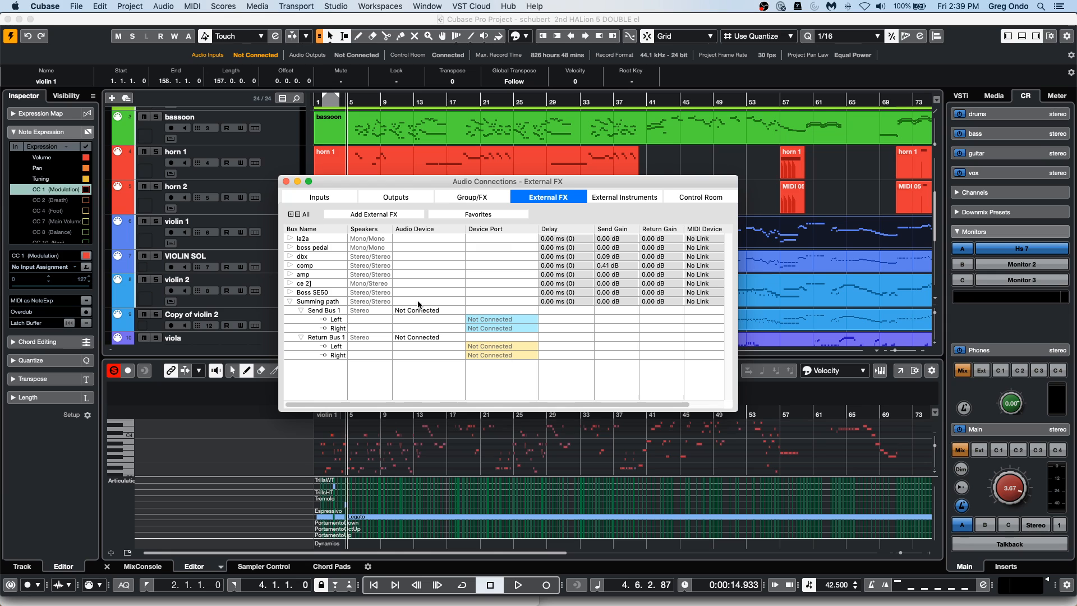
pyautogui.click(286, 182)
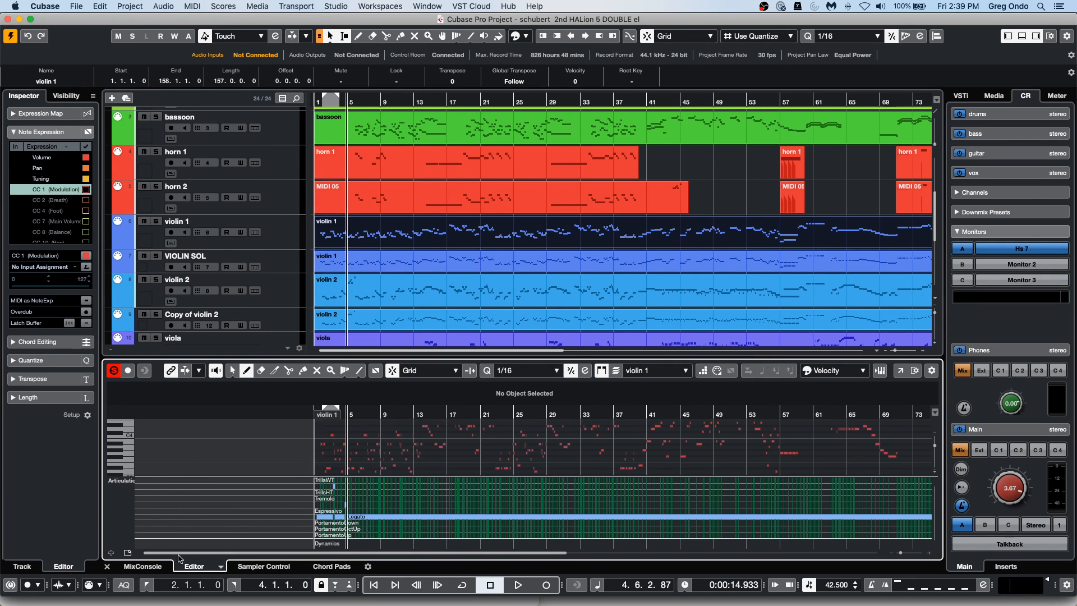
# Insert the Summing path external effect in the first insert slot of the Stereo output channel and measure its loop delay.
pyautogui.click(143, 567)
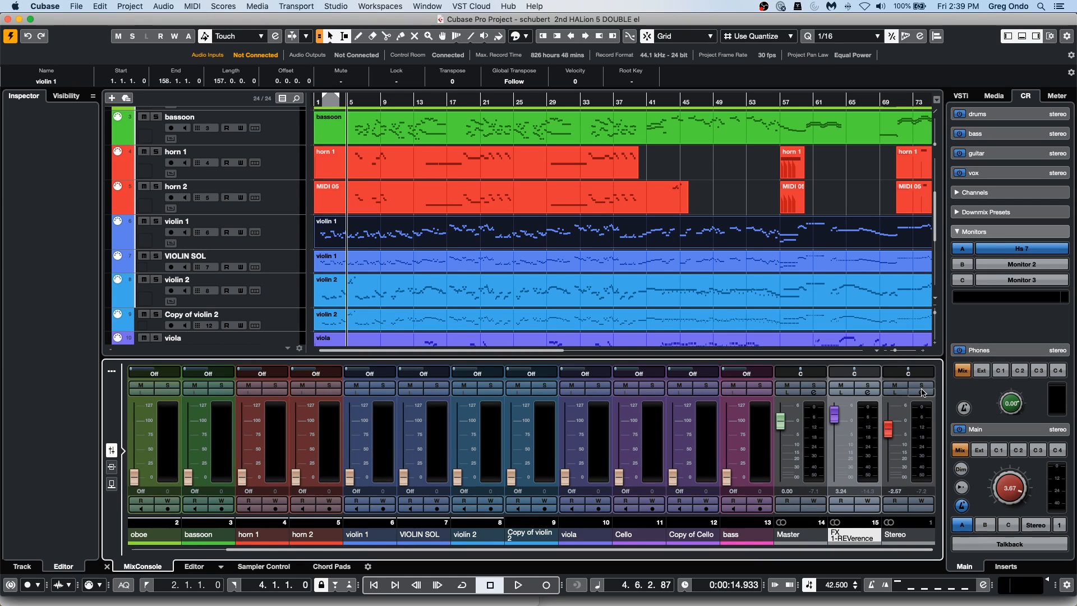
pyautogui.click(921, 392)
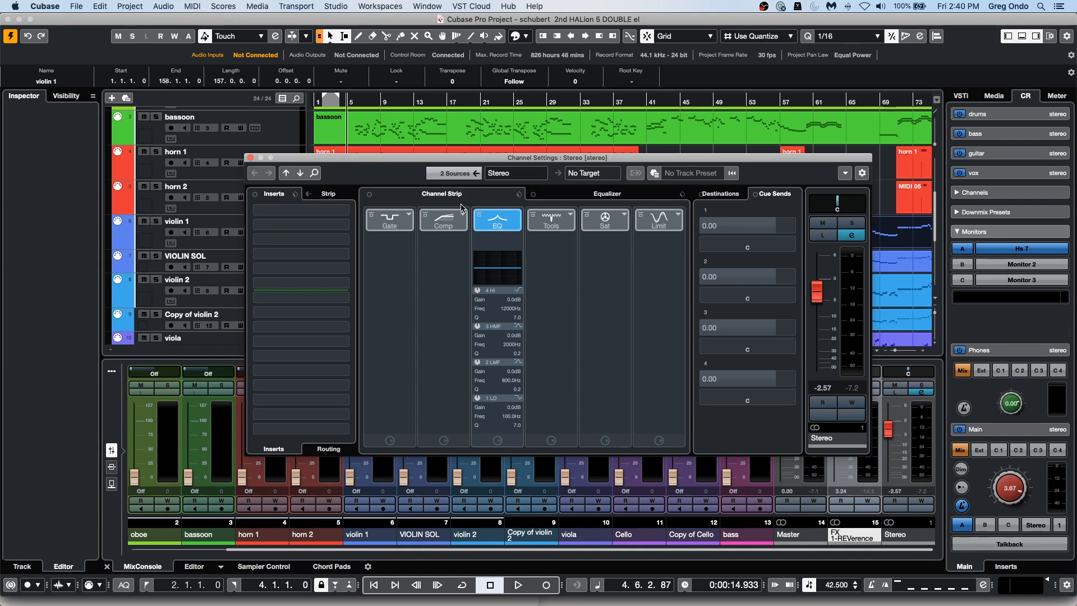
pyautogui.click(308, 210)
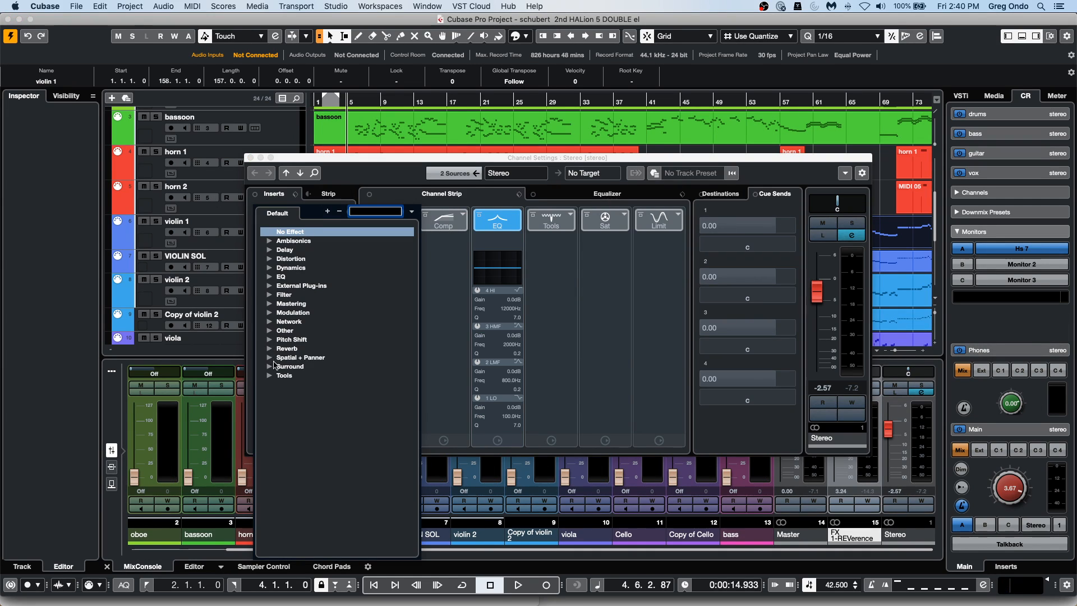
pyautogui.click(269, 286)
pyautogui.click(323, 359)
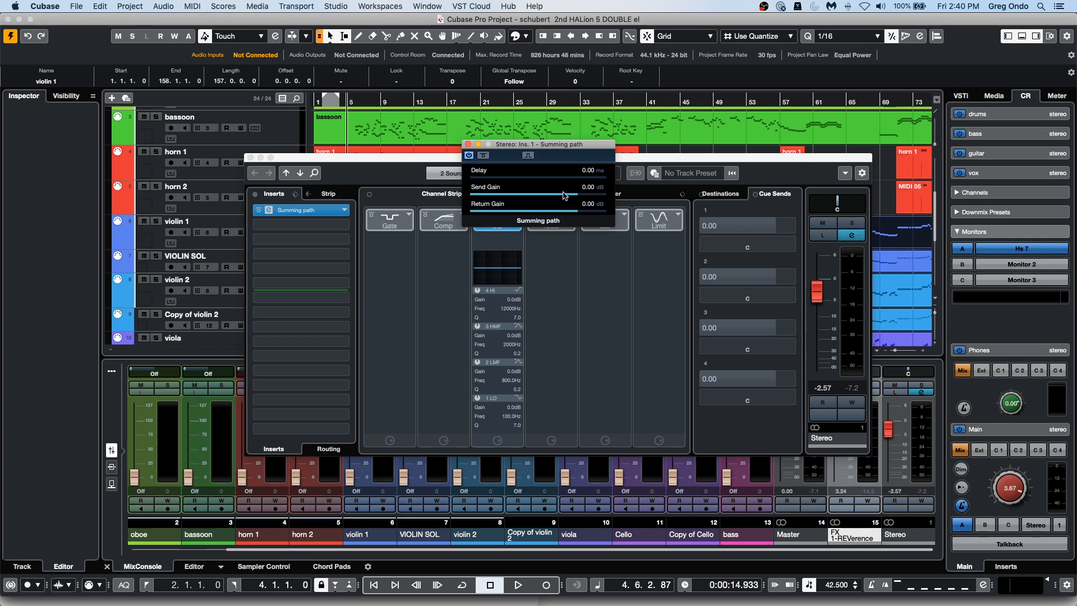
pyautogui.click(528, 156)
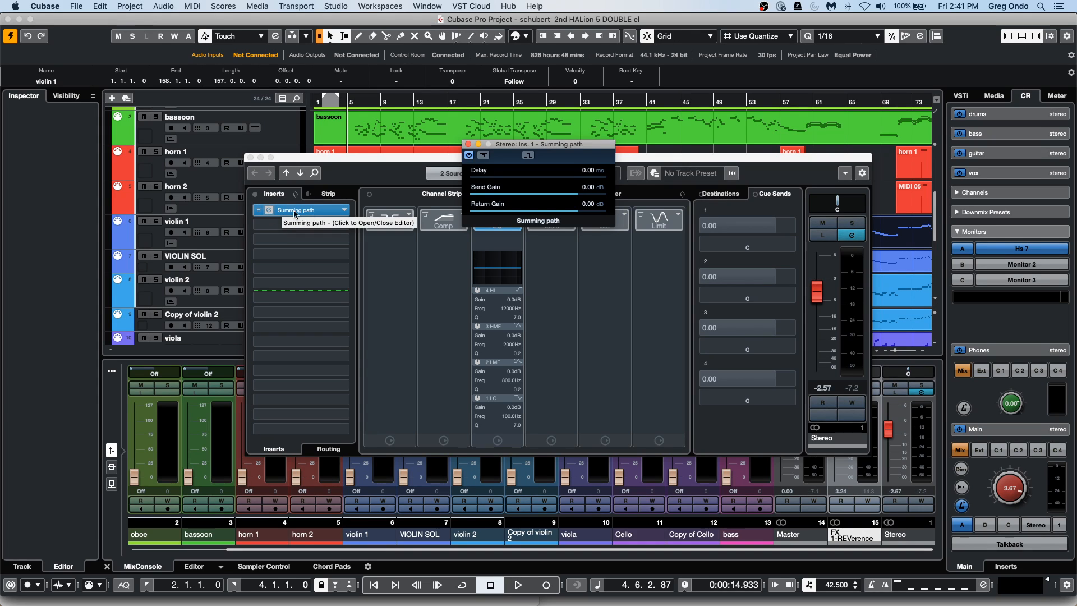
# Switch the Summing path insert on the Stereo output off and on repeatedly to demonstrate comparing the mix with and without it.
pyautogui.click(260, 216)
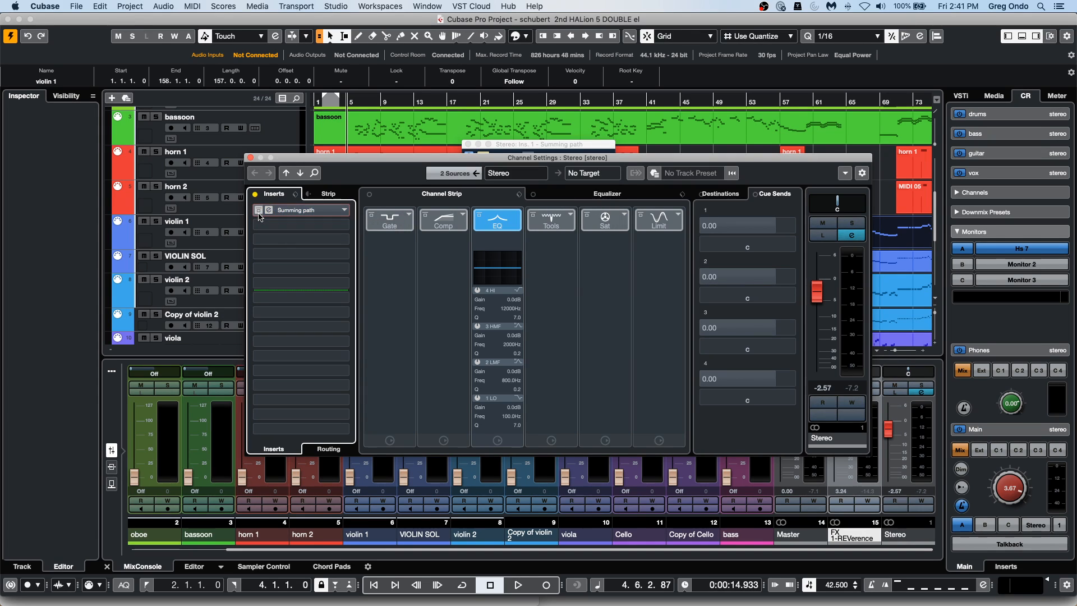
pyautogui.click(259, 212)
pyautogui.click(259, 213)
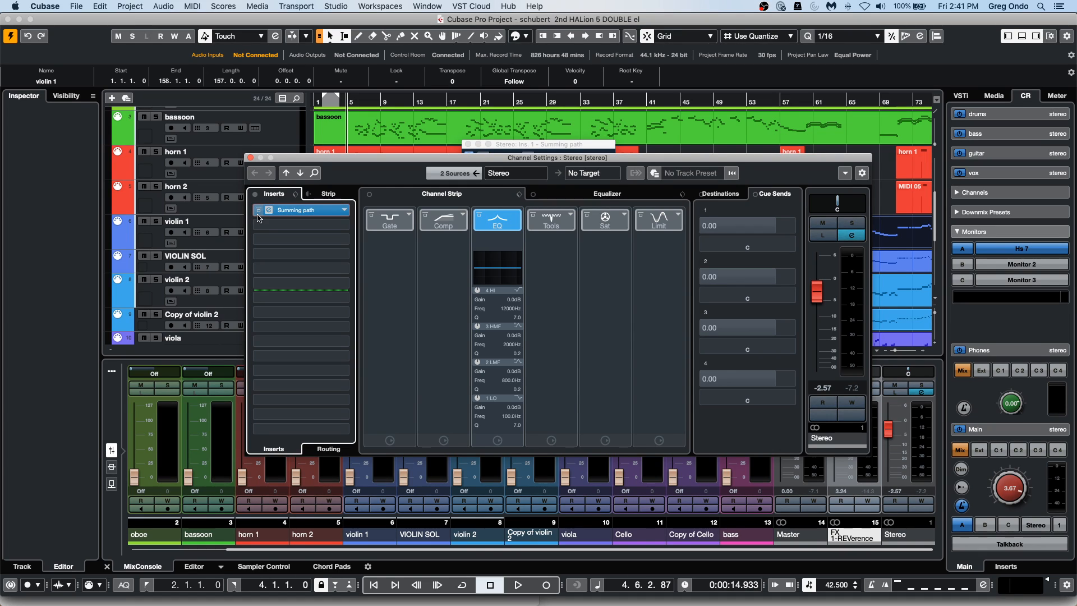
pyautogui.click(258, 213)
pyautogui.click(258, 213)
pyautogui.click(259, 213)
pyautogui.click(259, 213)
pyautogui.click(259, 213)
pyautogui.click(259, 213)
# Close the Summing path effect's editor while keeping the Stereo channel settings open.
pyautogui.click(425, 6)
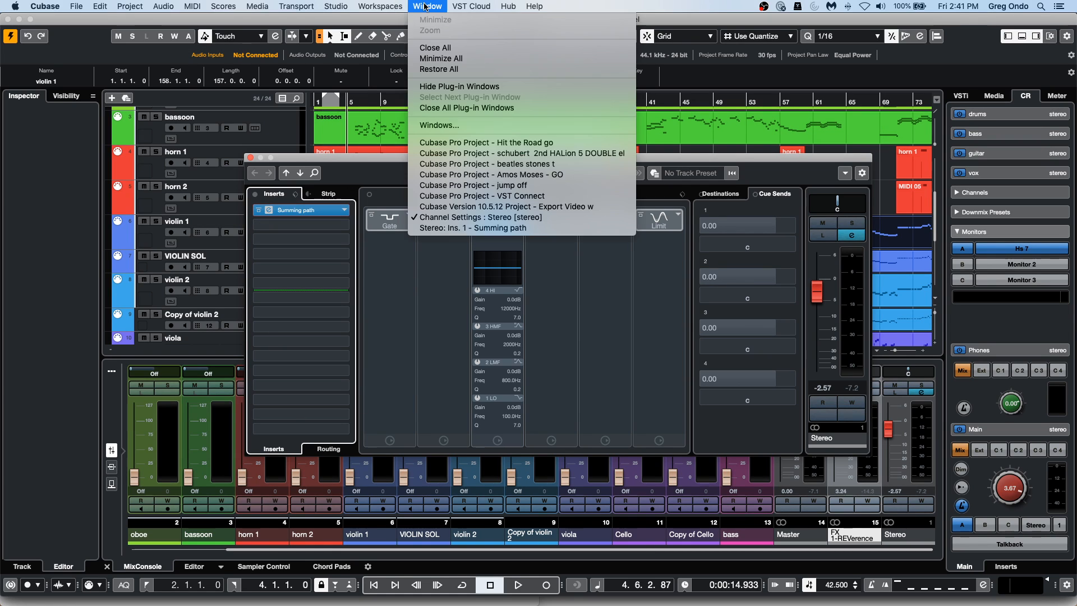
pyautogui.click(305, 222)
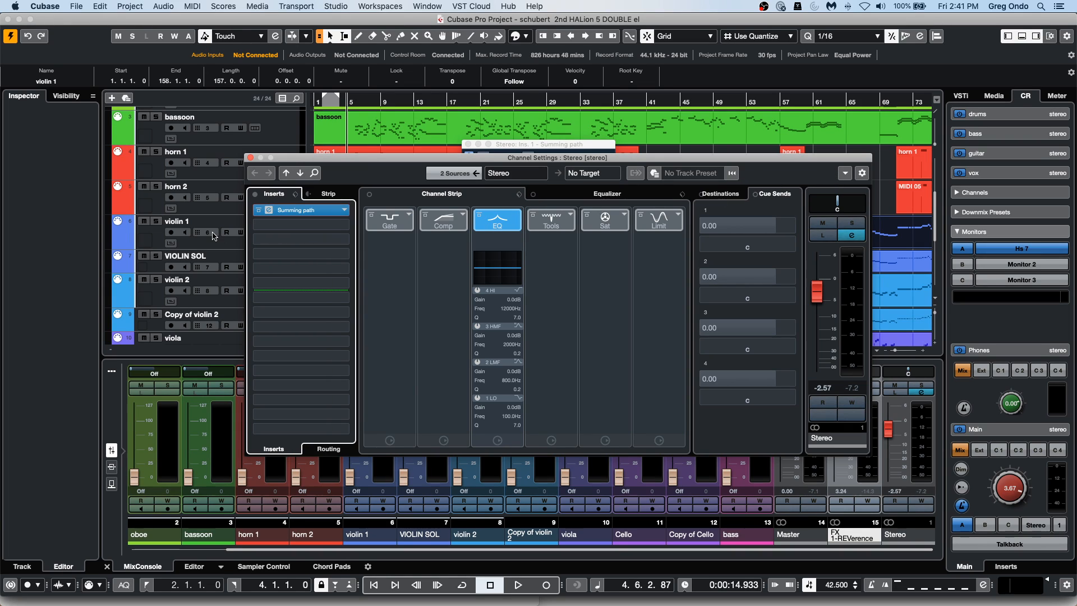
pyautogui.click(323, 216)
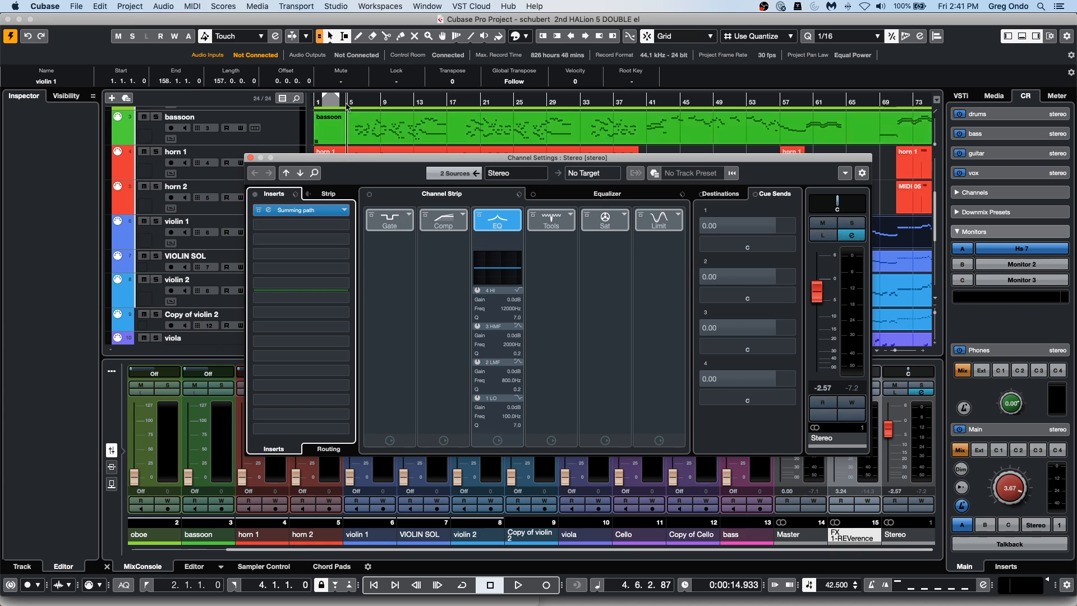
# Review the external effects in Audio Connections alongside the Stereo channel settings, and close both windows.
pyautogui.click(367, 6)
pyautogui.moveTo(327, 4)
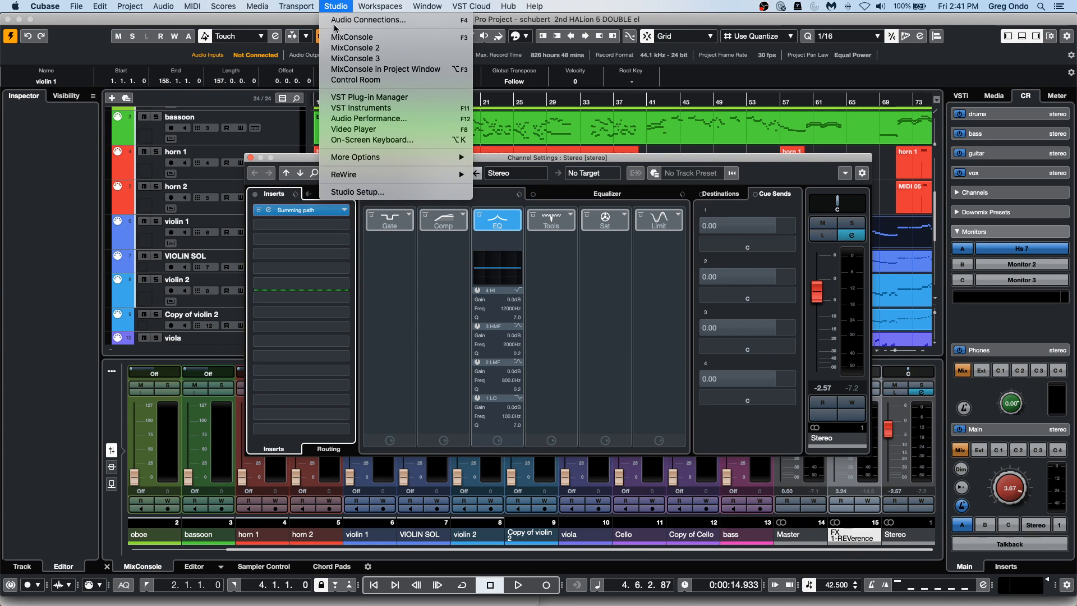
pyautogui.click(503, 94)
pyautogui.moveTo(470, 158); pyautogui.dragTo(478, 306)
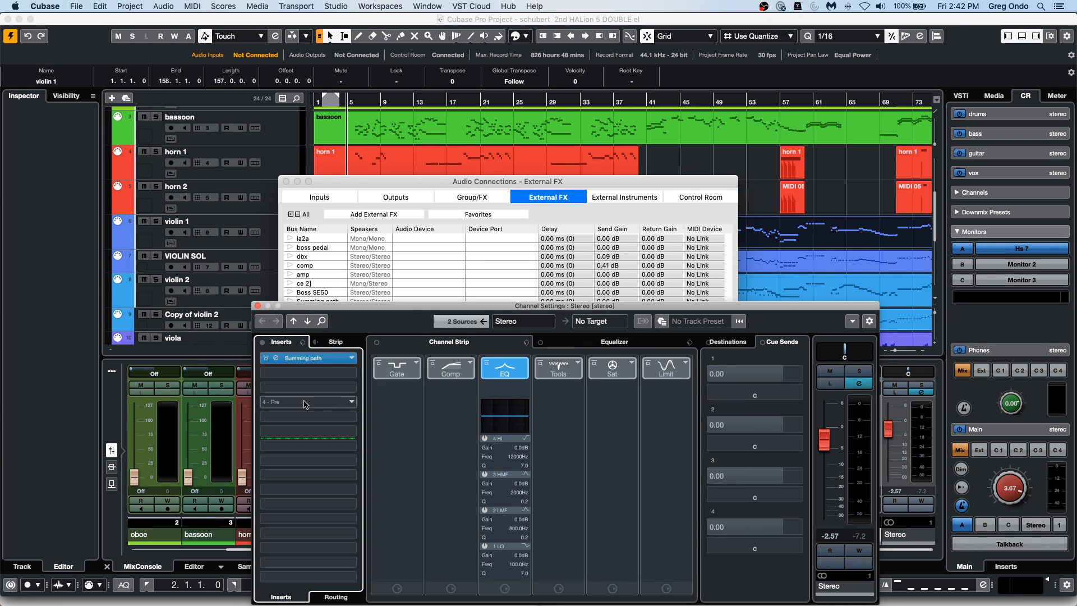
pyautogui.click(257, 305)
pyautogui.click(286, 181)
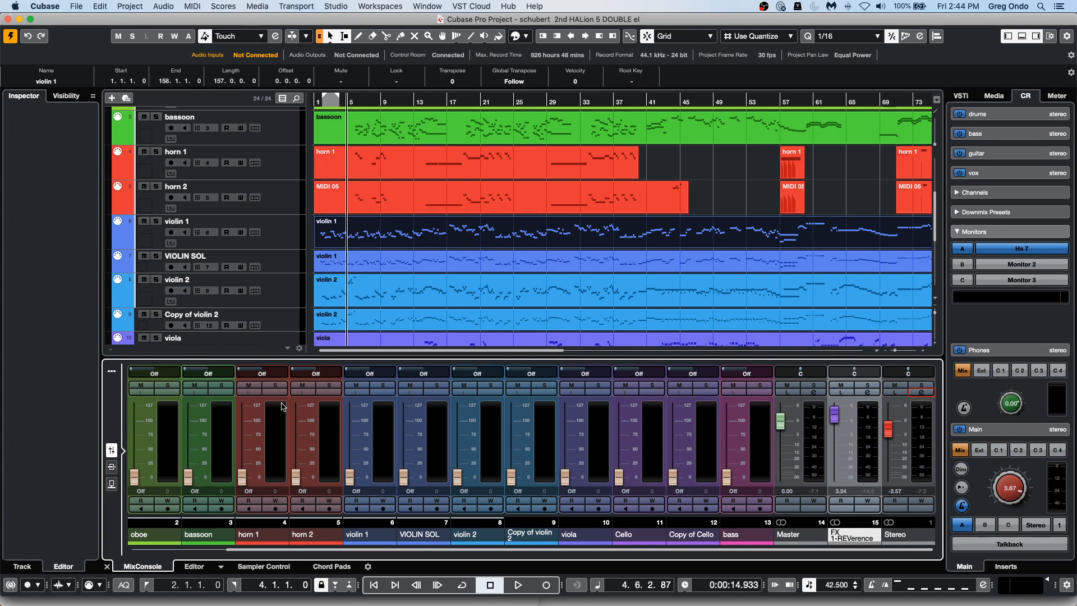
# Open the recent project "be someone.cpr" and activate it.
pyautogui.click(81, 7)
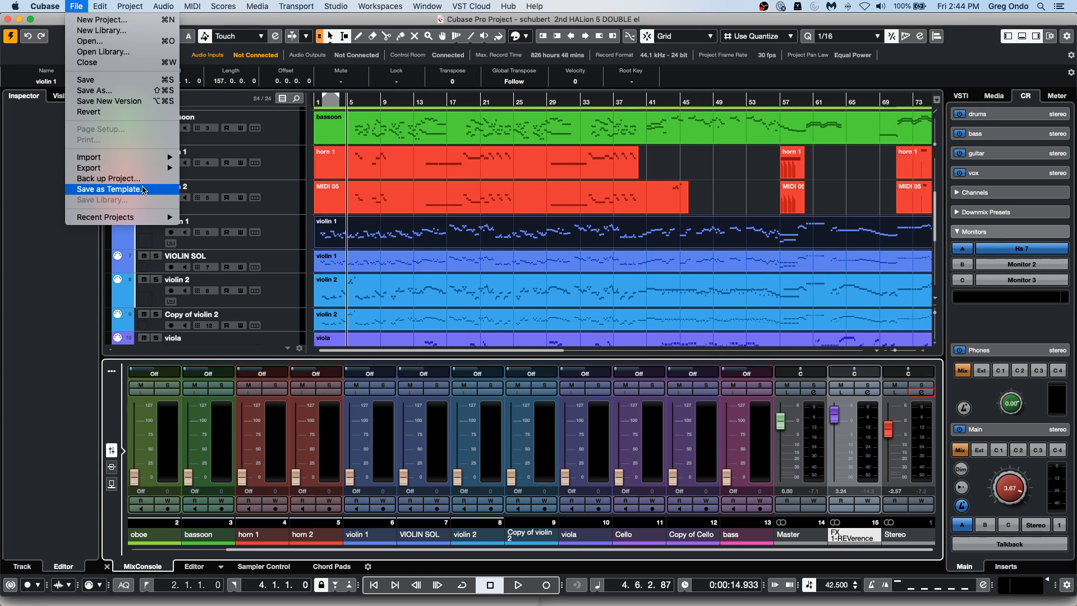
pyautogui.moveTo(145, 223)
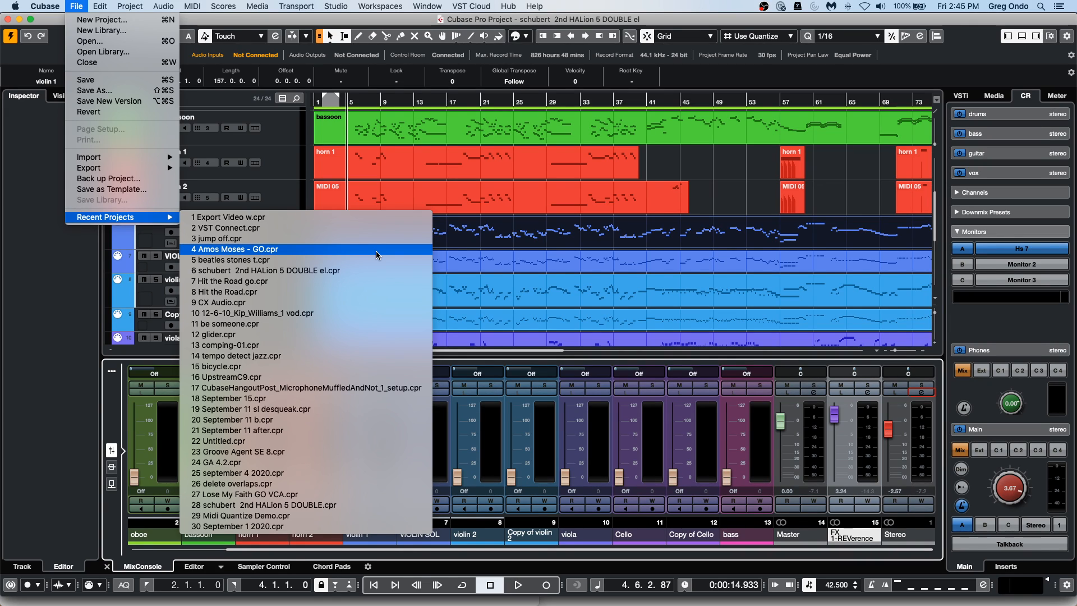
pyautogui.click(360, 324)
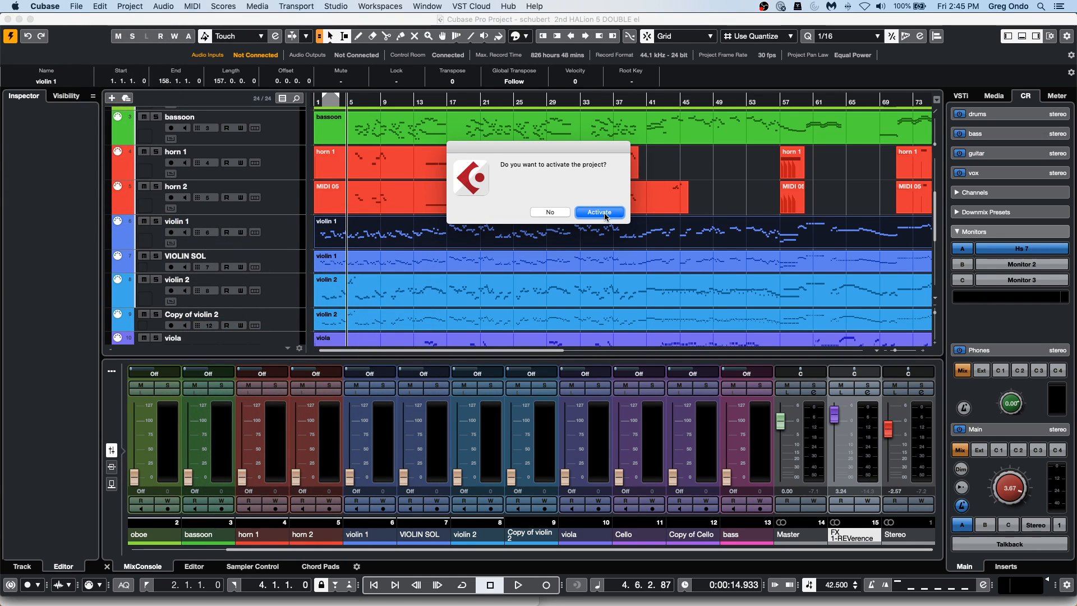
pyautogui.click(605, 216)
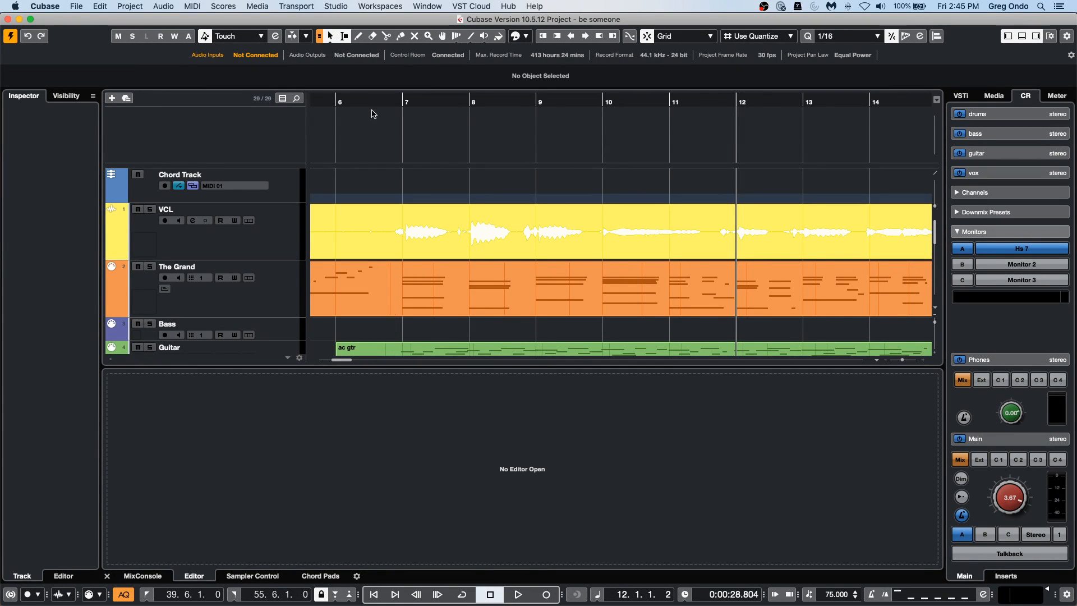
# Open The Grand's MIDI part in the lower zone and show it in the Score Editor.
pyautogui.moveTo(386, 100); pyautogui.dragTo(387, 31)
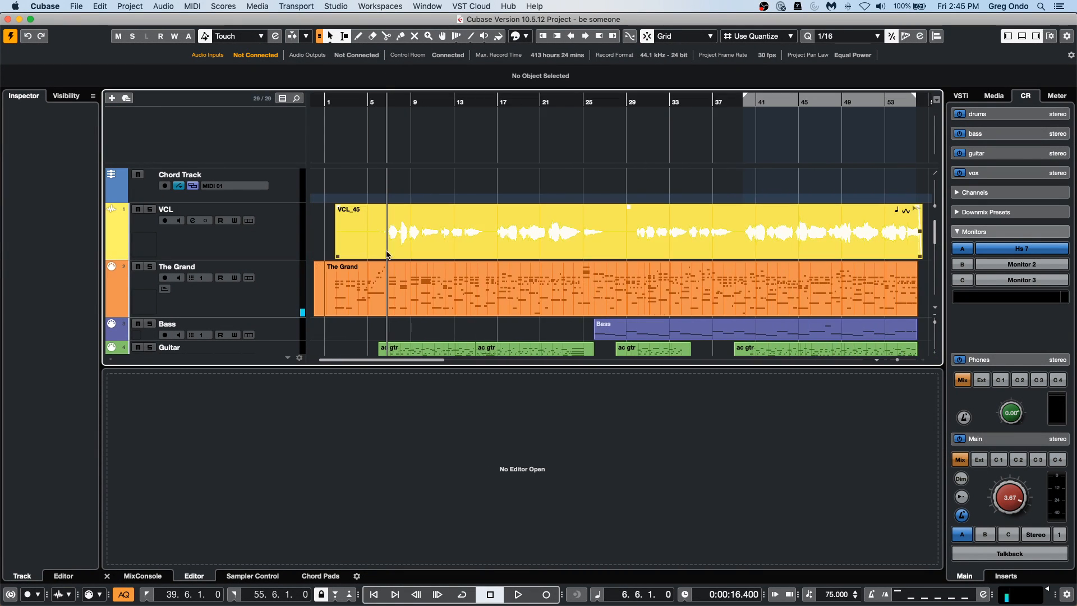
pyautogui.doubleClick(422, 313)
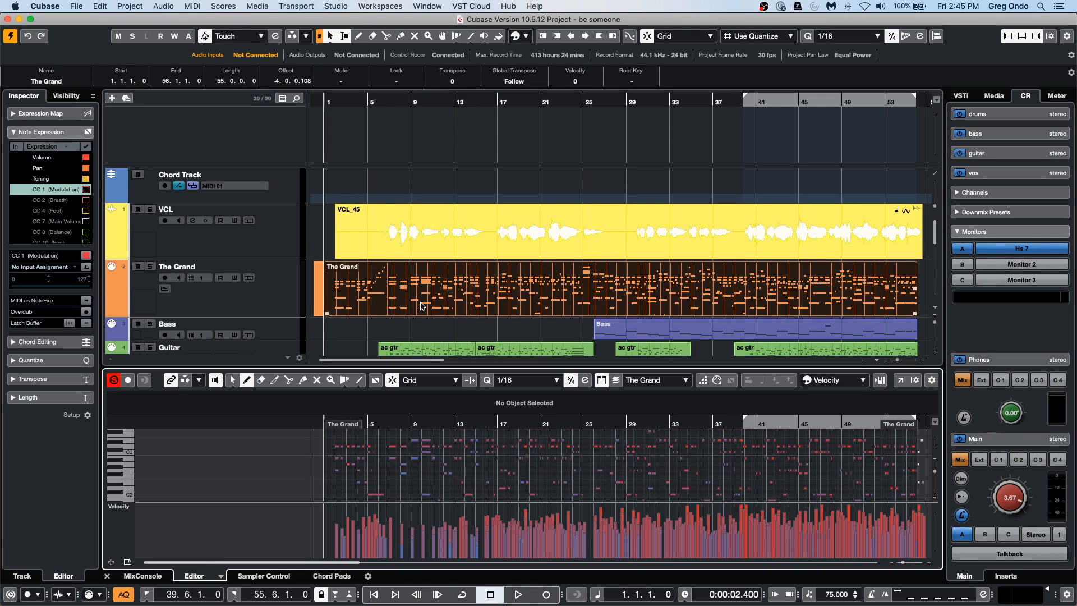
pyautogui.click(221, 576)
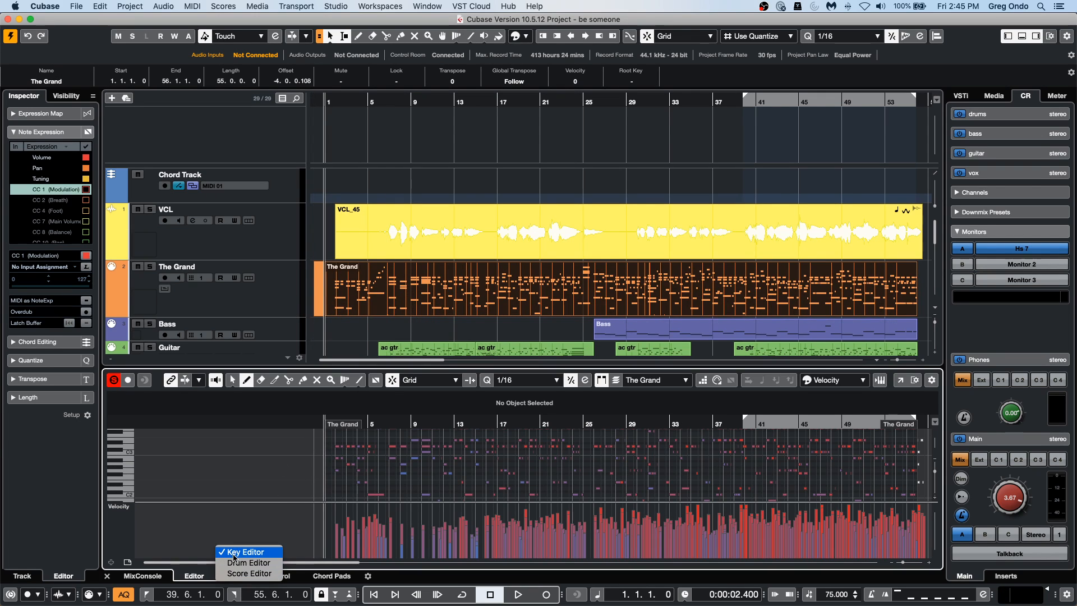
pyautogui.click(238, 573)
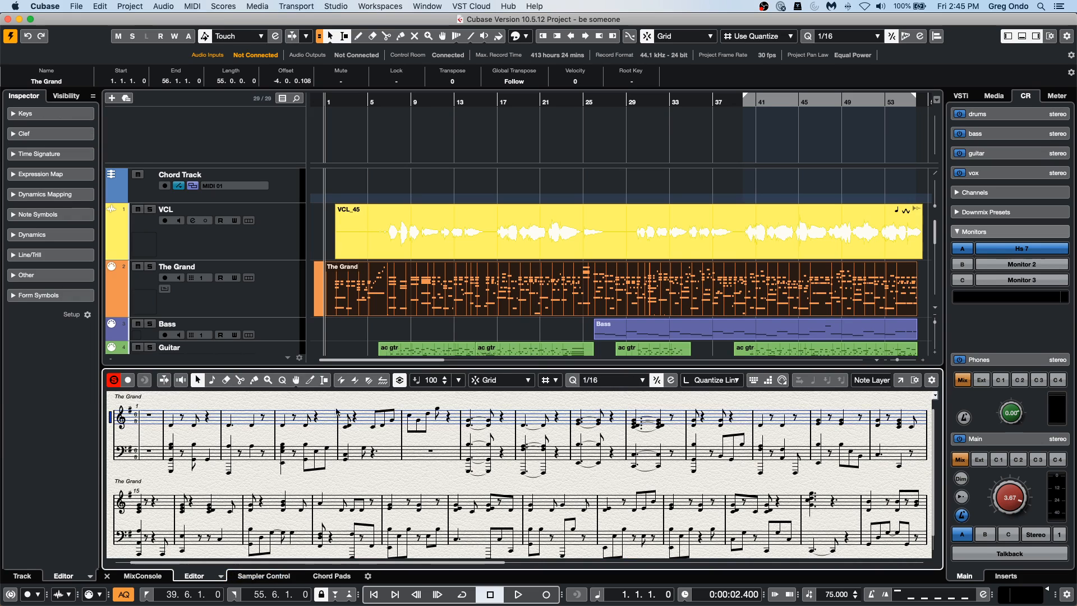
# Create chord symbols on the Chord Track from The Grand's part, including bass notes and tensions.
pyautogui.click(130, 7)
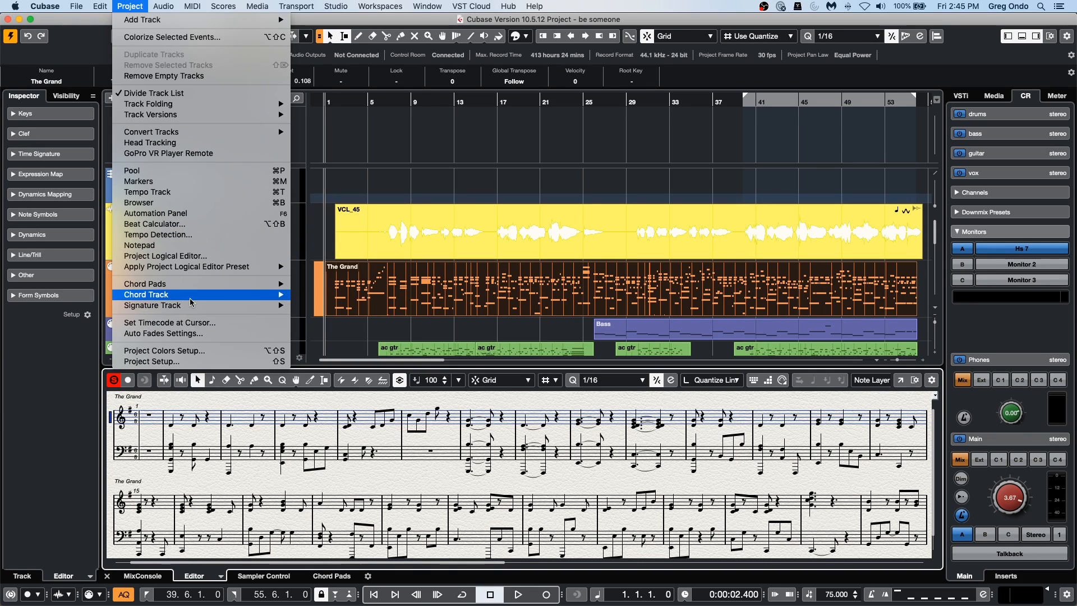
pyautogui.moveTo(198, 295)
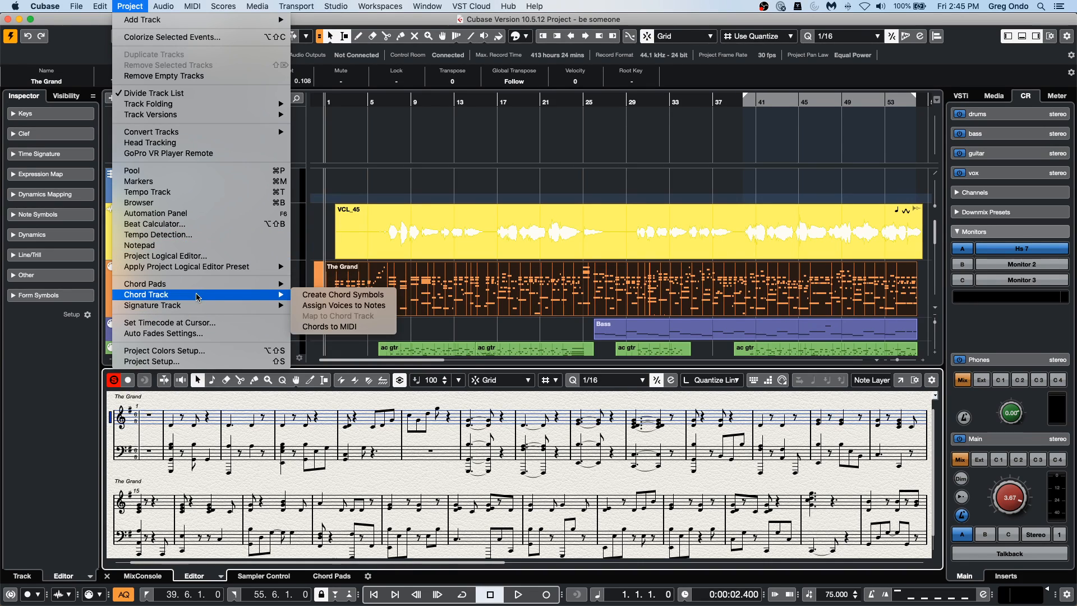
pyautogui.click(351, 300)
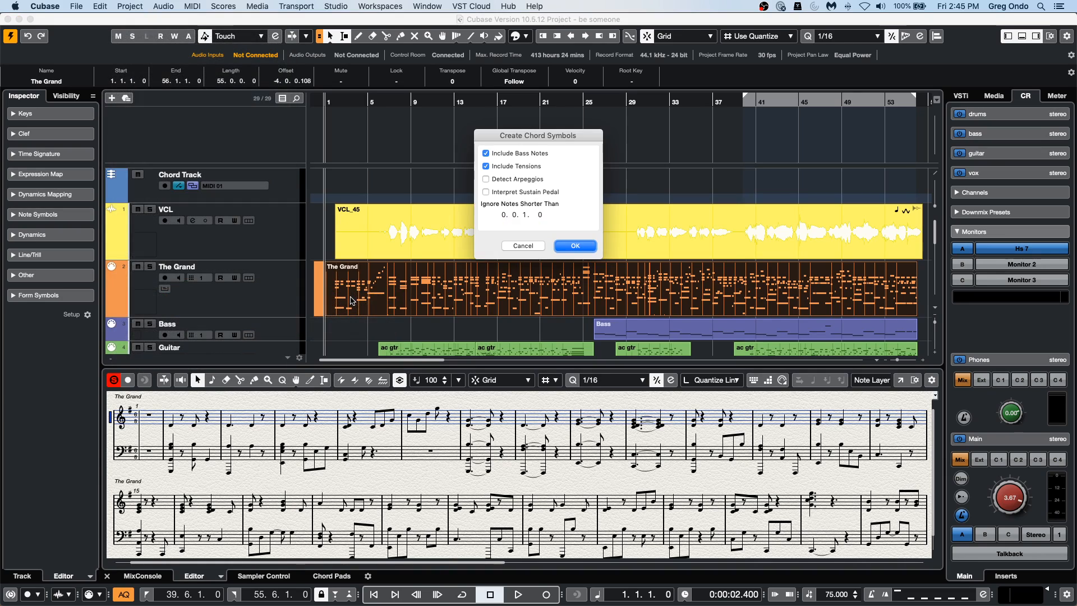
pyautogui.click(575, 246)
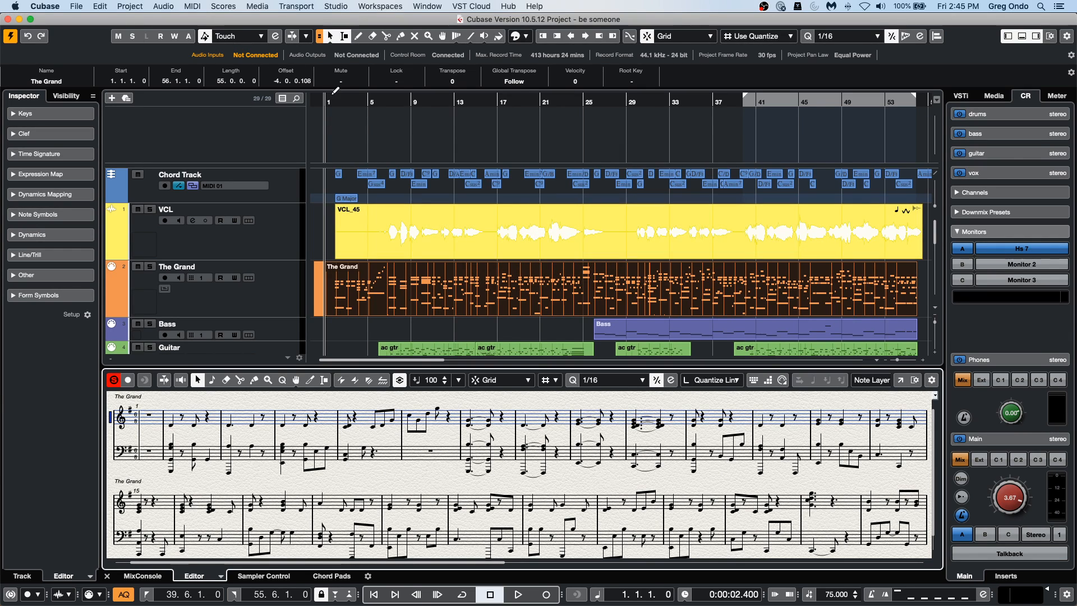
# Enlarge the Chord Track and inspect its first chord symbols and the G Major scale event at bar 2.
pyautogui.moveTo(331, 101); pyautogui.dragTo(326, 134)
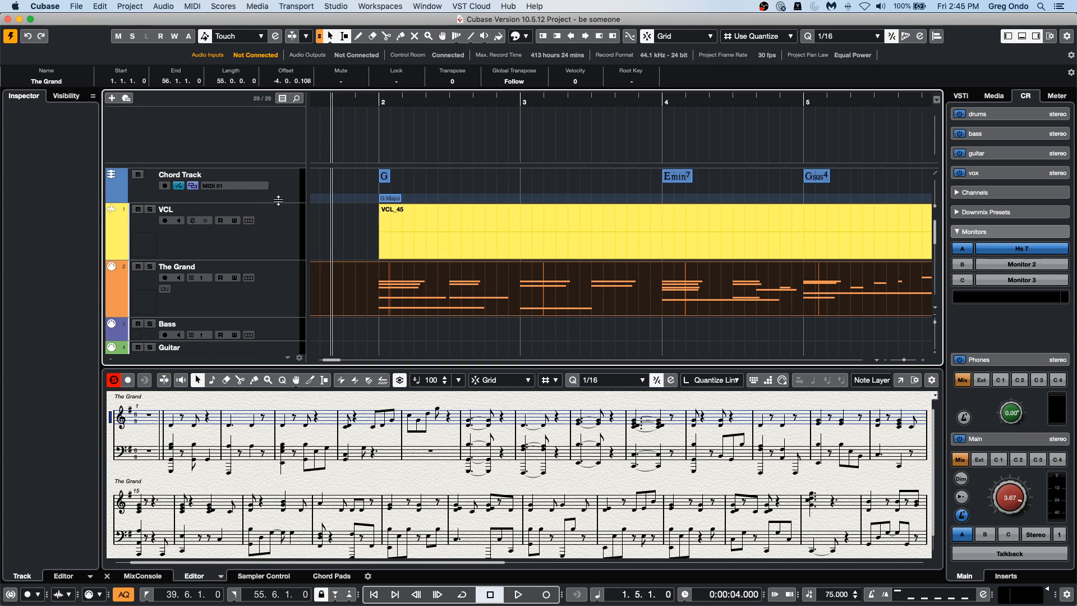
pyautogui.moveTo(279, 200); pyautogui.dragTo(278, 212)
pyautogui.click(180, 187)
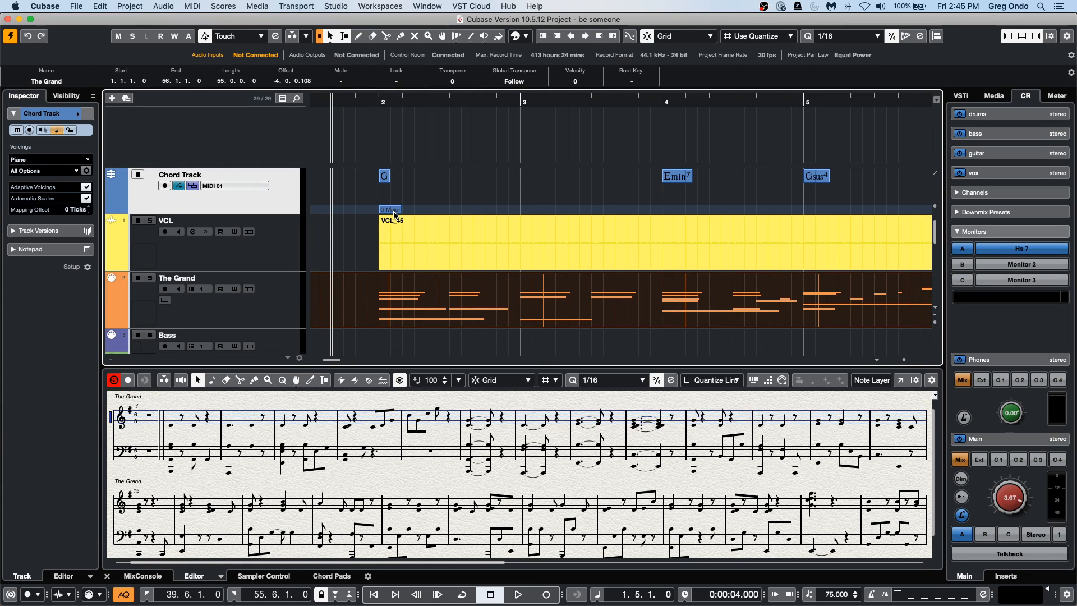
pyautogui.click(394, 211)
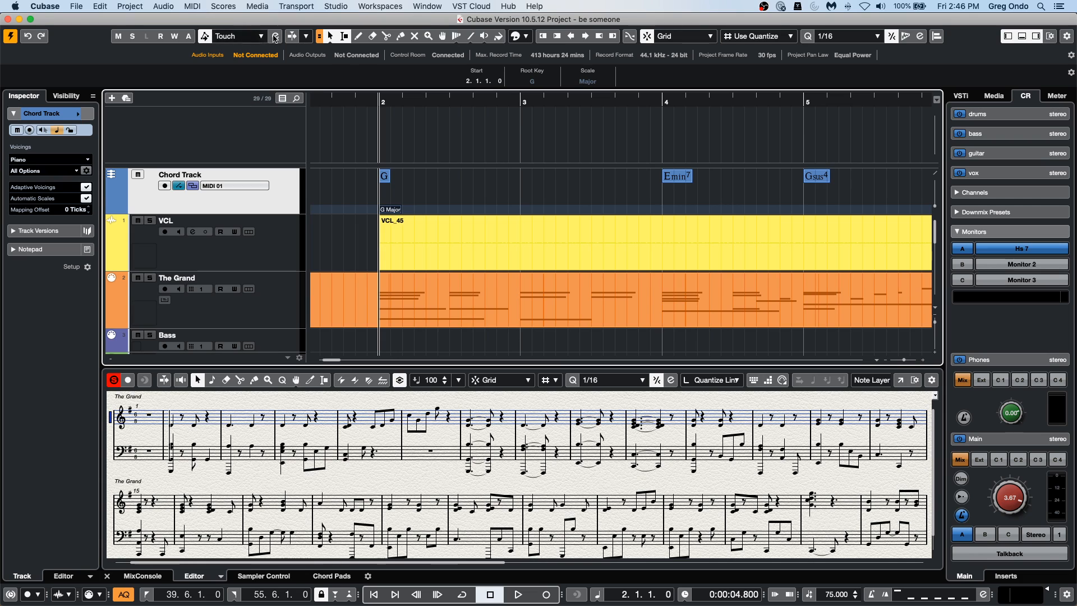
# Reselect The Grand's MIDI part and review the available Chord Track commands without running any.
pyautogui.moveTo(361, 97); pyautogui.dragTo(362, 68)
pyautogui.click(471, 323)
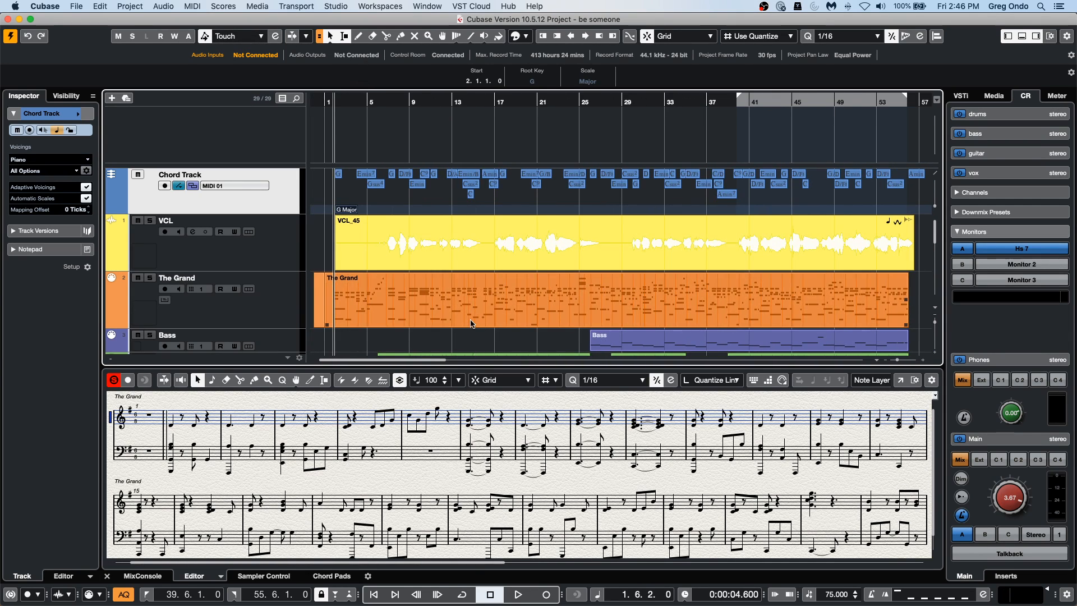
pyautogui.click(100, 6)
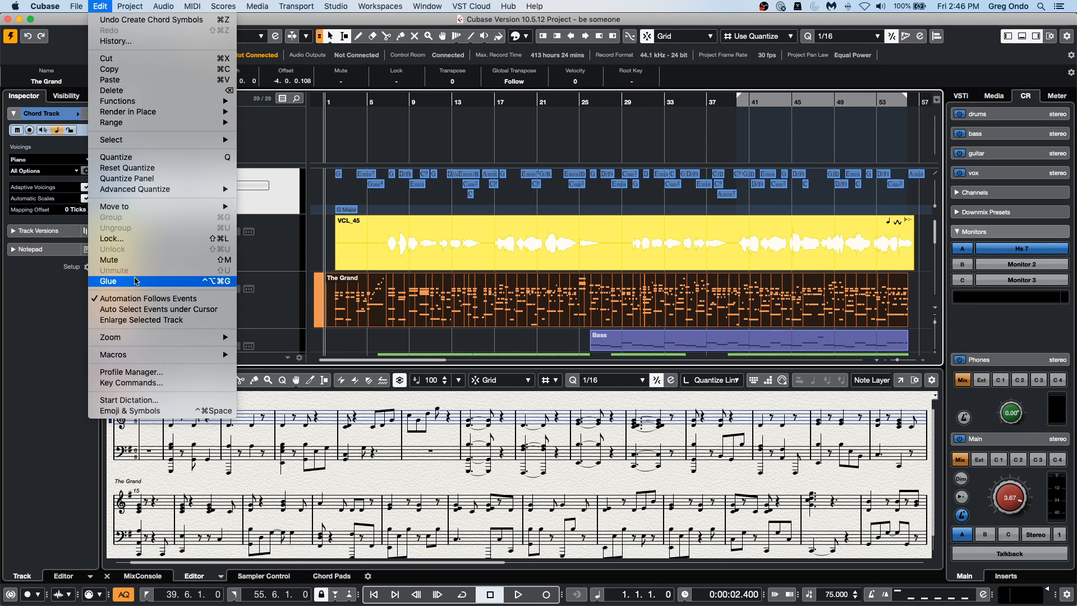
pyautogui.moveTo(130, 7)
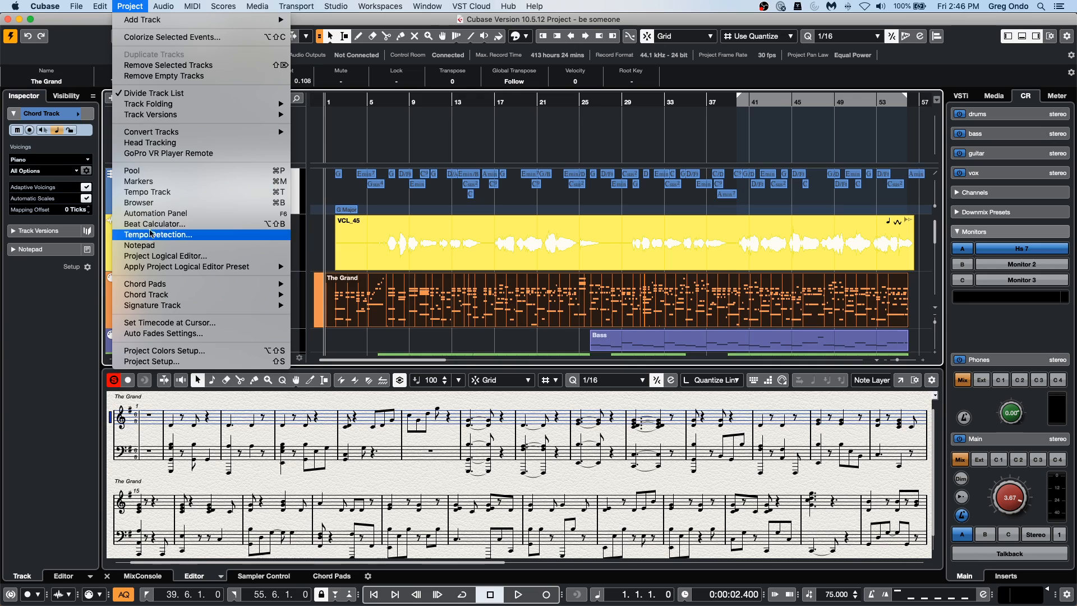
pyautogui.moveTo(157, 295)
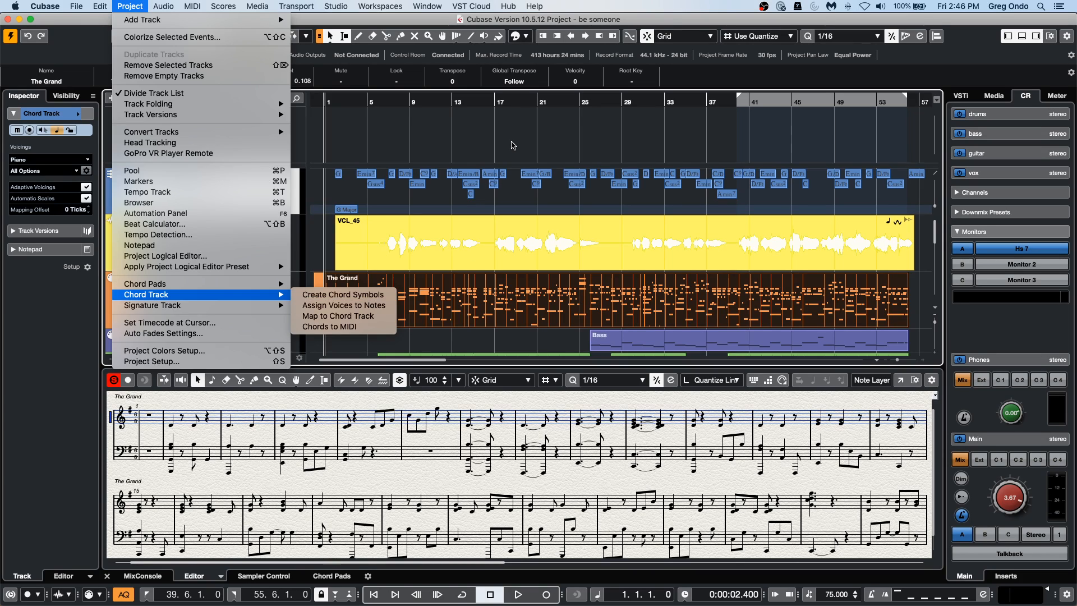
pyautogui.click(514, 146)
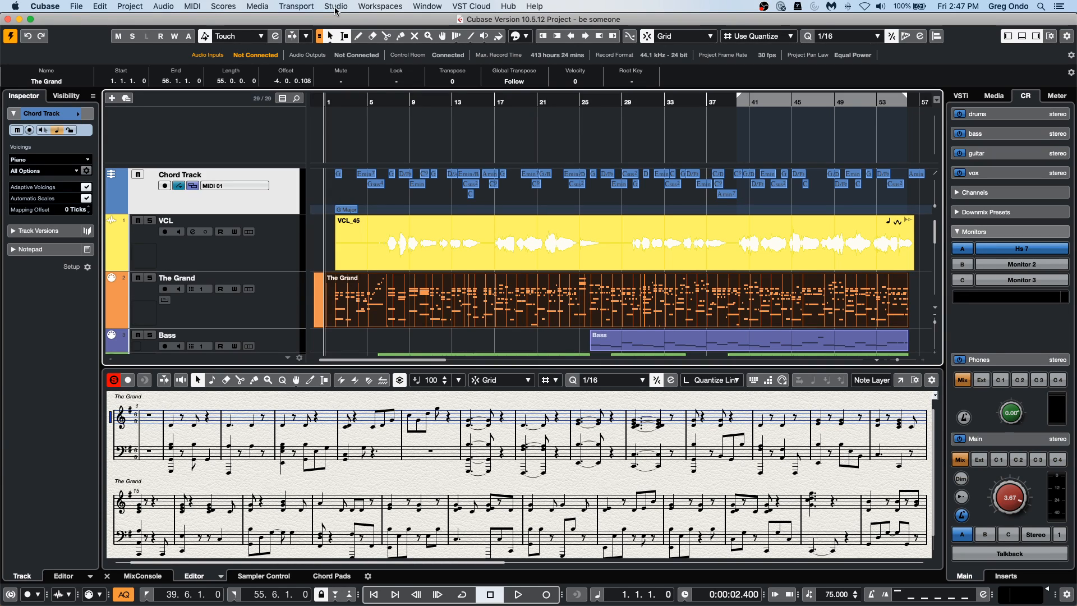
# Add one instrument track using HALion Sonic SE with stereo audio output.
pyautogui.rightClick(259, 200)
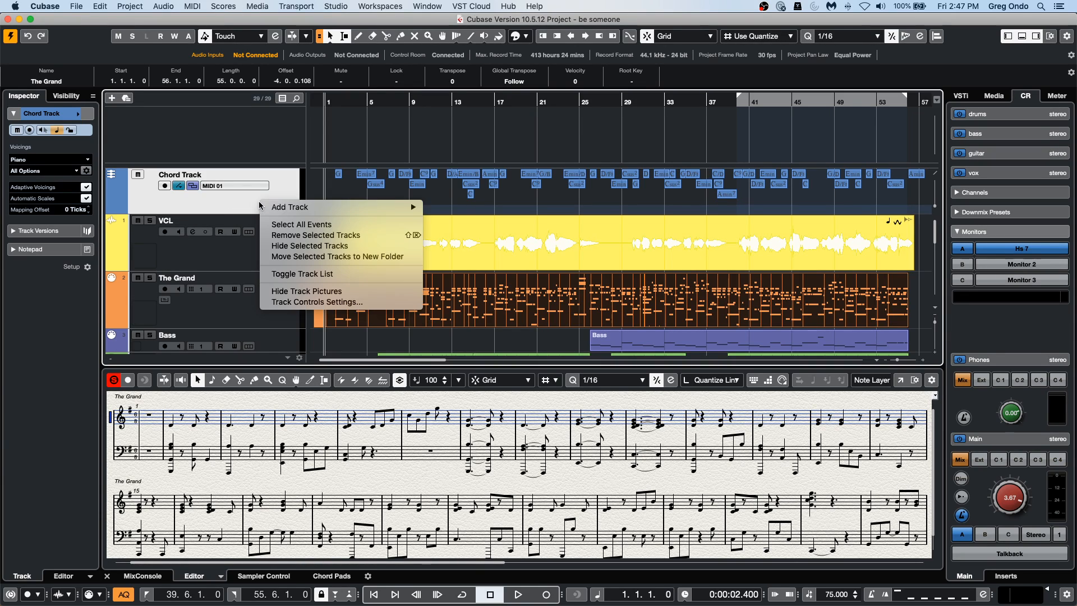
pyautogui.moveTo(283, 208)
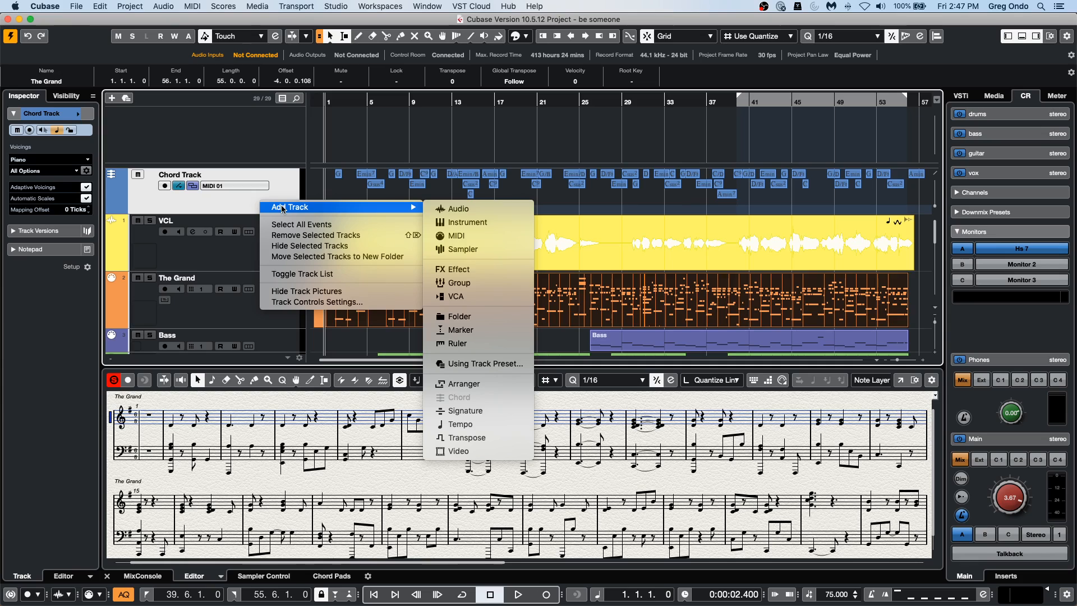
pyautogui.click(469, 222)
pyautogui.click(543, 213)
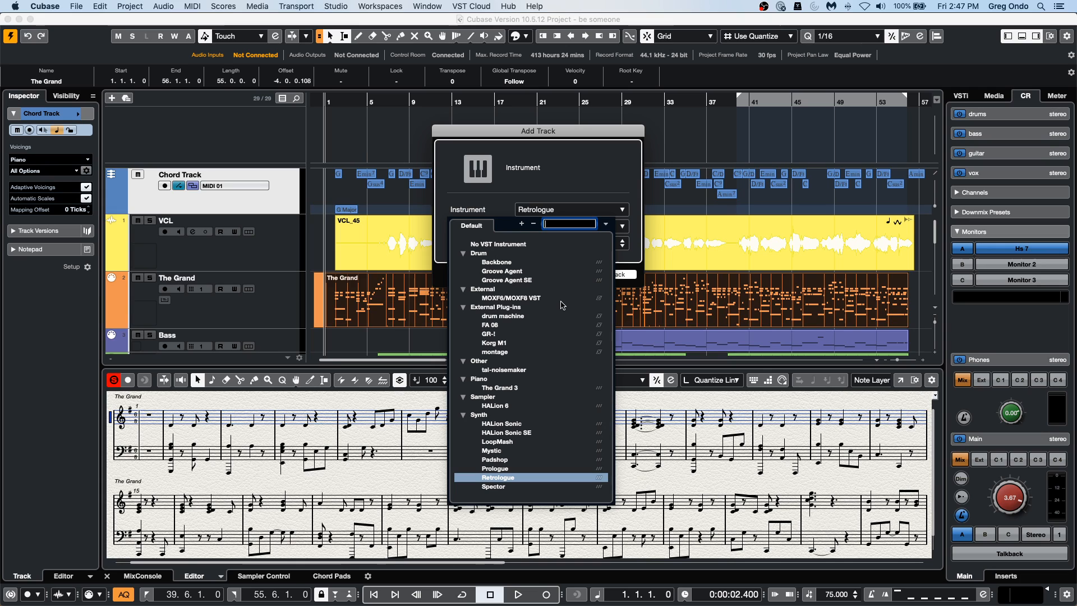
pyautogui.click(532, 433)
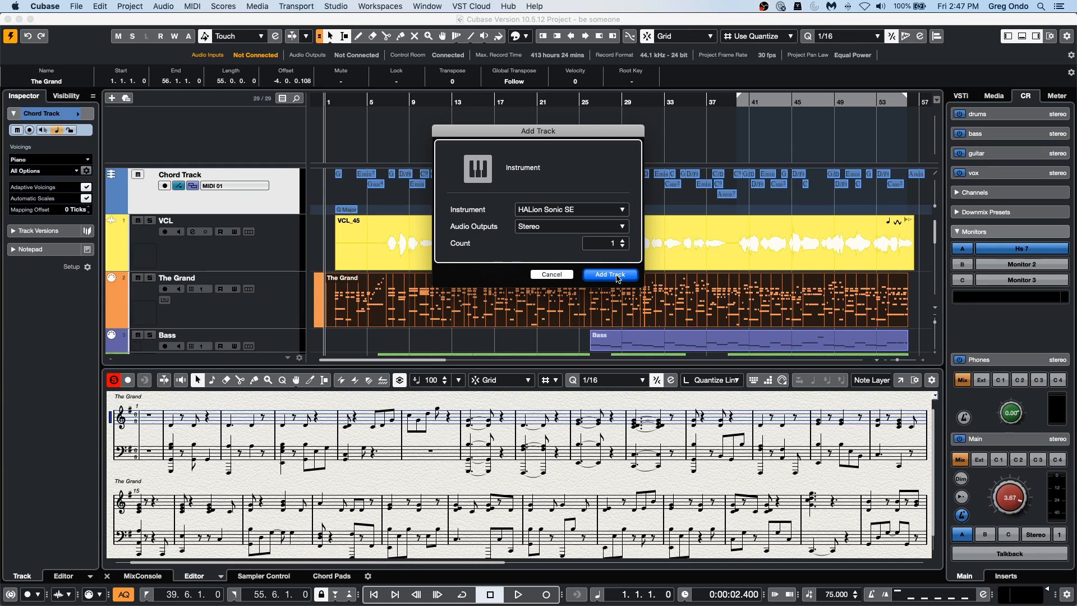
pyautogui.click(599, 276)
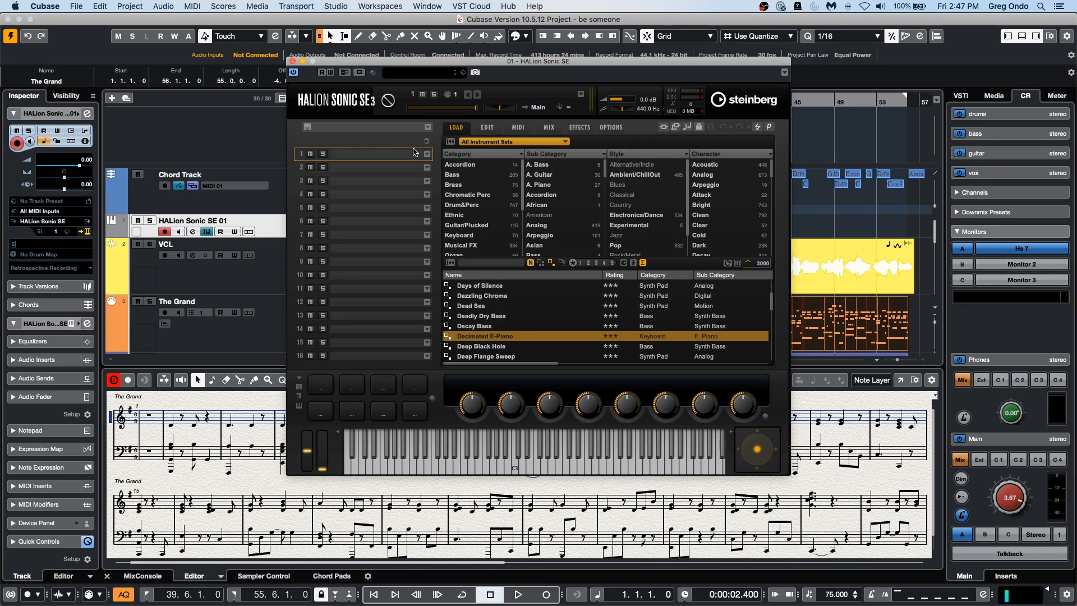
# Load the E. Bass program "Dark Precision" into HALion Sonic SE's slot 1 and close the instrument window.
pyautogui.click(428, 155)
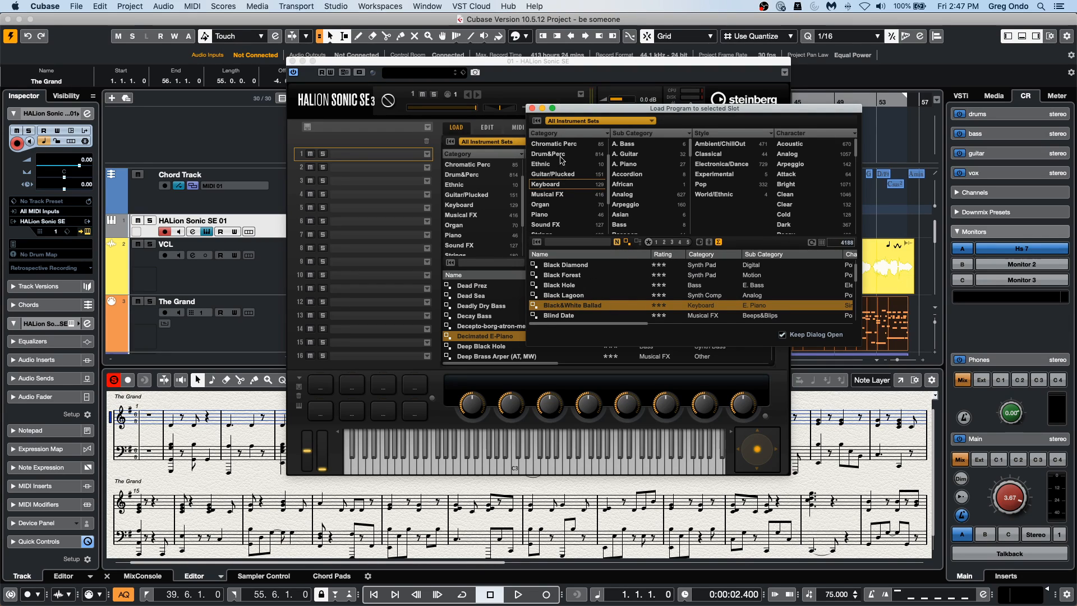
pyautogui.scroll(1, 555, 206)
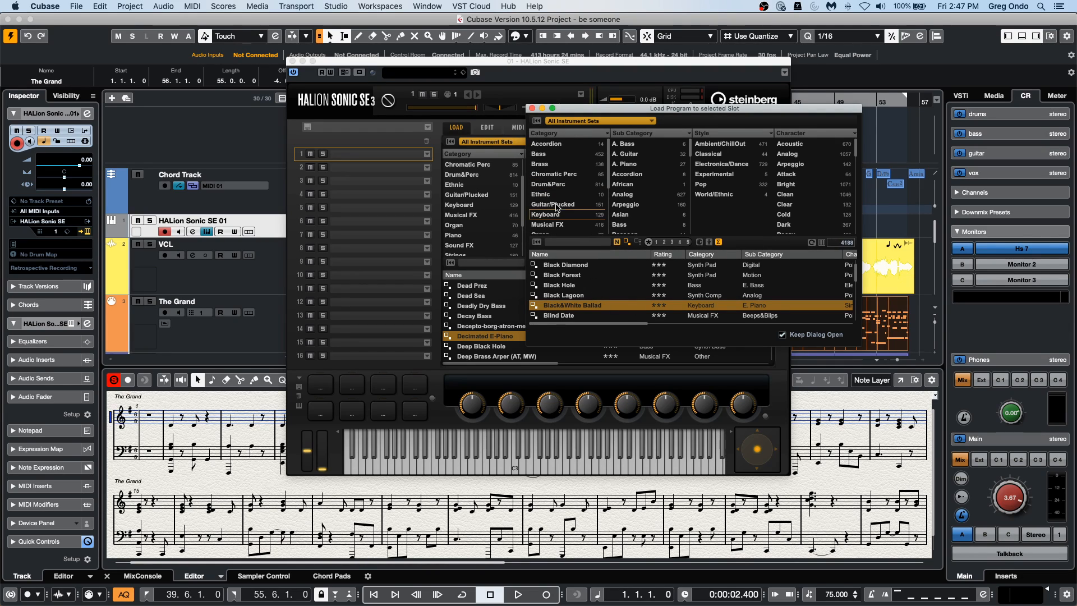
pyautogui.click(561, 156)
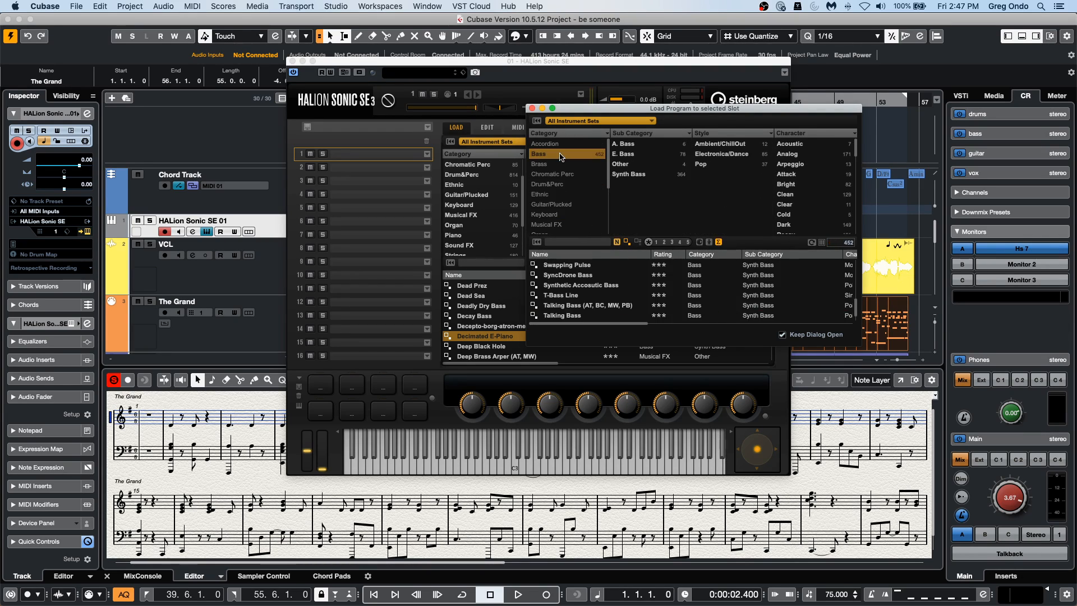
pyautogui.click(624, 153)
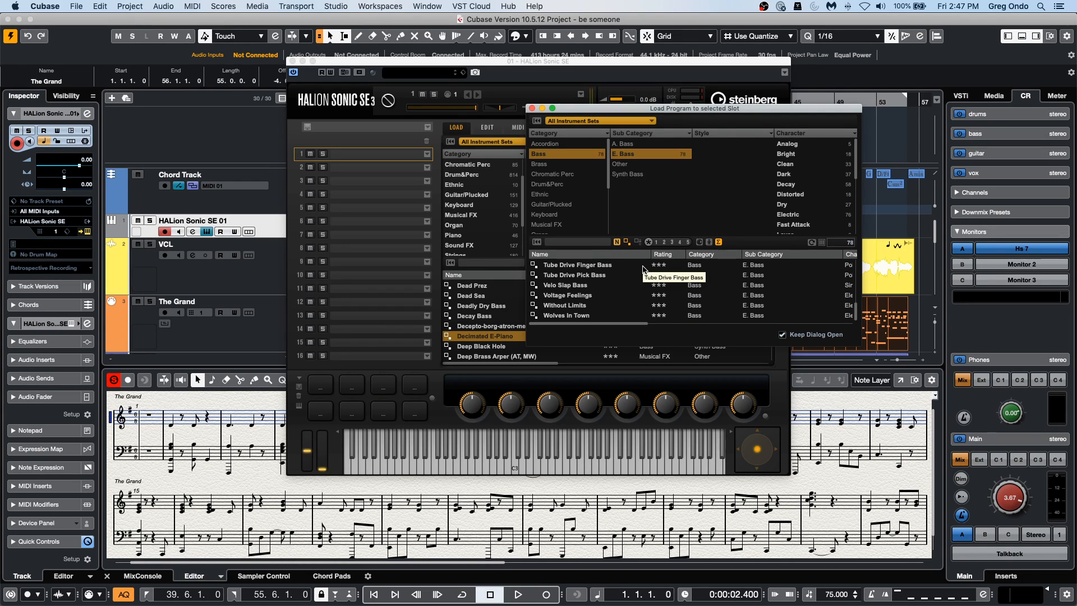
pyautogui.scroll(15, 623, 303)
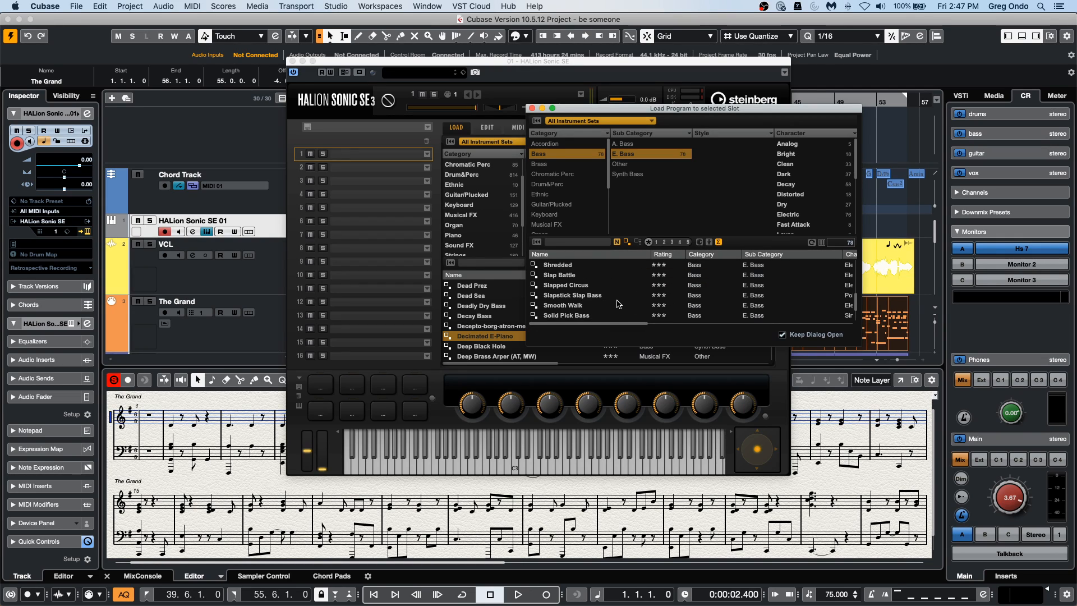
pyautogui.scroll(-4, 618, 304)
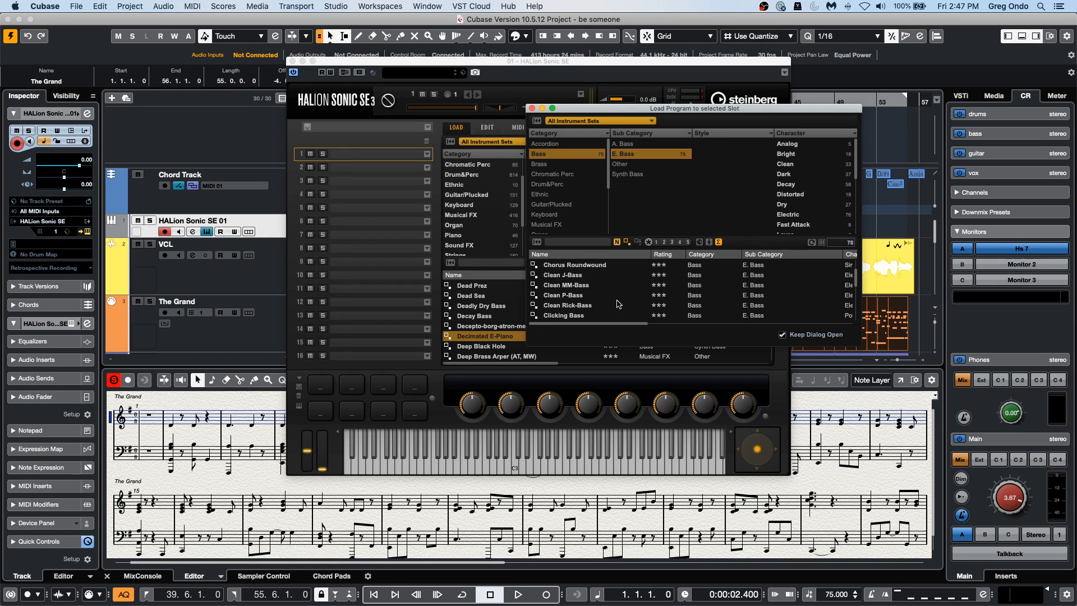
pyautogui.scroll(-7, 617, 303)
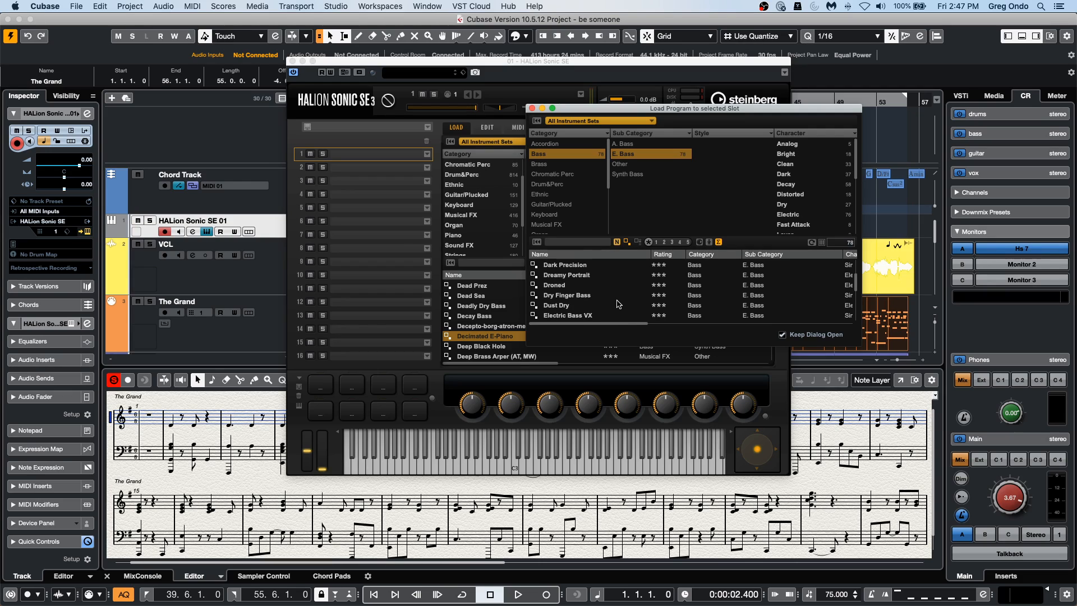
pyautogui.scroll(1, 618, 304)
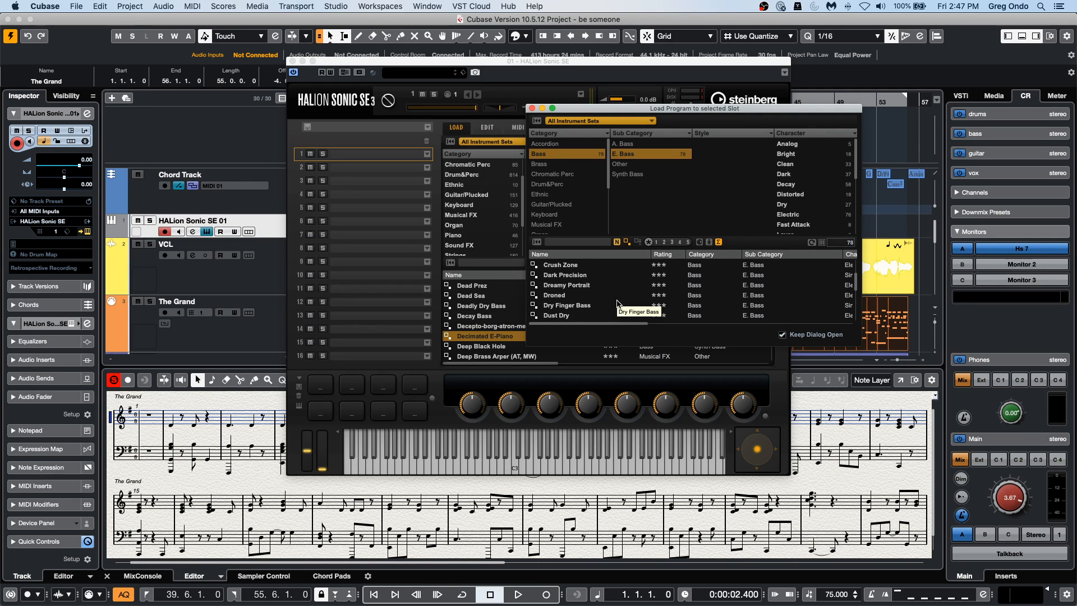
pyautogui.doubleClick(589, 275)
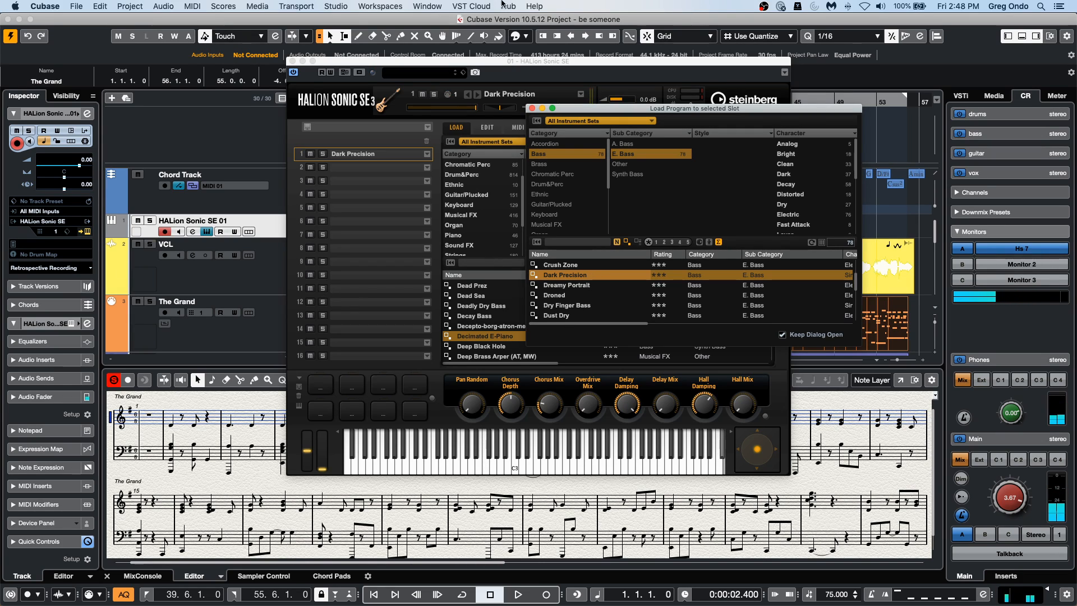
pyautogui.click(293, 61)
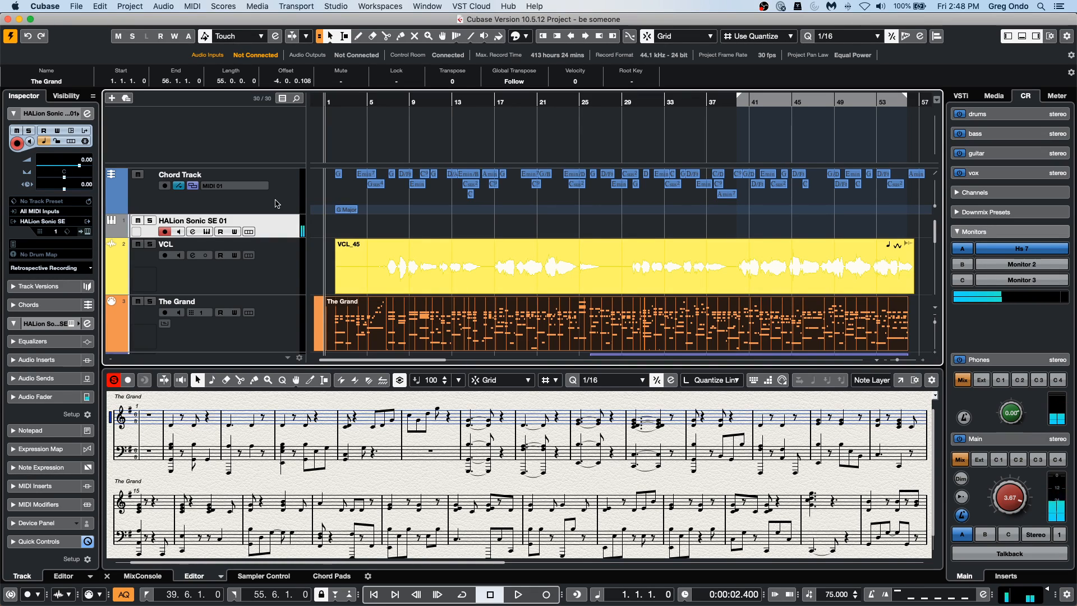
# Mute the Bass track and place its part on the HALion Sonic SE 01 track, starting at bar 26.
pyautogui.scroll(-4, 447, 260)
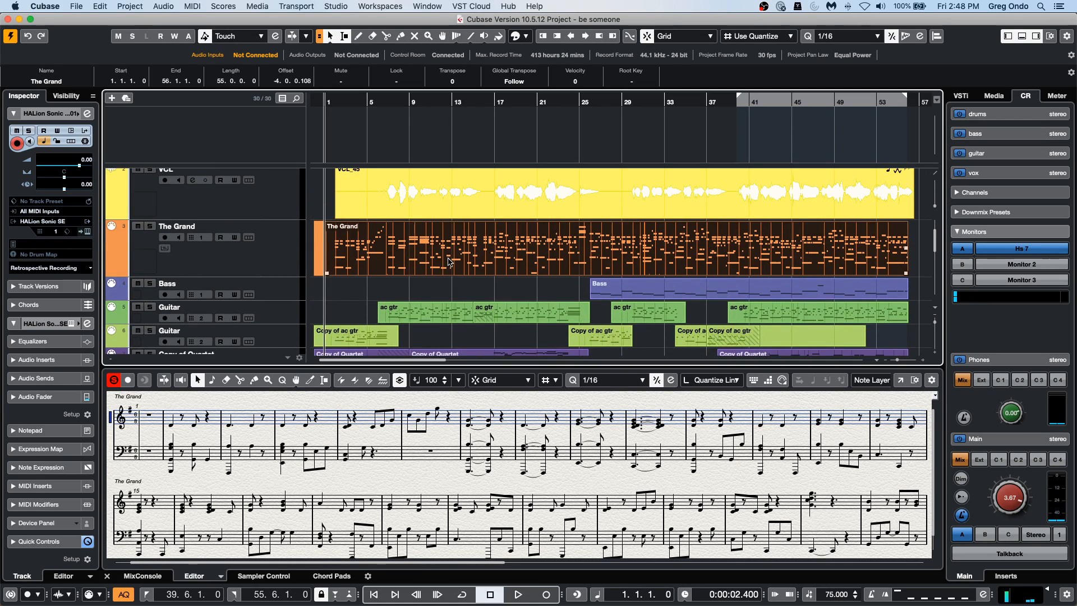
pyautogui.click(594, 104)
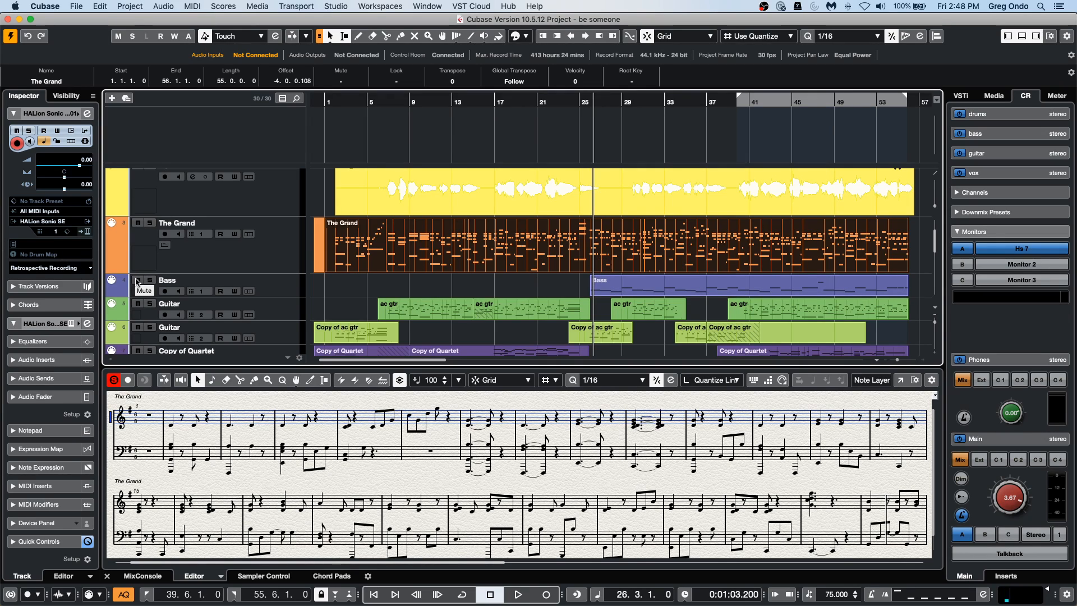
pyautogui.moveTo(667, 289); pyautogui.dragTo(640, 232)
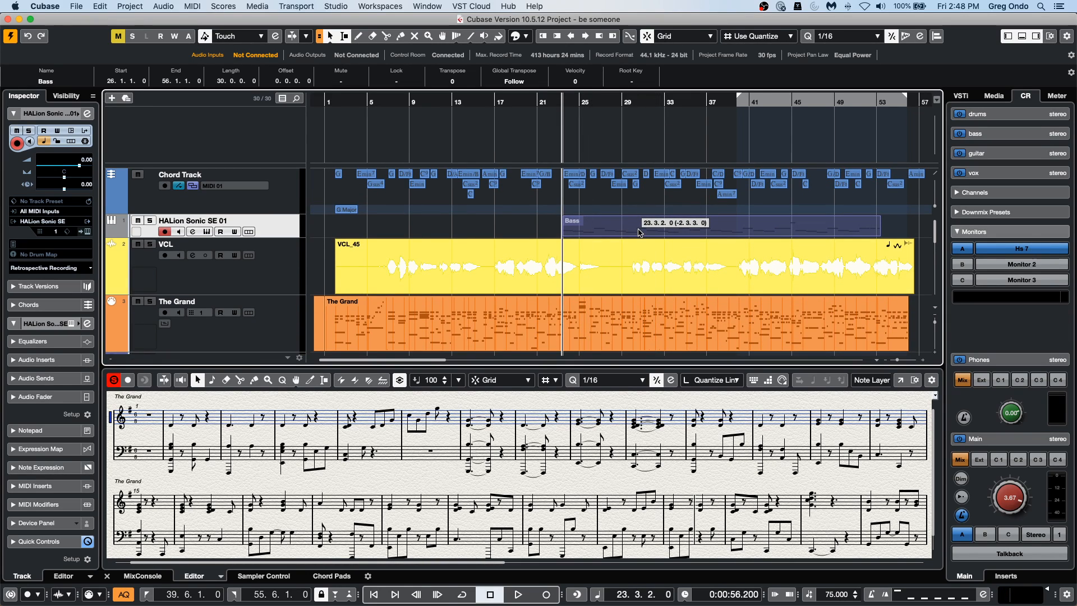
pyautogui.moveTo(639, 231); pyautogui.dragTo(638, 230)
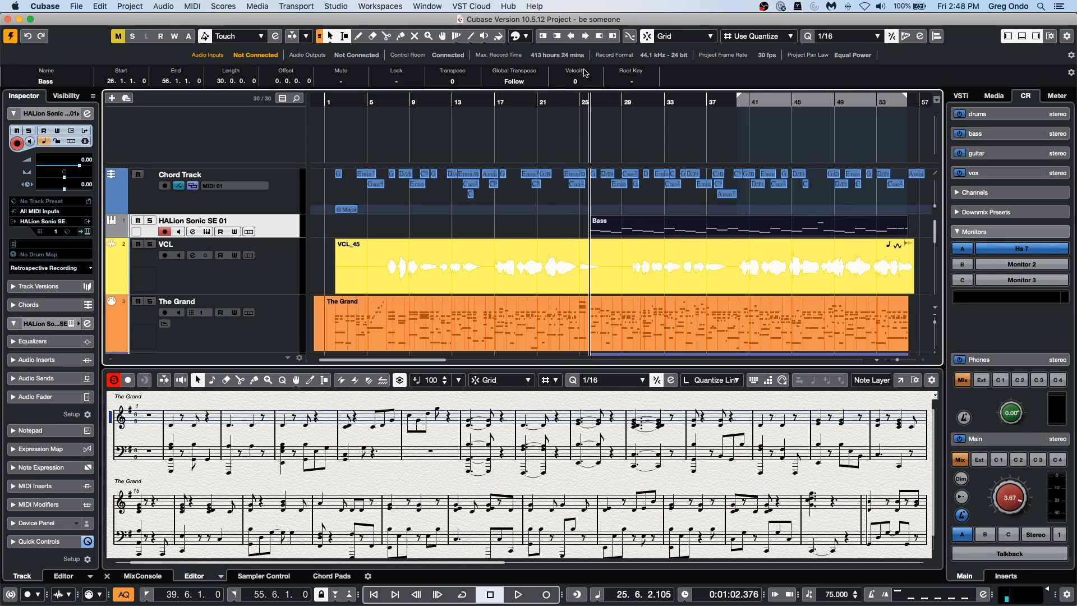
# Play the project from just before the Bass part and turn off the Score Editor's solo mode.
pyautogui.click(565, 113)
pyautogui.press('space')
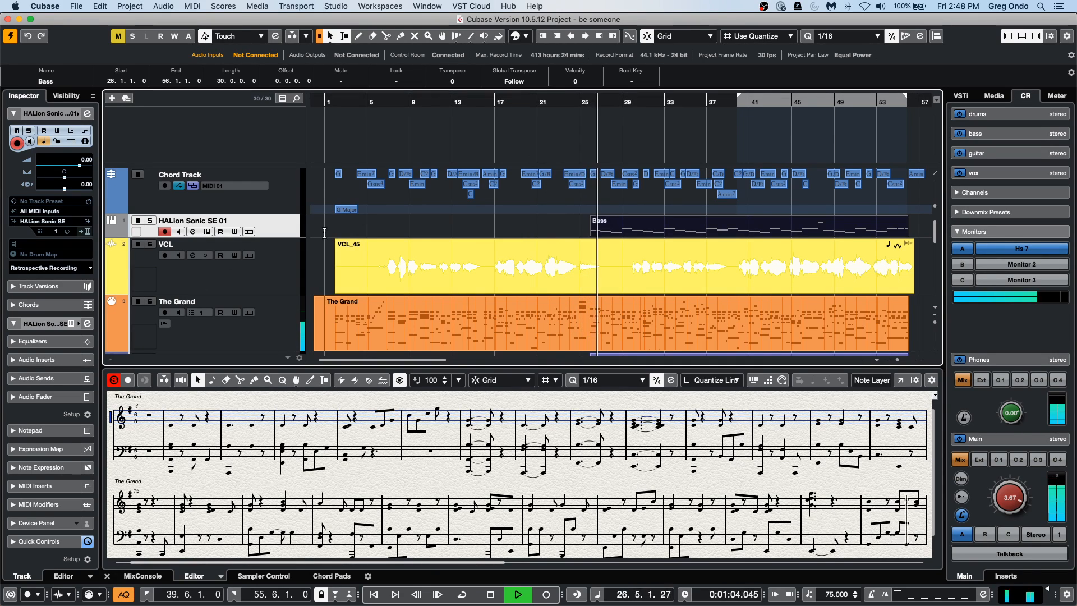
pyautogui.click(113, 380)
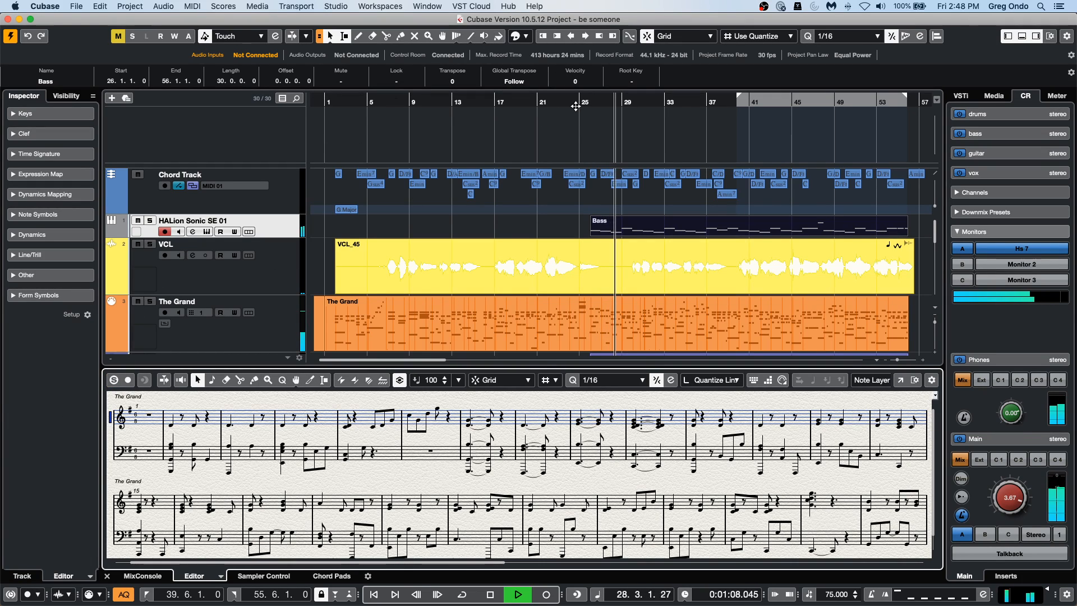
pyautogui.click(576, 106)
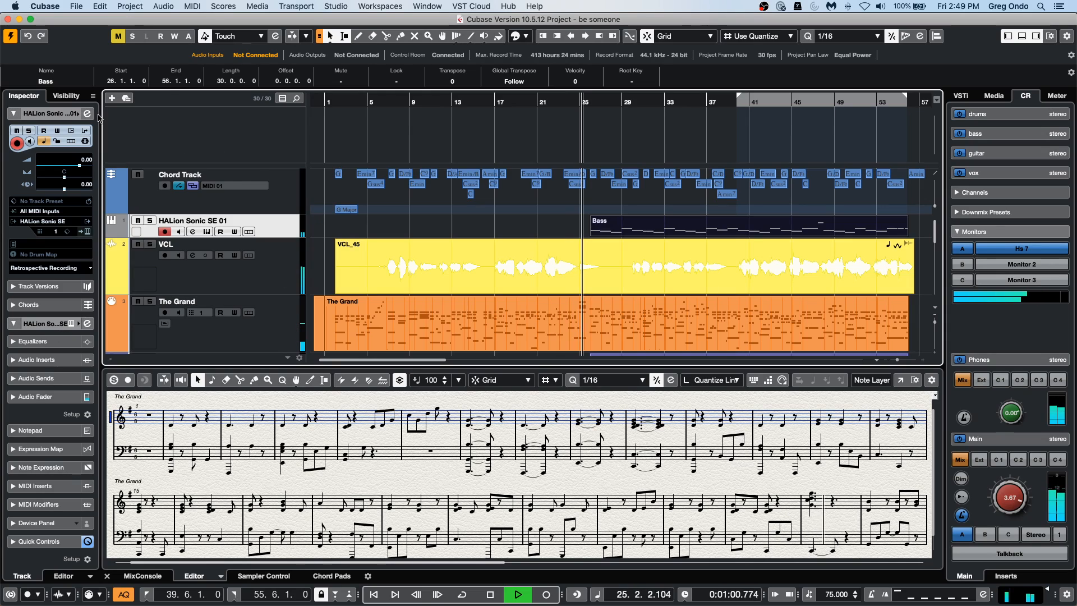
# Solo the HALion Sonic SE 01 track during playback, check its instrument window, and restore the full mix.
pyautogui.click(150, 221)
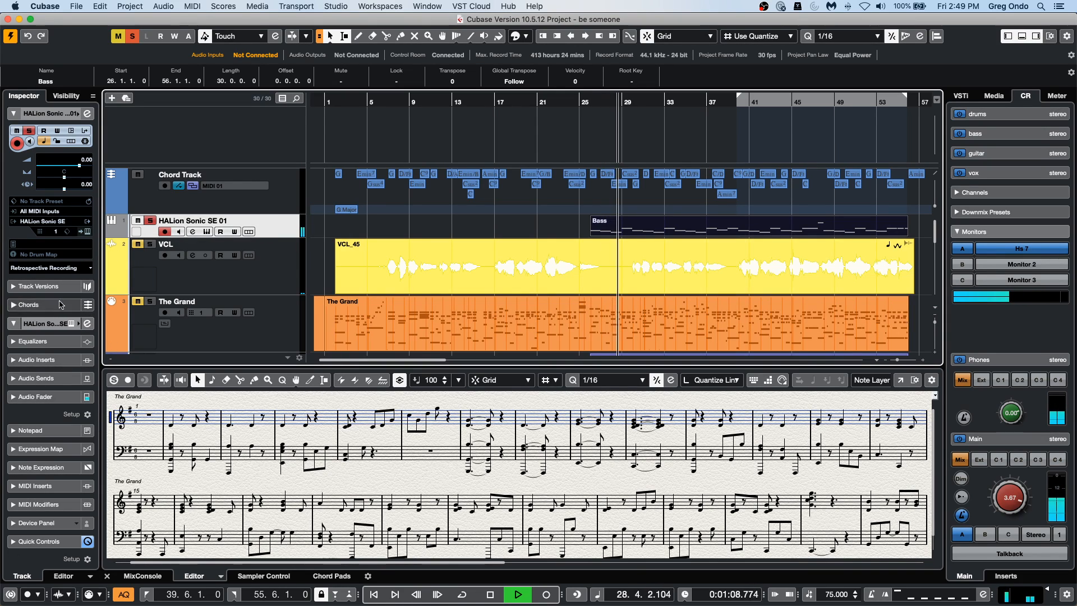
pyautogui.click(87, 231)
pyautogui.click(87, 232)
pyautogui.click(87, 232)
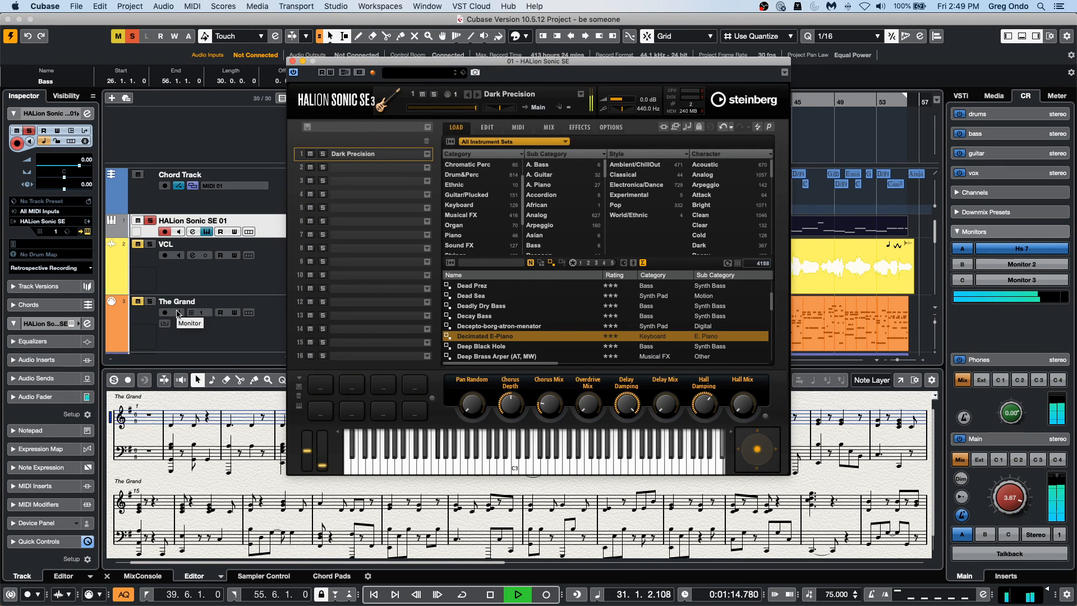
pyautogui.click(291, 62)
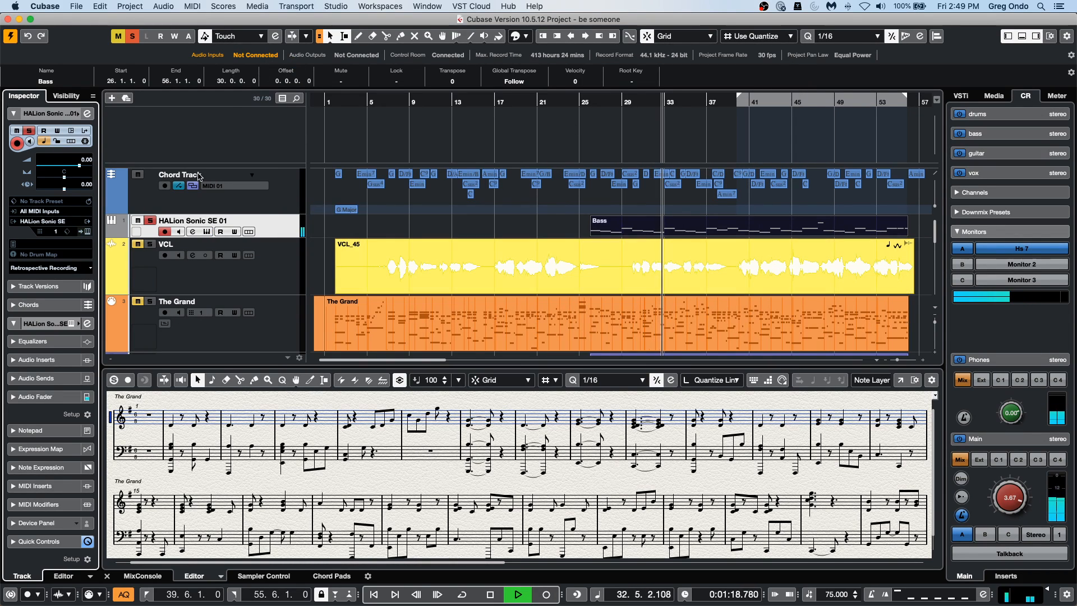
pyautogui.click(150, 221)
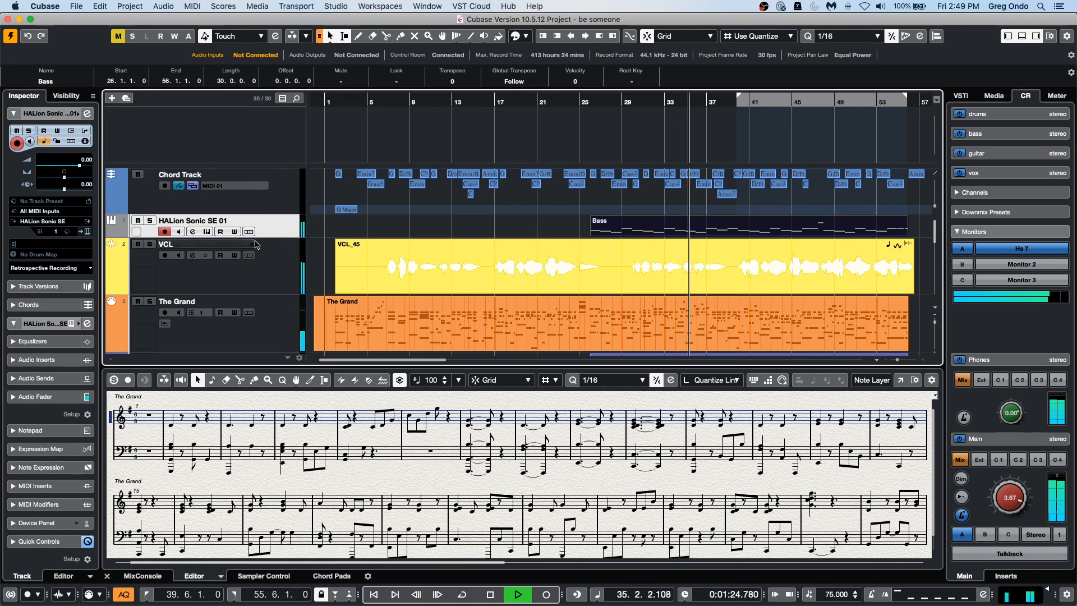
# Raise the HALion Sonic SE 01 channel's fader to 4.02 in the MixConsole and briefly solo the channel to check it.
pyautogui.click(148, 577)
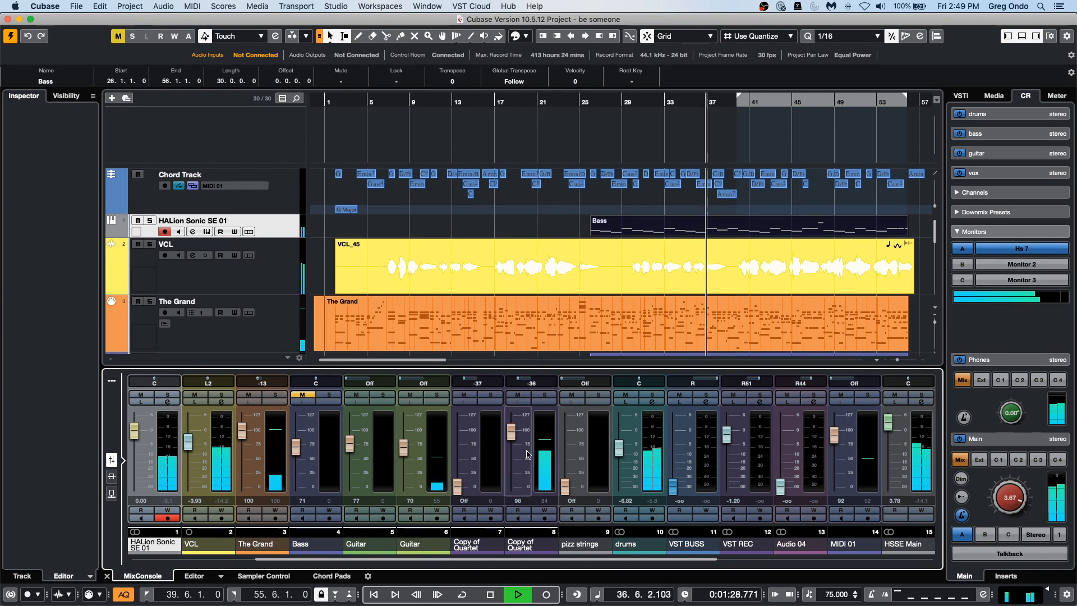
pyautogui.moveTo(323, 559); pyautogui.dragTo(230, 560)
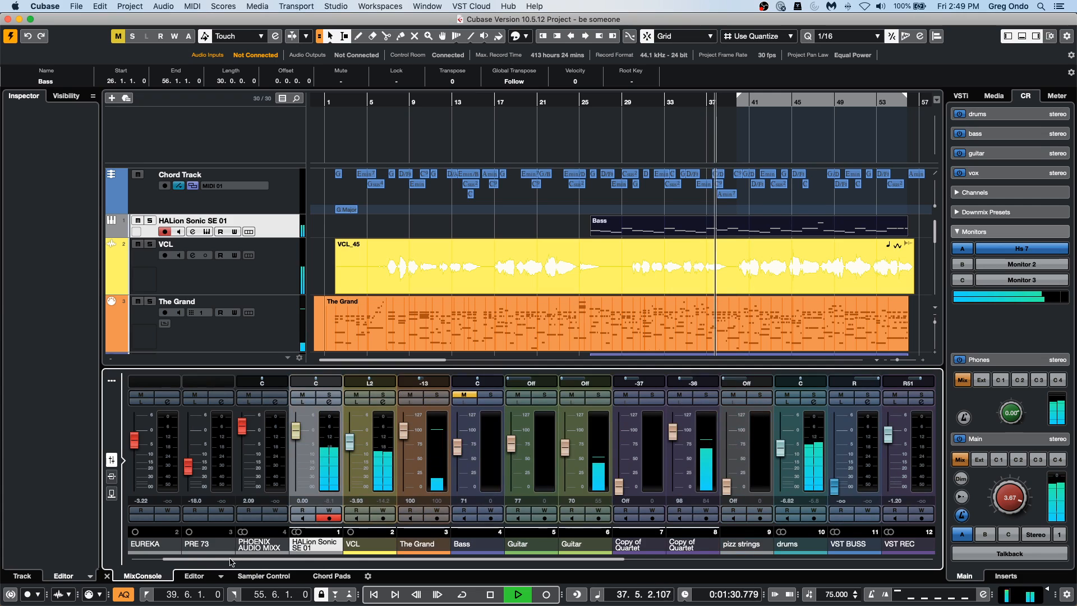
pyautogui.moveTo(296, 431); pyautogui.dragTo(298, 419)
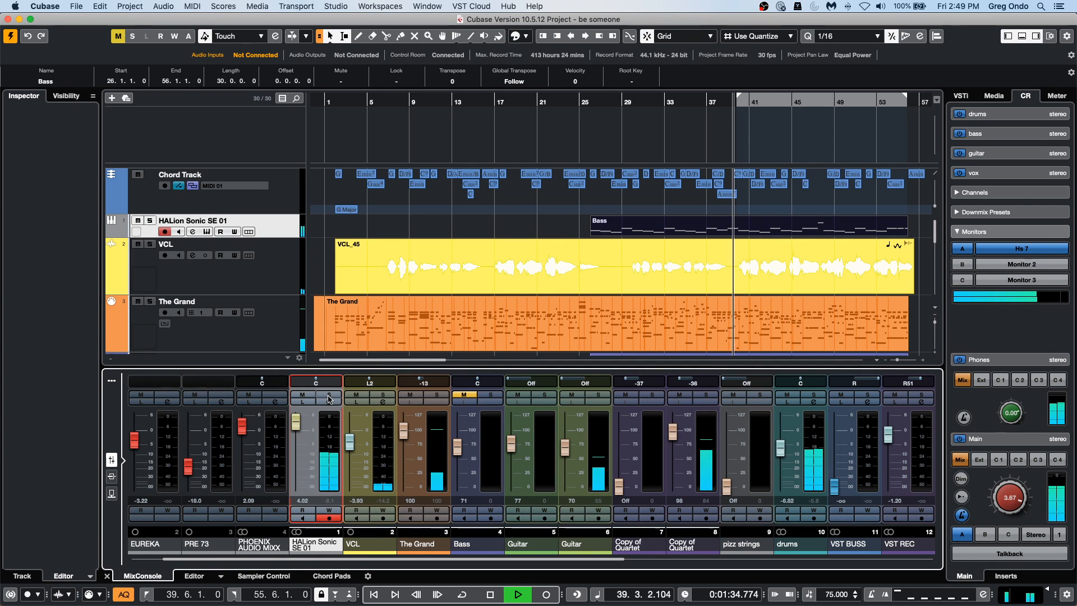
pyautogui.click(333, 394)
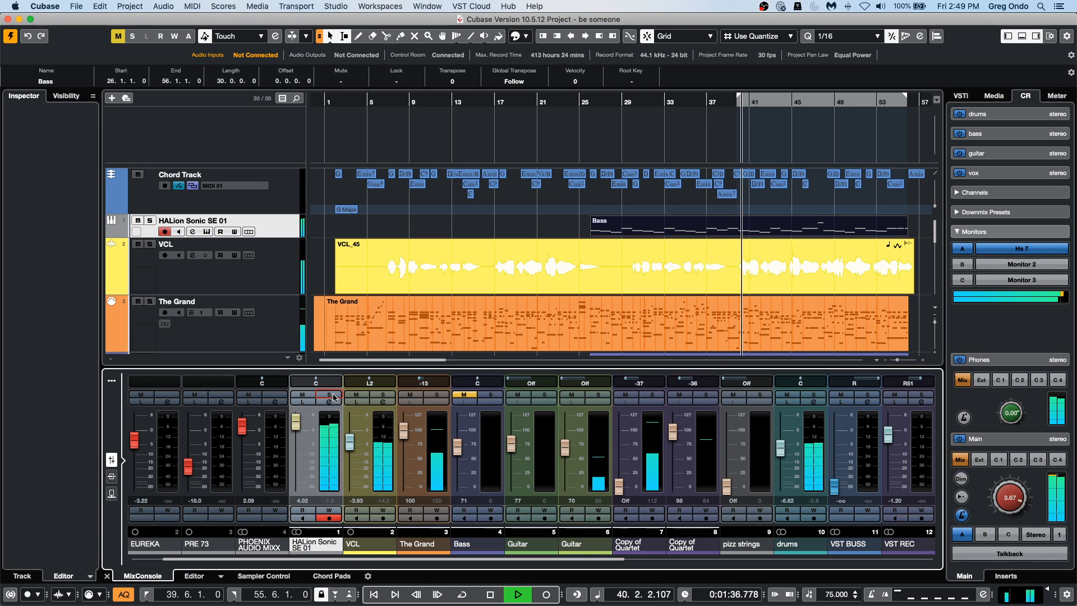
pyautogui.click(334, 395)
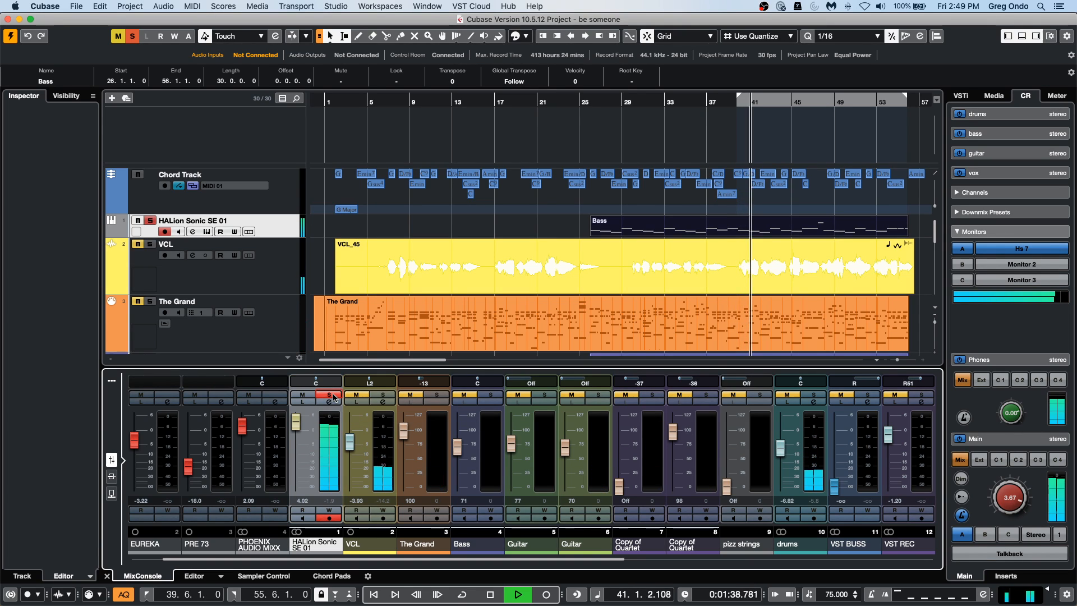
pyautogui.click(334, 396)
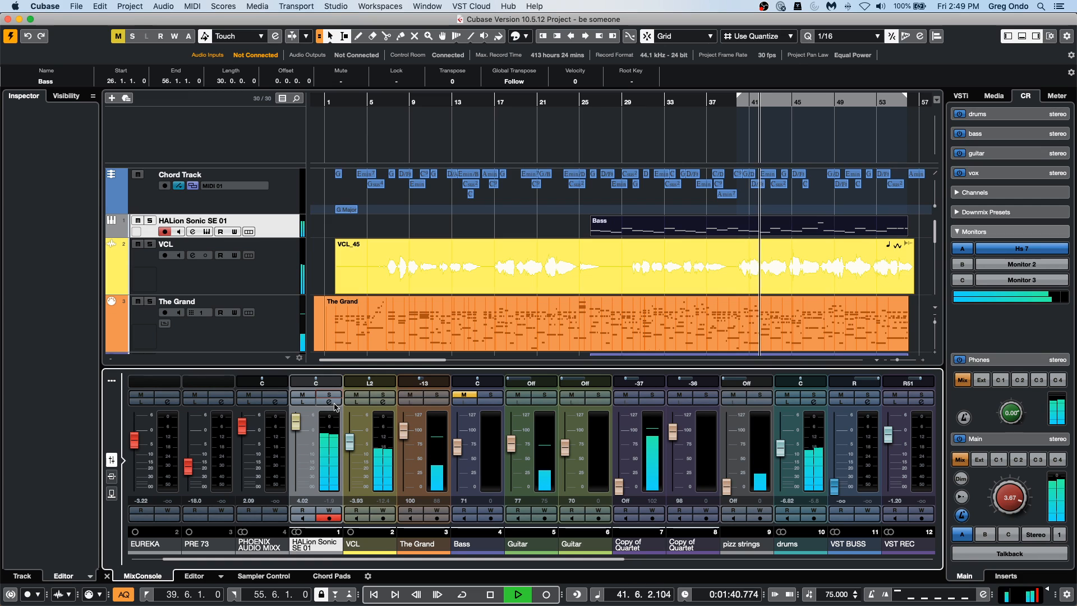
# Cut EQ band 2 of the HALion Sonic SE 01 channel by 2.6 dB at 734.1 Hz, stop playback and close its channel settings.
pyautogui.click(331, 403)
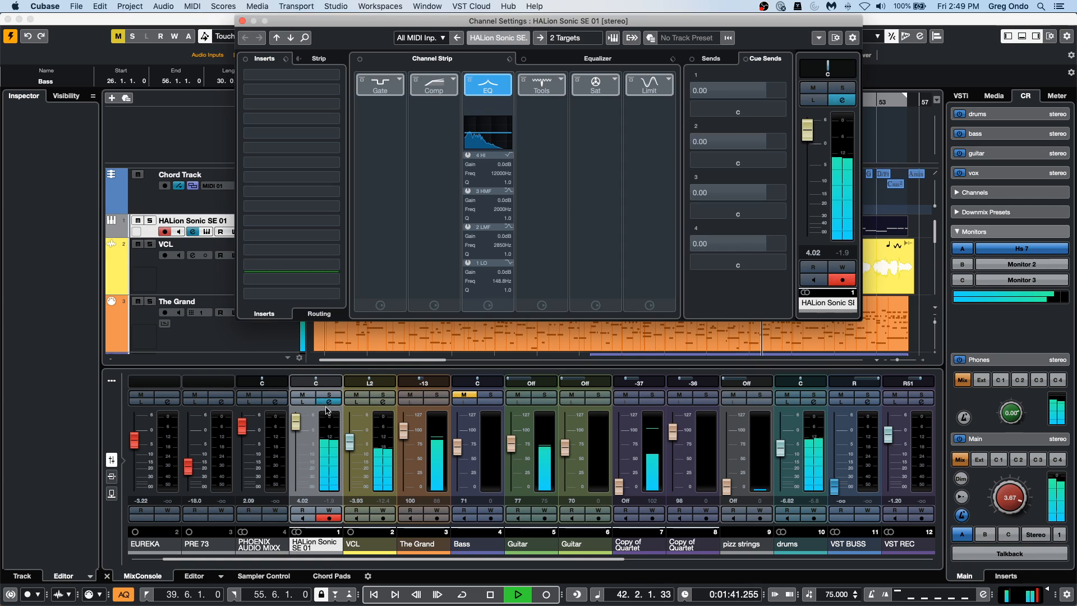
pyautogui.click(583, 58)
pyautogui.moveTo(579, 152); pyautogui.dragTo(522, 159)
pyautogui.press('space')
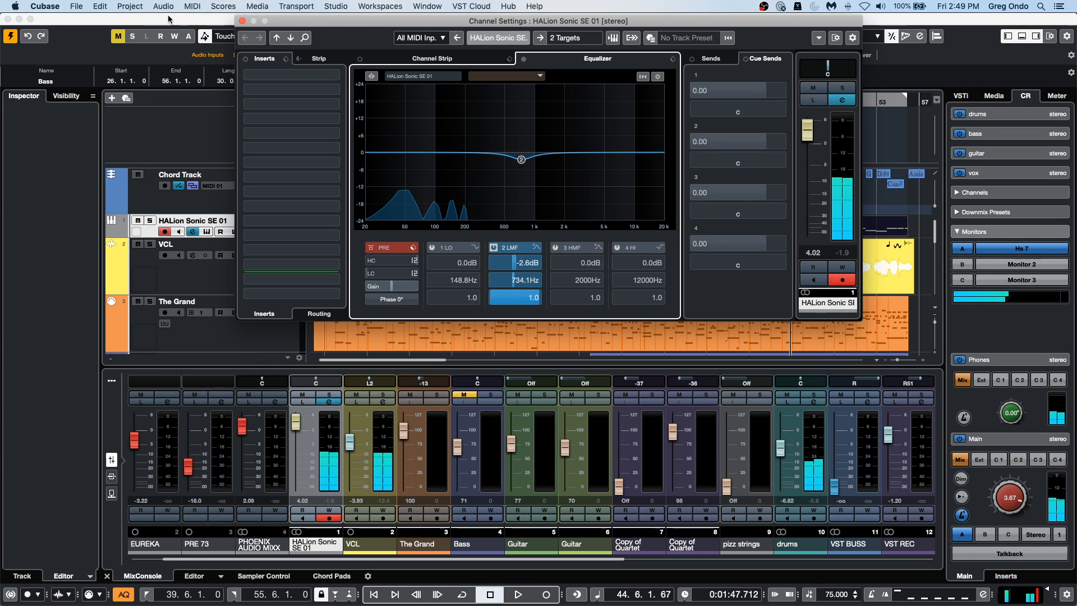
pyautogui.click(242, 21)
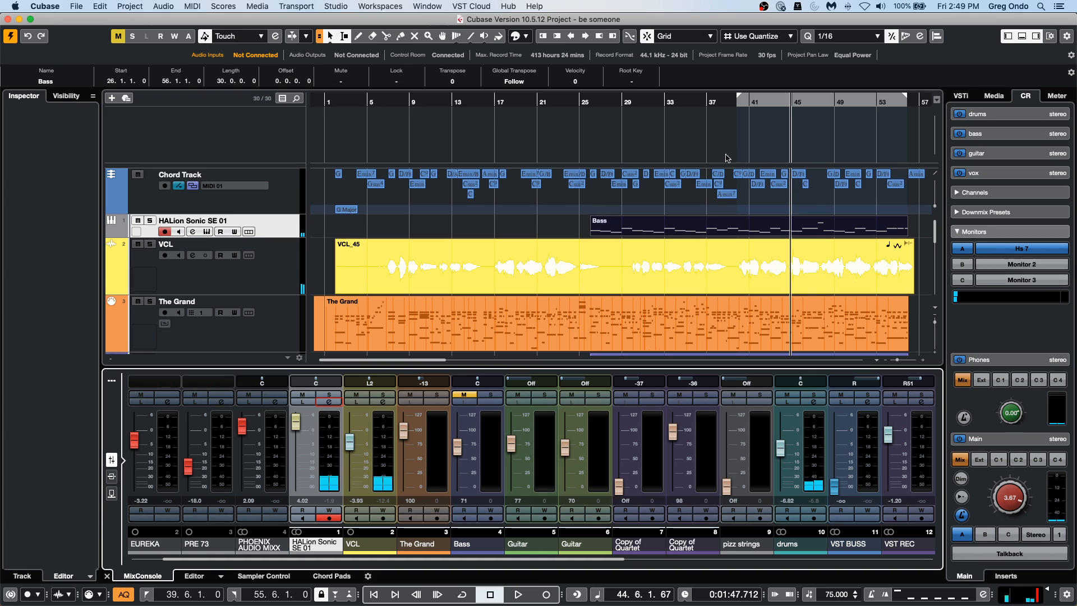
# Solo the HALion Sonic SE 01 track and play the project from bar 29.
pyautogui.click(630, 102)
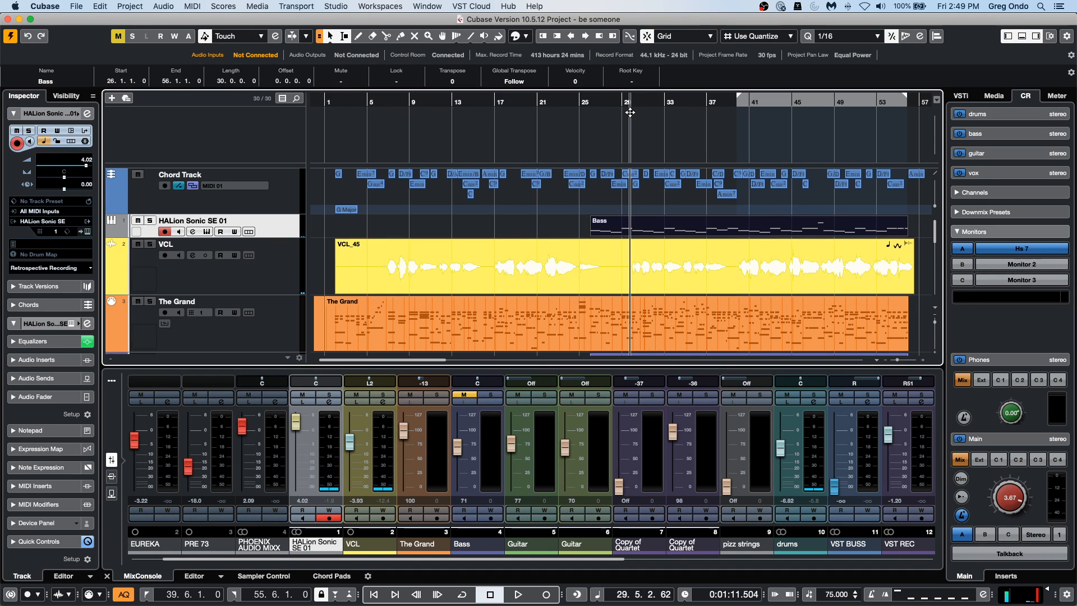
pyautogui.click(150, 220)
pyautogui.press('space')
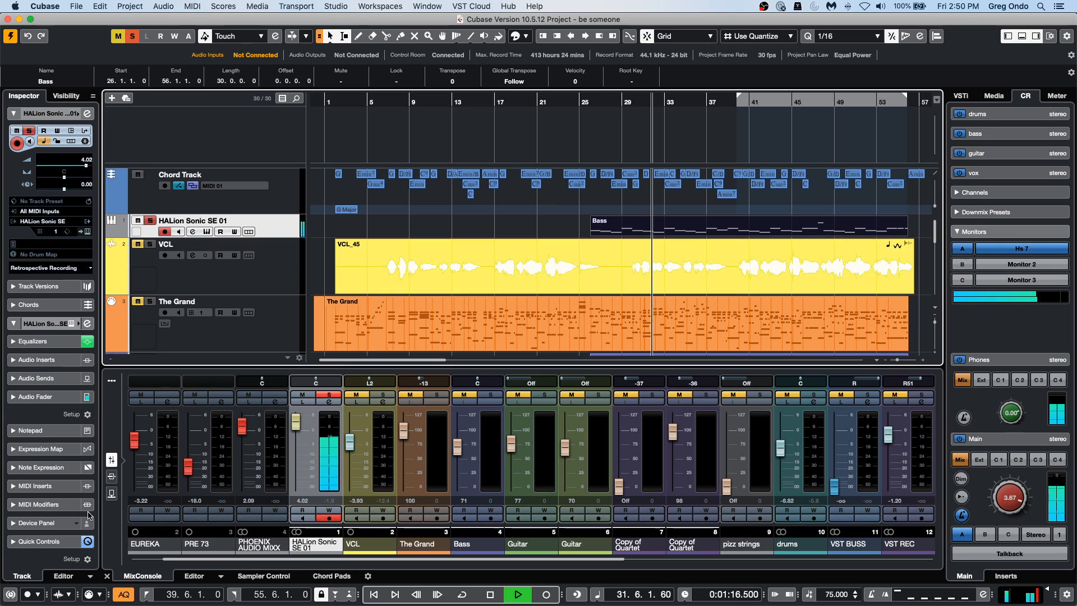
# Transpose all notes of the Bass part up one octave in a separate Key Editor window, then close that window.
pyautogui.doubleClick(662, 231)
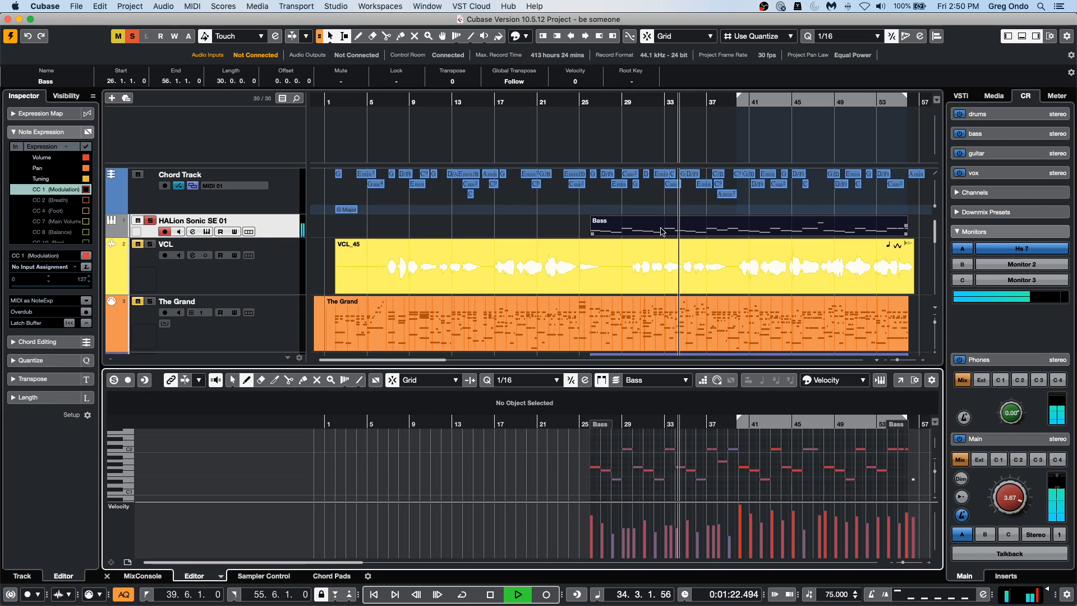
pyautogui.press('space')
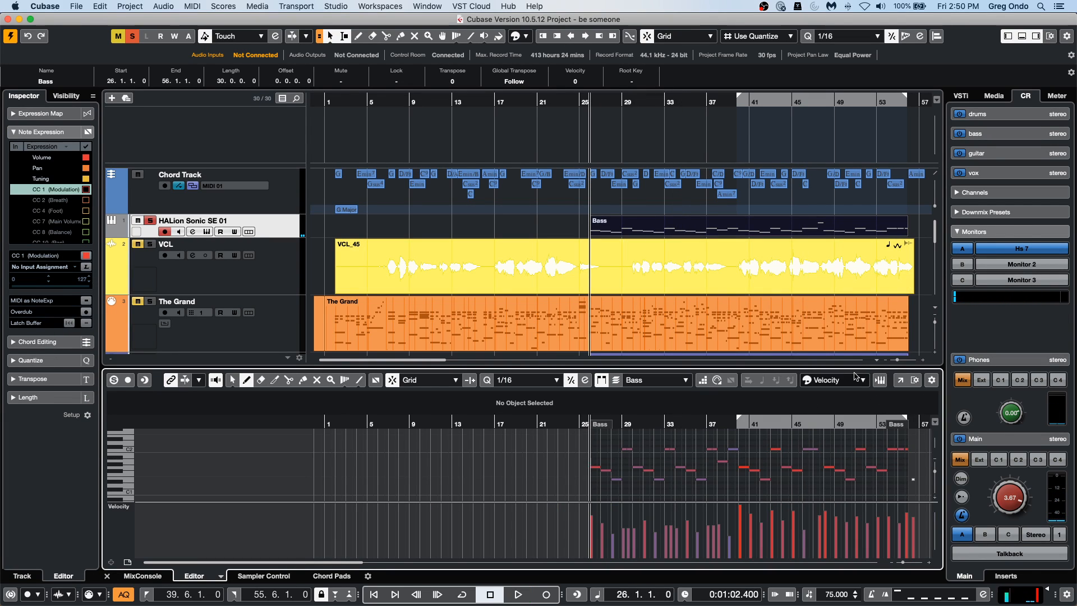
pyautogui.click(901, 380)
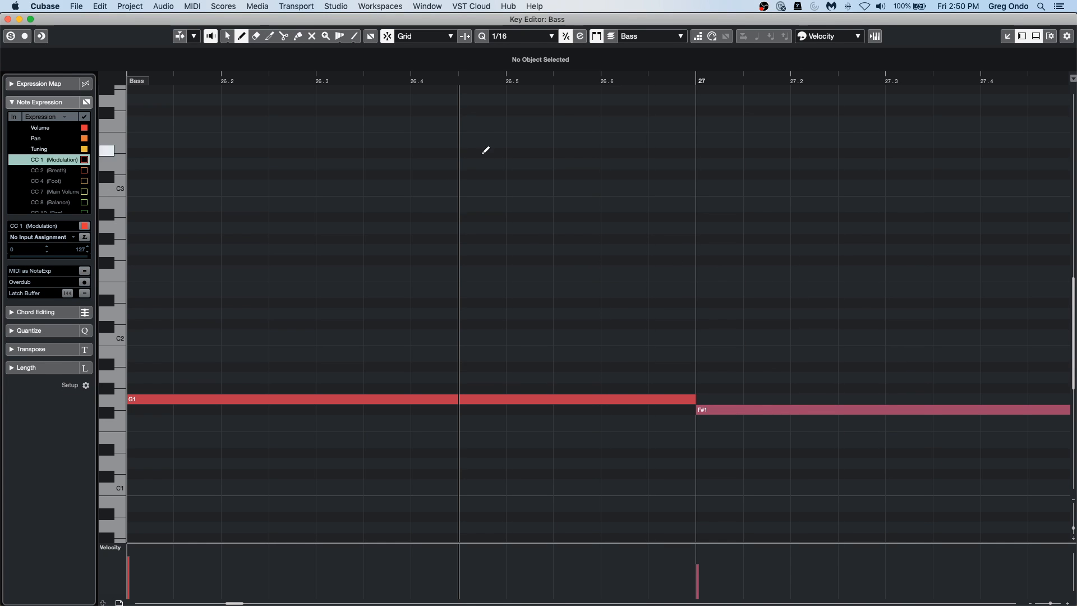
pyautogui.moveTo(473, 83); pyautogui.dragTo(493, 3)
pyautogui.press('super+a')
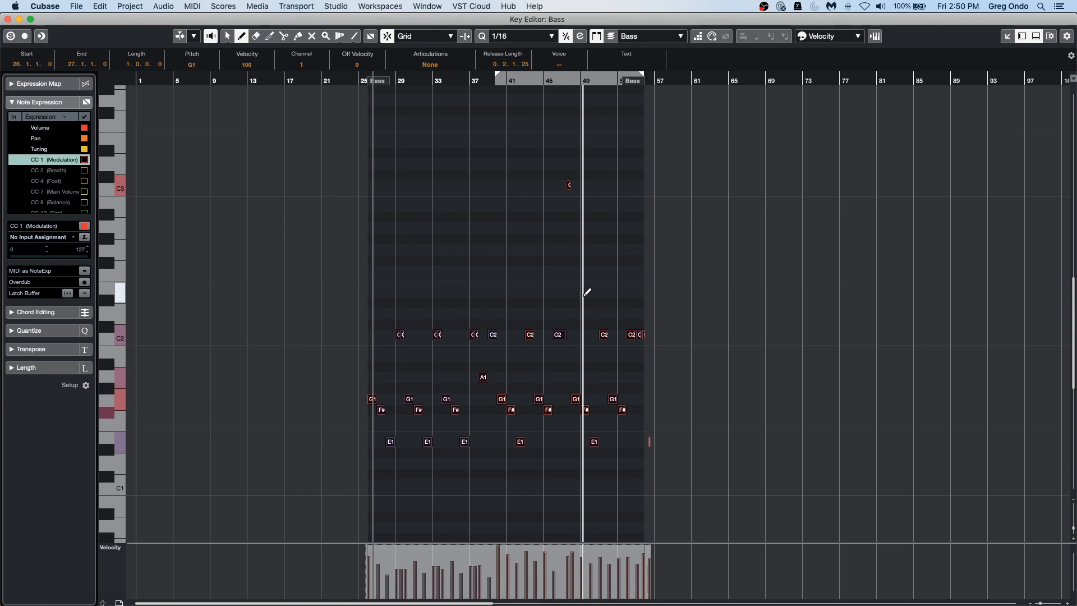
pyautogui.hotkey('shift', 'Up')
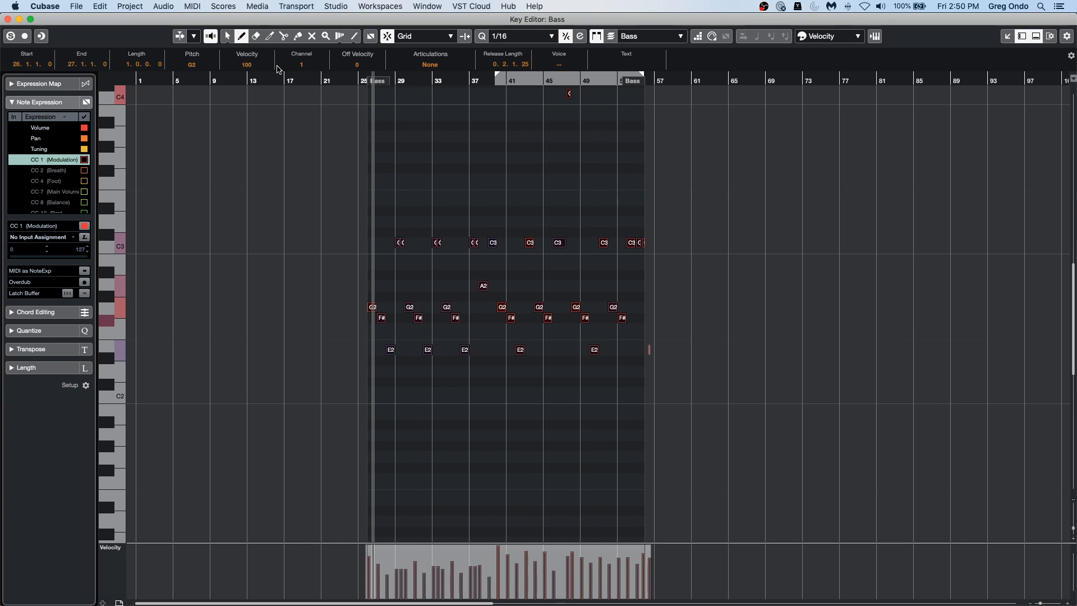
pyautogui.click(360, 76)
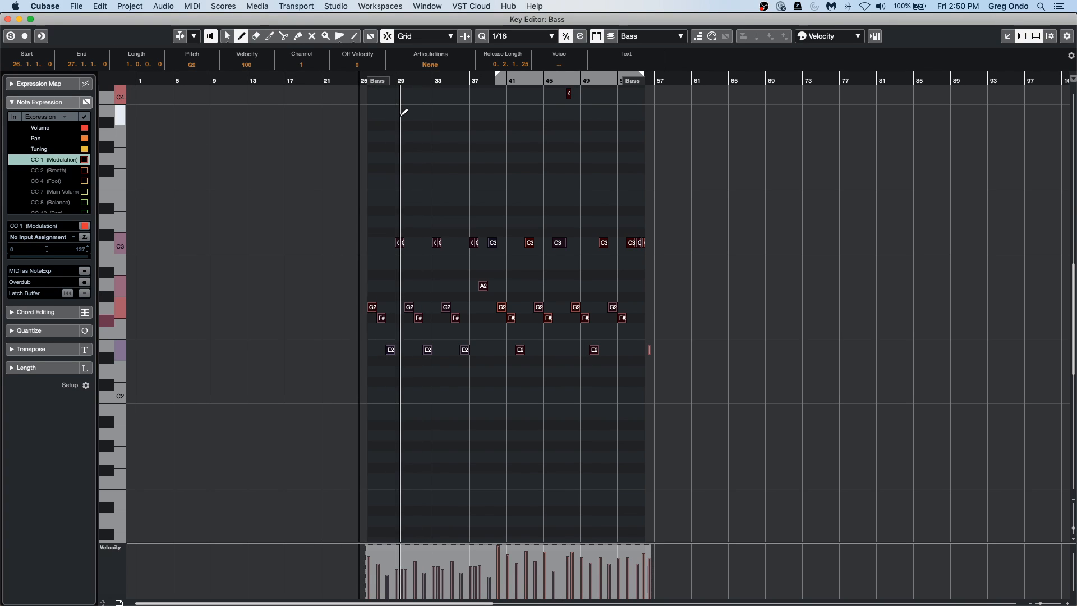
pyautogui.click(7, 19)
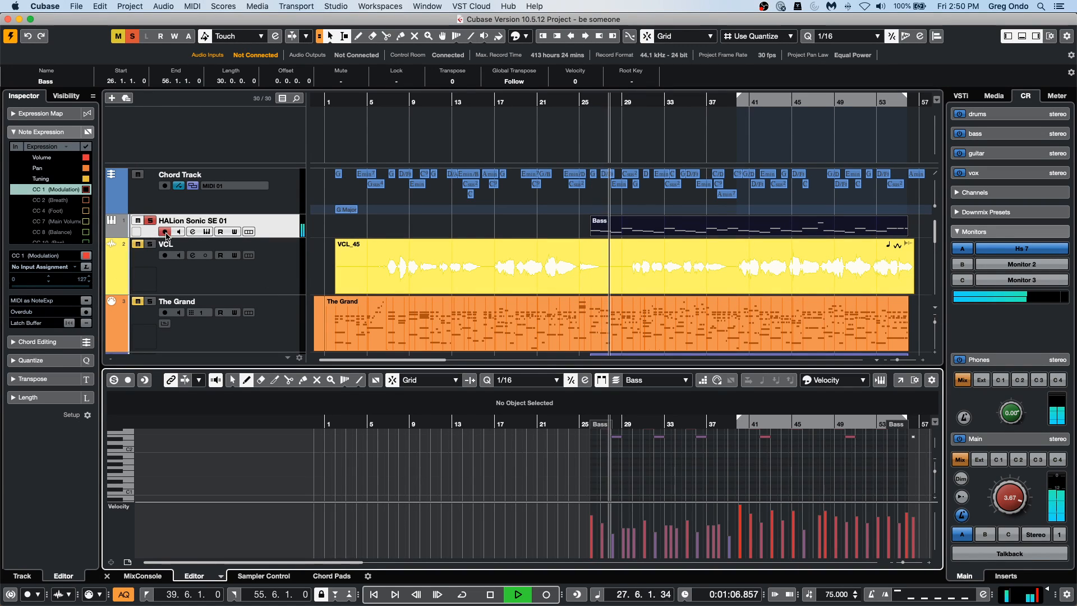
# Listen to the transposed Bass part in the full mix and soloed, with the part open in the lower editor.
pyautogui.click(150, 220)
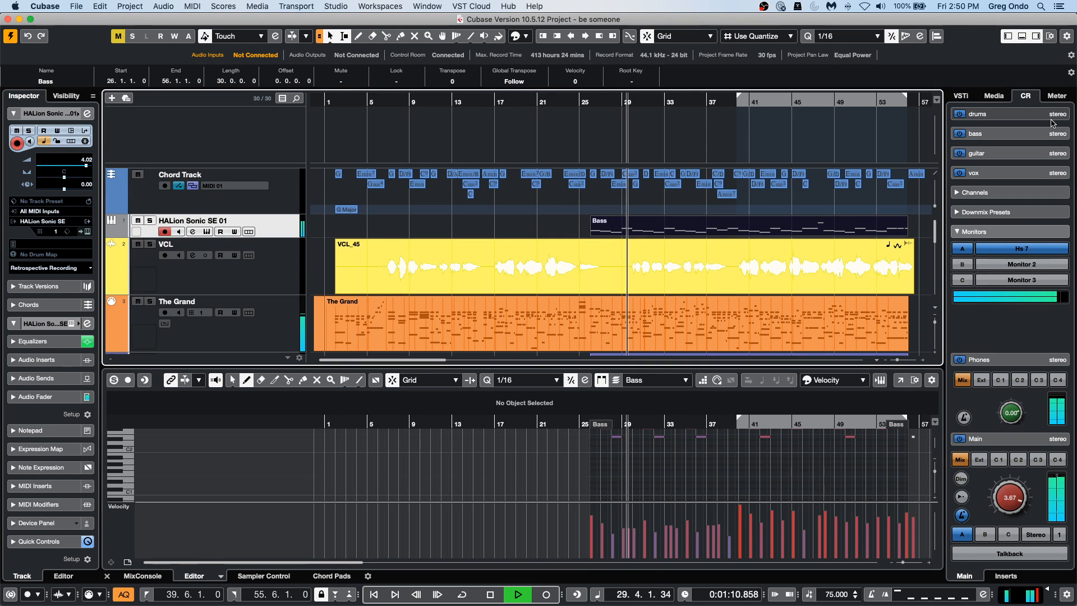
pyautogui.doubleClick(653, 232)
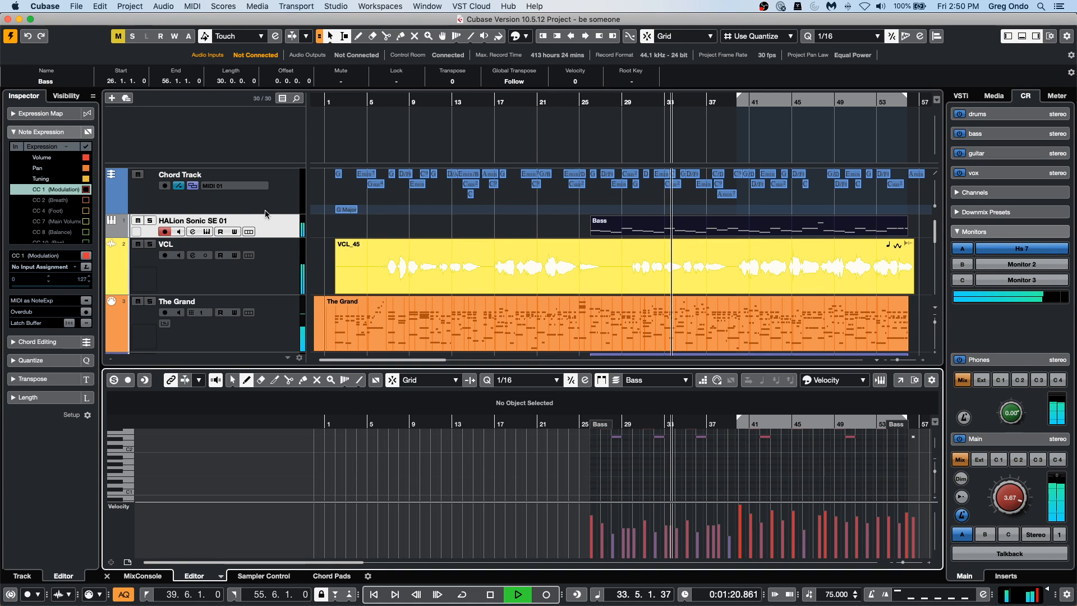
pyautogui.click(150, 220)
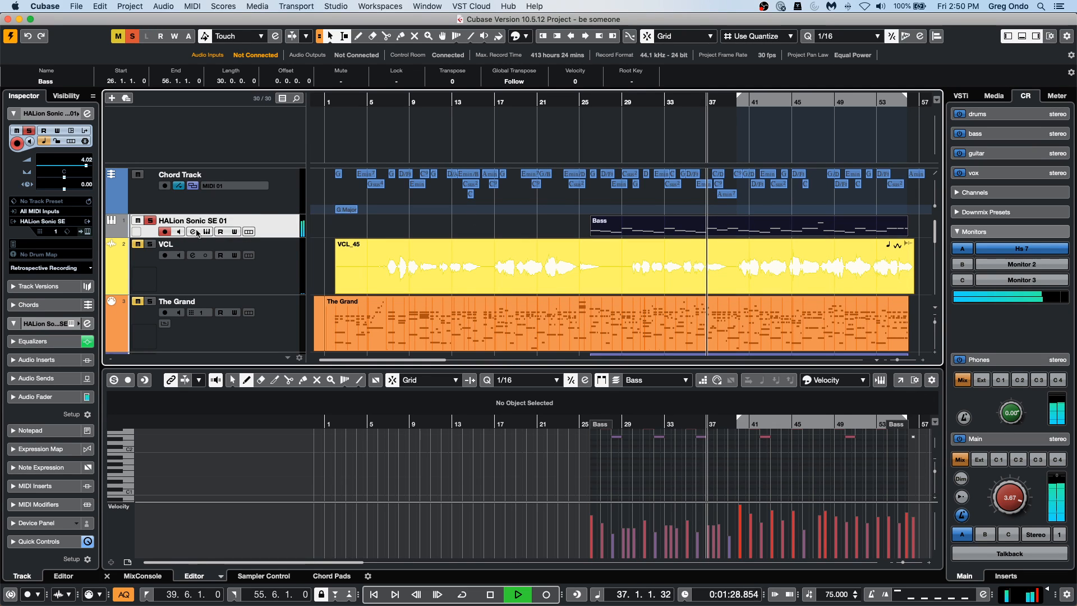
# Boost the HALion Sonic SE 01 channel's EQ band 2 to about +12 dB near 1 kHz, close its channel settings and unsolo the track.
pyautogui.click(87, 231)
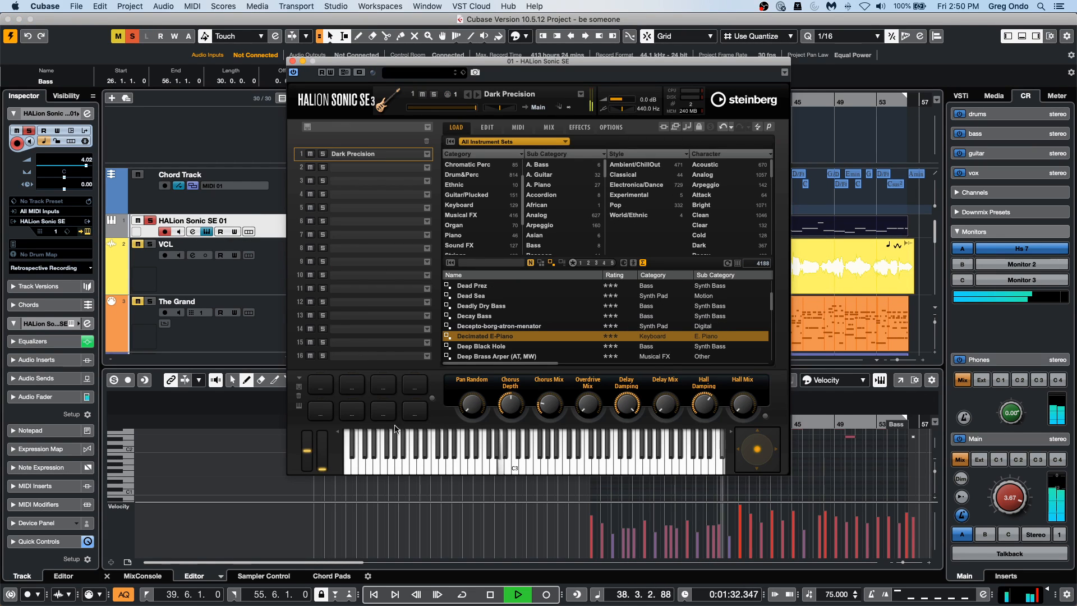
pyautogui.click(87, 114)
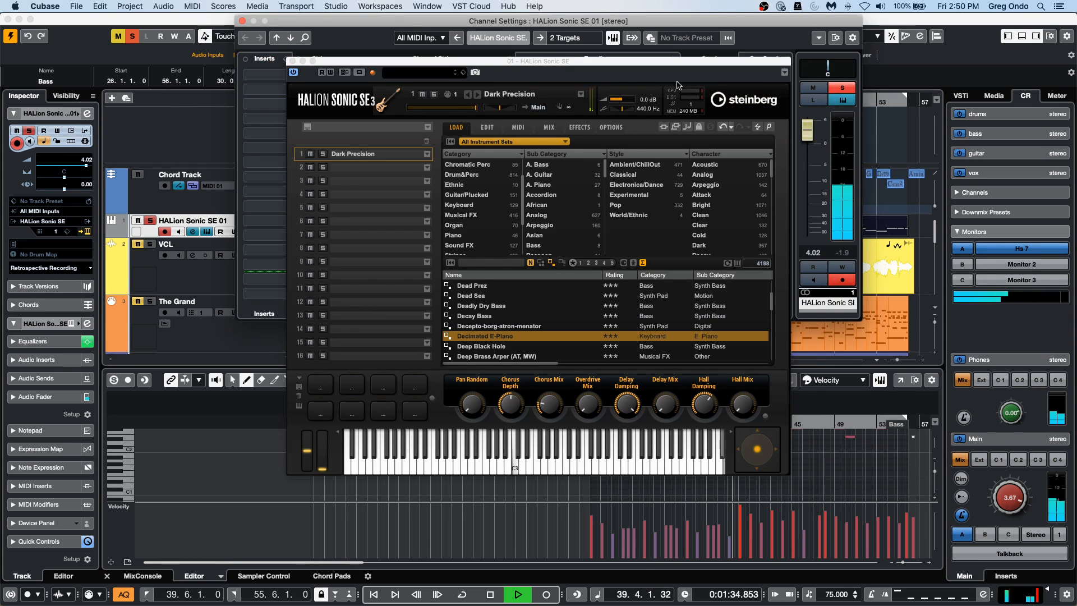
pyautogui.moveTo(566, 61); pyautogui.dragTo(472, 240)
pyautogui.moveTo(521, 159); pyautogui.dragTo(534, 119)
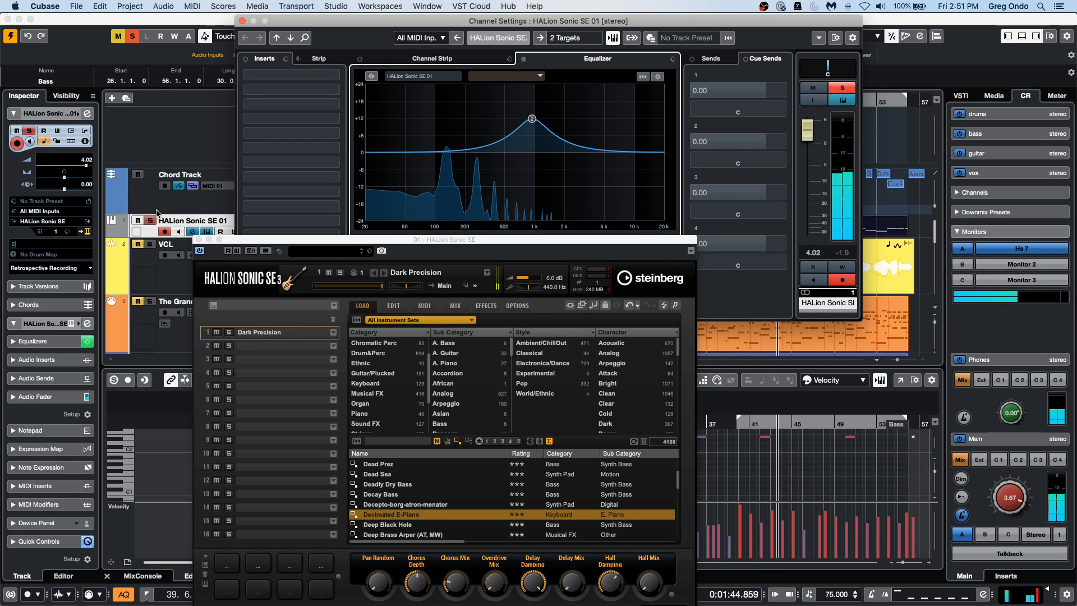
pyautogui.click(242, 21)
pyautogui.click(150, 221)
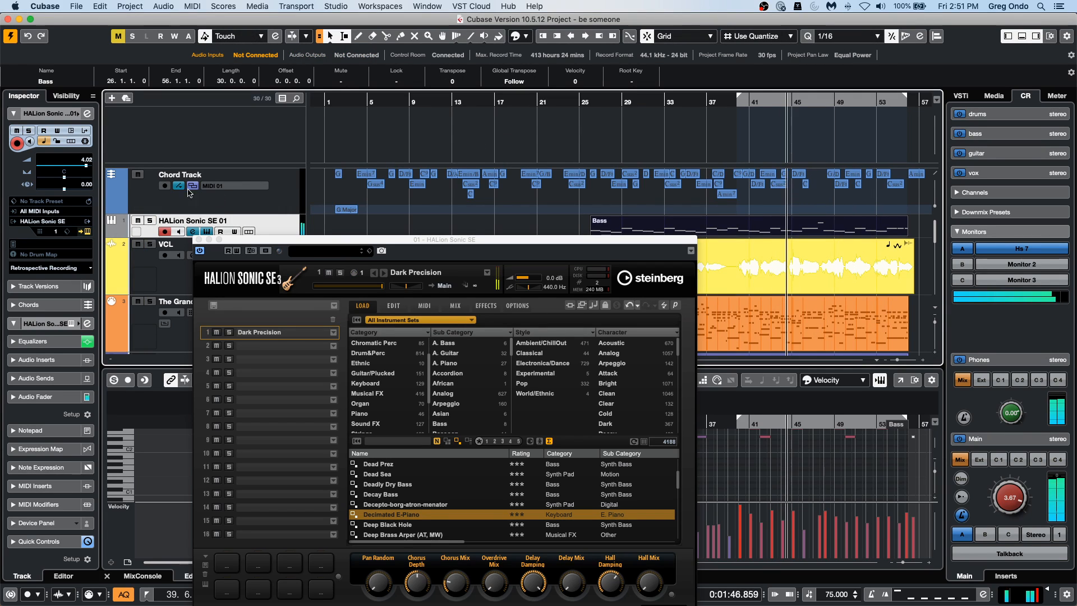
# Reopen the HALion Sonic SE 01 channel settings and move EQ band 2 to about +9 dB just above 500 Hz.
pyautogui.click(86, 231)
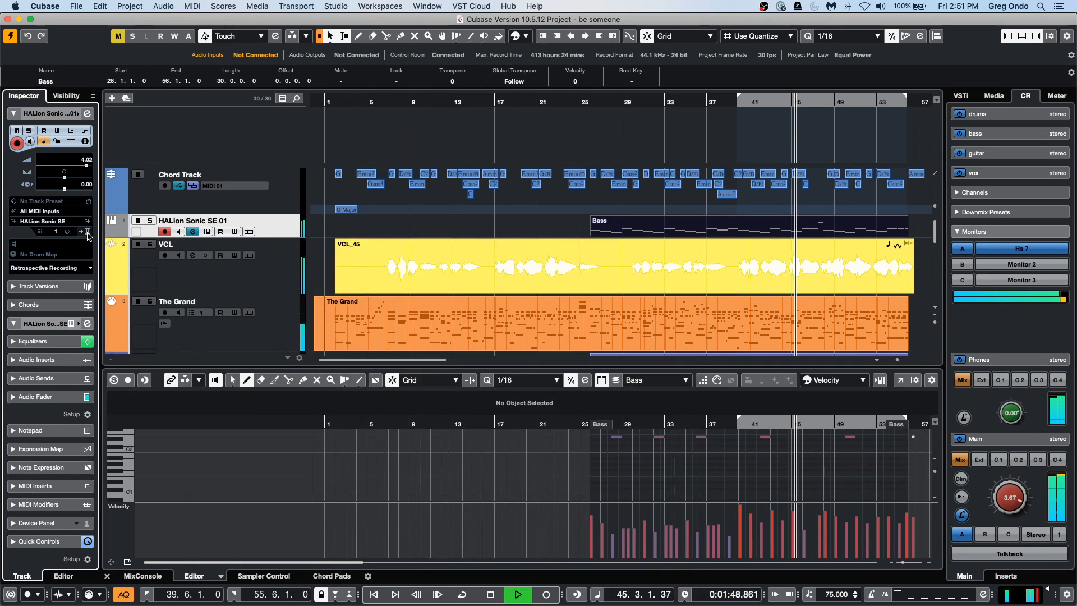
pyautogui.click(87, 232)
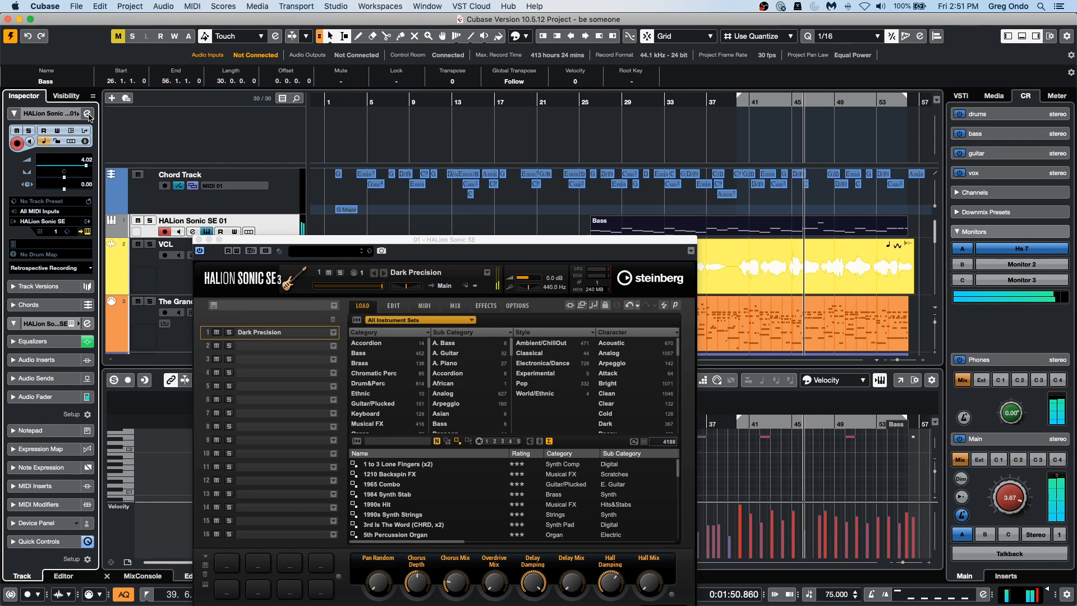
pyautogui.click(87, 114)
pyautogui.moveTo(532, 118); pyautogui.dragTo(510, 128)
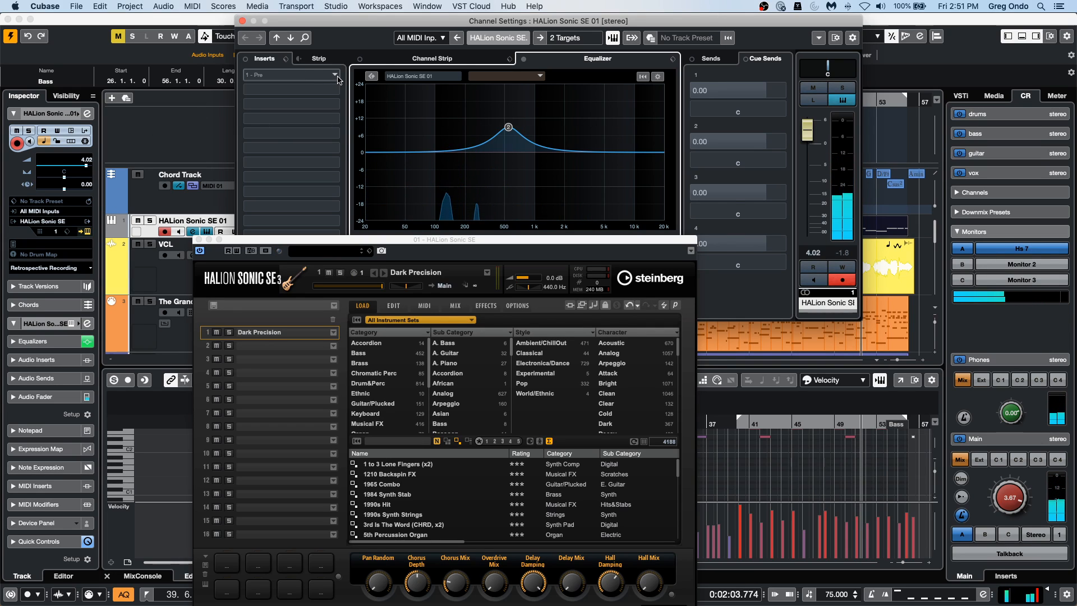
# Insert the VST Bass Amp distortion effect in the channel's first insert slot and turn up its Lo Mid and upper mid frequency controls.
pyautogui.click(279, 134)
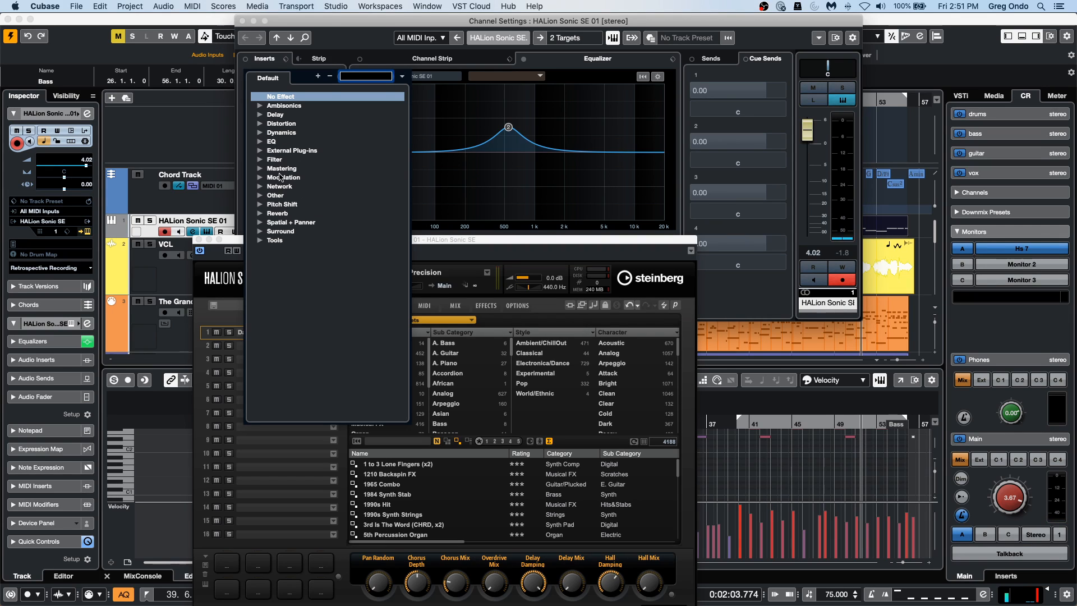
pyautogui.click(262, 124)
pyautogui.click(306, 261)
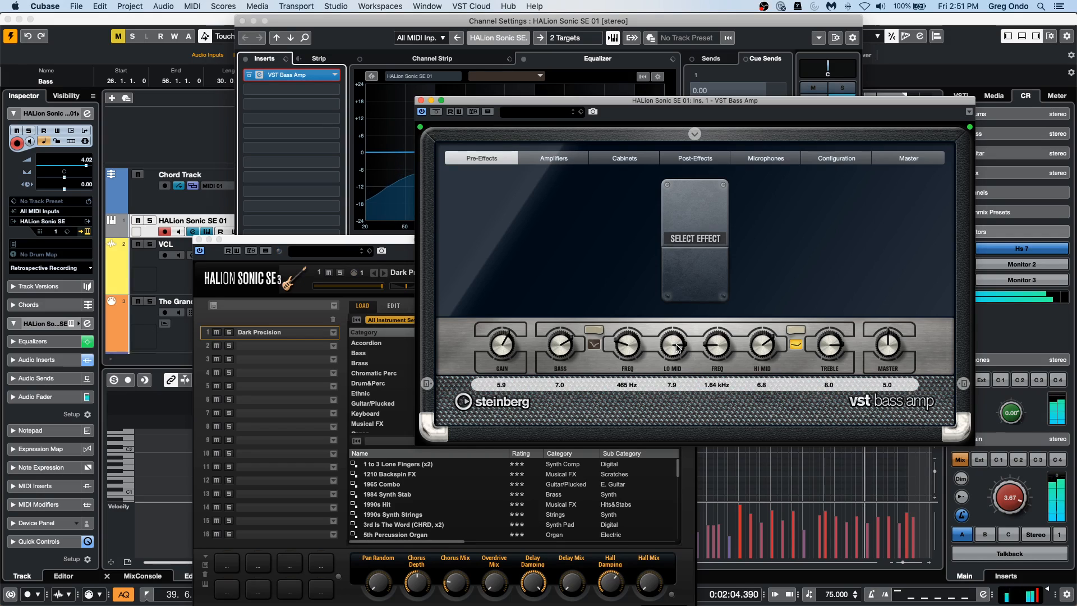
pyautogui.moveTo(680, 348)
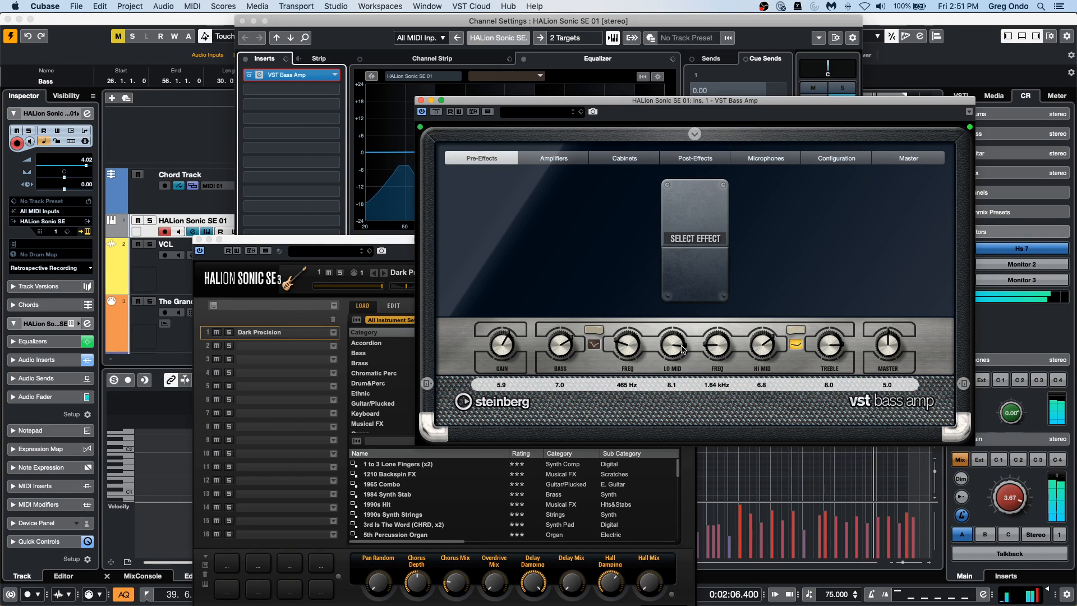
pyautogui.moveTo(680, 348); pyautogui.dragTo(724, 335)
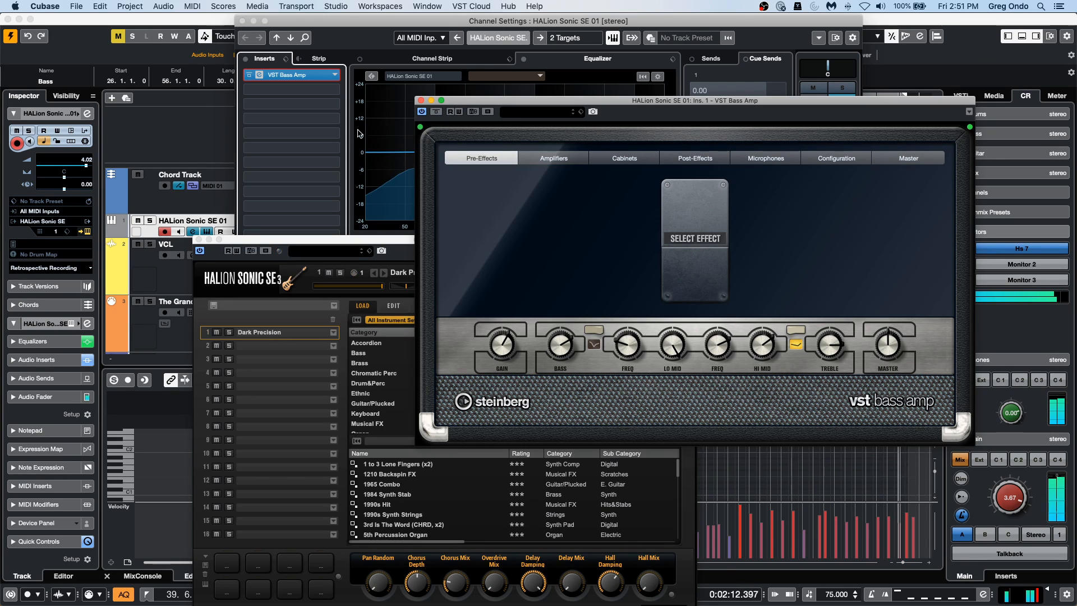
# Close the channel settings, solo the HALion Sonic SE 01 track and move the VST Bass Amp window in front of HALion Sonic SE.
pyautogui.click(242, 21)
pyautogui.moveTo(478, 103); pyautogui.dragTo(470, 328)
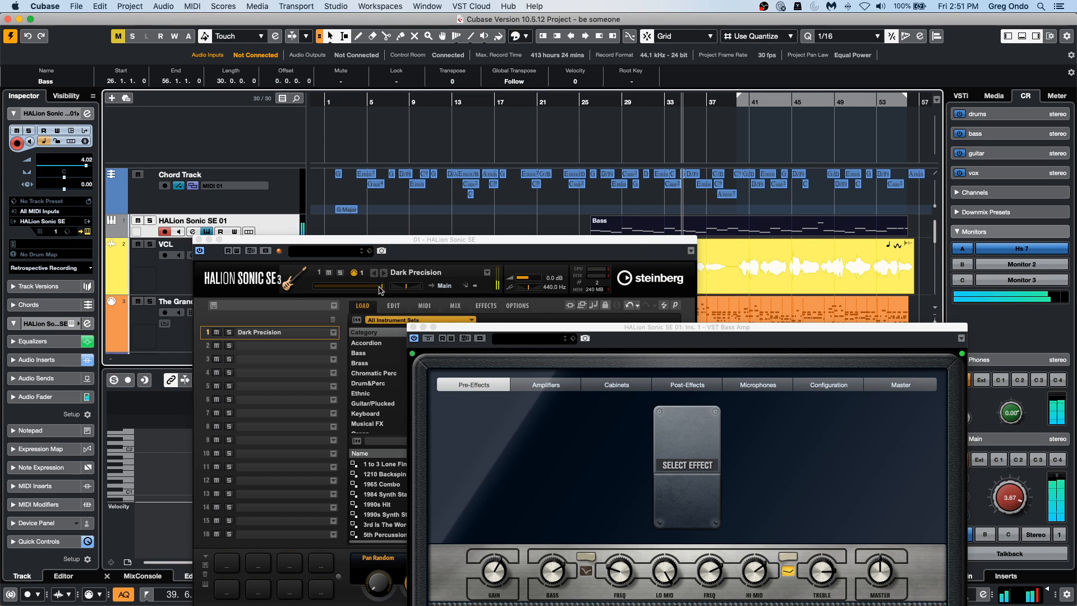
pyautogui.click(150, 220)
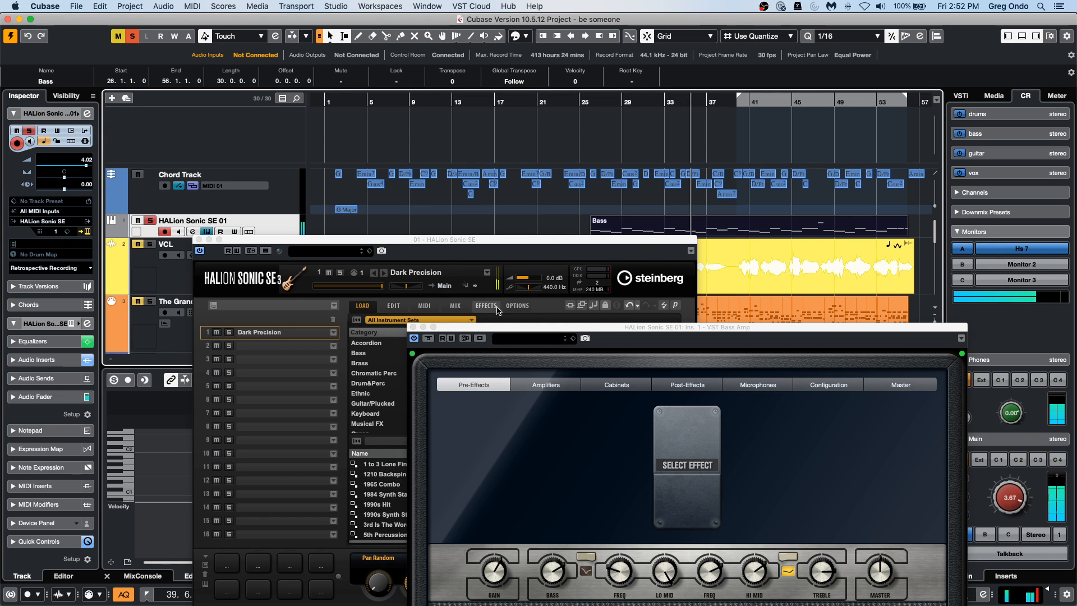
pyautogui.moveTo(507, 325); pyautogui.dragTo(451, 175)
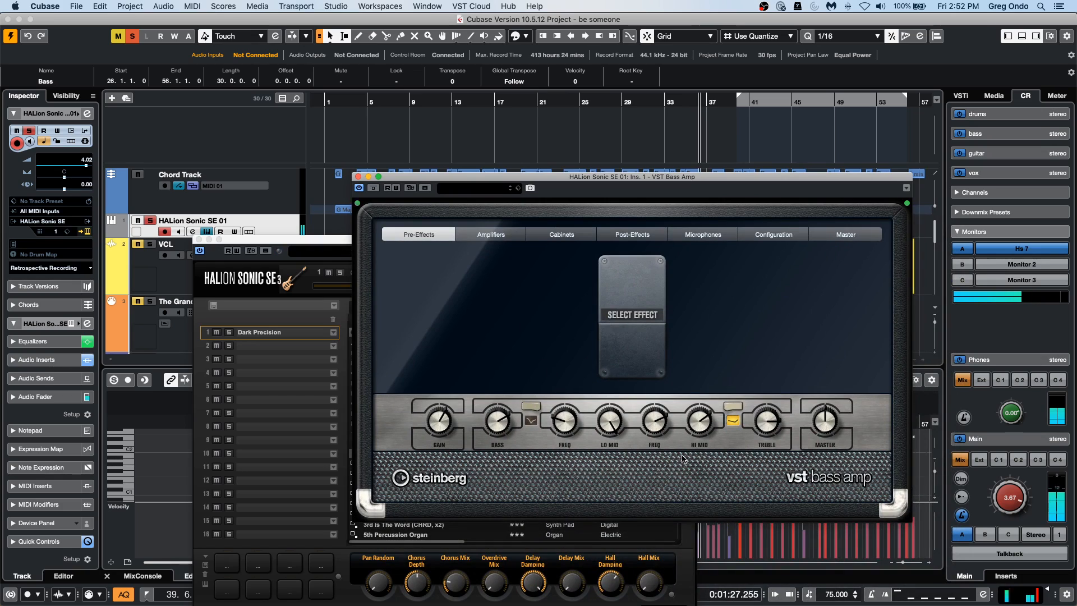
# Reshape the VST Bass Amp tone: maximize the upper mid frequency and Hi Mid, lower Bass and Lo Mid, and raise Treble and Master.
pyautogui.moveTo(585, 428); pyautogui.dragTo(589, 395)
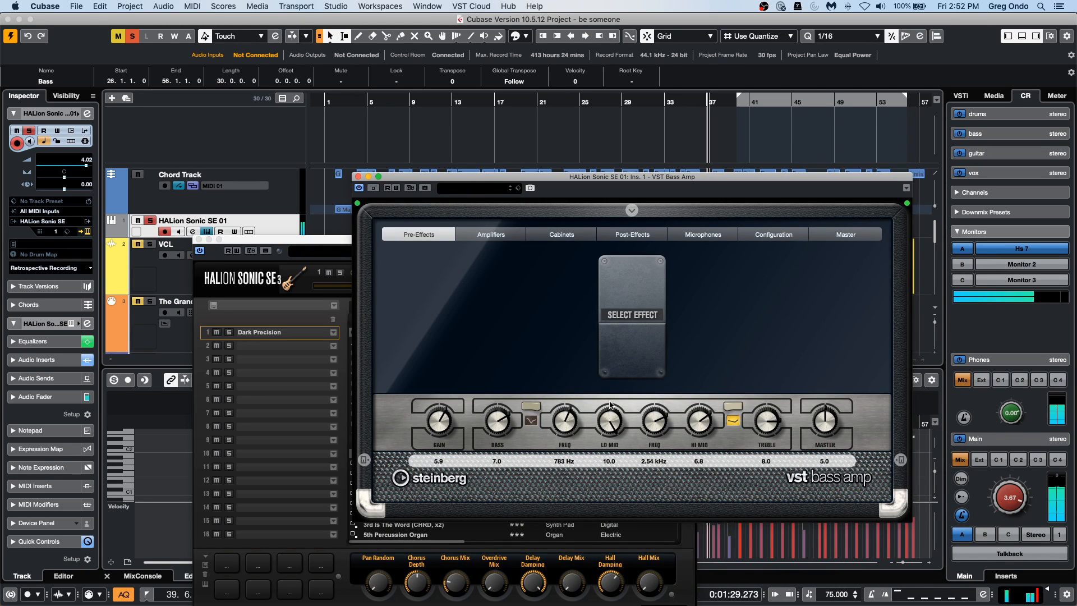
pyautogui.moveTo(659, 425); pyautogui.dragTo(660, 392)
pyautogui.moveTo(704, 424); pyautogui.dragTo(706, 392)
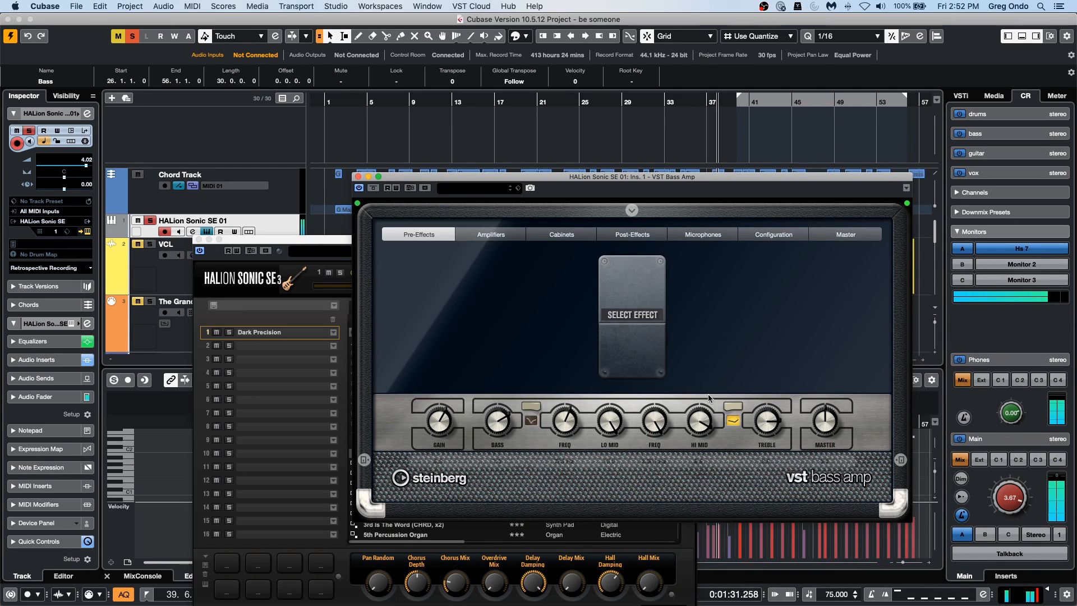
pyautogui.moveTo(778, 417)
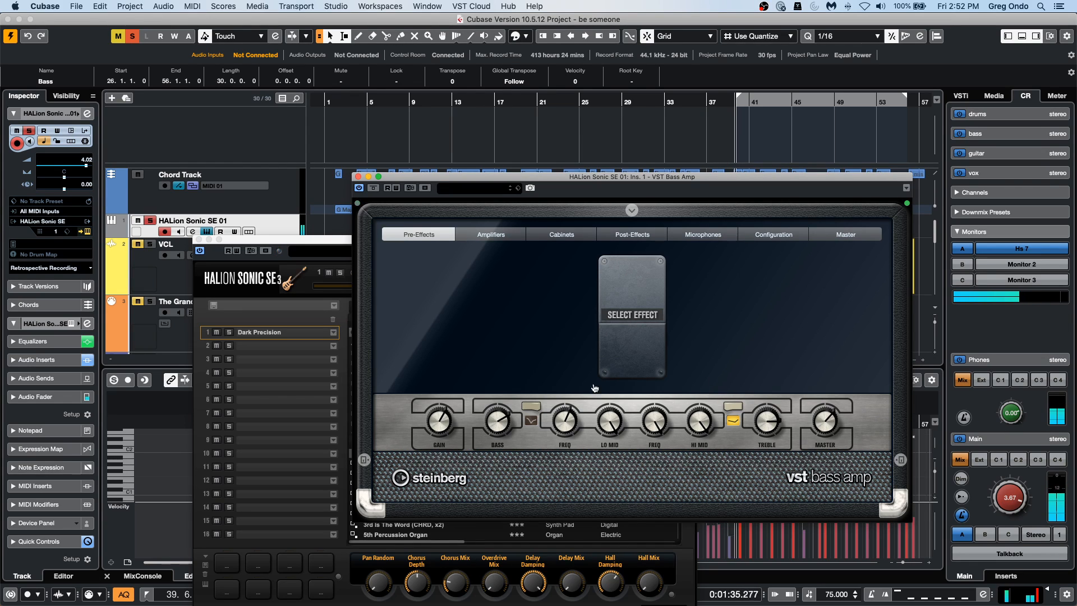
pyautogui.moveTo(565, 422); pyautogui.dragTo(608, 447)
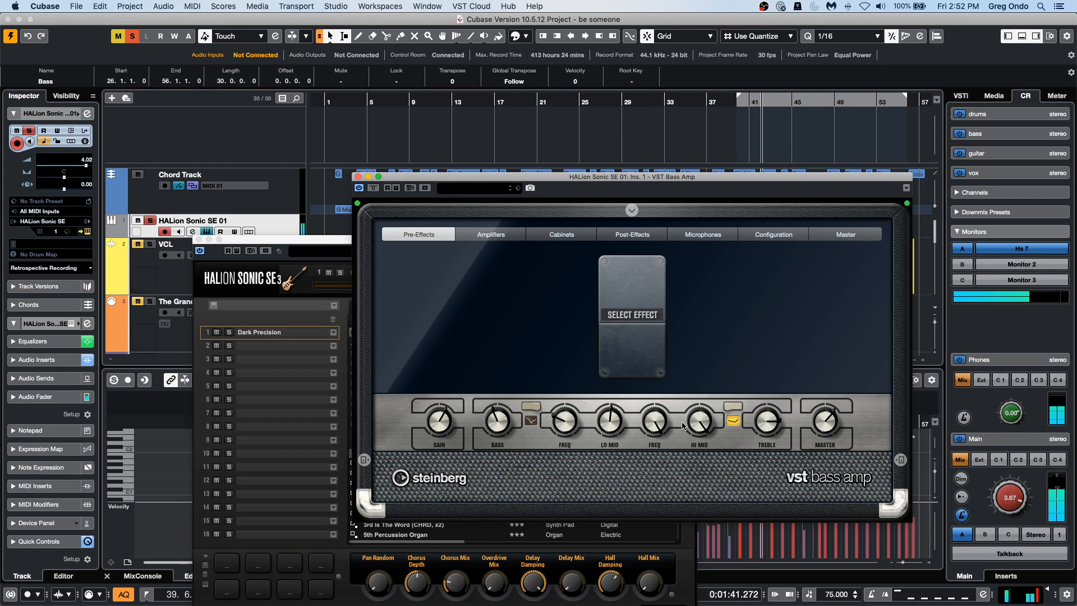
pyautogui.moveTo(722, 423); pyautogui.dragTo(707, 406)
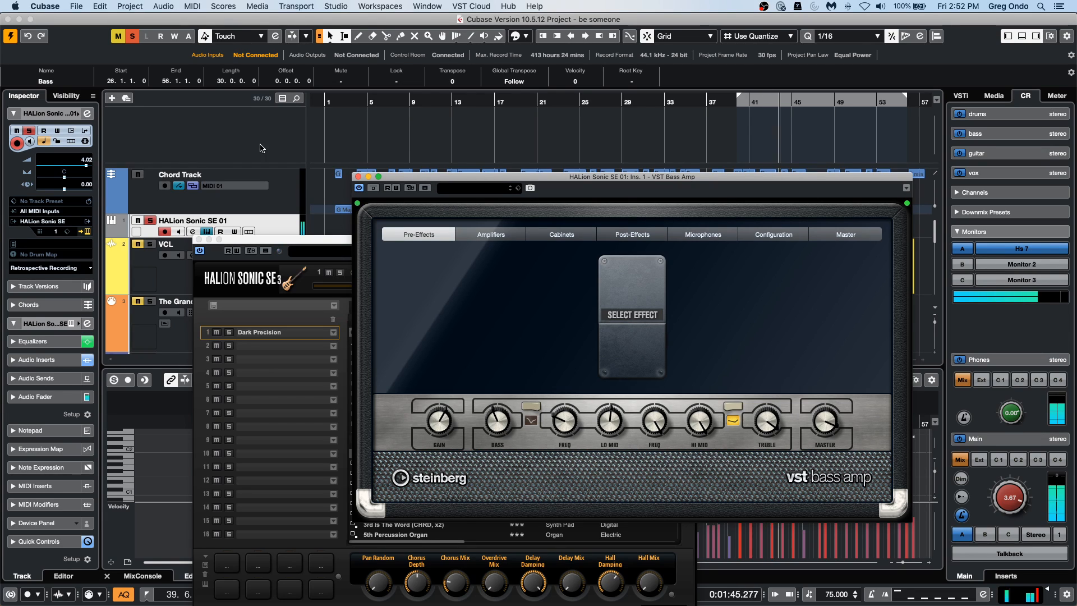
# Unsolo the HALion Sonic SE 01 track, restart playback near bar 34 and move the VST Bass Amp window off the upper tracks.
pyautogui.click(359, 189)
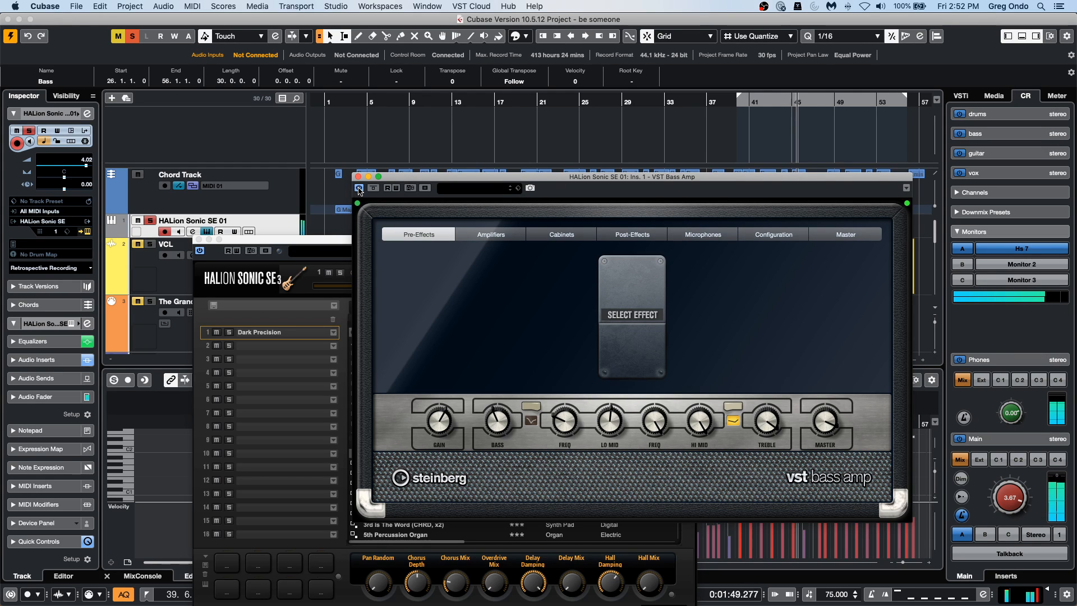
pyautogui.click(150, 221)
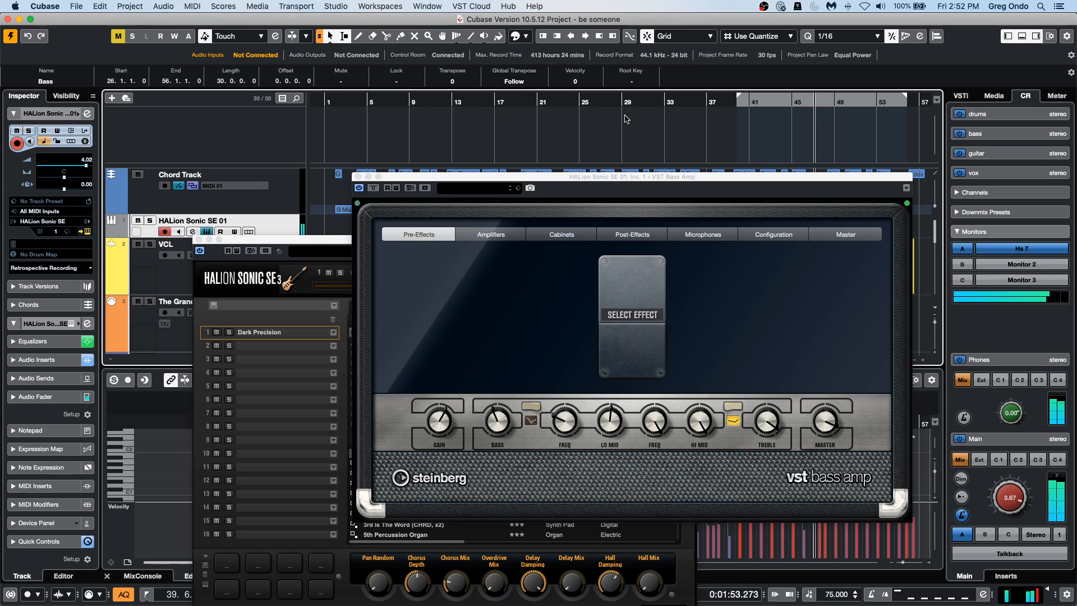
pyautogui.click(683, 135)
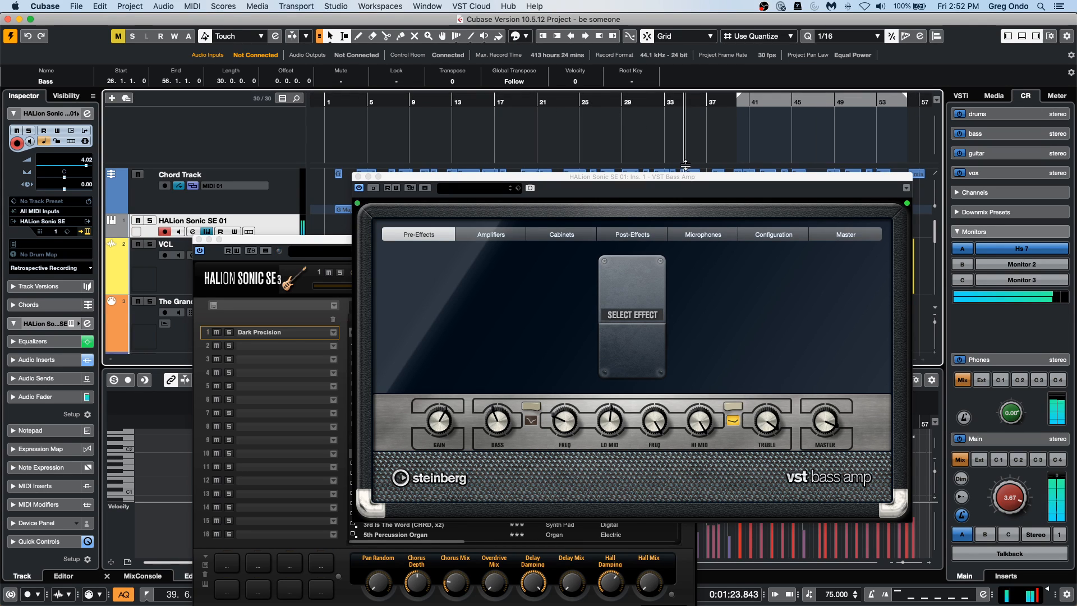
pyautogui.moveTo(688, 174); pyautogui.dragTo(663, 264)
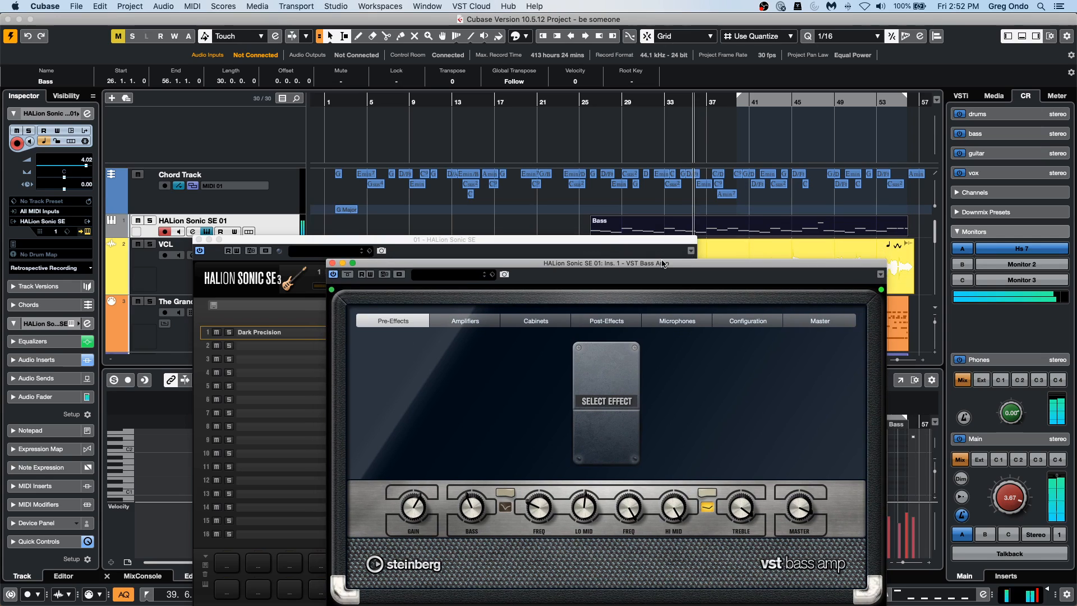
# Bypass and reactivate the VST Bass Amp to compare the sound, stop playback and close the amp and HALion Sonic SE windows.
pyautogui.click(334, 275)
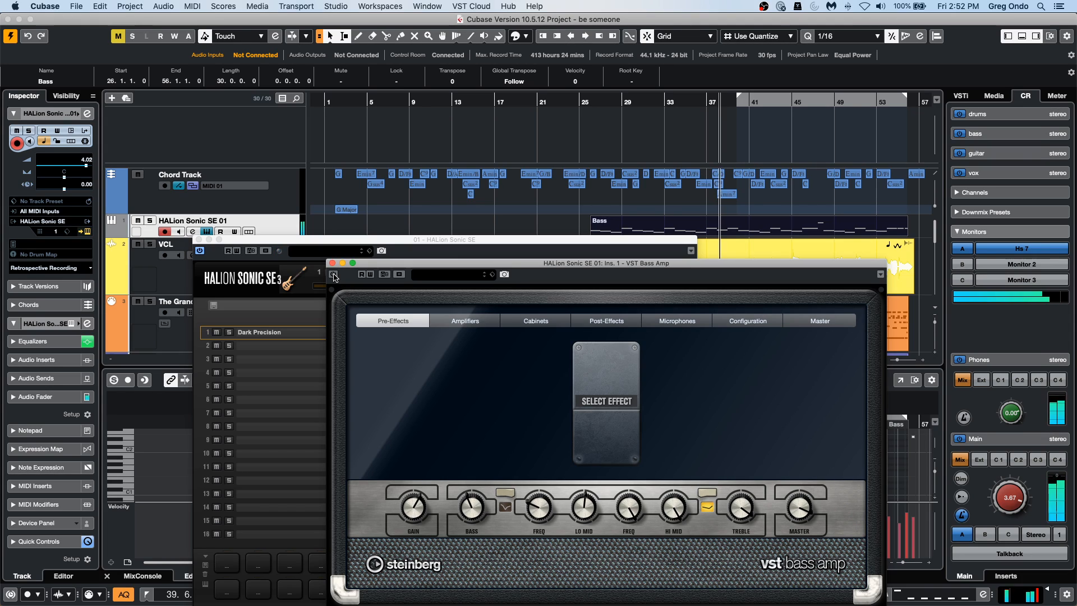
pyautogui.click(334, 275)
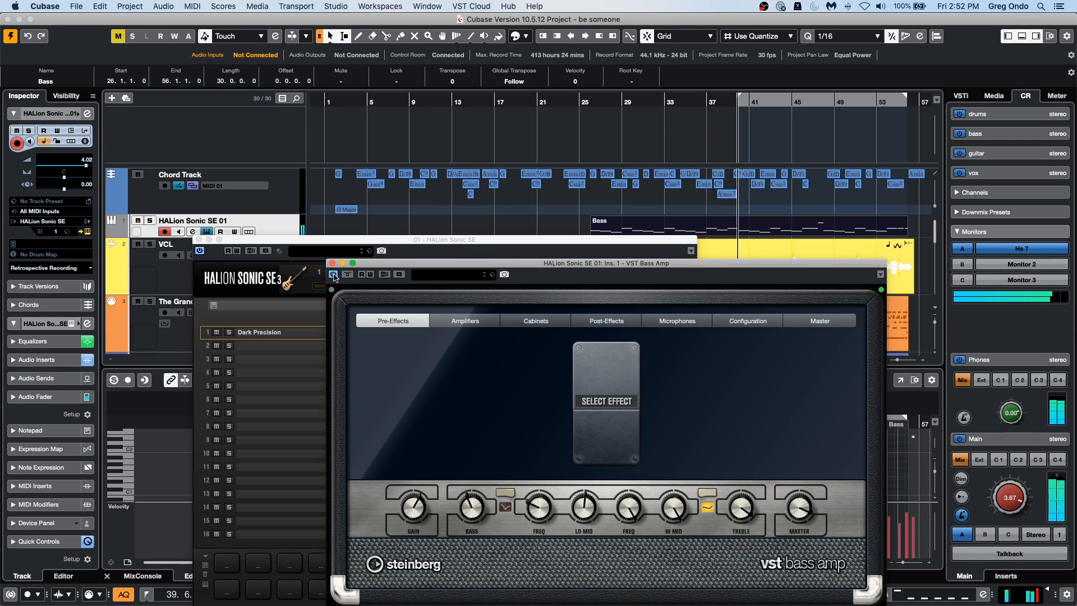
pyautogui.press('space')
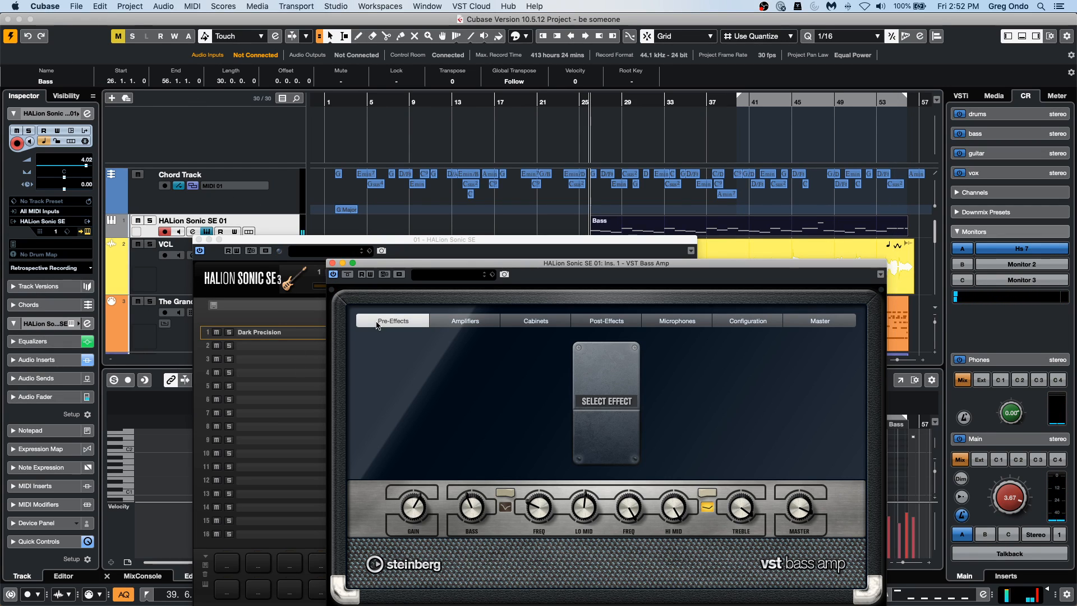
pyautogui.click(332, 263)
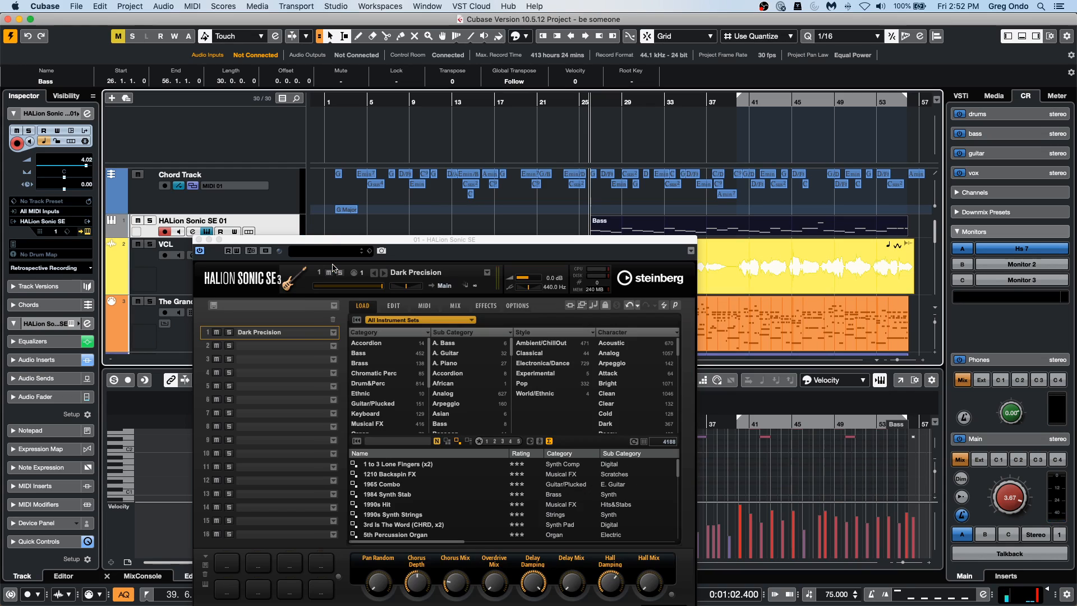
pyautogui.click(199, 241)
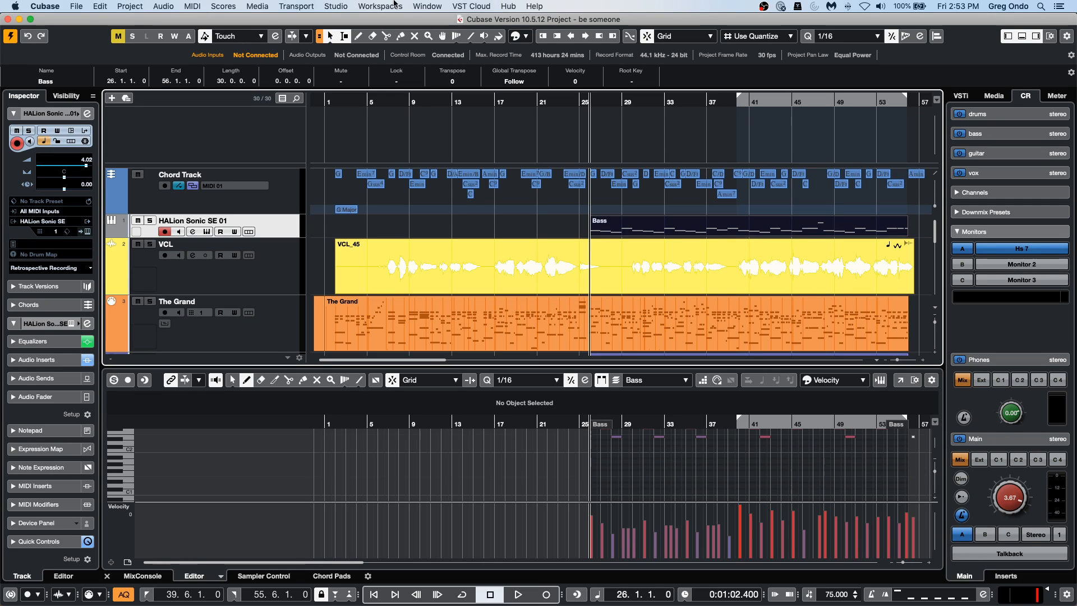
# Search the Loops & Samples media library for "motown".
pyautogui.click(1000, 96)
pyautogui.click(989, 264)
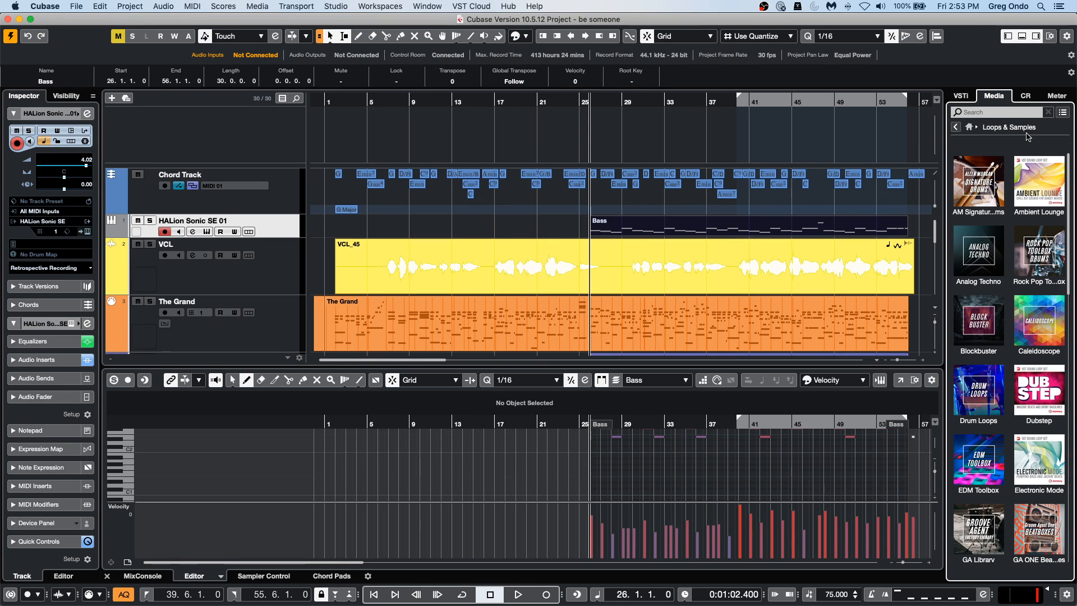
pyautogui.click(988, 114)
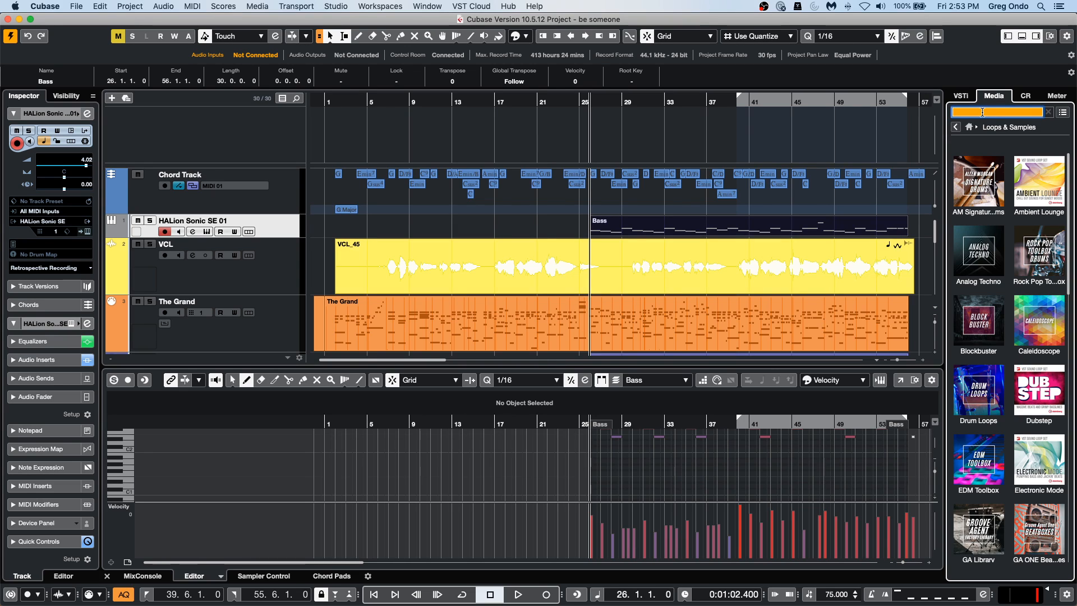
pyautogui.write('motown')
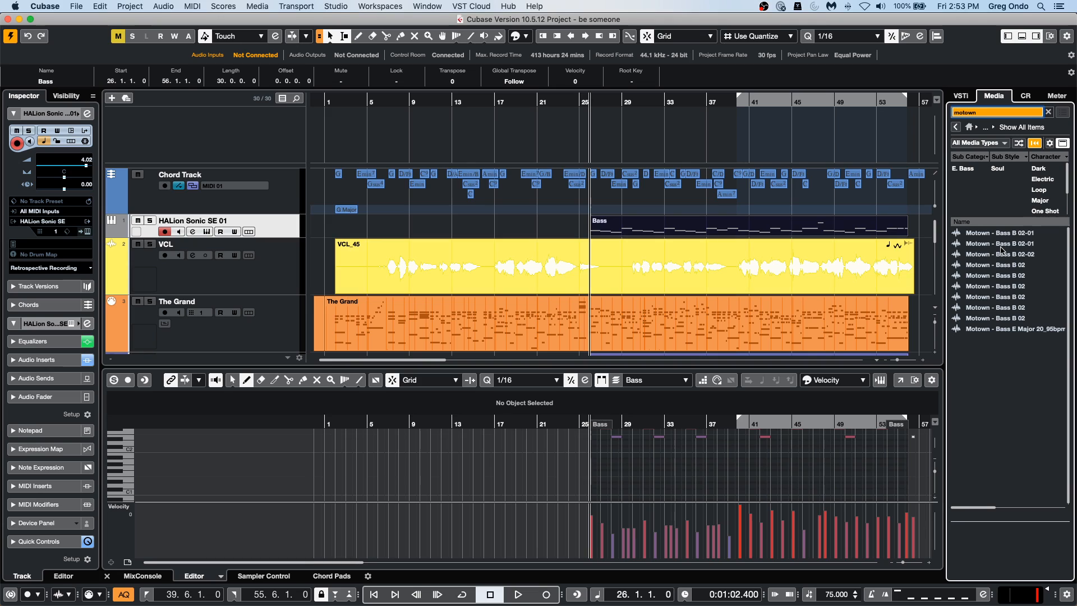
# Create a sampler track from the second search result, Motown - Bass B 02-01.
pyautogui.click(1001, 248)
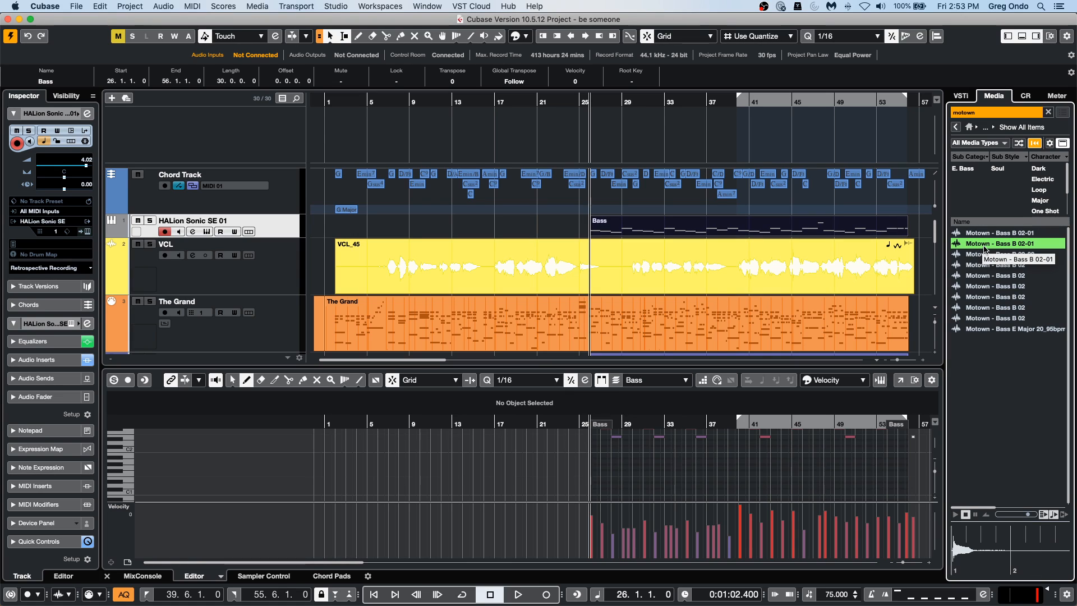
pyautogui.rightClick(985, 246)
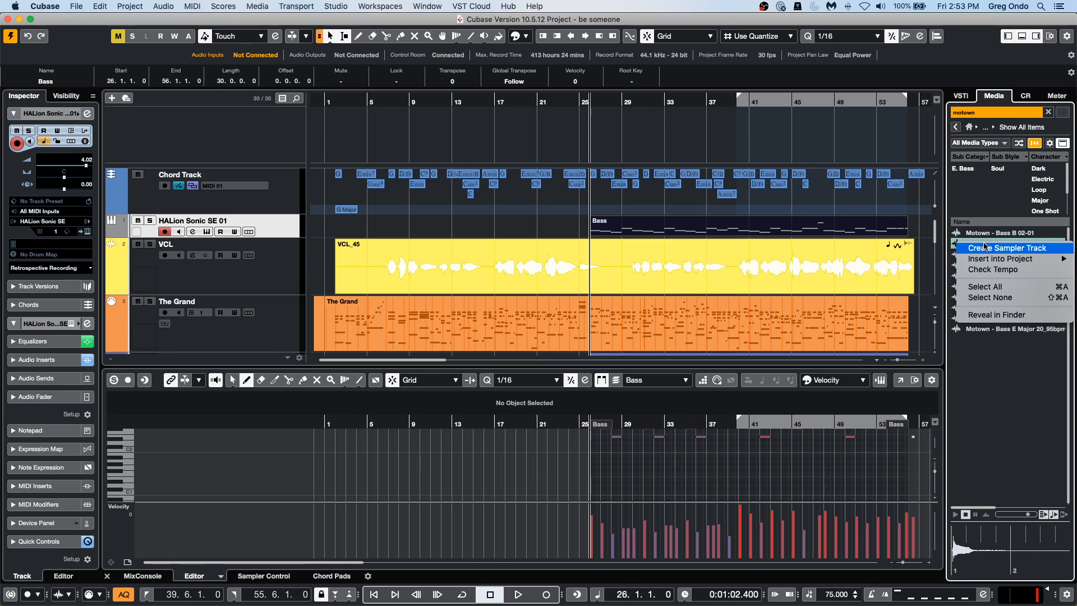
pyautogui.moveTo(987, 263)
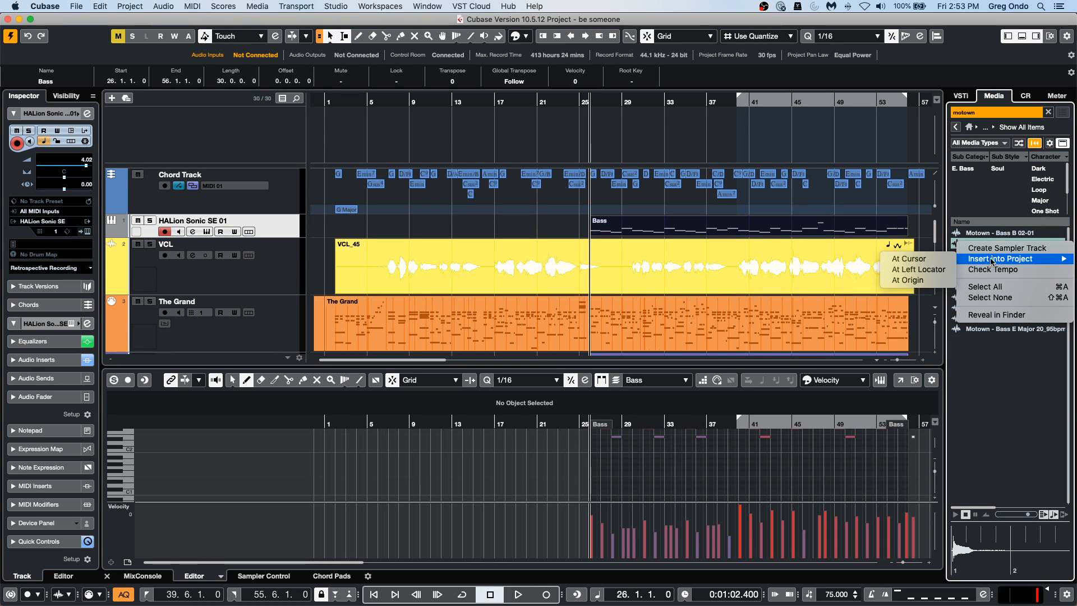
pyautogui.click(995, 249)
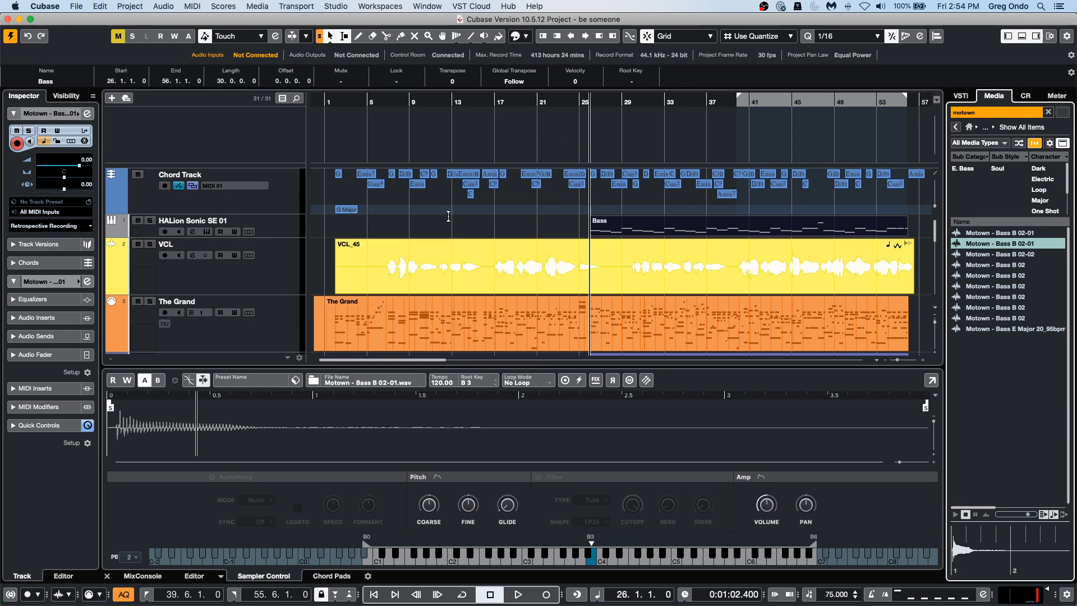
# Create another sampler track from the seventh search result, Motown - Bass B 02.
pyautogui.scroll(-10, 468, 294)
pyautogui.scroll(15, 468, 295)
pyautogui.scroll(-2, 361, 195)
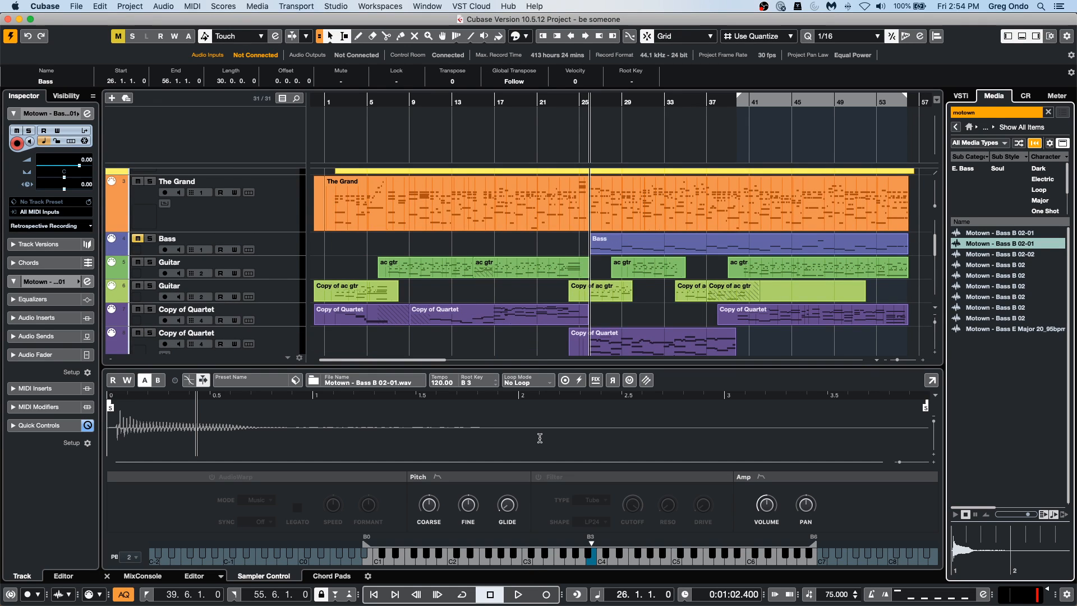
pyautogui.click(989, 298)
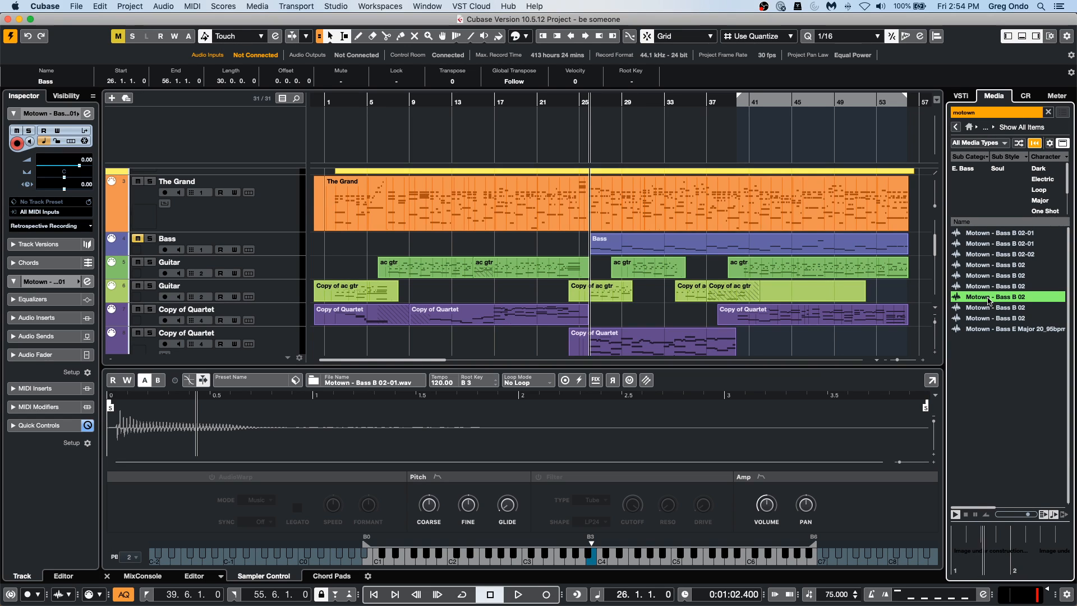
pyautogui.rightClick(996, 297)
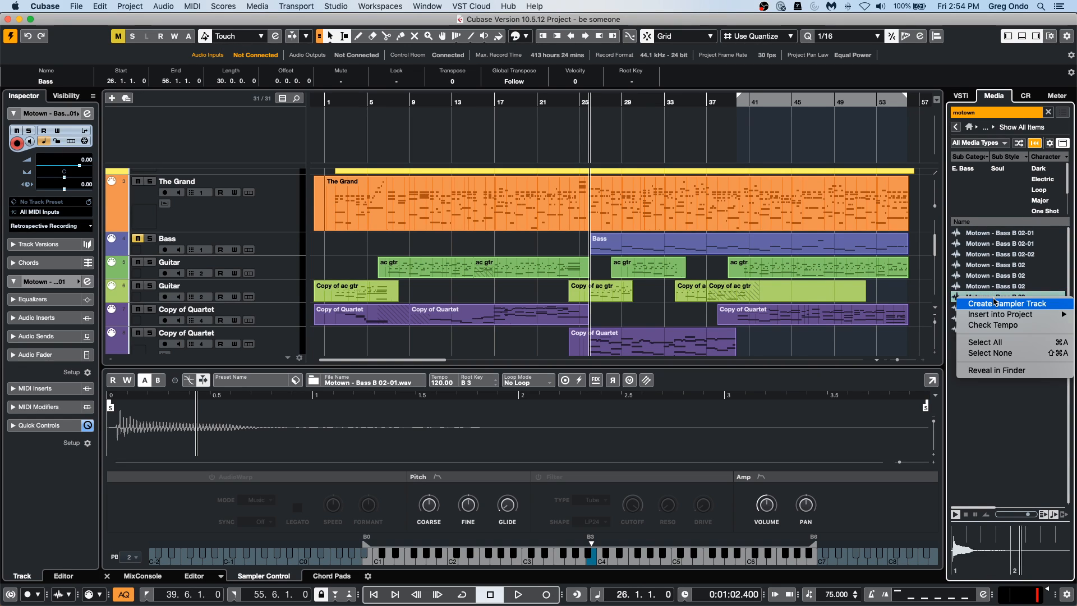
pyautogui.click(996, 304)
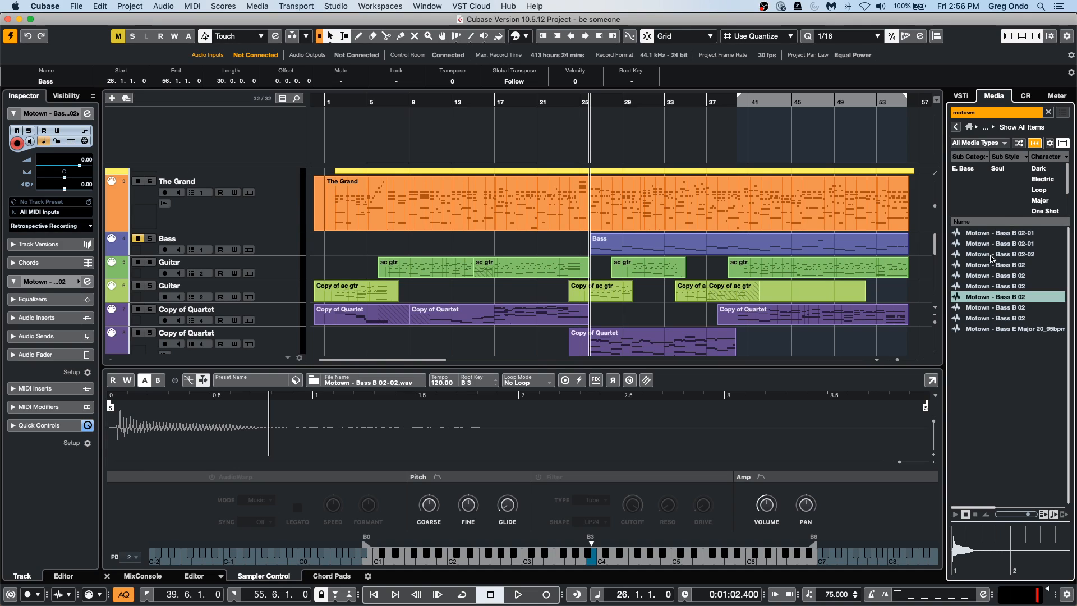
# Open the recent project jump off.cpr, activate it and place the project cursor at about bar 15.
pyautogui.click(71, 8)
pyautogui.moveTo(106, 217)
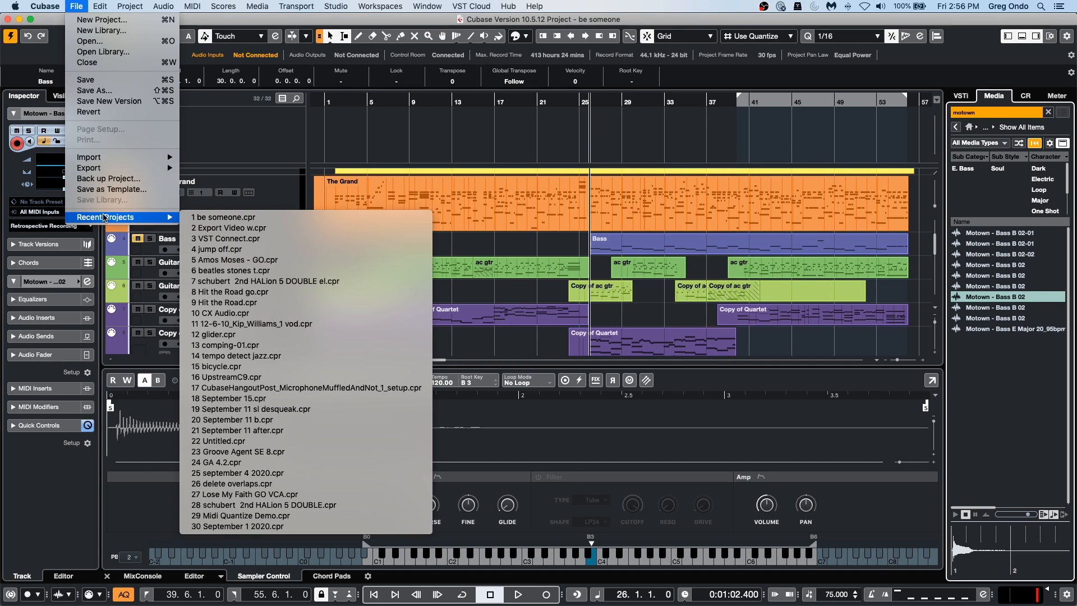
pyautogui.click(254, 249)
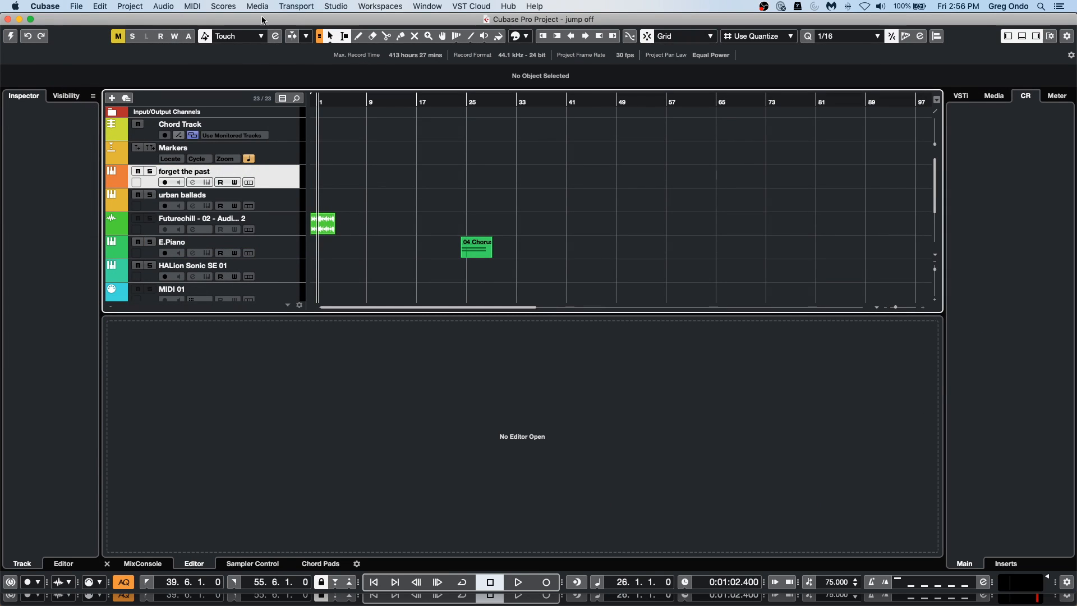
pyautogui.click(8, 40)
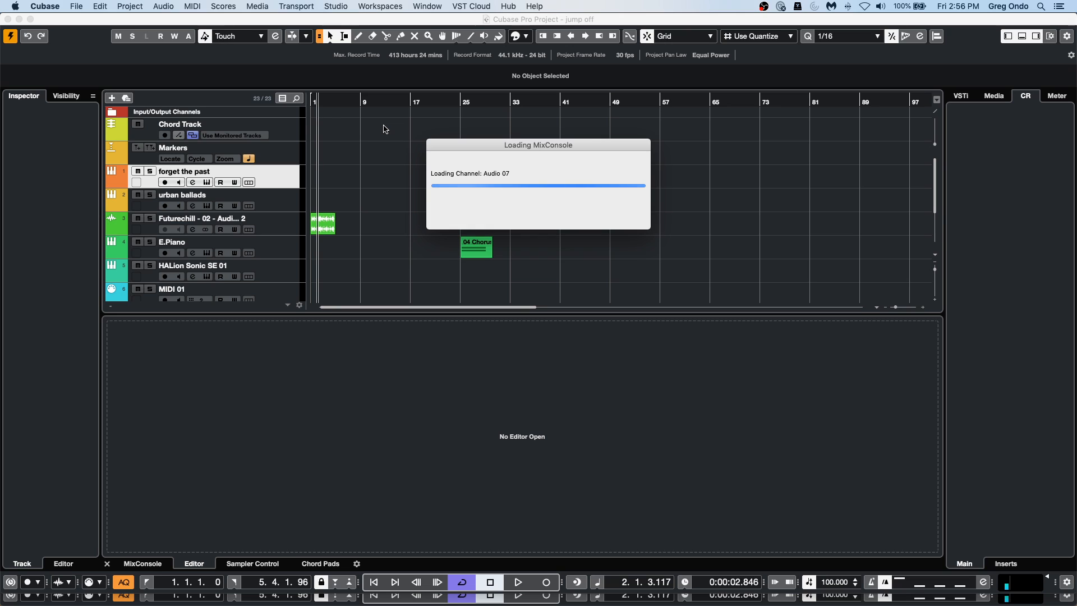
pyautogui.click(402, 99)
pyautogui.moveTo(403, 73); pyautogui.dragTo(402, 41)
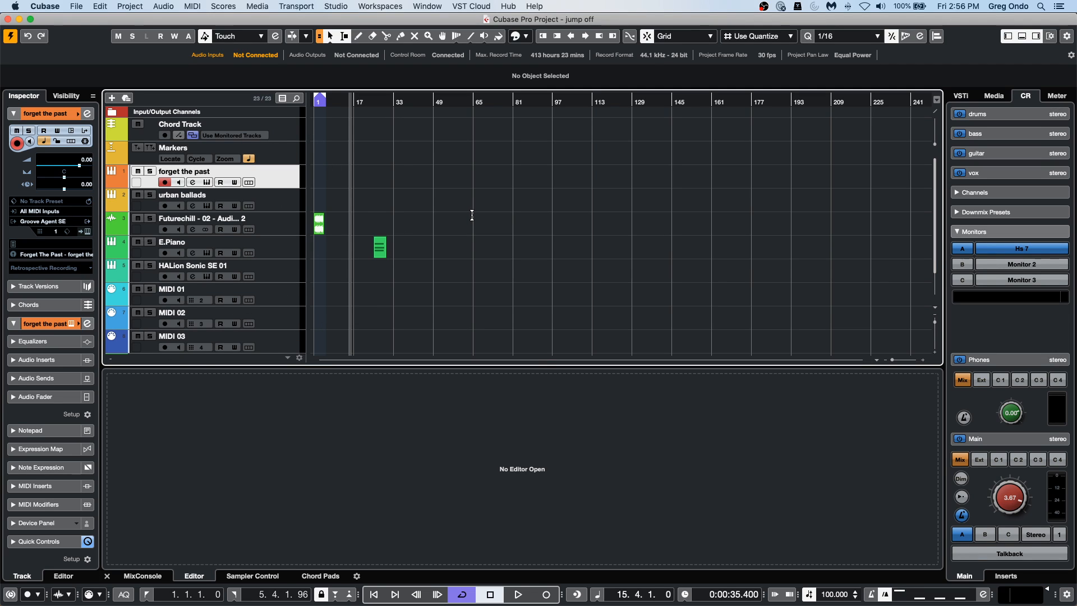
# Expand the Folder track and select the Audio 01 track inside it.
pyautogui.scroll(-2, 472, 216)
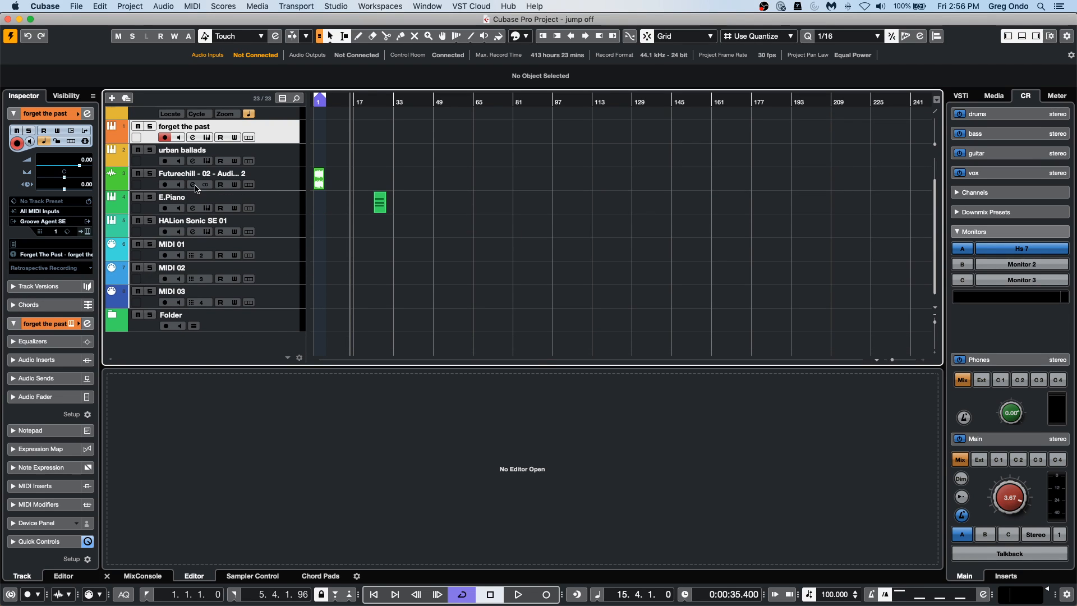
pyautogui.click(112, 315)
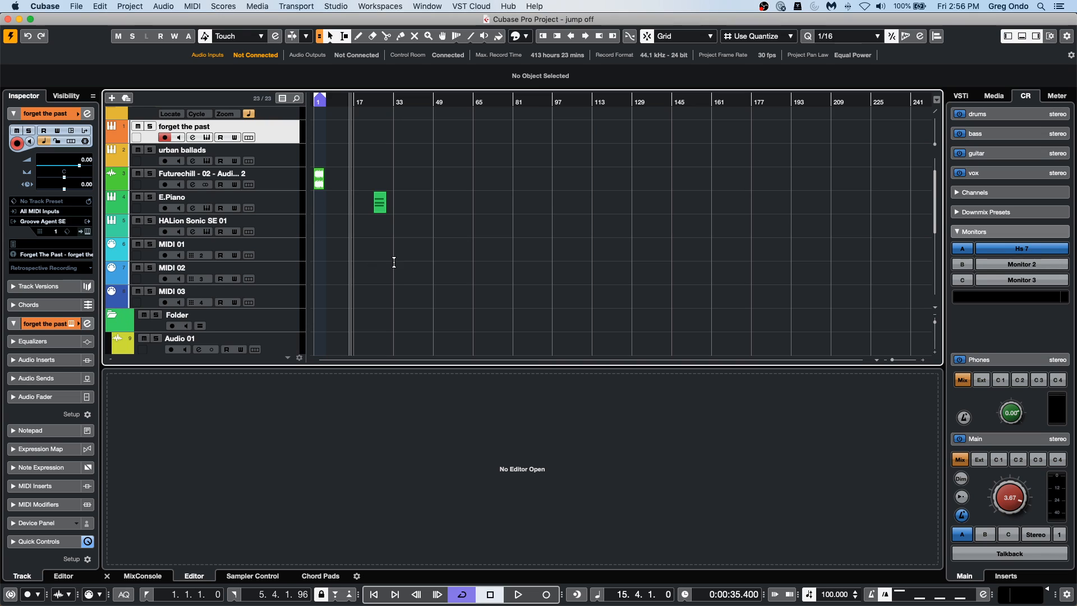
pyautogui.scroll(-3, 394, 260)
pyautogui.click(287, 268)
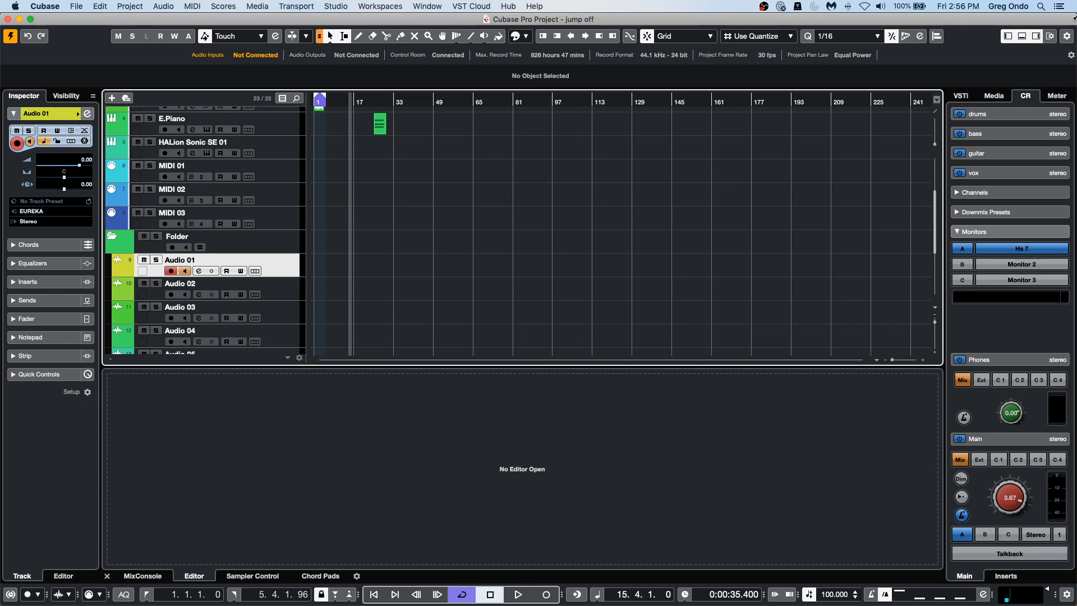
# Start recording onto the Audio 01 track from about bar 15 and zoom in on the new recording.
pyautogui.click(519, 594)
pyautogui.click(547, 596)
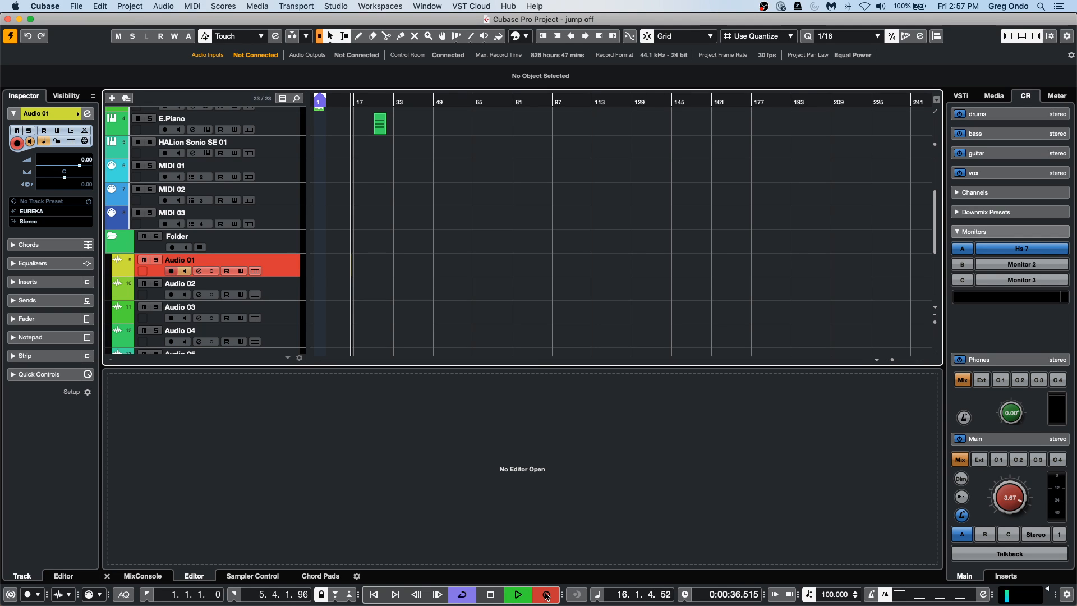
pyautogui.press('h')
pyautogui.press('h')
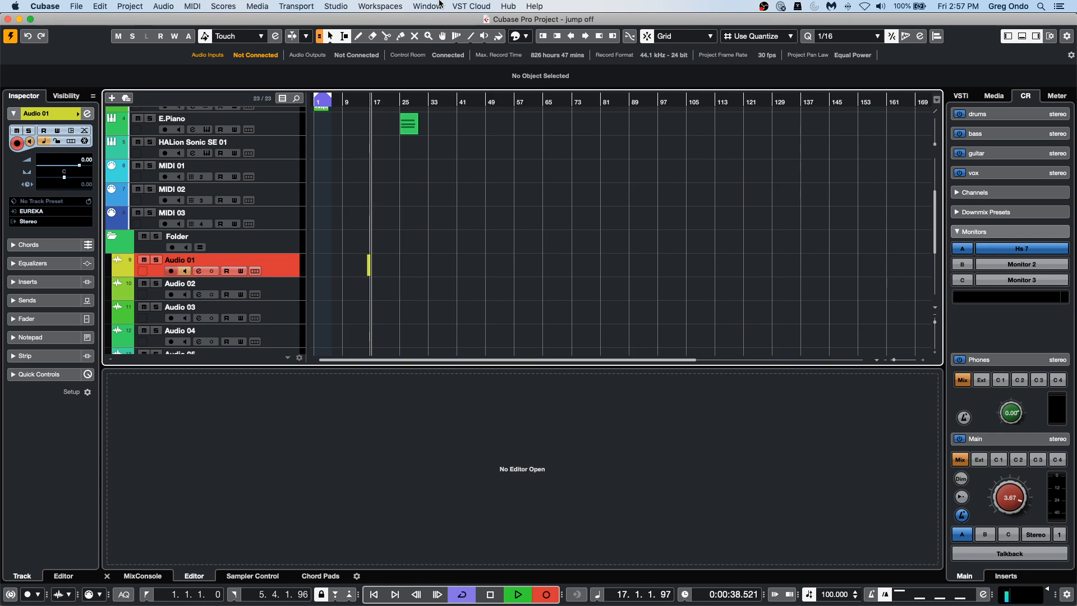
pyautogui.press('h')
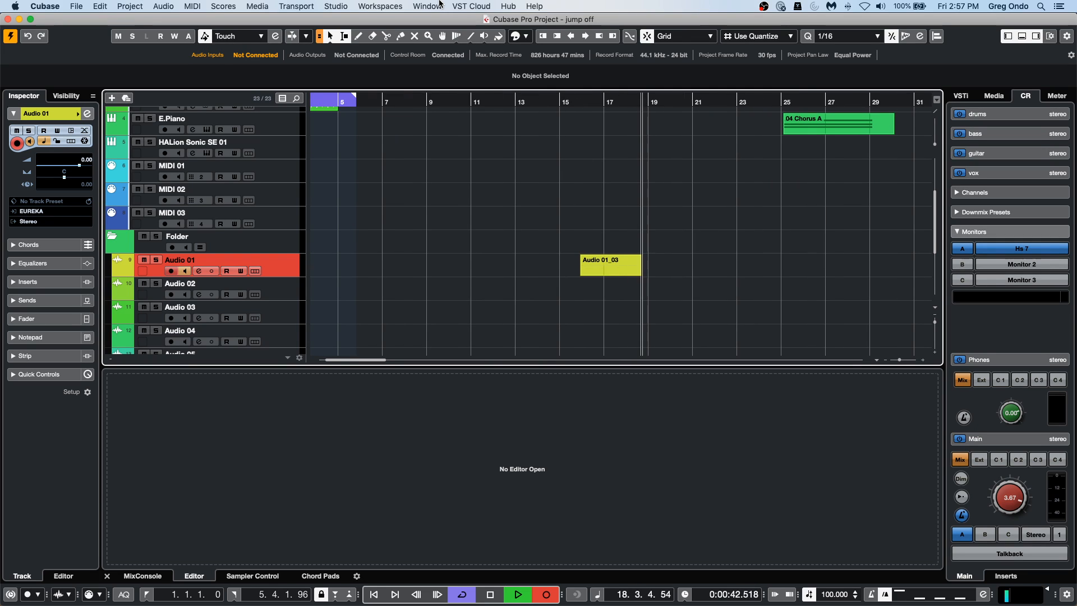
# Stop recording on the Audio 01 track and toggle the new event's Musical Mode, leaving it off.
pyautogui.press('space')
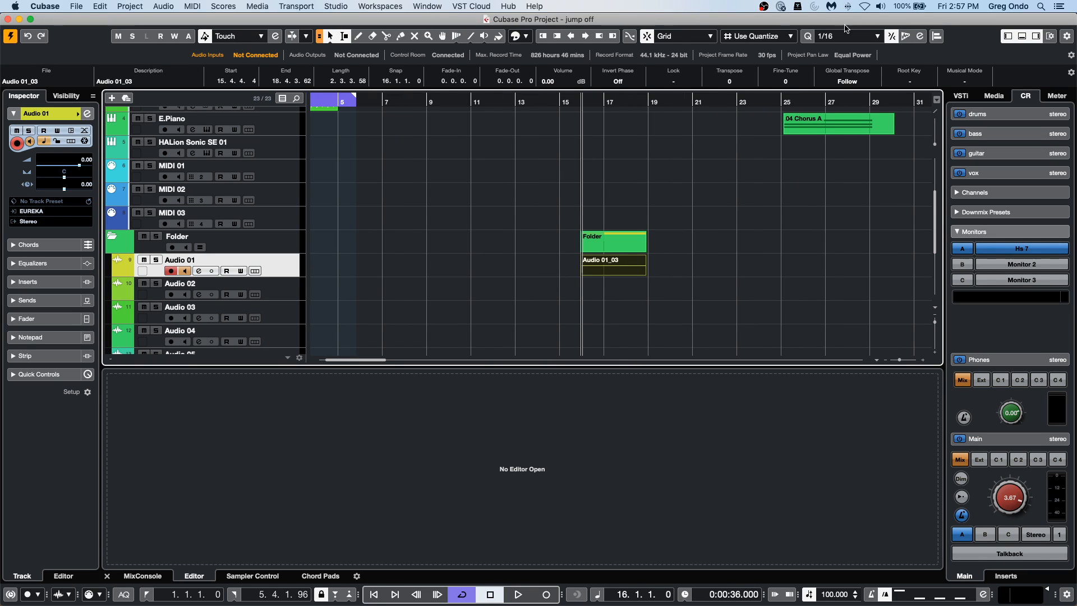
pyautogui.click(965, 82)
pyautogui.click(966, 81)
pyautogui.click(966, 81)
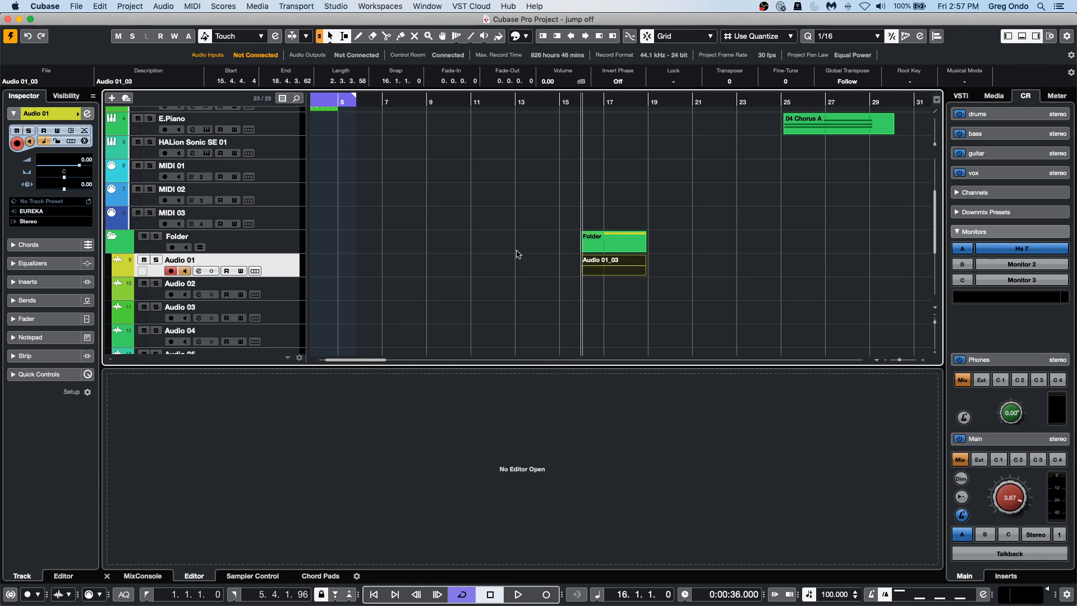
# Set the project tempo to 50 and turn on Musical Mode for the recorded Audio 01_03 event.
pyautogui.doubleClick(831, 593)
pyautogui.write('50')
pyautogui.press('Return')
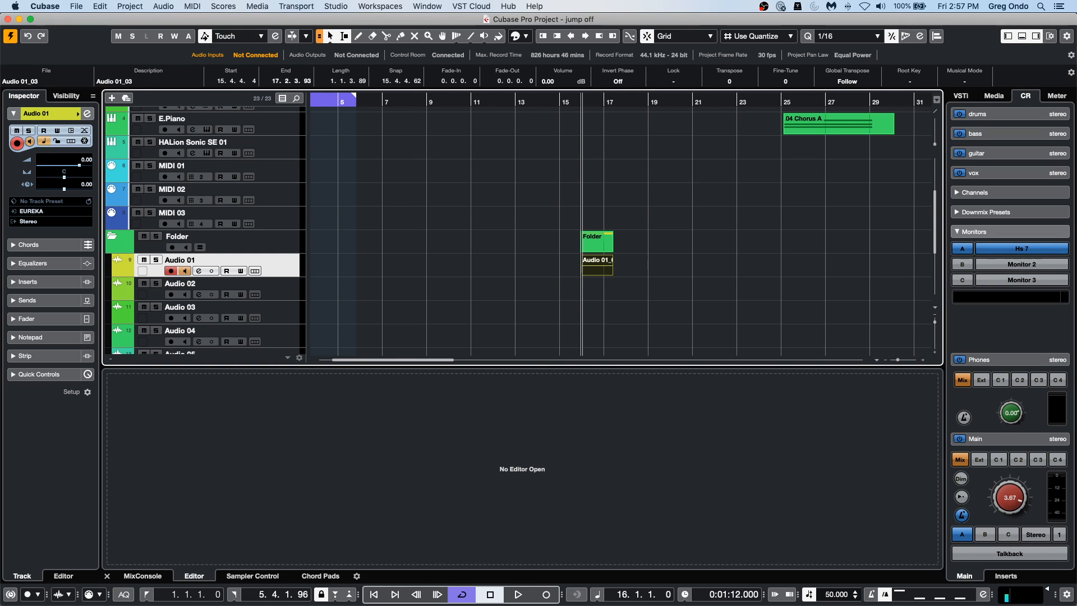
pyautogui.click(962, 82)
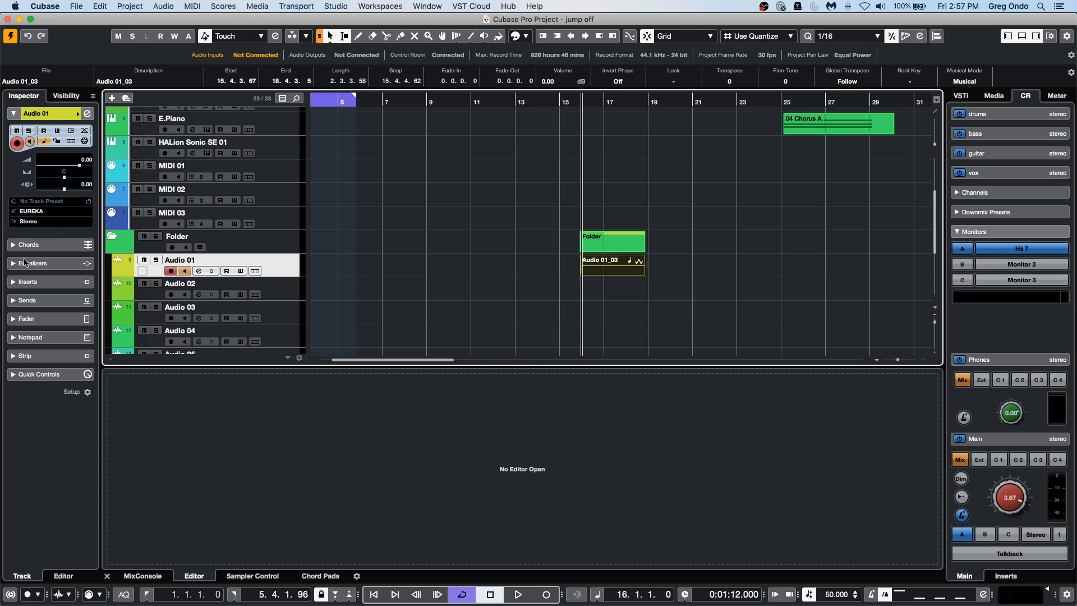
# Toggle the Audio 01 track's time base and the recorded event's Musical Mode back and forth, then deselect the event.
pyautogui.click(45, 141)
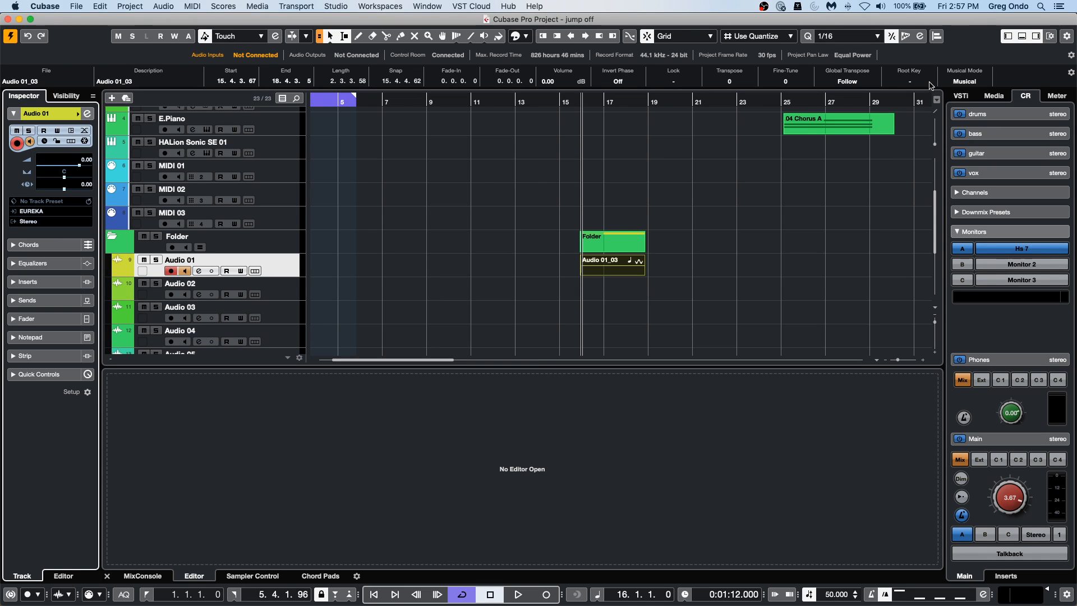
pyautogui.click(968, 83)
pyautogui.click(969, 83)
pyautogui.click(968, 83)
pyautogui.click(969, 83)
pyautogui.click(45, 141)
pyautogui.click(664, 269)
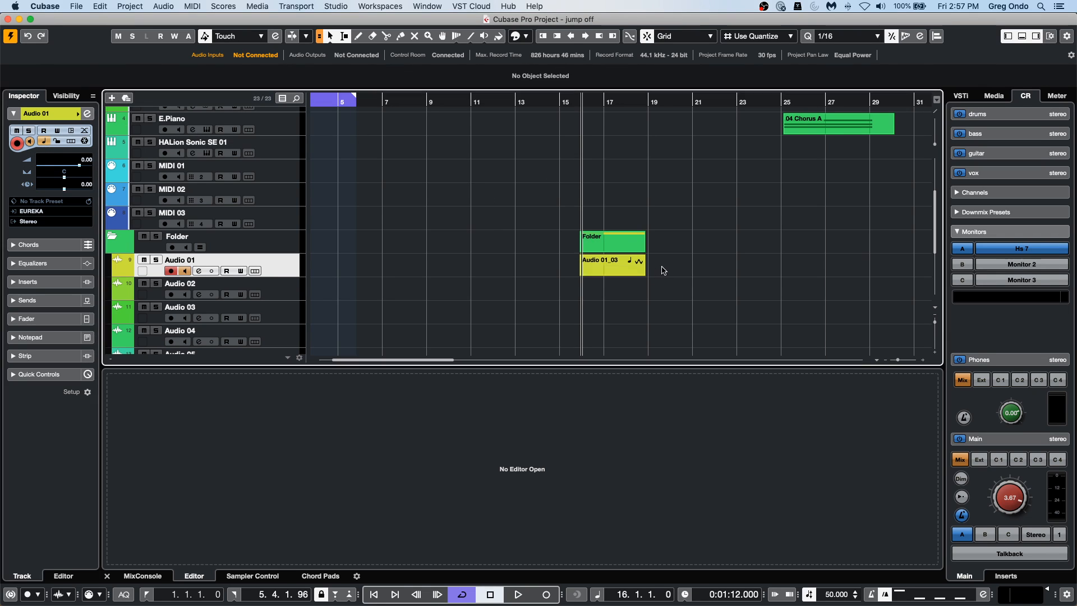
# Select the recorded event on the Audio 01 track and toggle its Musical Mode off and on again.
pyautogui.click(617, 258)
pyautogui.click(617, 259)
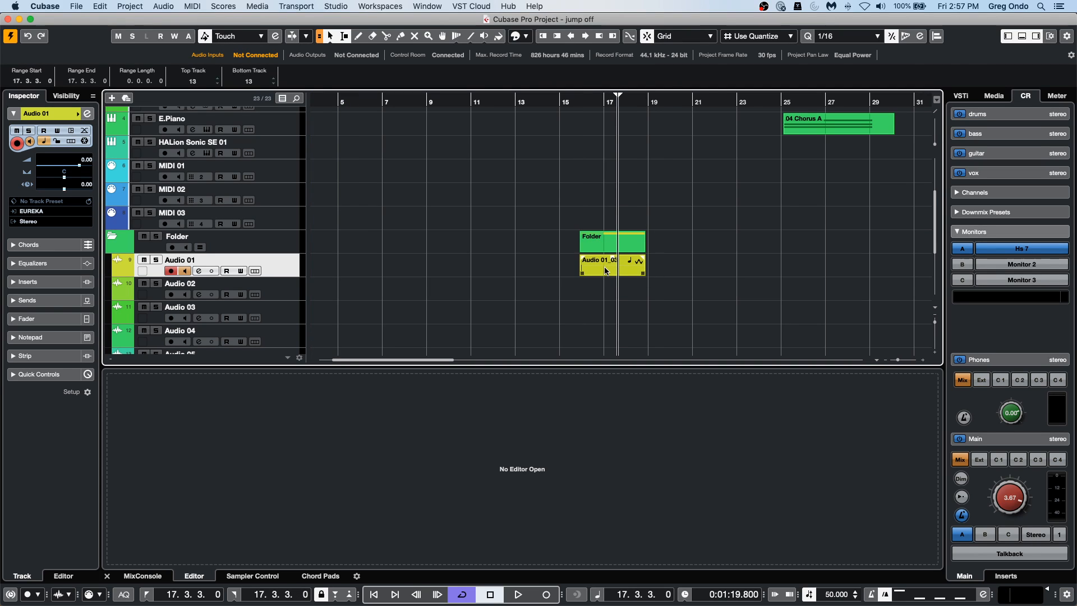
pyautogui.click(605, 268)
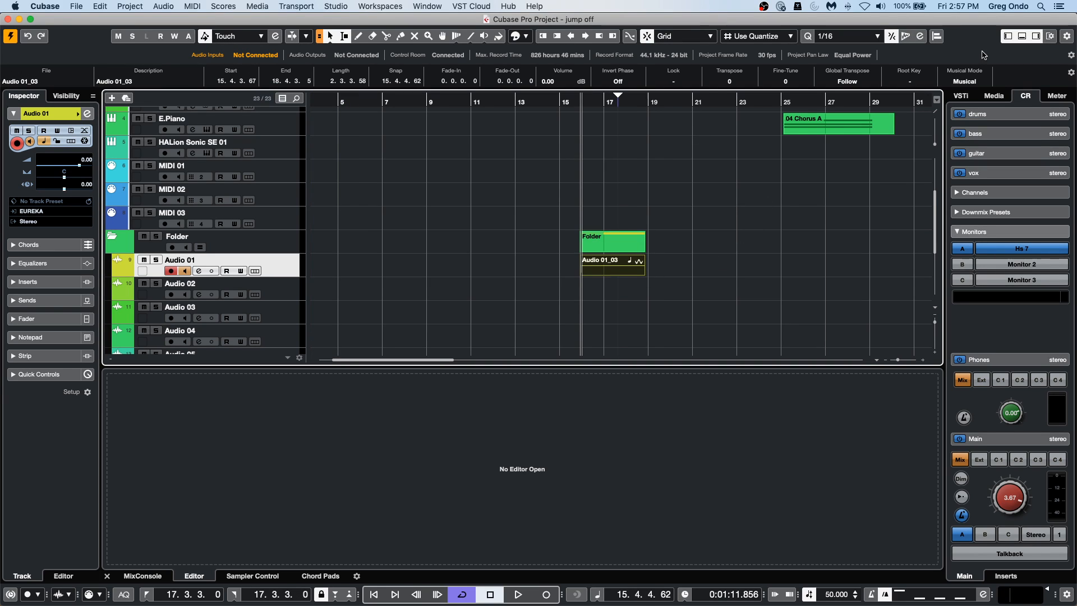
pyautogui.click(964, 81)
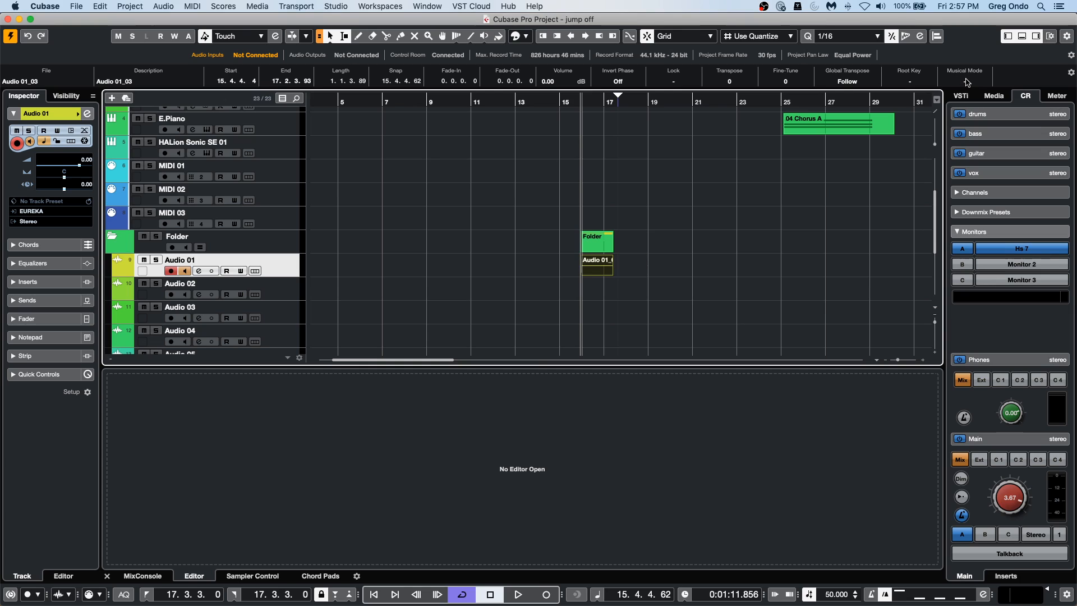
pyautogui.click(965, 82)
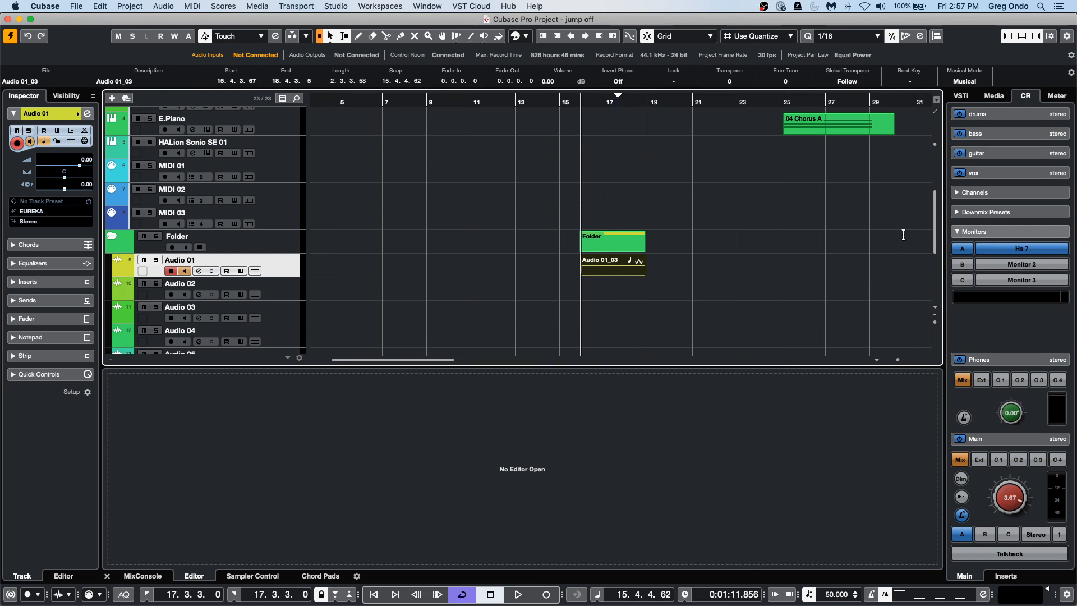
# Set the project tempo to 150 and toggle the recorded event's Musical Mode off and back on.
pyautogui.doubleClick(832, 596)
pyautogui.write('150')
pyautogui.press('Return')
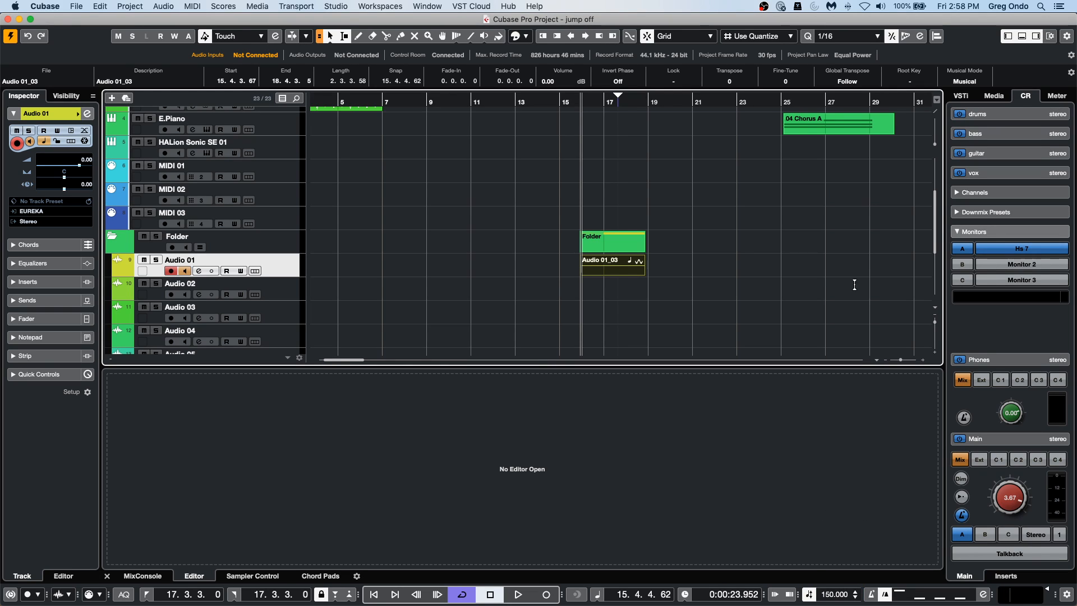
pyautogui.click(978, 80)
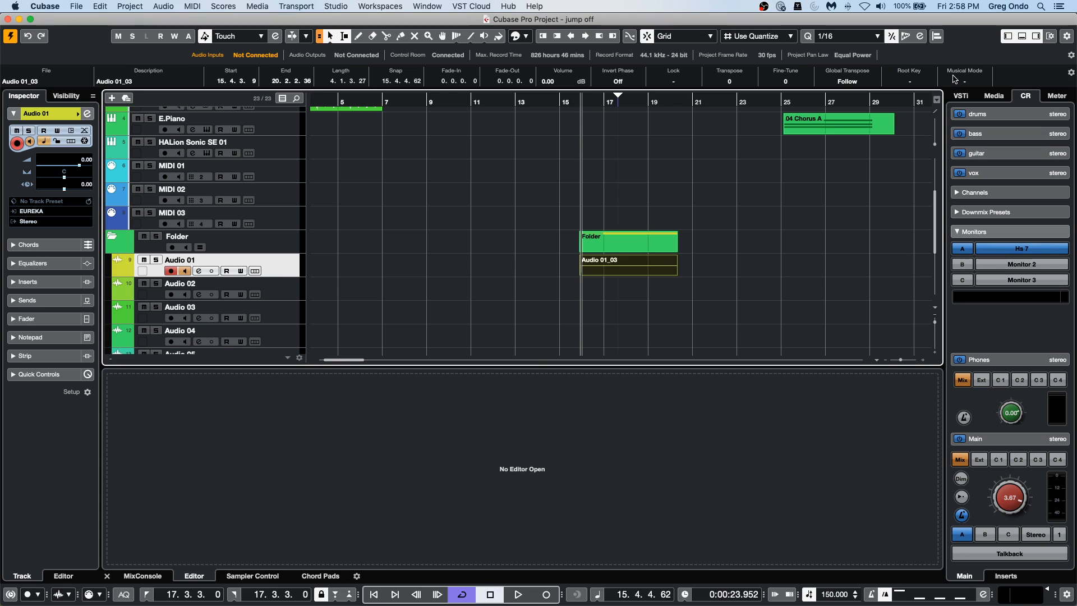
pyautogui.click(964, 81)
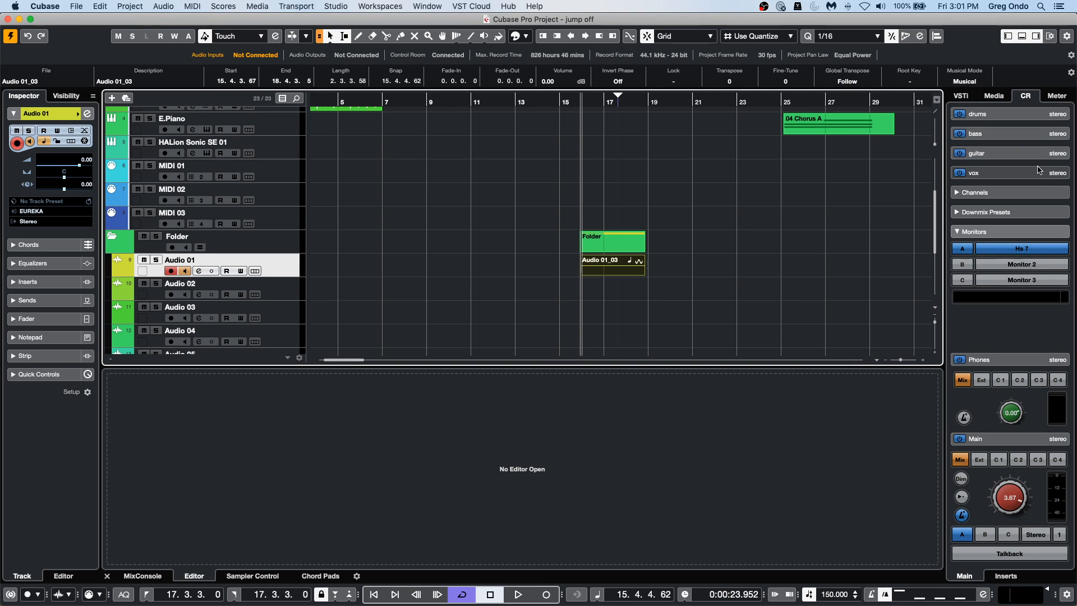
# Customize the status line so that Project Frame Rate sits between Record Time and Record File Format.
pyautogui.click(1071, 56)
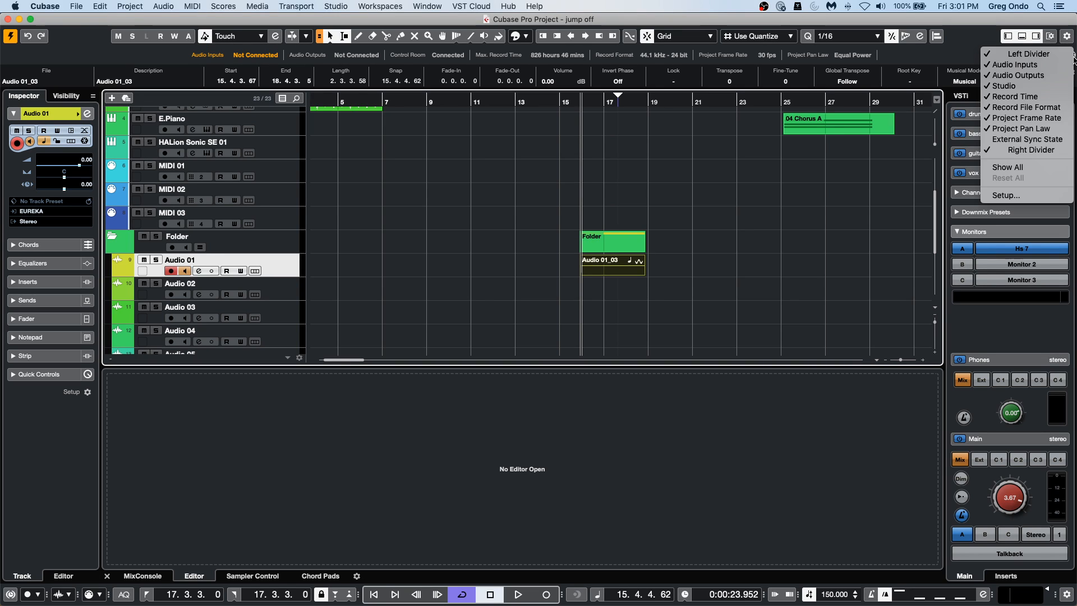
pyautogui.click(1016, 196)
pyautogui.moveTo(694, 104); pyautogui.dragTo(725, 236)
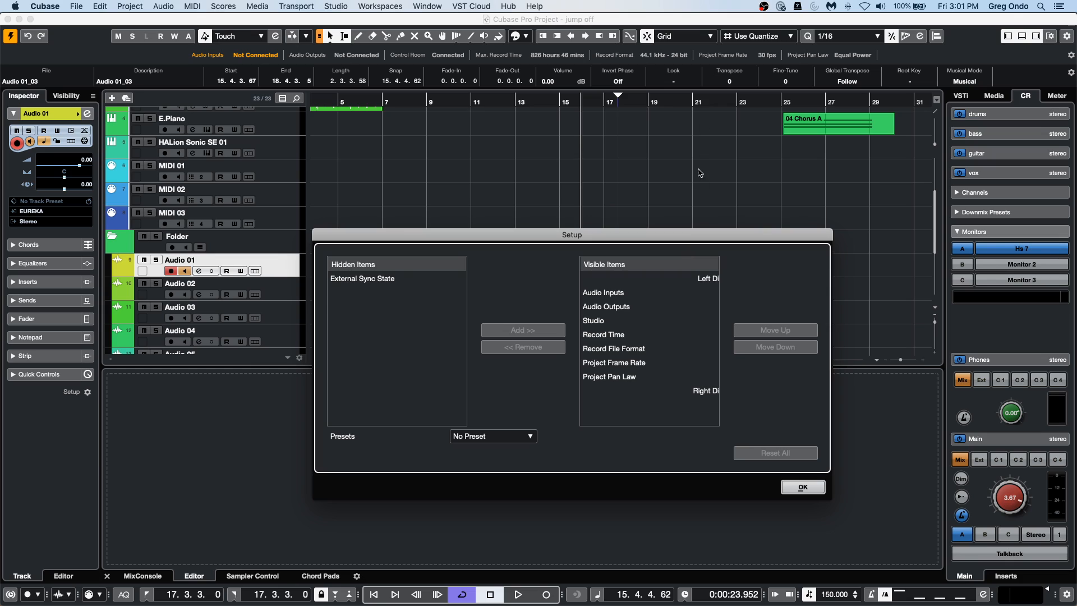
pyautogui.click(625, 368)
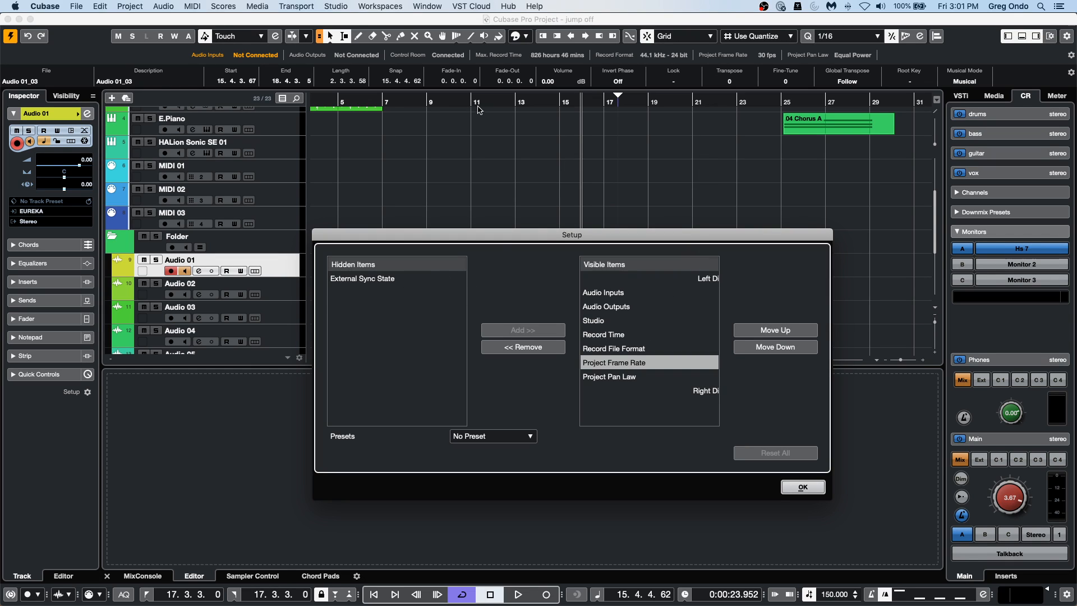
pyautogui.click(777, 331)
pyautogui.click(777, 331)
pyautogui.click(776, 331)
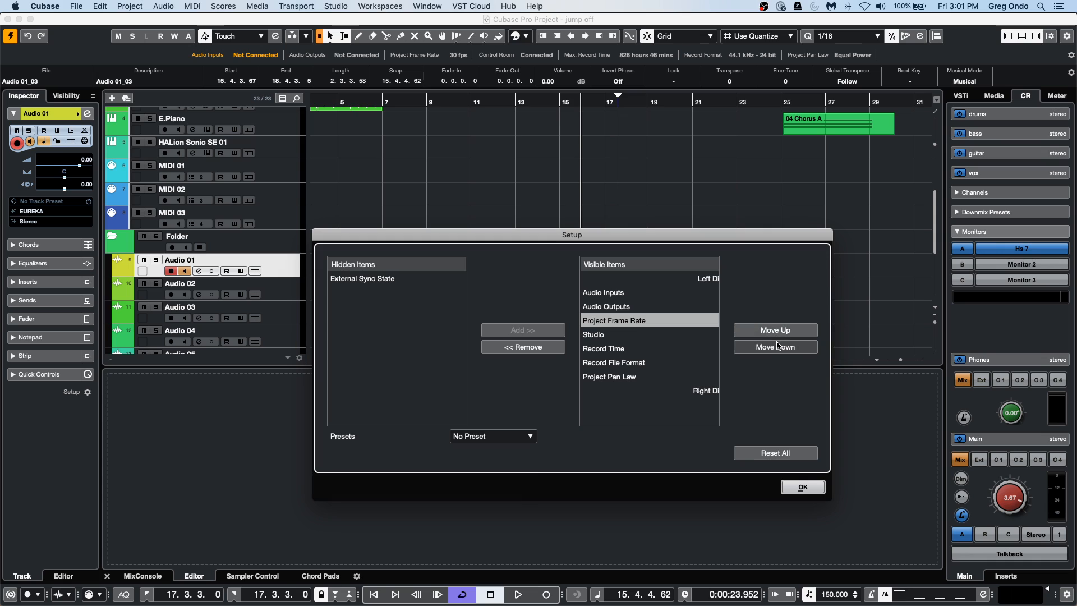
pyautogui.click(776, 348)
pyautogui.click(776, 347)
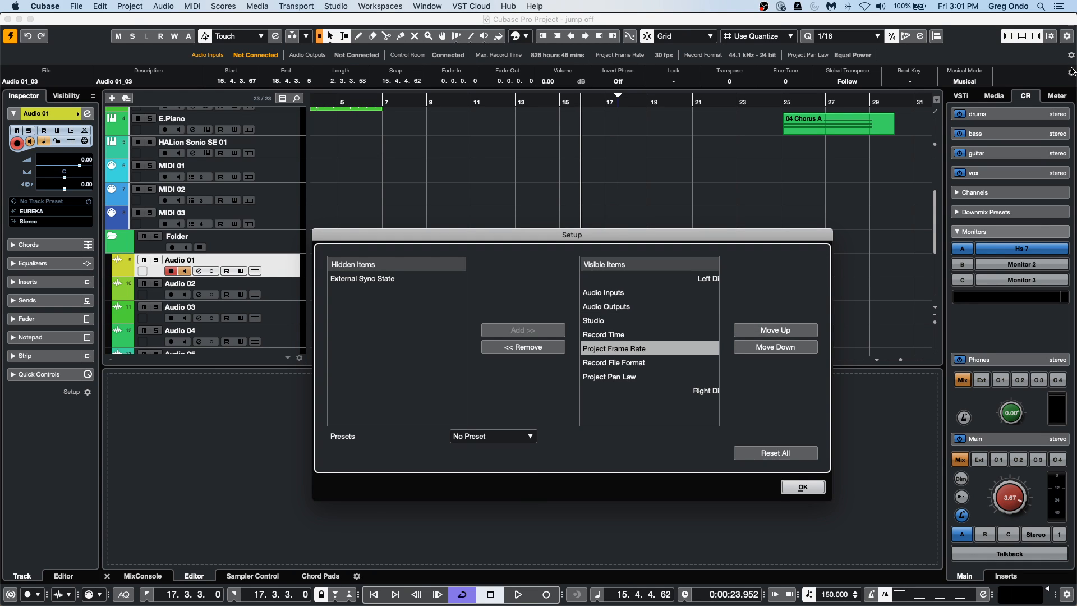
pyautogui.click(795, 488)
# Open the info line setup and move Invert Phase up to directly below End in the visible items.
pyautogui.click(1071, 72)
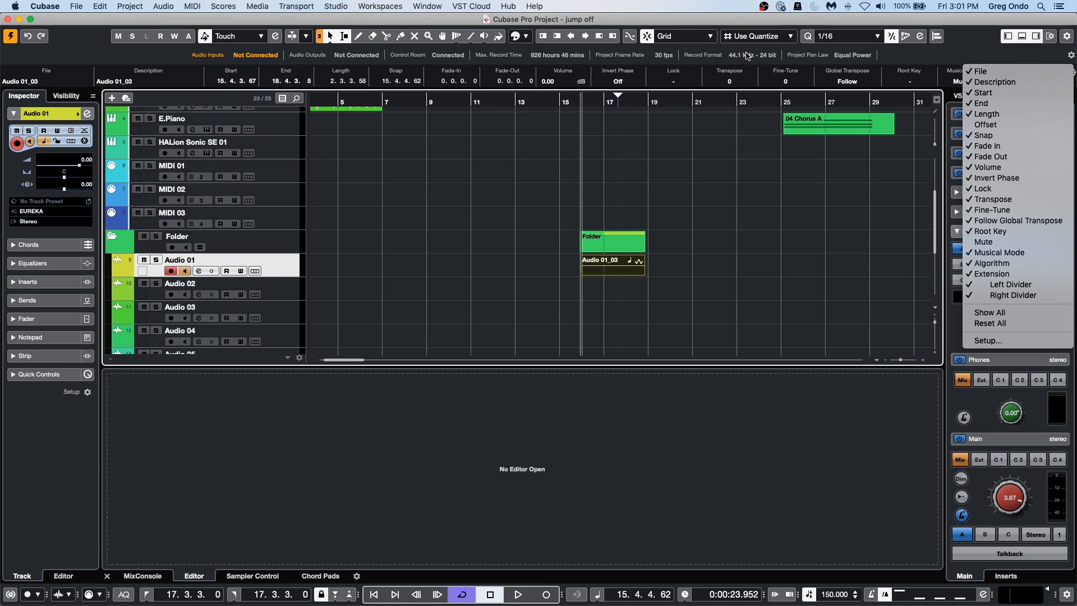
pyautogui.click(987, 340)
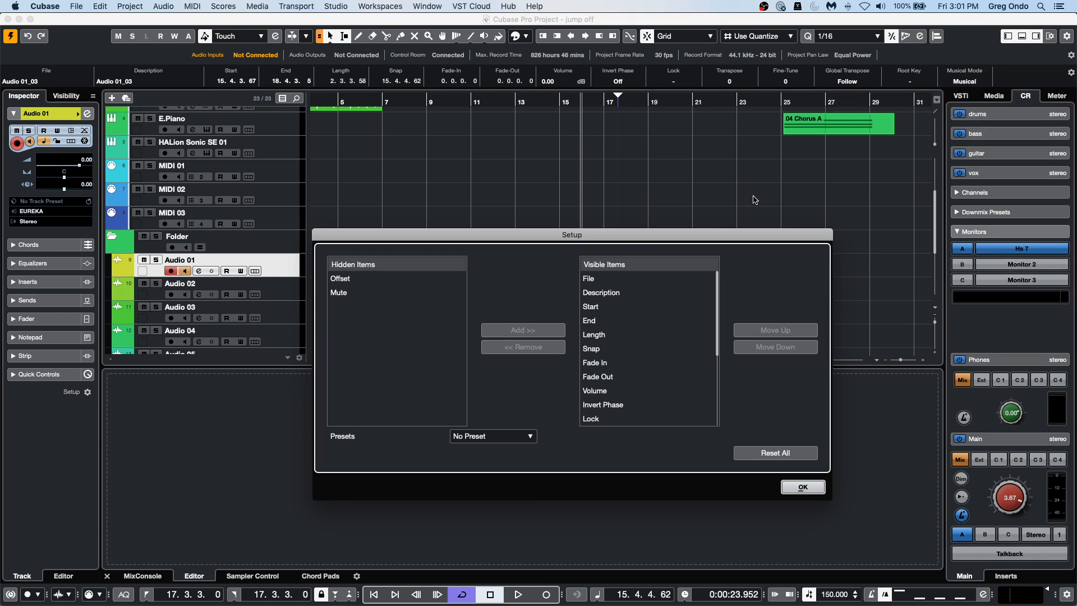
pyautogui.click(609, 405)
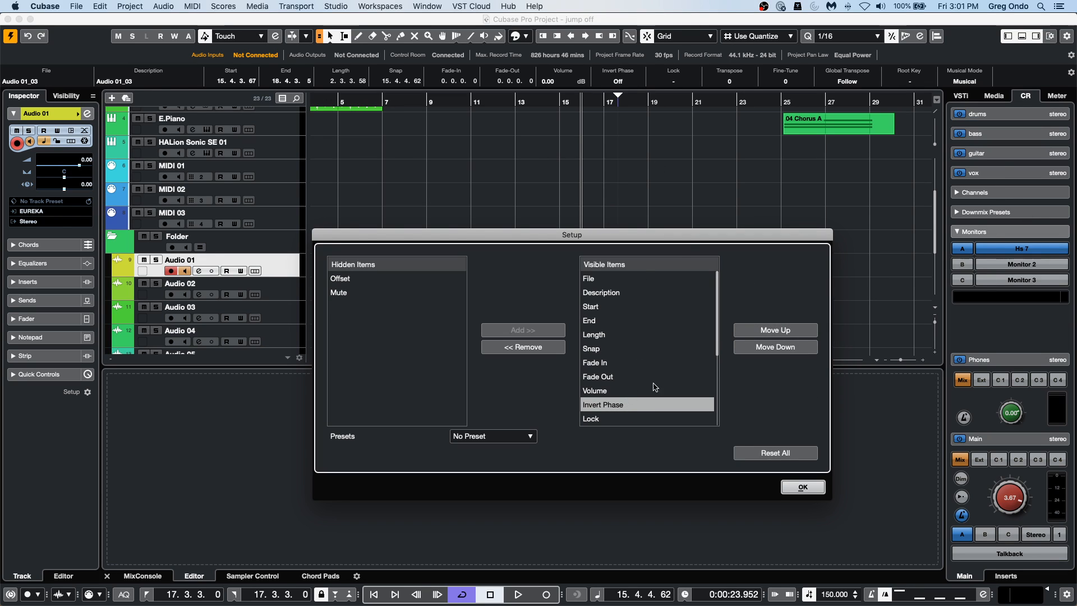
pyautogui.click(770, 331)
pyautogui.click(770, 331)
pyautogui.click(770, 331)
pyautogui.click(770, 331)
pyautogui.click(770, 331)
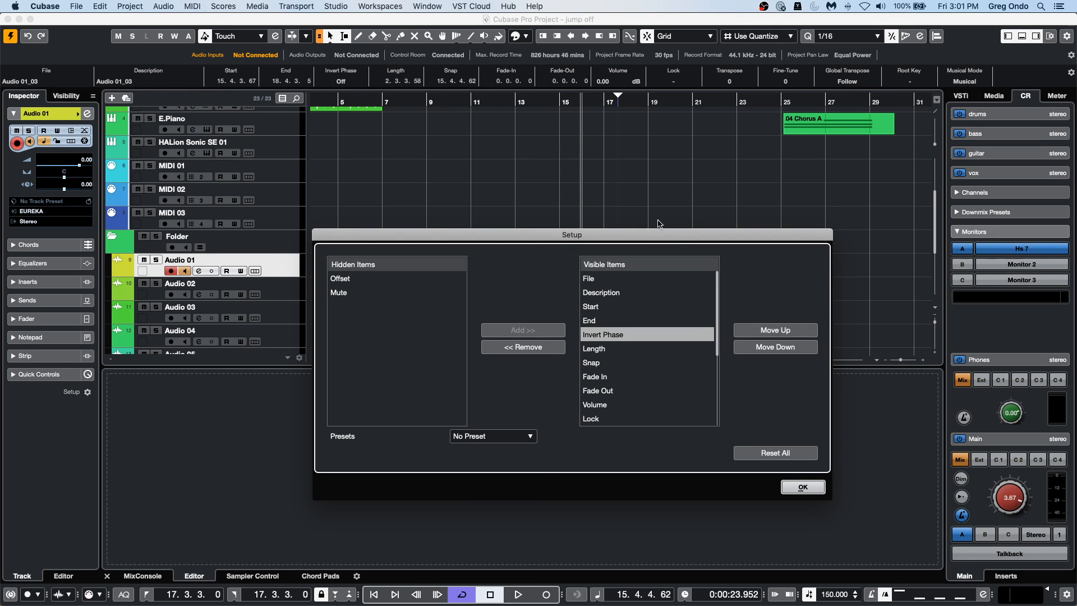
# Move Invert Phase down to directly below Transpose in the info line's visible items.
pyautogui.click(801, 353)
pyautogui.click(801, 353)
pyautogui.click(800, 354)
pyautogui.click(800, 354)
pyautogui.click(799, 355)
pyautogui.click(799, 354)
pyautogui.click(799, 354)
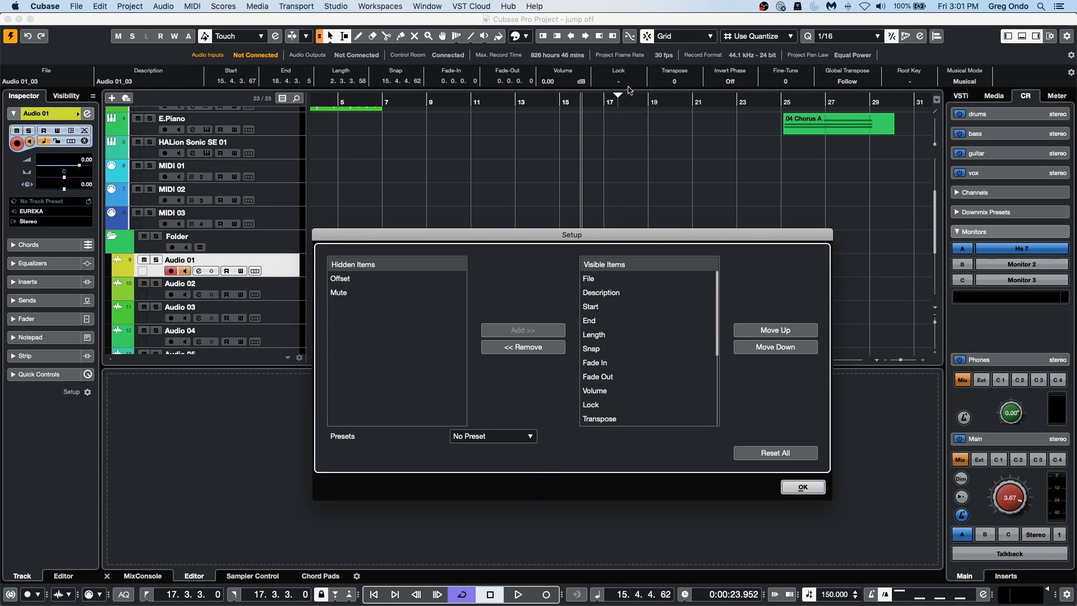
# Reposition Invert Phase to directly below Snap in the info line's visible items and confirm the setup.
pyautogui.click(779, 330)
pyautogui.click(779, 330)
pyautogui.click(780, 329)
pyautogui.click(779, 330)
pyautogui.click(779, 330)
pyautogui.click(780, 347)
pyautogui.click(780, 347)
pyautogui.click(781, 347)
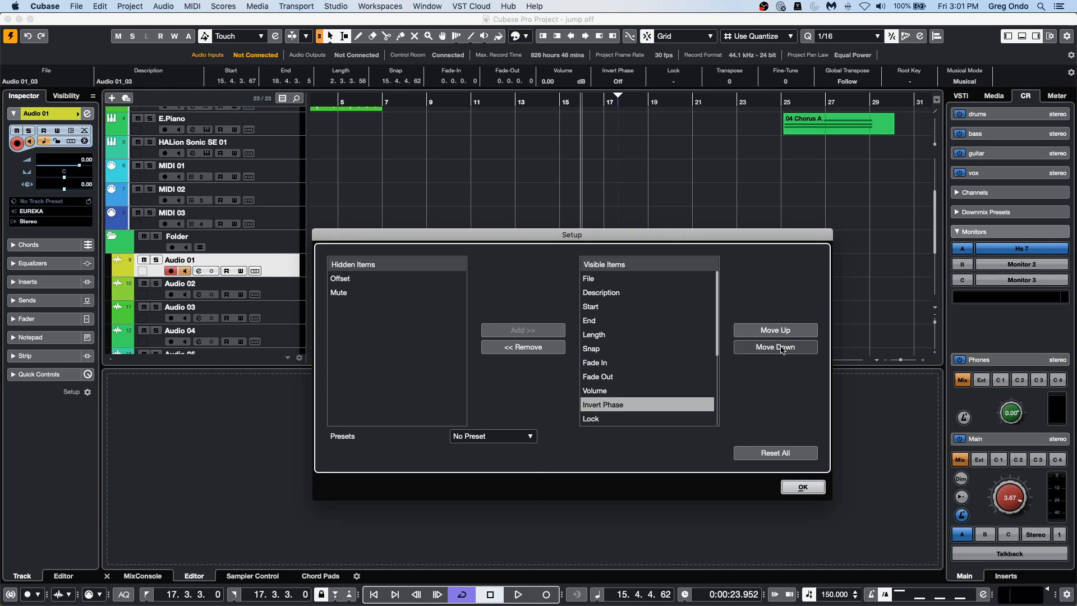
pyautogui.click(780, 347)
pyautogui.click(784, 334)
pyautogui.click(784, 334)
pyautogui.click(784, 334)
pyautogui.click(784, 334)
pyautogui.click(785, 334)
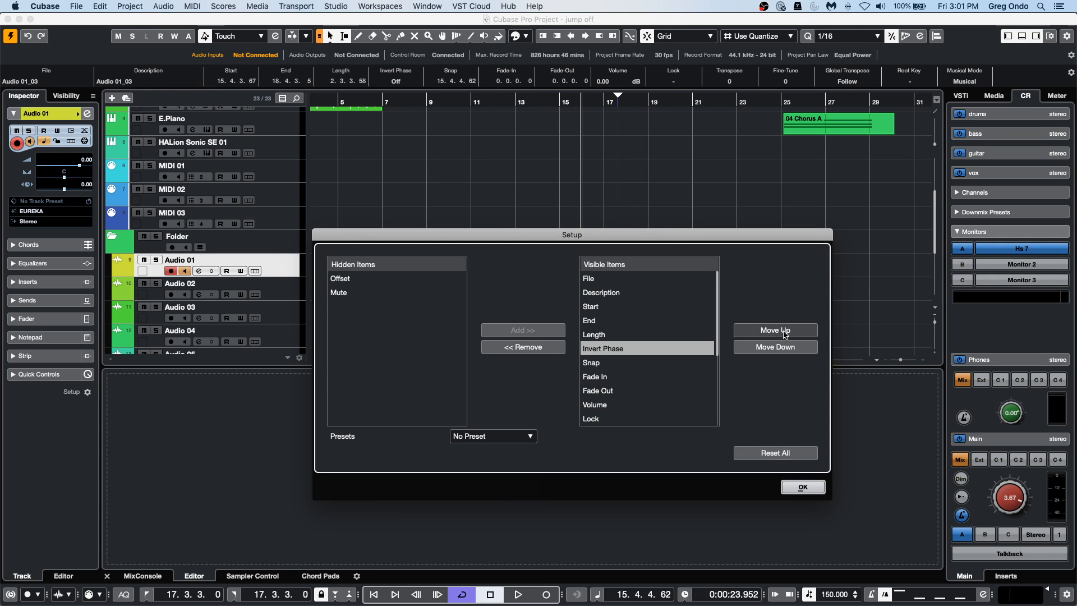
pyautogui.click(786, 349)
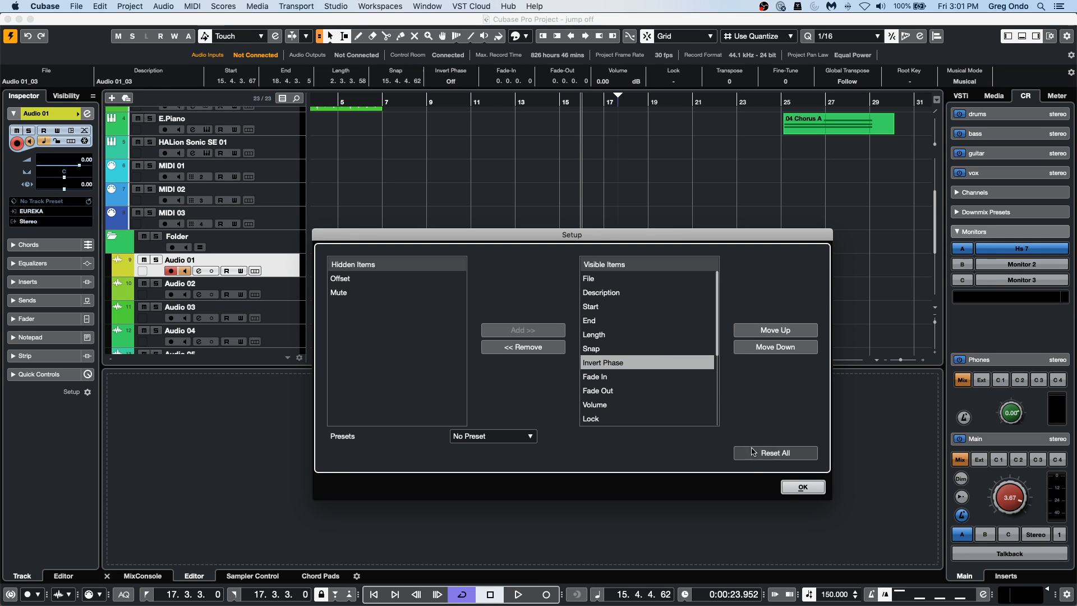
pyautogui.click(803, 488)
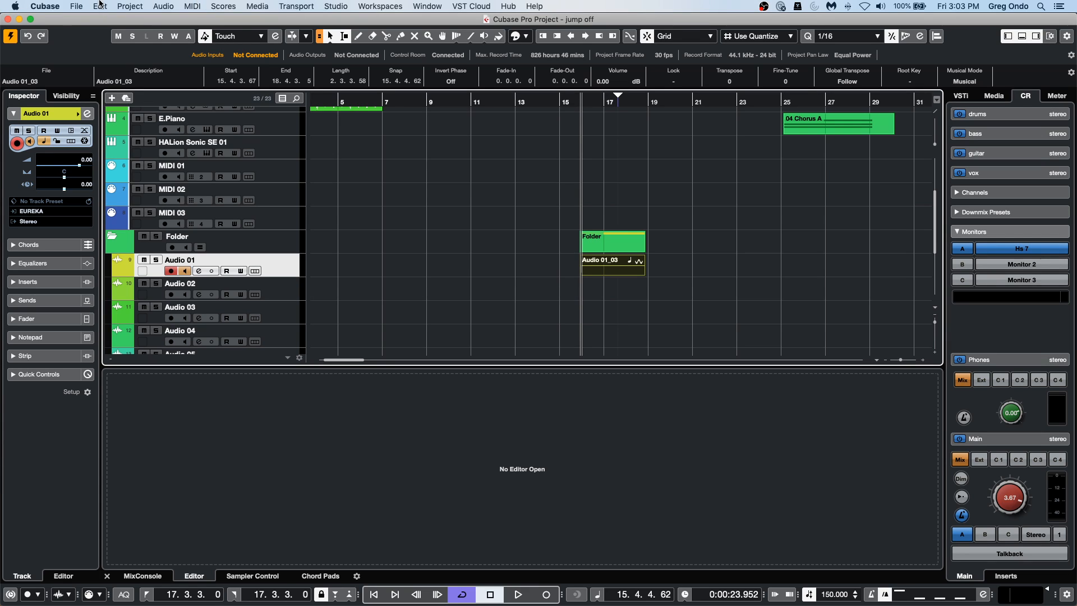
# Open the recent project Amos Moses - GO.cpr.
pyautogui.click(78, 8)
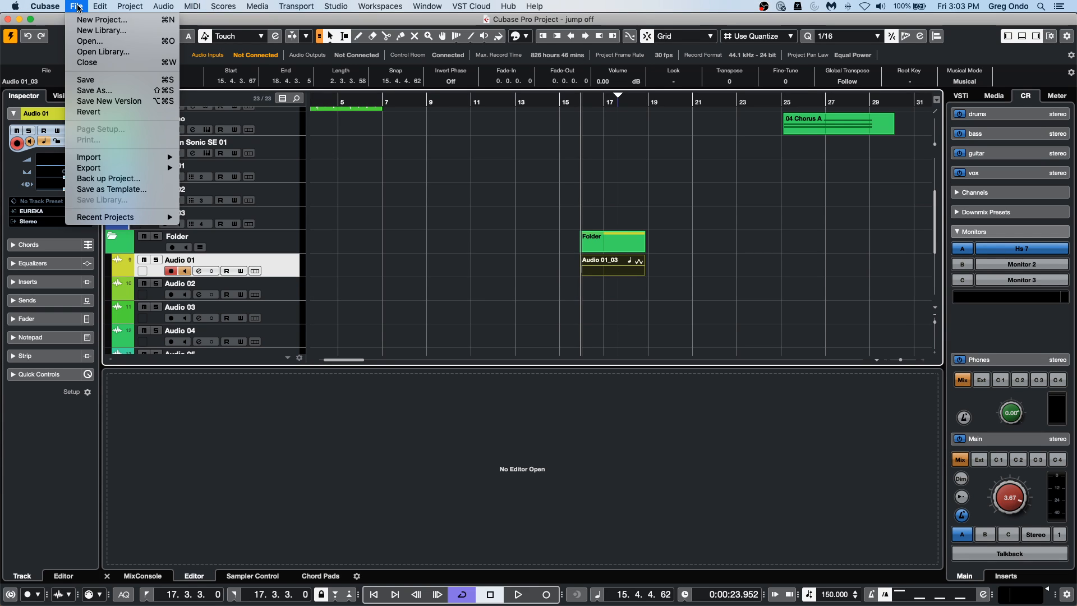
pyautogui.moveTo(113, 217)
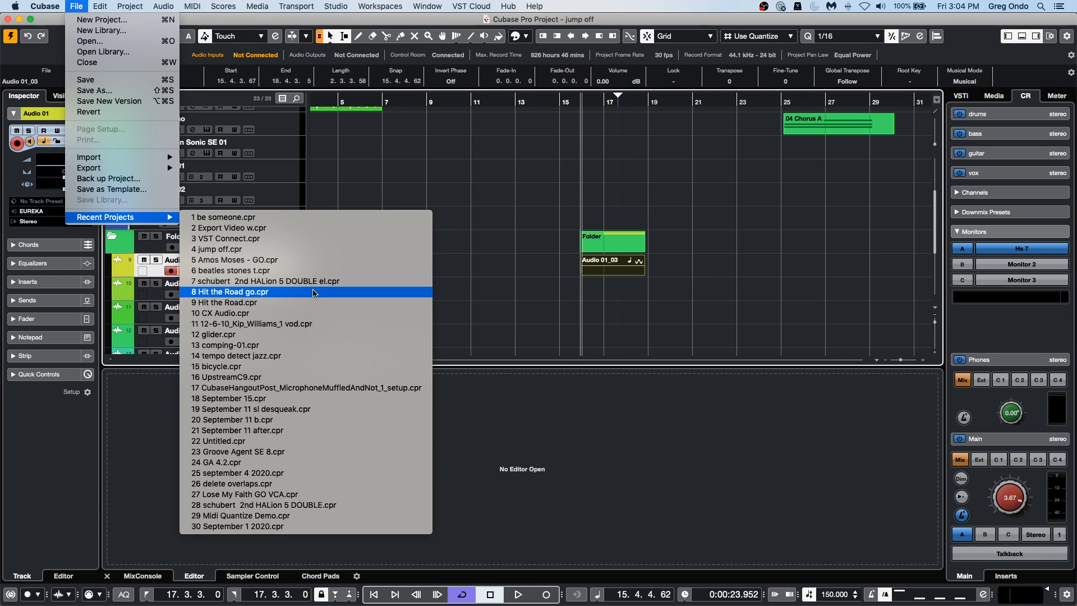
pyautogui.click(310, 261)
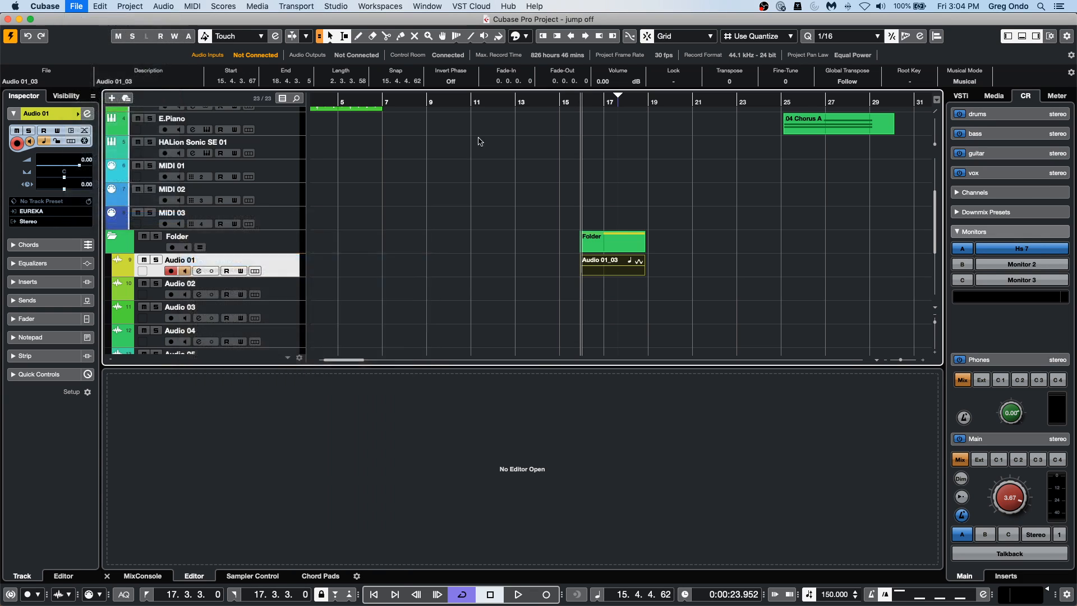
pyautogui.moveTo(362, 104); pyautogui.dragTo(362, 77)
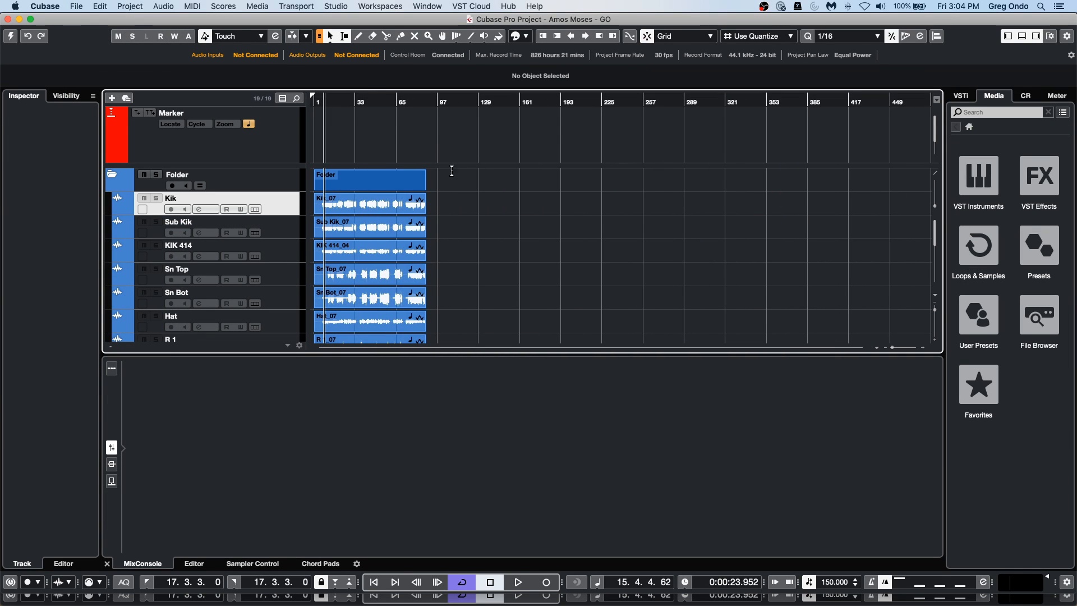
# Try out event and range selections, ending with a range from about bar 17 to bar 89 across the Dbs Scr gtr and Maple Kit tracks.
pyautogui.moveTo(441, 207); pyautogui.dragTo(361, 302)
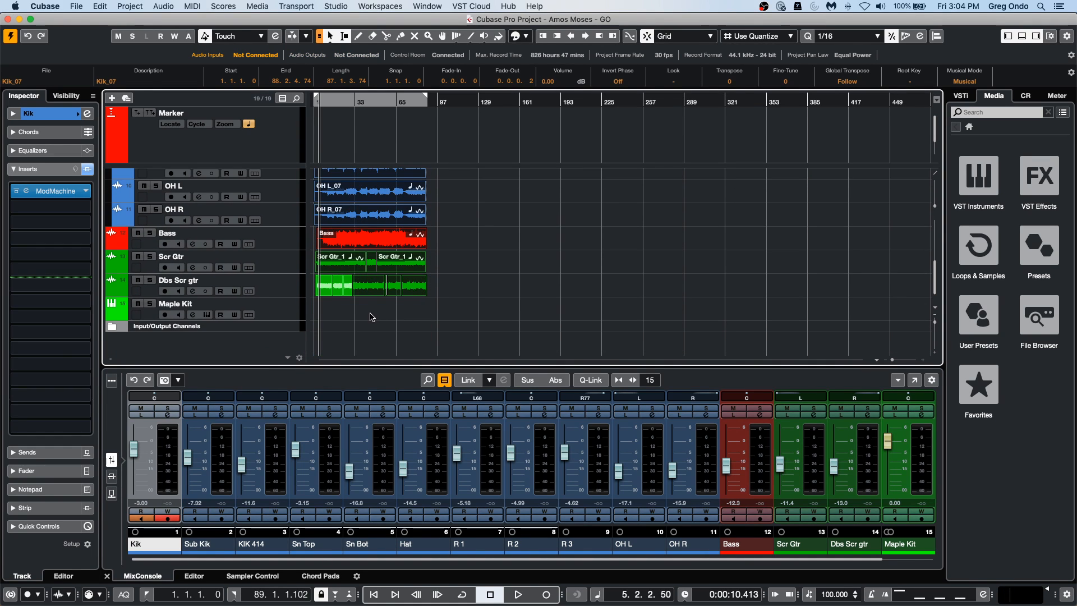
pyautogui.moveTo(336, 300); pyautogui.dragTo(384, 317)
pyautogui.moveTo(452, 283); pyautogui.dragTo(407, 284)
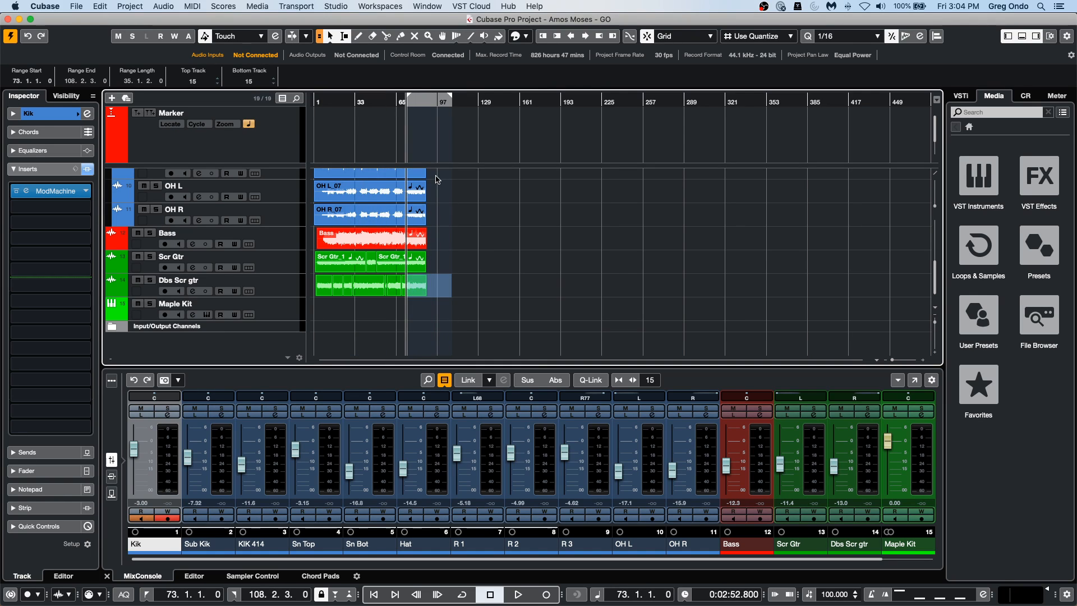
pyautogui.click(388, 314)
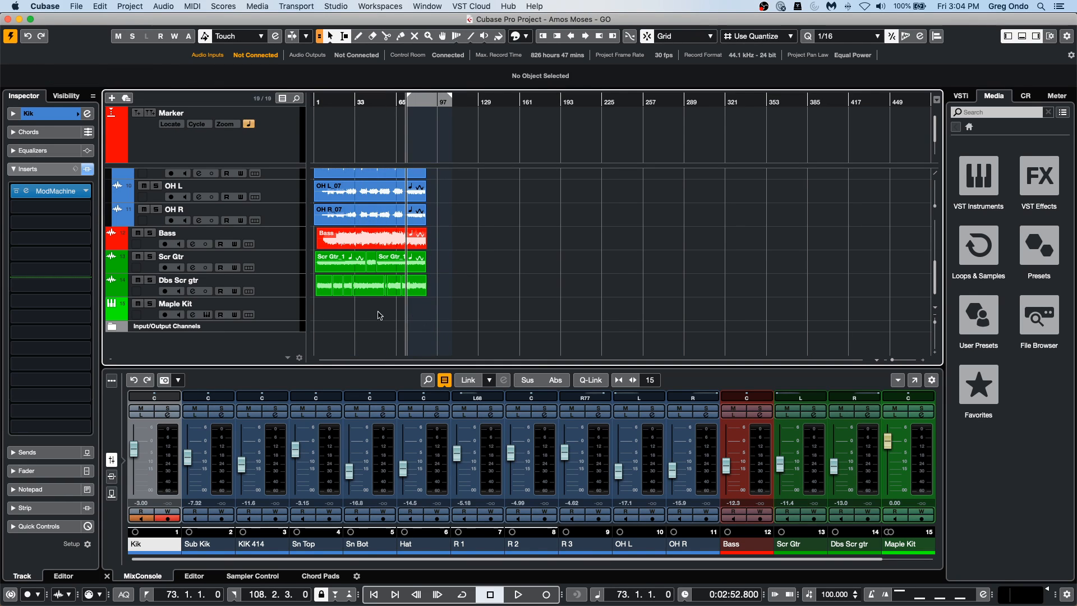
pyautogui.moveTo(335, 310); pyautogui.dragTo(428, 286)
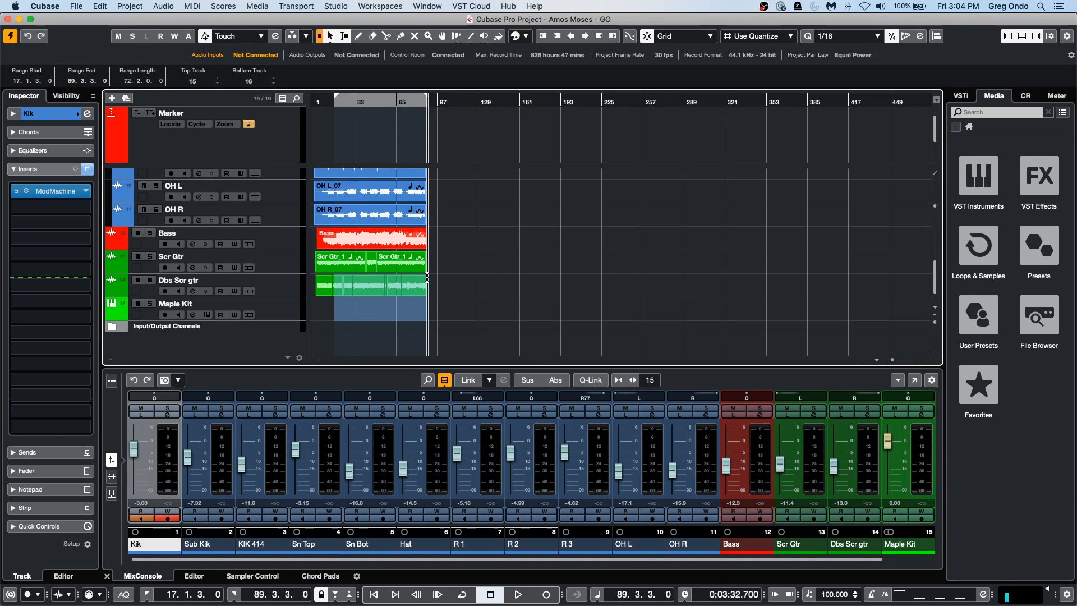
# Clear the range selection and select all events in the project.
pyautogui.click(341, 336)
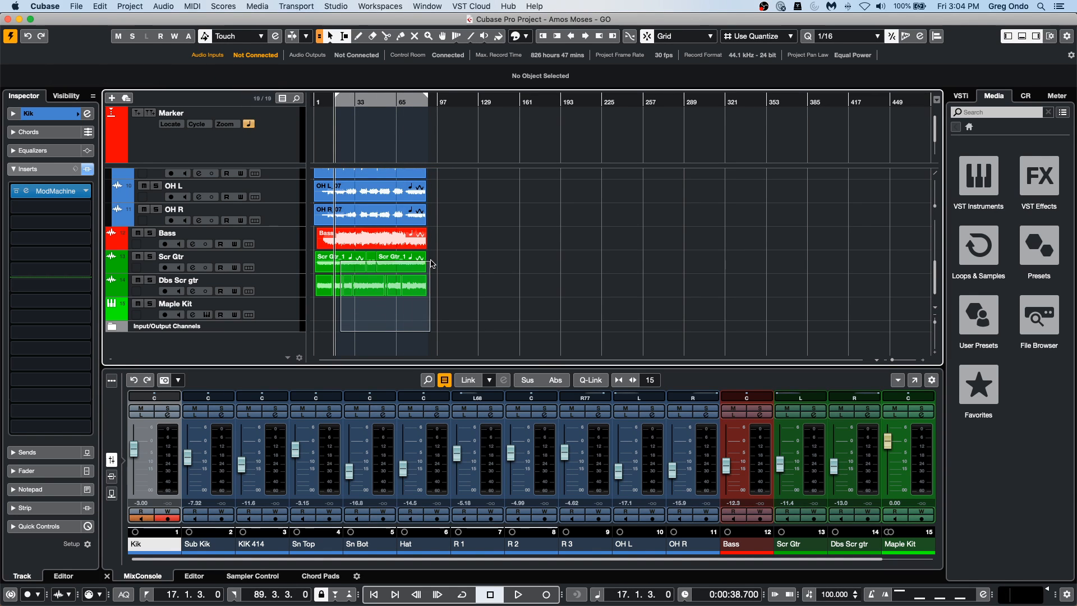
pyautogui.scroll(10, 427, 185)
pyautogui.press('super+a')
pyautogui.scroll(-10, 475, 233)
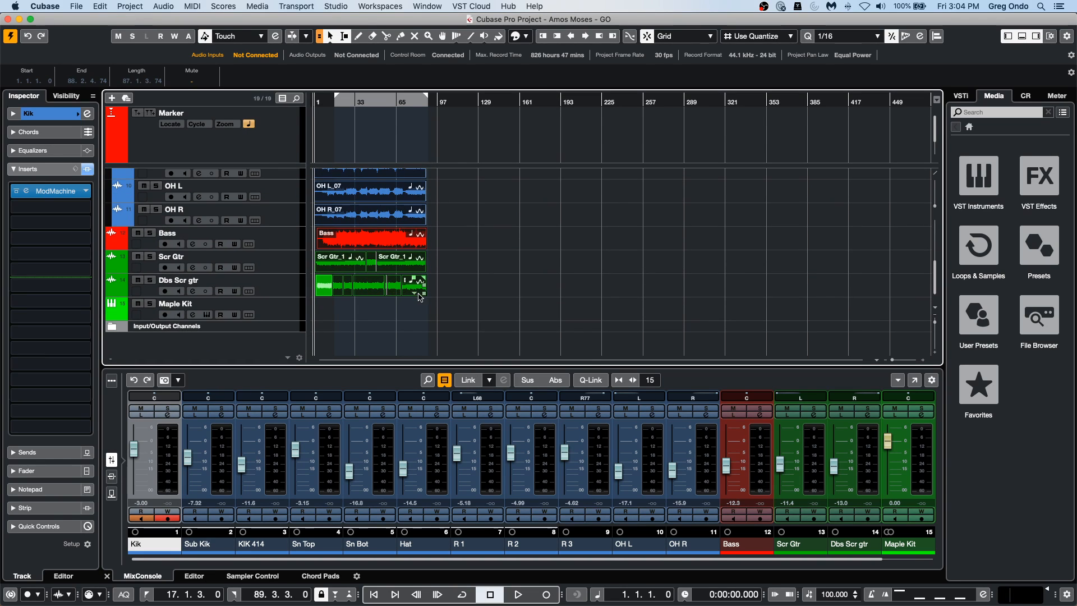
pyautogui.moveTo(423, 293)
pyautogui.mouseDown()
pyautogui.moveTo(363, 291)
pyautogui.moveTo(438, 293)
pyautogui.mouseUp()
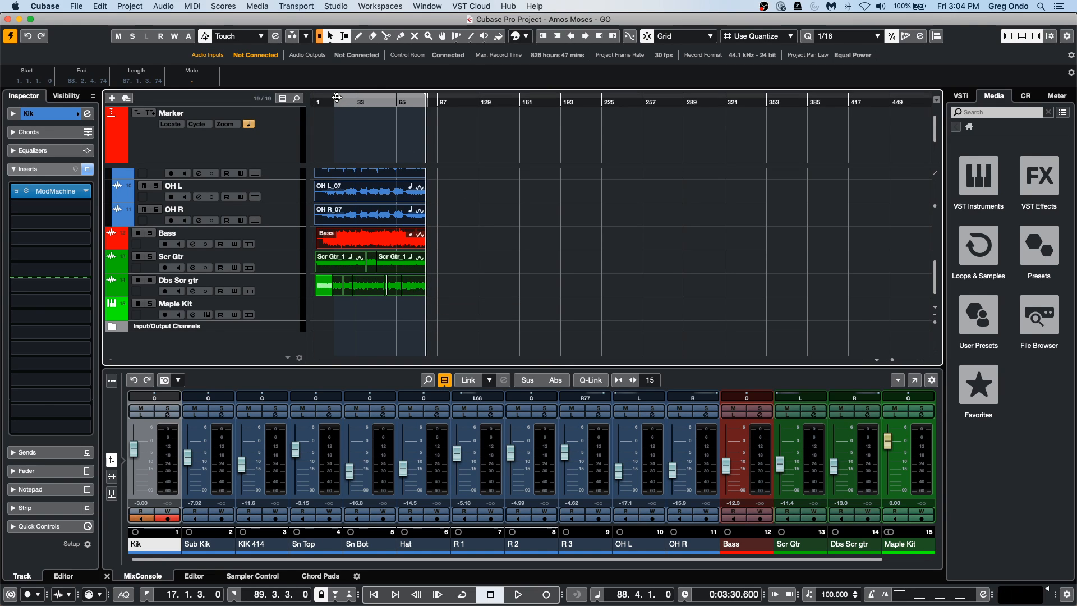
# Set the left locator to 1.1.1.0 and the right locator to 12.4.4.0.
pyautogui.moveTo(337, 97); pyautogui.dragTo(314, 97)
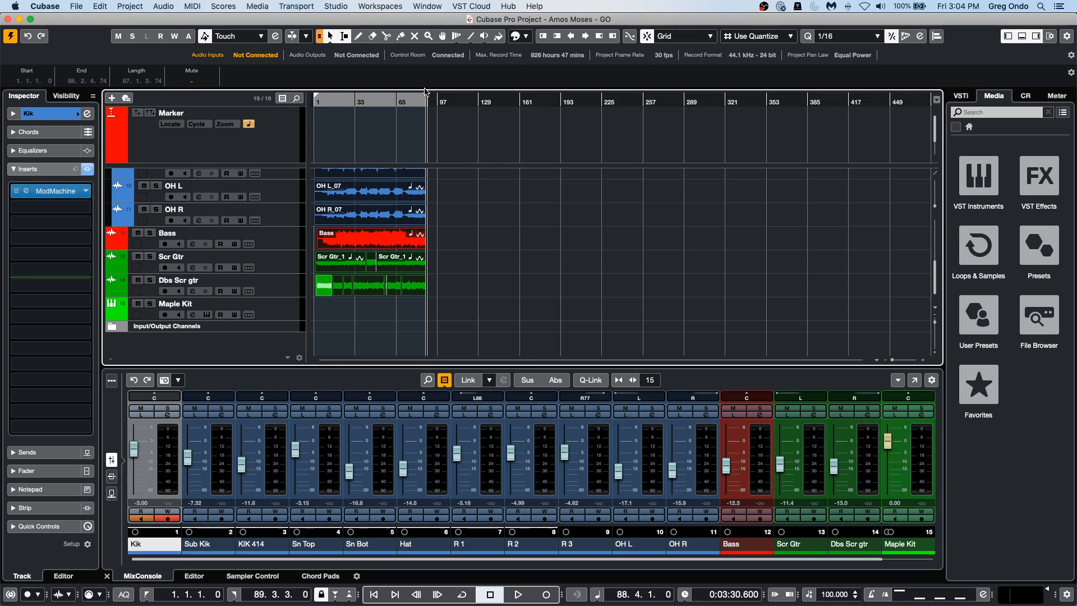
pyautogui.moveTo(425, 99)
pyautogui.mouseDown()
pyautogui.moveTo(287, 113)
pyautogui.moveTo(288, 147)
pyautogui.mouseUp()
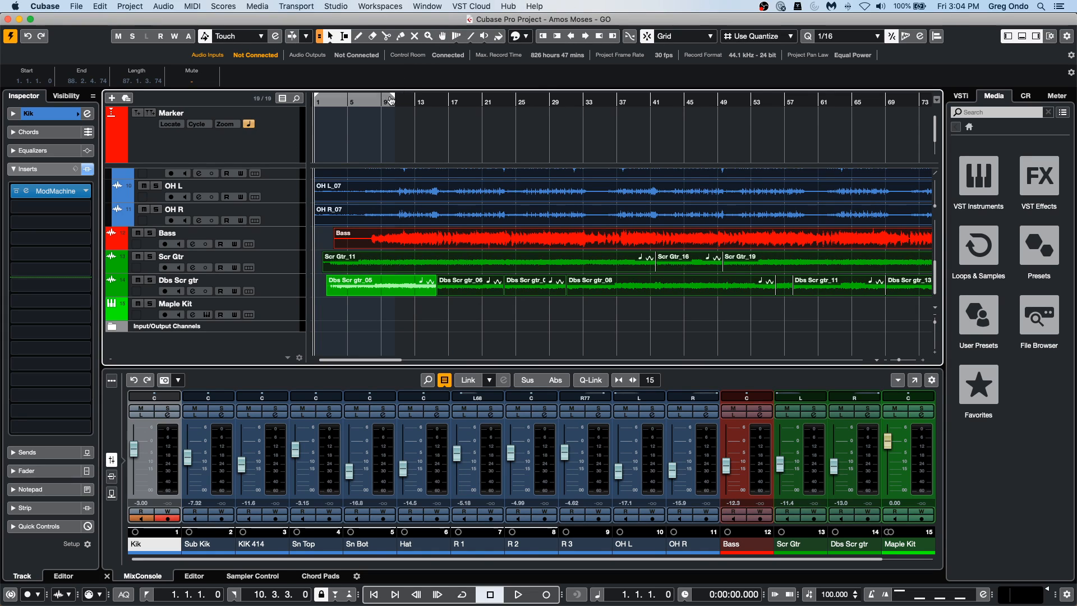
pyautogui.moveTo(389, 98); pyautogui.dragTo(416, 98)
# Select a range across all tracks from bar 1 to the end of bar 12 and crop the events to it.
pyautogui.click(414, 195)
pyautogui.moveTo(413, 187); pyautogui.dragTo(292, 192)
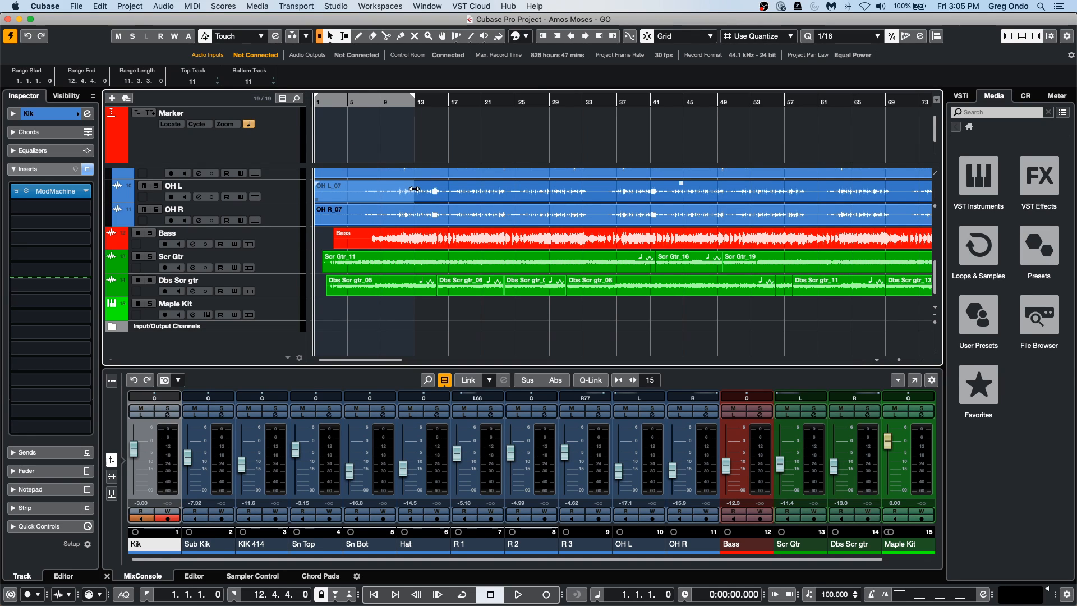
pyautogui.moveTo(414, 230); pyautogui.dragTo(300, 227)
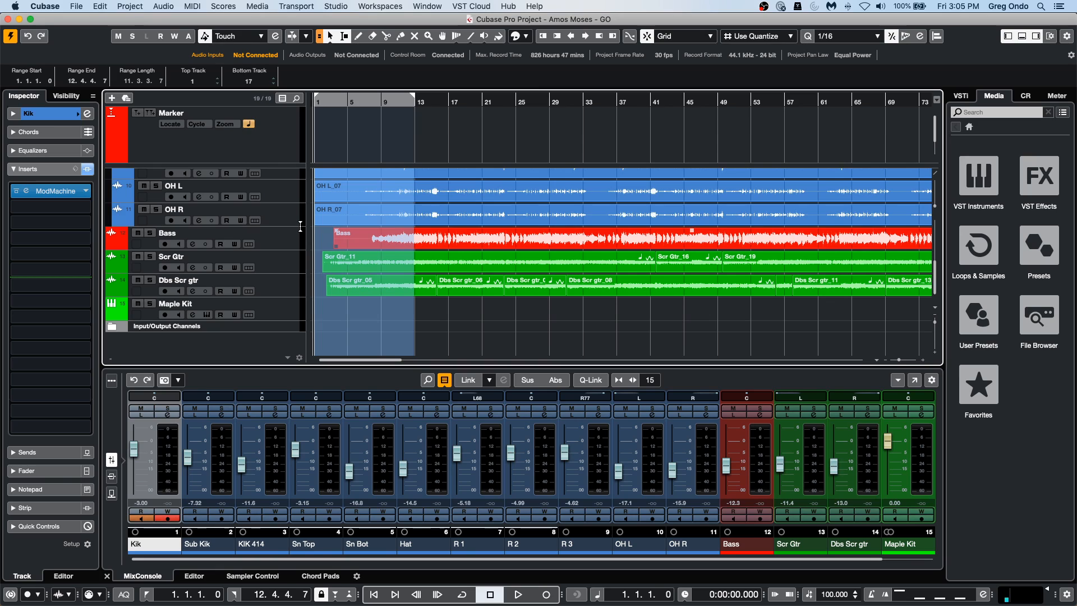
pyautogui.click(115, 7)
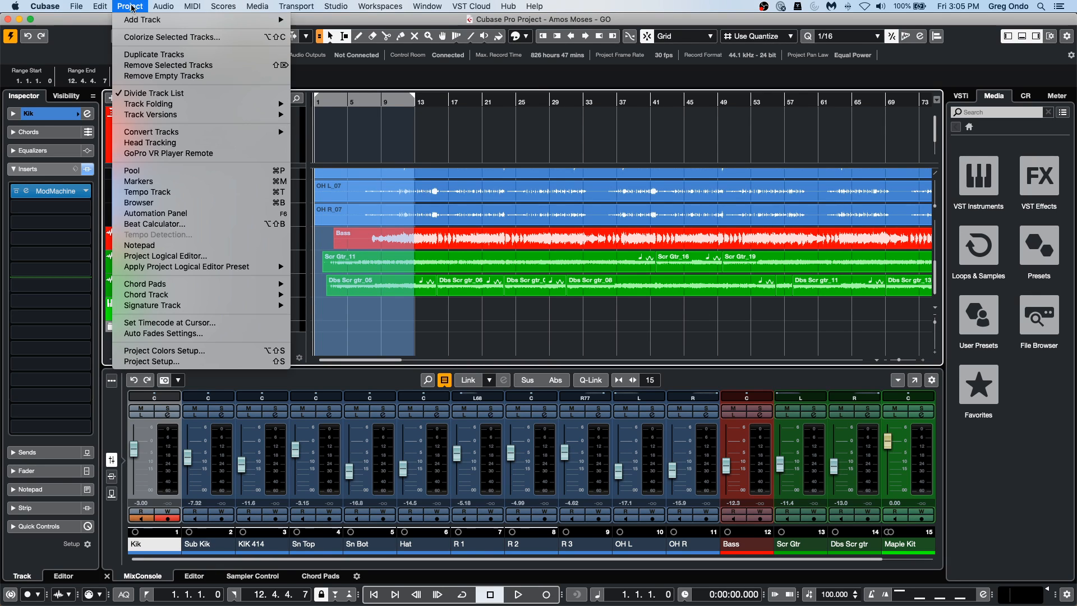
pyautogui.moveTo(100, 7)
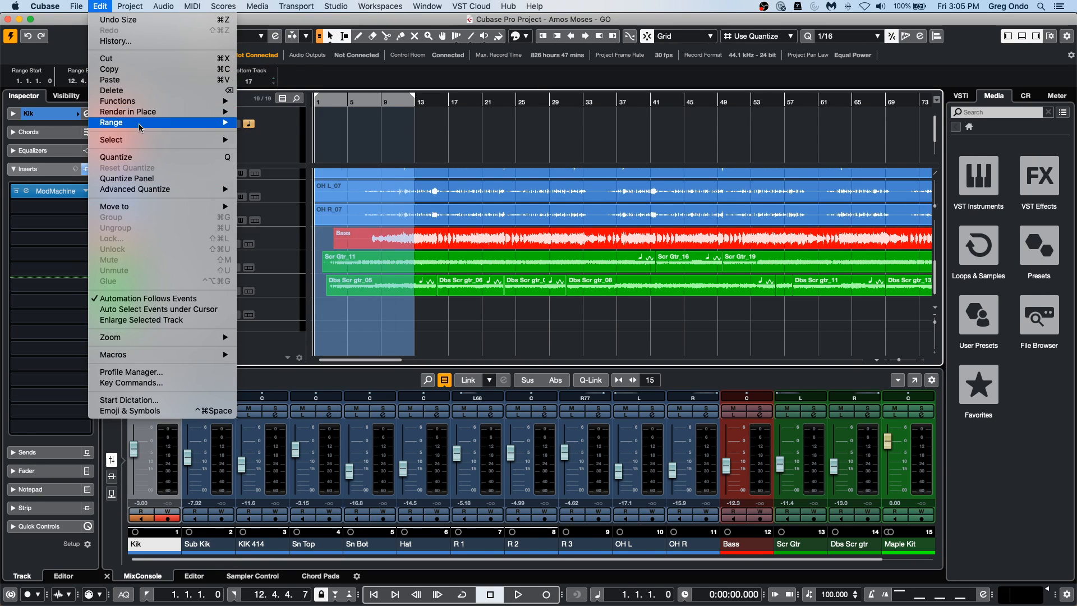
pyautogui.moveTo(139, 124)
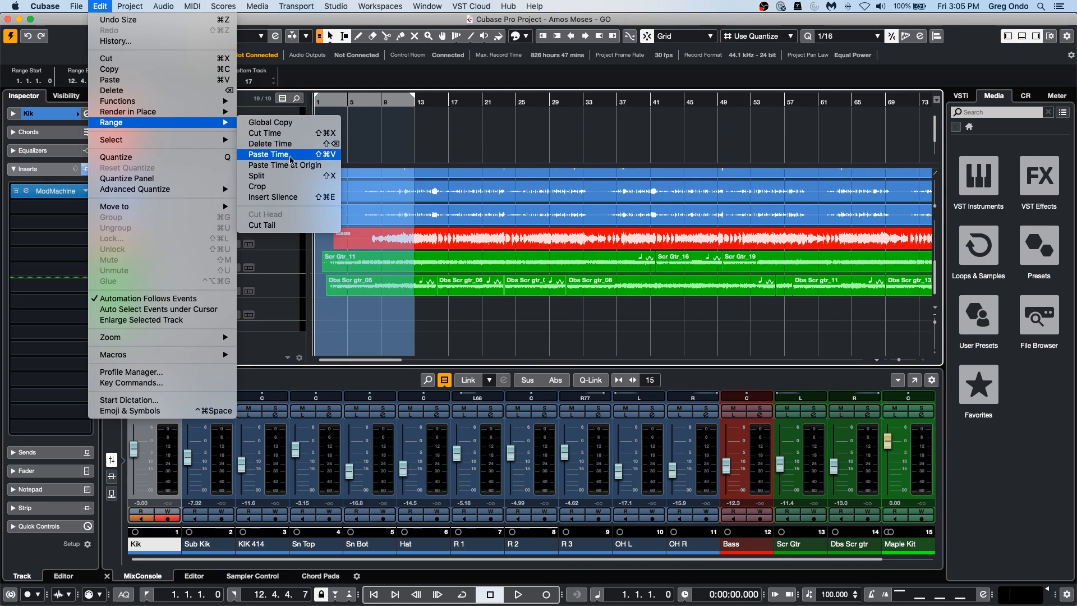
pyautogui.click(289, 192)
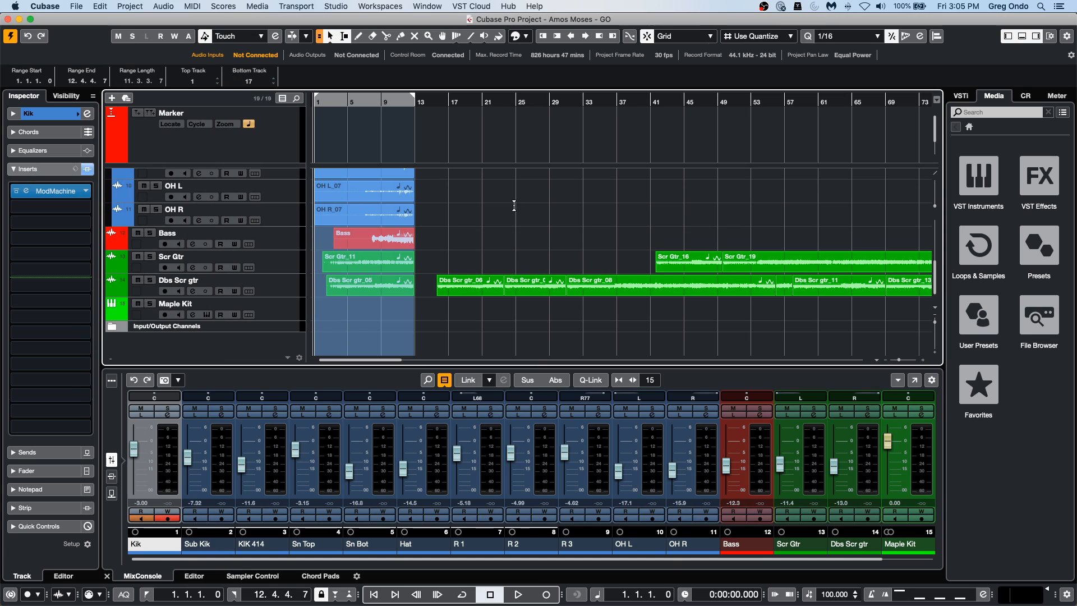
# Delete all leftover Scr Gtr and Dbs Scr gtr events after bar 13 and return to the project start.
pyautogui.moveTo(441, 321); pyautogui.dragTo(806, 223)
pyautogui.press('Delete')
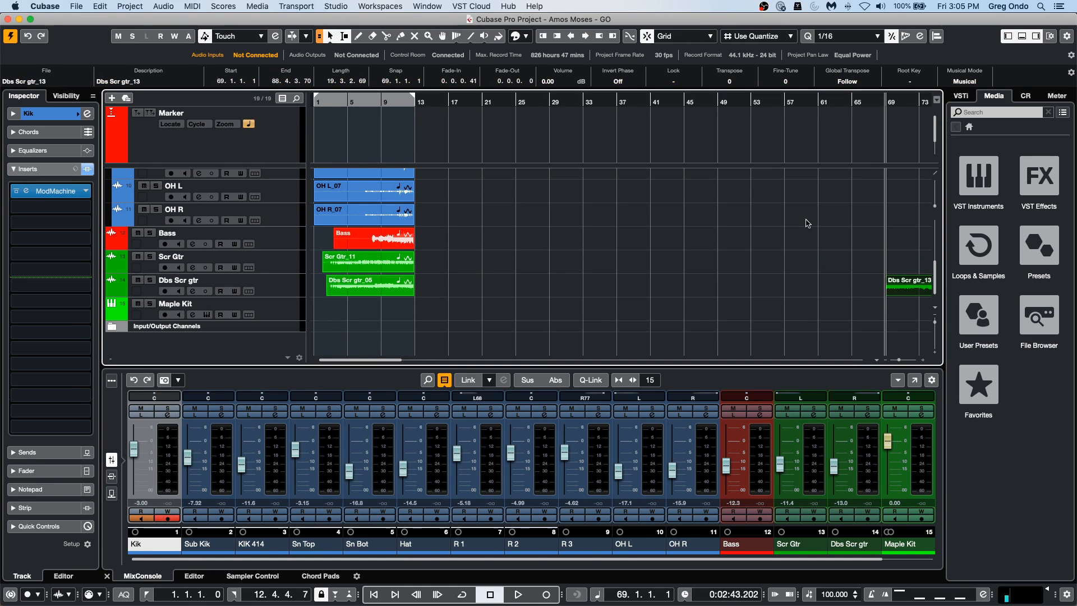
pyautogui.moveTo(892, 230); pyautogui.dragTo(979, 347)
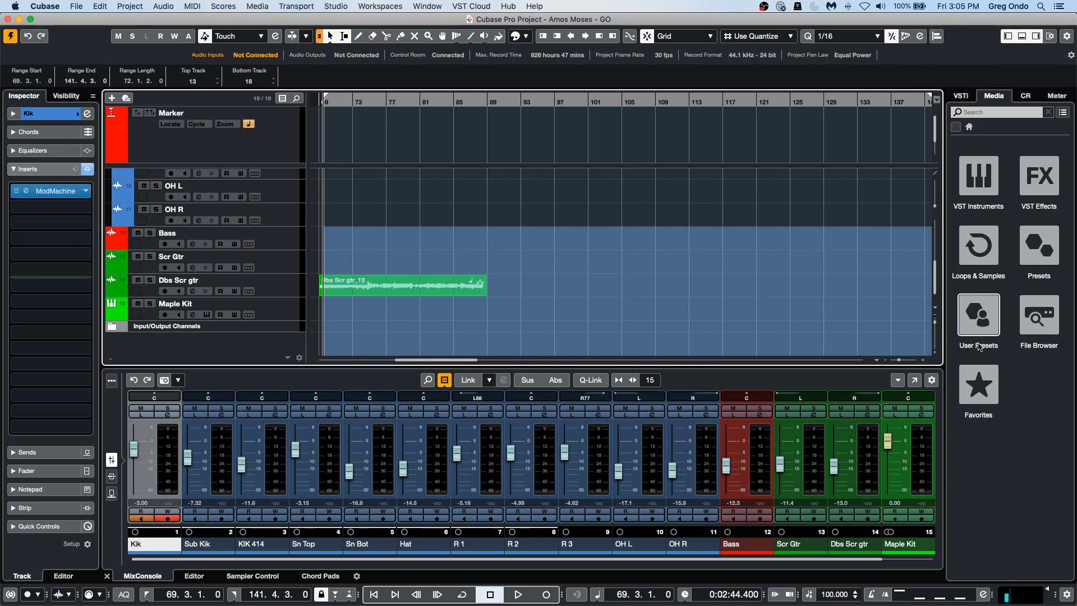
pyautogui.press('Delete')
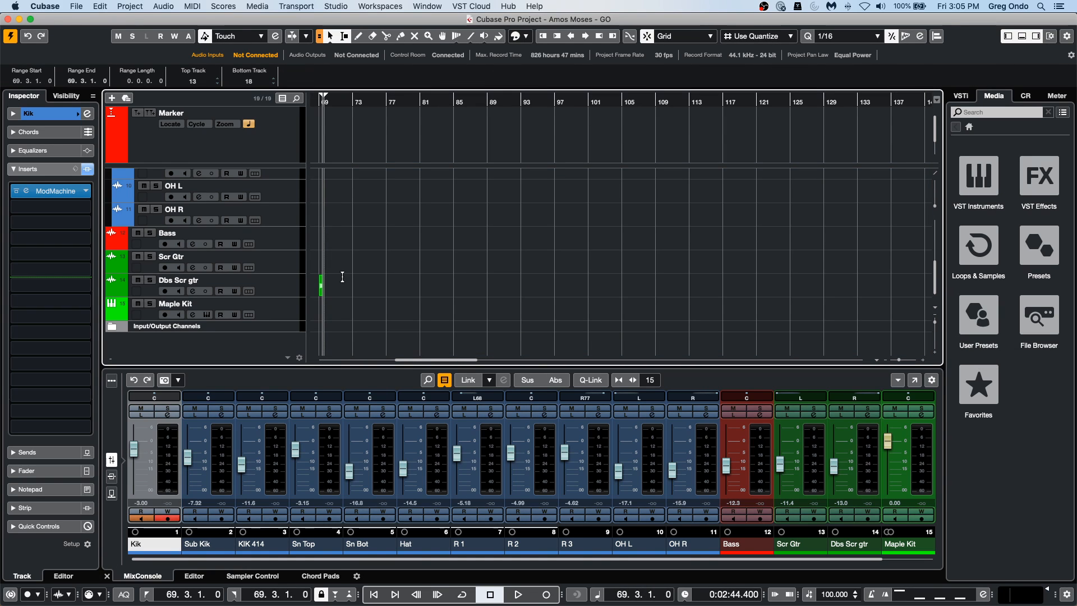
pyautogui.moveTo(359, 295); pyautogui.dragTo(313, 275)
pyautogui.press('l')
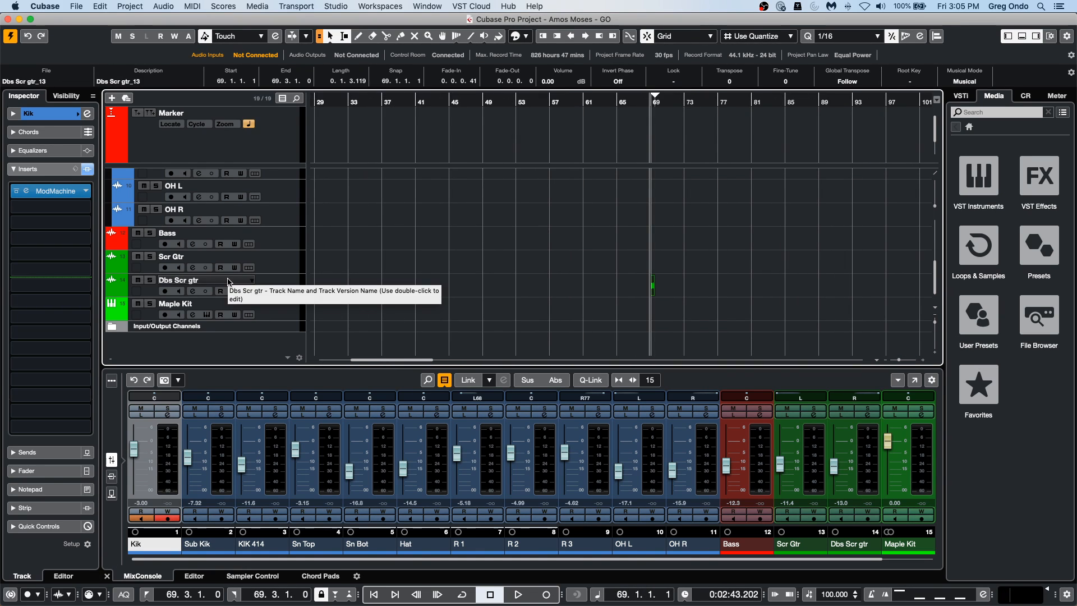
pyautogui.press('Delete')
pyautogui.press('Home')
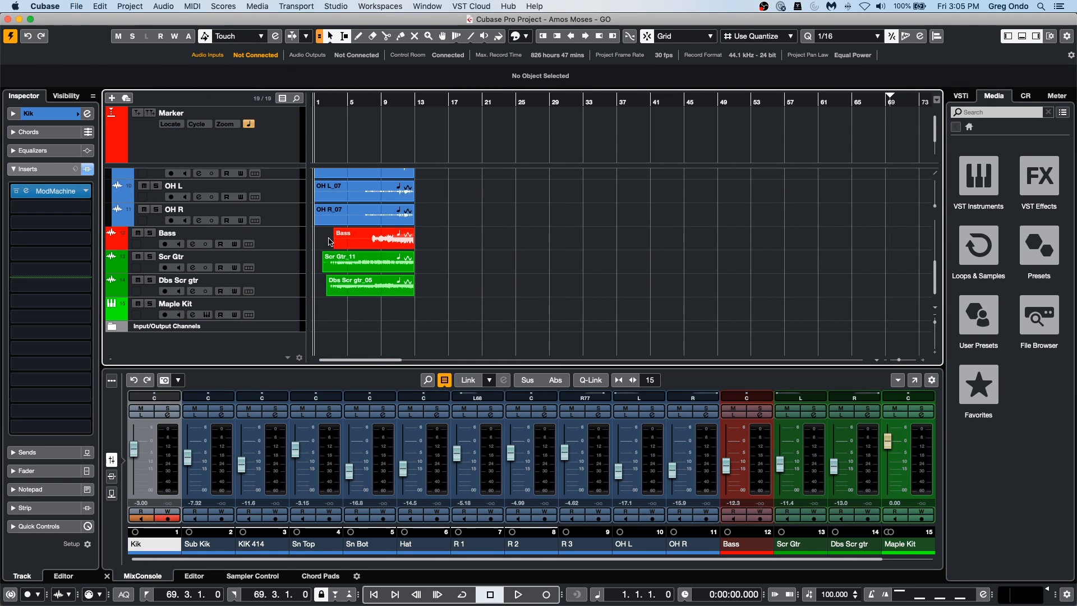
# Check the ModMachine insert on the Kik track and remove it from the channel.
pyautogui.scroll(10, 329, 241)
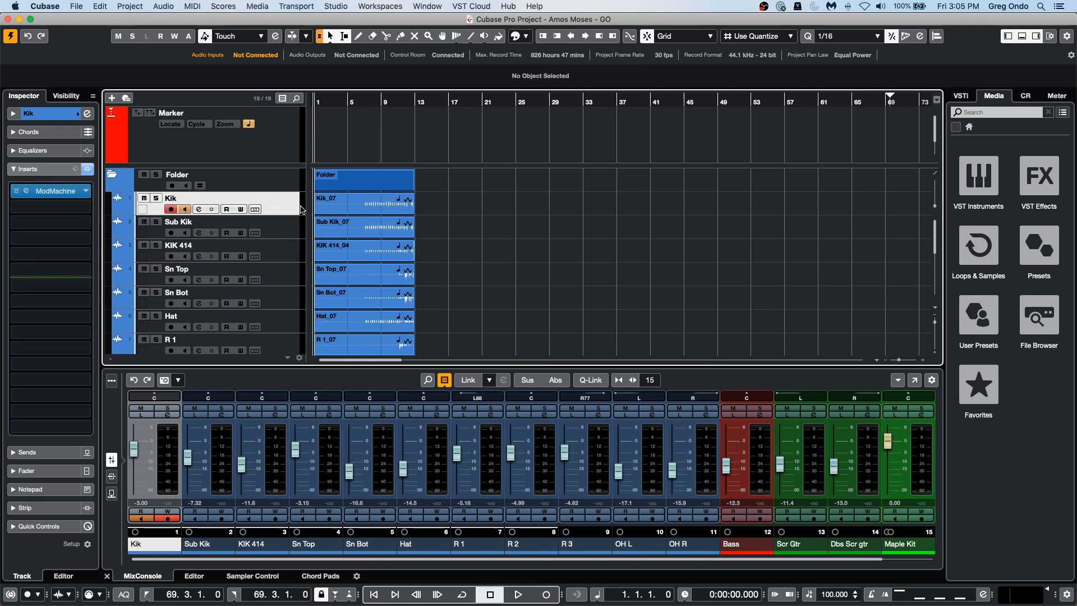
pyautogui.click(62, 191)
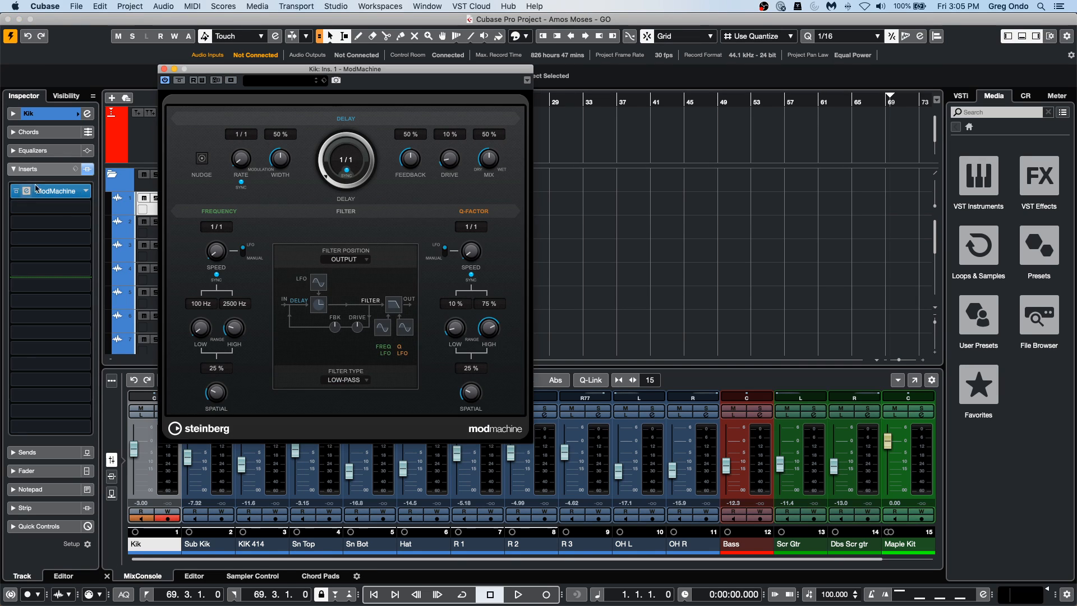
pyautogui.click(163, 69)
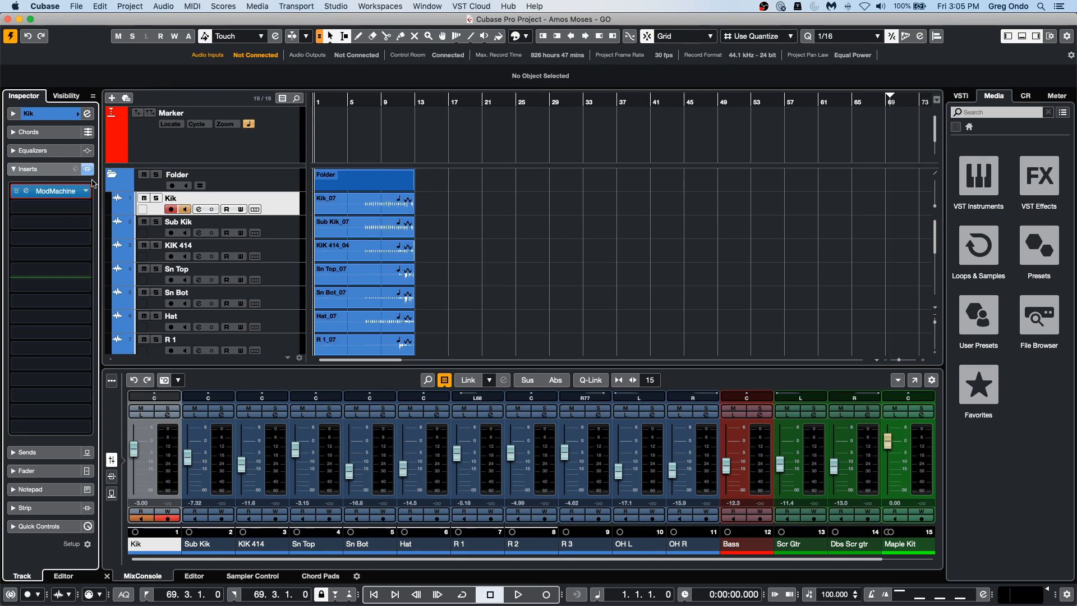
pyautogui.moveTo(63, 190); pyautogui.dragTo(256, 176)
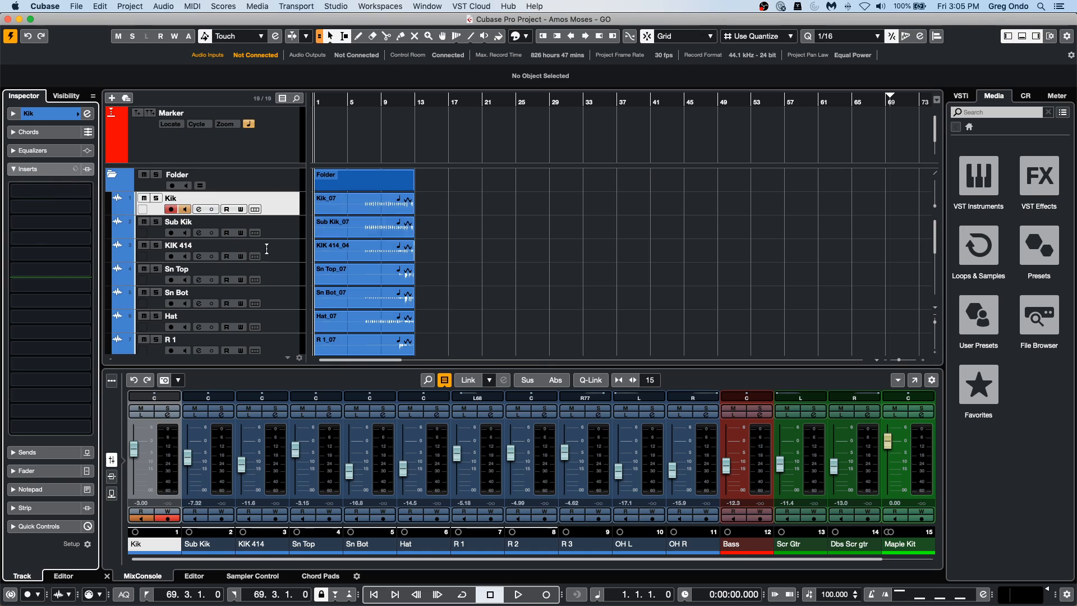
# Boost the Kik channel's third EQ band by 23.6 dB at 1298 Hz while playing from about bar 8.
pyautogui.scroll(-1, 271, 209)
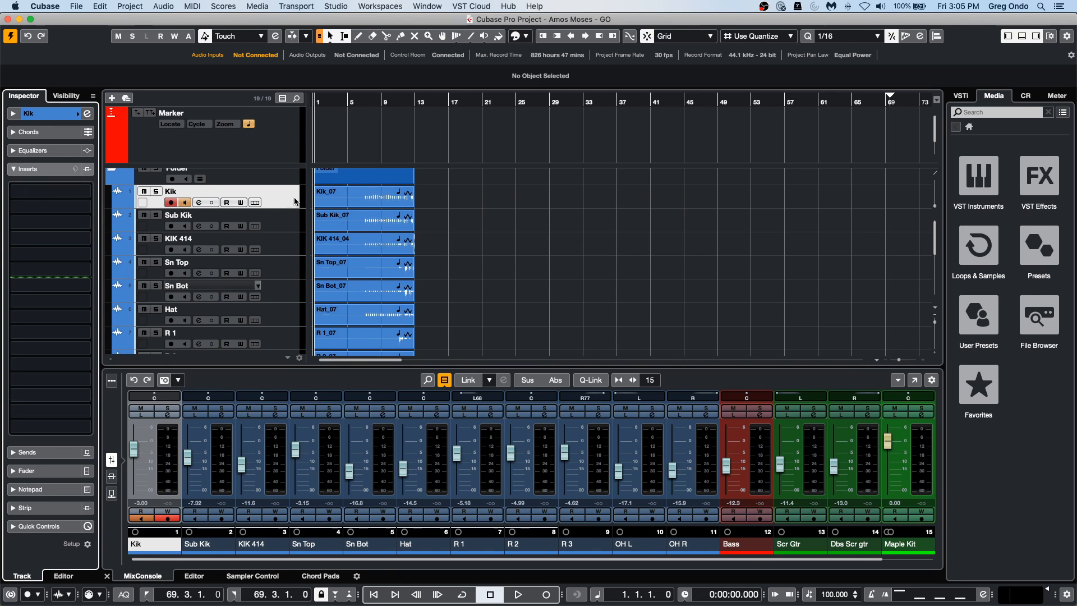
pyautogui.click(332, 102)
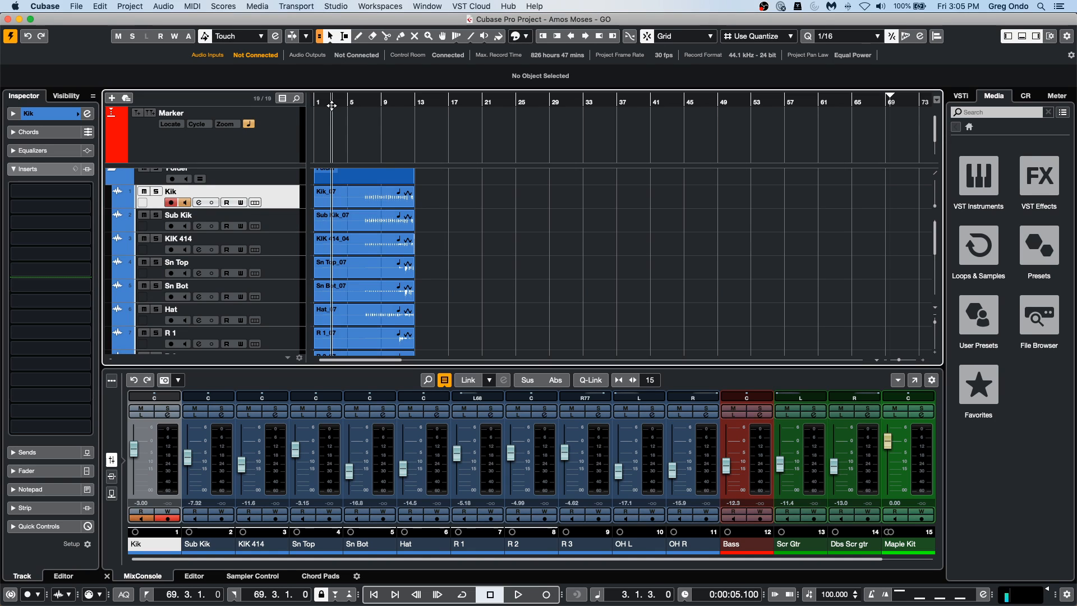
pyautogui.click(377, 103)
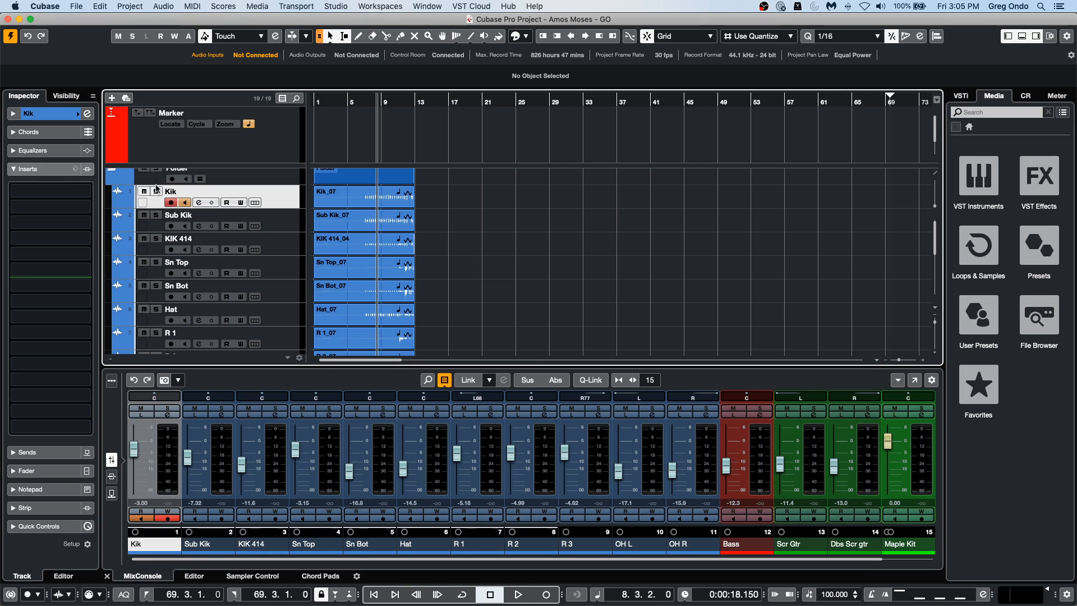
pyautogui.click(204, 203)
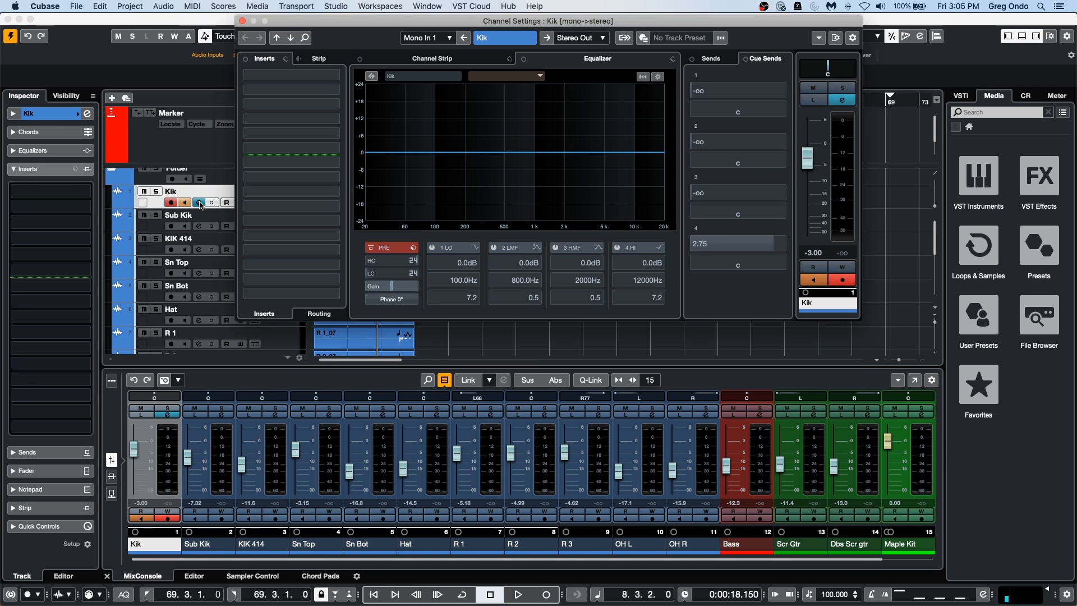
pyautogui.press('space')
pyautogui.moveTo(528, 150); pyautogui.dragTo(546, 86)
pyautogui.press('space')
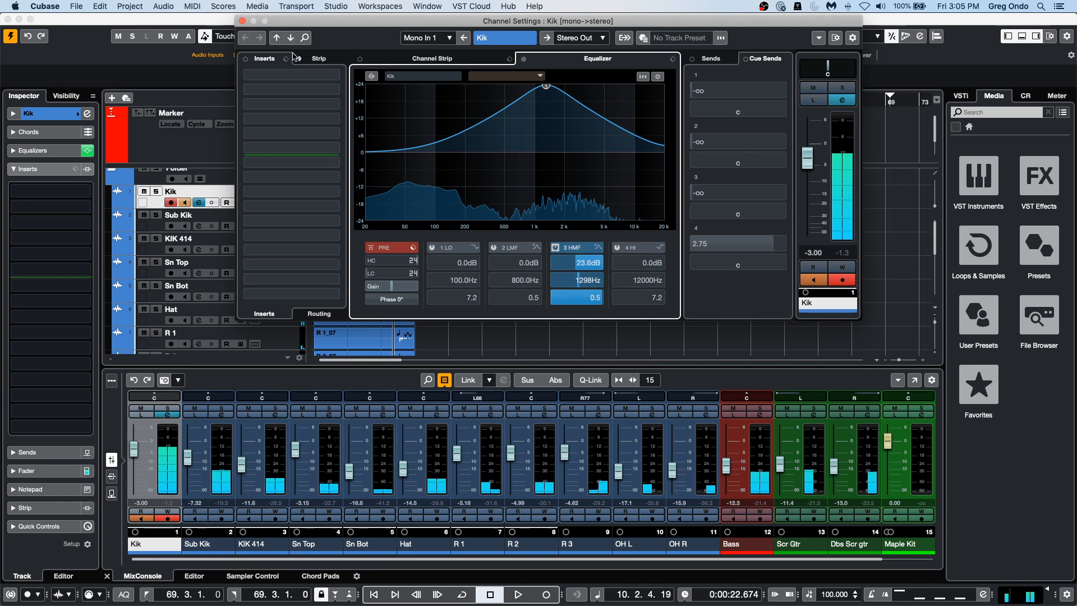
pyautogui.click(243, 21)
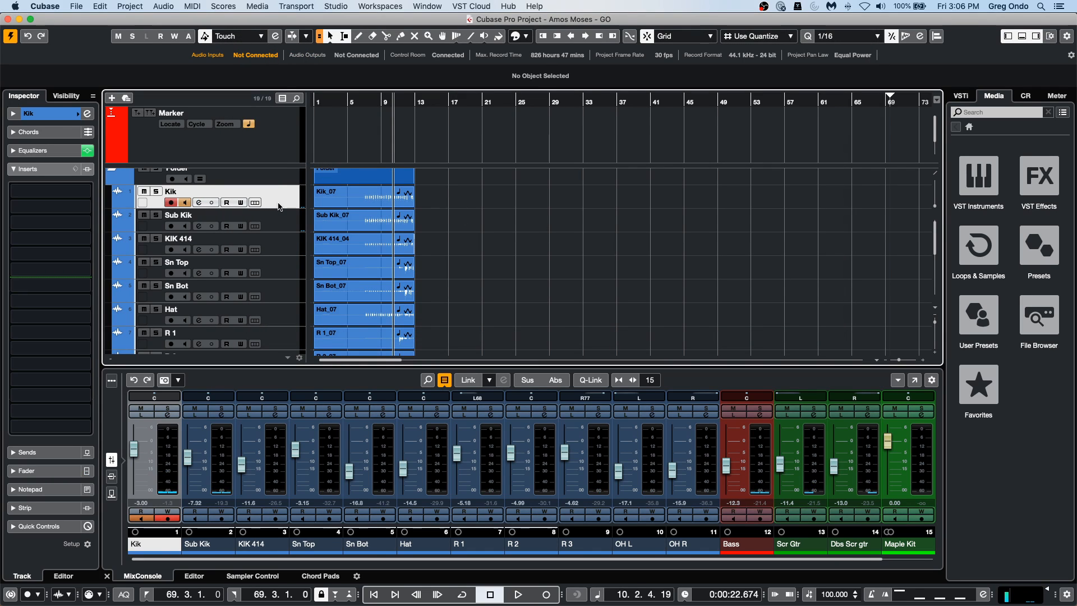
# Select the Sn Top track and audition the song from about bar 2 and from about bar 9.
pyautogui.click(282, 276)
pyautogui.click(327, 101)
pyautogui.press('space')
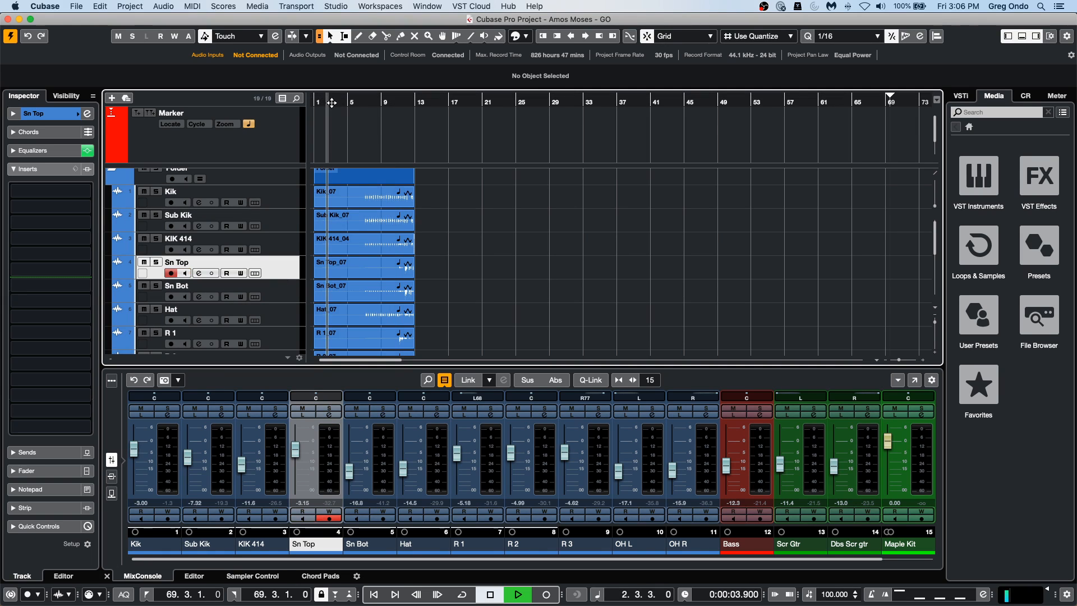
pyautogui.click(380, 101)
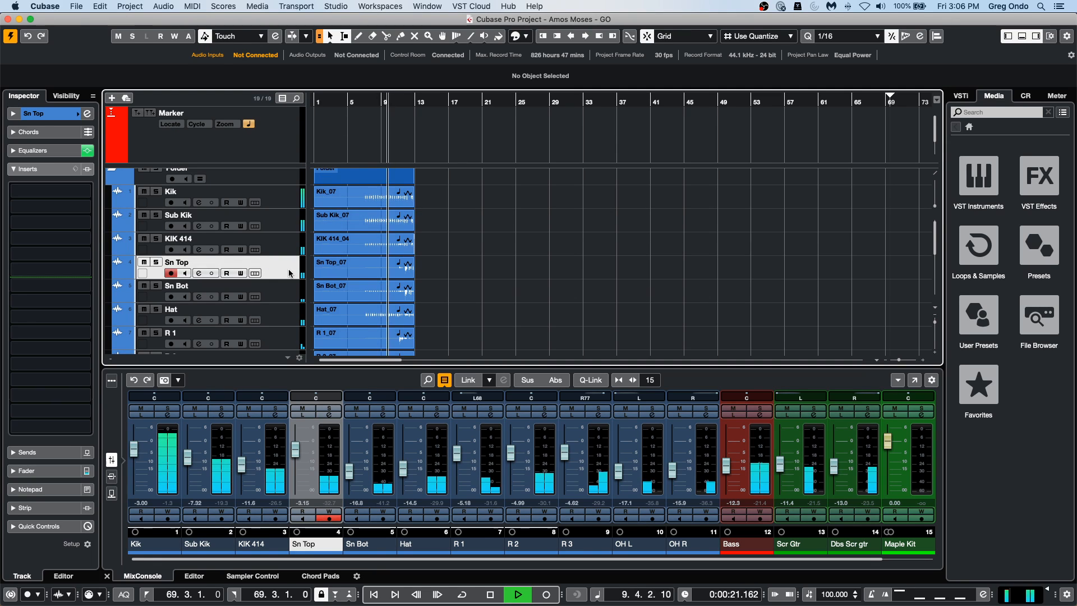
pyautogui.press('space')
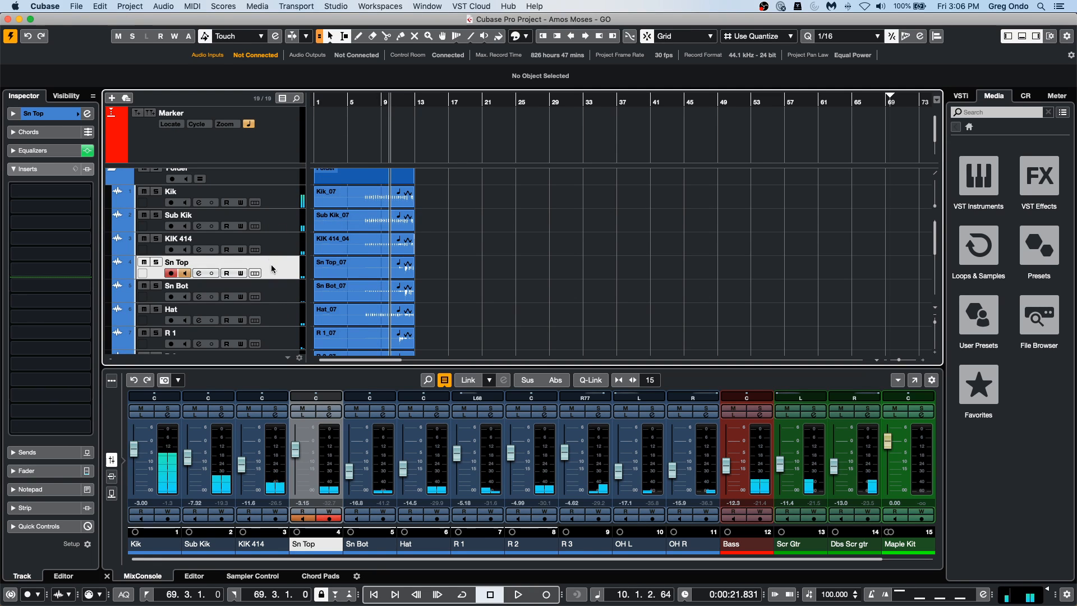
# Select the Hat track with its event and insert the Flanger modulation effect in the first insert slot.
pyautogui.scroll(-1, 289, 268)
pyautogui.scroll(-1, 289, 268)
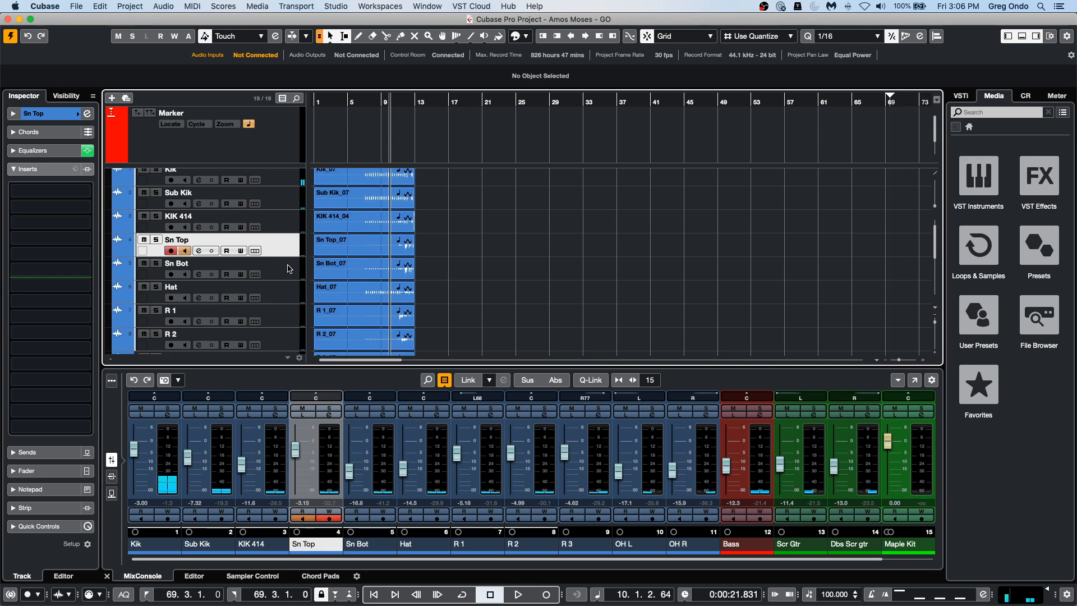
pyautogui.click(287, 273)
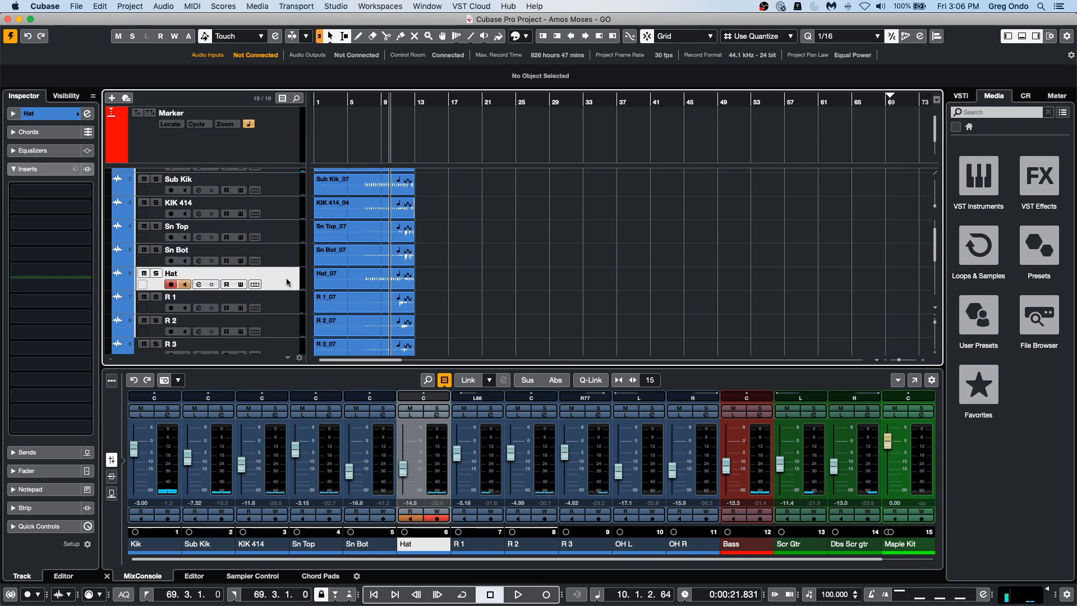
pyautogui.click(368, 284)
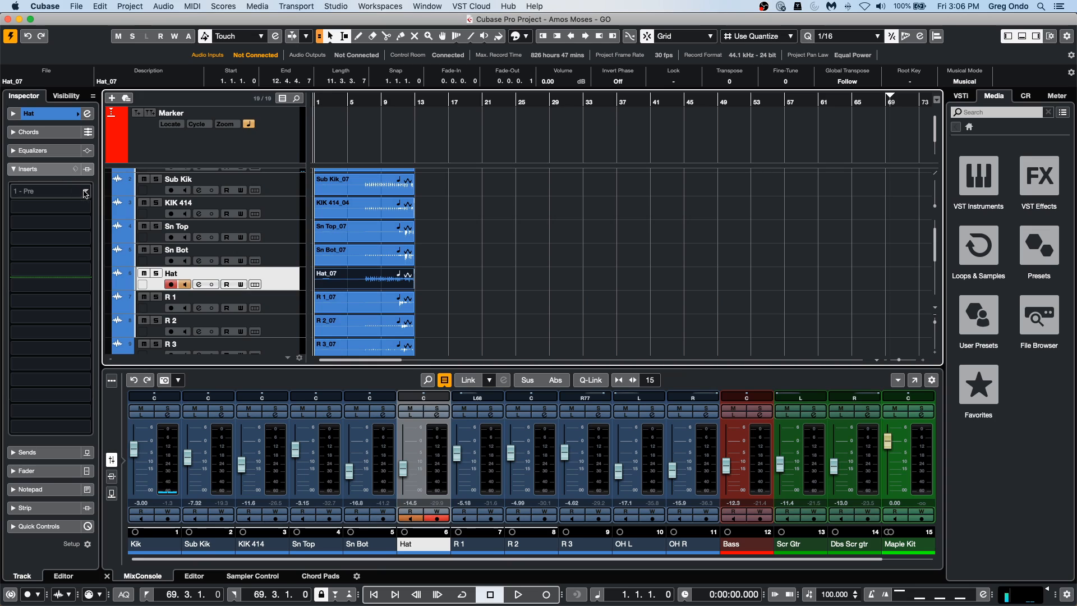
pyautogui.click(84, 191)
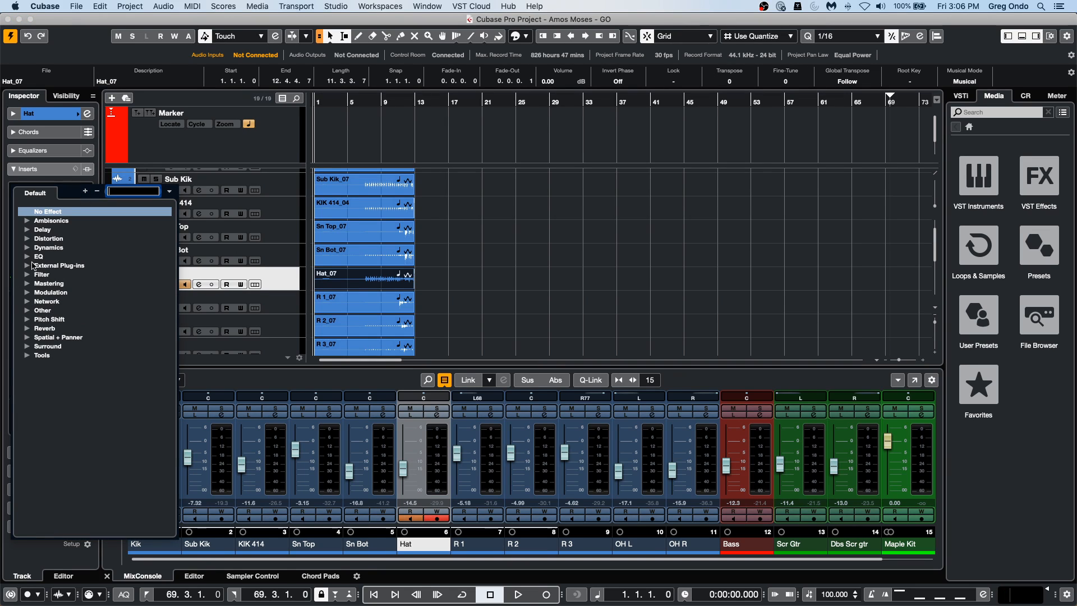
pyautogui.click(27, 292)
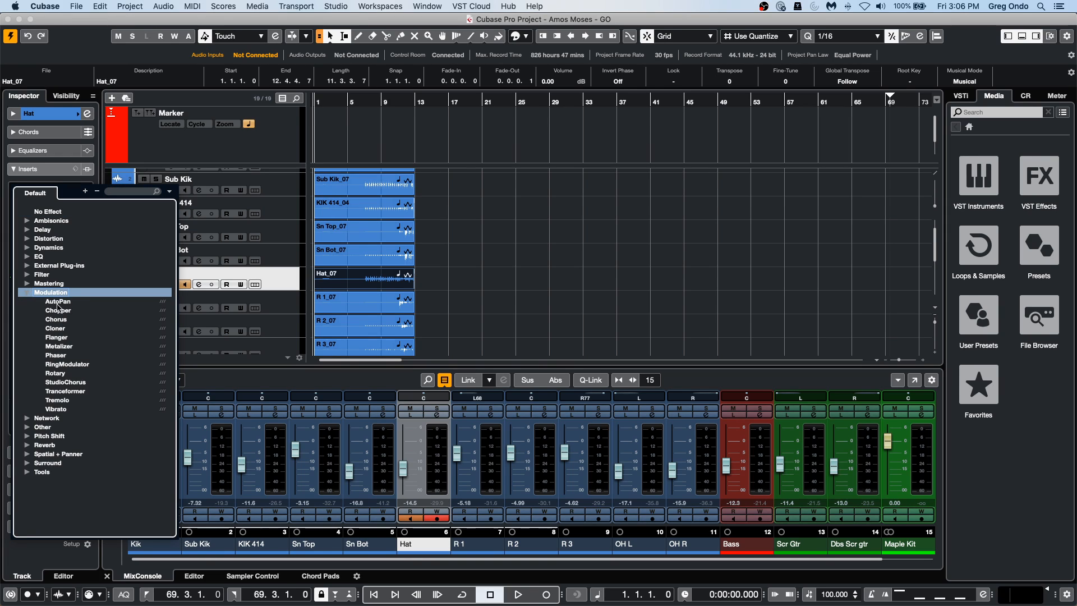
pyautogui.click(58, 338)
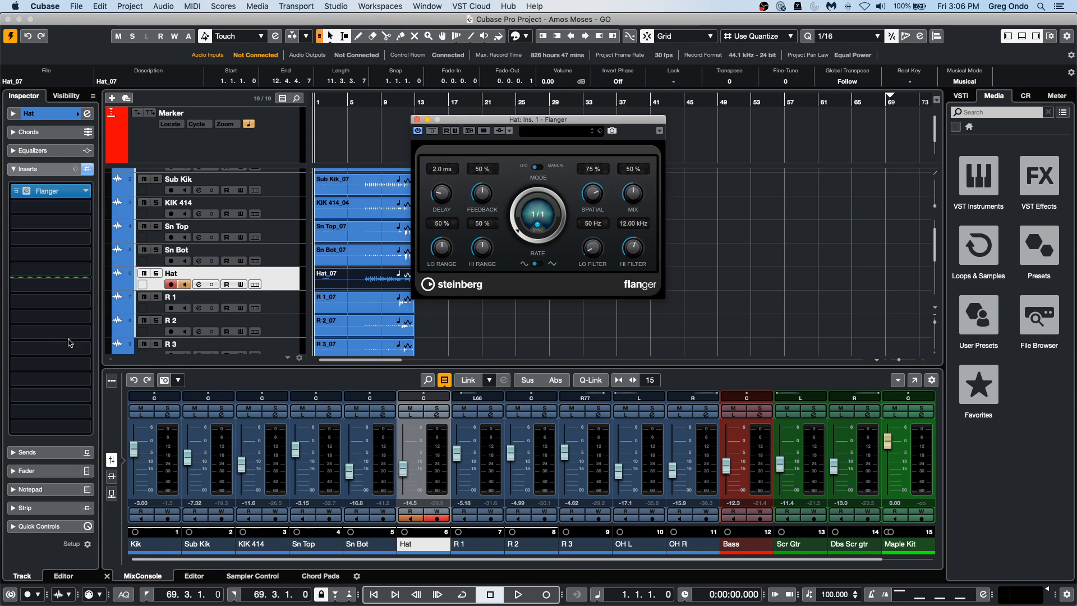
# Play the song from about bar 7 and set the Hat track's Flanger rate to 1/1T.
pyautogui.press('space')
pyautogui.click(370, 102)
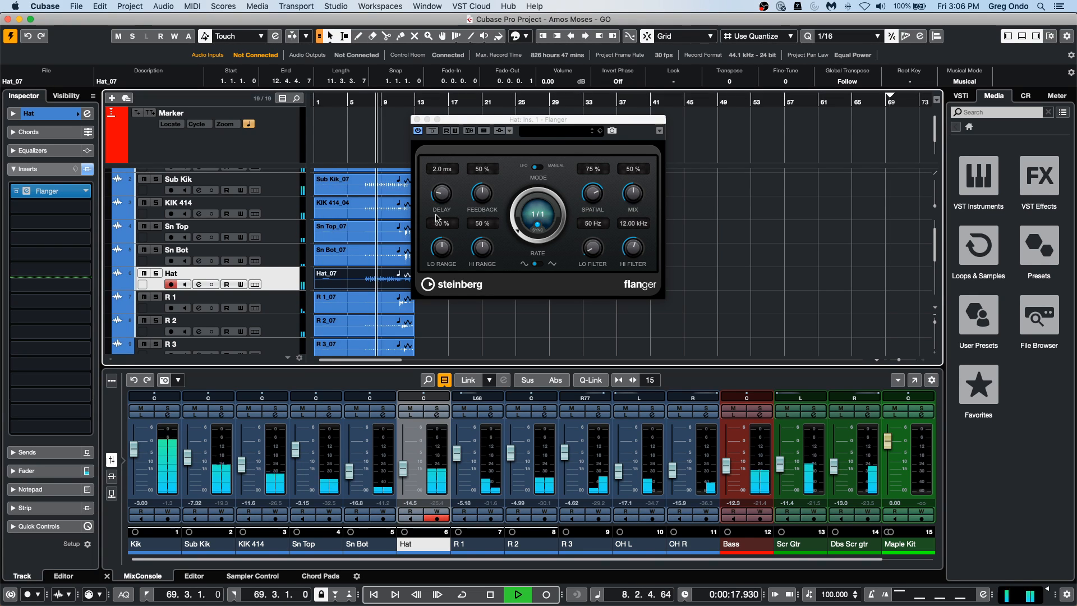
pyautogui.click(515, 186)
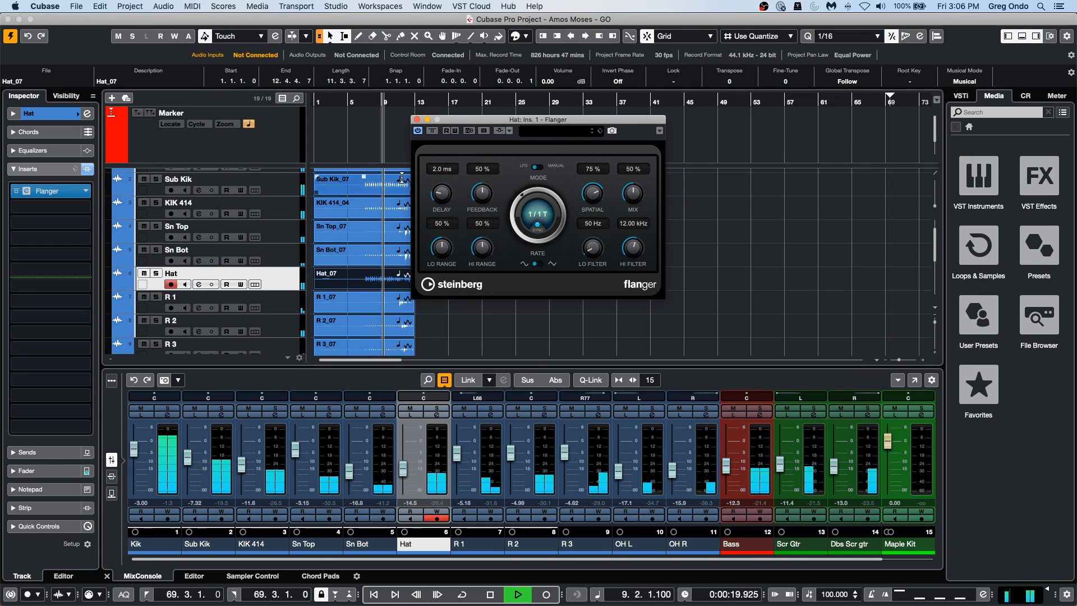
# Insert the REVerence reverb in the Hat track's second insert slot.
pyautogui.scroll(-1, 285, 266)
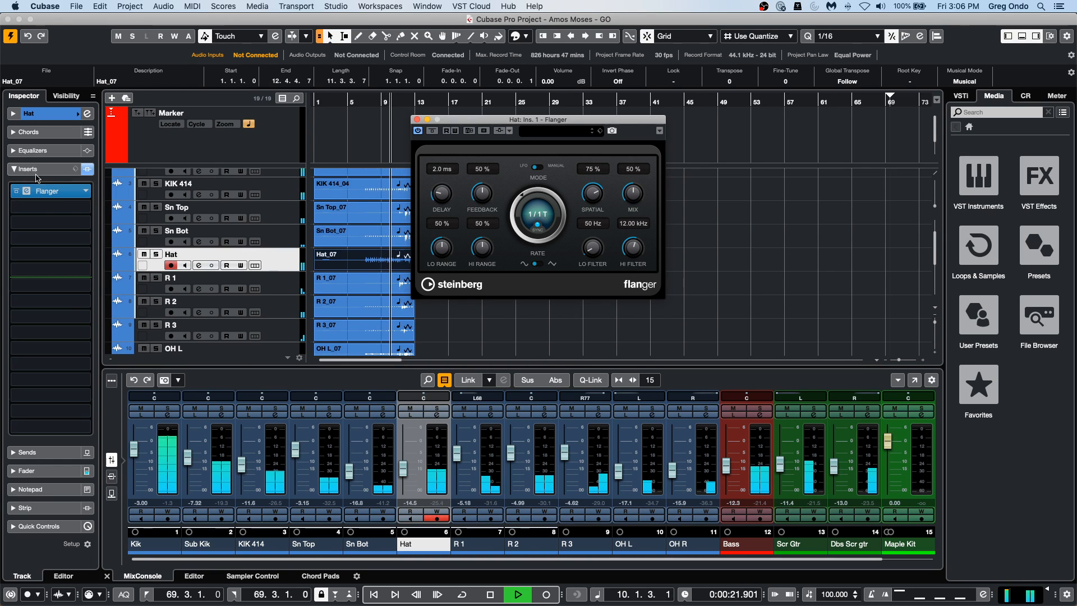
pyautogui.click(50, 207)
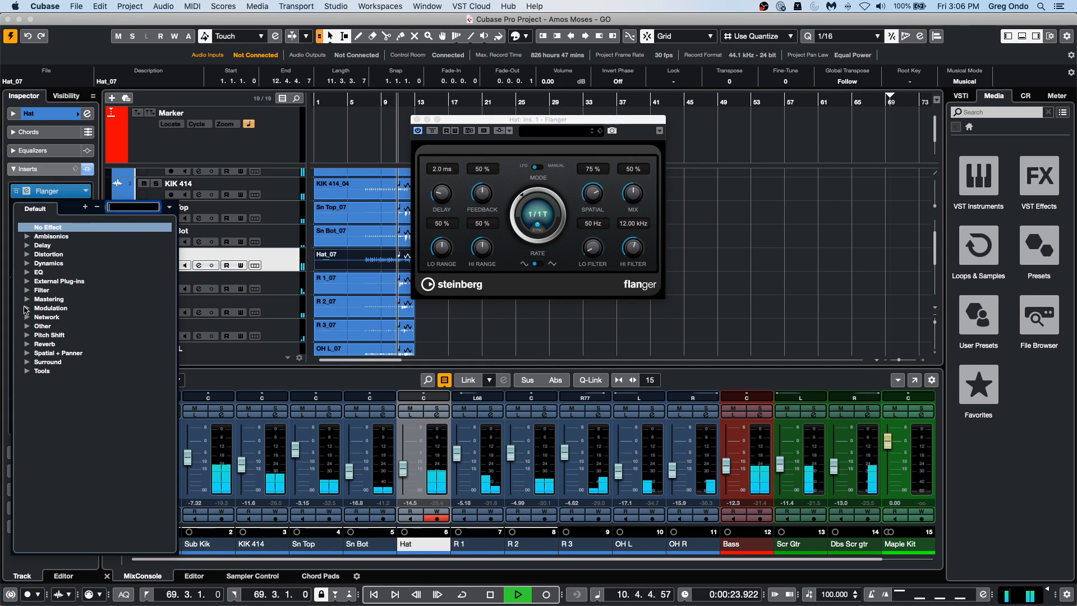
pyautogui.click(27, 344)
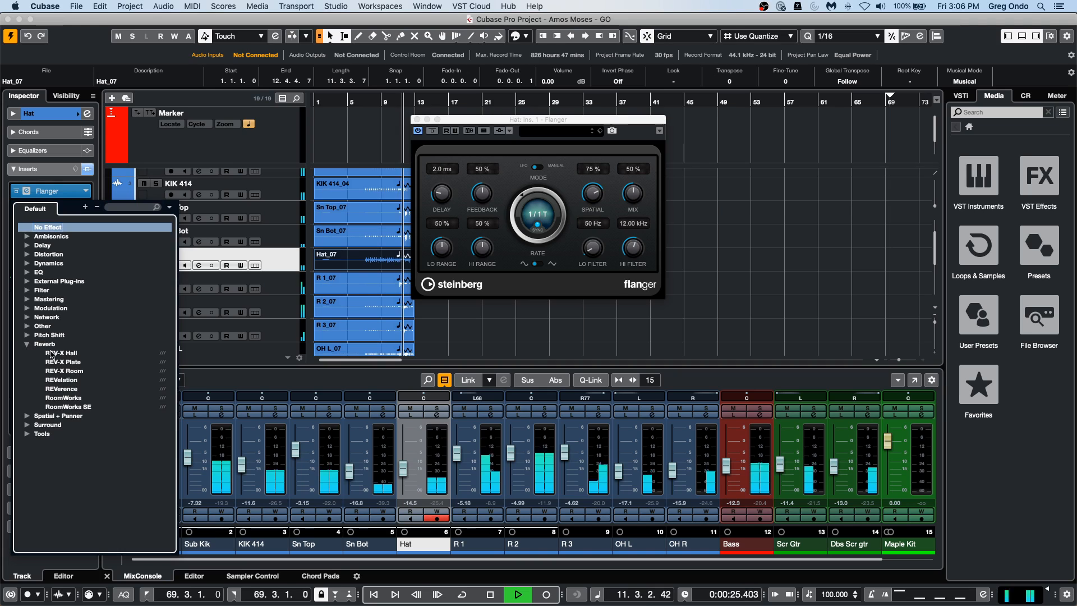
pyautogui.click(62, 389)
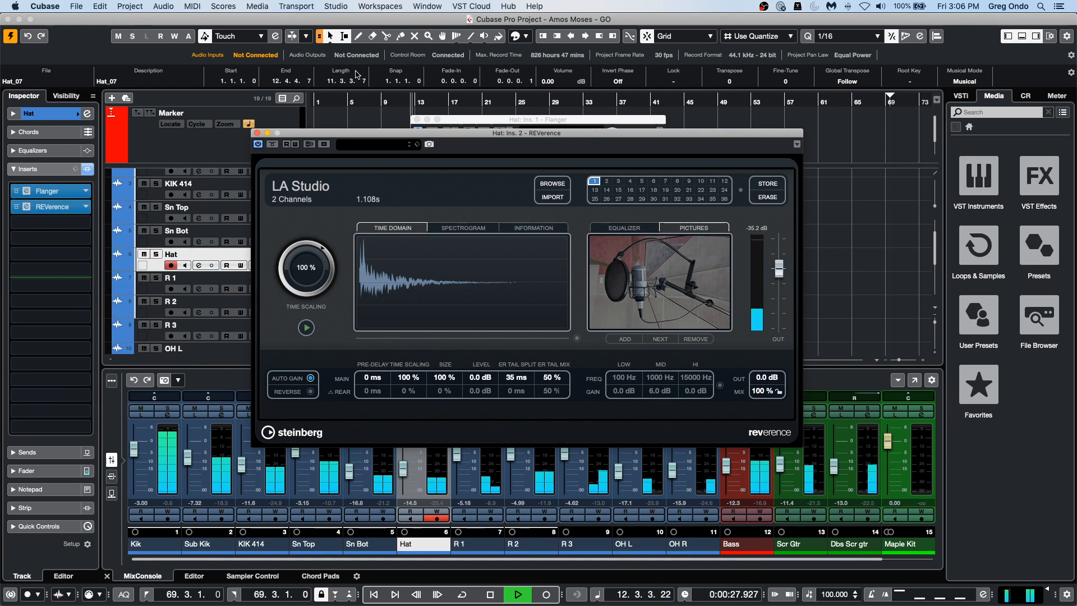
# Replay from about bar 7, raise REVerence's output level to 12 dB and close both Hat plug-in windows.
pyautogui.click(369, 104)
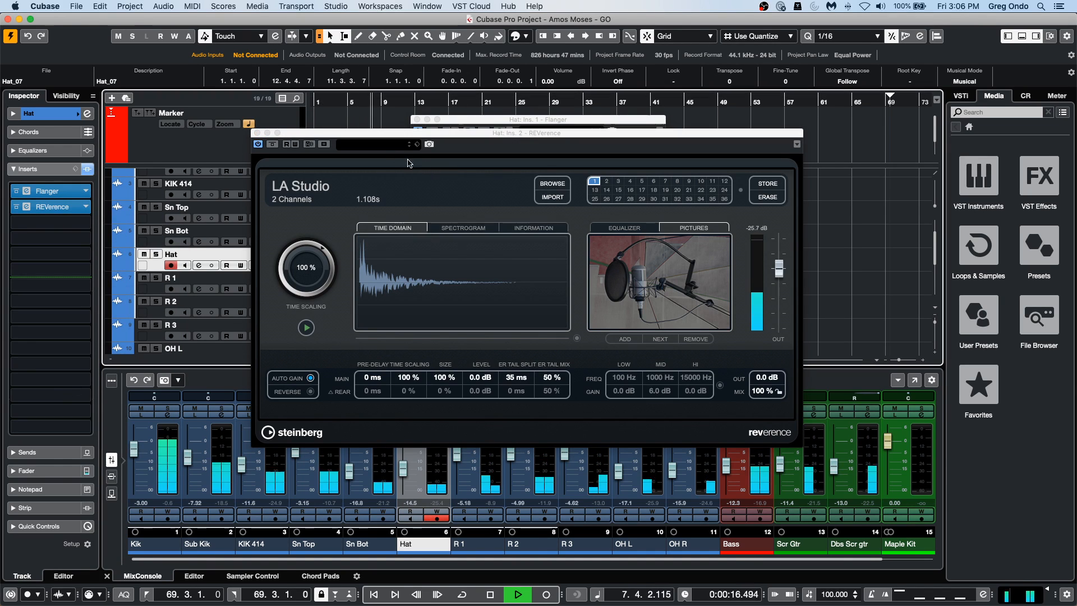
pyautogui.moveTo(375, 133); pyautogui.dragTo(509, 135)
pyautogui.moveTo(909, 270); pyautogui.dragTo(910, 239)
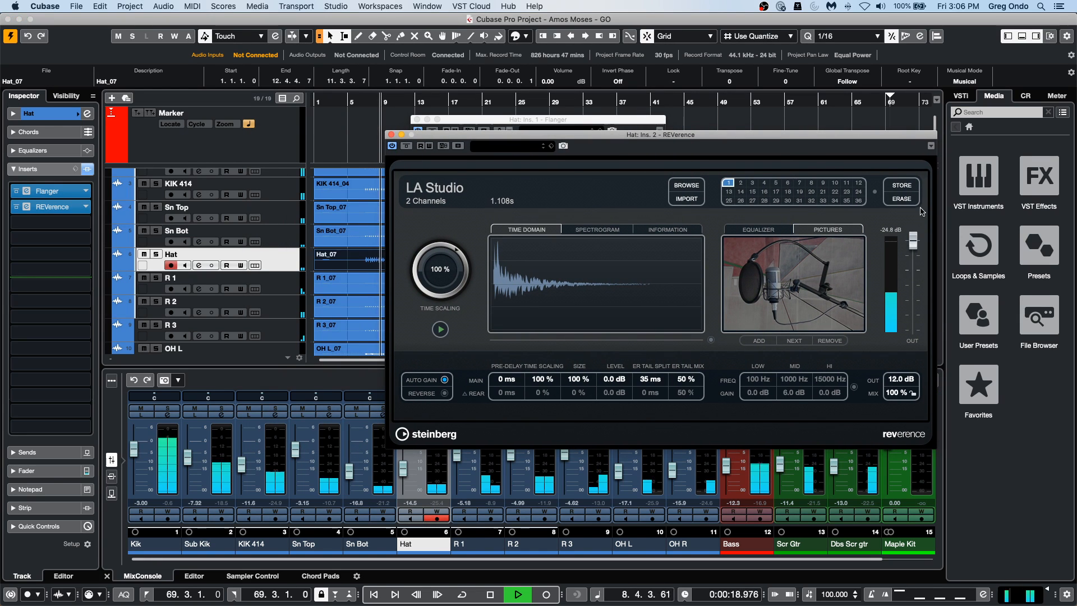
pyautogui.click(393, 135)
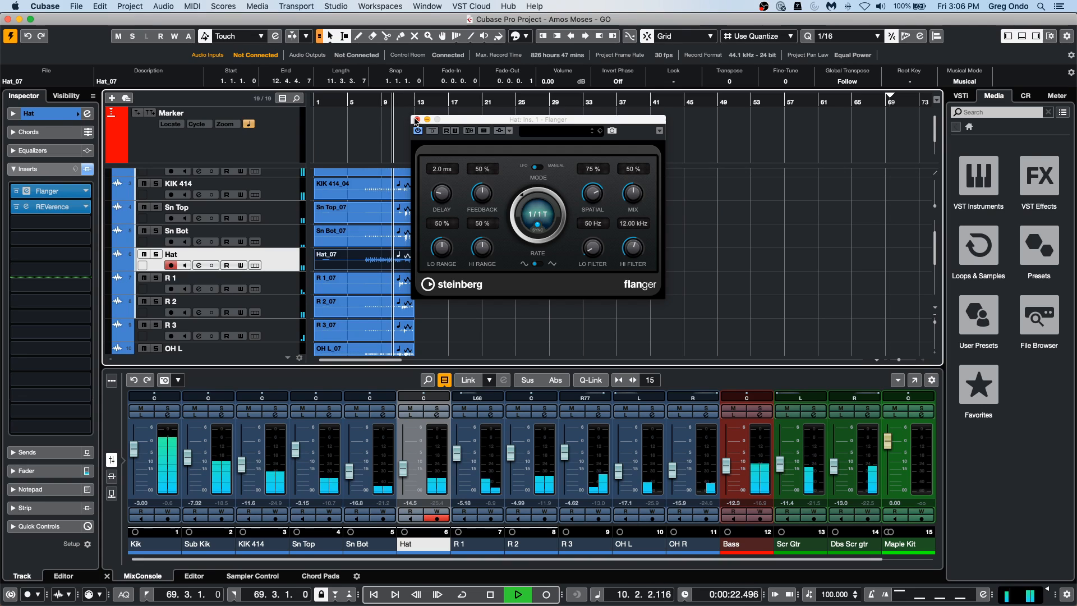
pyautogui.click(415, 118)
# Select the Bass track and insert the ModMachine delay in its first slot while playing from about bar 4.
pyautogui.scroll(-3, 582, 228)
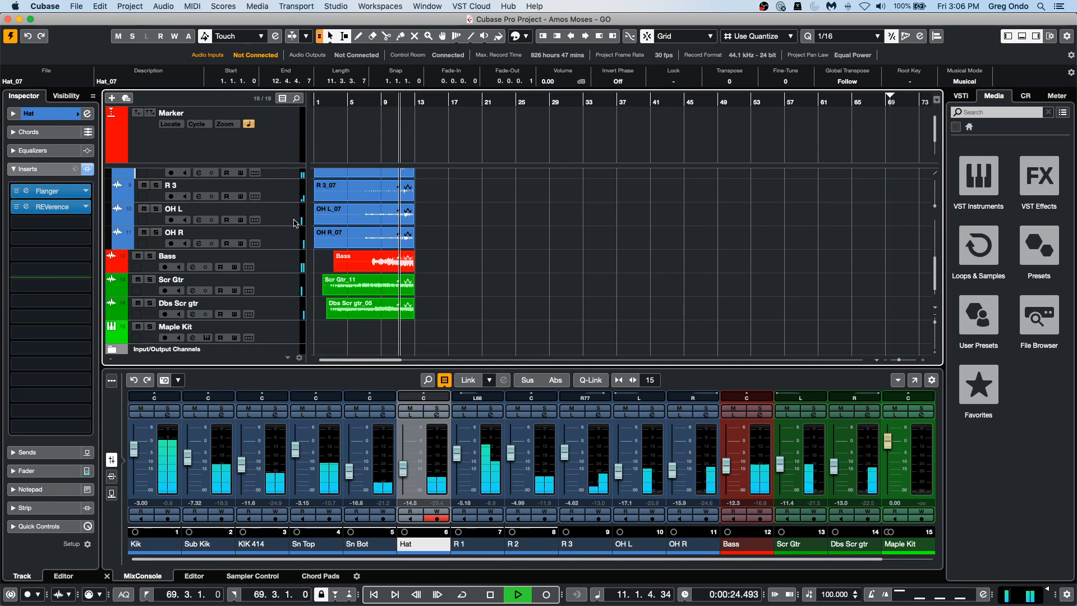
pyautogui.click(275, 266)
pyautogui.click(50, 191)
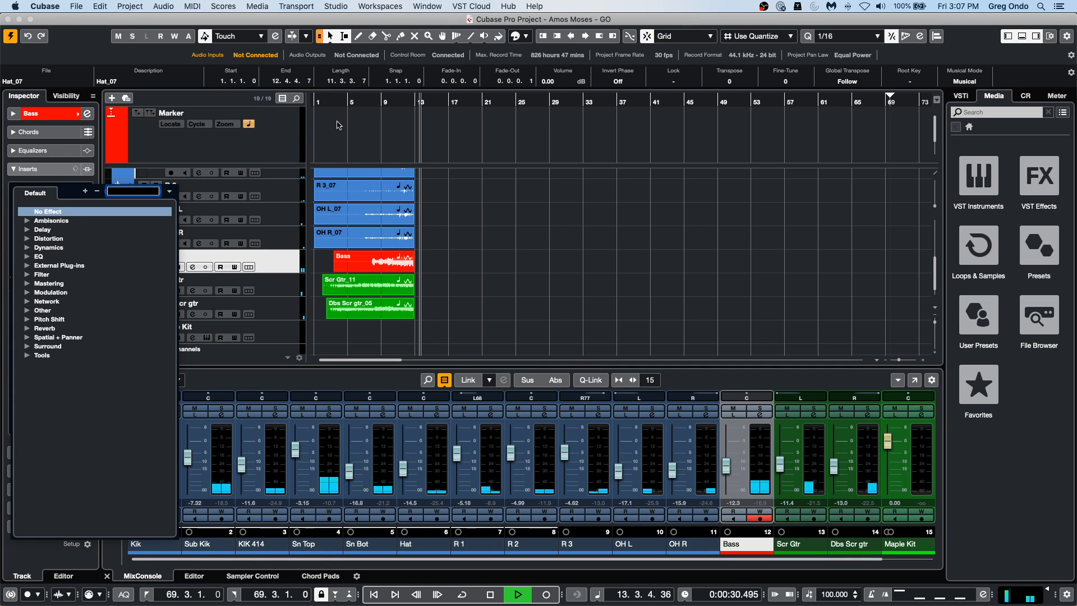
pyautogui.click(337, 99)
pyautogui.click(339, 100)
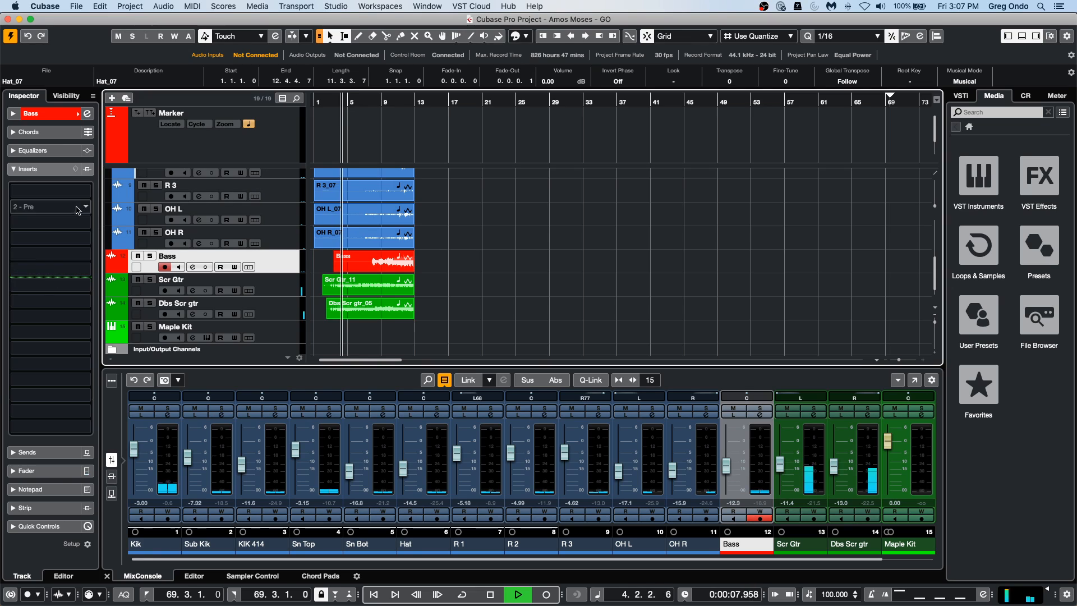
pyautogui.click(87, 190)
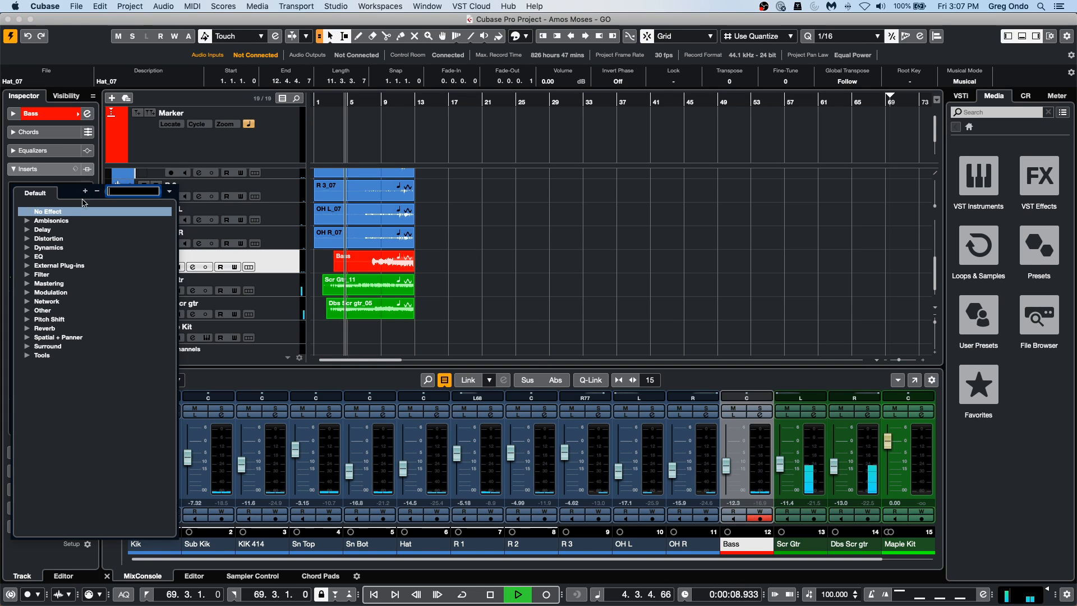
pyautogui.click(28, 230)
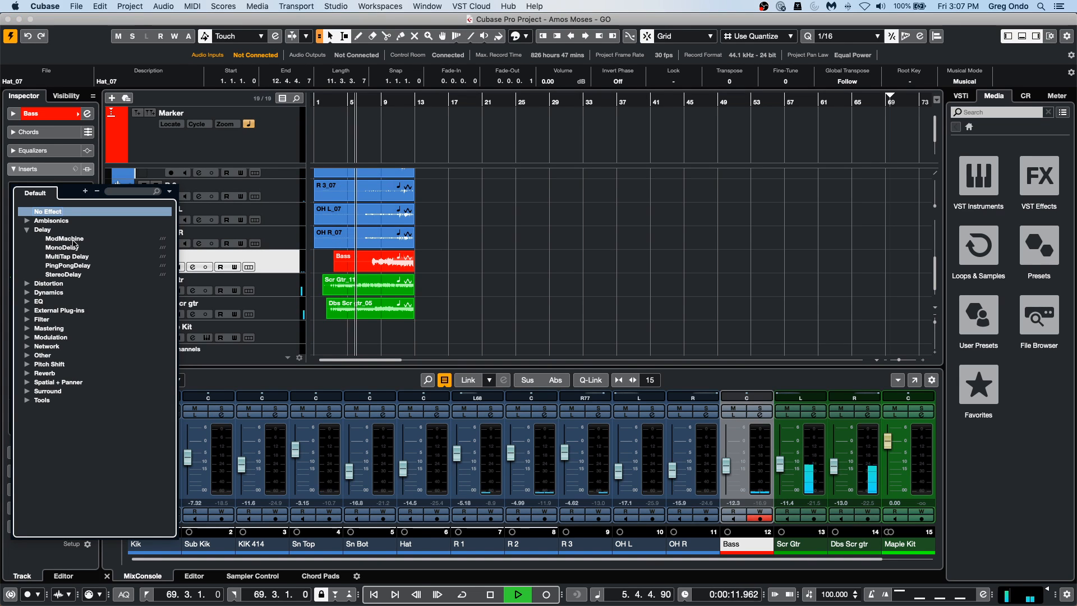
pyautogui.click(50, 238)
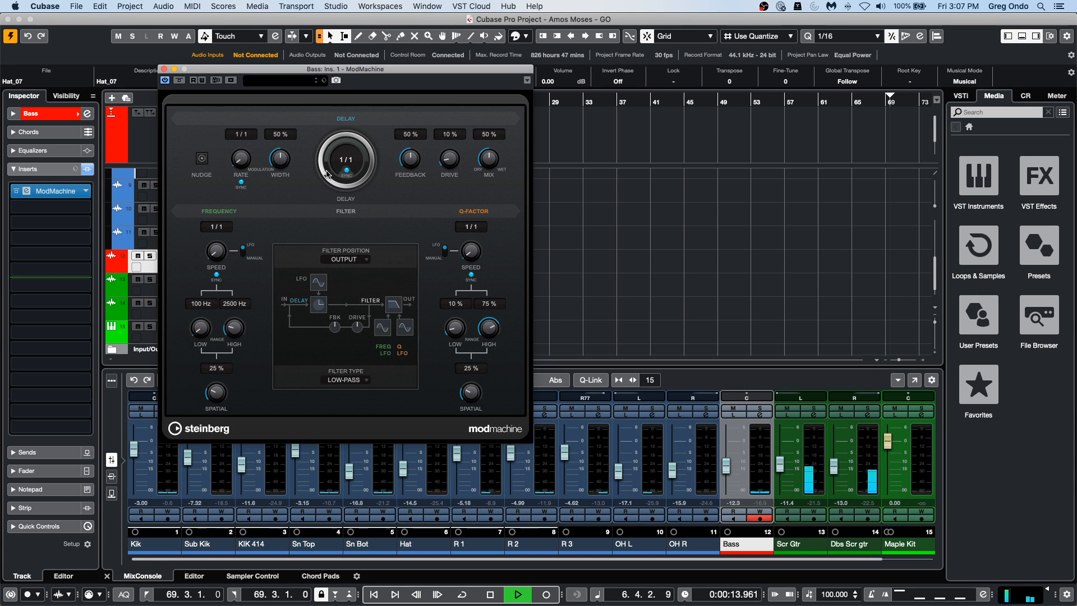
# Set the Bass ModMachine's delay time to 1/16, stop playback and move the plug-in window clear of the event display.
pyautogui.moveTo(325, 172); pyautogui.dragTo(323, 151)
pyautogui.moveTo(292, 71); pyautogui.dragTo(535, 74)
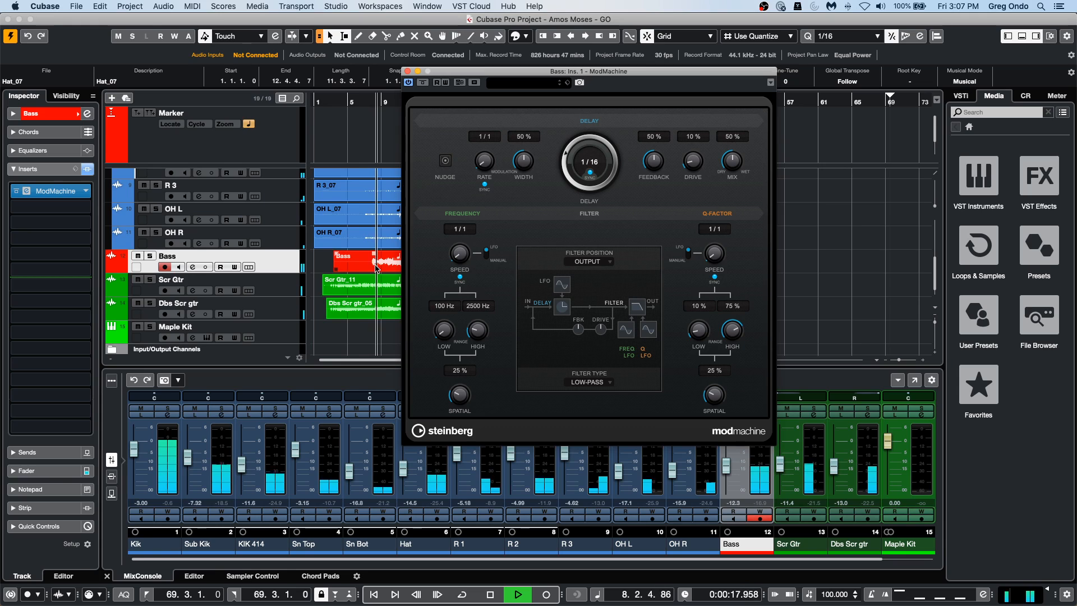
pyautogui.press('space')
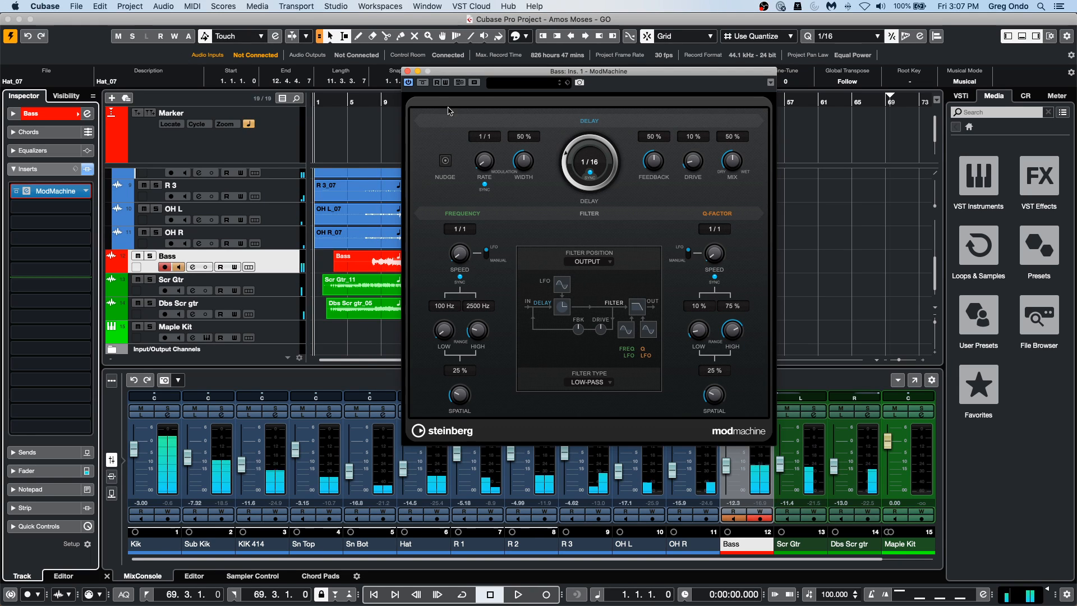
pyautogui.moveTo(447, 71); pyautogui.dragTo(618, 96)
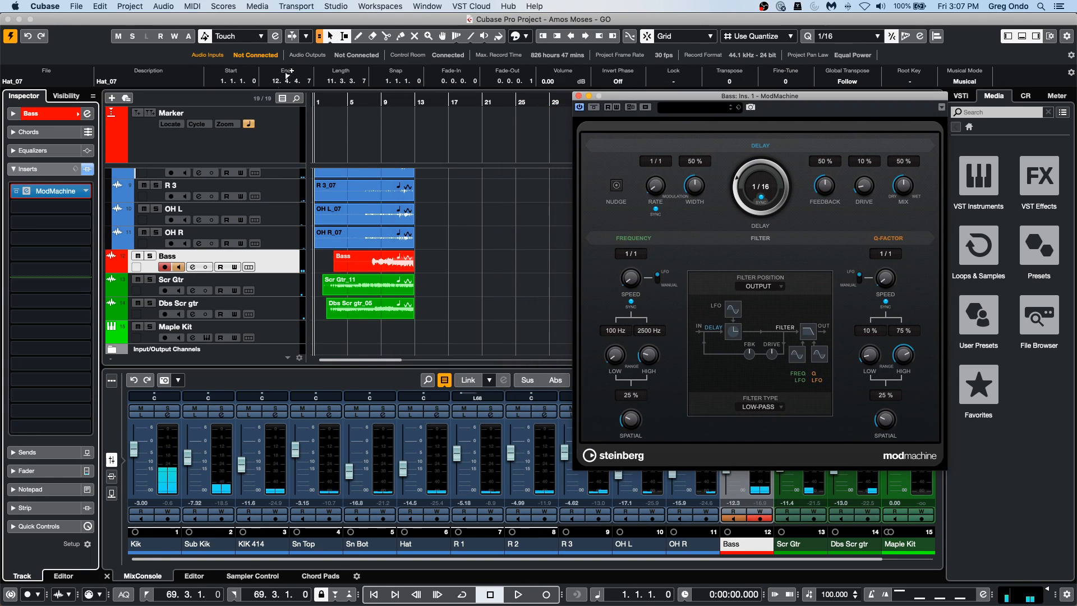
# Audition the song with the Bass delay from about bar 9, stop, and return to the project start.
pyautogui.click(385, 103)
pyautogui.press('space')
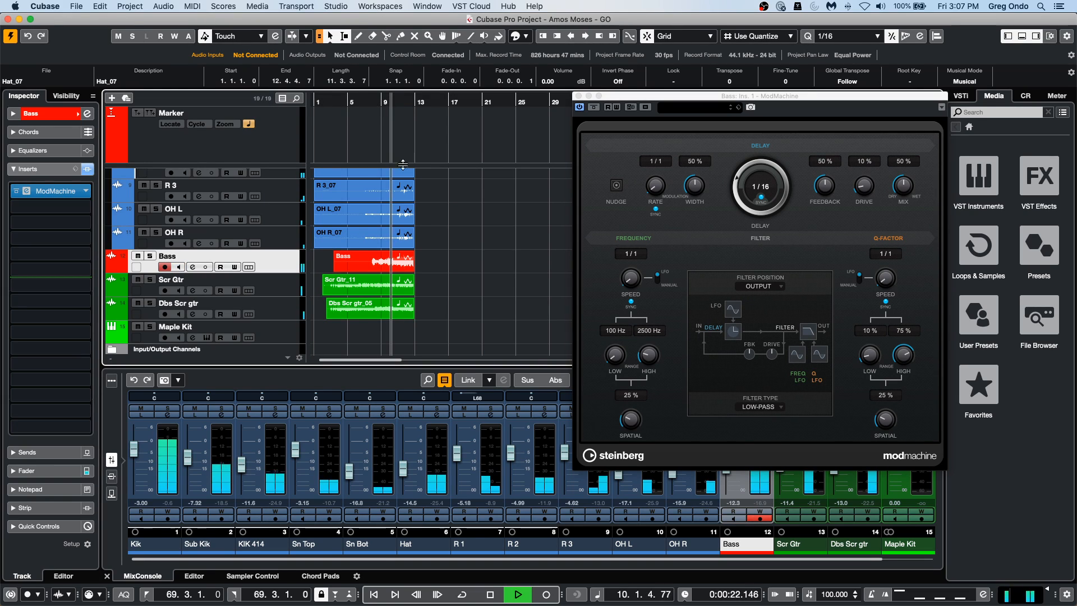
pyautogui.press('space')
pyautogui.press('.')
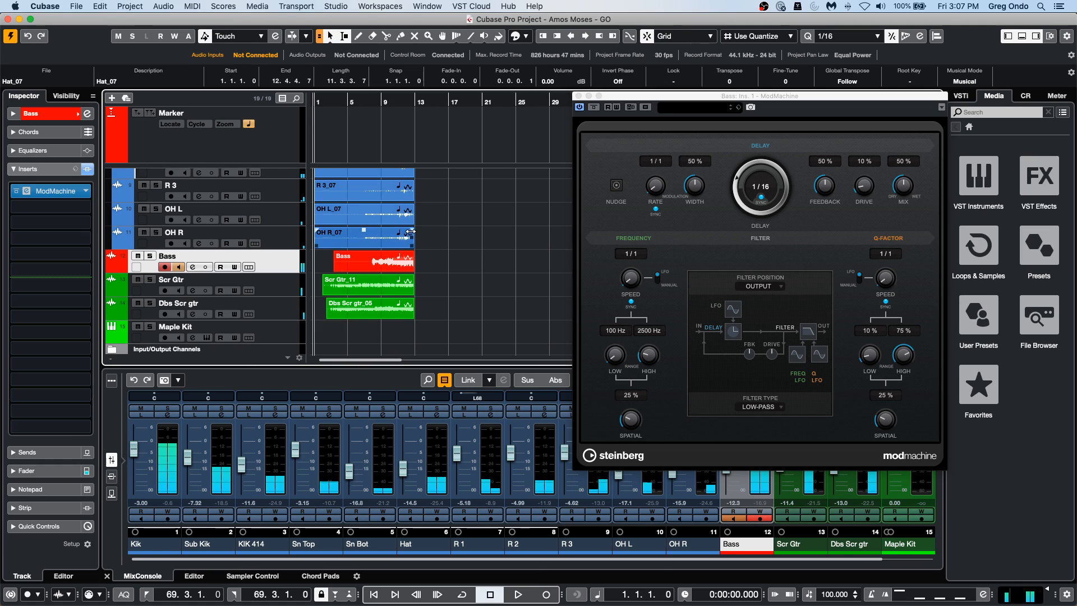
# Lock the position and size of the selected Hat event.
pyautogui.click(666, 82)
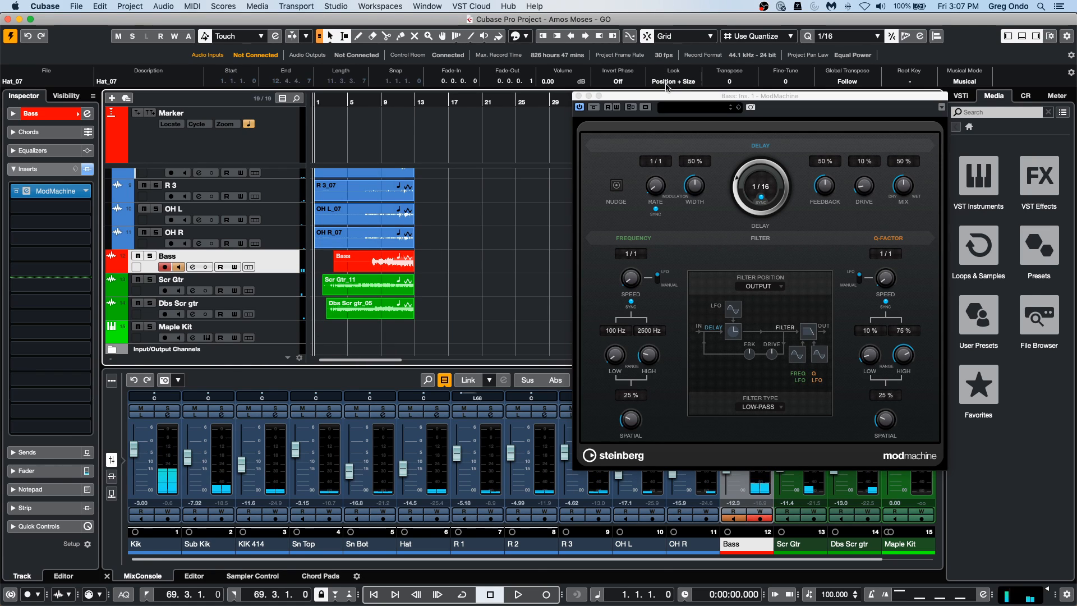
pyautogui.scroll(5, 423, 175)
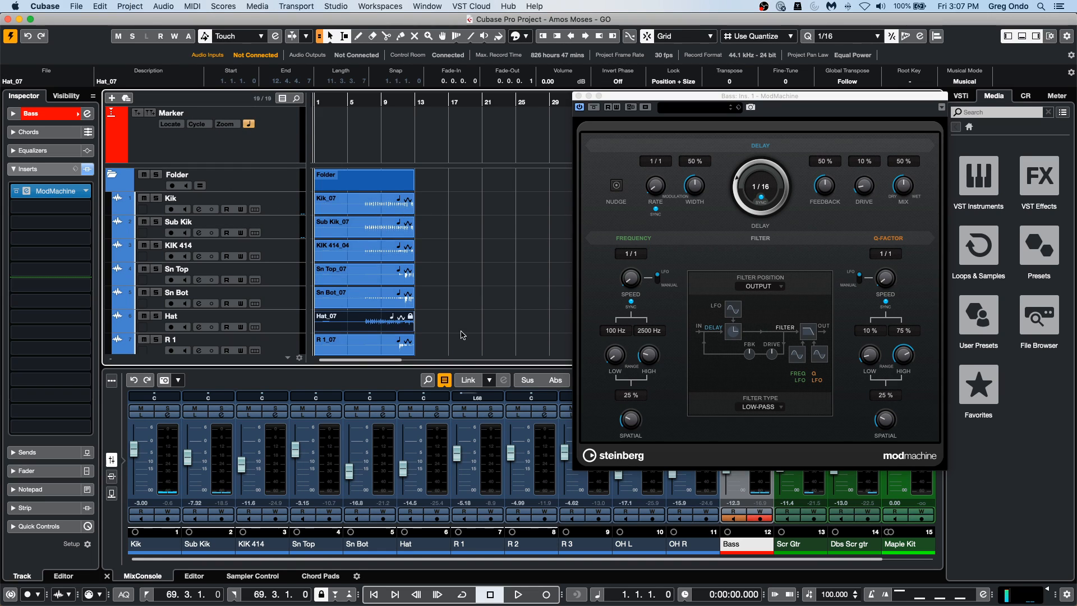
# Select all the audio events and review the Render in Place processing settings, closing them without rendering.
pyautogui.scroll(-5, 465, 301)
pyautogui.moveTo(332, 314); pyautogui.dragTo(425, 162)
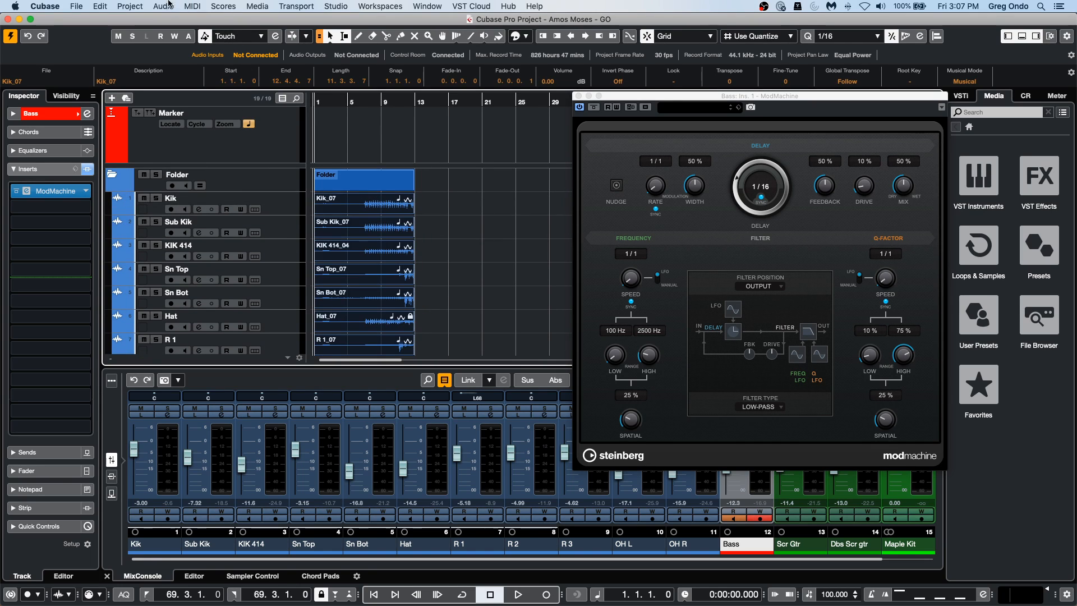
pyautogui.click(130, 7)
pyautogui.moveTo(101, 6)
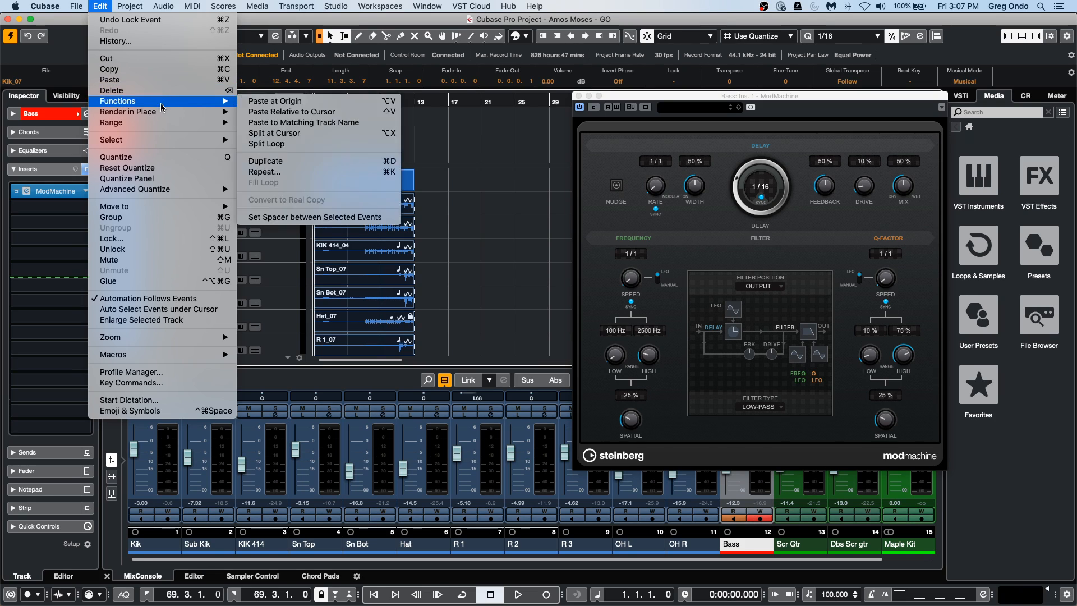
pyautogui.moveTo(162, 113)
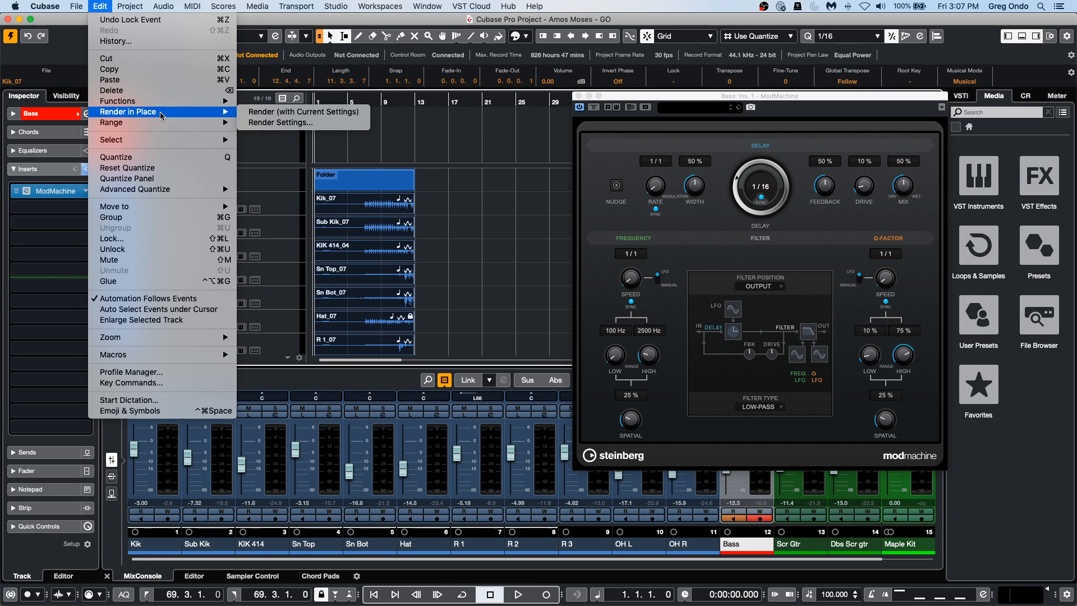
pyautogui.click(340, 125)
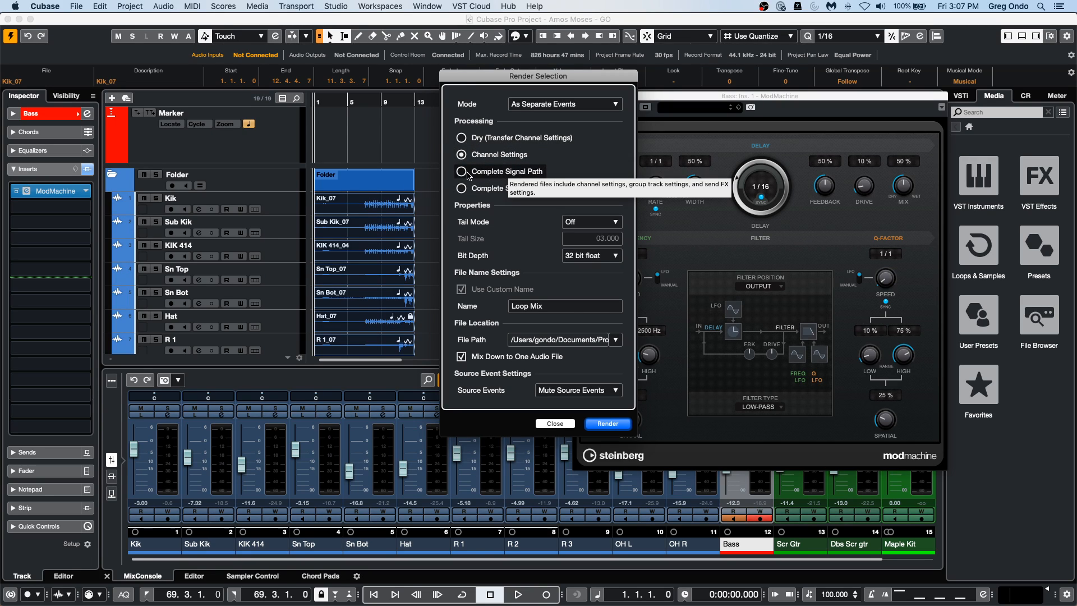
pyautogui.click(554, 424)
# Add one stereo FX channel with the REVelation reverb to the Scr Gtr track, routed to Stereo Out.
pyautogui.scroll(-8, 278, 281)
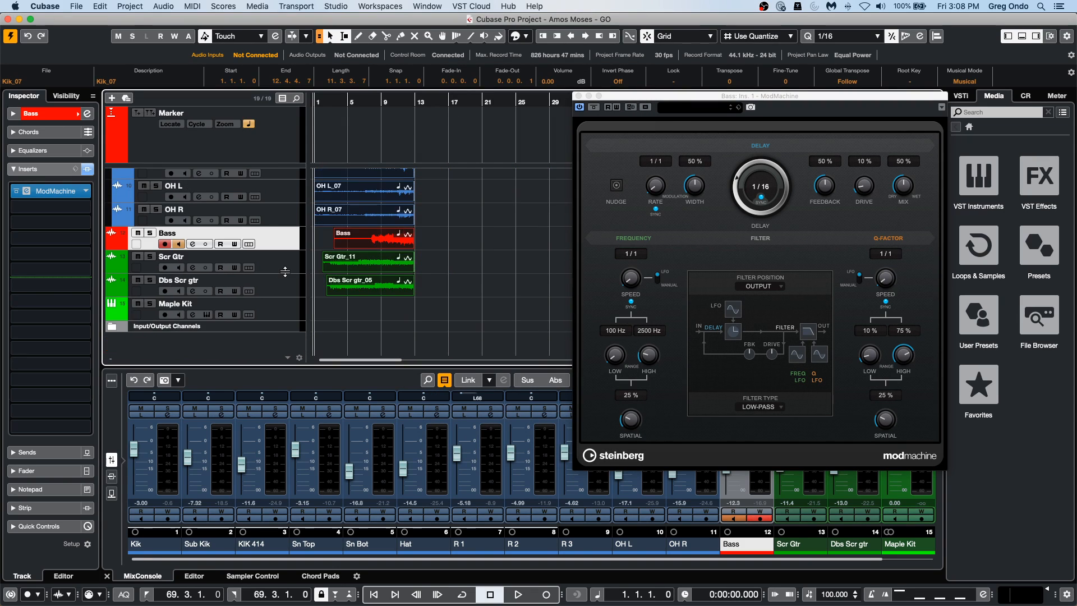
pyautogui.click(287, 268)
pyautogui.rightClick(286, 268)
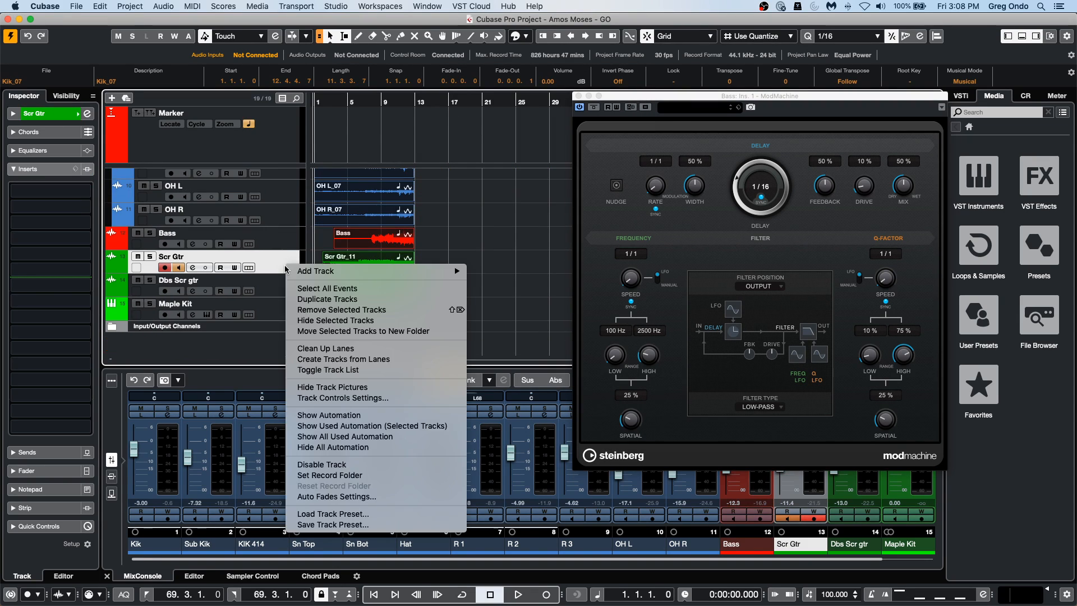
pyautogui.moveTo(373, 271)
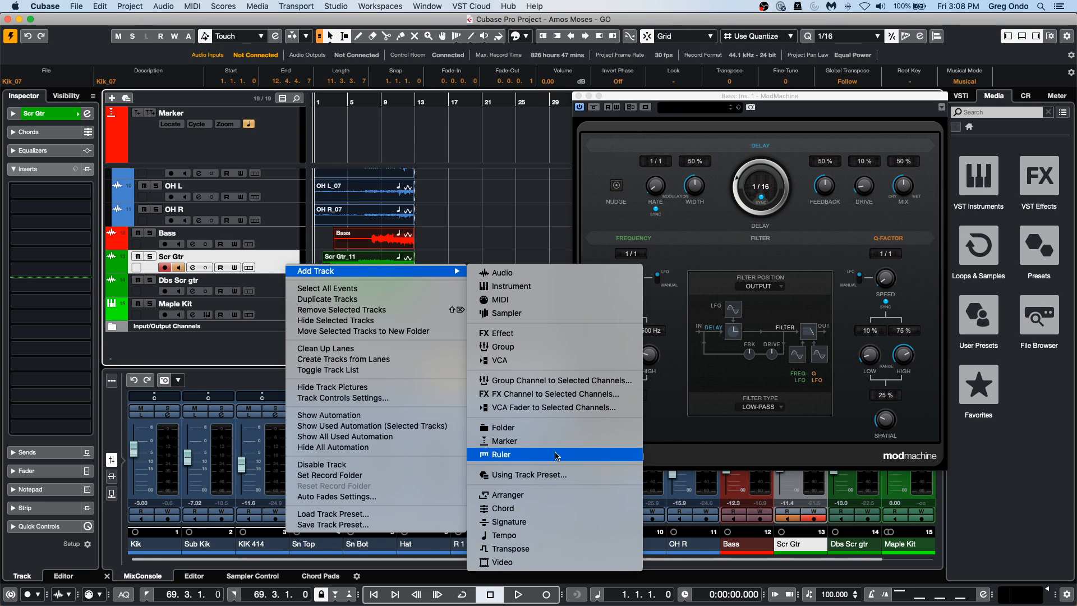
pyautogui.click(582, 395)
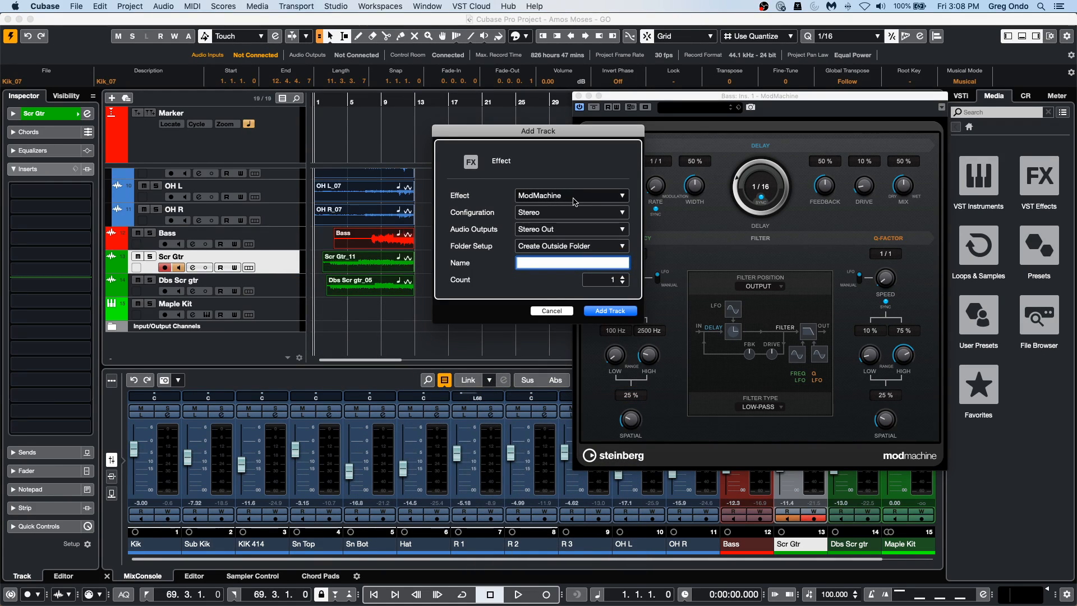
pyautogui.click(575, 196)
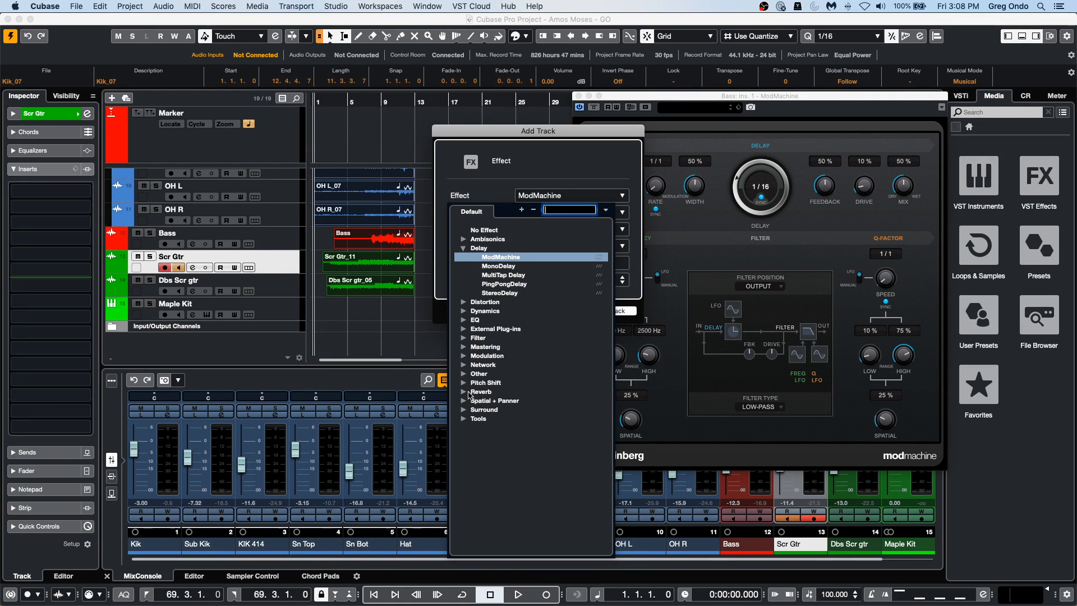
pyautogui.click(462, 392)
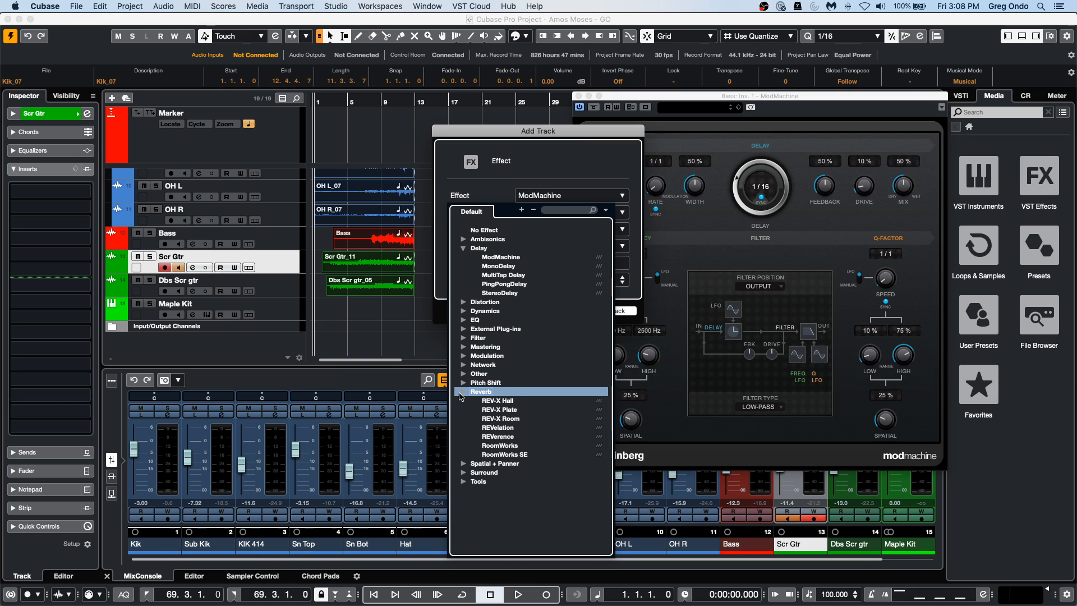
pyautogui.click(509, 429)
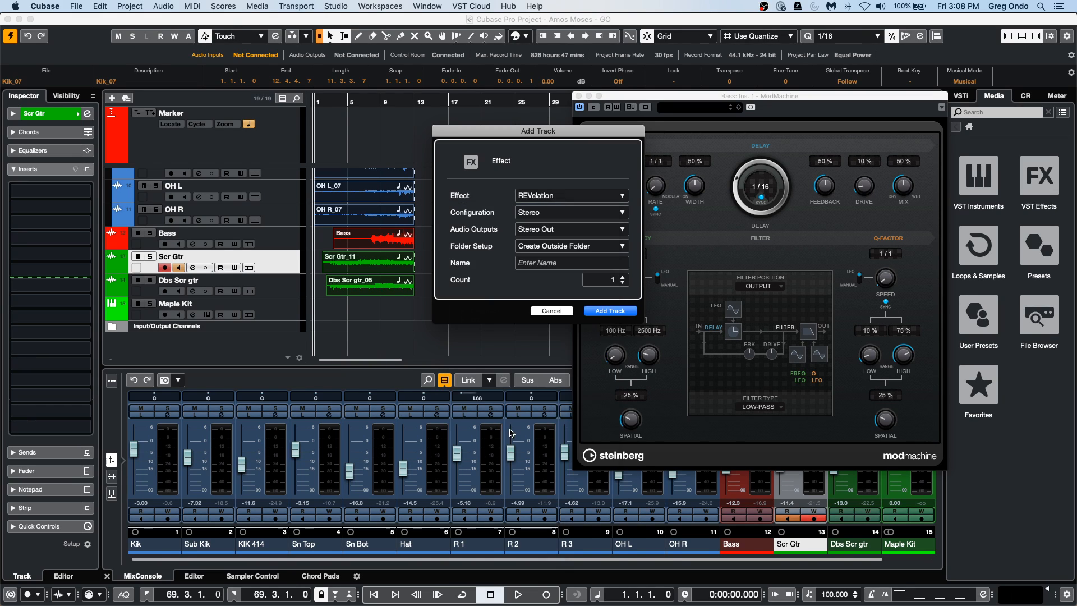
pyautogui.click(610, 312)
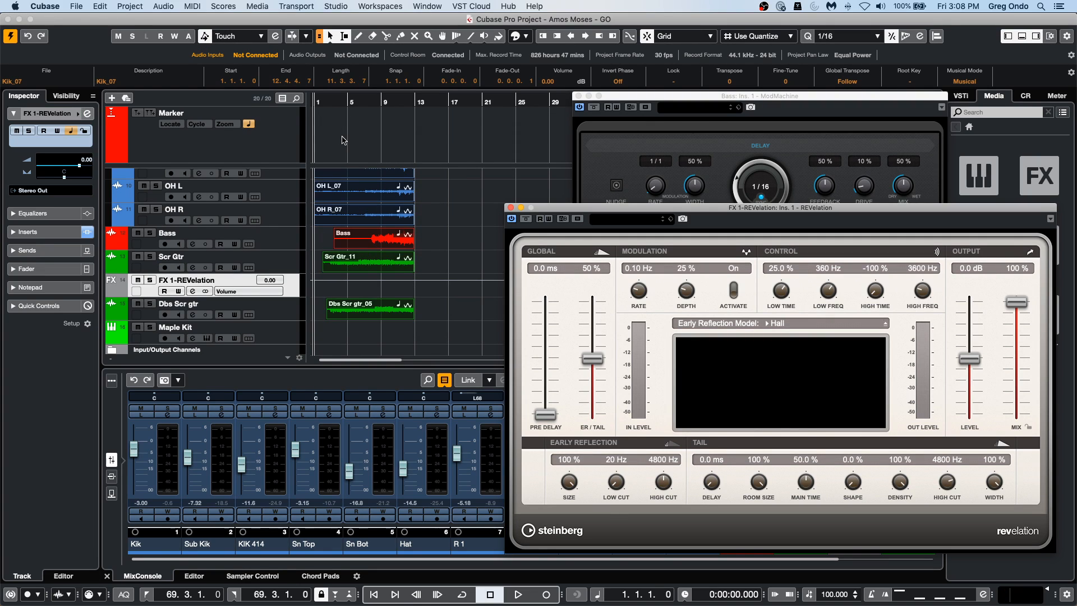
# Play the song from about bar 5 to audition the REVelation effect.
pyautogui.click(351, 103)
pyautogui.press('space')
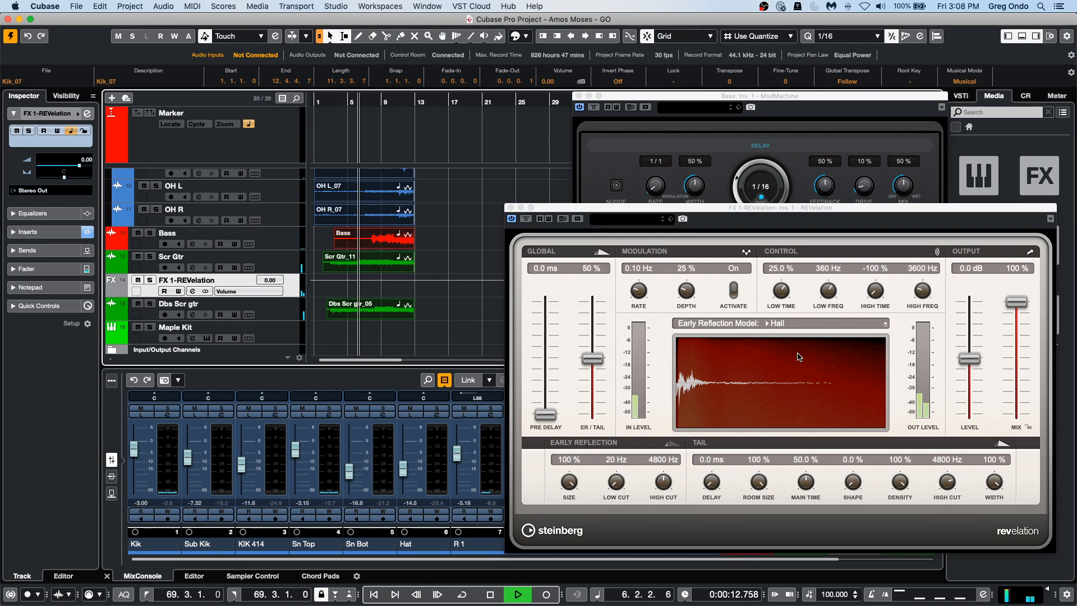
# Raise the REVelation output level to 8.1 dB during playback, and stop the song back at the project start.
pyautogui.moveTo(969, 358); pyautogui.dragTo(969, 320)
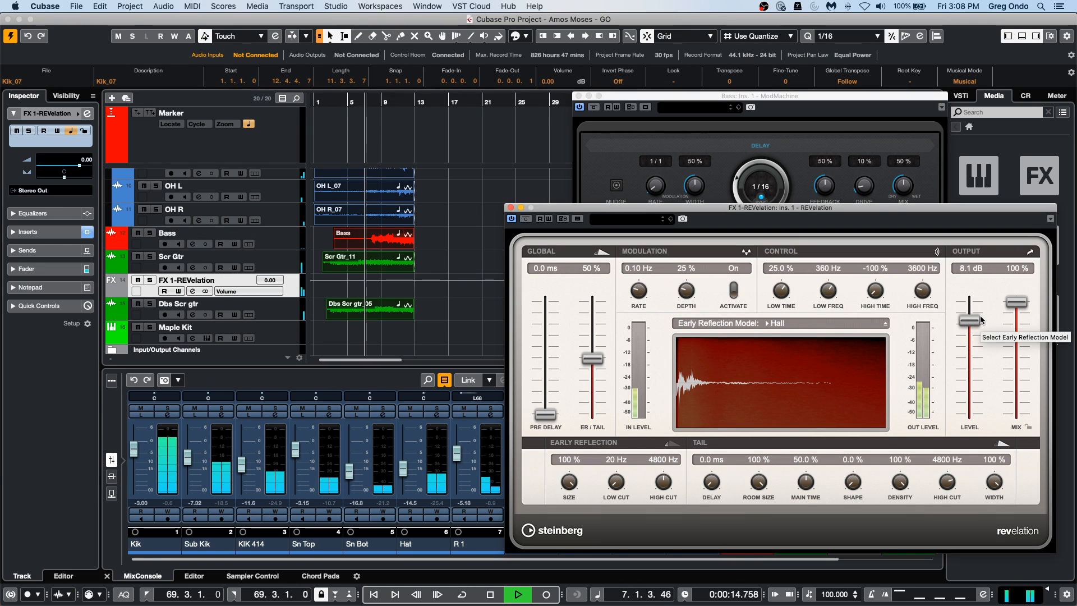
pyautogui.press('space')
pyautogui.press('KP_Decimal')
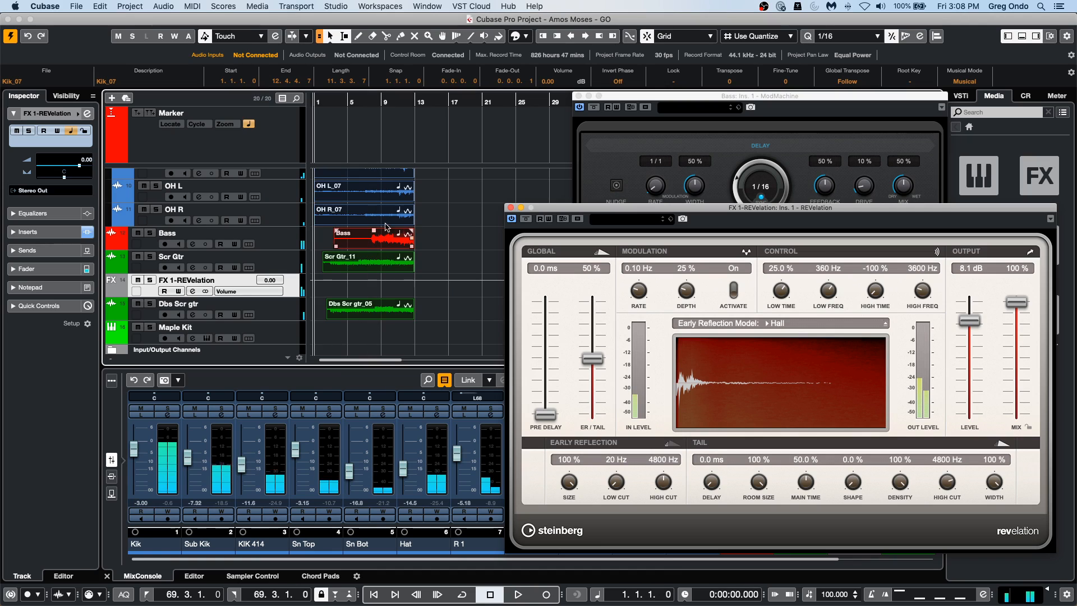
# Close the REVelation and ModMachine plug-in windows.
pyautogui.click(511, 207)
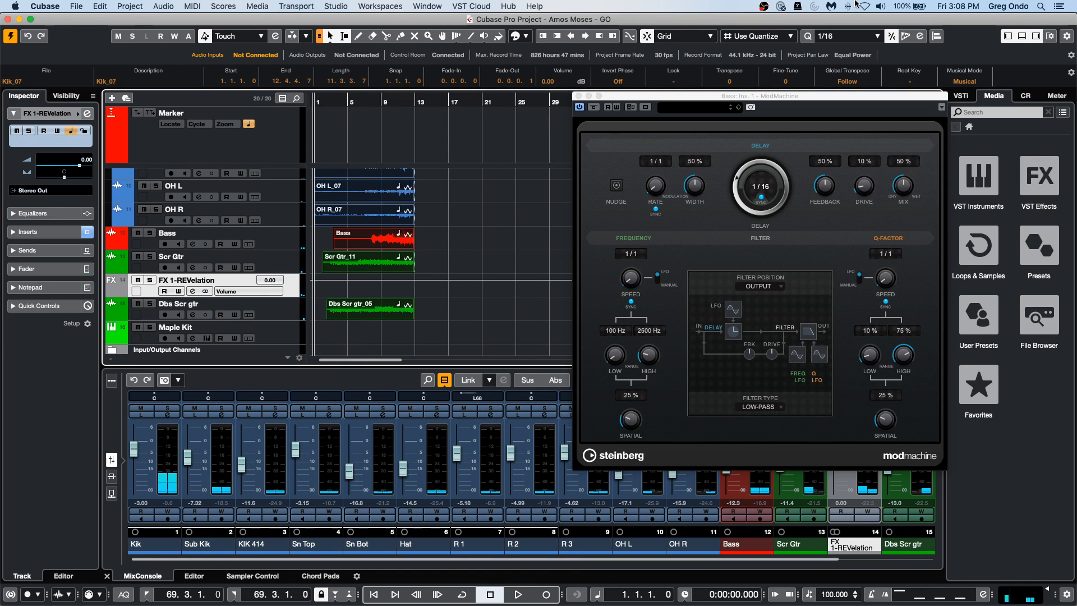
pyautogui.click(579, 96)
pyautogui.click(123, 4)
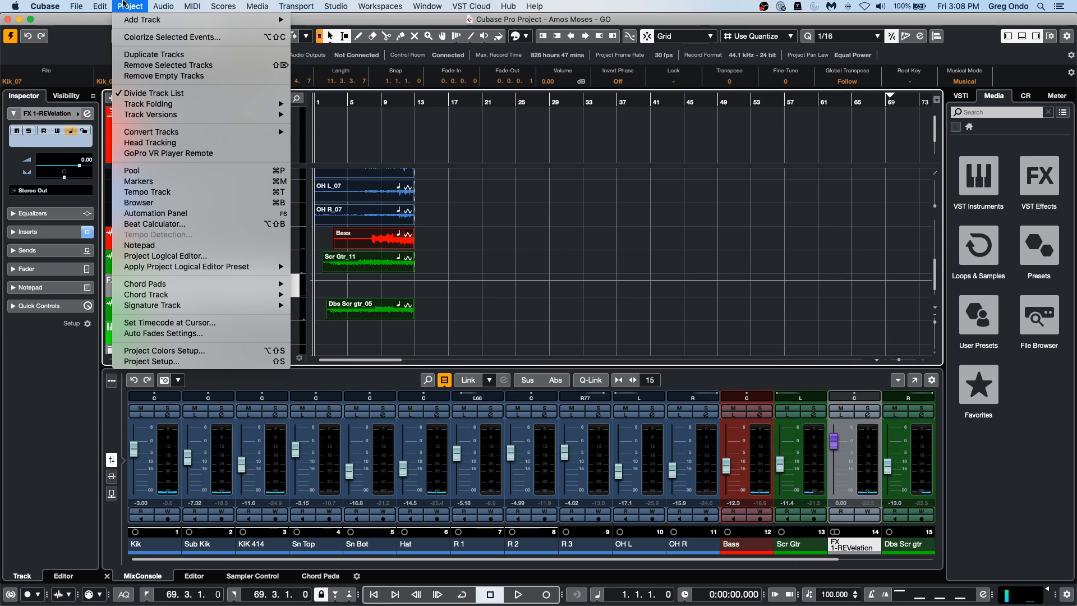
pyautogui.moveTo(100, 6)
pyautogui.moveTo(126, 127)
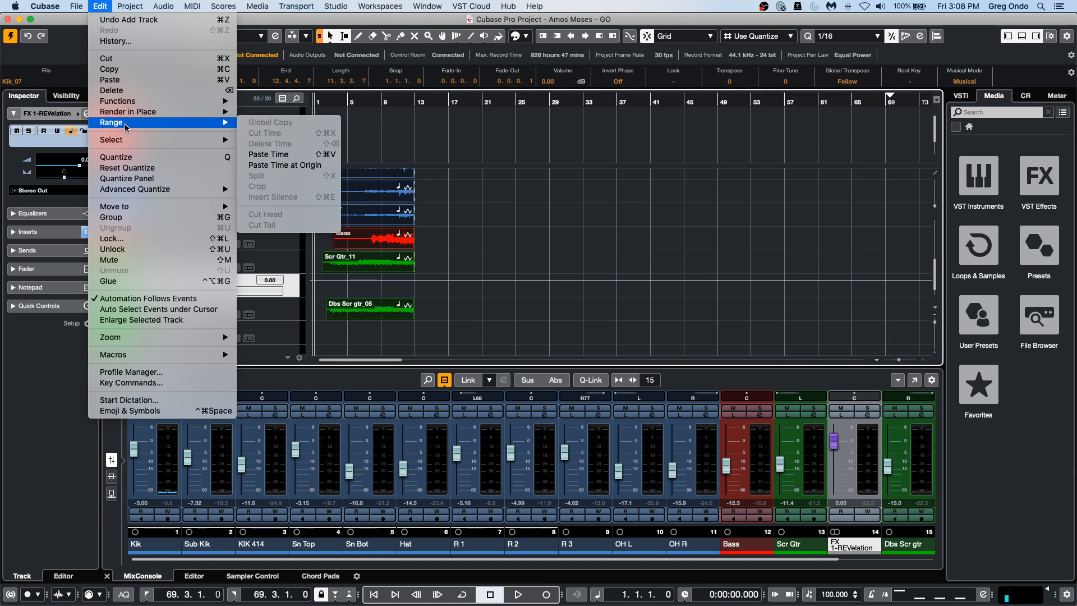
pyautogui.click(474, 266)
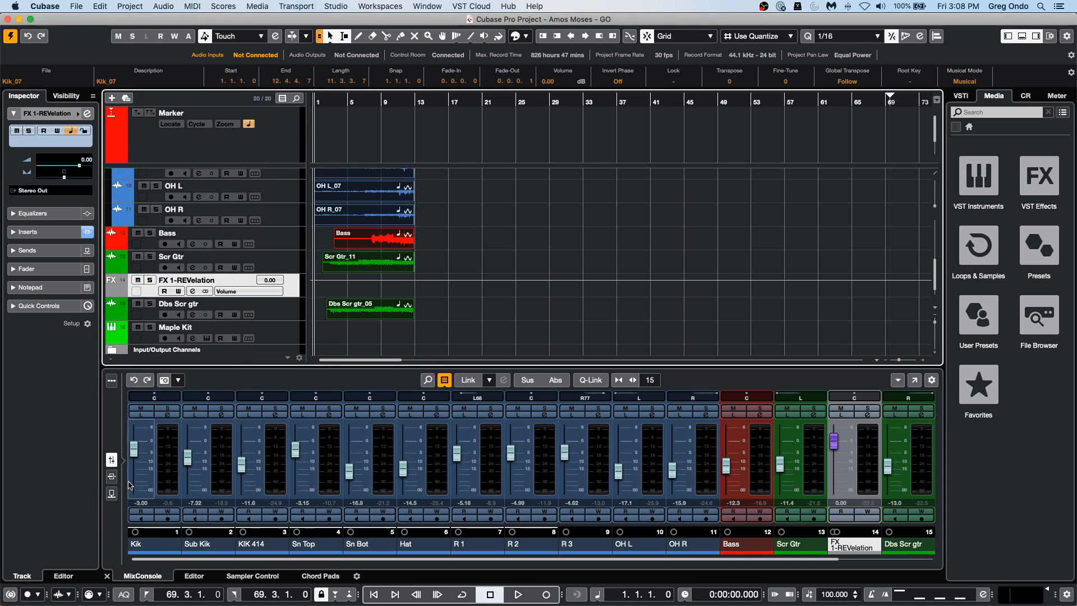
# Clear the current selection and reselect all the audio events in the project, from the Kik track to the Dbs Scr gtr track.
pyautogui.click(382, 340)
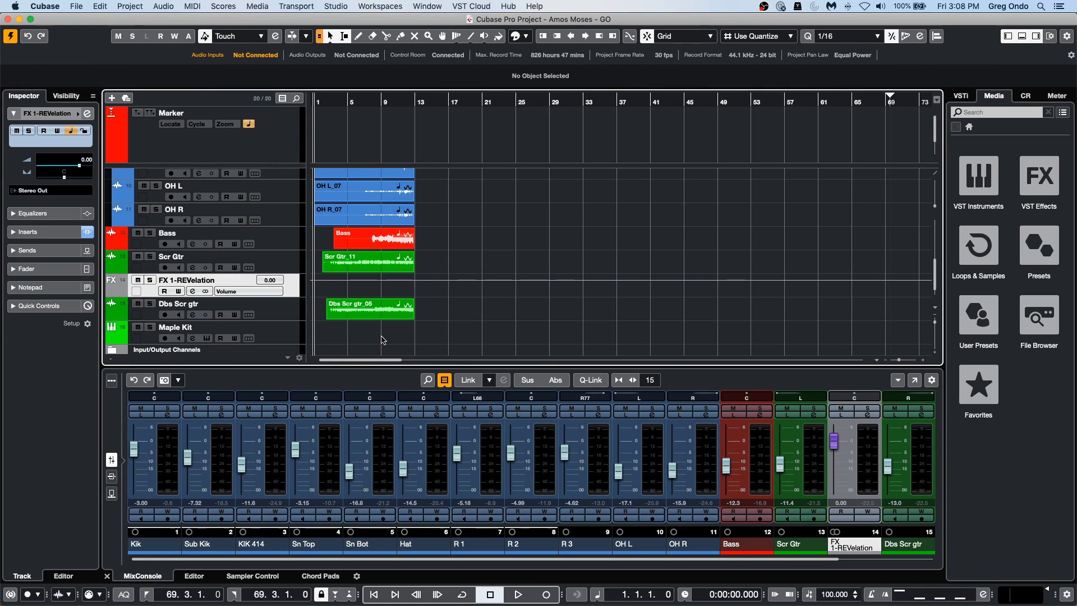
pyautogui.click(289, 352)
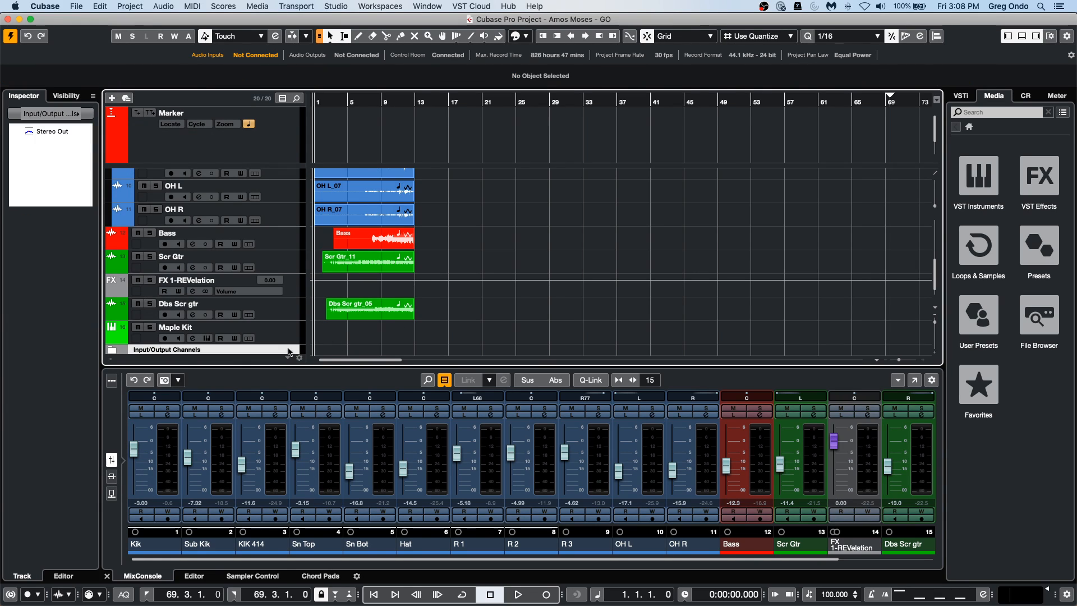
pyautogui.scroll(5, 370, 236)
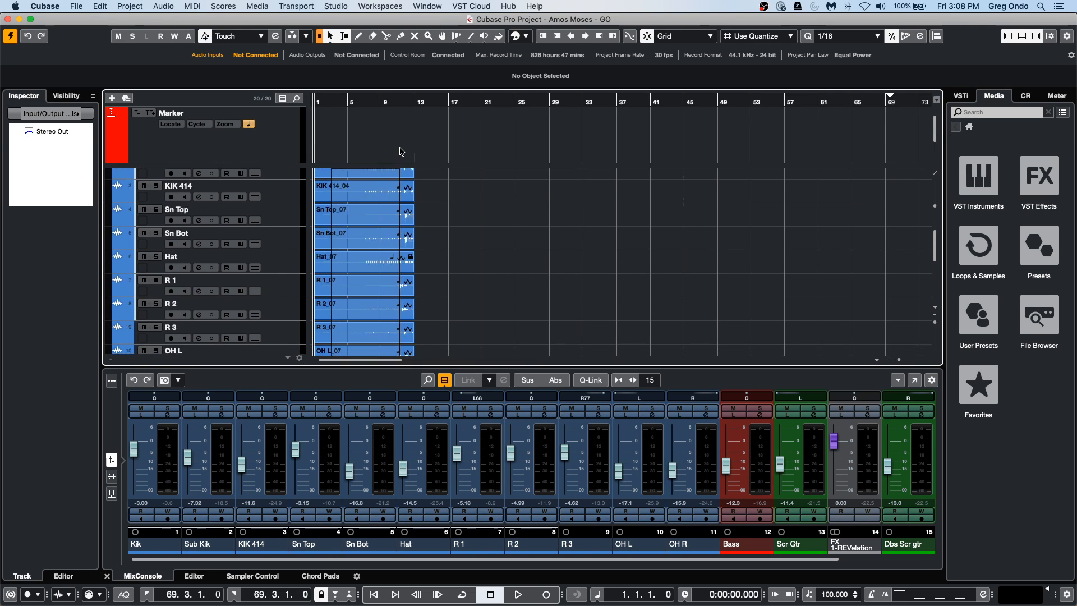
pyautogui.click(407, 199)
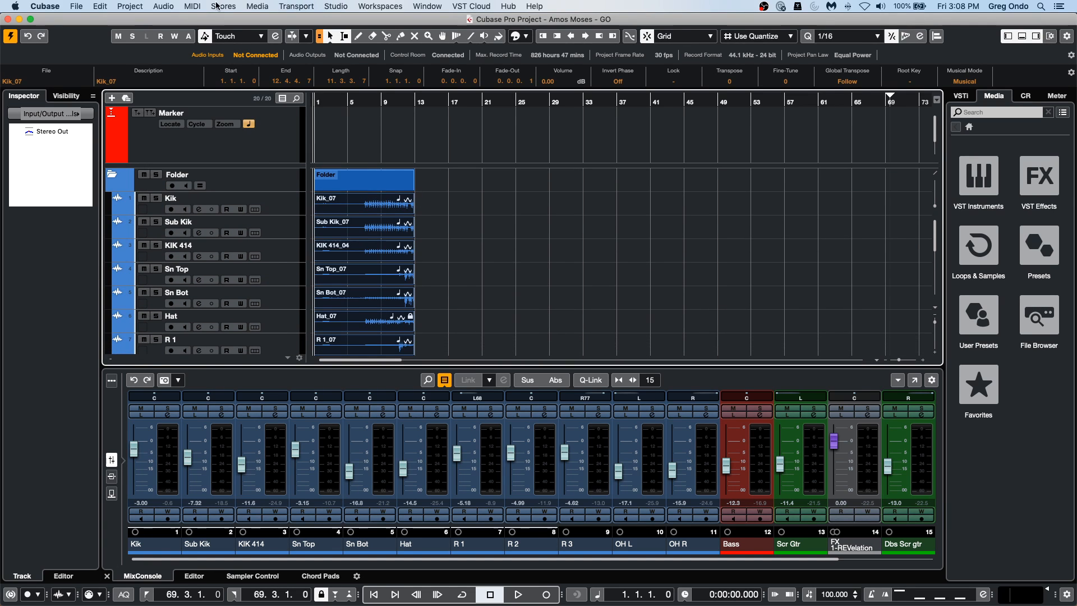
# Render the selected events in place as separate events with Complete Signal Path processing and Mix Down to One Audio File turned off.
pyautogui.click(128, 7)
pyautogui.moveTo(99, 6)
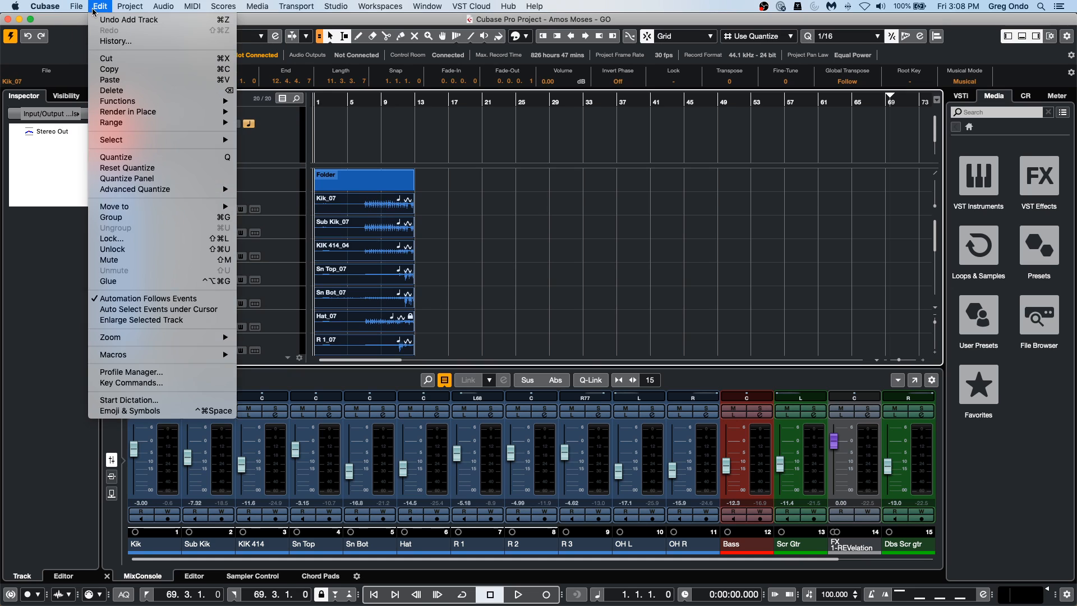
pyautogui.moveTo(140, 112)
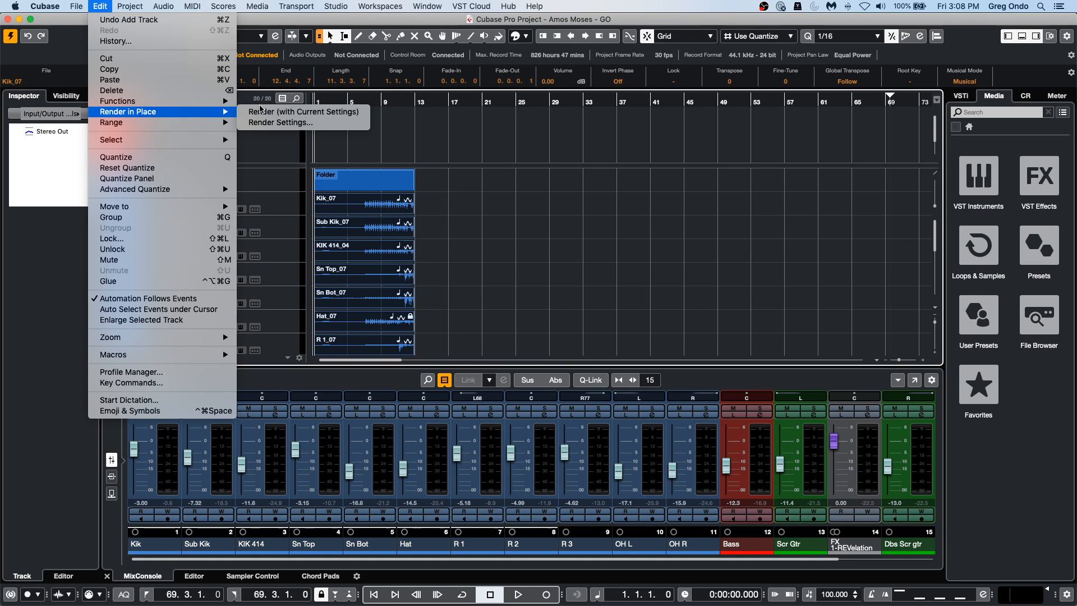
pyautogui.click(291, 121)
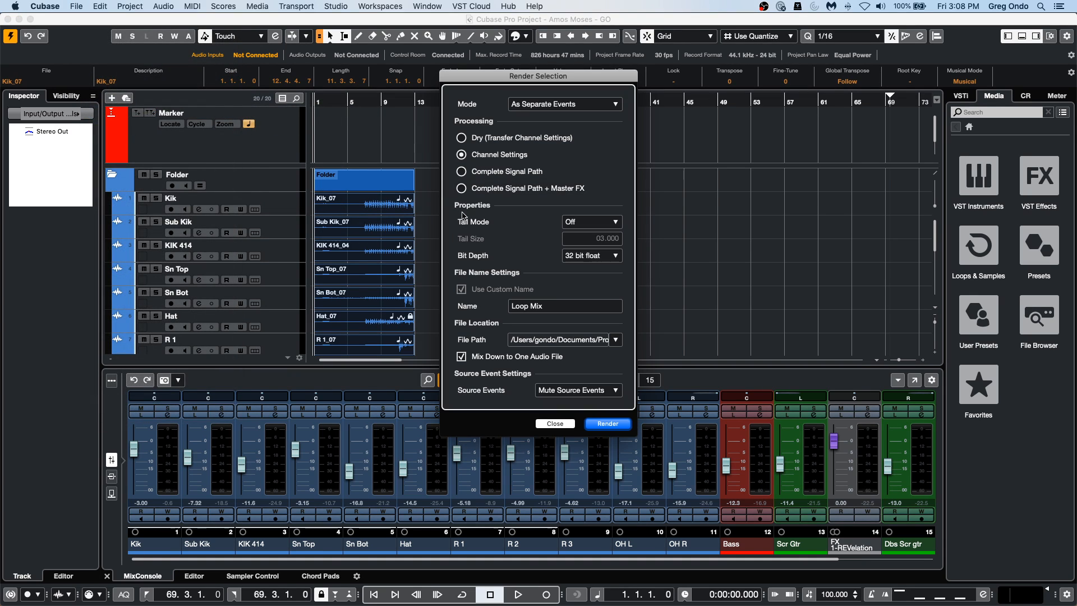
pyautogui.click(466, 176)
pyautogui.click(461, 356)
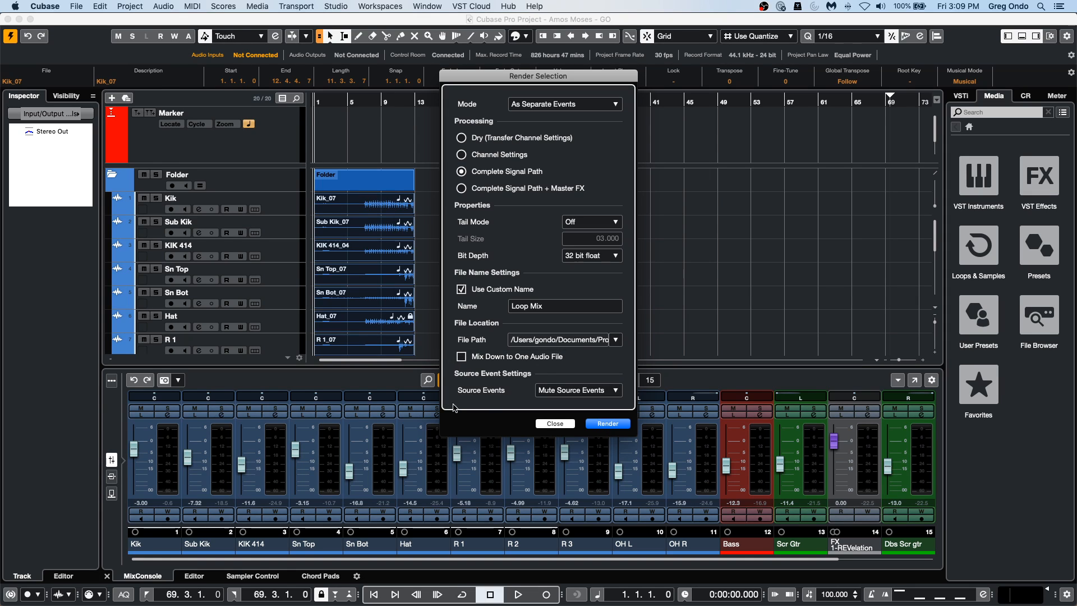
pyautogui.click(608, 424)
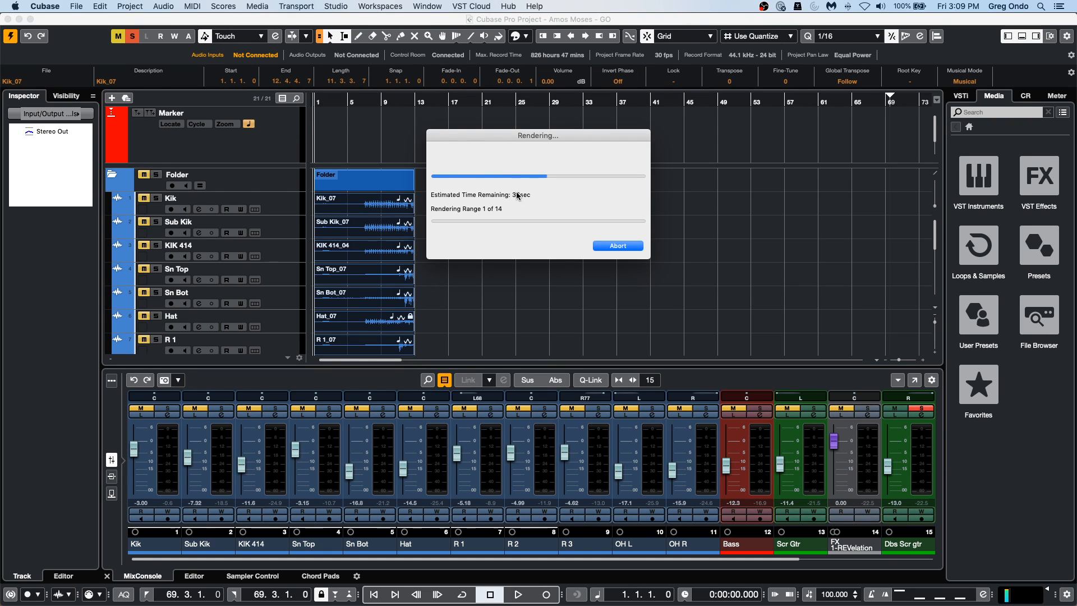
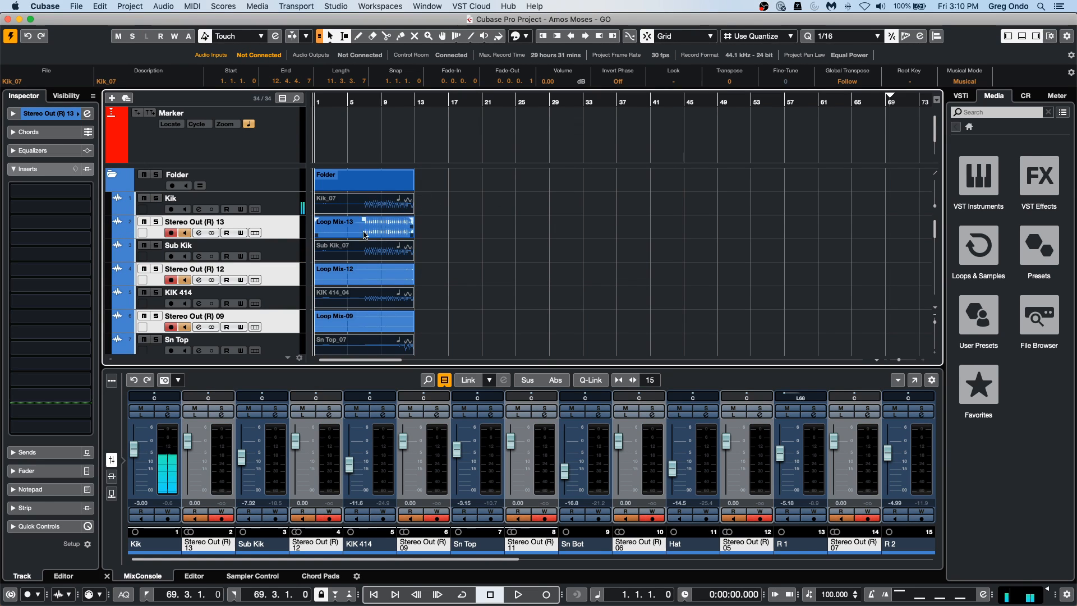
# Audition the Loop Mix-13 event and the Hat_07 and Scr Gtr_11 source events with the Play tool.
pyautogui.rightClick(429, 218)
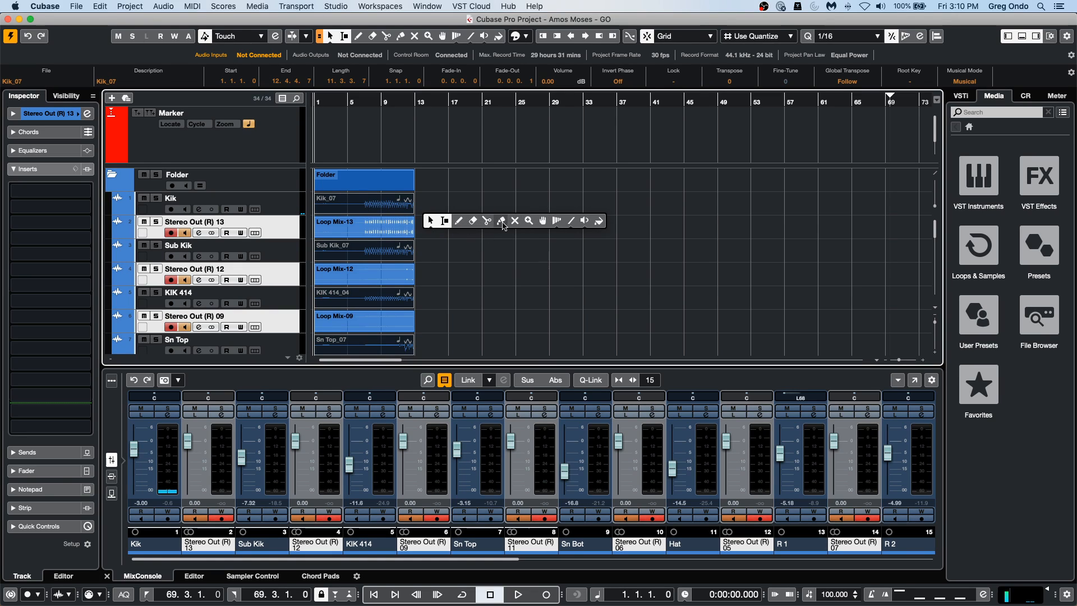
pyautogui.click(585, 221)
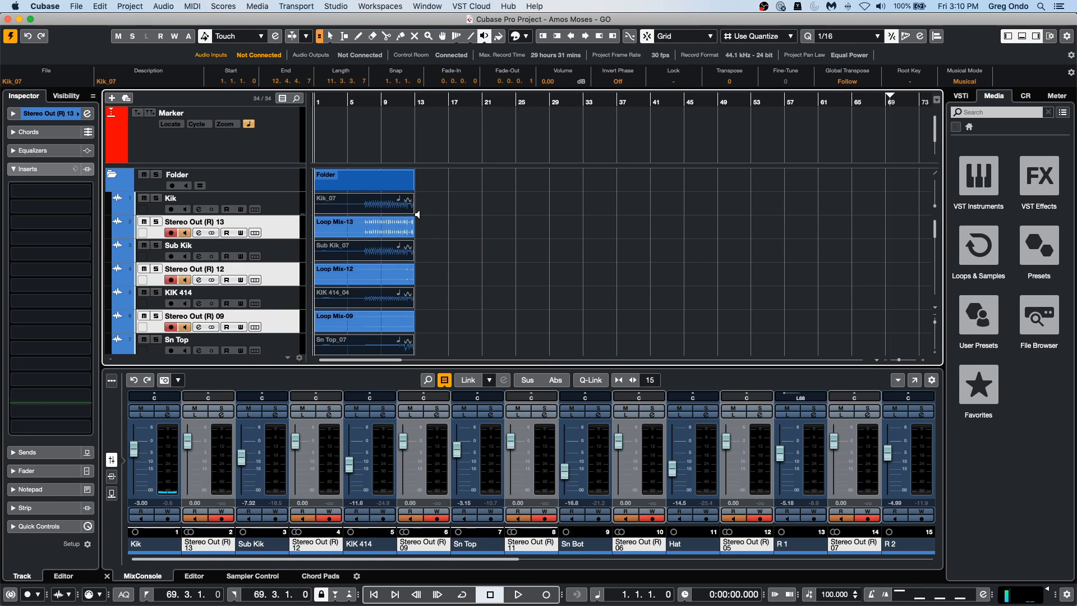
pyautogui.click(384, 232)
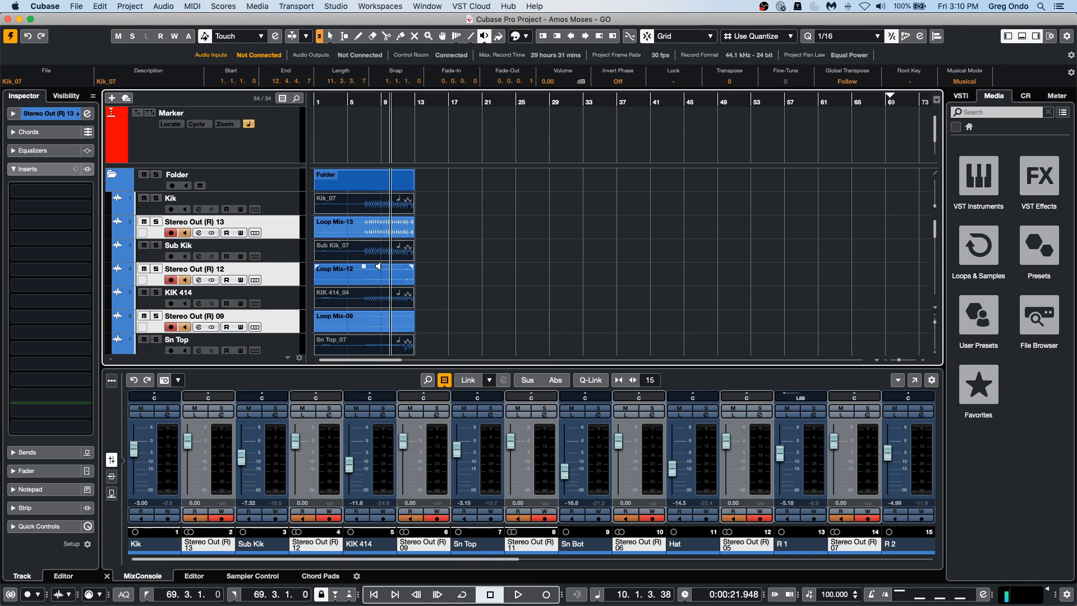
pyautogui.scroll(-4, 504, 261)
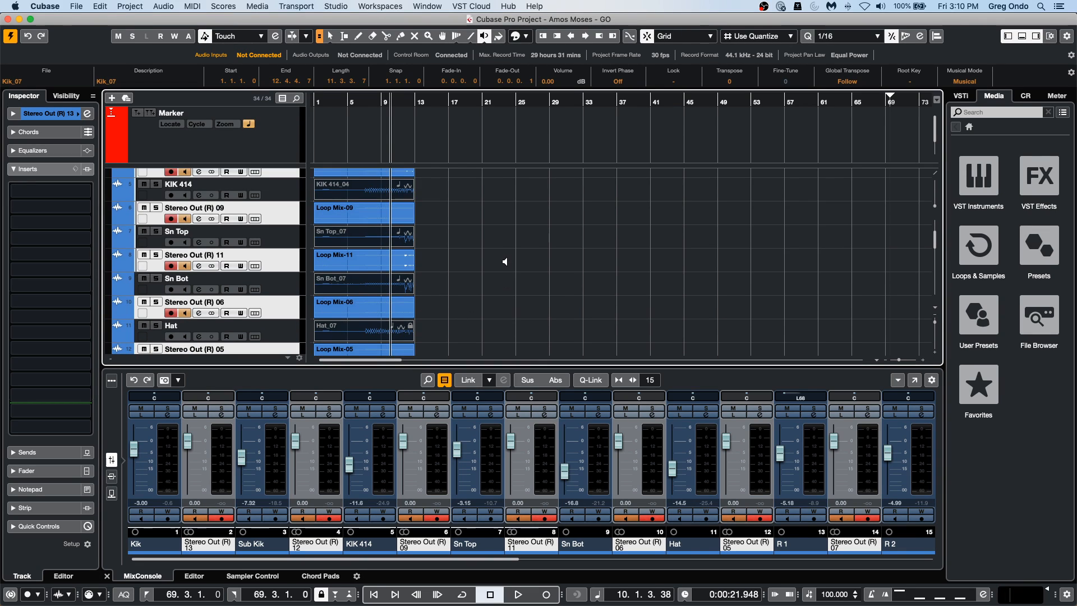
pyautogui.scroll(-1, 505, 262)
pyautogui.click(367, 302)
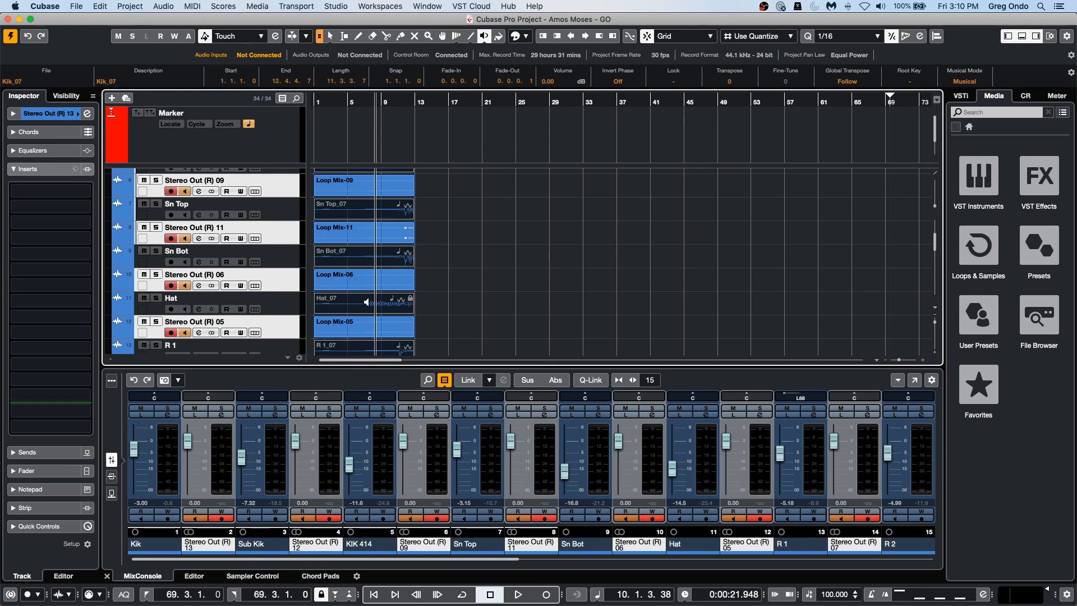
pyautogui.scroll(-8, 367, 302)
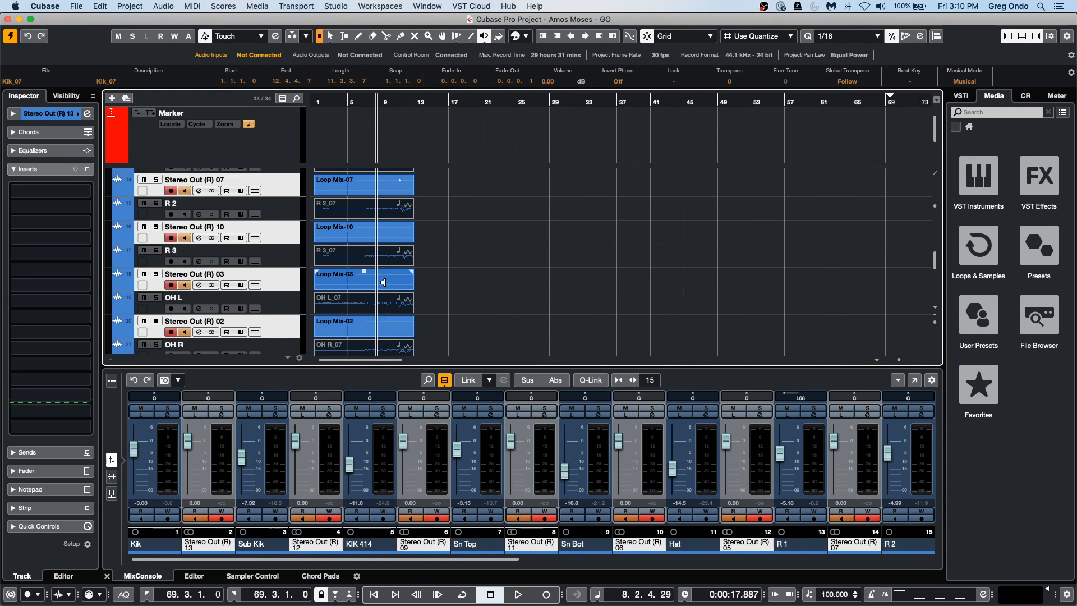
pyautogui.scroll(-6, 384, 282)
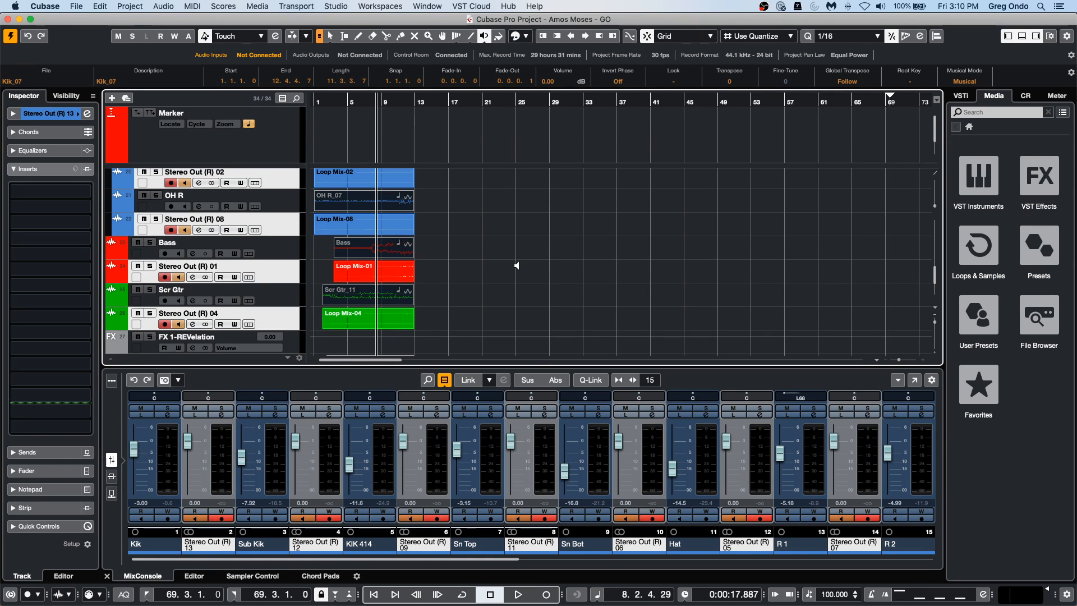
pyautogui.scroll(-1, 500, 264)
pyautogui.scroll(-2, 499, 264)
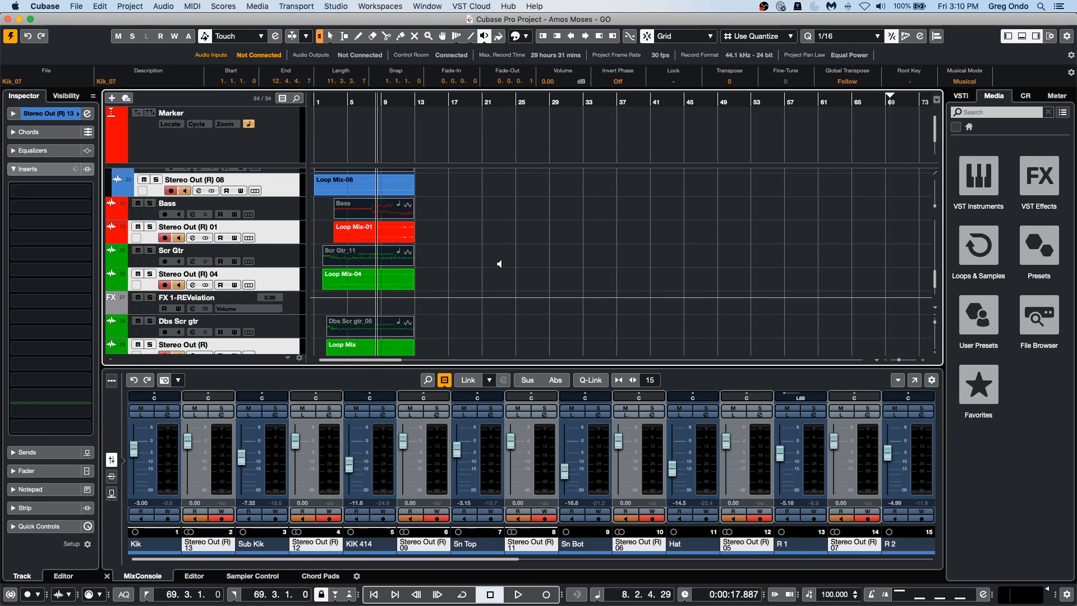
pyautogui.scroll(-2, 500, 263)
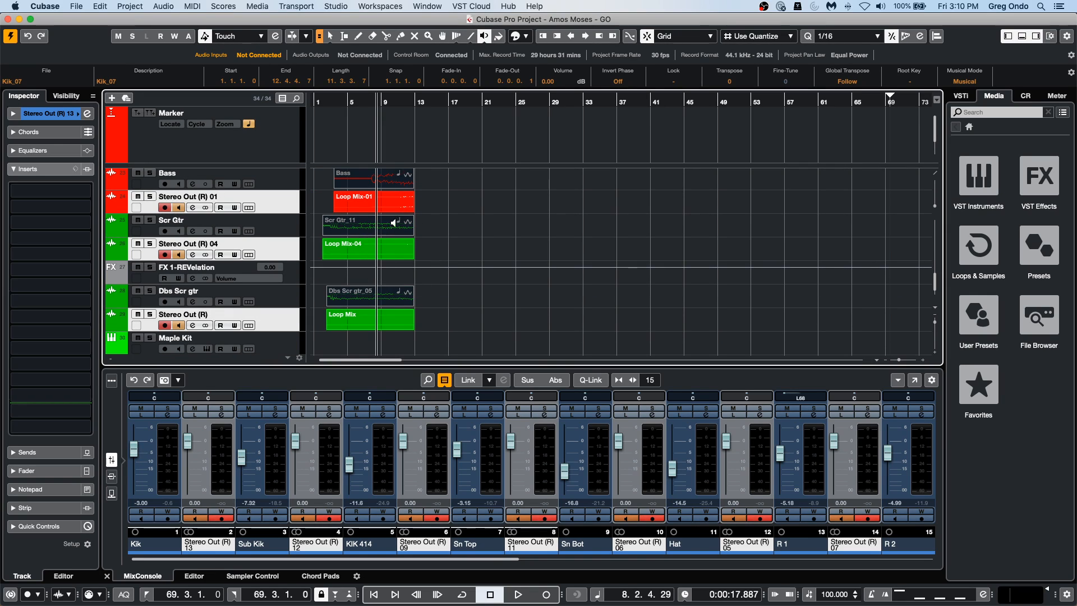
pyautogui.click(342, 223)
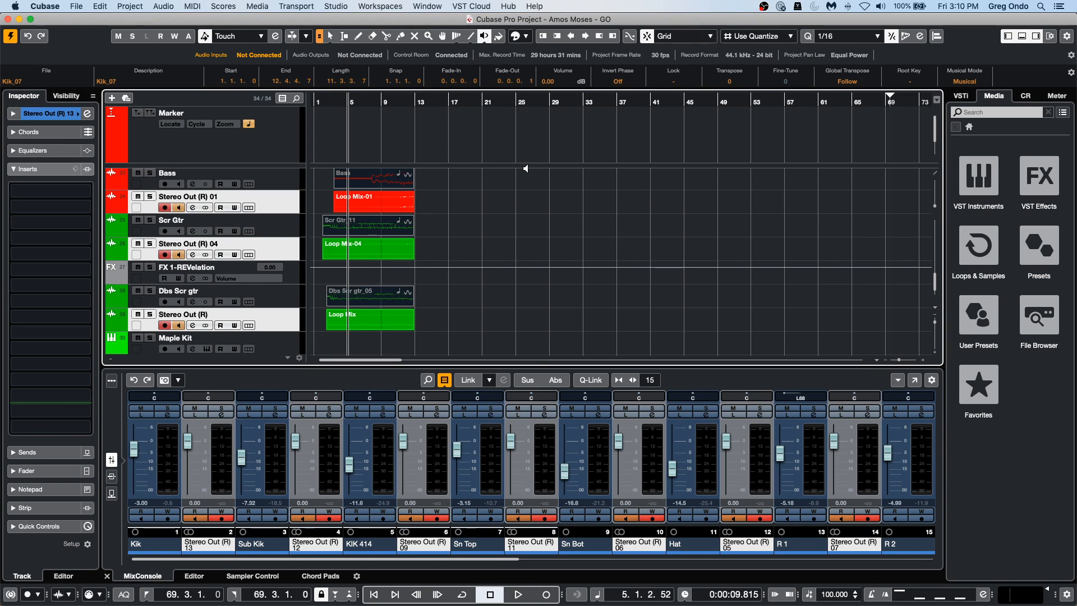
# Play the project from about bar 5 to hear the rendered Stereo Out tracks, and stop playback.
pyautogui.press('space')
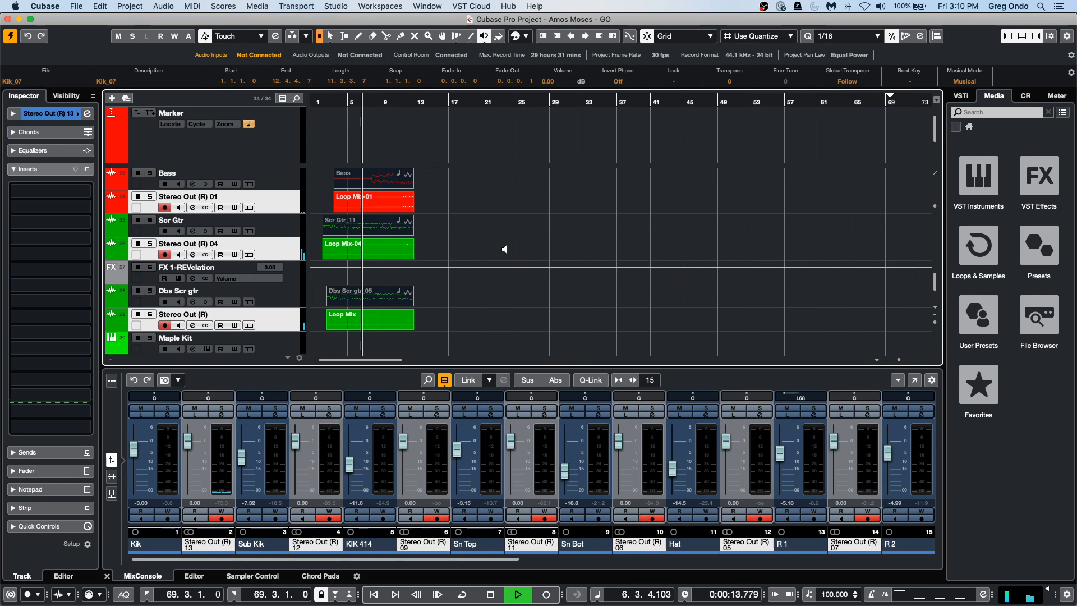
pyautogui.scroll(15, 494, 248)
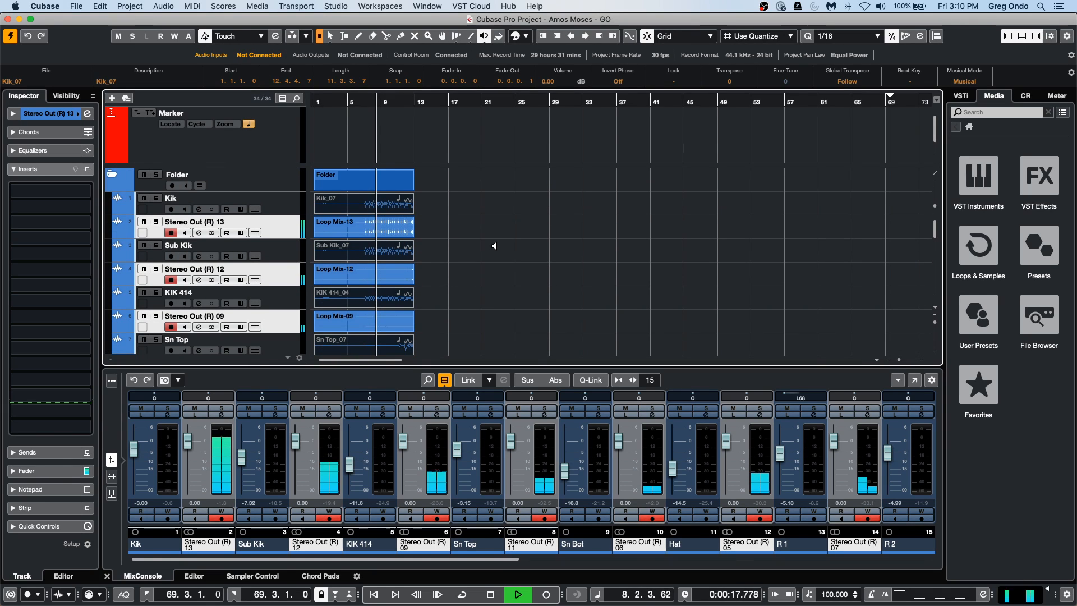
pyautogui.scroll(-1, 494, 246)
pyautogui.press('space')
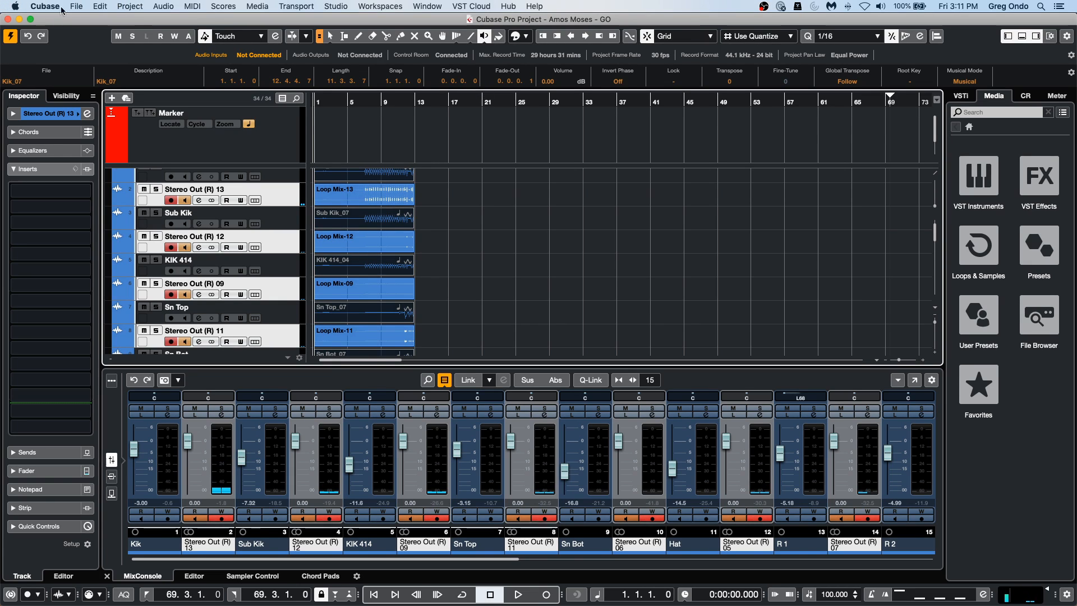
# Review the Render in Place settings and close them without rendering.
pyautogui.click(131, 6)
pyautogui.moveTo(100, 7)
pyautogui.moveTo(134, 111)
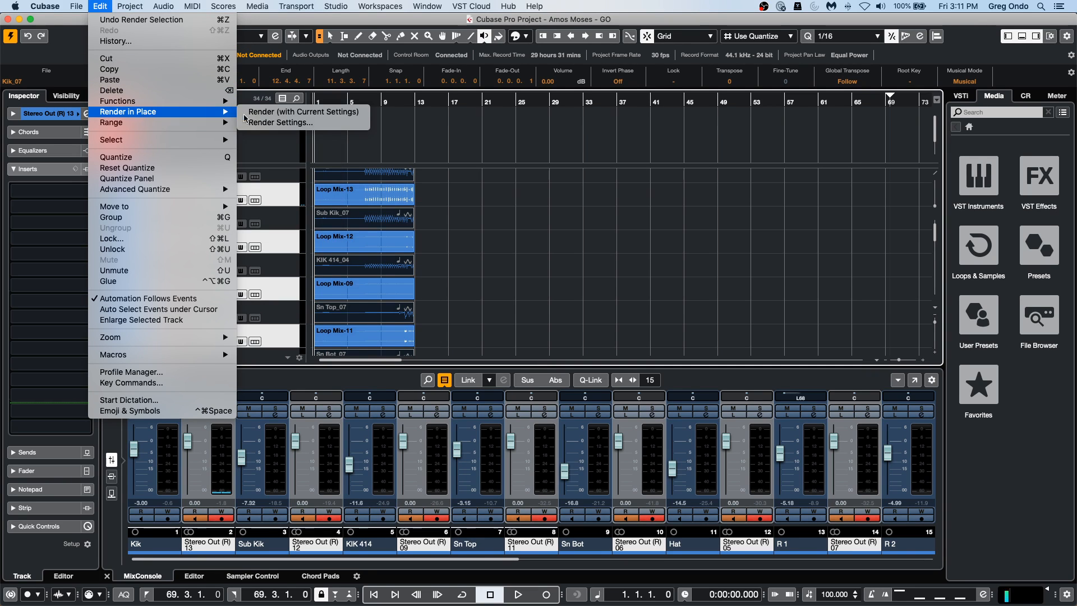
pyautogui.click(262, 120)
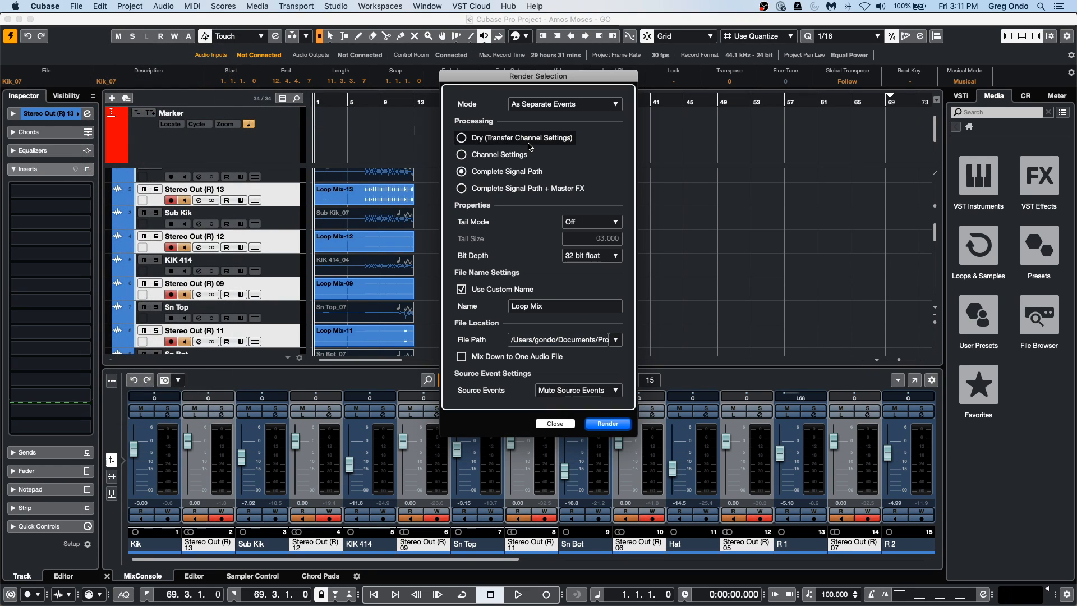
pyautogui.click(555, 424)
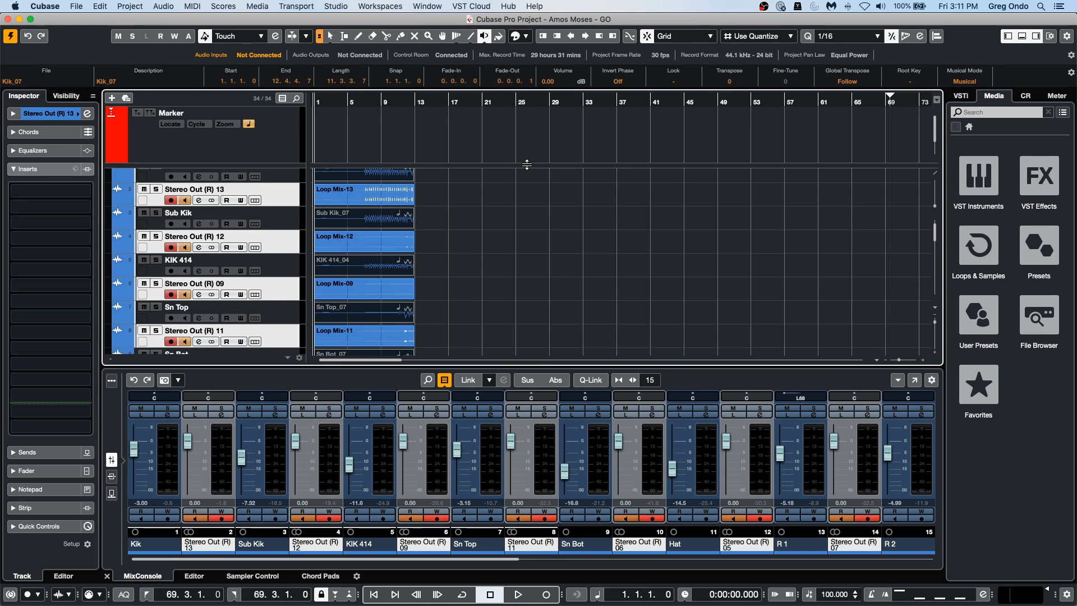
# Undo the render and revert the project to its previously saved version, deleting the newly created files.
pyautogui.press('super+z')
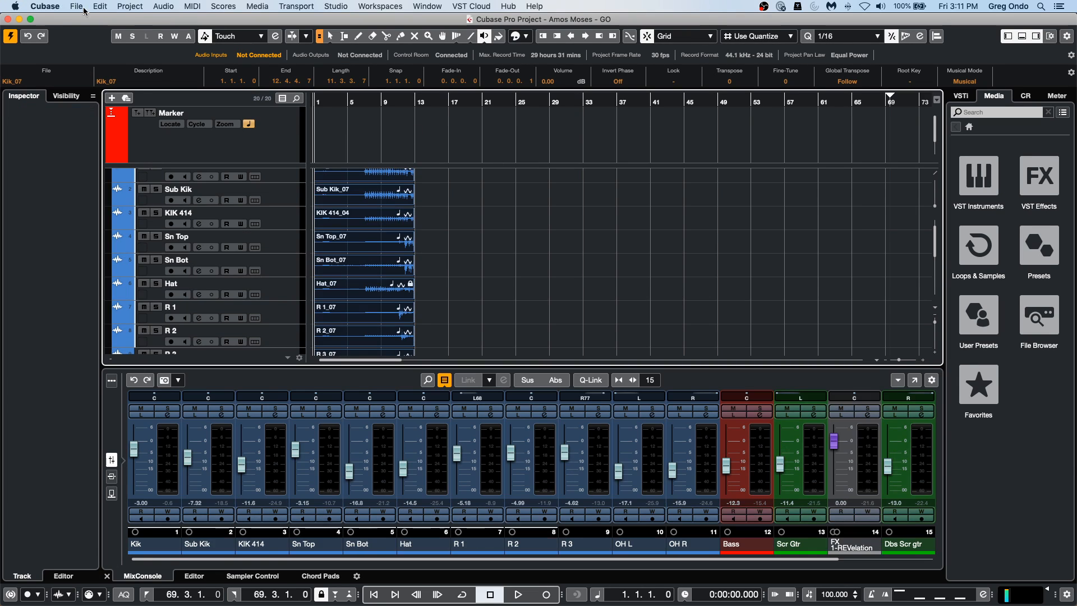
pyautogui.click(76, 6)
pyautogui.moveTo(120, 218)
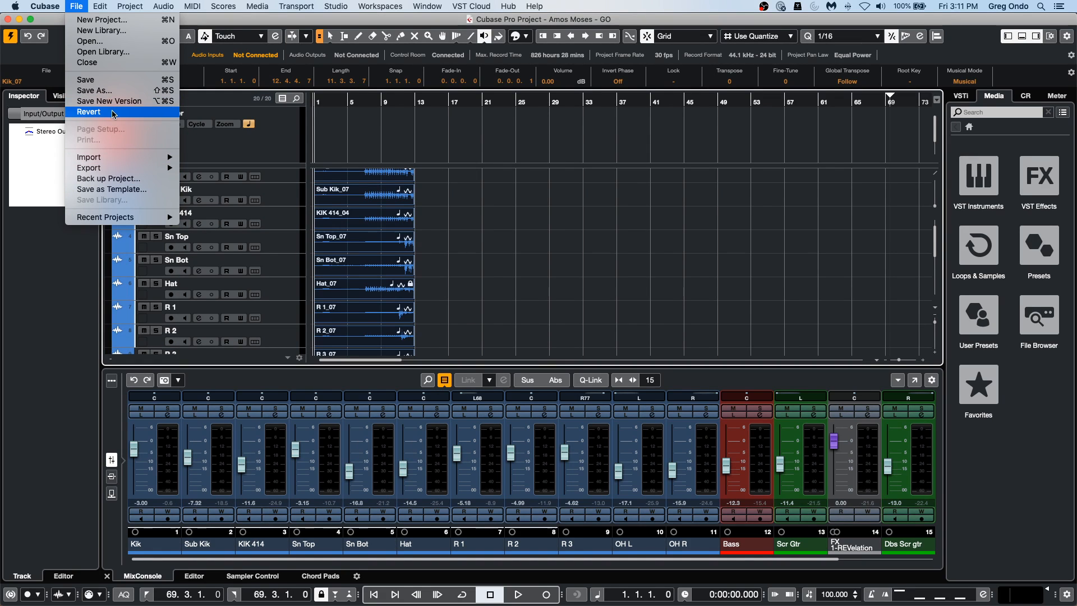
pyautogui.click(879, 259)
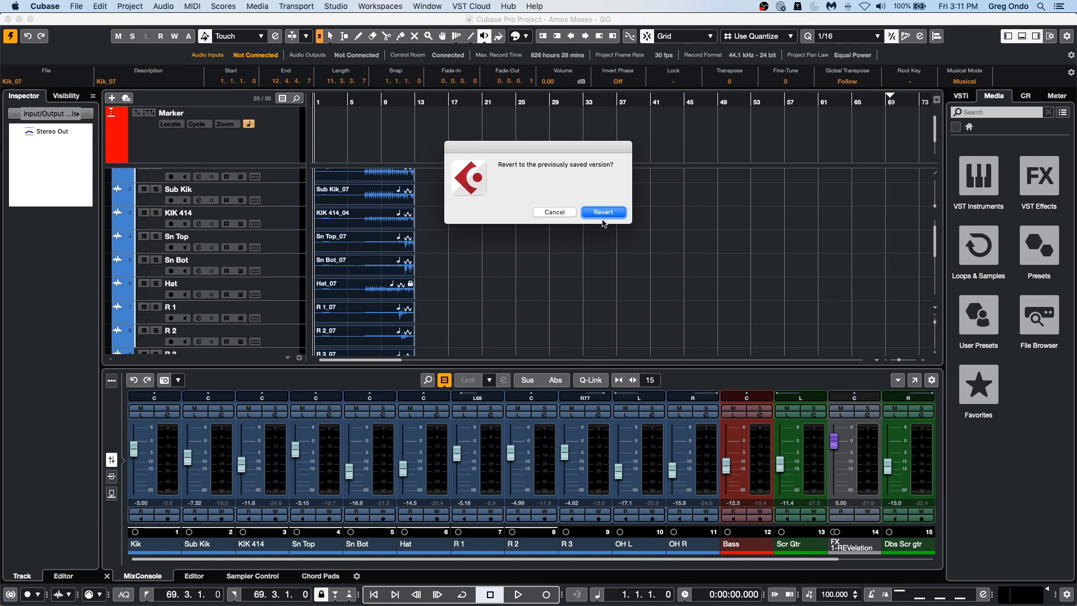
pyautogui.click(600, 217)
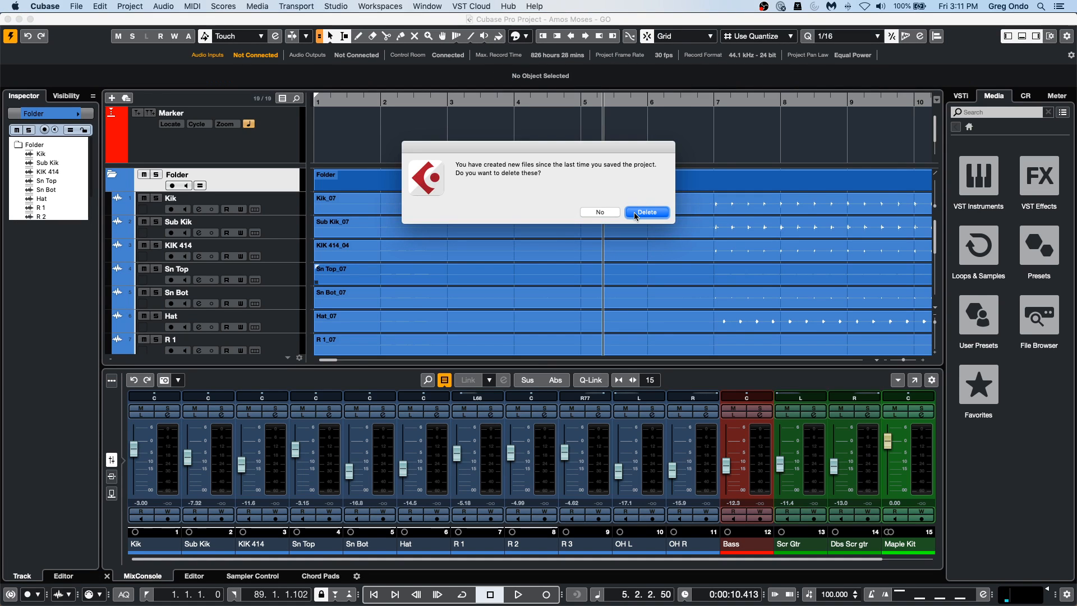
pyautogui.click(639, 210)
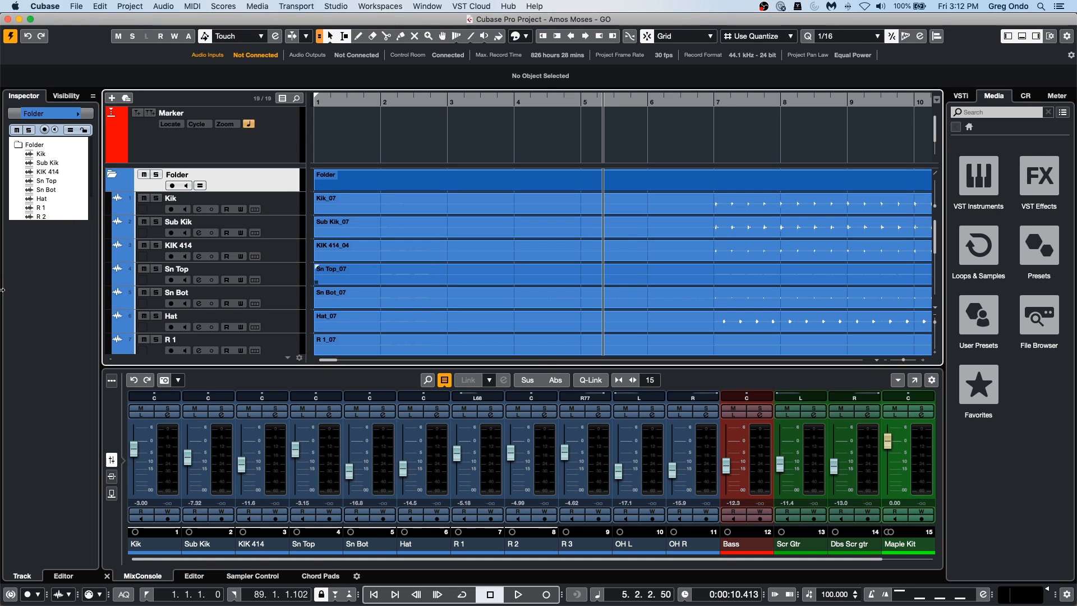
# Switch to WaveLab Pro 10.0 and start it with an empty project.
pyautogui.moveTo(233, 603)
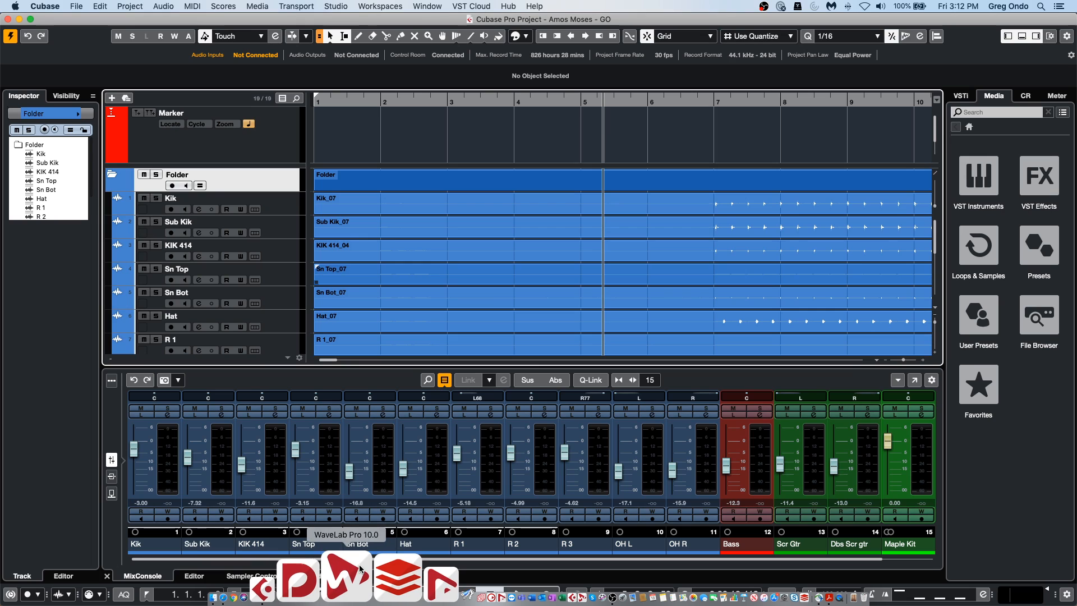
pyautogui.click(359, 568)
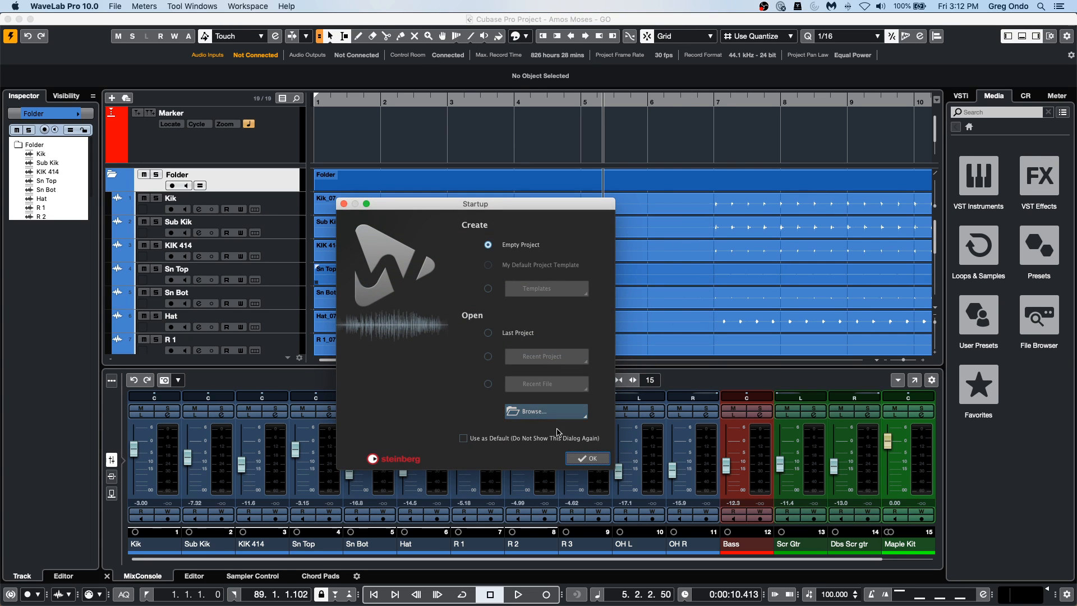
pyautogui.click(586, 458)
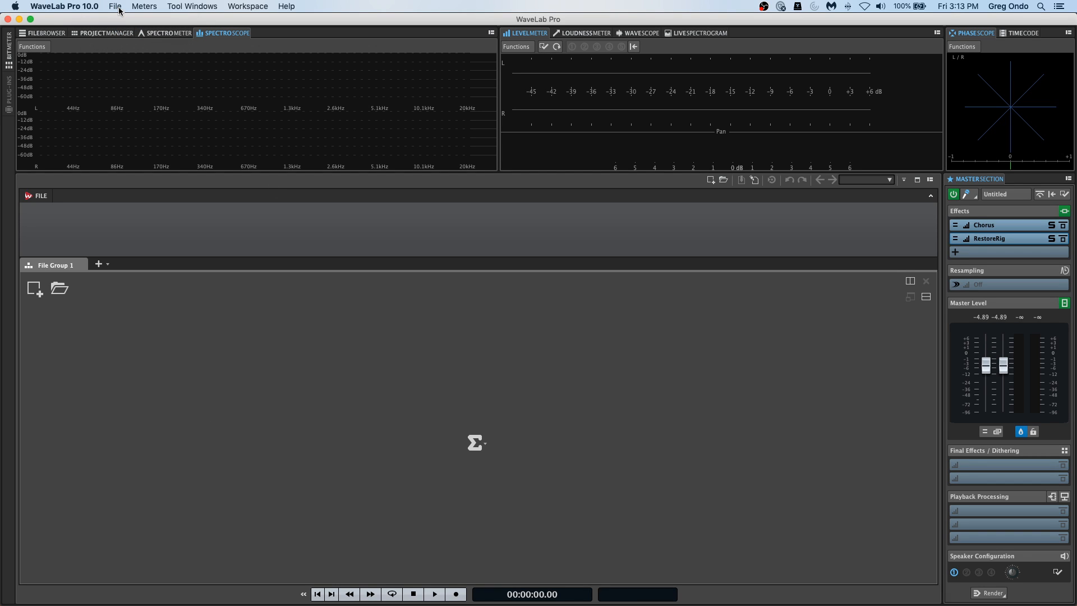
# Open the audio file jazz.wav from the WaveLab Audio files folder.
pyautogui.click(33, 290)
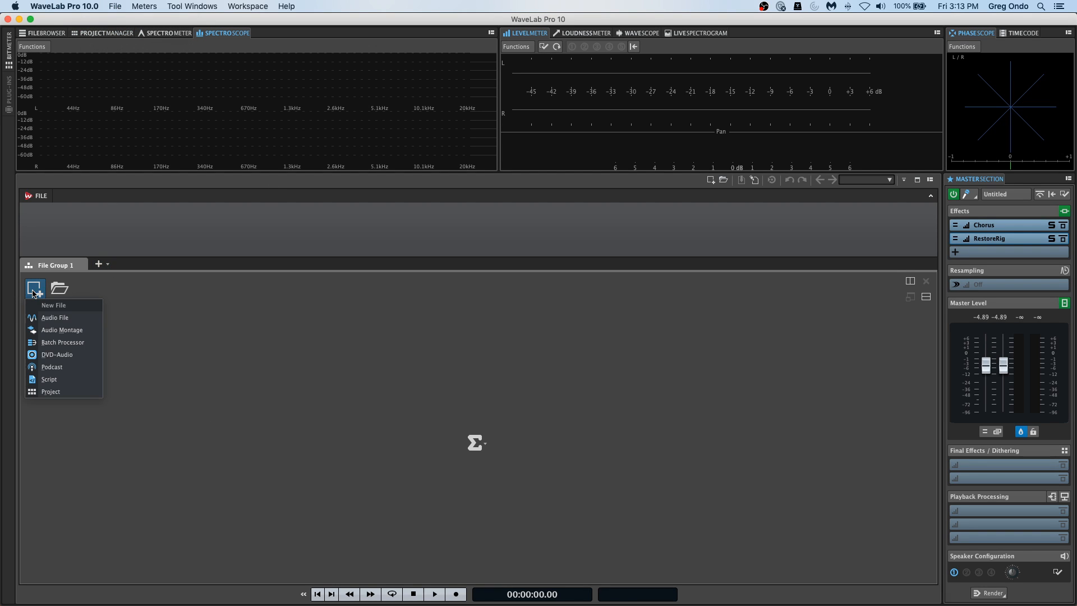
pyautogui.click(65, 320)
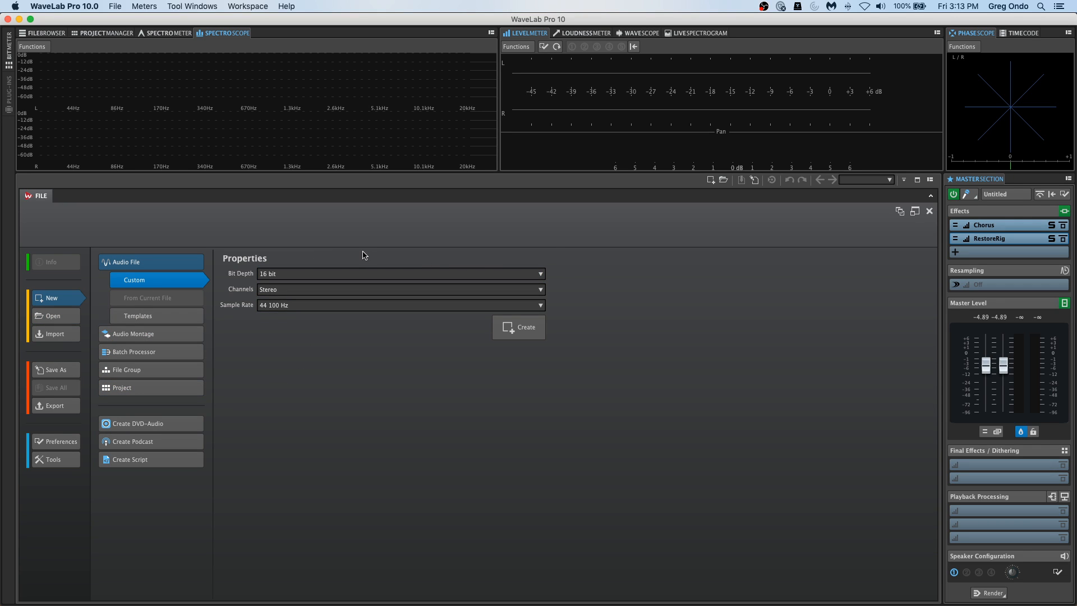
pyautogui.click(51, 316)
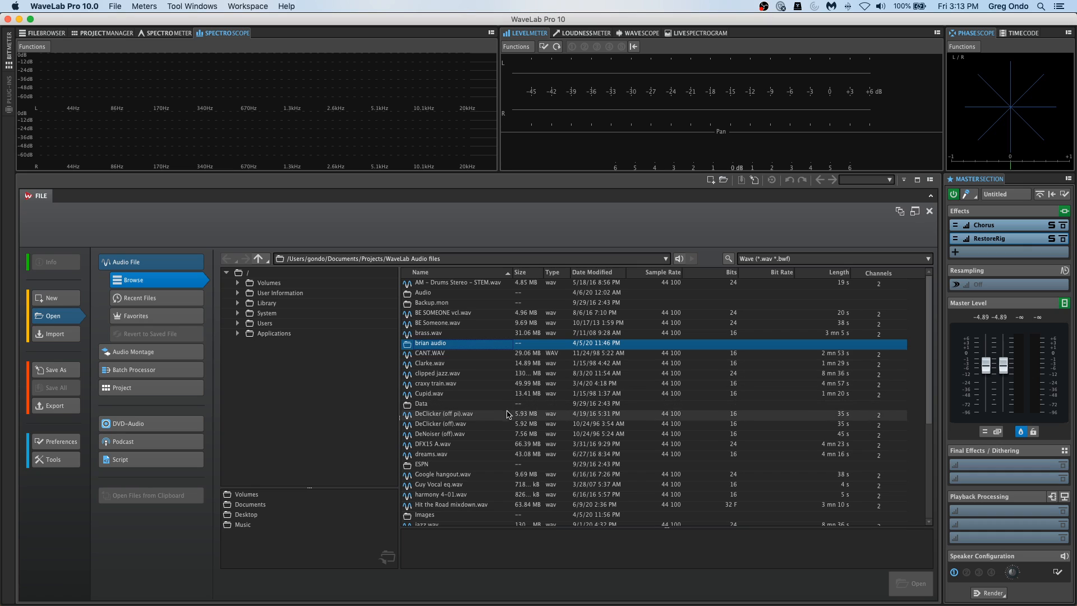
pyautogui.scroll(-3, 522, 406)
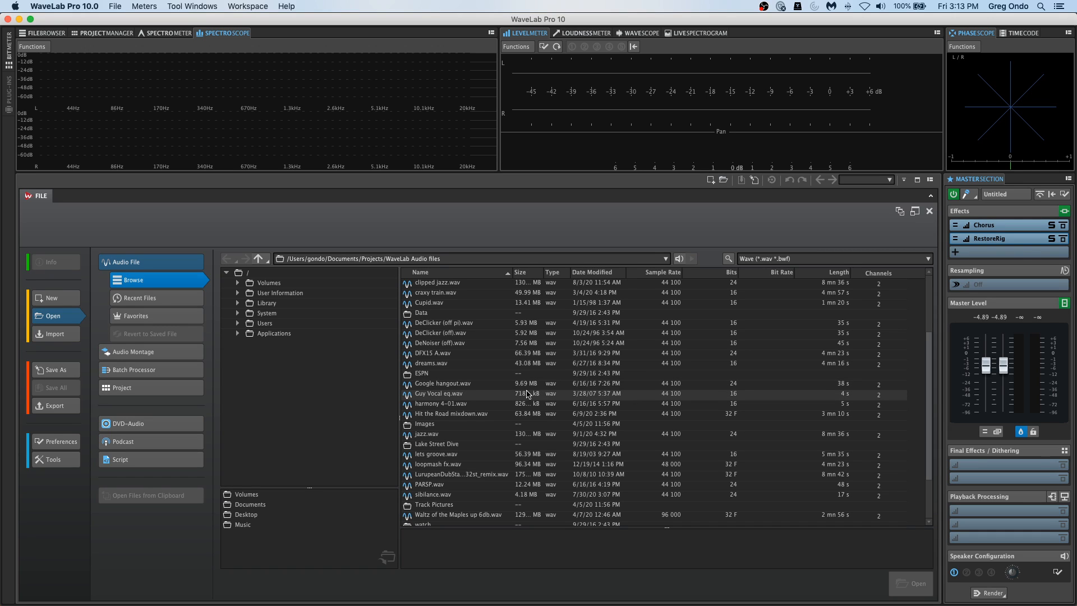
pyautogui.doubleClick(443, 434)
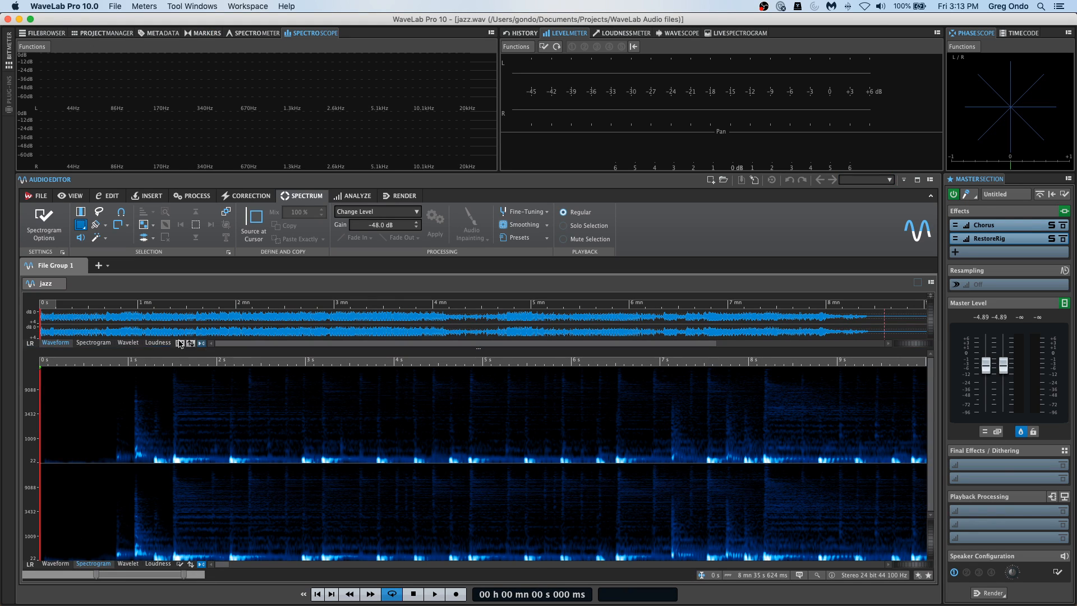
# Show the main view of jazz.wav as a waveform and set the master level to about -1.43 dB during playback.
pyautogui.click(55, 564)
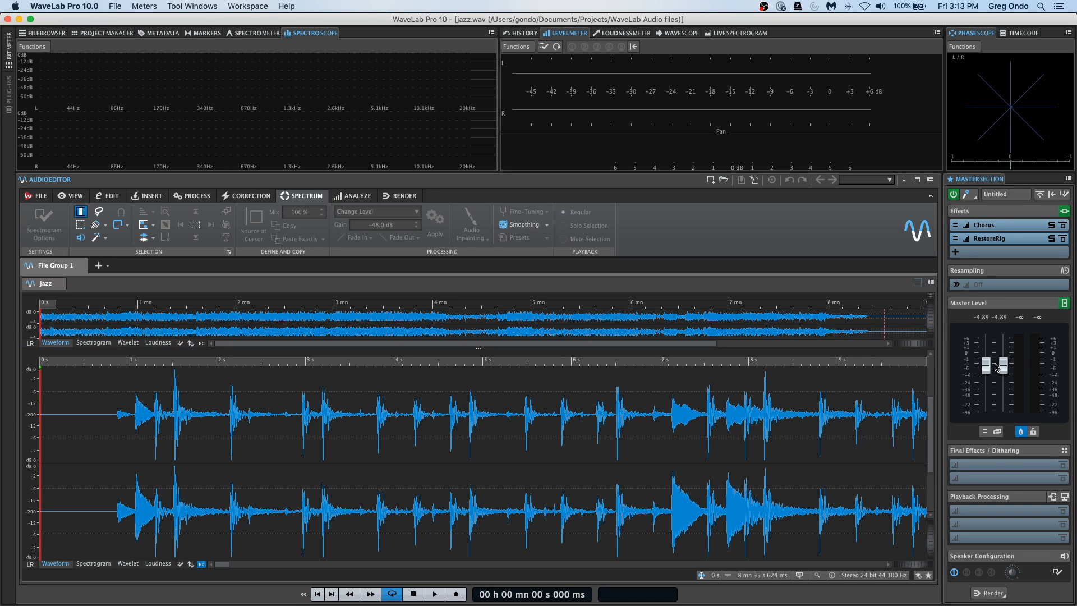
pyautogui.moveTo(989, 372); pyautogui.dragTo(988, 390)
pyautogui.press('space')
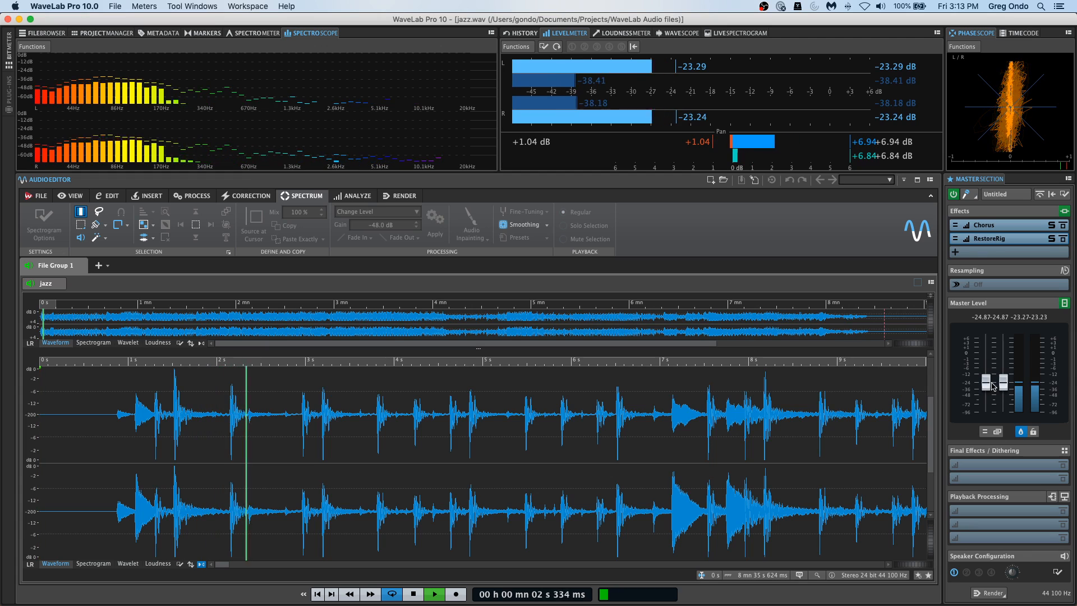
pyautogui.moveTo(986, 382); pyautogui.dragTo(988, 359)
pyautogui.press('space')
# Remove the RestoreRig and Chorus effects from the Master Section.
pyautogui.click(1015, 241)
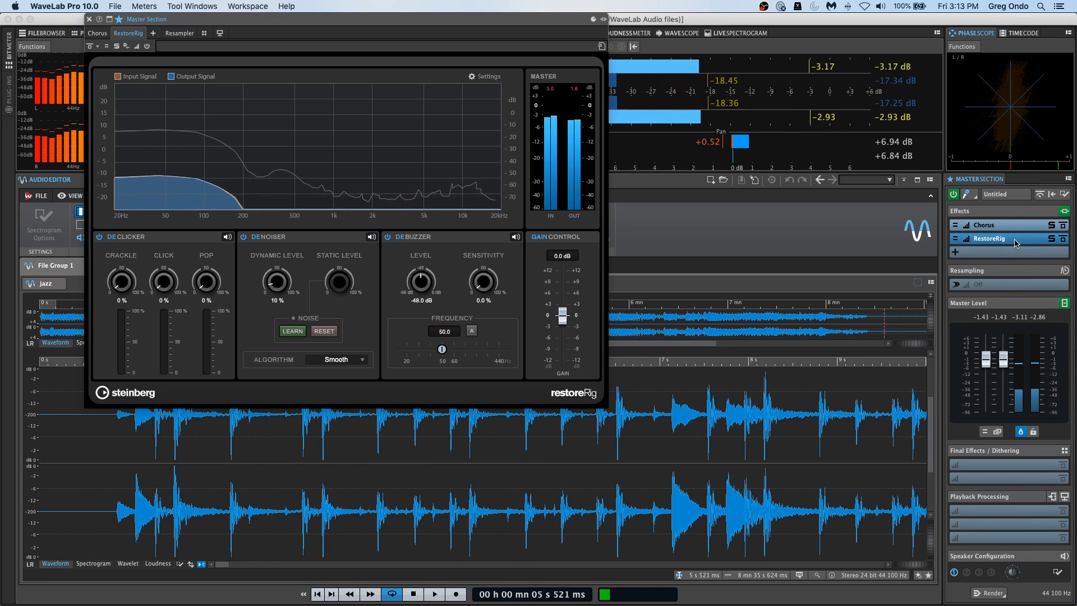
pyautogui.rightClick(1015, 239)
pyautogui.click(1018, 246)
pyautogui.rightClick(1015, 225)
pyautogui.click(1017, 231)
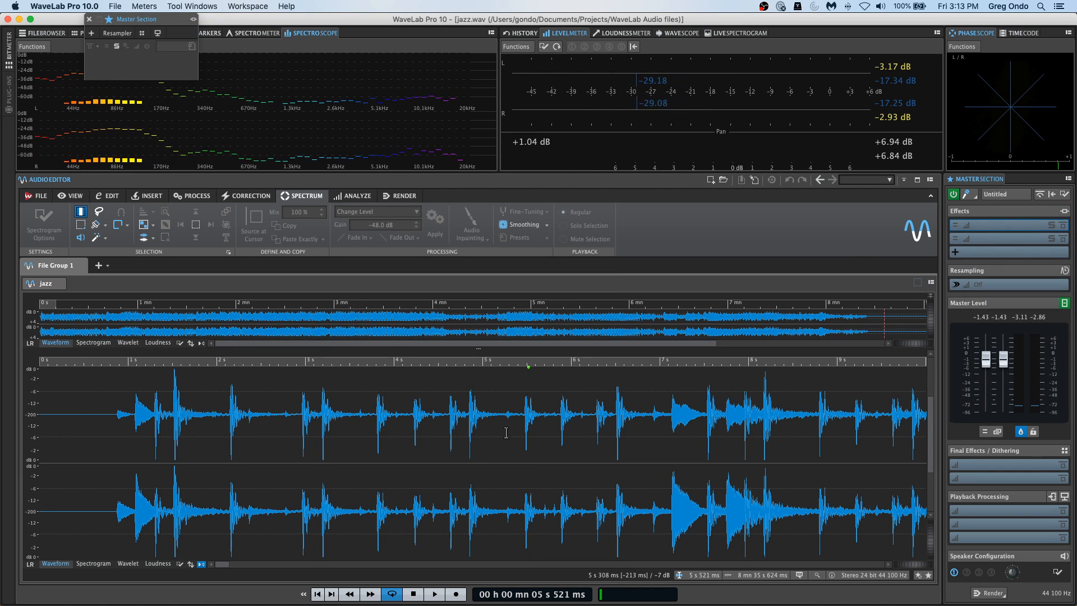
# Select about 2.47 s of the jazz waveform, ending near 6 s, and close the floating Master Section window.
pyautogui.moveTo(355, 415); pyautogui.dragTo(575, 414)
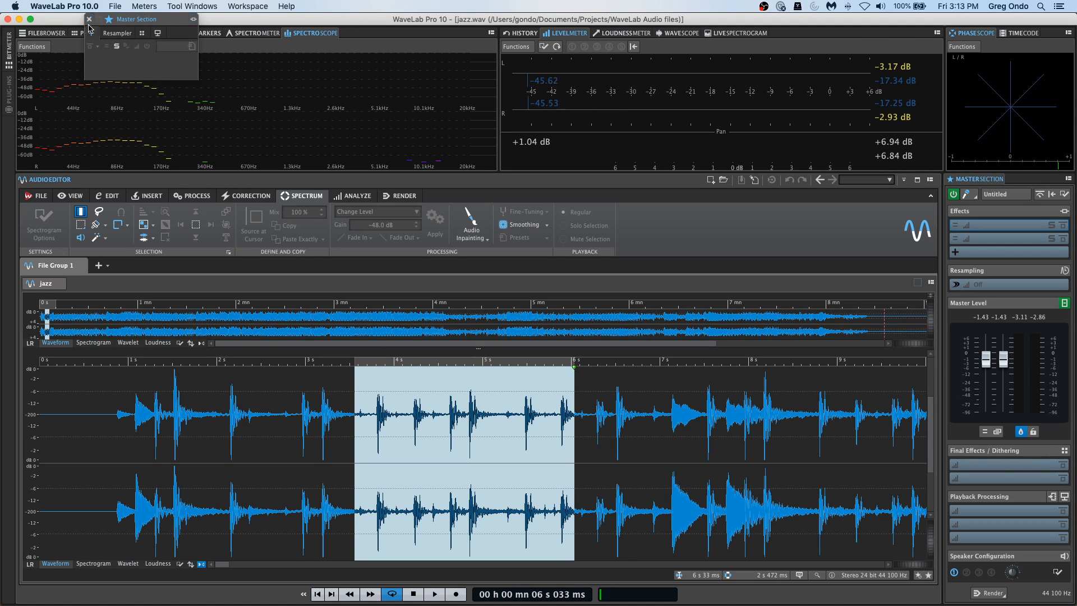
pyautogui.click(89, 20)
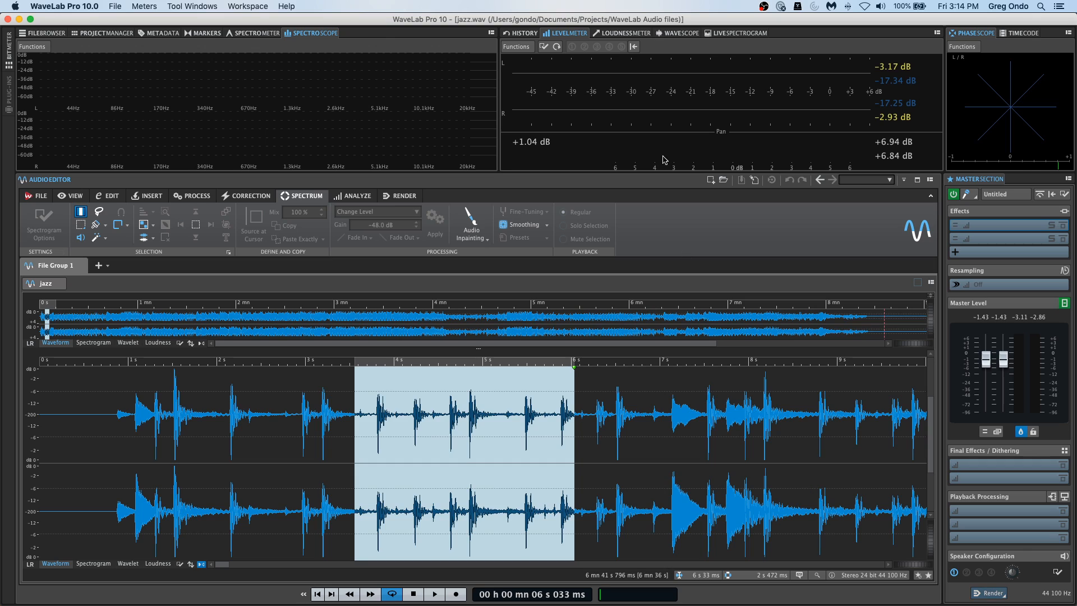
# Clear the jazz waveform selection and place the edit cursor at about 9.5 s.
pyautogui.click(115, 6)
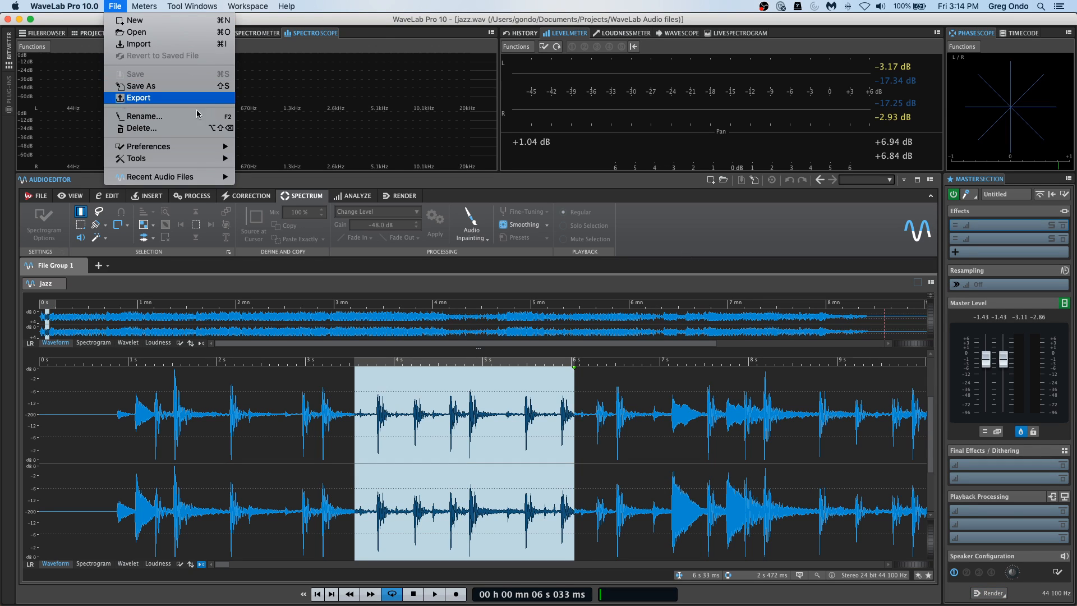
pyautogui.click(285, 443)
pyautogui.click(289, 442)
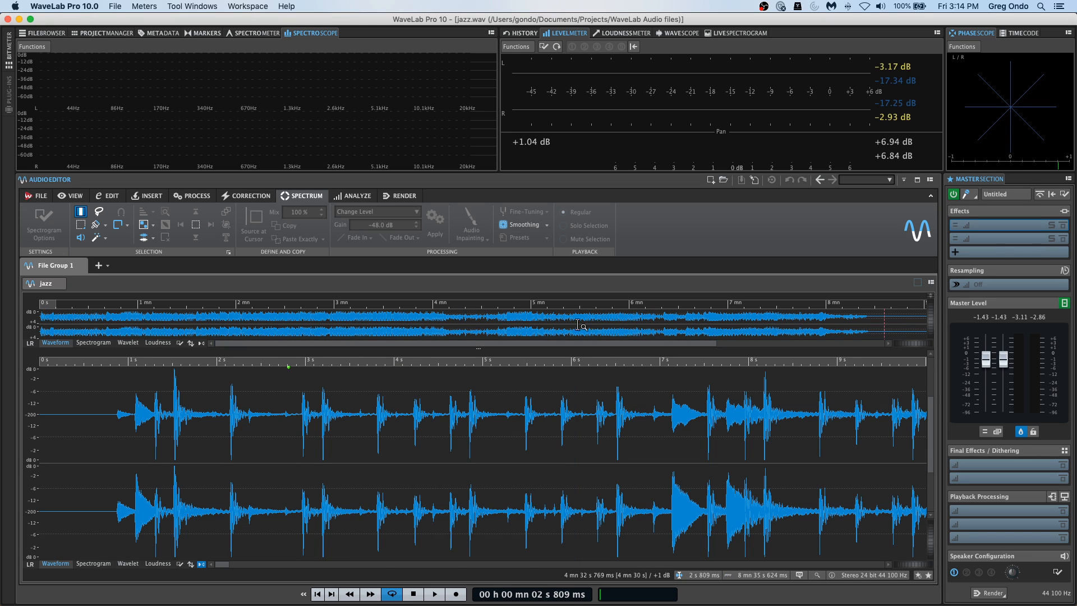
pyautogui.moveTo(357, 362); pyautogui.dragTo(359, 340)
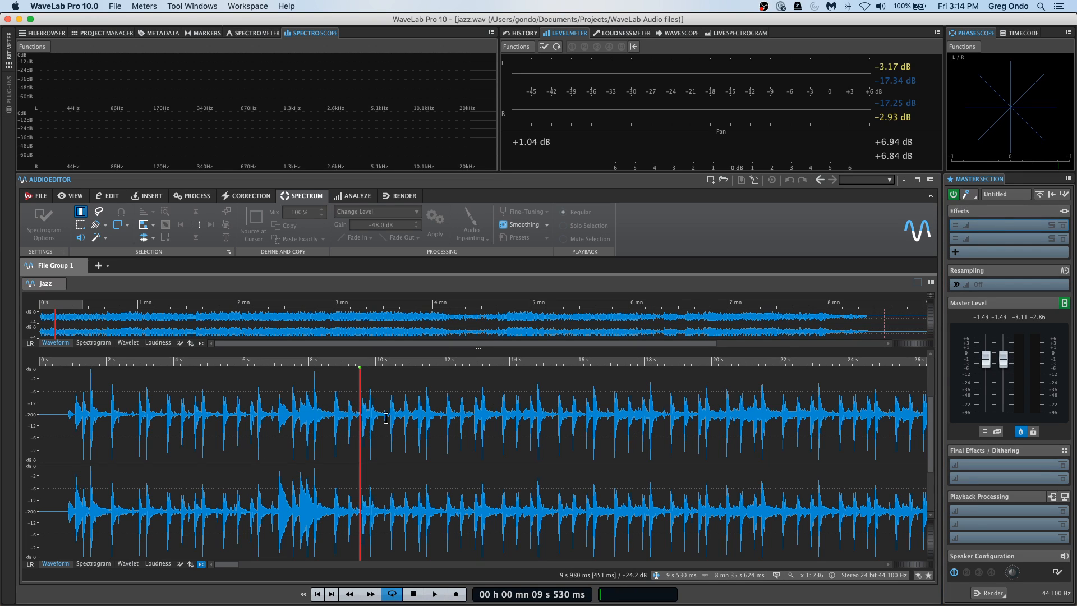
# Load the Steinberg MasterRig mastering plug-in in the first Master Section effect slot and move its window clear of the waveform's start.
pyautogui.click(1011, 226)
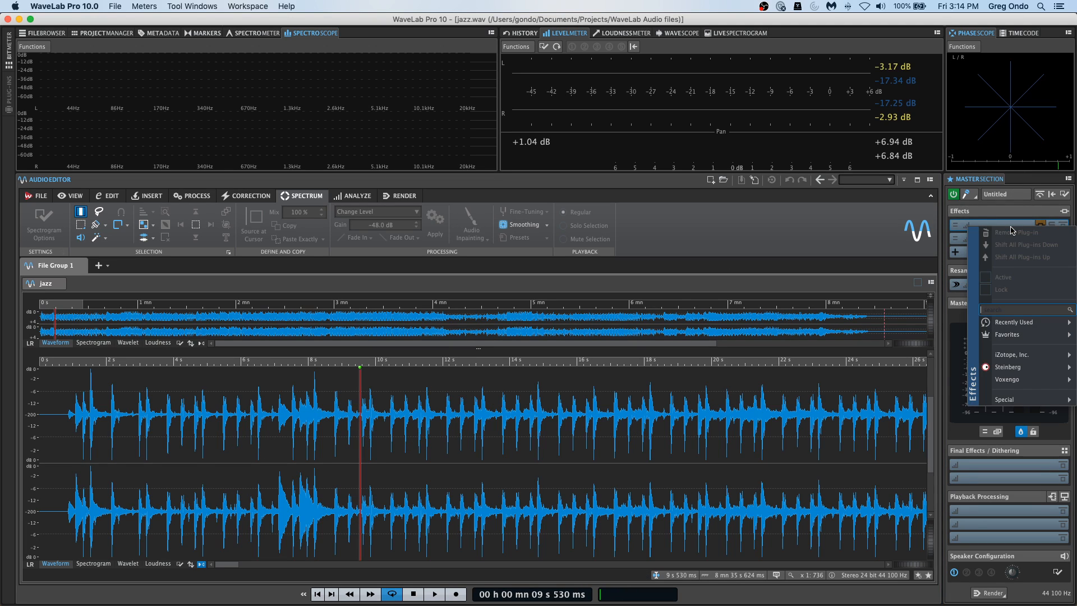
pyautogui.moveTo(1024, 334)
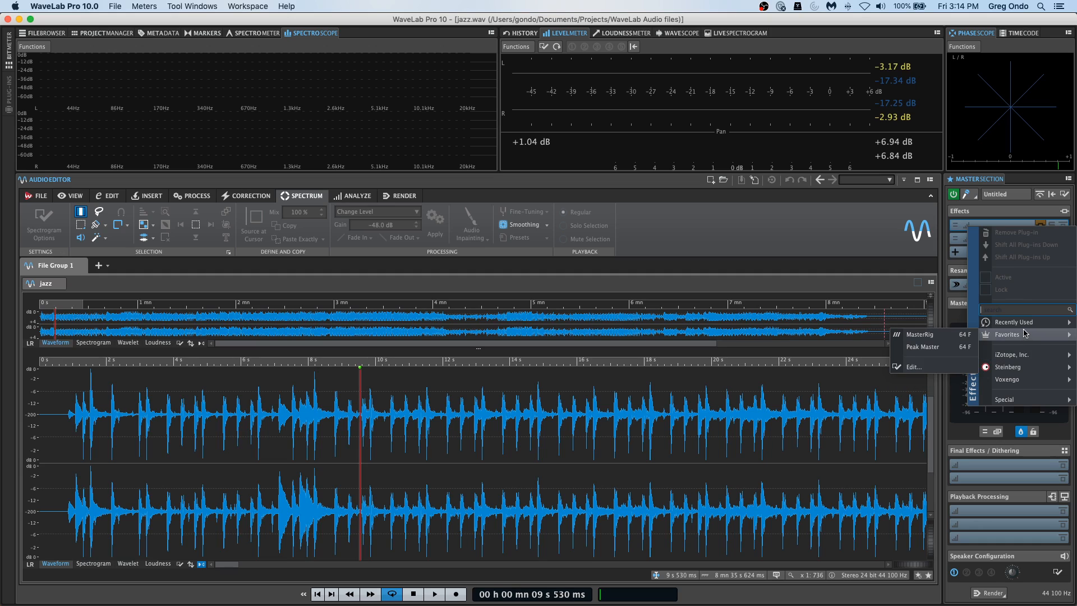
pyautogui.moveTo(1035, 366)
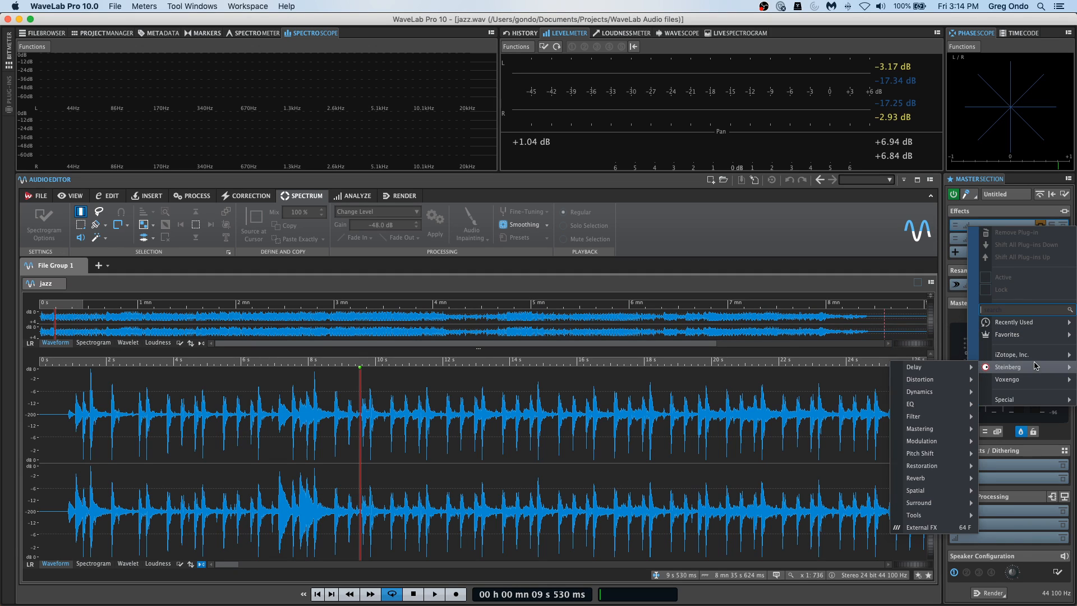
pyautogui.moveTo(948, 404)
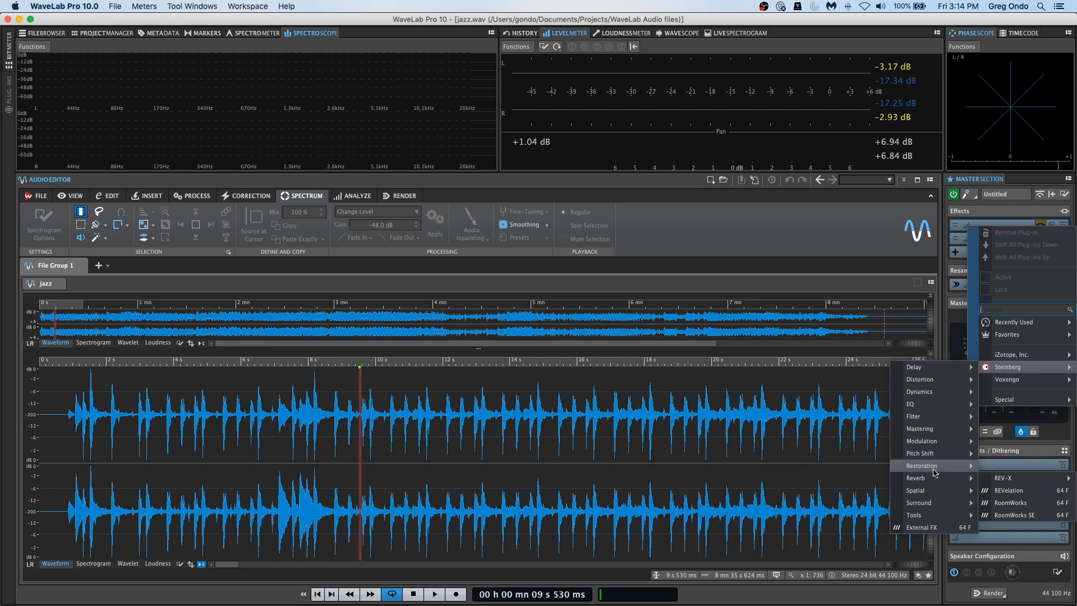
pyautogui.moveTo(938, 434)
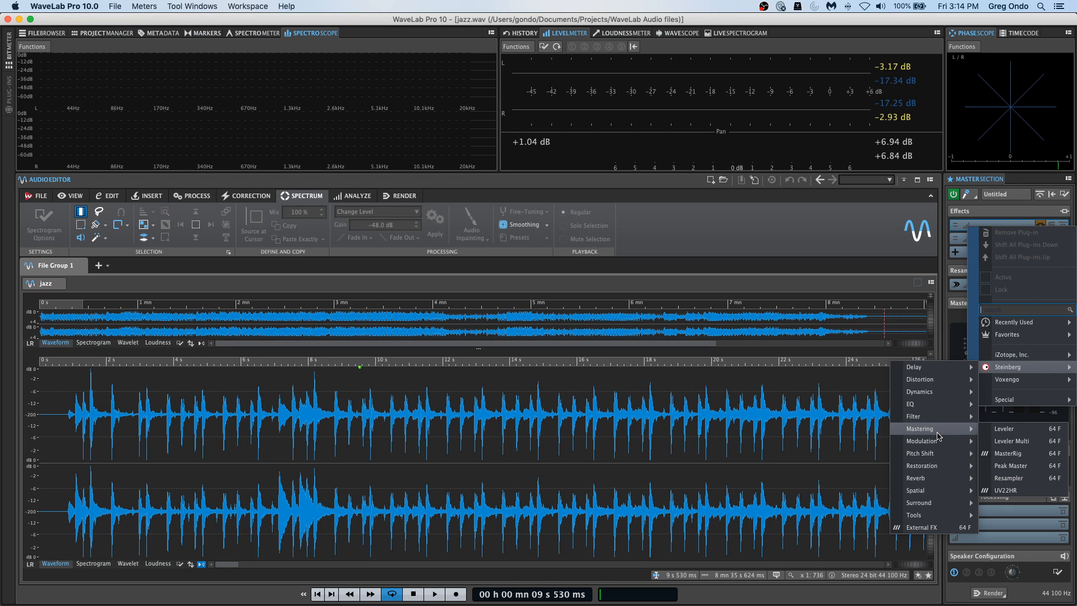
pyautogui.moveTo(936, 508)
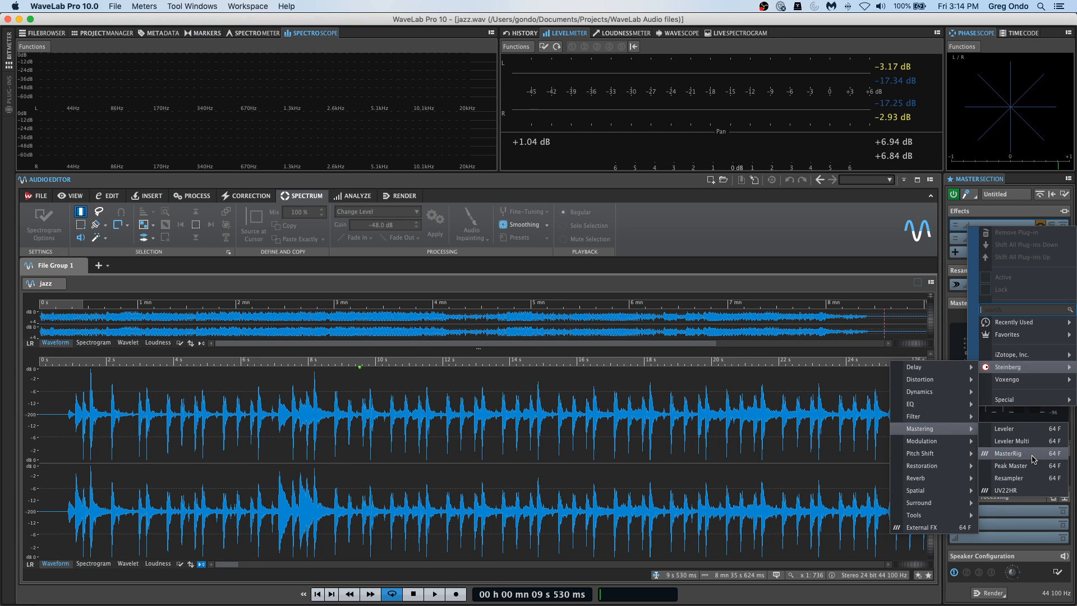
pyautogui.click(1033, 453)
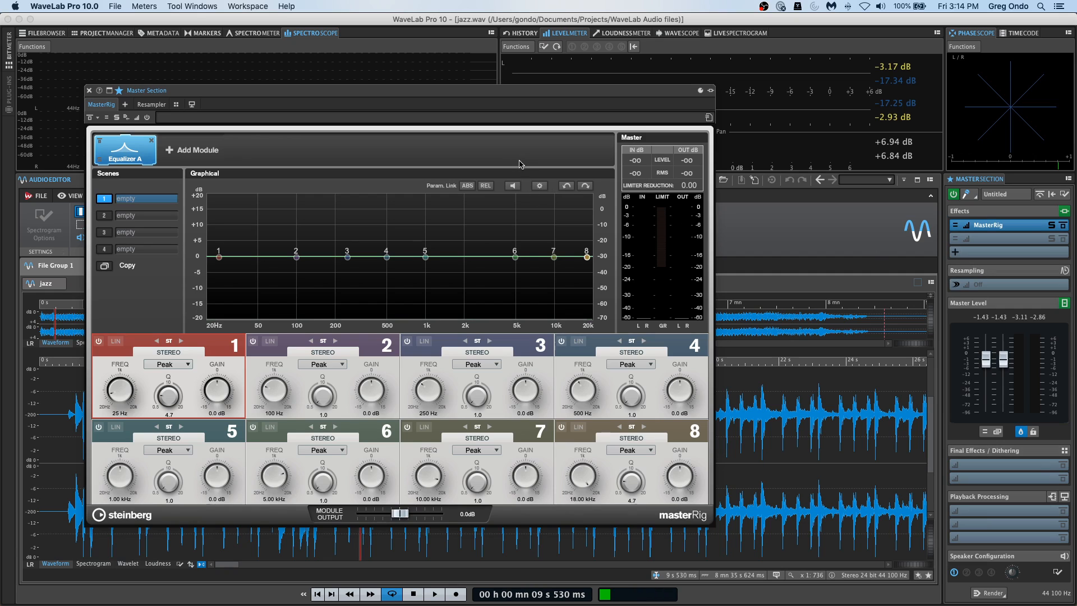
pyautogui.moveTo(361, 91); pyautogui.dragTo(687, 86)
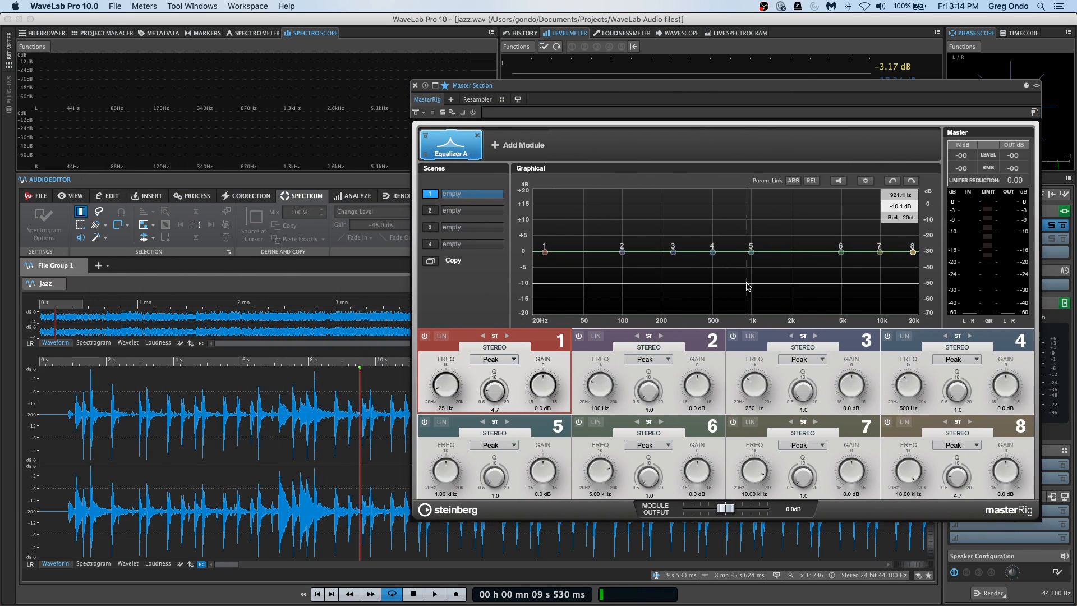
# Boost MasterRig equalizer band 4 by about 13.5 dB at about 4.54 kHz and play a few seconds of the file.
pyautogui.moveTo(715, 257); pyautogui.dragTo(836, 209)
pyautogui.press('space')
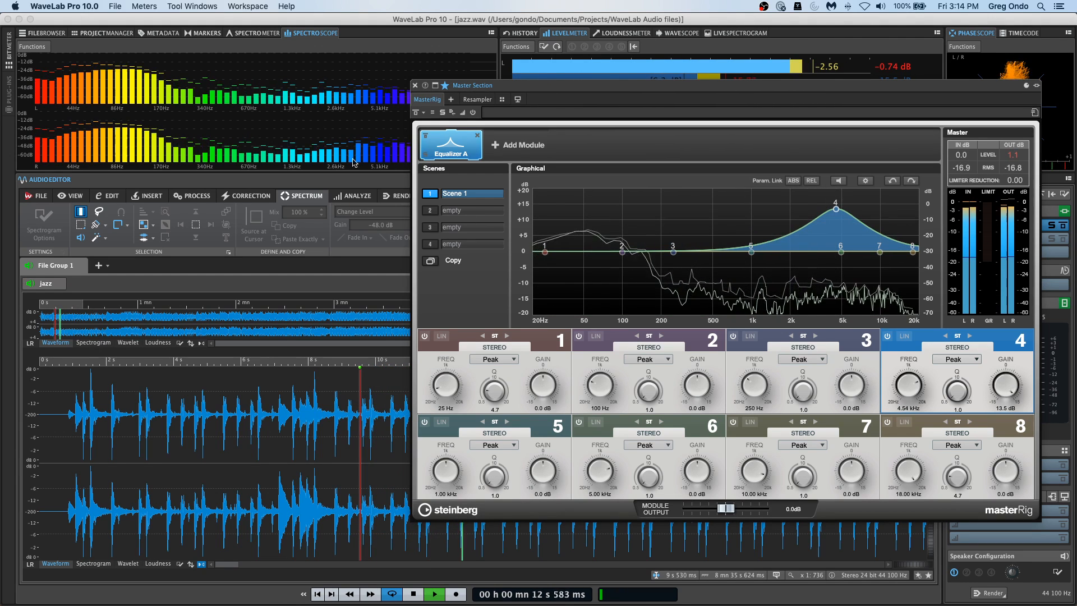
pyautogui.press('space')
# Render the whole jazz file as a named file called "jazz export" in the Music folder, using the Wav default format.
pyautogui.click(116, 8)
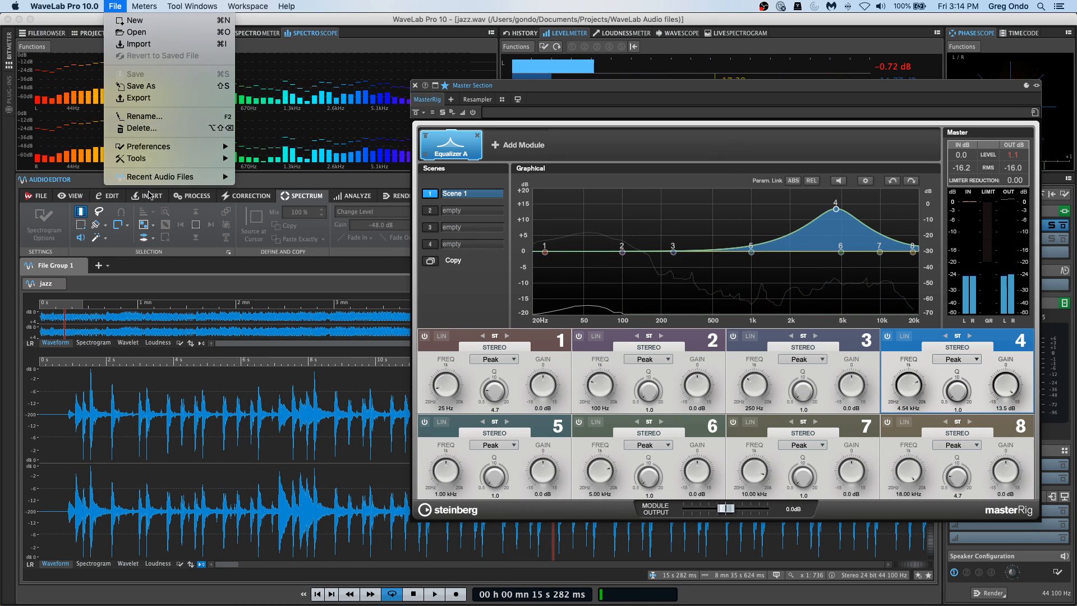
pyautogui.click(173, 102)
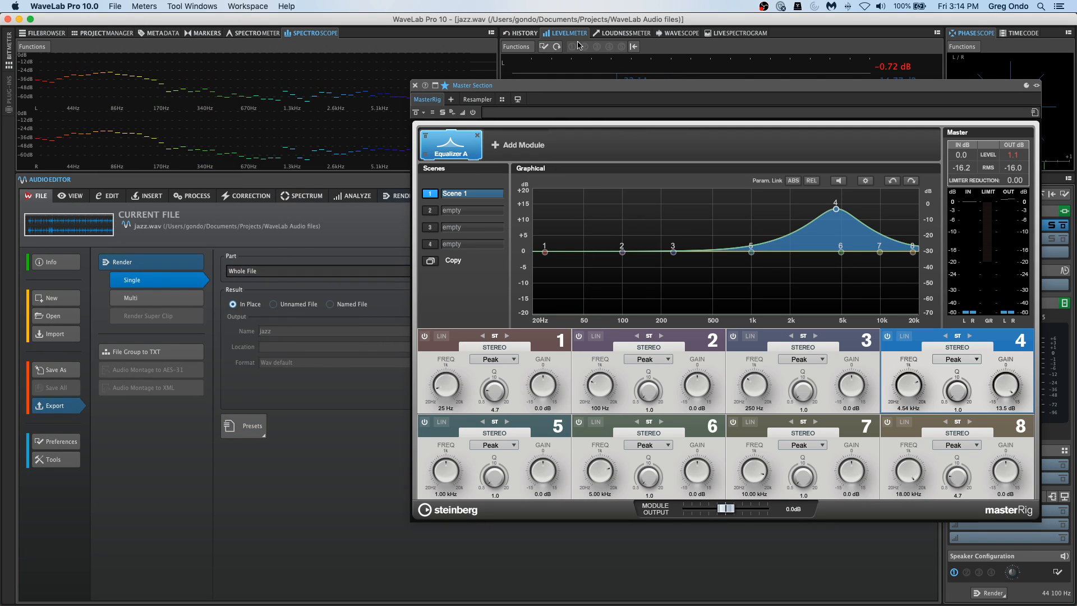
pyautogui.moveTo(519, 90); pyautogui.dragTo(772, 151)
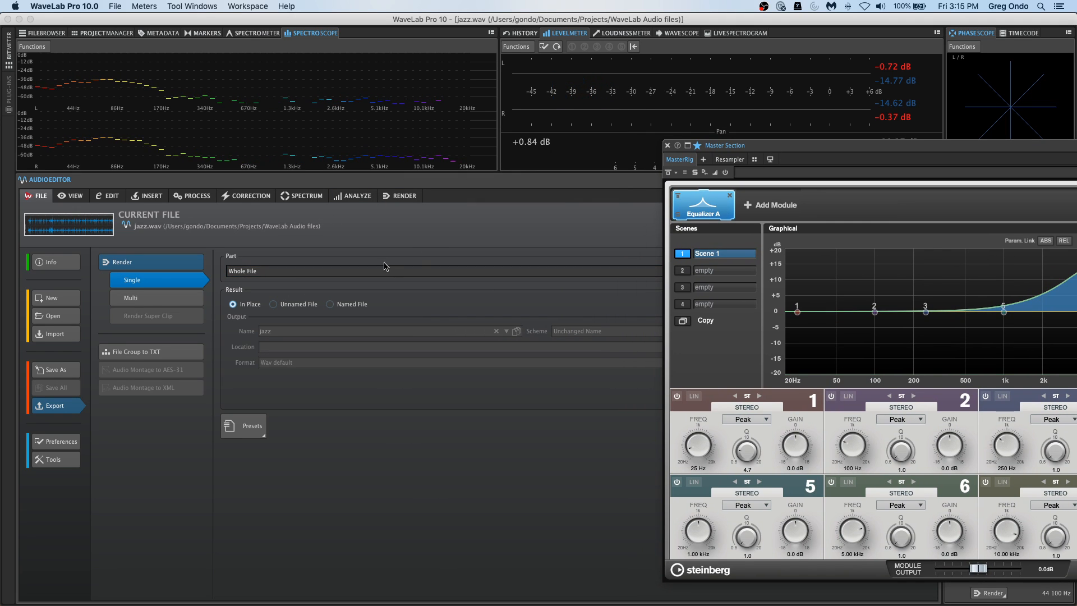
pyautogui.click(329, 305)
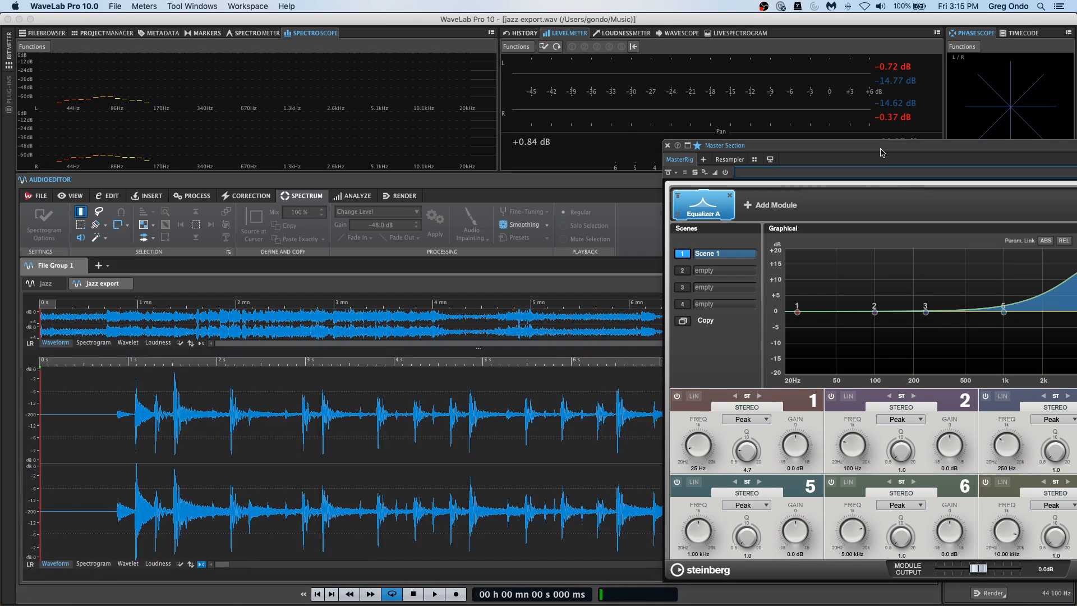
pyautogui.moveTo(882, 152); pyautogui.dragTo(708, 66)
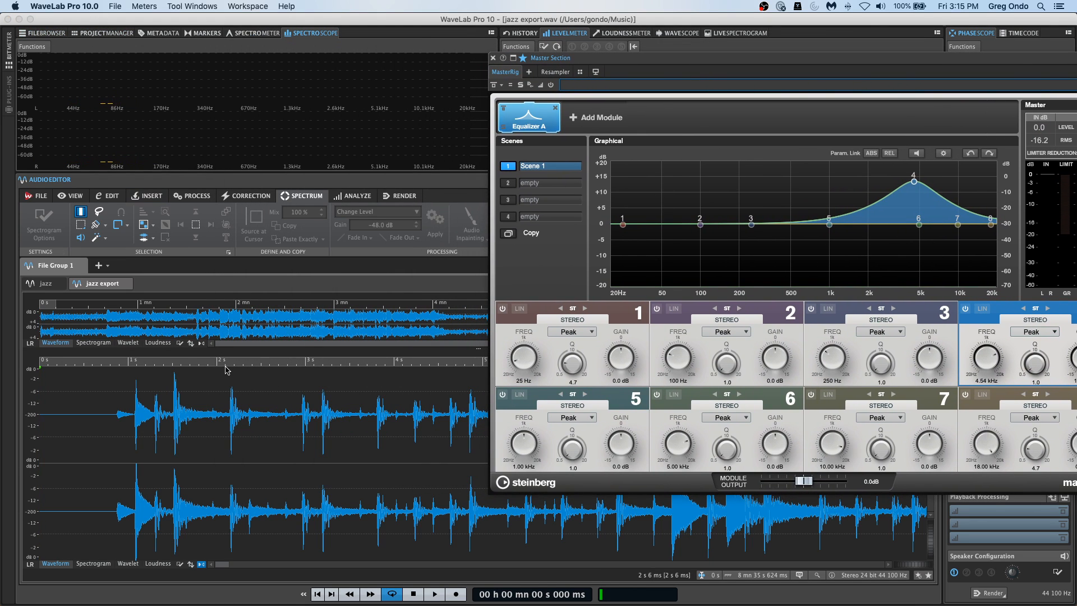
# Play the opening of the rendered jazz export file, stop playback, and close the floating Master Section window.
pyautogui.press('space')
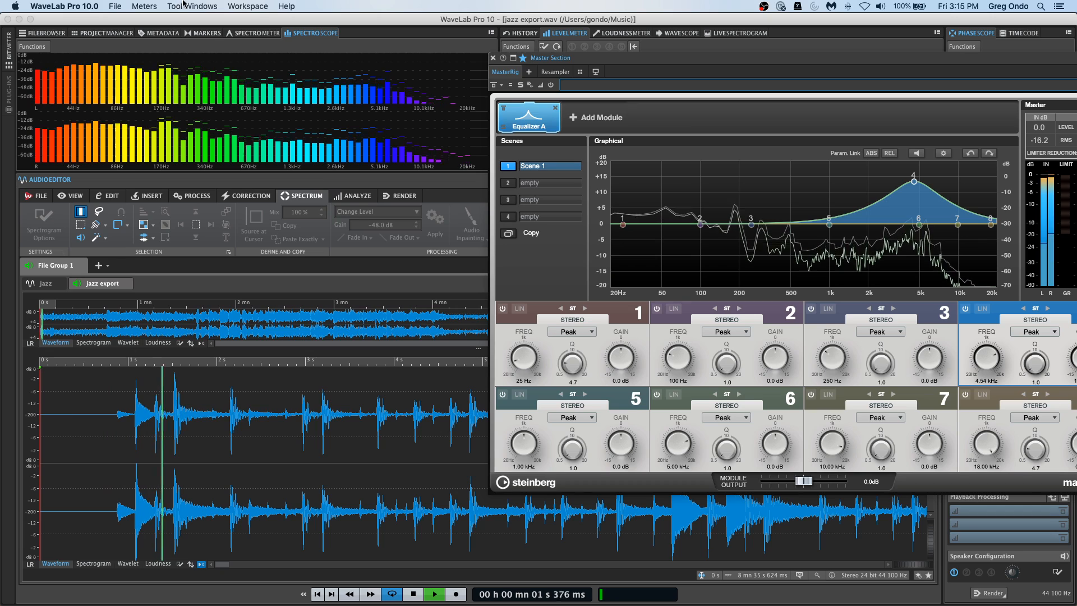
pyautogui.press('space')
pyautogui.click(144, 6)
pyautogui.click(144, 6)
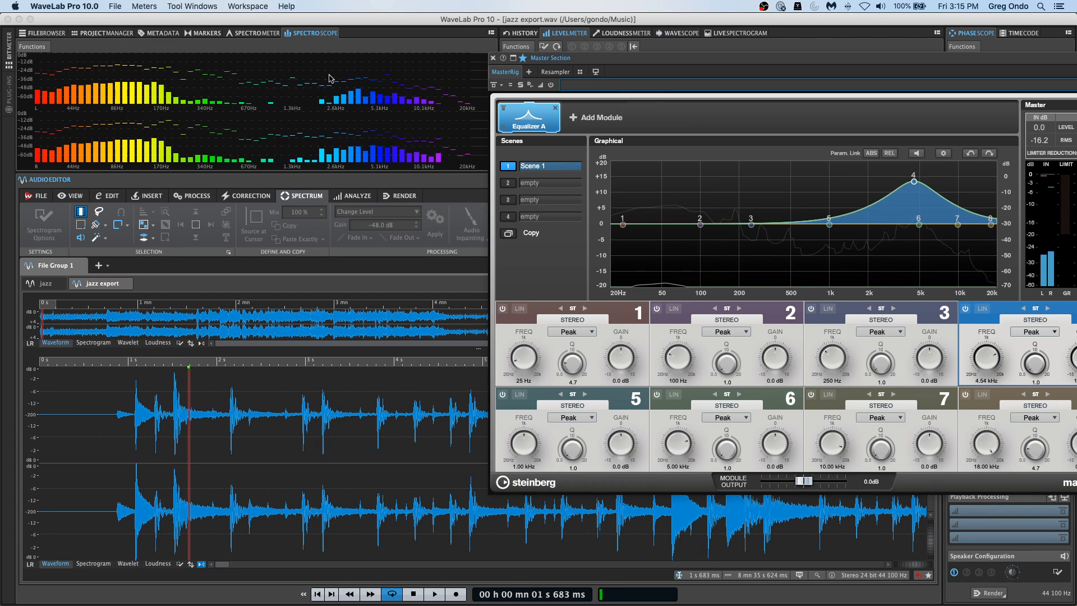
pyautogui.click(118, 5)
pyautogui.moveTo(248, 6)
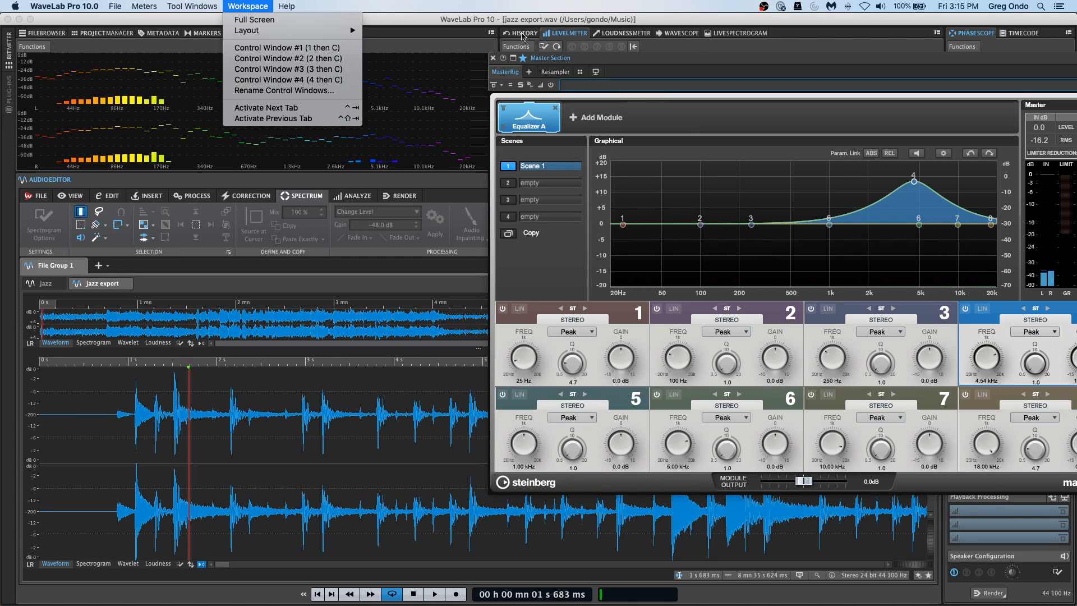
pyautogui.click(494, 60)
pyautogui.click(494, 61)
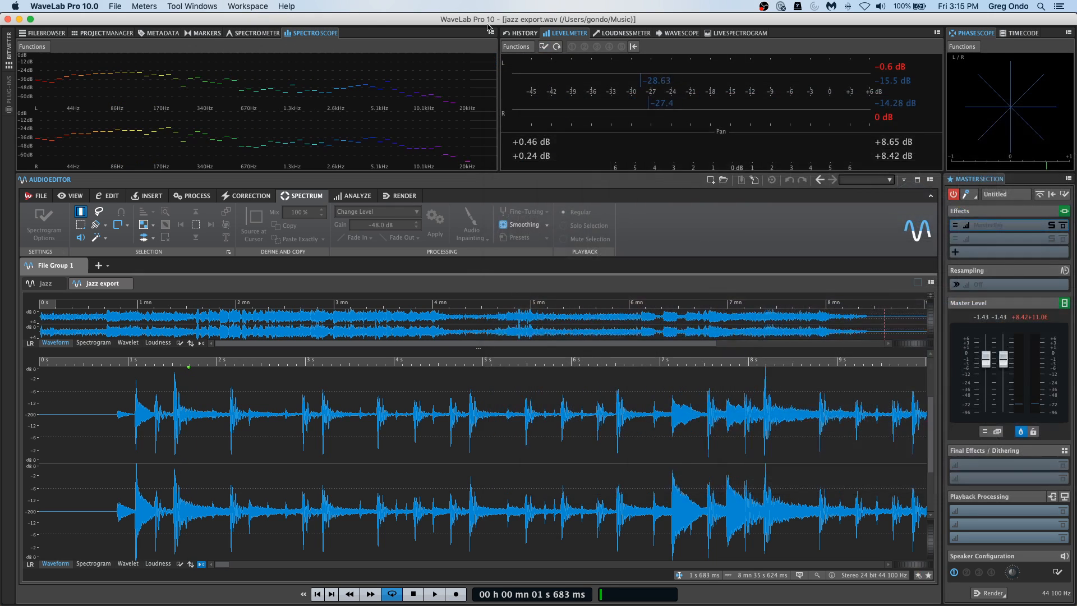
# Try to render jazz export again as a named file with the same name in the Music folder.
pyautogui.click(115, 6)
pyautogui.click(140, 97)
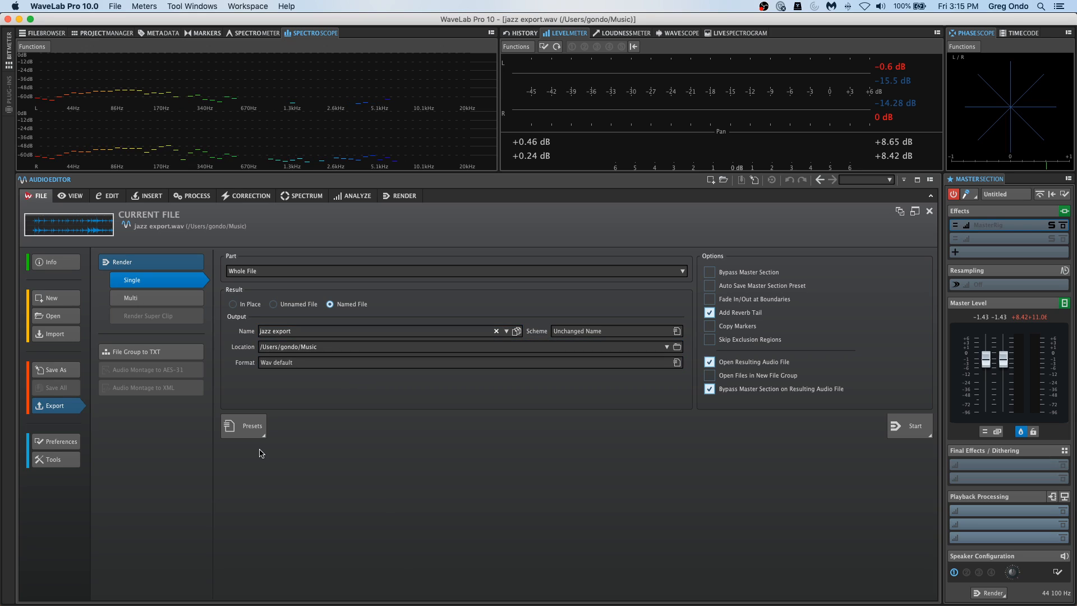
pyautogui.click(905, 431)
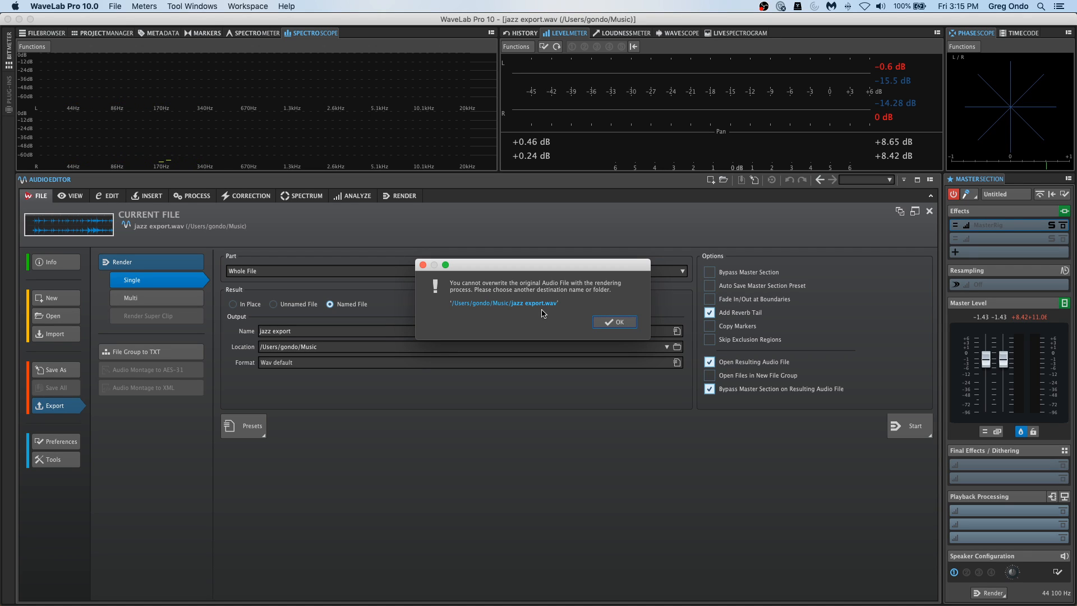
pyautogui.click(627, 328)
pyautogui.click(583, 468)
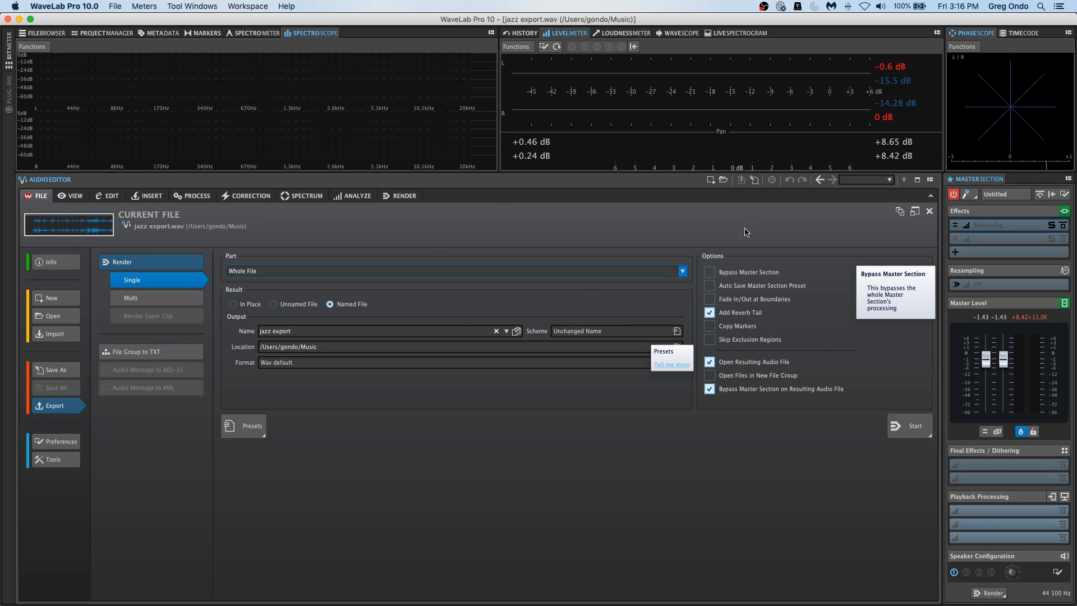
# Return to the waveform and retry the same render from the Master Section with unchanged name and location.
pyautogui.click(108, 195)
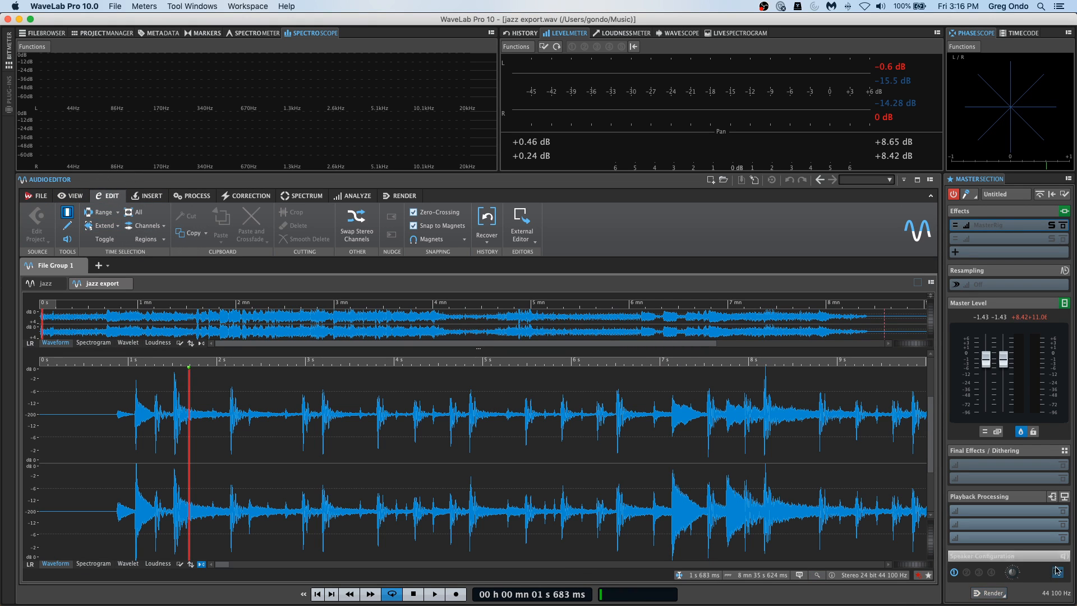
pyautogui.click(991, 593)
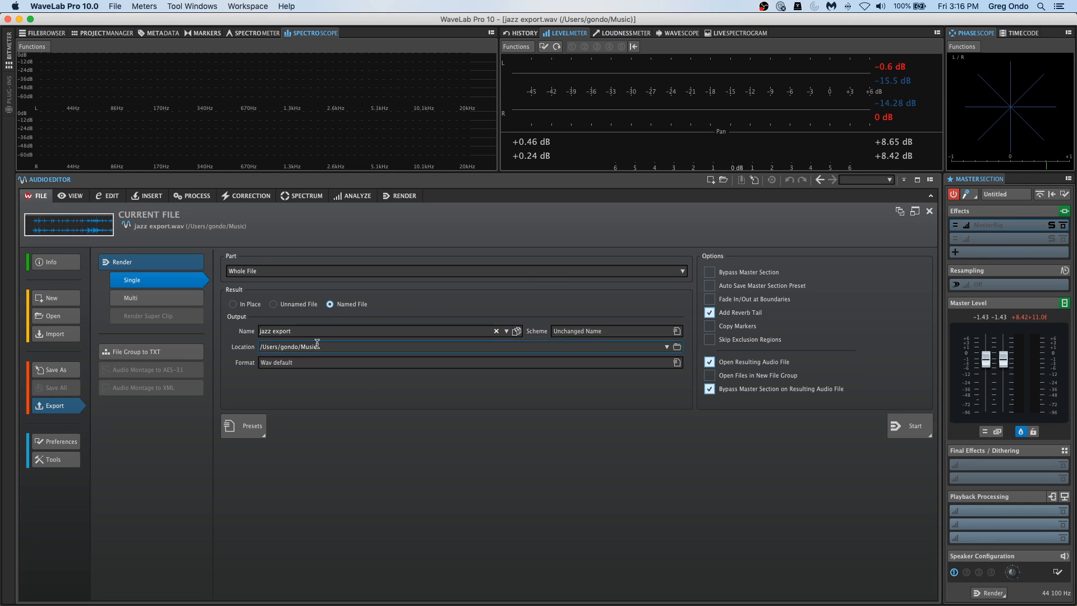
pyautogui.click(909, 427)
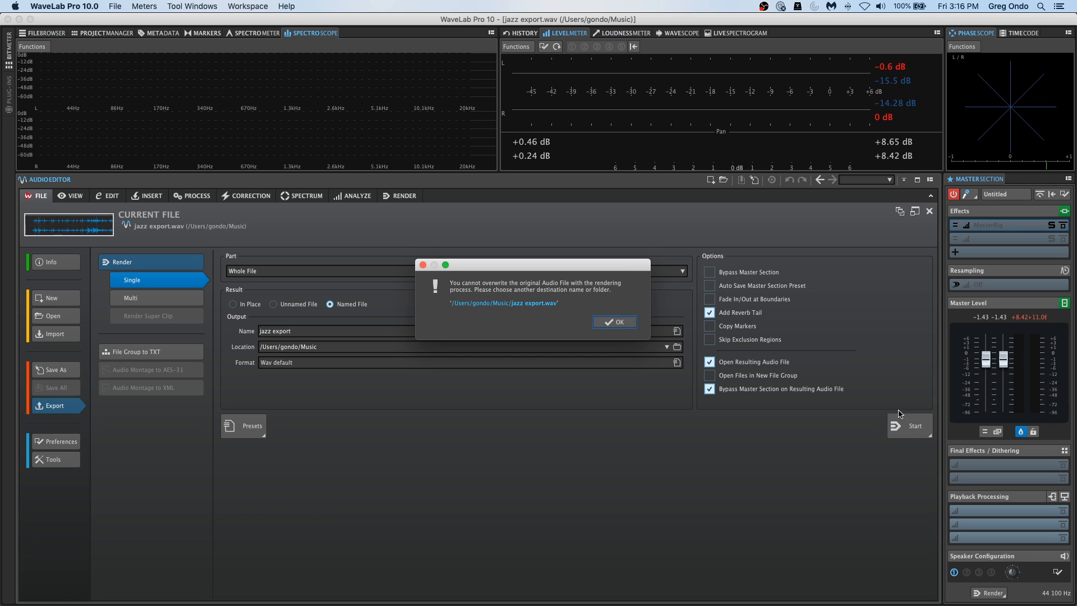
pyautogui.click(616, 322)
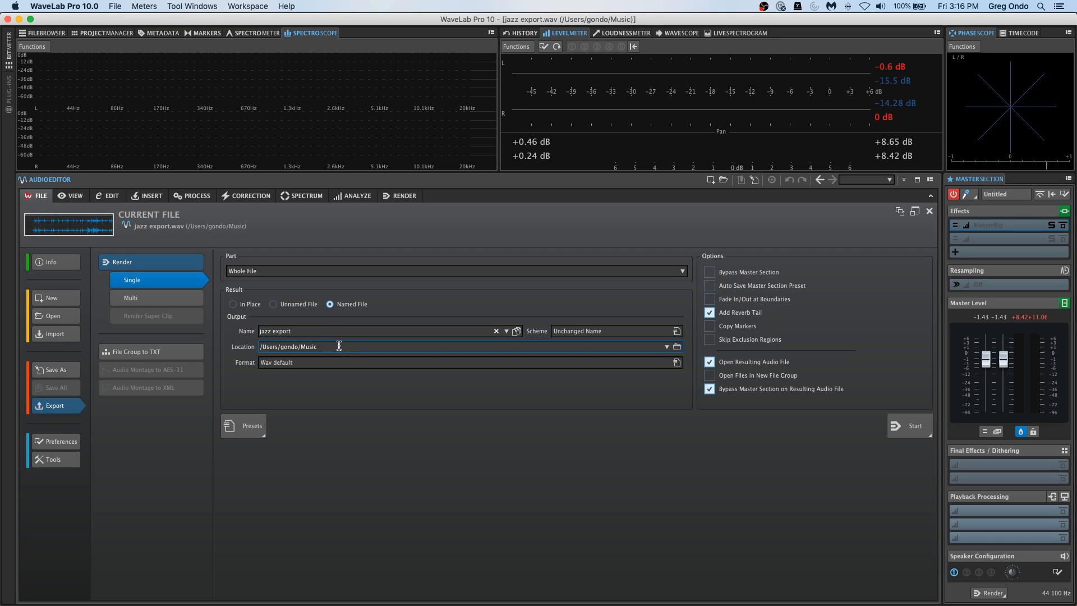
# Set the render location to the WaveLab Audio files folder, name the output "jazz export sept 18", and return to the waveform editing view.
pyautogui.click(677, 347)
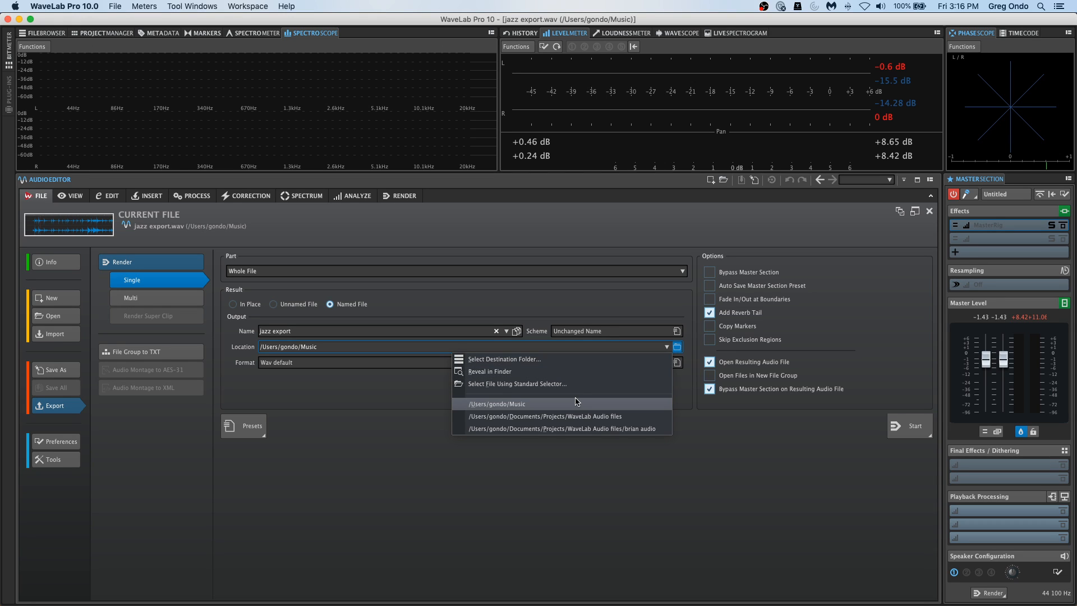
pyautogui.click(581, 415)
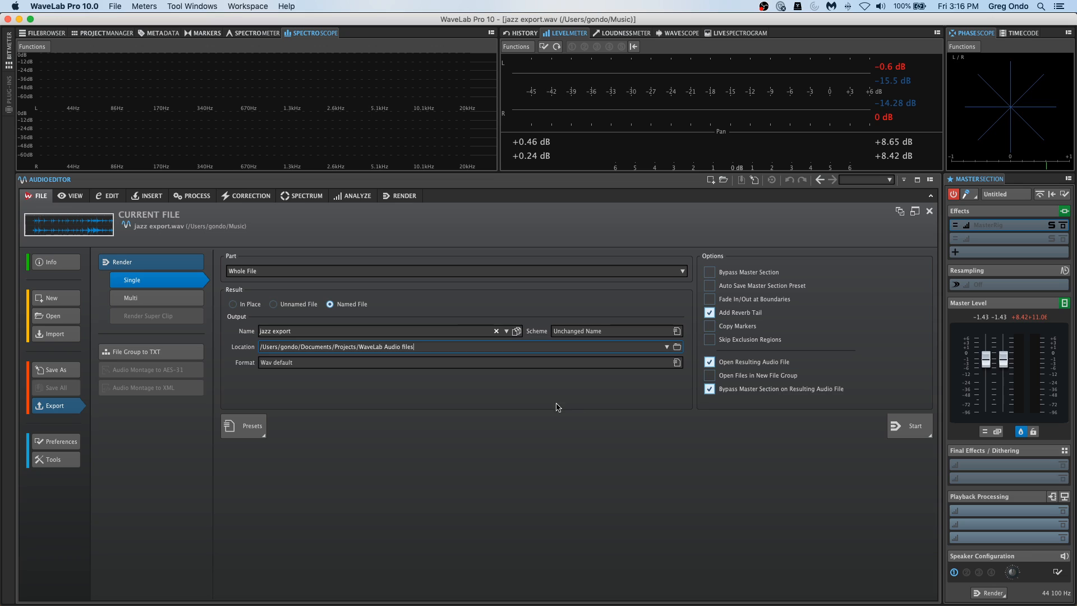
pyautogui.click(325, 333)
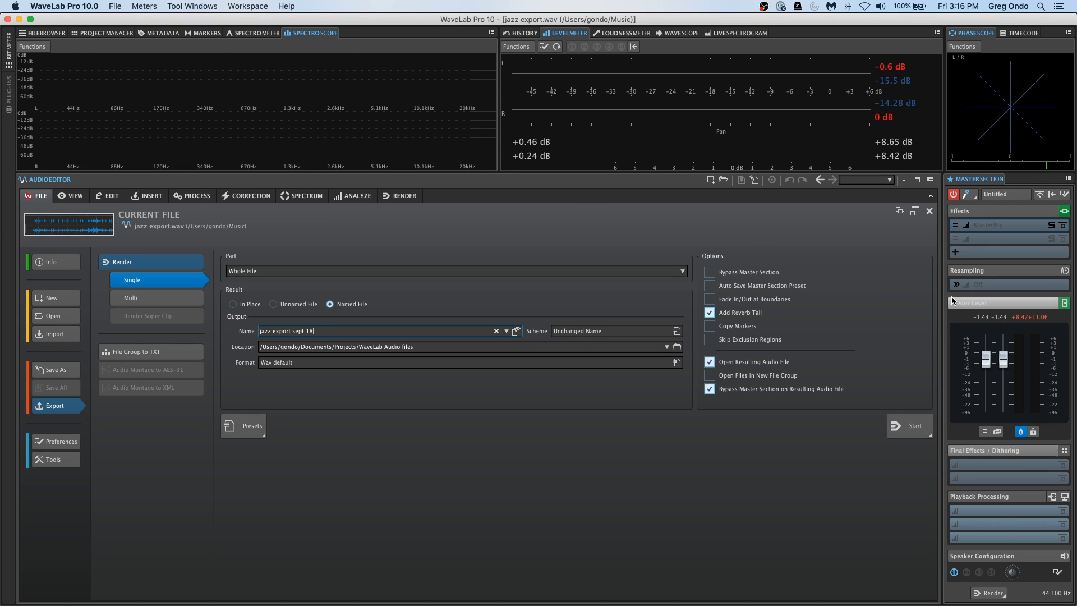
pyautogui.click(115, 195)
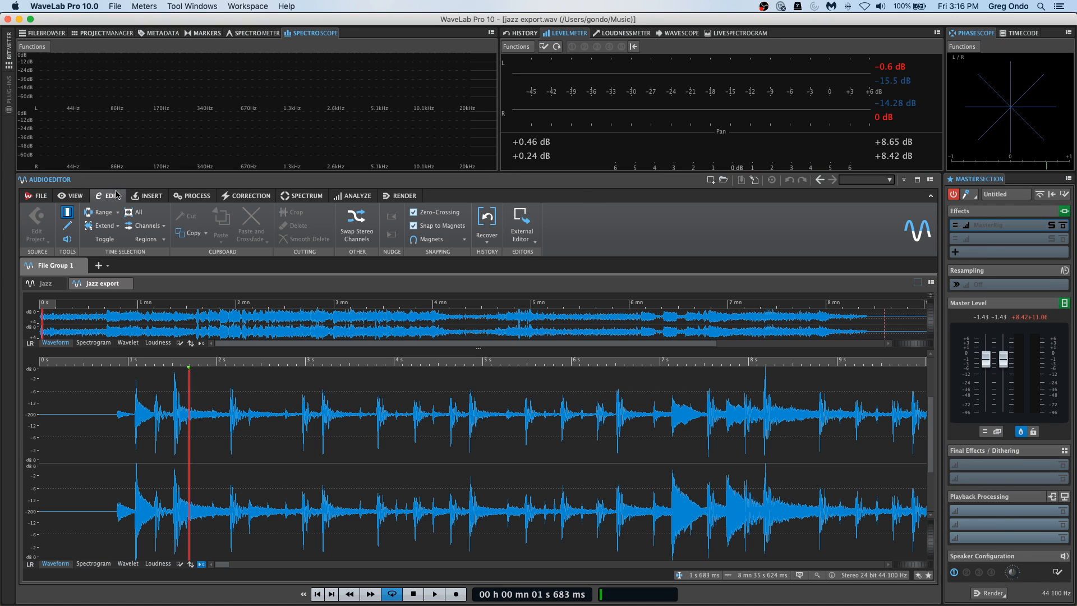
pyautogui.click(144, 6)
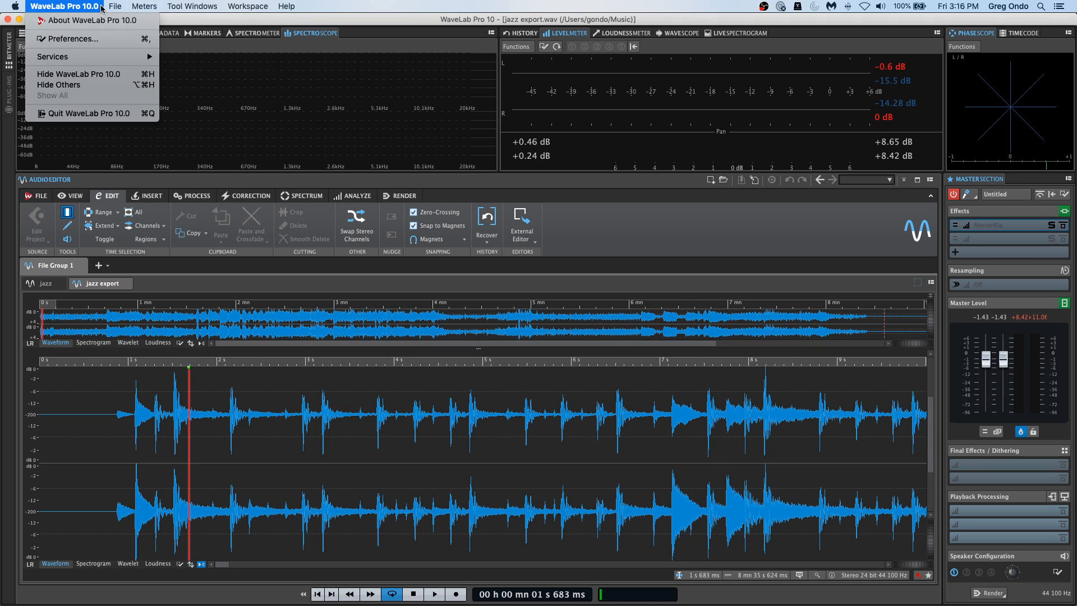
pyautogui.moveTo(115, 6)
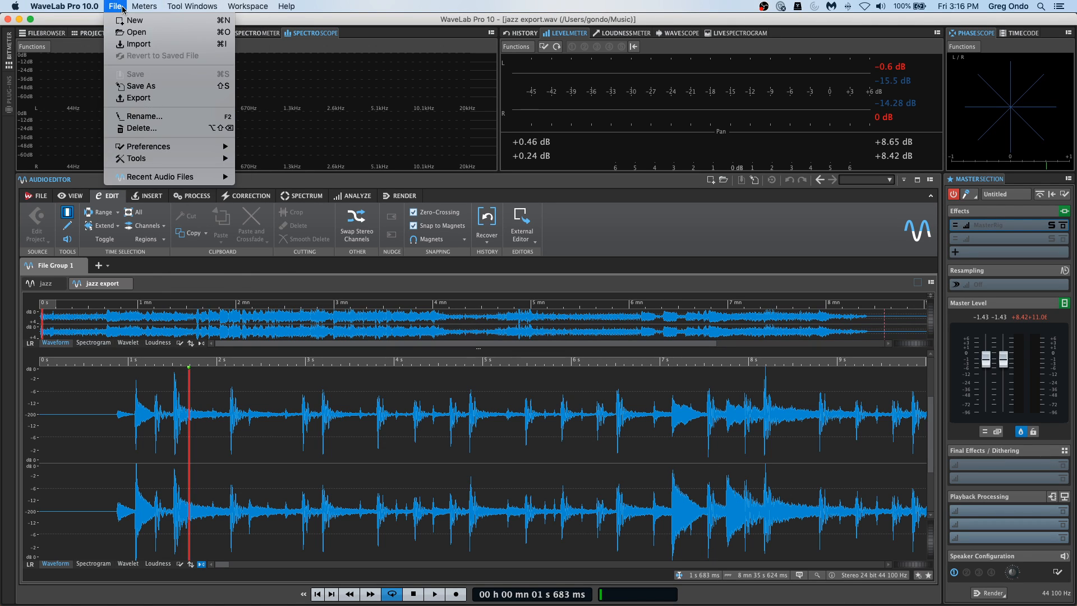
pyautogui.click(219, 437)
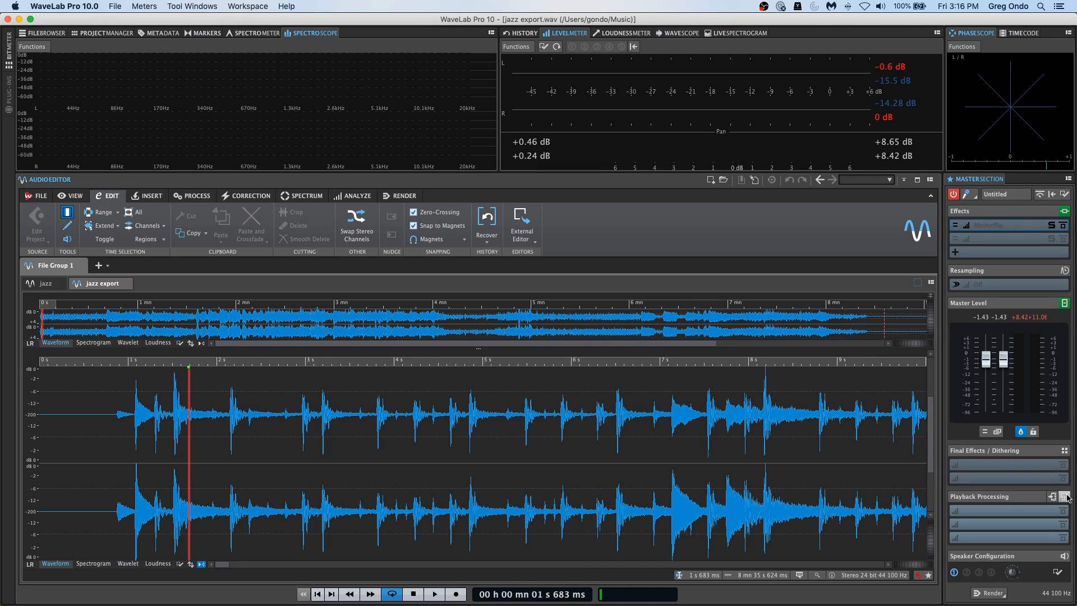
# Check the MasterRig effect and render the whole file as "jazz export sept 18" in the WaveLab Audio files folder.
pyautogui.click(1004, 226)
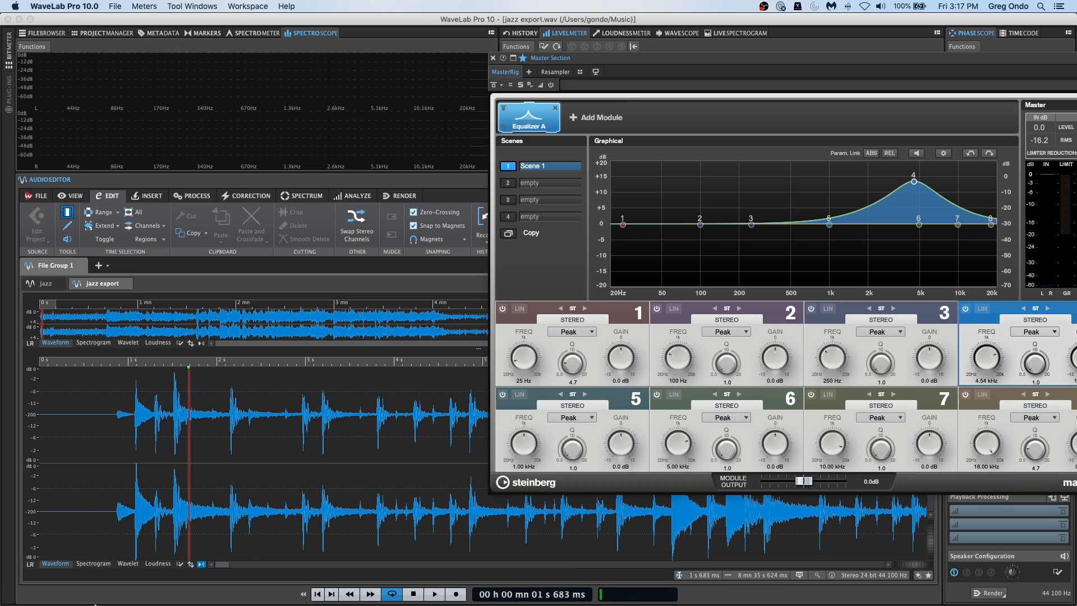
pyautogui.click(114, 6)
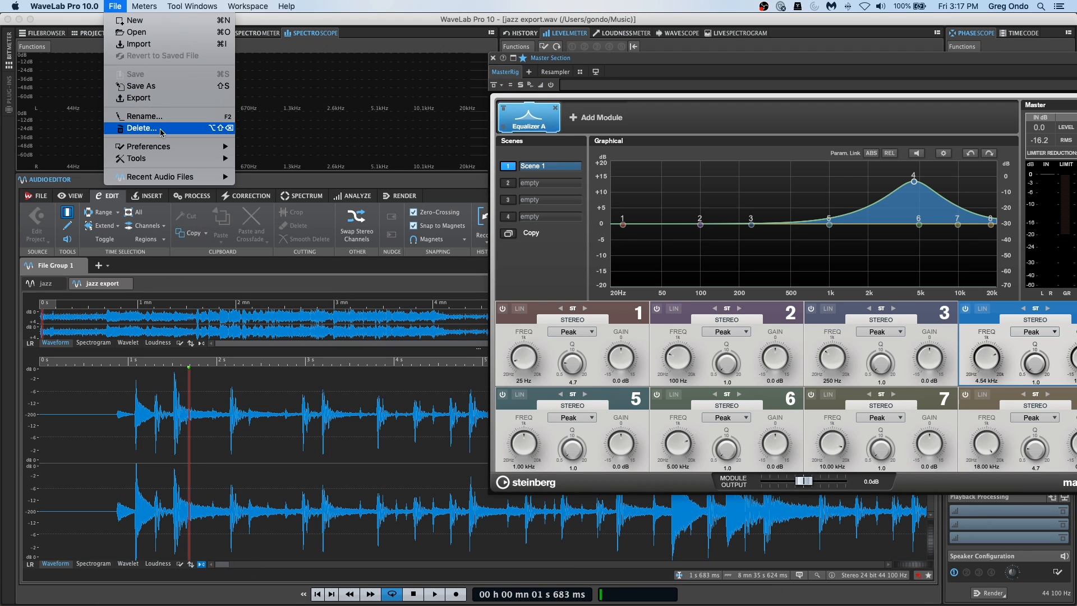
pyautogui.click(138, 98)
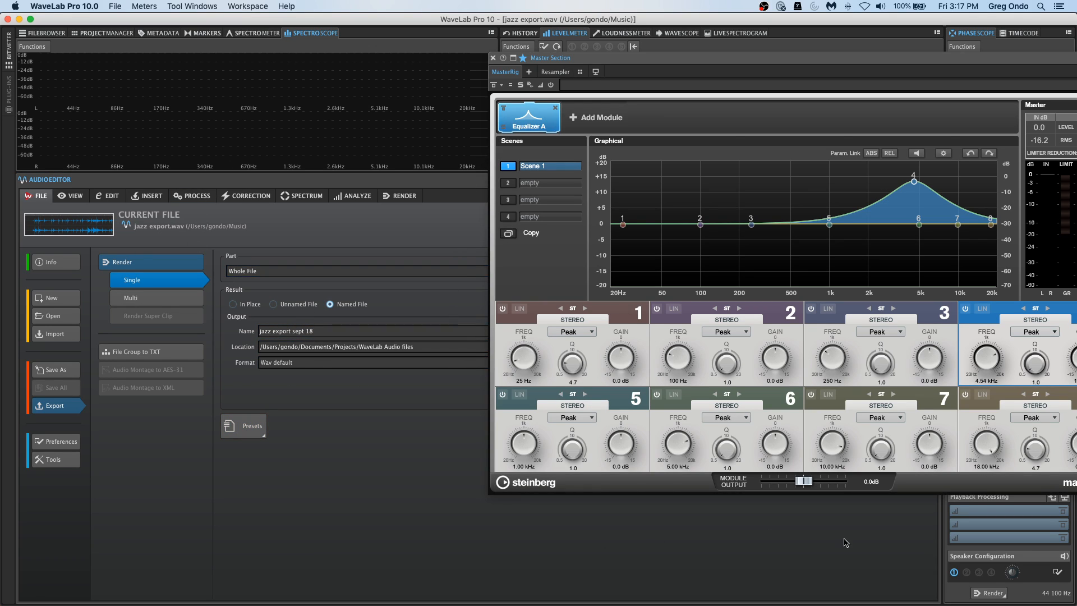
pyautogui.moveTo(919, 23); pyautogui.dragTo(758, 53)
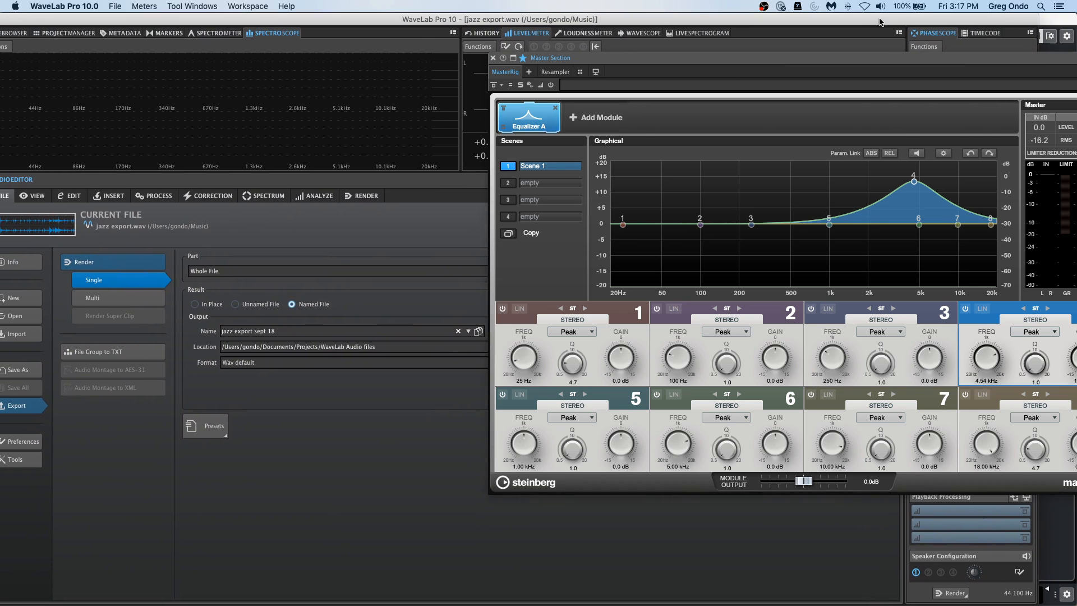
pyautogui.click(493, 58)
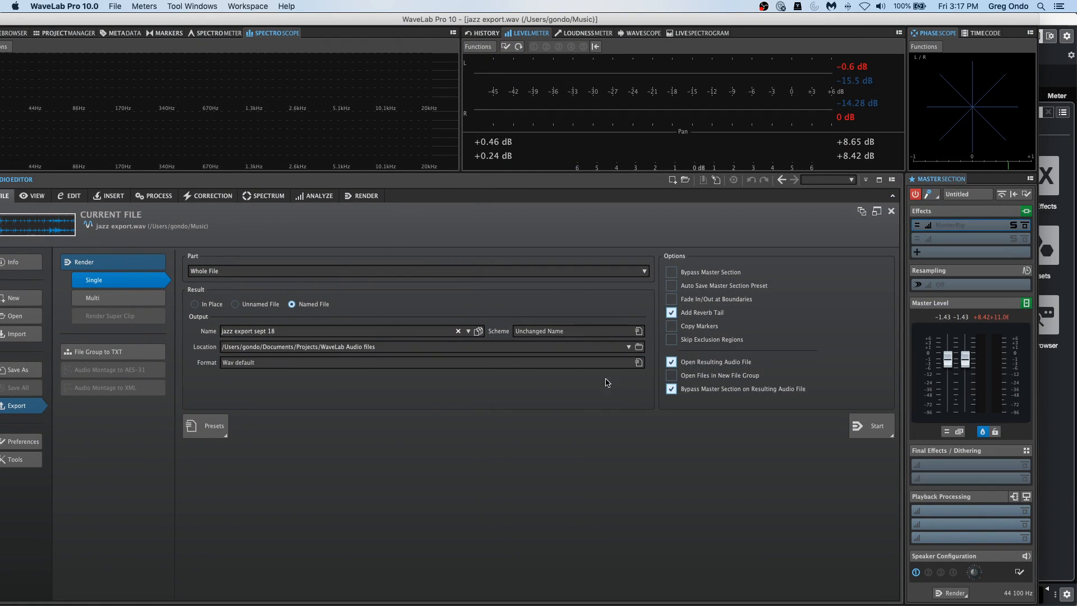
pyautogui.click(873, 428)
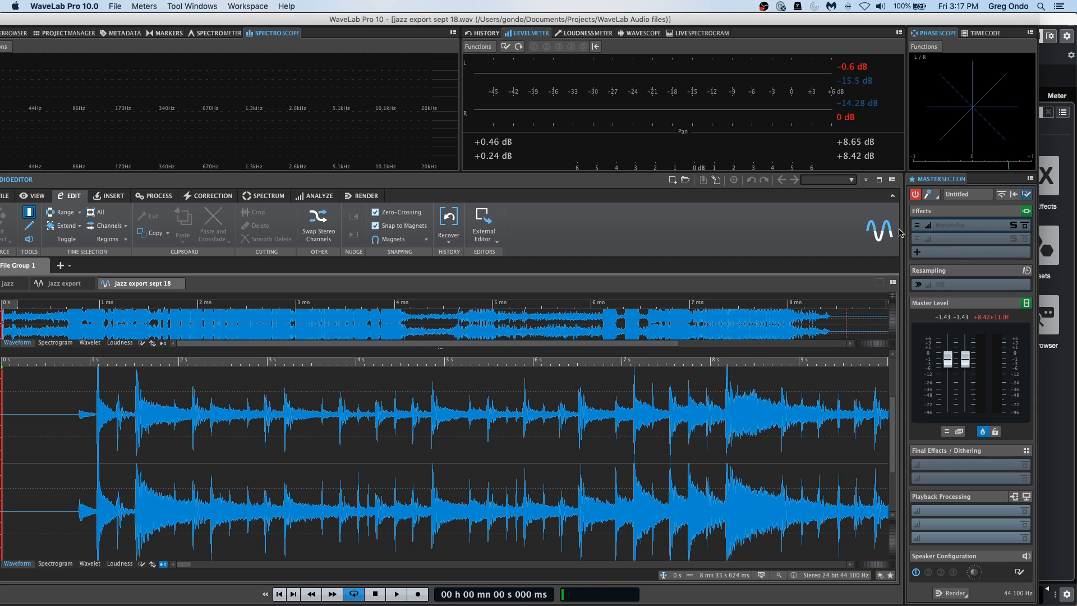
# Close the reopened MasterRig window, bypass the Master Section effects, and audition the opening of jazz export sept 18.
pyautogui.click(982, 226)
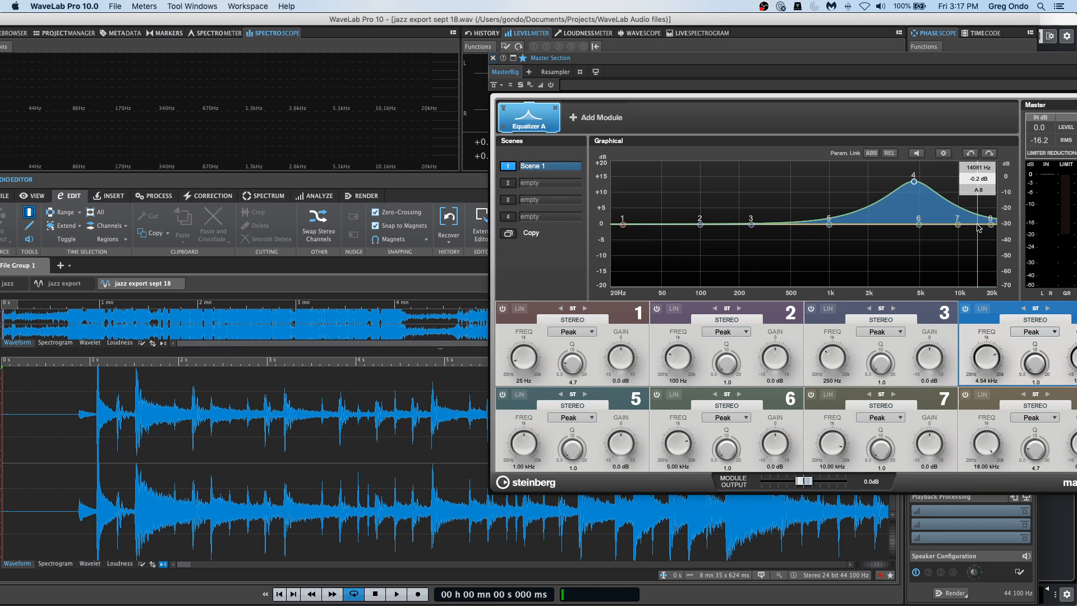
pyautogui.click(493, 57)
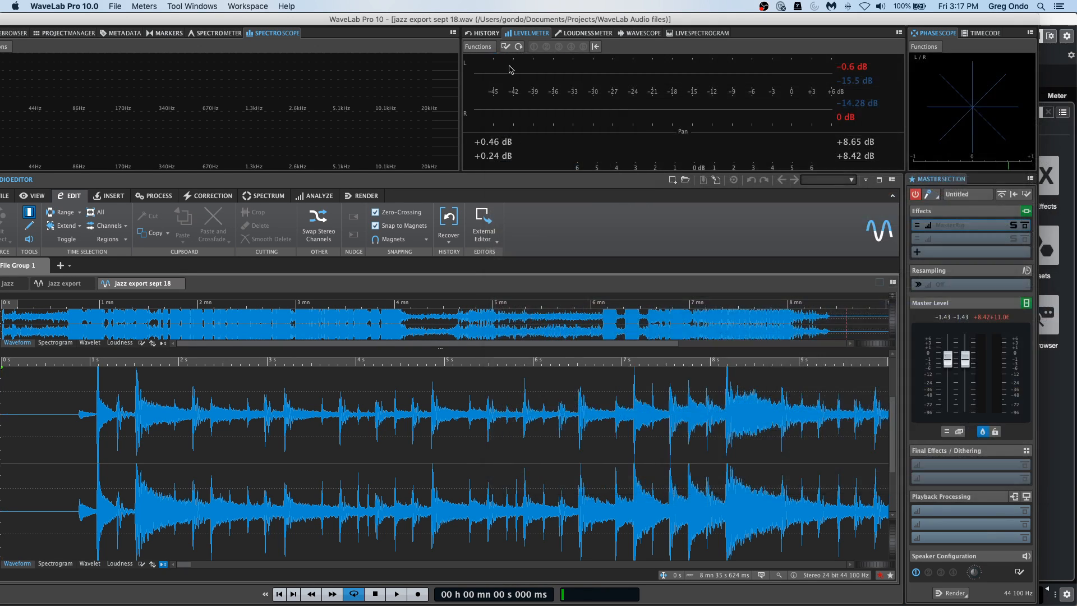
pyautogui.click(962, 227)
pyautogui.click(962, 228)
pyautogui.press('space')
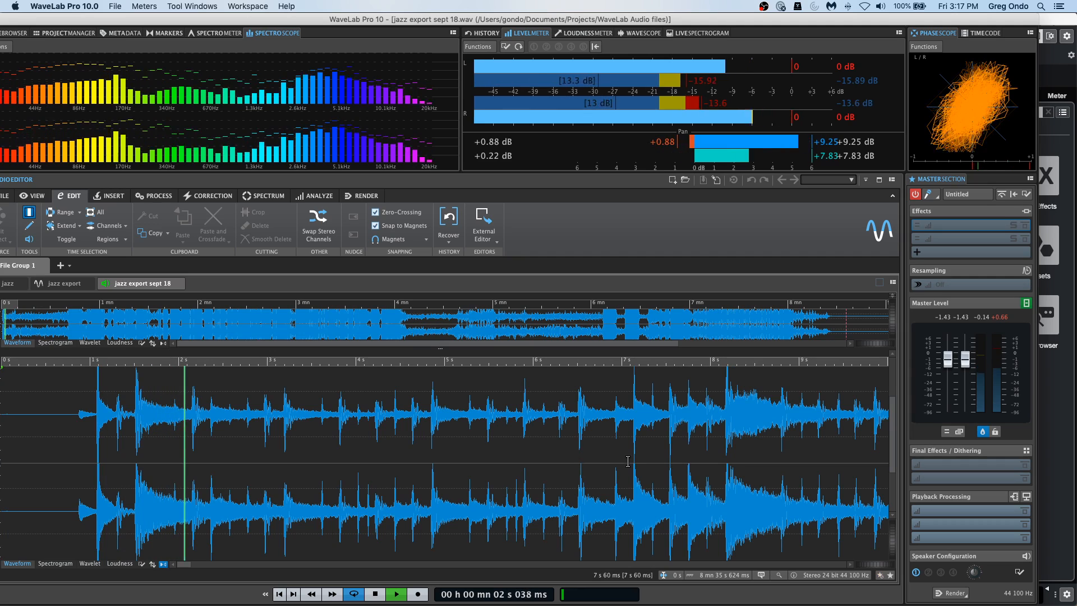
pyautogui.press('space')
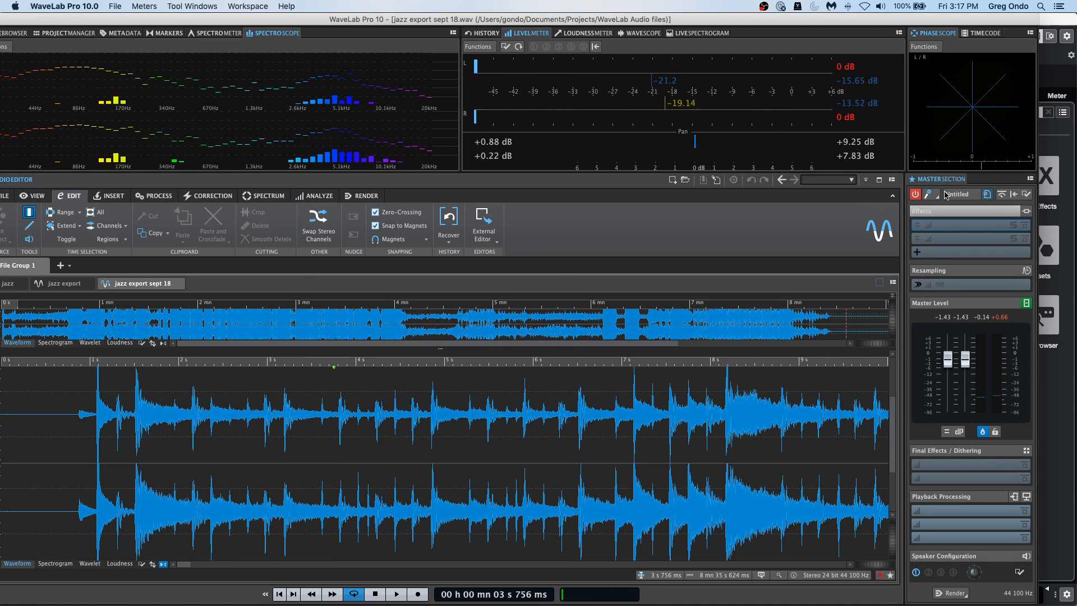
# Quit WaveLab Pro and return to the open Cubase project.
pyautogui.click(115, 7)
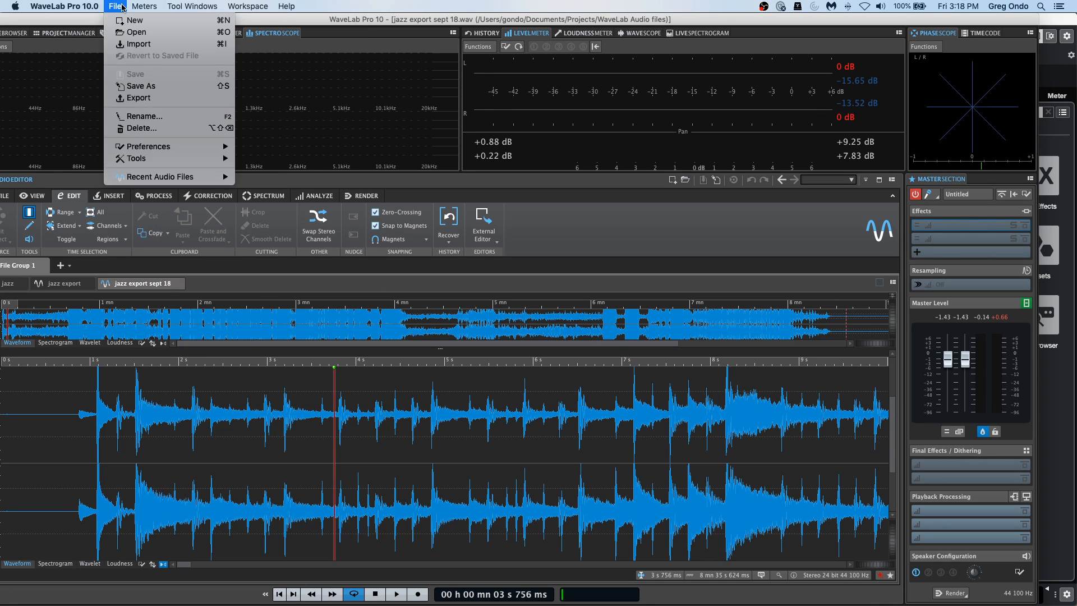
pyautogui.moveTo(87, 11)
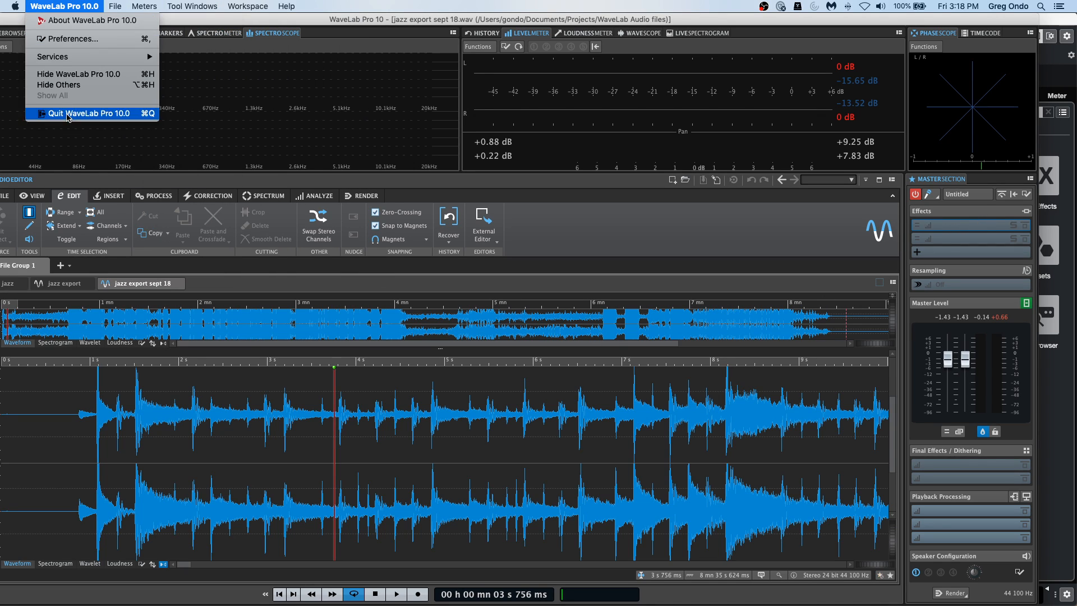
pyautogui.click(112, 114)
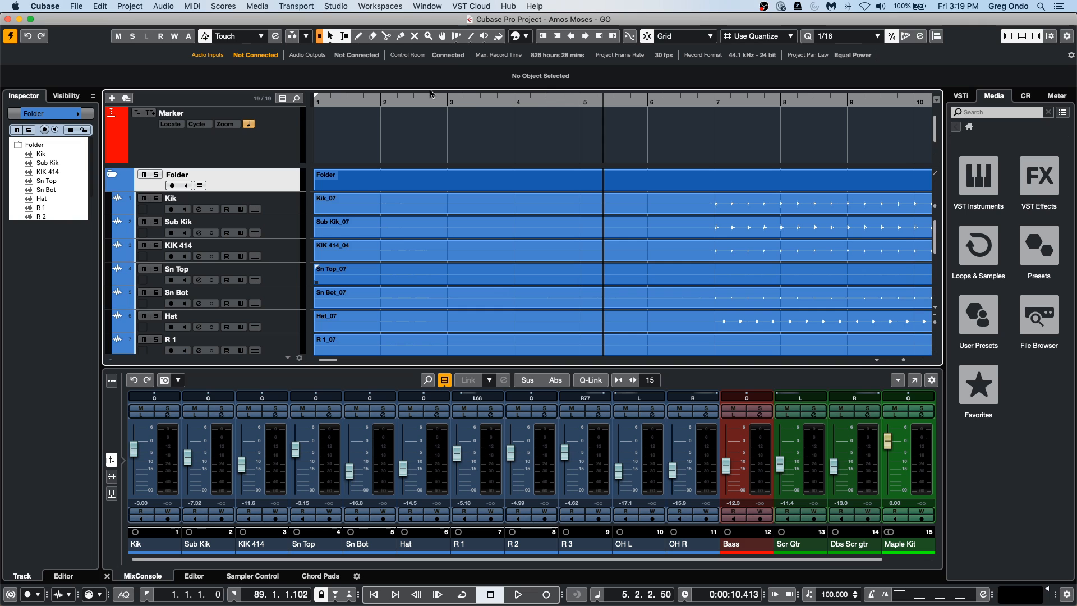
# Create a new empty Cubase project in the September 11 2020 folder.
pyautogui.moveTo(421, 100); pyautogui.dragTo(425, 5)
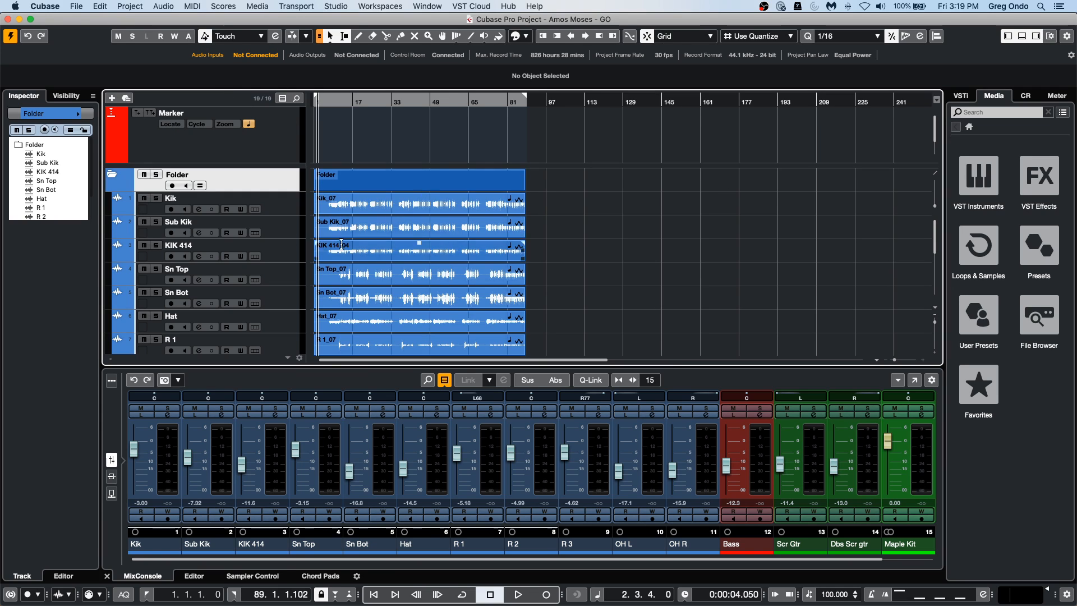
pyautogui.click(86, 8)
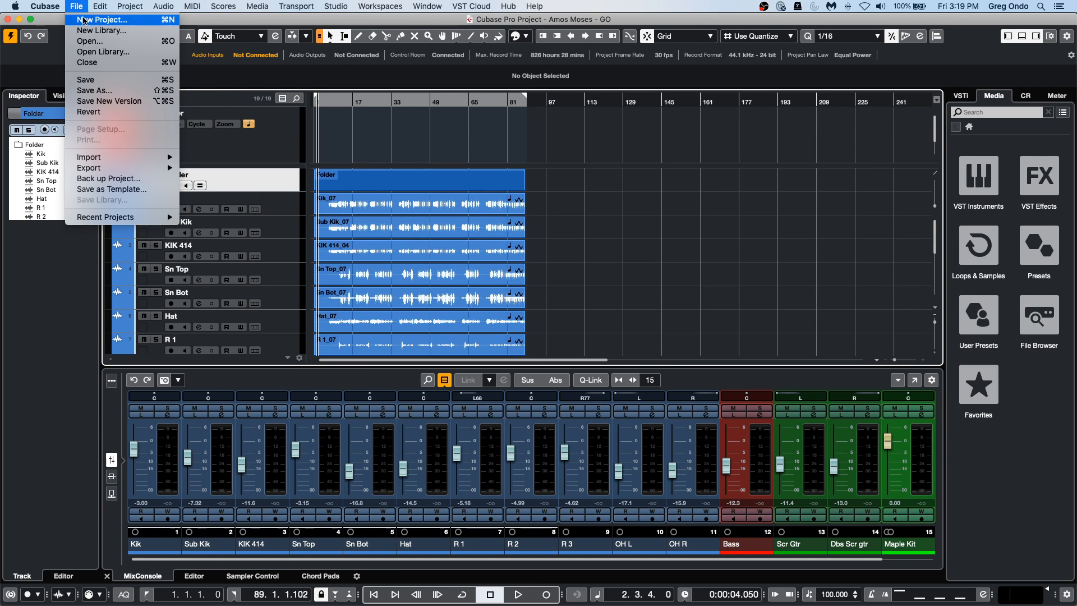
pyautogui.click(93, 18)
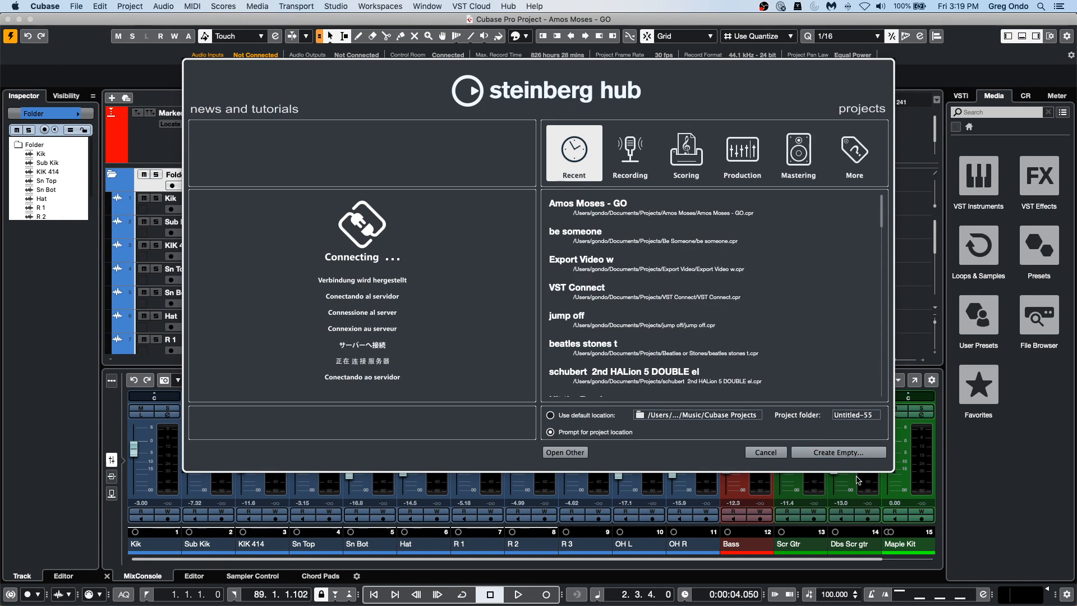
pyautogui.click(829, 450)
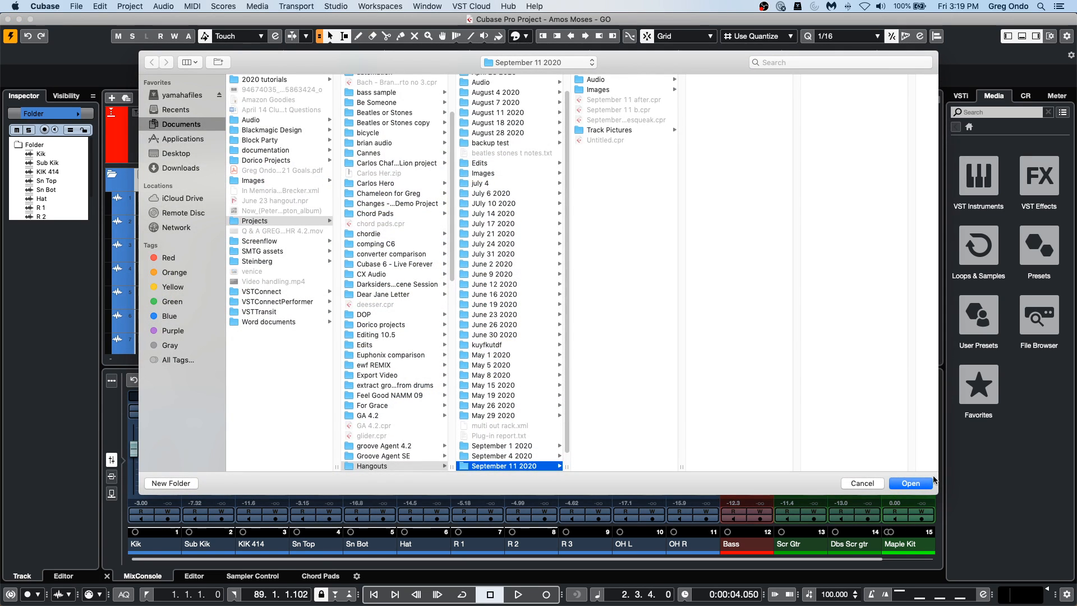
pyautogui.click(909, 483)
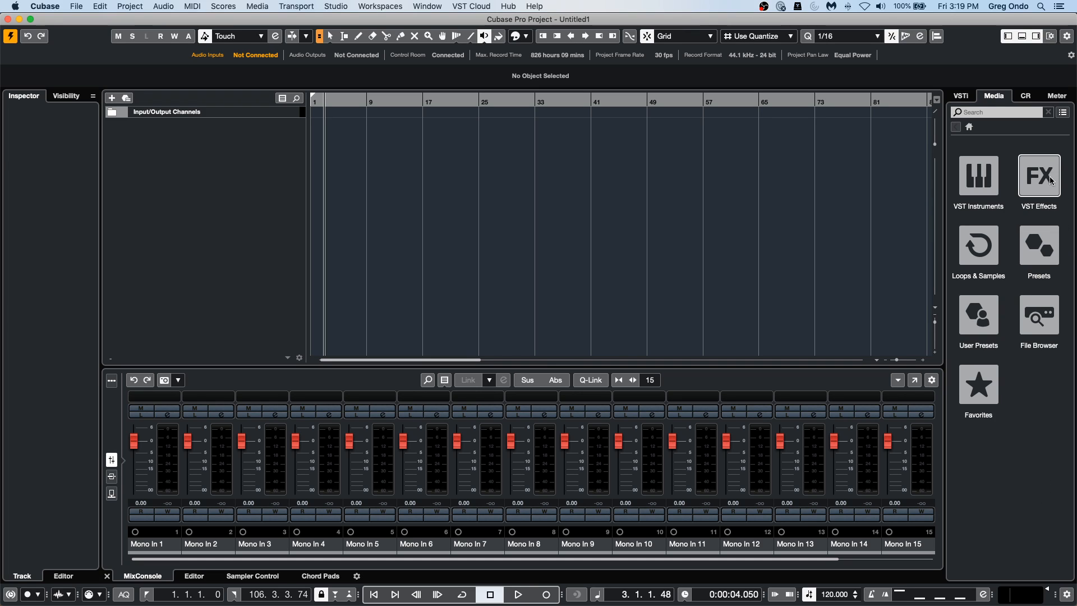
# Open the Ambient Lounge set in Loops & Samples and preview drum loops, ending with "Atonal - 01 - Audio - Beat".
pyautogui.click(1003, 256)
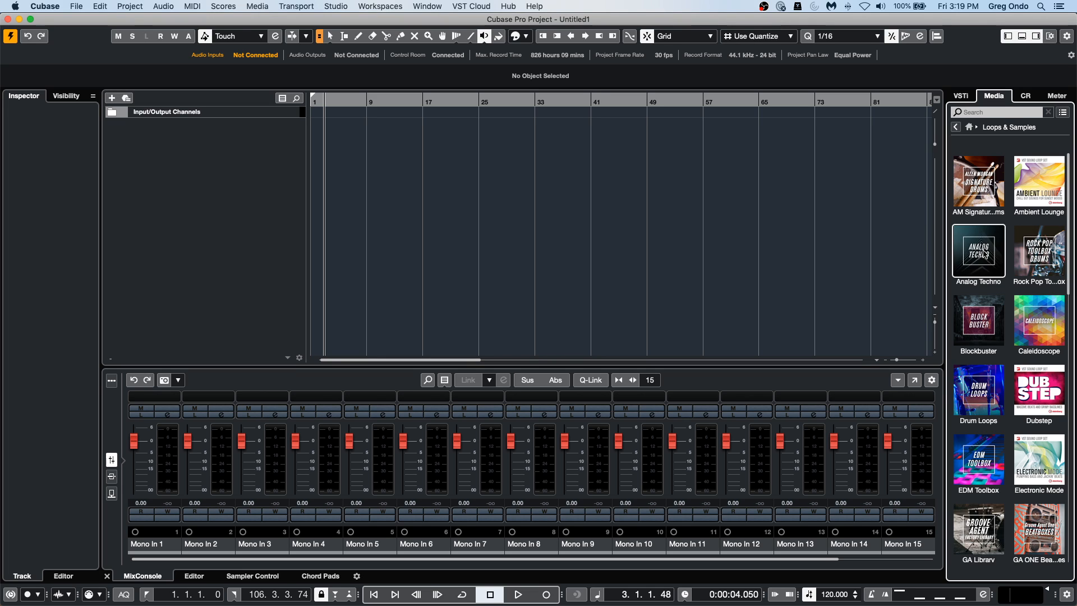
pyautogui.click(1061, 189)
pyautogui.click(1009, 247)
pyautogui.click(999, 268)
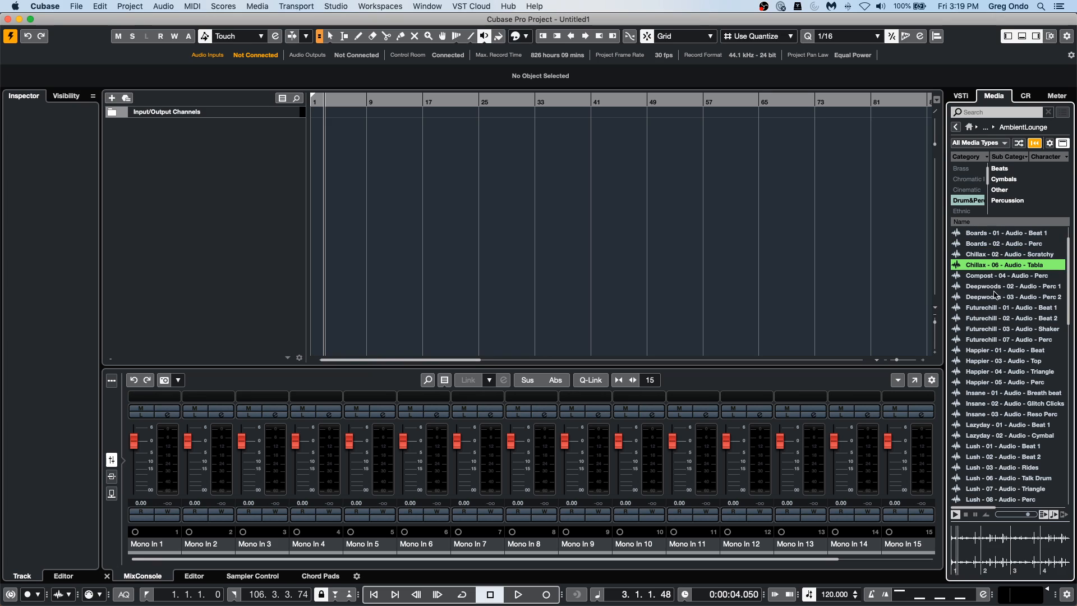
pyautogui.scroll(1, 1000, 271)
pyautogui.click(1001, 254)
pyautogui.click(1002, 246)
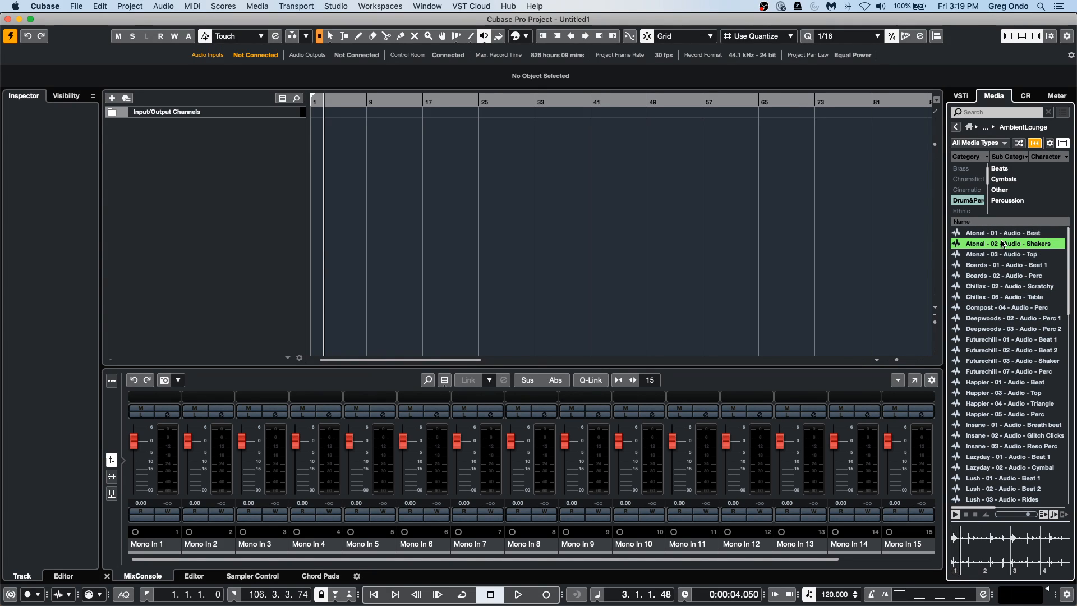
pyautogui.click(1004, 233)
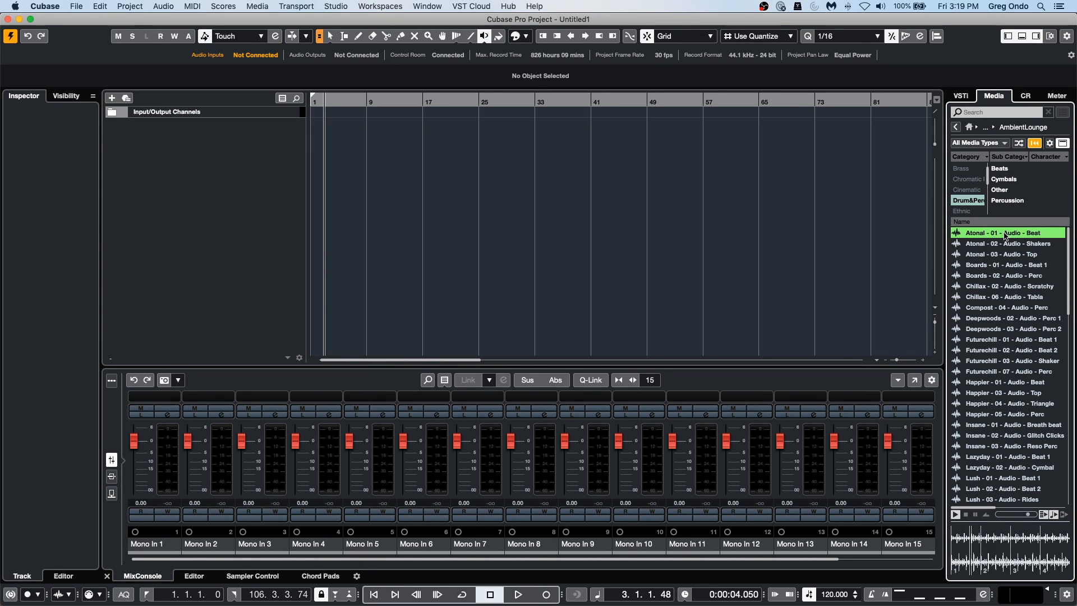
# Place the "Atonal - 01 - Audio - Beat" loop on a new audio track near bar 1 and enlarge the track height.
pyautogui.moveTo(1006, 235); pyautogui.dragTo(320, 129)
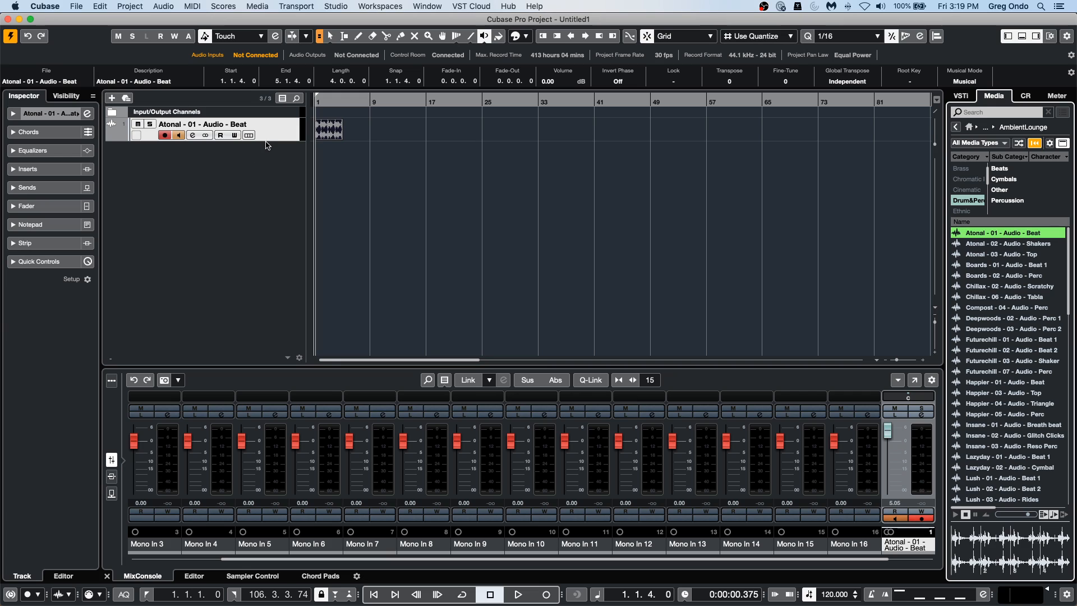
pyautogui.moveTo(266, 139); pyautogui.dragTo(259, 169)
pyautogui.moveTo(335, 101); pyautogui.dragTo(297, 149)
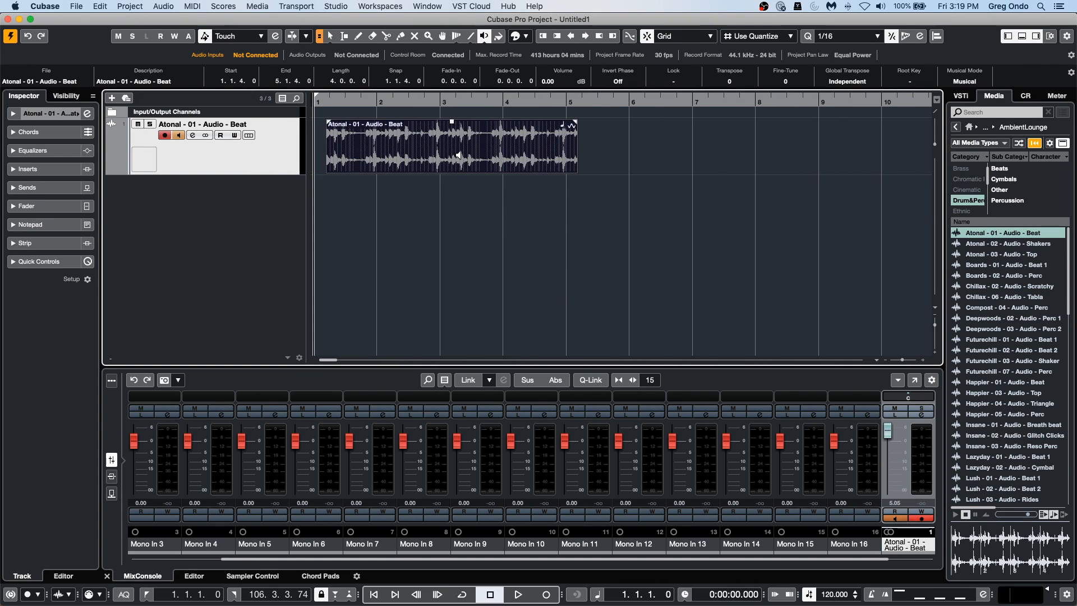
# Switch to the Object Selection tool and move the beat event to start exactly at bar 1.
pyautogui.rightClick(463, 107)
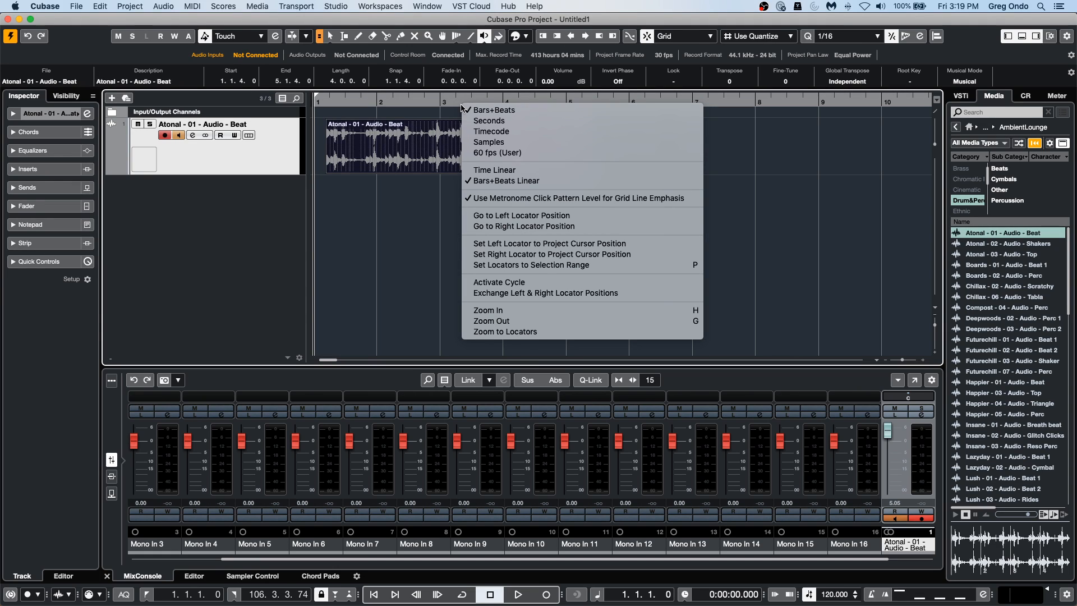
pyautogui.click(420, 174)
pyautogui.rightClick(430, 187)
pyautogui.click(435, 189)
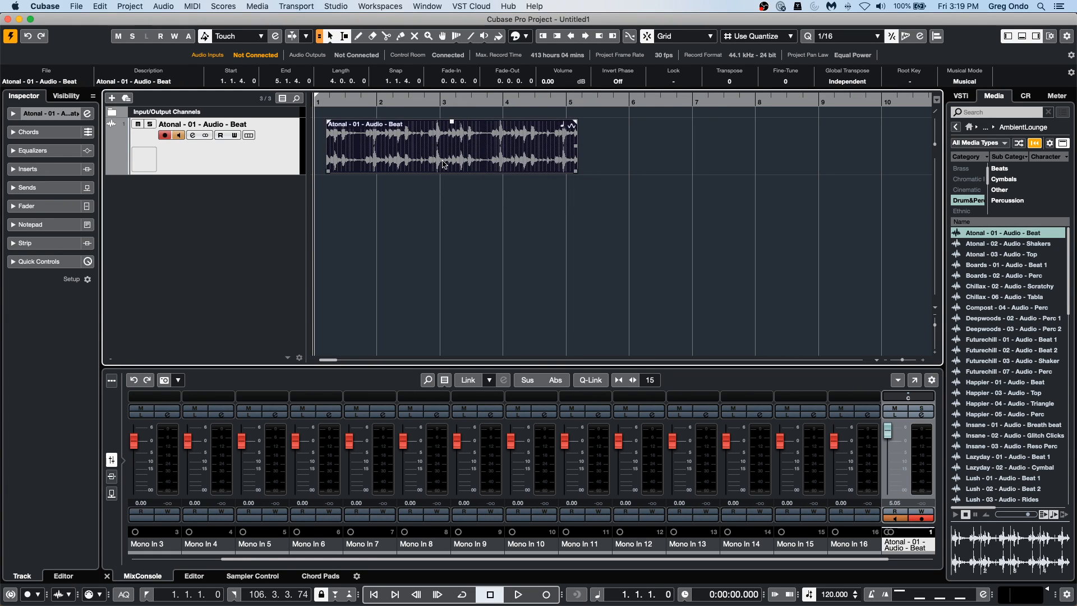
pyautogui.moveTo(443, 167); pyautogui.dragTo(431, 167)
# Play the beat event and vary its Transpose value during playback, ending at 6, and stop playback.
pyautogui.press('space')
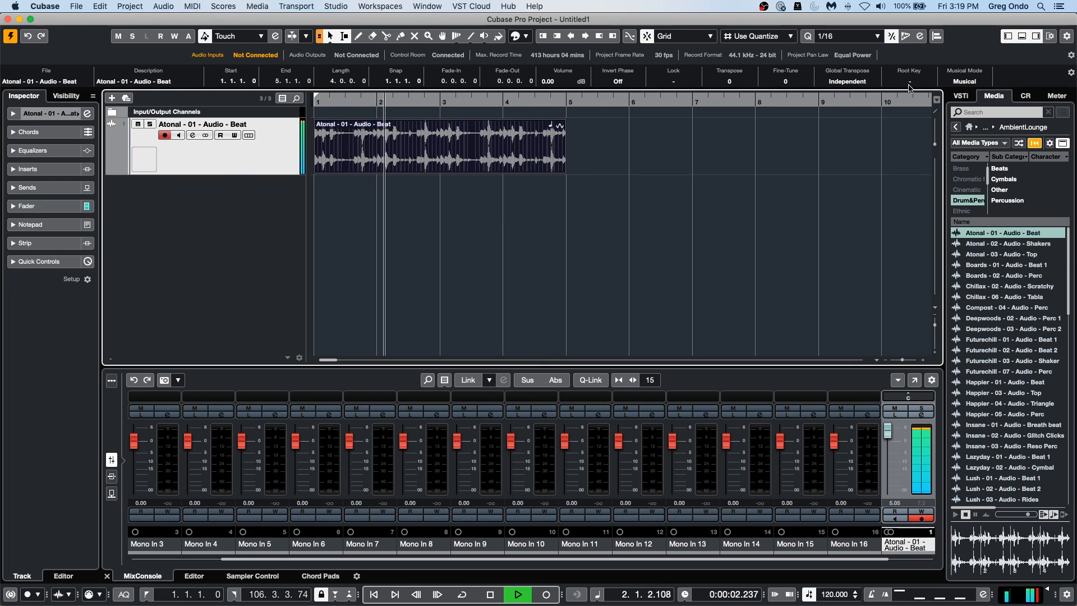
pyautogui.press('space')
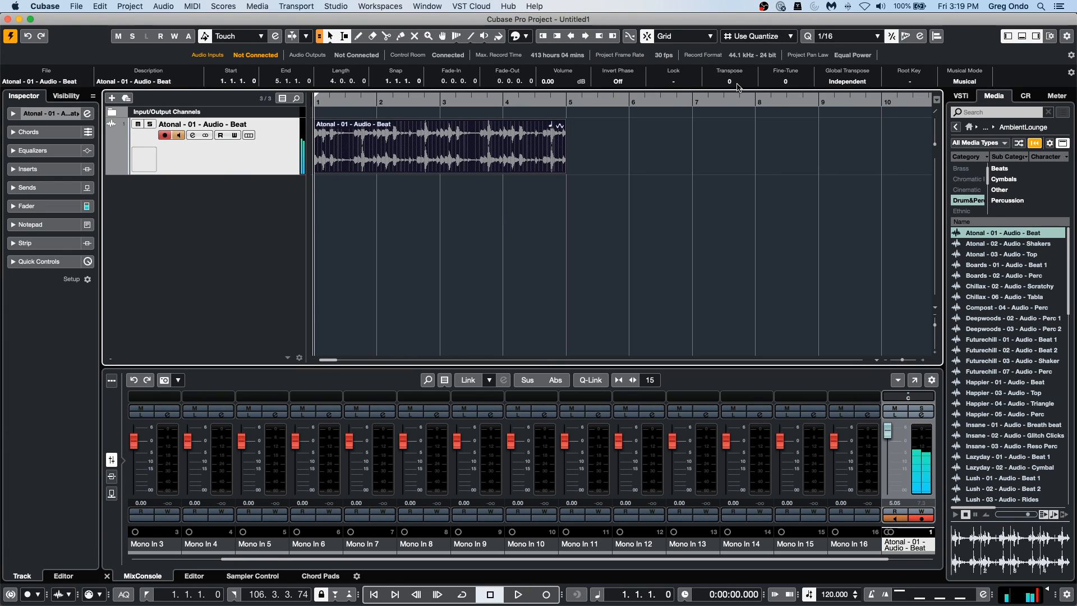
pyautogui.scroll(-6, 738, 87)
pyautogui.press('space')
pyautogui.scroll(-4, 739, 86)
pyautogui.scroll(13, 738, 86)
pyautogui.scroll(9, 738, 86)
pyautogui.scroll(-6, 734, 84)
pyautogui.press('space')
# Set the locators around the four-bar beat event, play it while transposing it down, and return Transpose to 0.
pyautogui.press('p')
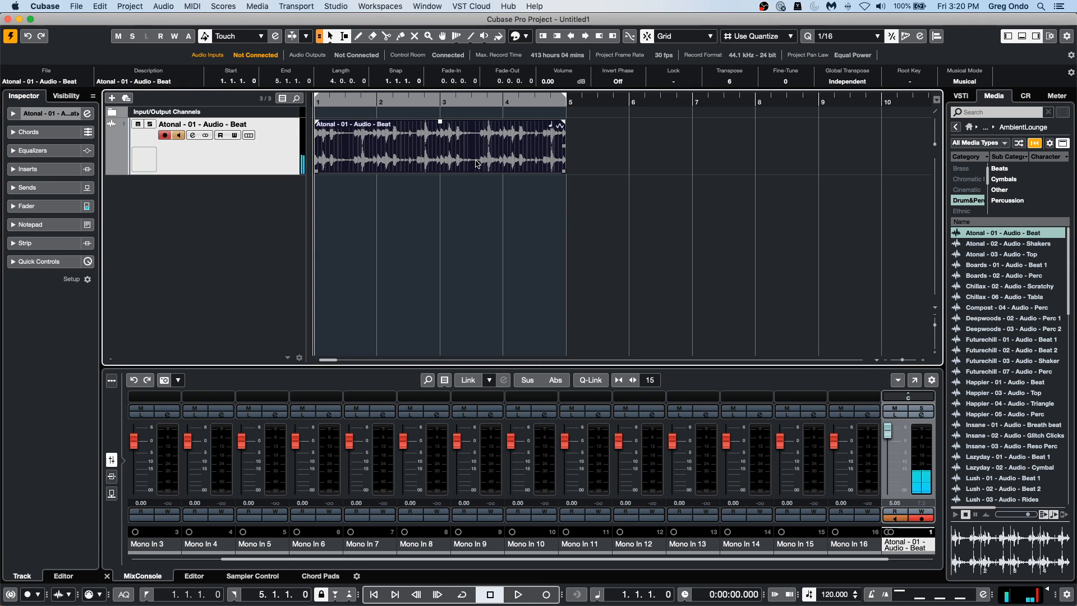
pyautogui.press('space')
pyautogui.scroll(-11, 733, 82)
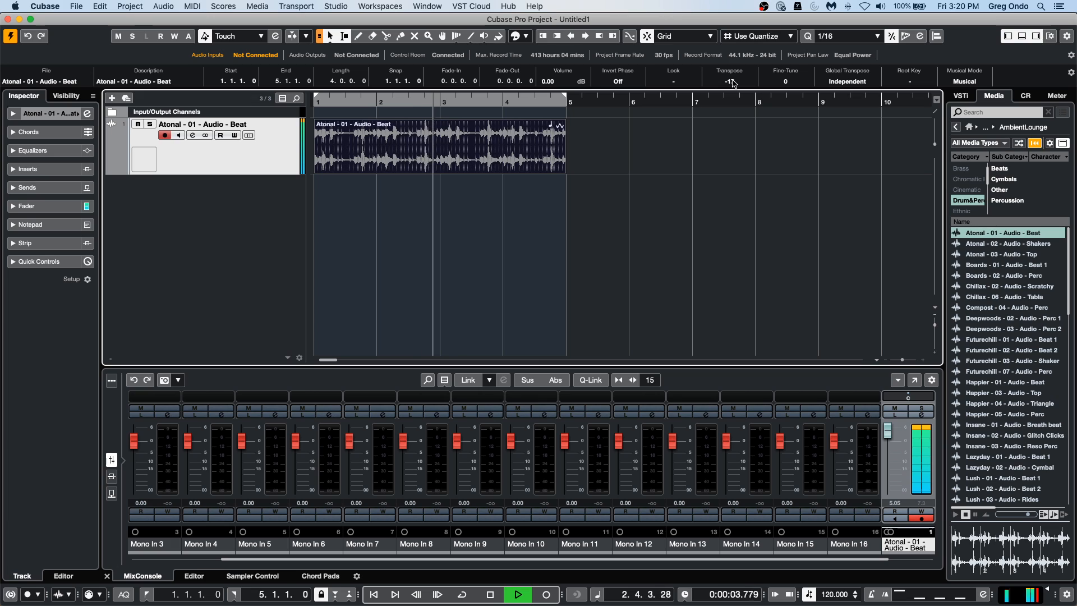
pyautogui.scroll(9, 734, 82)
pyautogui.scroll(3, 740, 82)
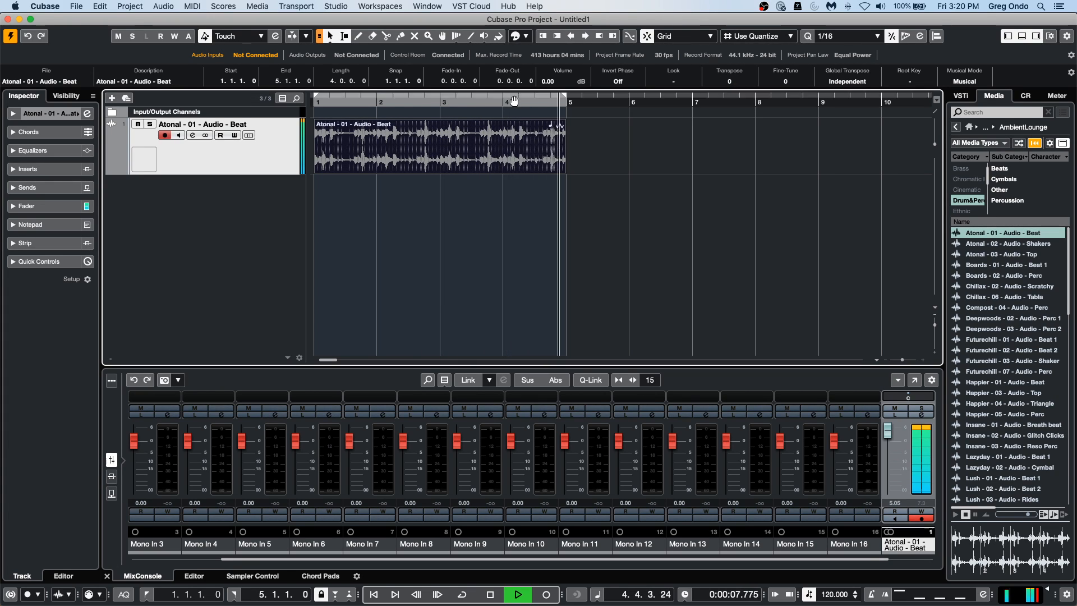
pyautogui.press('space')
# Shorten the beat event to end at 3.1.2.0 and set the locators around it with cycle active.
pyautogui.moveTo(563, 172); pyautogui.dragTo(441, 173)
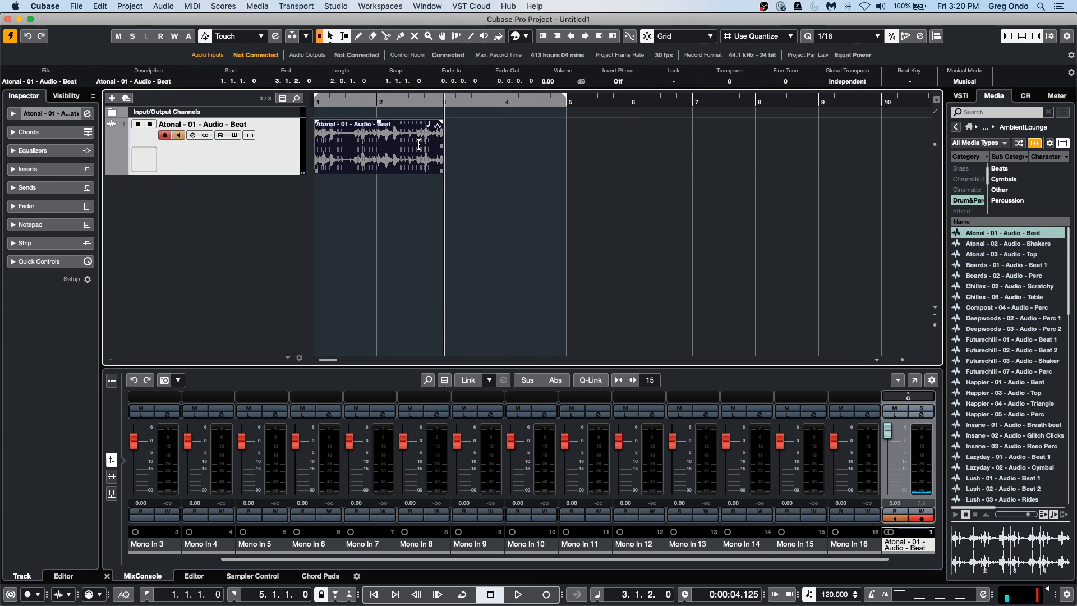
pyautogui.press('Delete')
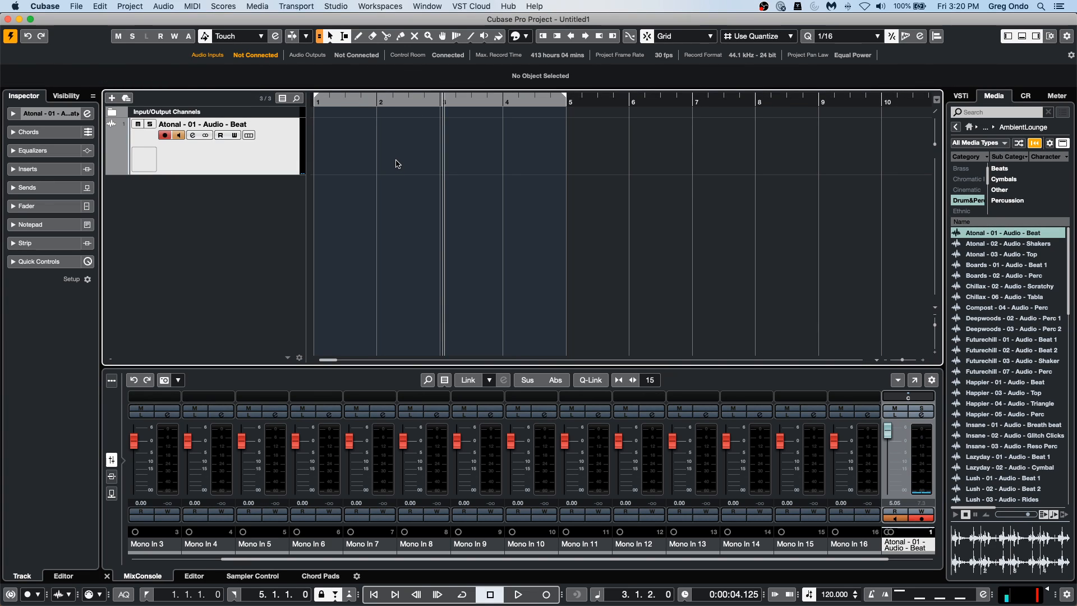
pyautogui.press('super+z')
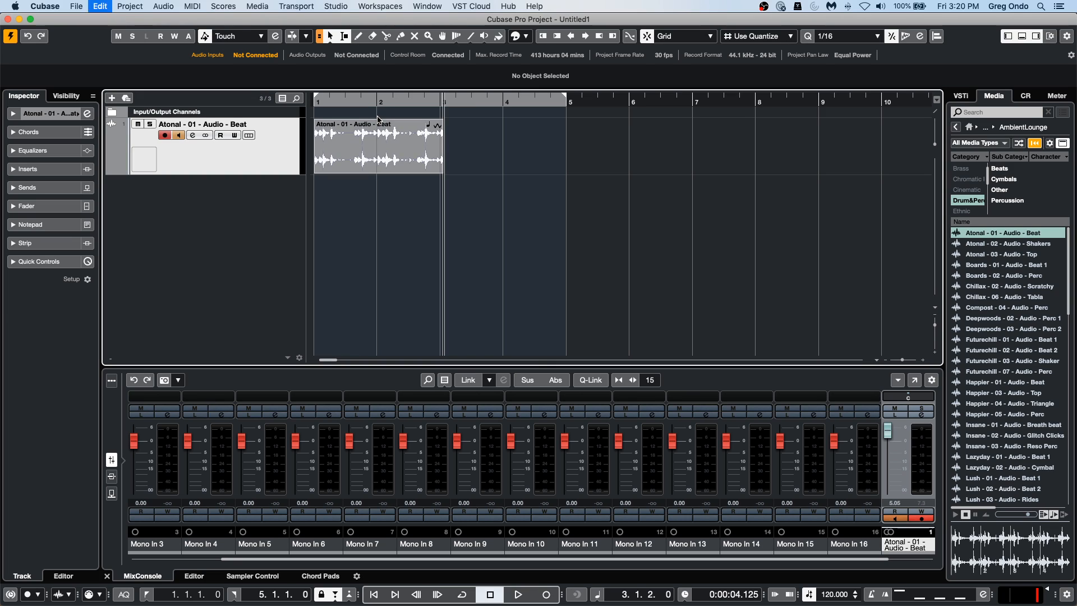
pyautogui.click(364, 157)
pyautogui.press('p')
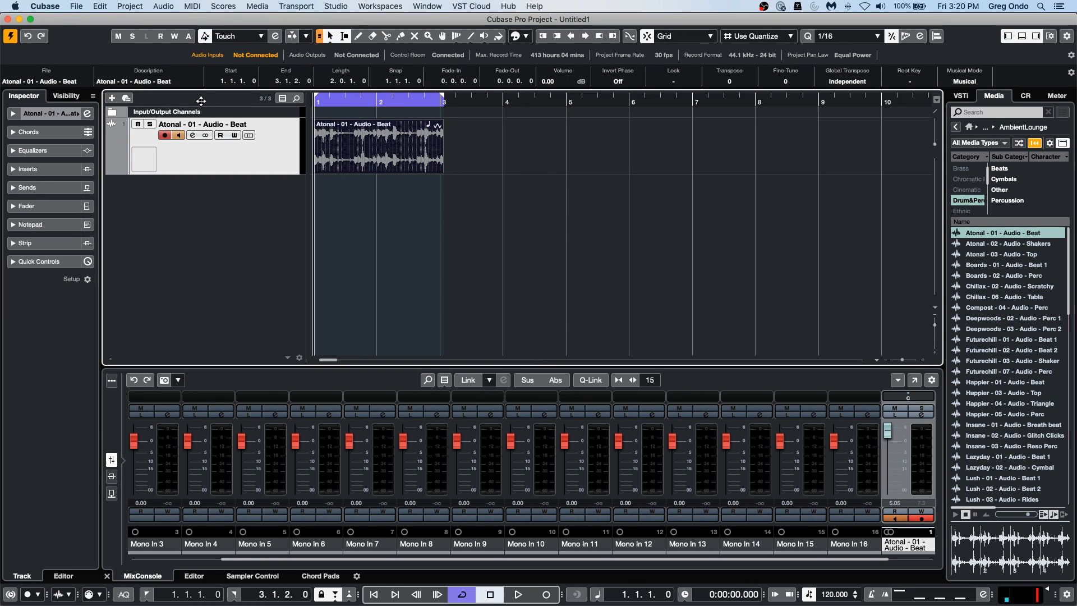
# Move the beat event to start at 1.1.4.38, try slipping its audio contents earlier inside the event, and undo the slip.
pyautogui.press('h')
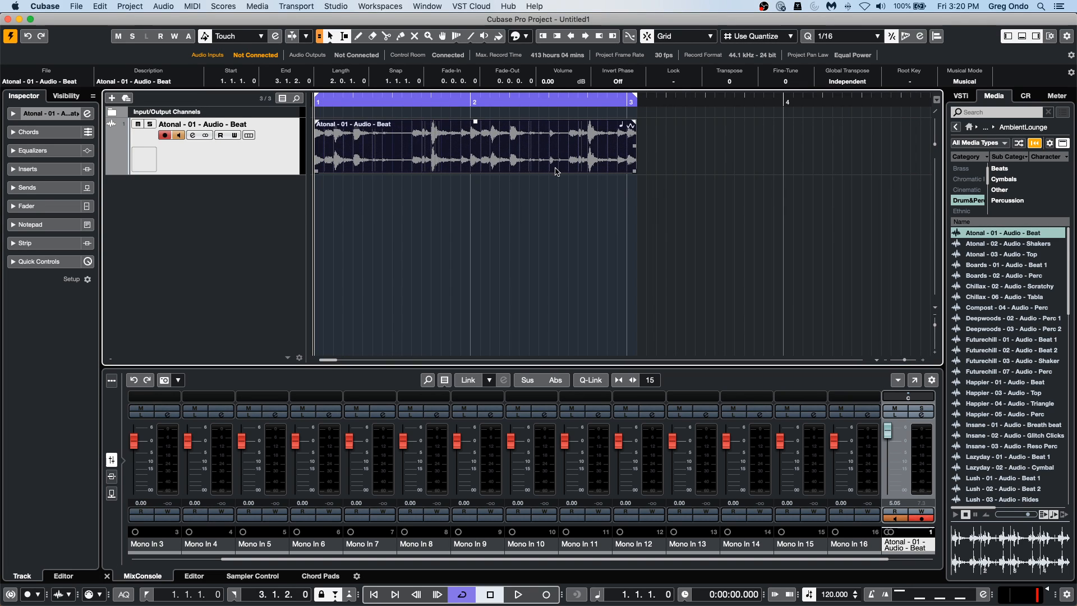
pyautogui.moveTo(492, 163); pyautogui.dragTo(512, 164)
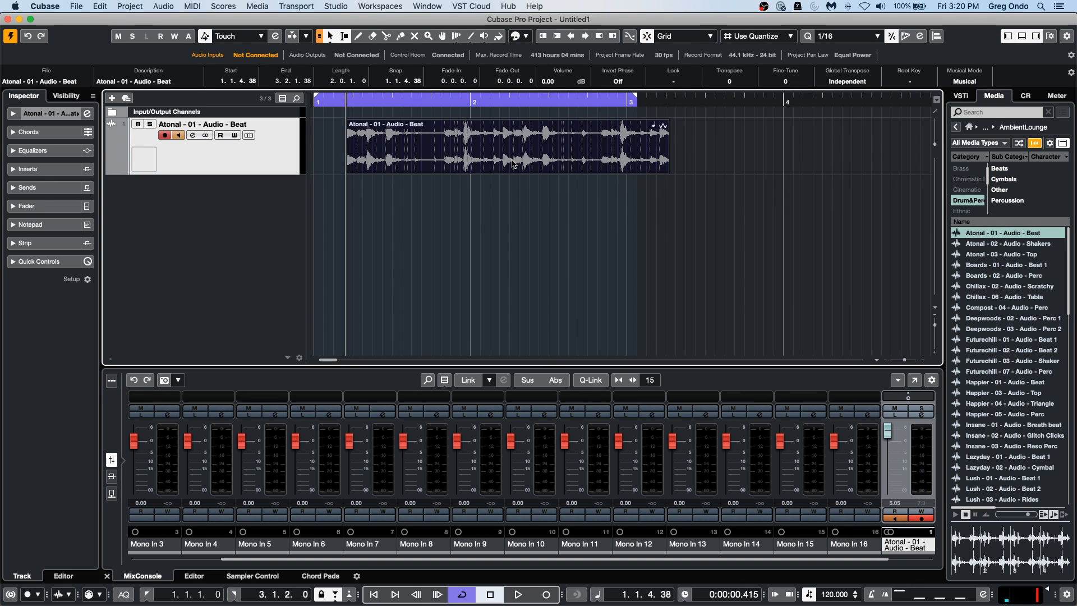
pyautogui.hotkey('alt', 'shift')
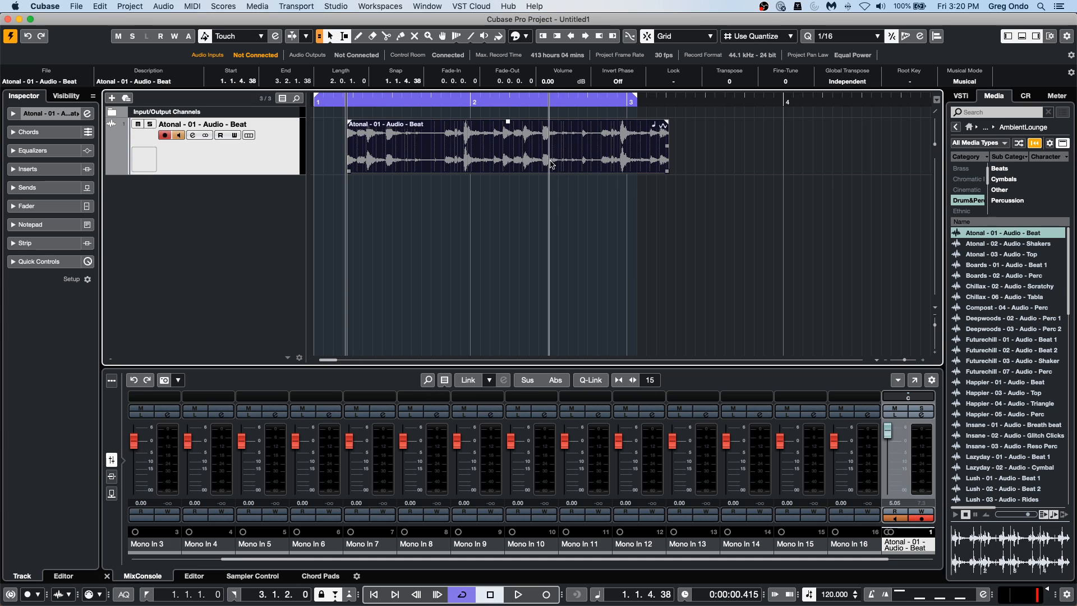
pyautogui.moveTo(549, 162); pyautogui.dragTo(496, 163)
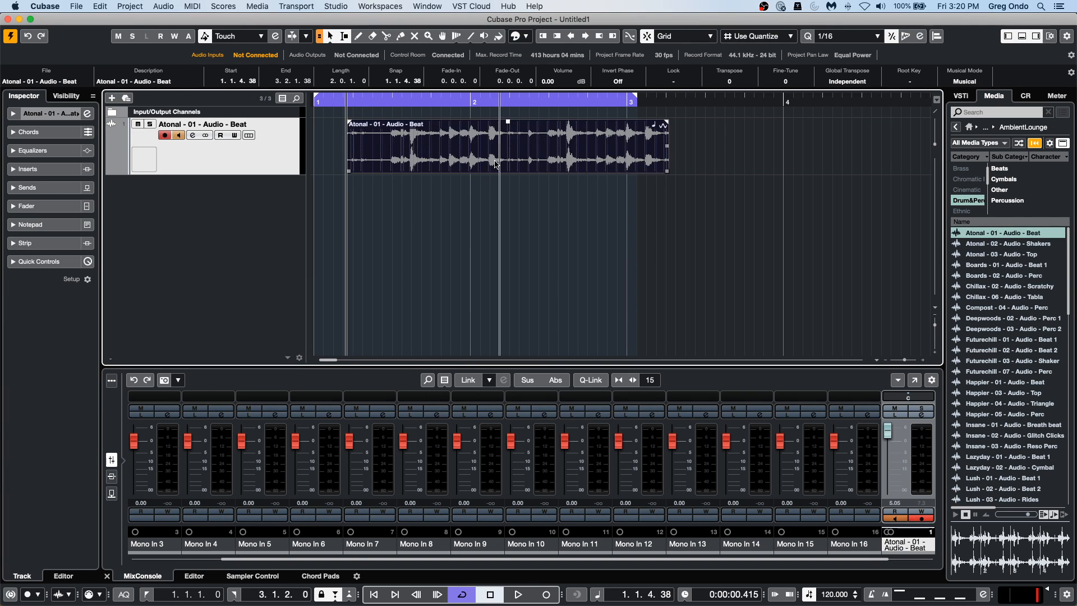
pyautogui.press('super+z')
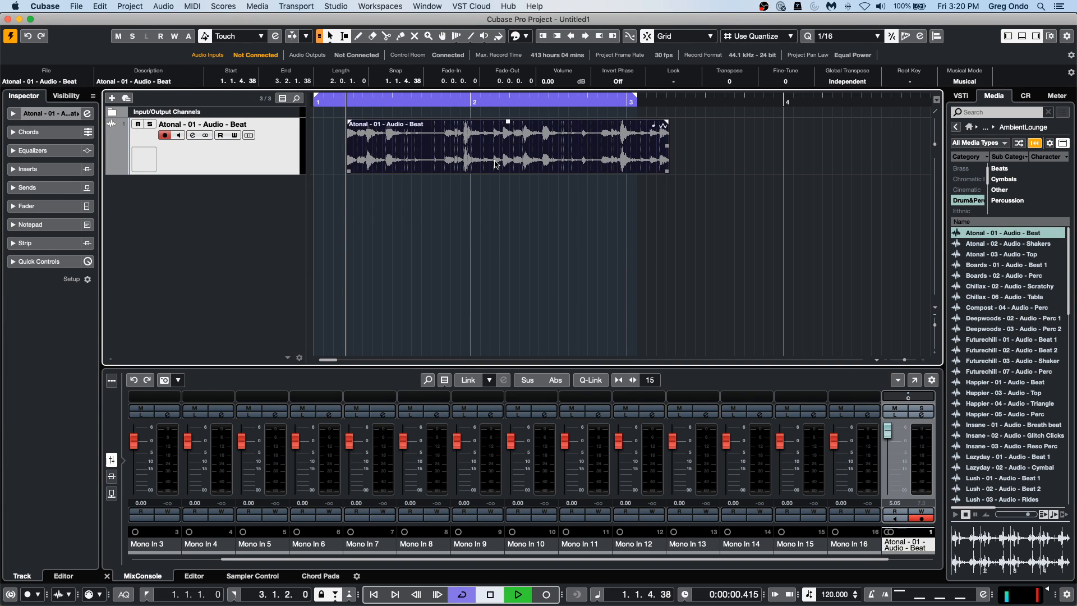
# Try looping the moved beat event between locators set around it, and undo the recorded take and the event's move.
pyautogui.press('space')
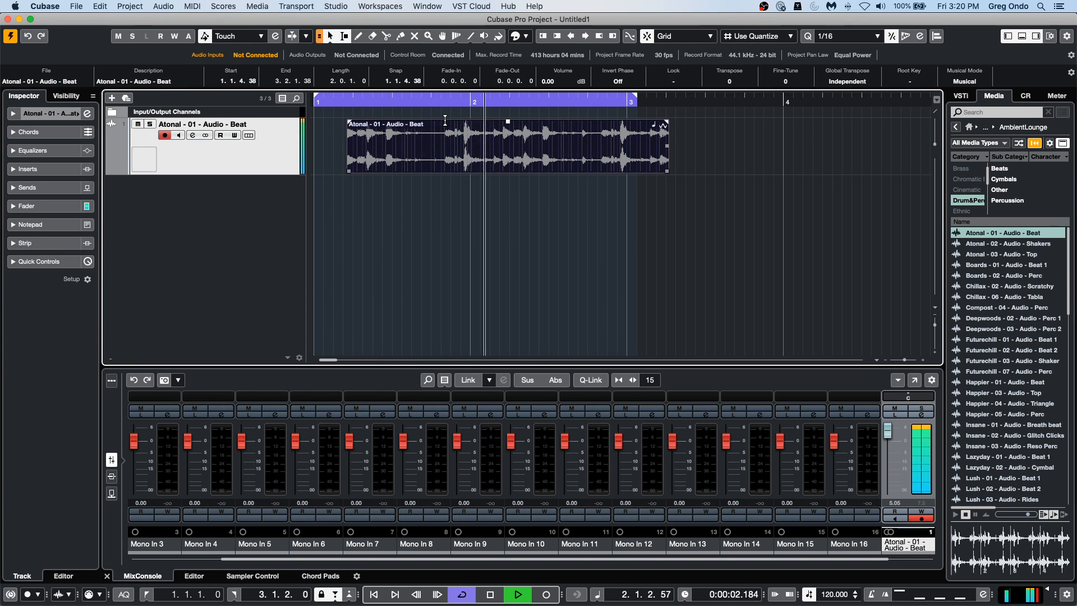
pyautogui.press('p')
pyautogui.press('KP_Multiply')
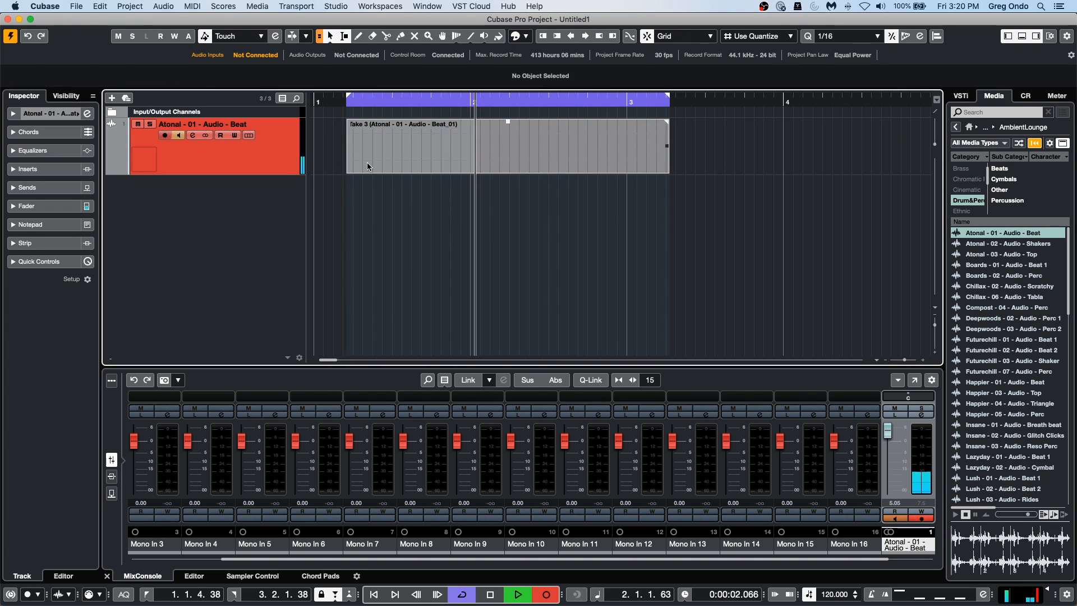
pyautogui.press('space')
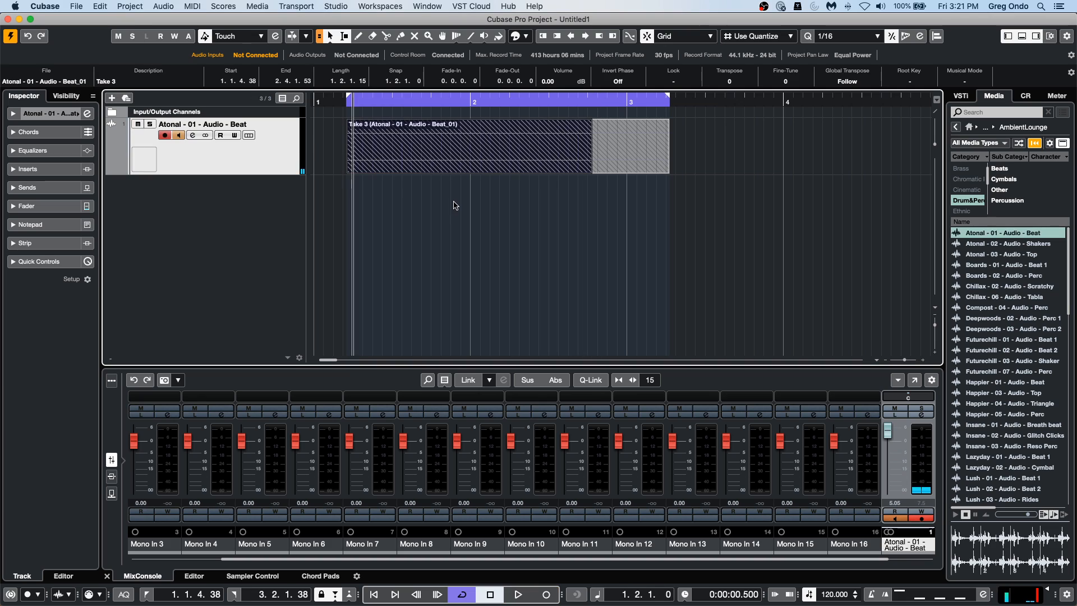
pyautogui.press('super+z')
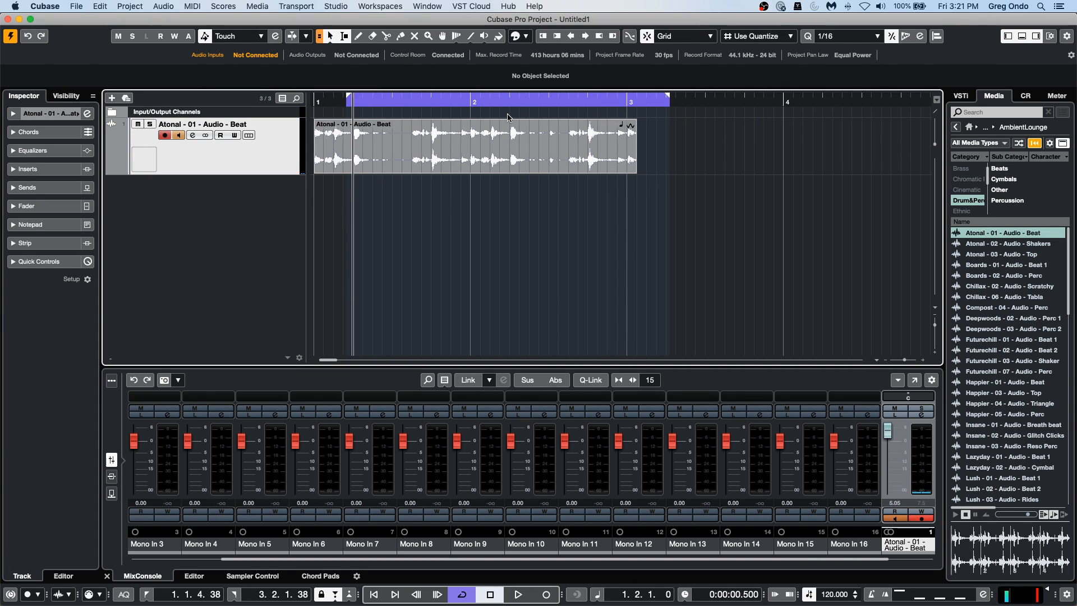
# Set the locators around the beat event at bar 1 and delete the accidentally recorded take over its start.
pyautogui.click(481, 164)
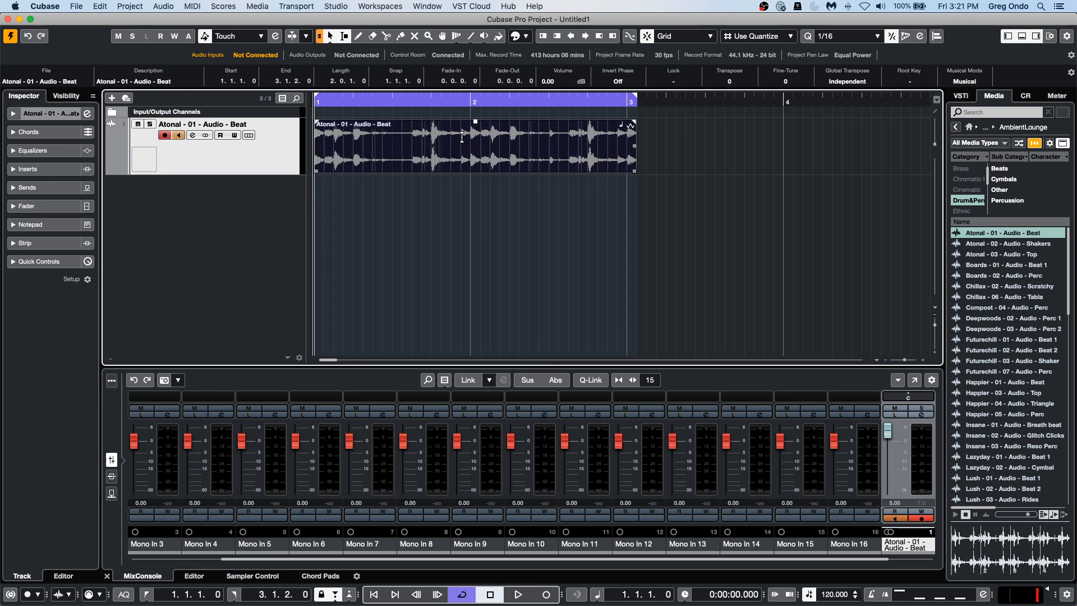
pyautogui.press('KP_Multiply')
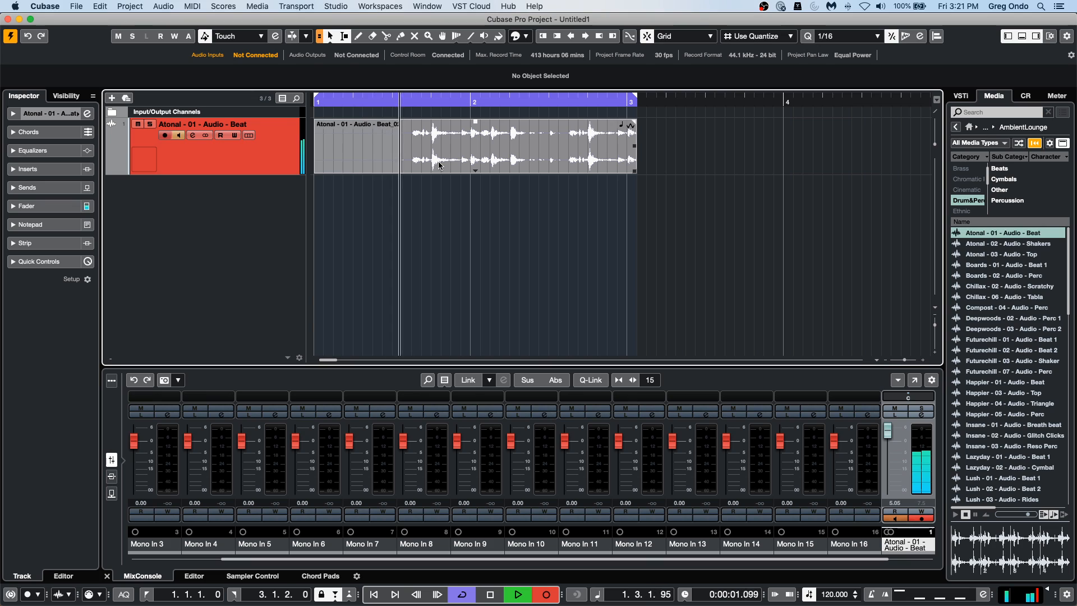
pyautogui.press('space')
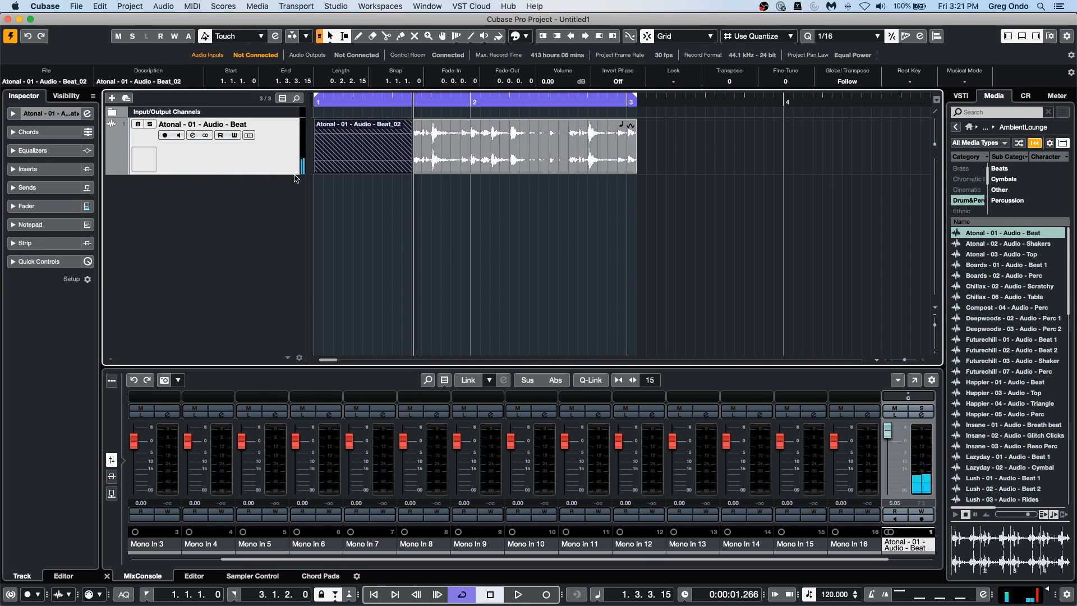
pyautogui.press('Delete')
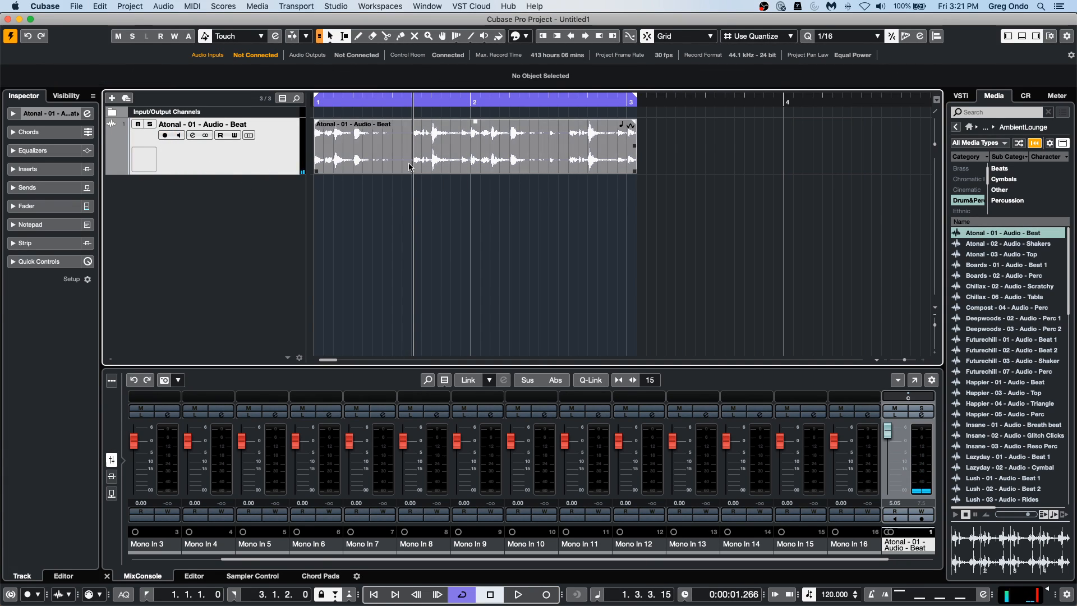
# Play the loop and slip the audio contents inside the beat event back and forth, keeping the event's boundaries in place.
pyautogui.press('space')
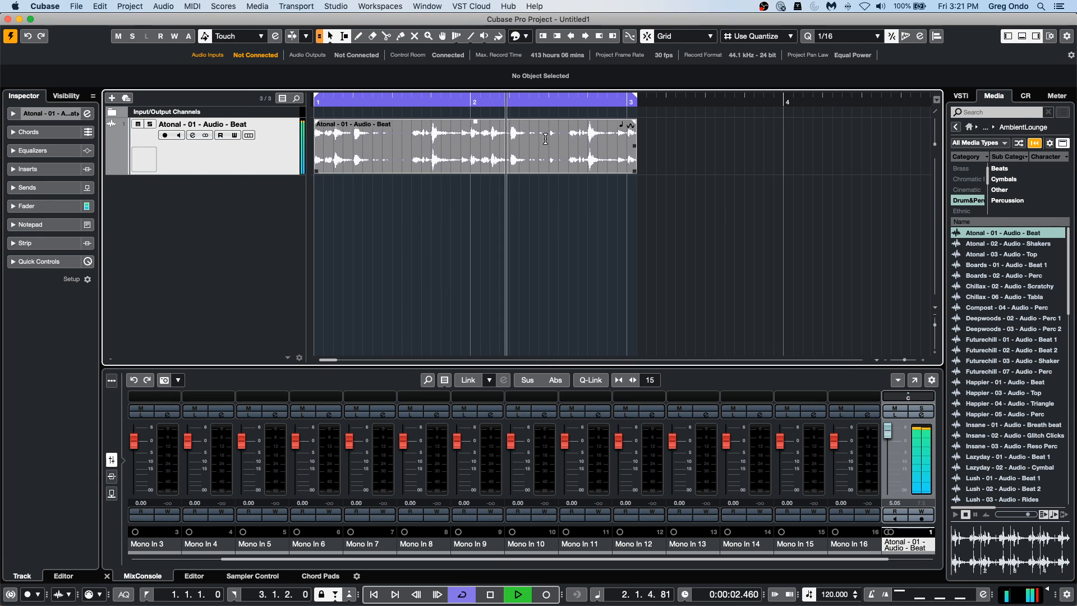
pyautogui.moveTo(529, 154); pyautogui.dragTo(354, 160)
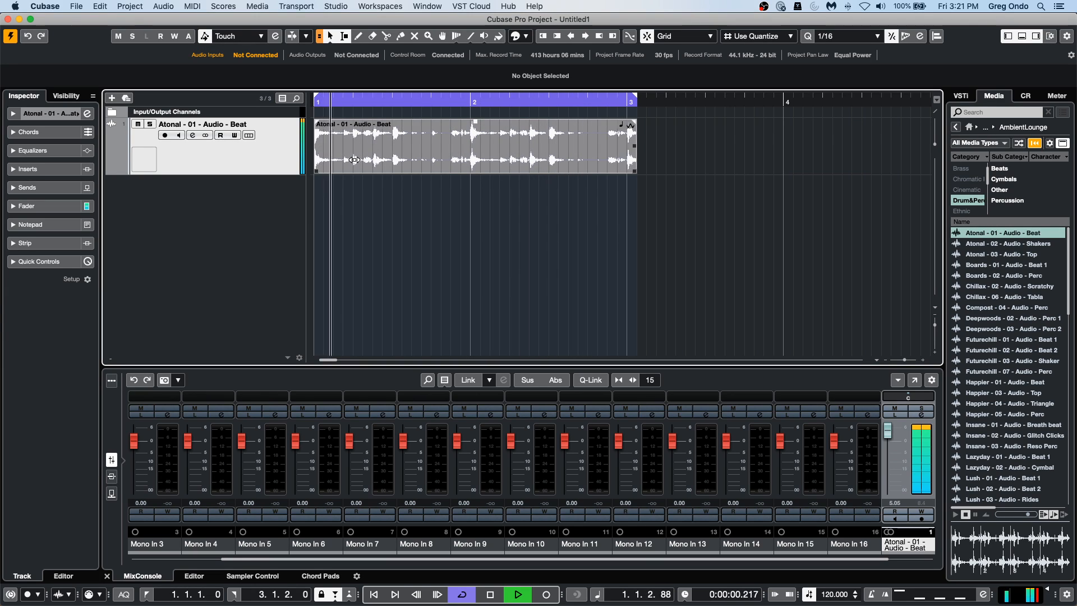
pyautogui.moveTo(354, 160); pyautogui.dragTo(413, 149)
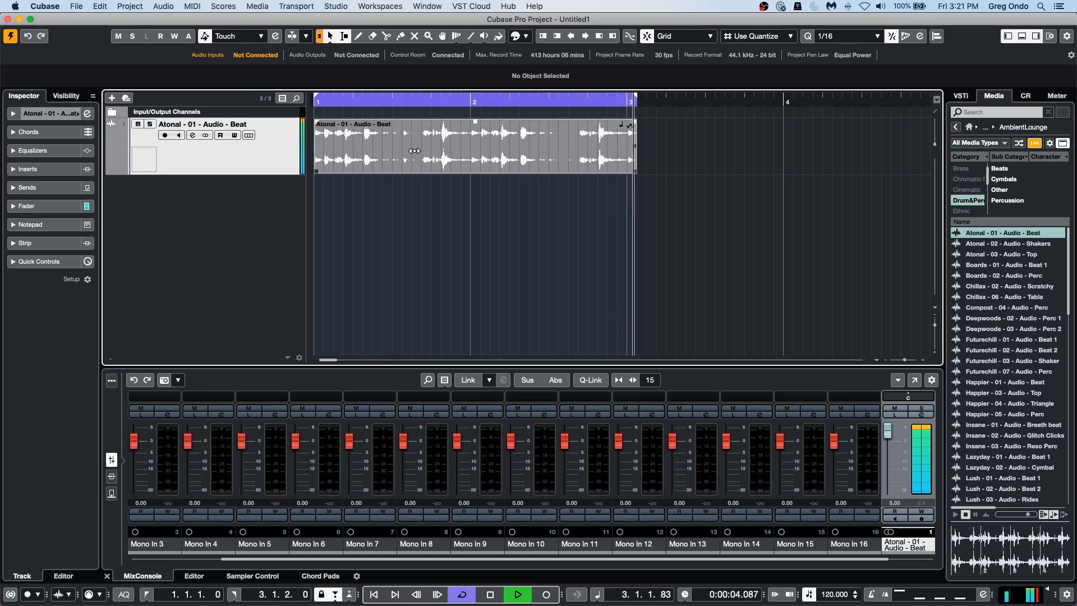
# Add the Happier - 05 - Audio - Perc loop at bar 1 on a new track below the beat track.
pyautogui.click(1002, 382)
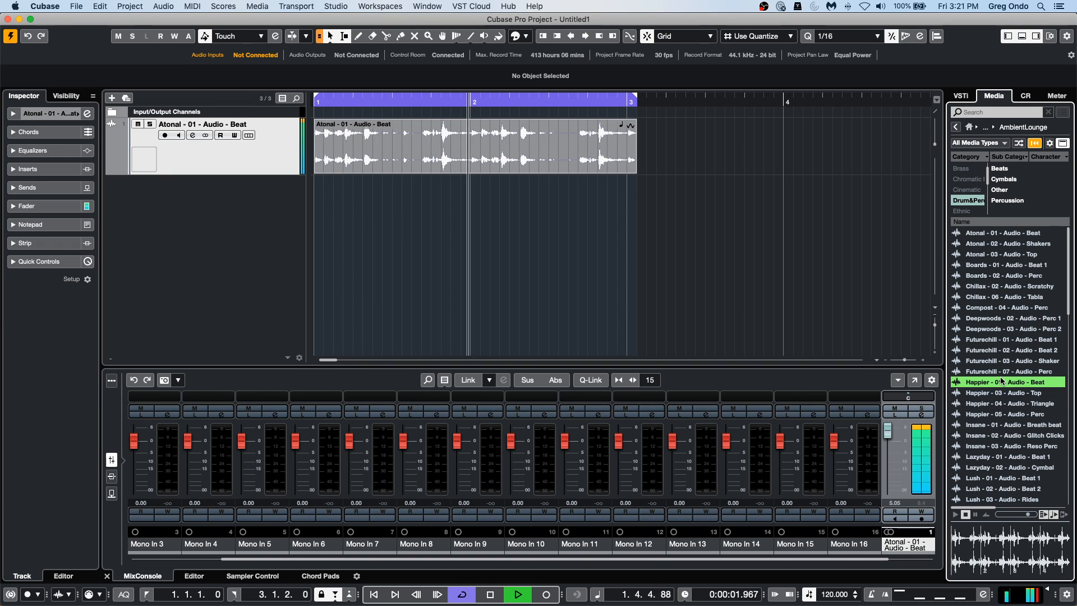
pyautogui.moveTo(999, 414); pyautogui.dragTo(317, 194)
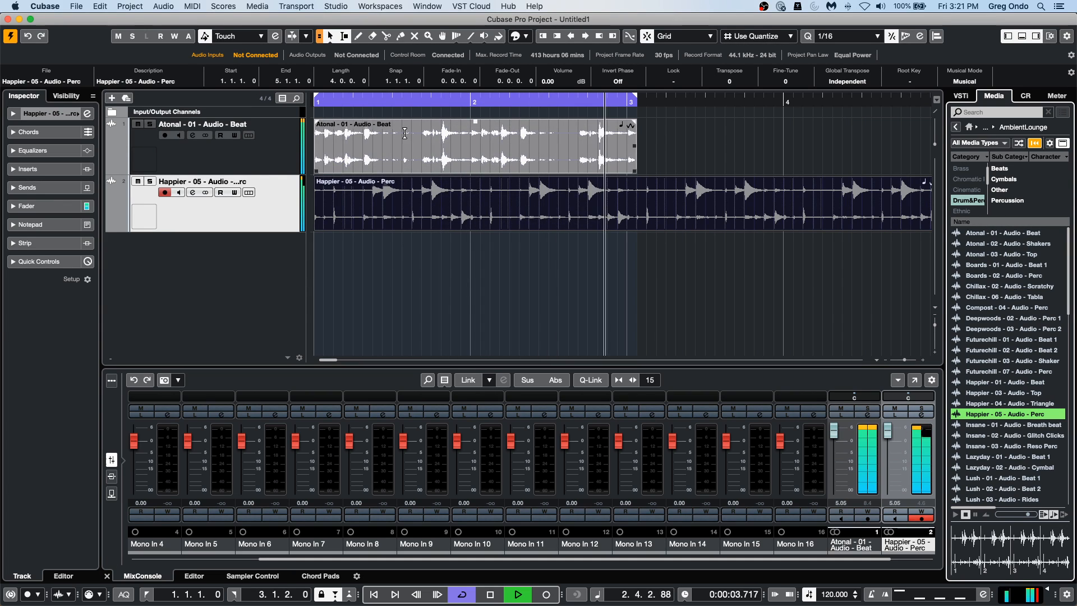
pyautogui.press('g')
pyautogui.press('g')
pyautogui.press('g')
pyautogui.press('g')
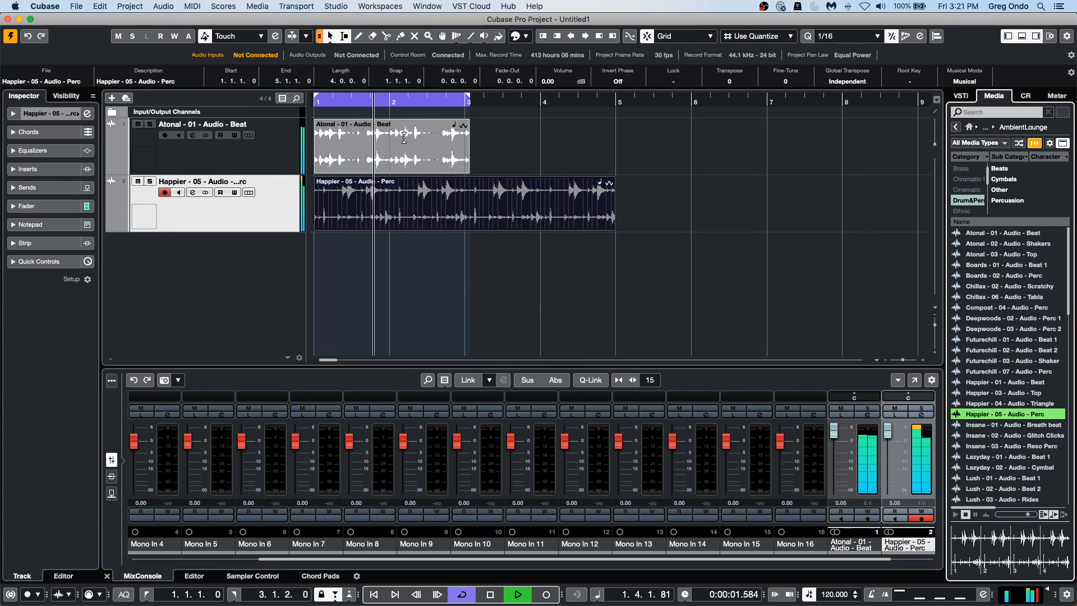
# Duplicate the beat event directly after the original, starting at 3.1.2.0.
pyautogui.moveTo(469, 149); pyautogui.dragTo(685, 158)
pyautogui.press('Delete')
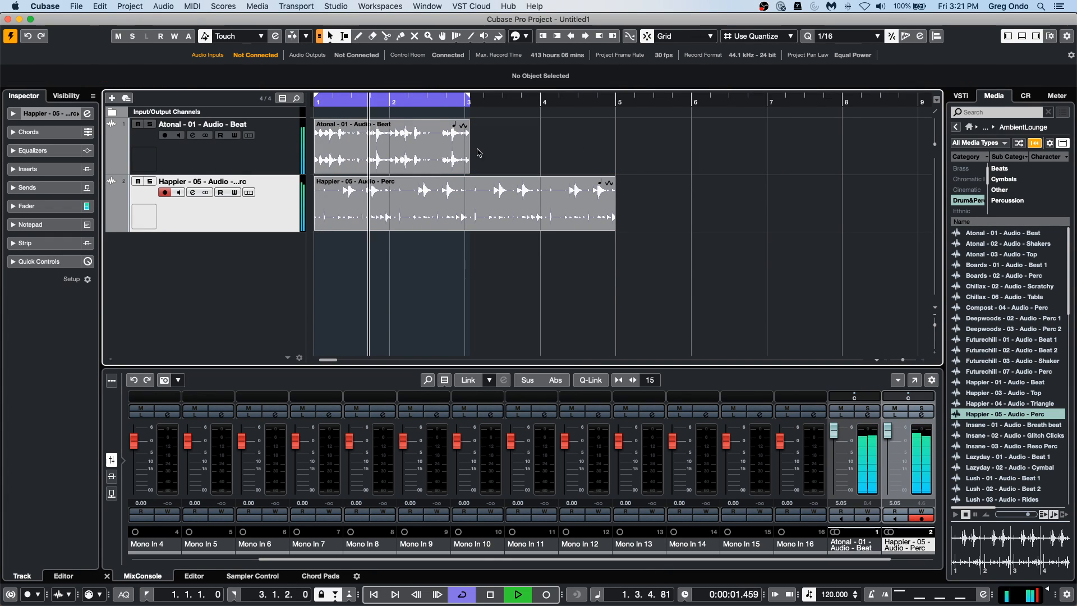
pyautogui.moveTo(468, 150); pyautogui.dragTo(522, 174)
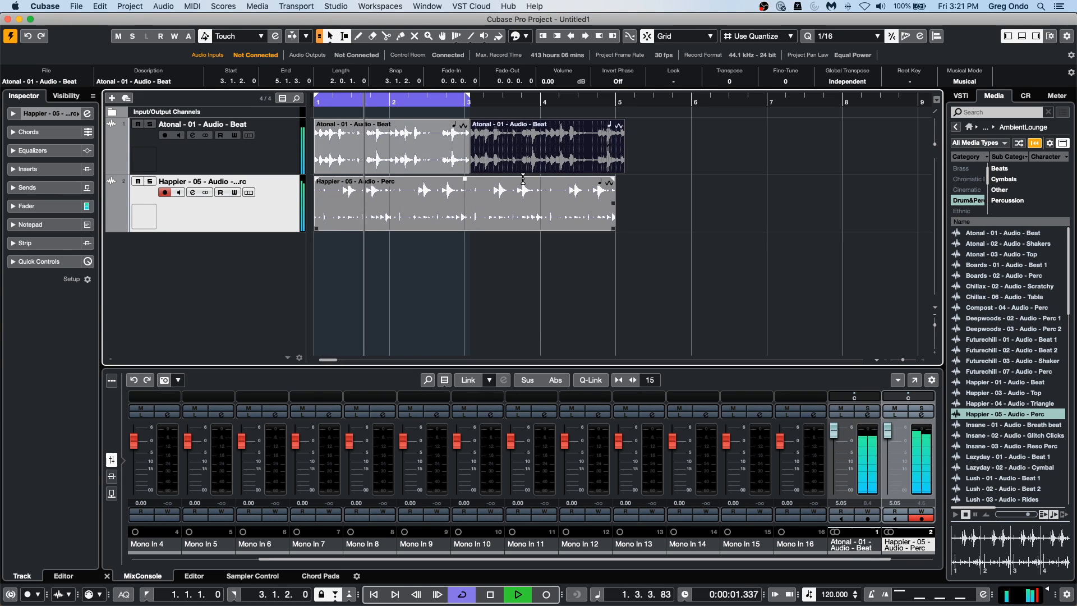
pyautogui.click(443, 160)
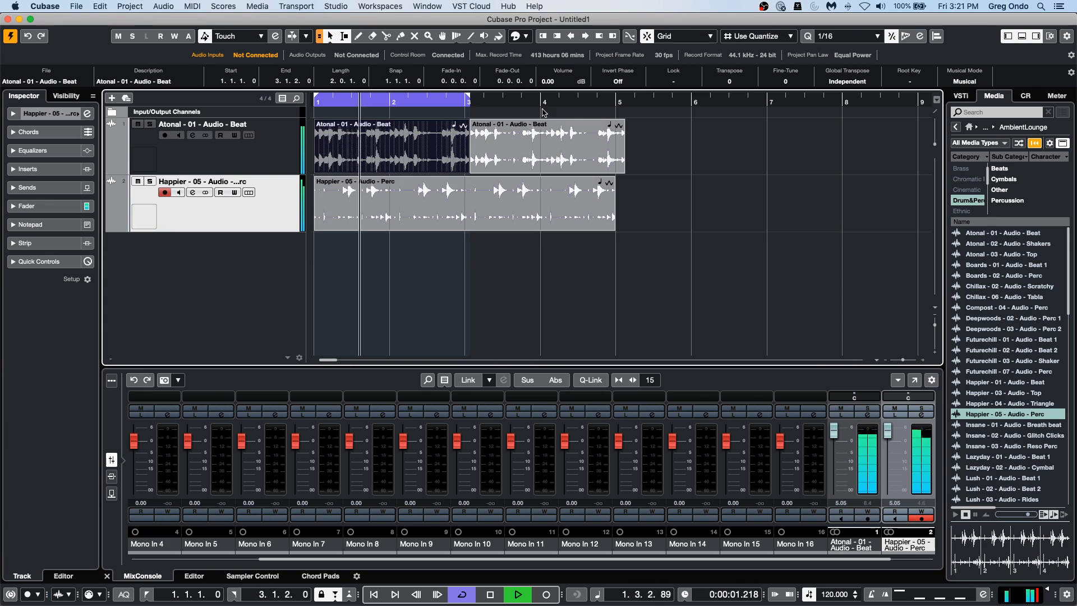
pyautogui.click(432, 215)
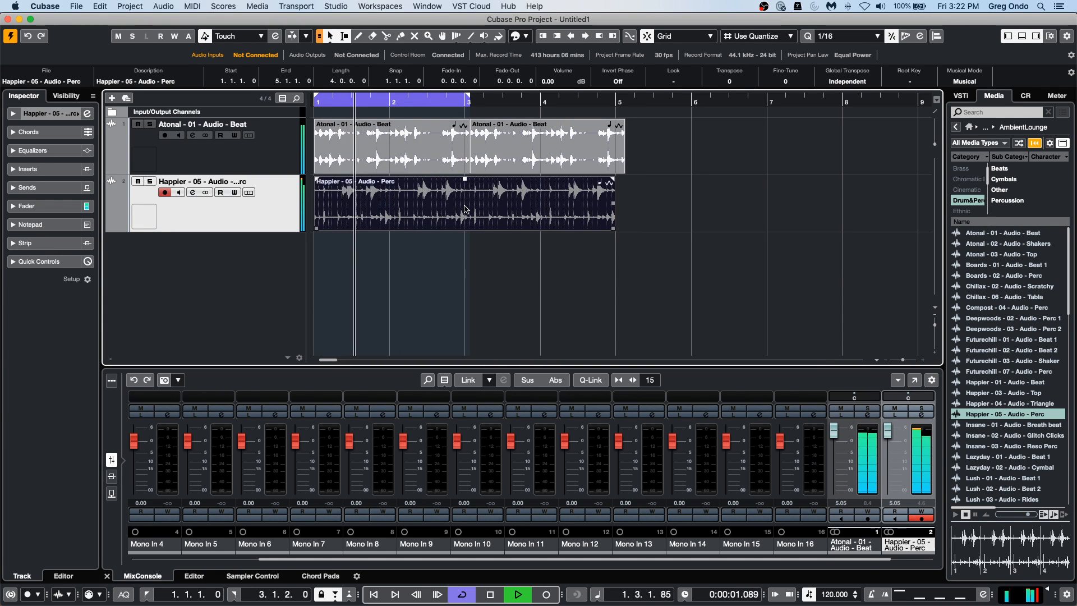
# Slip the duplicated beat event's audio contents earlier, and play the cycle with the right locator extended to 5.1.1.0.
pyautogui.press('space')
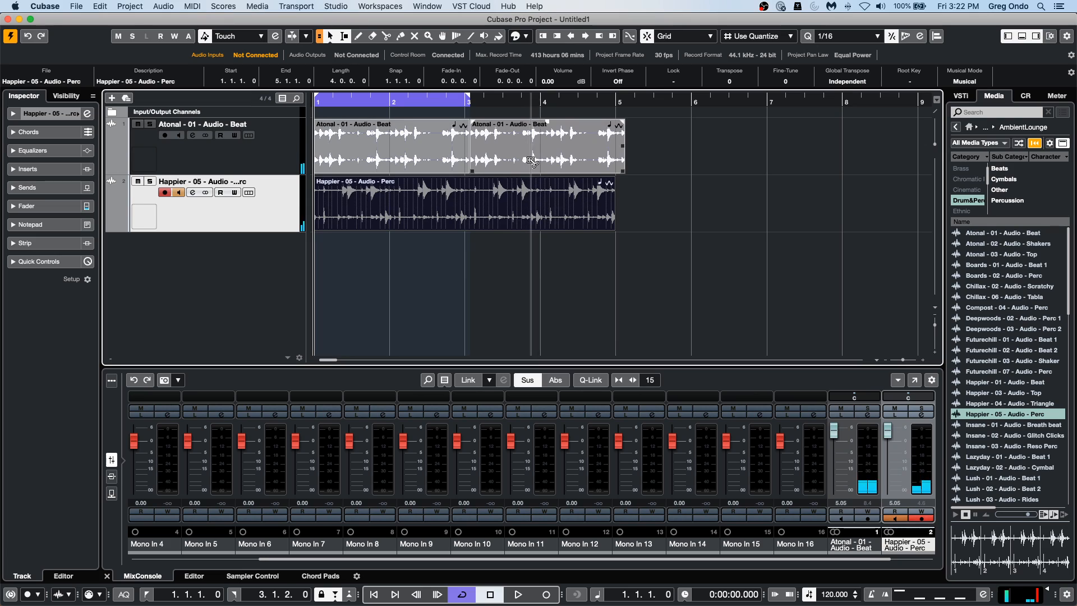
pyautogui.moveTo(533, 160); pyautogui.dragTo(503, 164)
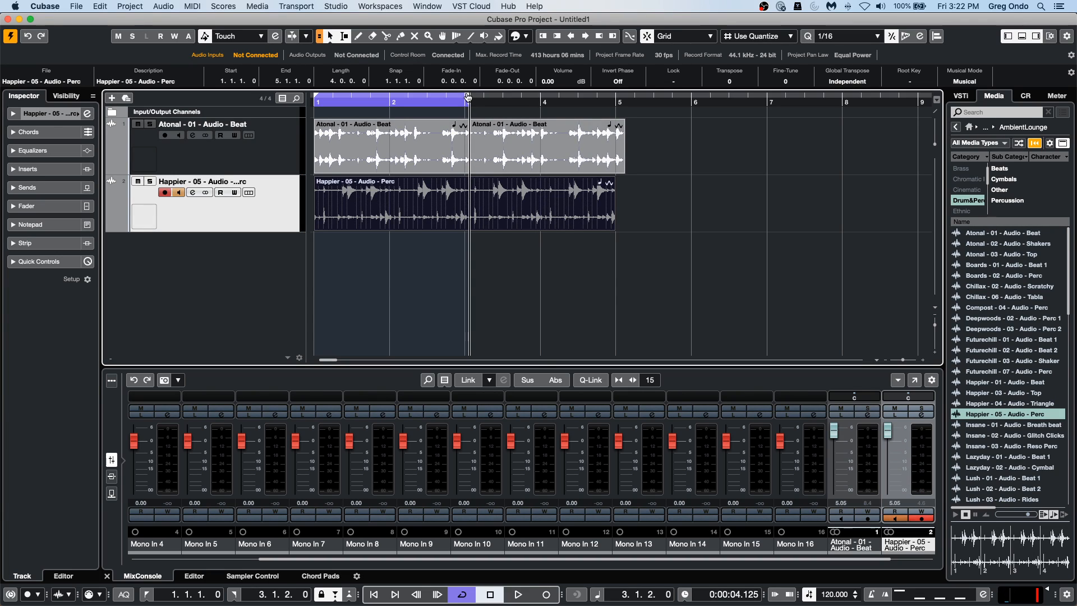
pyautogui.moveTo(465, 94); pyautogui.dragTo(619, 107)
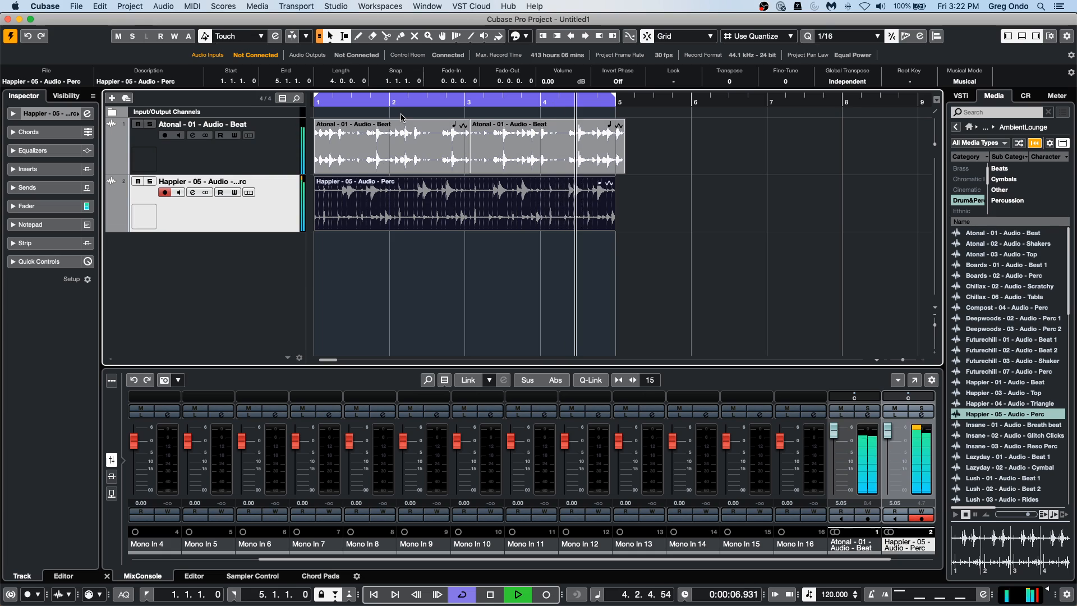
pyautogui.press('space')
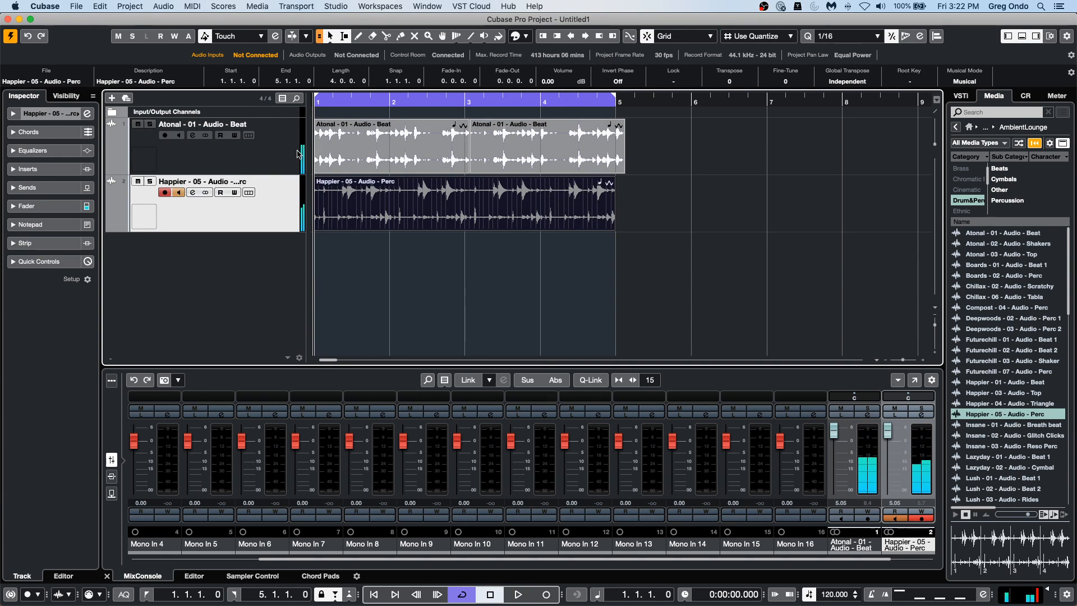
# Load the MorphFilter effect into the first insert slot of the Atonal - 01 - Audio - Beat track.
pyautogui.click(274, 153)
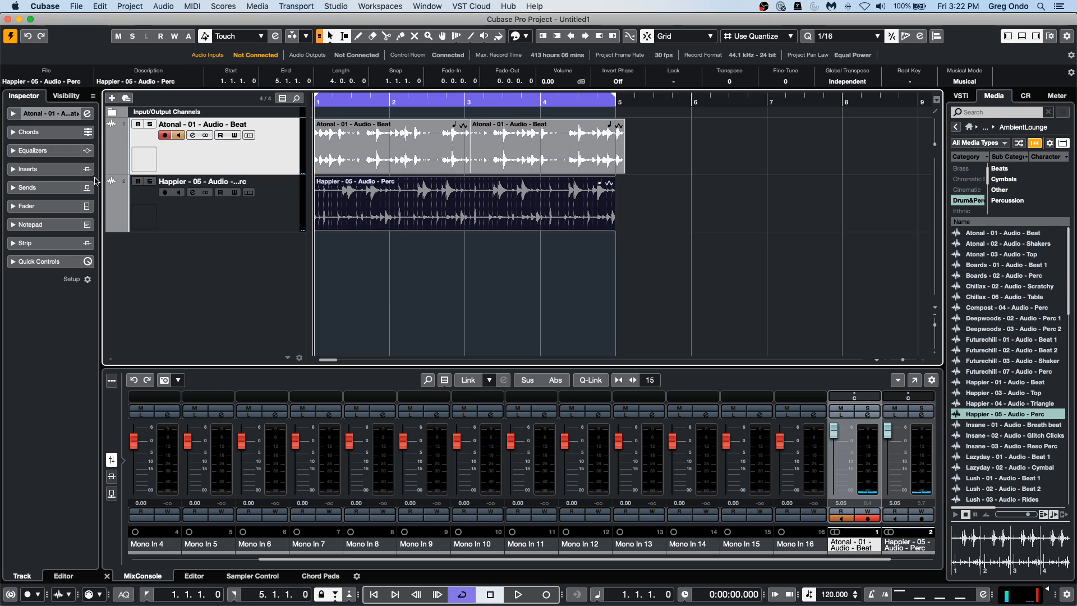
pyautogui.click(55, 189)
pyautogui.click(55, 188)
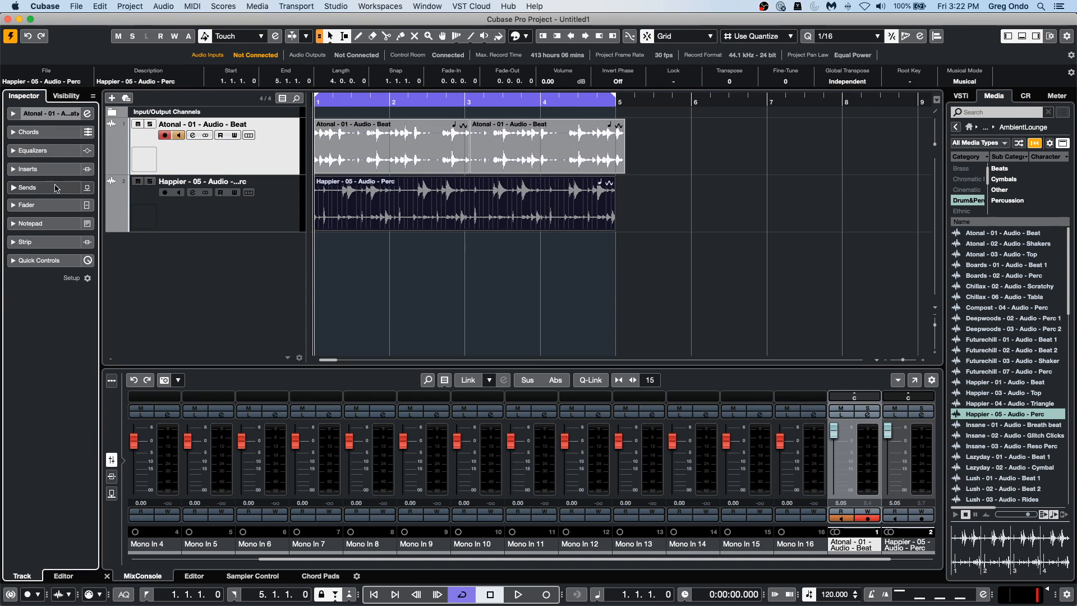
pyautogui.click(57, 171)
pyautogui.click(57, 191)
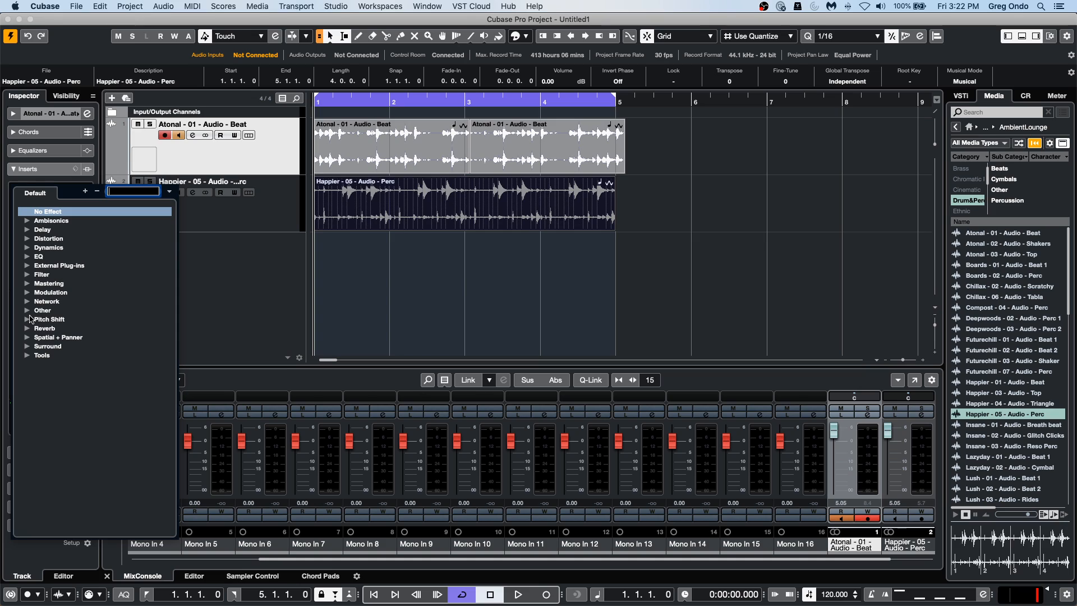
pyautogui.click(27, 275)
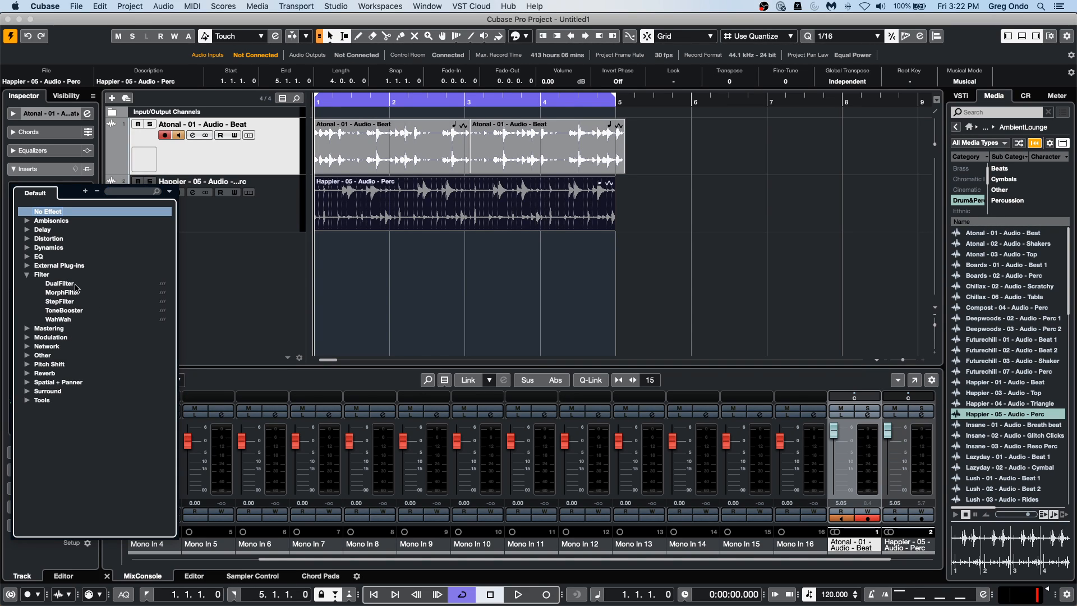
pyautogui.click(62, 292)
# Try MorphFilter at 1929 Hz with a 15% morph factor, and turn off record enable on the beat track.
pyautogui.press('KP_Multiply')
pyautogui.moveTo(540, 224); pyautogui.dragTo(556, 284)
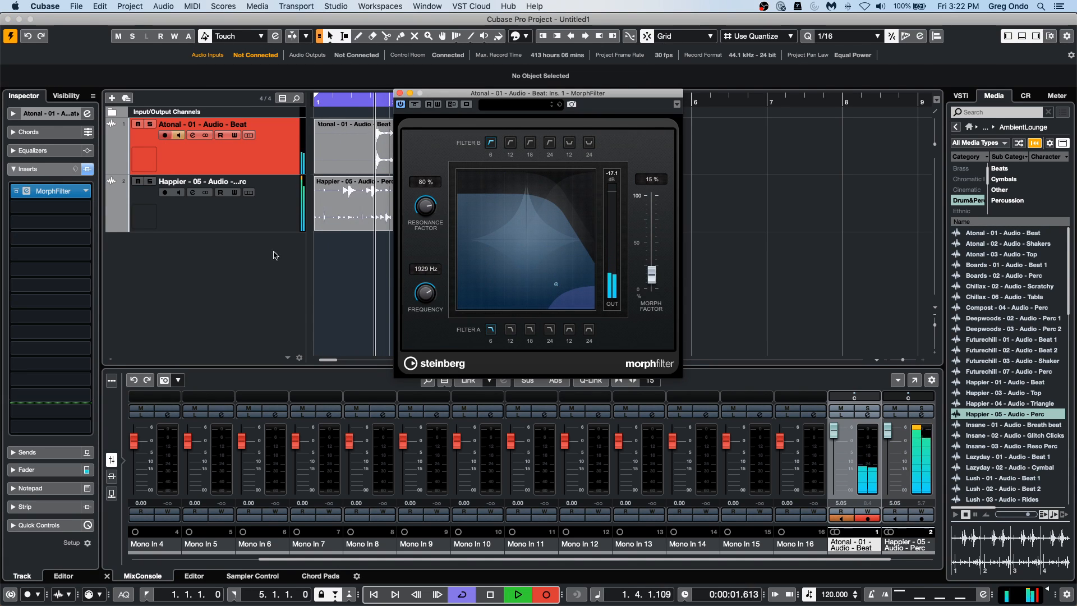
pyautogui.click(164, 135)
pyautogui.click(367, 300)
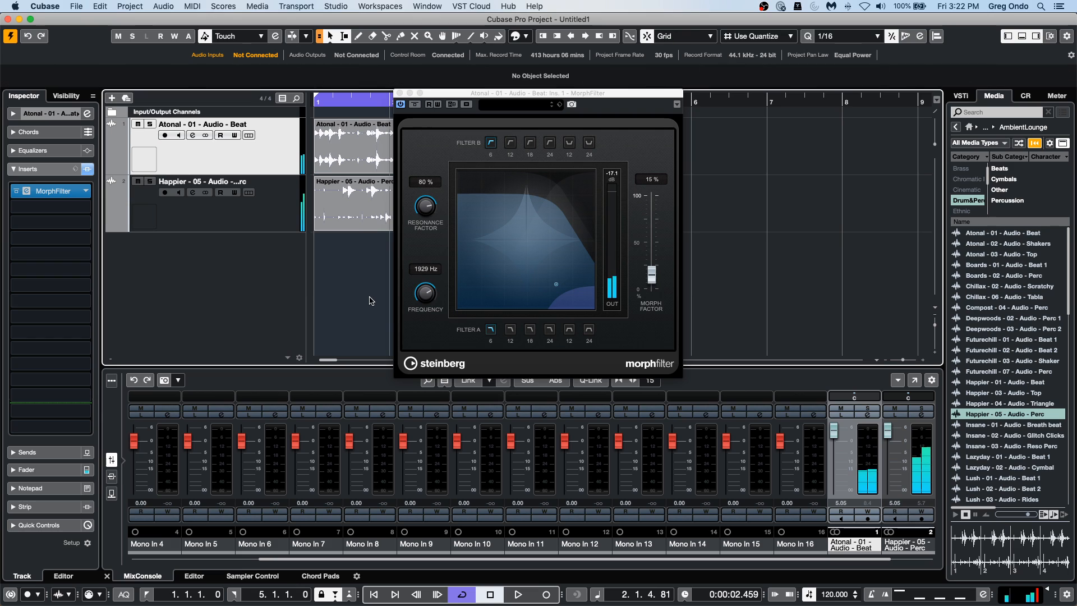
# Play the loop and set MorphFilter's frequency to 1120 Hz and its morph factor to 51%.
pyautogui.press('space')
pyautogui.moveTo(549, 240); pyautogui.dragTo(542, 297)
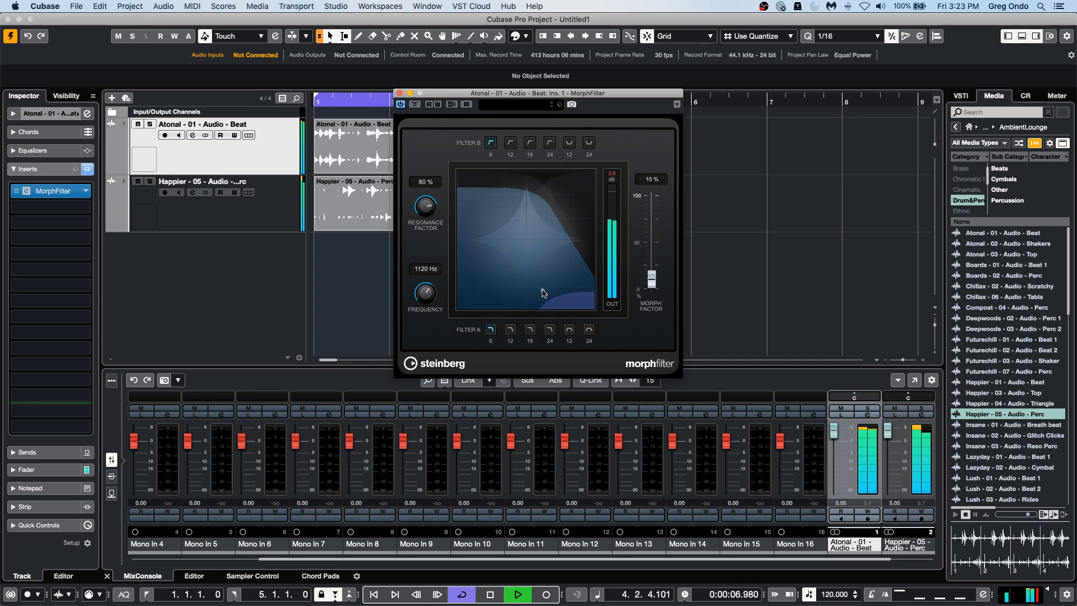
pyautogui.moveTo(652, 284); pyautogui.dragTo(652, 242)
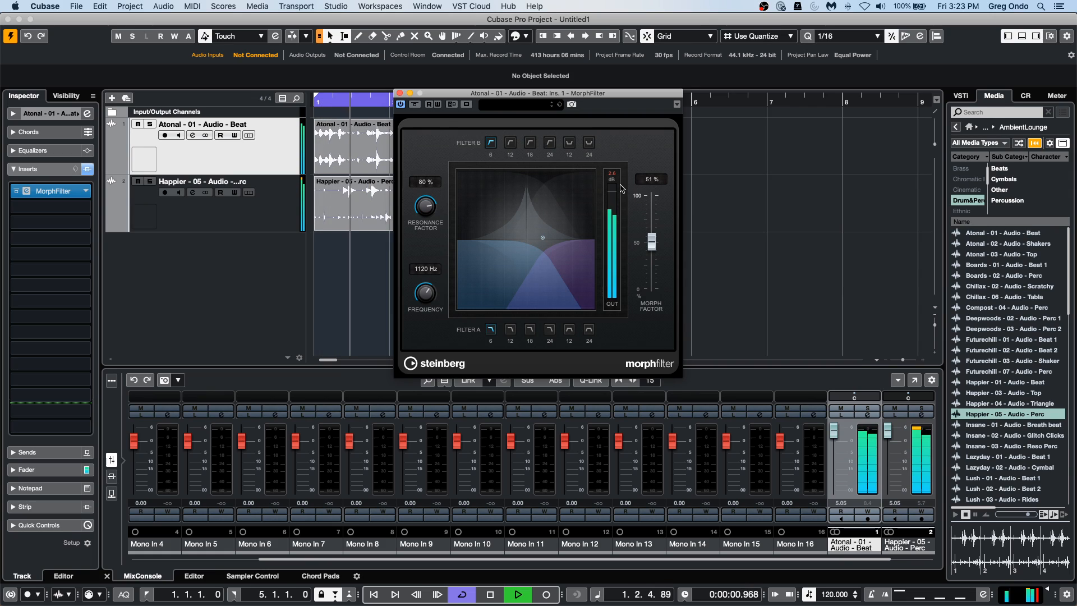
# Stop playback and place the Lush - 01 - Audio - Beat 1 loop at bar 1 on a new track below the percussion.
pyautogui.press('space')
pyautogui.moveTo(446, 97); pyautogui.dragTo(674, 122)
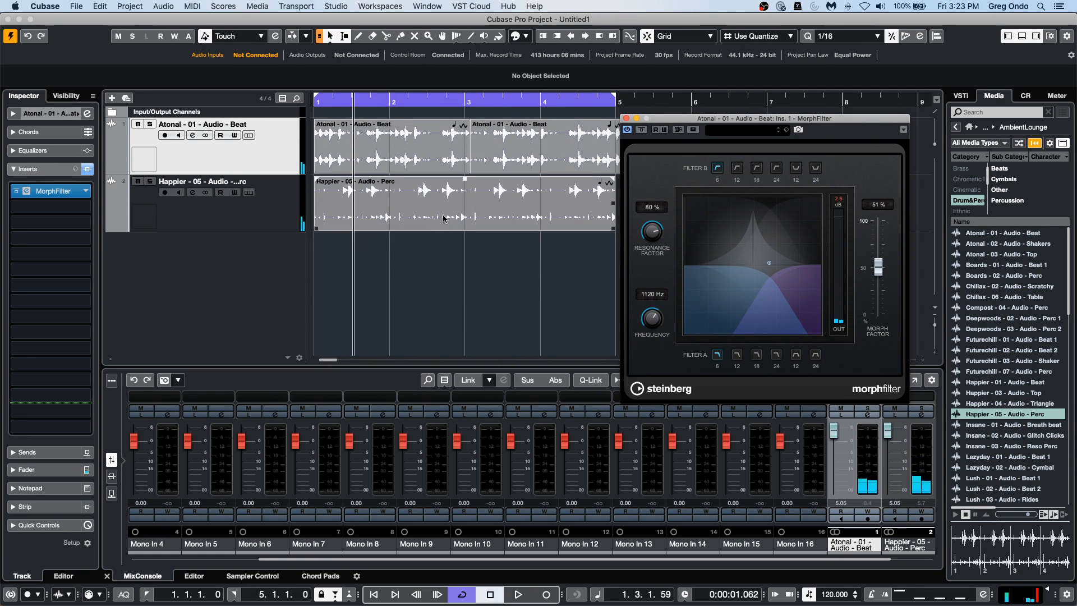
pyautogui.click(997, 481)
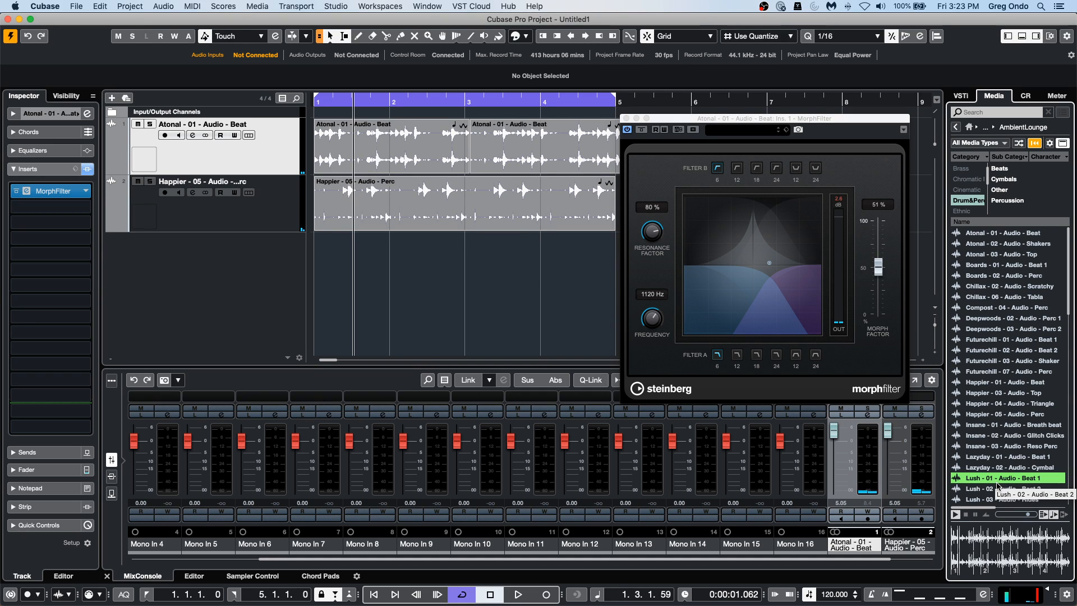
pyautogui.moveTo(363, 362); pyautogui.dragTo(324, 262)
pyautogui.moveTo(680, 120); pyautogui.dragTo(727, 294)
# Stop the accidental recording, turn off record enable on the Lush track and delete the recorded take.
pyautogui.press('KP_Multiply')
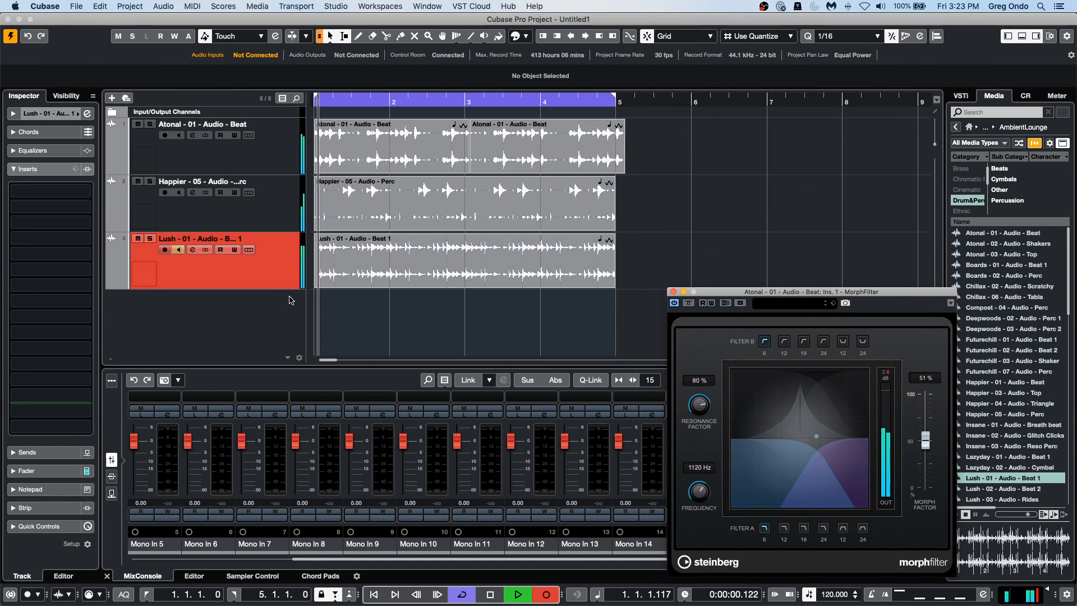
pyautogui.press('space')
pyautogui.click(172, 249)
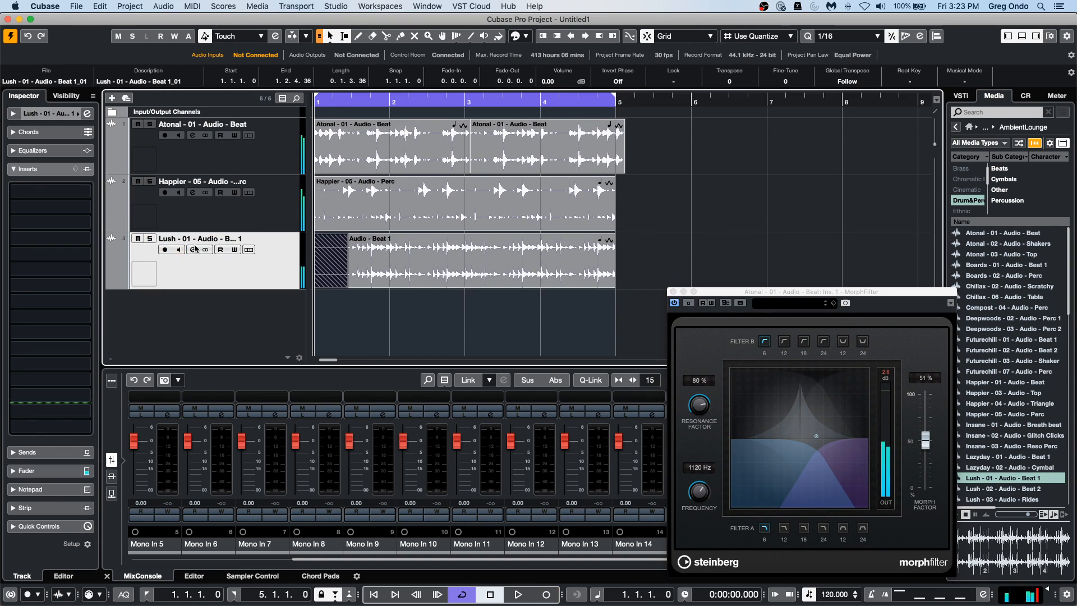
pyautogui.press('Delete')
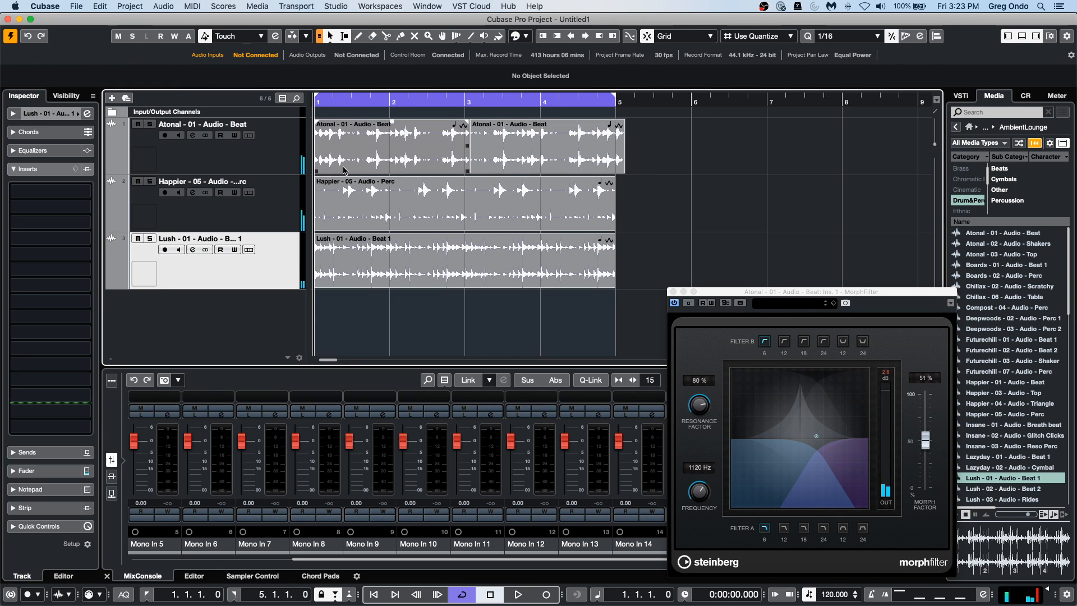
# Audition the cycle and apply the Reverse process to the Lush - 01 - Audio - Beat 1 event.
pyautogui.press('space')
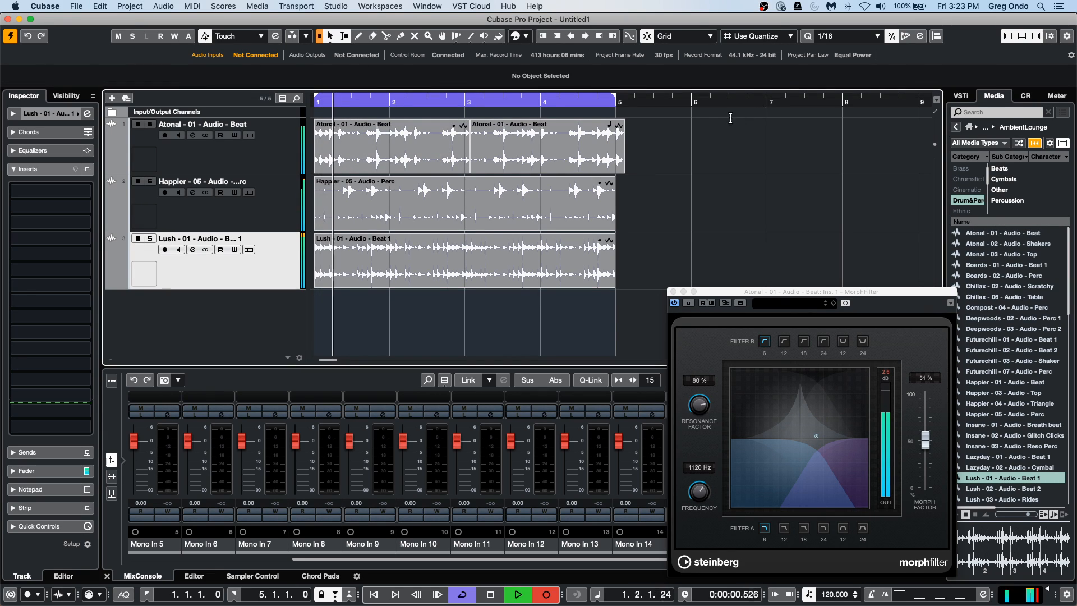
pyautogui.click(485, 276)
pyautogui.press('space')
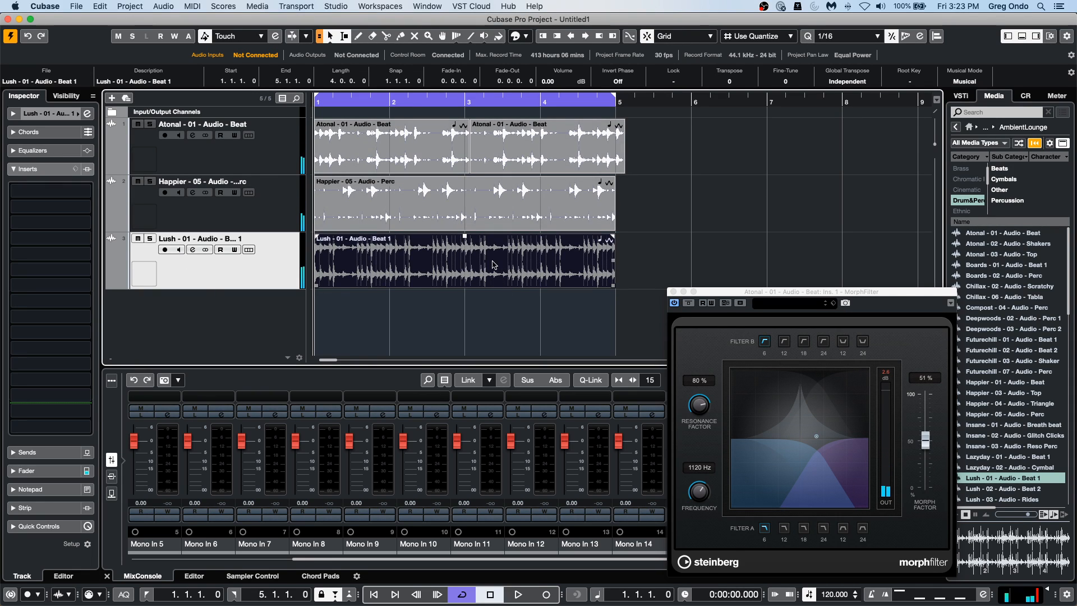
pyautogui.click(201, 6)
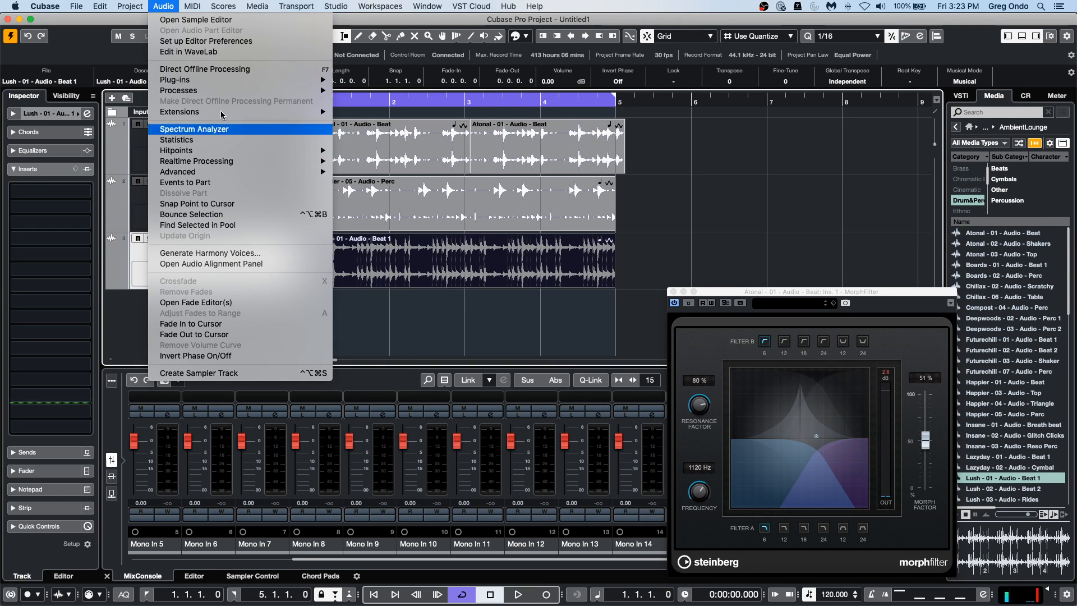
pyautogui.moveTo(220, 82)
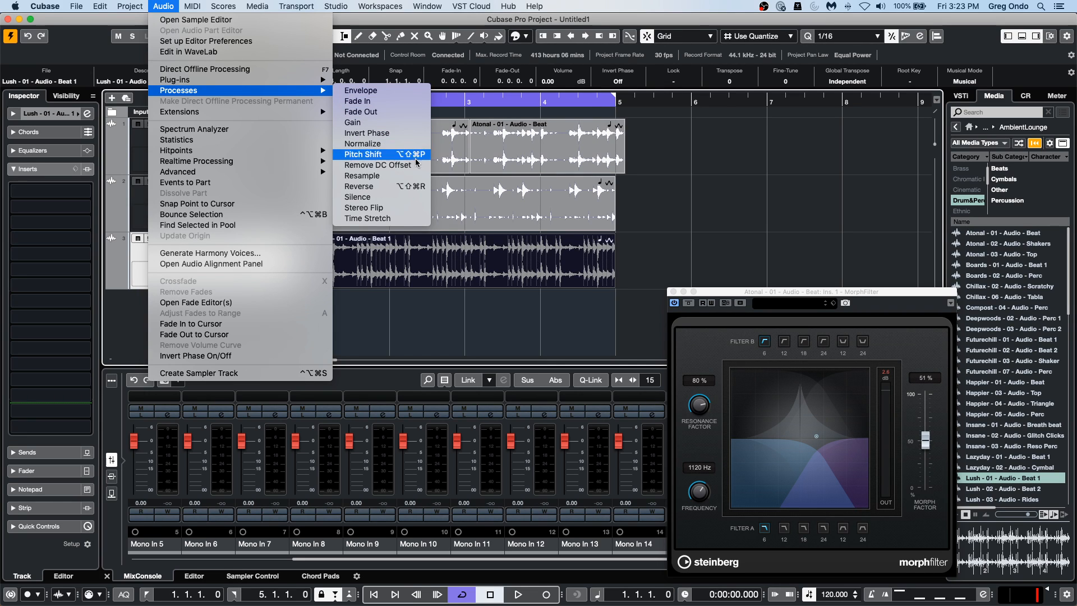
pyautogui.click(415, 186)
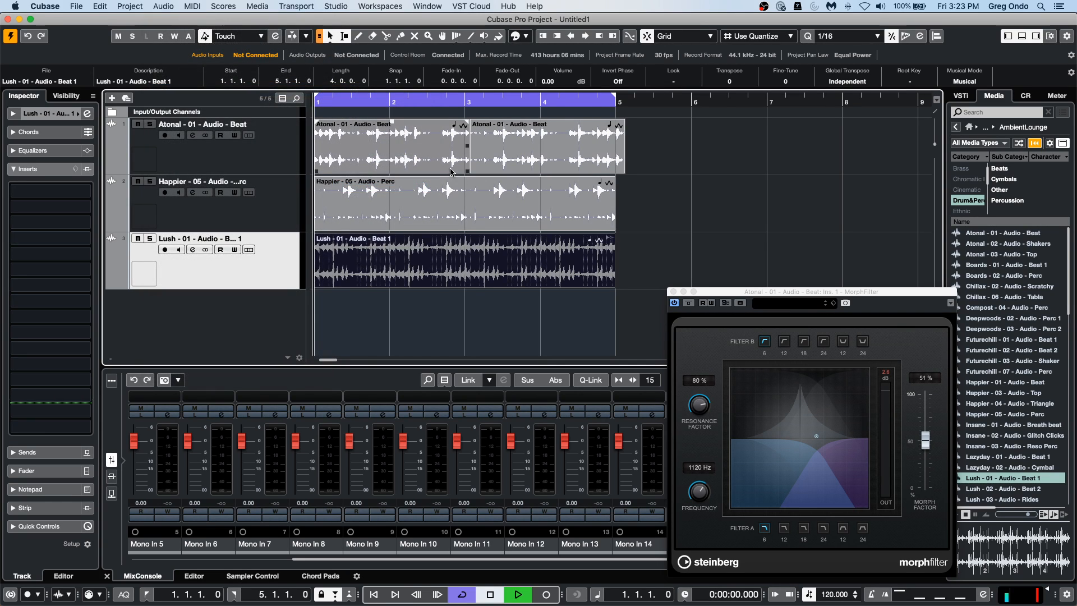
# Play the loop with the reversed beat and lower the Lush track's fader to -12.9 dB.
pyautogui.press('KP_Multiply')
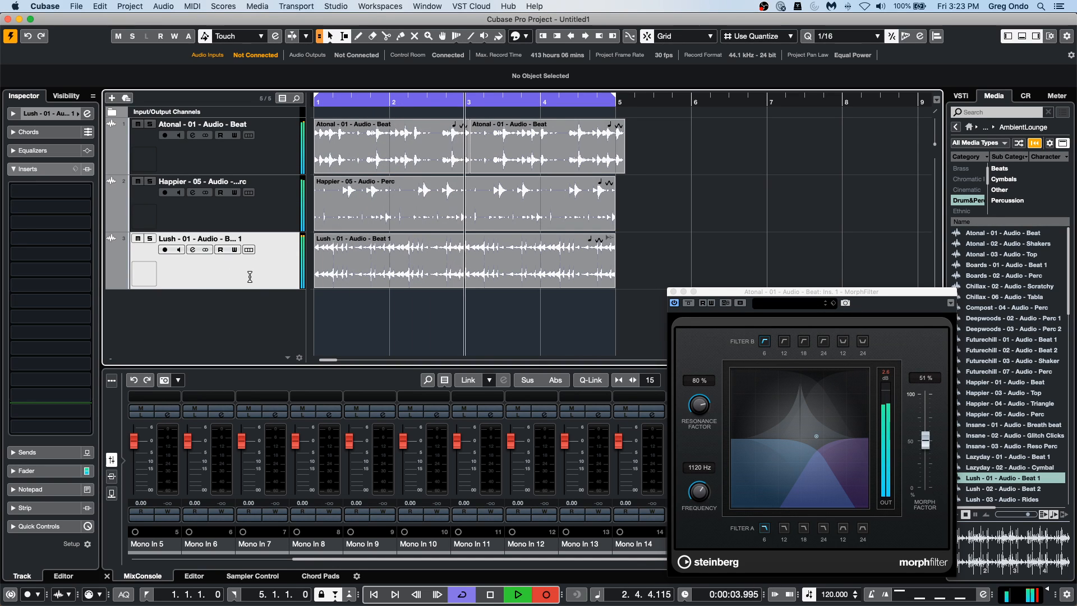
pyautogui.press('space')
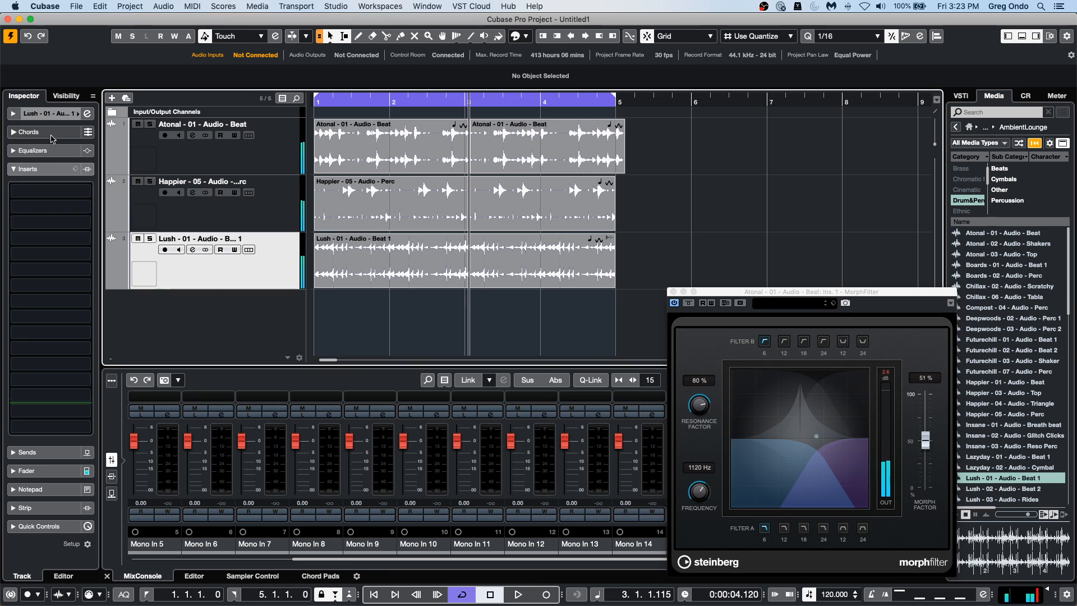
pyautogui.moveTo(32, 278); pyautogui.dragTo(32, 344)
pyautogui.press('space')
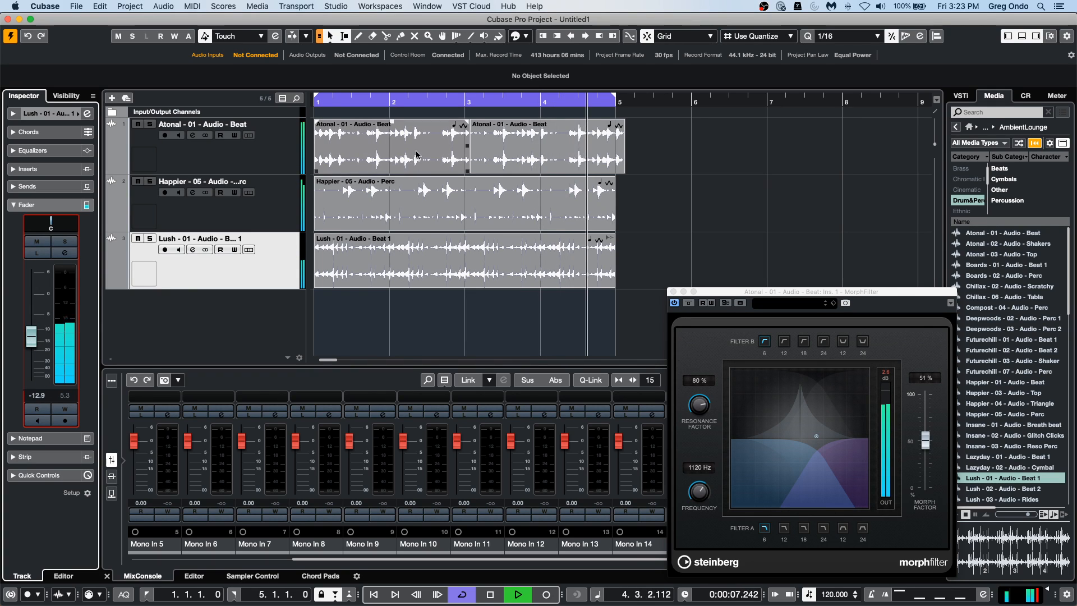
pyautogui.press('space')
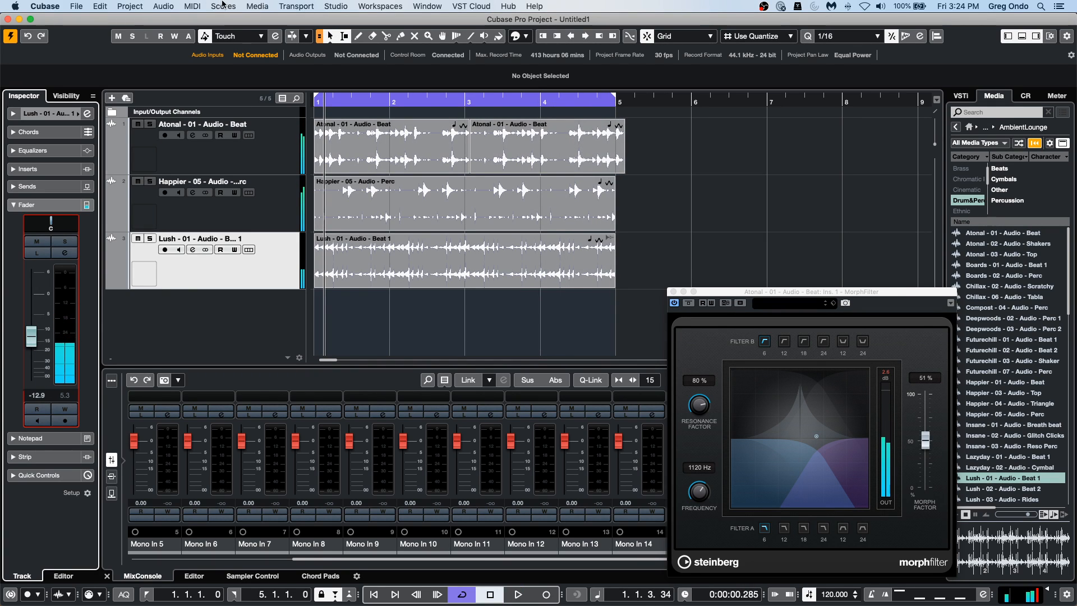
pyautogui.click(162, 6)
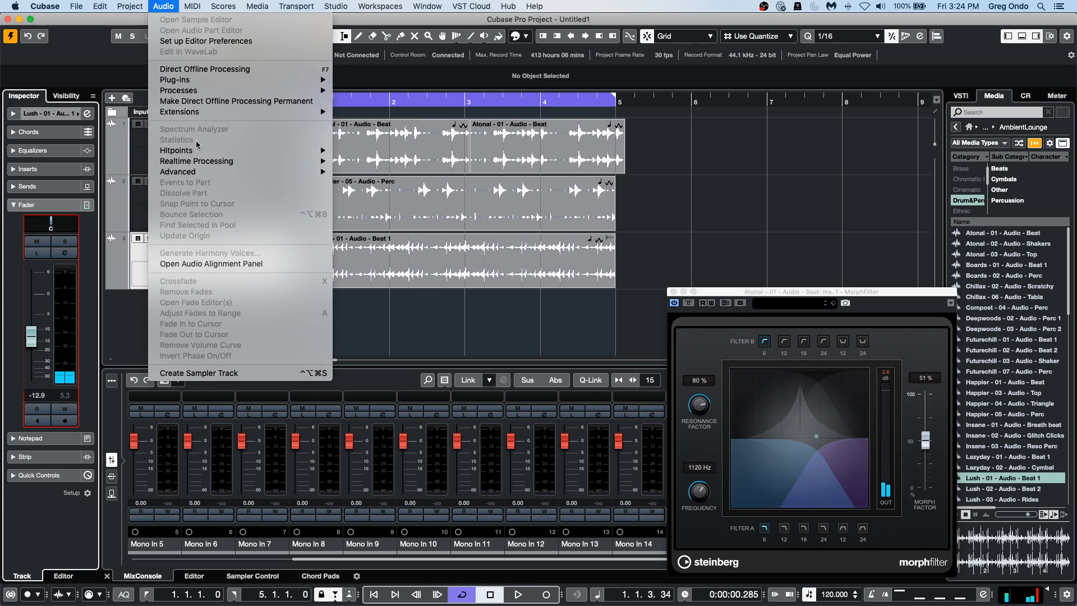
pyautogui.moveTo(201, 163)
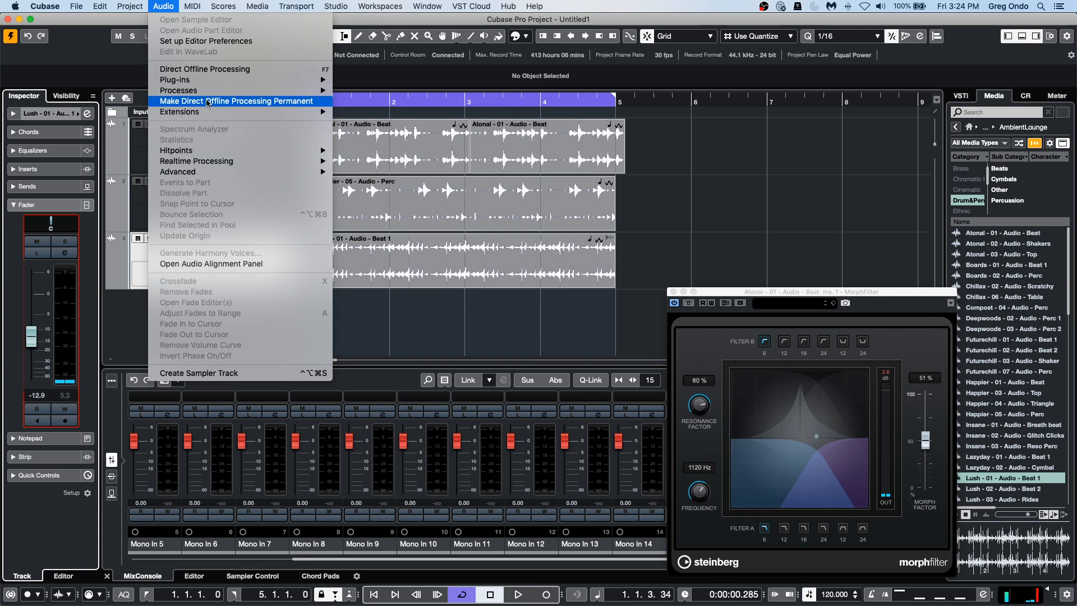
pyautogui.moveTo(210, 97)
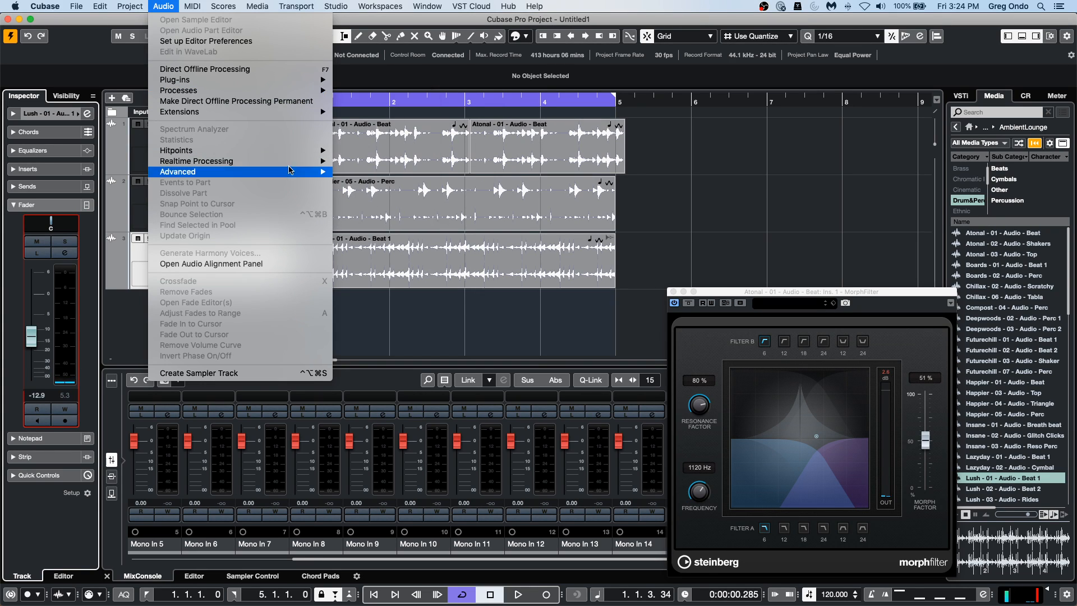
pyautogui.moveTo(314, 90)
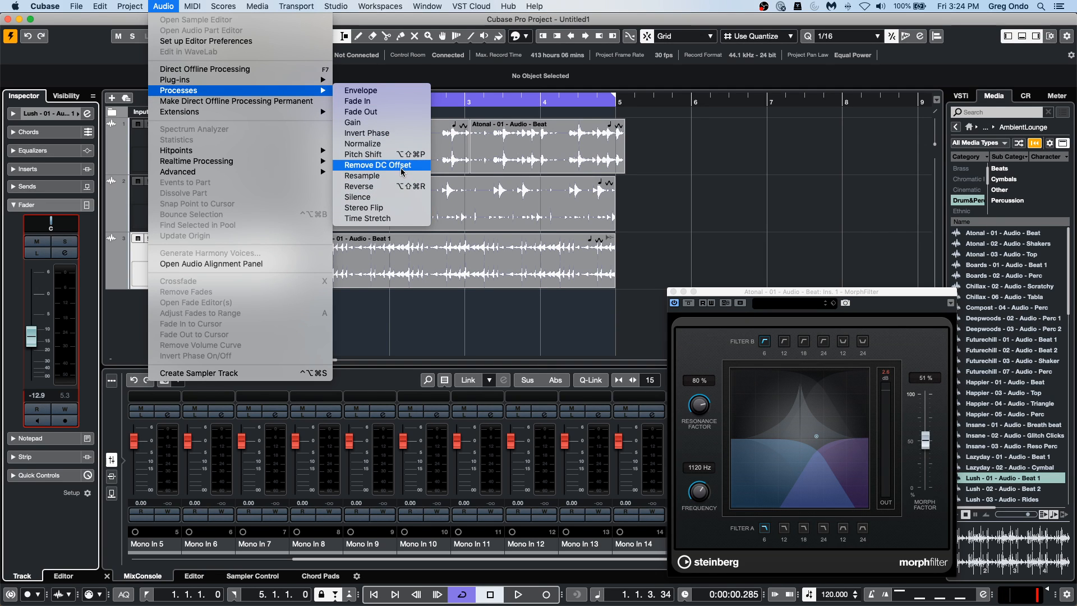
pyautogui.click(488, 350)
# Add a Pitch Shift with Time Correction enabled to the Lush event in Direct Offline Processing and audition the result.
pyautogui.press('F7')
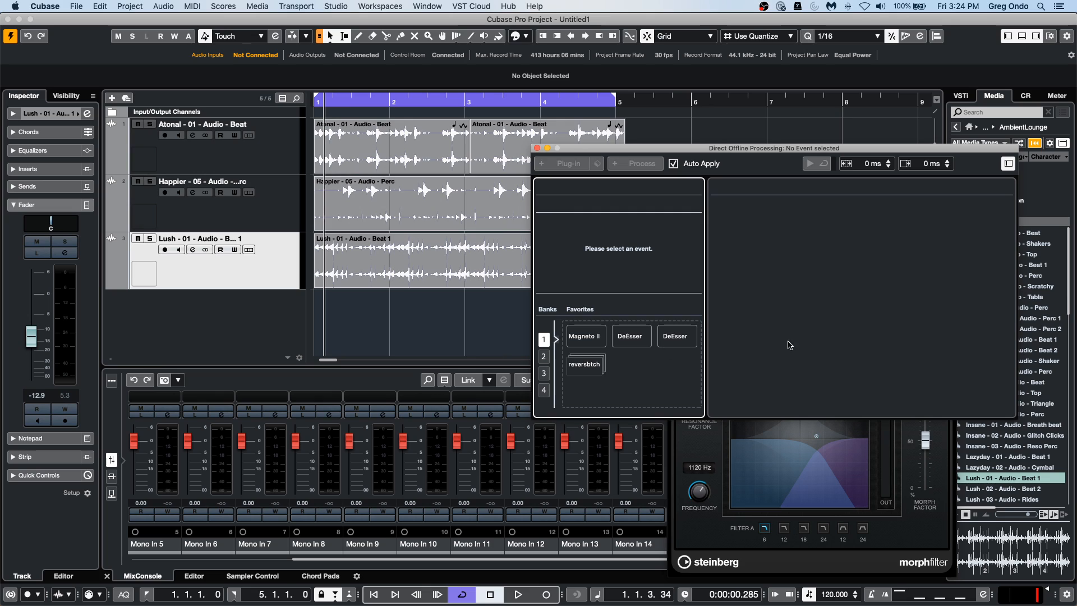
pyautogui.click(392, 274)
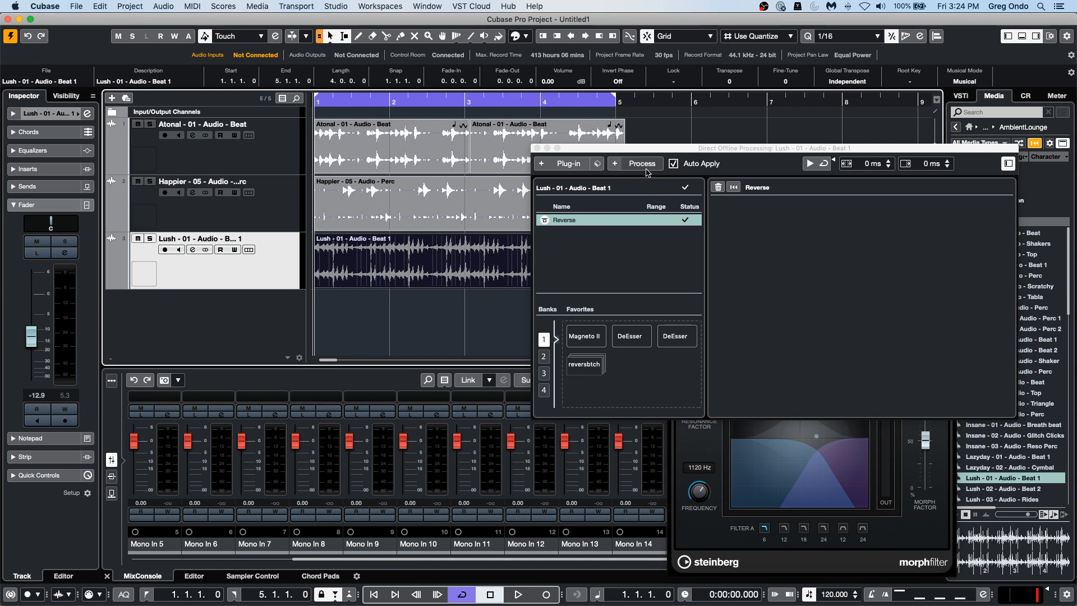
pyautogui.click(645, 166)
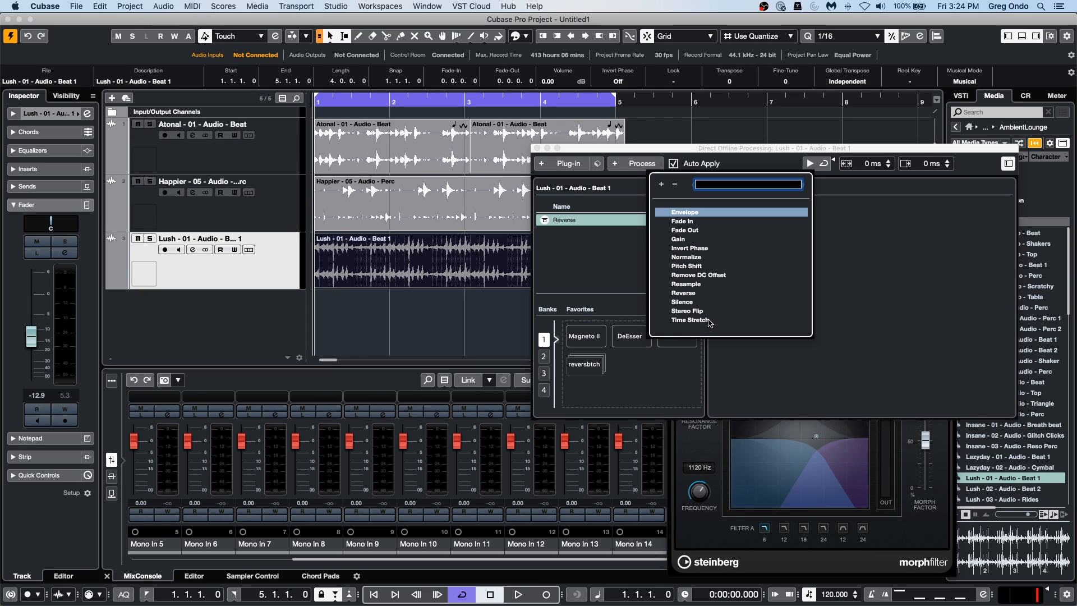
pyautogui.click(688, 267)
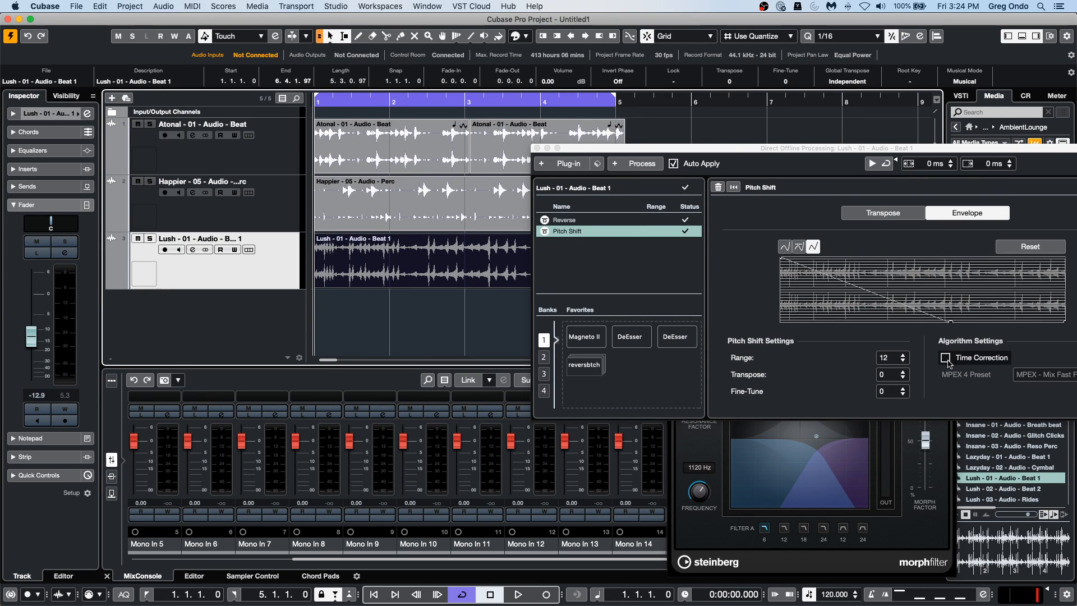
pyautogui.click(946, 358)
pyautogui.press('KP_Multiply')
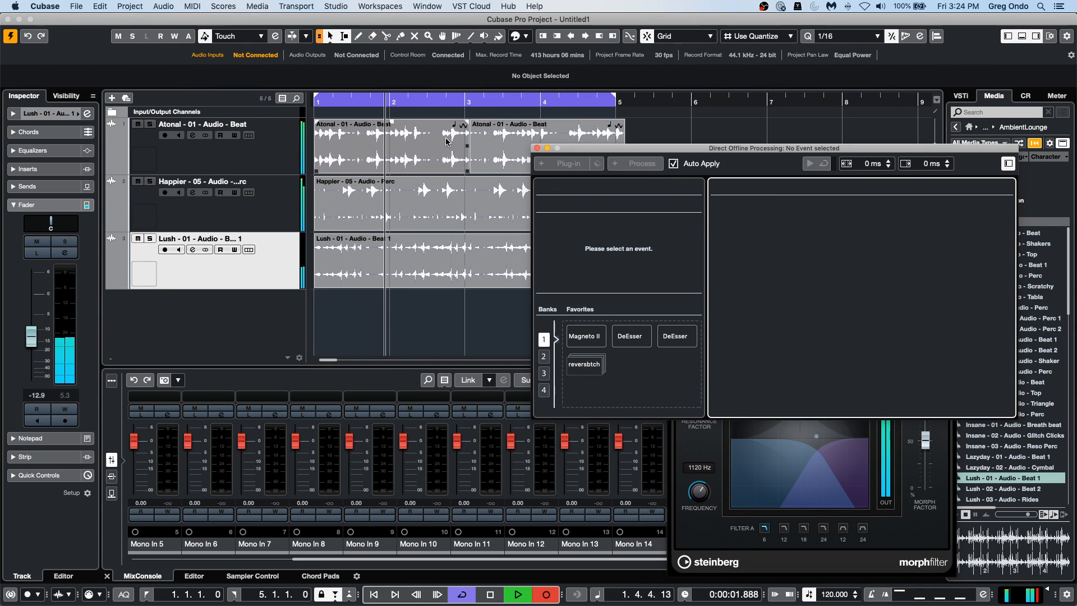
pyautogui.click(457, 286)
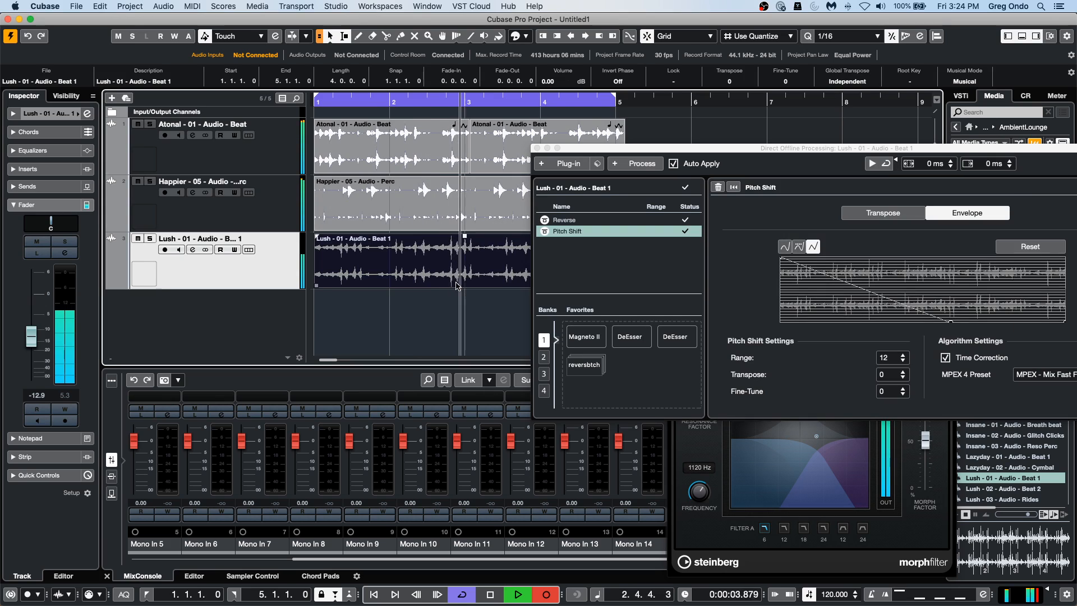
pyautogui.press('space')
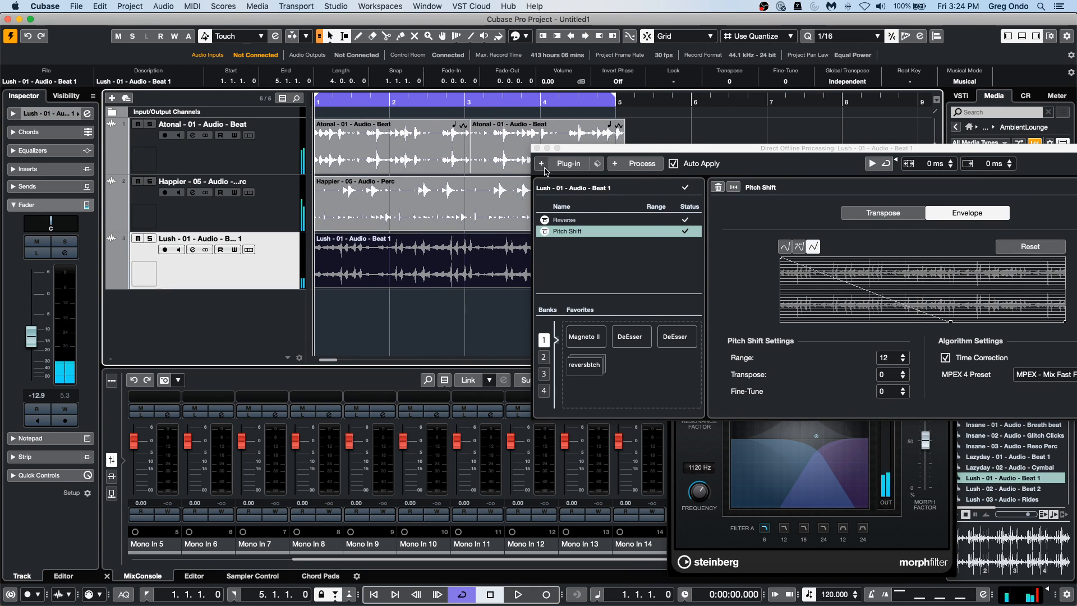
# Add the AutoPan plug-in to the Lush event's offline processing, play the loop and close the Direct Offline Processing window.
pyautogui.click(567, 163)
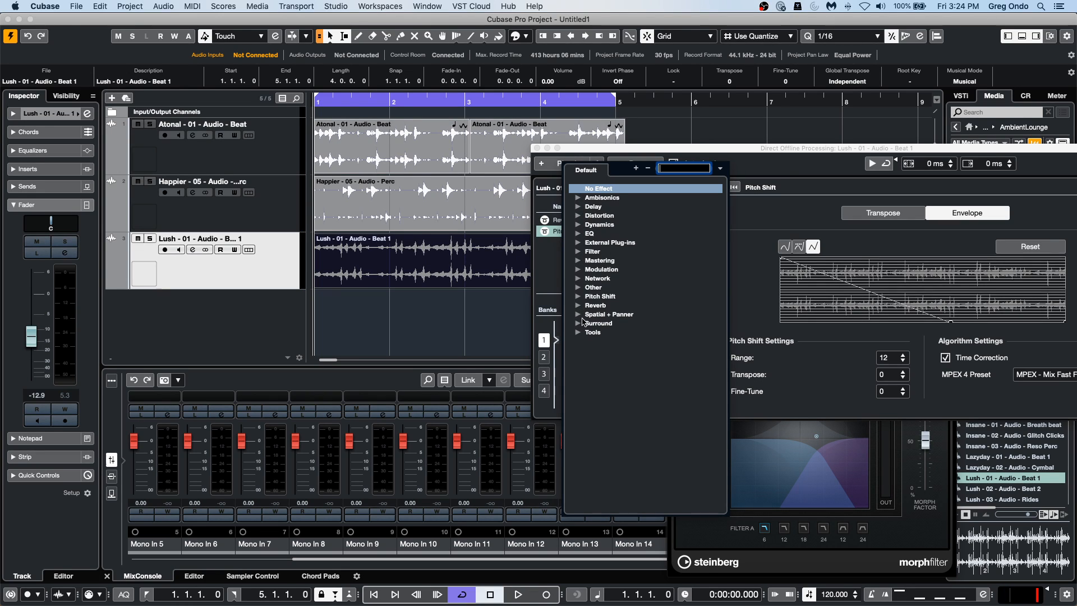
pyautogui.click(579, 316)
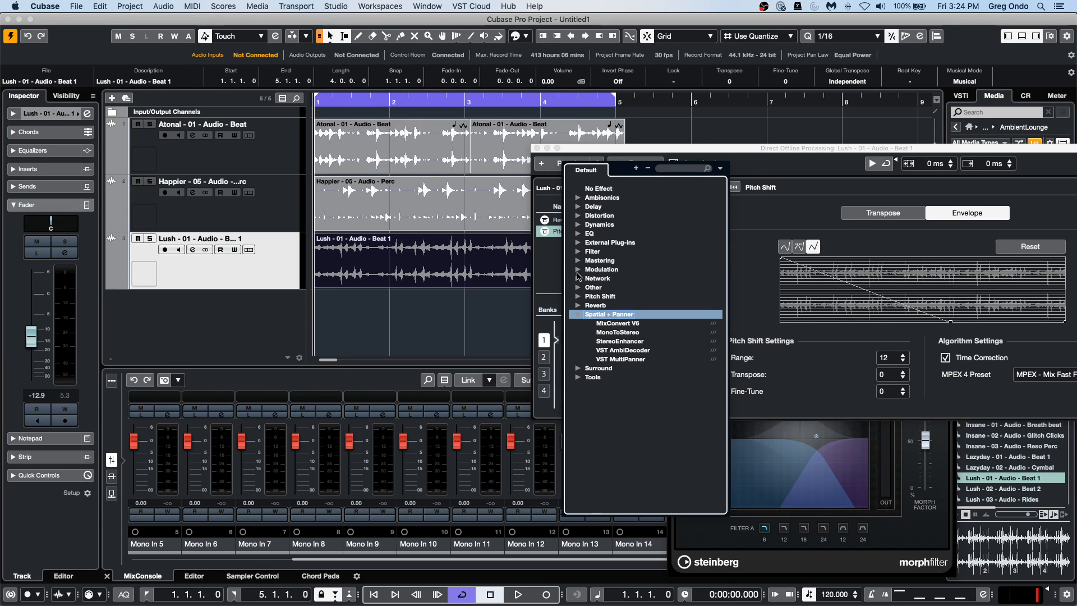
pyautogui.click(578, 270)
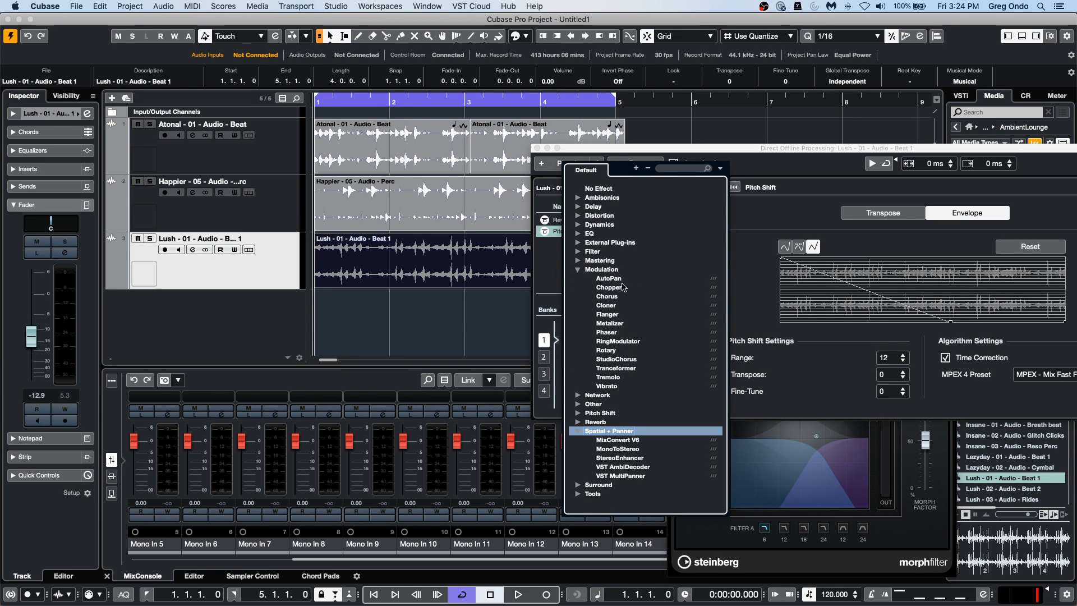
pyautogui.click(612, 279)
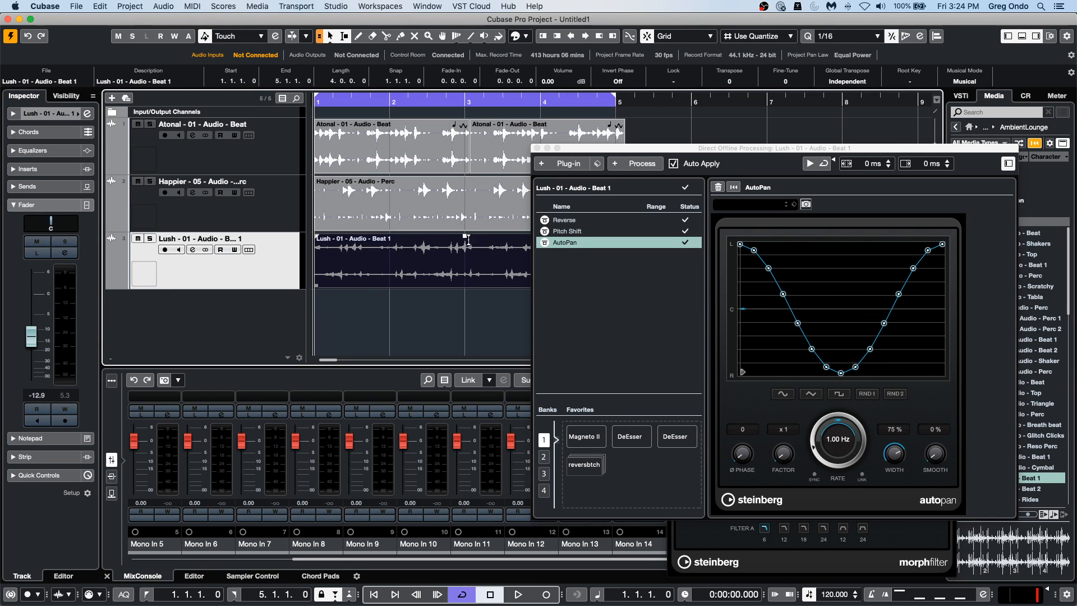
pyautogui.press('KP_Multiply')
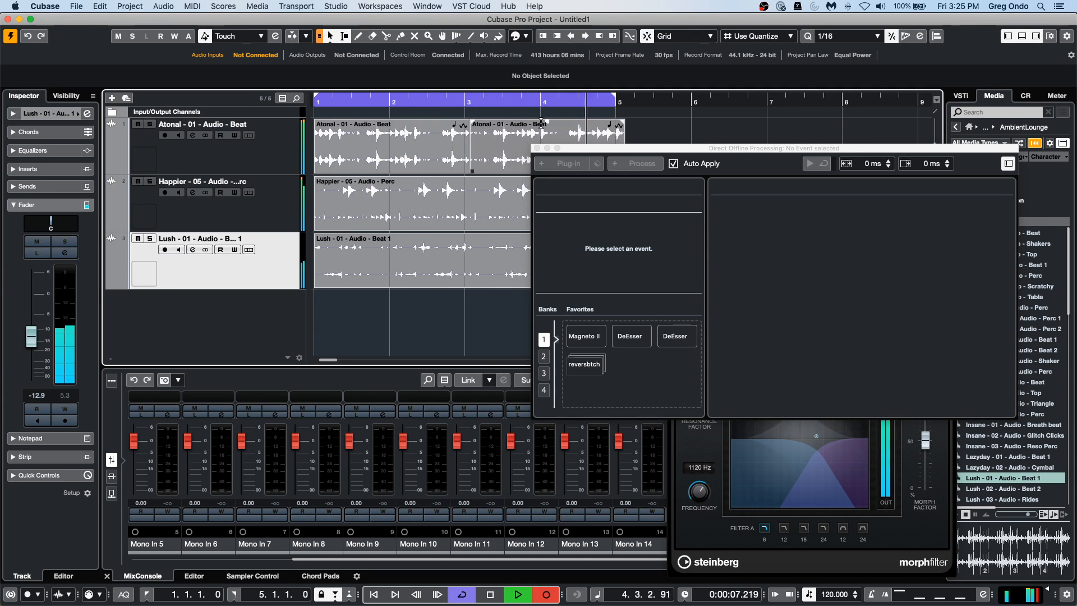
pyautogui.click(537, 148)
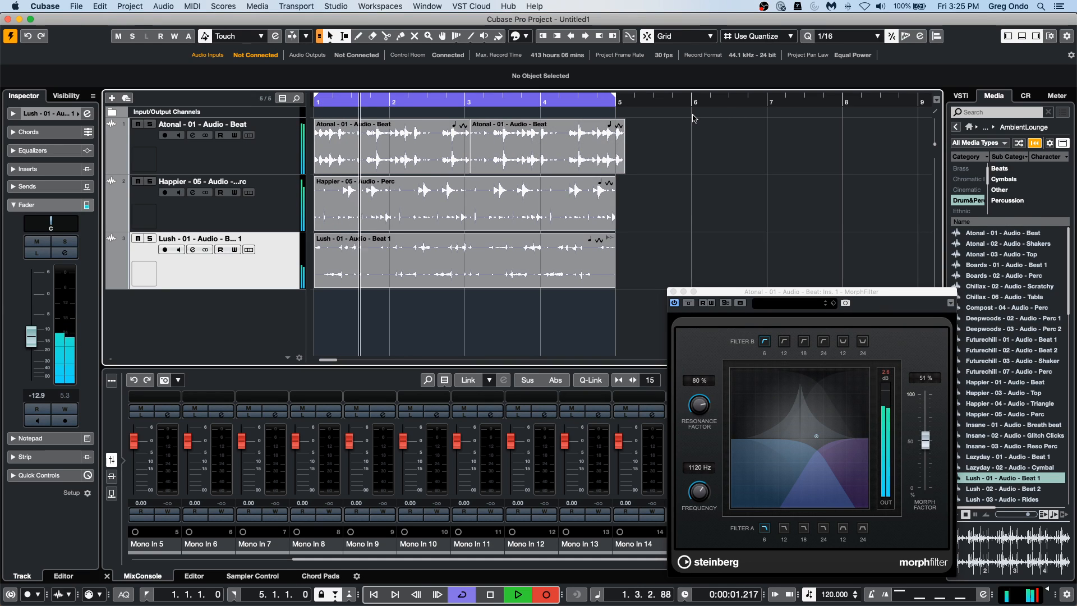
# Set MorphFilter to 479 Hz with a 58% morph factor while the loop plays, and stop playback.
pyautogui.moveTo(926, 440); pyautogui.dragTo(925, 433)
pyautogui.moveTo(816, 431)
pyautogui.mouseDown()
pyautogui.moveTo(795, 435)
pyautogui.moveTo(791, 409)
pyautogui.moveTo(799, 426)
pyautogui.mouseUp()
pyautogui.press('space')
pyautogui.moveTo(711, 298); pyautogui.dragTo(736, 204)
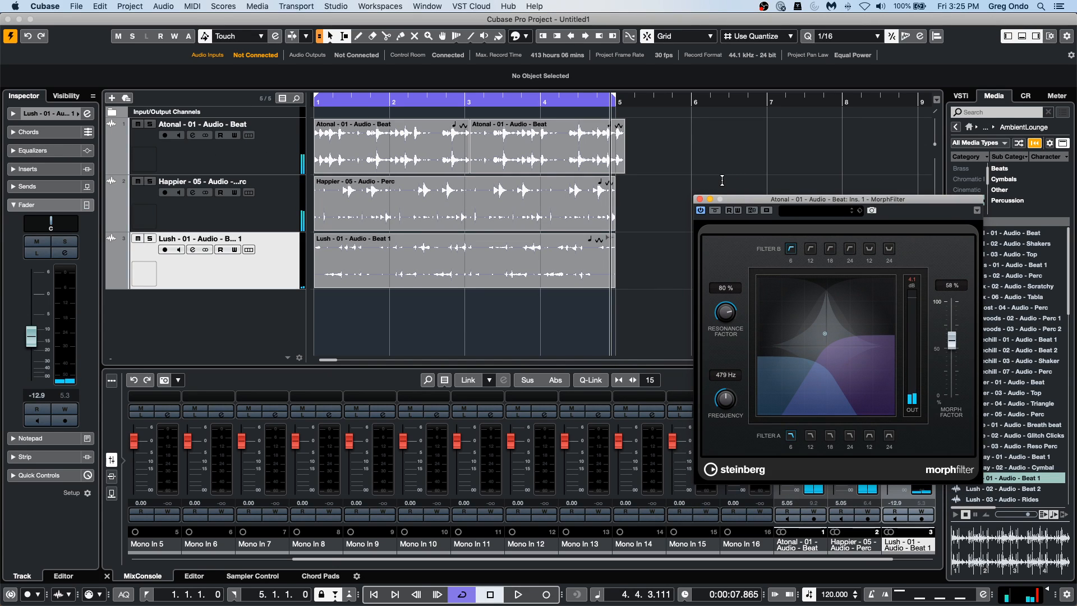
# Switch to the open "be someone" project and activate it.
pyautogui.click(499, 212)
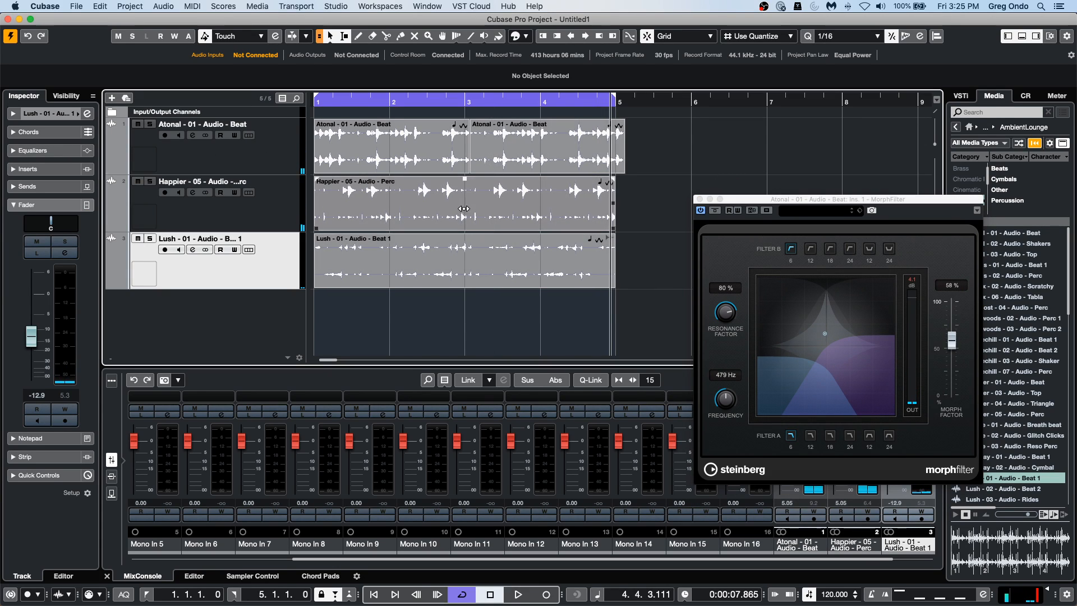
pyautogui.moveTo(543, 159); pyautogui.dragTo(584, 153)
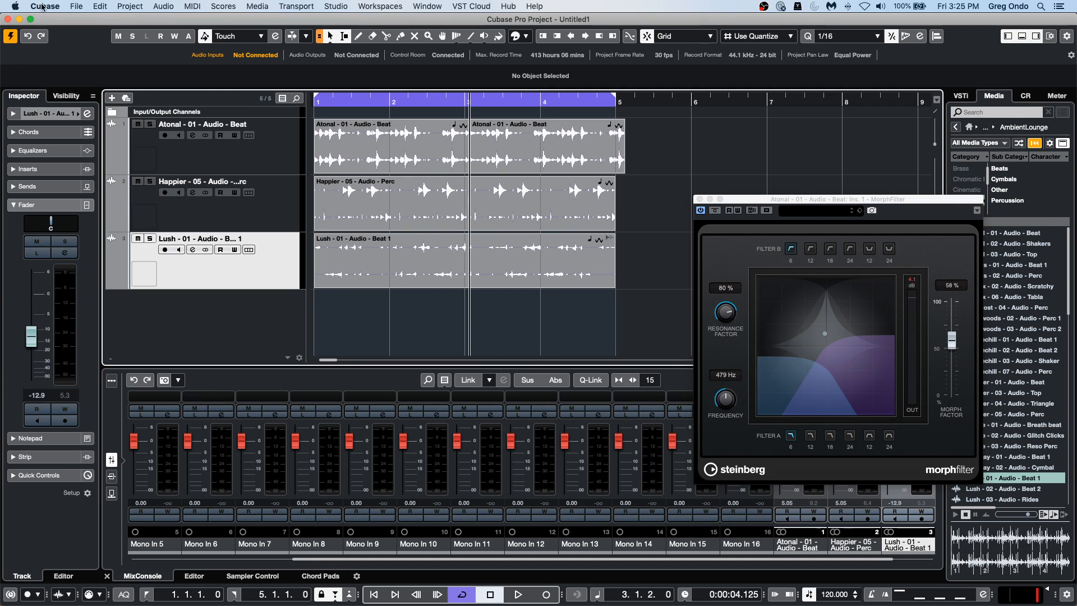
pyautogui.click(427, 6)
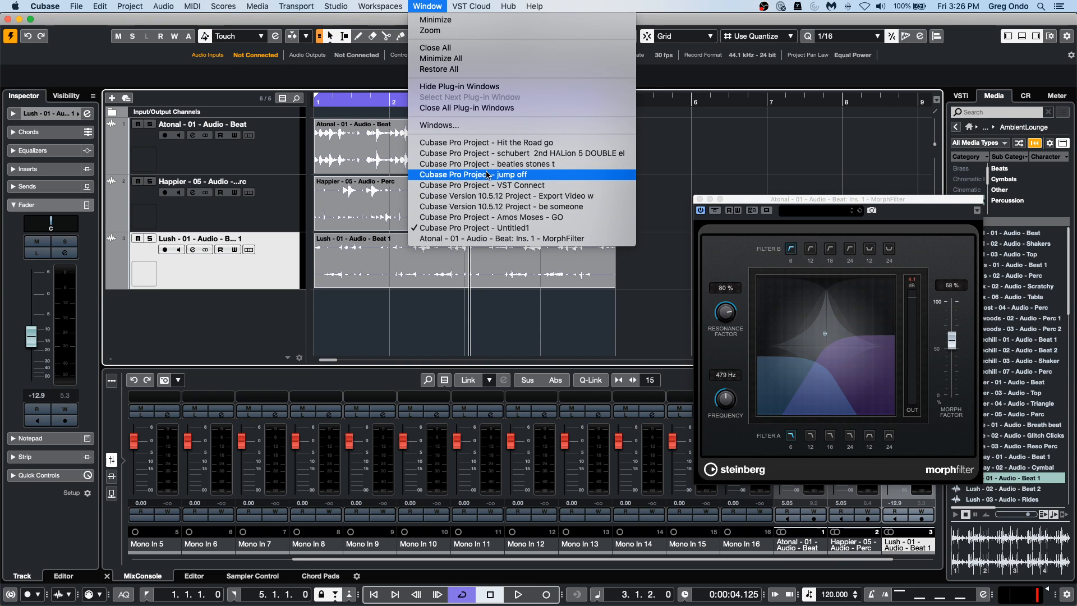
pyautogui.click(545, 208)
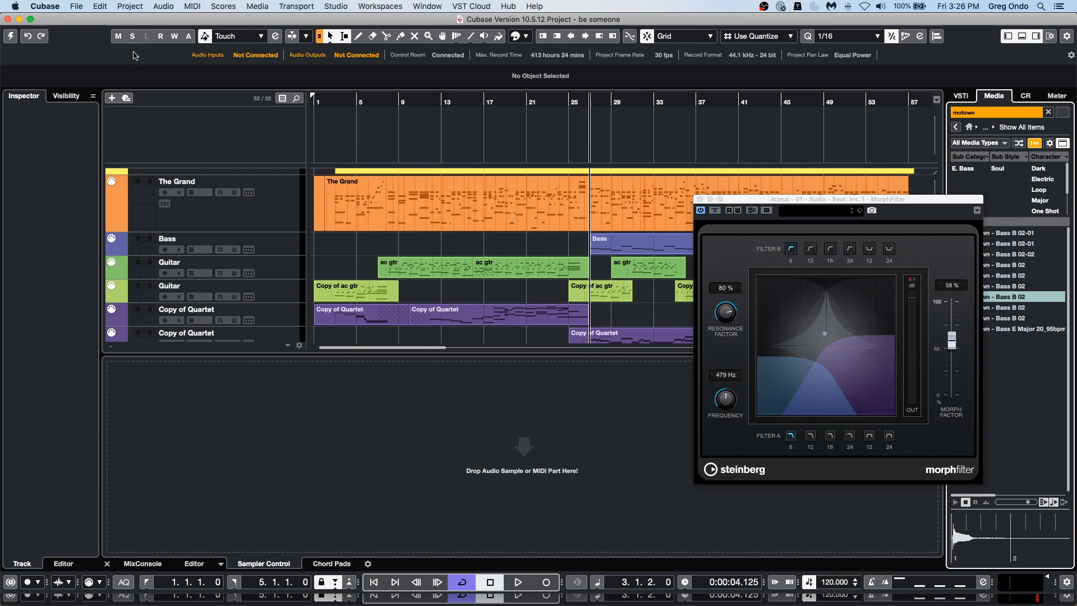
pyautogui.click(10, 36)
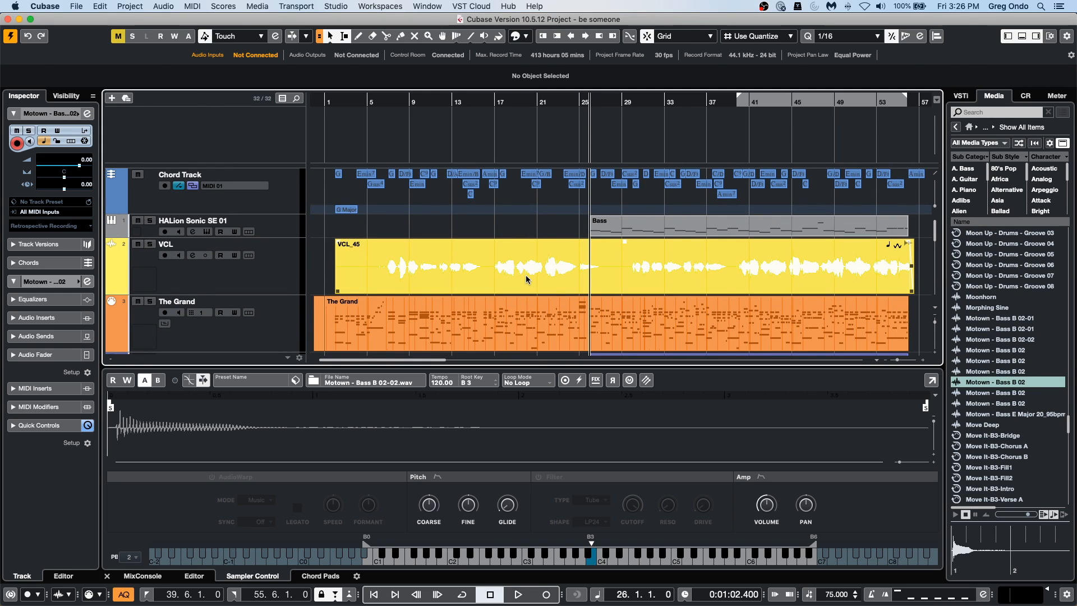
# Open the VCL_45 vocal event in the Sample Editor, play briefly from bar 11 and locate to the event's start.
pyautogui.doubleClick(526, 279)
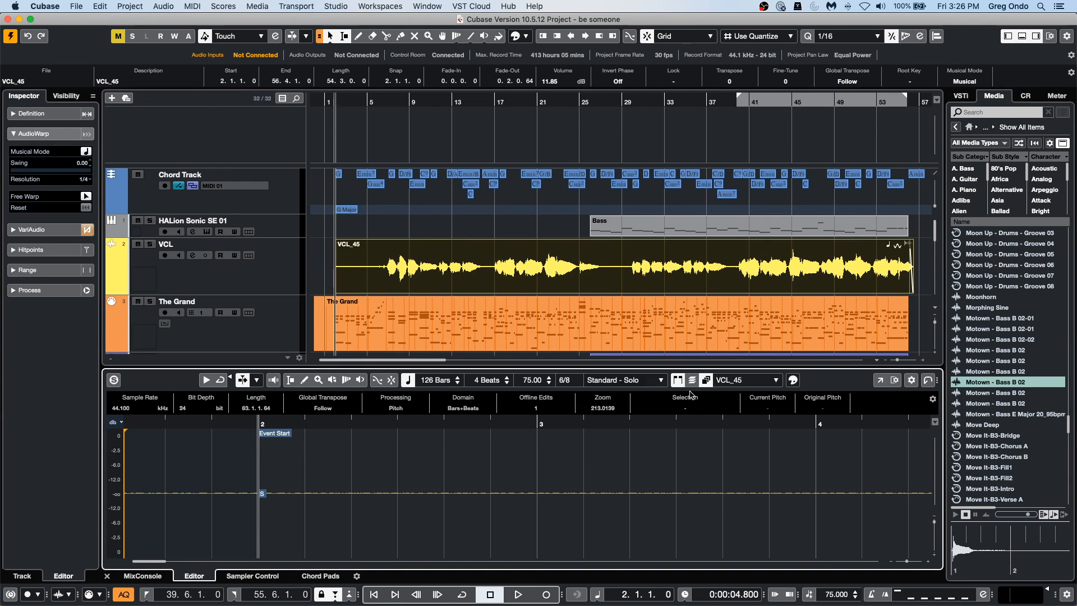
pyautogui.click(433, 101)
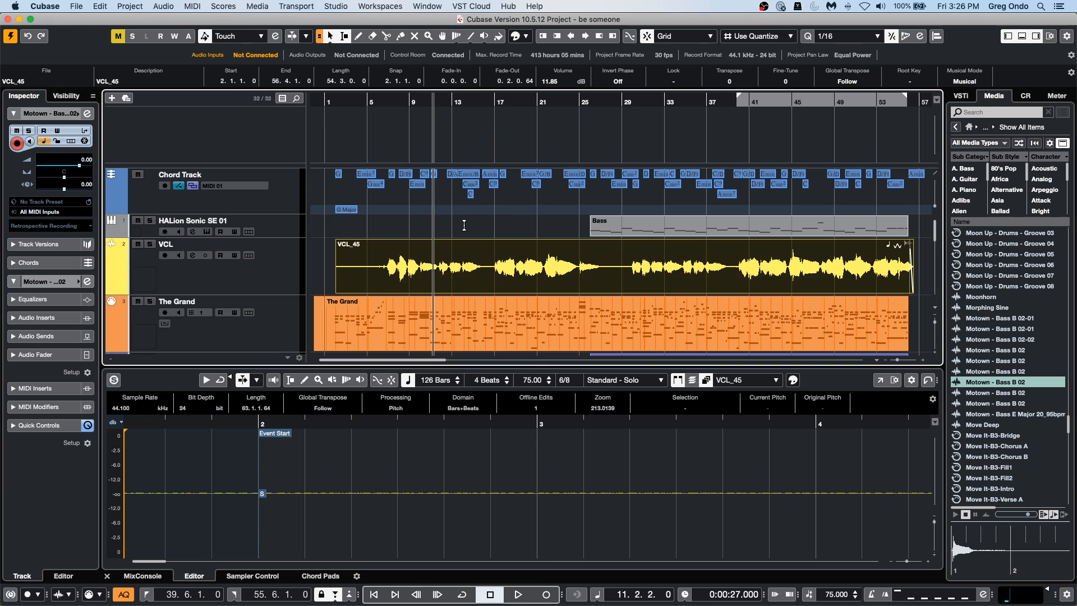
pyautogui.press('space')
pyautogui.press('space')
pyautogui.press('l')
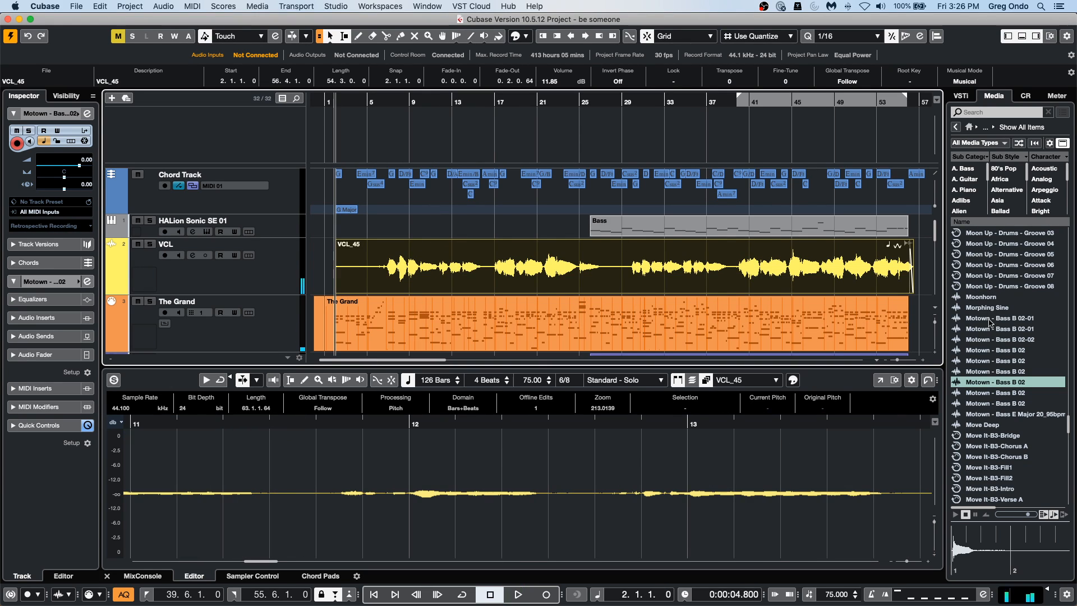
# Show the Sample Editor in its own window, open VariAudio and zoom in on the vocal notes around bars 6 to 9.
pyautogui.click(880, 381)
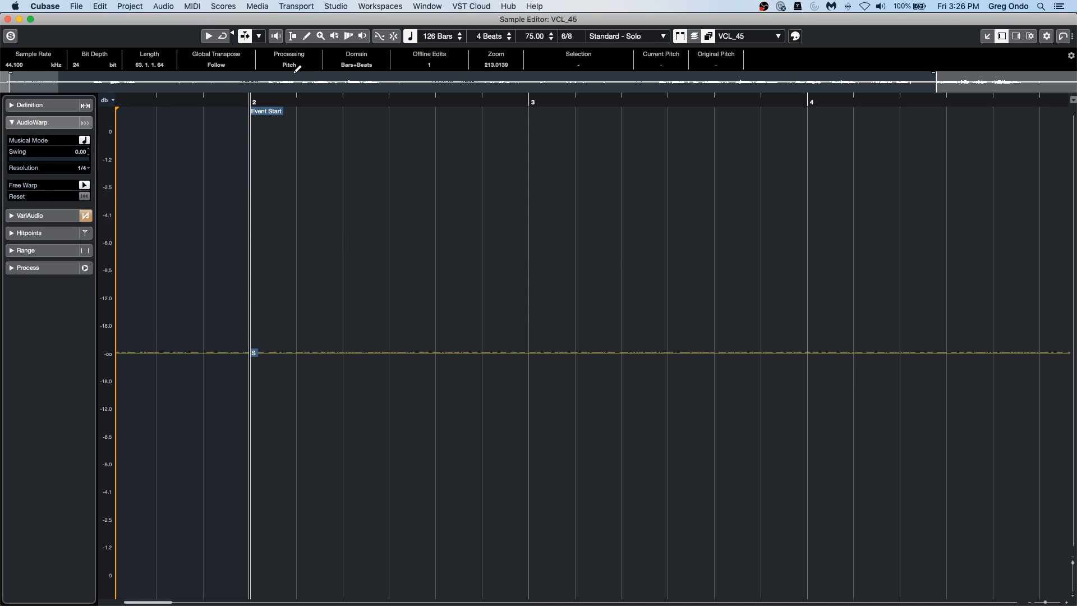
pyautogui.click(39, 215)
pyautogui.click(84, 157)
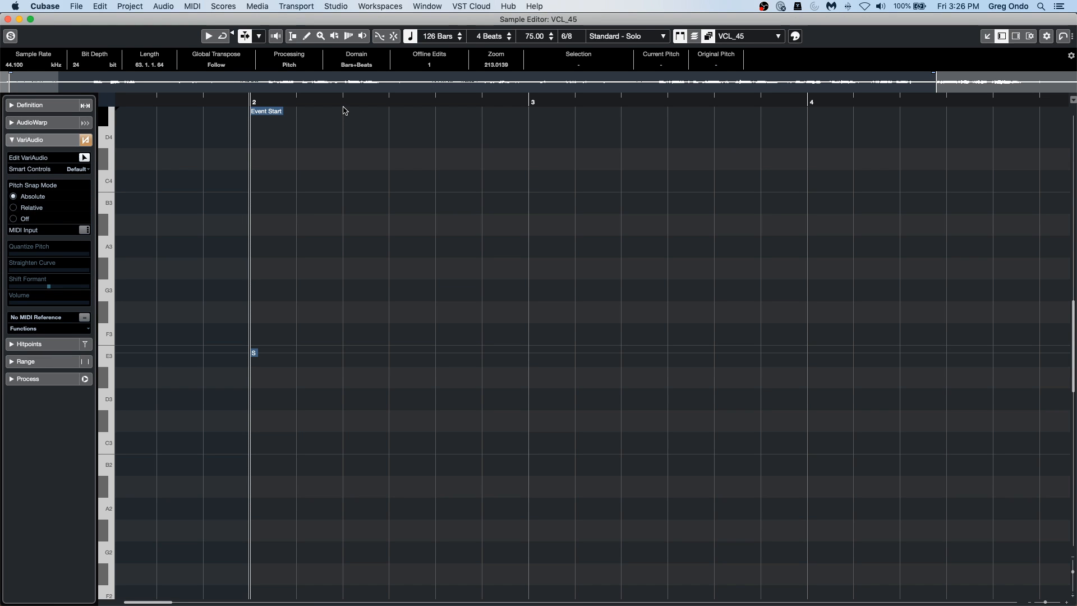
pyautogui.press('g')
pyautogui.press('g')
pyautogui.press('g')
pyautogui.press('g')
pyautogui.press('g')
pyautogui.press('g')
pyautogui.press('g')
pyautogui.press('g')
pyautogui.press('g')
pyautogui.press('g')
pyautogui.press('g')
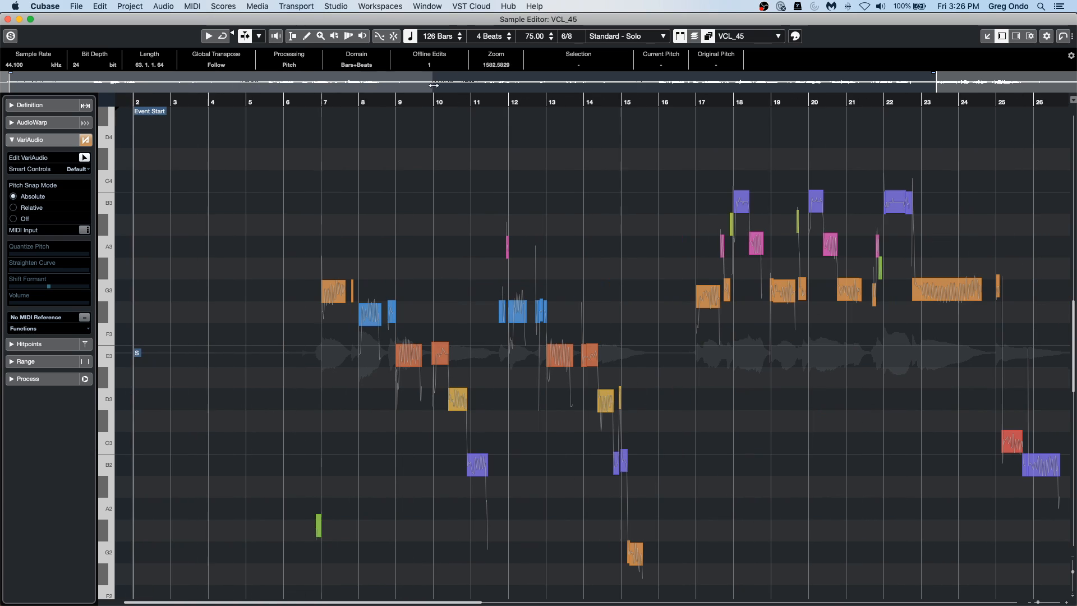
pyautogui.moveTo(345, 93); pyautogui.dragTo(318, 198)
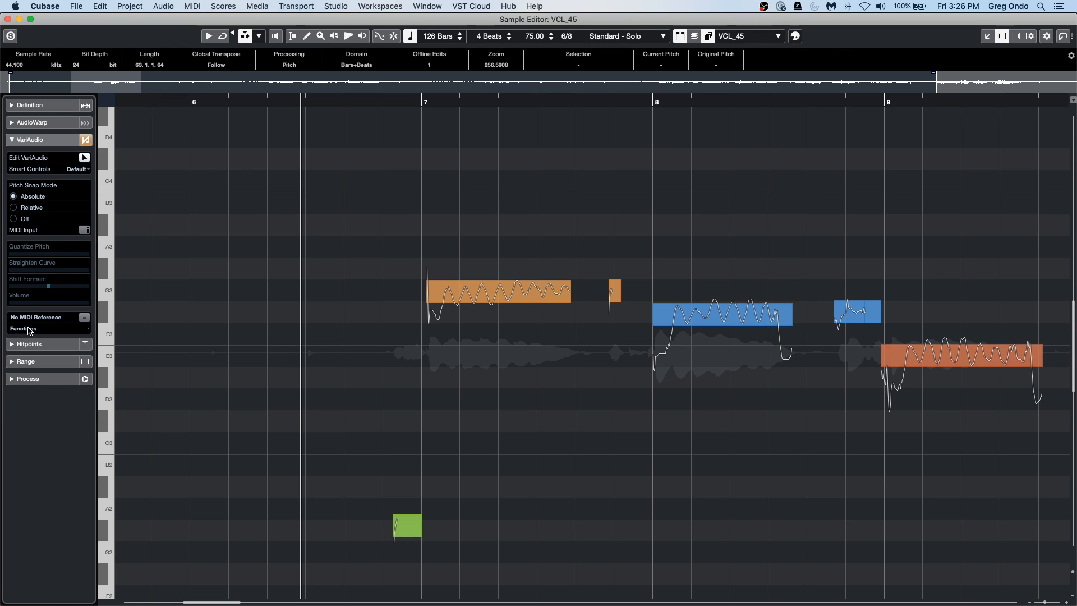
# Enable VariAudio MIDI input, try repitching the bar 7 note to F4, turn on acoustic feedback and undo the pitch change.
pyautogui.click(84, 230)
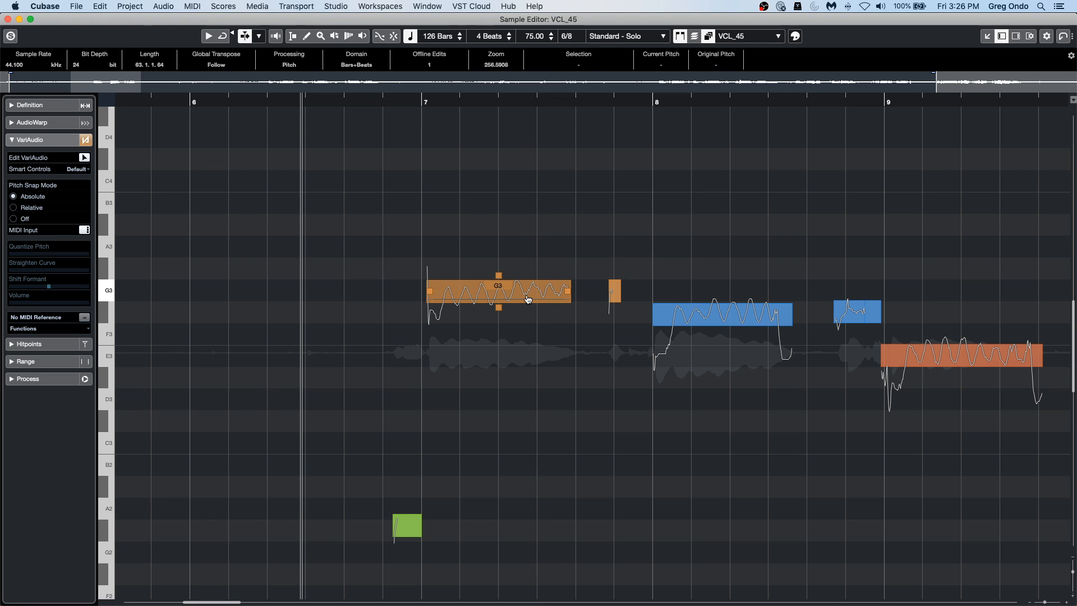
pyautogui.click(528, 300)
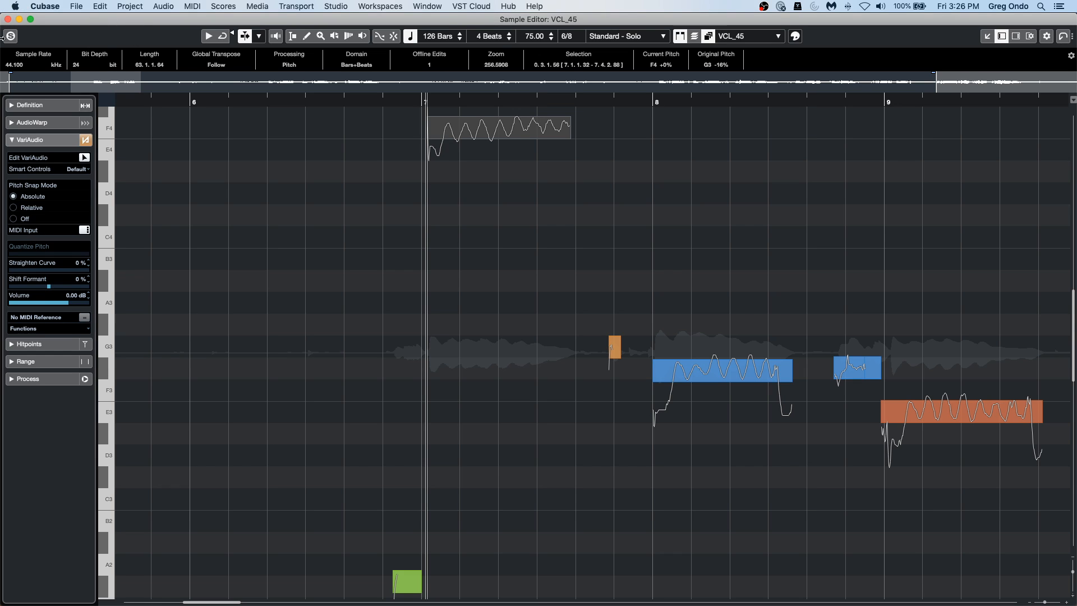
pyautogui.click(275, 38)
pyautogui.press('super+z')
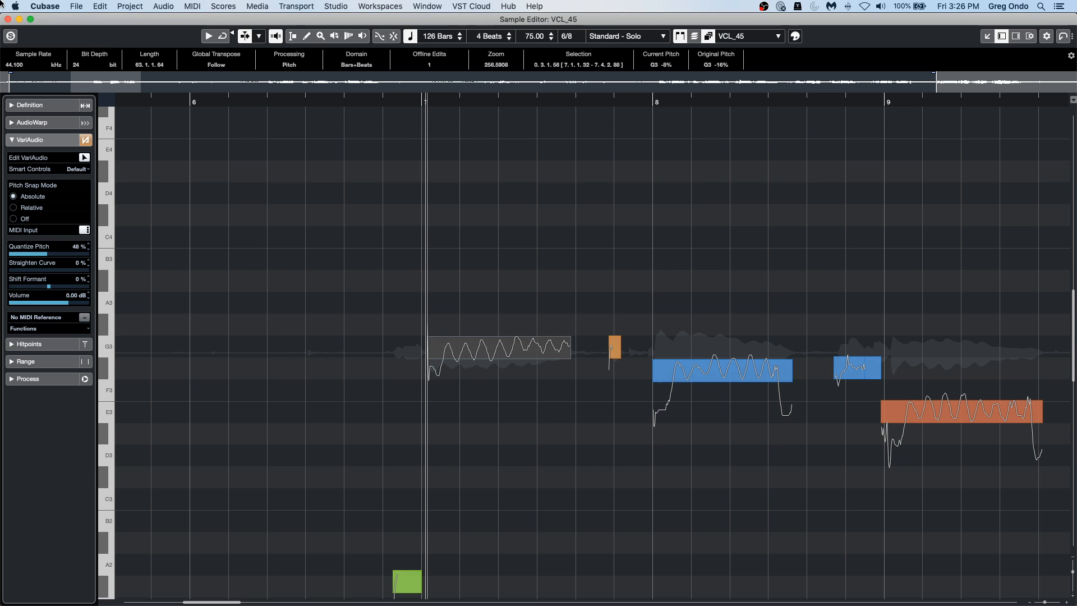
# Close the Sample Editor window, select the VCL track and reopen VCL_45 in a separate editor window.
pyautogui.click(6, 18)
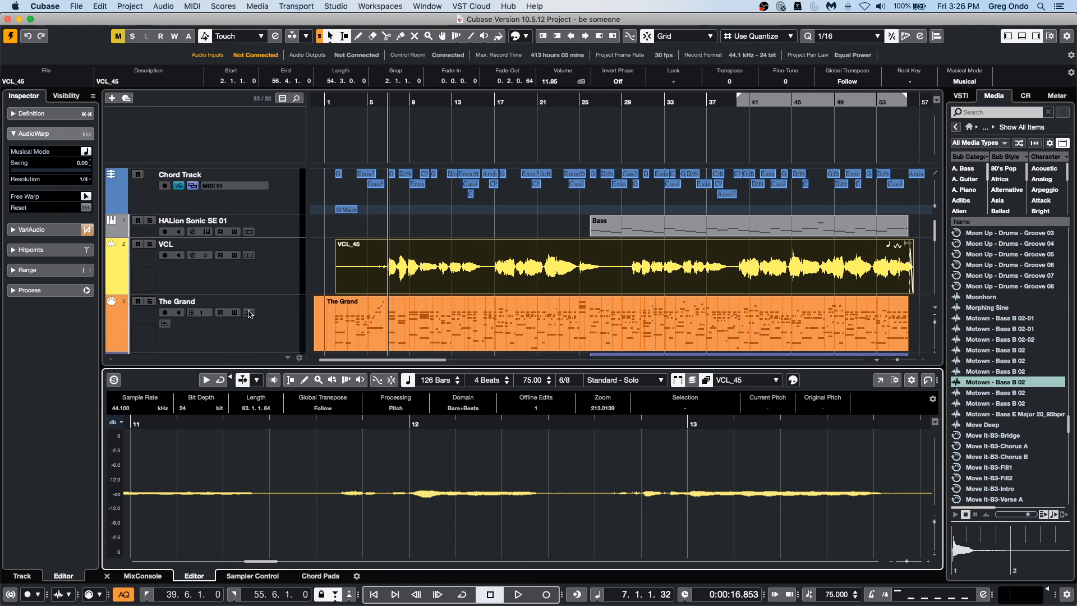
pyautogui.click(241, 286)
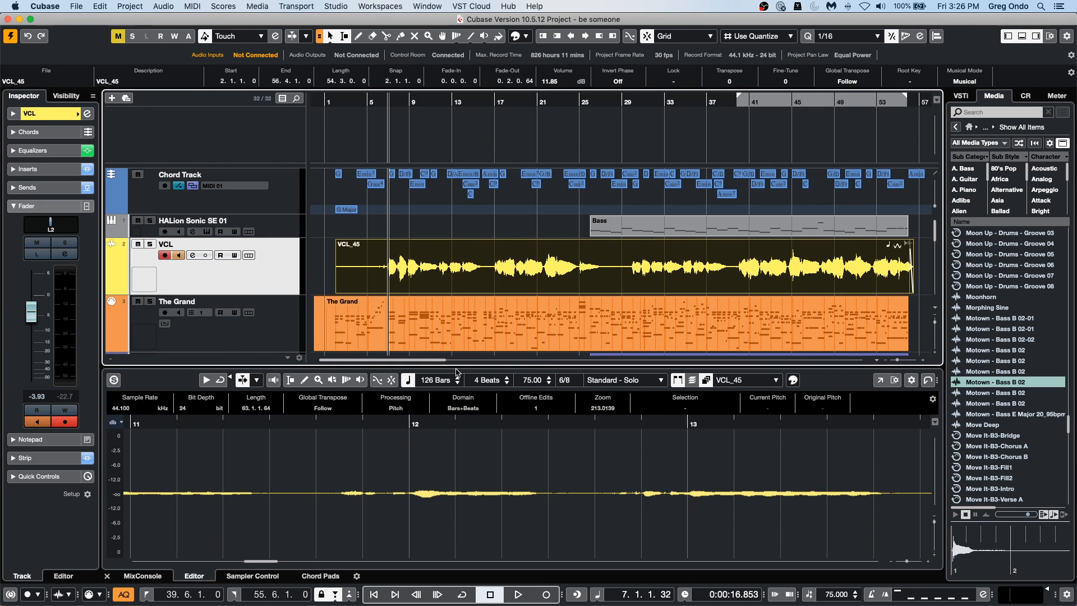
pyautogui.scroll(-5, 447, 325)
pyautogui.scroll(5, 447, 324)
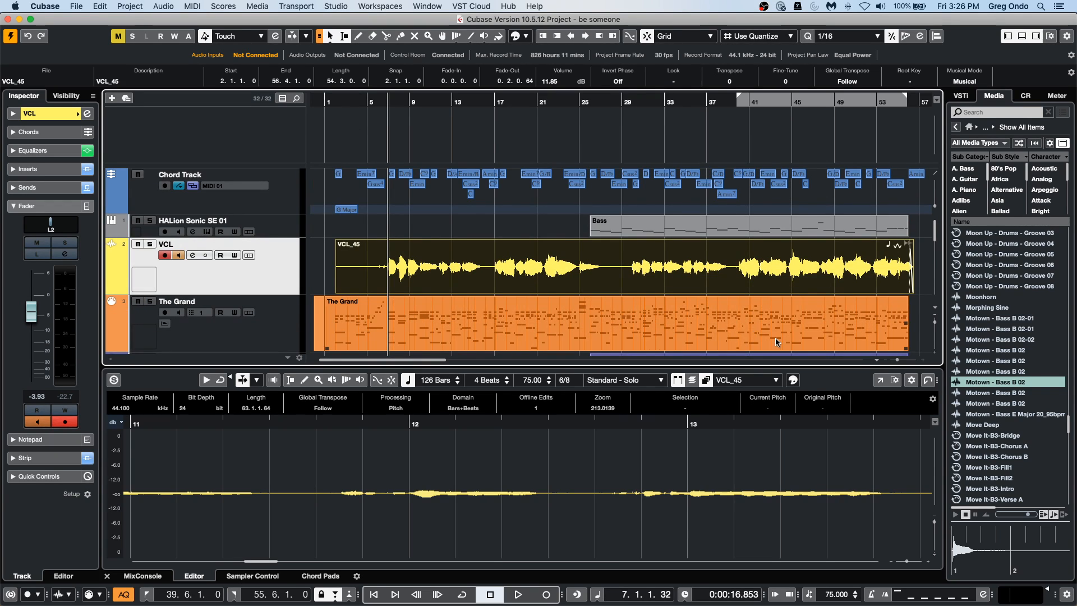
pyautogui.click(881, 381)
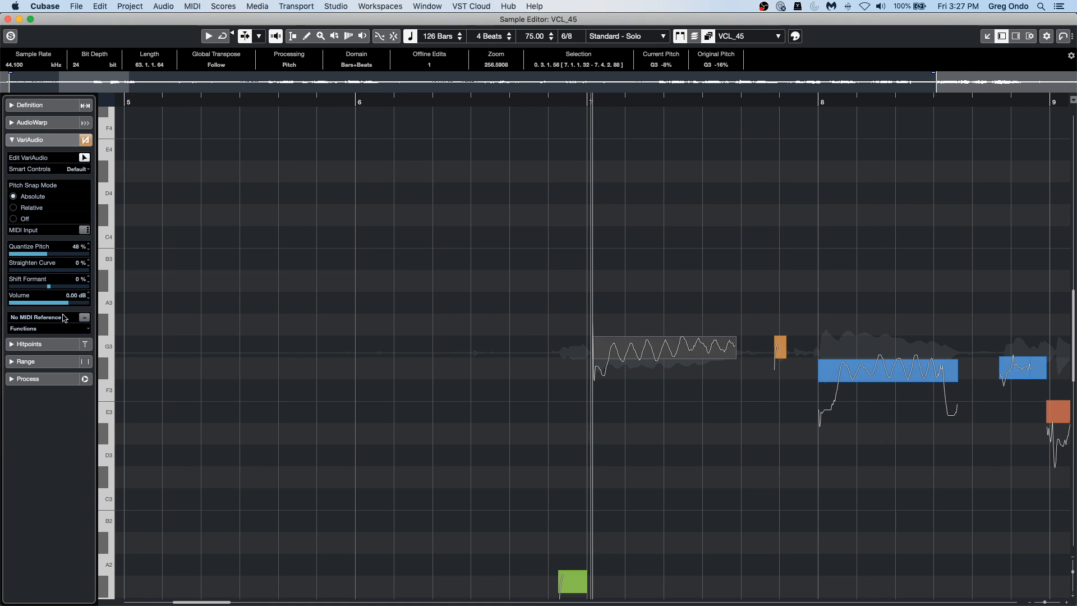
# Re-enable VariAudio MIDI input, check the Control Room, and set the bar 7 note to G3 and the bar 8 note to F#3.
pyautogui.click(85, 230)
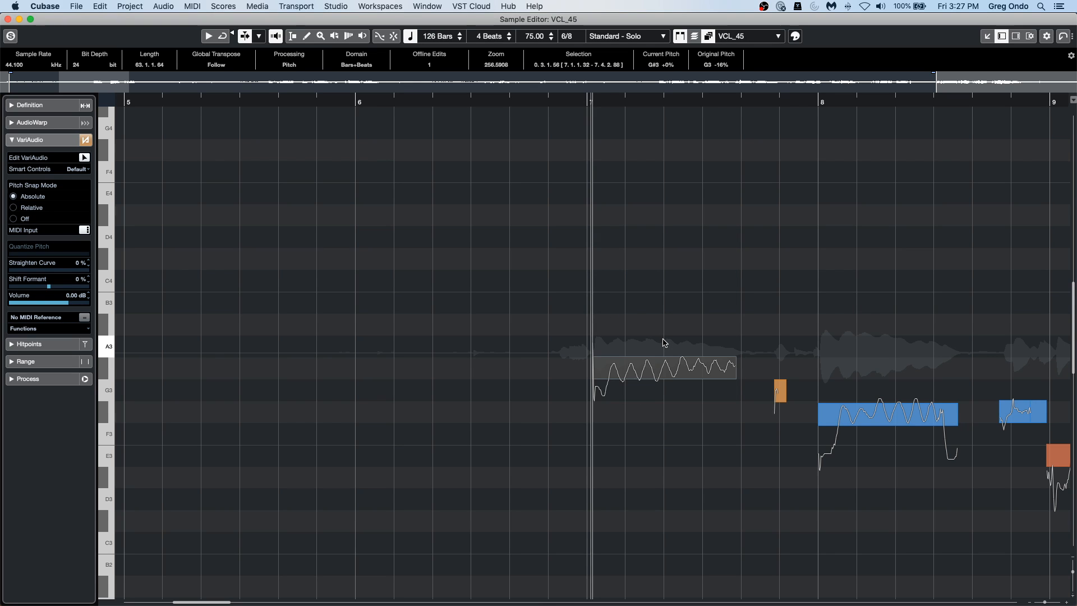
pyautogui.press('F10')
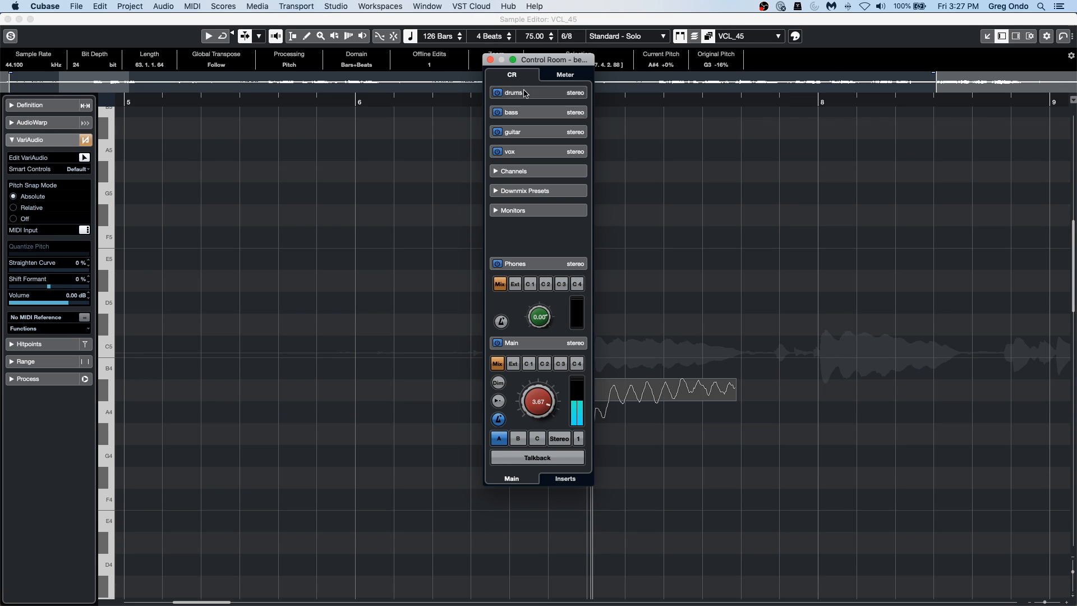
pyautogui.click(490, 60)
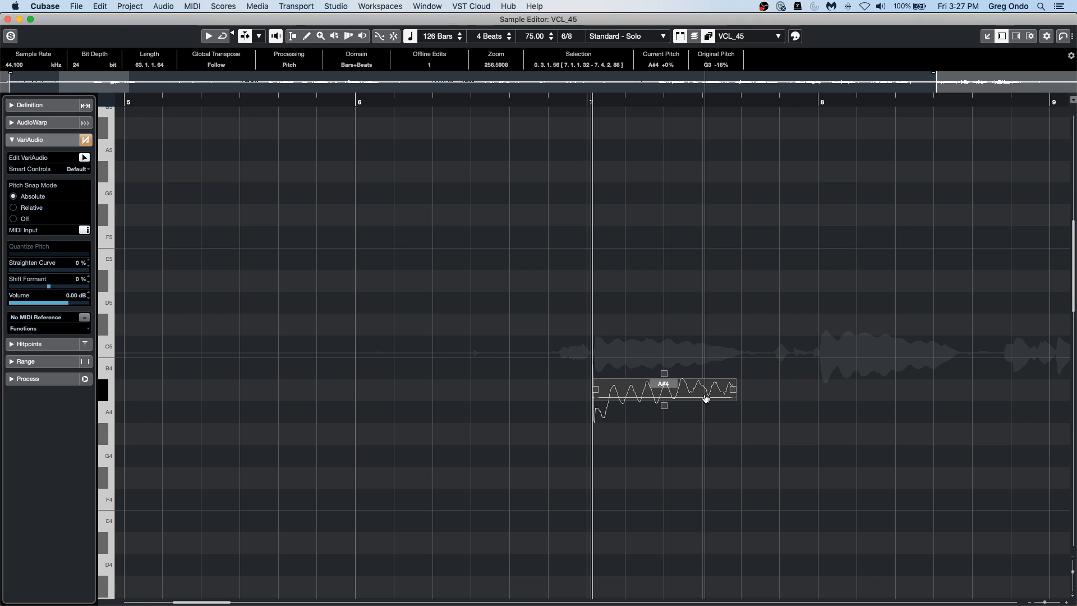
pyautogui.scroll(-5, 704, 398)
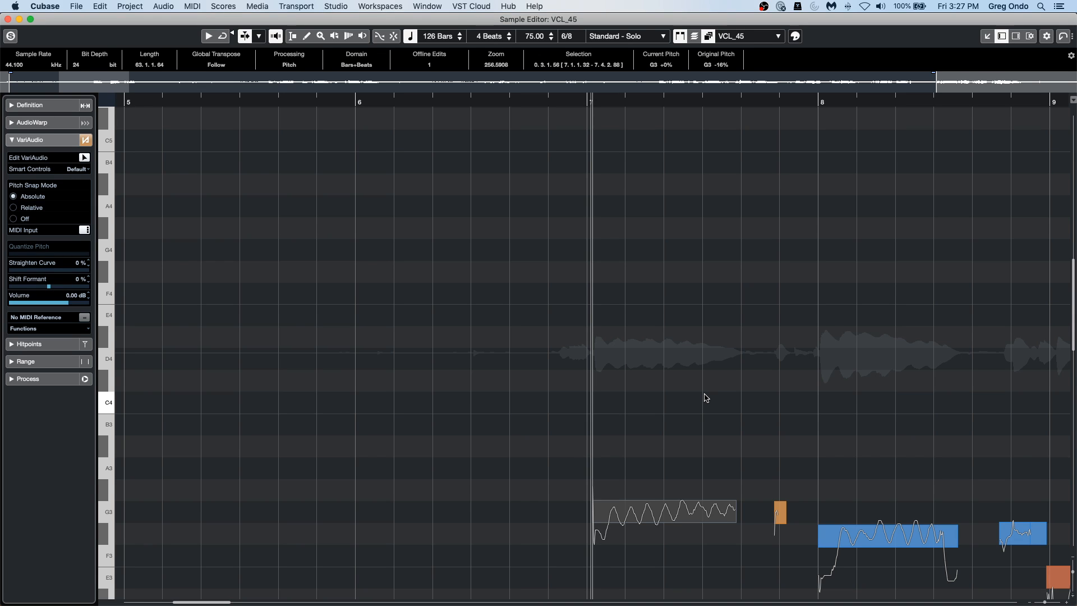
pyautogui.press('Right')
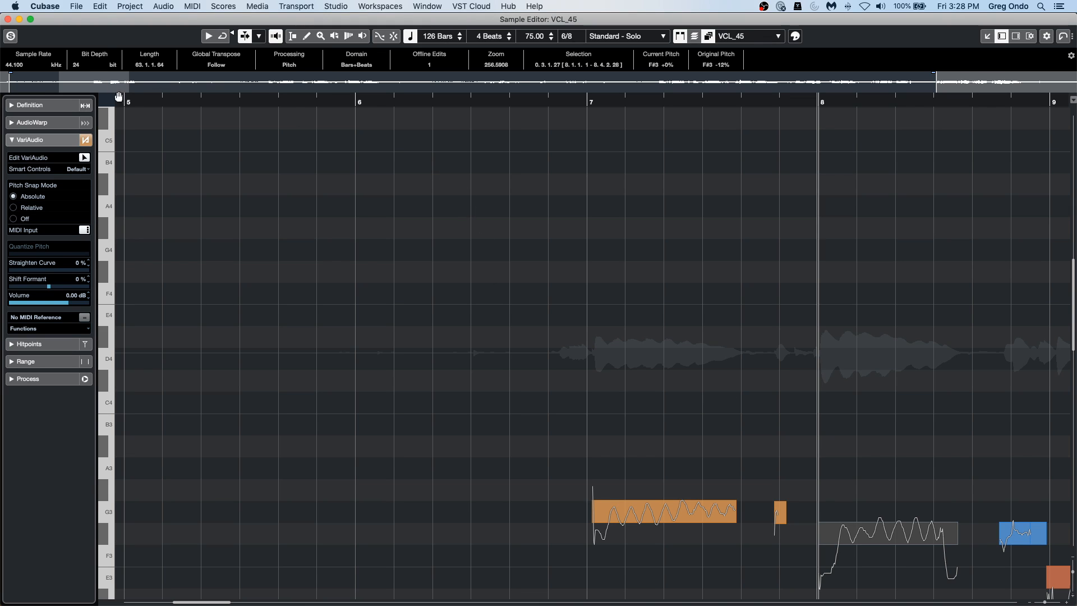
# Close the Sample Editor window, zoom out the arrangement from bar 20 and display the project's VST instruments.
pyautogui.click(8, 19)
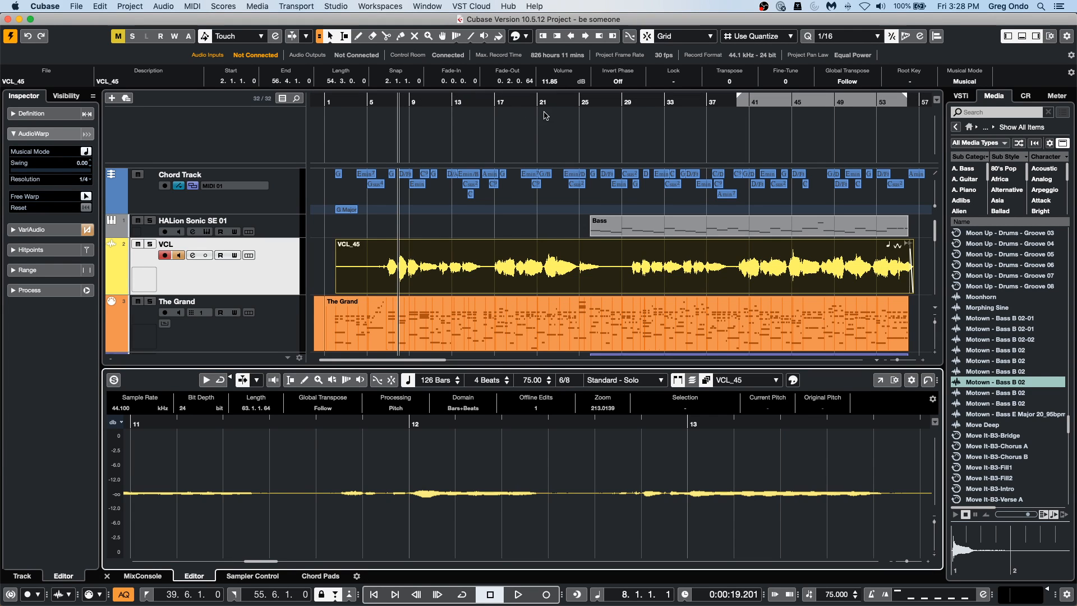
pyautogui.click(527, 97)
pyautogui.moveTo(527, 87); pyautogui.dragTo(528, 65)
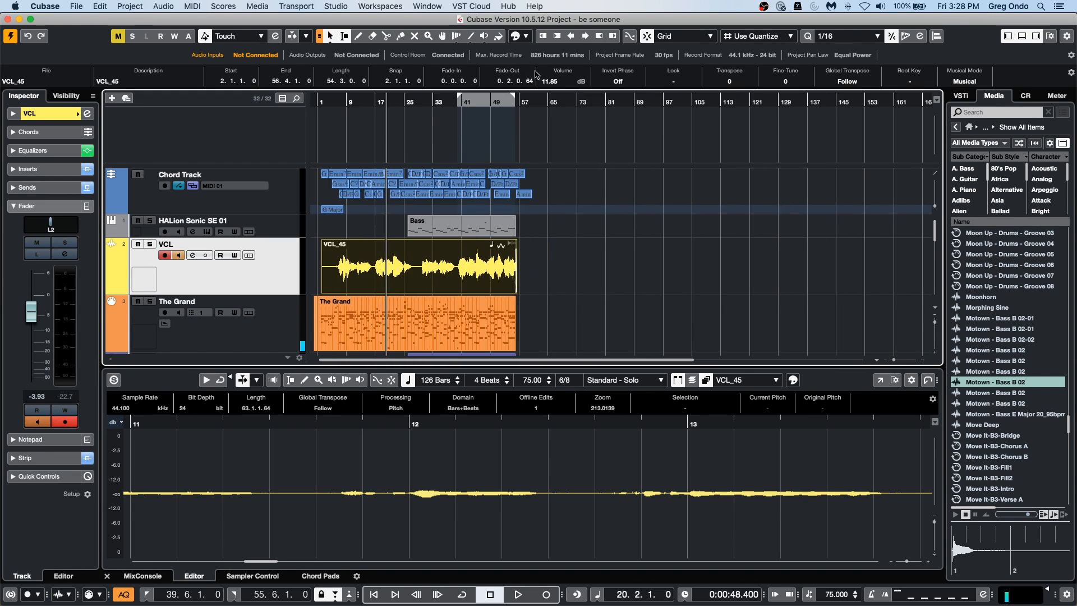
pyautogui.click(961, 96)
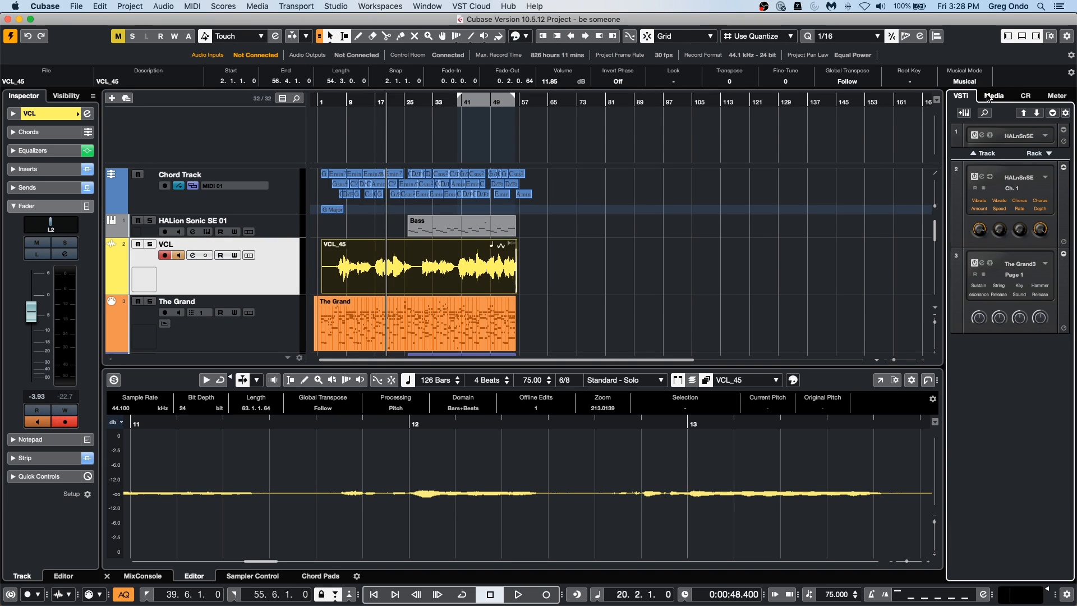
pyautogui.click(988, 101)
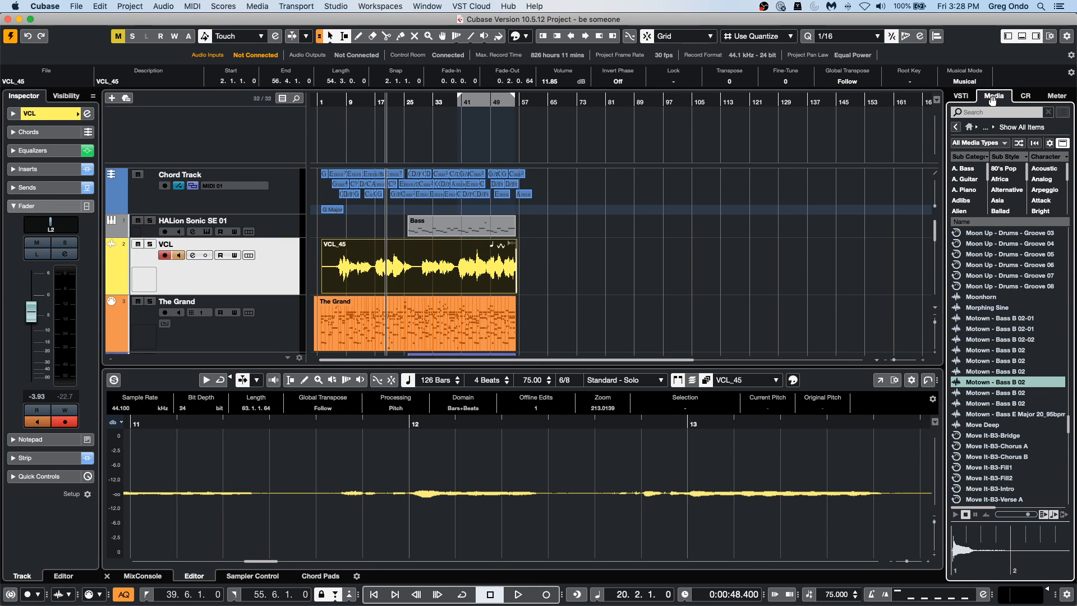
pyautogui.click(961, 97)
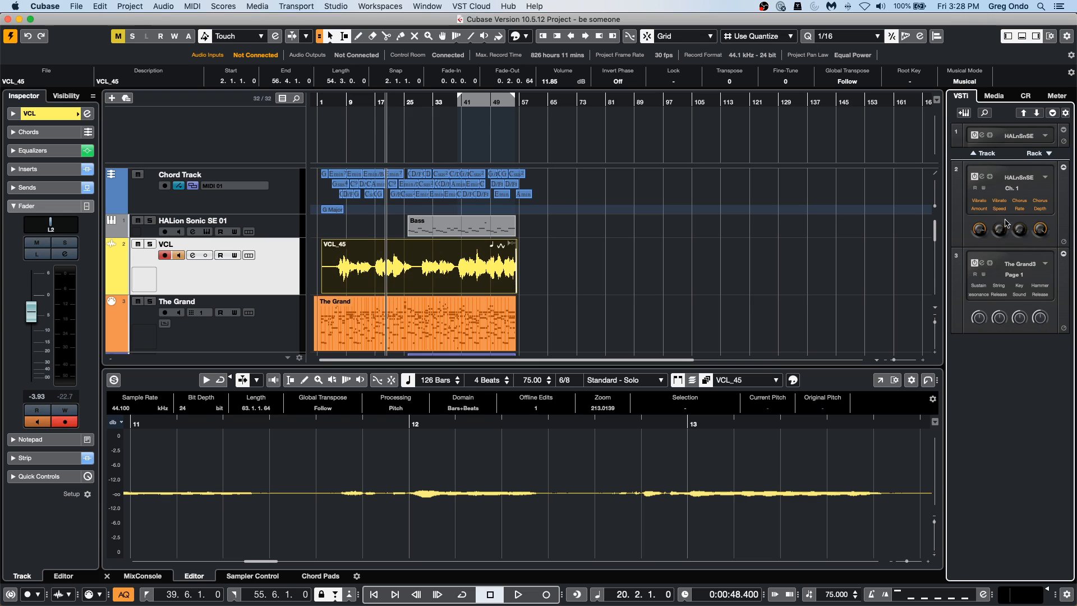
# Add one HALion Sonic SE instrument track routed to Stereo Out below the VCL track.
pyautogui.rightClick(260, 283)
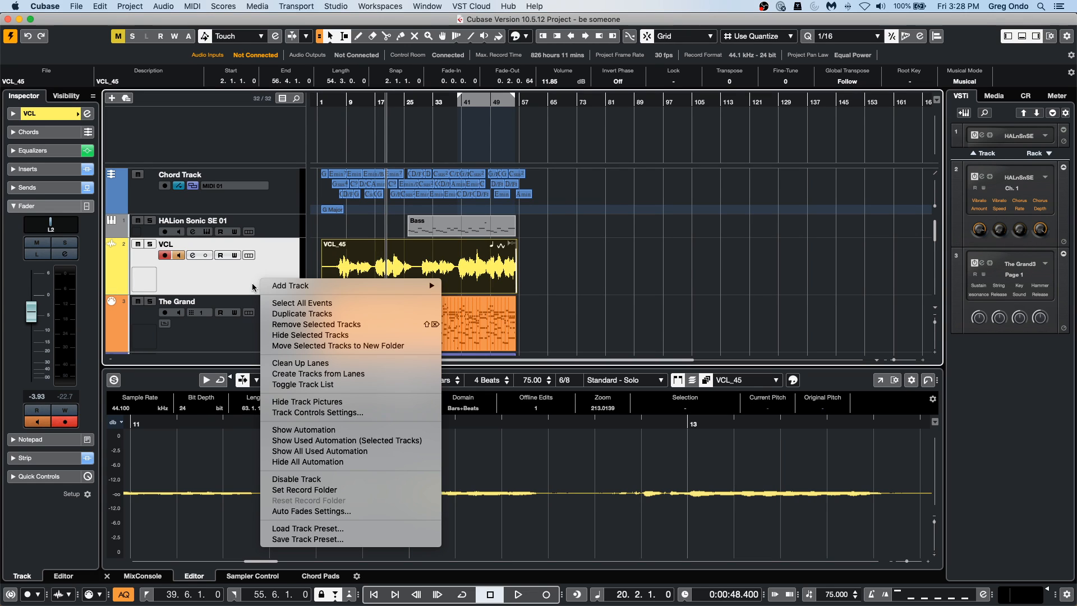
pyautogui.moveTo(329, 285)
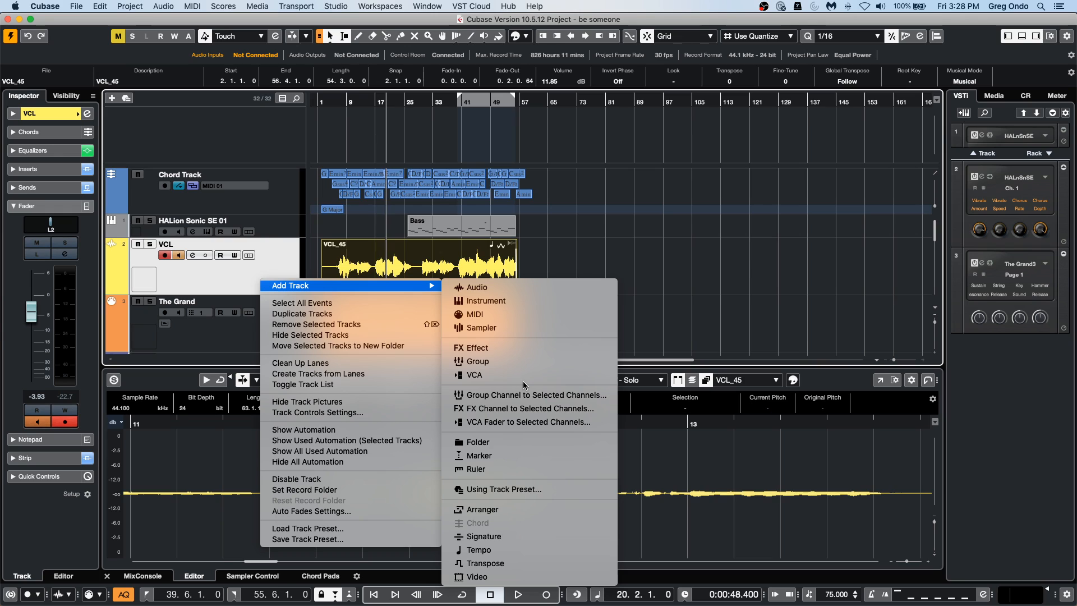
pyautogui.click(509, 301)
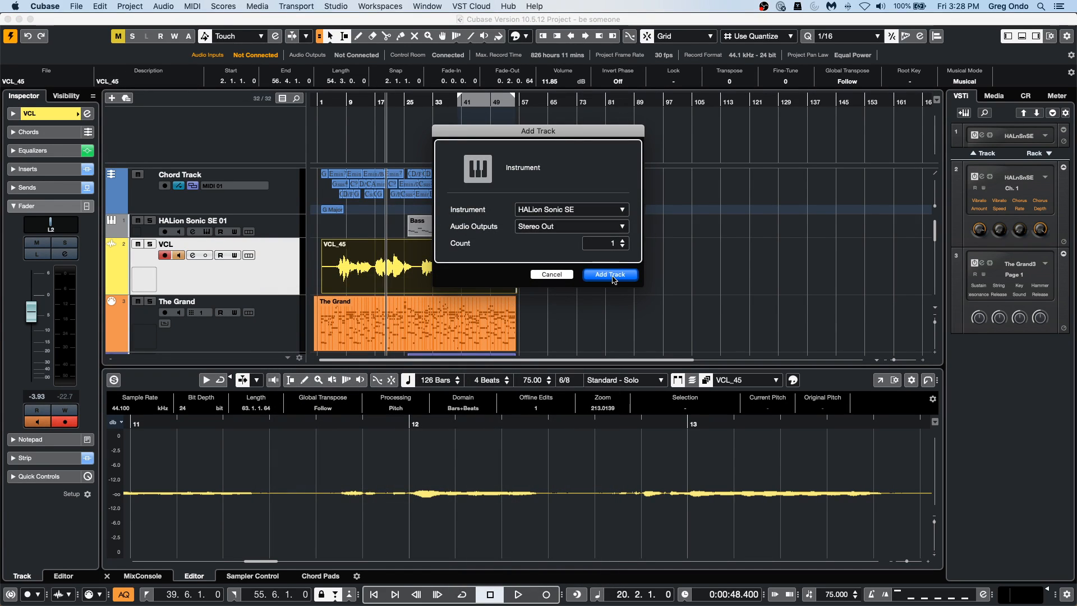
pyautogui.press('Return')
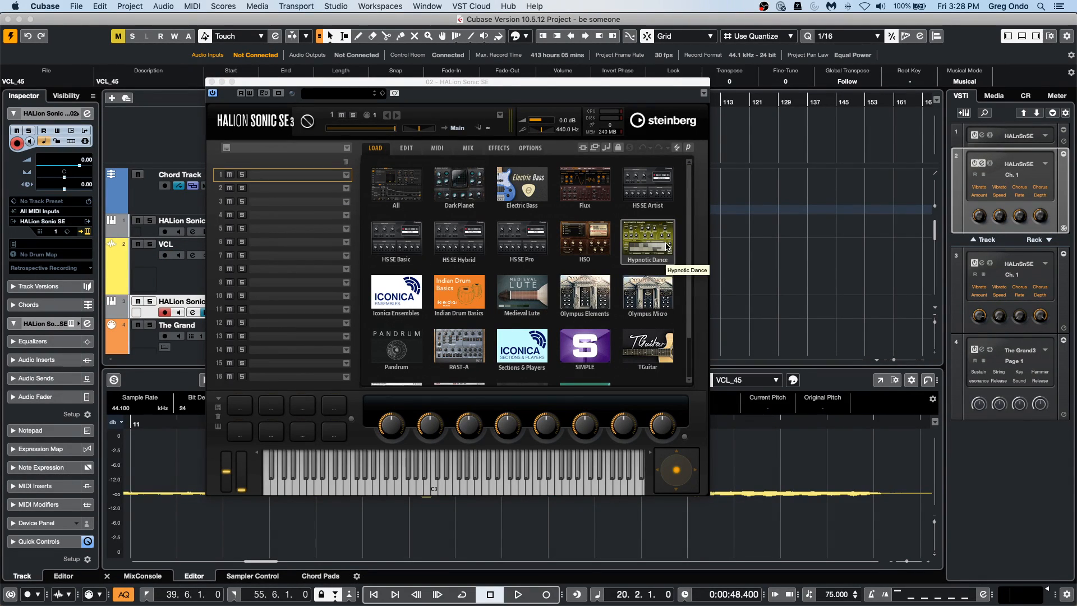
# Load Oboe Combi from the HALion Symphonic Orchestra woodwinds, view its expression settings and close the instrument window.
pyautogui.click(589, 236)
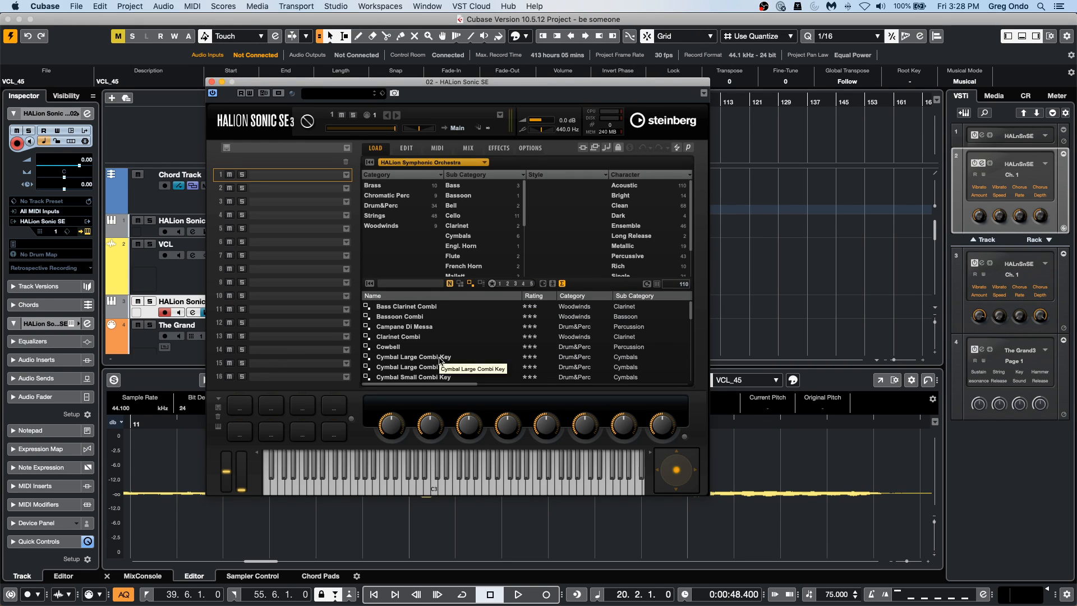
pyautogui.click(392, 228)
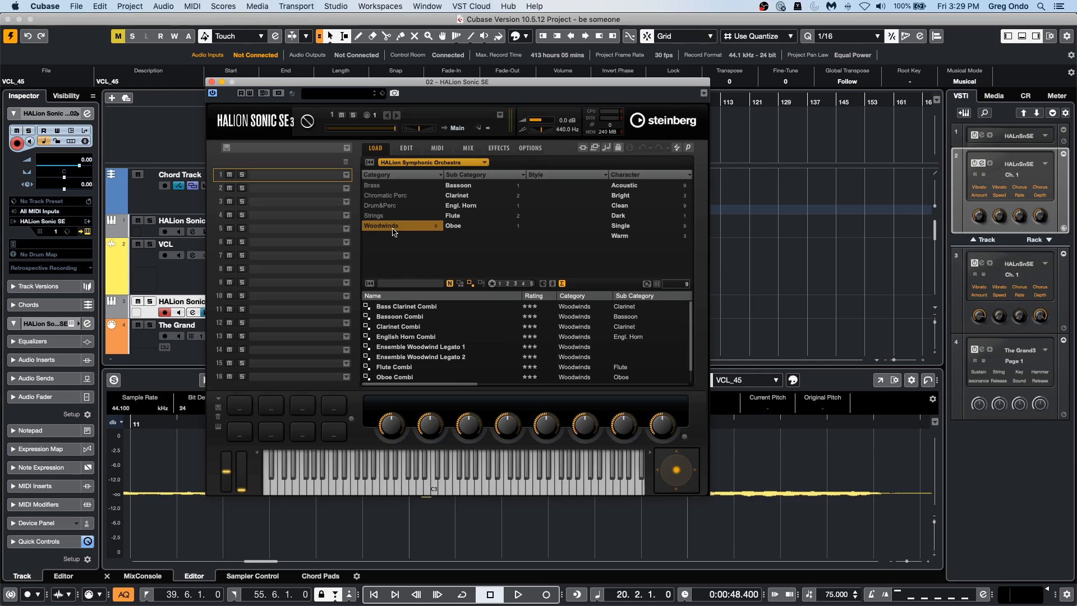
pyautogui.click(465, 230)
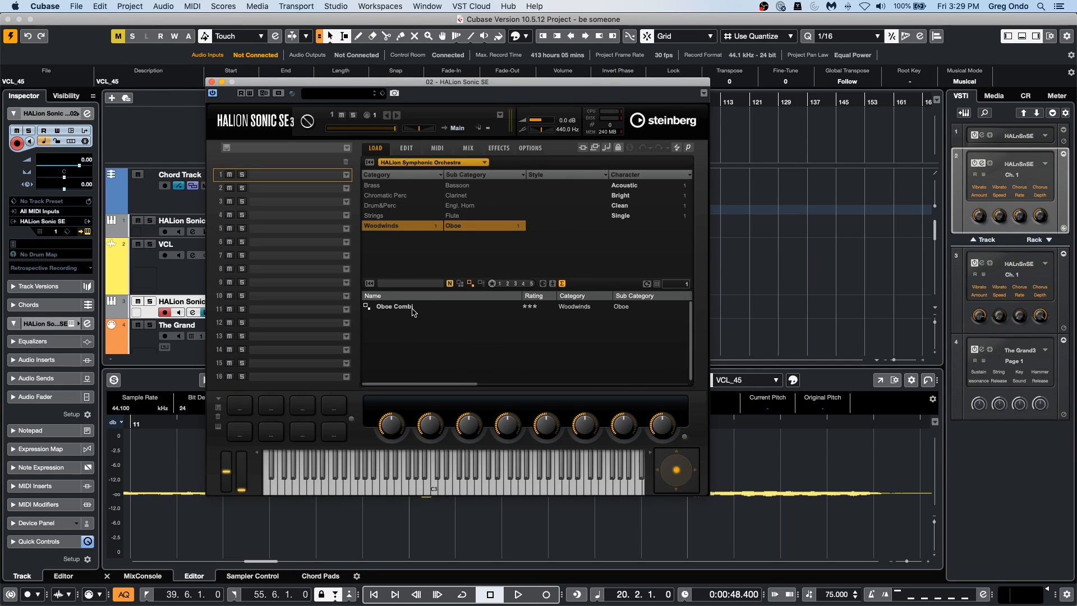
pyautogui.doubleClick(413, 310)
pyautogui.click(487, 480)
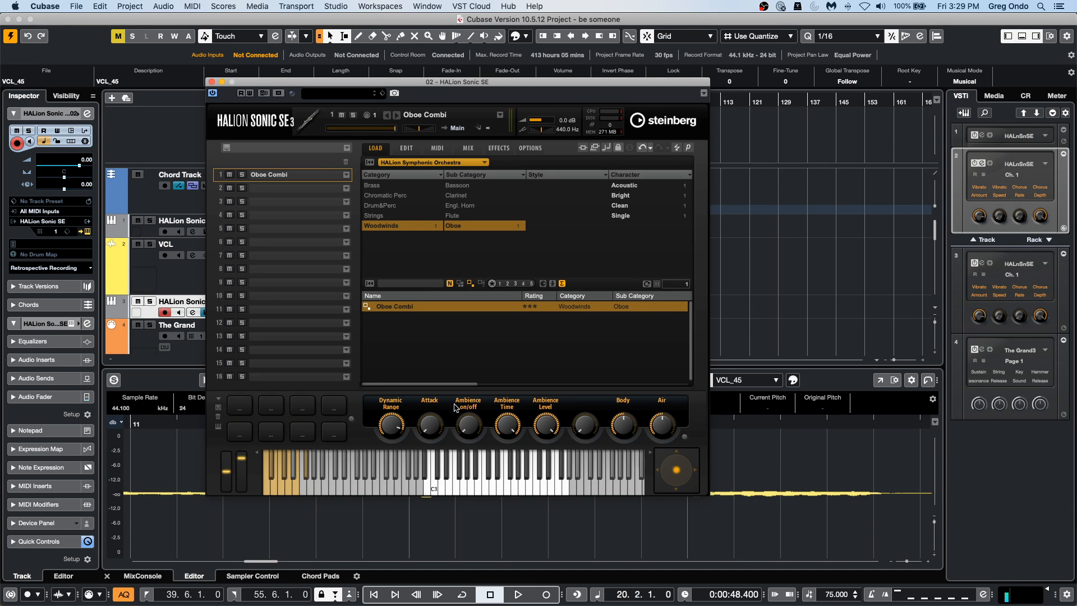
pyautogui.click(406, 147)
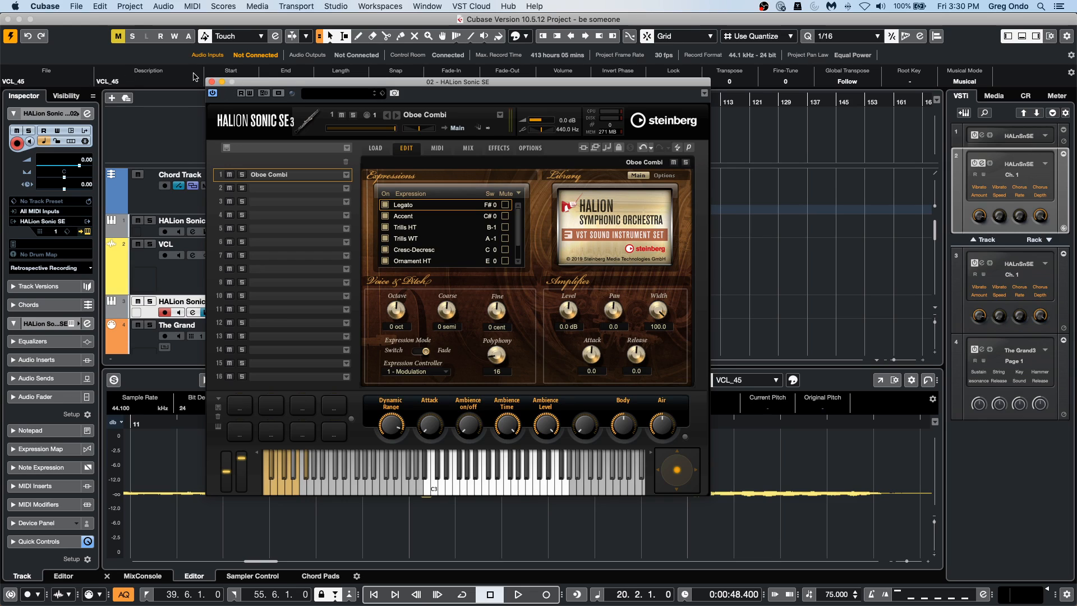
pyautogui.click(212, 82)
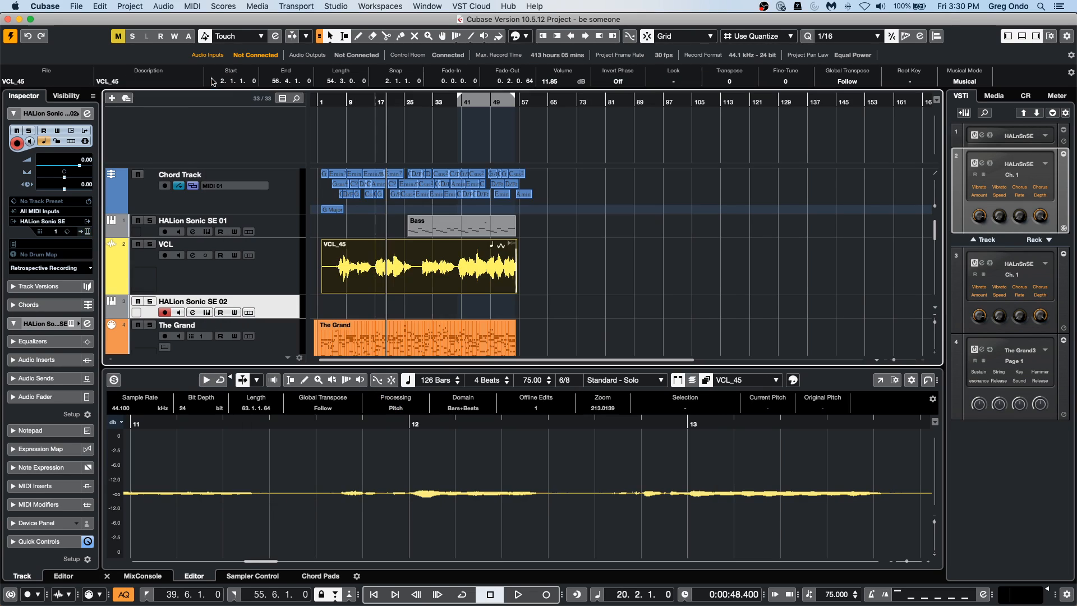
# Select the VCL track, move the cursor to about bar 4 and add a group channel to the selected track.
pyautogui.click(295, 273)
pyautogui.moveTo(333, 98); pyautogui.dragTo(331, 142)
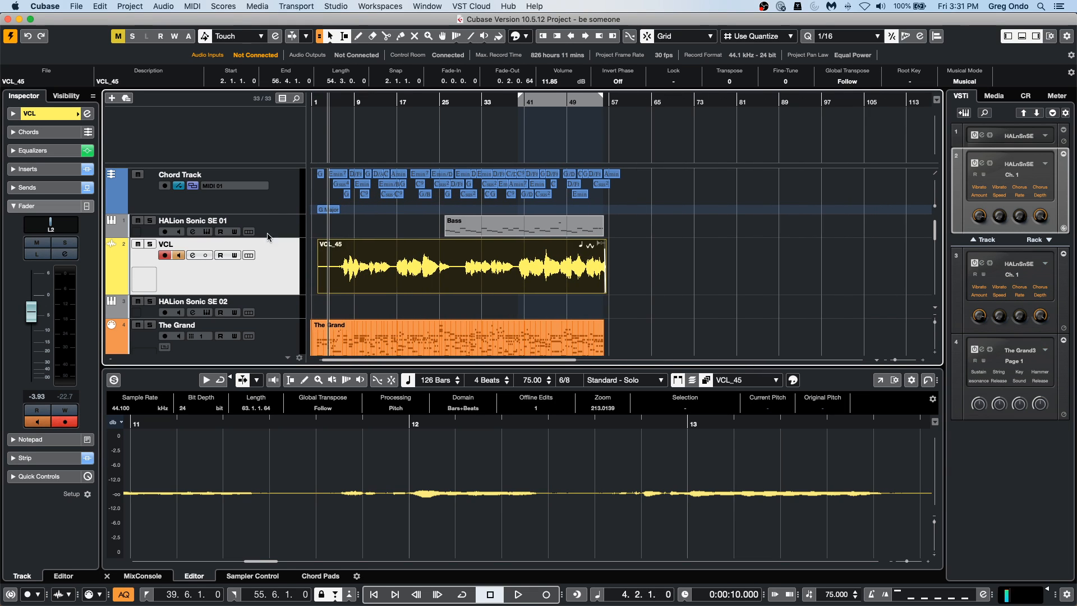
pyautogui.rightClick(267, 272)
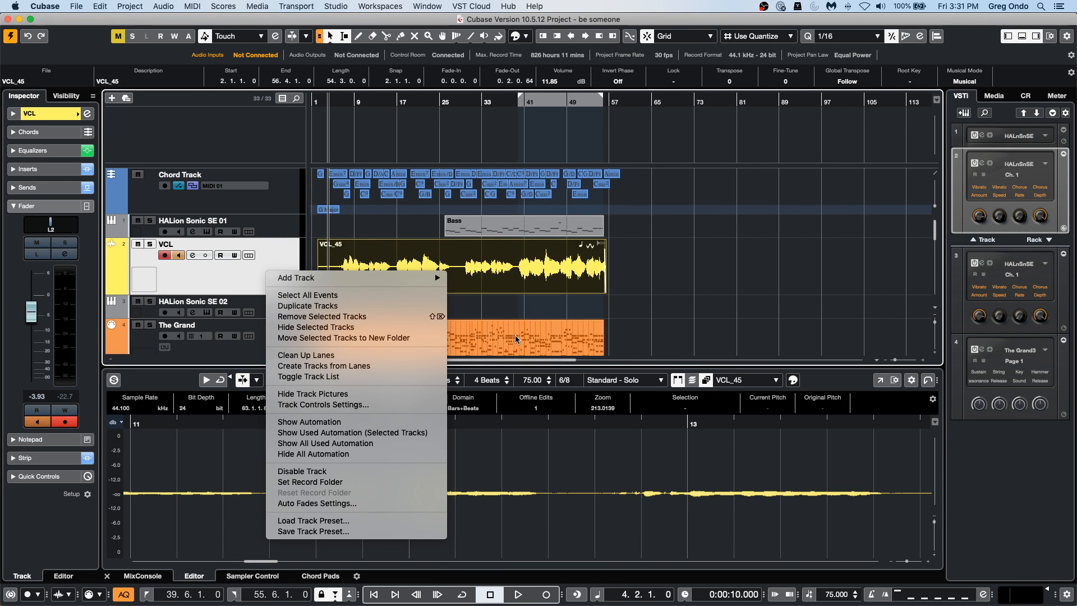
pyautogui.moveTo(395, 280)
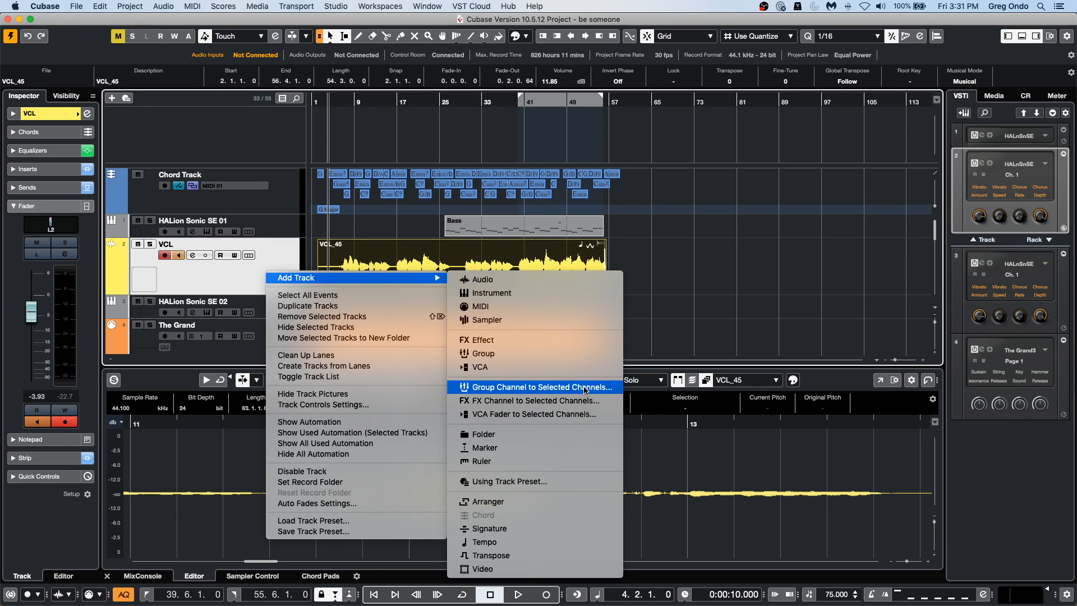
pyautogui.click(585, 390)
pyautogui.click(624, 297)
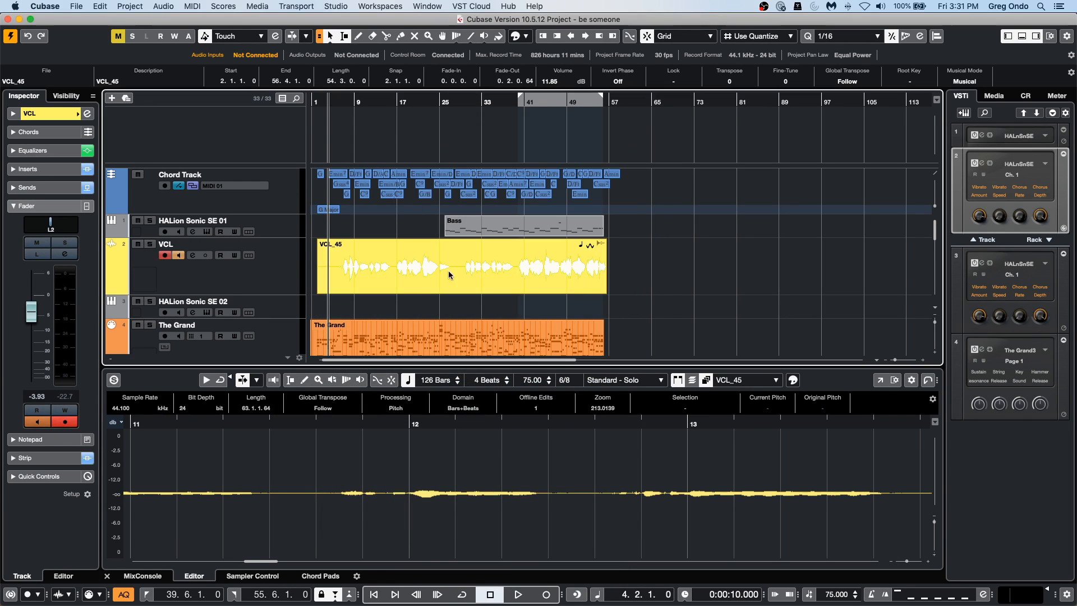
# Add one stereo audio track routed to Stereo Out below the group track and set its input to Group 2.
pyautogui.rightClick(290, 313)
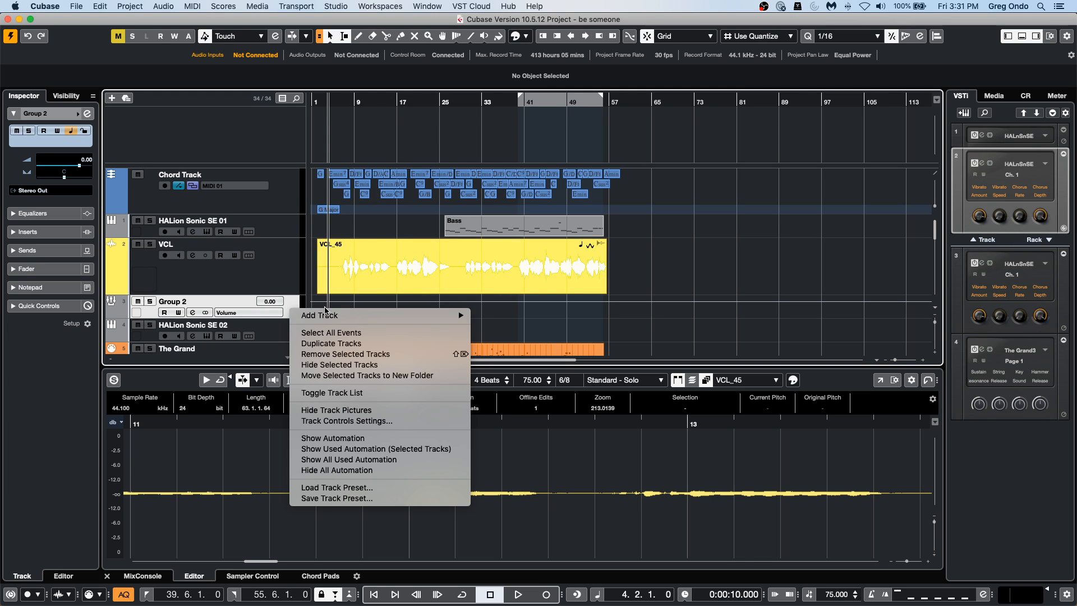
pyautogui.moveTo(331, 315)
pyautogui.click(554, 307)
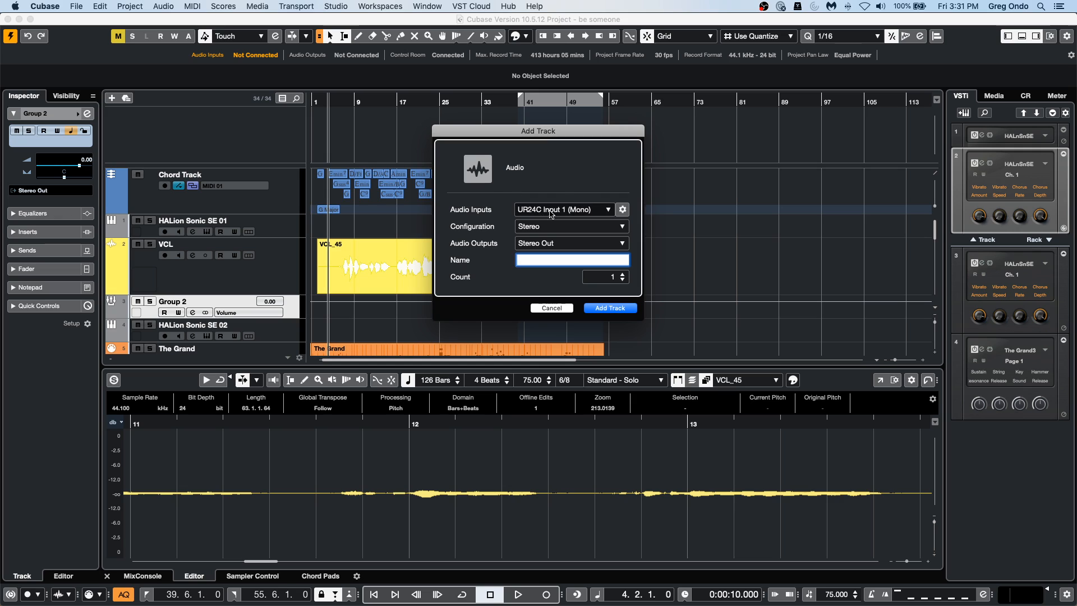
pyautogui.click(598, 308)
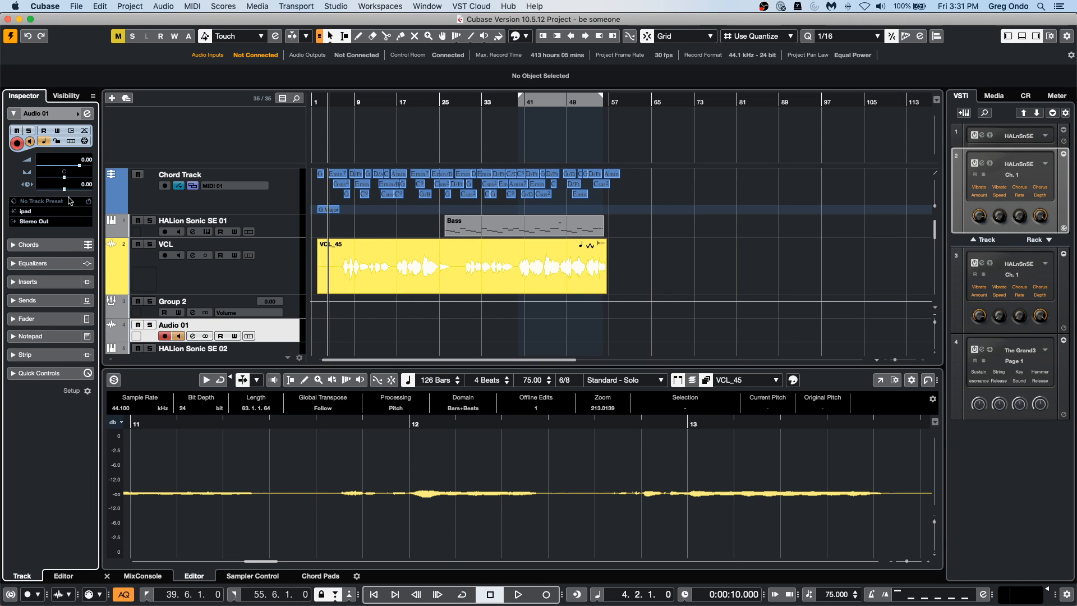
pyautogui.click(42, 214)
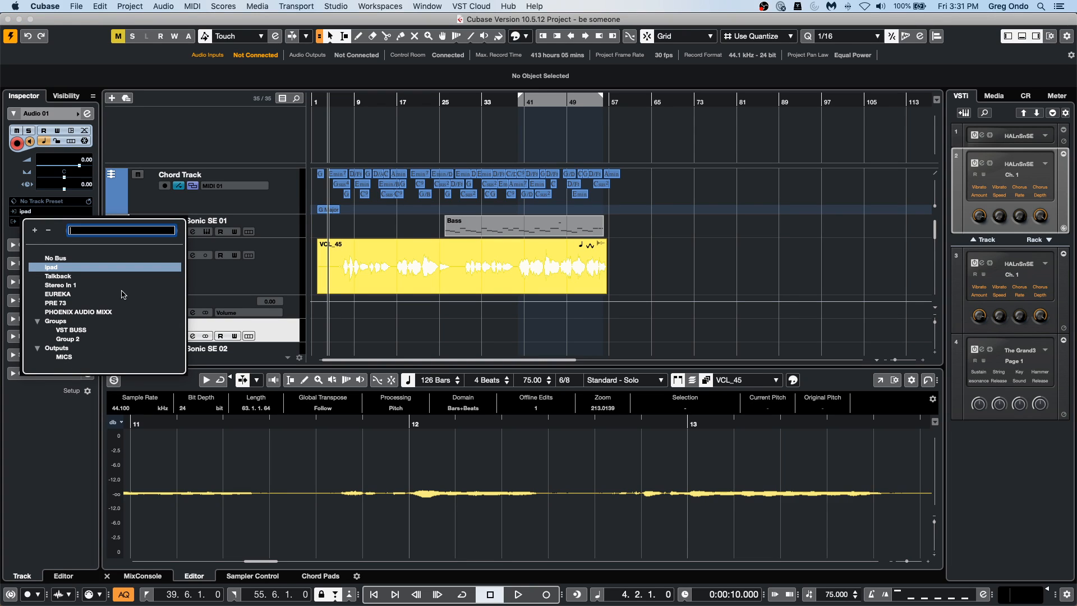
pyautogui.click(78, 340)
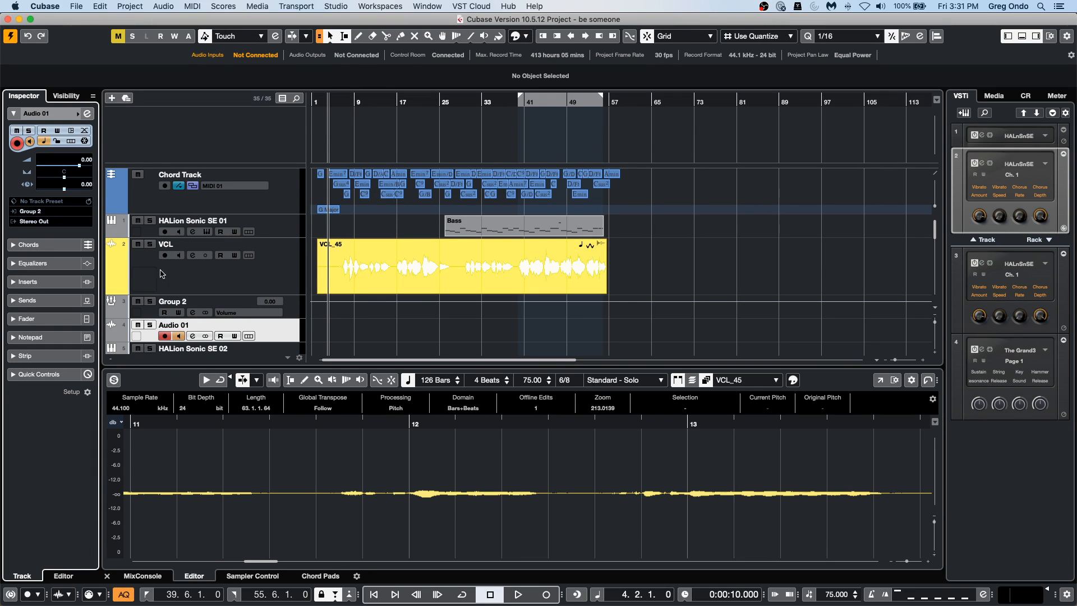
# Solo the VCL and Audio 01 tracks, place the cursor at about bar 8 and show the MixConsole in the lower zone.
pyautogui.click(150, 245)
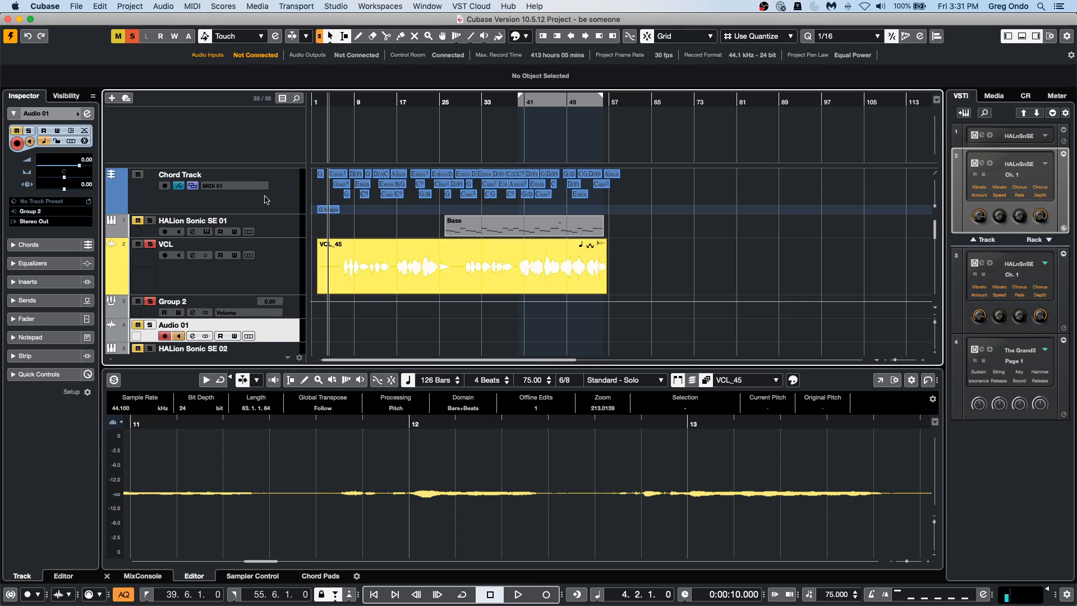
pyautogui.click(352, 101)
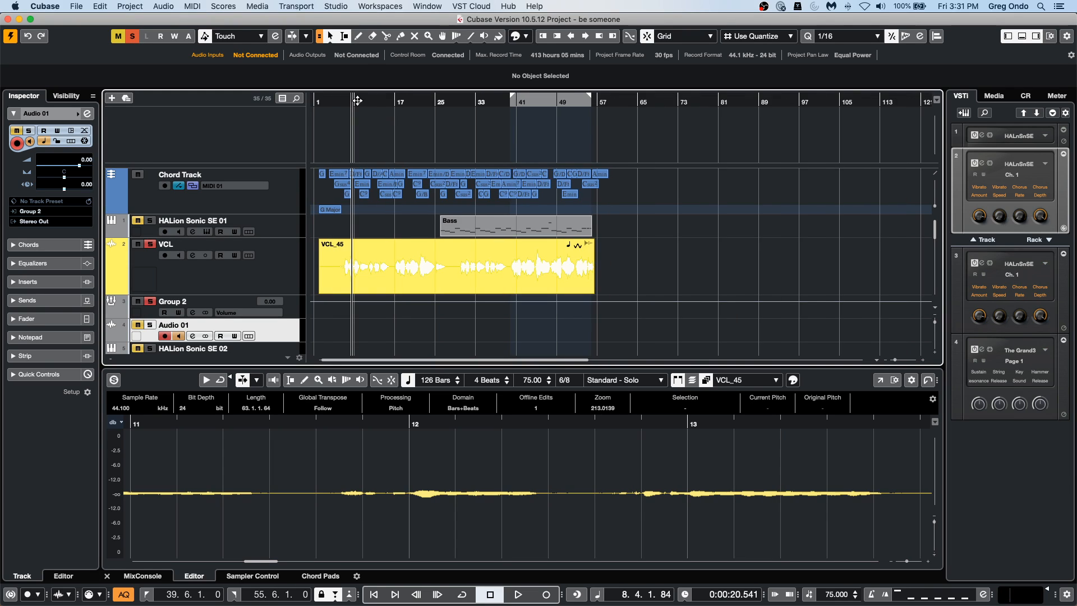
pyautogui.click(138, 326)
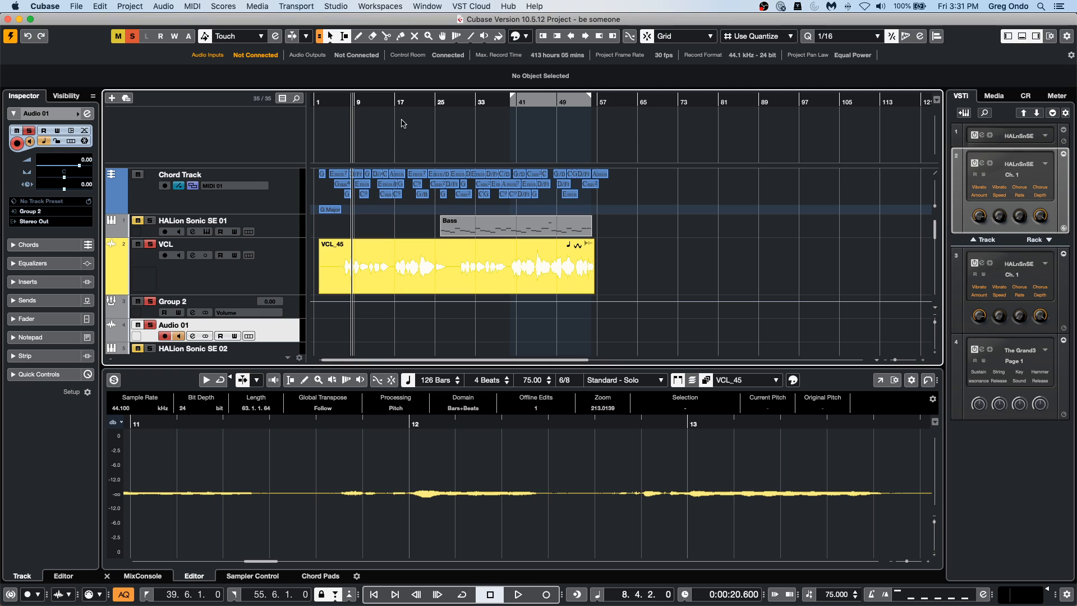
pyautogui.click(143, 576)
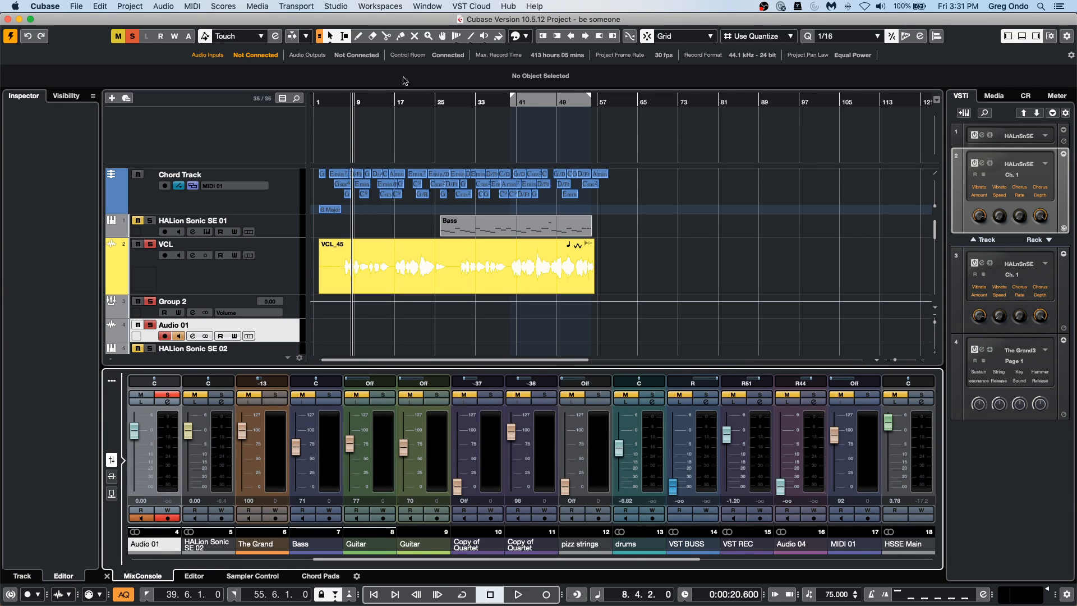
# Start playback and enable input monitoring on the Audio 01 track.
pyautogui.click(328, 284)
pyautogui.press('space')
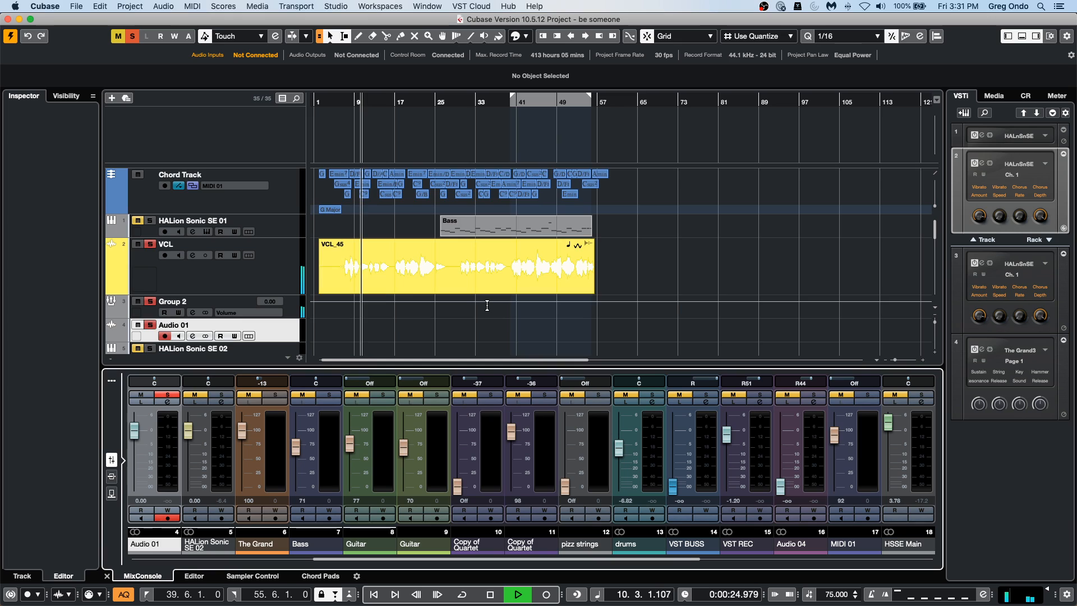
pyautogui.scroll(-3, 487, 305)
pyautogui.click(180, 254)
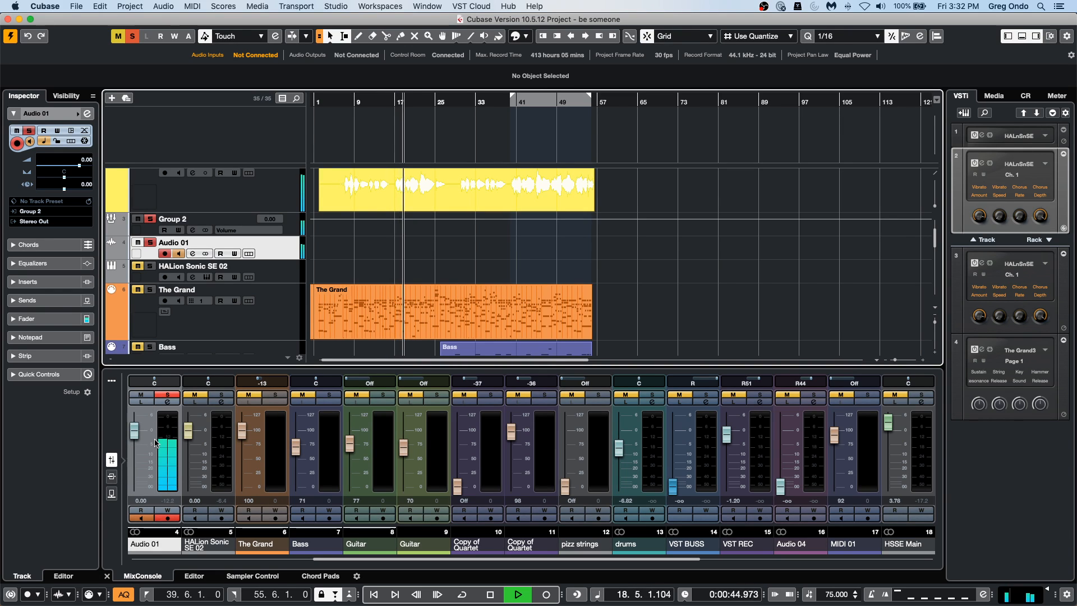
# During playback, move the Audio 01 fader to about -20.8 dB, up to 6.02 dB and back to -5.25 dB.
pyautogui.moveTo(135, 433); pyautogui.dragTo(141, 475)
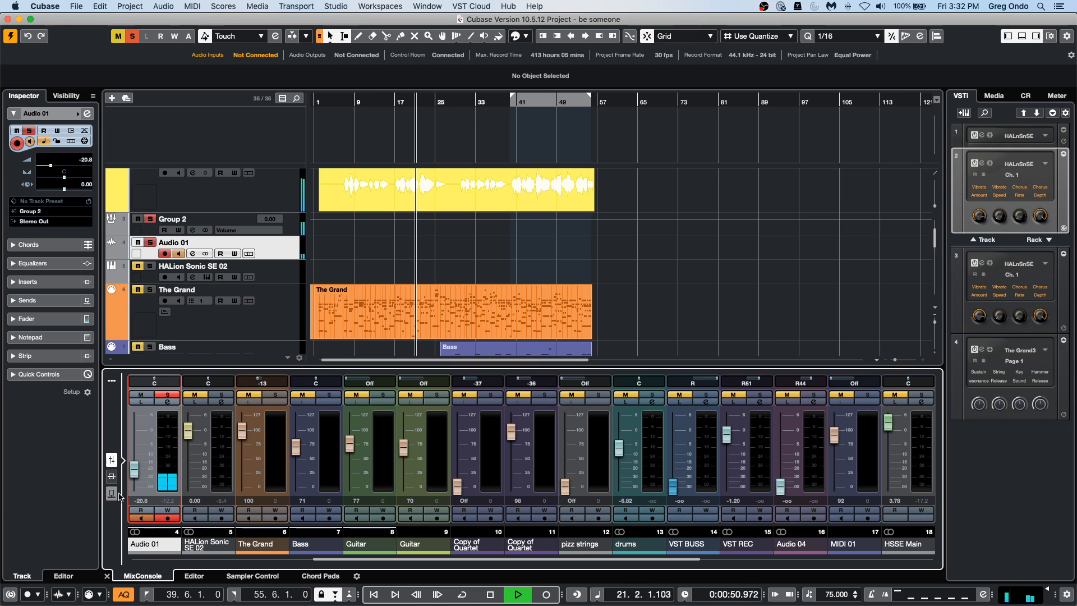
pyautogui.moveTo(134, 474); pyautogui.dragTo(146, 387)
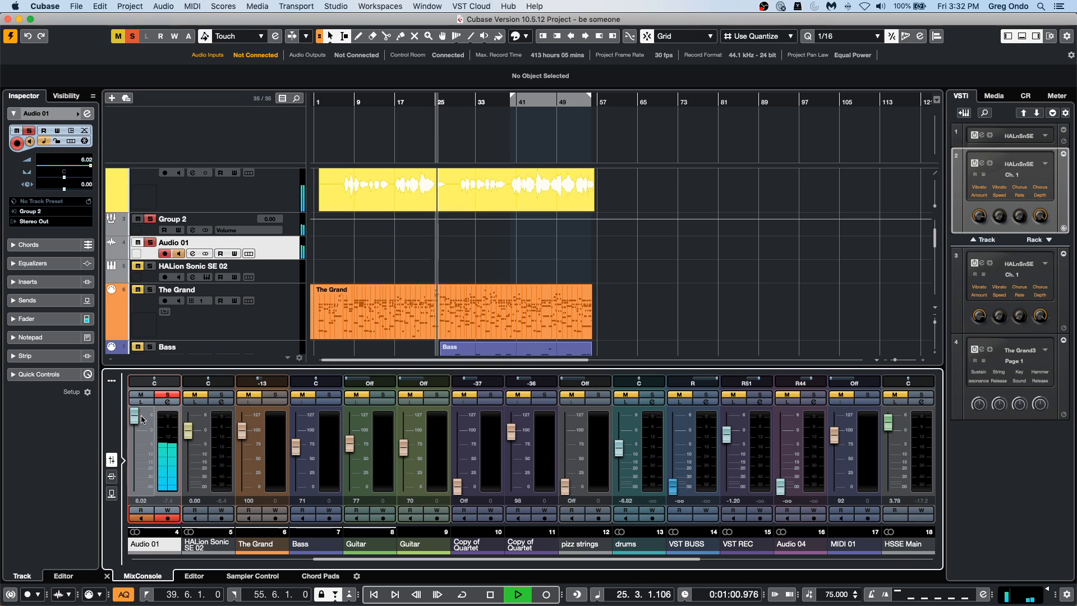
pyautogui.moveTo(142, 419); pyautogui.dragTo(142, 449)
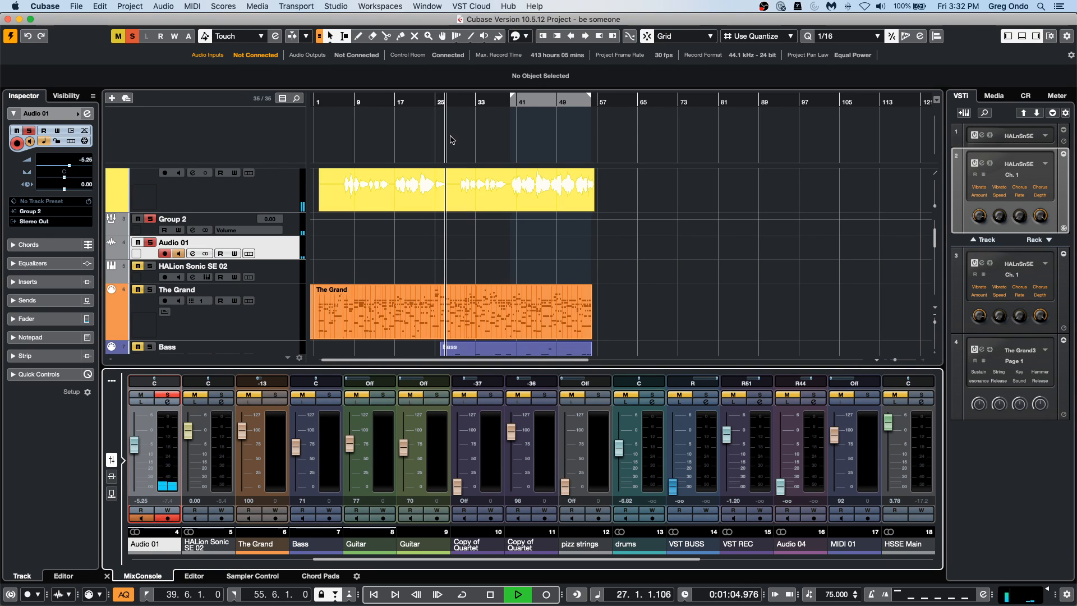
# Continue playback from about bar 29, turn Audio 01 monitoring back on, set its fader to -1.21 dB and stop playback.
pyautogui.click(457, 102)
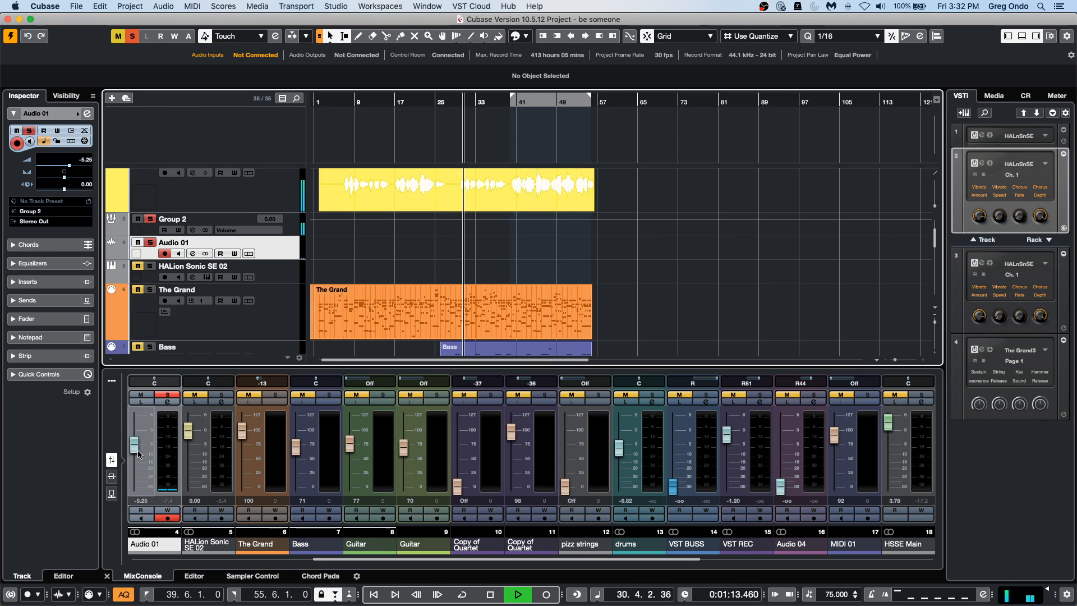
pyautogui.click(355, 209)
pyautogui.click(355, 214)
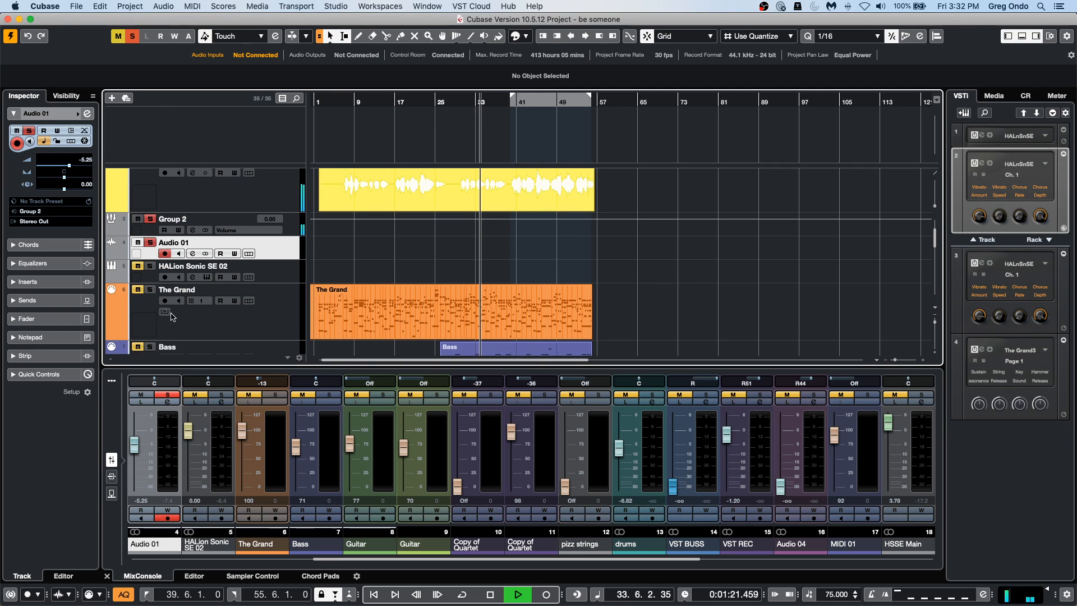
pyautogui.click(178, 253)
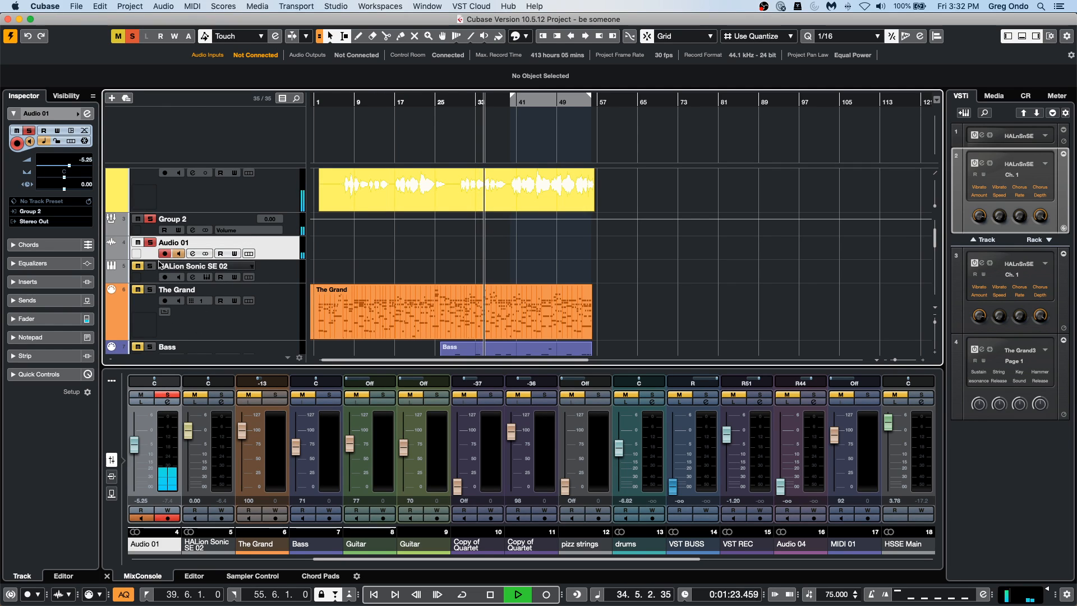
pyautogui.moveTo(135, 444)
pyautogui.mouseDown()
pyautogui.moveTo(141, 451)
pyautogui.moveTo(144, 427)
pyautogui.moveTo(137, 433)
pyautogui.mouseUp()
pyautogui.press('space')
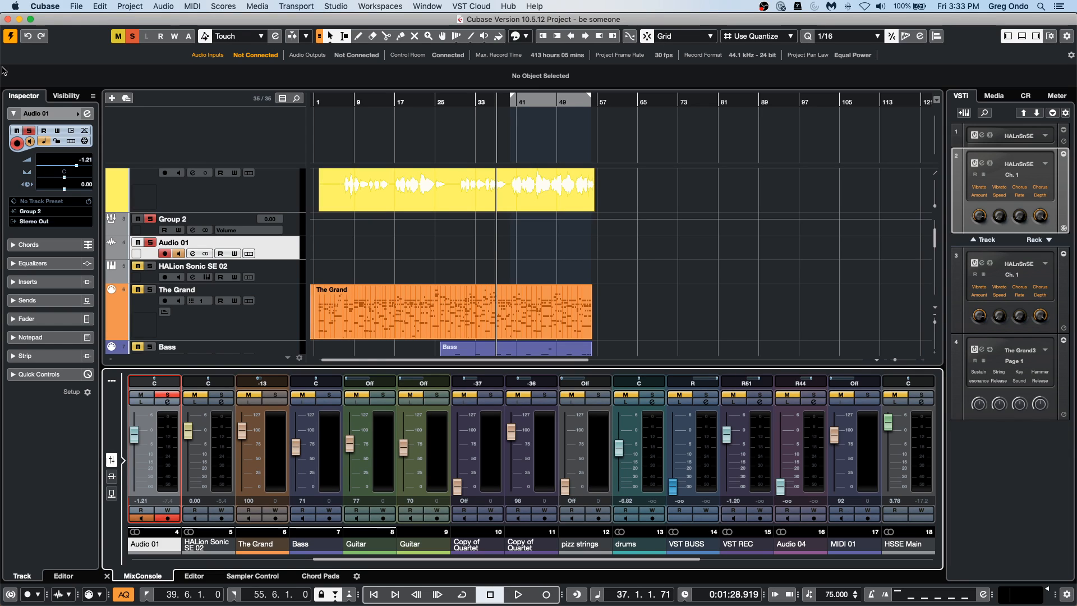
# Look through the VST Cloud, audio and file commands, view the Steinberg Hub for a new project and cancel it.
pyautogui.click(487, 6)
pyautogui.moveTo(489, 22)
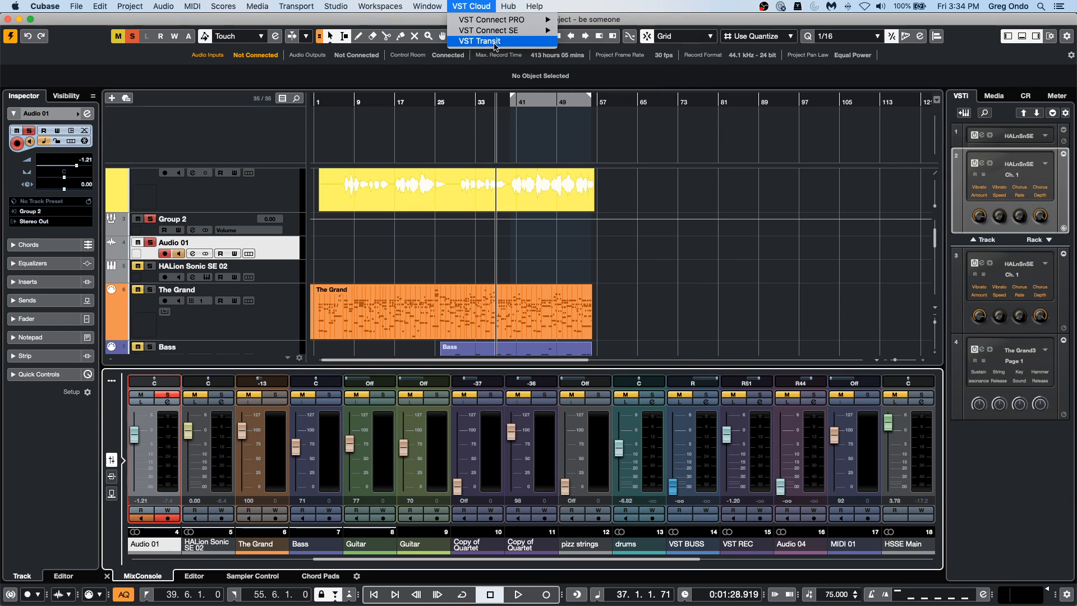
pyautogui.moveTo(163, 6)
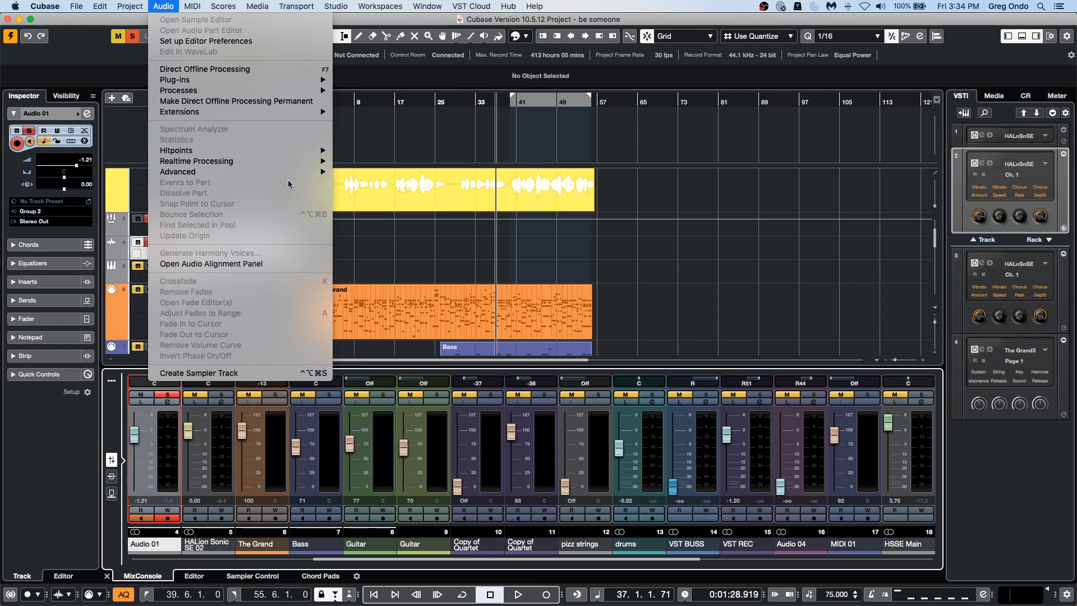
pyautogui.moveTo(74, 4)
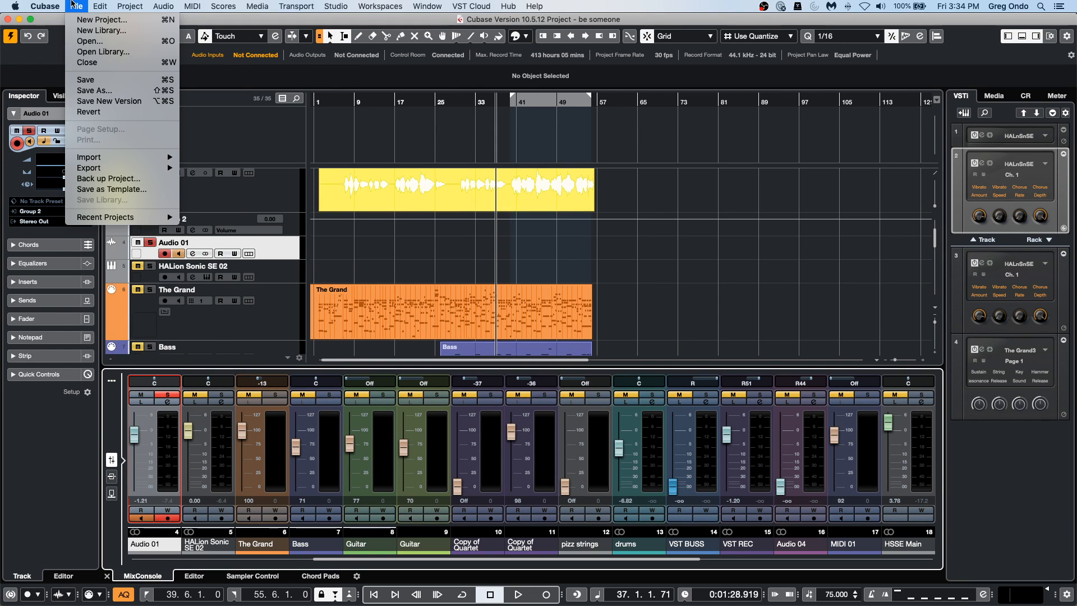
pyautogui.moveTo(109, 169)
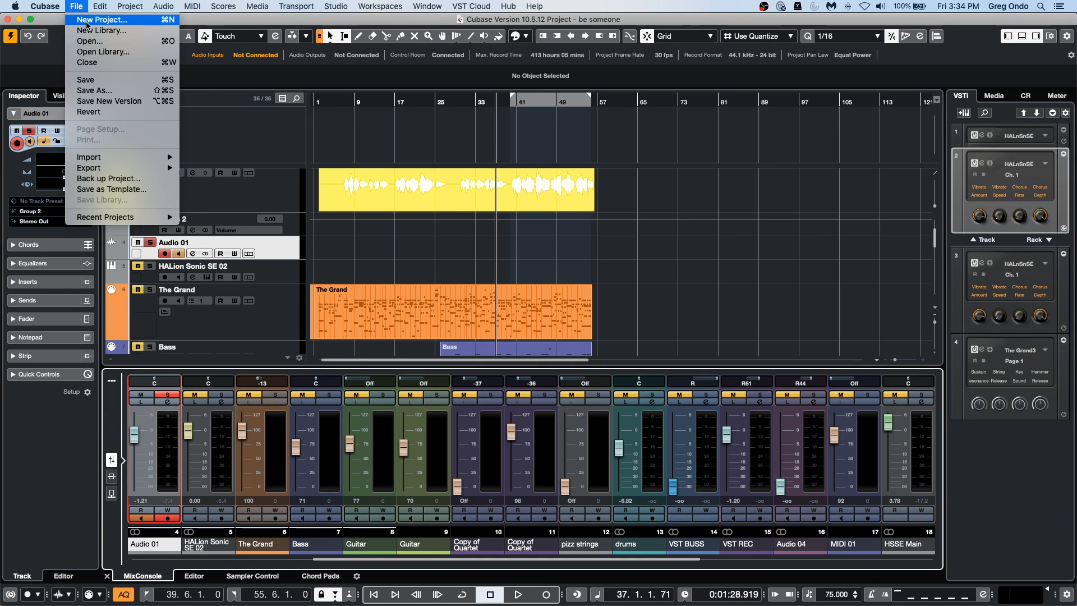
pyautogui.click(88, 21)
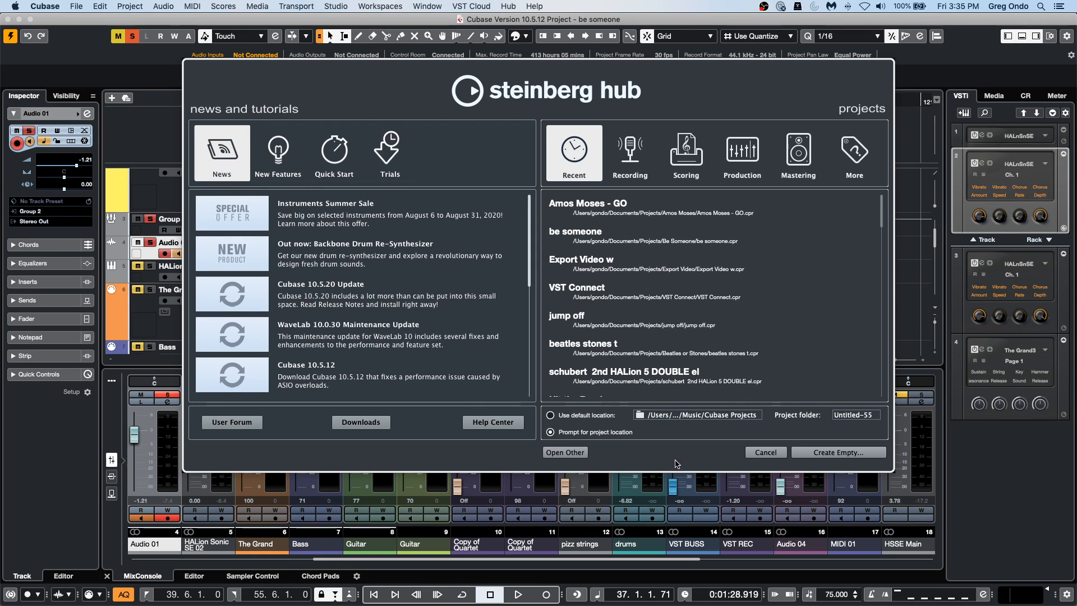
pyautogui.click(764, 453)
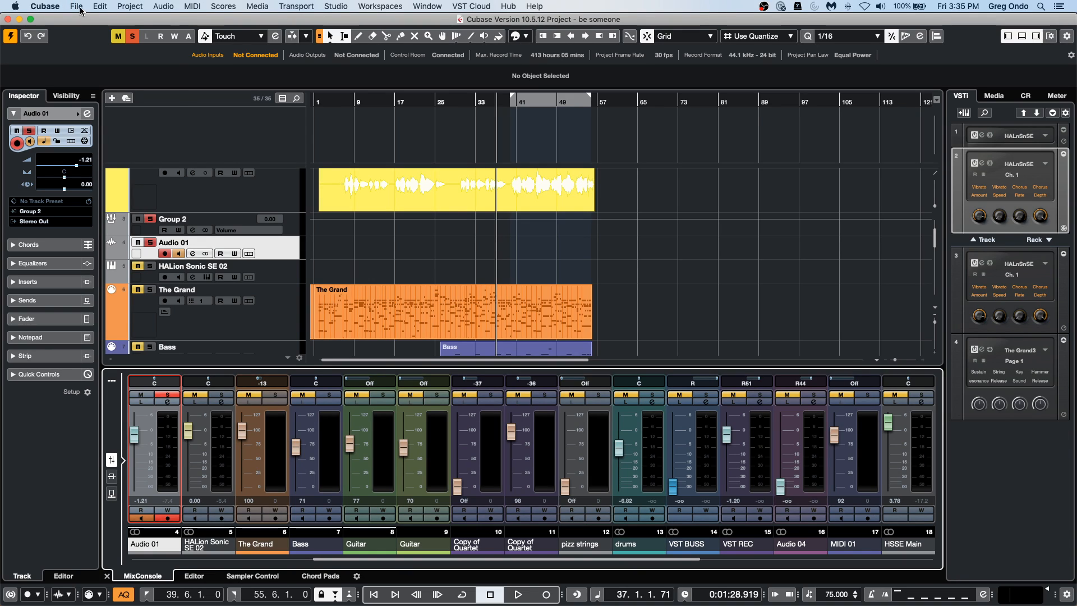
# Start a project backup into a new folder named piuh inside Be Someone, view the backup options and cancel the backup.
pyautogui.click(80, 8)
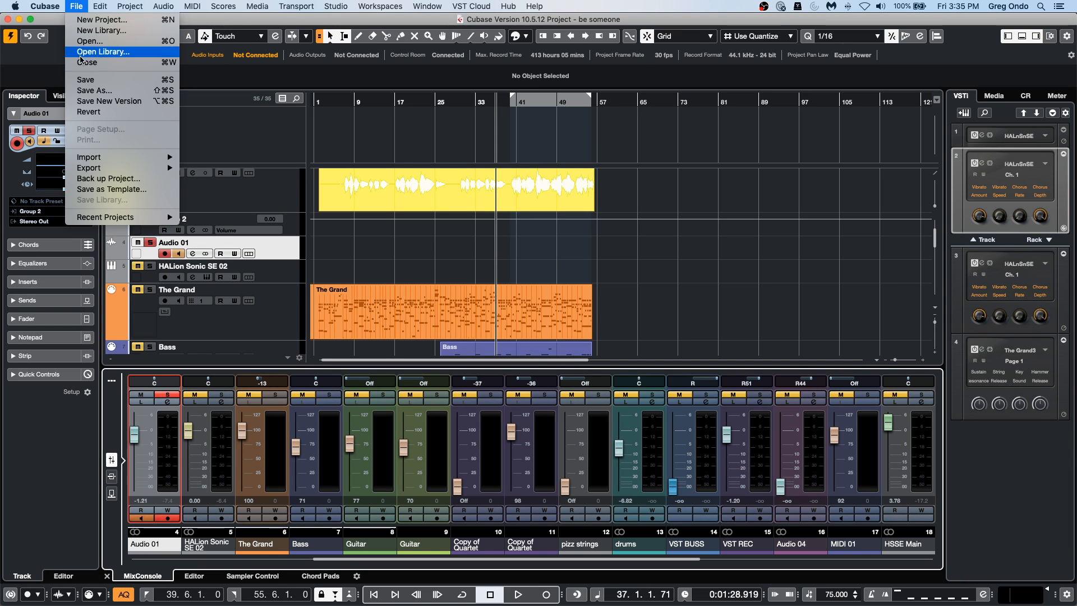
pyautogui.click(108, 179)
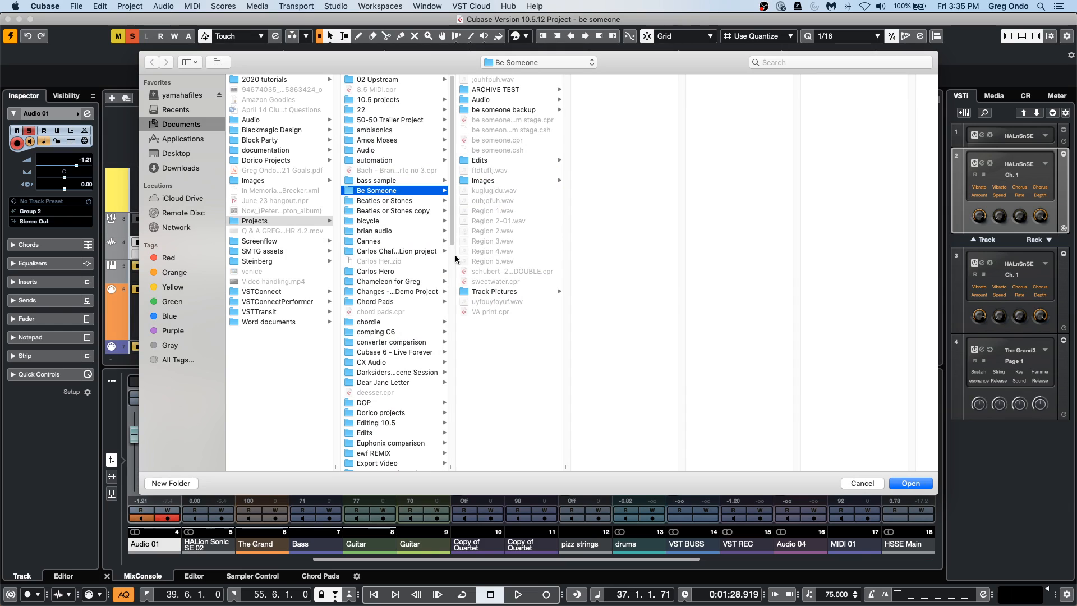
pyautogui.click(175, 485)
pyautogui.write('piuh')
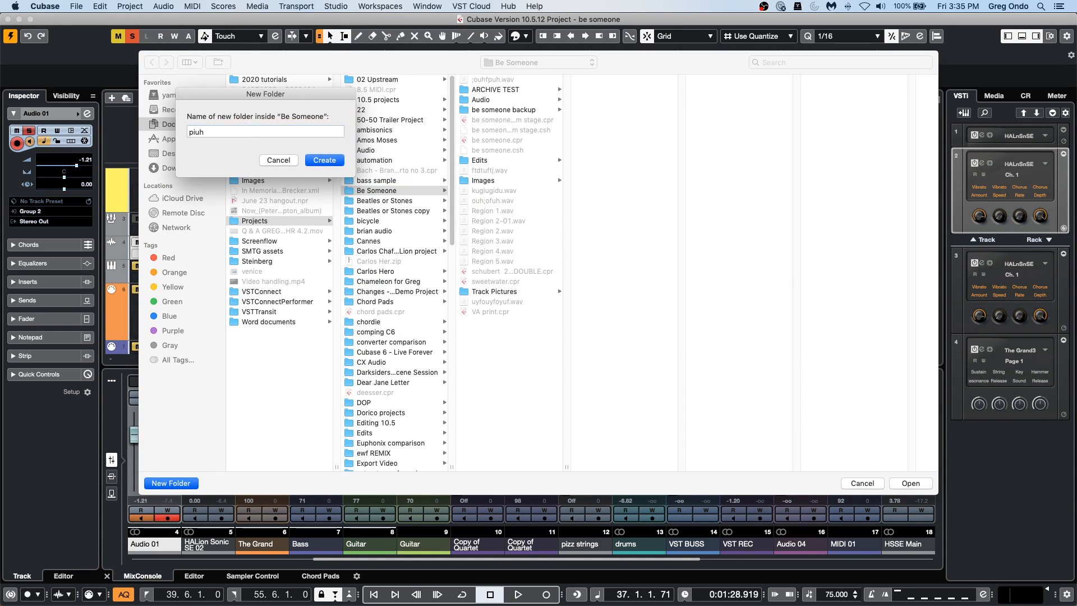
pyautogui.press('Return')
pyautogui.click(910, 483)
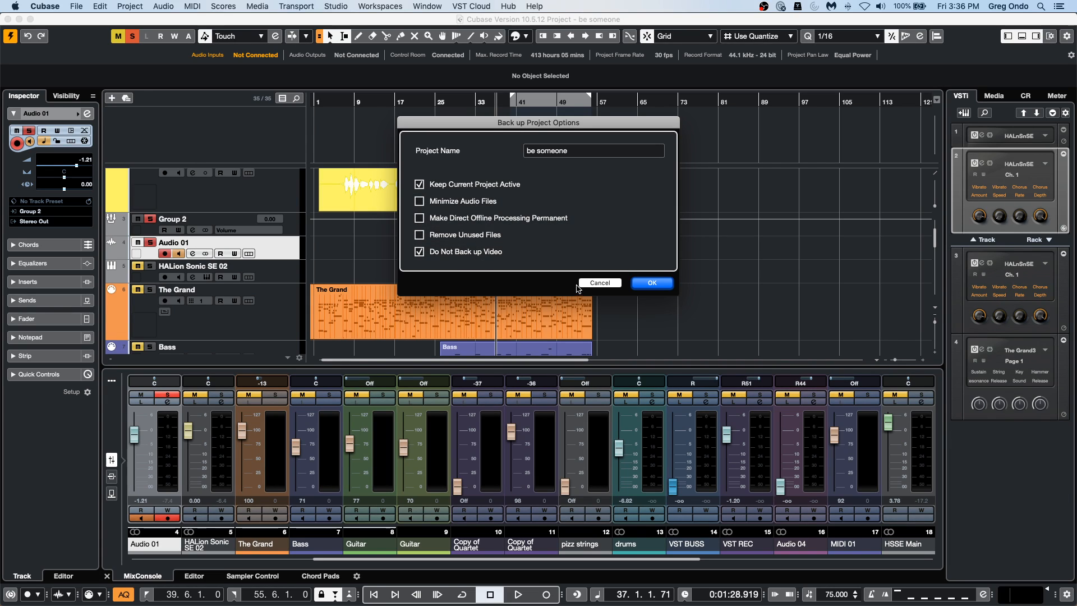
pyautogui.click(611, 283)
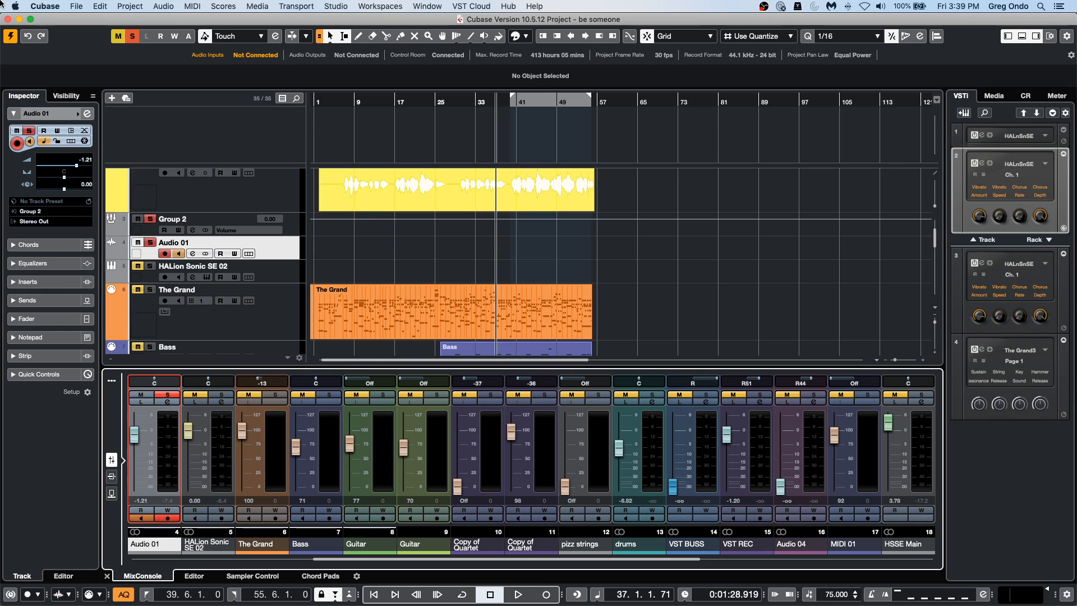
# View the list of recent projects and close it without opening one.
pyautogui.click(77, 6)
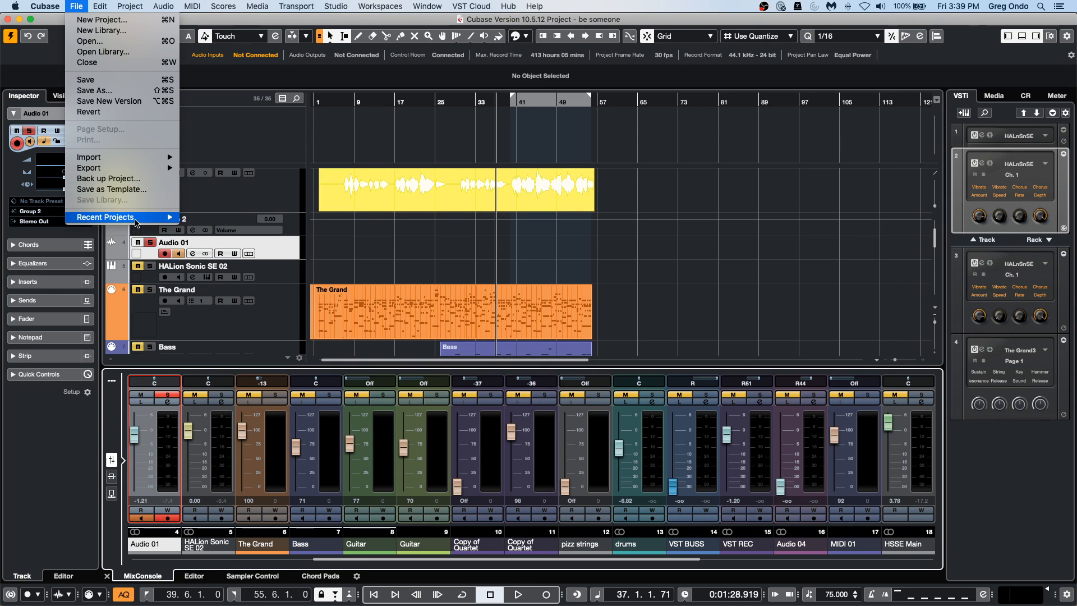
pyautogui.moveTo(135, 219)
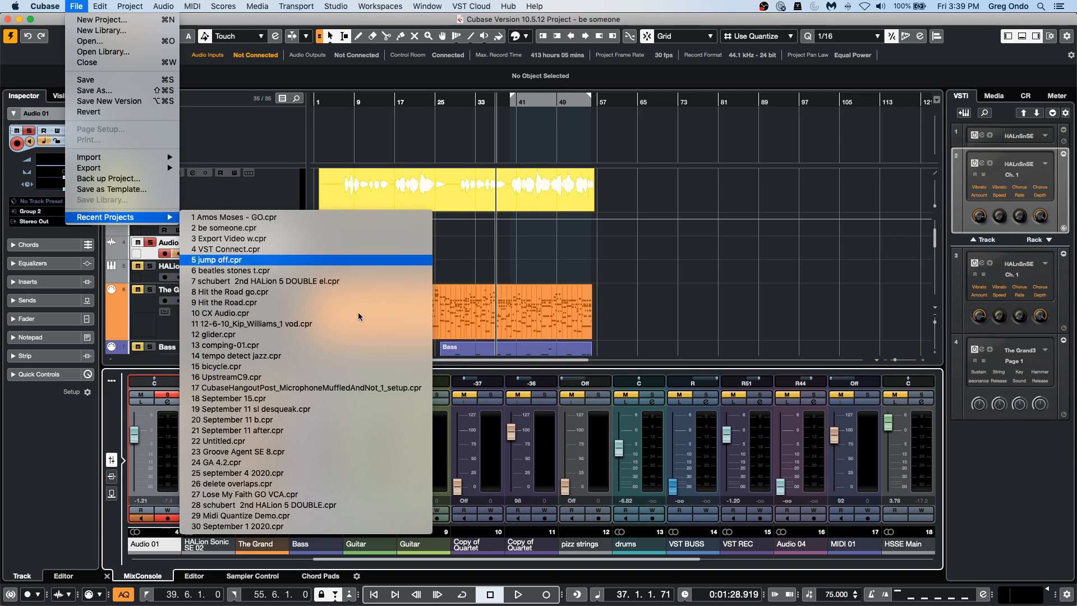
pyautogui.click(548, 252)
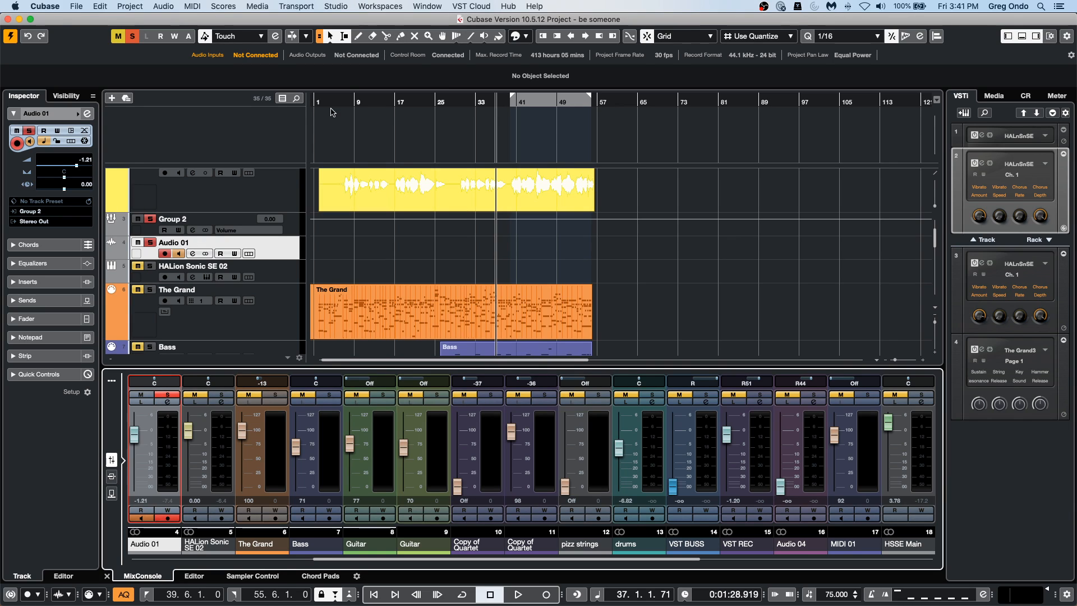
pyautogui.click(468, 337)
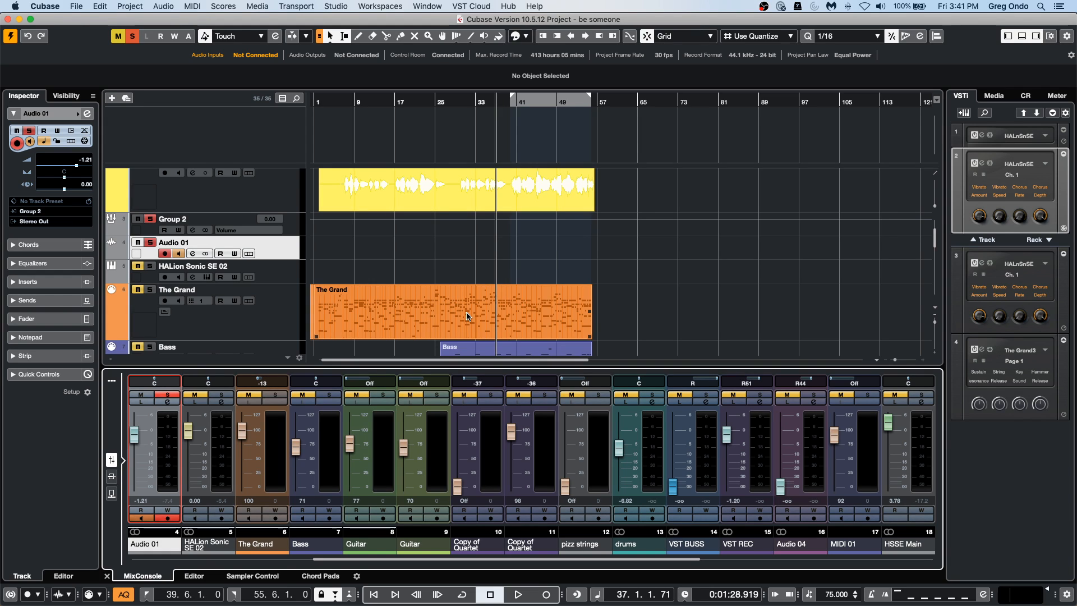
# Switch to Finder and look through the files and folders in the Documents folder.
pyautogui.moveTo(544, 602)
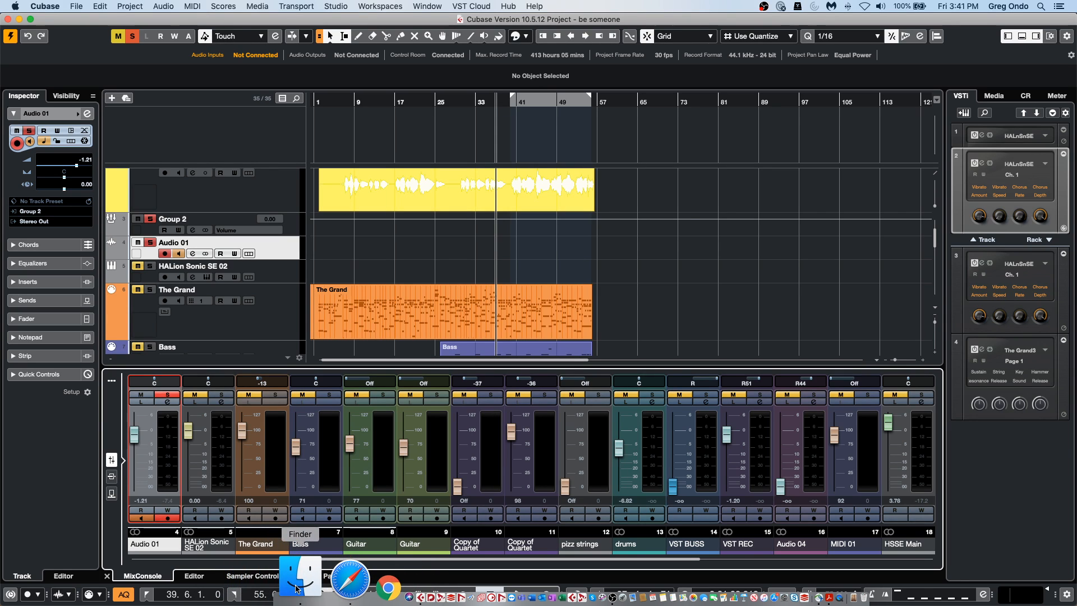
pyautogui.click(297, 588)
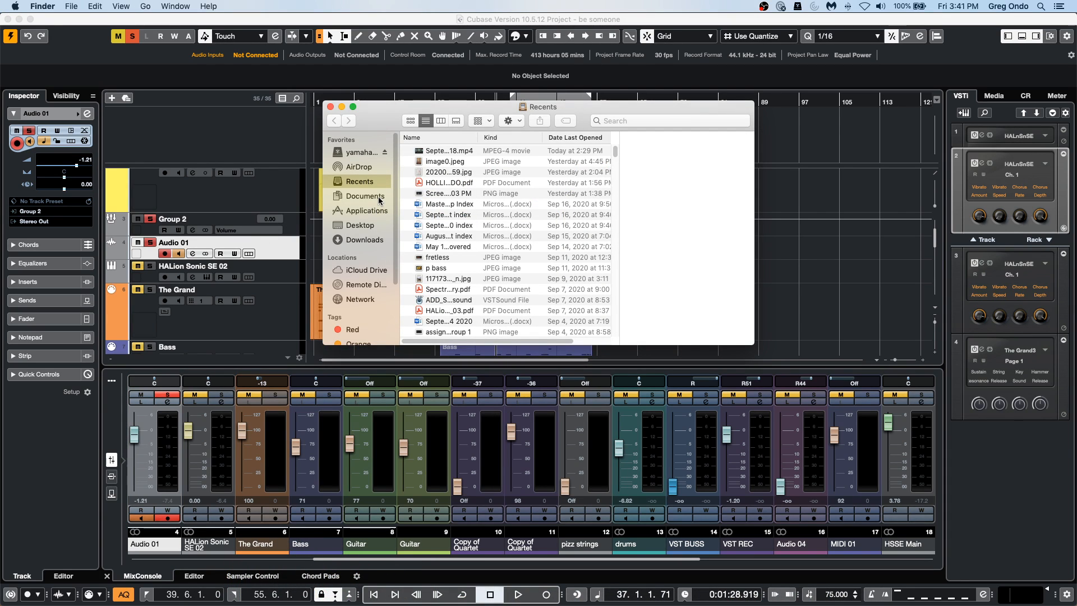
pyautogui.click(379, 197)
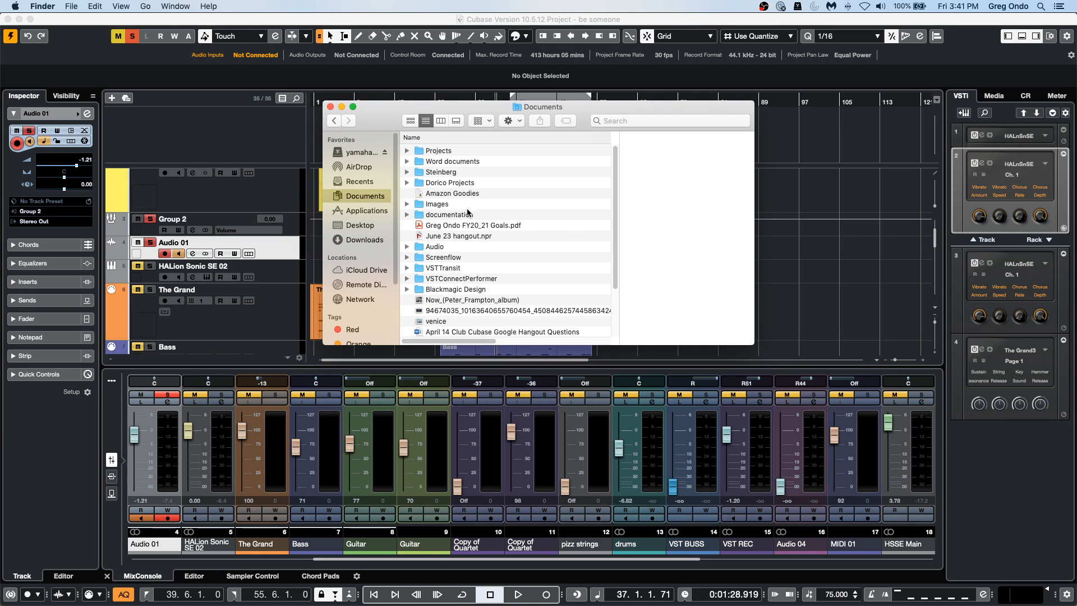
pyautogui.scroll(-2, 491, 266)
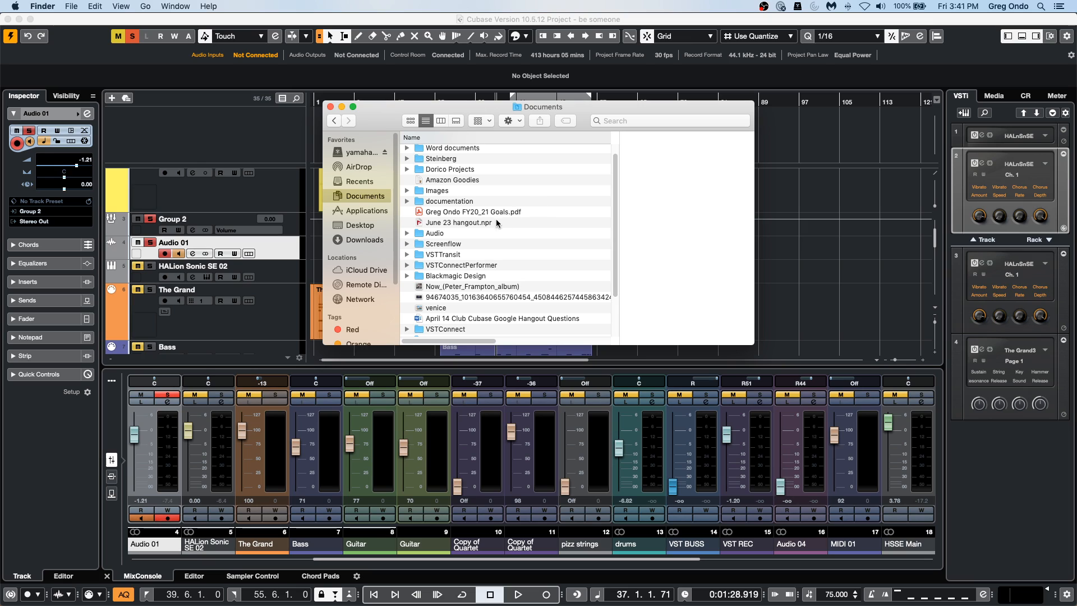
pyautogui.scroll(-2, 500, 241)
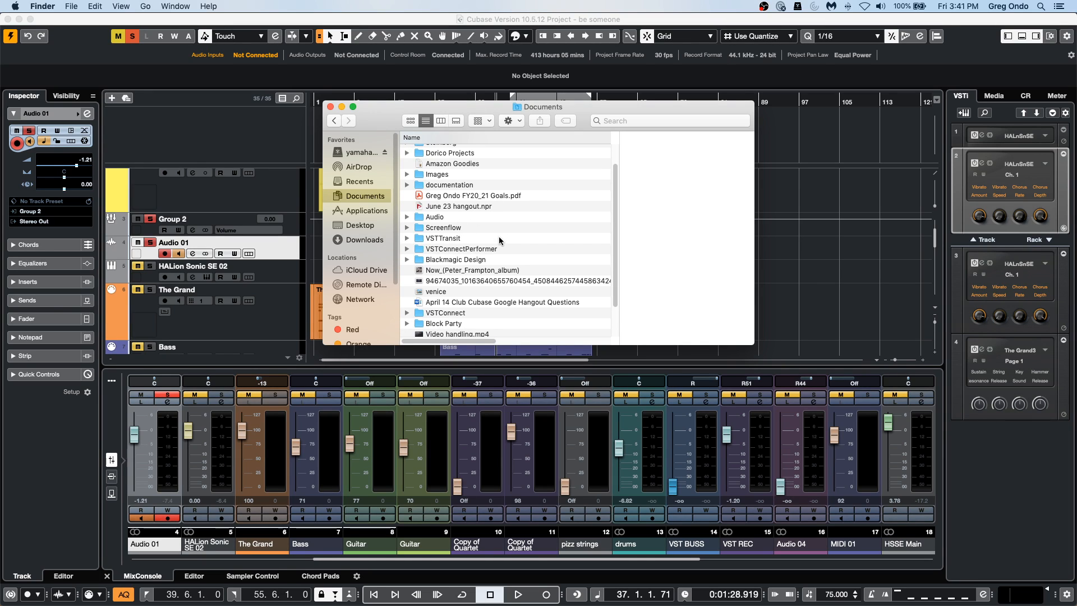
pyautogui.scroll(-3, 499, 242)
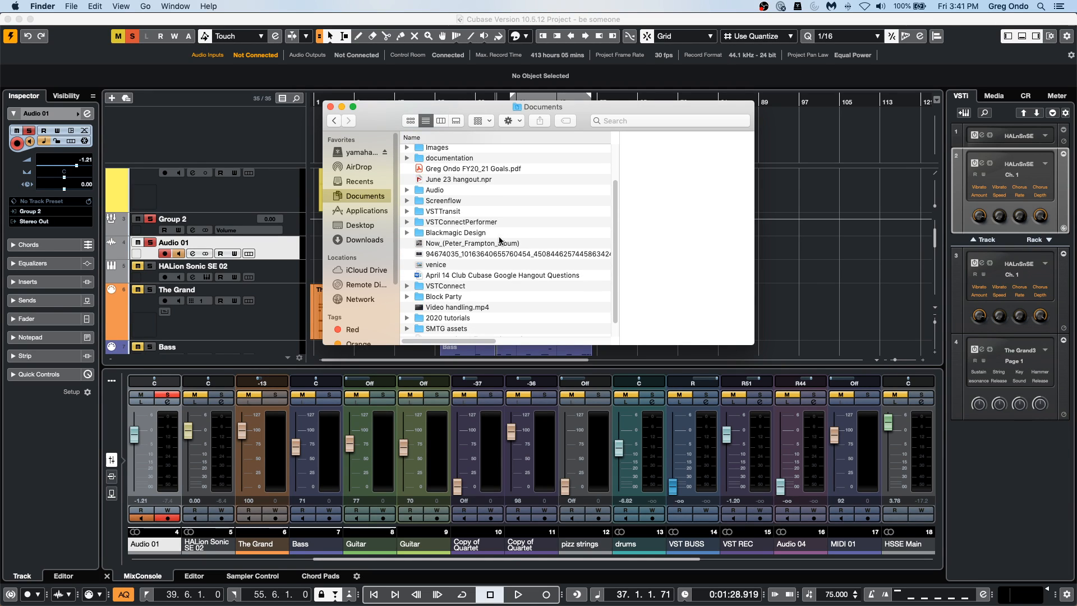
pyautogui.scroll(3, 500, 241)
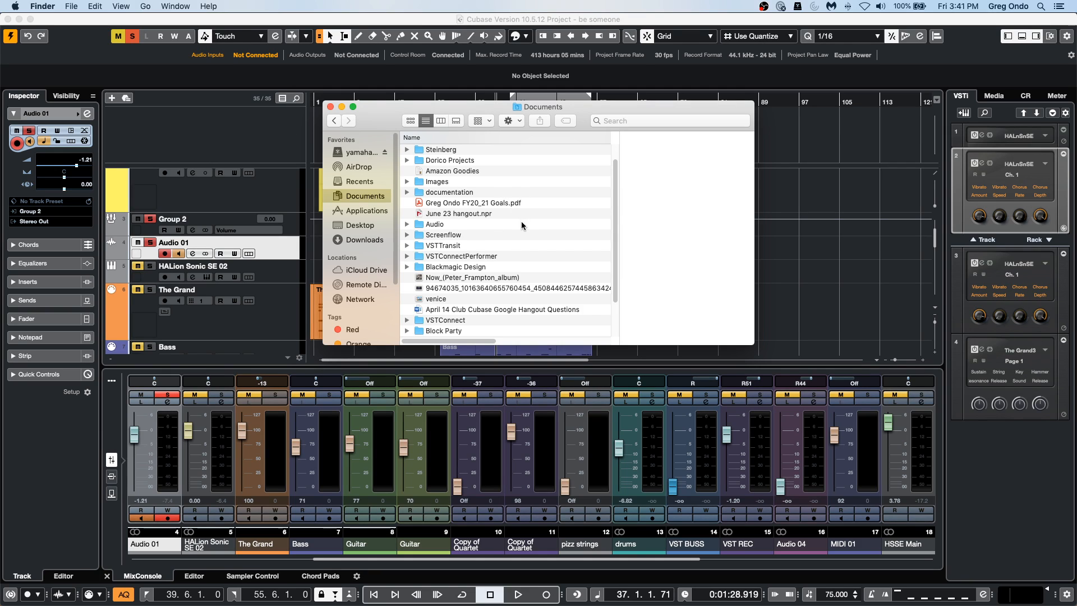
pyautogui.scroll(2, 521, 222)
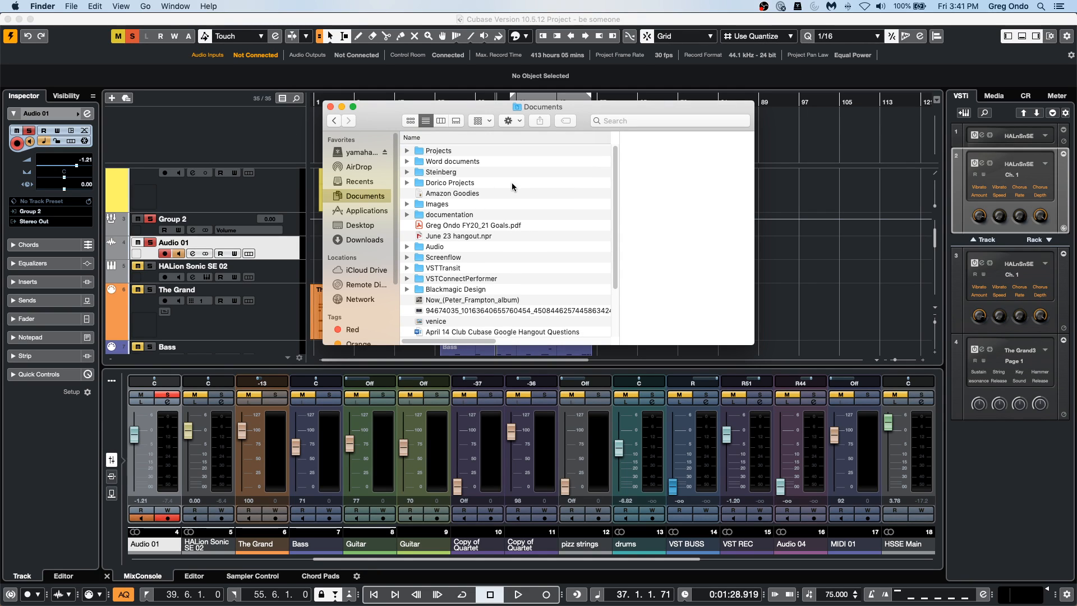
pyautogui.scroll(-2, 511, 207)
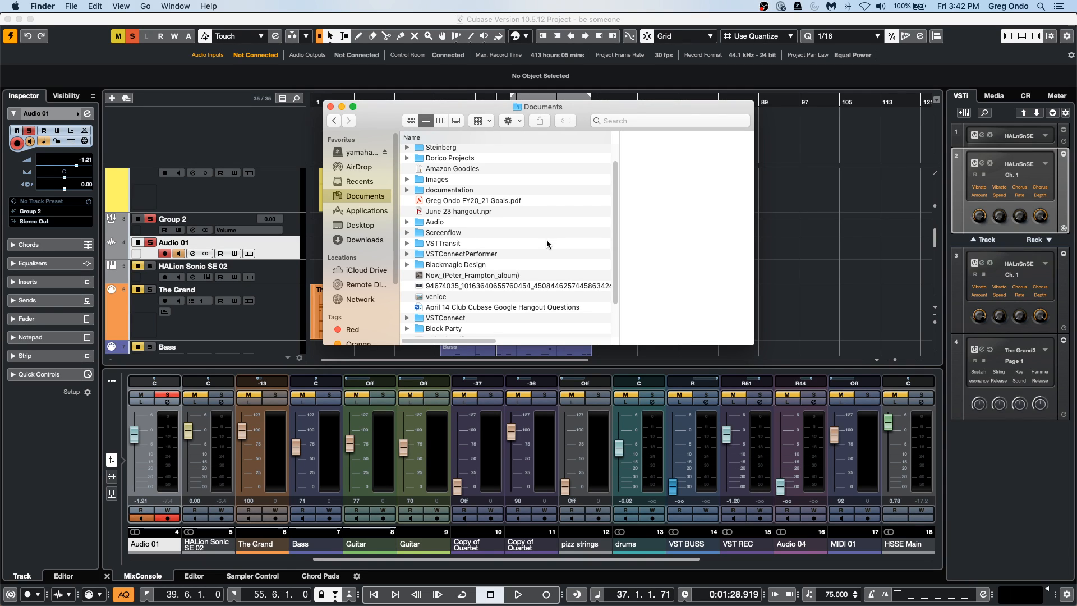
pyautogui.scroll(-1, 546, 238)
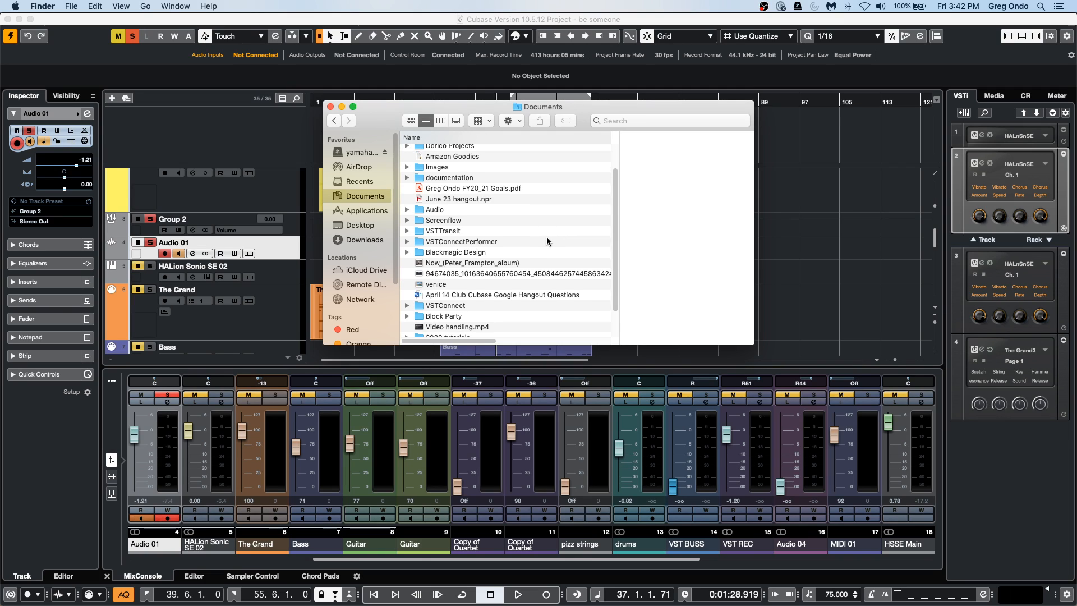
pyautogui.scroll(-3, 547, 241)
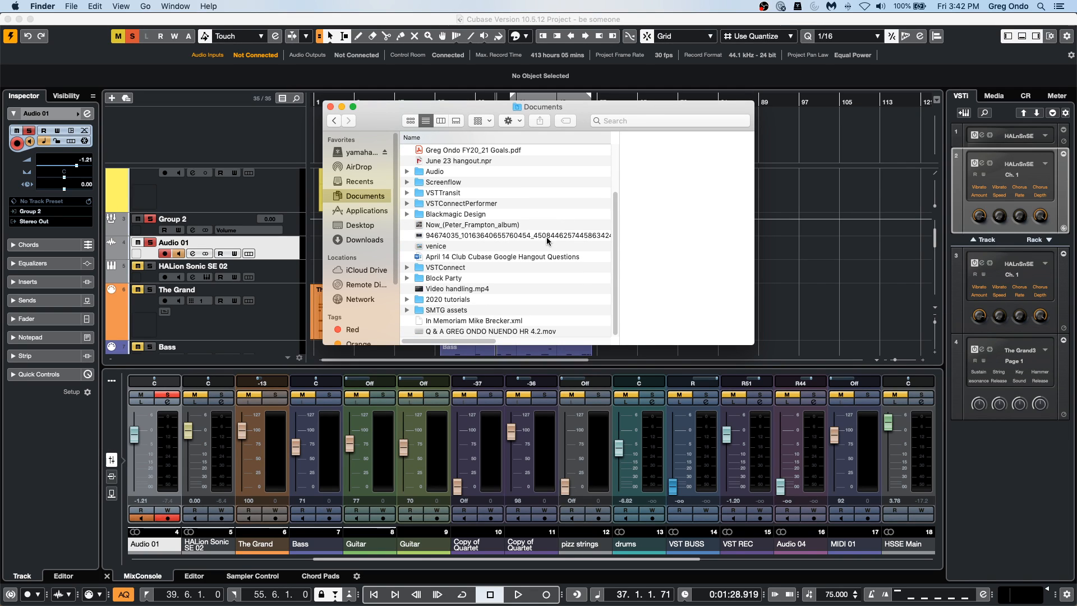
pyautogui.scroll(1, 548, 240)
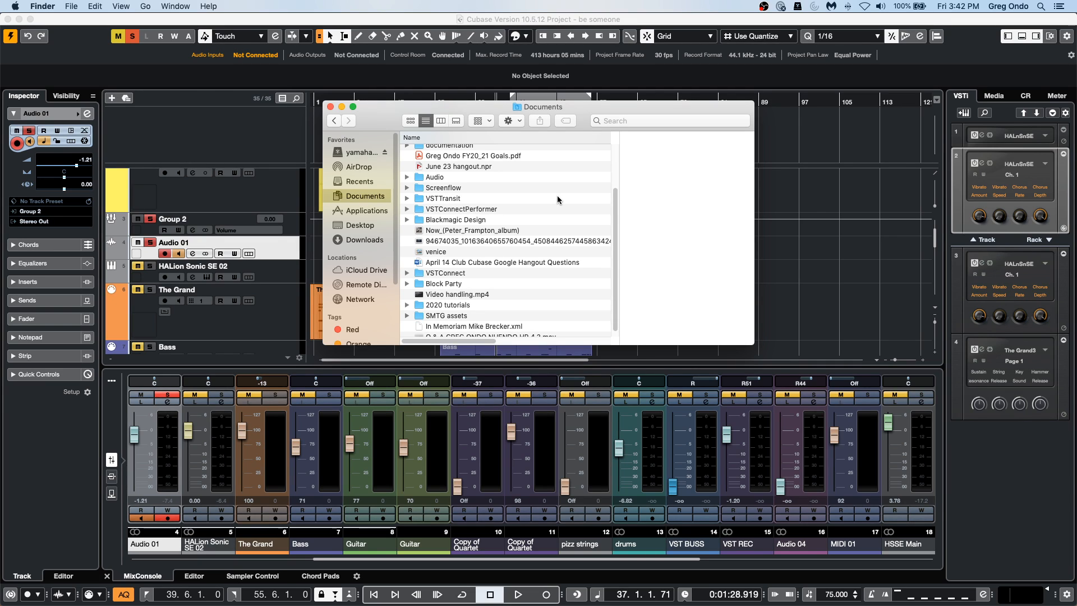
# Check the VSTConnect and Projects folders, view the commands available for 8.5 MIDI.cpr, and return to Cubase.
pyautogui.doubleClick(458, 274)
pyautogui.click(334, 121)
pyautogui.scroll(2, 505, 255)
pyautogui.scroll(4, 505, 255)
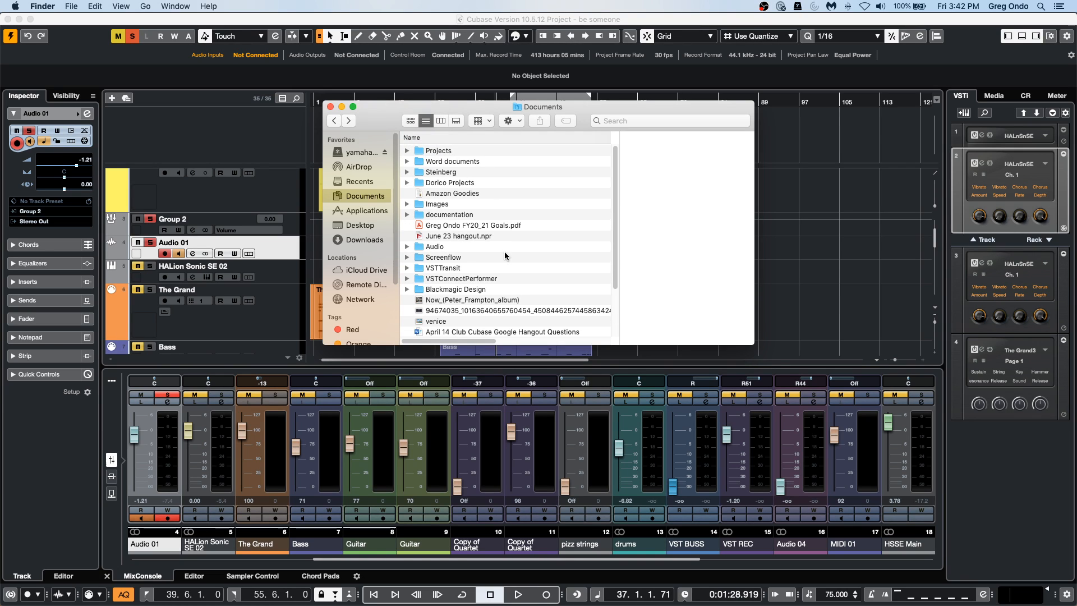
pyautogui.doubleClick(442, 150)
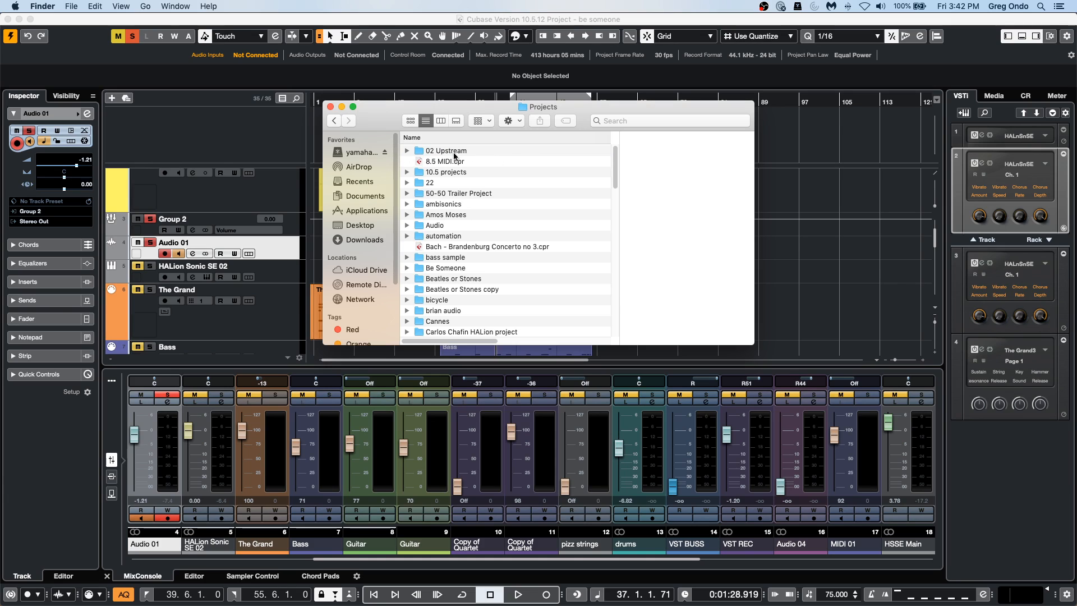
pyautogui.rightClick(450, 161)
pyautogui.moveTo(514, 178)
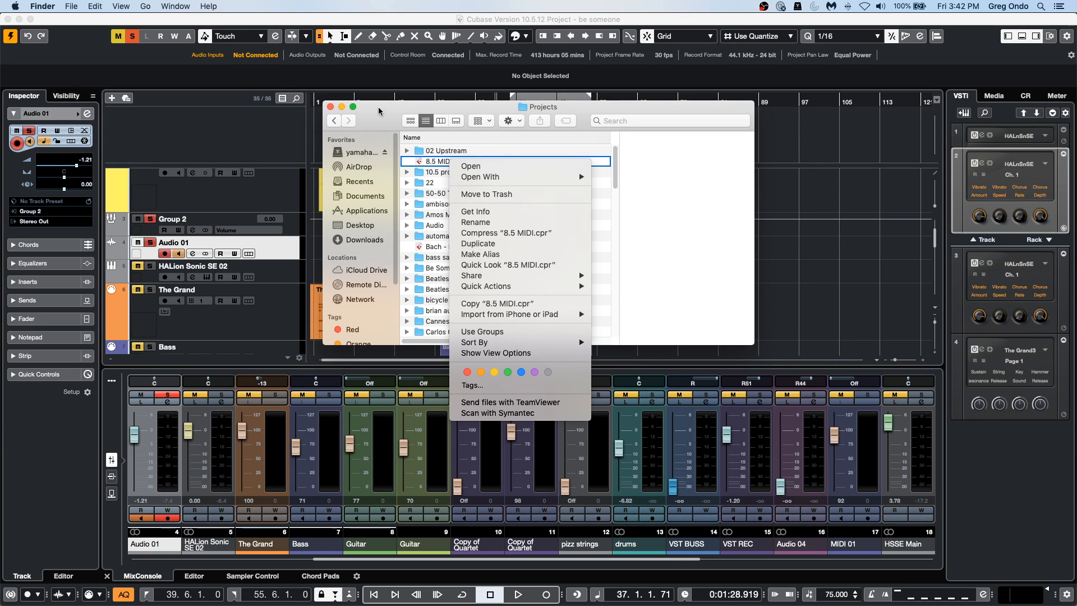
pyautogui.click(362, 117)
pyautogui.click(847, 223)
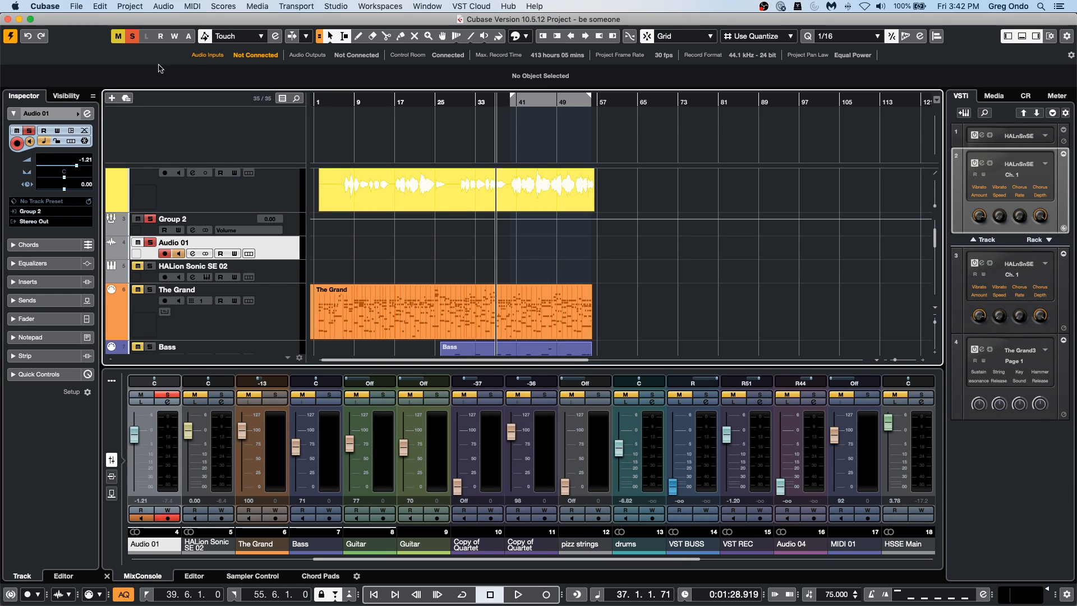
# Look through the file, transport and MIDI commands and close them without choosing any.
pyautogui.click(76, 7)
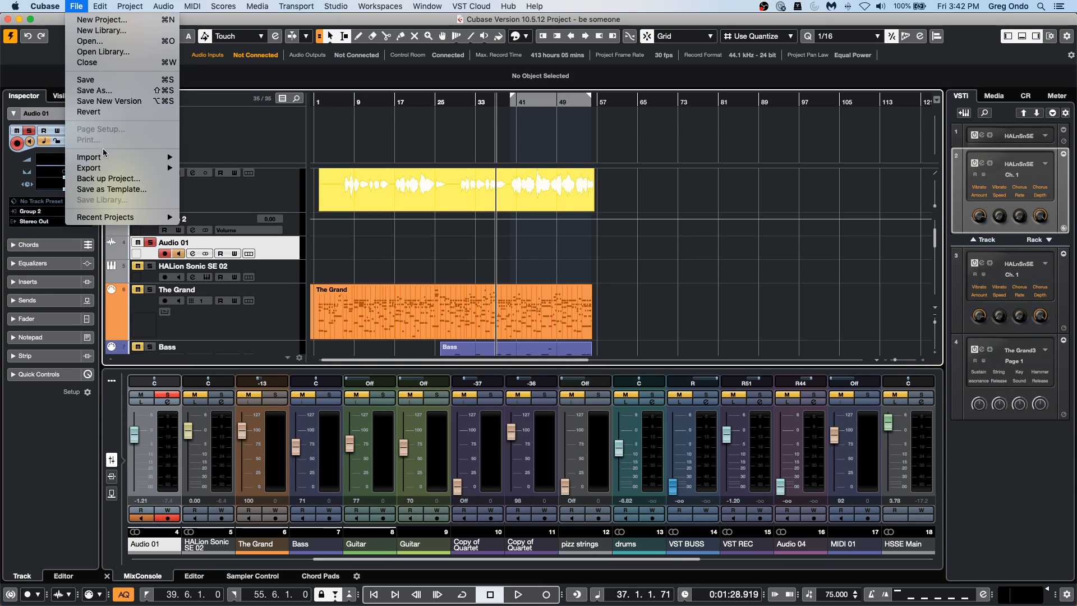
pyautogui.moveTo(104, 157)
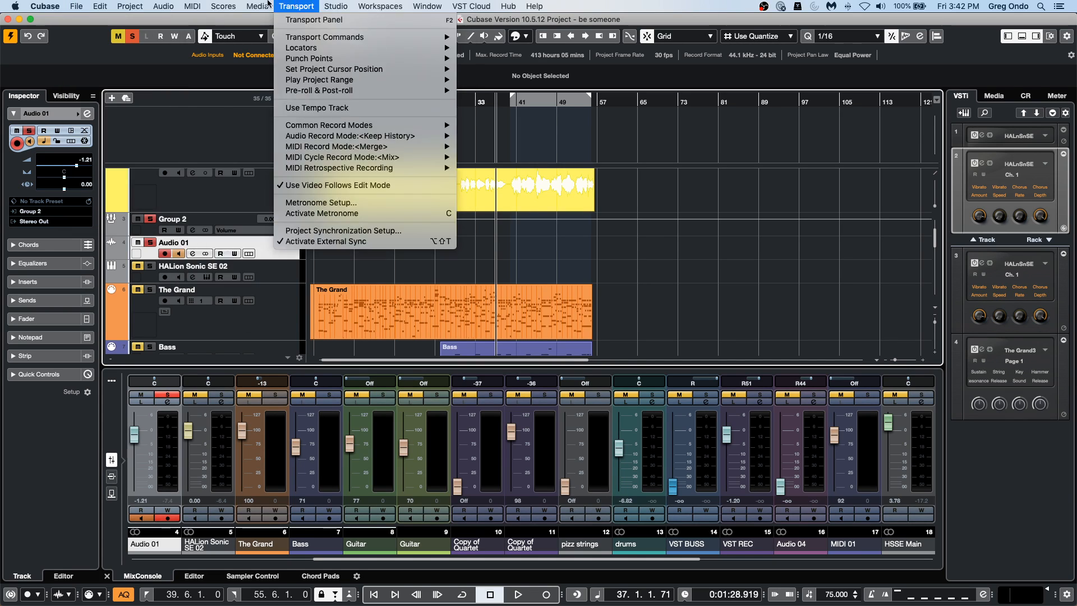
pyautogui.moveTo(194, 4)
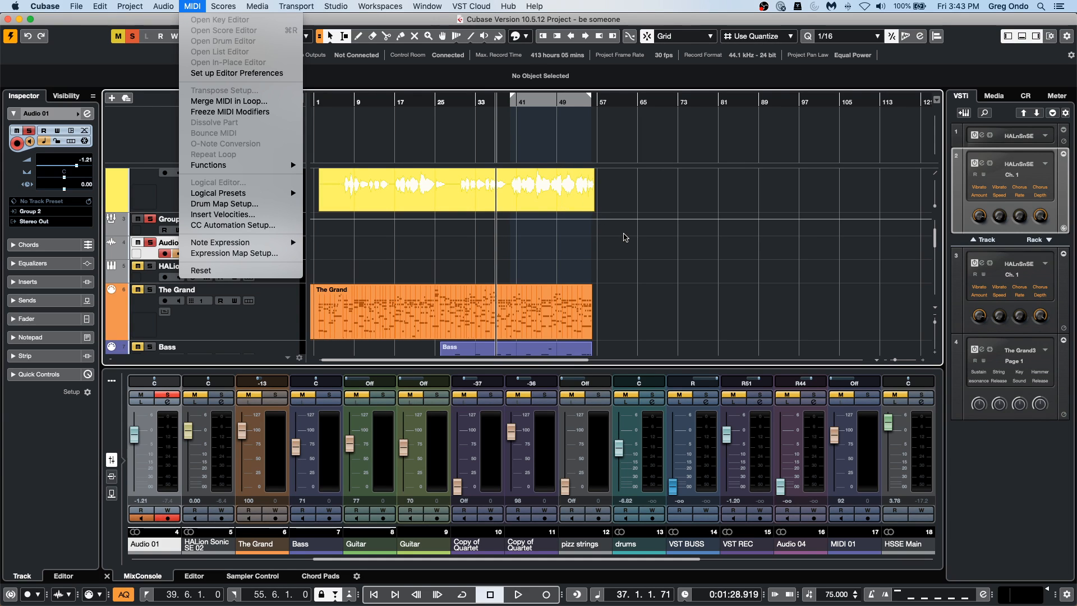
pyautogui.click(691, 314)
# Open the Copy of ac gtr part starting at bar 24 on the second Guitar track in the Key Editor.
pyautogui.scroll(-5, 690, 306)
pyautogui.doubleClick(449, 263)
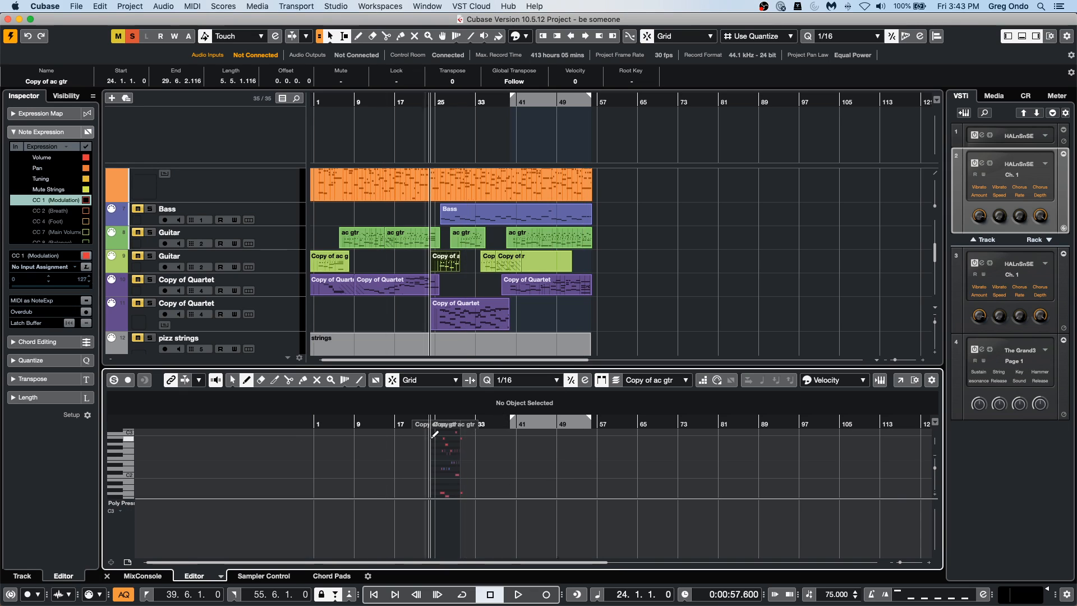
pyautogui.moveTo(409, 424); pyautogui.dragTo(470, 443)
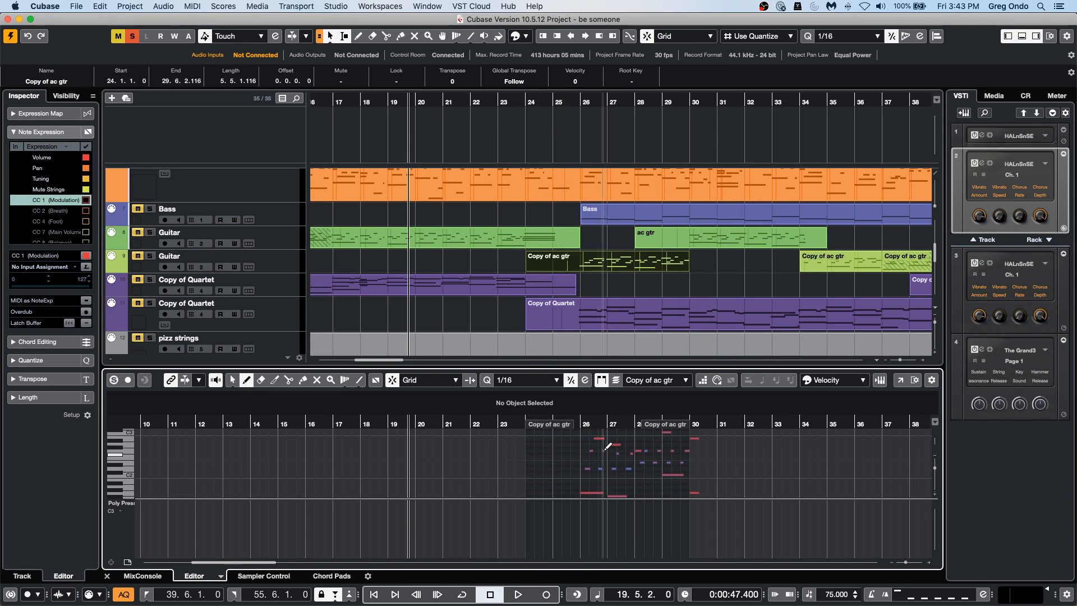
# Erase the Copy of ac gtr part at bar 24 with the Erase tool and undo the deletion.
pyautogui.rightClick(619, 273)
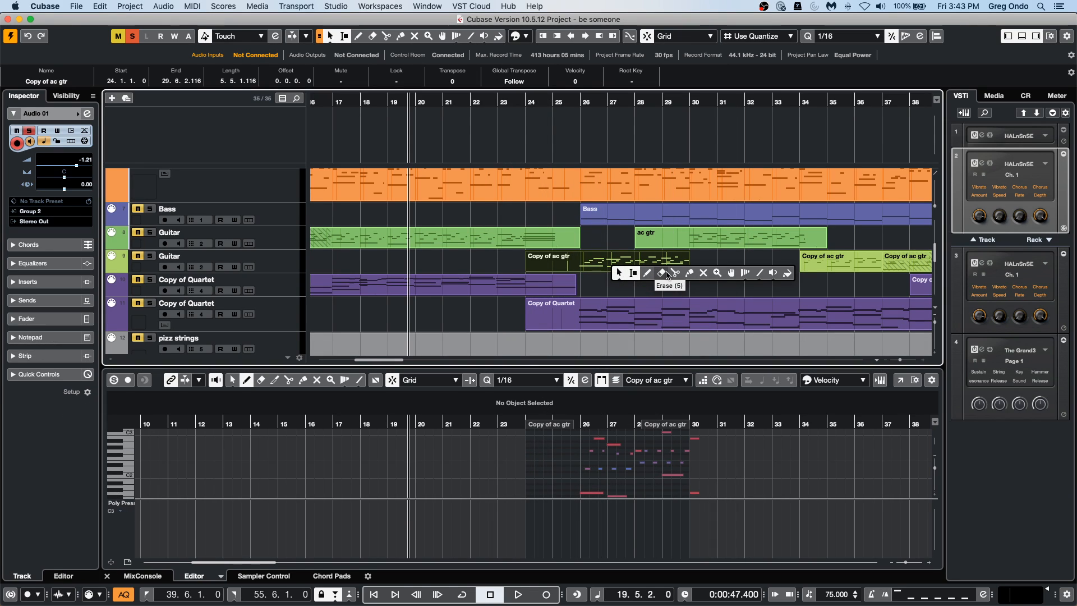
pyautogui.click(666, 274)
pyautogui.click(626, 258)
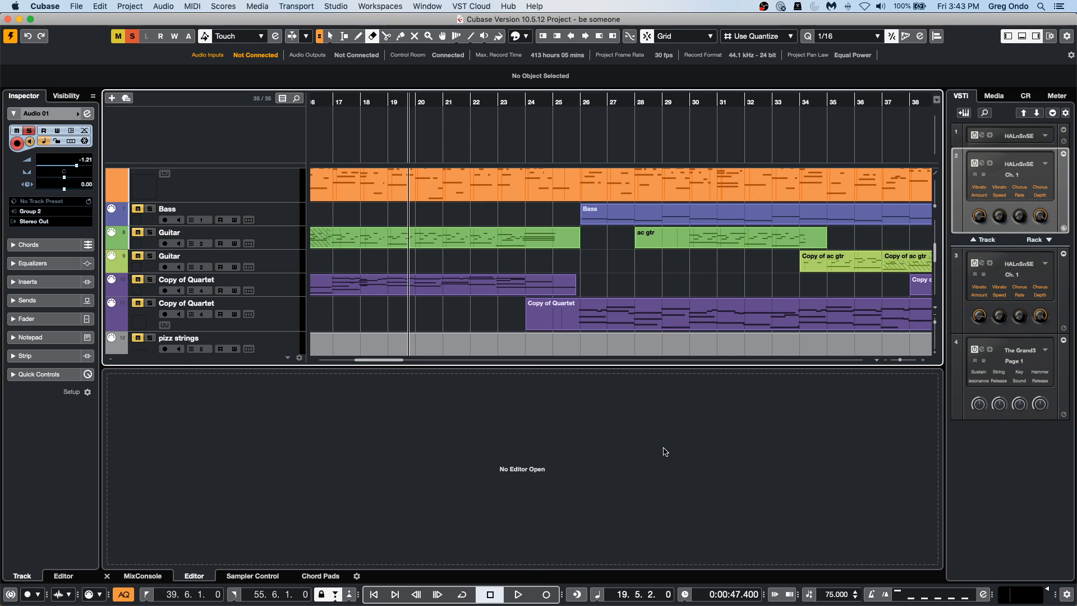
pyautogui.press('super+v')
# Reopen the Copy of ac gtr part at bar 24 in the Key Editor, delete all its notes and undo the deletion.
pyautogui.rightClick(630, 271)
pyautogui.click(630, 270)
pyautogui.doubleClick(627, 275)
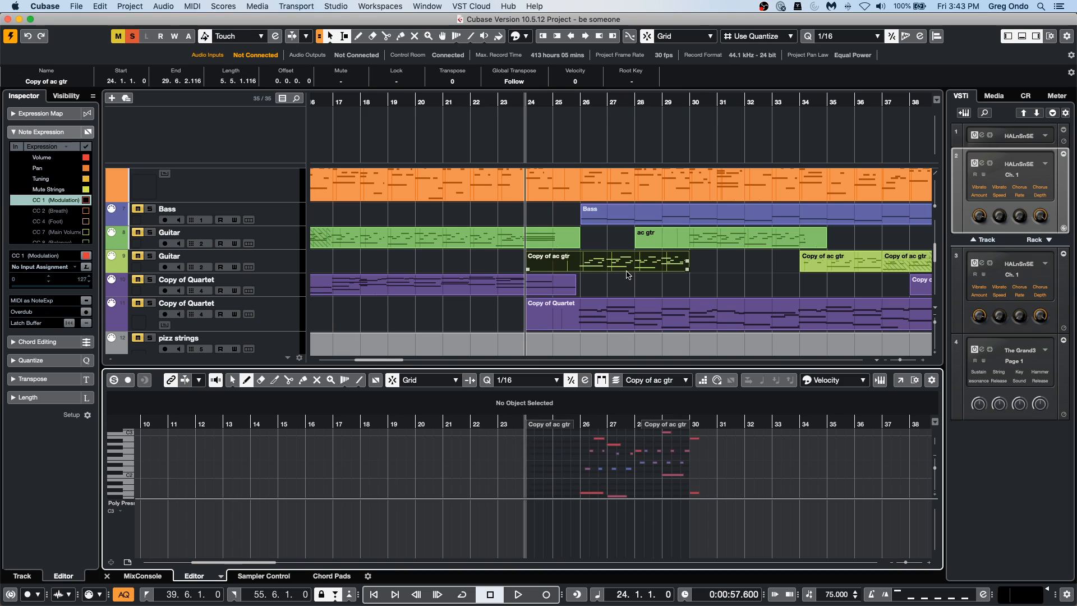
pyautogui.press('super+a')
pyautogui.press('Delete')
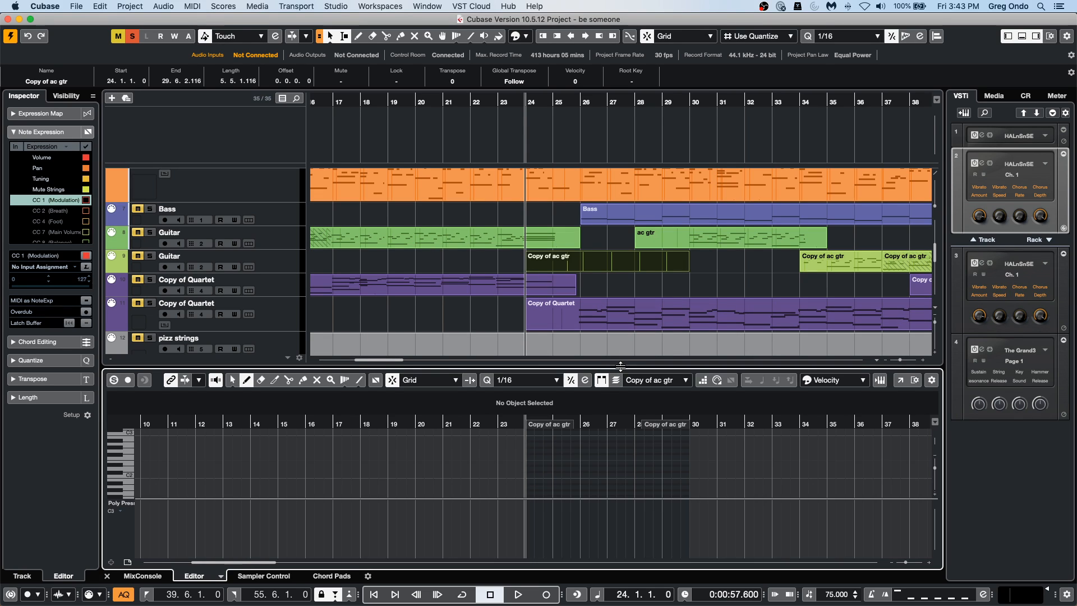
pyautogui.press('super+v')
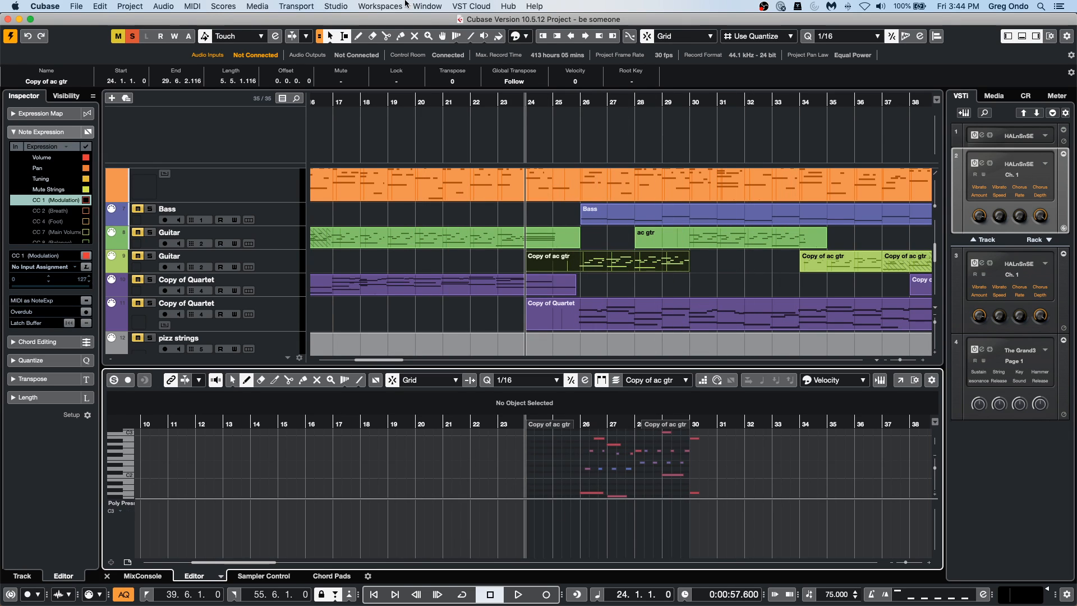
# Erase the whole Copy of ac gtr part at bar 24 again, undo it and reopen the part in the Key Editor.
pyautogui.rightClick(604, 260)
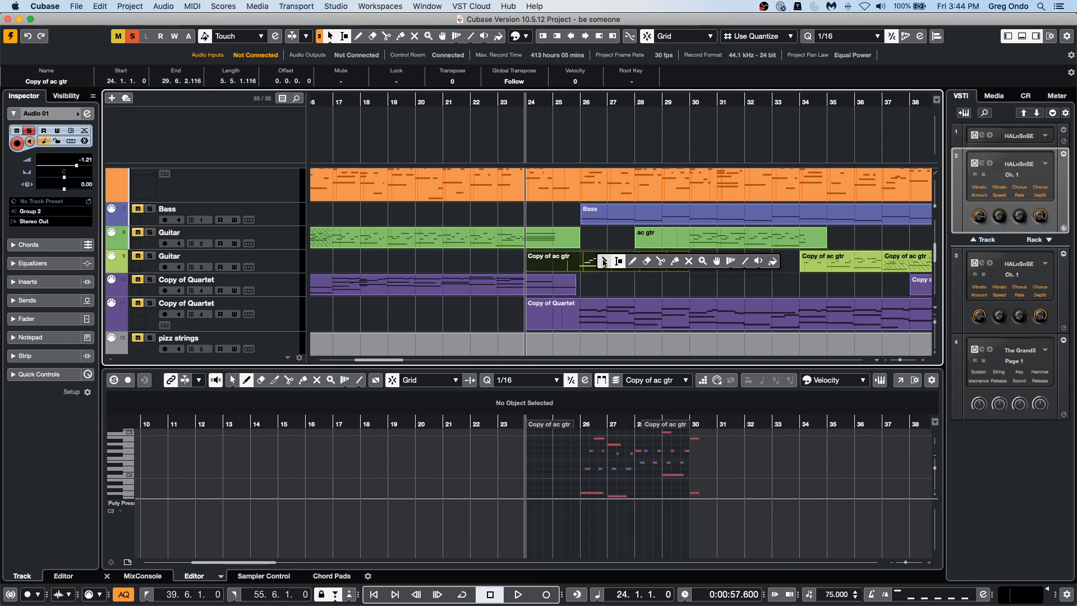
pyautogui.click(647, 261)
pyautogui.click(606, 258)
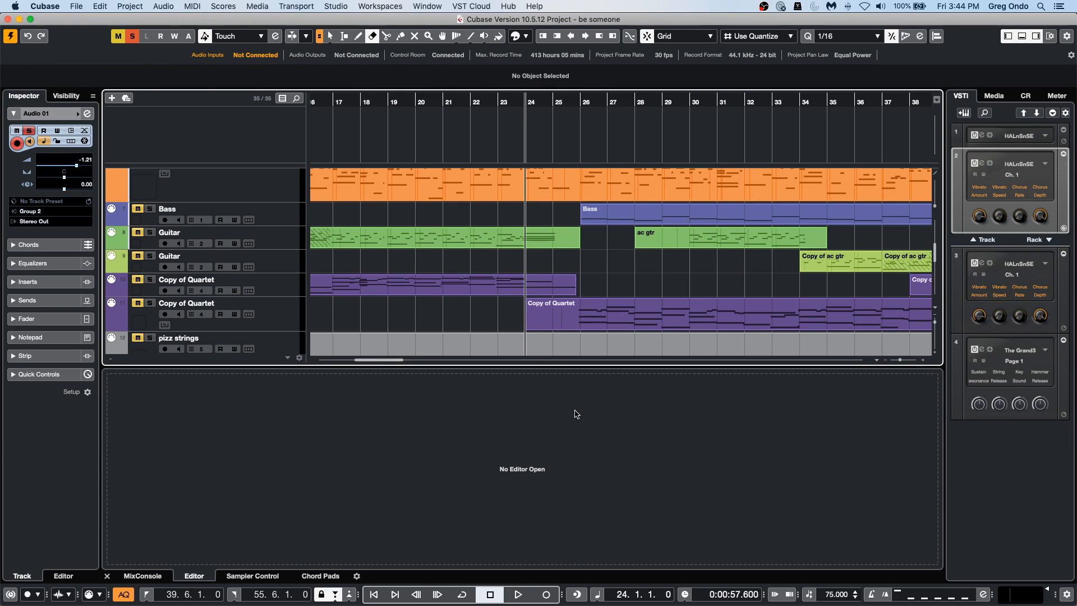
pyautogui.press('super+z')
pyautogui.rightClick(626, 272)
pyautogui.click(626, 271)
pyautogui.doubleClick(614, 266)
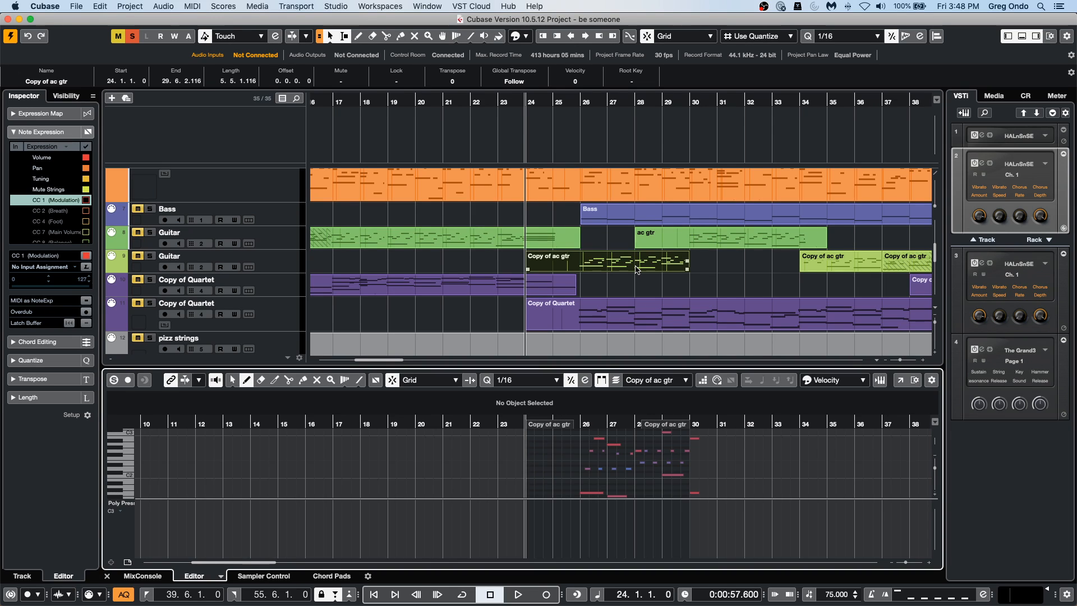
# Switch to Safari and search the web for "steinberg model e".
pyautogui.moveTo(290, 604)
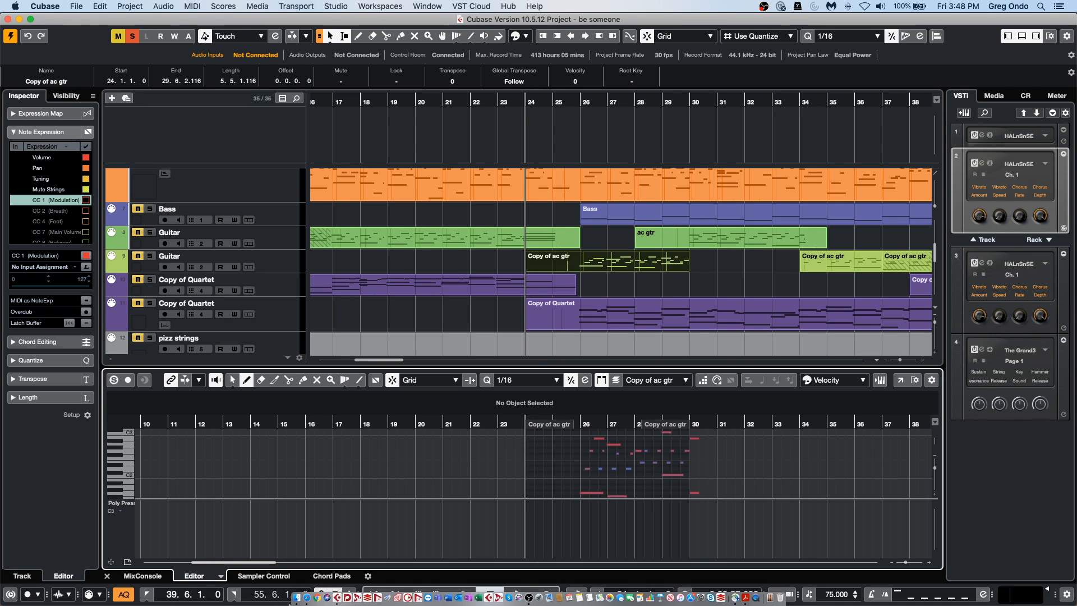
pyautogui.click(314, 579)
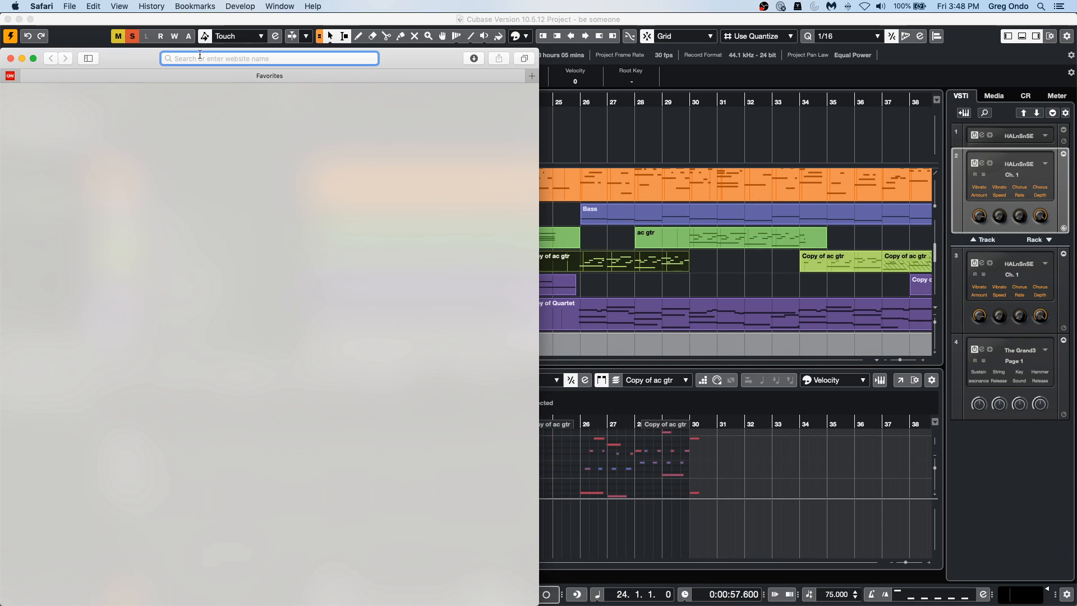
pyautogui.moveTo(407, 57); pyautogui.dragTo(672, 55)
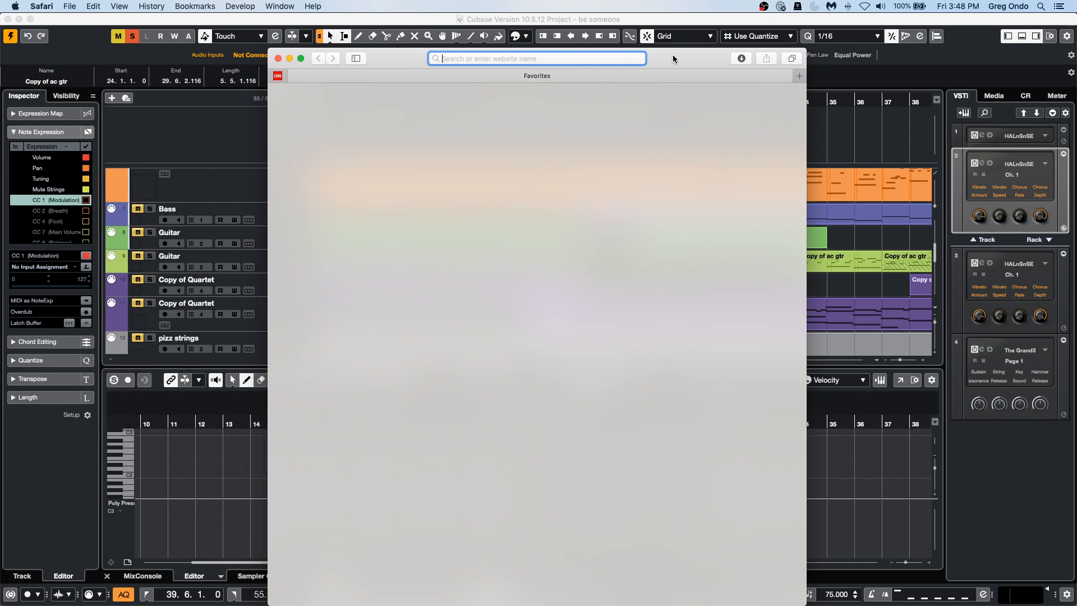
pyautogui.write('steinberg')
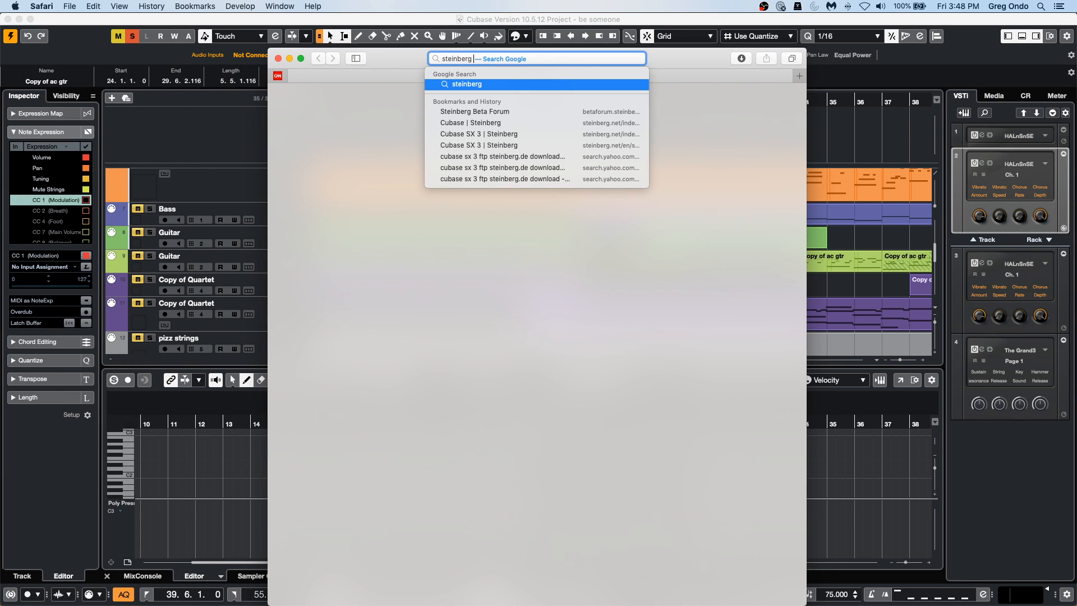
pyautogui.write(' model')
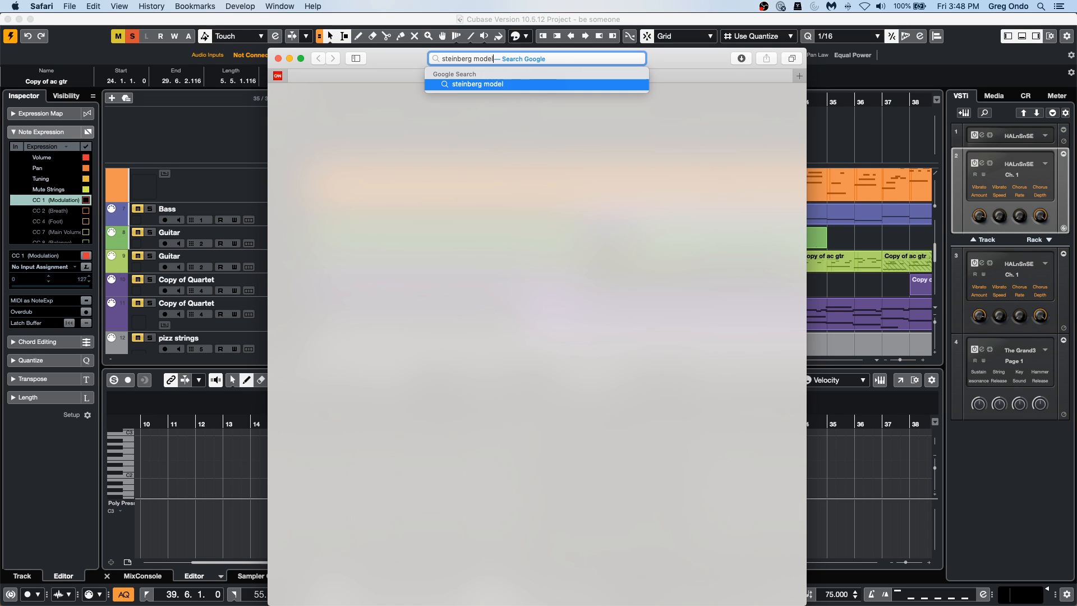
pyautogui.write(' e')
pyautogui.press('Return')
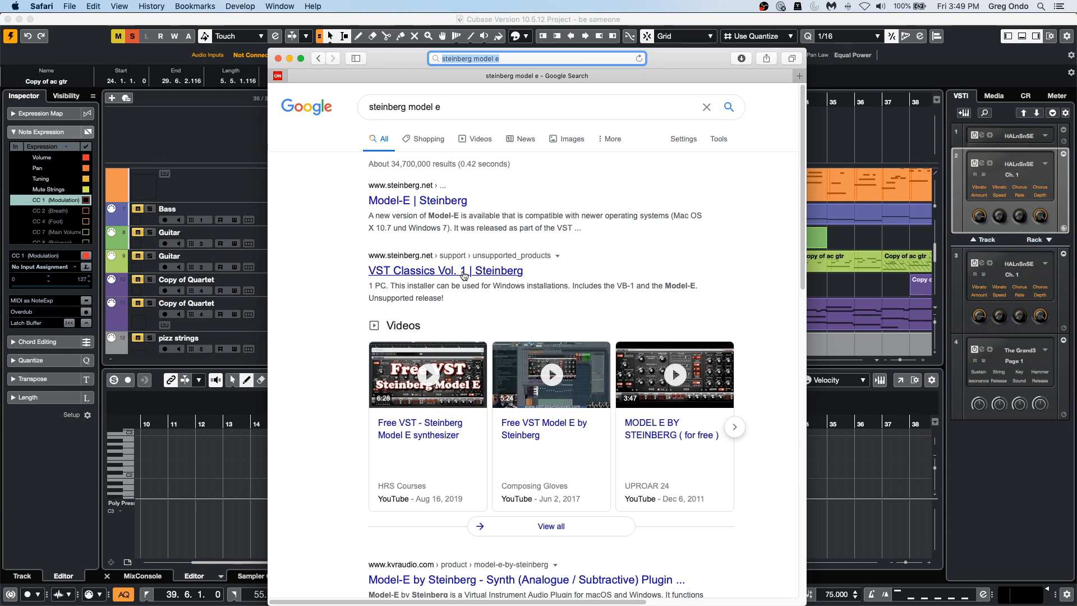
# Open Steinberg's Model-E support page, accept the tracking consent and examine the Mac and Windows updates at full-screen size.
pyautogui.click(452, 202)
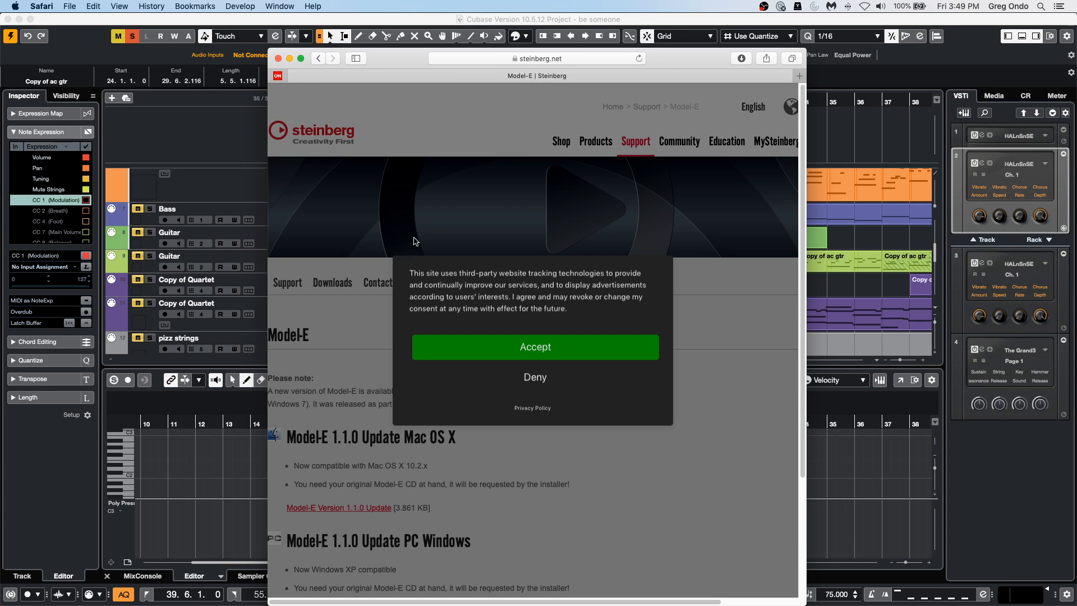
pyautogui.click(513, 344)
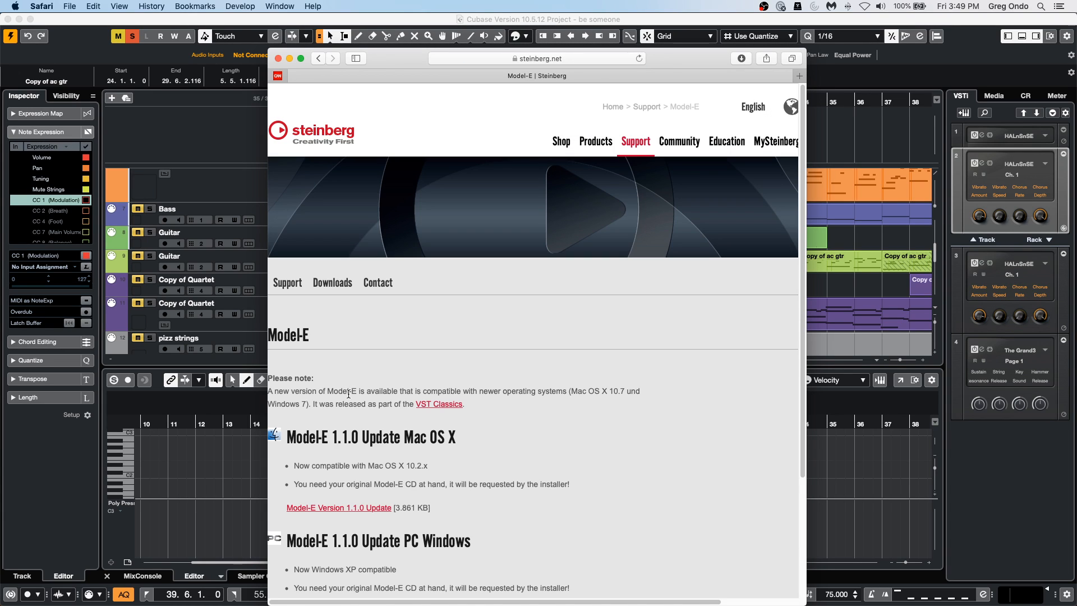
pyautogui.scroll(-2, 439, 344)
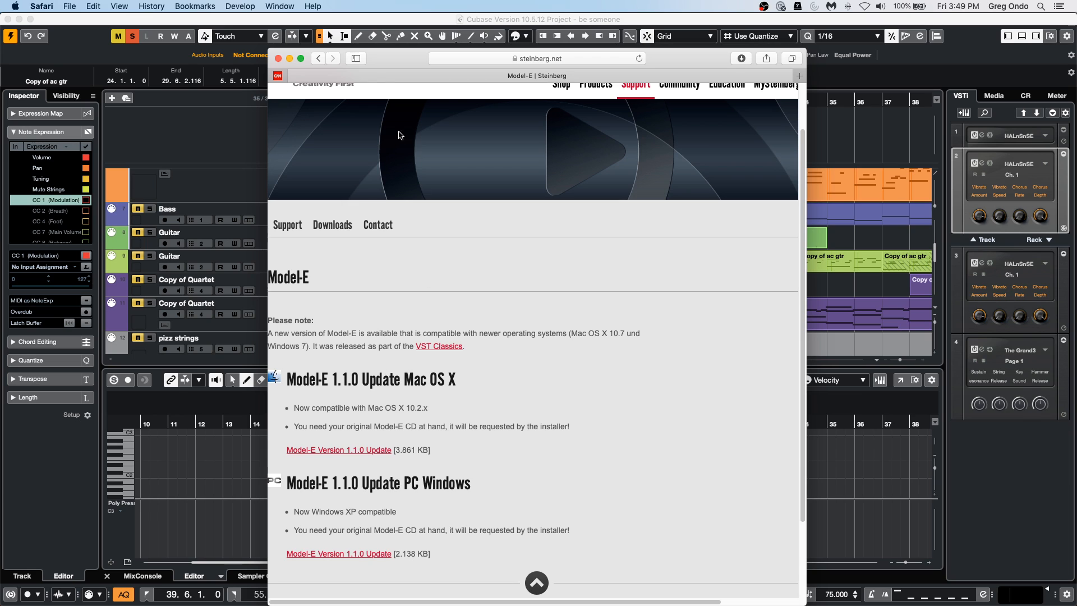
pyautogui.click(301, 58)
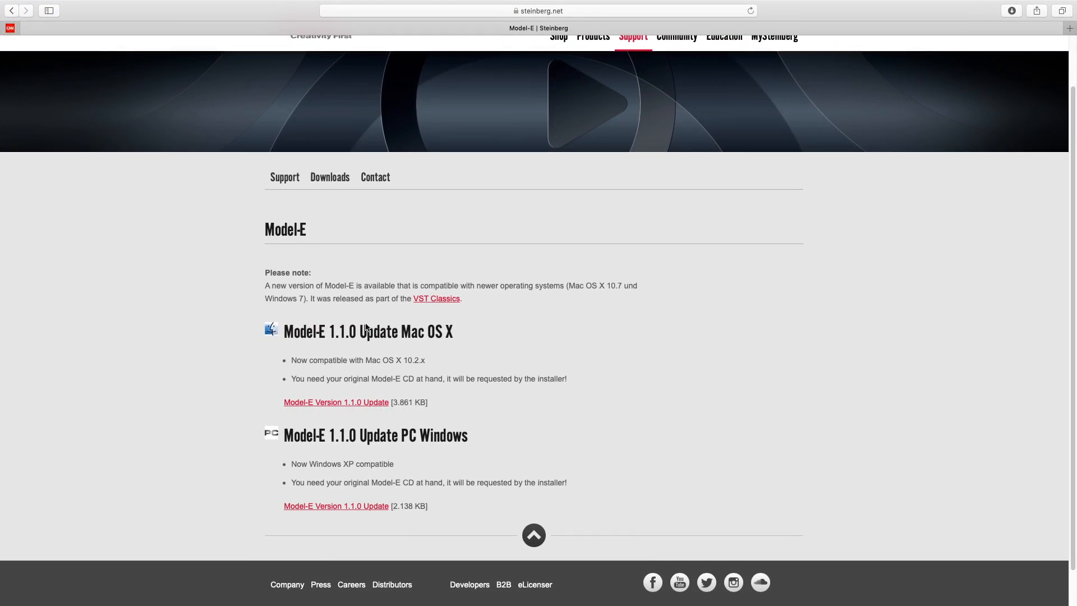
pyautogui.scroll(-2, 463, 388)
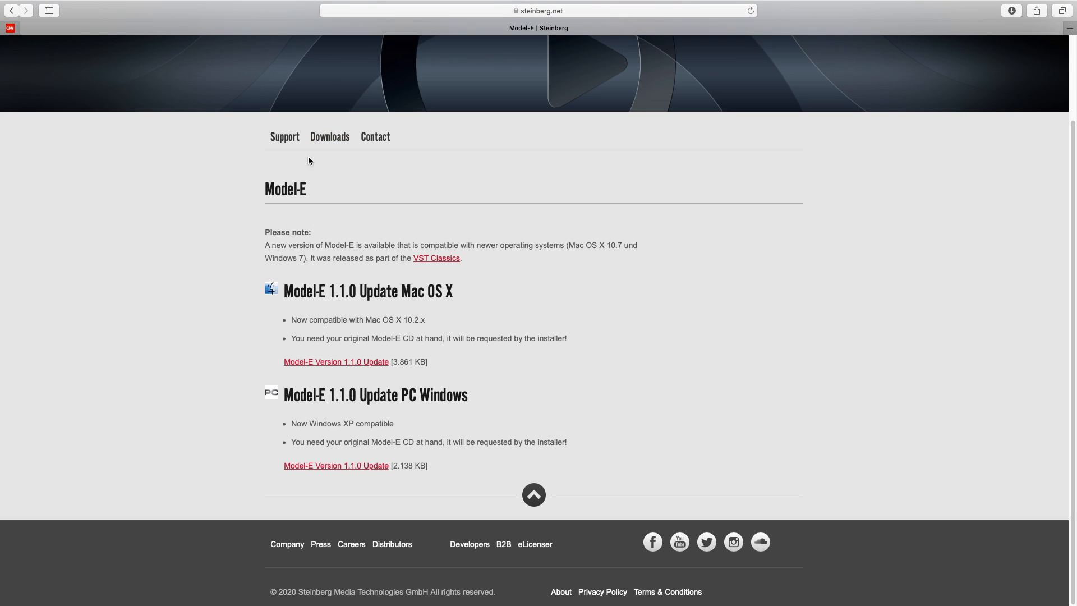
# Quit Safari and return to the be someone project in Cubase.
pyautogui.moveTo(49, 2)
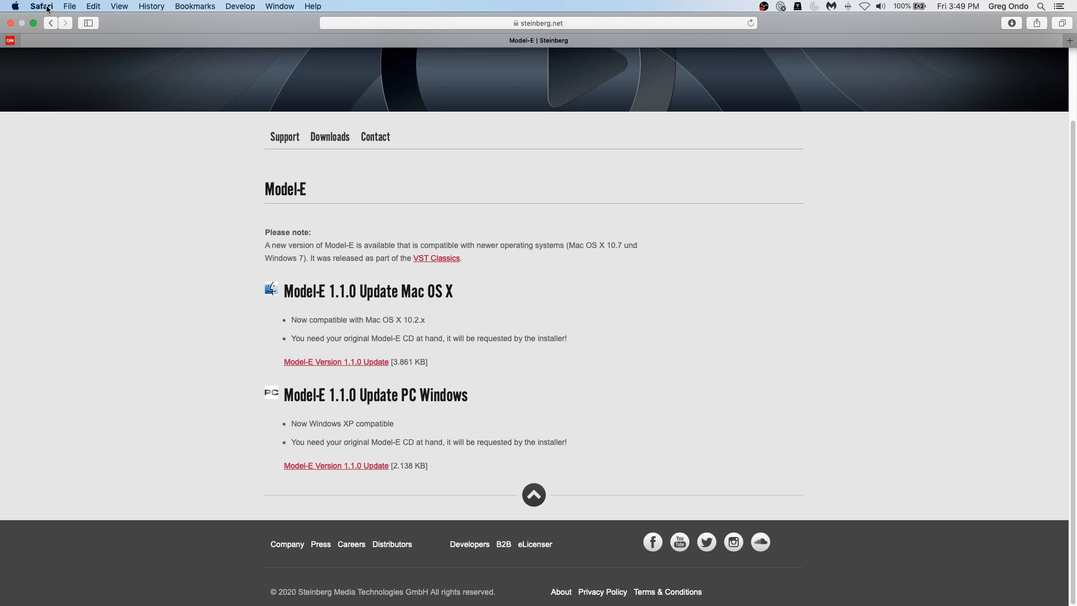
pyautogui.click(42, 6)
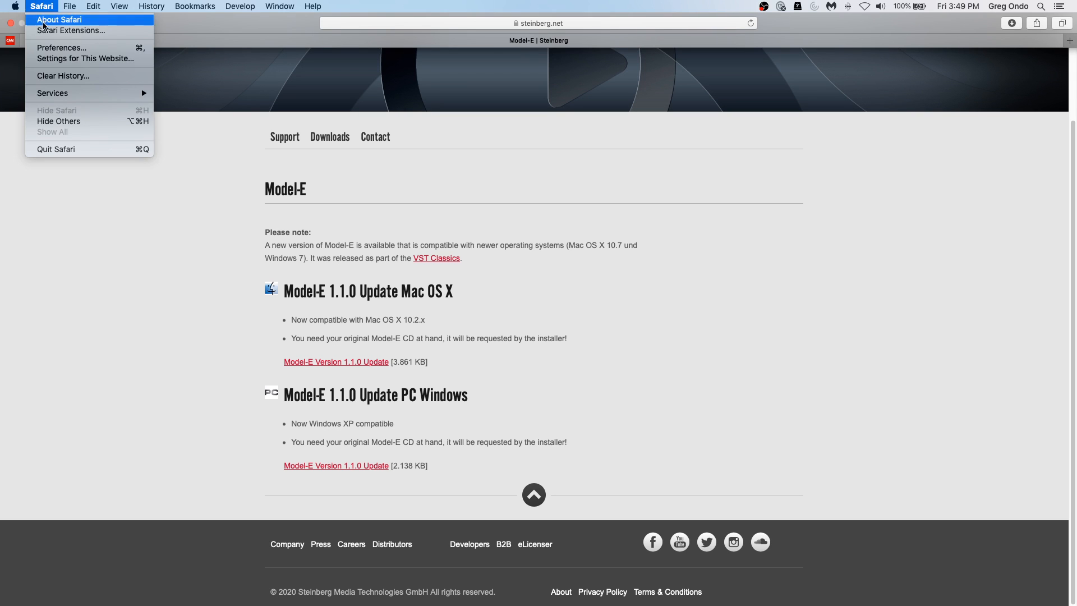
pyautogui.click(70, 150)
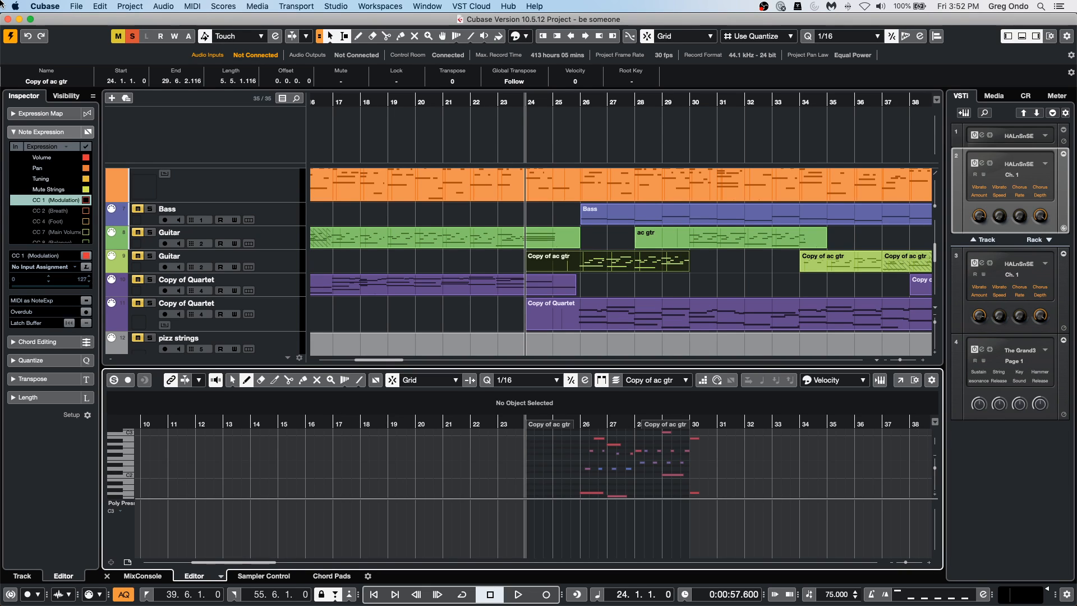
# Select the VCL track, then open the recent project september 4 2020.cpr and activate it.
pyautogui.scroll(6, 241, 294)
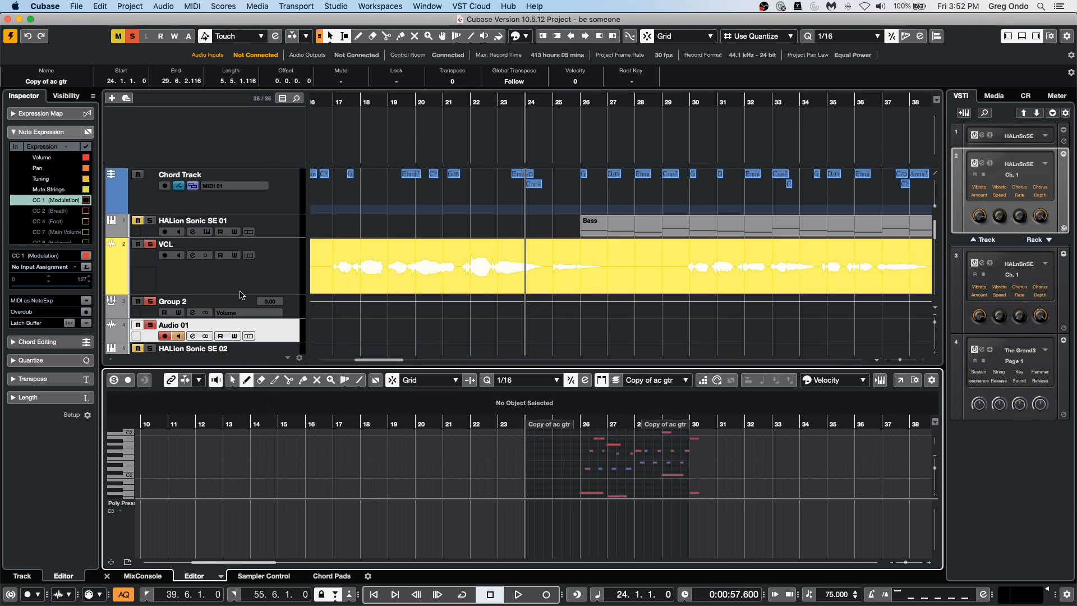
pyautogui.click(208, 278)
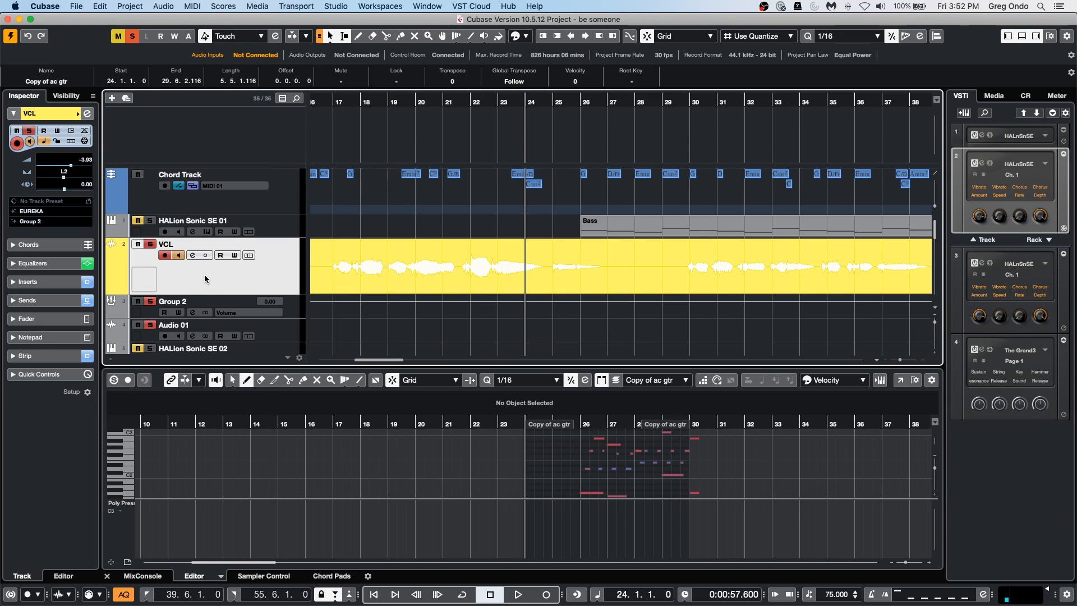
pyautogui.click(72, 6)
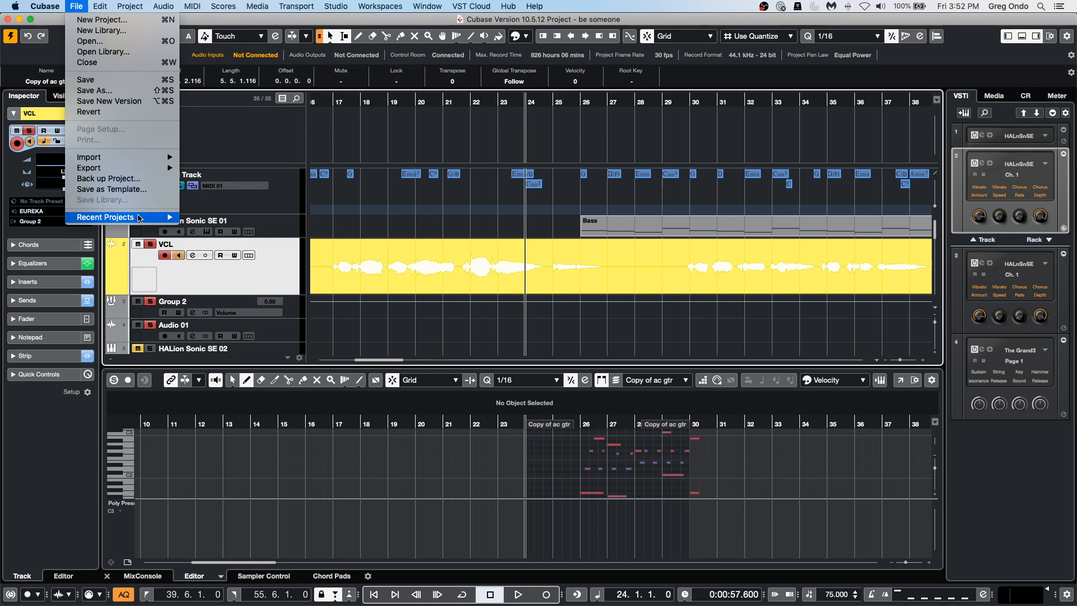
pyautogui.moveTo(139, 218)
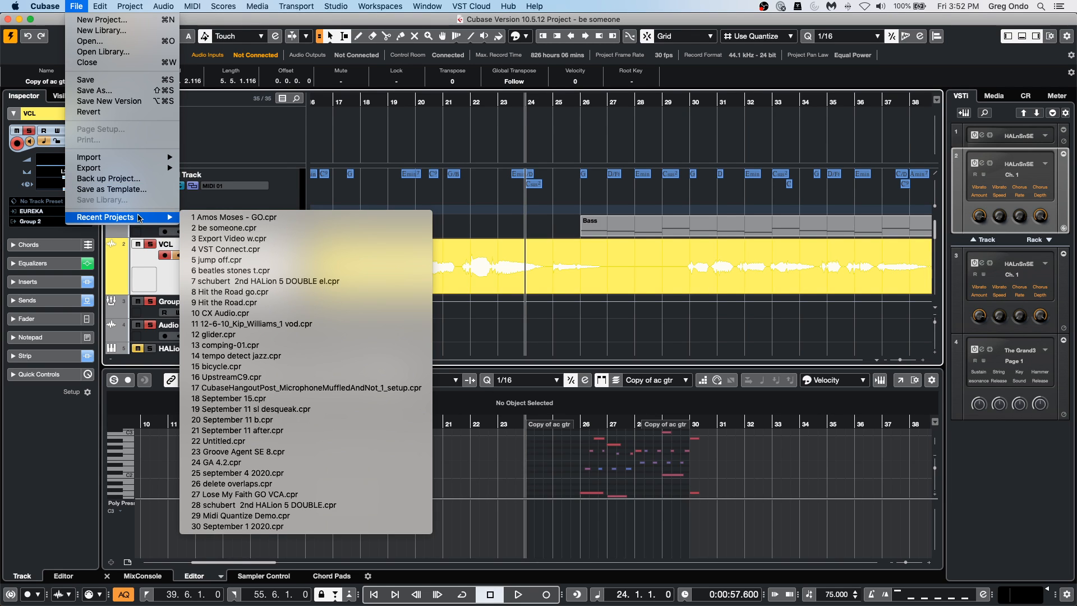
pyautogui.click(317, 475)
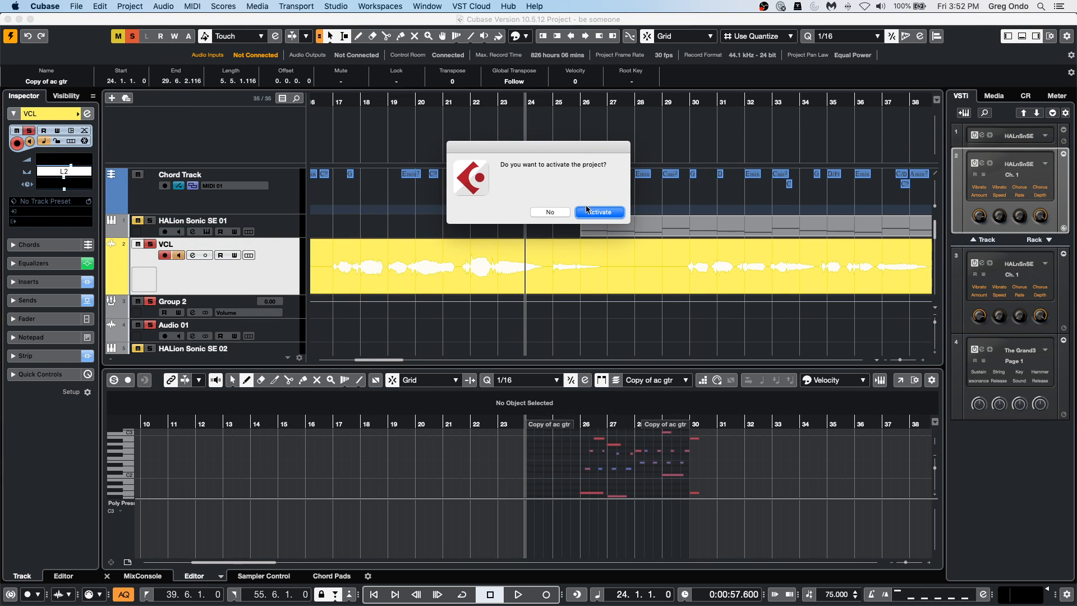
pyautogui.click(595, 212)
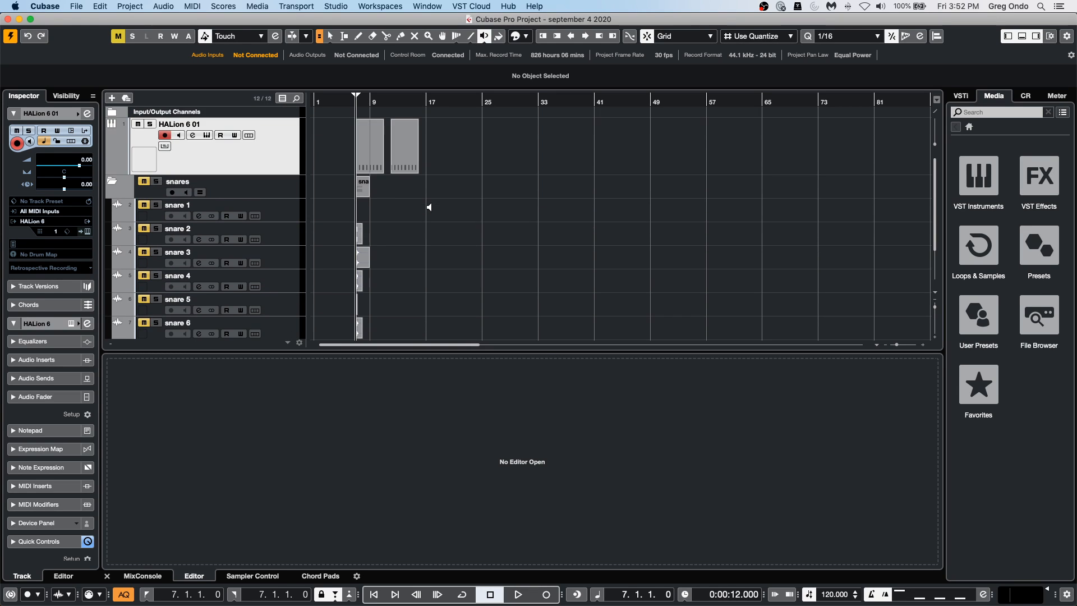
# Open the recent project September 1 2020.cpr and activate it.
pyautogui.click(76, 7)
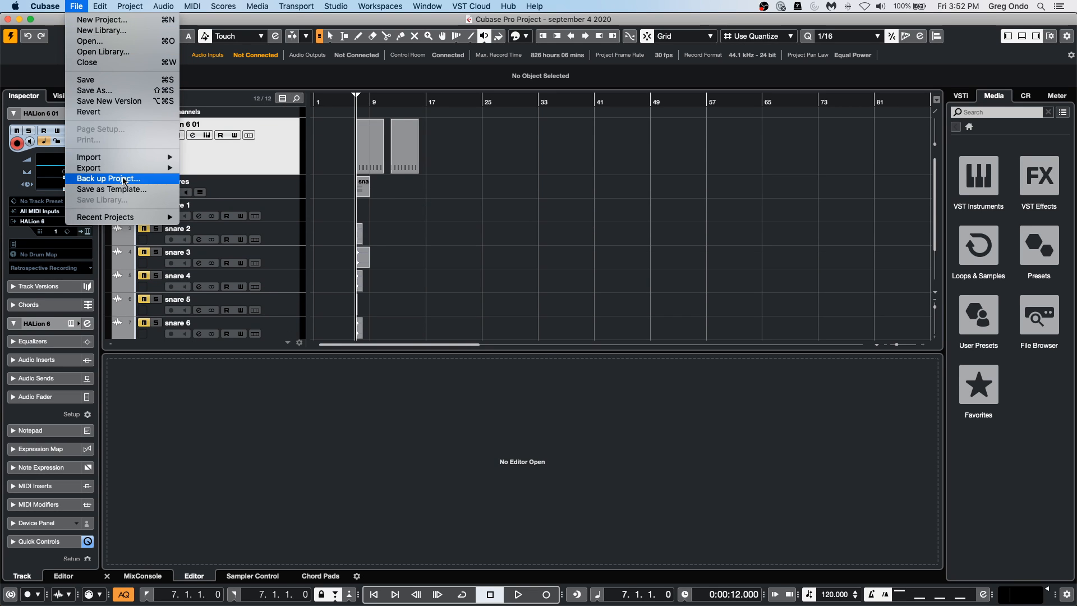
pyautogui.moveTo(135, 174)
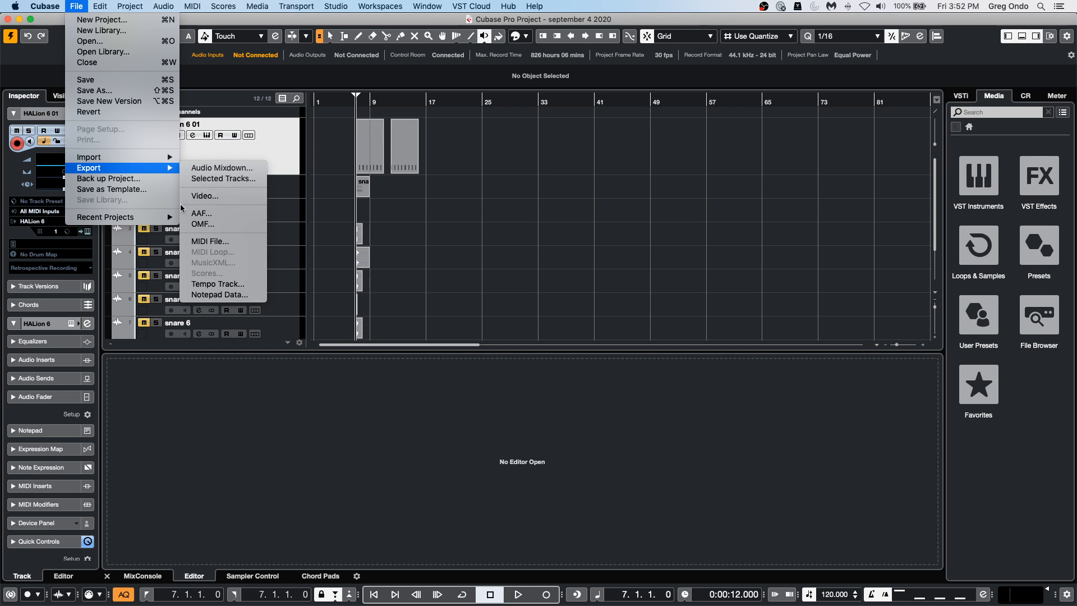
pyautogui.moveTo(140, 217)
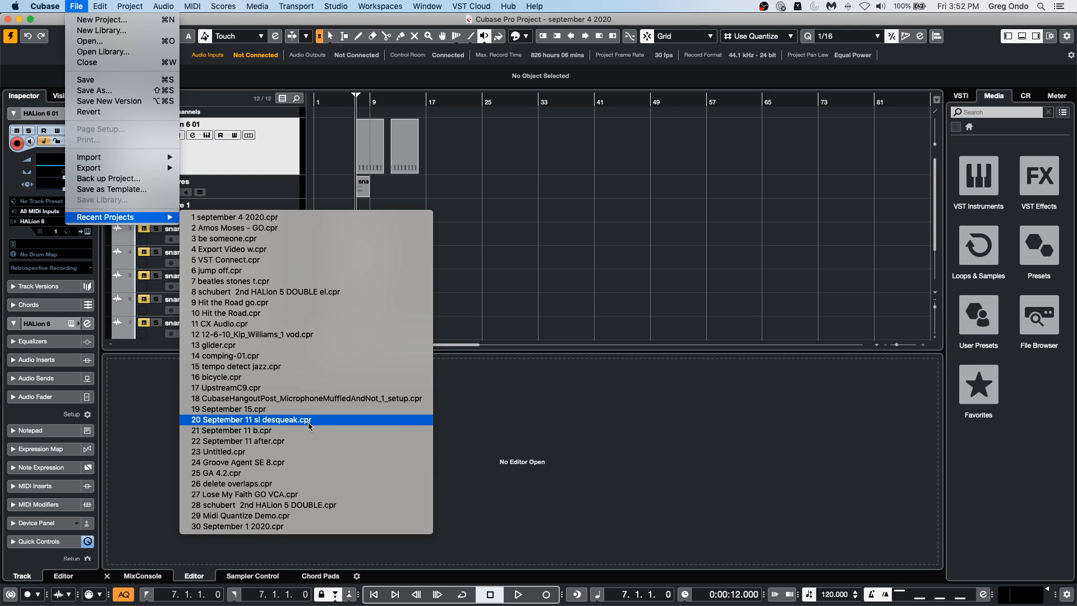
pyautogui.click(299, 529)
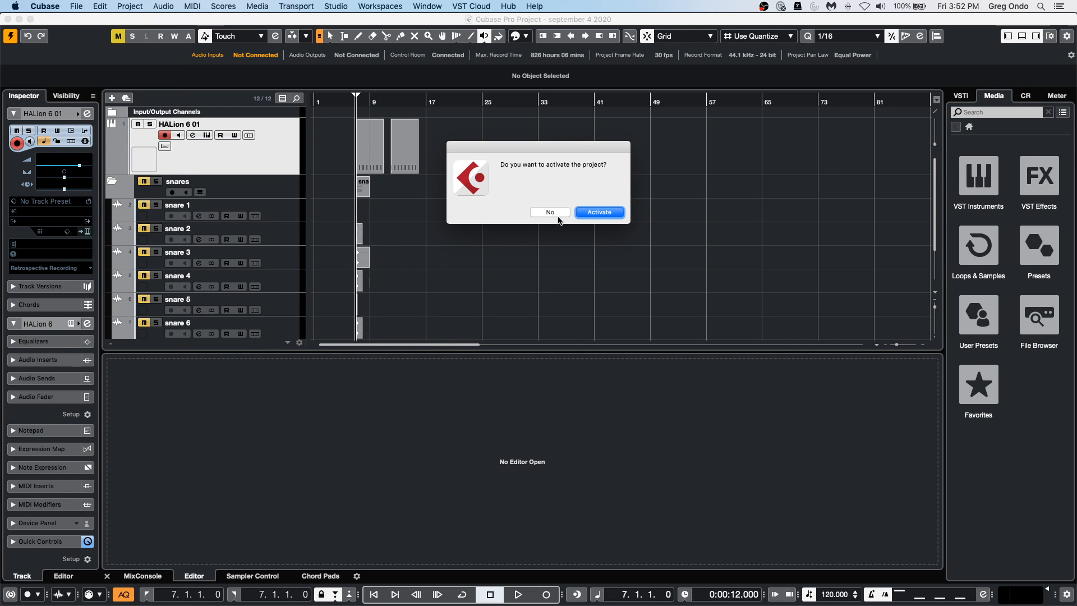
pyautogui.click(614, 215)
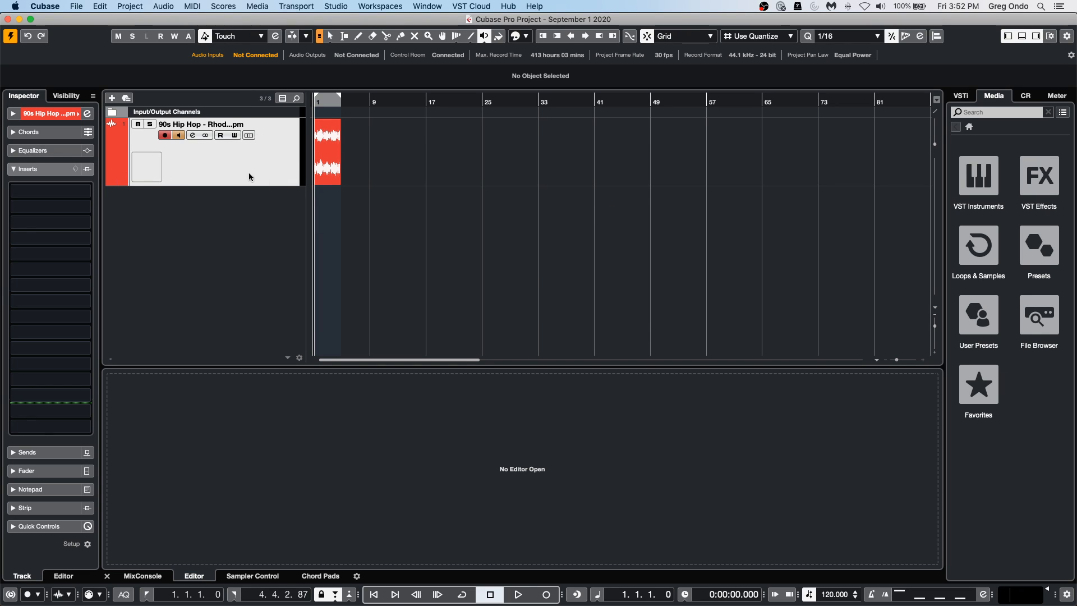
# Open the Track Pictures Browser for the 90s Hip Hop track, show the User pictures, and open and cancel the picture import.
pyautogui.rightClick(149, 167)
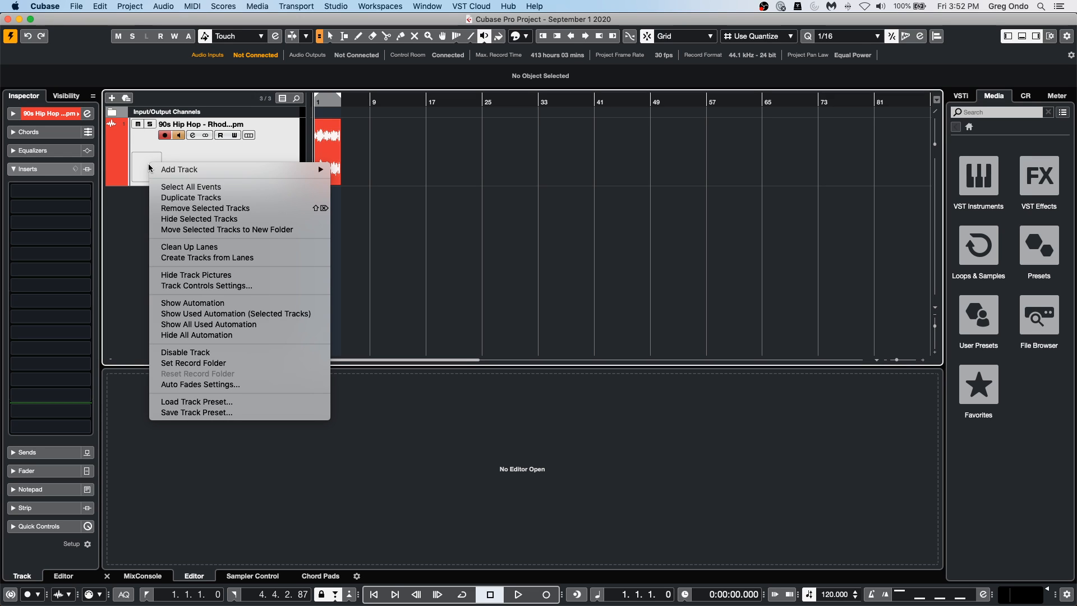
pyautogui.doubleClick(147, 168)
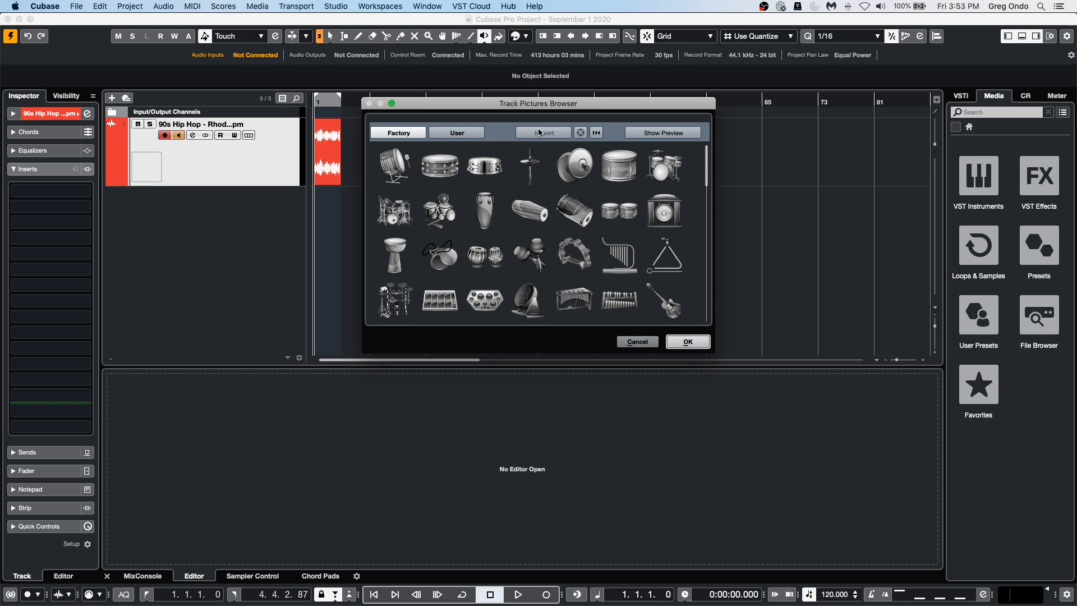
pyautogui.click(465, 137)
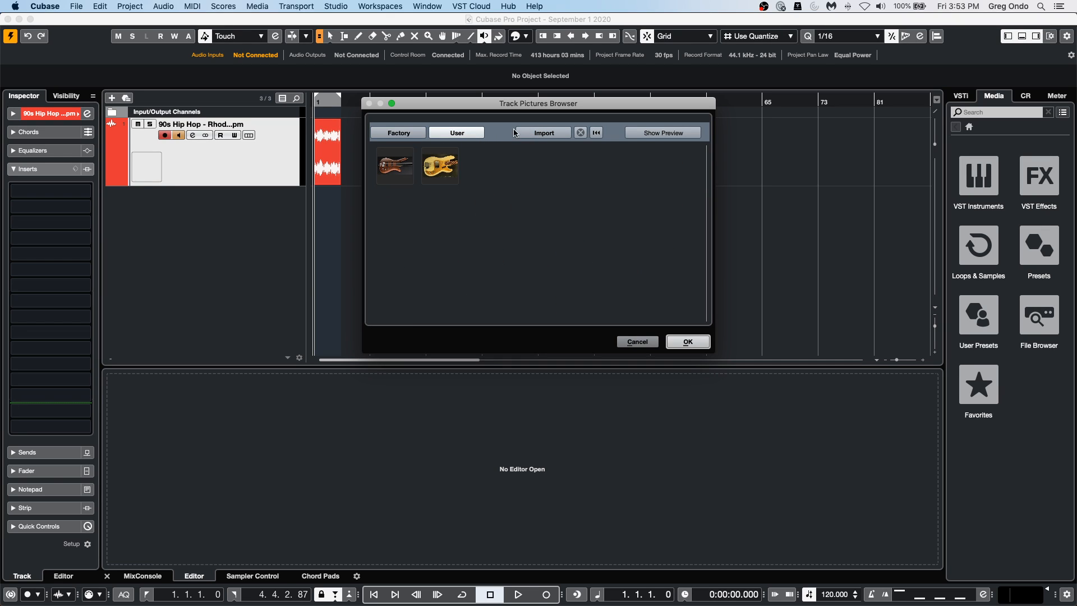
pyautogui.click(544, 133)
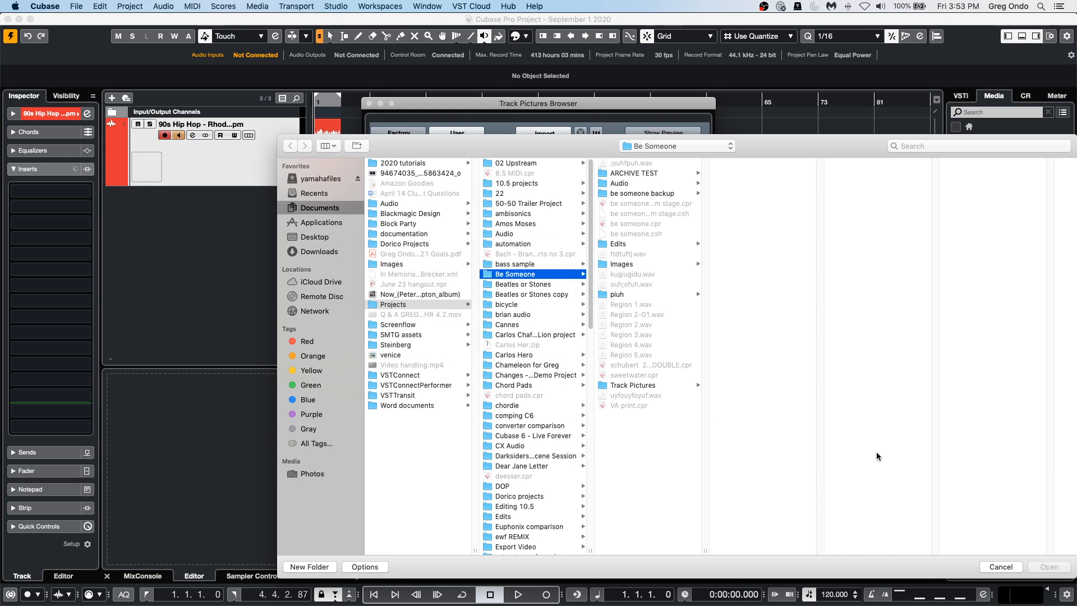
pyautogui.click(1001, 567)
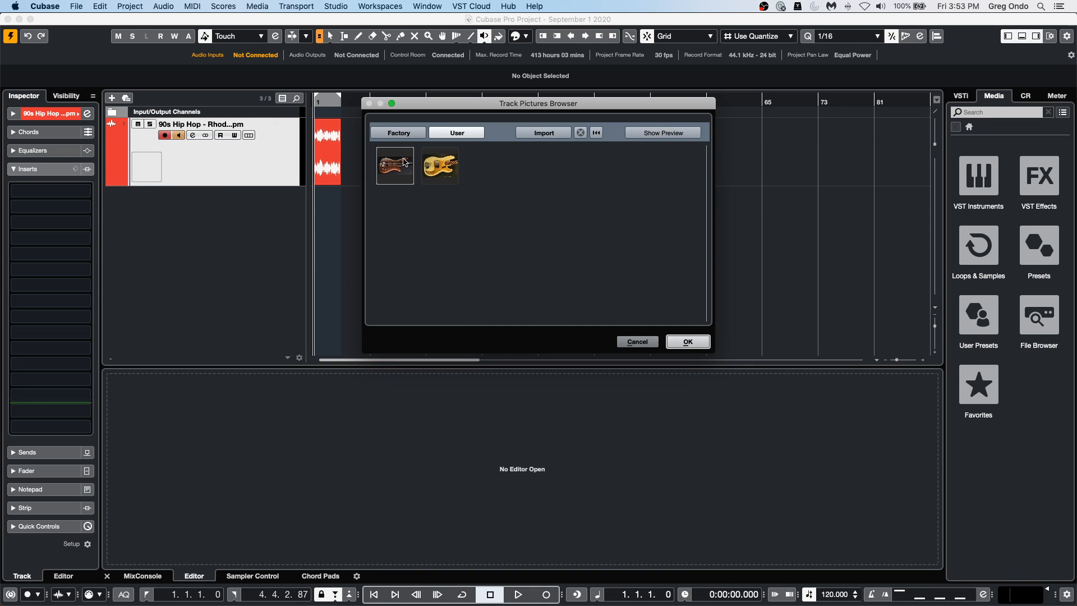
# Assign the dark brown bass guitar picture from the User pictures to the 90s Hip Hop track.
pyautogui.click(438, 162)
pyautogui.click(408, 172)
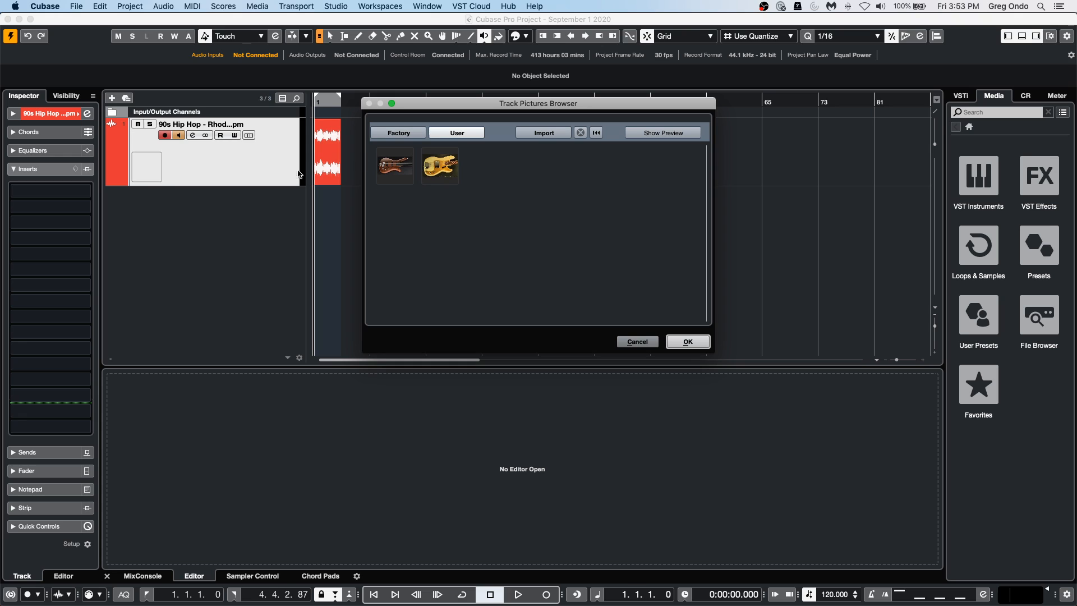
pyautogui.doubleClick(408, 172)
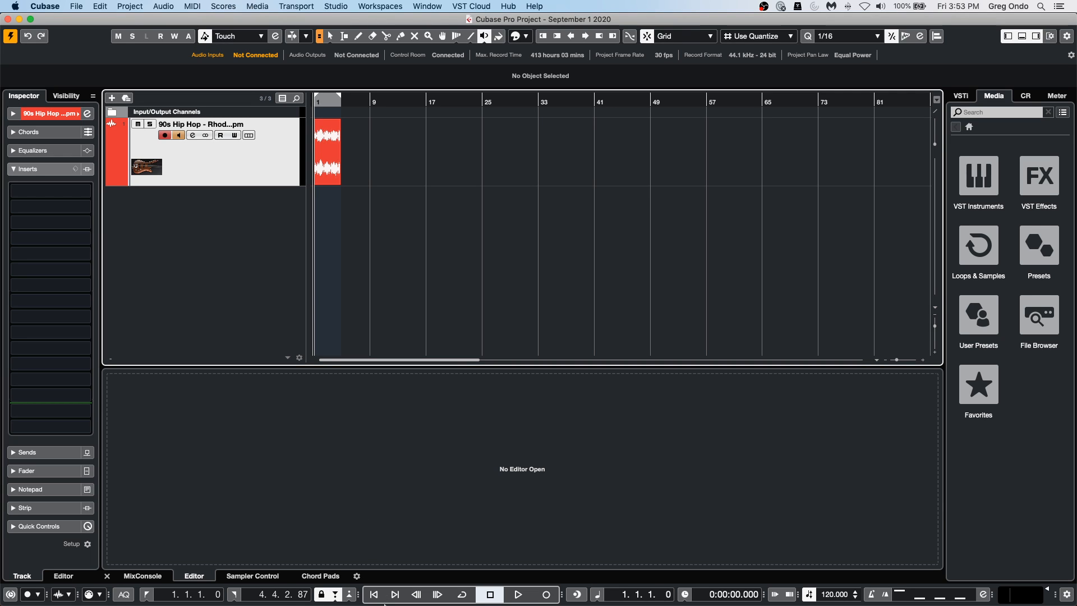
# Switch to Finder, open the user Library and examine Steinberg > Content > VST Sound > User Content > Track Pictures, then close the window.
pyautogui.moveTo(397, 603)
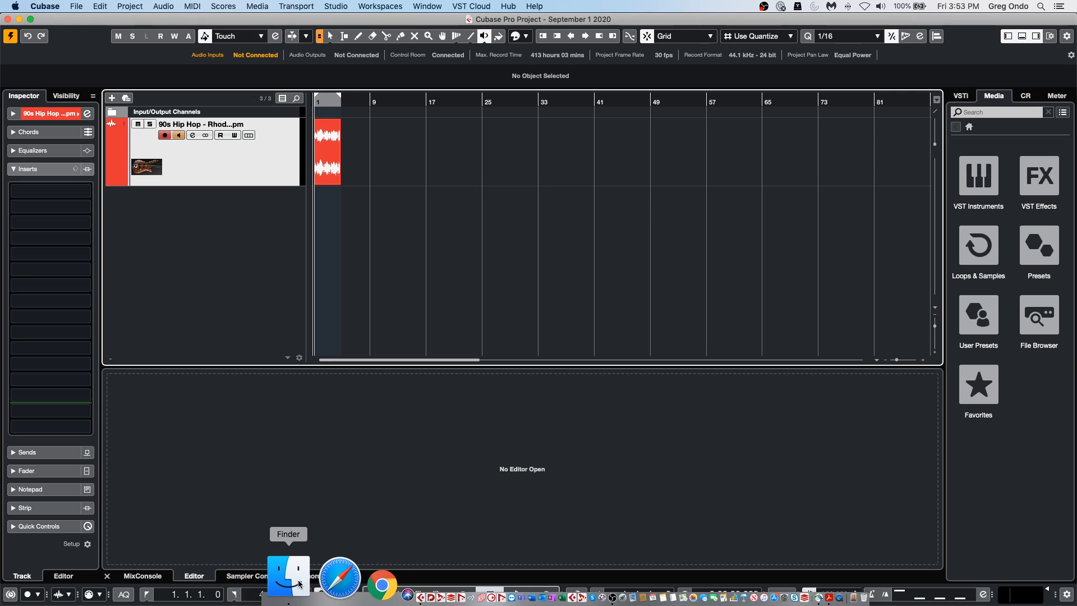
pyautogui.click(287, 583)
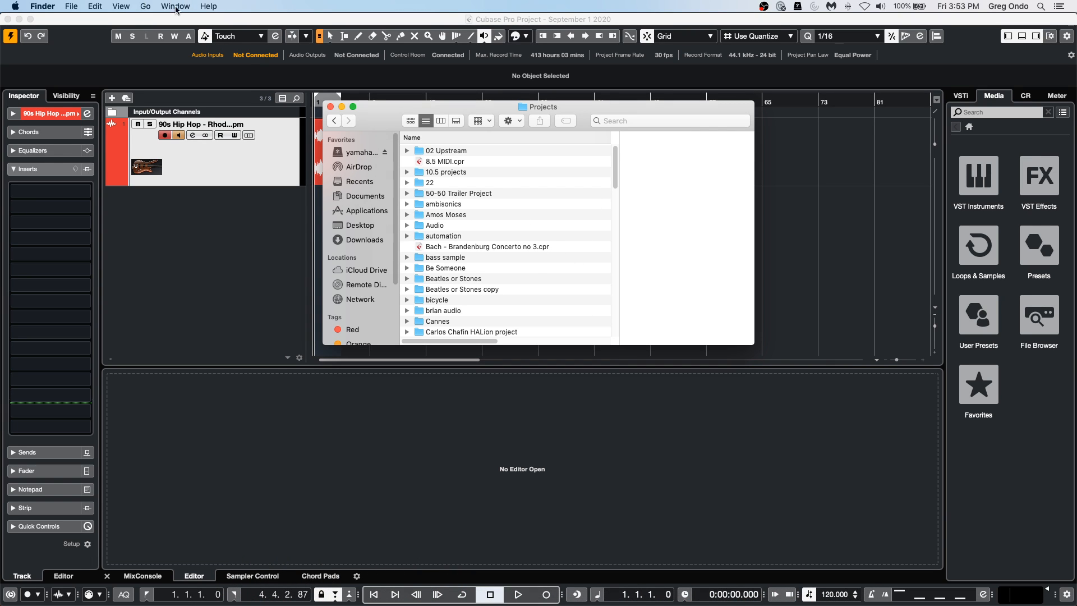
pyautogui.click(147, 6)
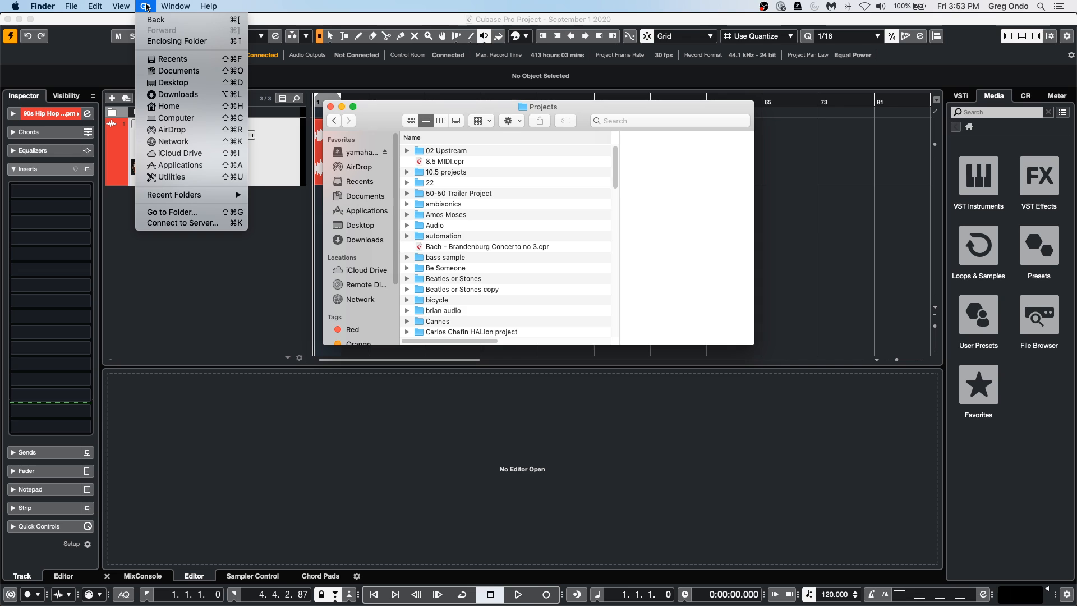
pyautogui.press('alt')
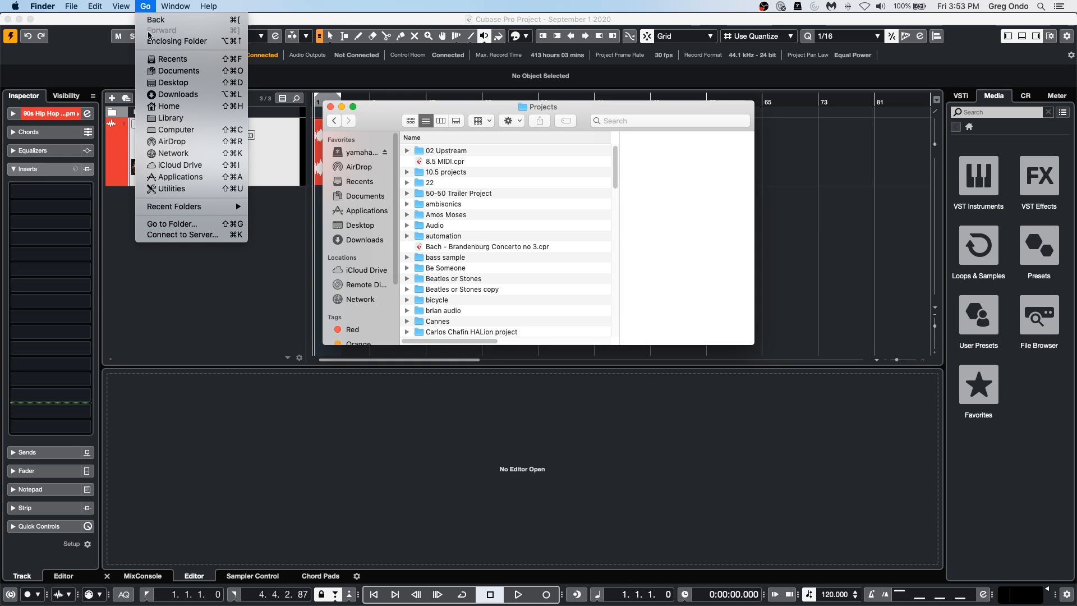
pyautogui.click(179, 118)
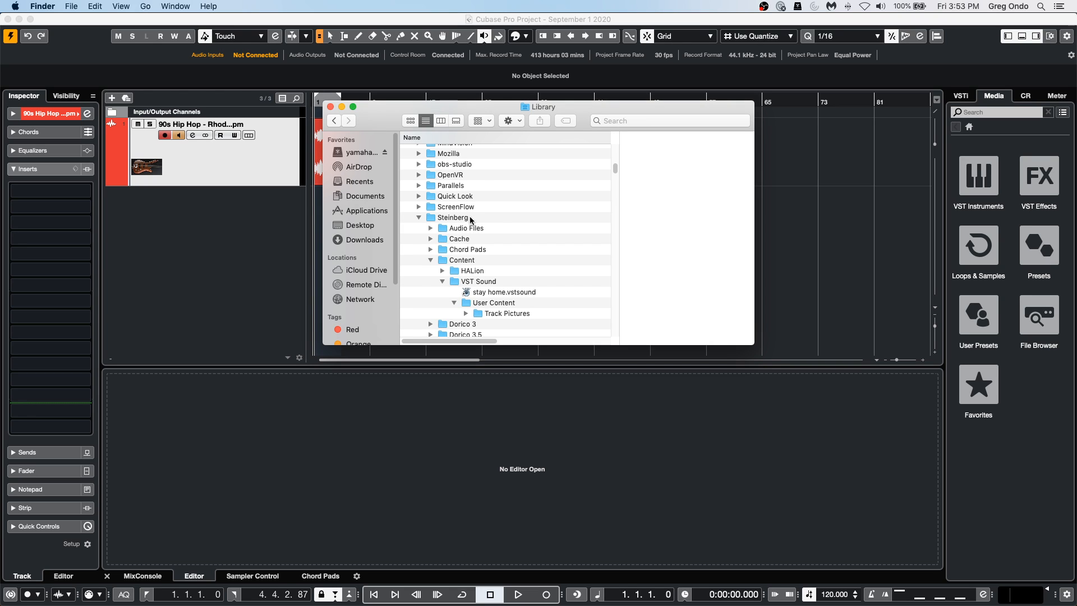
pyautogui.scroll(8, 520, 217)
pyautogui.scroll(4, 520, 217)
pyautogui.scroll(-3, 520, 218)
pyautogui.scroll(-6, 520, 217)
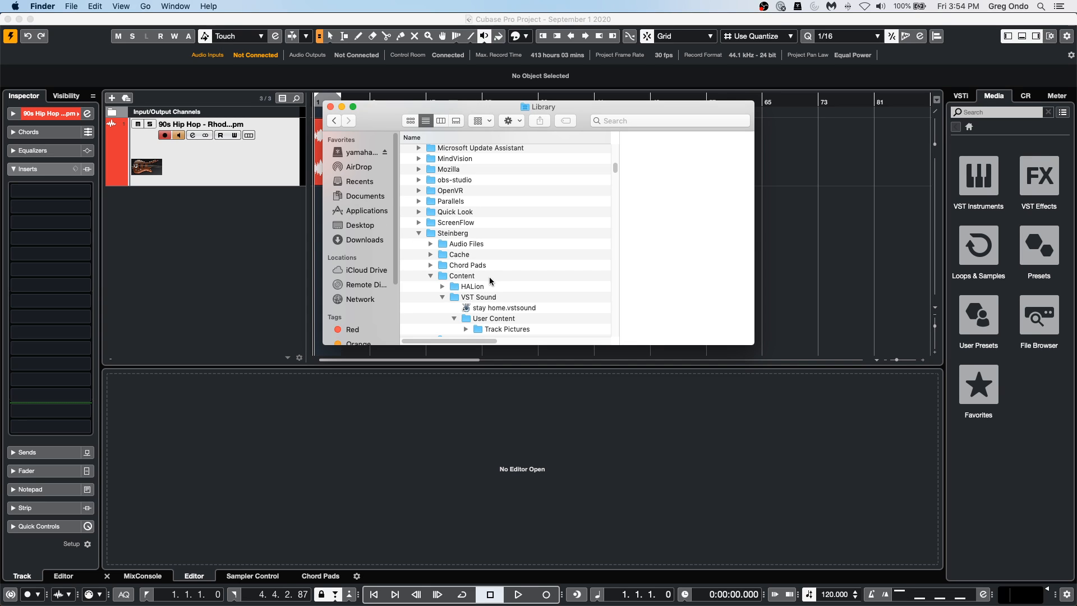
pyautogui.scroll(-2, 581, 278)
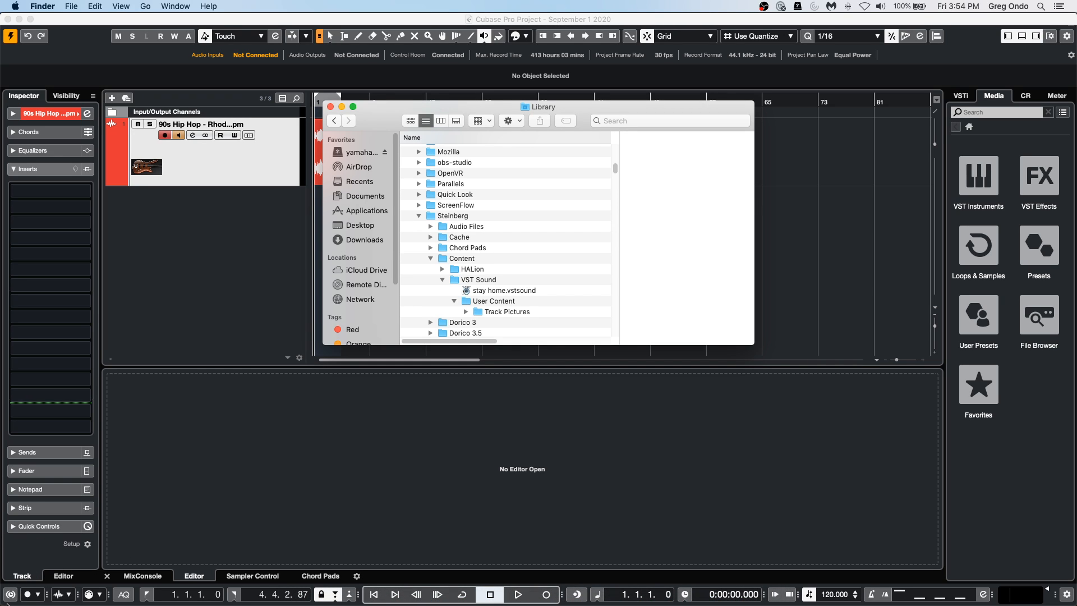
pyautogui.moveTo(7, 605)
pyautogui.click(331, 107)
# Open the Track Pictures Browser for the 90s Hip Hop track again, and open and cancel the picture import.
pyautogui.doubleClick(147, 167)
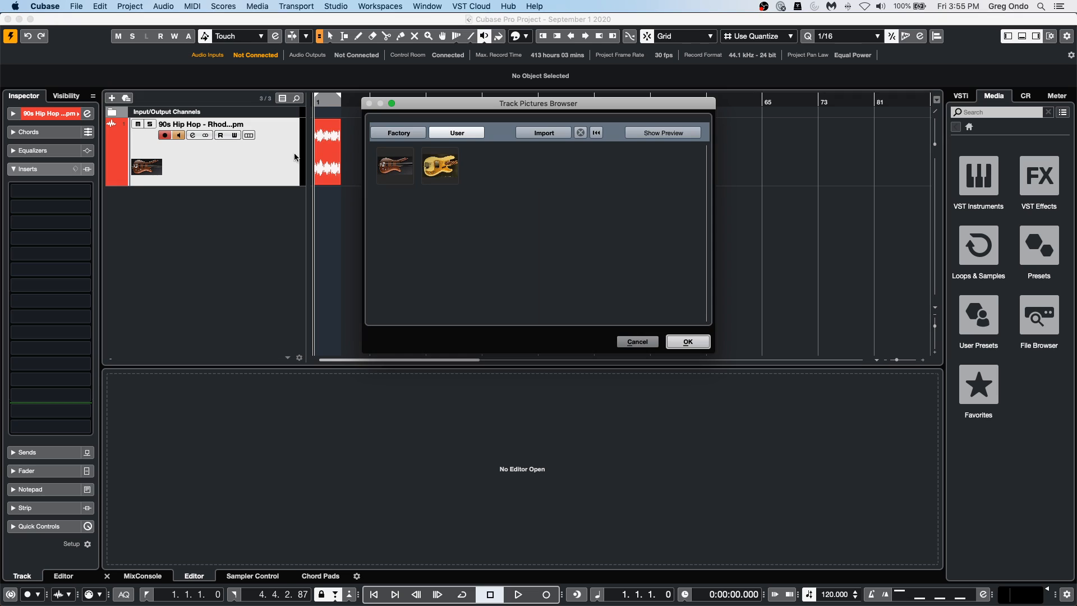
pyautogui.click(547, 136)
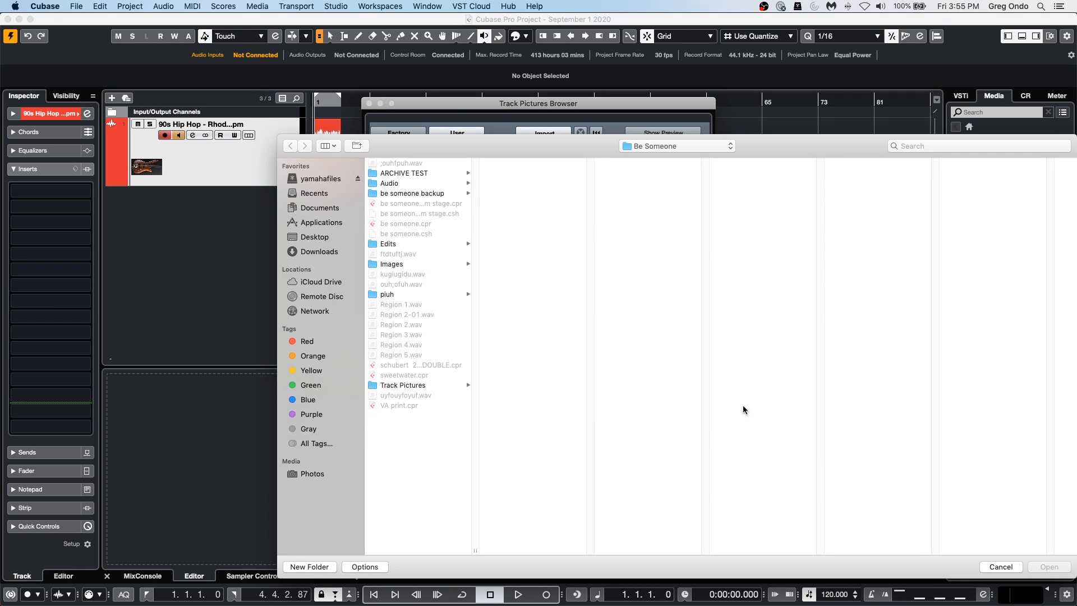
pyautogui.click(1005, 567)
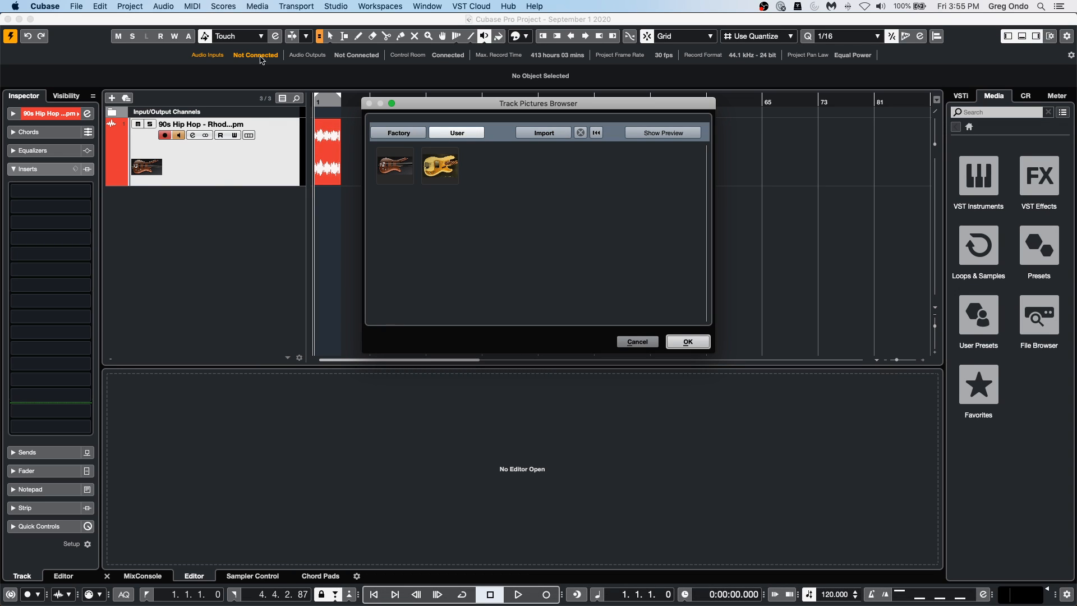
# Try both User bass guitar pictures on the 90s Hip Hop track and cancel the Track Pictures Browser.
pyautogui.click(417, 135)
pyautogui.click(456, 134)
pyautogui.click(395, 166)
pyautogui.click(440, 166)
pyautogui.click(395, 166)
pyautogui.click(440, 166)
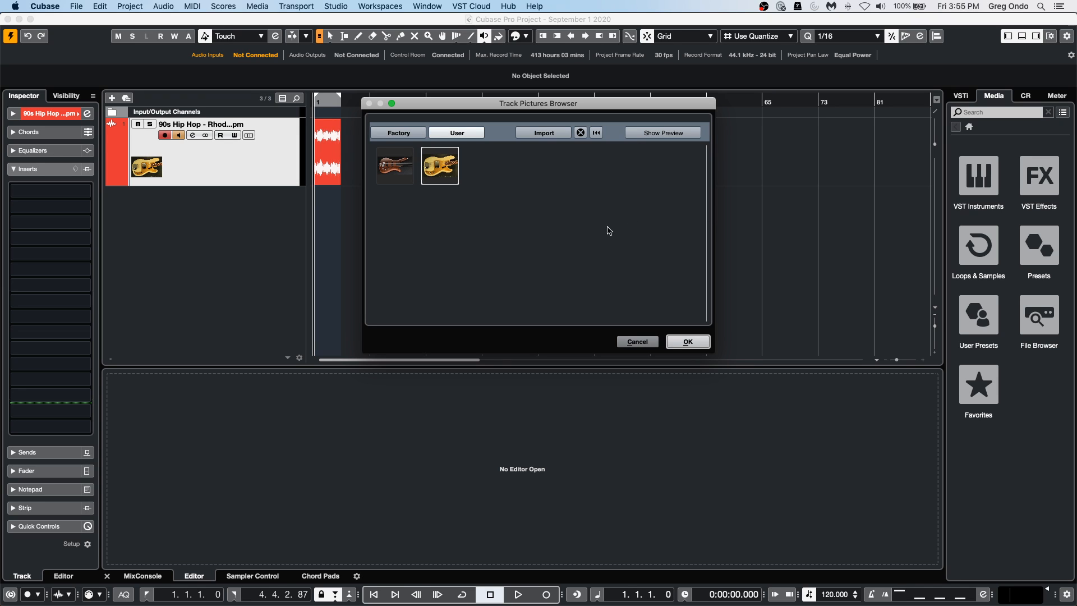
pyautogui.click(637, 342)
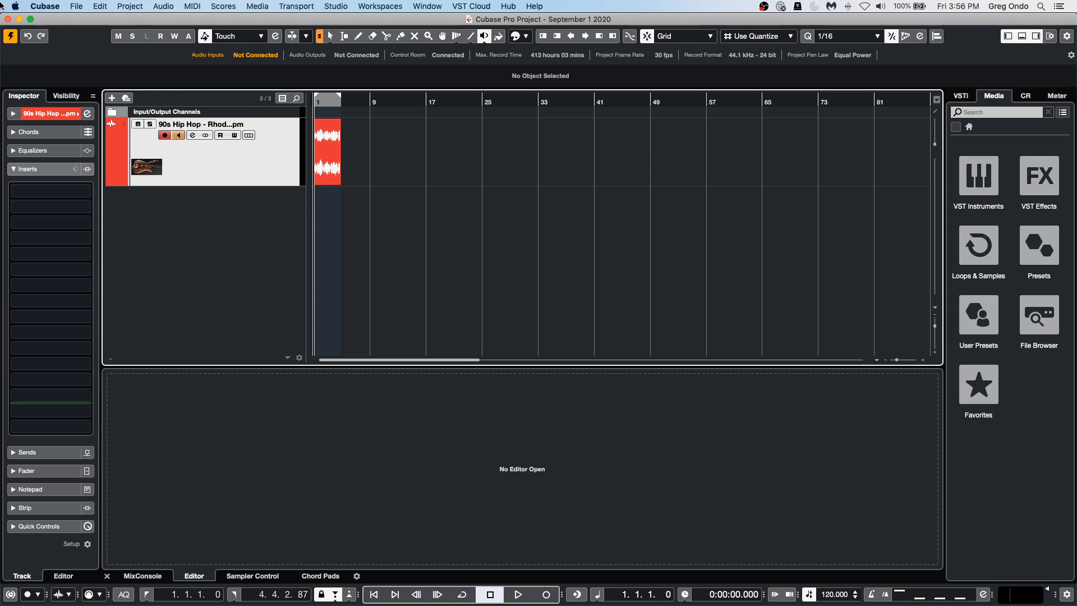
# Open the recent project Amos Moses - GO.cpr.
pyautogui.click(78, 7)
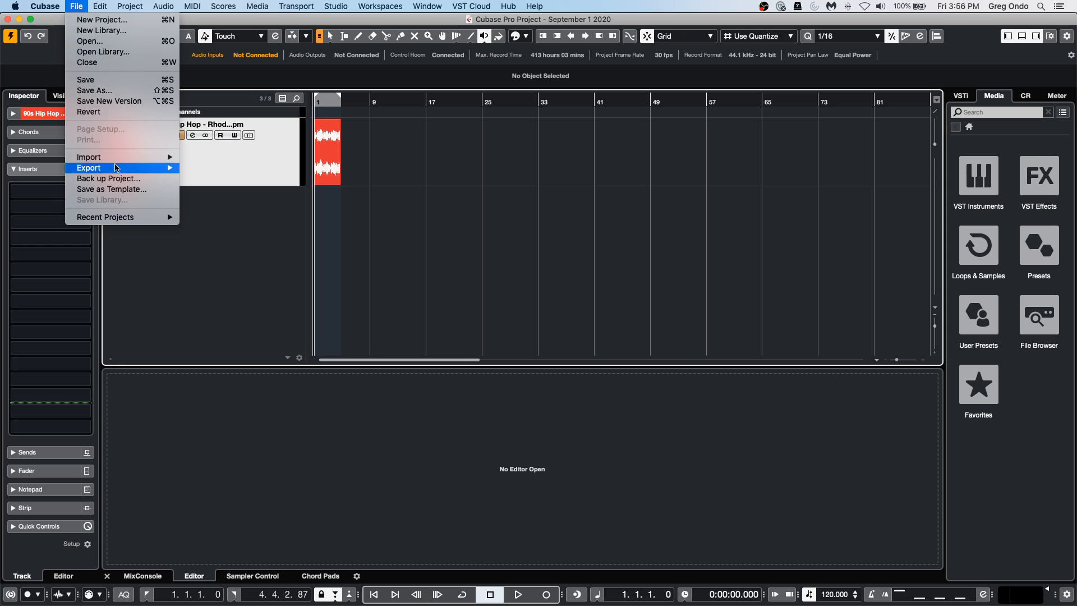
pyautogui.moveTo(126, 221)
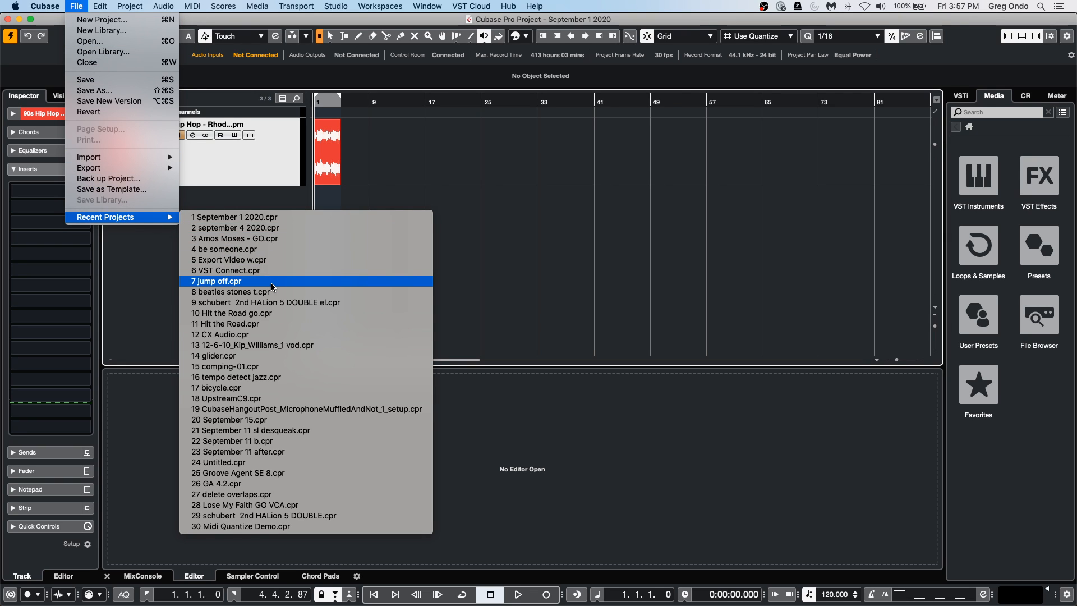
pyautogui.click(278, 240)
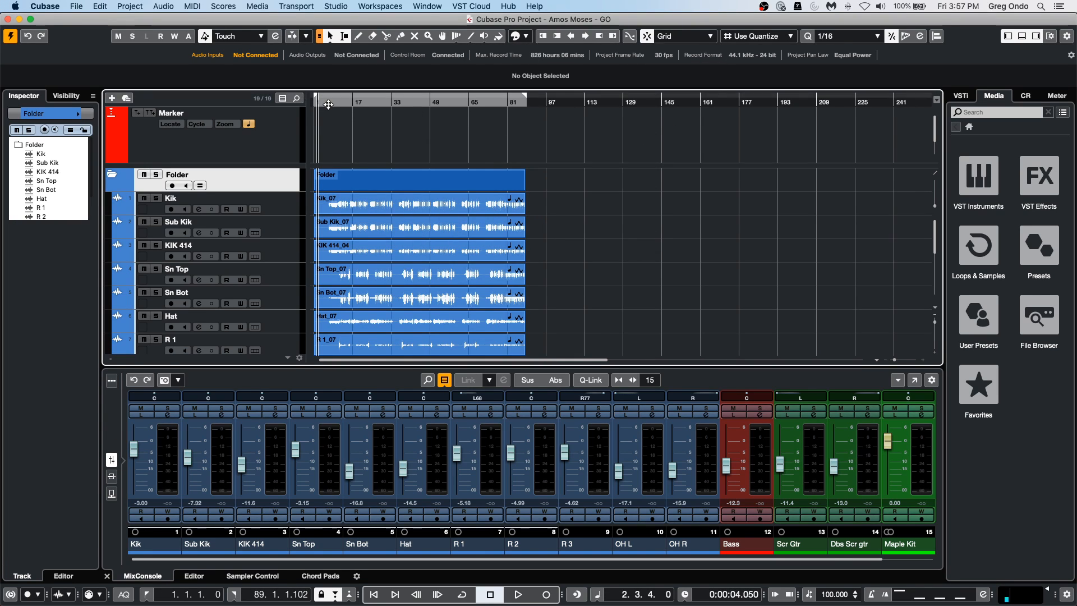
# Play a short passage of the drum tracks starting in bar 7, and place the project cursor at bar 8.
pyautogui.moveTo(328, 104); pyautogui.dragTo(328, 125)
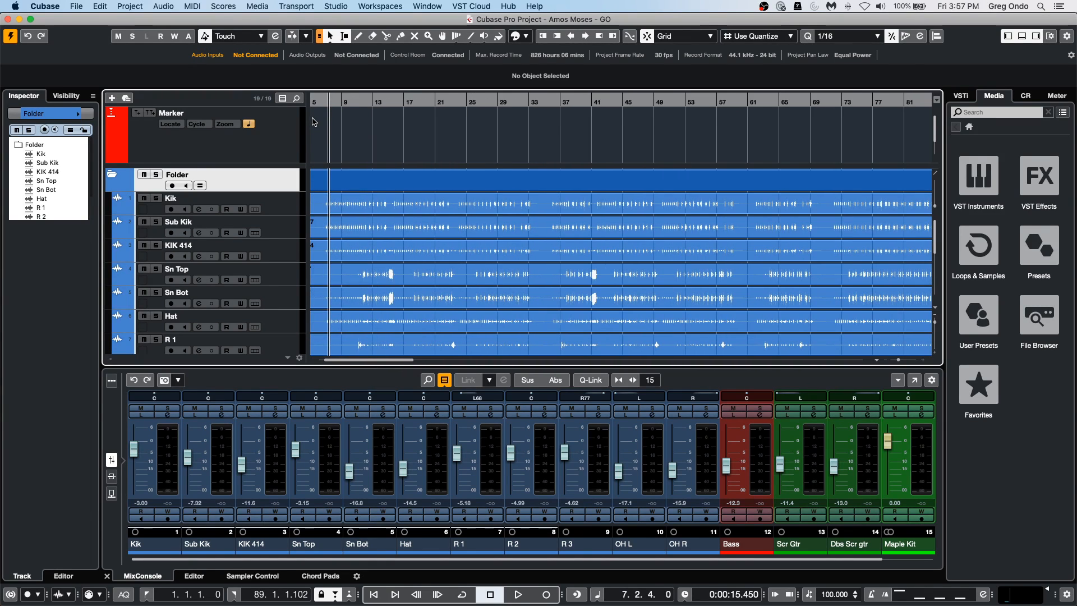
pyautogui.press('space')
pyautogui.press('space')
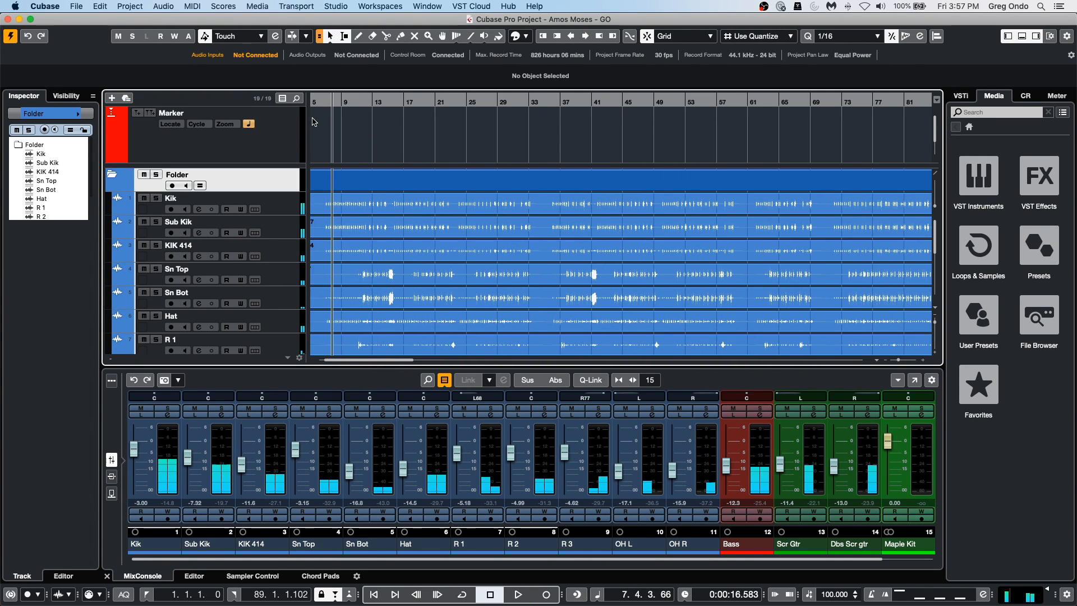
pyautogui.moveTo(333, 105); pyautogui.dragTo(333, 129)
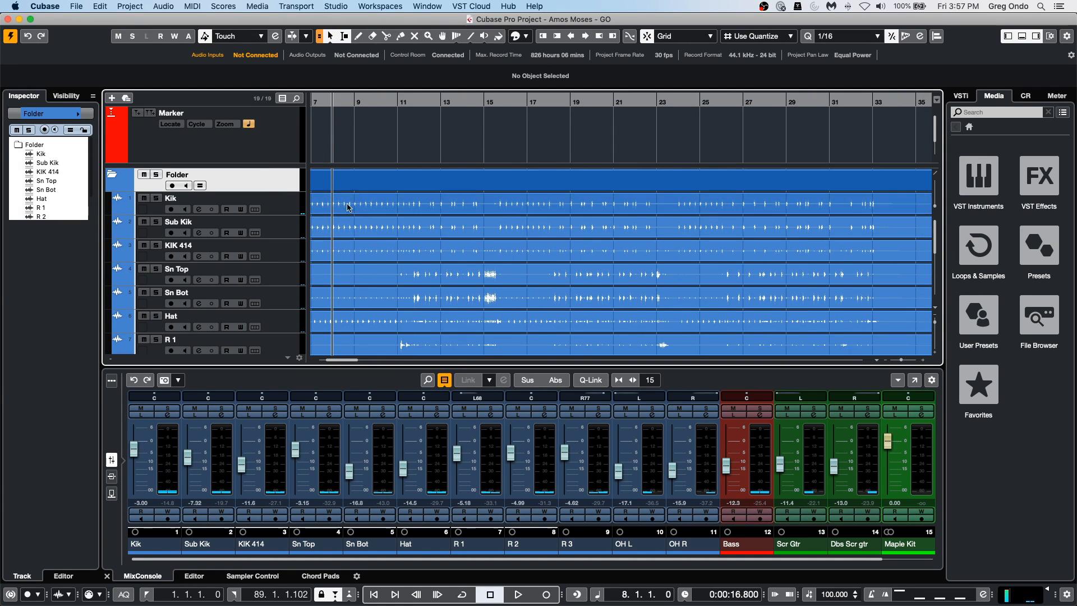
# Select the Maple Kit track and open its Groove Agent SE instrument window.
pyautogui.scroll(-5, 286, 344)
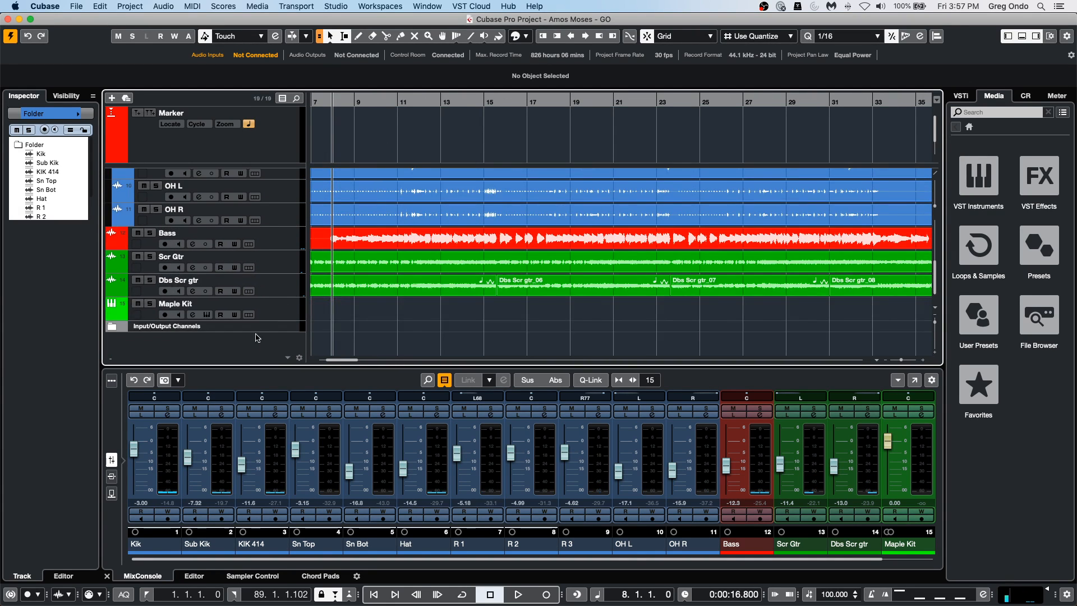
pyautogui.click(225, 308)
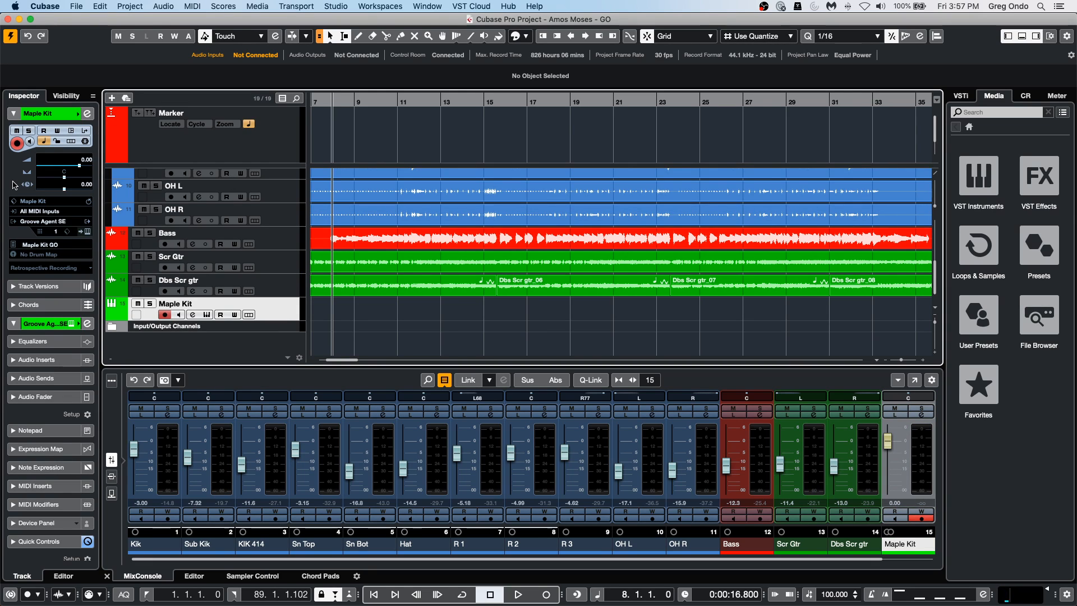
pyautogui.click(90, 223)
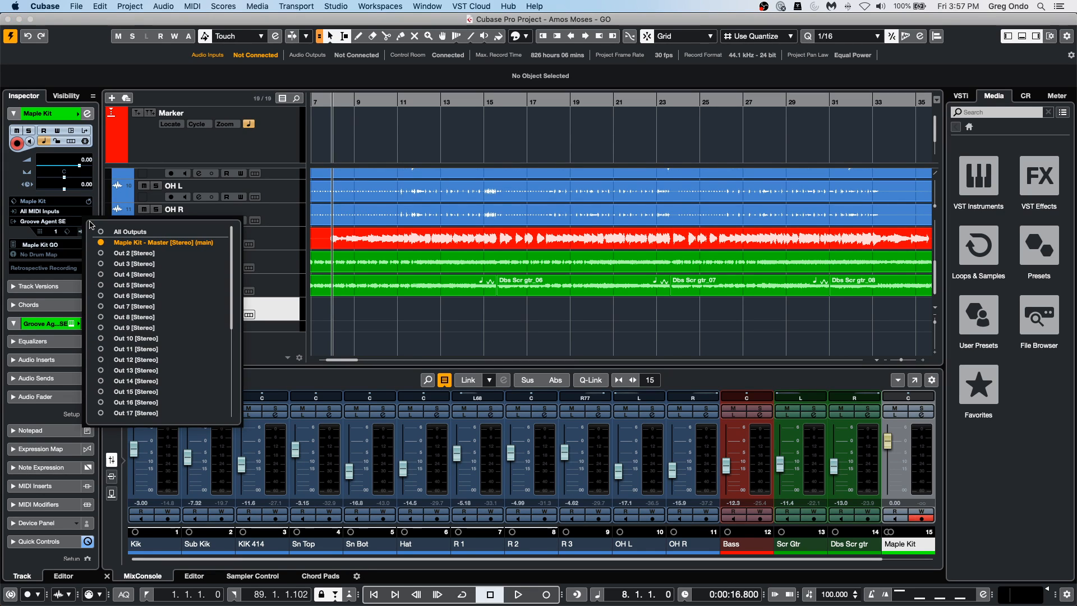
pyautogui.click(437, 326)
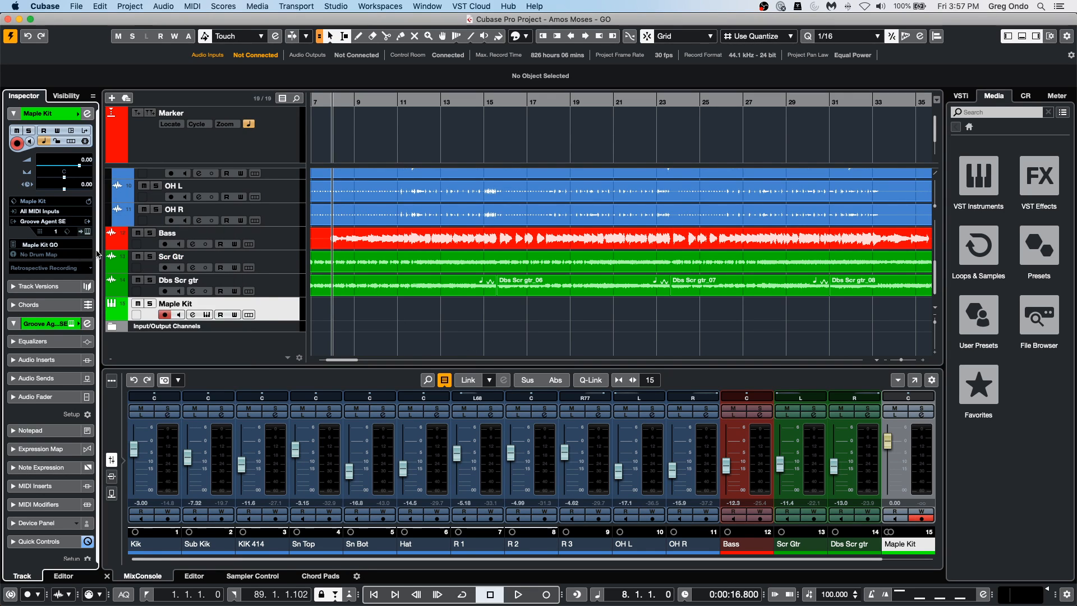
pyautogui.click(287, 318)
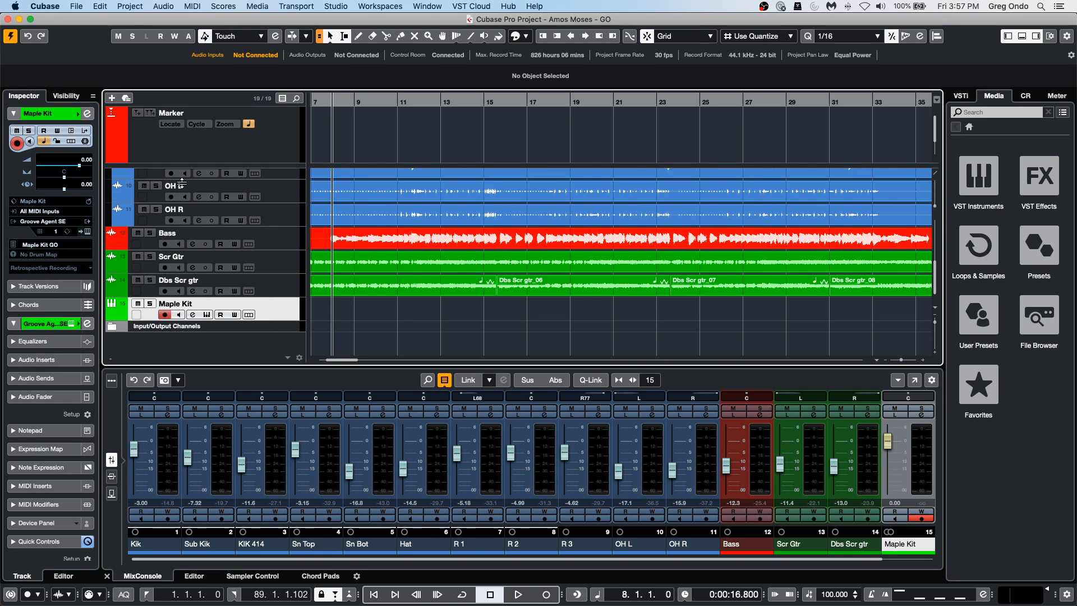
pyautogui.click(89, 234)
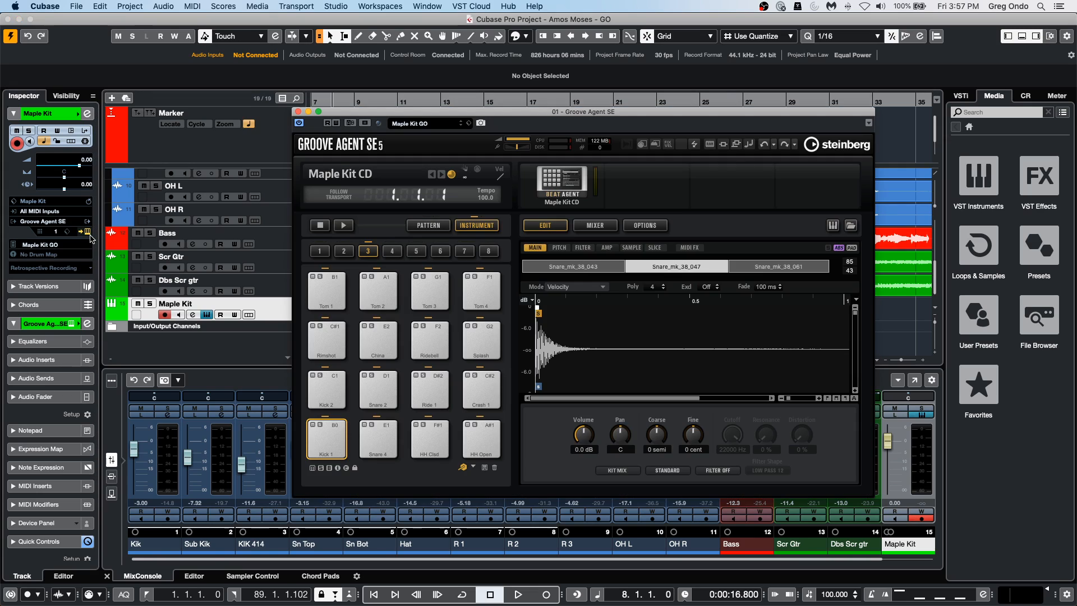
# Clear the Maple Kit CD kit out of Groove Agent SE and move the instrument window so the track events are uncovered.
pyautogui.rightClick(561, 186)
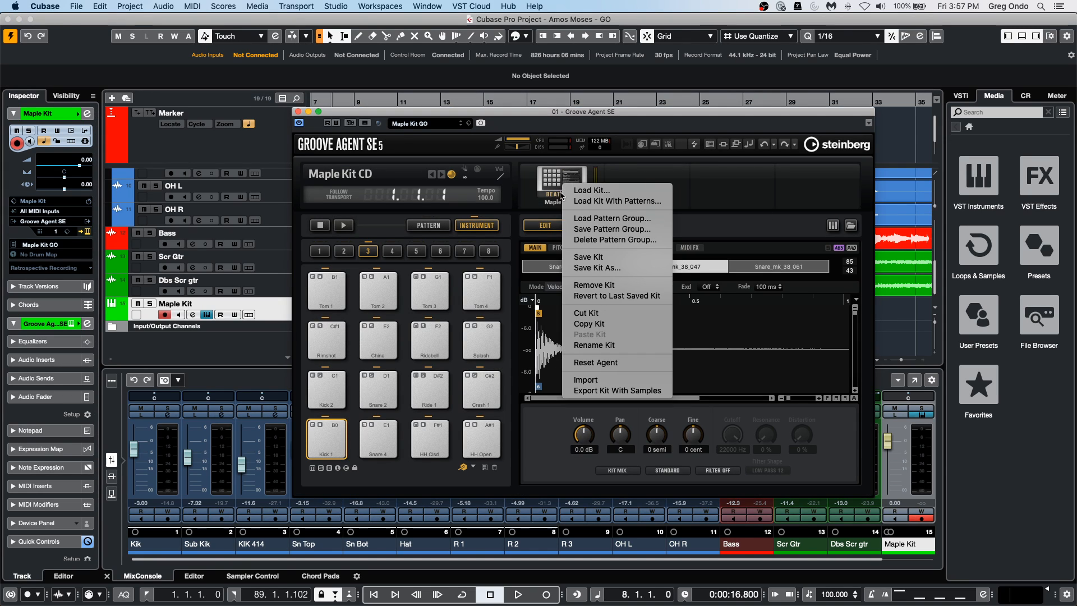
pyautogui.click(633, 315)
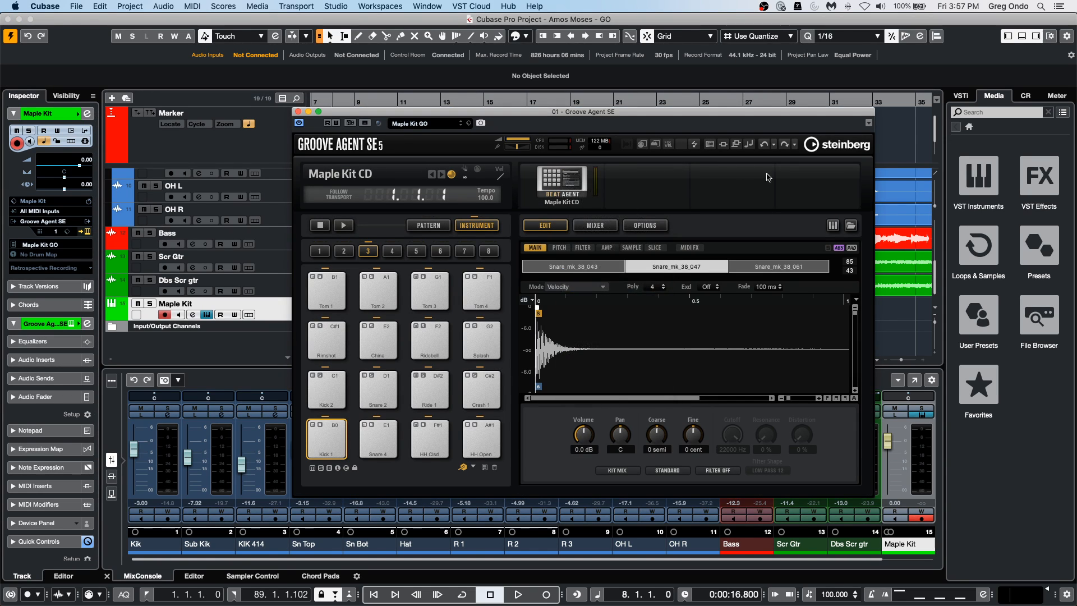
pyautogui.moveTo(457, 115); pyautogui.dragTo(610, 131)
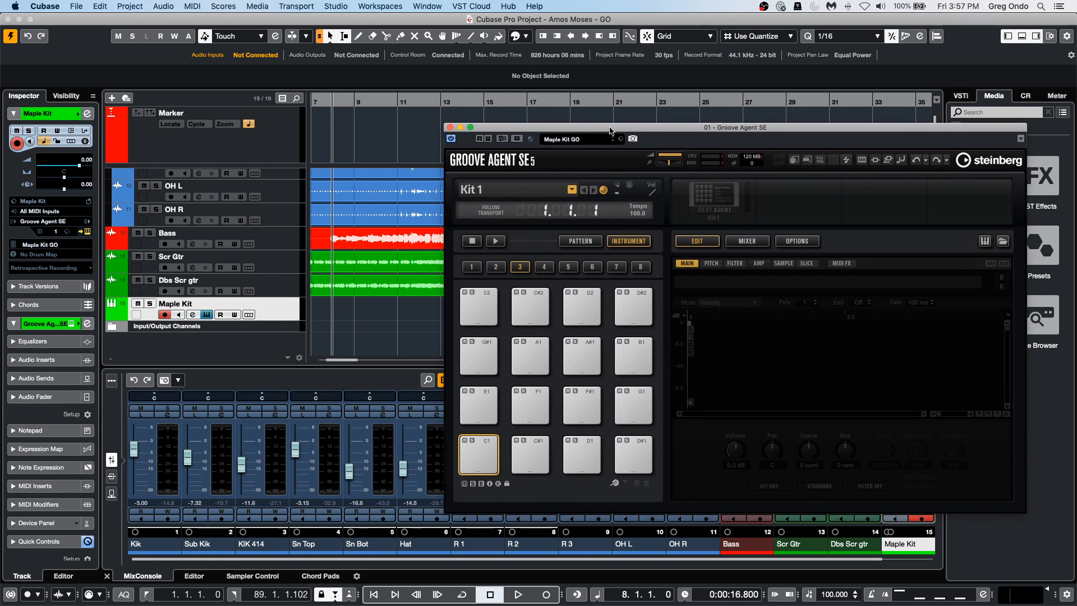
# Place the project cursor at bar 8 and try to select a range around the kick hit across the Kik and Sub Kik tracks.
pyautogui.moveTo(331, 101); pyautogui.dragTo(383, 266)
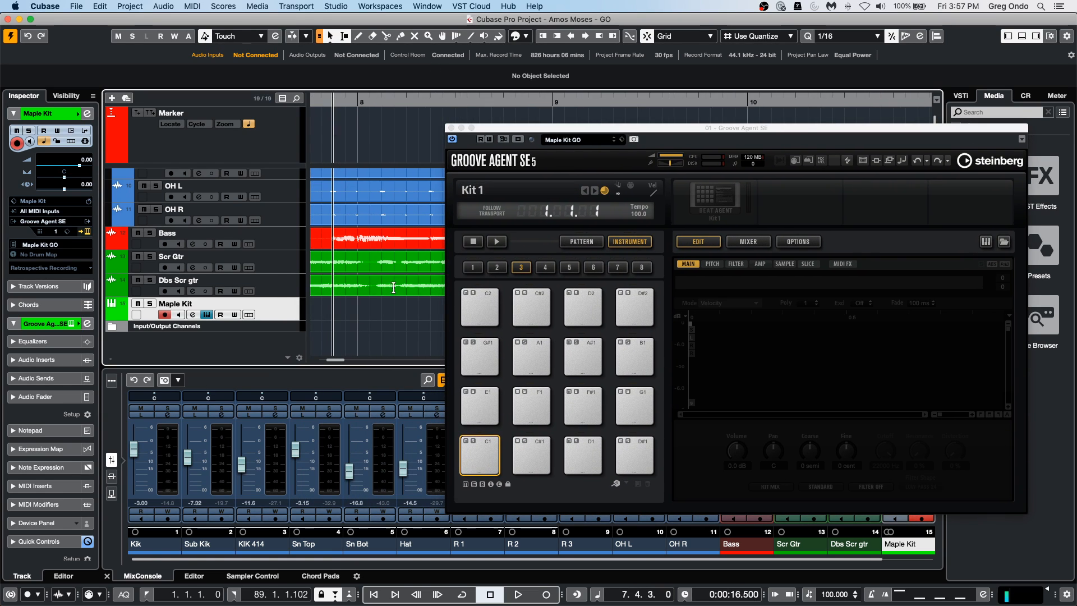
pyautogui.scroll(5, 361, 238)
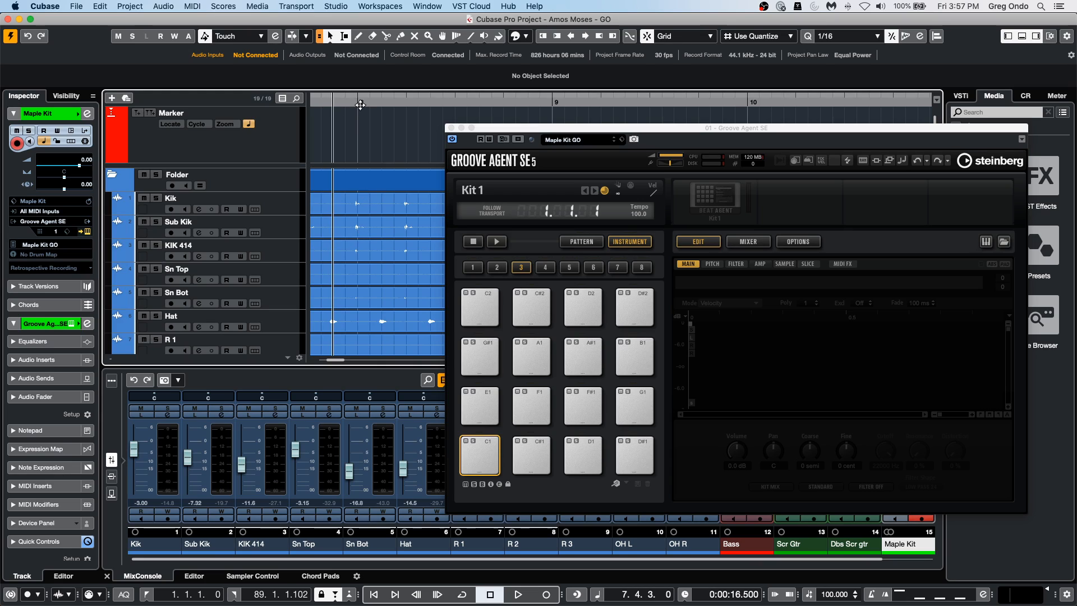
pyautogui.moveTo(354, 100); pyautogui.dragTo(353, 133)
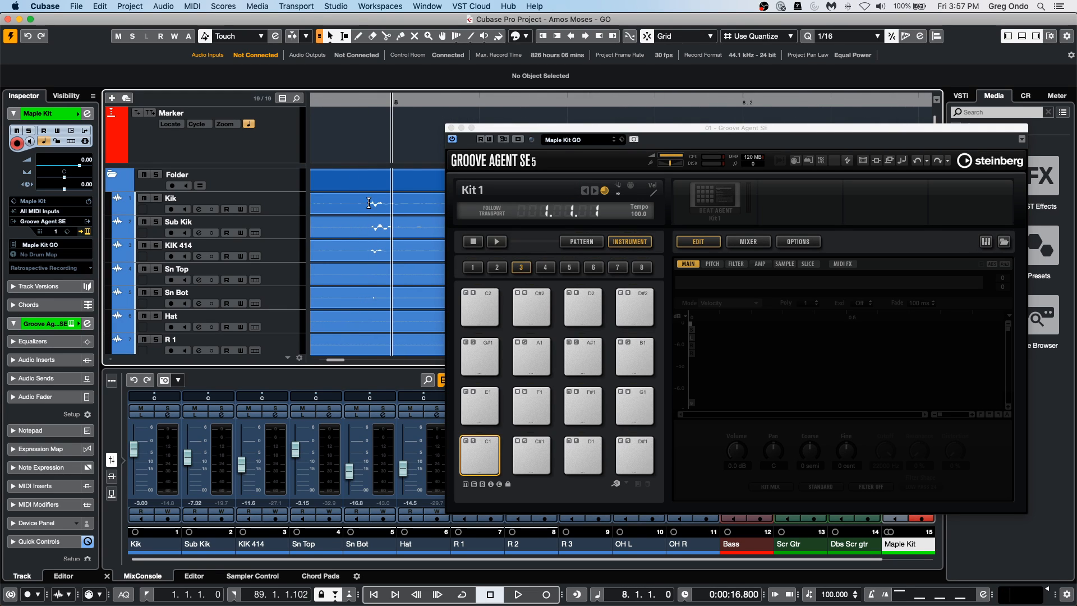
pyautogui.moveTo(369, 202); pyautogui.dragTo(392, 228)
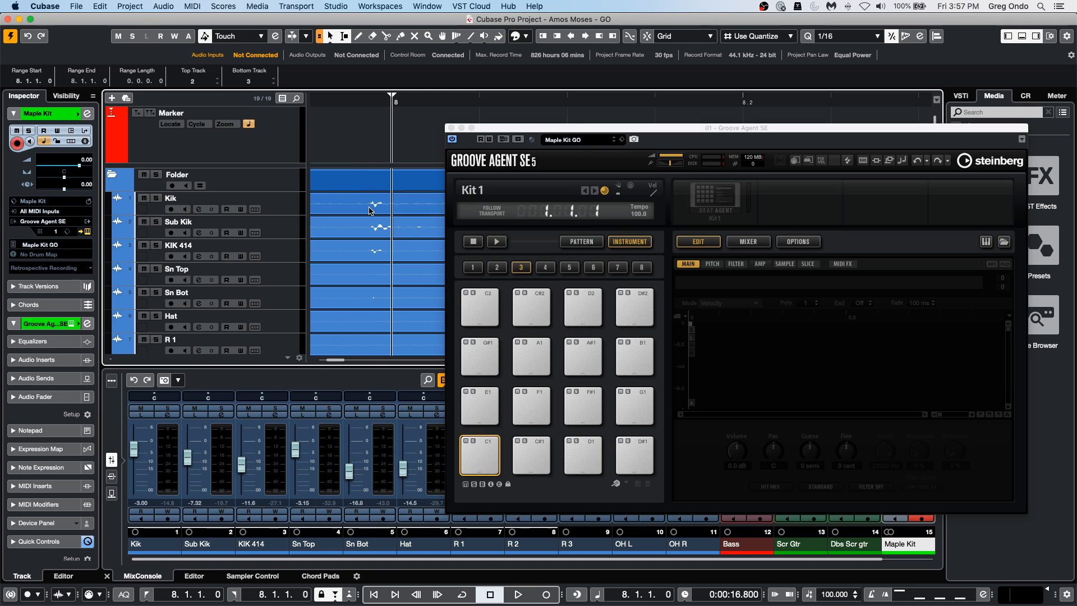
# Load the Sub Kik_07 audio onto the C1 pad in Groove Agent SE and audition the pad.
pyautogui.moveTo(368, 199); pyautogui.dragTo(477, 400)
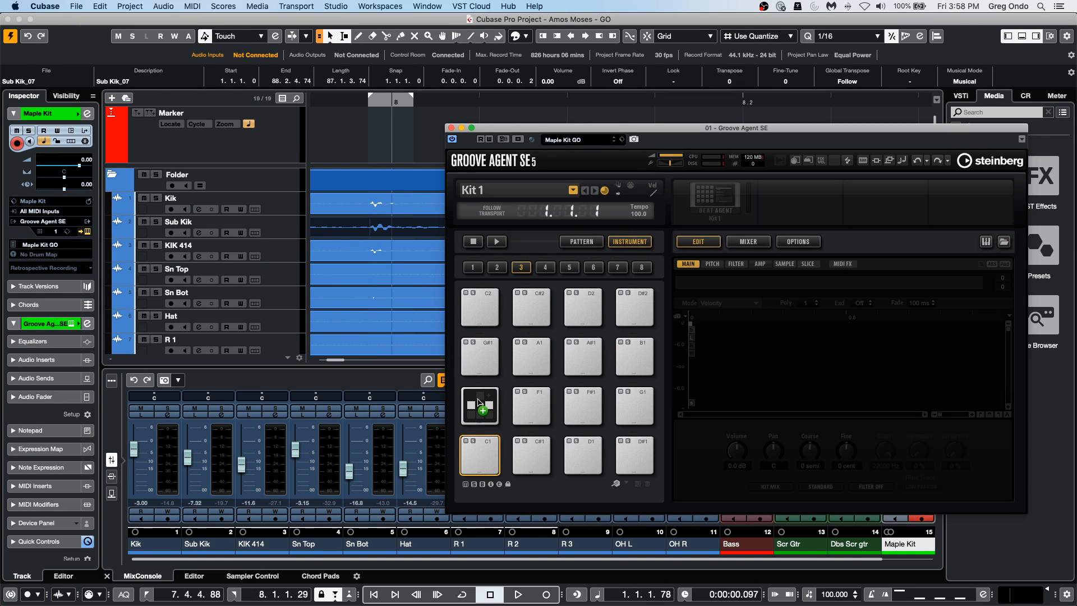
pyautogui.moveTo(479, 402); pyautogui.dragTo(479, 403)
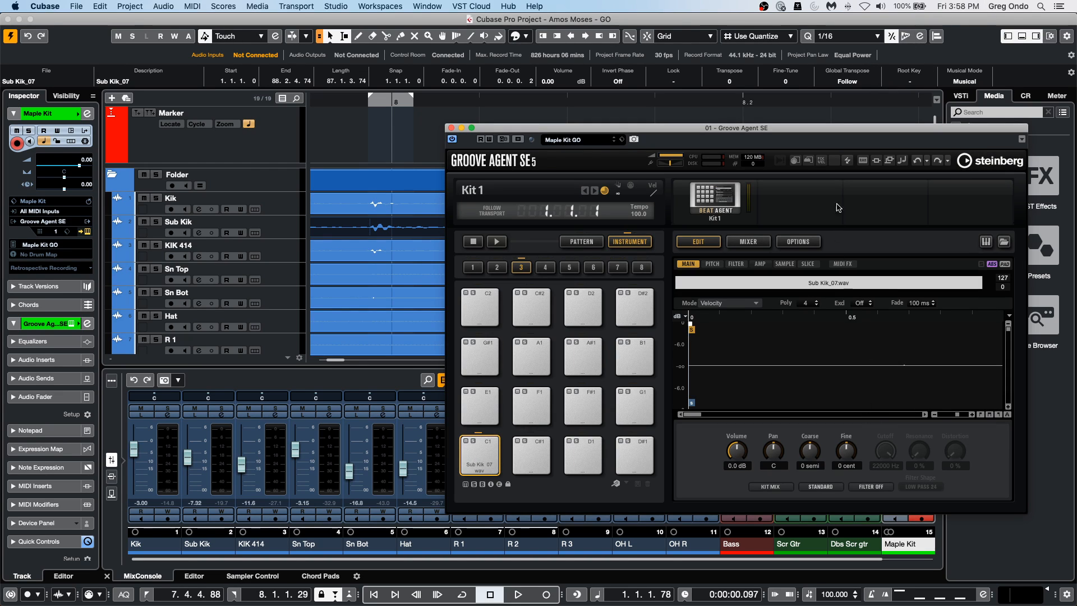
pyautogui.click(462, 470)
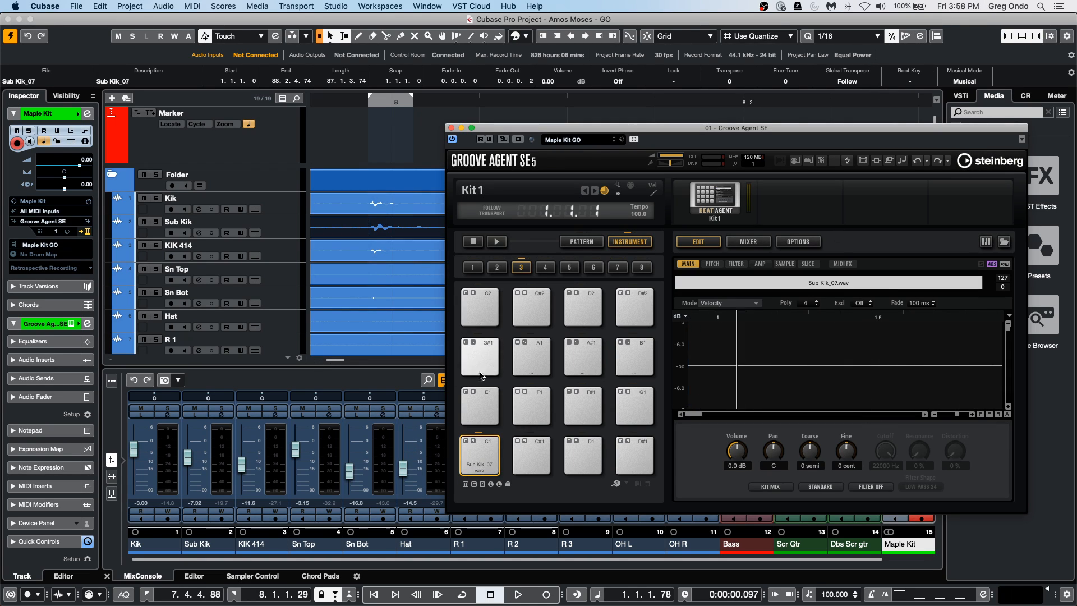
# Play the drum tracks briefly in record mode from just before bar 8 and stop the transport.
pyautogui.click(351, 99)
pyautogui.moveTo(351, 98); pyautogui.dragTo(371, 37)
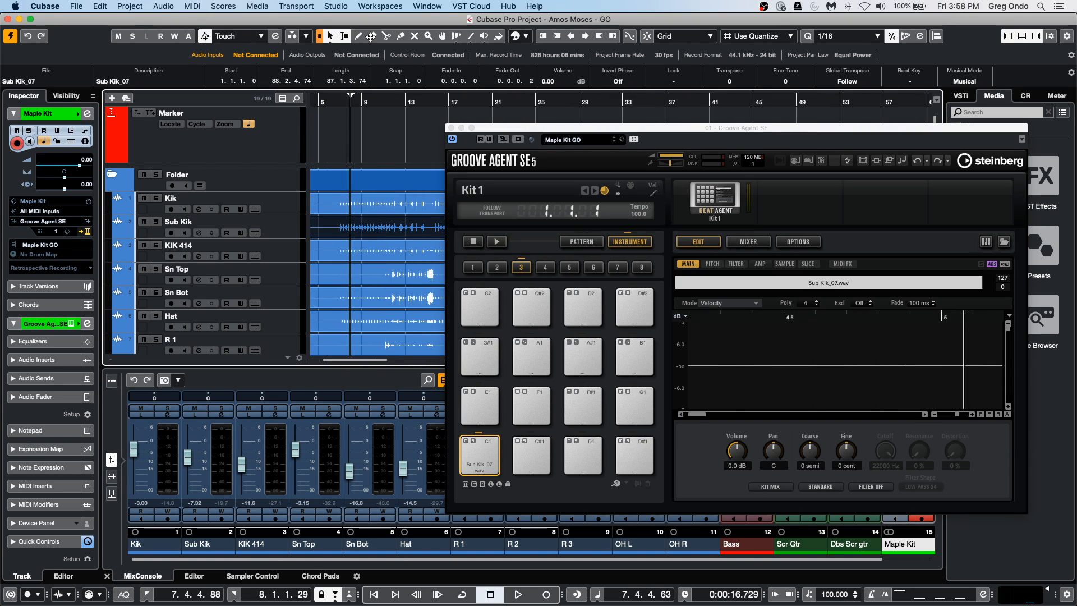
pyautogui.press('KP_Multiply')
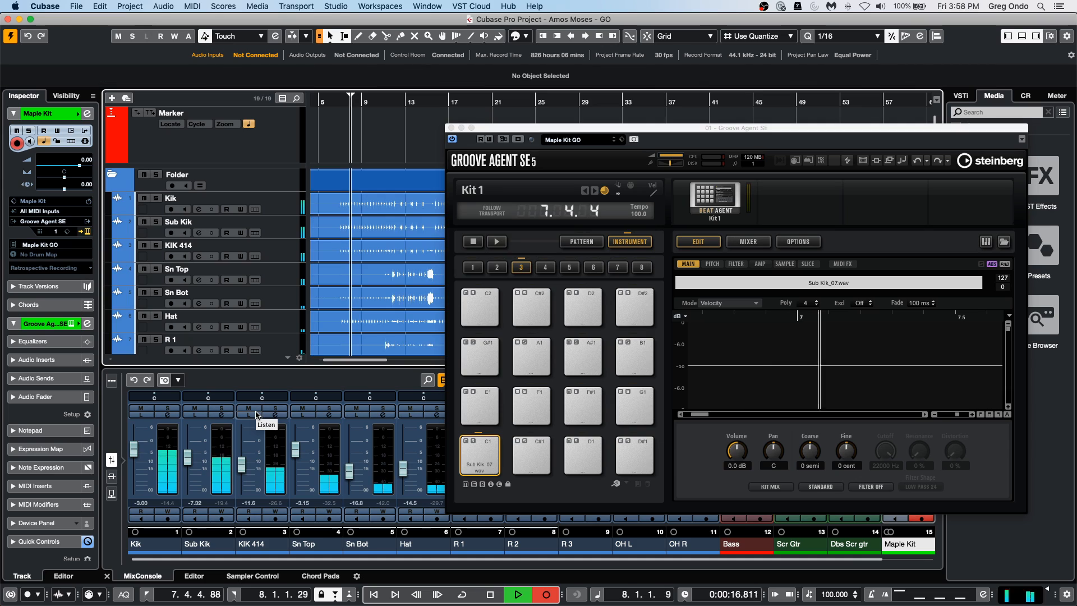
pyautogui.press('space')
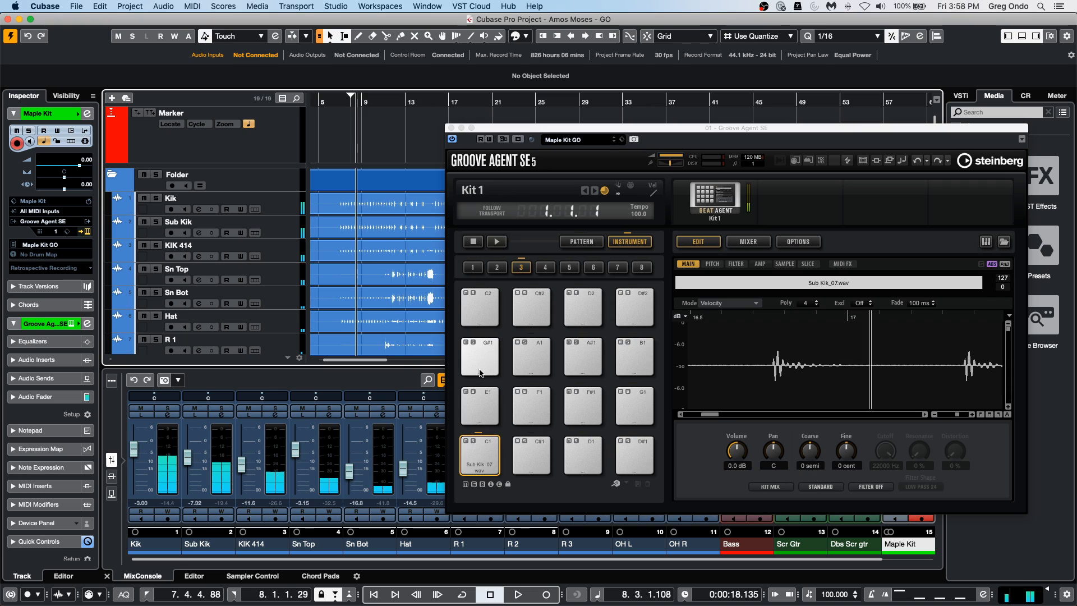
# Cut the Sub Kik_07 sample from the C1 pad in Groove Agent SE.
pyautogui.rightClick(484, 453)
pyautogui.moveTo(594, 498)
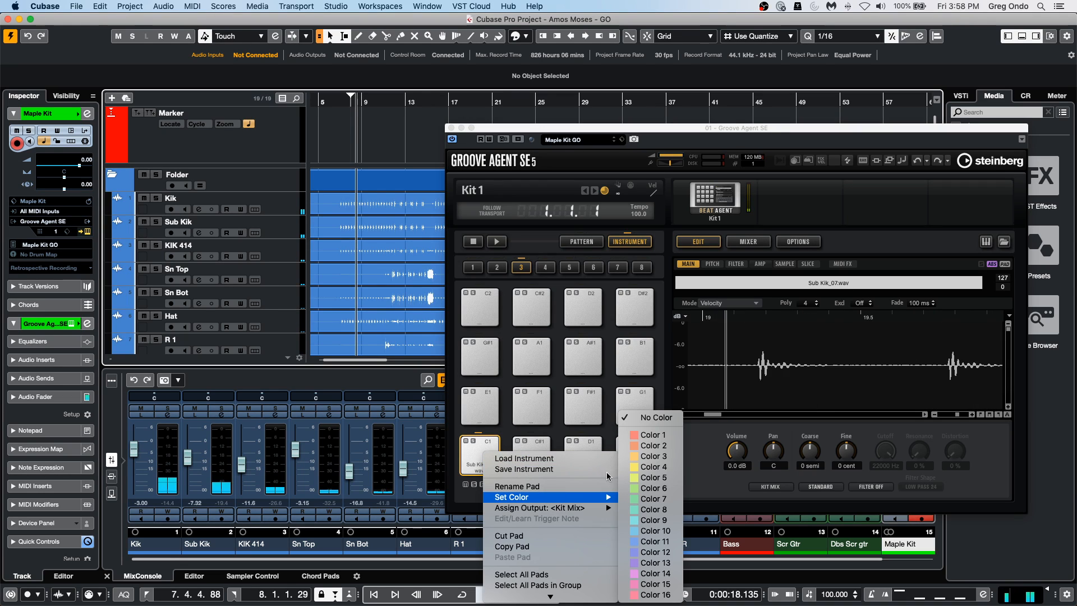
pyautogui.click(519, 536)
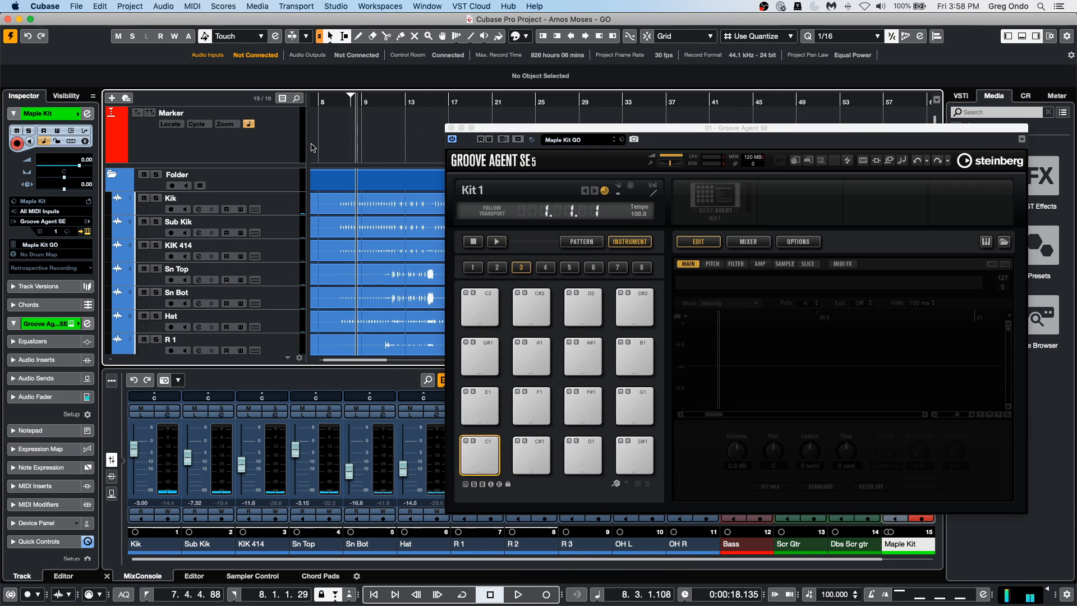
# Try to load the kick hit near 7.4 onto the C1 pad and undo the pad change in Groove Agent SE.
pyautogui.moveTo(347, 103); pyautogui.dragTo(345, 147)
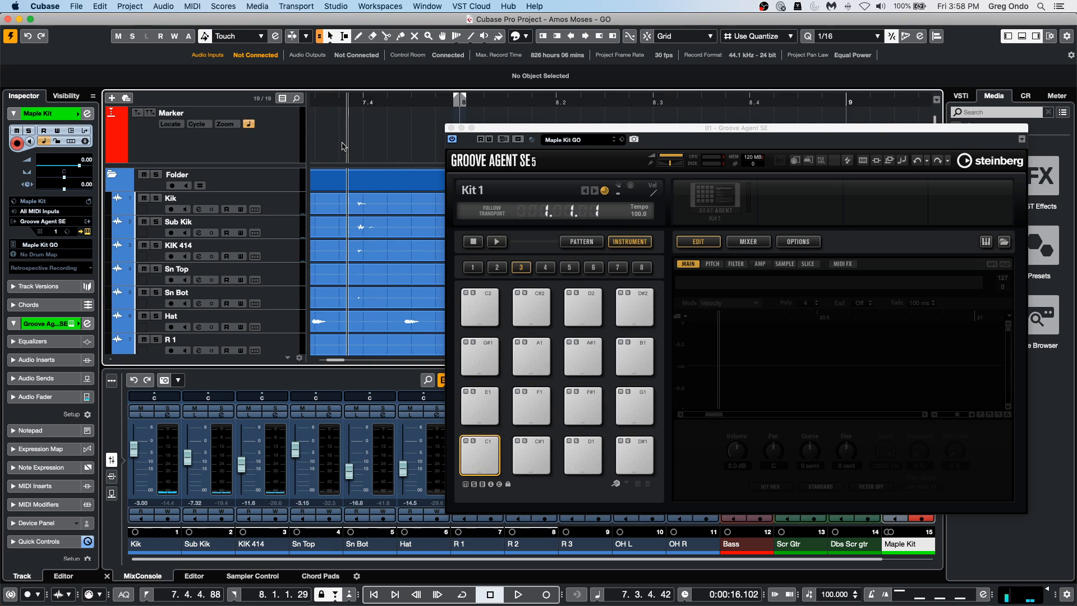
pyautogui.moveTo(353, 201); pyautogui.dragTo(481, 456)
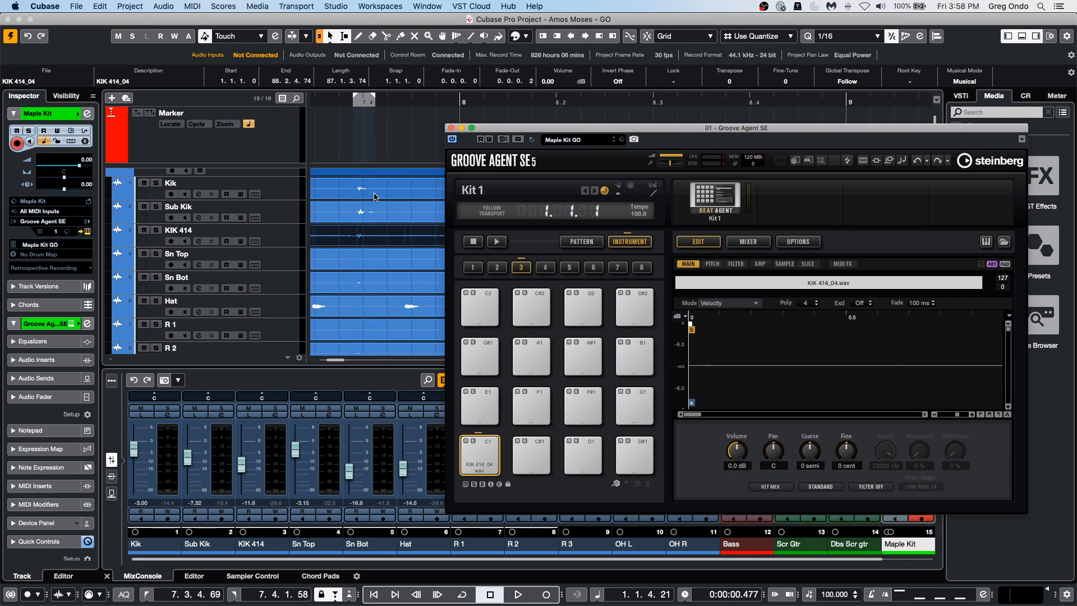
pyautogui.doubleClick(350, 186)
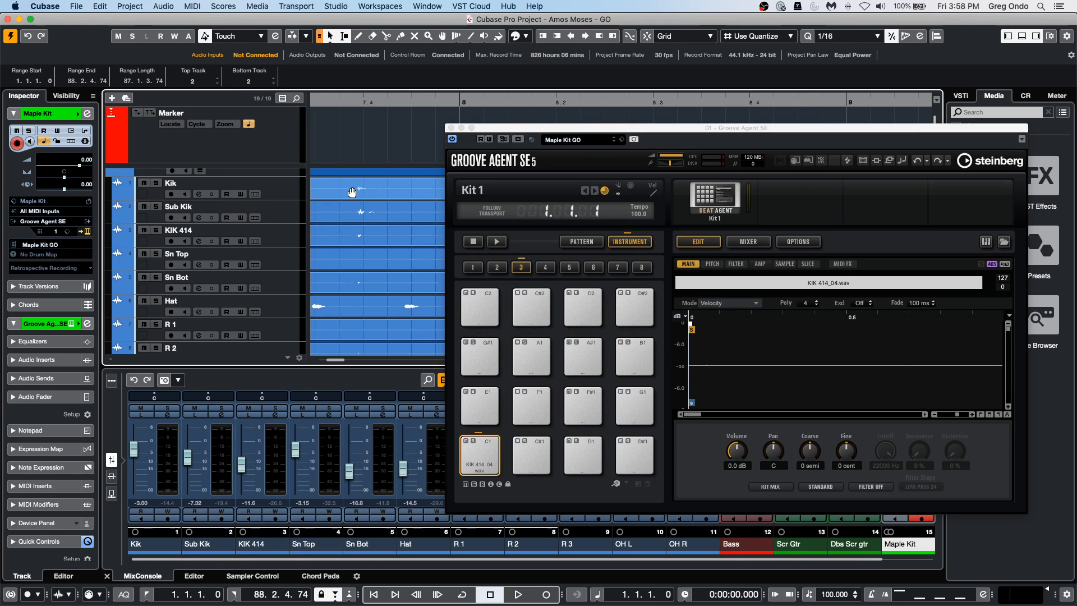
pyautogui.click(917, 162)
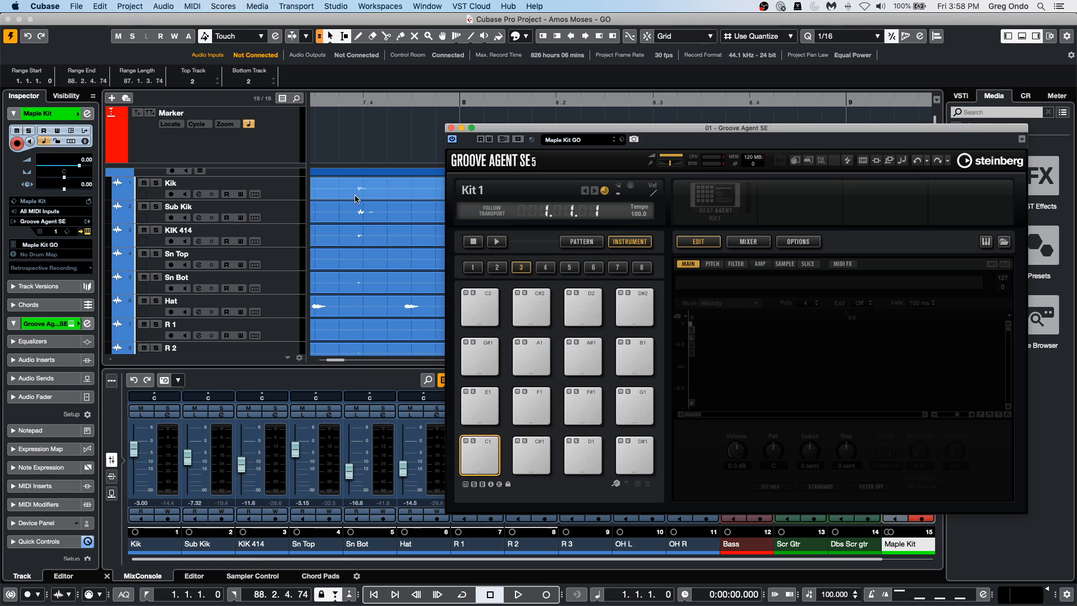
# Try loading the Sub Kik_07 event onto the C1 pad, audition it, and cut the pad.
pyautogui.moveTo(357, 208)
pyautogui.mouseDown()
pyautogui.moveTo(371, 211)
pyautogui.moveTo(481, 458)
pyautogui.mouseUp()
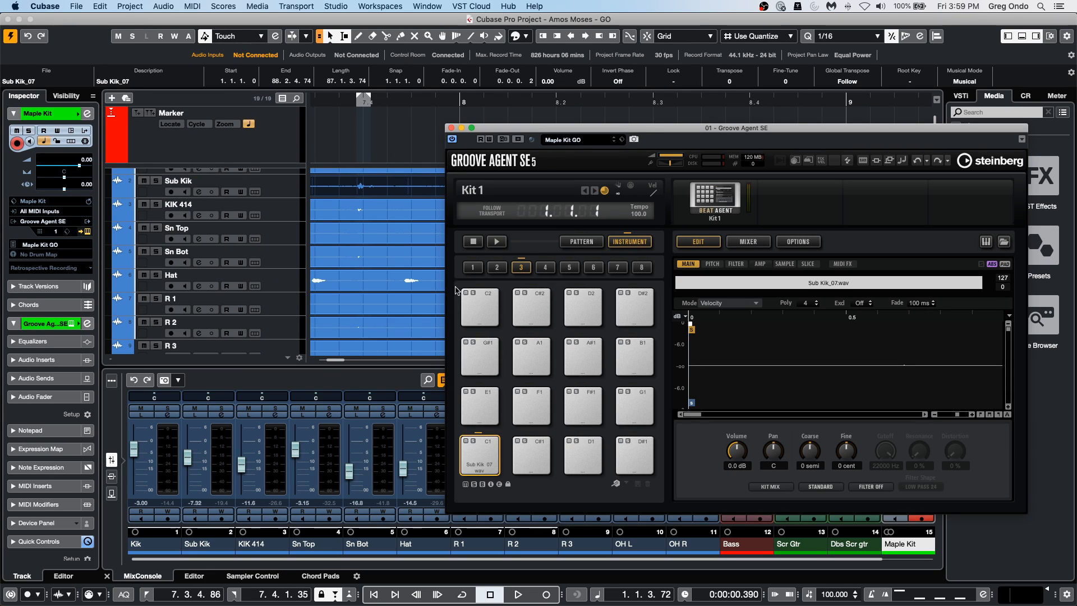
pyautogui.click(547, 449)
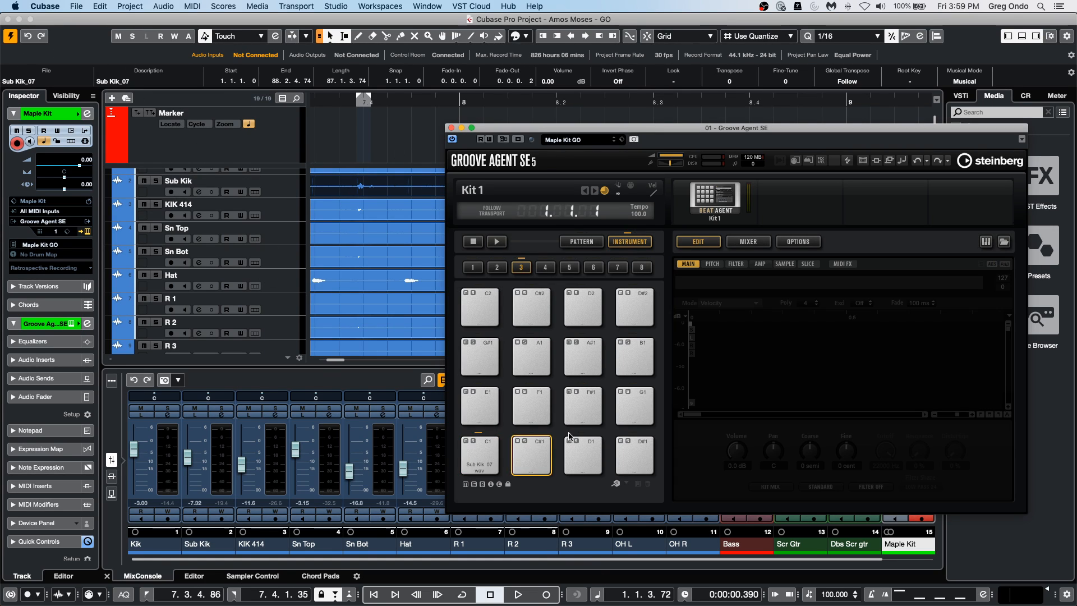
pyautogui.click(478, 461)
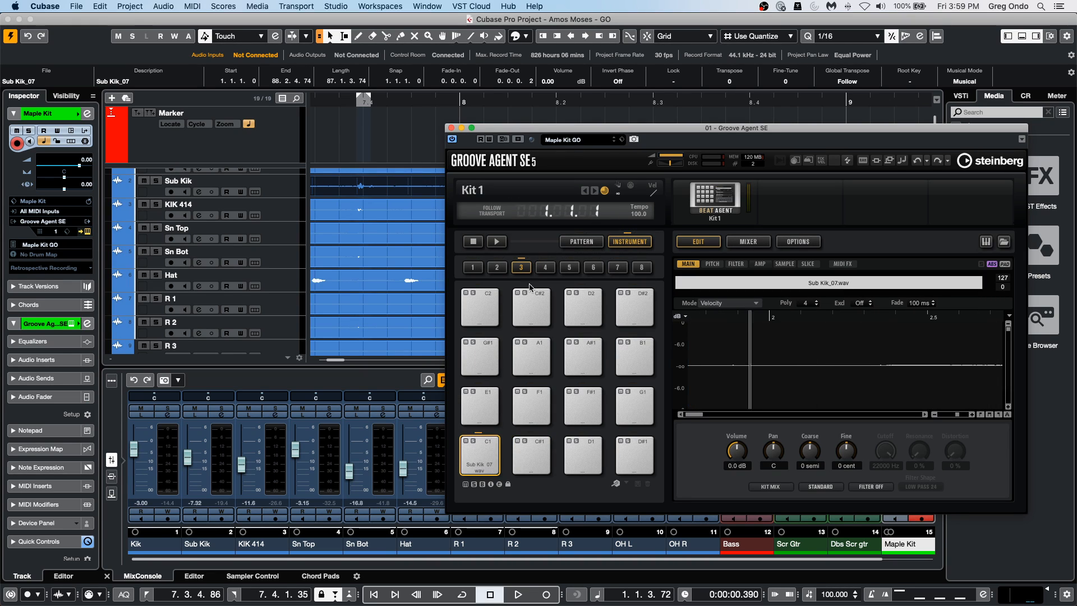
pyautogui.rightClick(479, 440)
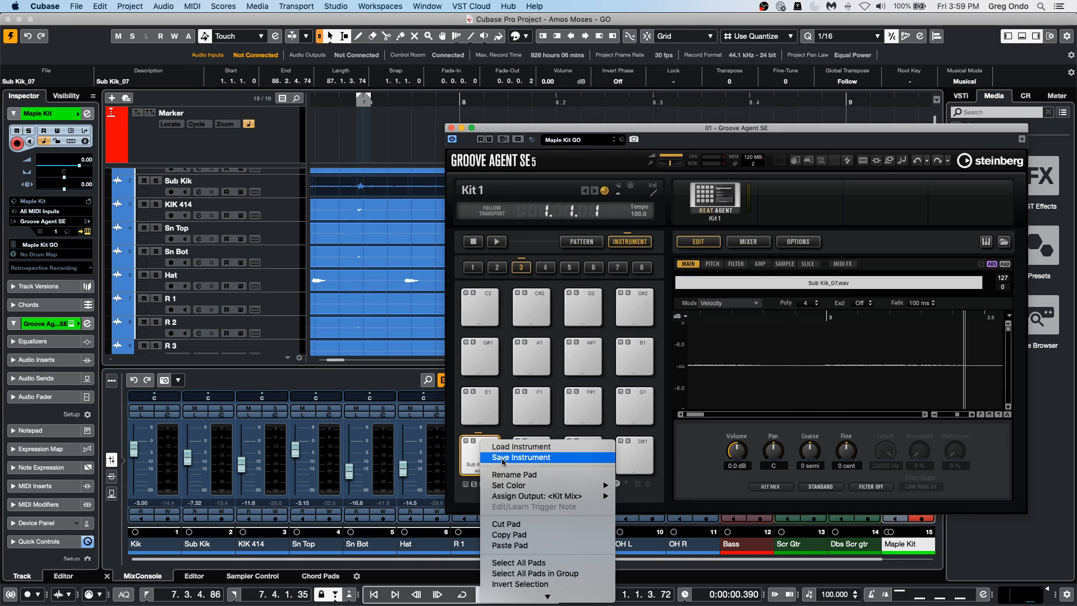
pyautogui.click(562, 524)
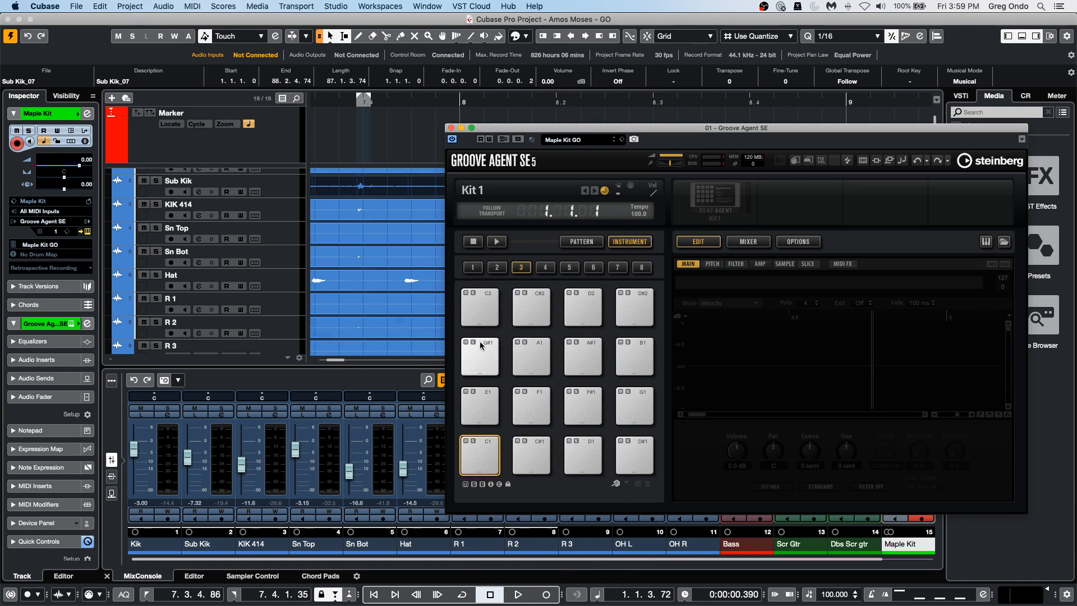
# Crop the Kik, Sub Kik and KIK 414 events to the kick hit range from 7.3.4.75 to 7.4.1.47.
pyautogui.moveTo(354, 184); pyautogui.dragTo(371, 249)
pyautogui.scroll(2, 370, 216)
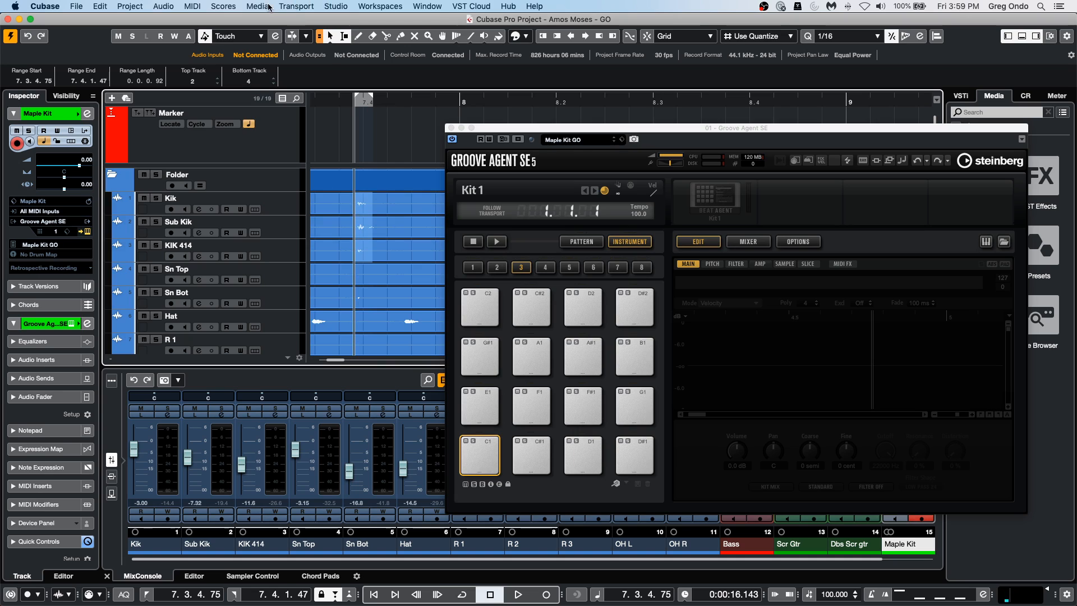
pyautogui.click(89, 6)
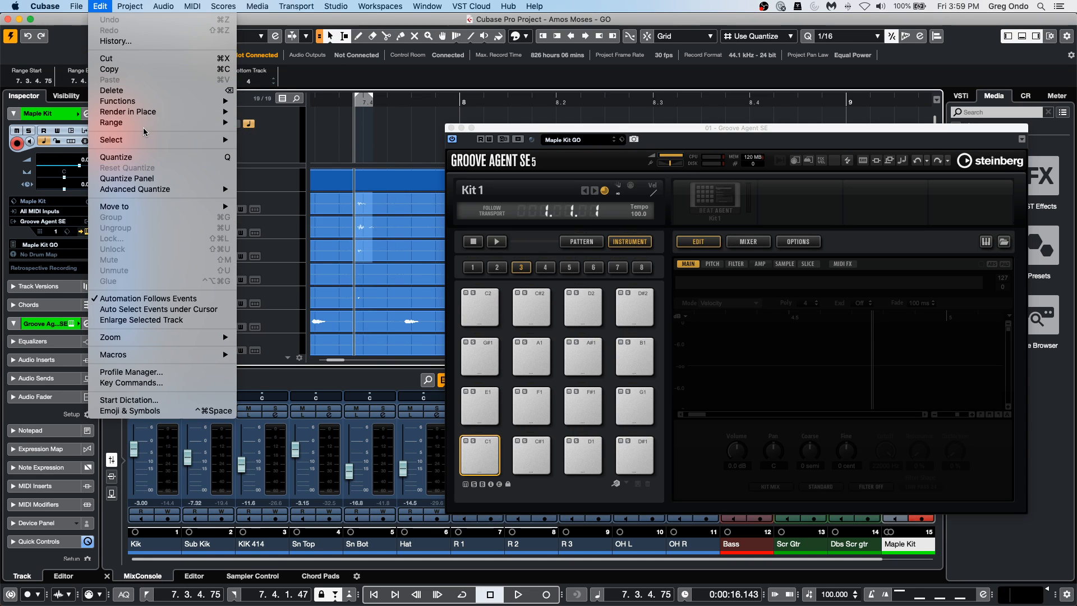
pyautogui.moveTo(155, 145)
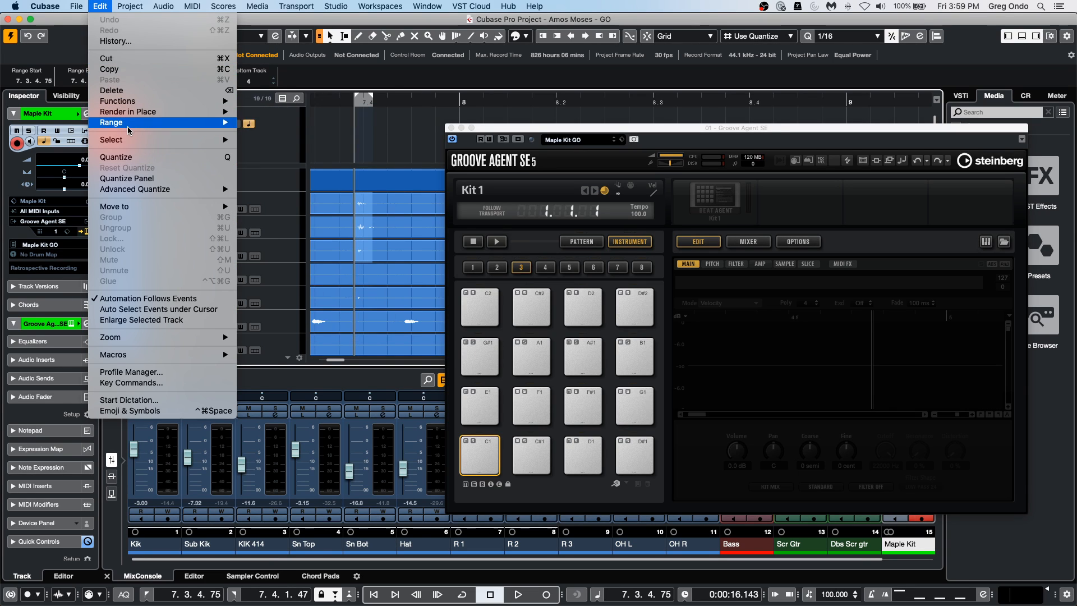
pyautogui.moveTo(129, 130)
pyautogui.click(279, 188)
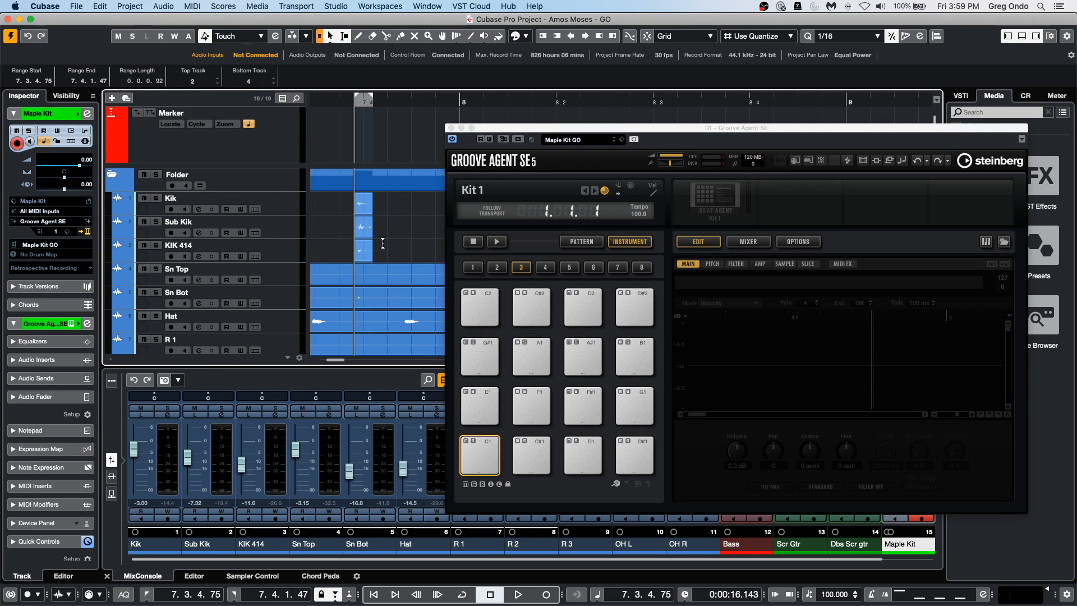
# Bounce the three cropped kick events to new audio files and replace the events.
pyautogui.moveTo(381, 263); pyautogui.dragTo(356, 206)
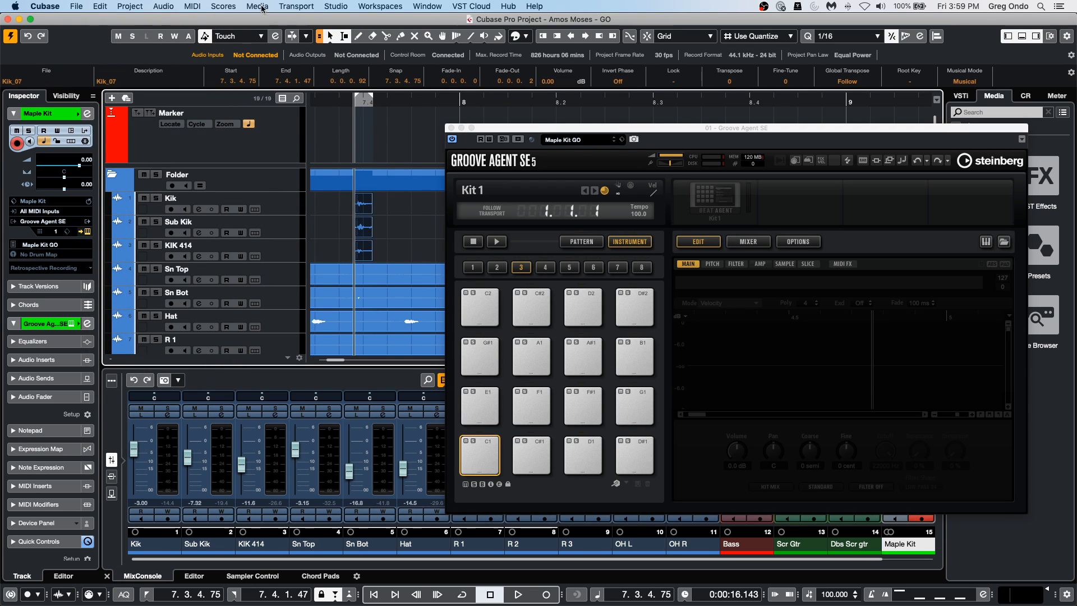
pyautogui.click(163, 6)
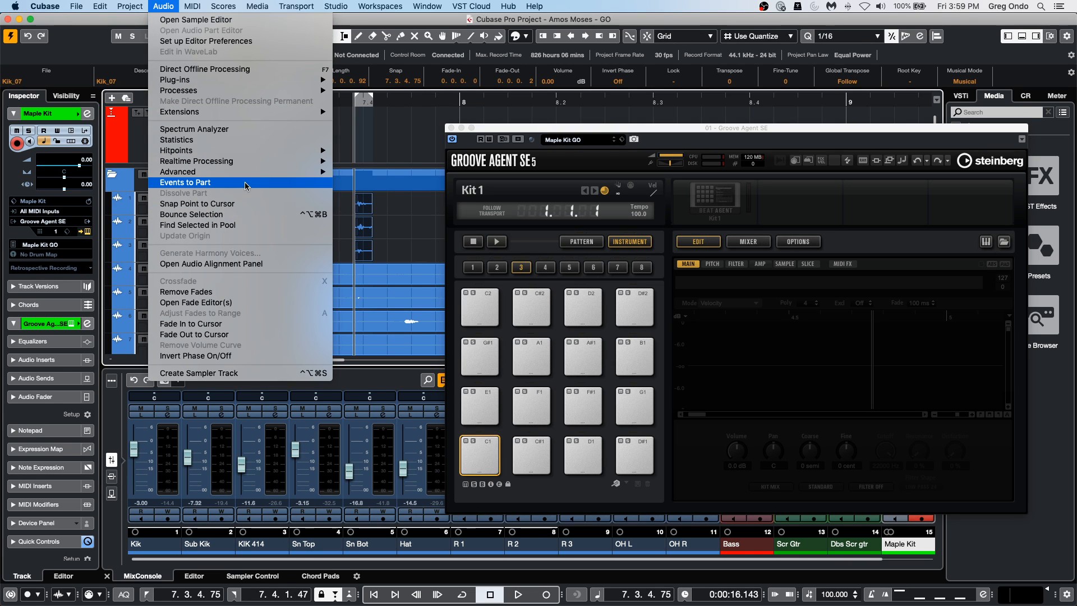
pyautogui.click(249, 215)
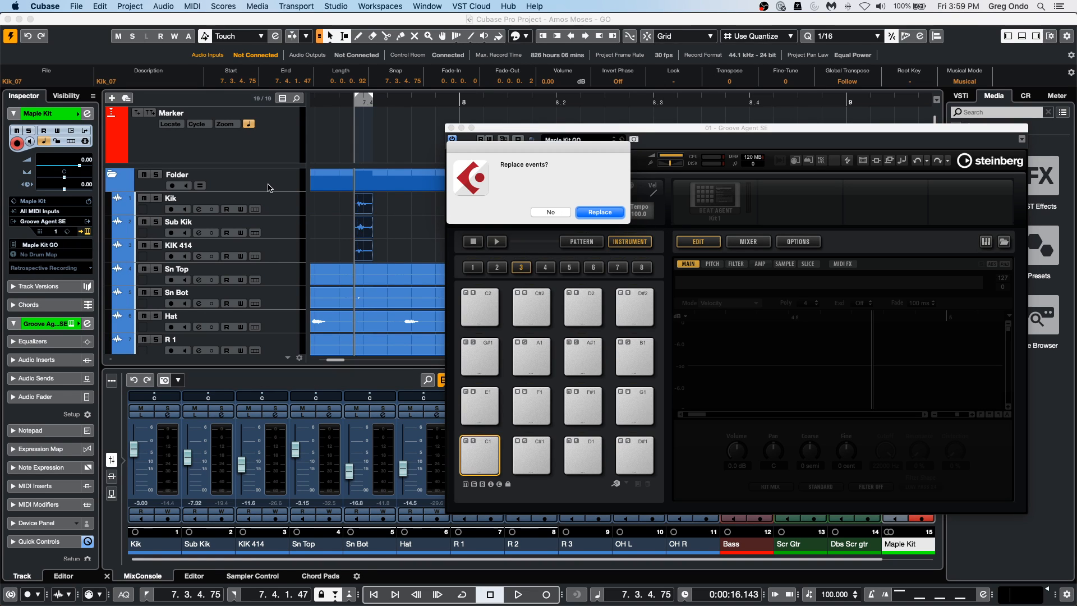
pyautogui.click(610, 216)
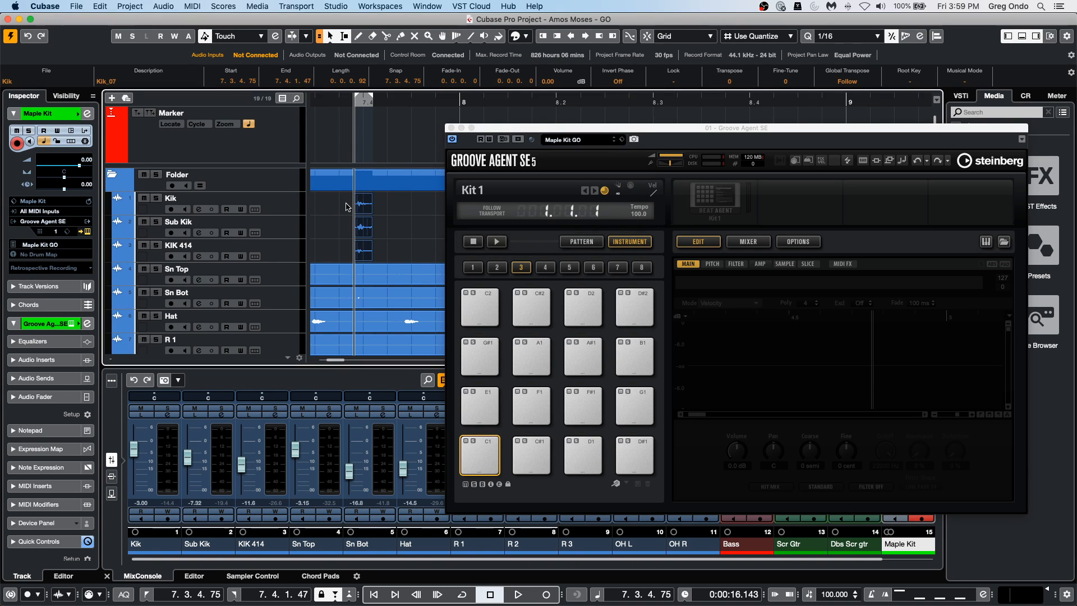
# Load the bounced Kik, Sub Kik and KIK 414 events together onto the C1 pad and audition it at several velocities.
pyautogui.moveTo(346, 204); pyautogui.dragTo(482, 459)
pyautogui.click(485, 457)
pyautogui.click(484, 454)
pyautogui.click(485, 444)
pyautogui.click(481, 459)
pyautogui.click(481, 467)
pyautogui.click(482, 459)
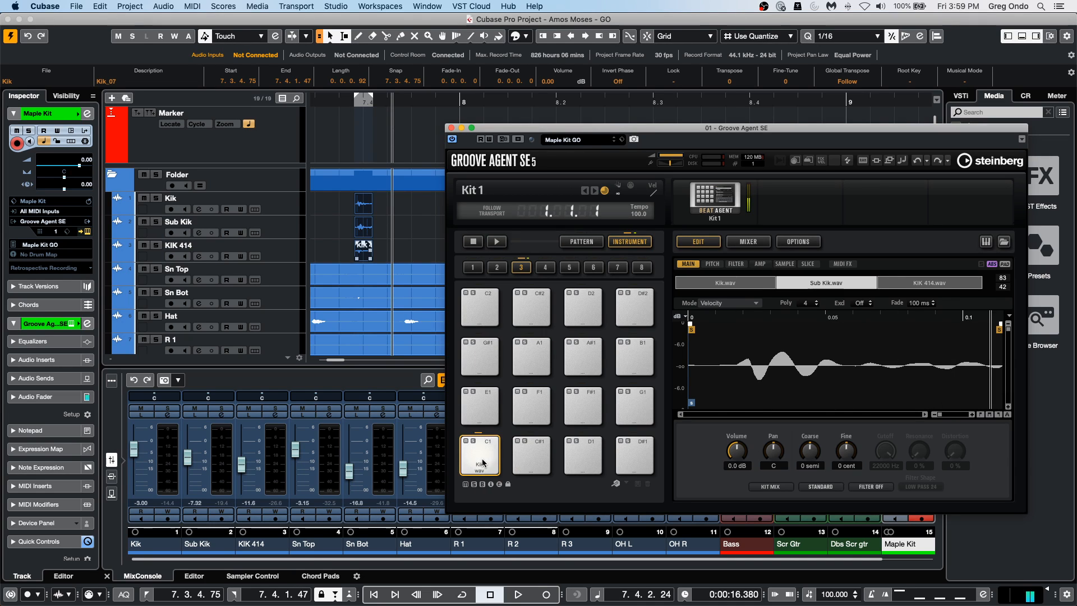
pyautogui.click(483, 448)
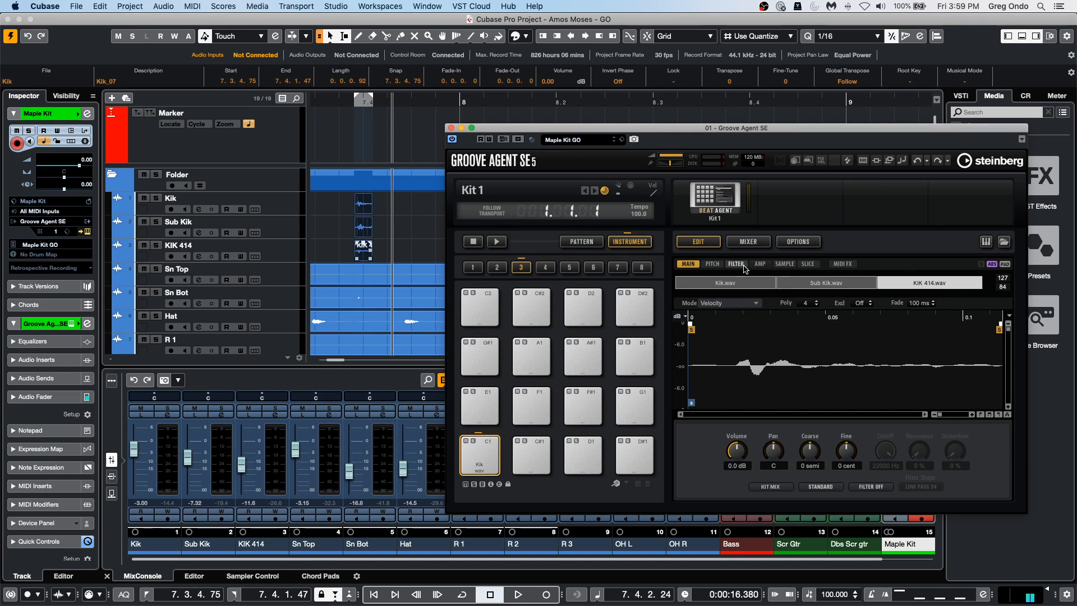
# Set the C1 pad's sample mode to Layer and audition the three kick samples together.
pyautogui.click(721, 304)
pyautogui.click(722, 314)
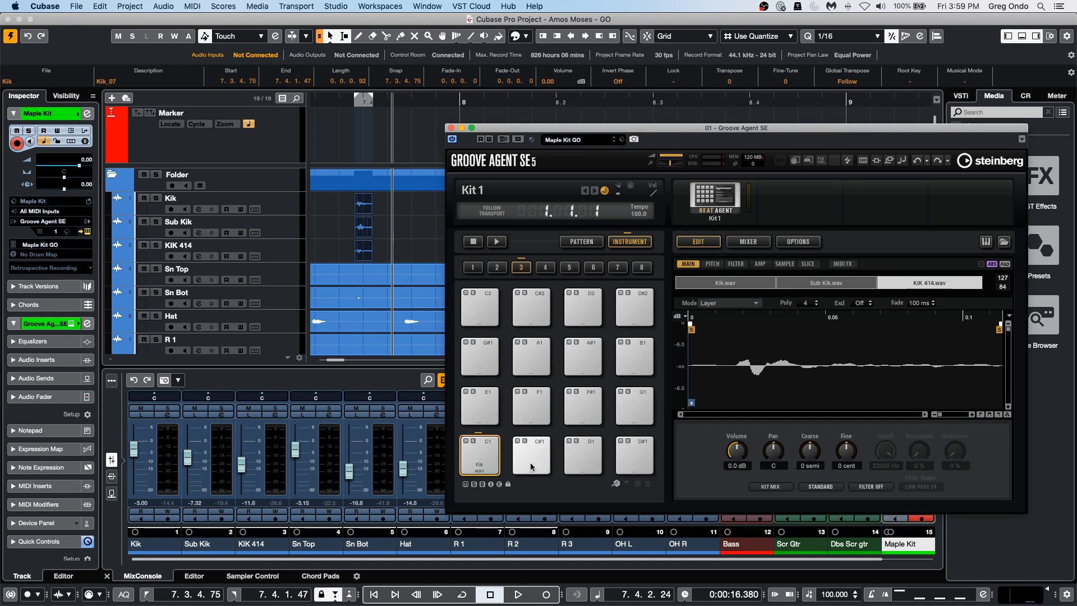
pyautogui.click(486, 455)
pyautogui.click(486, 454)
pyautogui.click(486, 454)
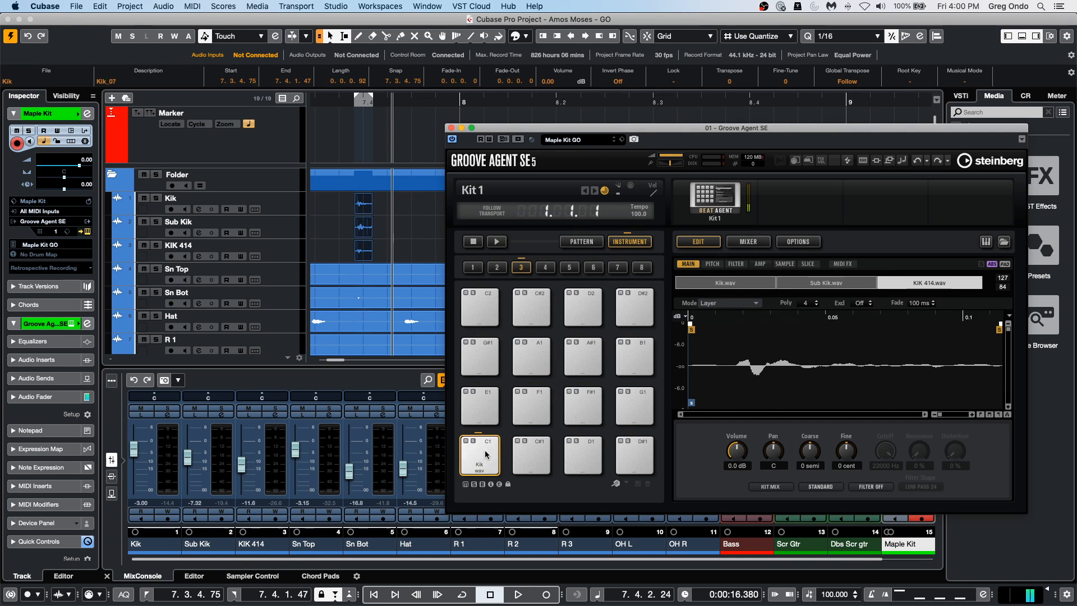
pyautogui.click(485, 455)
pyautogui.click(485, 452)
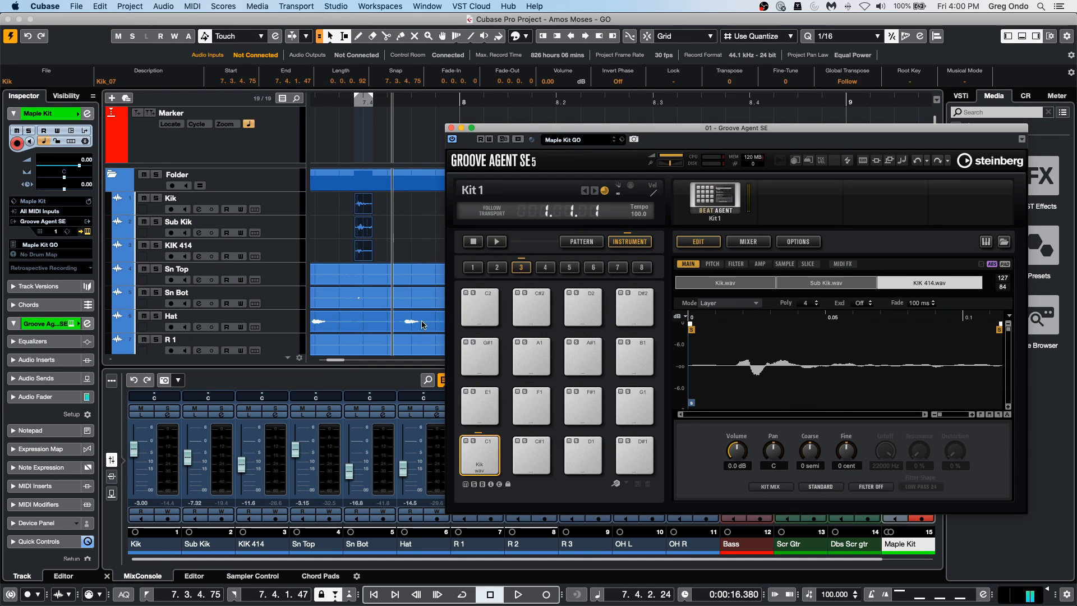
# Examine the kit commands available for saving and exporting Kit 1, and dismiss them without choosing one.
pyautogui.click(721, 197)
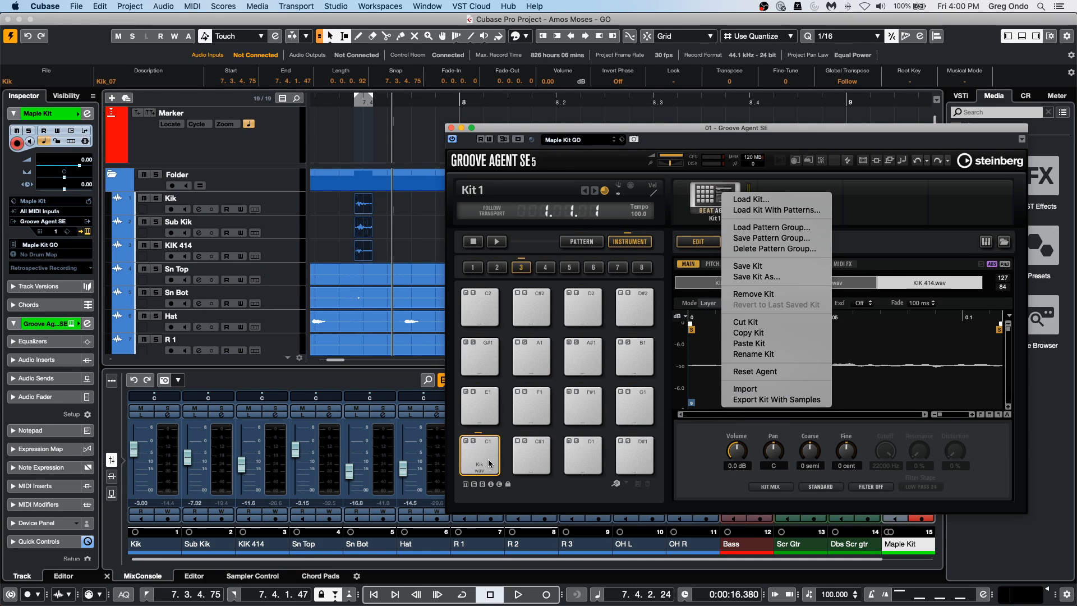
pyautogui.click(453, 131)
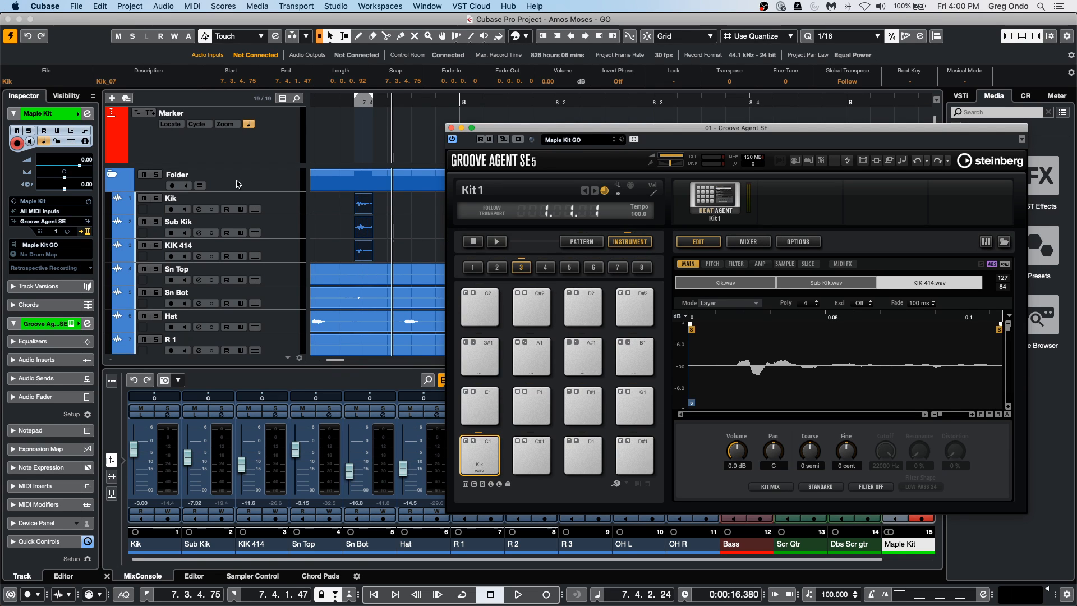
# Add one HALion Sonic SE instrument track with Stereo Out below the Kik track.
pyautogui.rightClick(267, 202)
pyautogui.moveTo(311, 203)
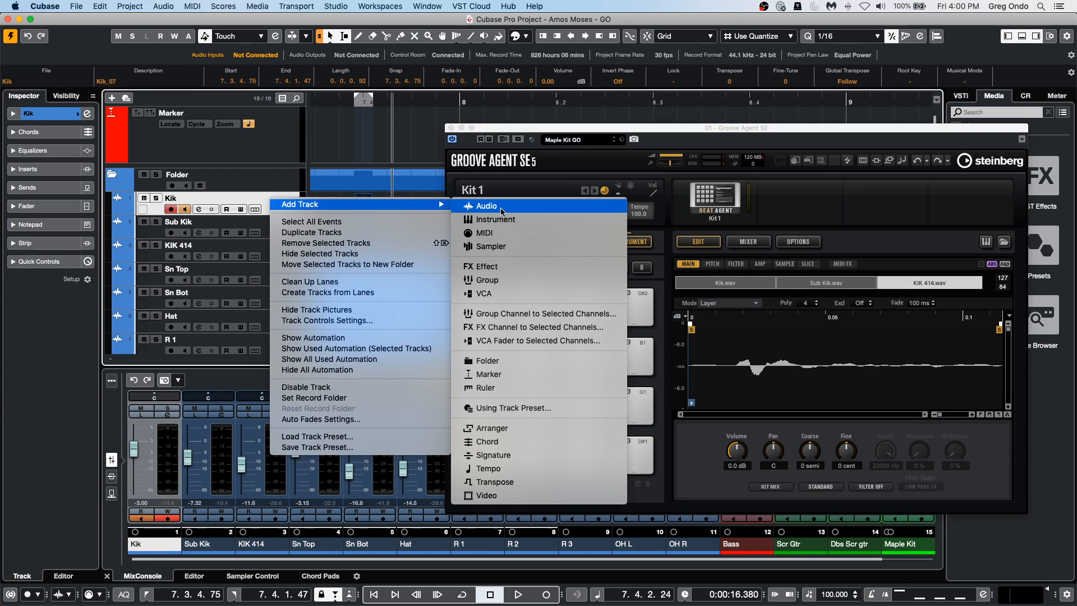
pyautogui.click(483, 219)
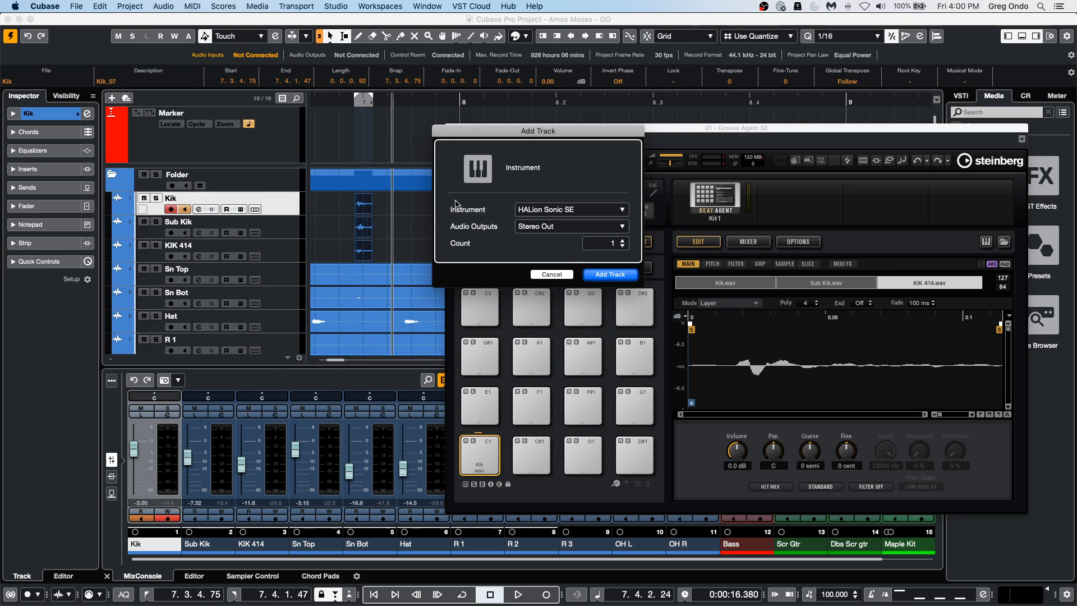
pyautogui.click(611, 274)
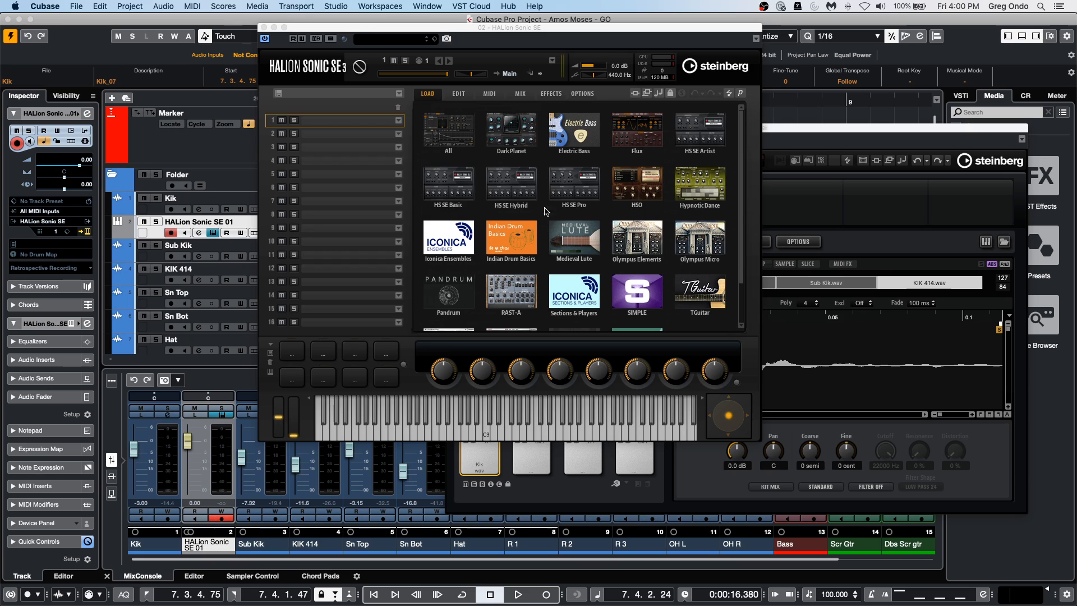
# Load the Oboe Combi program from the HALion Symphonic Orchestra's Woodwinds, Oboe category into the first slot.
pyautogui.click(653, 180)
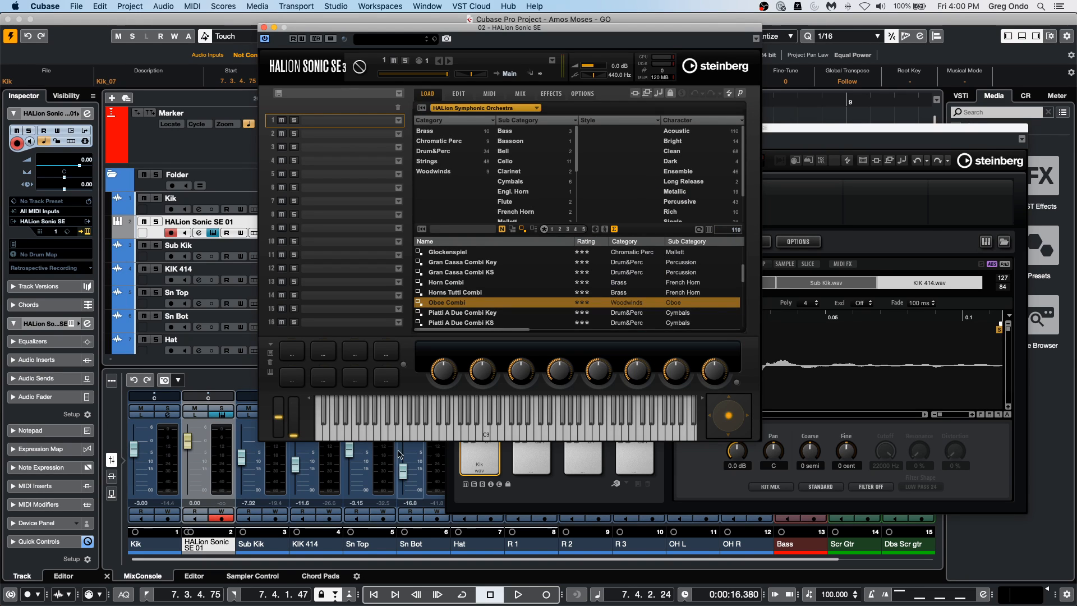
pyautogui.click(435, 171)
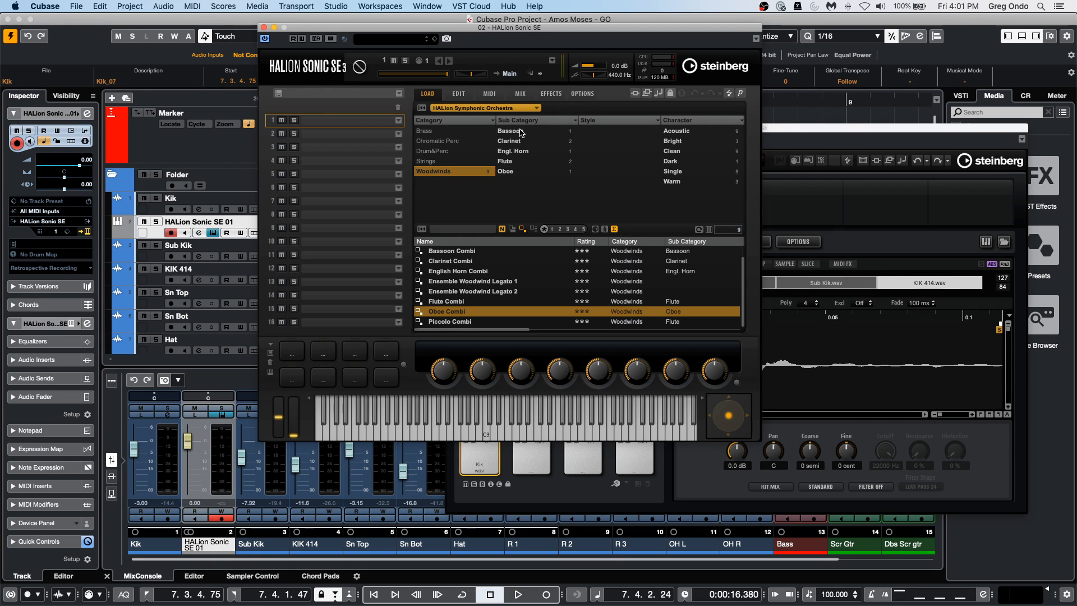
pyautogui.click(510, 170)
pyautogui.click(509, 170)
pyautogui.click(511, 171)
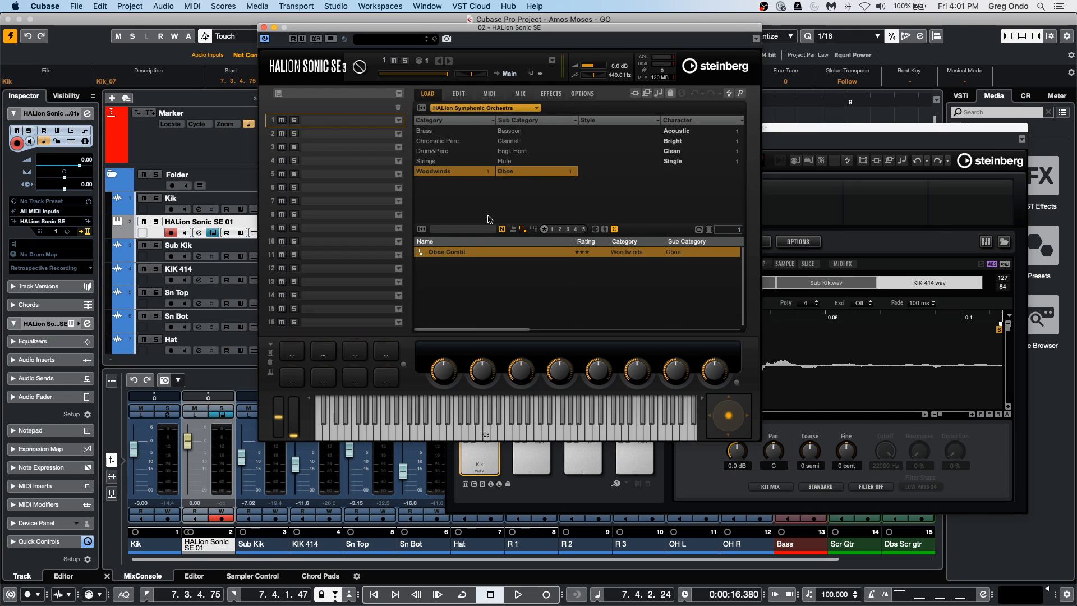
pyautogui.doubleClick(465, 253)
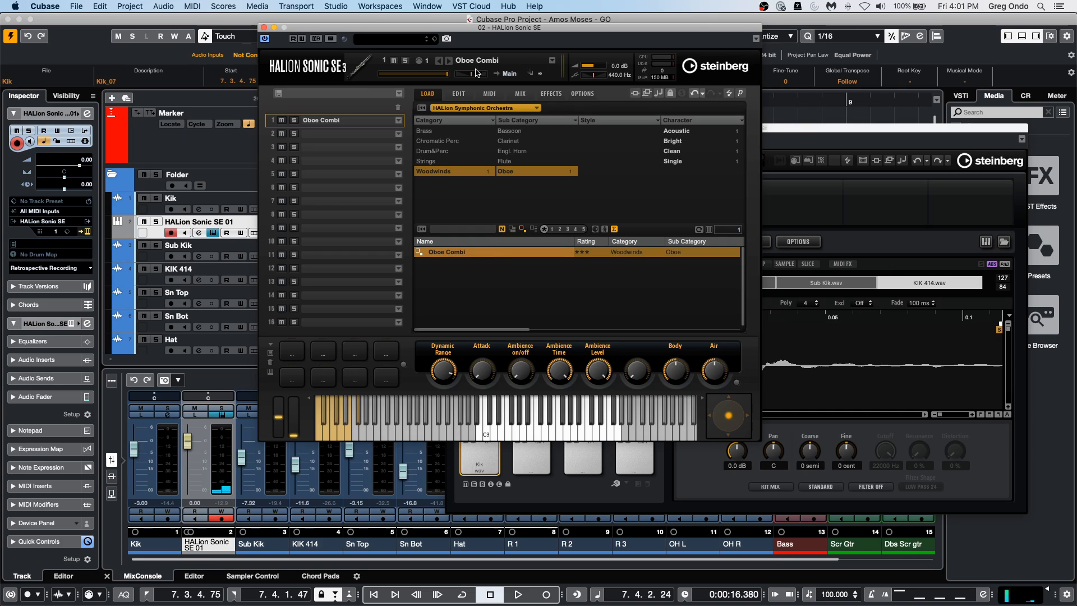
# Set the Oboe Combi's Expression Controller to 1 - Modulation in its edit page.
pyautogui.click(457, 93)
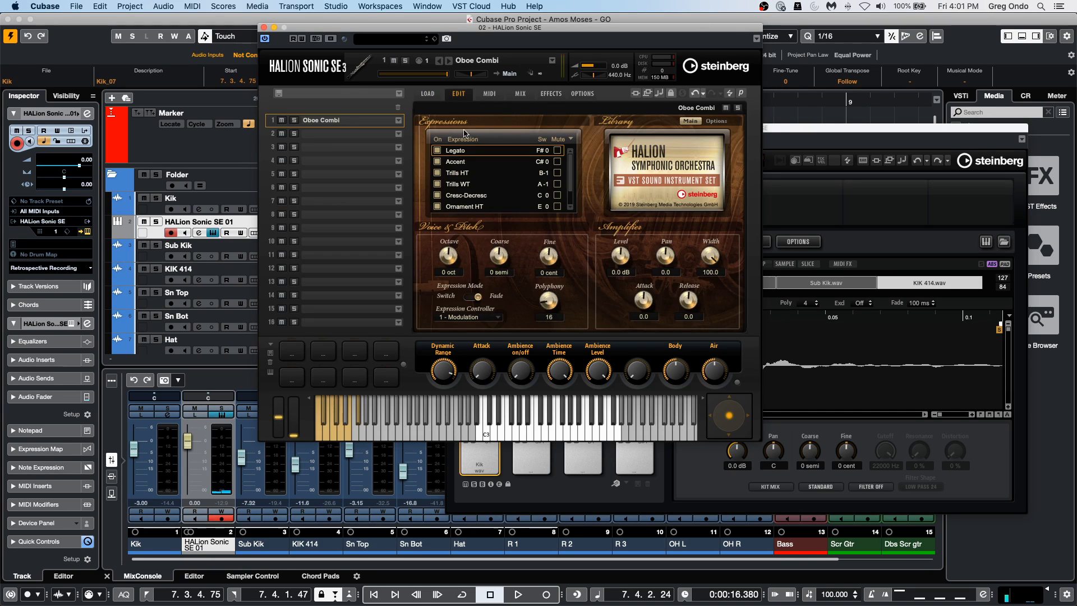
pyautogui.click(468, 317)
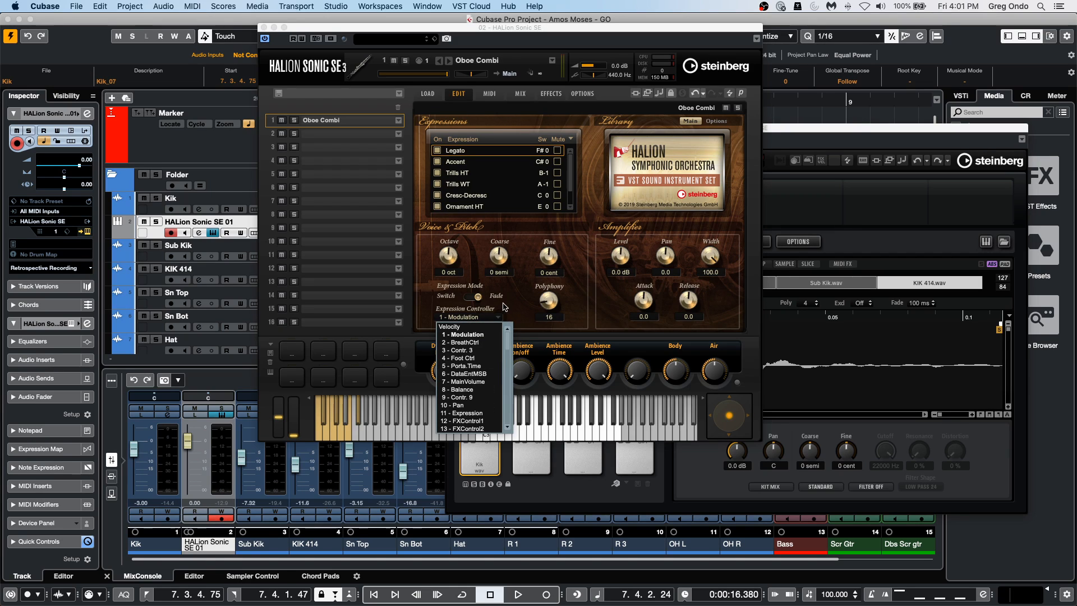
pyautogui.click(470, 335)
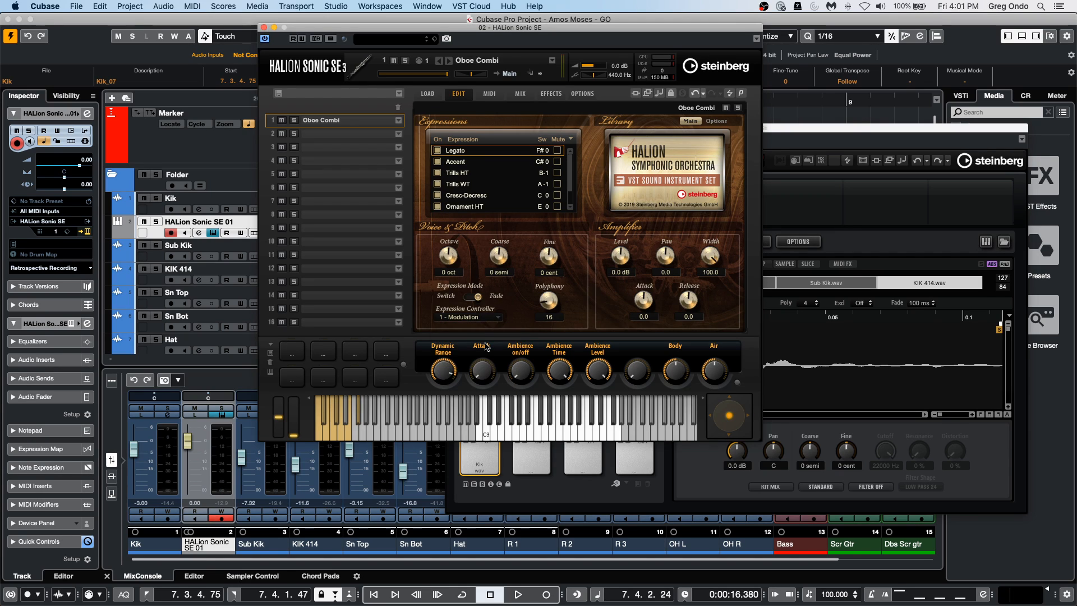
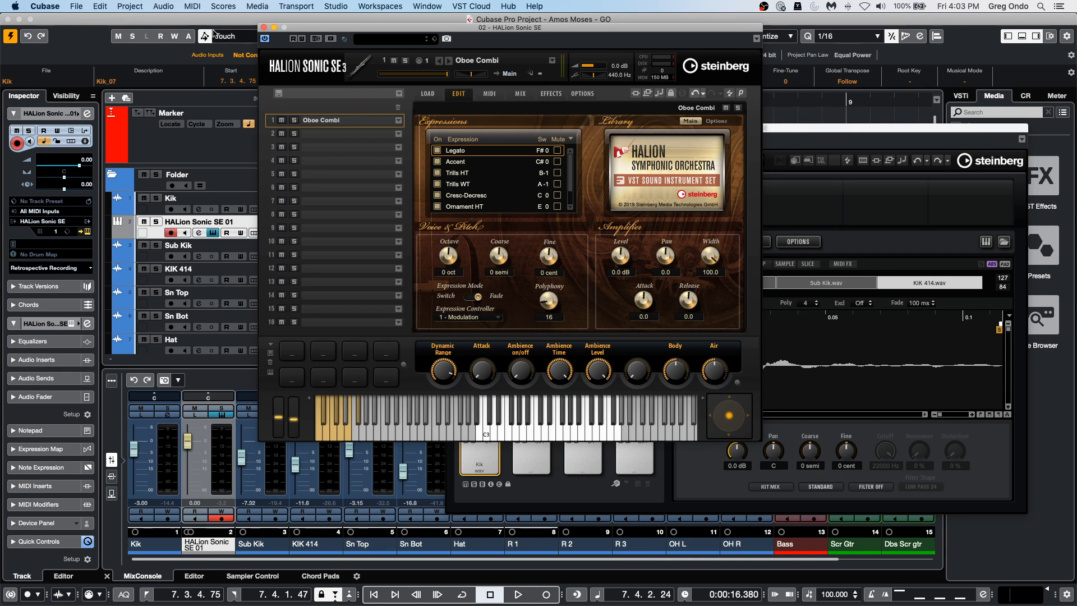
# Examine the effects, instruments and blocklist pages of the VST Plug-in Manager.
pyautogui.click(336, 6)
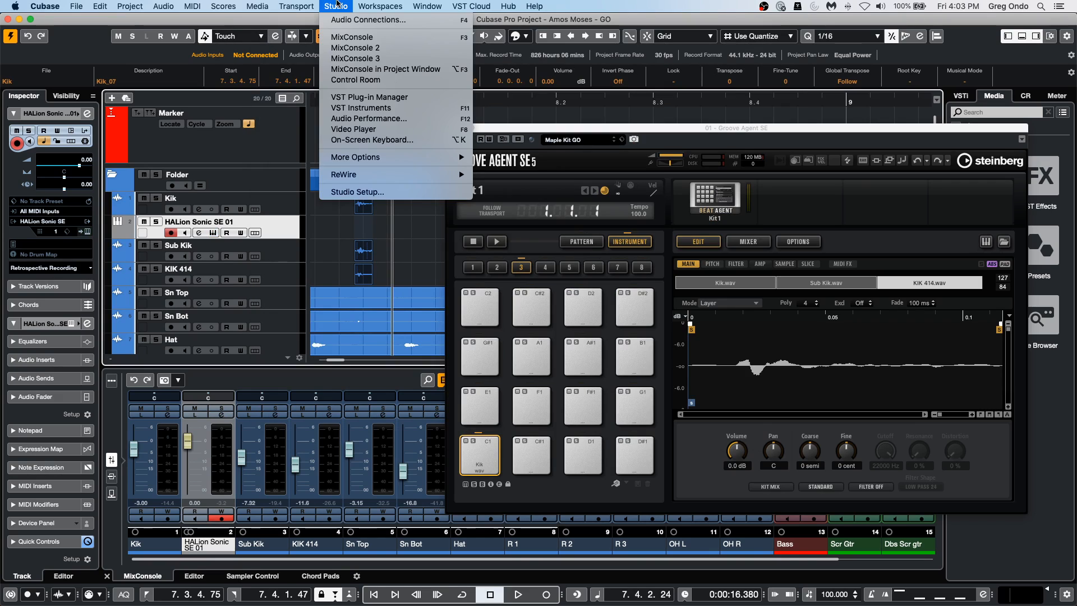
pyautogui.click(361, 99)
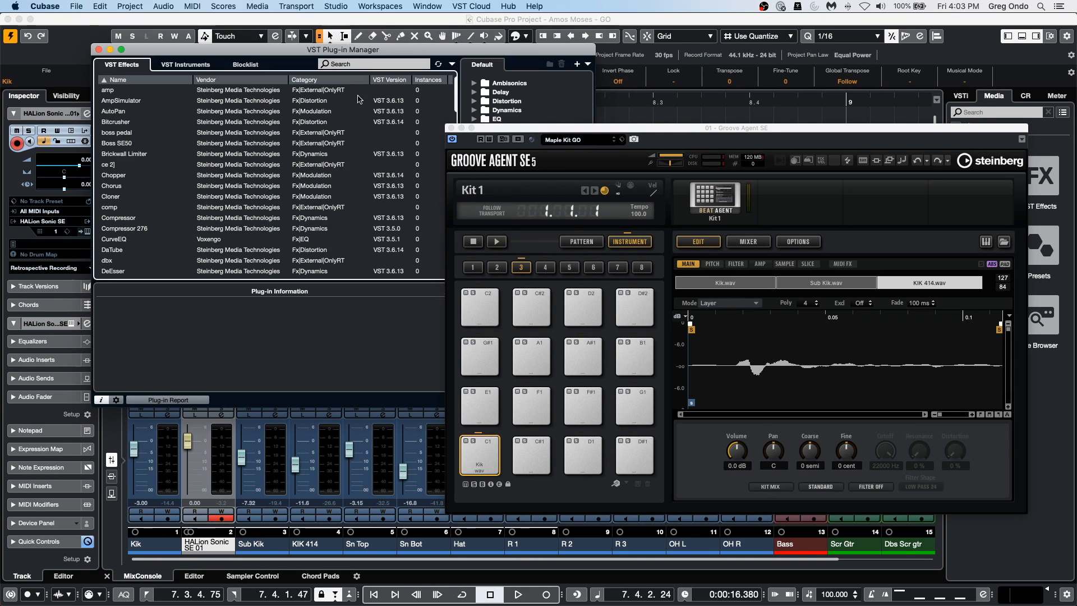
pyautogui.click(246, 65)
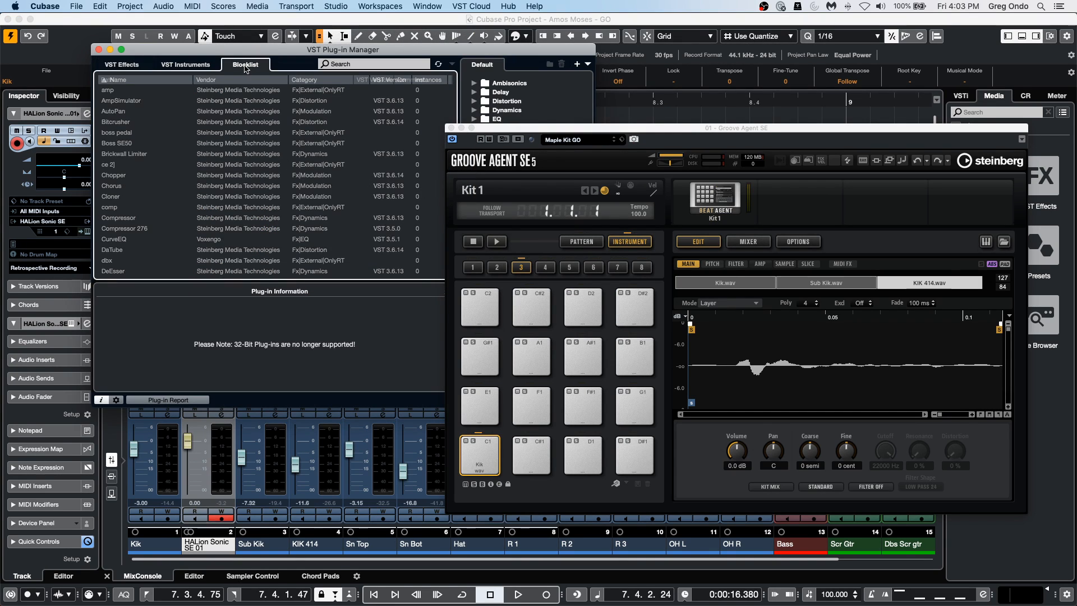
pyautogui.click(192, 66)
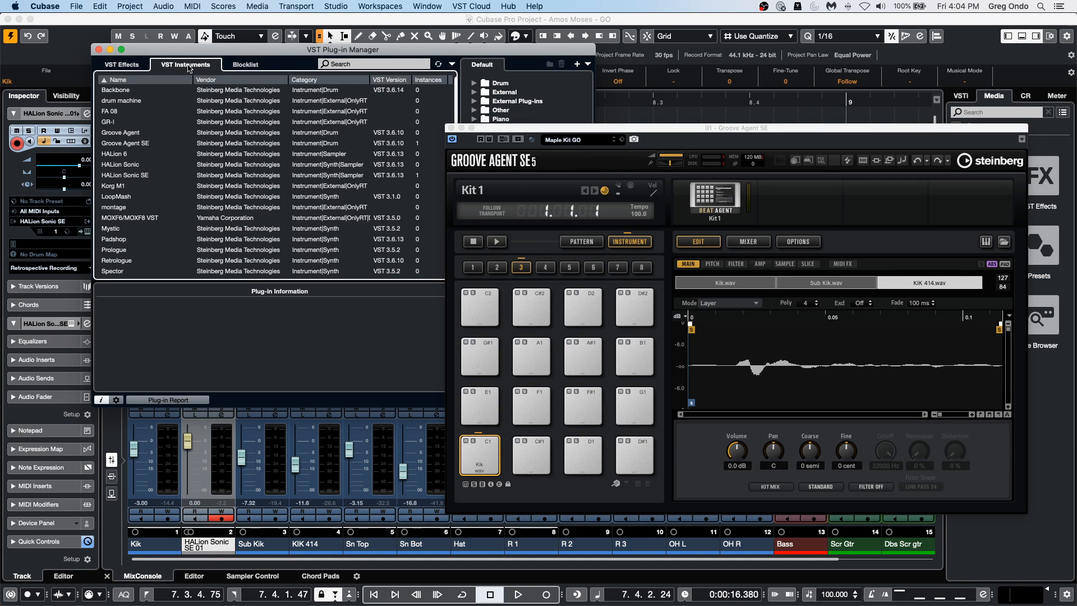
pyautogui.click(135, 64)
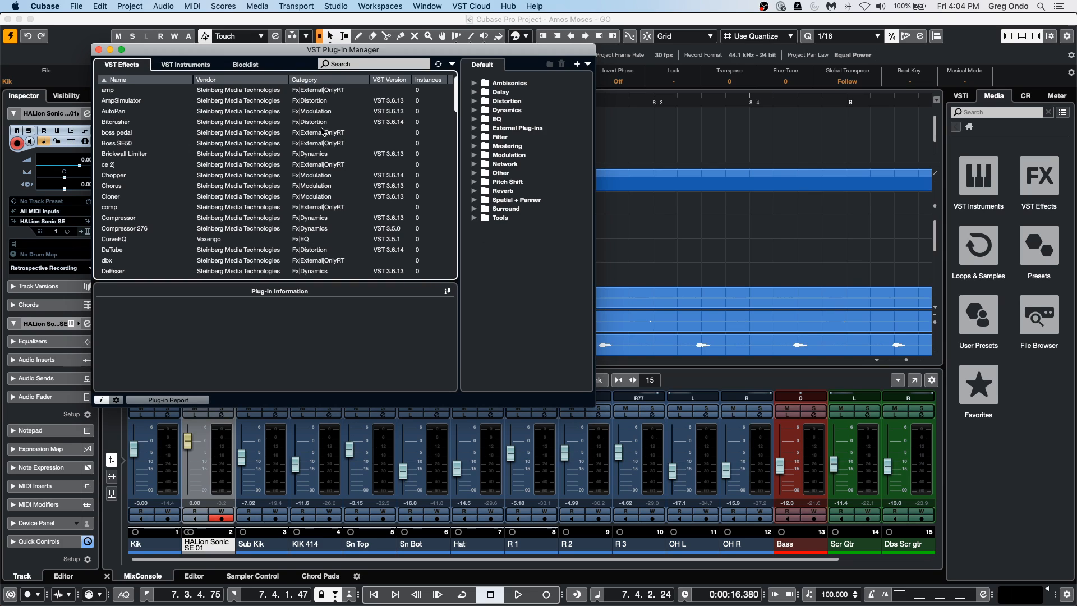
pyautogui.click(244, 66)
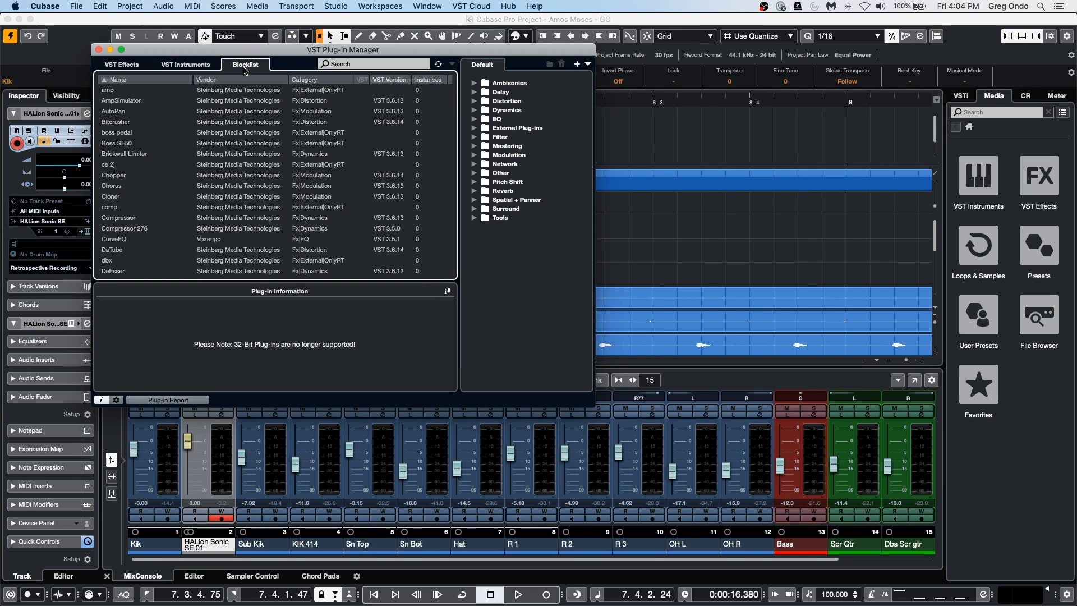
pyautogui.click(198, 66)
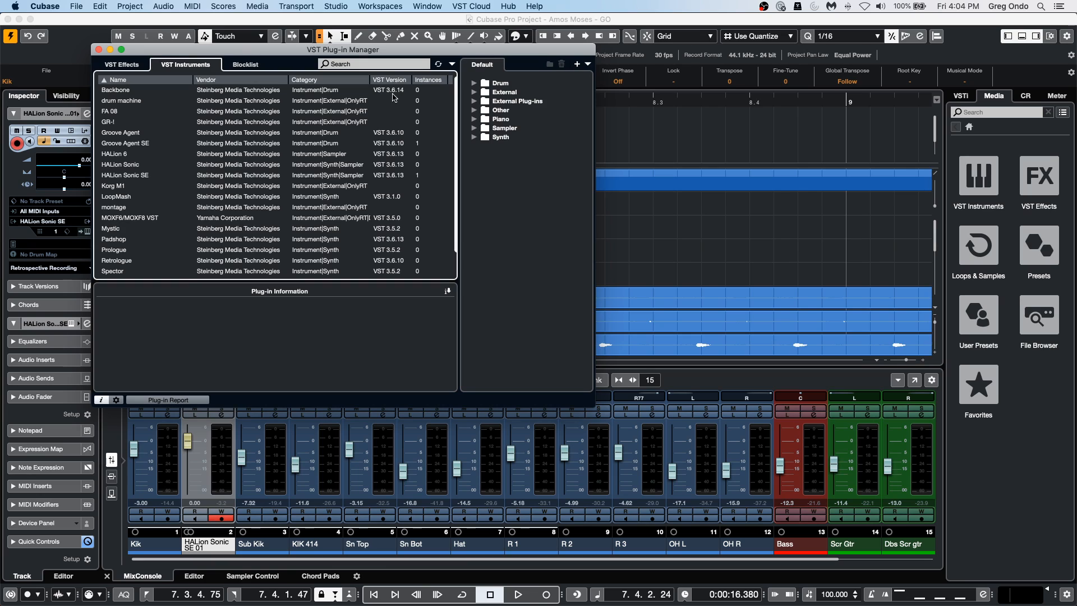
pyautogui.click(246, 66)
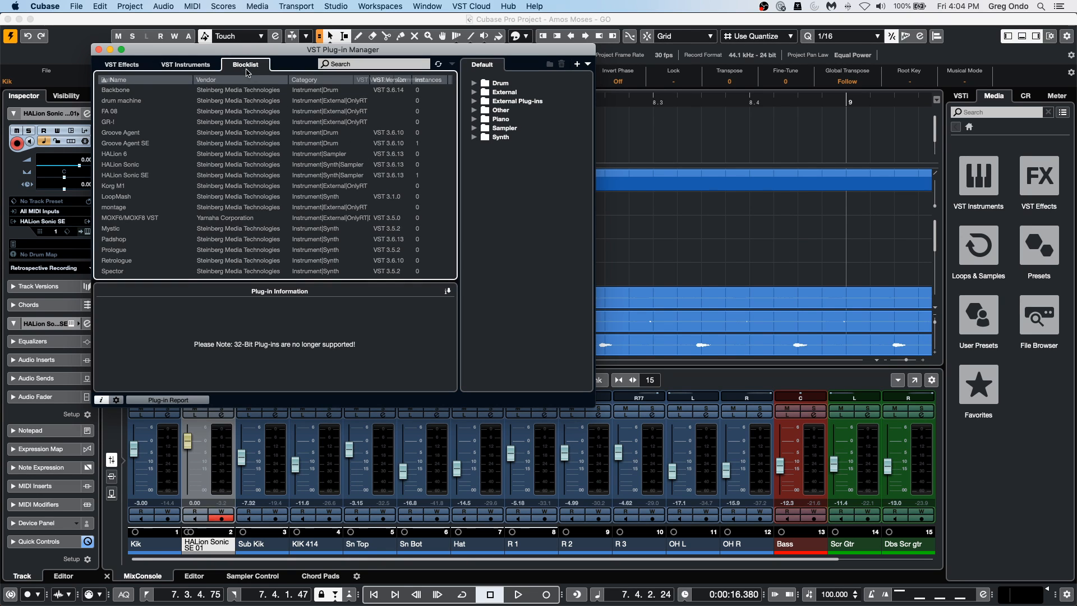
pyautogui.click(125, 66)
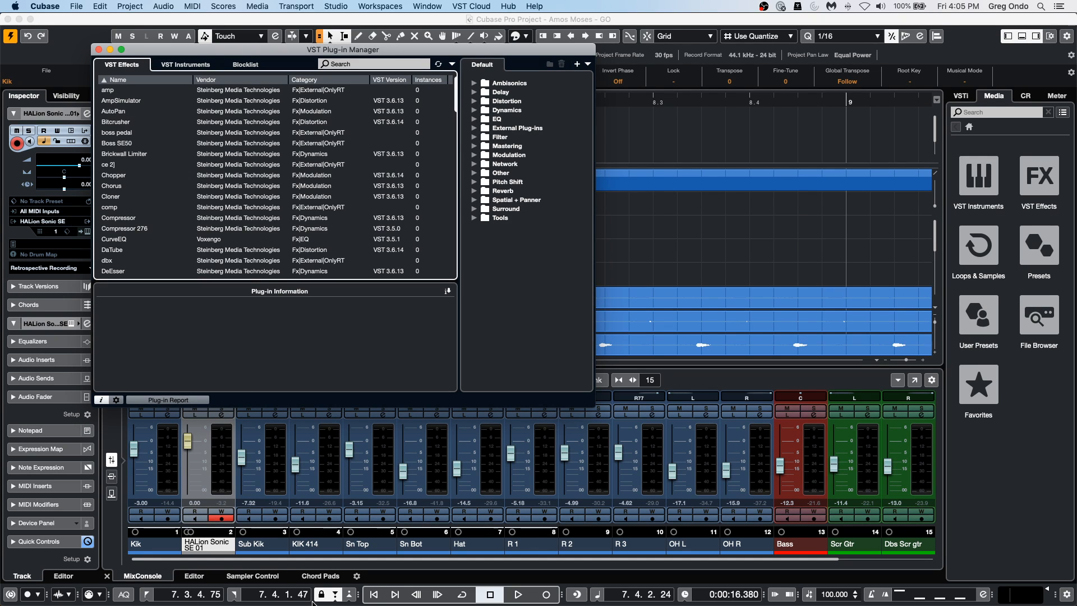
# Switch to Finder and search the recent files for "dspmix".
pyautogui.moveTo(331, 603)
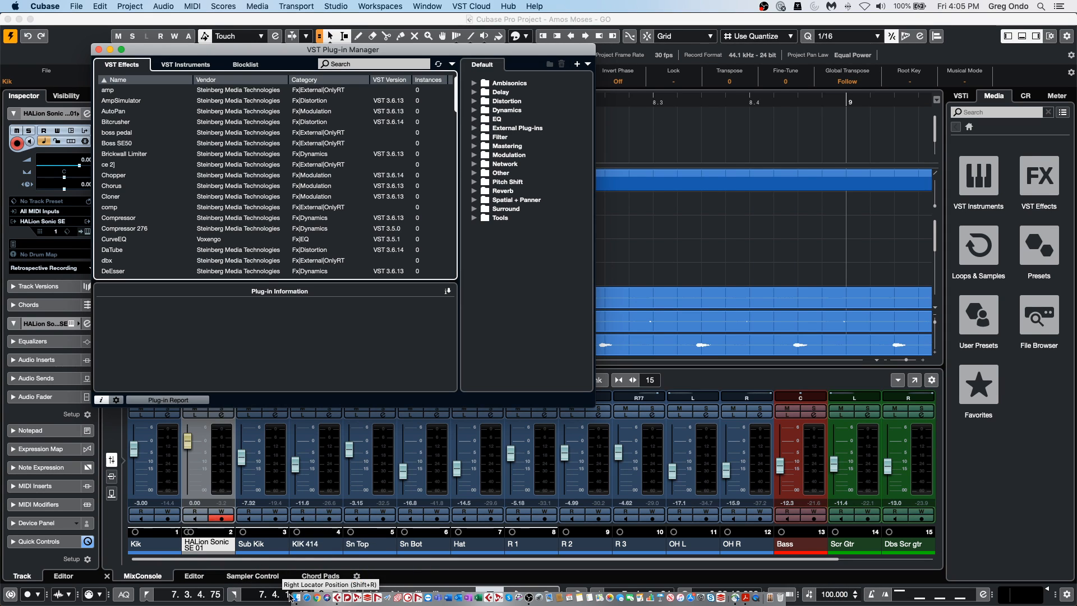
pyautogui.click(303, 521)
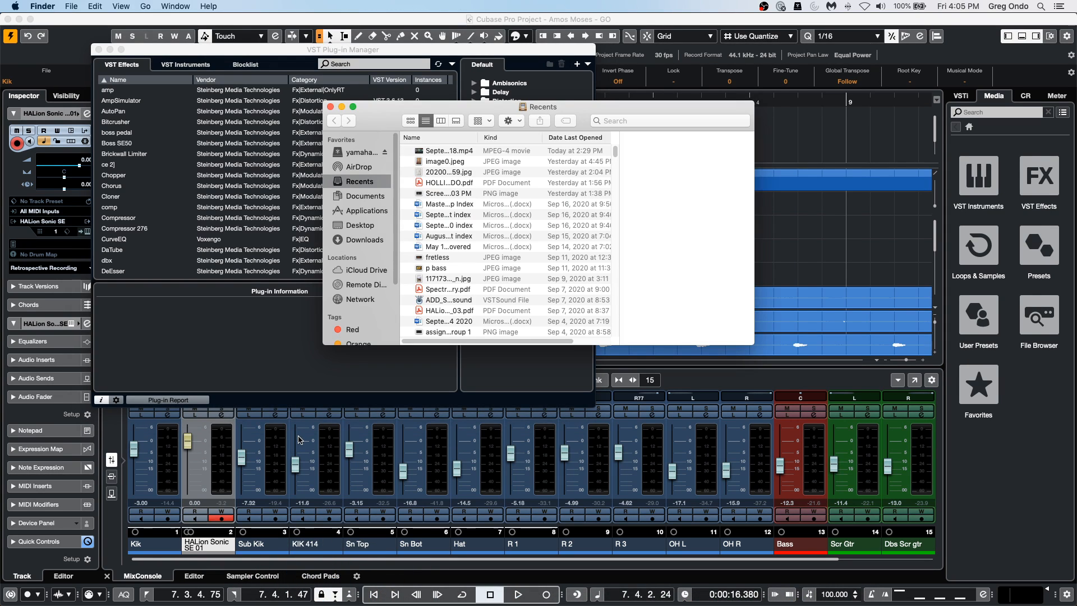
pyautogui.click(635, 121)
pyautogui.write('ds')
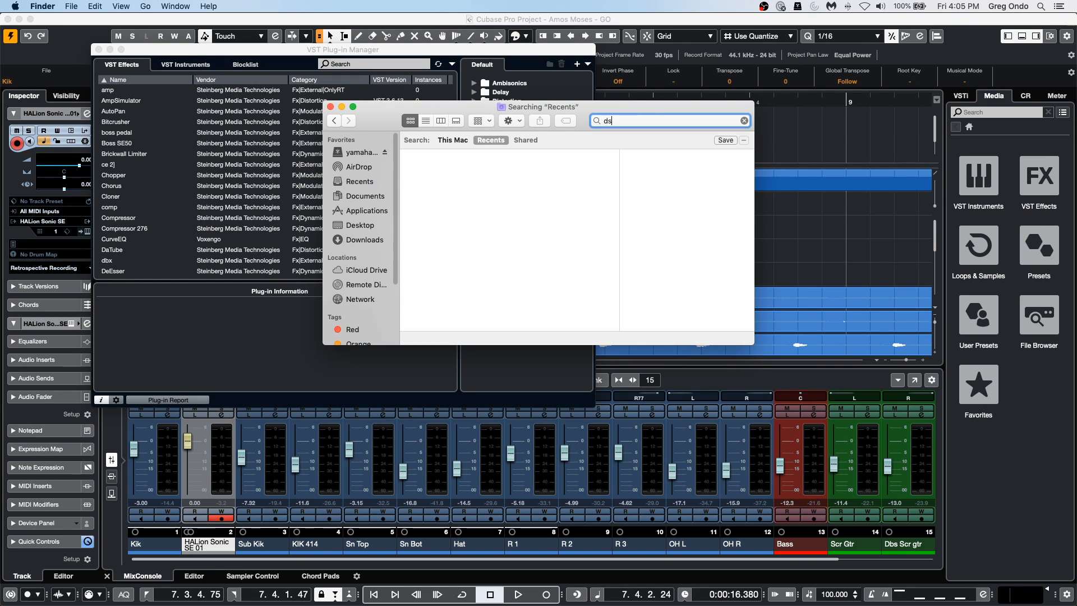
pyautogui.write('pmix')
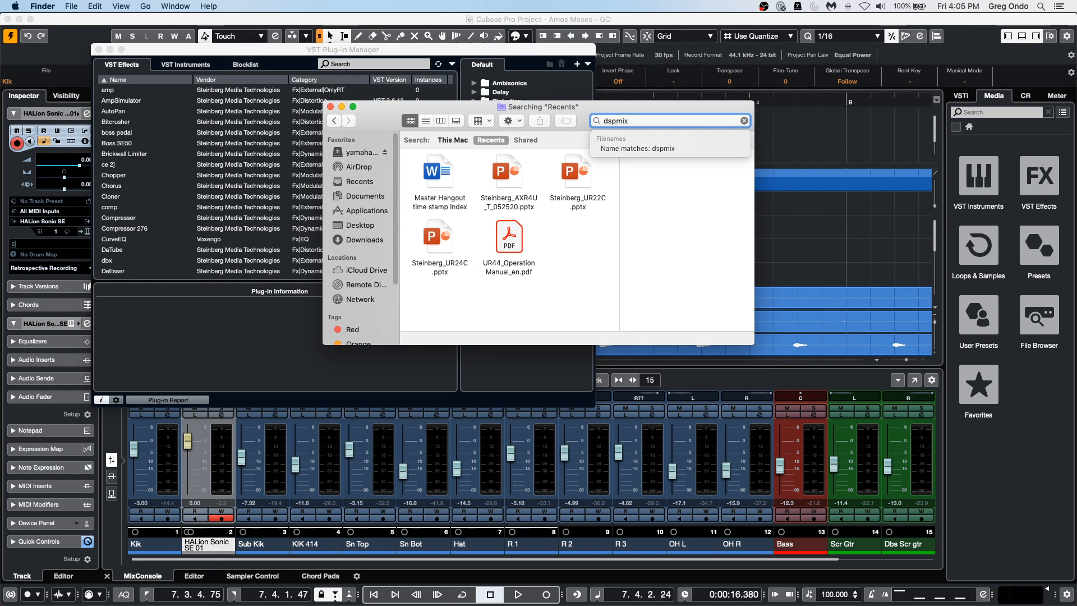
# Launch dspMixFx_UR-C from the Applications folder.
pyautogui.click(373, 212)
pyautogui.scroll(1, 550, 270)
pyautogui.scroll(10, 549, 266)
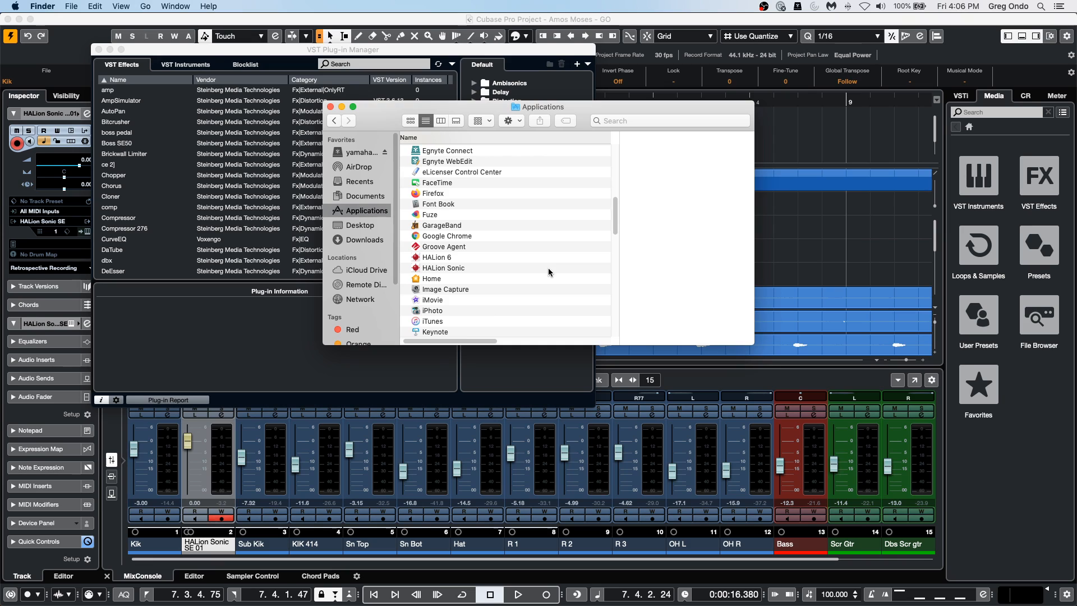
pyautogui.scroll(3, 548, 268)
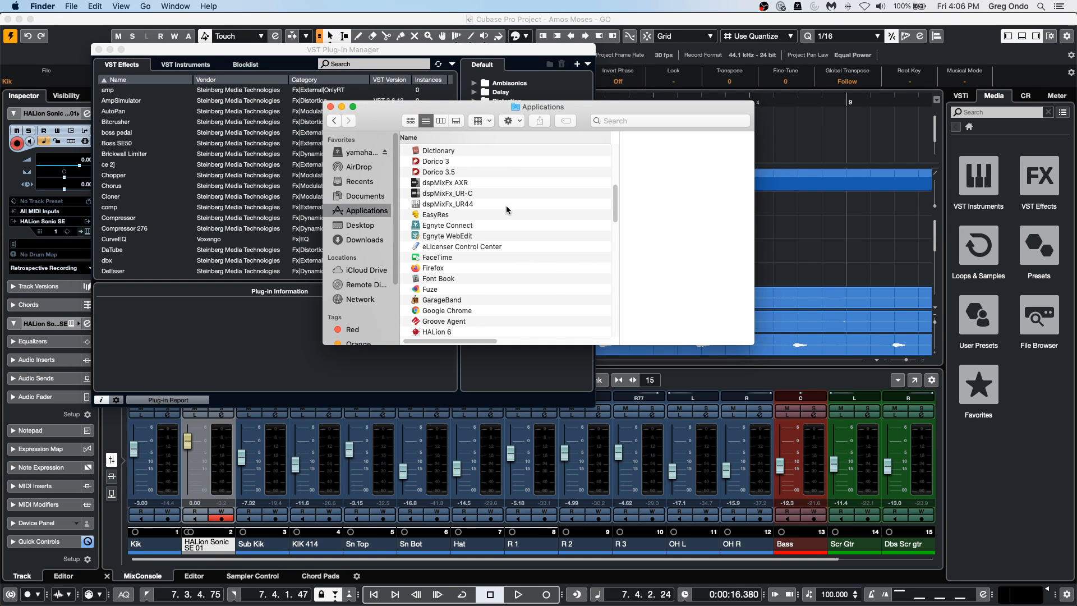
pyautogui.scroll(1, 523, 238)
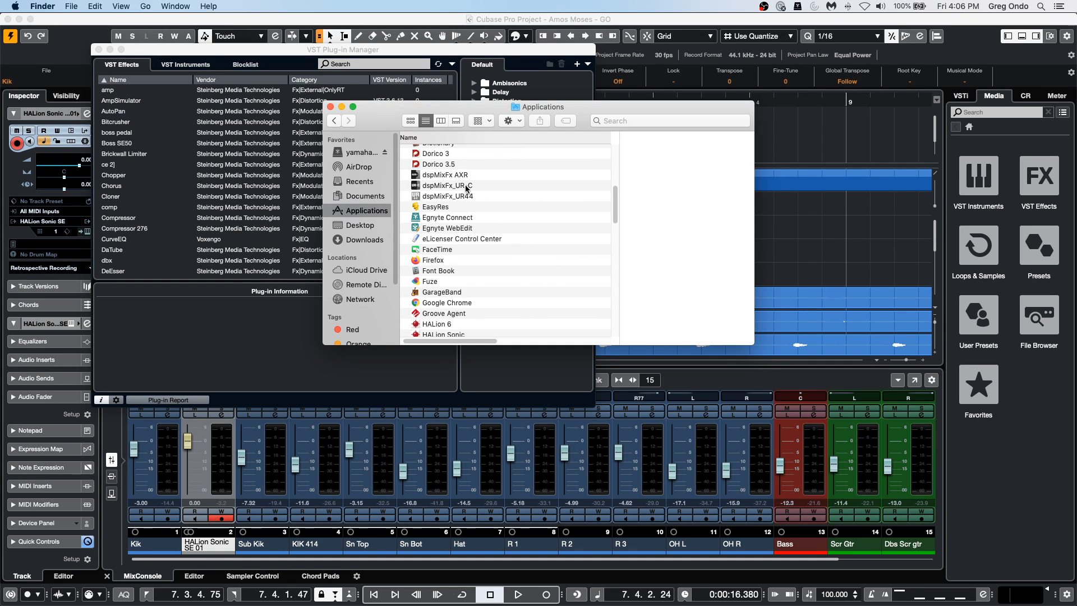
pyautogui.doubleClick(496, 186)
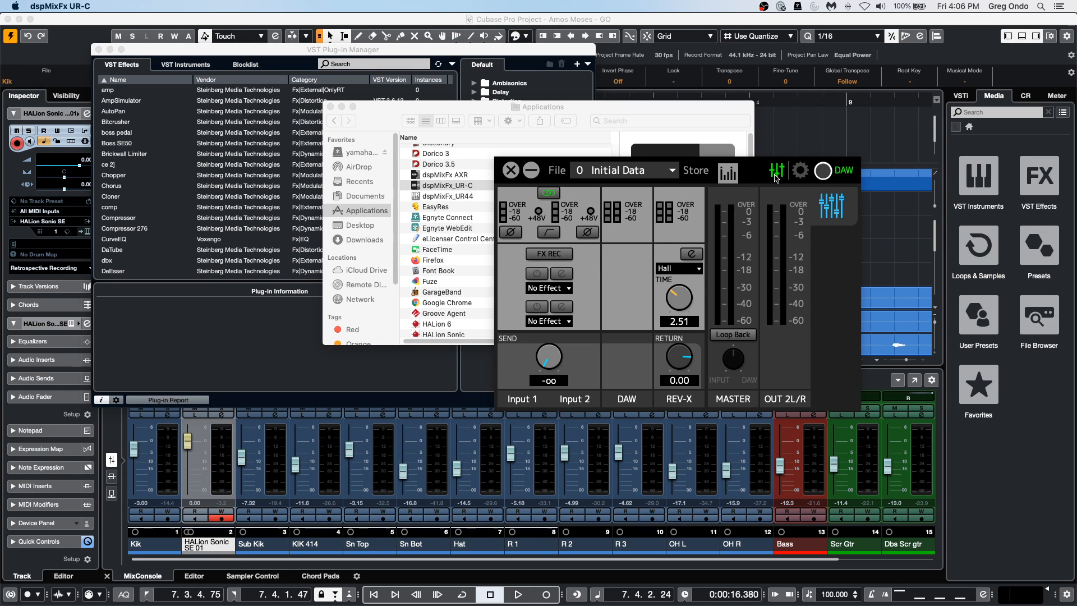
# Show the large level meters and unlink Input 1 and Input 2 with both REV-X sends at -oo.
pyautogui.click(729, 173)
pyautogui.scroll(10, 562, 360)
pyautogui.moveTo(563, 359); pyautogui.dragTo(486, 419)
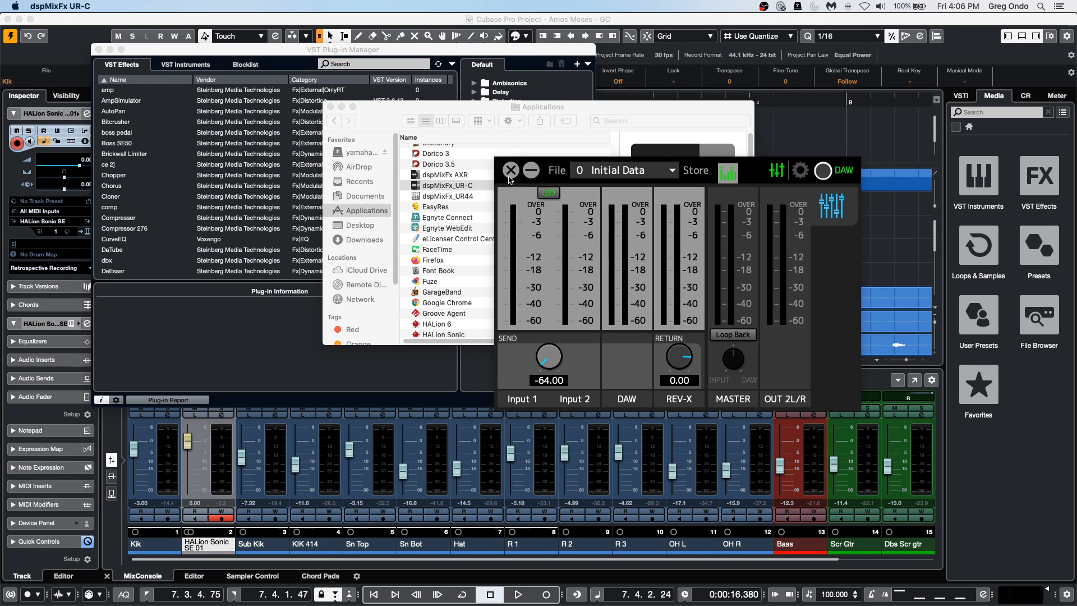
pyautogui.moveTo(548, 357); pyautogui.dragTo(558, 400)
pyautogui.click(673, 171)
pyautogui.click(643, 189)
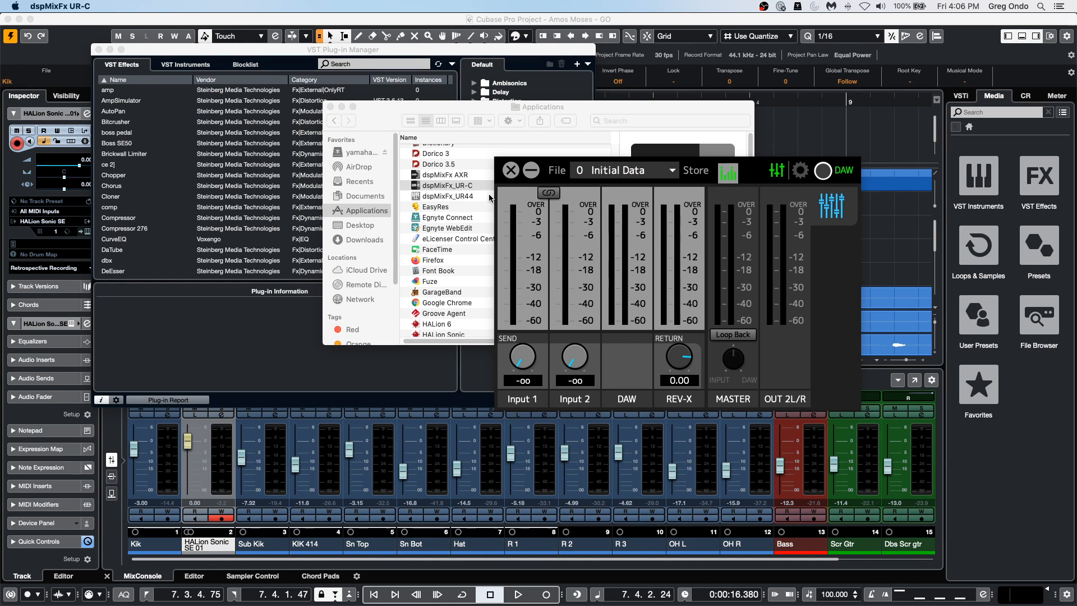
# Close dspMixFx UR-C, the Finder window and the VST Plug-in Manager.
pyautogui.click(508, 173)
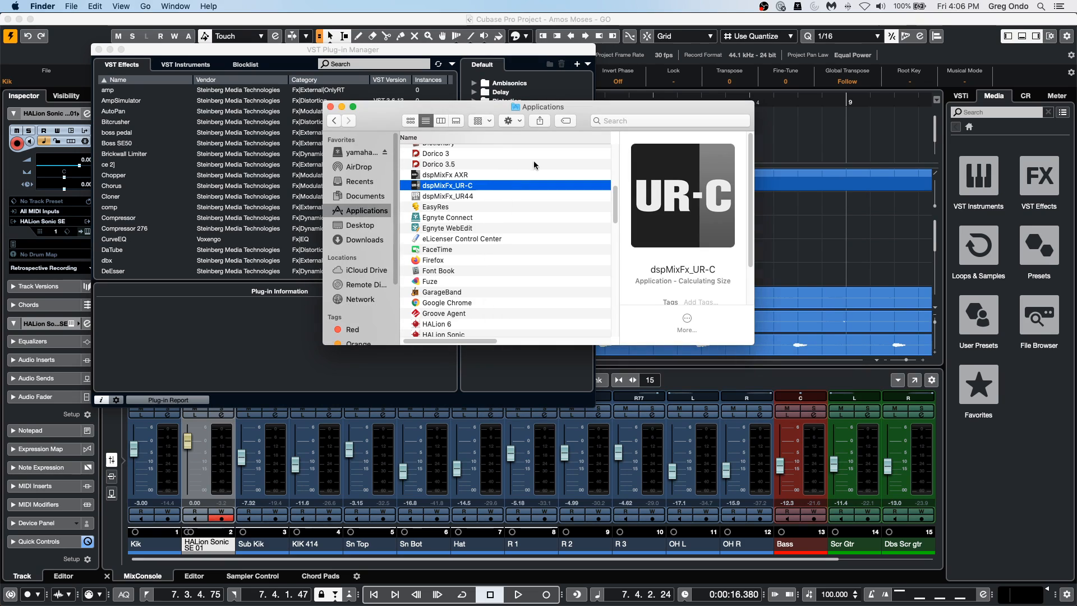
pyautogui.click(329, 107)
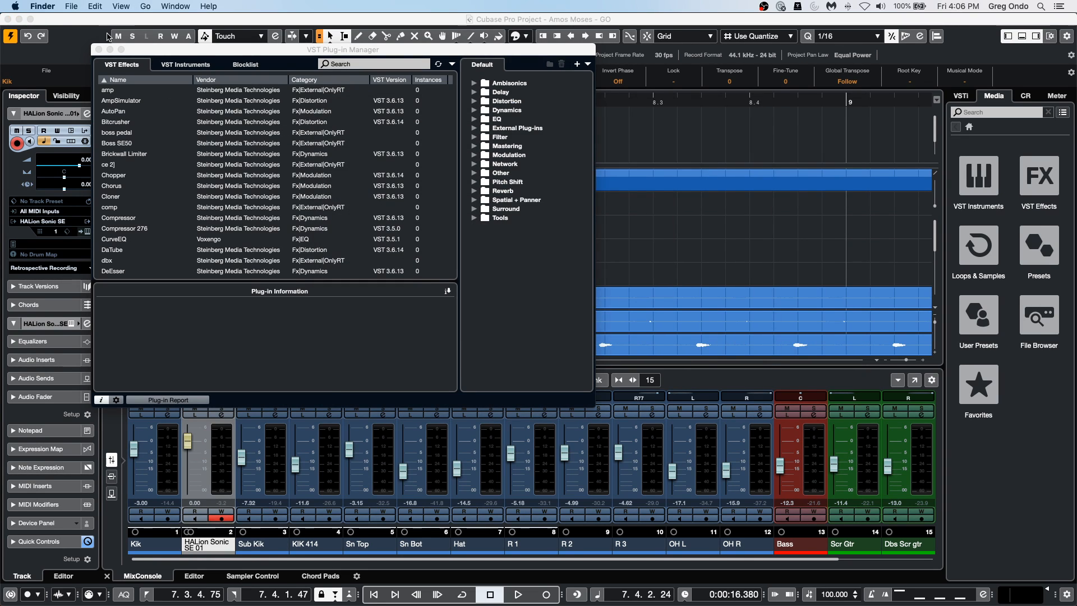
pyautogui.click(99, 49)
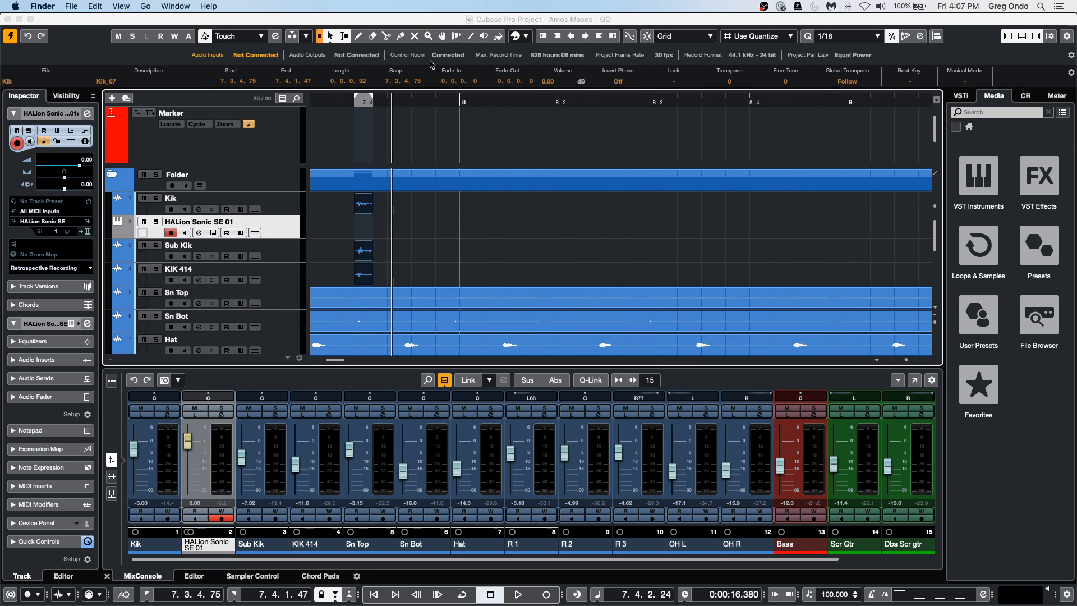
# Open the Export Audio Mixdown dialog and reposition it over the middle of the project window.
pyautogui.click(463, 206)
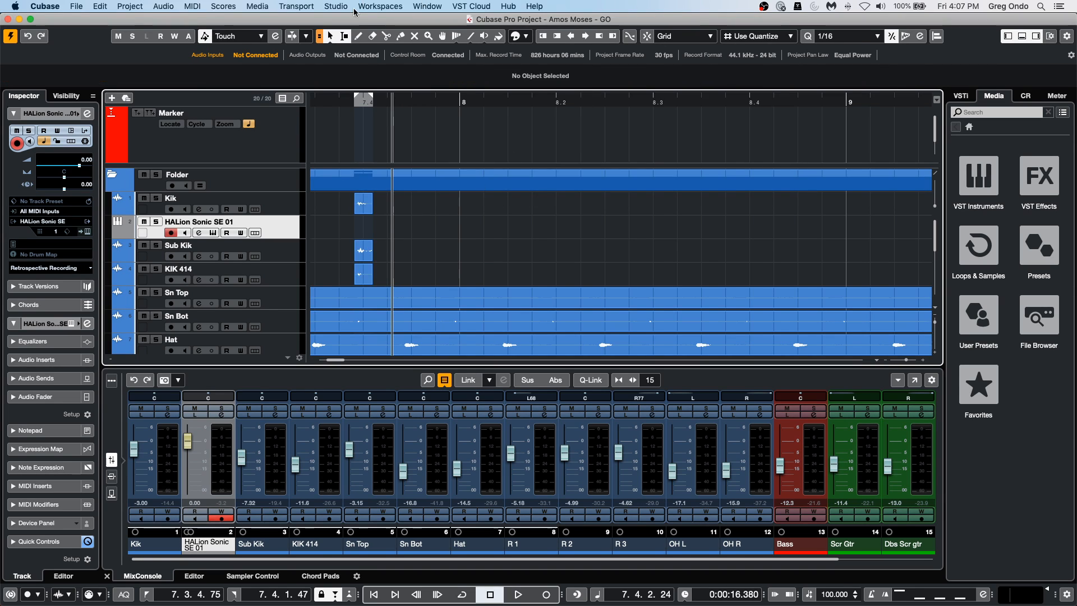
pyautogui.click(75, 6)
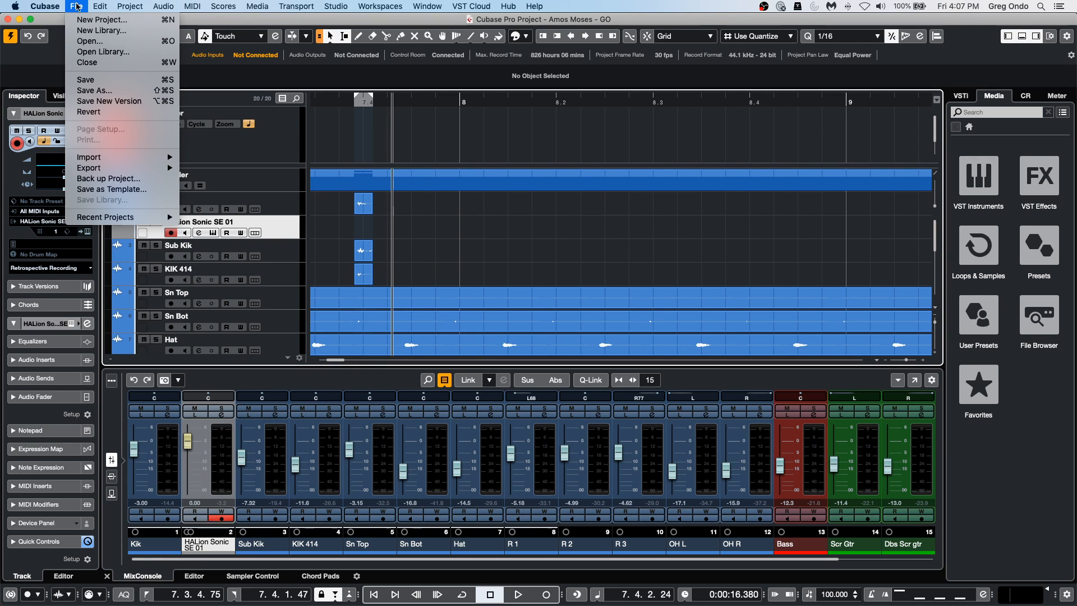
pyautogui.moveTo(98, 216)
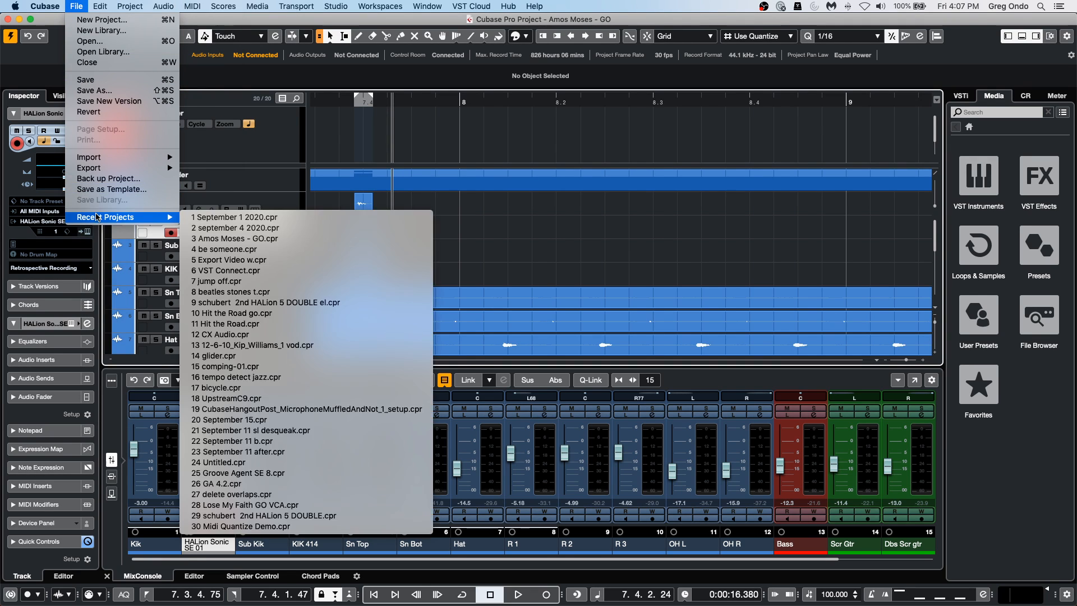
pyautogui.moveTo(113, 168)
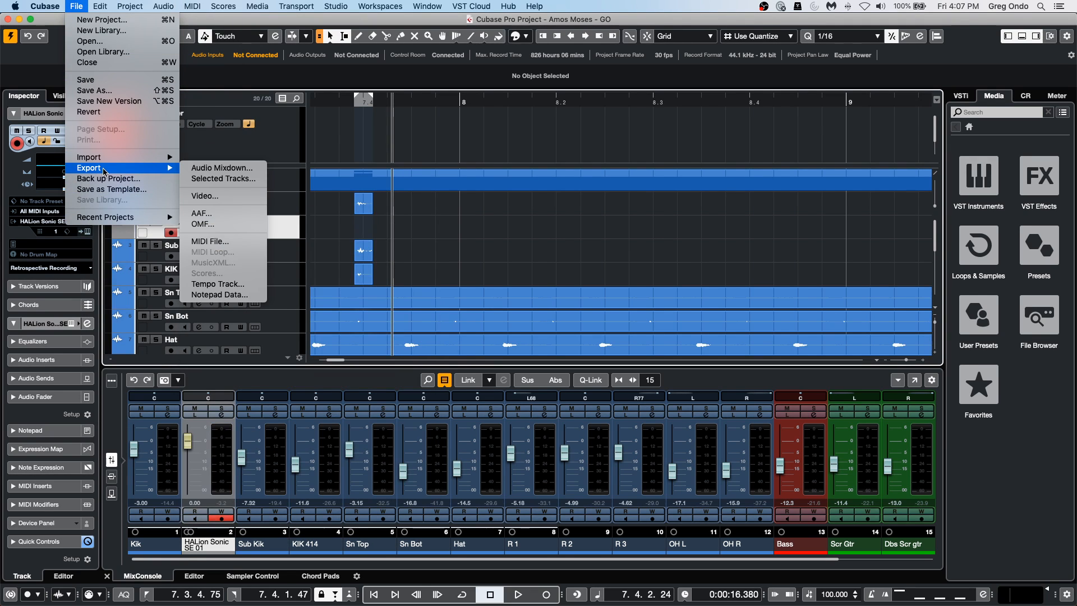
pyautogui.click(243, 171)
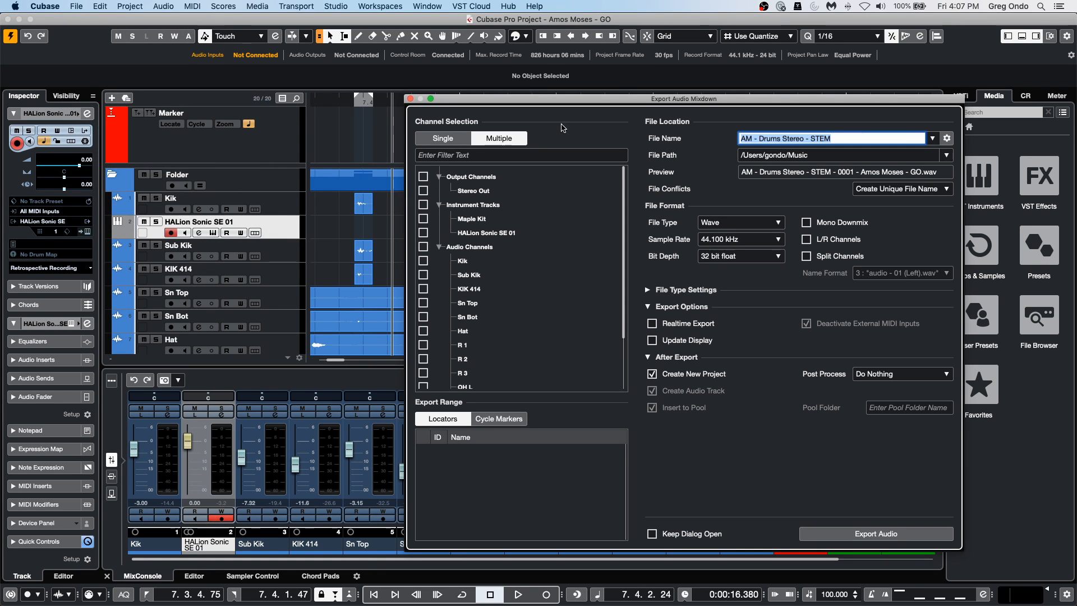
pyautogui.moveTo(599, 100); pyautogui.dragTo(449, 86)
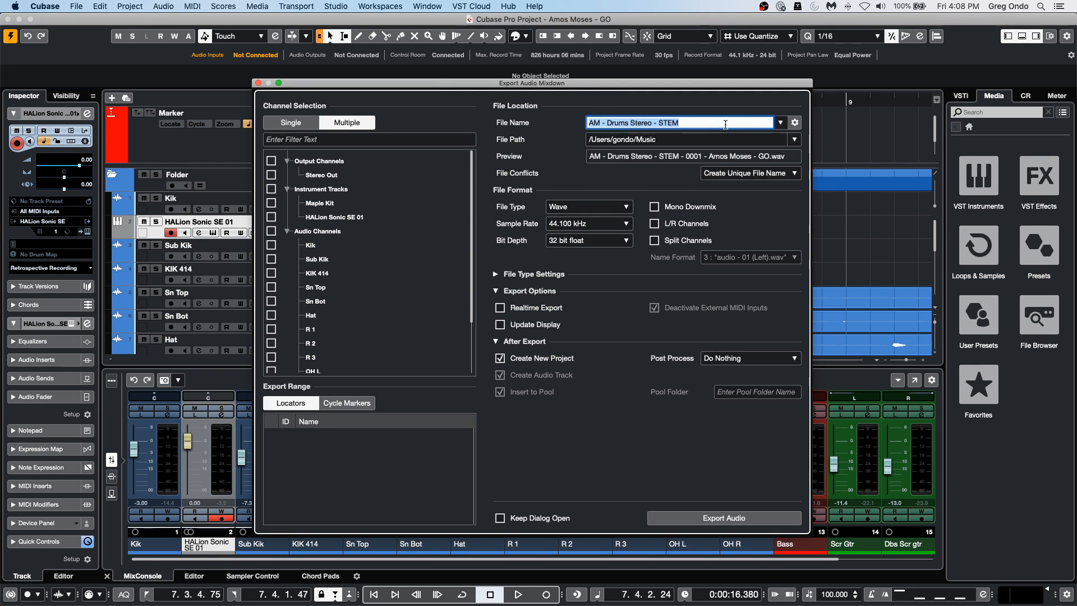
# Examine the available file types, sample rates and bit depths for the audio mixdown, leaving the settings as they are.
pyautogui.click(596, 209)
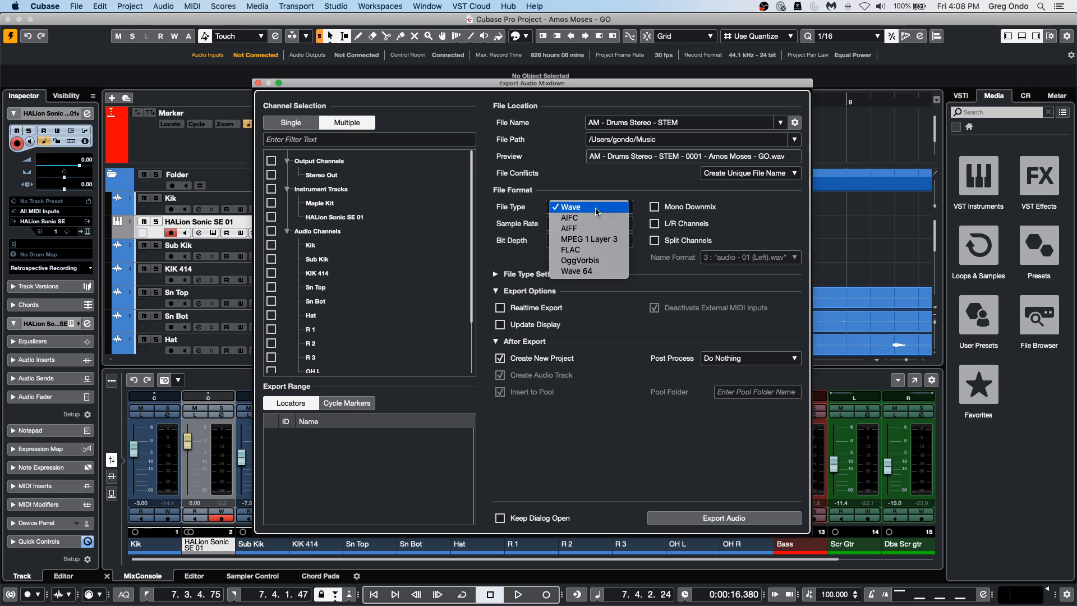
pyautogui.click(597, 210)
pyautogui.click(594, 223)
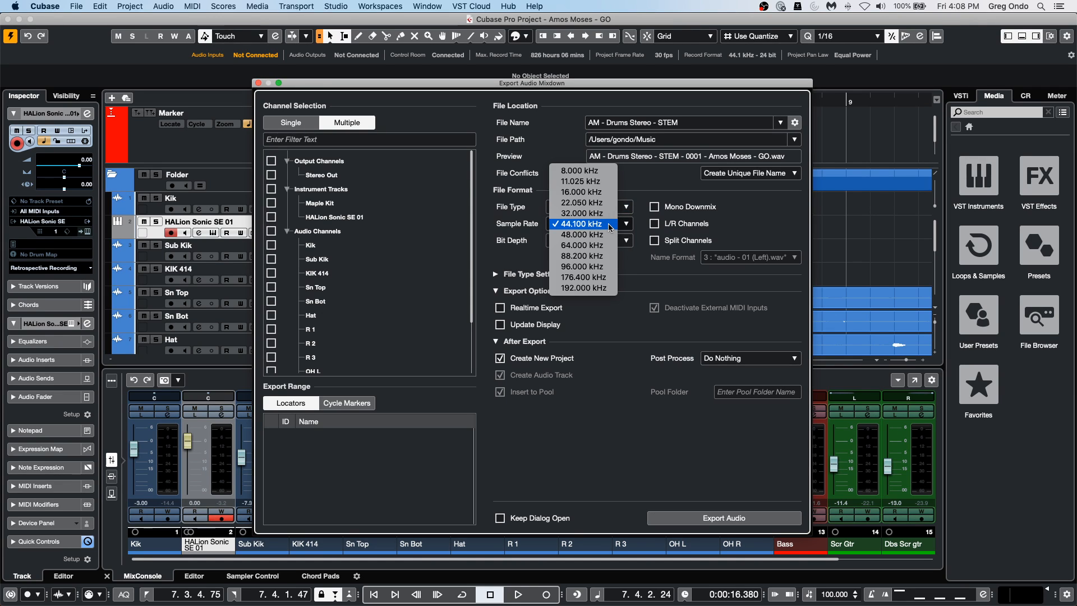
pyautogui.click(622, 264)
pyautogui.click(619, 242)
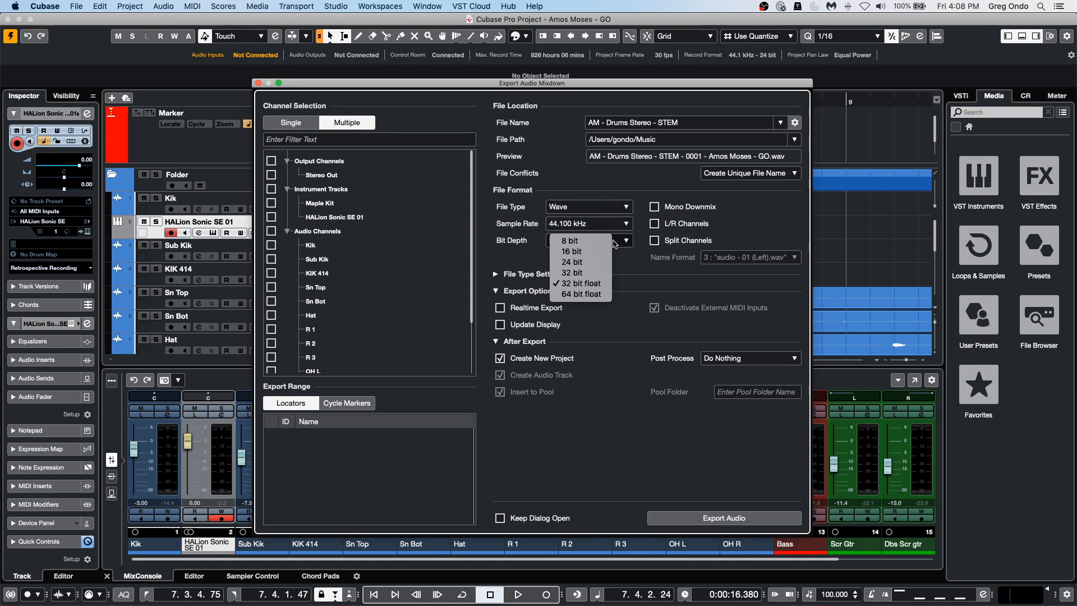
pyautogui.click(618, 240)
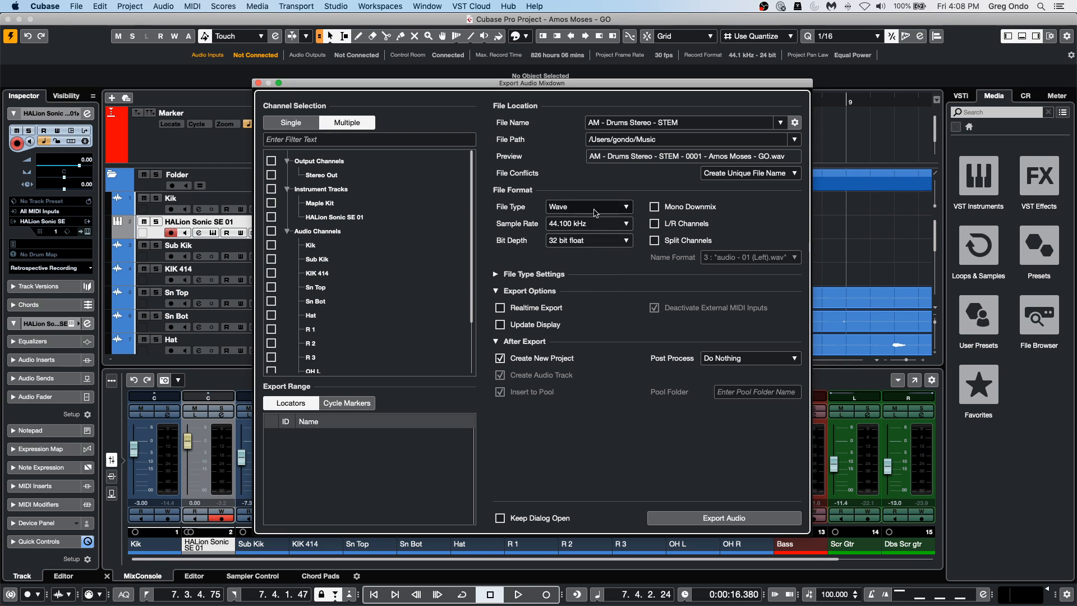
# Try MPEG 1 Layer 3 as the mixdown file type and return the file type to Wave.
pyautogui.click(595, 209)
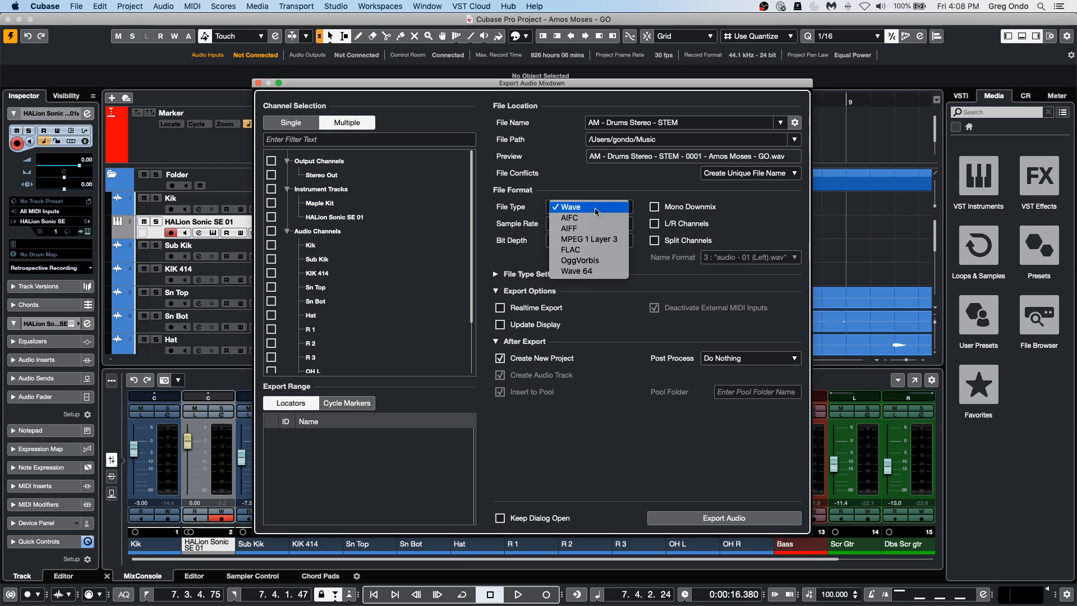
pyautogui.click(623, 241)
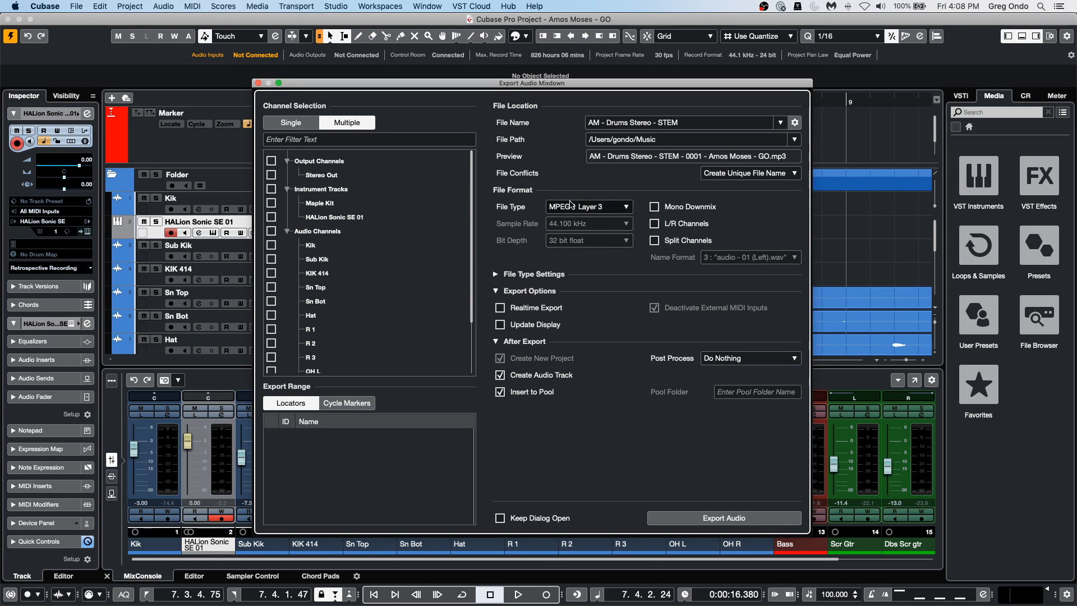
pyautogui.click(573, 207)
pyautogui.click(592, 276)
pyautogui.click(611, 210)
pyautogui.click(604, 179)
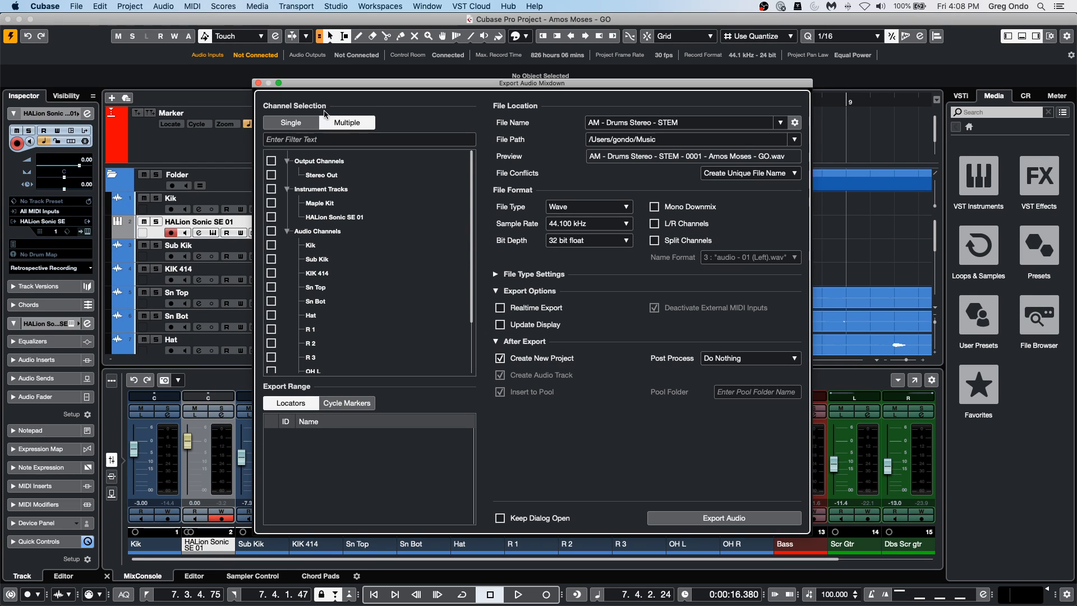
# Close the Export Audio Mixdown dialog and examine the commands available for the Dbs Scr gtr_07 clip in the Pool.
pyautogui.click(258, 83)
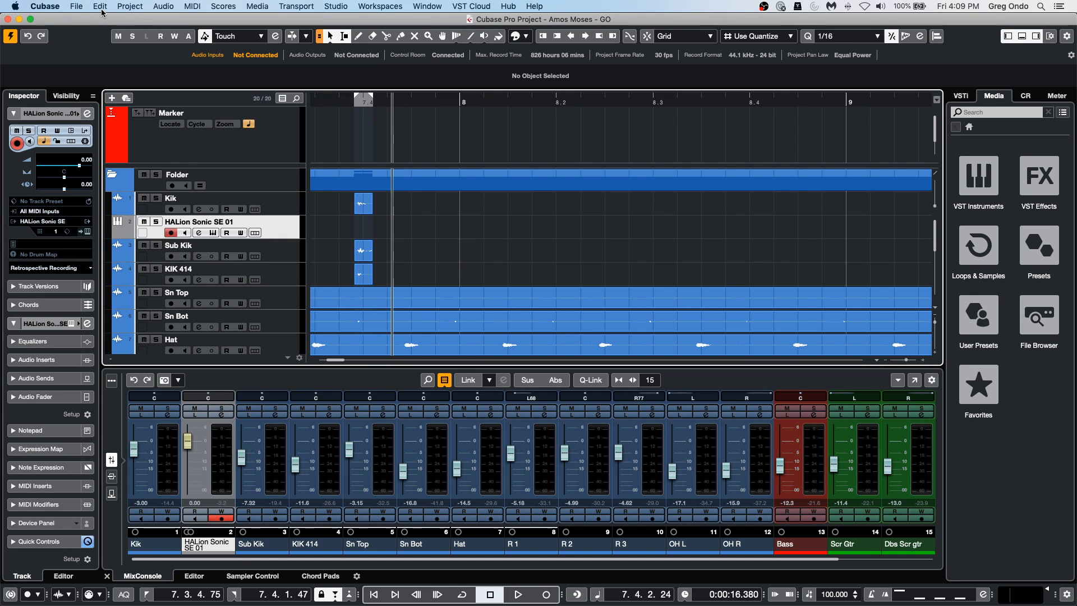
pyautogui.click(258, 5)
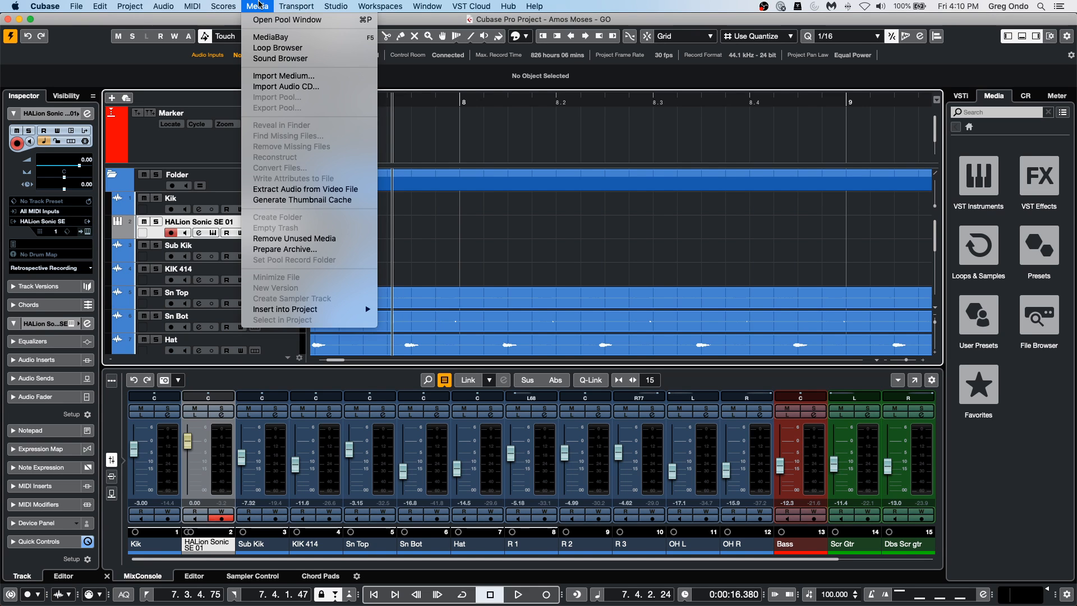
pyautogui.click(287, 20)
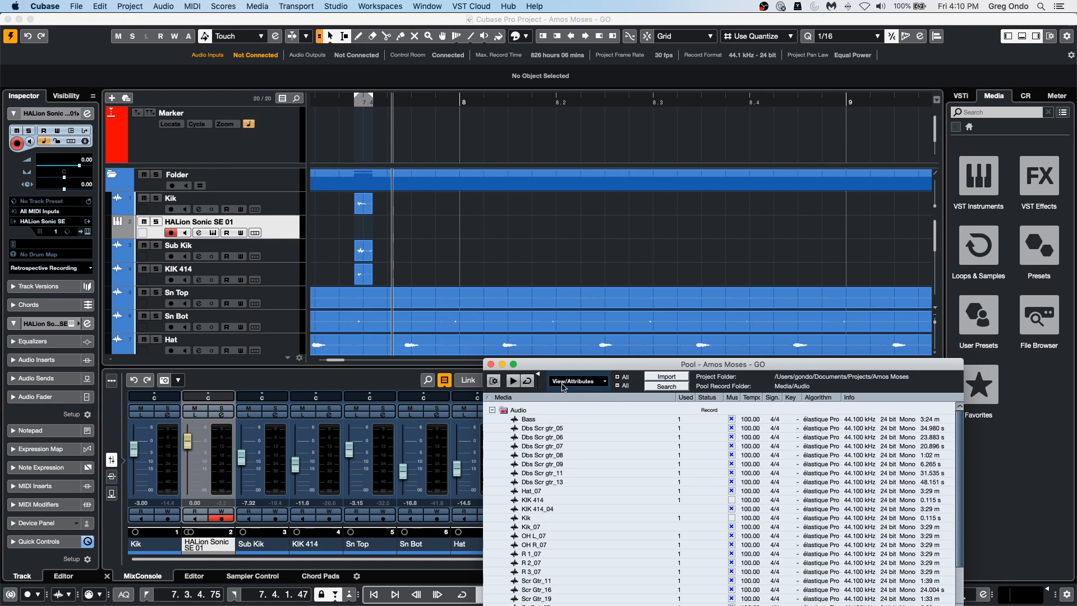
pyautogui.moveTo(565, 365); pyautogui.dragTo(434, 138)
pyautogui.rightClick(453, 220)
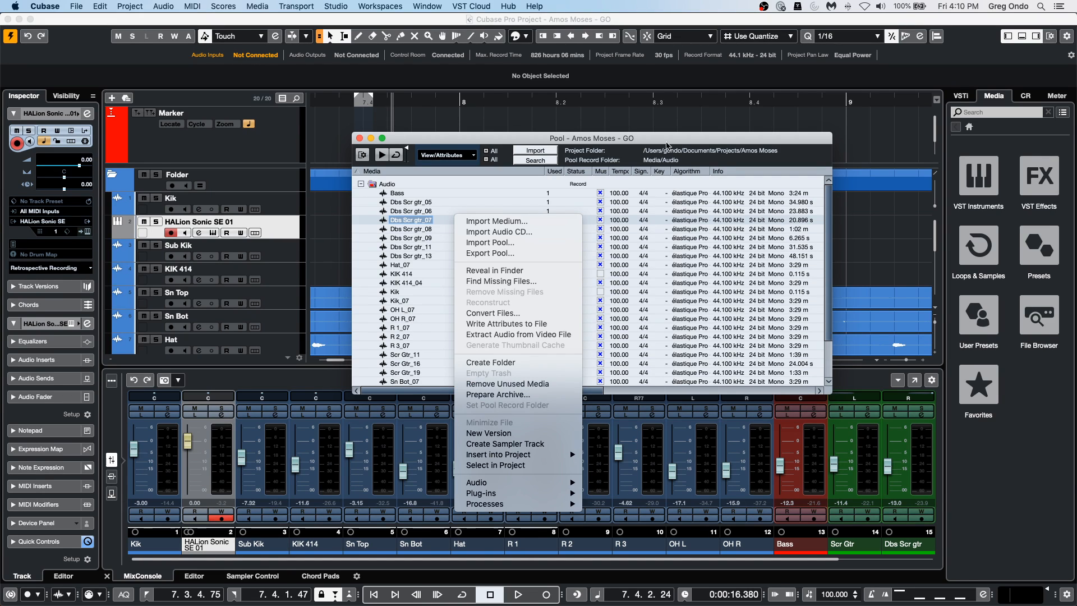
pyautogui.click(360, 139)
pyautogui.click(360, 138)
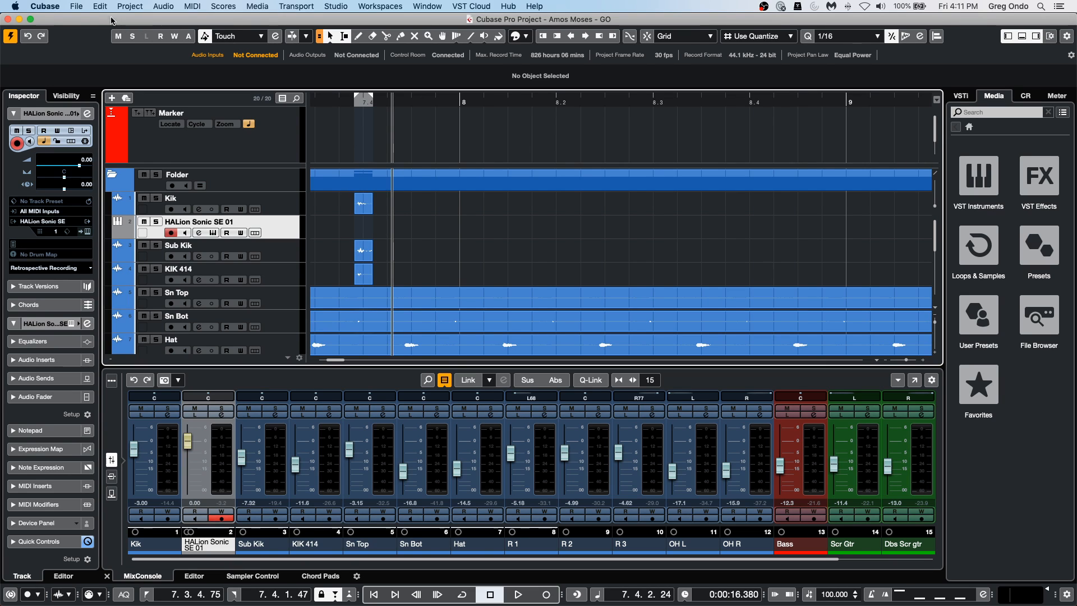
# Revert the Amos Moses - GO project to its last saved version and delete the files created since that save.
pyautogui.click(76, 6)
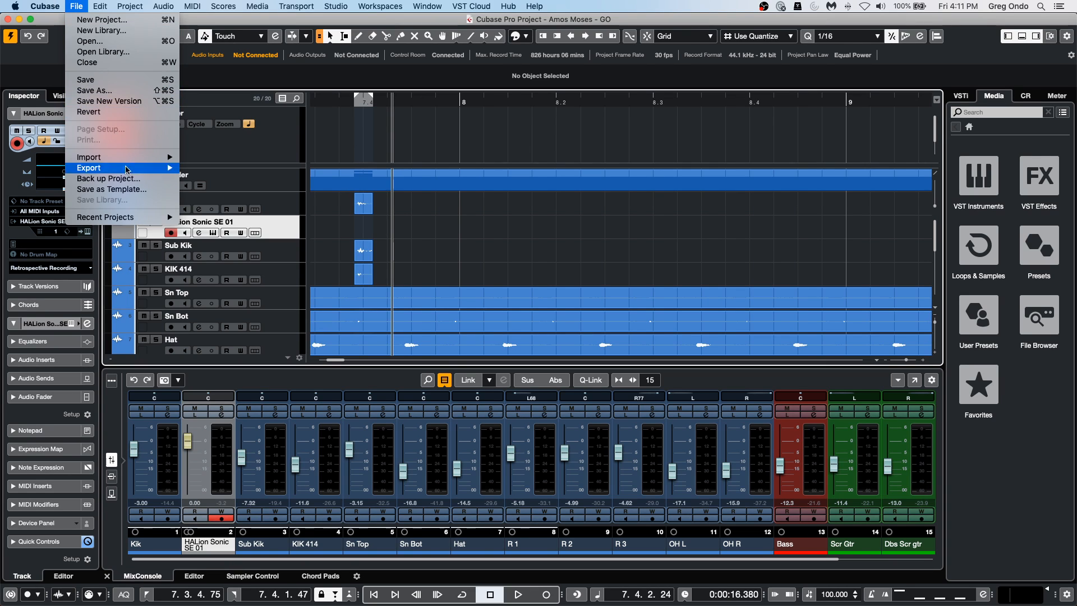
pyautogui.moveTo(163, 217)
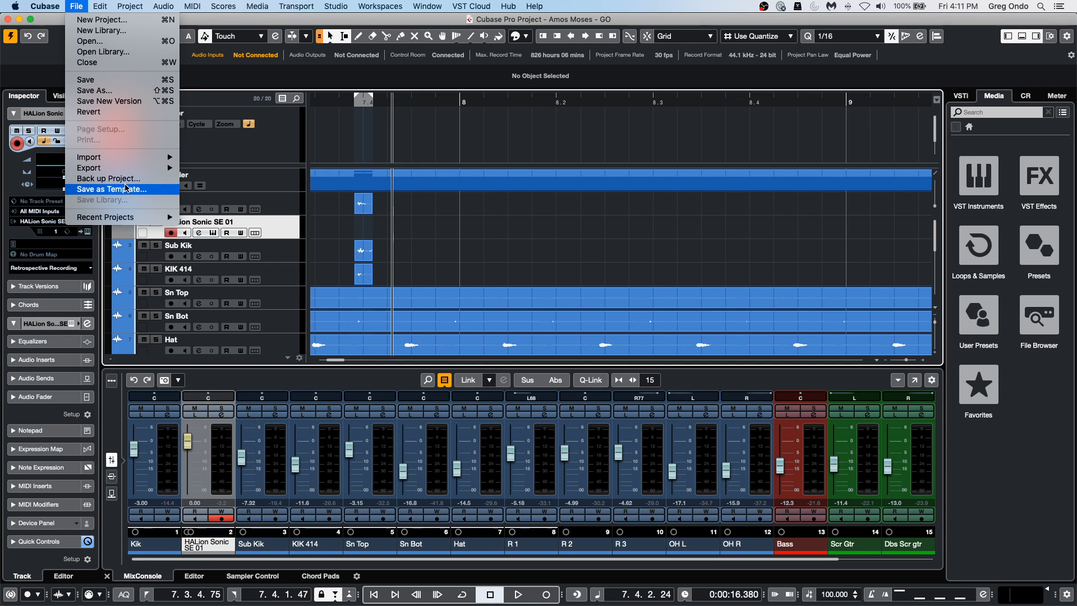
pyautogui.moveTo(124, 217)
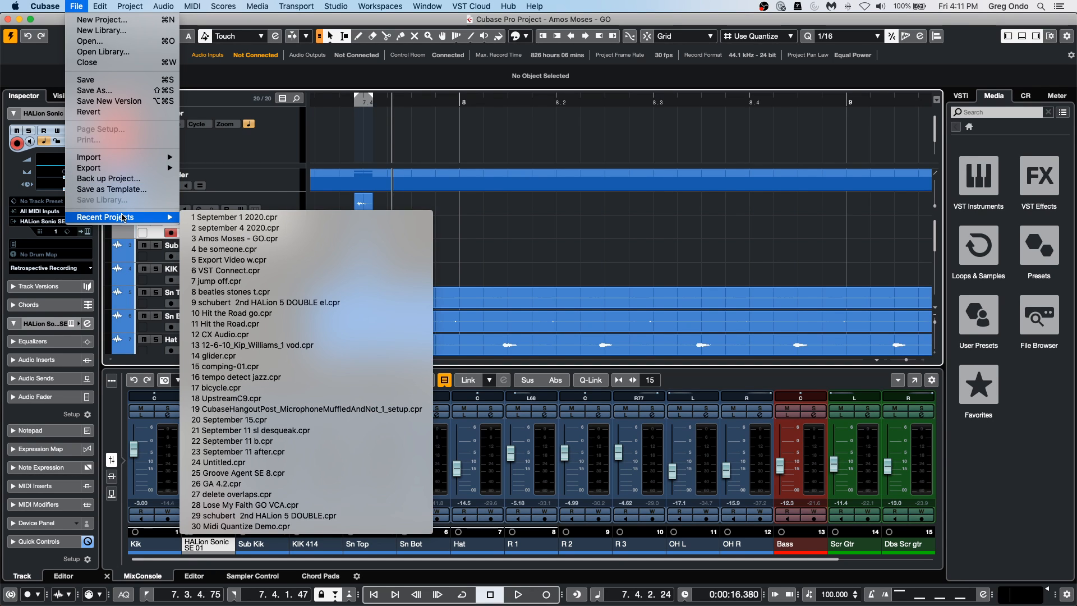
pyautogui.click(123, 112)
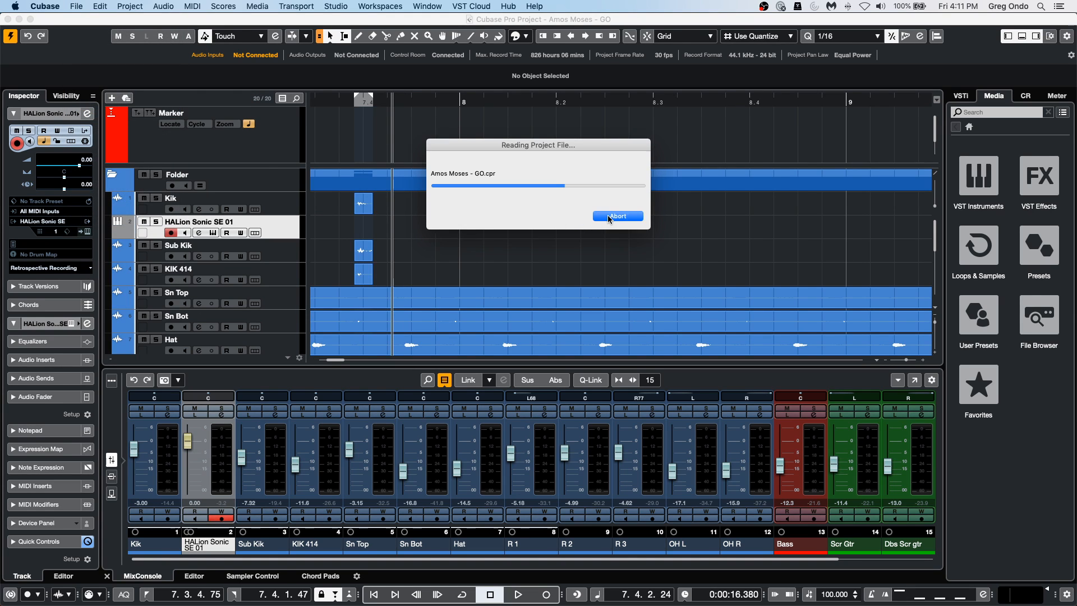
pyautogui.click(603, 212)
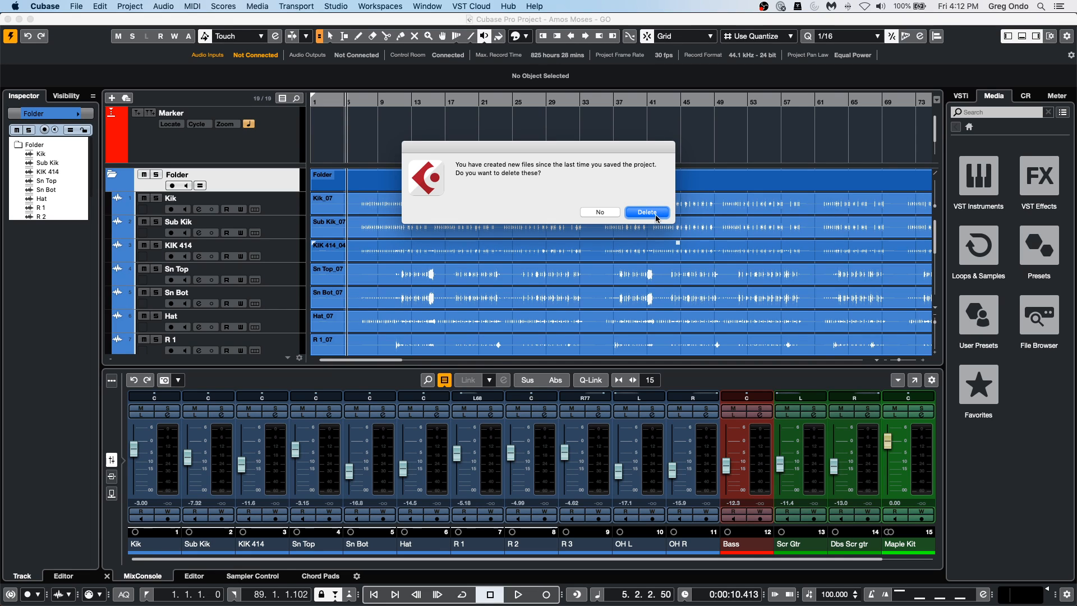
pyautogui.click(634, 212)
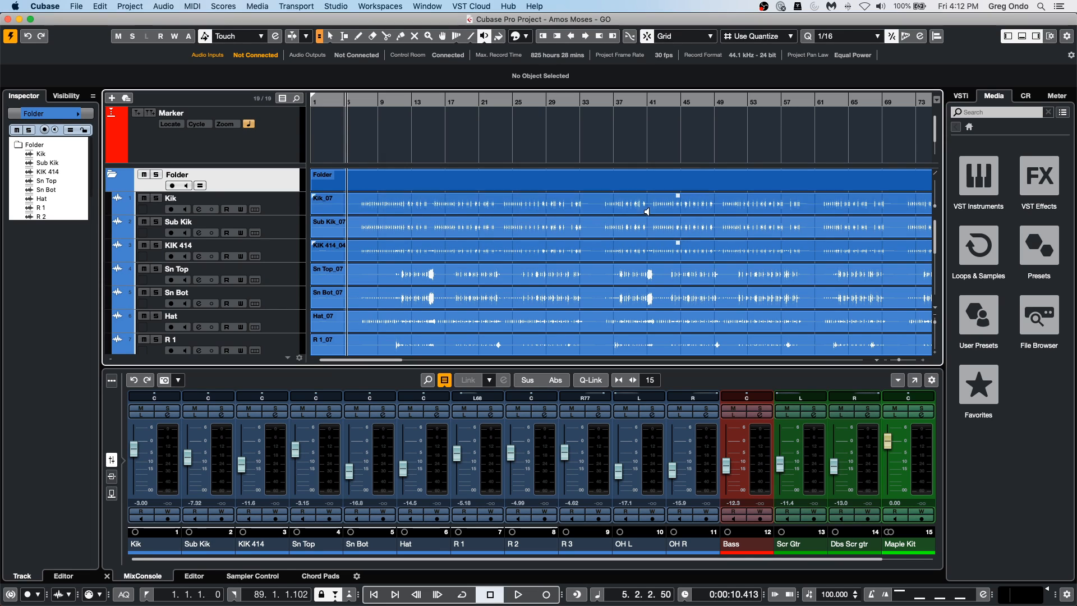
# Zoom out to the whole arrangement, open the recent project jump off.cpr and activate it.
pyautogui.moveTo(502, 104); pyautogui.dragTo(501, 66)
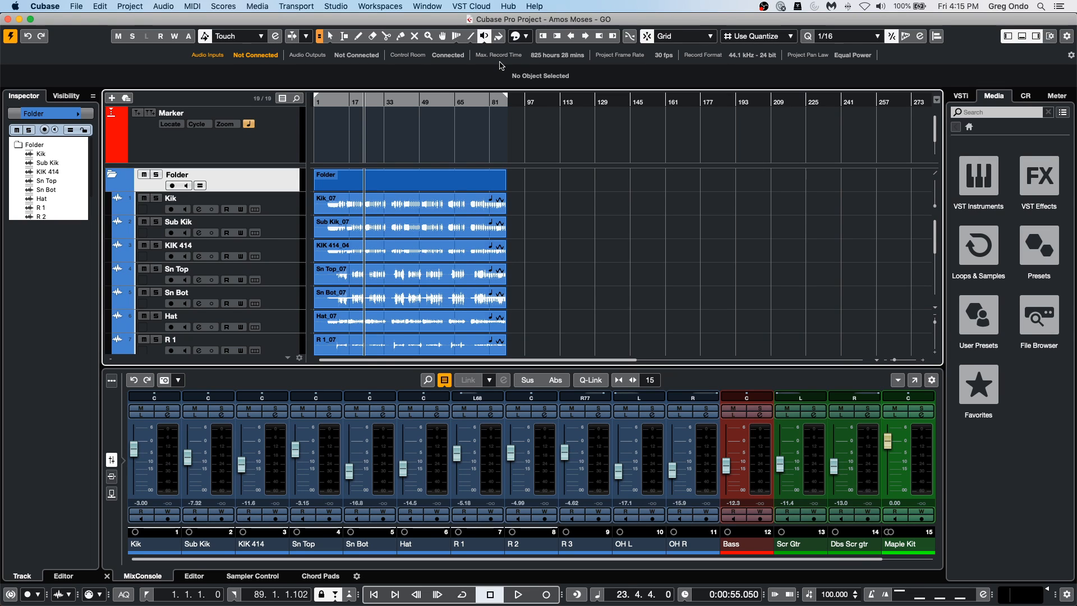
pyautogui.click(86, 6)
pyautogui.moveTo(135, 223)
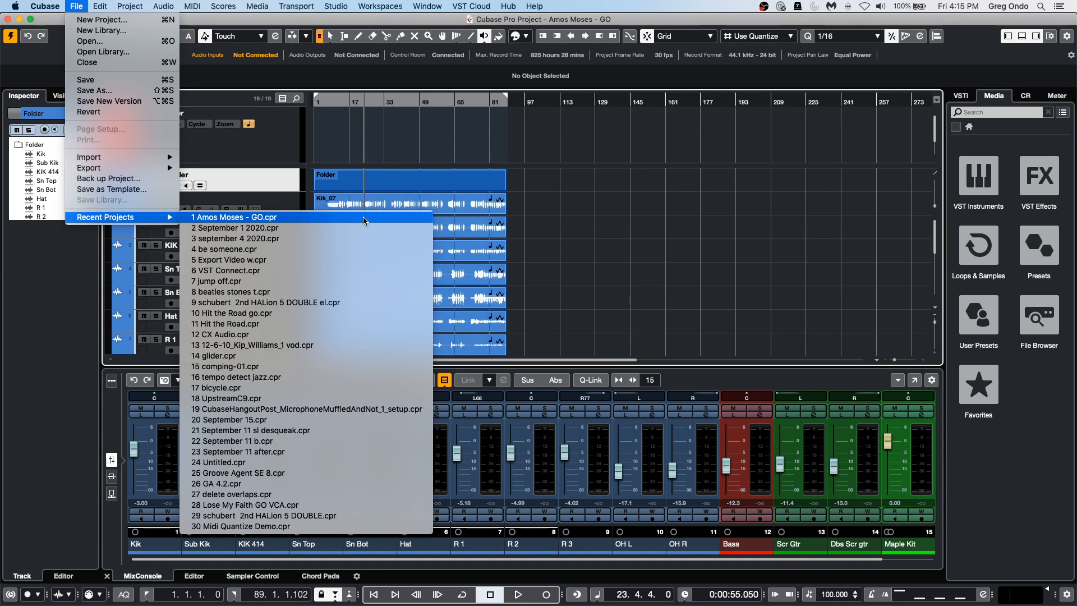
pyautogui.click(364, 281)
pyautogui.click(10, 36)
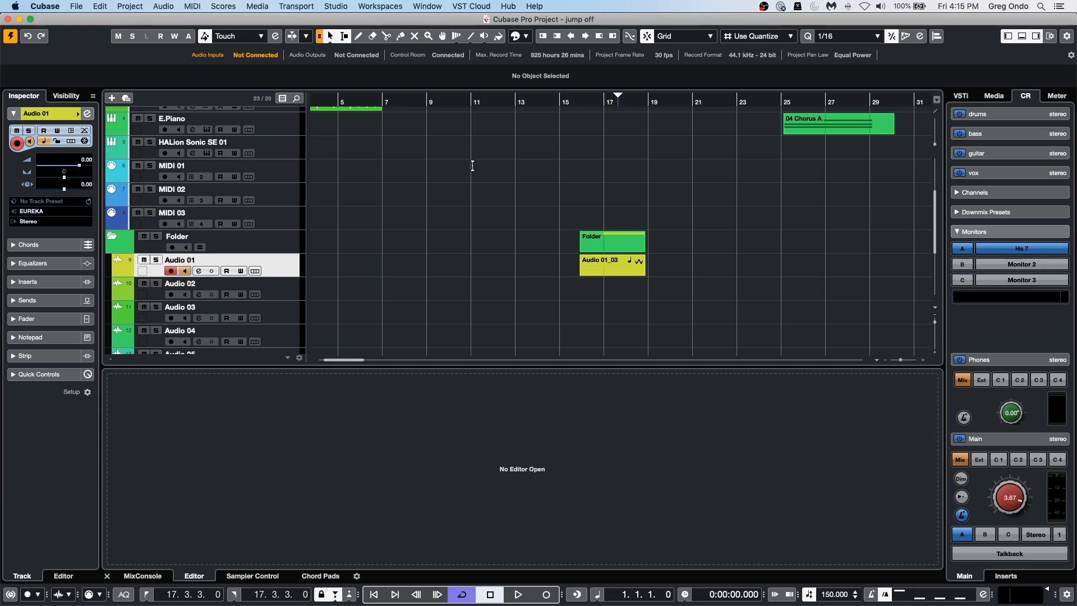
# Open the Groove Agent SE window of the "forget the past" track above the lower zone and show the MixConsole there.
pyautogui.scroll(-1, 439, 206)
pyautogui.scroll(6, 440, 209)
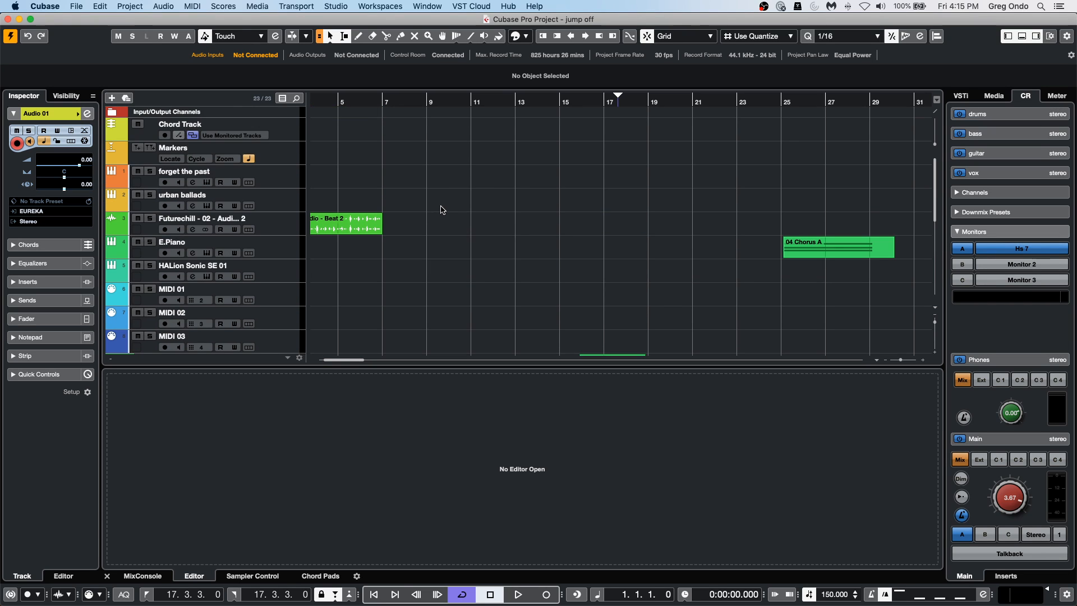
pyautogui.click(280, 185)
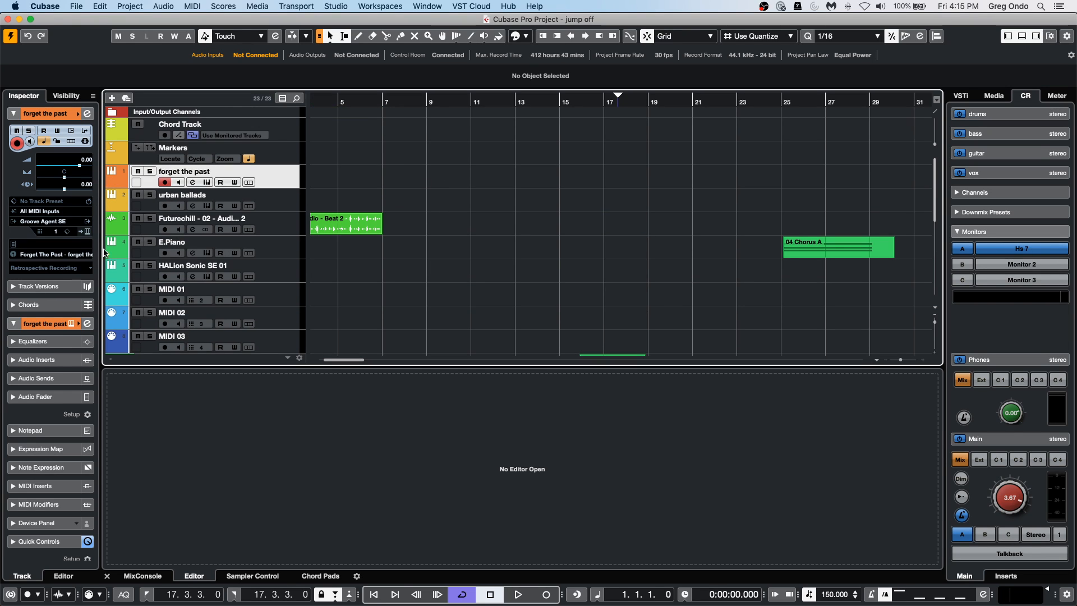
pyautogui.click(88, 231)
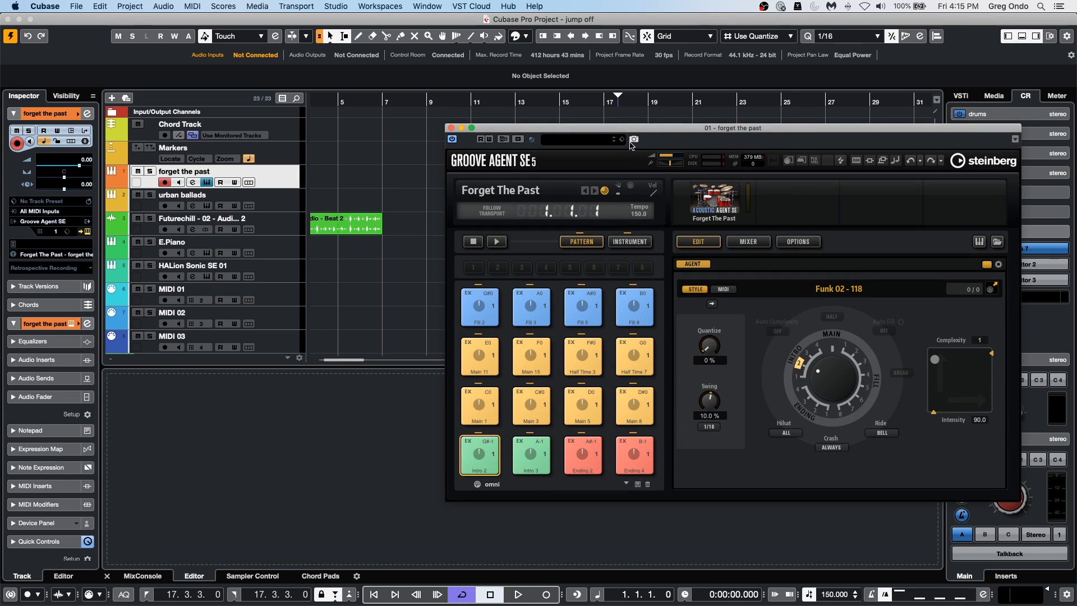
pyautogui.moveTo(631, 132); pyautogui.dragTo(632, 34)
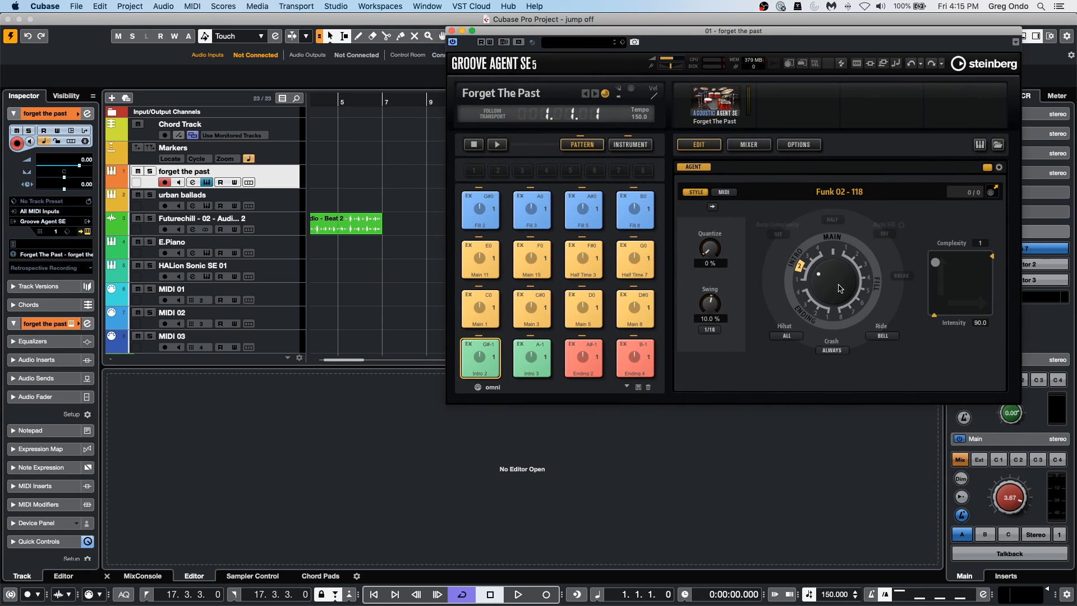
pyautogui.click(143, 576)
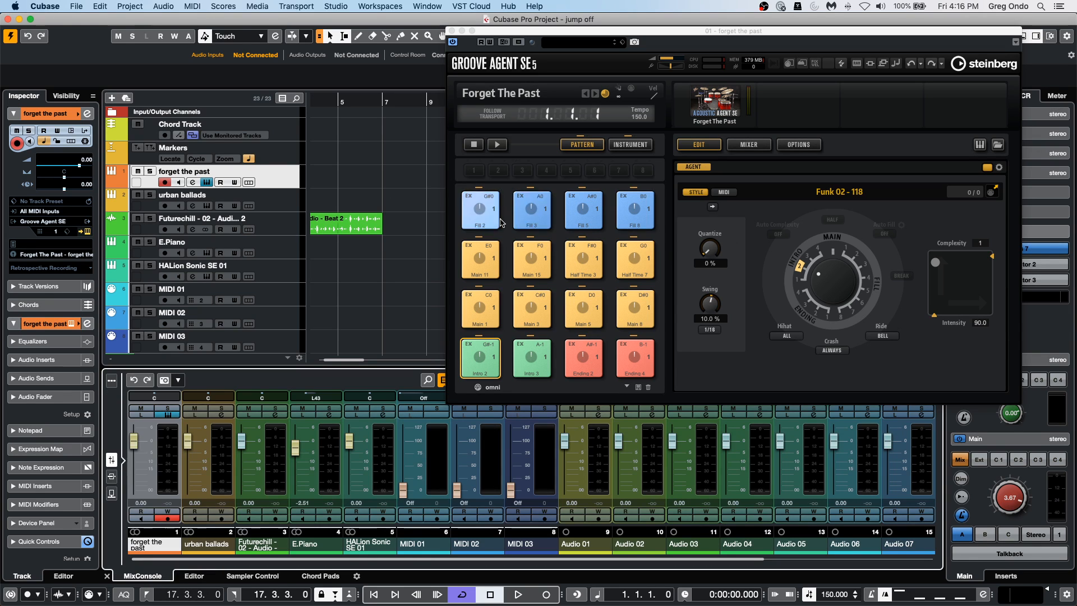
# Start Groove Agent's pattern playback with the Main 1 pattern and set the project tempo to 100.
pyautogui.click(505, 147)
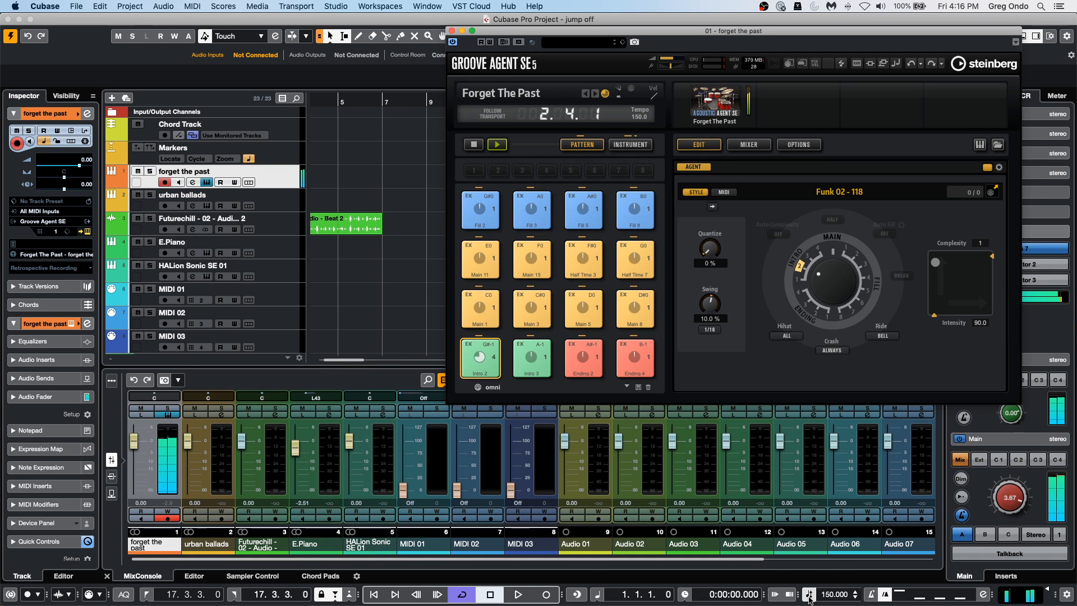
pyautogui.click(836, 595)
pyautogui.write('100')
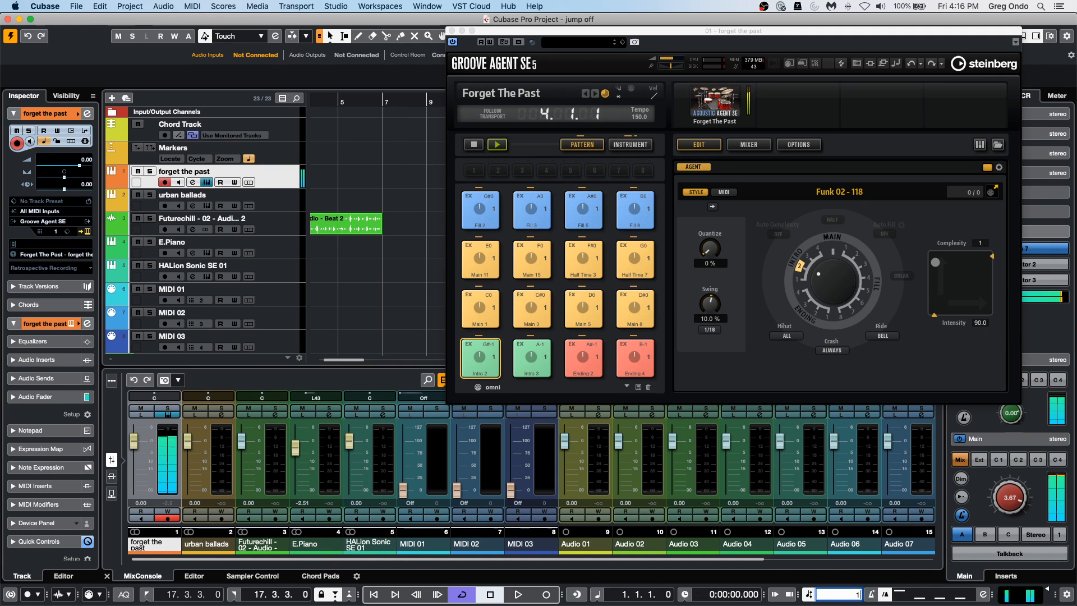
pyautogui.press('Return')
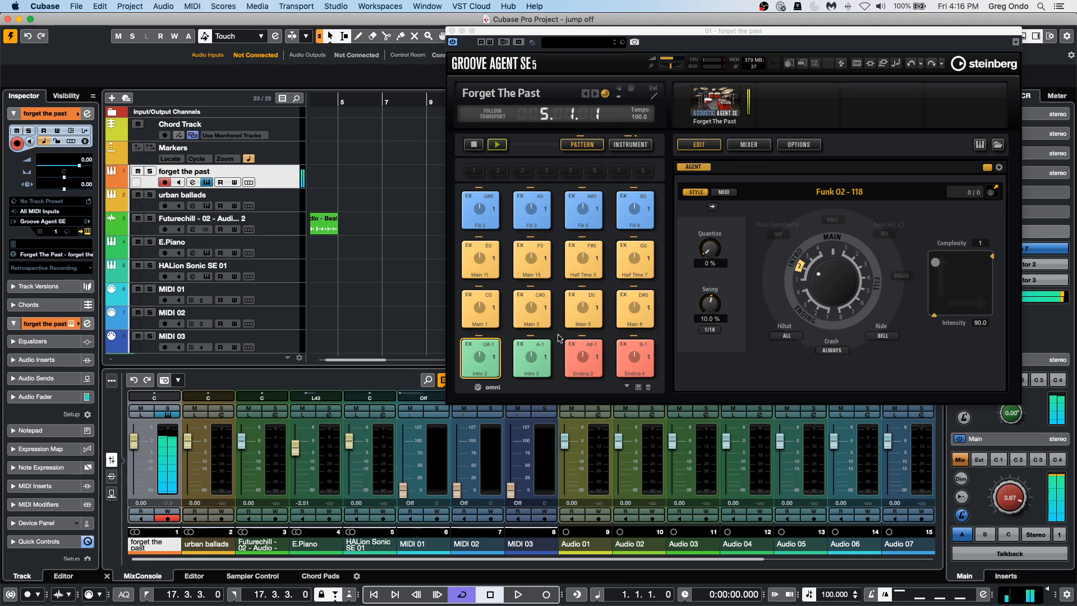
pyautogui.click(493, 320)
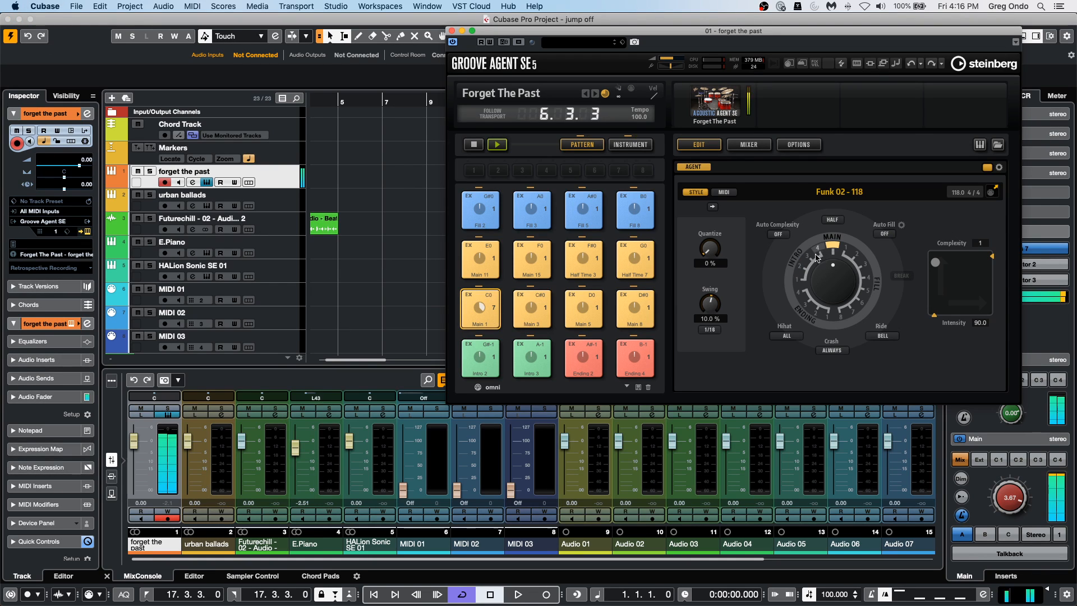
# In Groove Agent's mixer, route the Snare channel to Out 2 and the Hihat channel to Out 3.
pyautogui.click(750, 144)
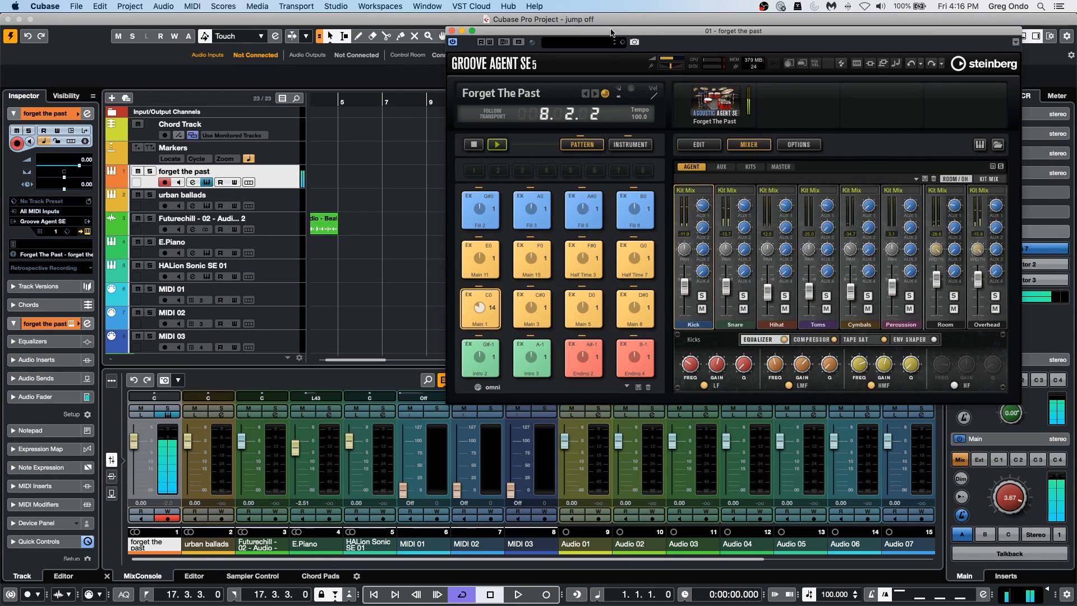
pyautogui.moveTo(605, 35); pyautogui.dragTo(522, 21)
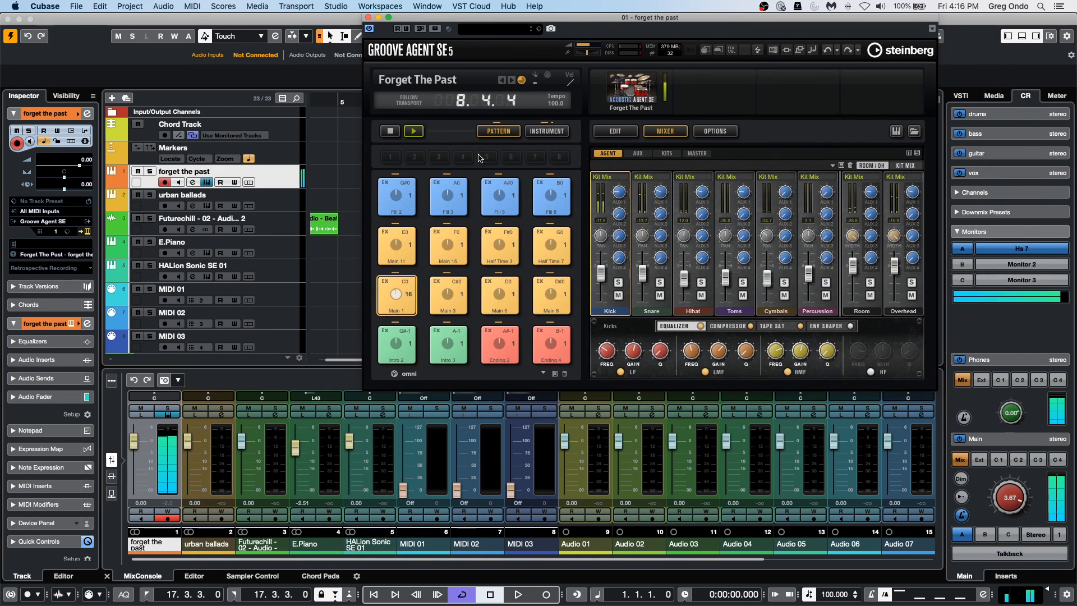
pyautogui.click(664, 179)
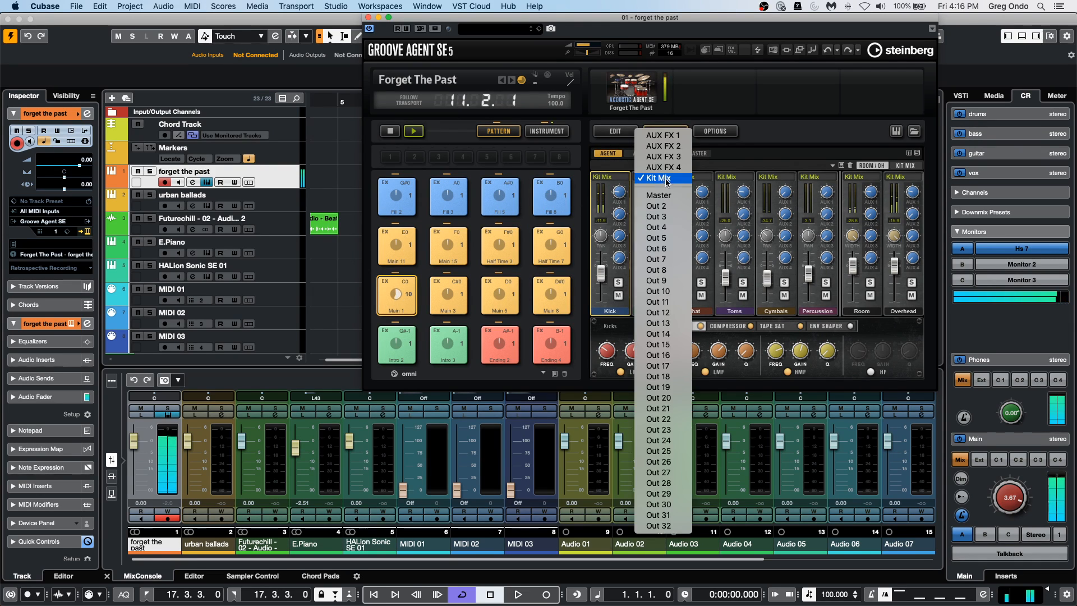
pyautogui.click(679, 206)
pyautogui.click(686, 177)
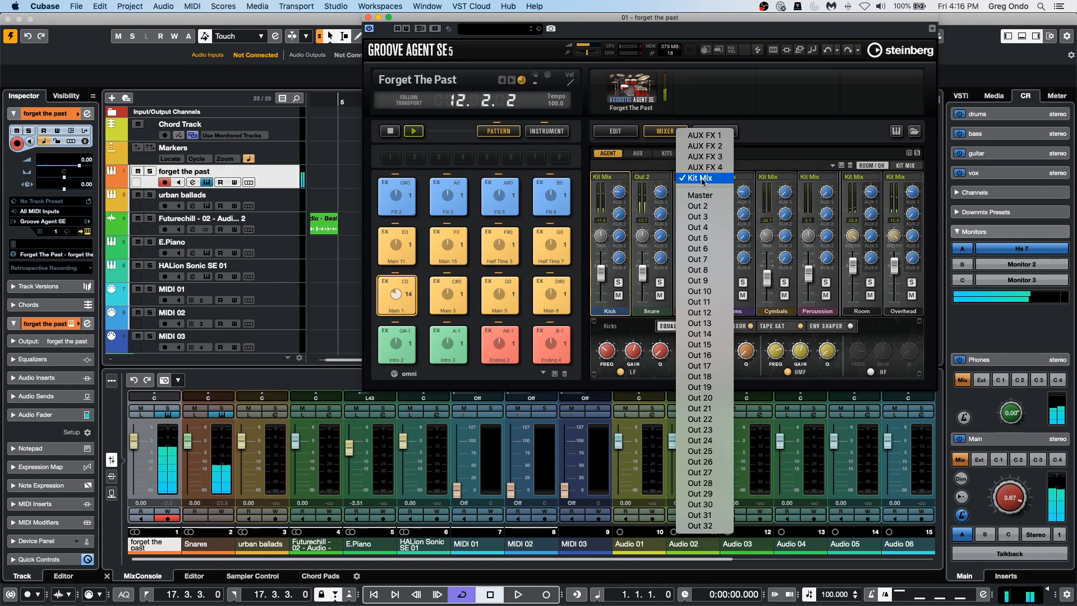
pyautogui.click(715, 220)
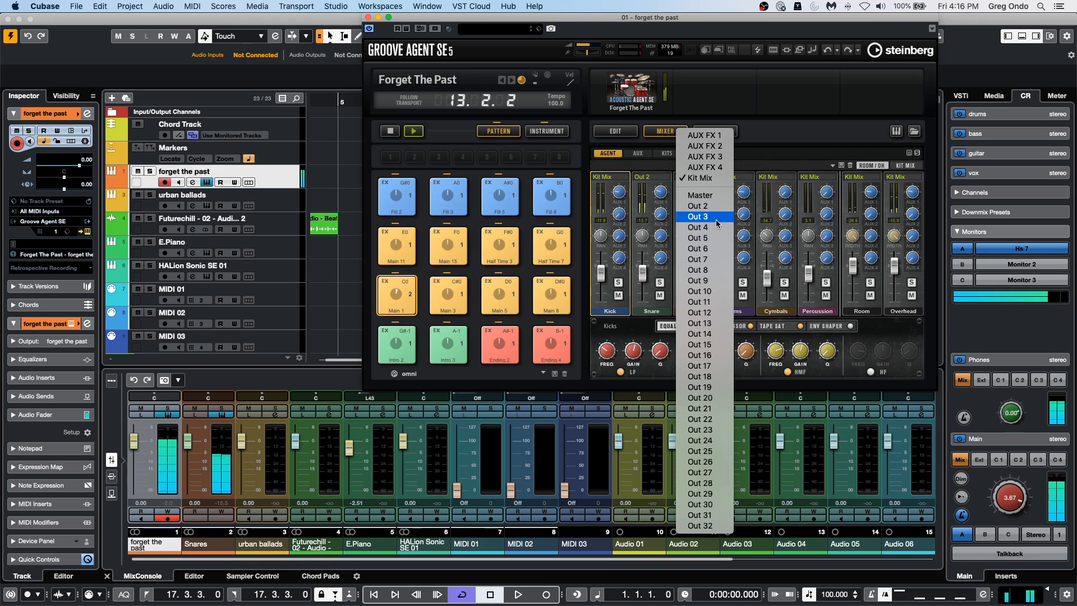
# Route Groove Agent's Overhead channel to Out 4 and the Room channel to Out 6.
pyautogui.click(902, 180)
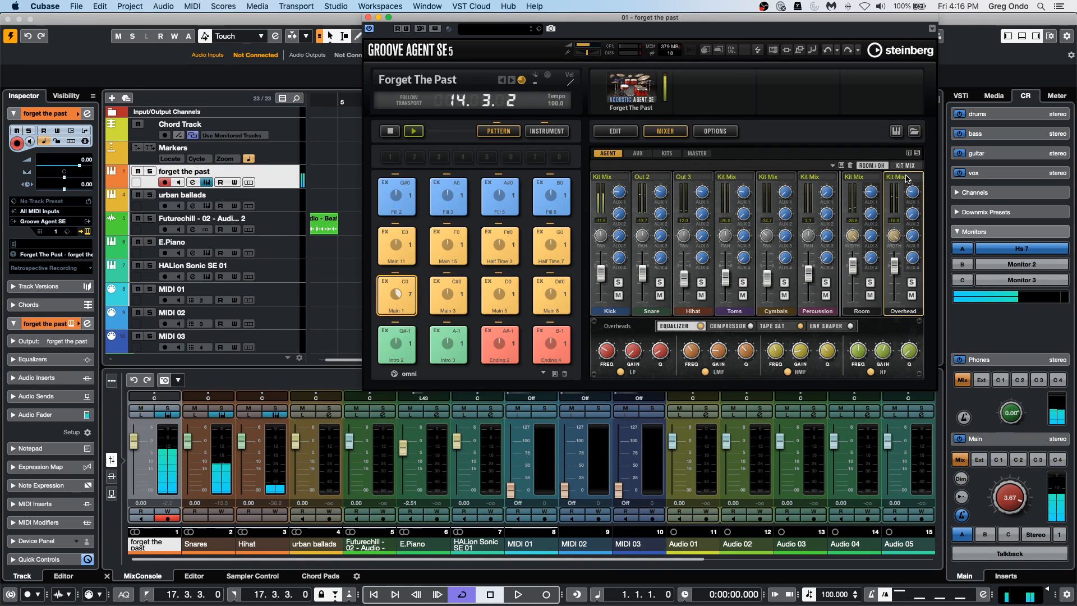
pyautogui.click(900, 177)
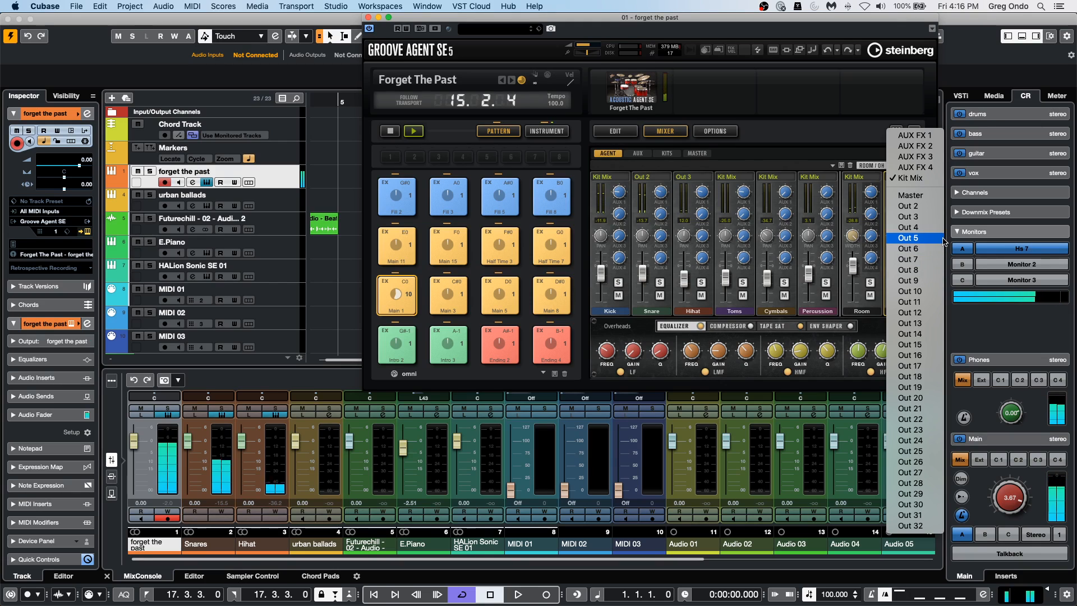
pyautogui.click(914, 227)
pyautogui.click(864, 178)
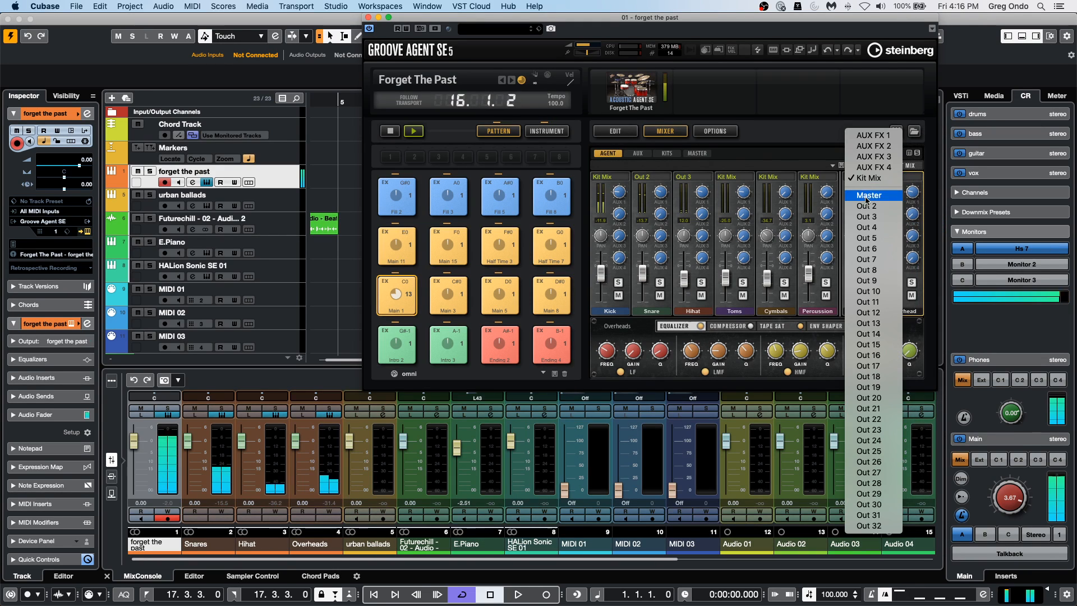
pyautogui.click(884, 251)
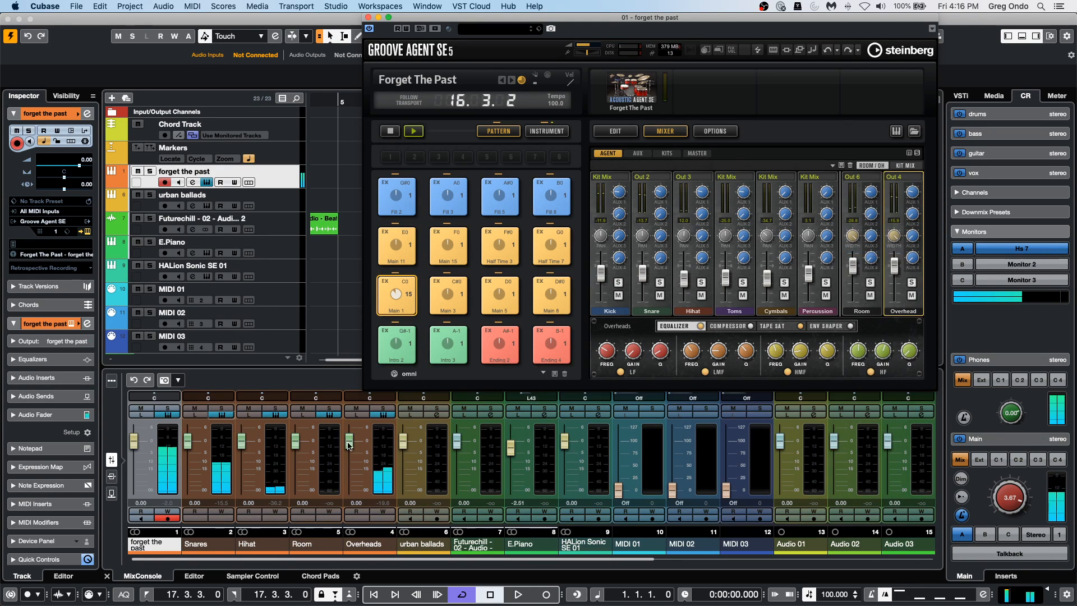
# Raise the urban ballads fader to 6.02 and pull the Snares, Hihat, Overheads and Room faders down to minimum.
pyautogui.moveTo(298, 442); pyautogui.dragTo(405, 426)
pyautogui.moveTo(191, 440)
pyautogui.mouseDown()
pyautogui.moveTo(190, 429)
pyautogui.moveTo(235, 505)
pyautogui.moveTo(189, 432)
pyautogui.moveTo(187, 491)
pyautogui.moveTo(189, 435)
pyautogui.mouseUp()
pyautogui.moveTo(296, 429); pyautogui.dragTo(296, 490)
pyautogui.moveTo(354, 439); pyautogui.dragTo(350, 490)
pyautogui.moveTo(189, 435); pyautogui.dragTo(188, 490)
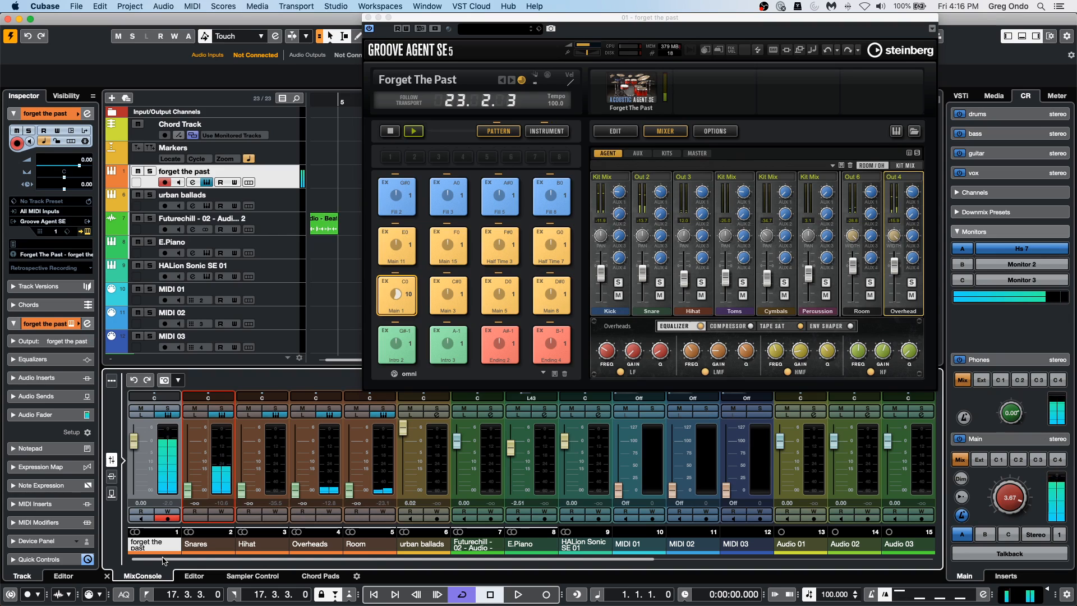
# Raise the MixConsole faders for Snares to -1.85, Hihat to -0.07, Overheads to 6.02 and Room to 3.48.
pyautogui.moveTo(188, 490); pyautogui.dragTo(187, 446)
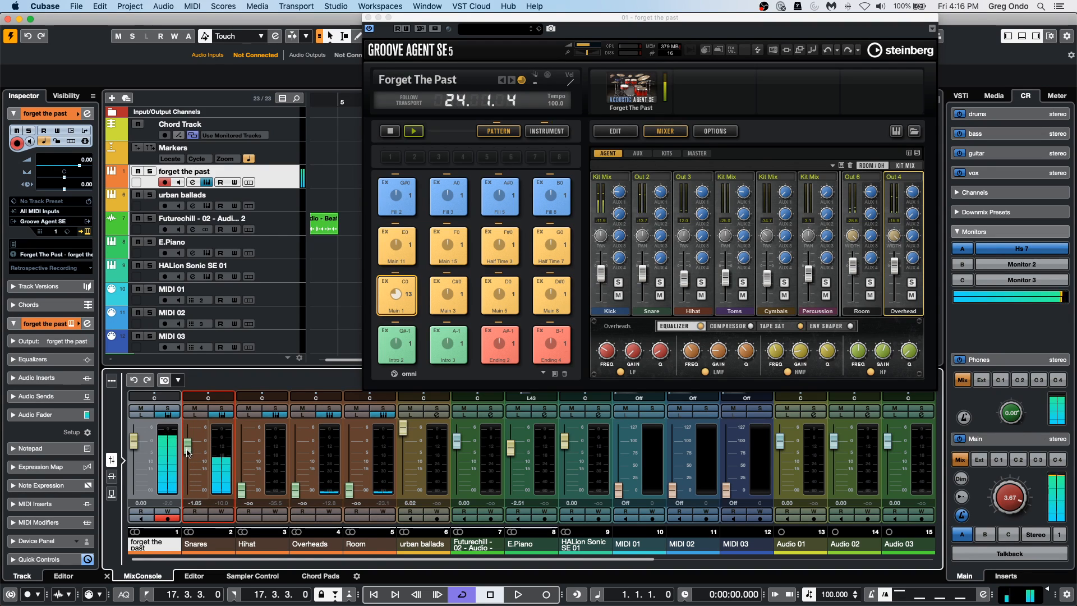
pyautogui.moveTo(241, 489); pyautogui.dragTo(241, 441)
pyautogui.moveTo(295, 490); pyautogui.dragTo(296, 445)
pyautogui.moveTo(349, 484); pyautogui.dragTo(296, 428)
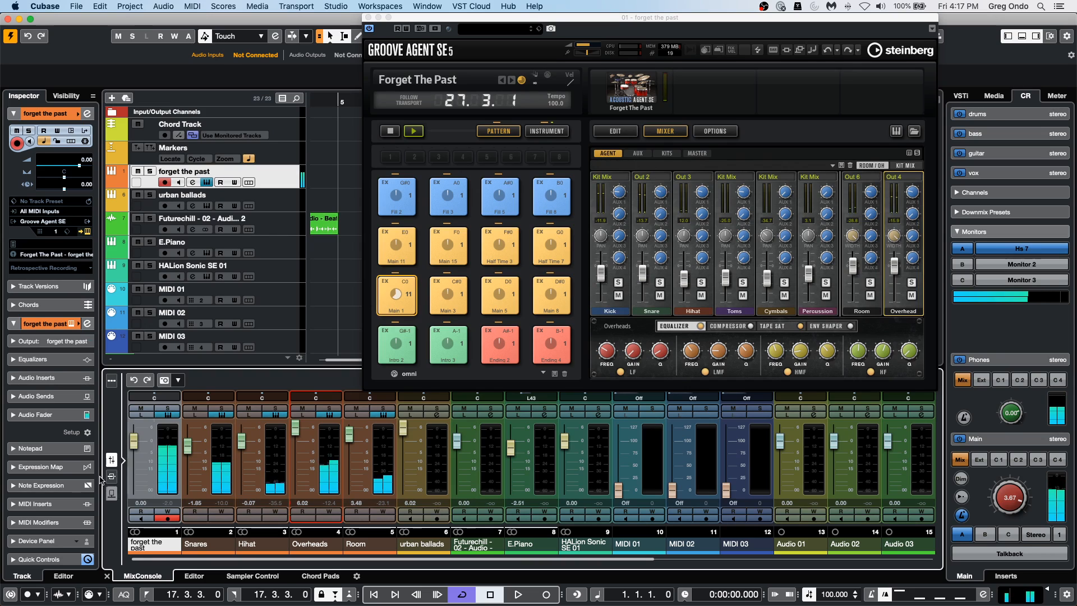
# Play the project briefly, stop the transport, and stop Groove Agent's pattern playback.
pyautogui.press('space')
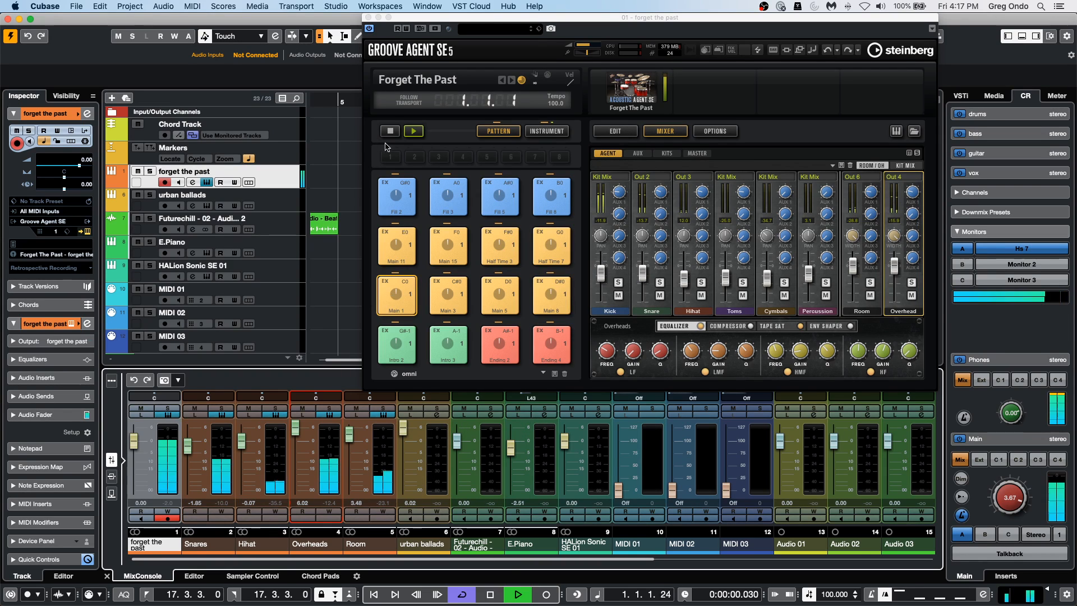
pyautogui.press('space')
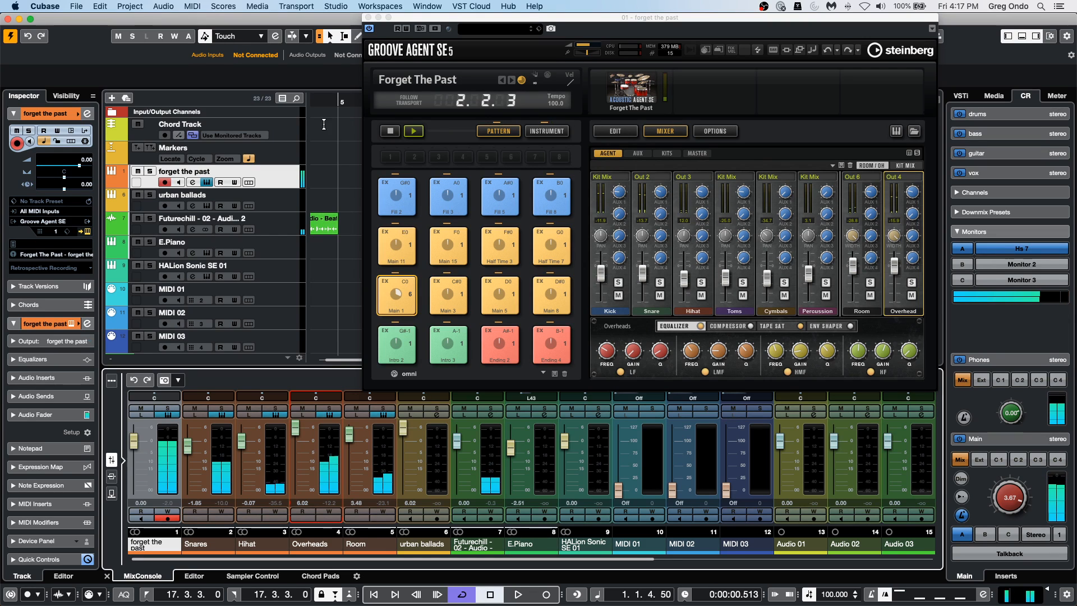
pyautogui.click(391, 131)
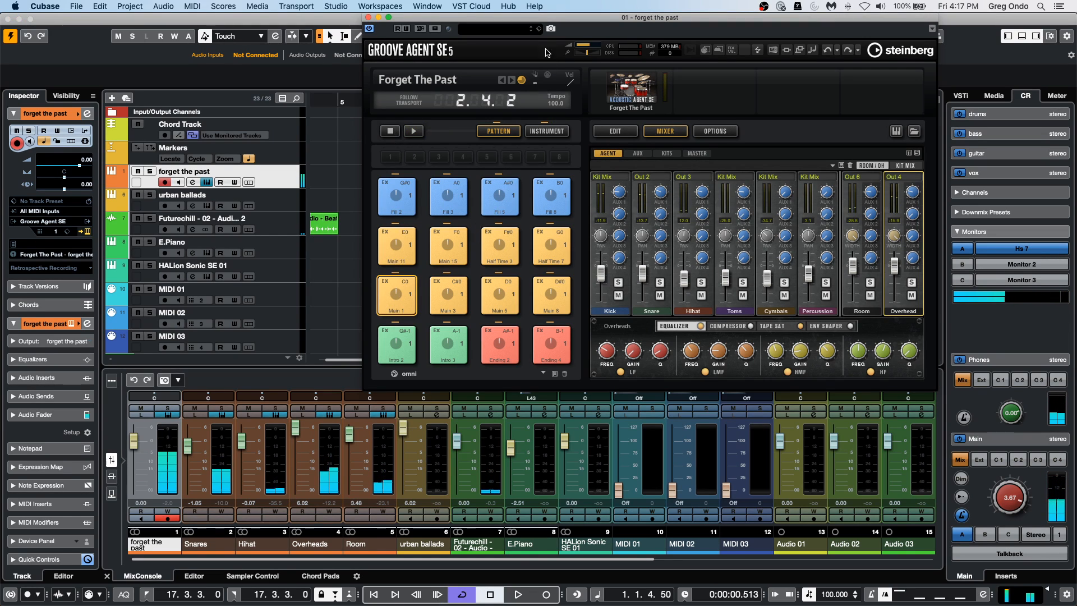
# Place Groove Agent's Main 1 pattern on the forget the past track at bar 6 and open the part in the Drum Editor.
pyautogui.moveTo(1076, 114); pyautogui.dragTo(853, 90)
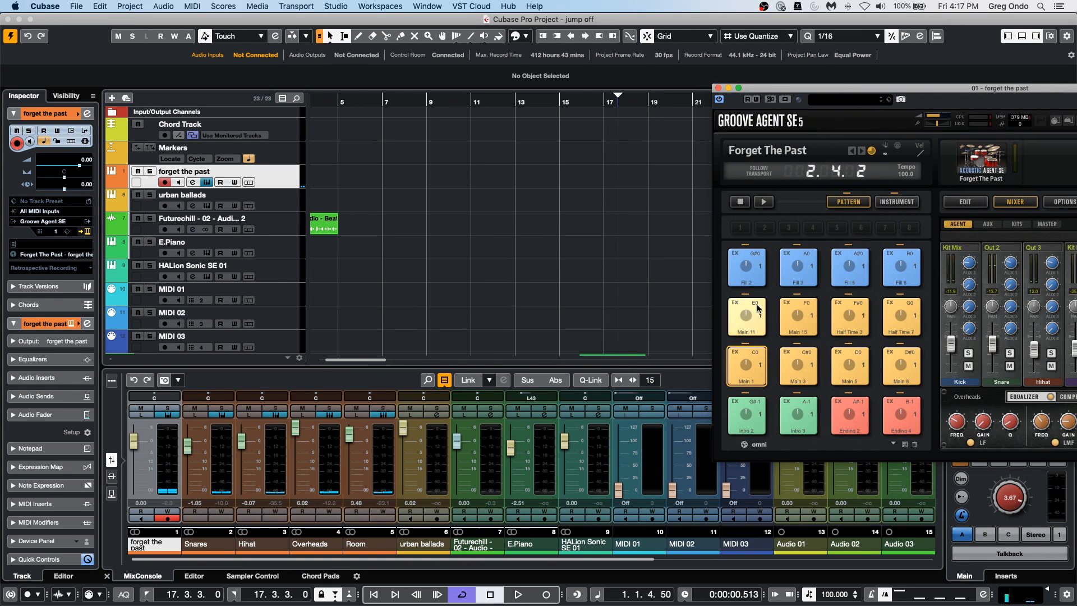
pyautogui.moveTo(746, 365); pyautogui.dragTo(417, 180)
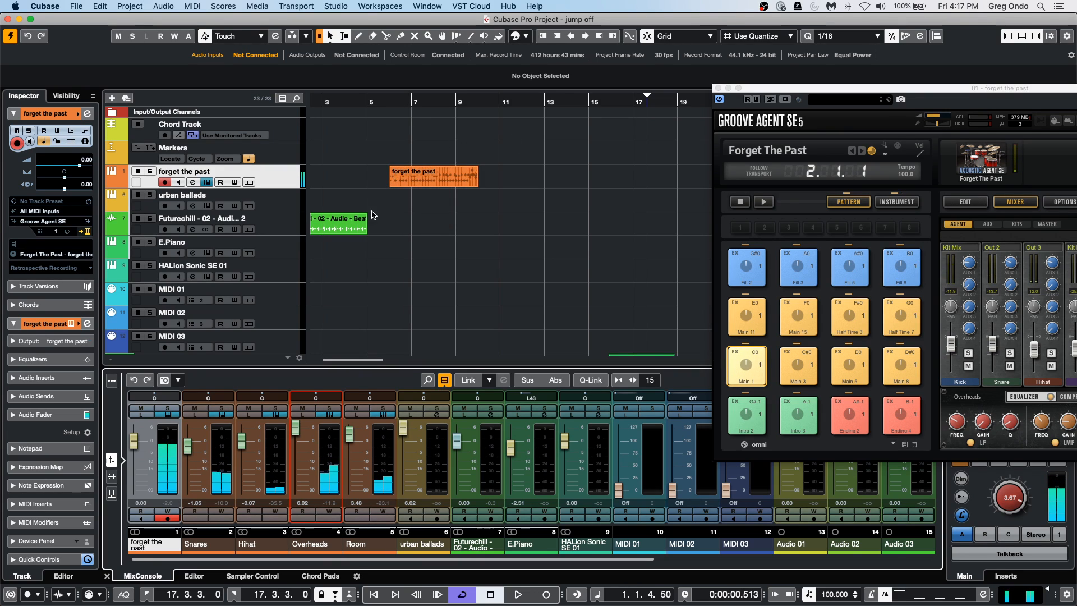
pyautogui.click(419, 182)
pyautogui.doubleClick(420, 182)
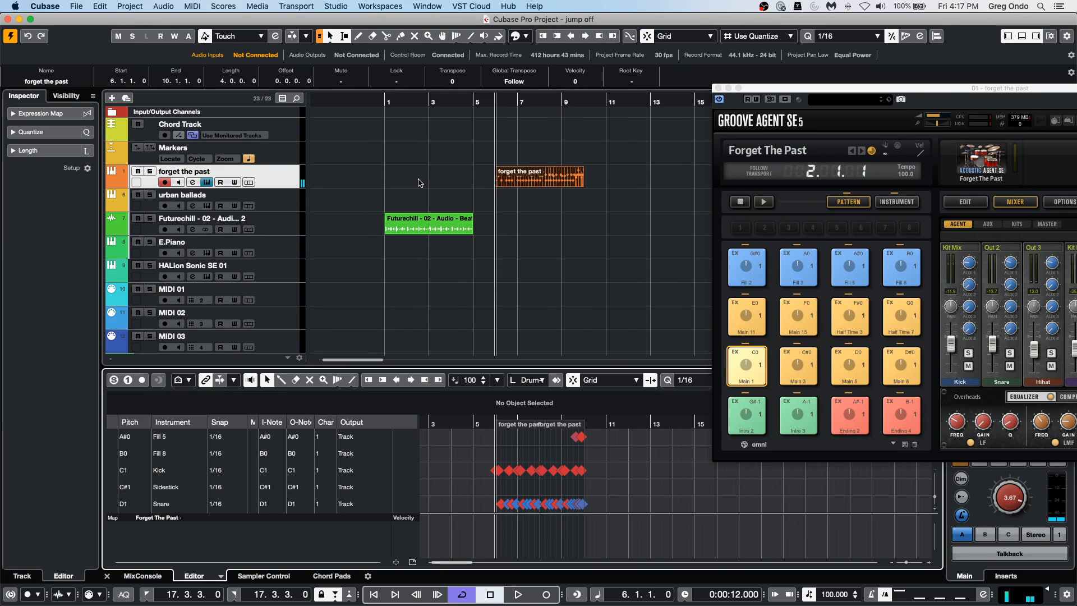
pyautogui.scroll(-1, 620, 467)
pyautogui.scroll(5, 620, 467)
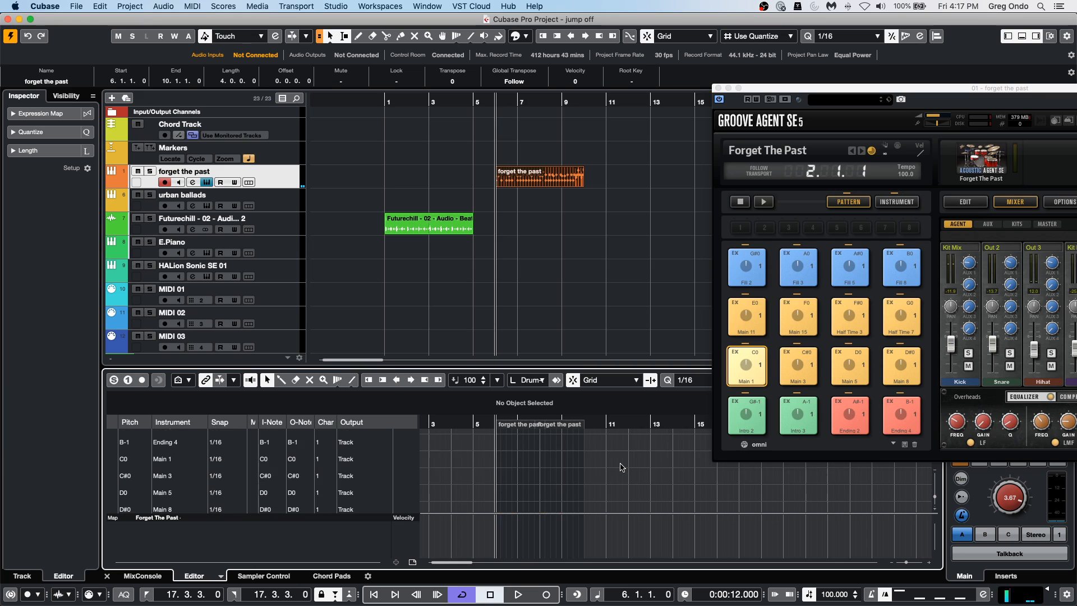
pyautogui.scroll(-1, 620, 467)
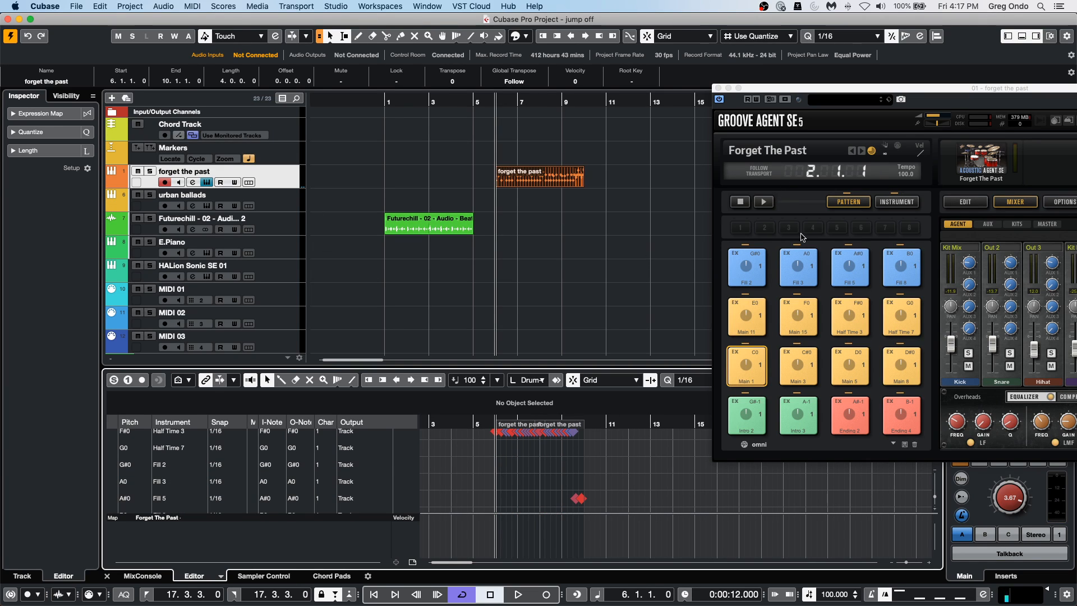
# Dissolve the forget the past MIDI part into separate pitches with Optimized Display, and undo the dissolve.
pyautogui.click(540, 175)
pyautogui.click(541, 174)
pyautogui.click(191, 9)
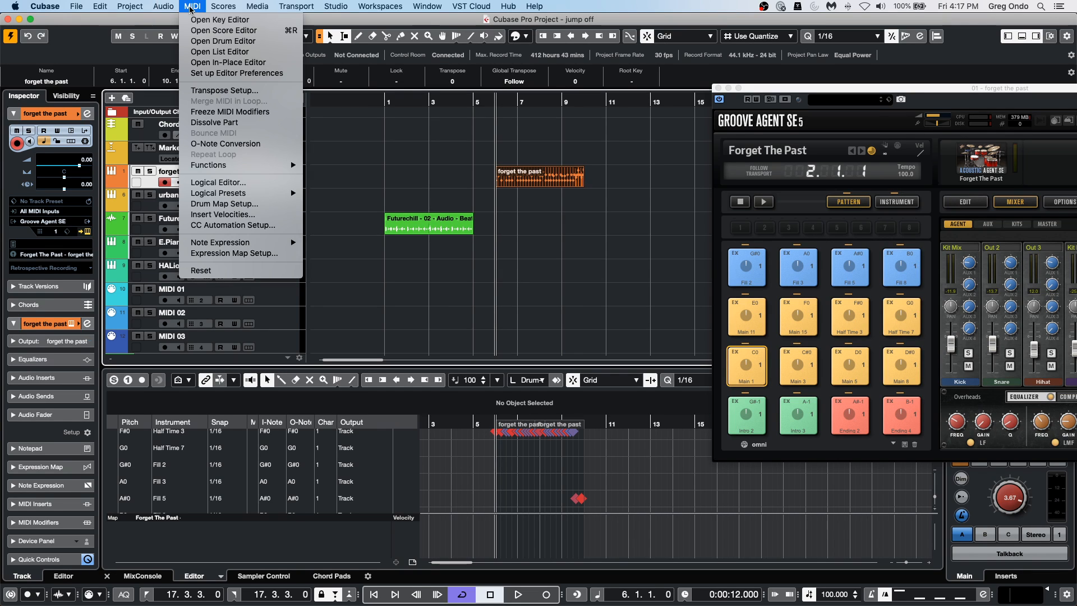
pyautogui.click(215, 123)
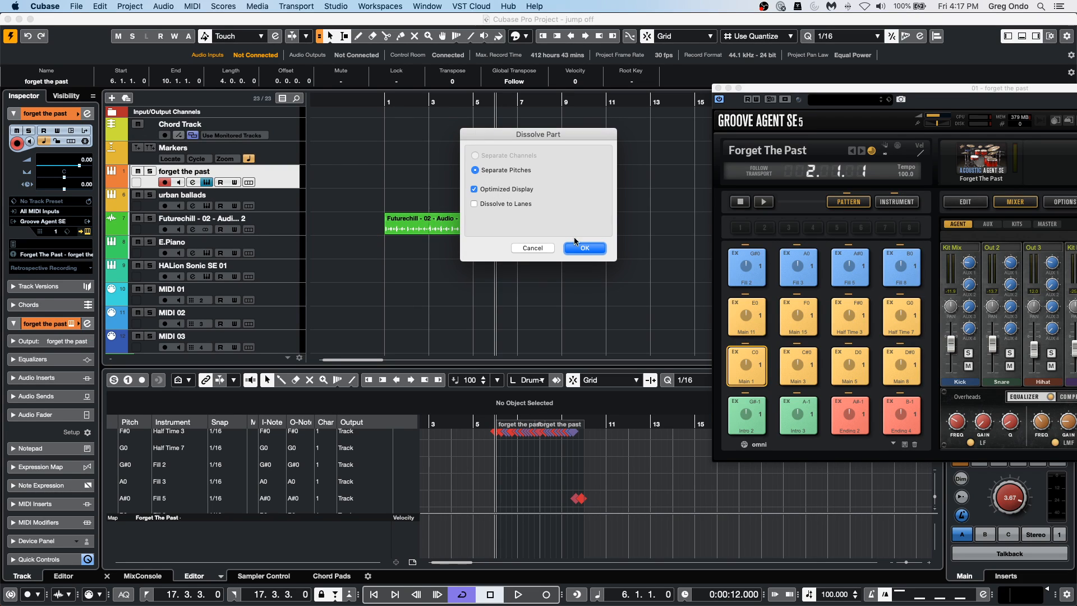
pyautogui.click(591, 247)
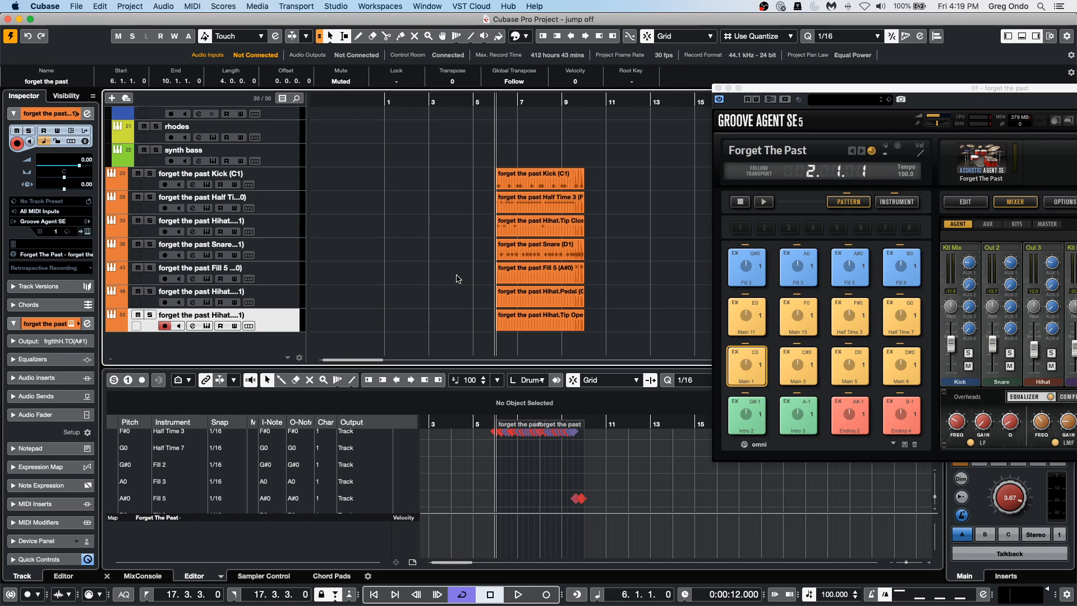
pyautogui.press('super+z')
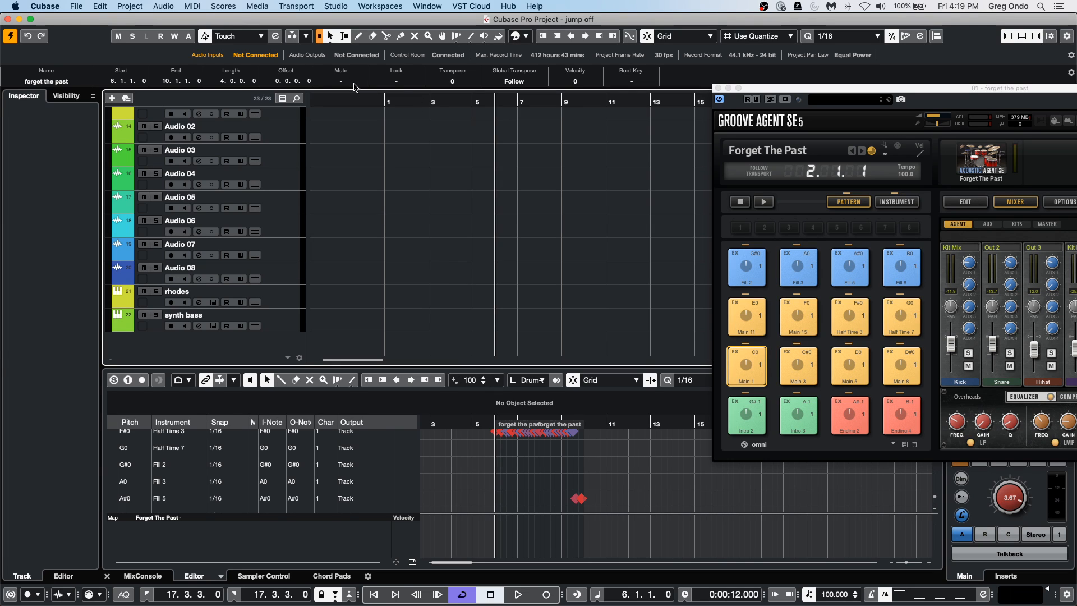
# Paste a copy of the Futurechill audio event from bar 1 at position 12.4.3 on its own track.
pyautogui.moveTo(356, 102); pyautogui.dragTo(365, 18)
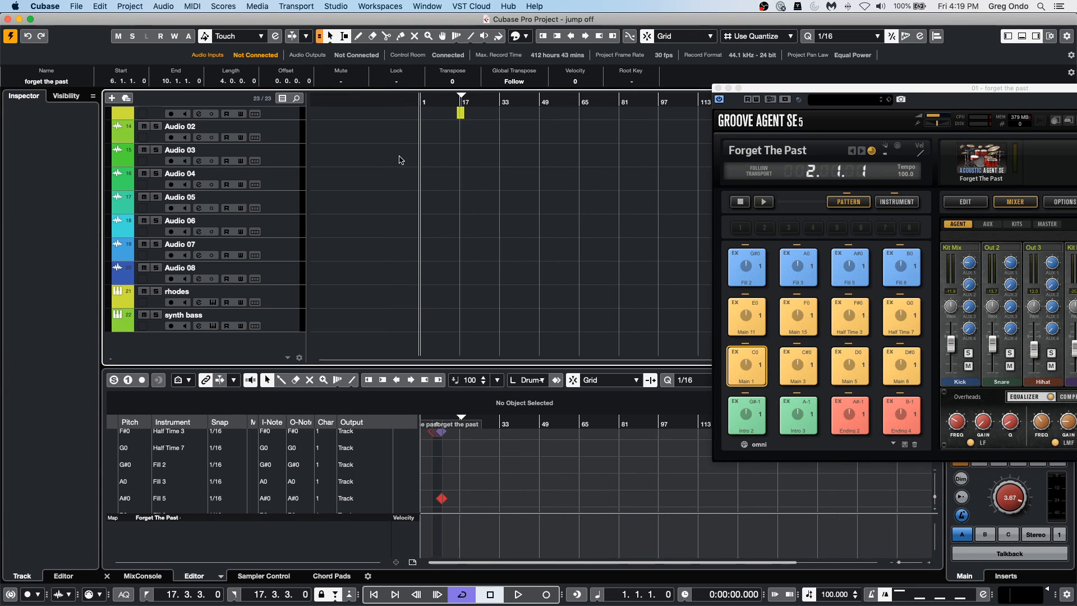
pyautogui.scroll(10, 400, 164)
pyautogui.scroll(-1, 400, 164)
pyautogui.click(494, 102)
pyautogui.moveTo(494, 125); pyautogui.dragTo(387, 146)
pyautogui.scroll(-2, 443, 179)
pyautogui.scroll(3, 478, 207)
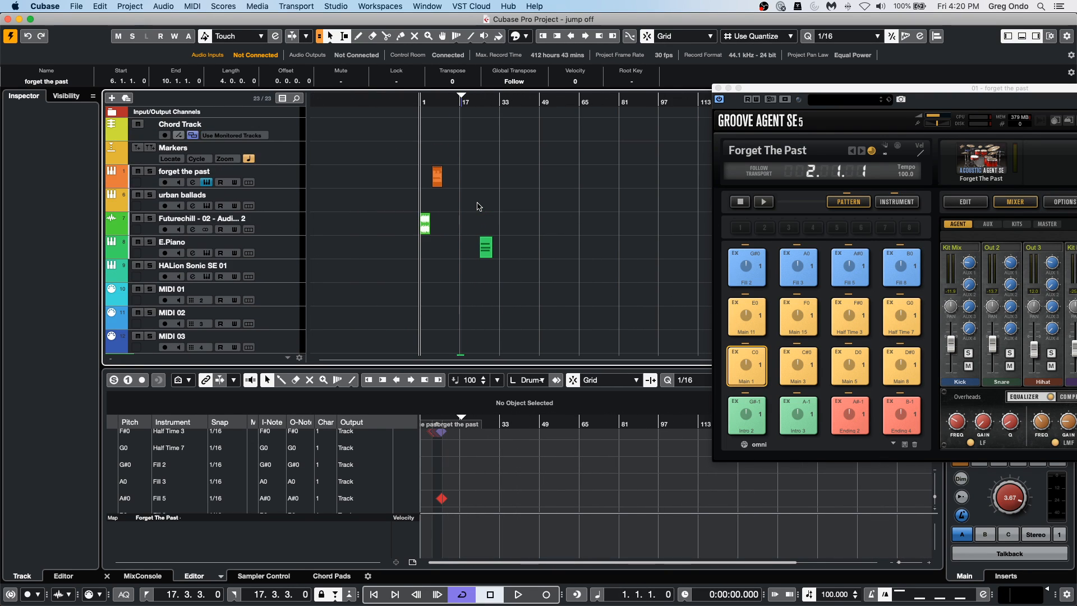
pyautogui.moveTo(439, 101); pyautogui.dragTo(417, 149)
pyautogui.click(457, 233)
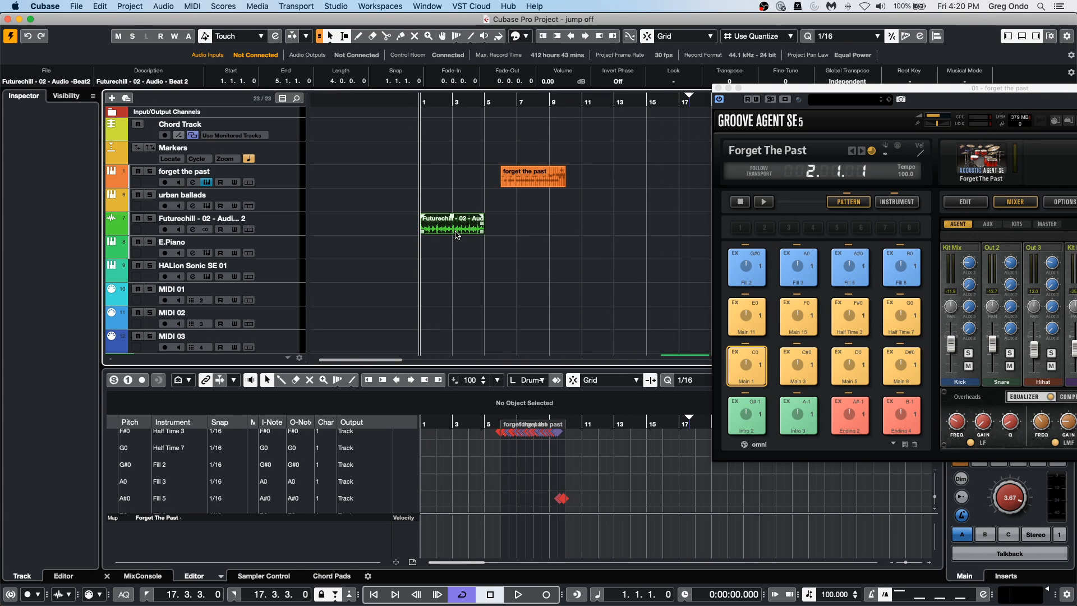
pyautogui.click(610, 101)
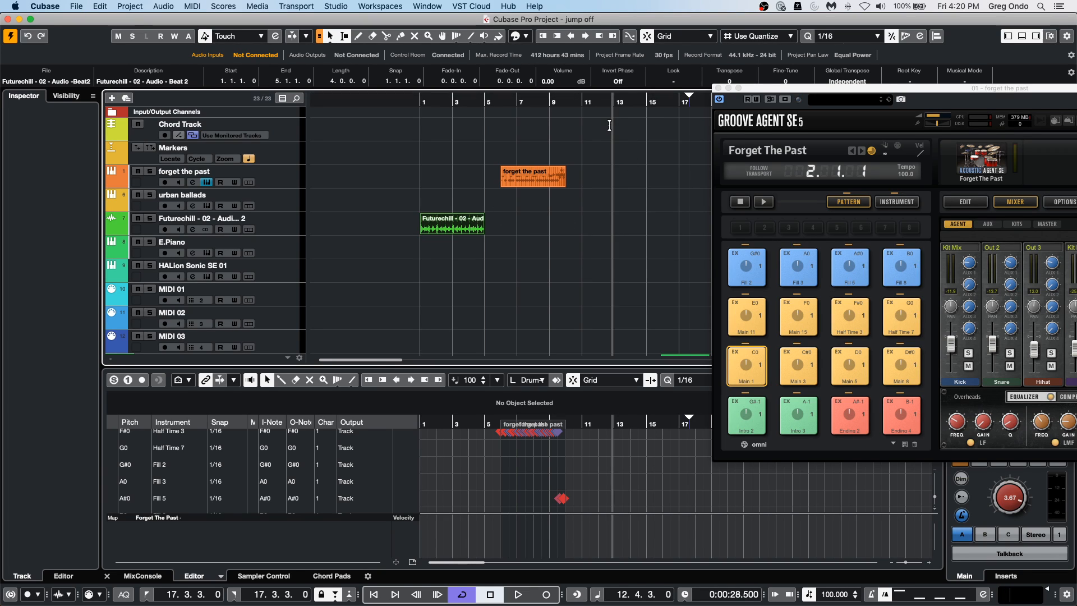
pyautogui.press('super+v')
# Increase the height of the Futurechill audio track in the project window.
pyautogui.click(425, 102)
pyautogui.moveTo(426, 90); pyautogui.dragTo(493, 55)
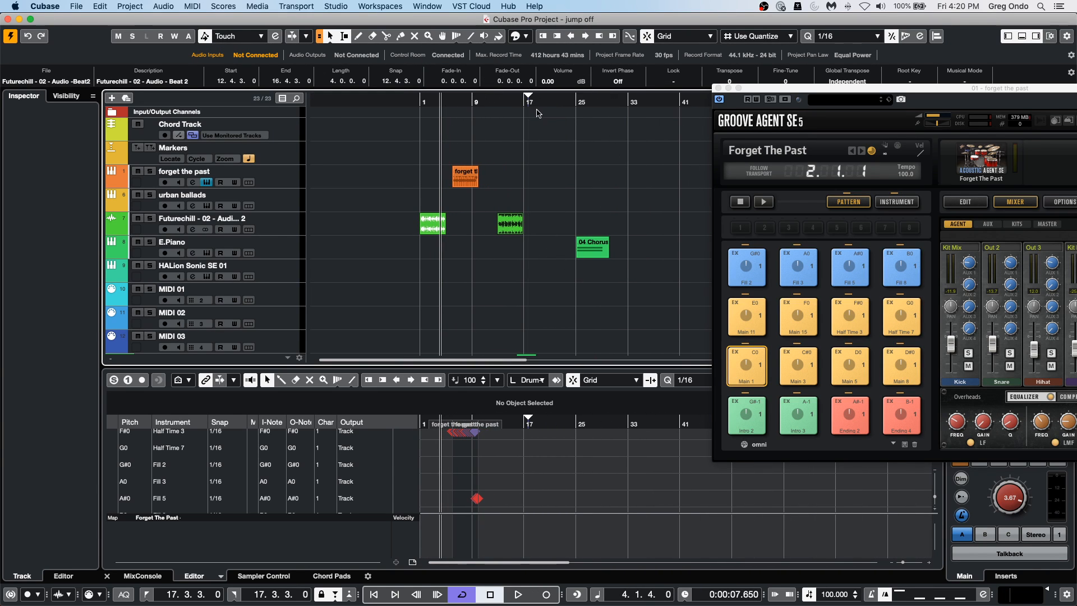
pyautogui.moveTo(277, 236); pyautogui.dragTo(274, 277)
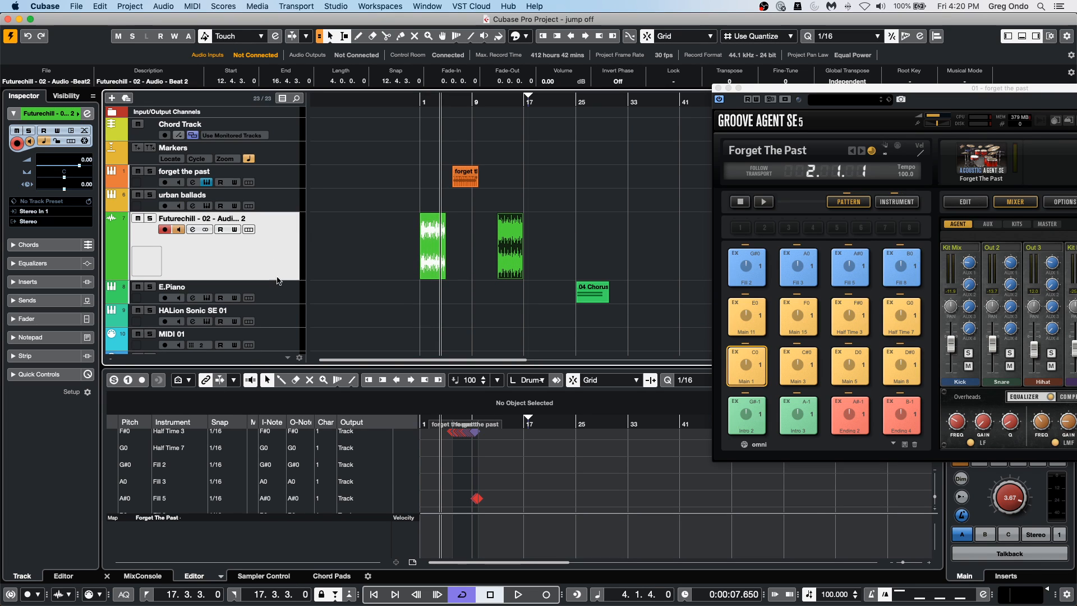
# Copy the pasted Futurechill event to bar 21 and delete that copy.
pyautogui.moveTo(549, 101); pyautogui.dragTo(564, 129)
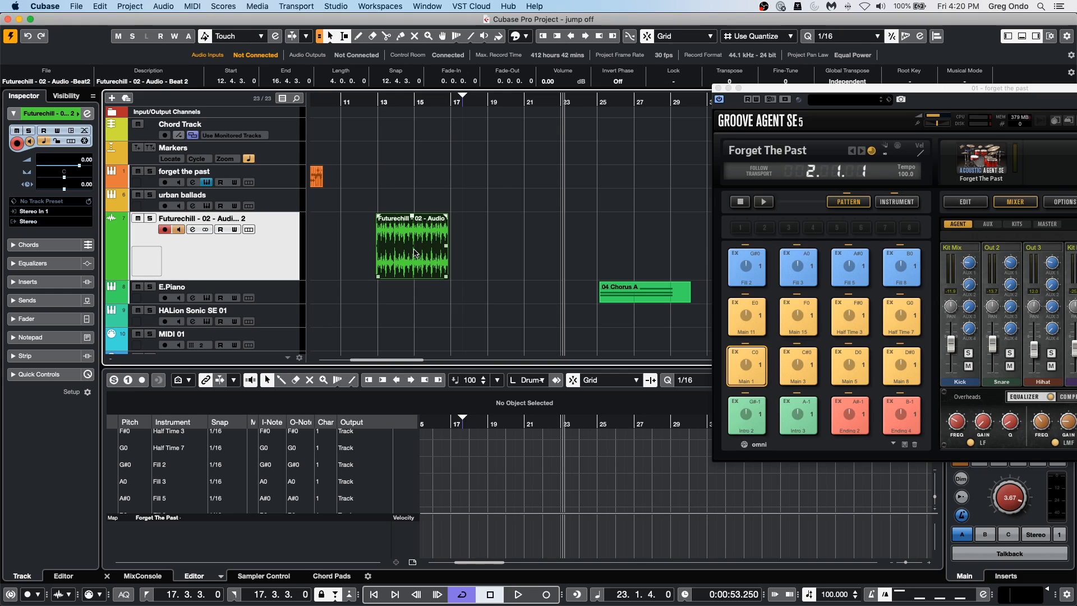
pyautogui.moveTo(414, 254); pyautogui.dragTo(553, 252)
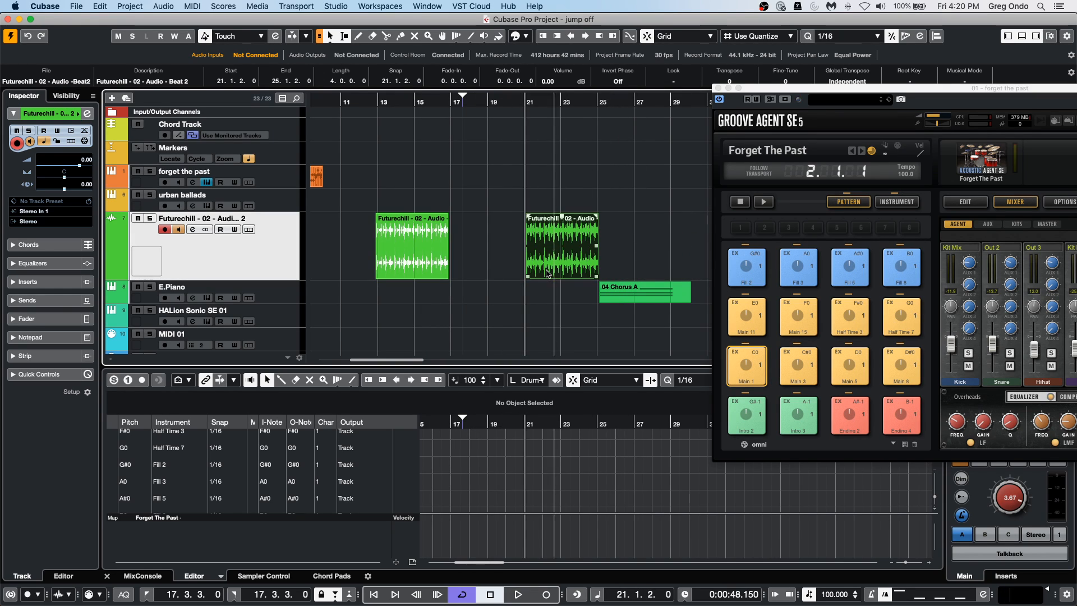
pyautogui.press('Delete')
# Duplicate the Futurechill event at 12.4.3 back to back until the copies extend to about bar 88.
pyautogui.click(425, 254)
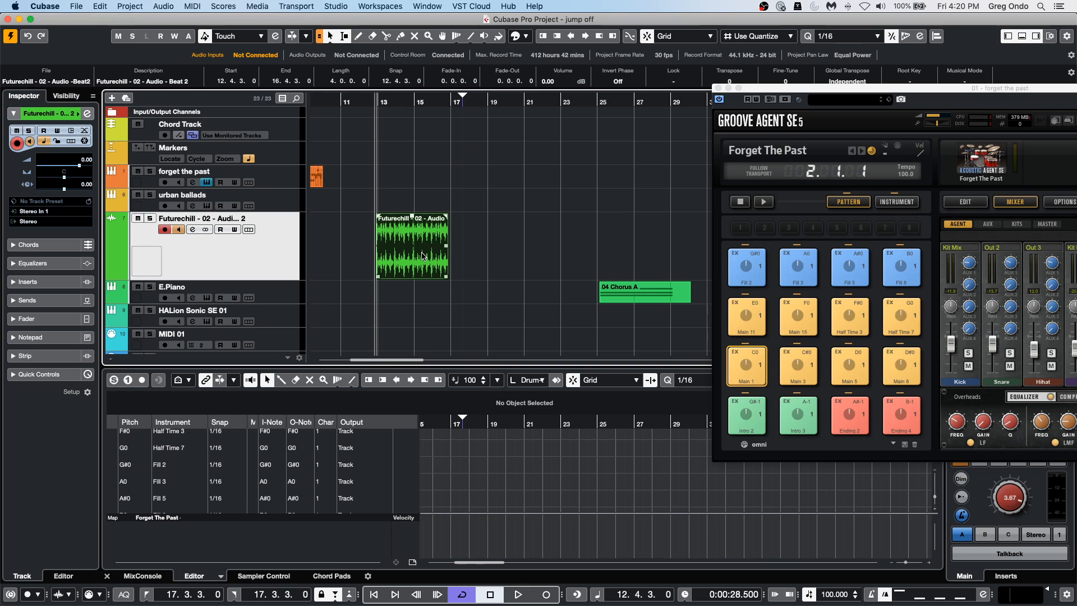
pyautogui.press('super+d')
pyautogui.press('super+d')
pyautogui.press('super+d')
pyautogui.press('super+d')
pyautogui.press('super+d')
pyautogui.press('super+d')
pyautogui.press('super+d')
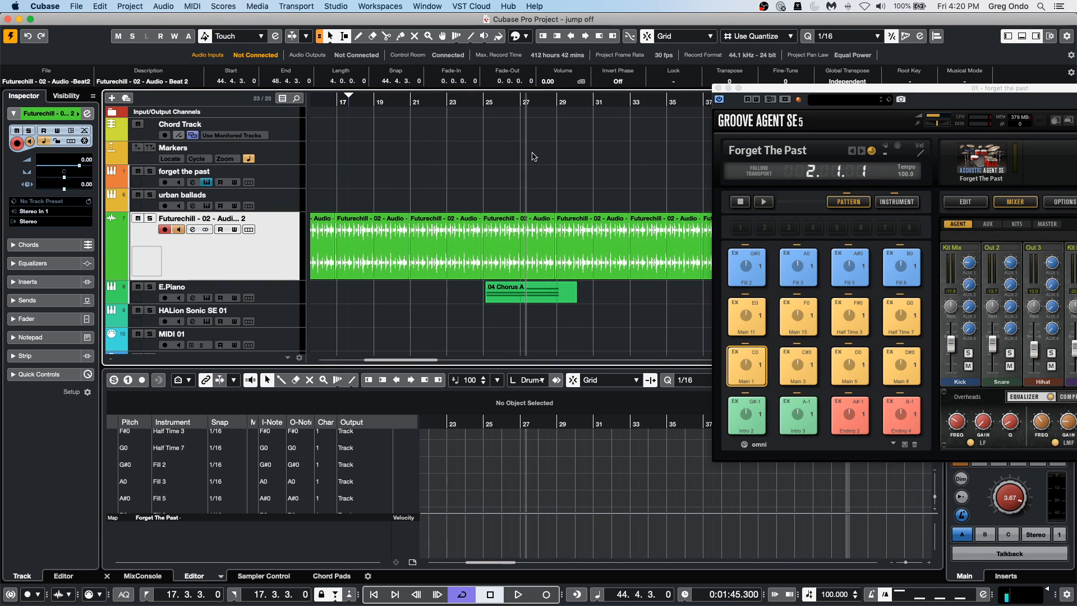
pyautogui.moveTo(761, 91); pyautogui.dragTo(763, 341)
pyautogui.press('super+d')
pyautogui.press('super+d')
pyautogui.press('super+d')
pyautogui.press('super+d')
pyautogui.press('super+d')
pyautogui.press('super+d')
pyautogui.press('super+d')
pyautogui.press('super+d')
pyautogui.press('super+d')
pyautogui.press('super+d')
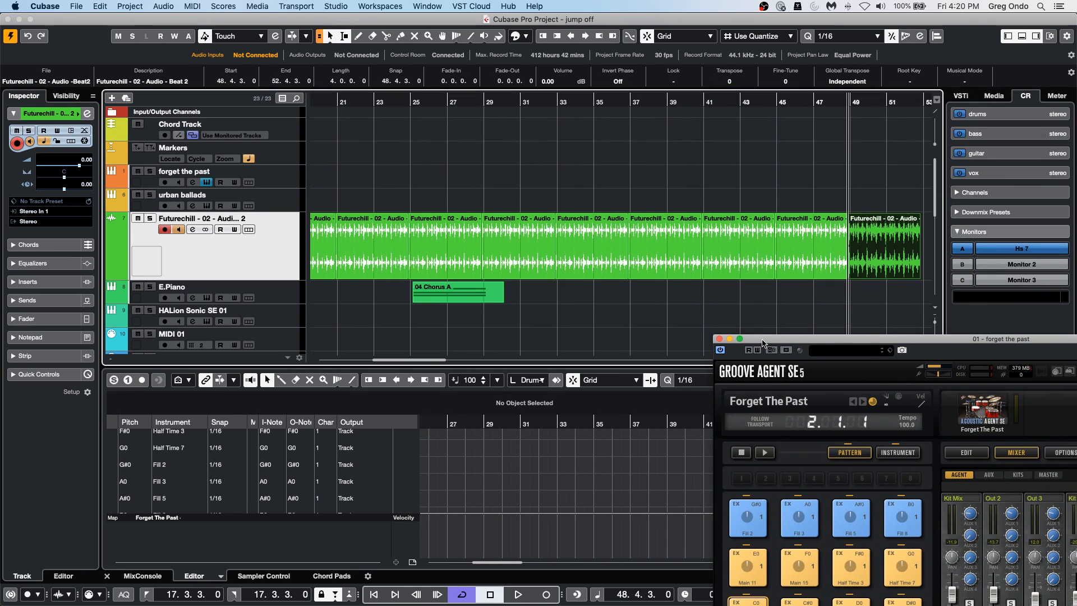
# Undo the duplicated Futurechill events that follow the event at 12.4.3.
pyautogui.moveTo(547, 100); pyautogui.dragTo(555, 70)
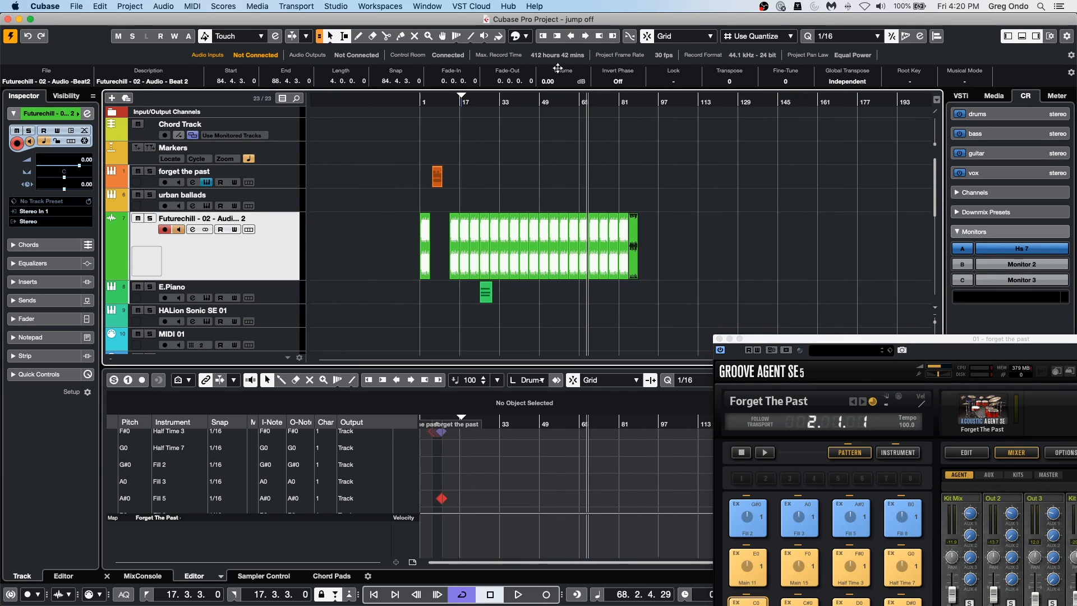
pyautogui.press('super+z')
pyautogui.press('super+z')
pyautogui.press('super+z')
pyautogui.press('super+z')
pyautogui.press('super+z')
pyautogui.press('super+z')
pyautogui.press('super+z')
pyautogui.press('super+z')
pyautogui.press('super+z')
pyautogui.press('super+z')
pyautogui.press('super+z')
pyautogui.press('super+z')
pyautogui.press('super+z')
pyautogui.press('super+z')
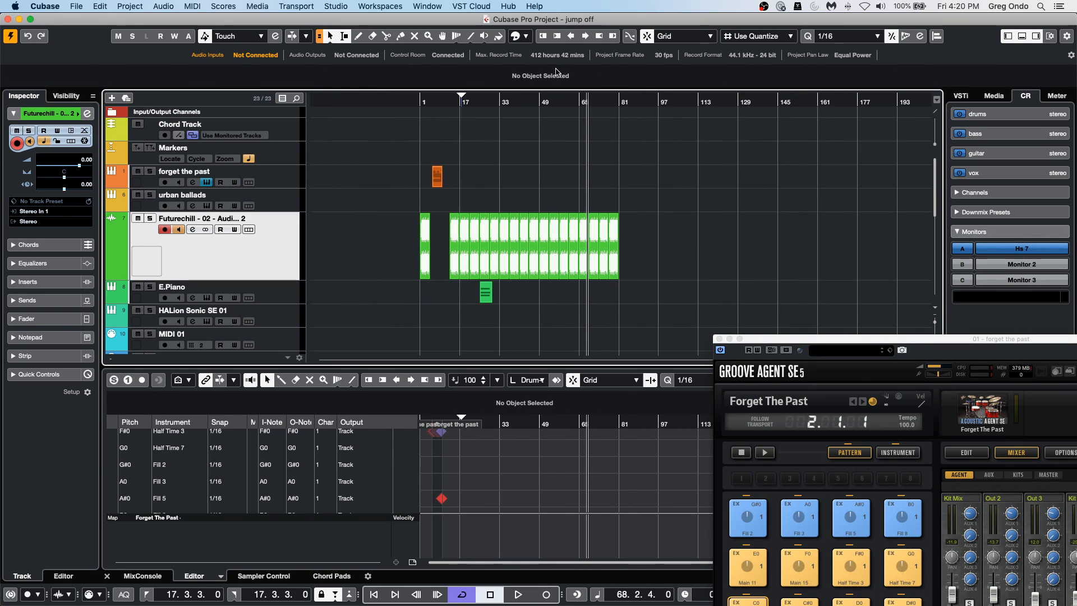
pyautogui.press('super+z')
pyautogui.press('super+z')
pyautogui.press('super+z')
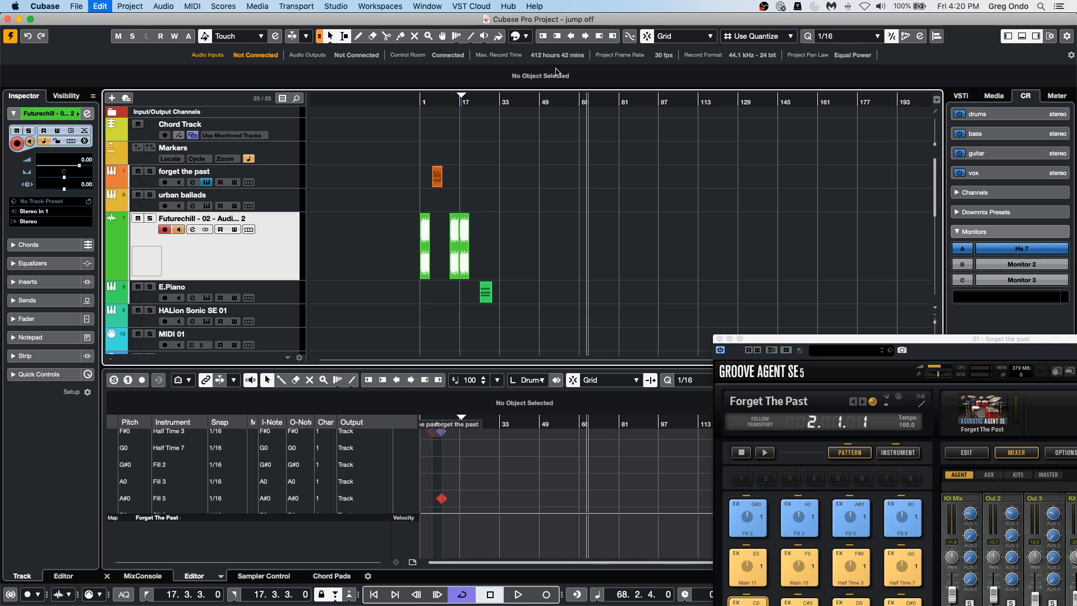
# Repeat the Futurechill event at 12.4.3 three times by extending its end to about bar 29, and undo it.
pyautogui.moveTo(456, 100); pyautogui.dragTo(512, 251)
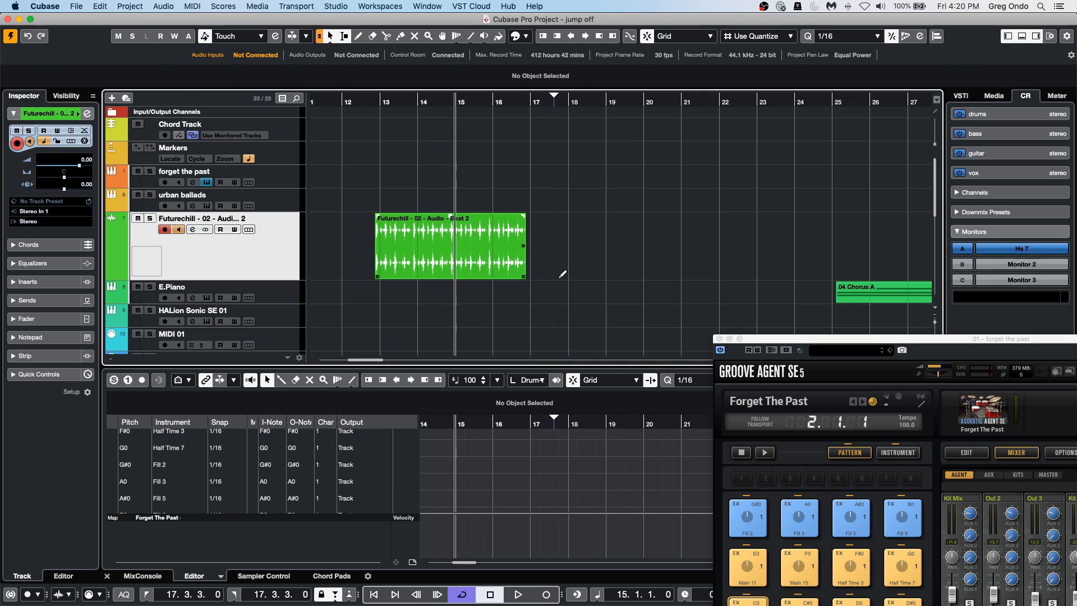
pyautogui.moveTo(526, 274); pyautogui.dragTo(920, 274)
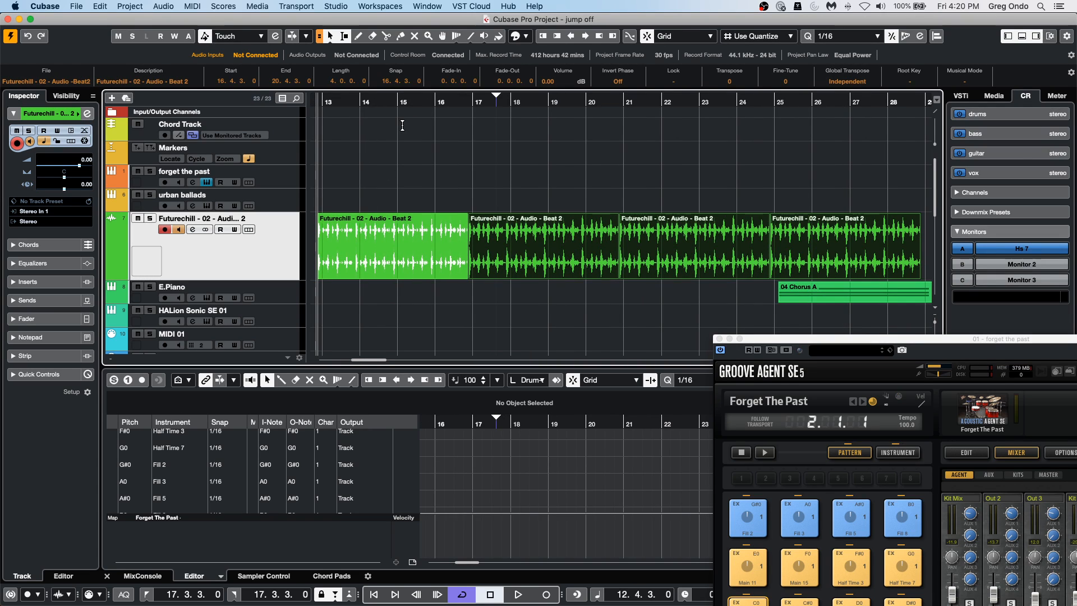
pyautogui.press('super+z')
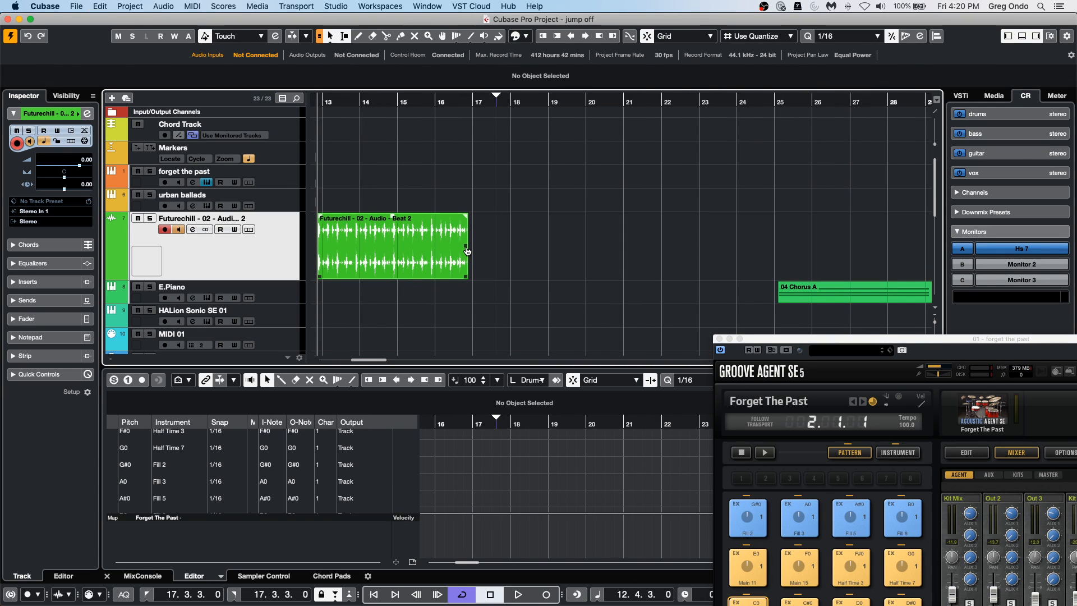
# Repeat the same Futurechill event eight times by extending its end to about bar 49, and undo the repeats.
pyautogui.press('g')
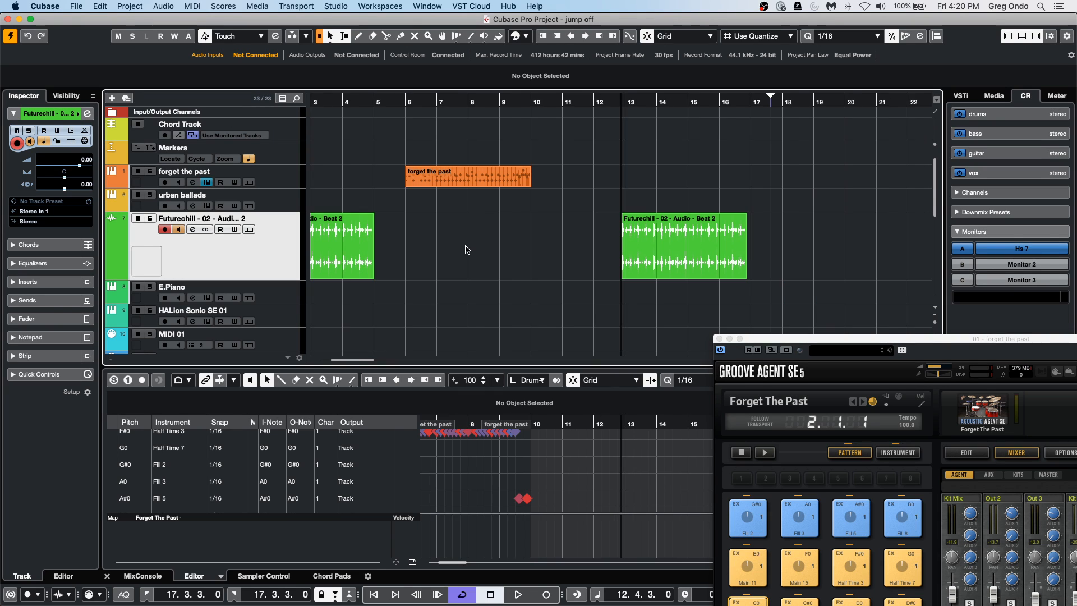
pyautogui.press('g')
pyautogui.press('g')
pyautogui.press('g')
pyautogui.press('g')
pyautogui.press('g')
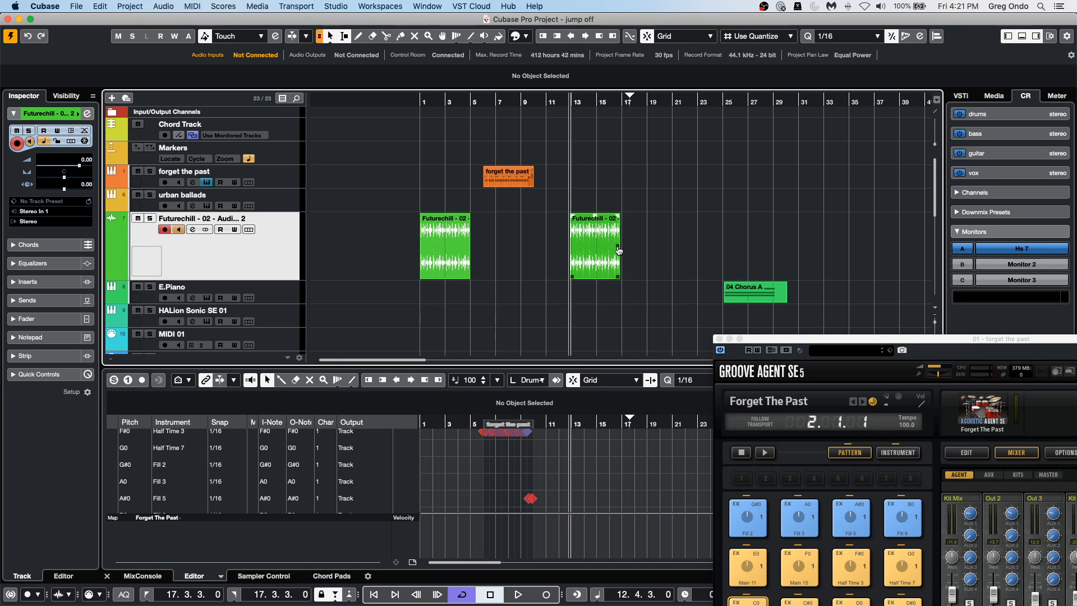
pyautogui.moveTo(619, 249); pyautogui.dragTo(942, 241)
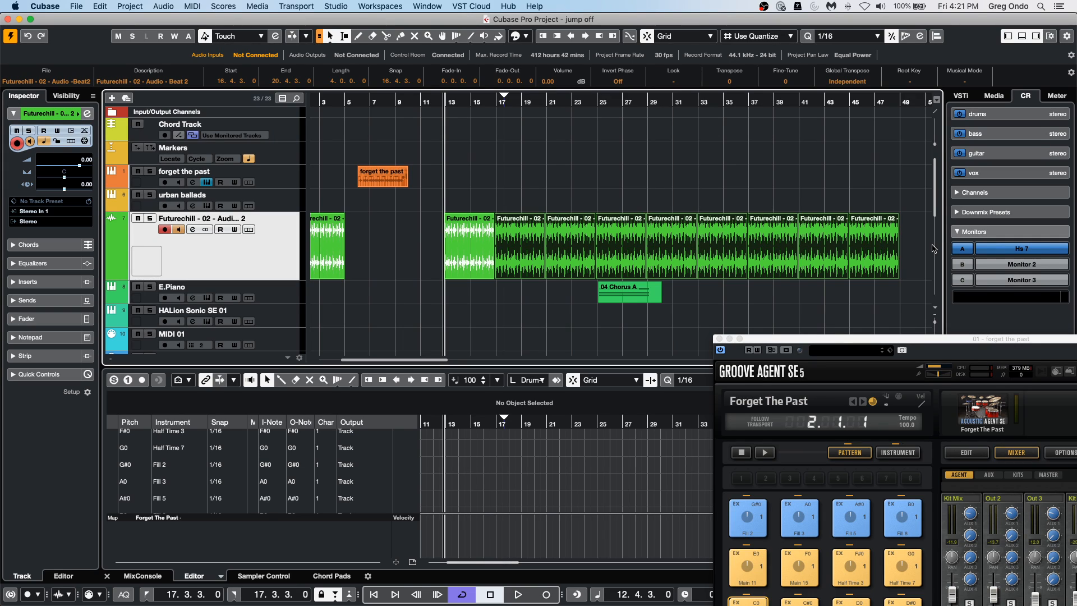
pyautogui.press('super+z')
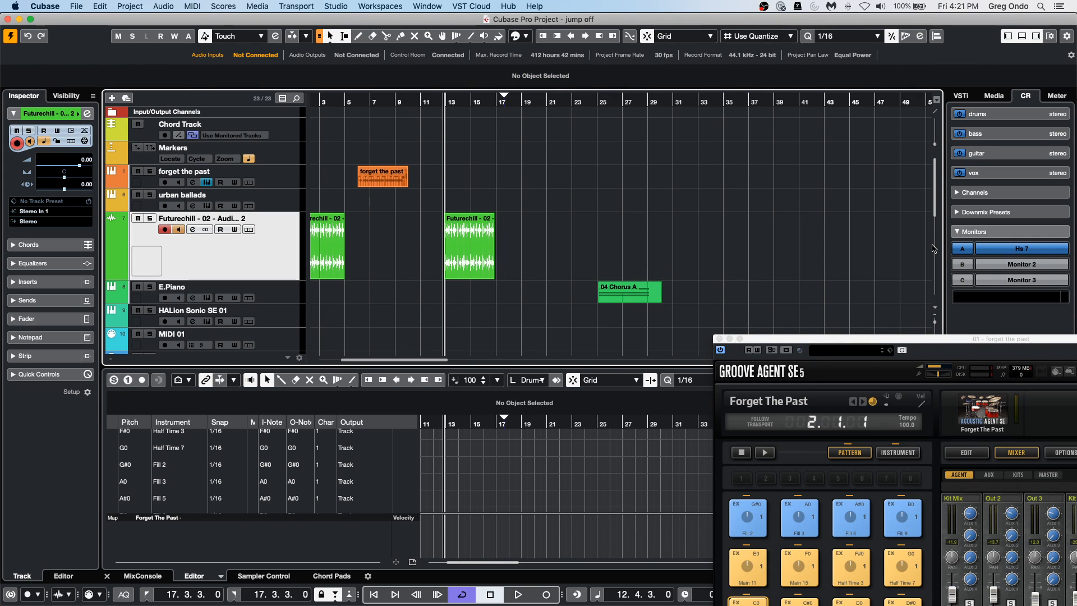
# Copy the Futurechill event at 12.4.3 and paste the copy on the same track at 22.1.3.
pyautogui.click(99, 6)
pyautogui.click(474, 268)
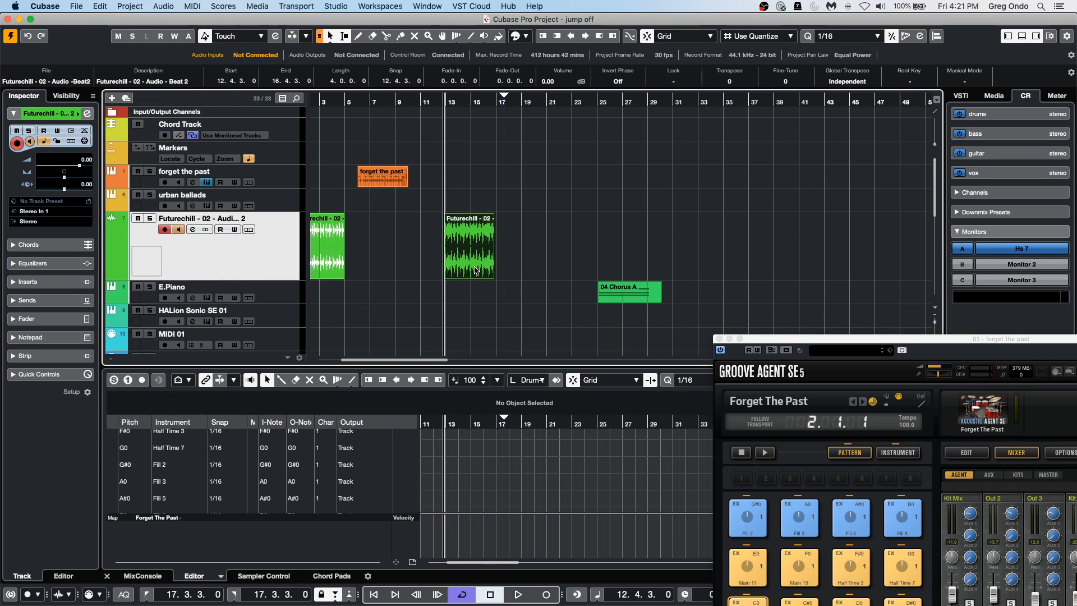
pyautogui.click(100, 6)
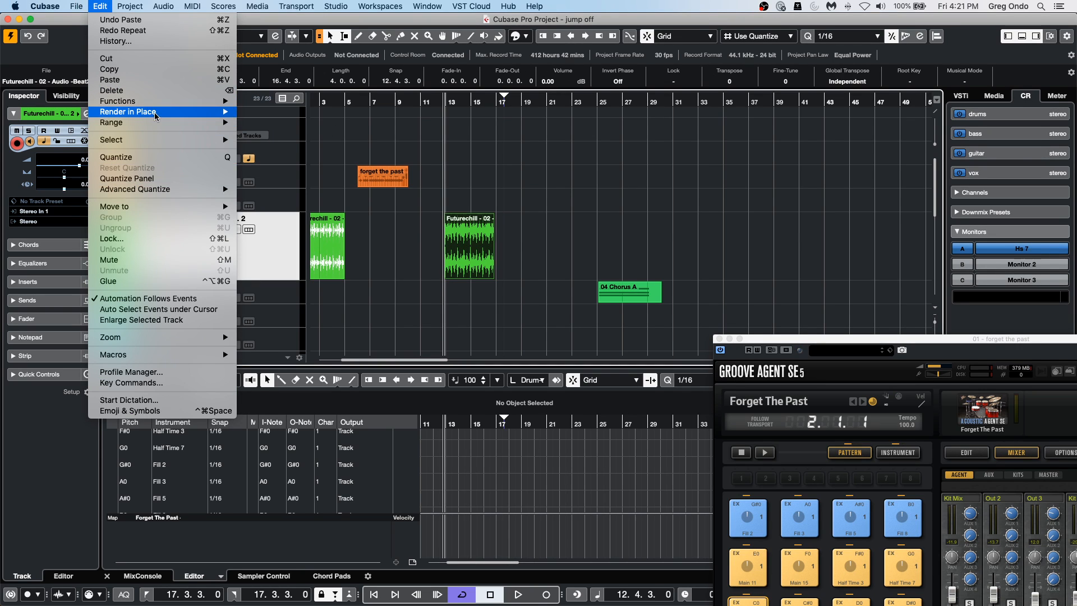
pyautogui.click(157, 69)
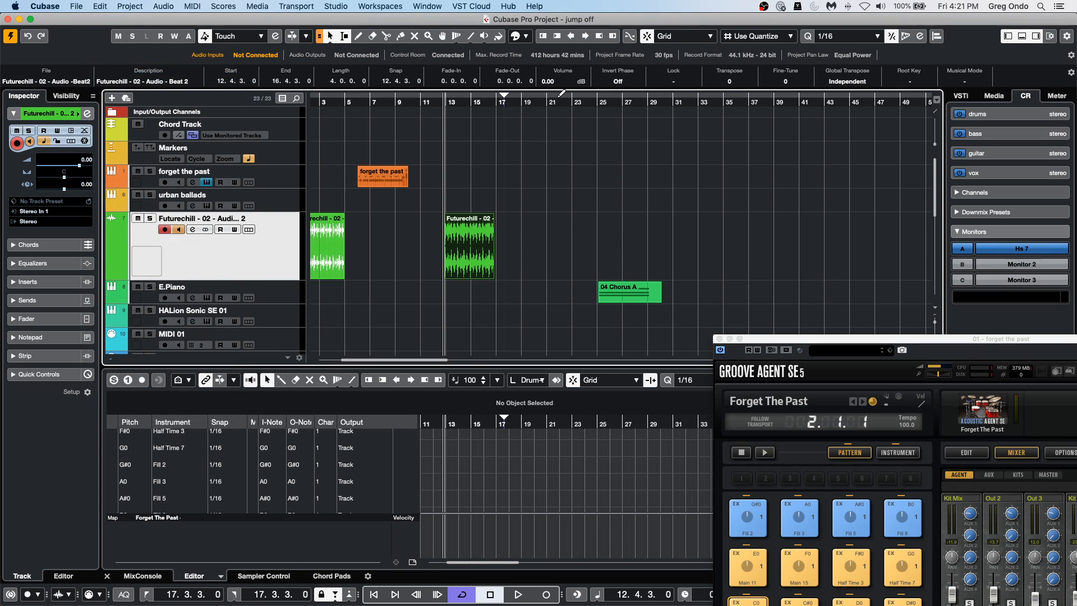
pyautogui.click(100, 6)
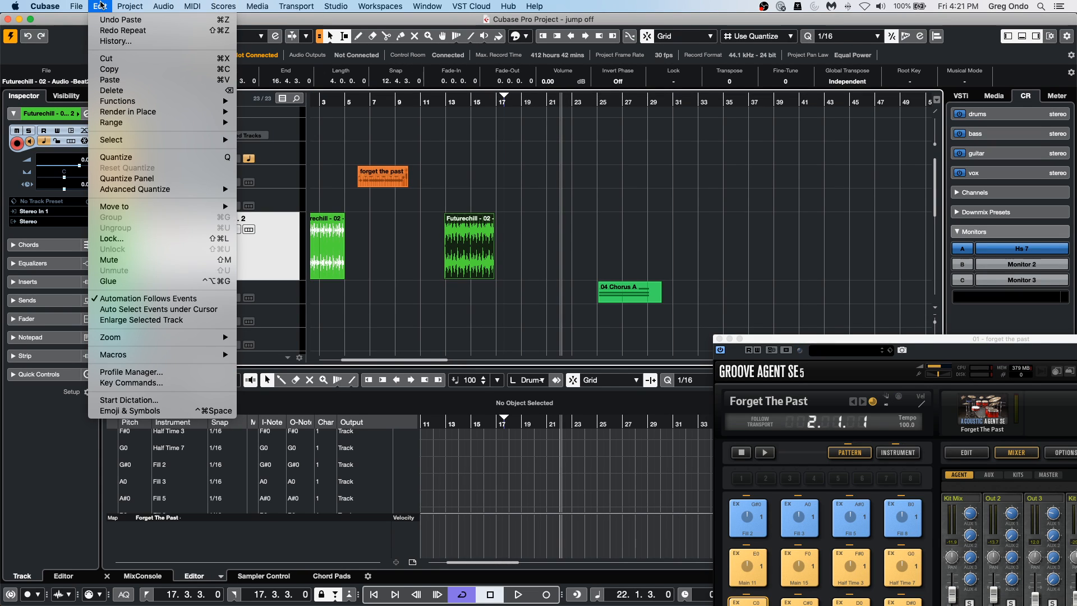
pyautogui.click(122, 81)
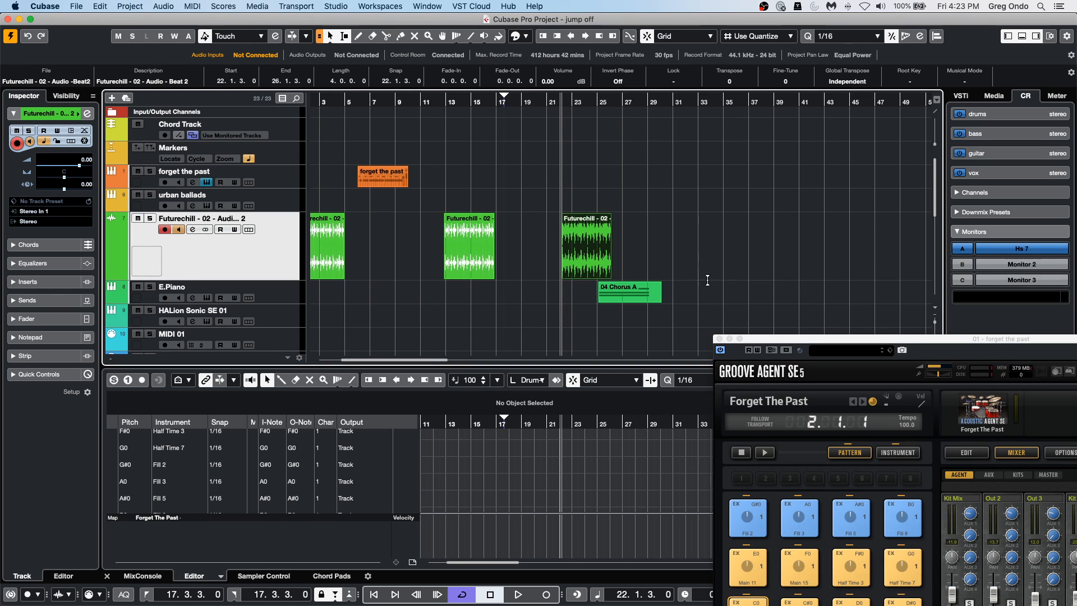
# Close the Groove Agent SE window, show the loudness meter and start playback from 22.1.3.
pyautogui.click(720, 339)
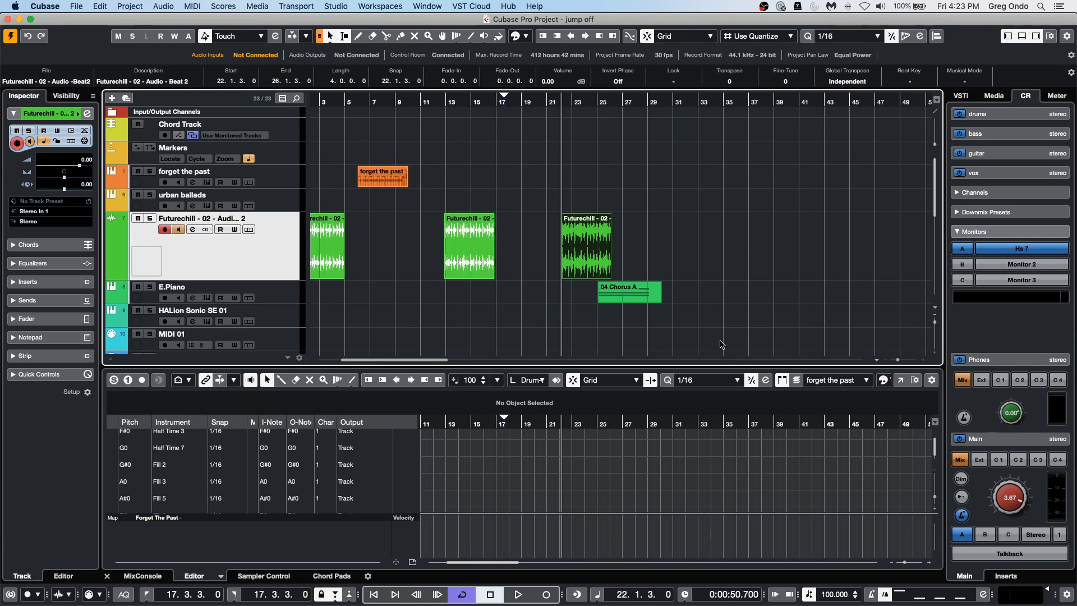
pyautogui.click(1057, 96)
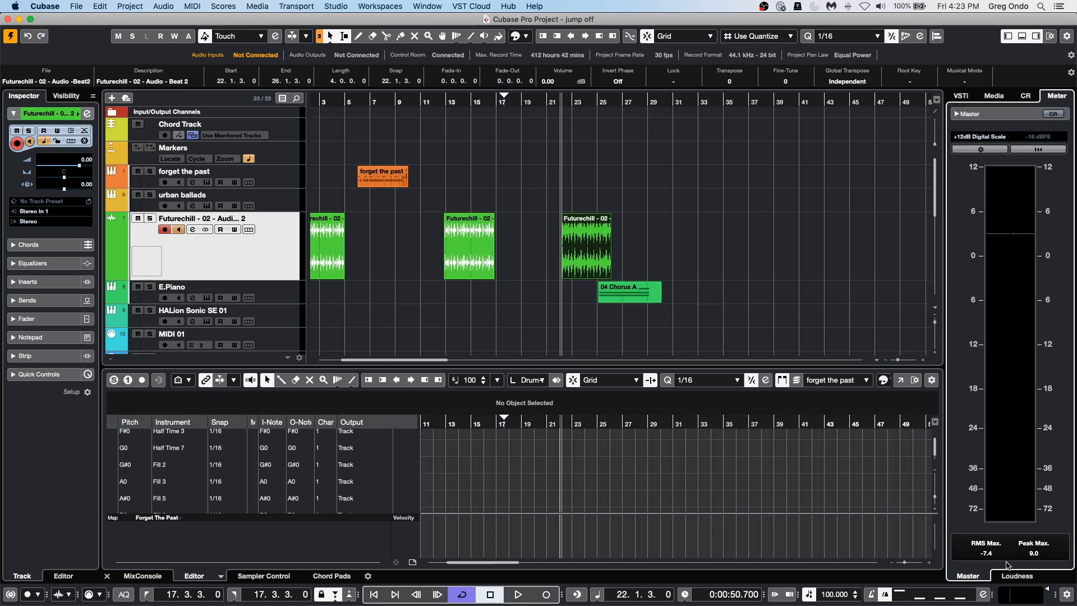
pyautogui.click(1017, 575)
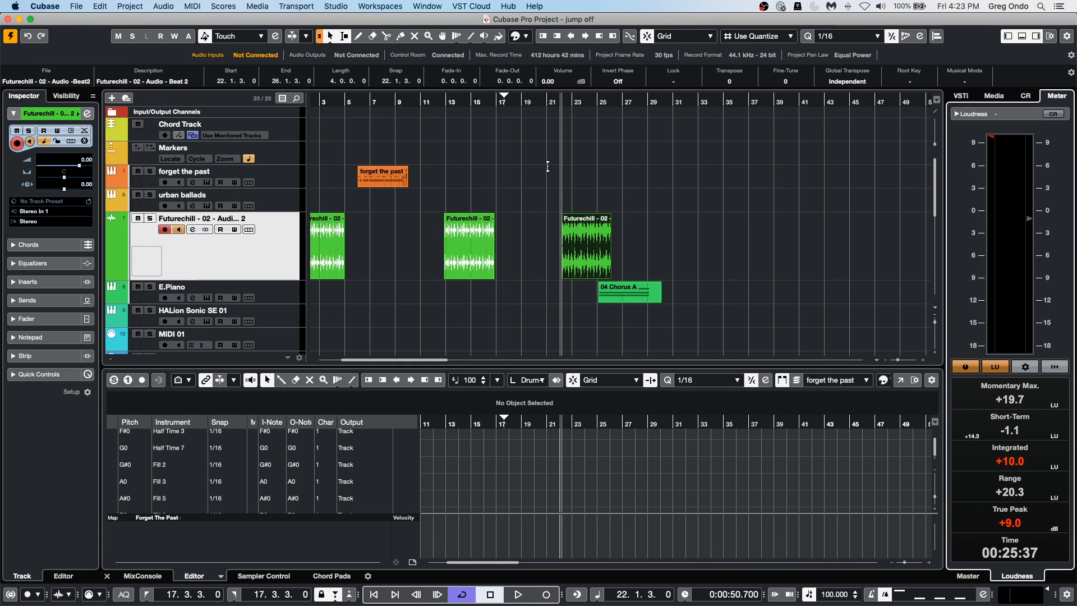
pyautogui.press('space')
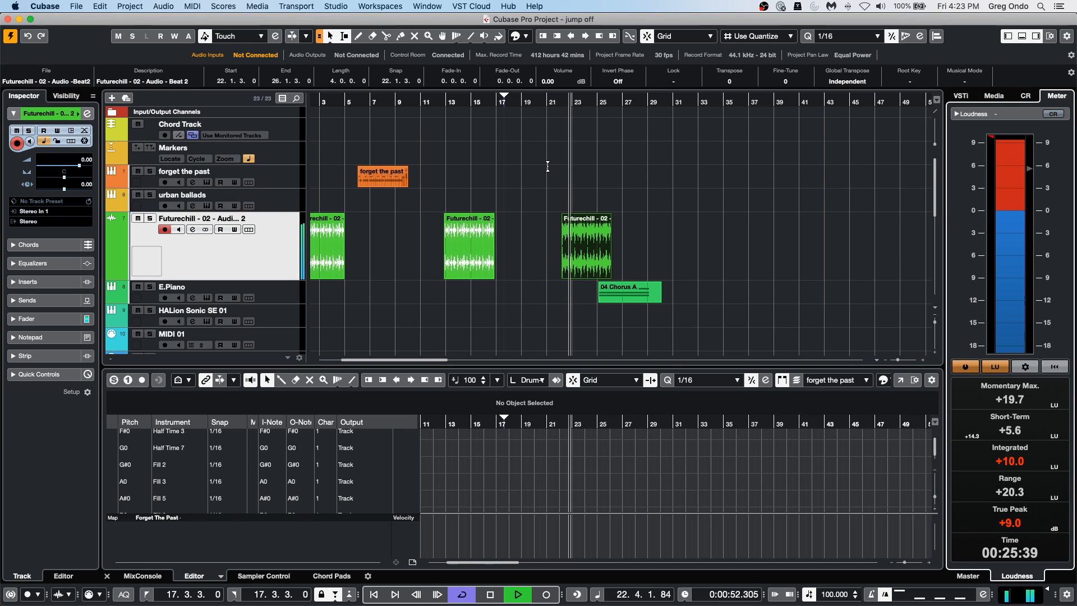
# Lower the Futurechill channel's fader to -8.31 dB in the MixConsole during playback, and stop playback.
pyautogui.click(143, 576)
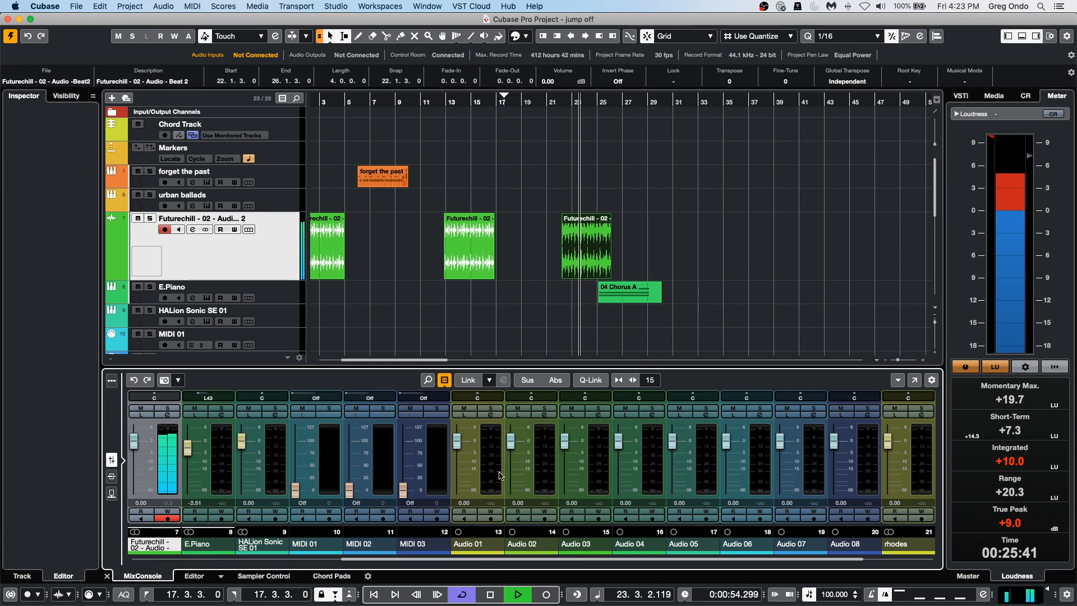
pyautogui.moveTo(133, 441); pyautogui.dragTo(134, 459)
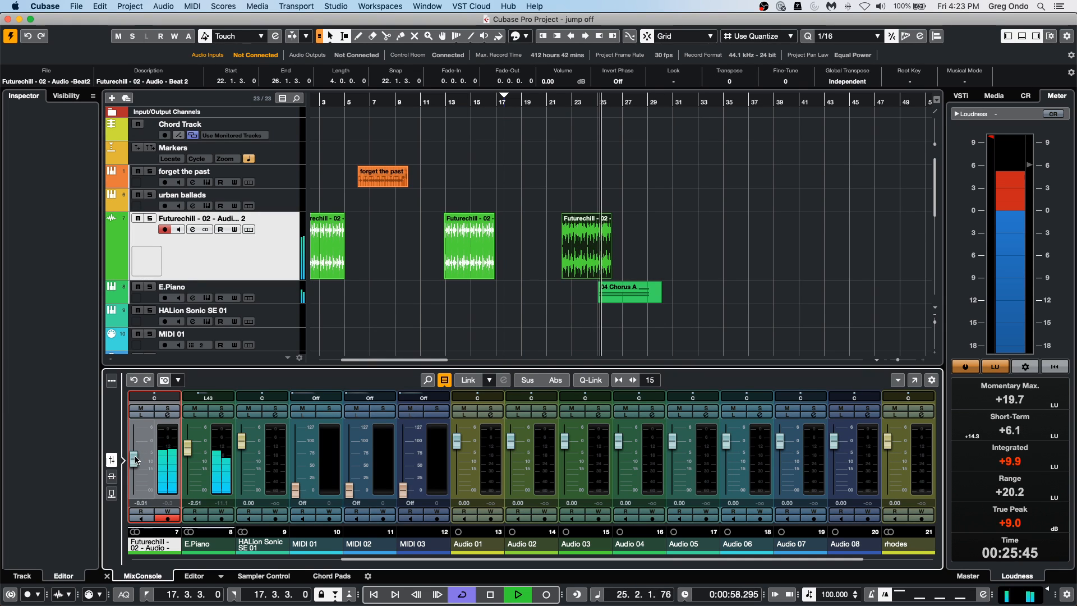
pyautogui.press('space')
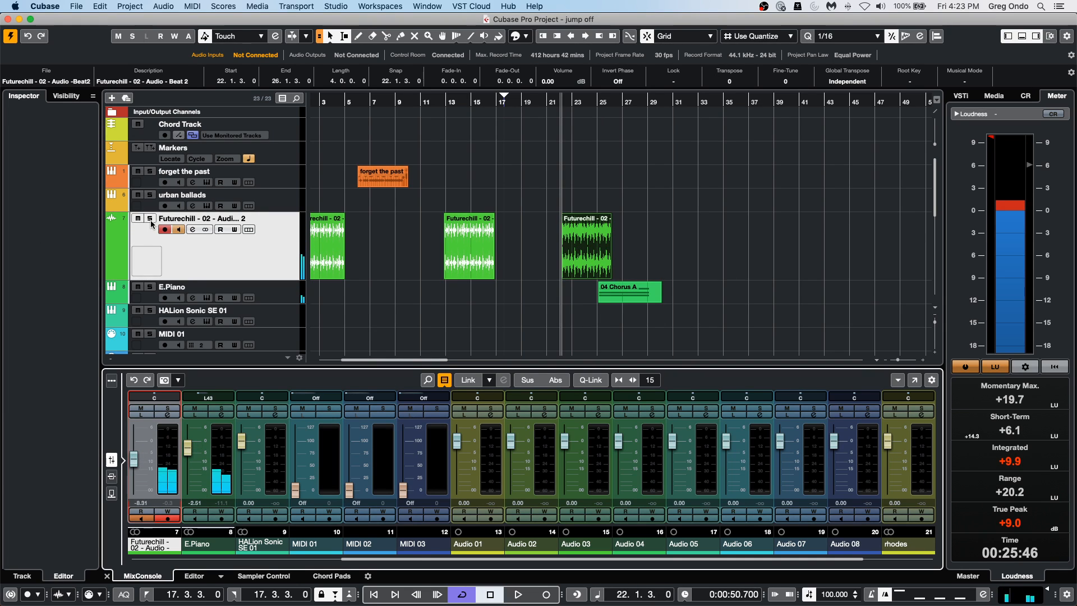
# Solo the Futurechill track and set the locators to the event at 22.1.3, playing that range briefly.
pyautogui.click(150, 218)
pyautogui.press('p')
pyautogui.press('space')
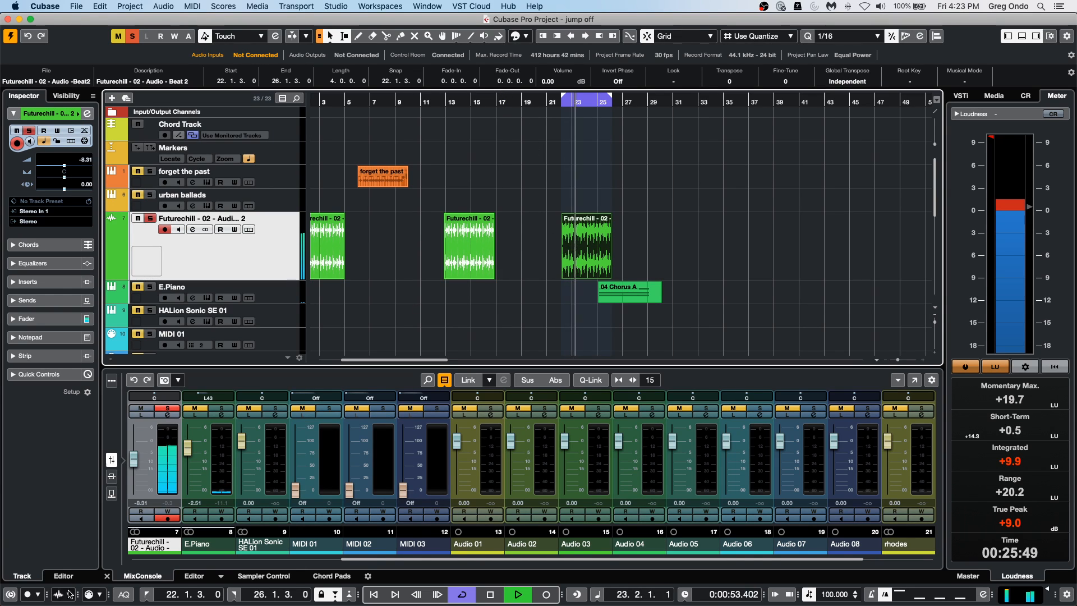
pyautogui.press('space')
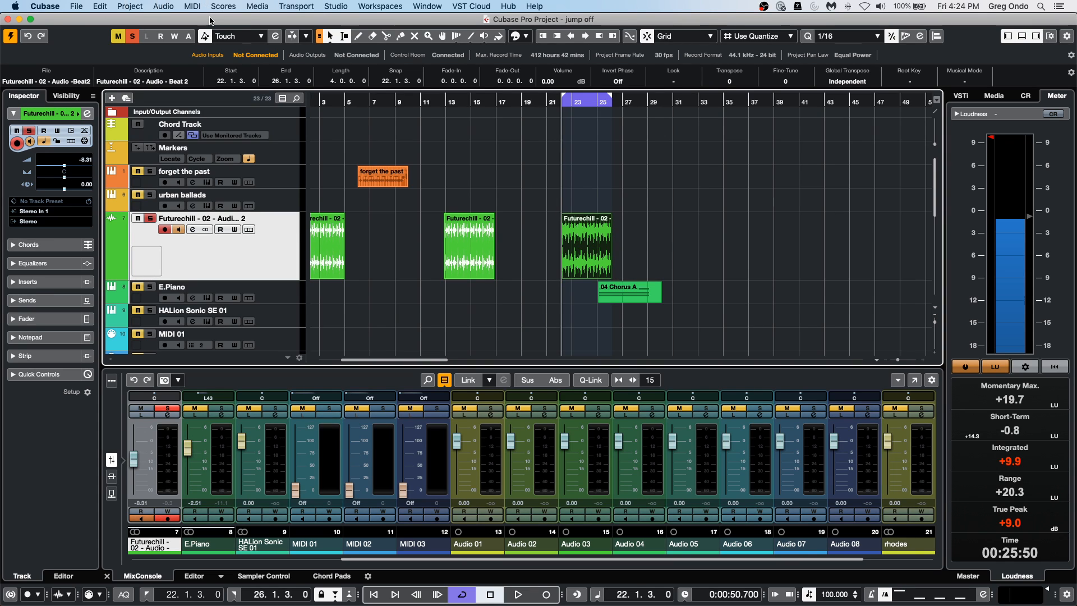
# Examine the audio statistics of the selected Futurechill event, including its loudness values, and close them.
pyautogui.click(236, 7)
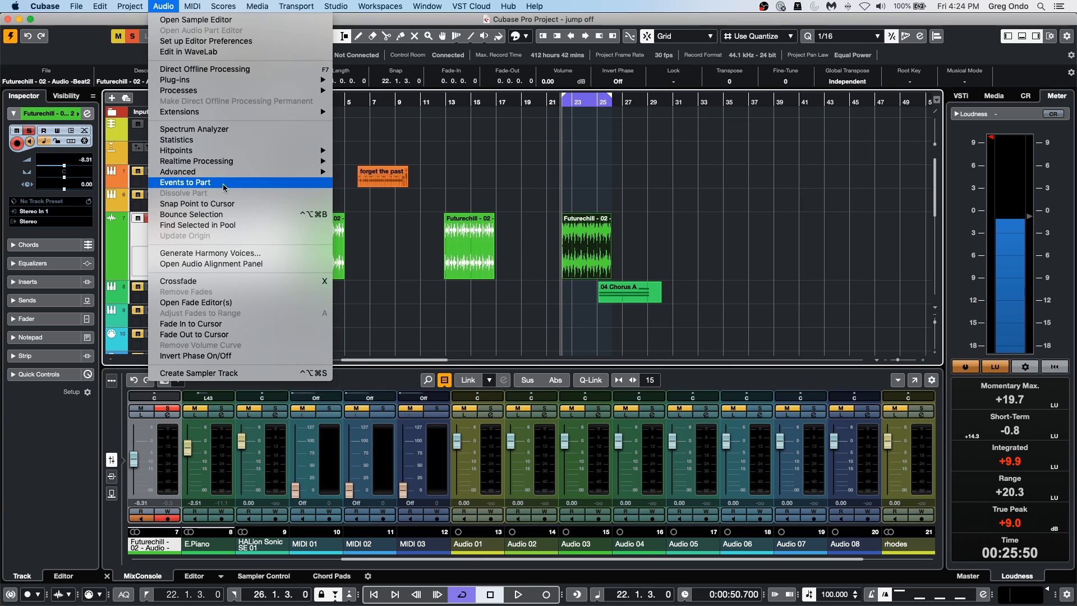
pyautogui.click(221, 141)
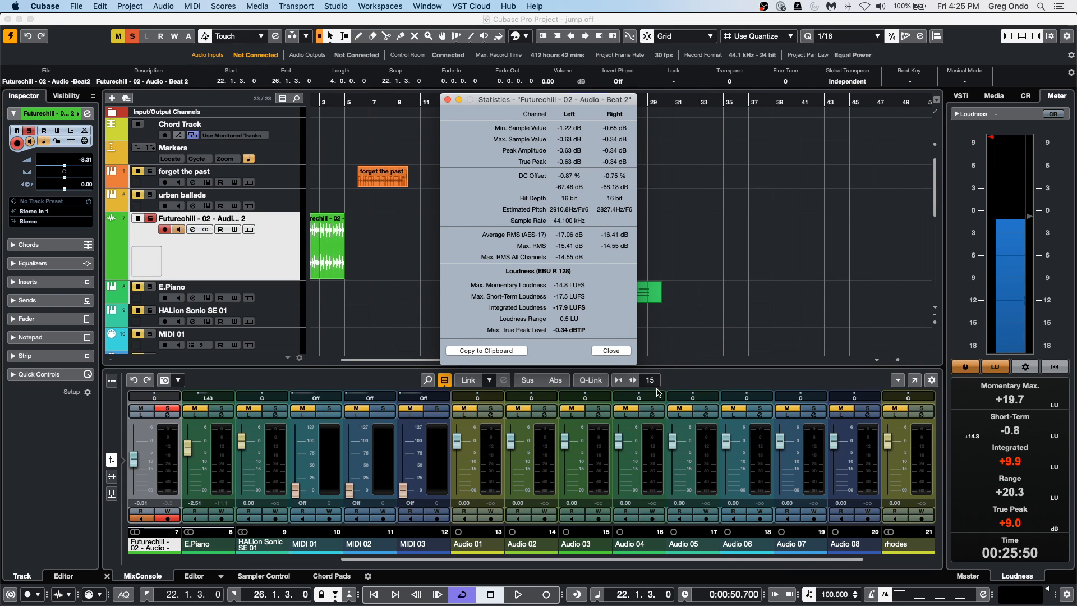
pyautogui.click(613, 351)
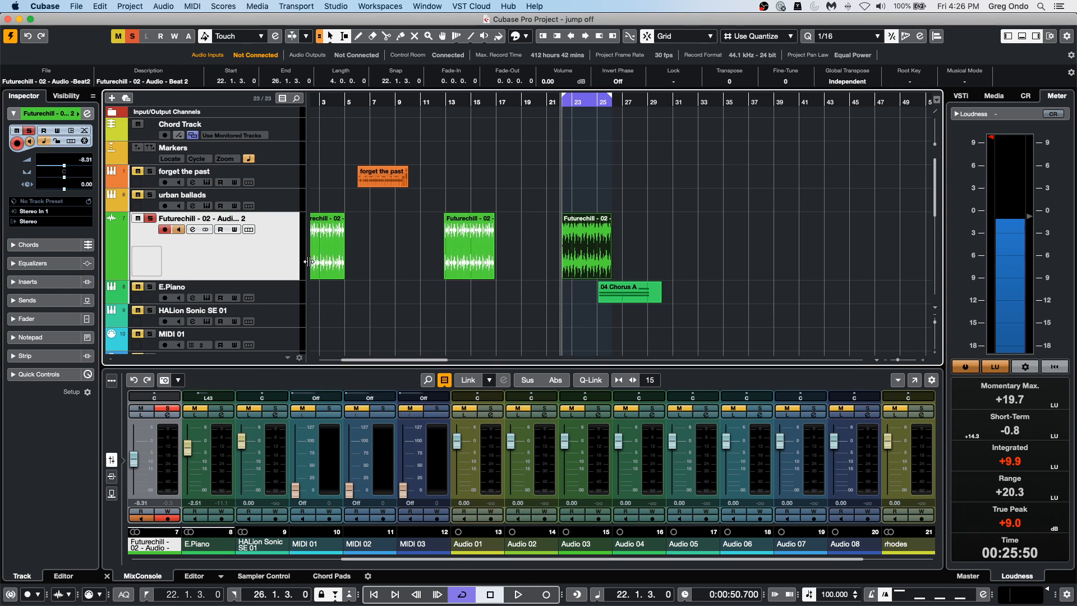
# Add one instrument track below the Futurechill track, using Groove Agent with stereo outputs.
pyautogui.click(76, 6)
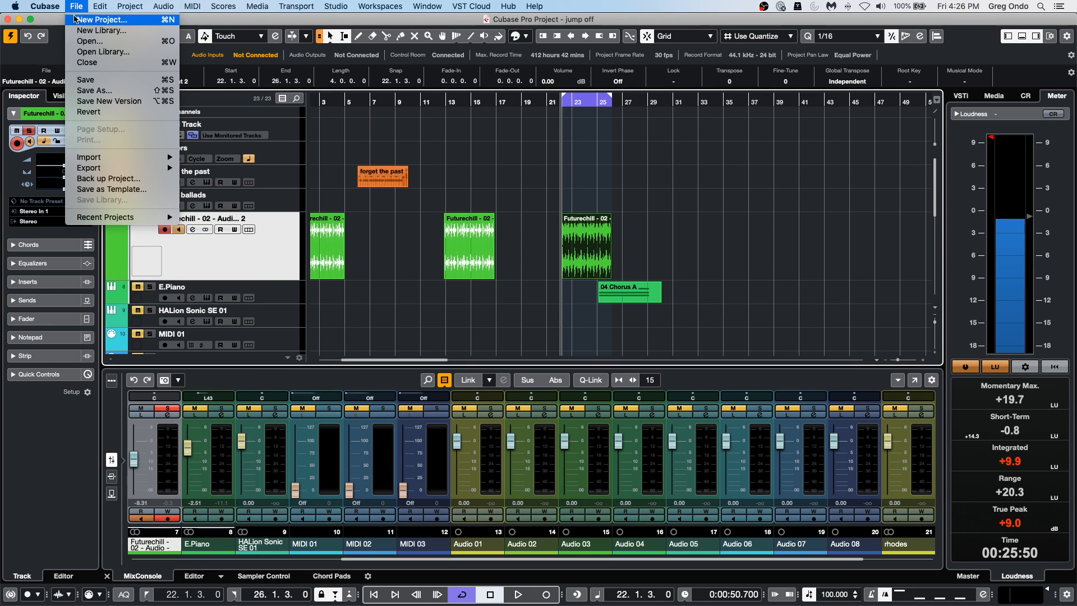
pyautogui.click(281, 254)
pyautogui.rightClick(277, 261)
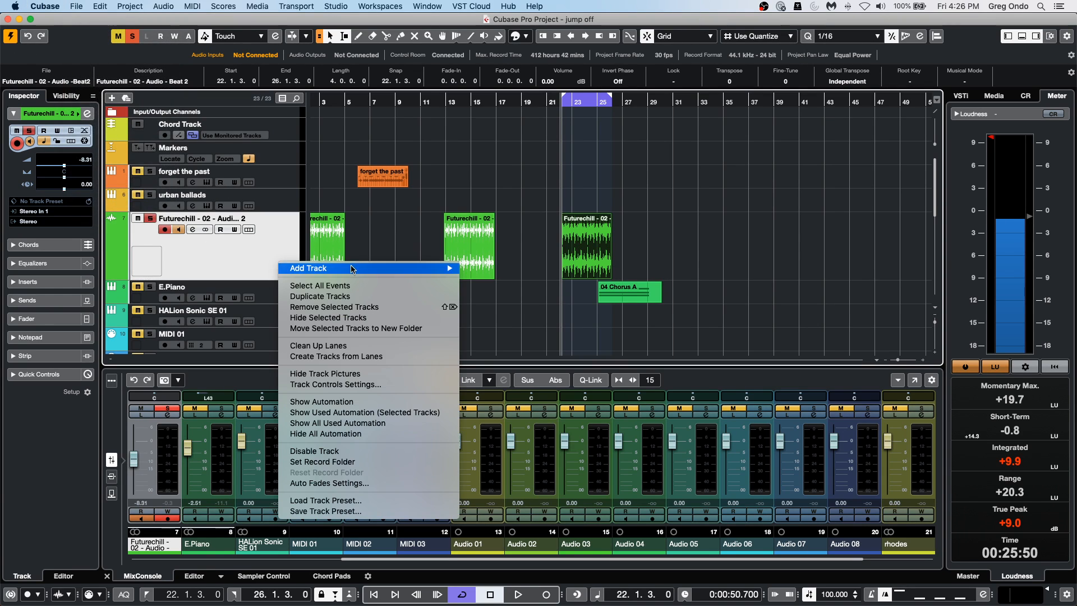
pyautogui.moveTo(351, 268)
pyautogui.click(532, 283)
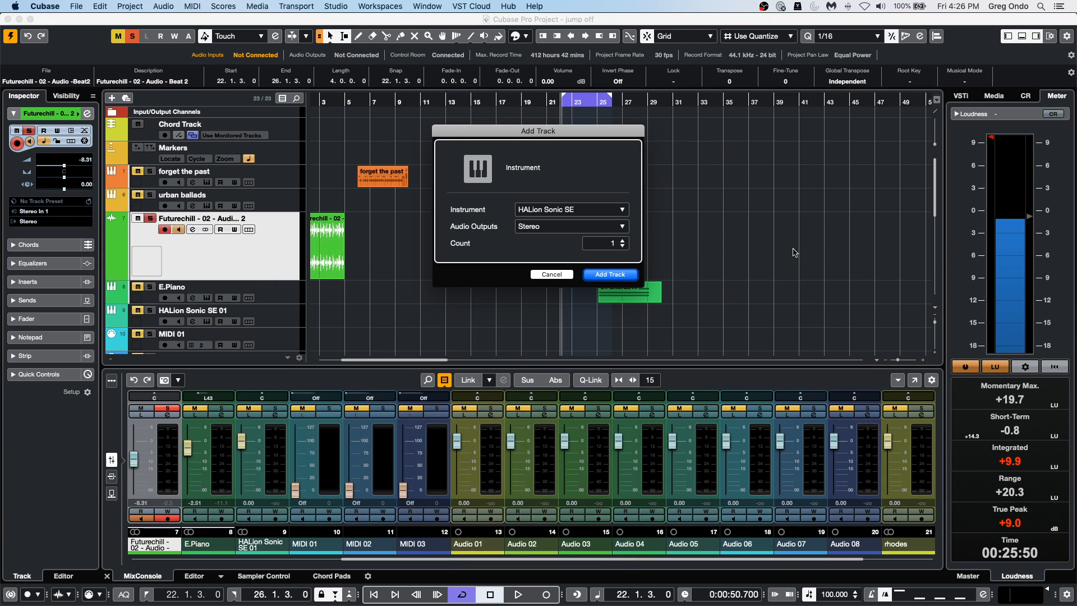
pyautogui.click(568, 210)
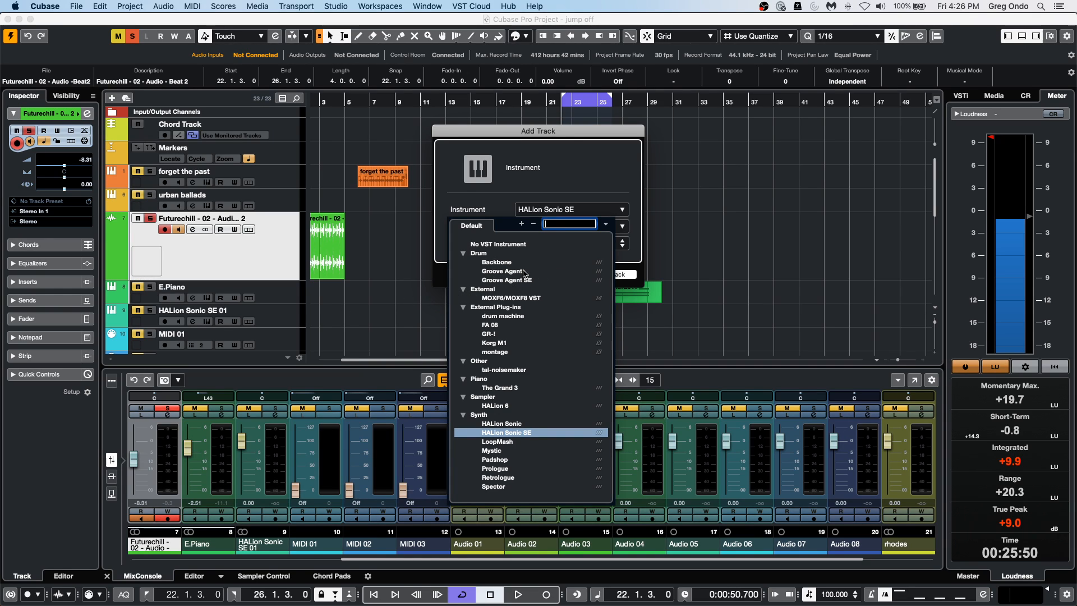
pyautogui.click(564, 272)
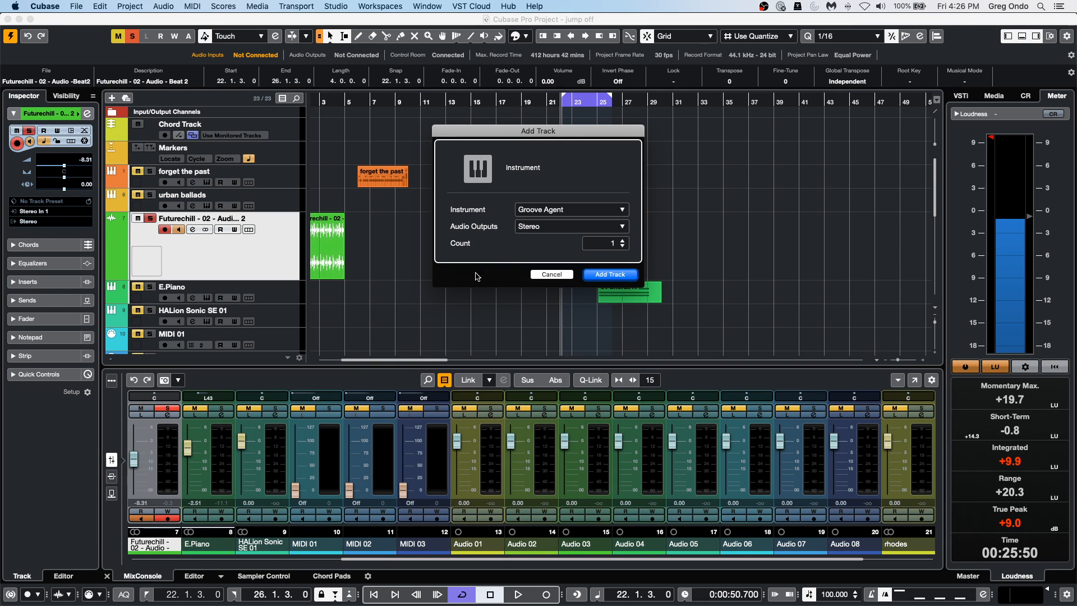
pyautogui.click(620, 276)
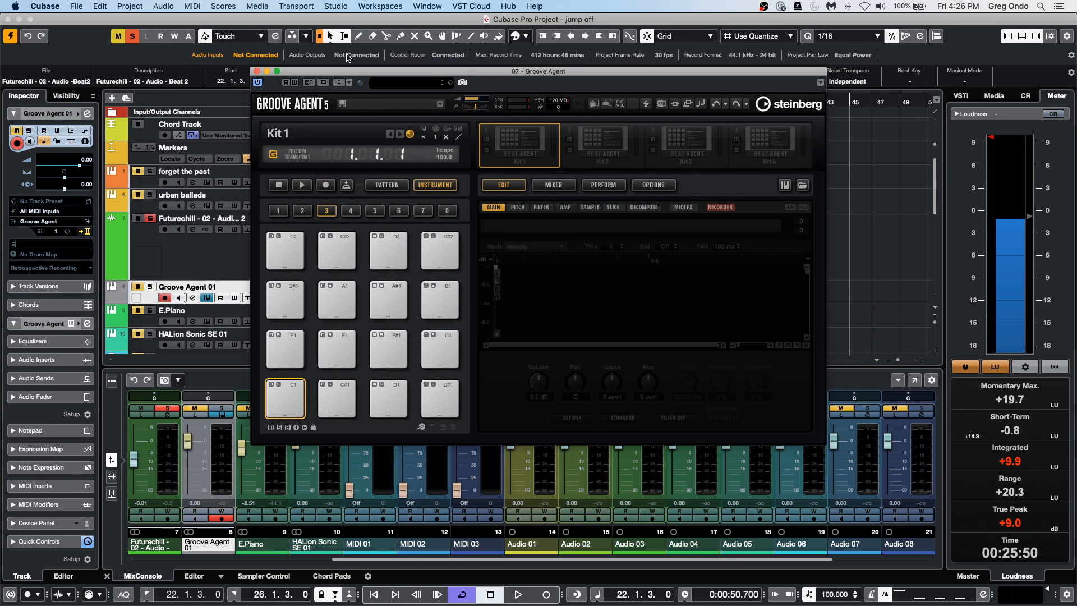
# Load the Bulldozer kit from the Laser Beams content set into Groove Agent and lower the plug-in's master volume.
pyautogui.click(412, 84)
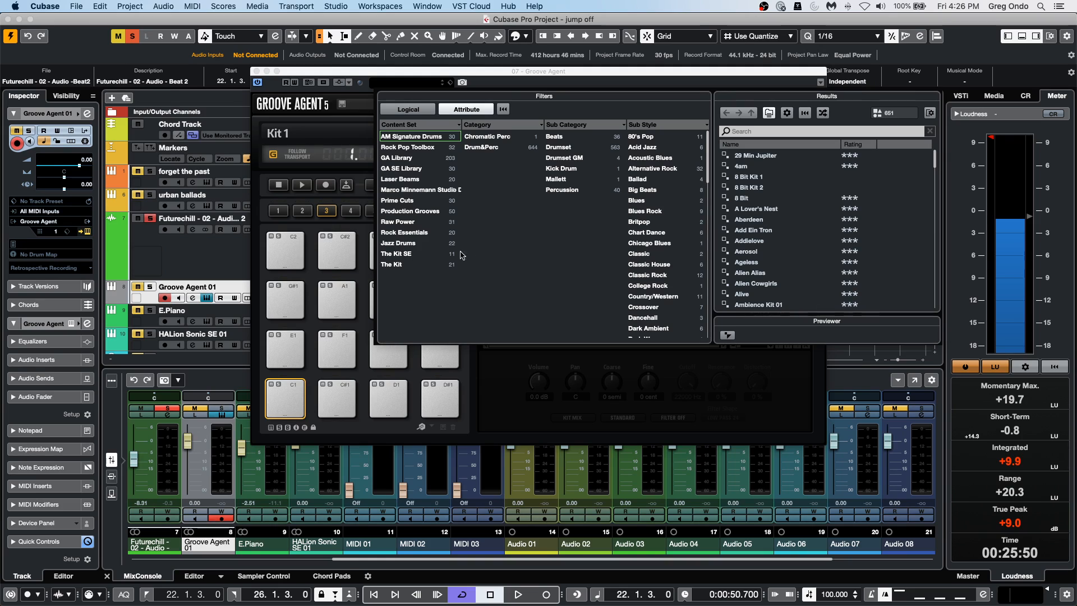
pyautogui.click(384, 179)
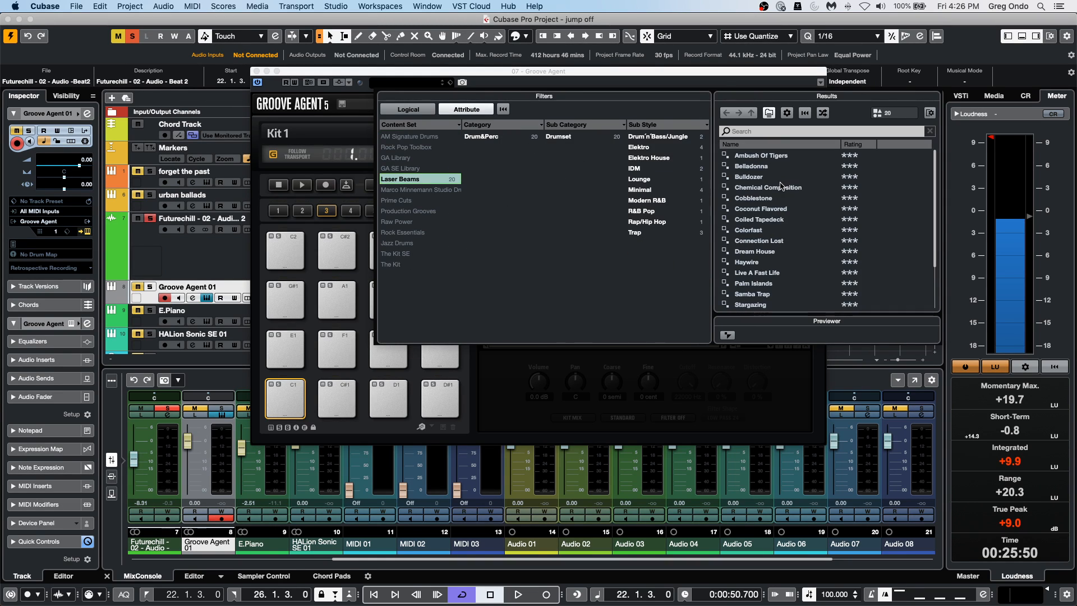
pyautogui.doubleClick(750, 177)
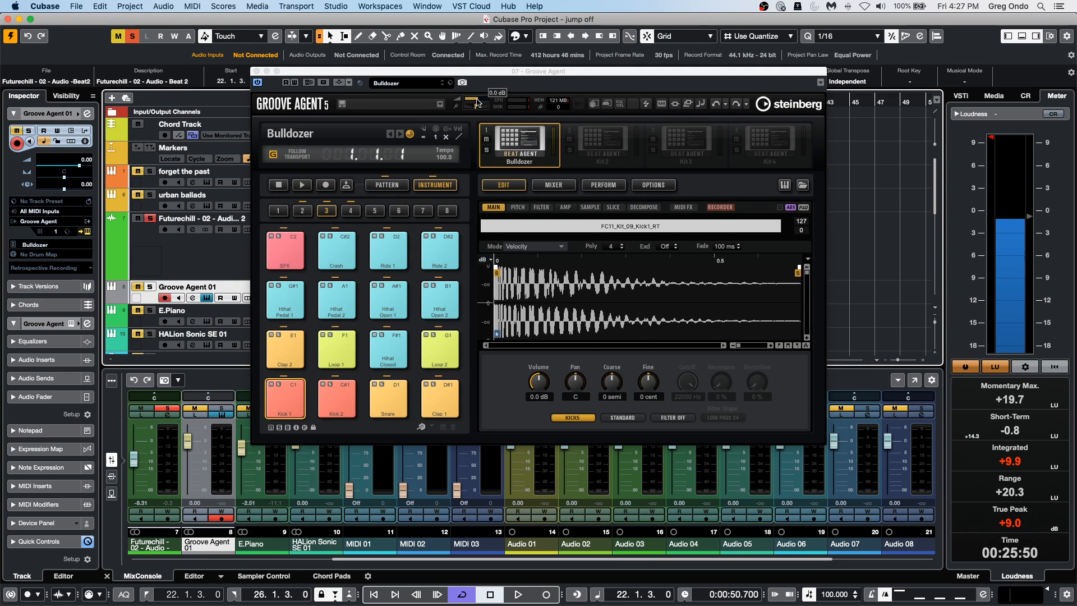
pyautogui.moveTo(477, 99); pyautogui.dragTo(471, 99)
# Start Groove Agent's own playback, solo the Groove Agent 01 track and trigger the Clap 2 pad of the Bulldozer kit.
pyautogui.click(302, 186)
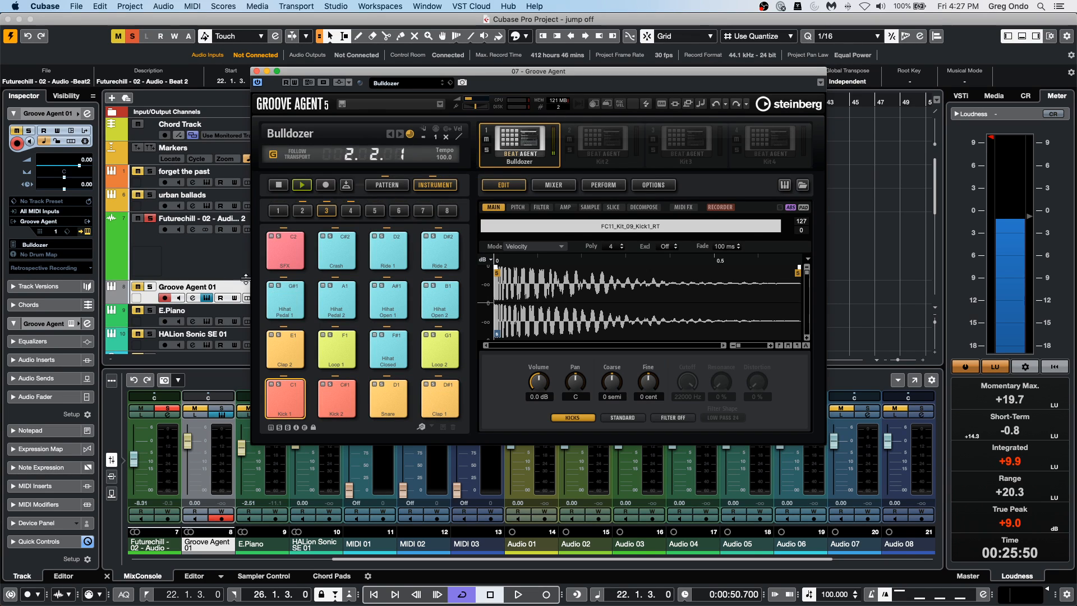
pyautogui.click(149, 288)
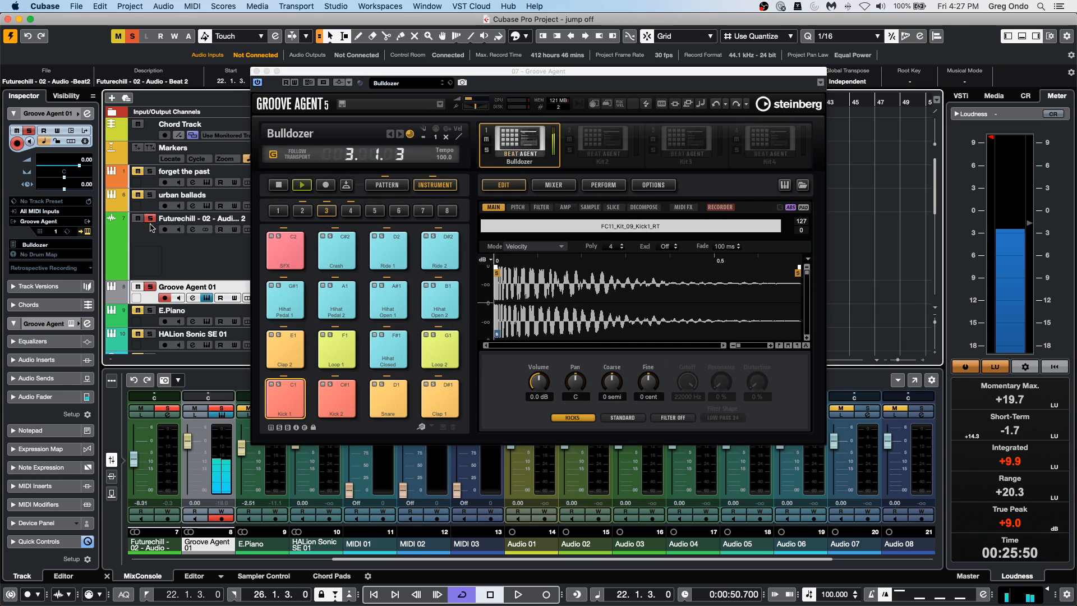
pyautogui.press('Up')
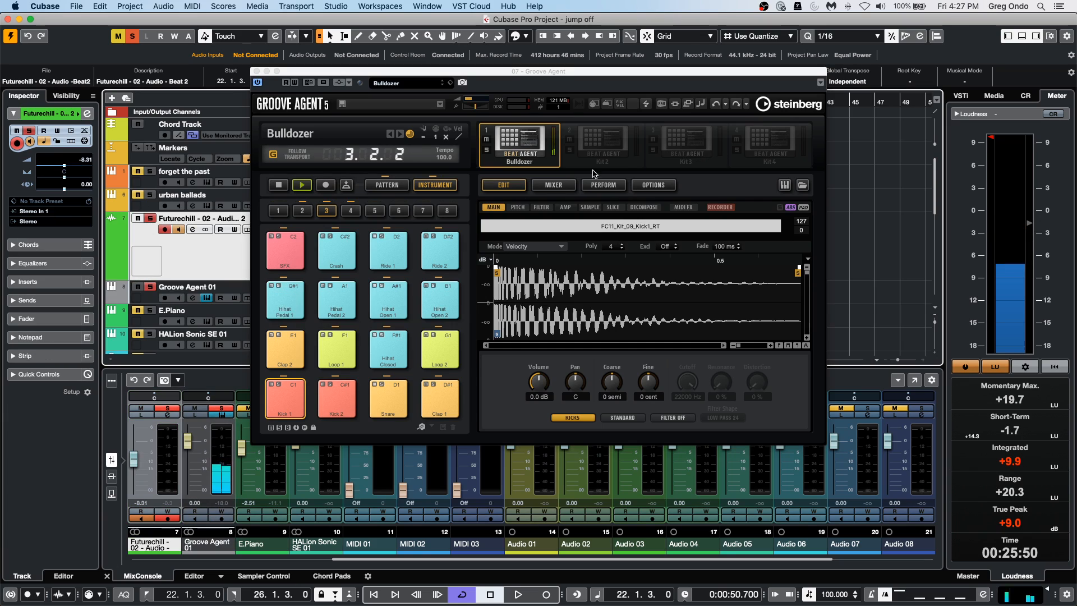
pyautogui.click(278, 348)
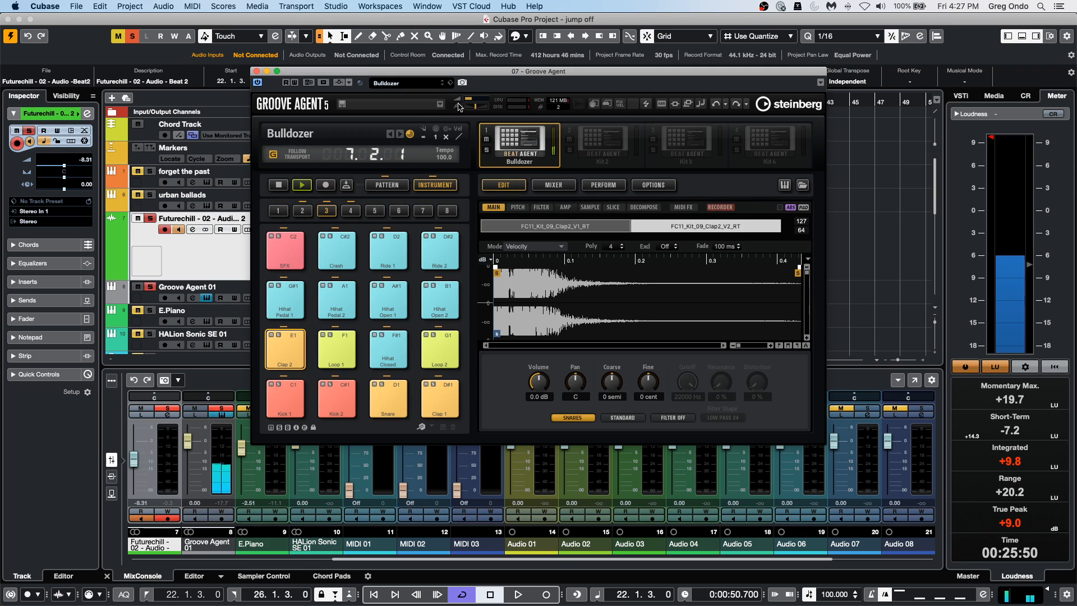
# Replace the kit with Haywire from the Laser Beams set and trigger its Clap 2 pad.
pyautogui.click(386, 84)
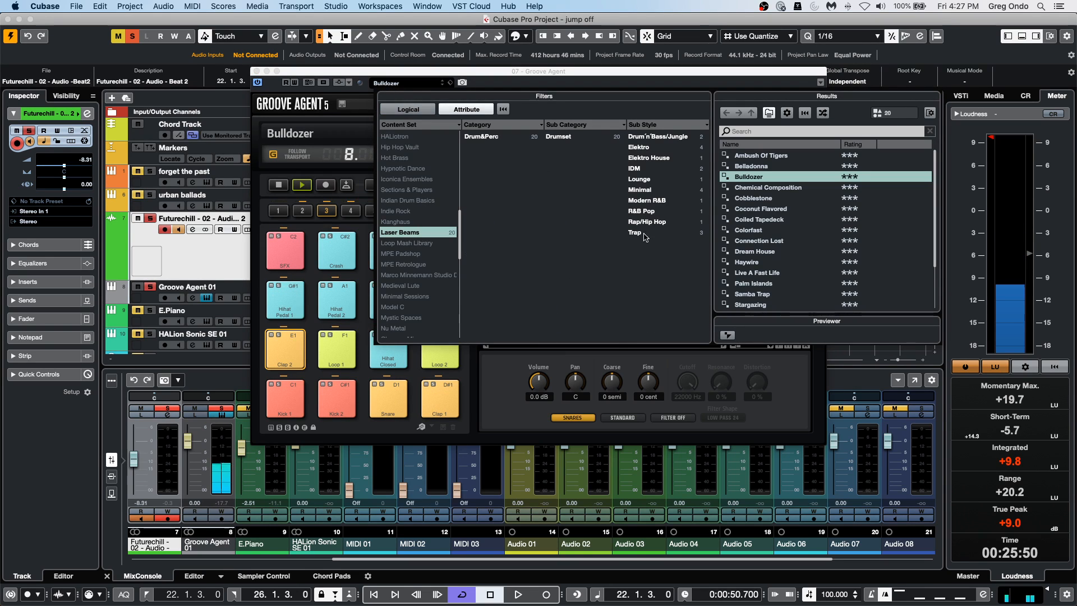
pyautogui.doubleClick(775, 262)
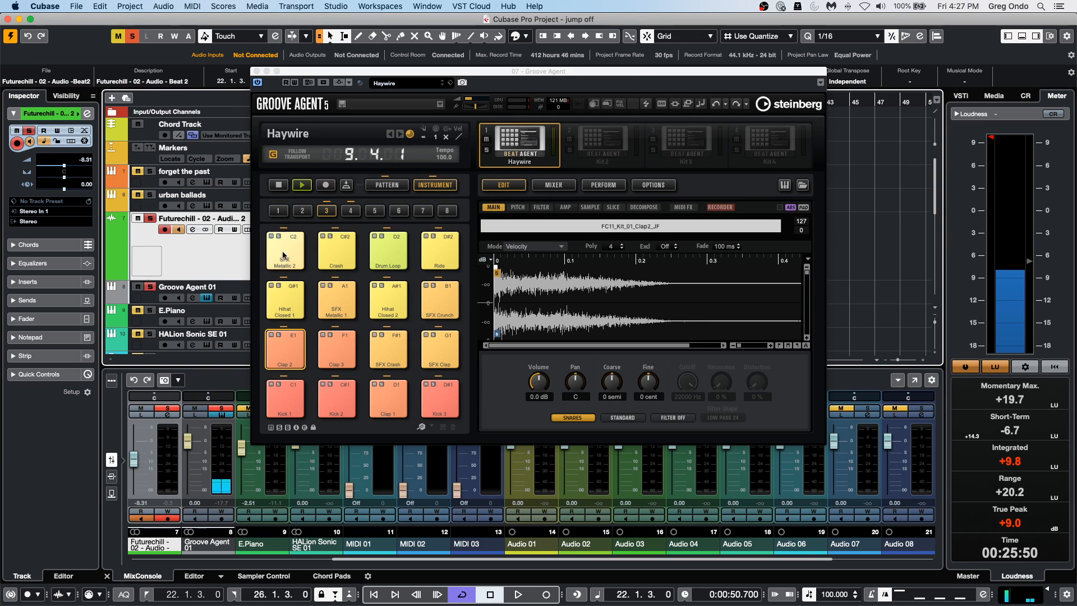
pyautogui.click(286, 346)
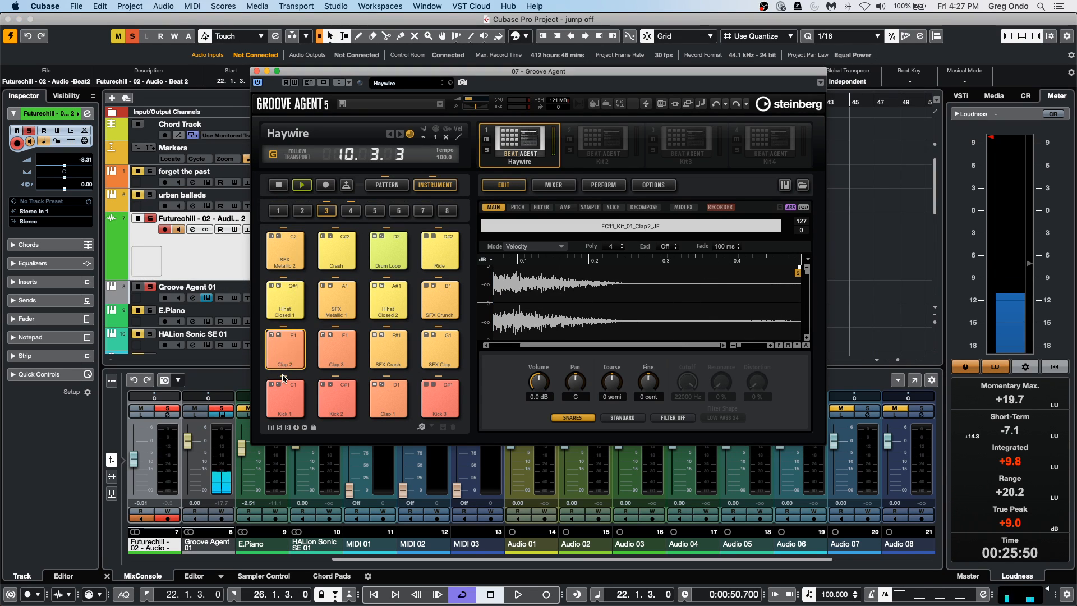
# Show the Haywire kit's pattern pads and open the Groove 5 pattern in the drum pattern editor.
pyautogui.click(386, 185)
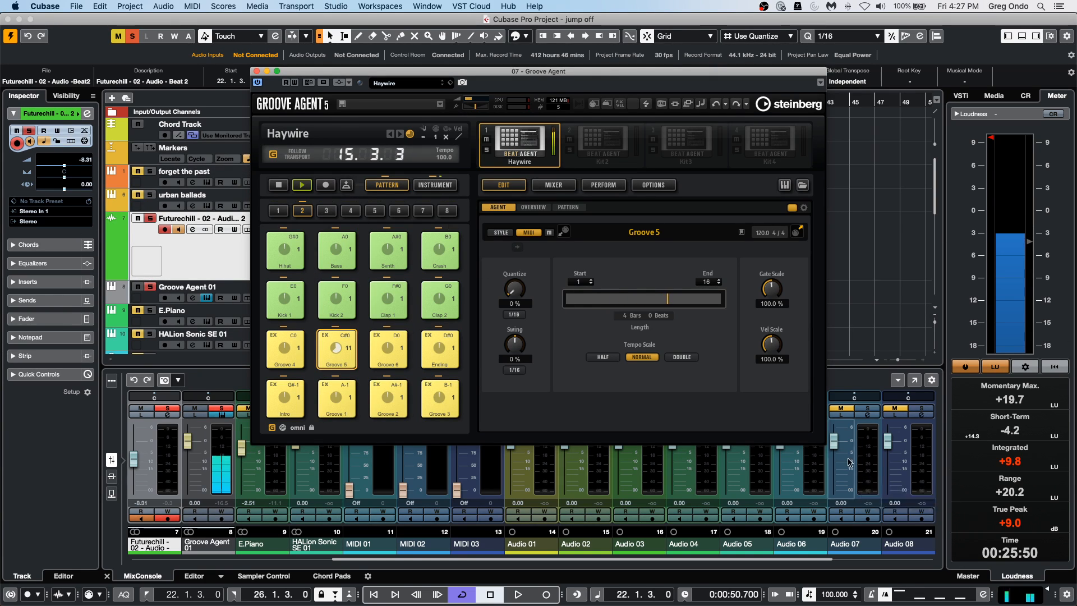
pyautogui.click(568, 207)
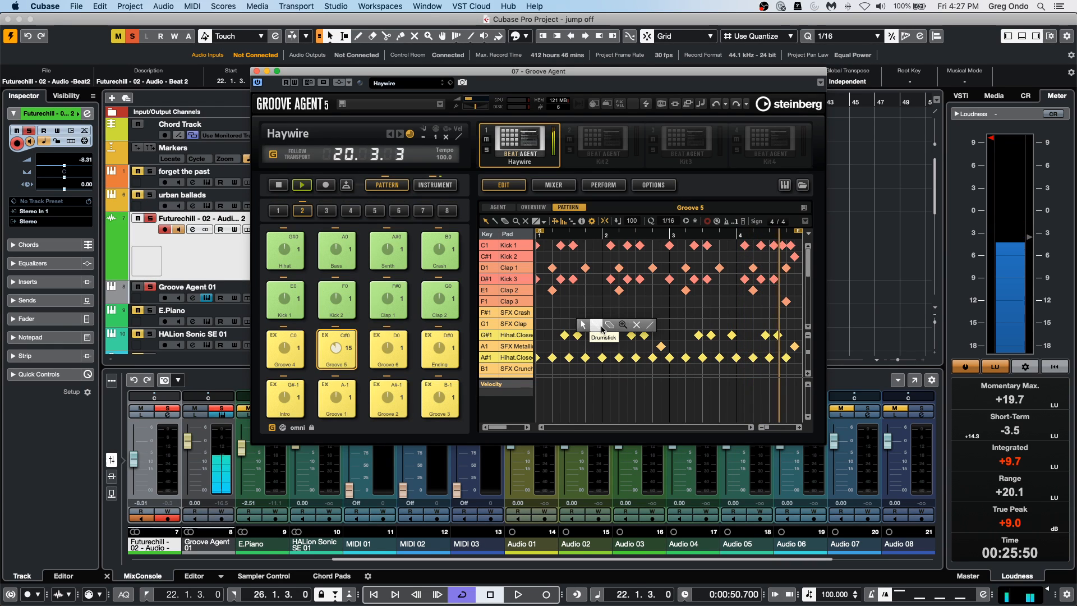
# Draw SFX Clap hits across the Groove 5 pattern with the Drumstick tool and shape the bar 2 run's velocities into a rising ramp.
pyautogui.moveTo(577, 324); pyautogui.dragTo(662, 325)
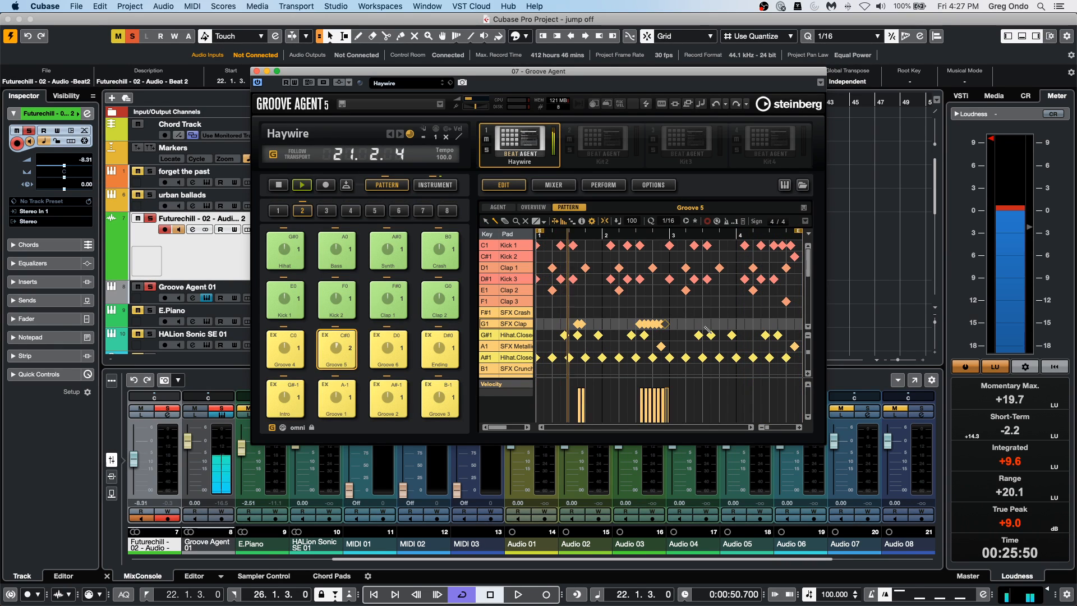
pyautogui.moveTo(644, 418); pyautogui.dragTo(657, 399)
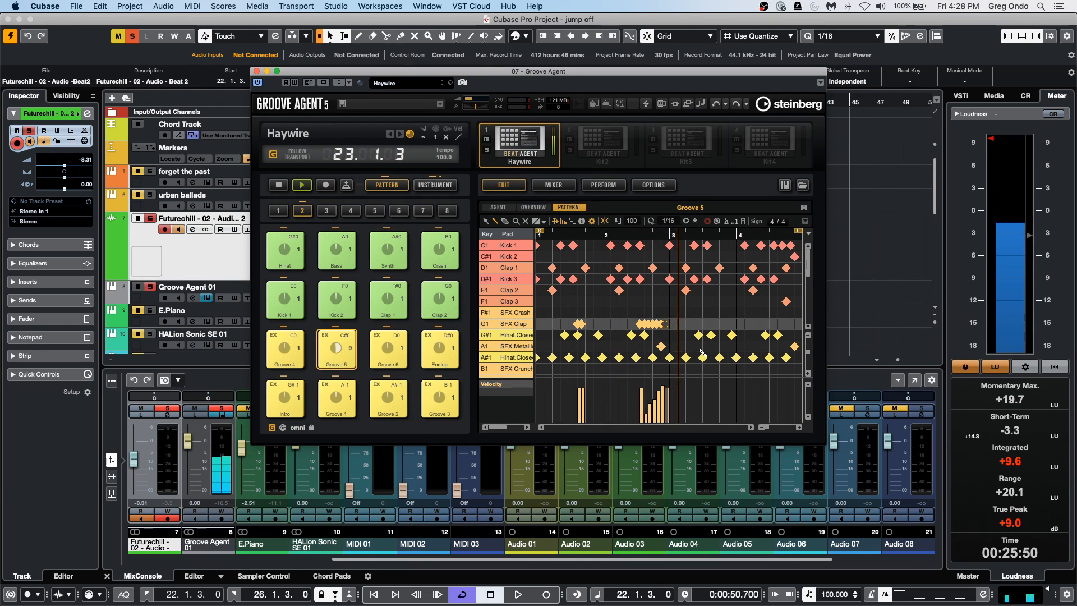
pyautogui.click(691, 325)
pyautogui.click(728, 324)
pyautogui.click(757, 324)
# Add short bursts of SFX Beep hits on the A#2 lane in bar 2 and the A2 lane in bar 4.
pyautogui.scroll(-3, 757, 315)
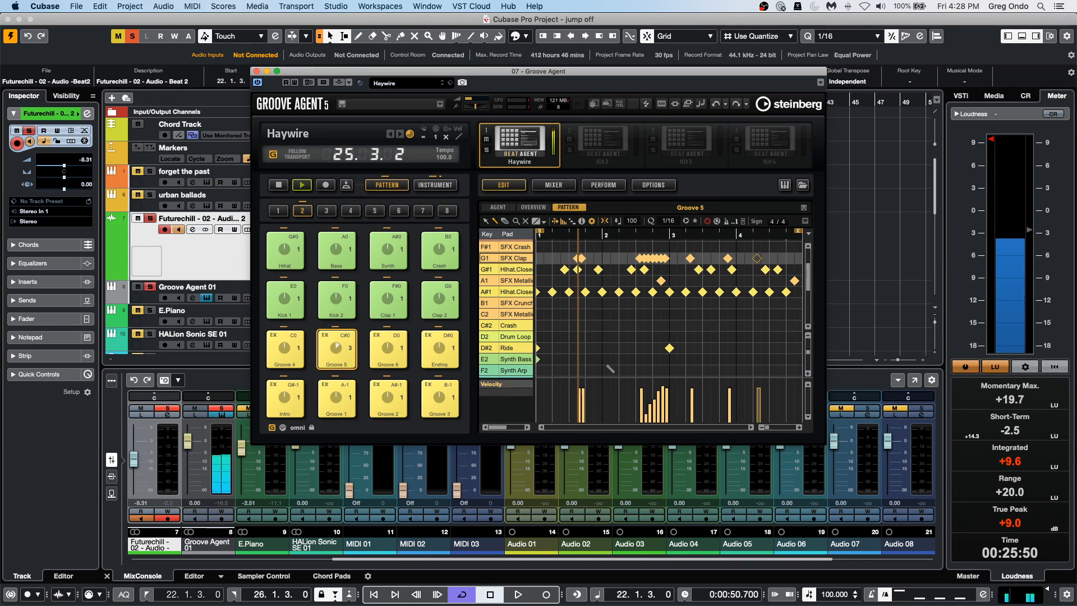
pyautogui.scroll(-3, 654, 338)
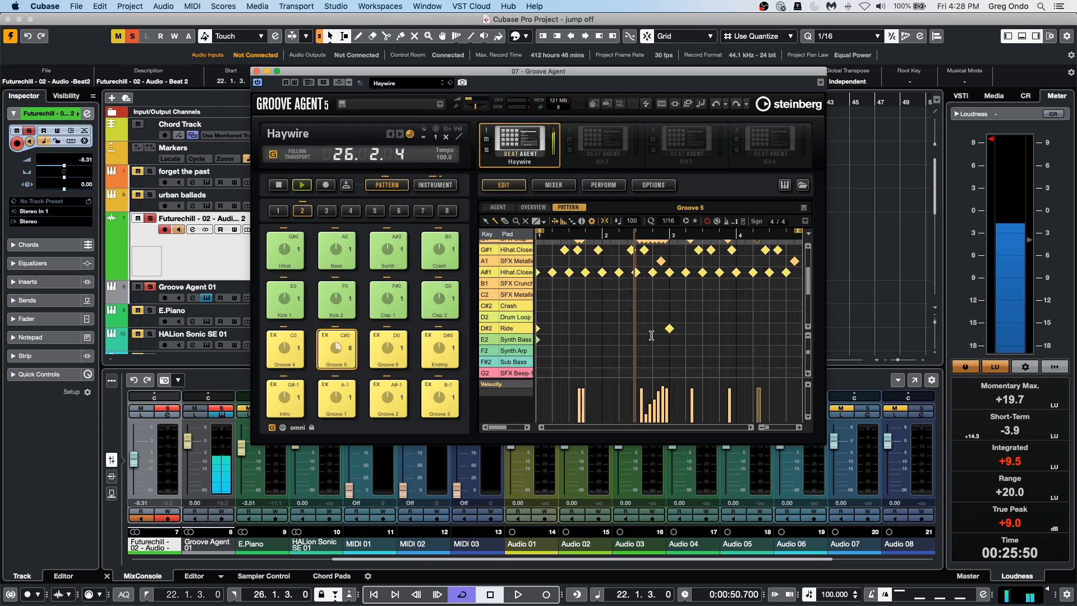
pyautogui.scroll(-2, 654, 338)
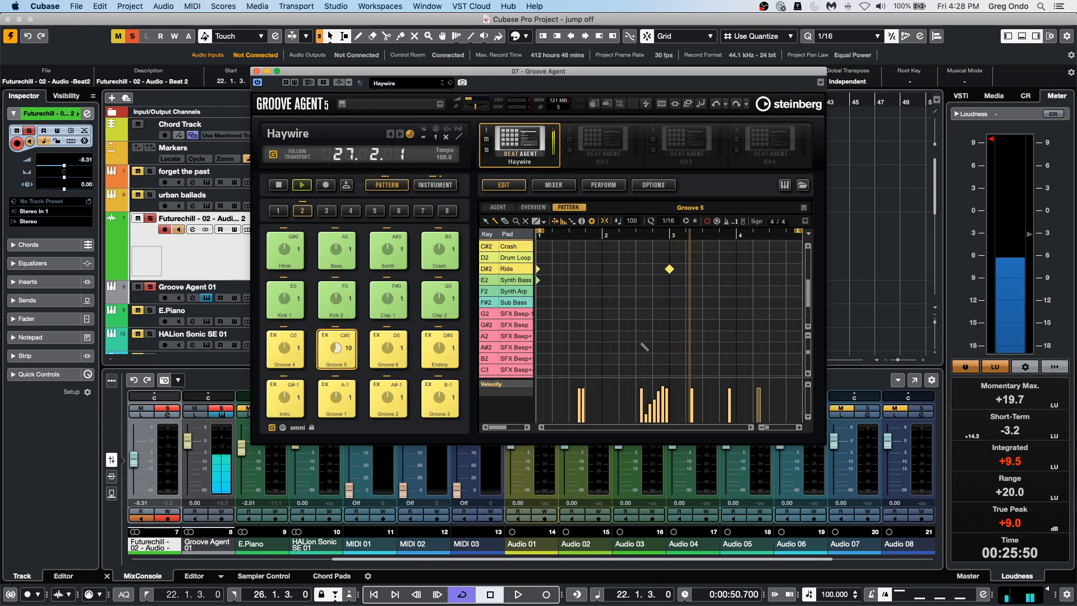
pyautogui.moveTo(753, 336); pyautogui.dragTo(757, 337)
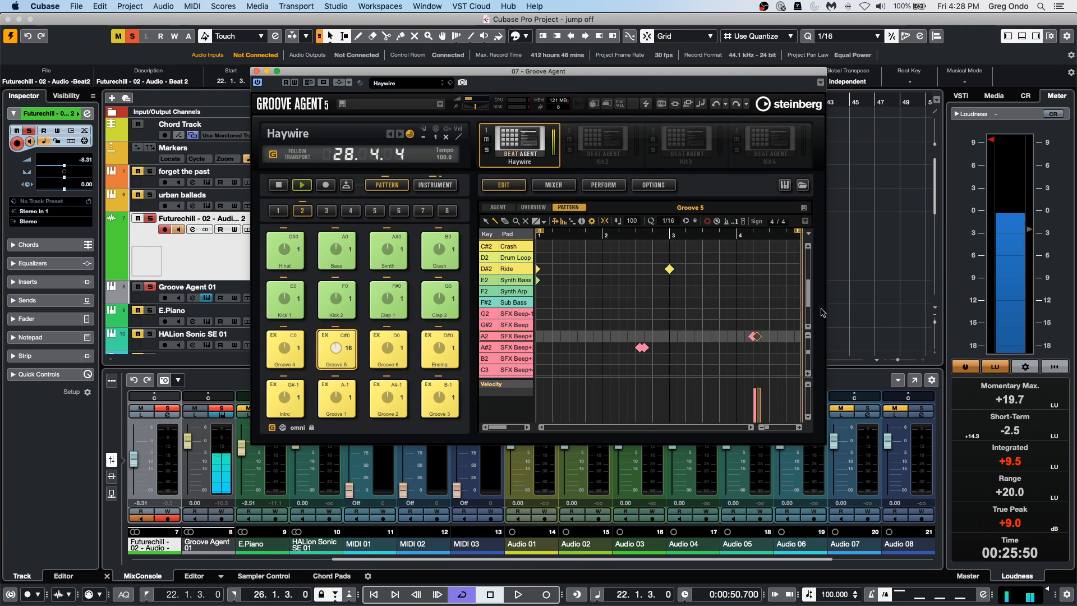
# Select the A#1 closed hi-hat notes from late bar 2 onward and try quantize values of 1/4 and 1/1.
pyautogui.scroll(3, 682, 304)
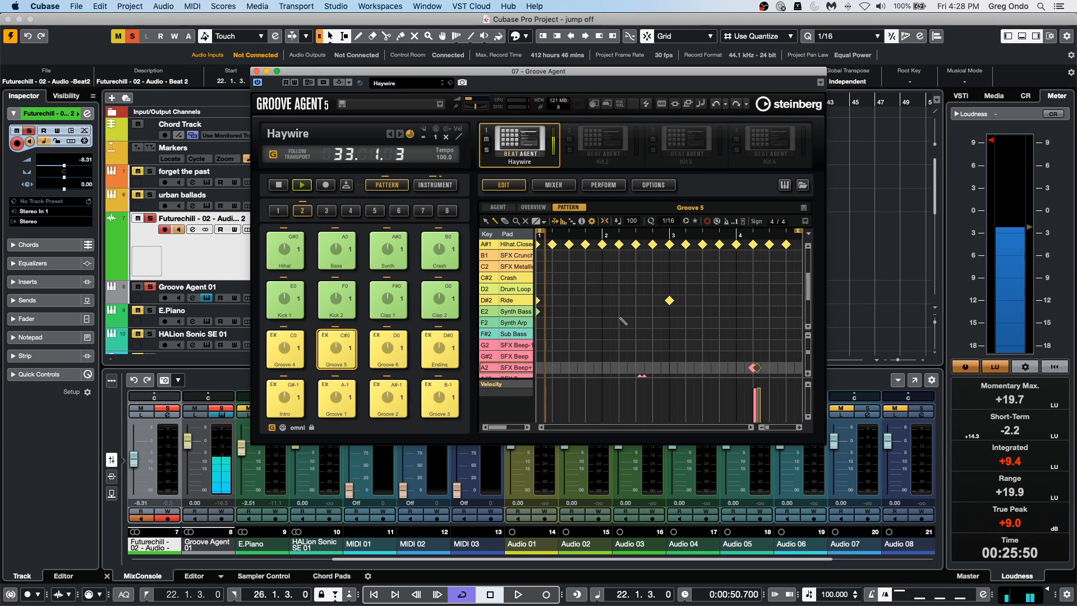
pyautogui.click(654, 246)
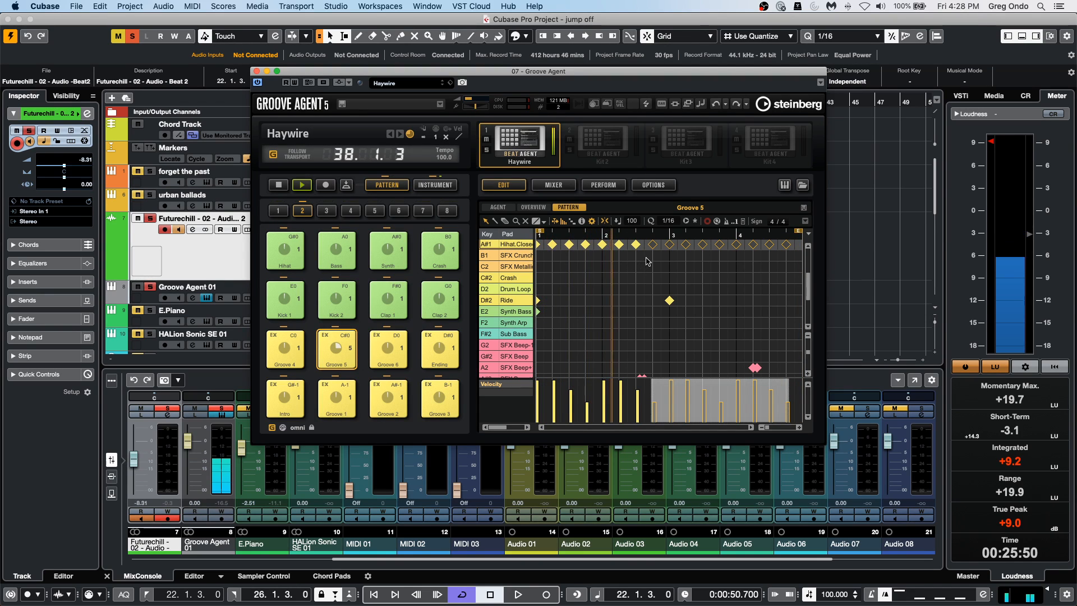
pyautogui.click(670, 222)
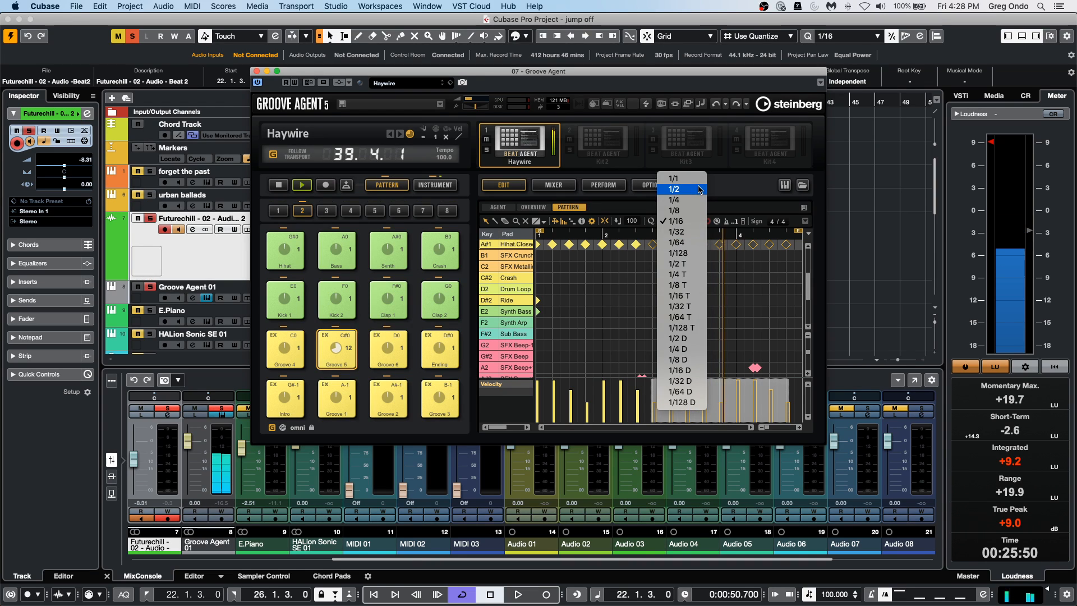
pyautogui.click(675, 199)
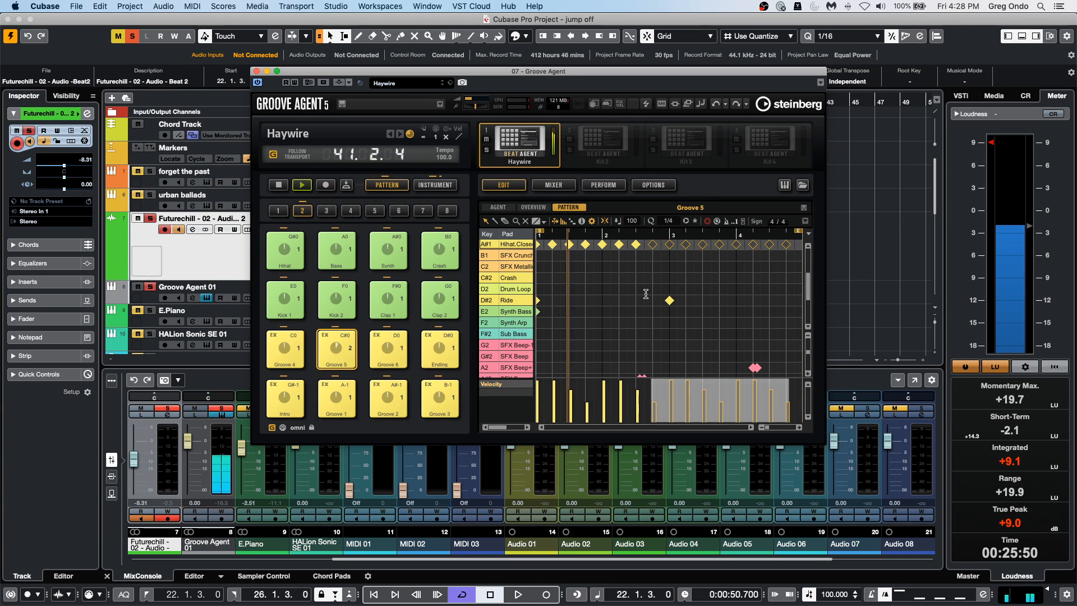
pyautogui.click(676, 221)
pyautogui.click(676, 199)
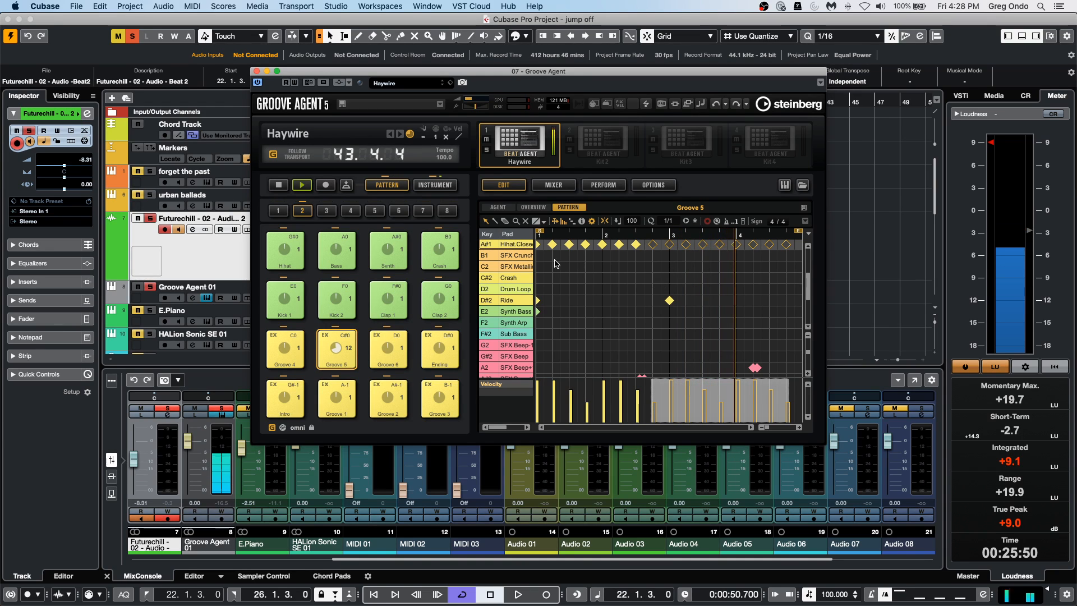
# Draw a dense run of Synth Arp hits from late bar 2 into bar 4 and select it with quantize at 1/1.
pyautogui.rightClick(695, 329)
pyautogui.click(723, 328)
pyautogui.moveTo(658, 322); pyautogui.dragTo(774, 323)
pyautogui.rightClick(682, 340)
pyautogui.click(685, 341)
pyautogui.moveTo(644, 330); pyautogui.dragTo(802, 317)
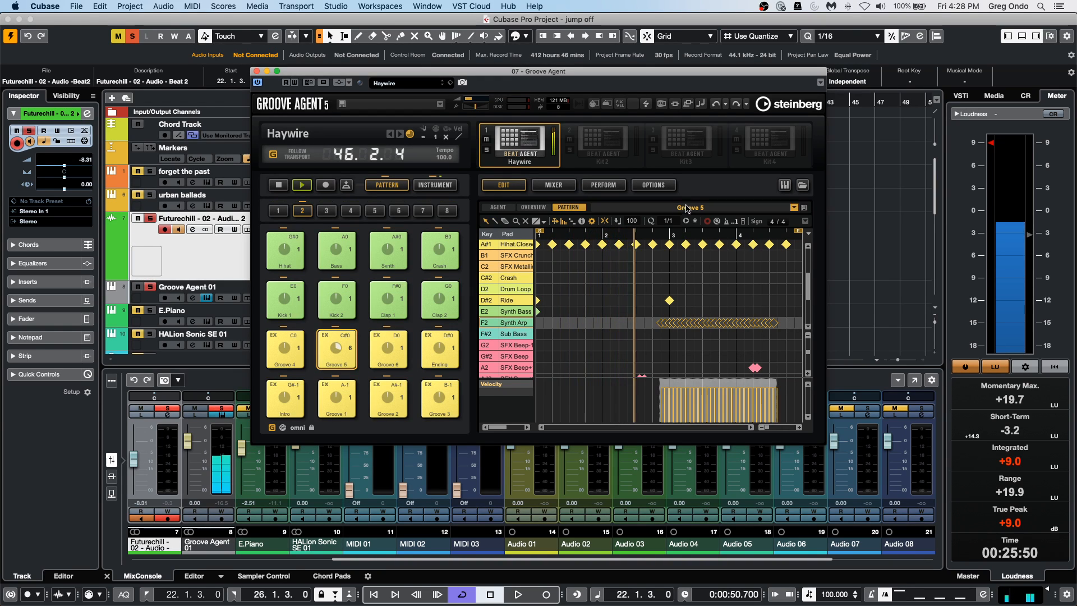
pyautogui.click(675, 221)
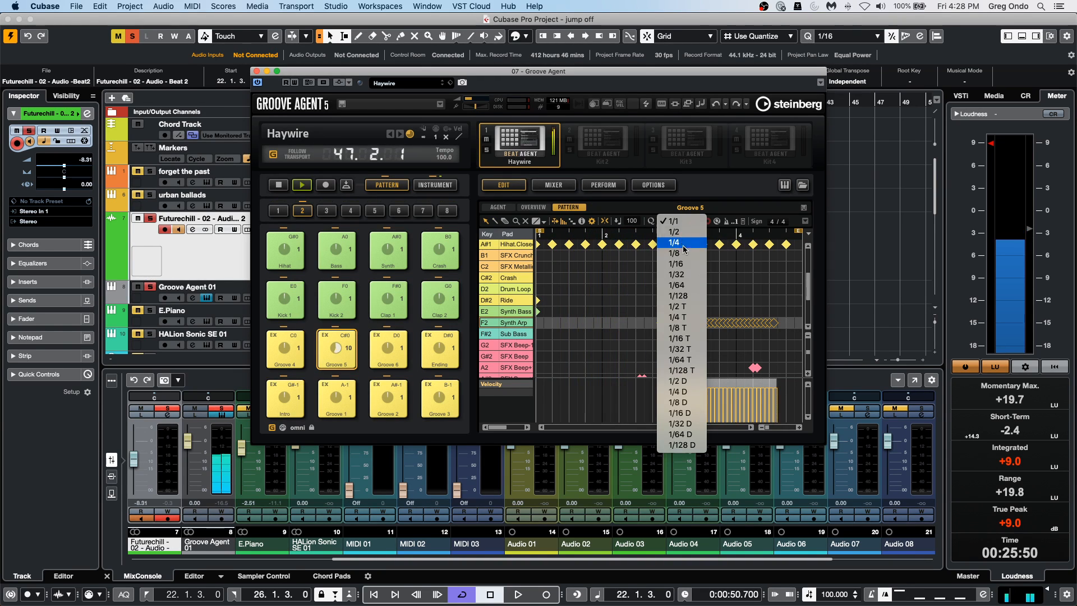
pyautogui.click(670, 221)
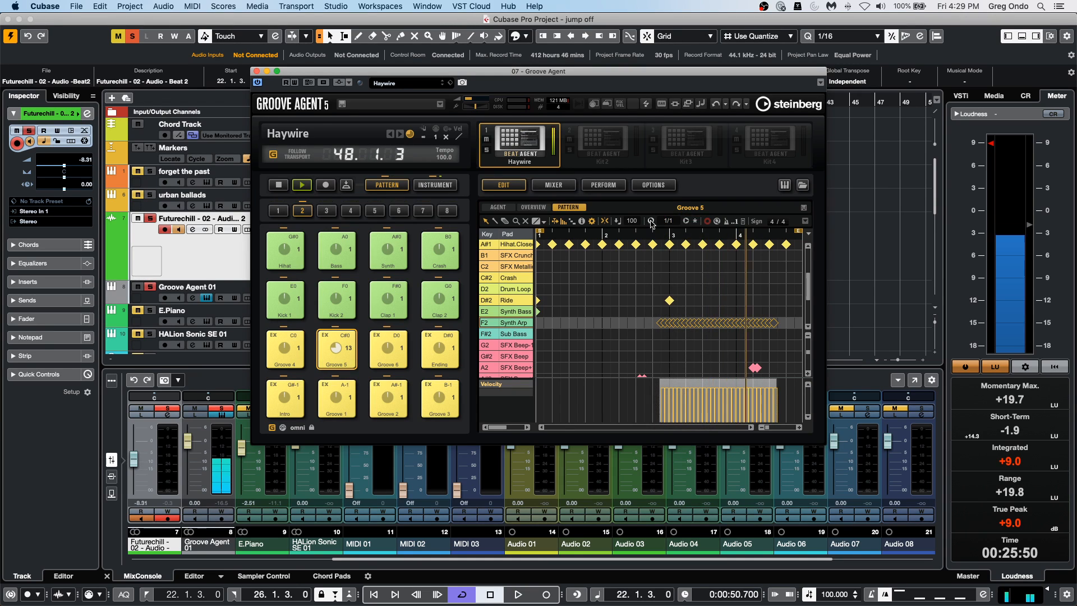
# Deselect the Synth Arp notes, record a short take on the armed Futurechill audio track and stop Groove Agent's playback.
pyautogui.click(678, 344)
pyautogui.press('KP_Multiply')
pyautogui.press('space')
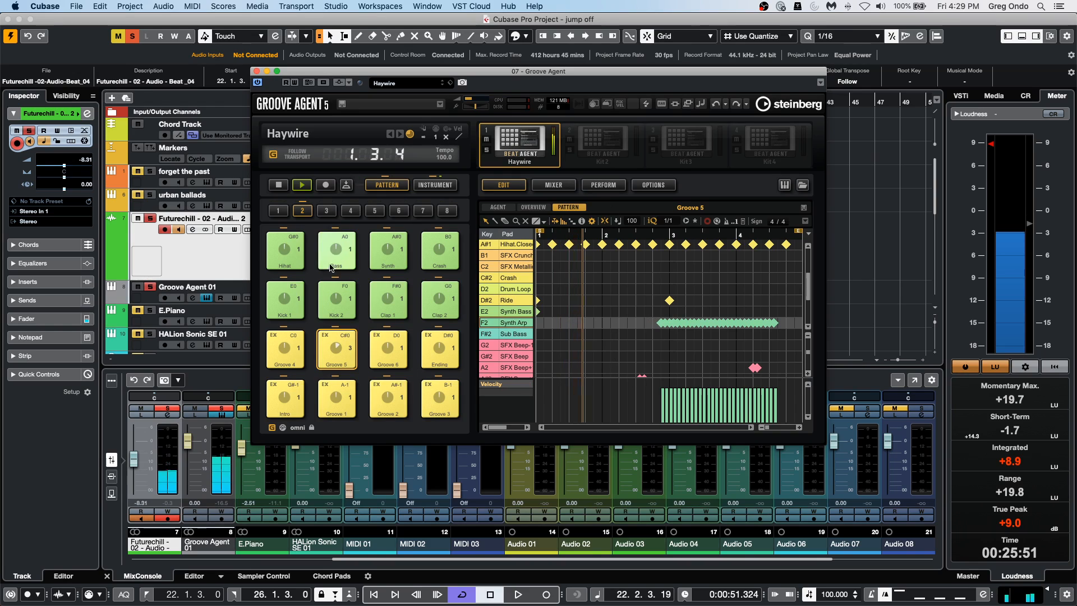
pyautogui.click(278, 190)
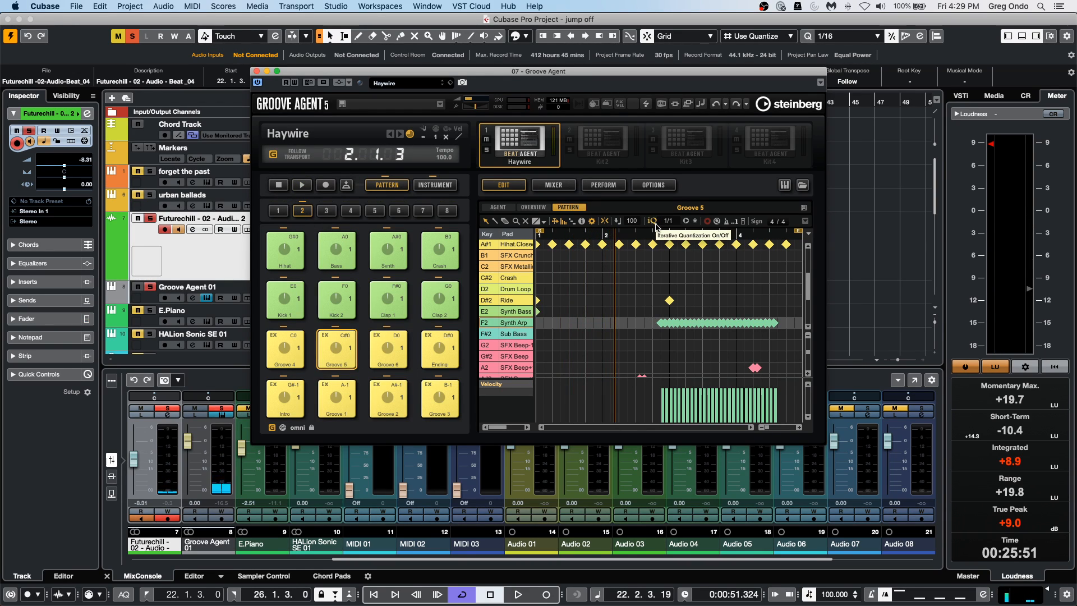
# Turn on iterative quantization, select most of the Synth Arp notes and set the pattern's quantize value to 1/2.
pyautogui.click(656, 225)
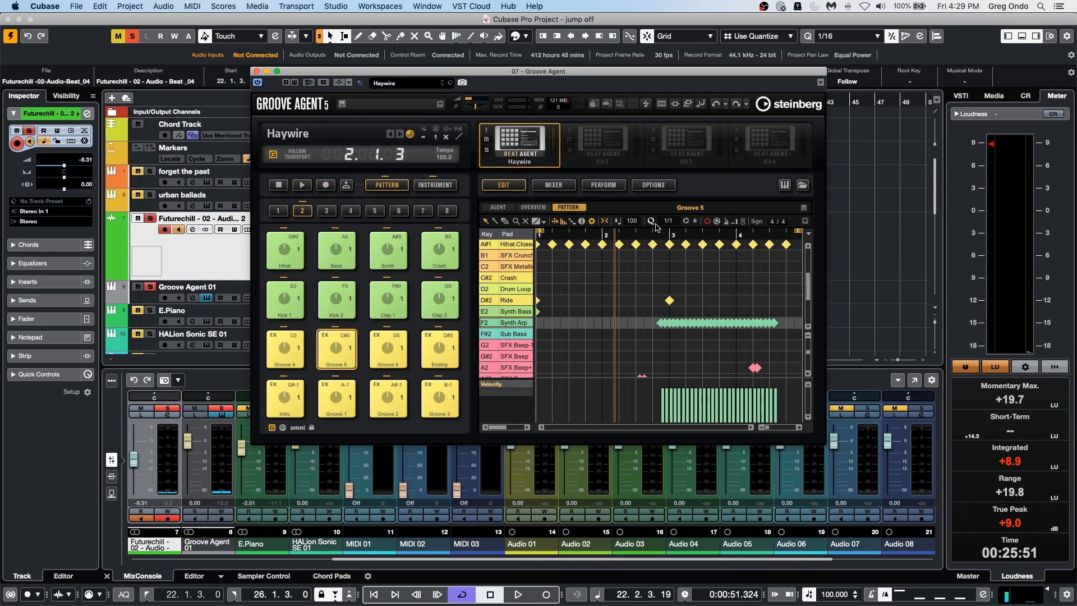
pyautogui.click(666, 221)
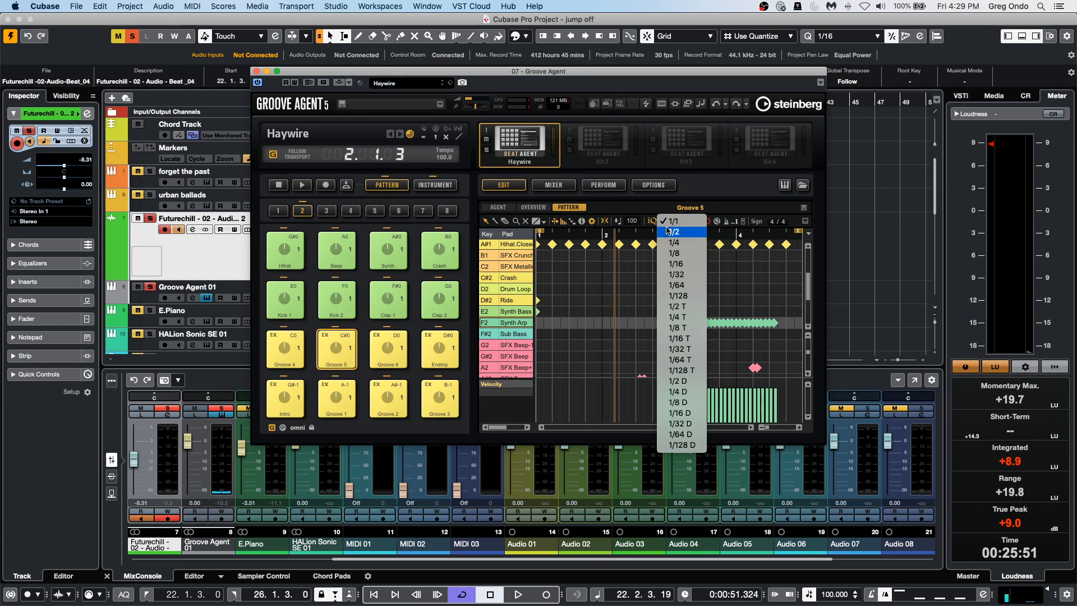
pyautogui.click(624, 303)
pyautogui.moveTo(667, 297); pyautogui.dragTo(769, 352)
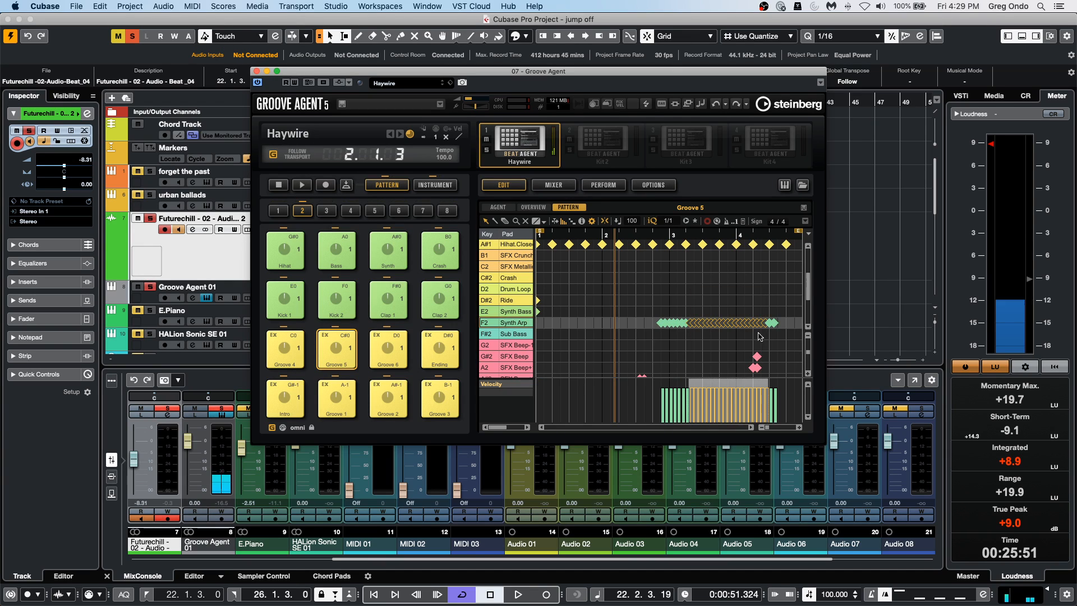
pyautogui.click(673, 222)
pyautogui.click(664, 233)
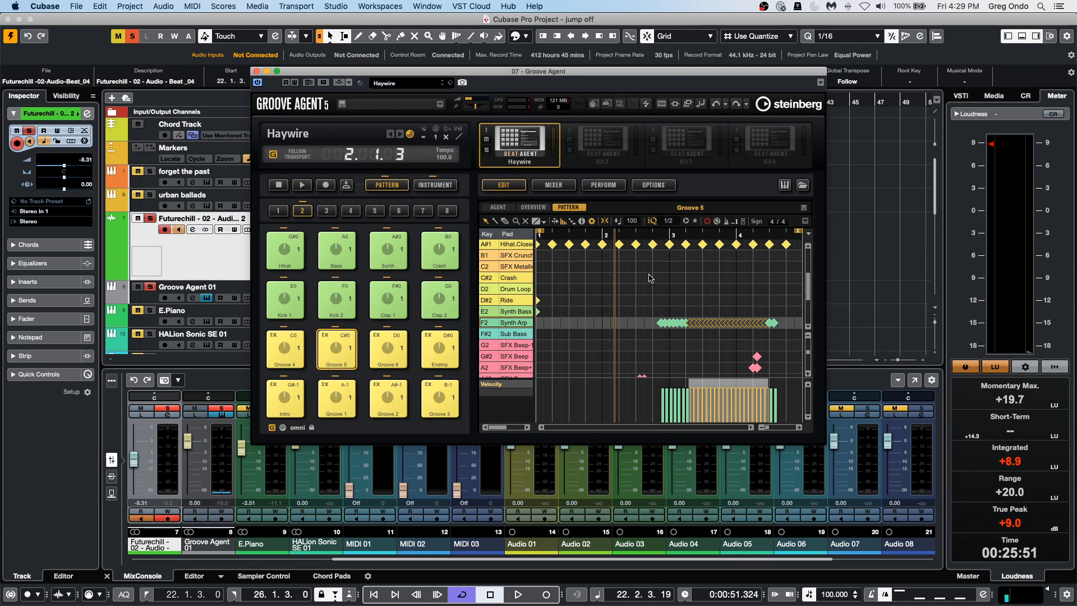
pyautogui.click(711, 245)
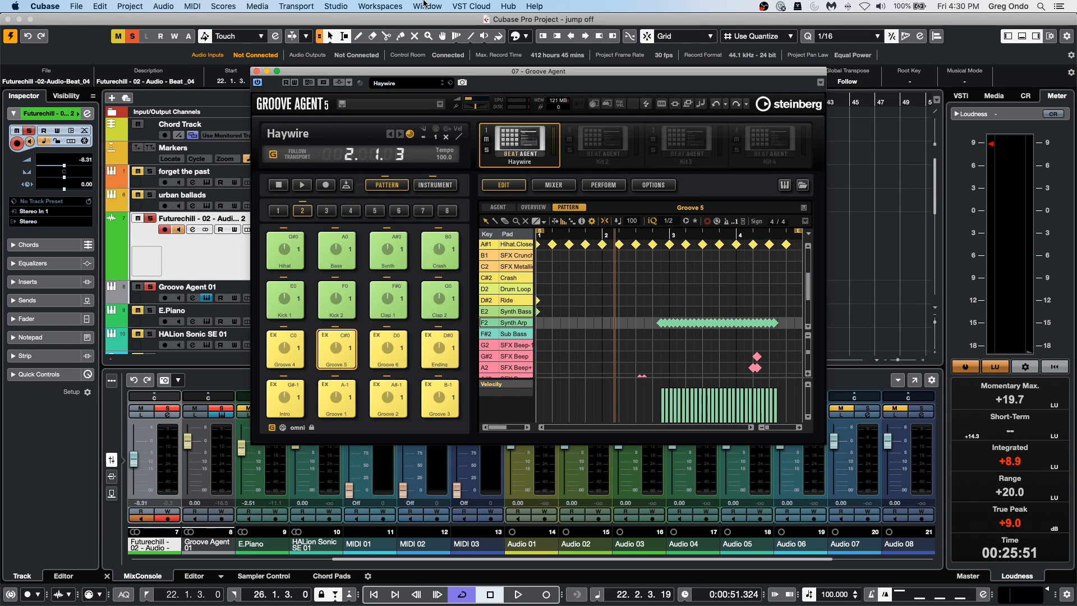
# Close the Groove Agent plug-in window and toggle the floating transport panel on and off again.
pyautogui.click(256, 71)
pyautogui.press('F2')
pyautogui.press('F2')
pyautogui.press('F2')
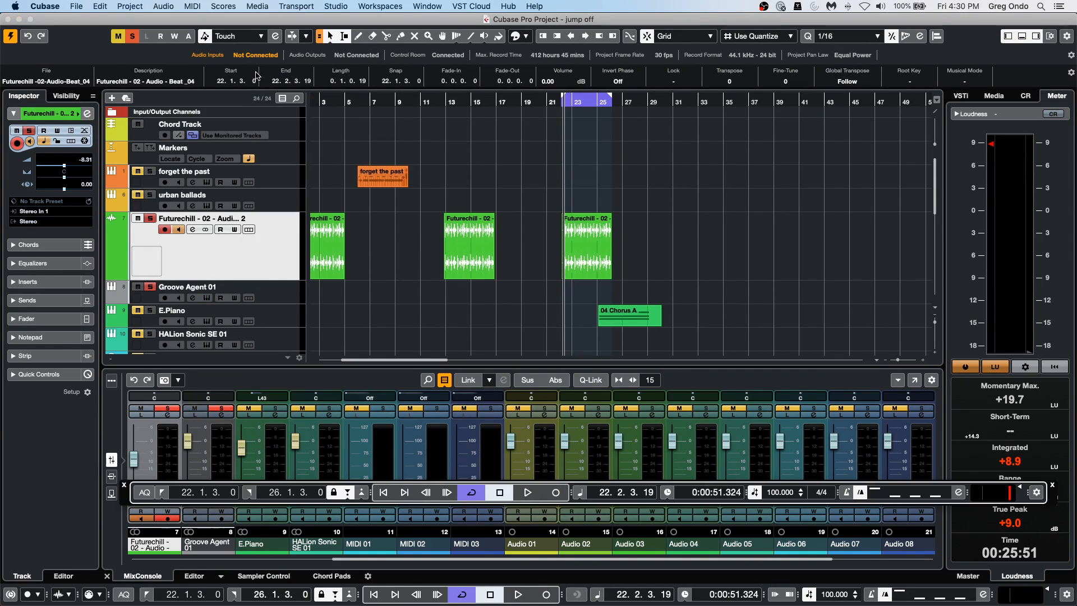
pyautogui.press('F2')
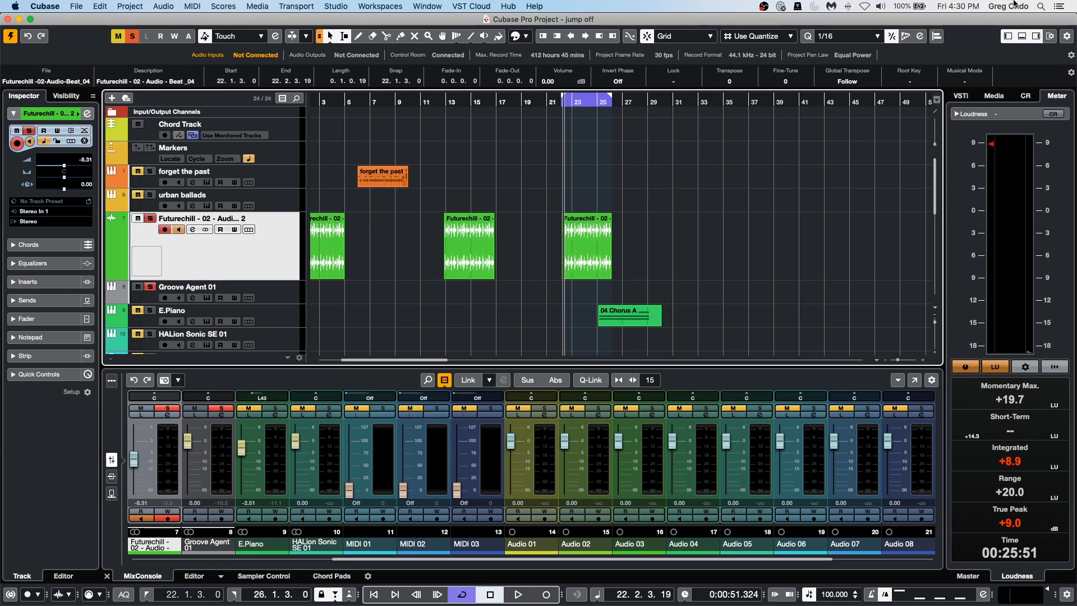
# In the window layout setup, hide the Transport Bar, show it again and close the setup.
pyautogui.click(1050, 36)
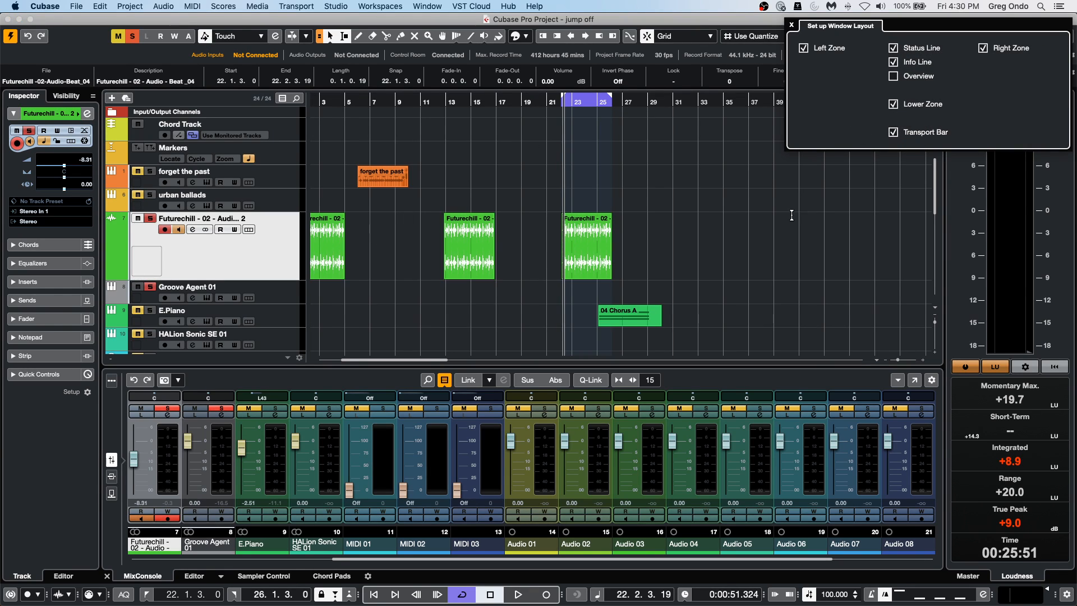
pyautogui.click(791, 26)
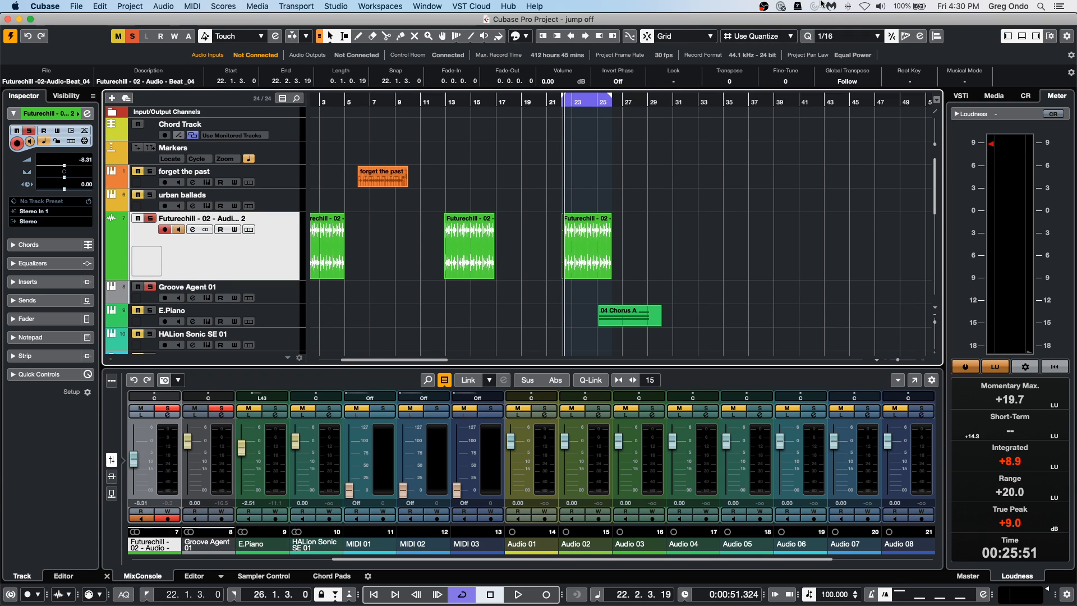
pyautogui.click(1051, 37)
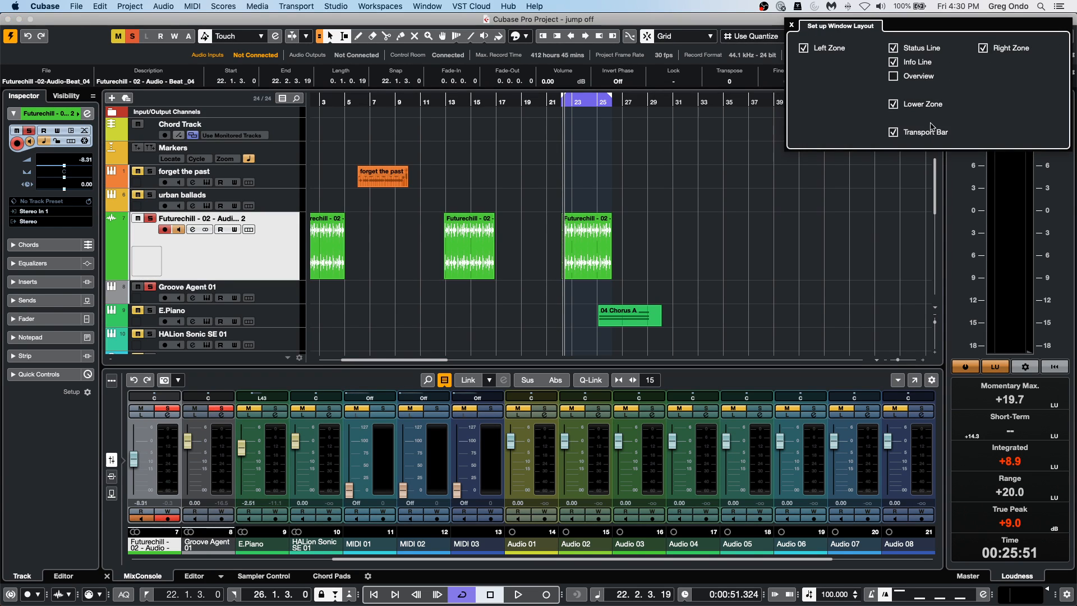
pyautogui.click(893, 132)
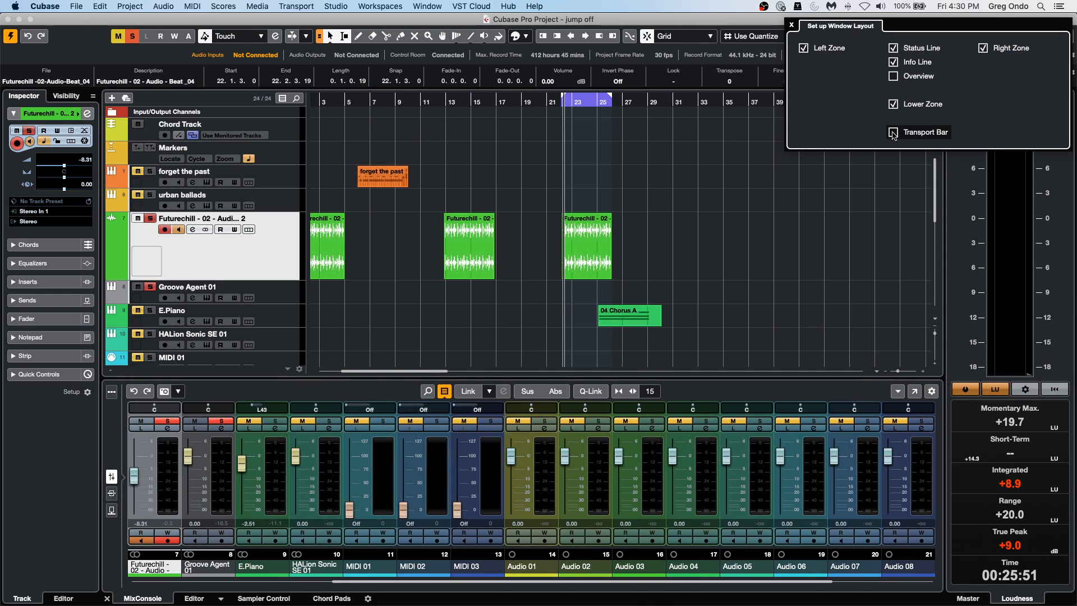
pyautogui.click(893, 133)
pyautogui.click(893, 132)
pyautogui.click(893, 132)
pyautogui.click(893, 132)
pyautogui.click(893, 133)
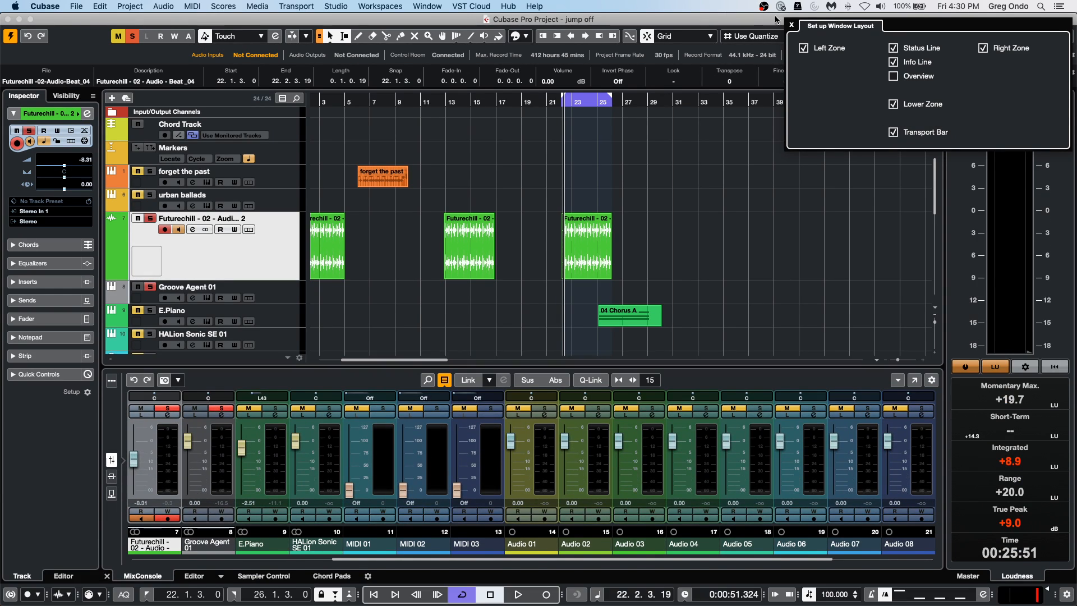
pyautogui.click(792, 25)
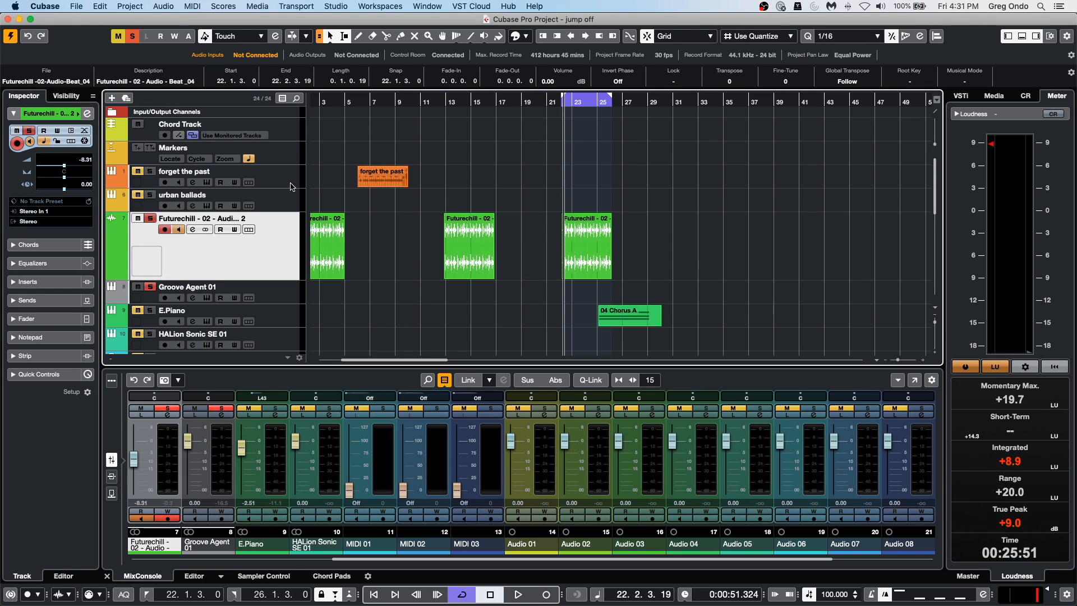
pyautogui.click(286, 202)
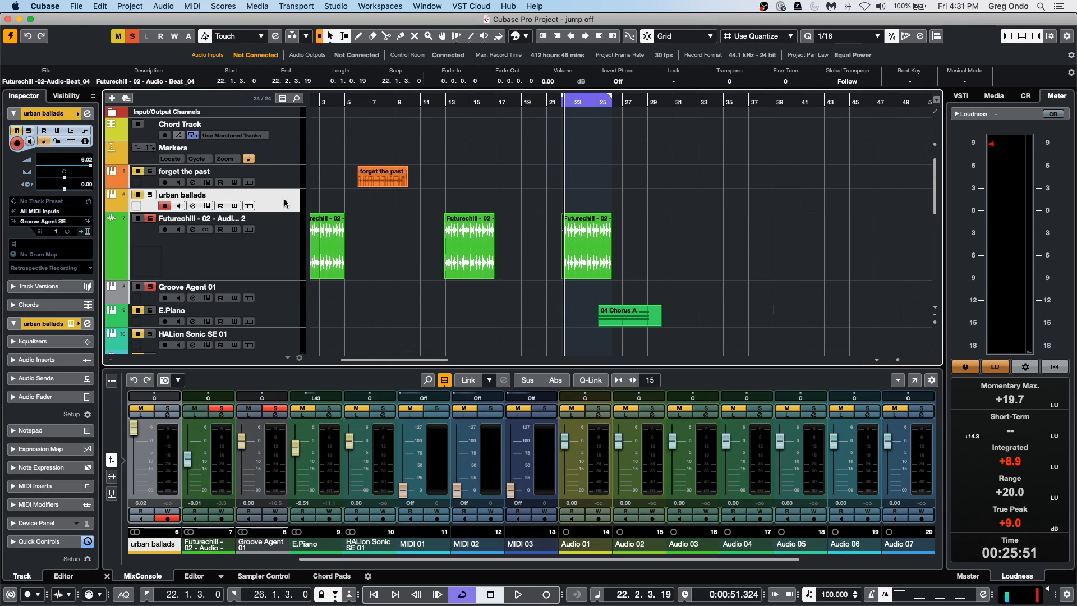
pyautogui.click(87, 231)
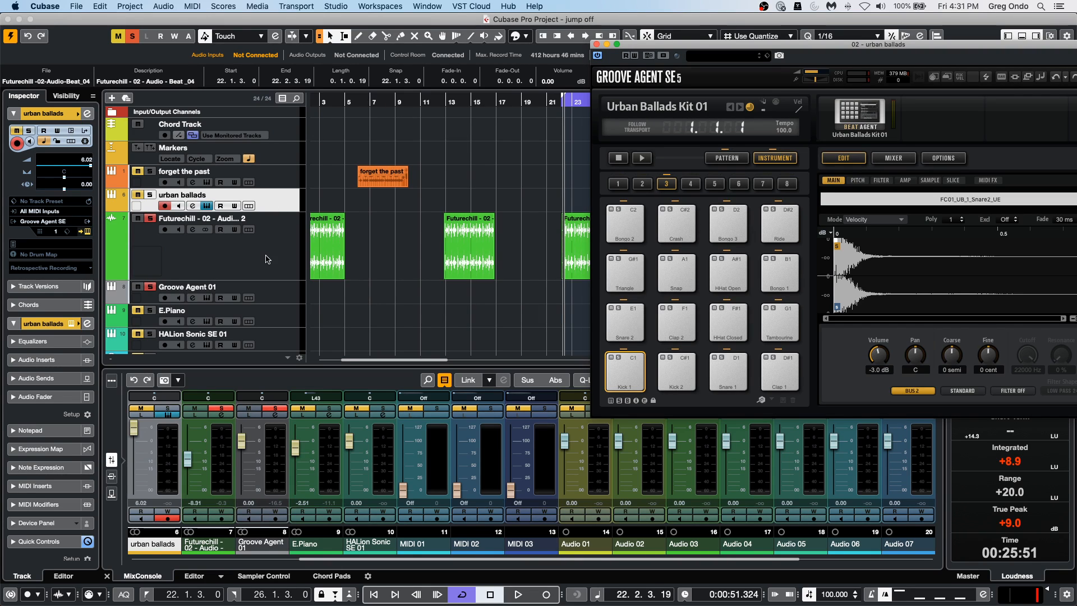
pyautogui.scroll(-10, 295, 252)
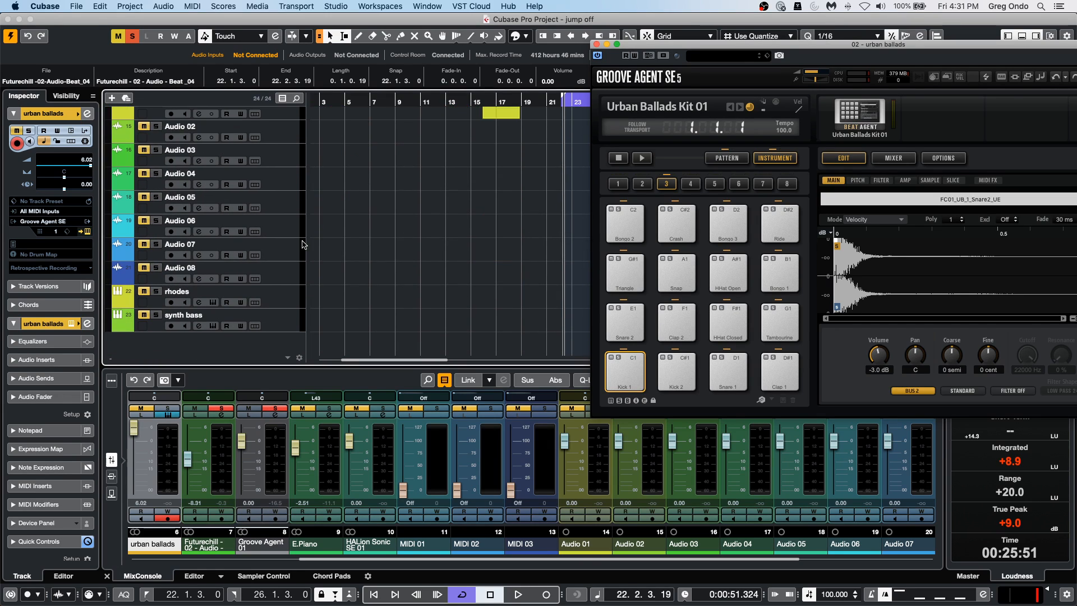
pyautogui.scroll(10, 303, 245)
pyautogui.click(78, 7)
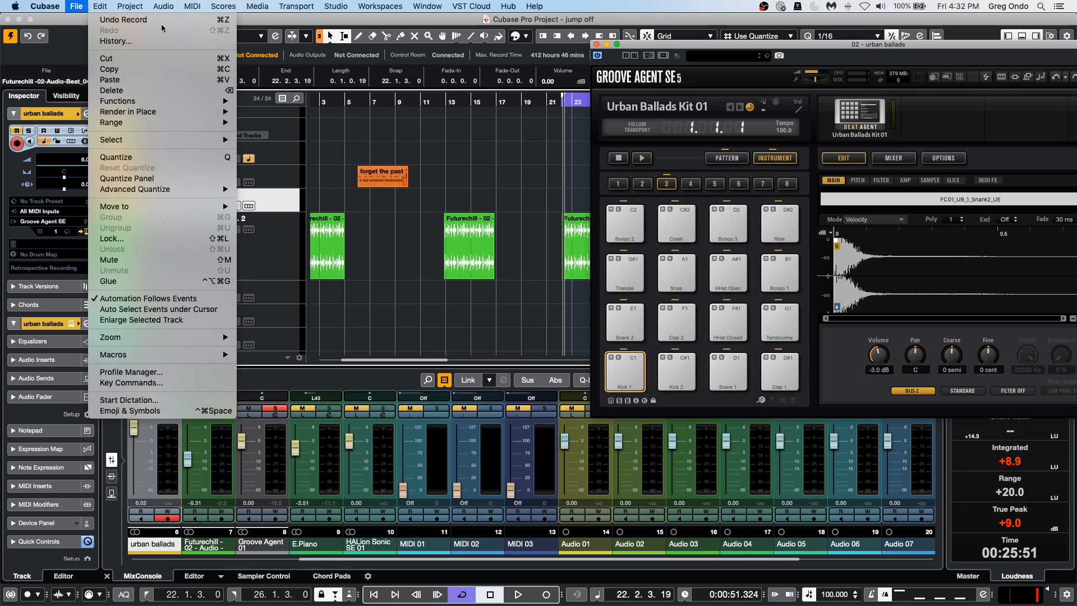
pyautogui.click(288, 209)
pyautogui.rightClick(289, 209)
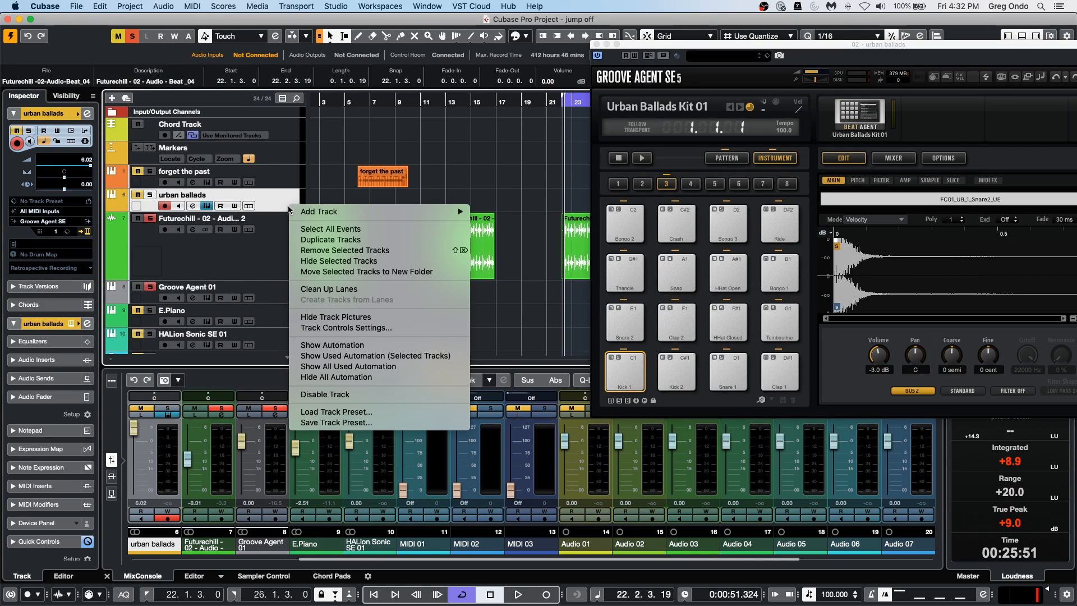
pyautogui.click(439, 101)
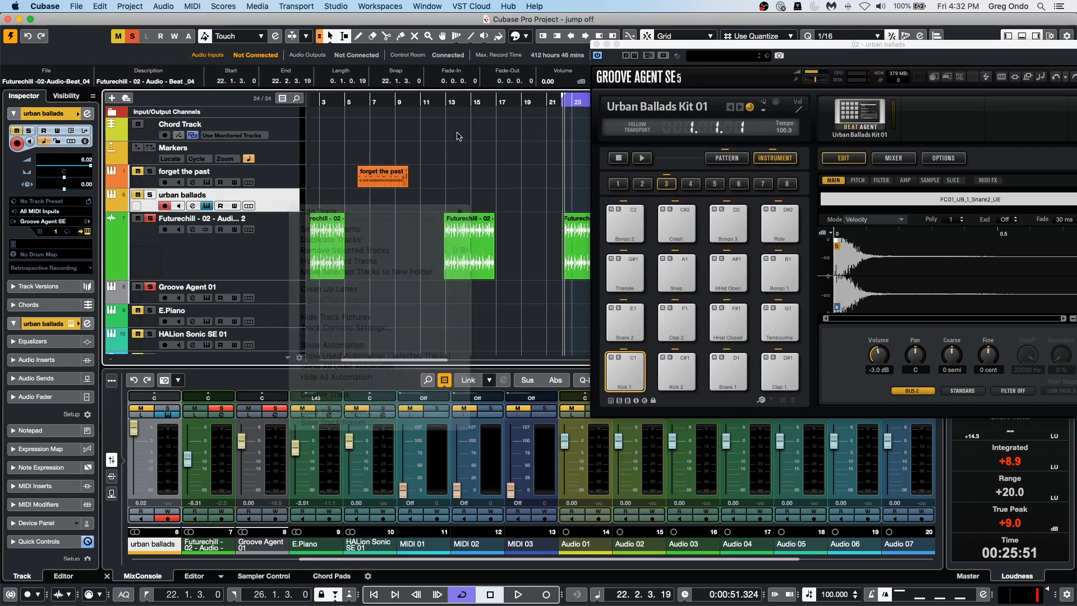
pyautogui.click(597, 44)
# Open the Groove Agent 5 instrument in slot 7 of the VSTi rack.
pyautogui.click(993, 96)
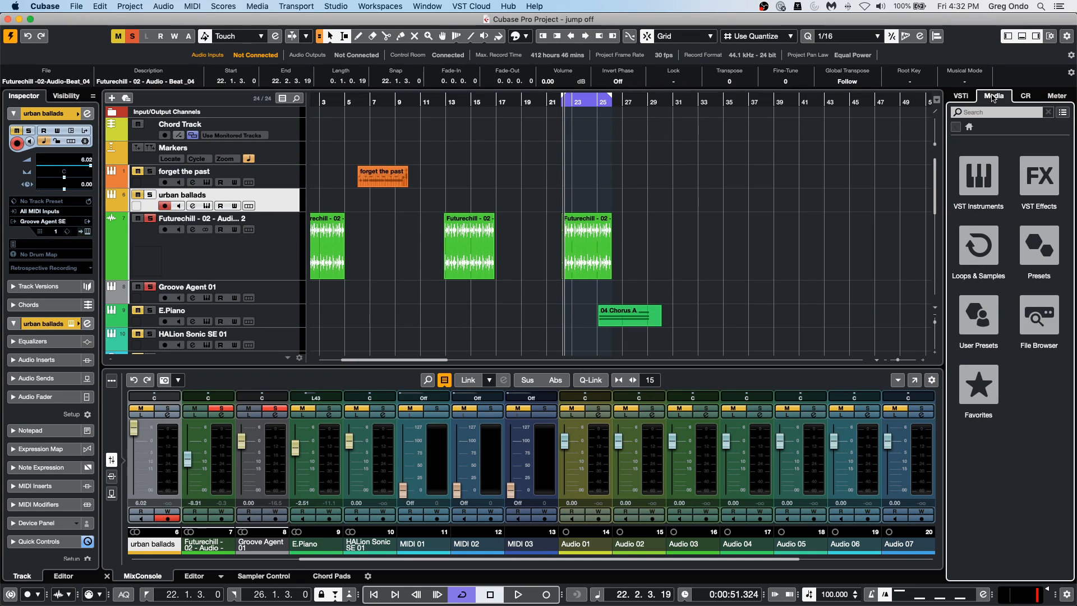
pyautogui.click(962, 98)
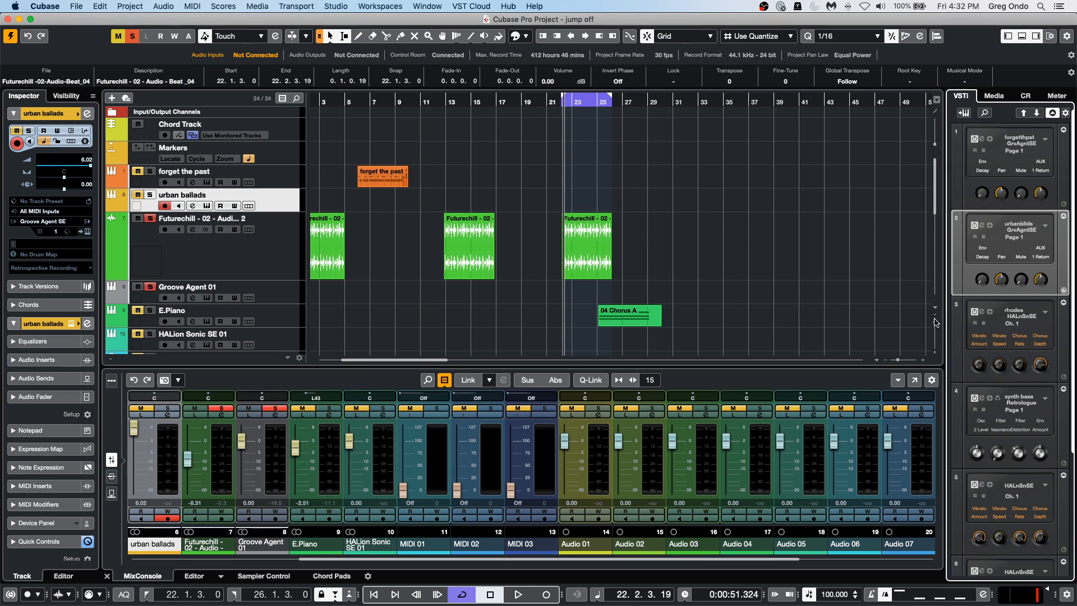
pyautogui.scroll(-5, 964, 340)
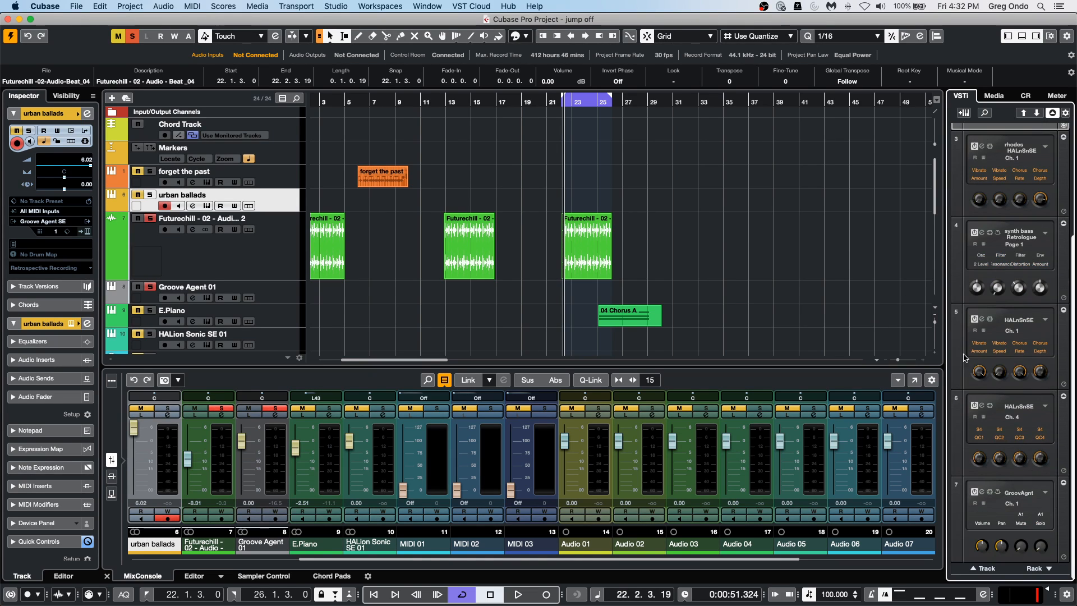
pyautogui.click(982, 492)
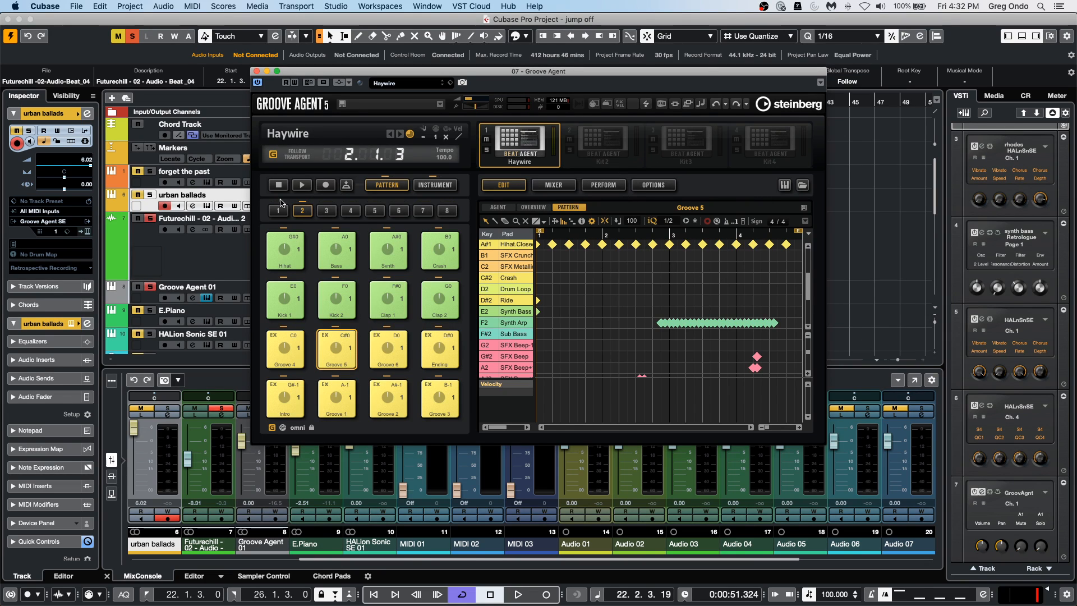
# Select the empty G#1 pattern pad in group 3, reveal the instrument list's quantize column and paint six 1/16 Hihat.Closed 2 notes.
pyautogui.click(327, 211)
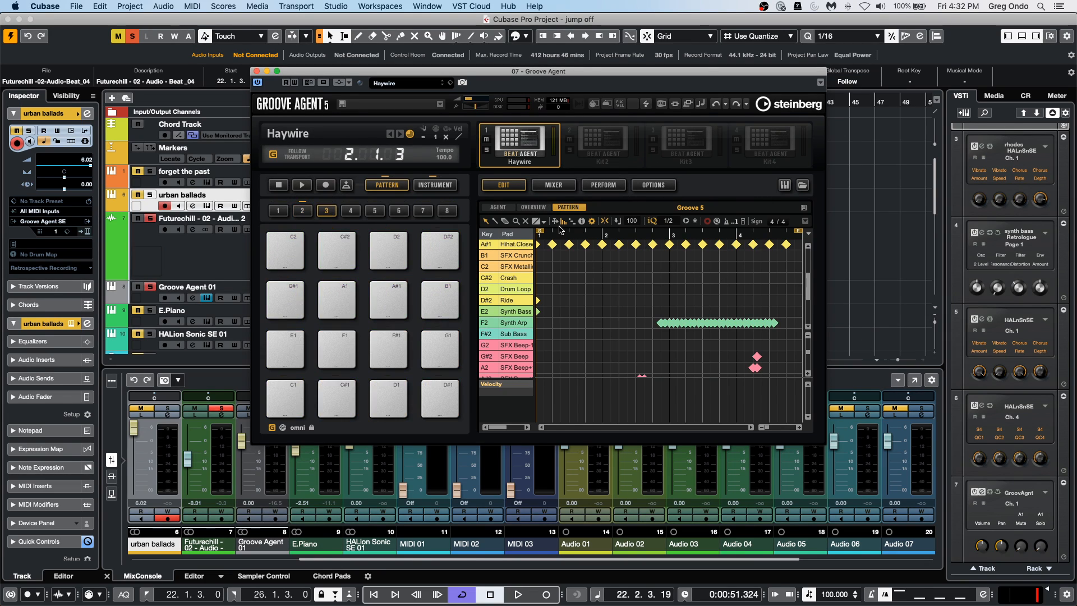
pyautogui.click(299, 295)
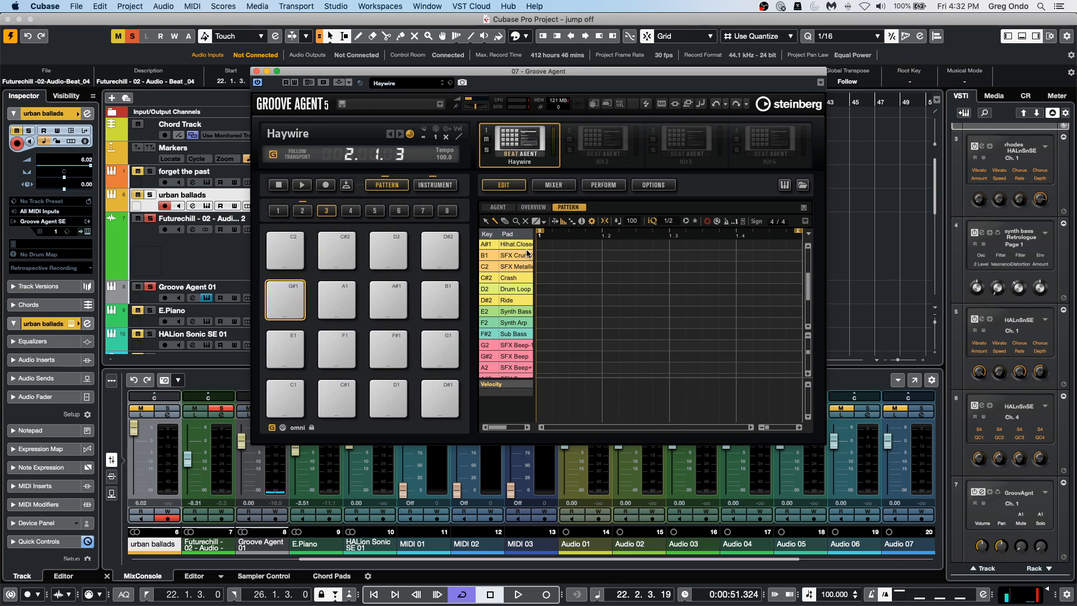
pyautogui.moveTo(534, 247); pyautogui.dragTo(670, 248)
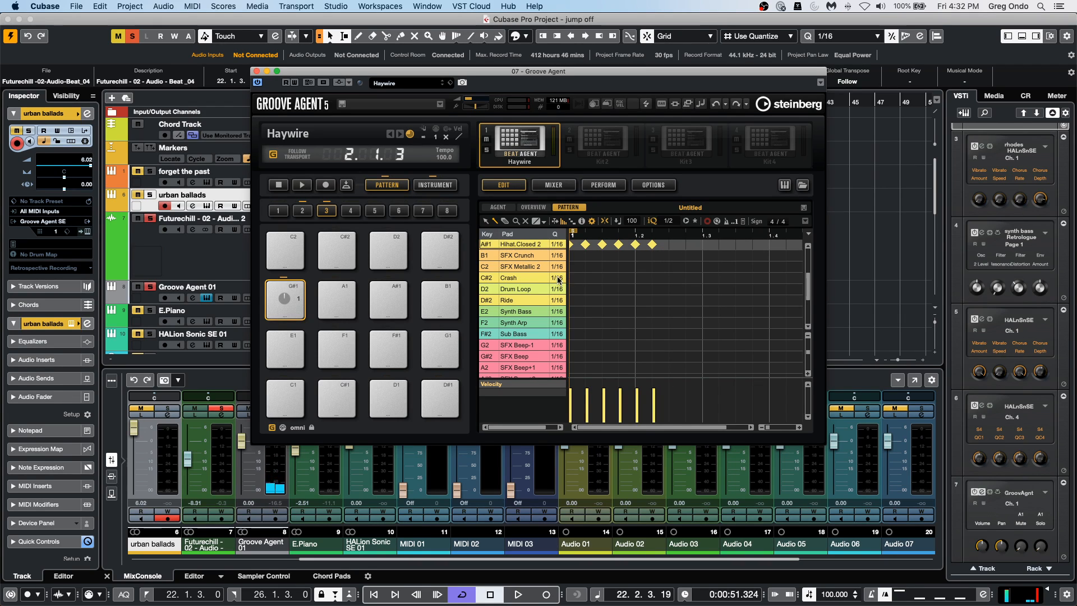
# Set the SFX Crunch quantize to 1/2, paint two notes in its lane and demonstrate hiding and revealing the quantize column.
pyautogui.click(557, 256)
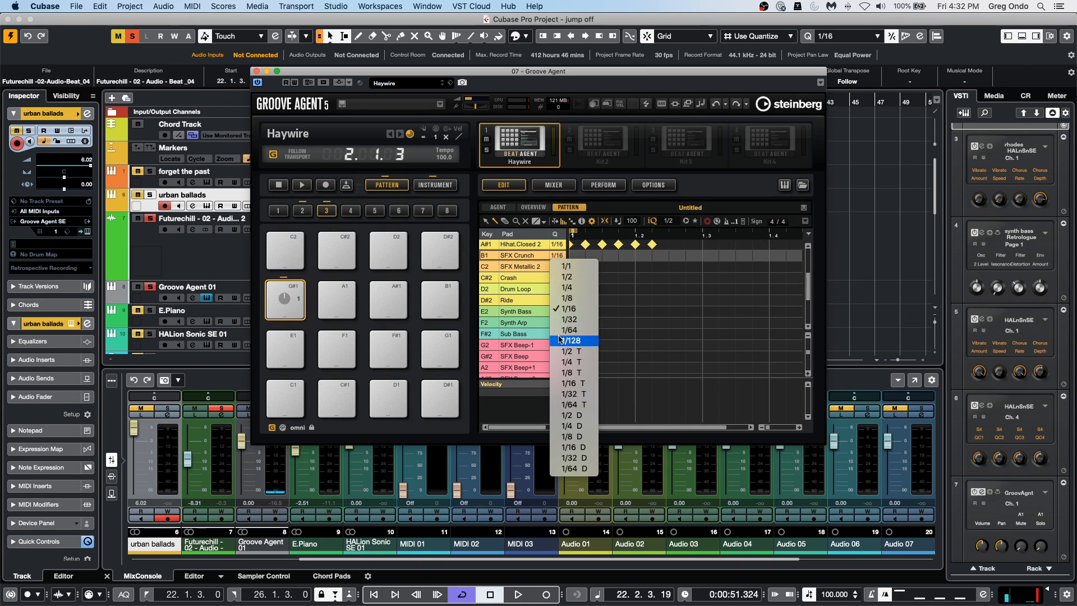
pyautogui.click(568, 277)
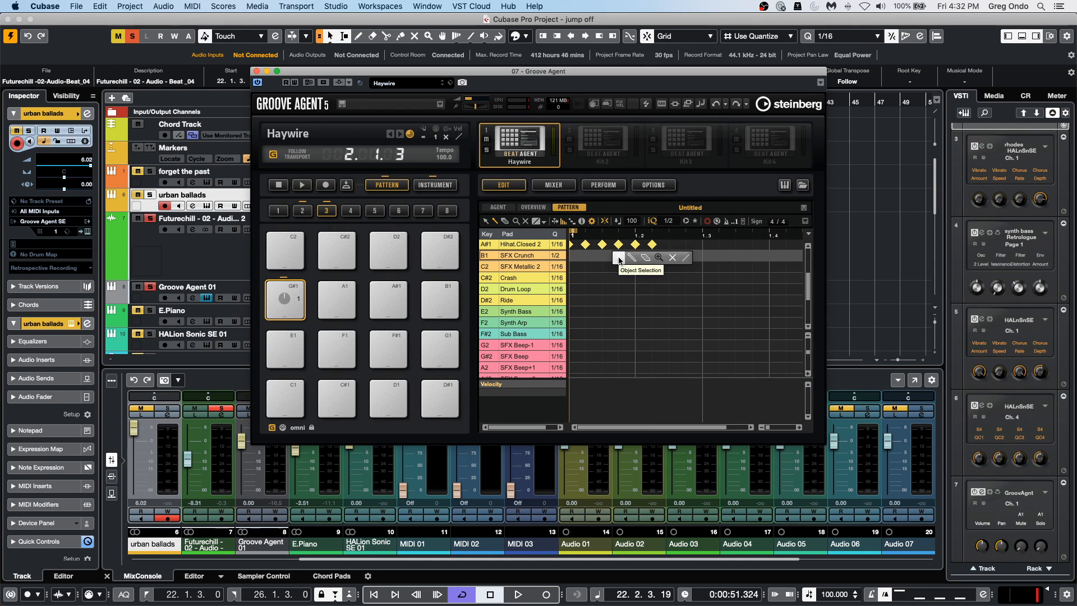
pyautogui.moveTo(617, 262)
pyautogui.mouseDown()
pyautogui.moveTo(702, 258)
pyautogui.moveTo(685, 232)
pyautogui.moveTo(678, 174)
pyautogui.mouseUp()
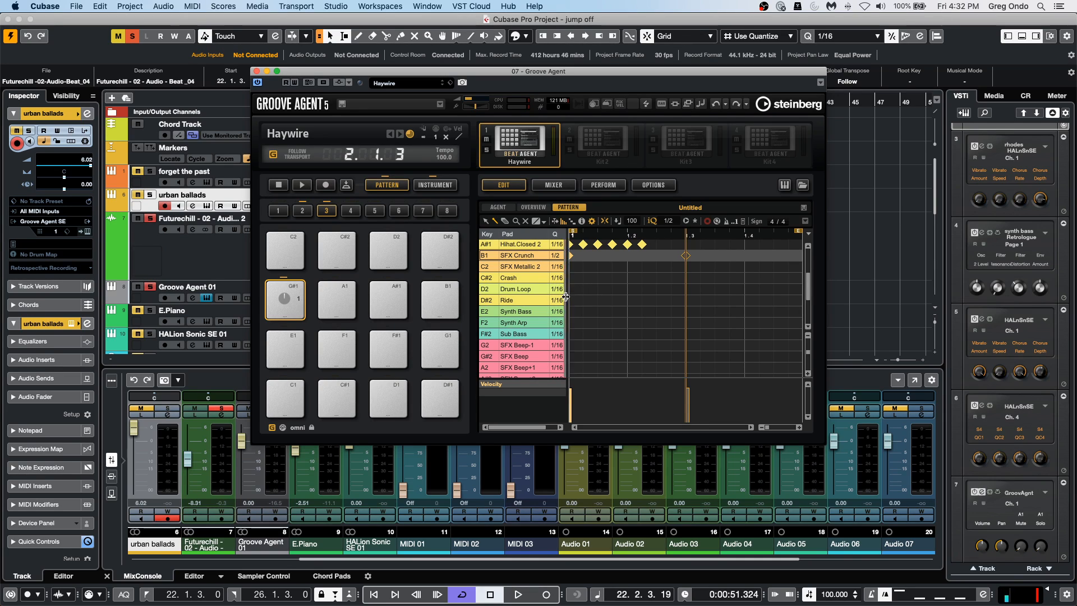
pyautogui.moveTo(567, 306); pyautogui.dragTo(529, 310)
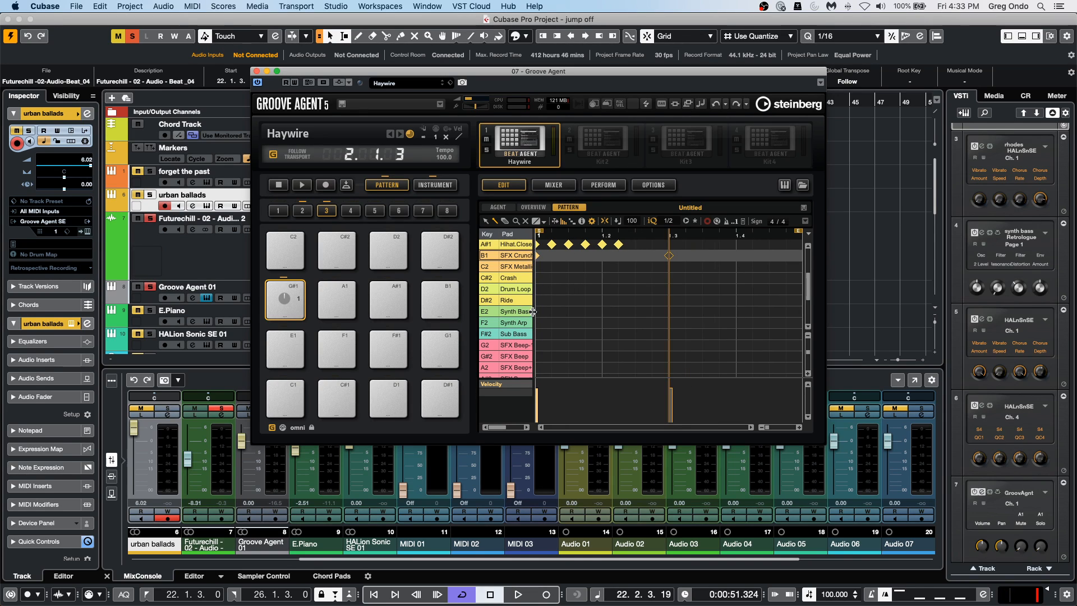
pyautogui.moveTo(533, 315); pyautogui.dragTo(568, 315)
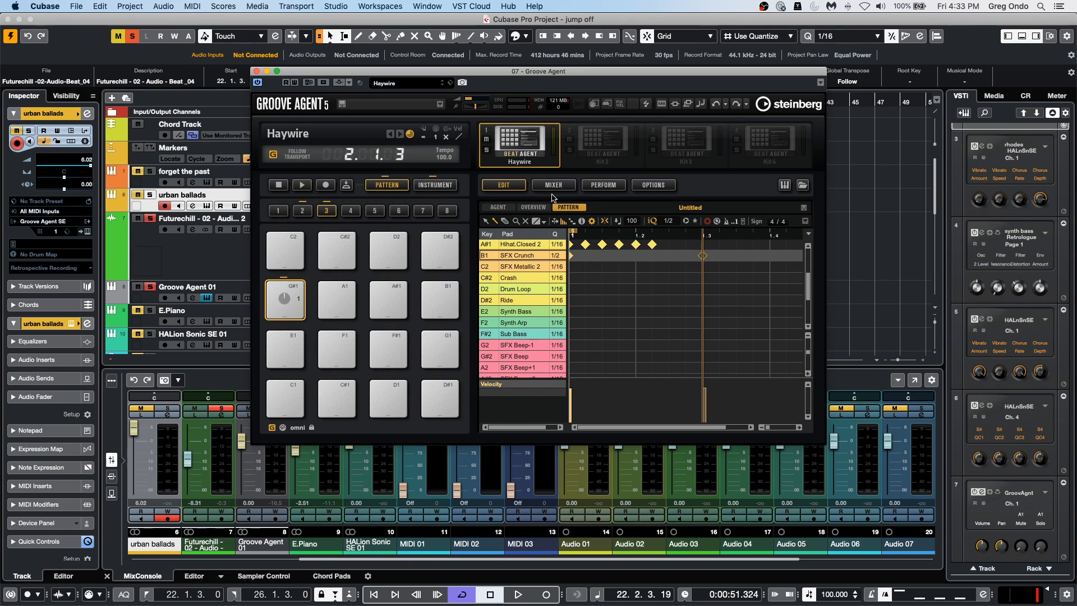
# Set the Crash quantize to 1/4 and paint four notes along its lane.
pyautogui.click(561, 278)
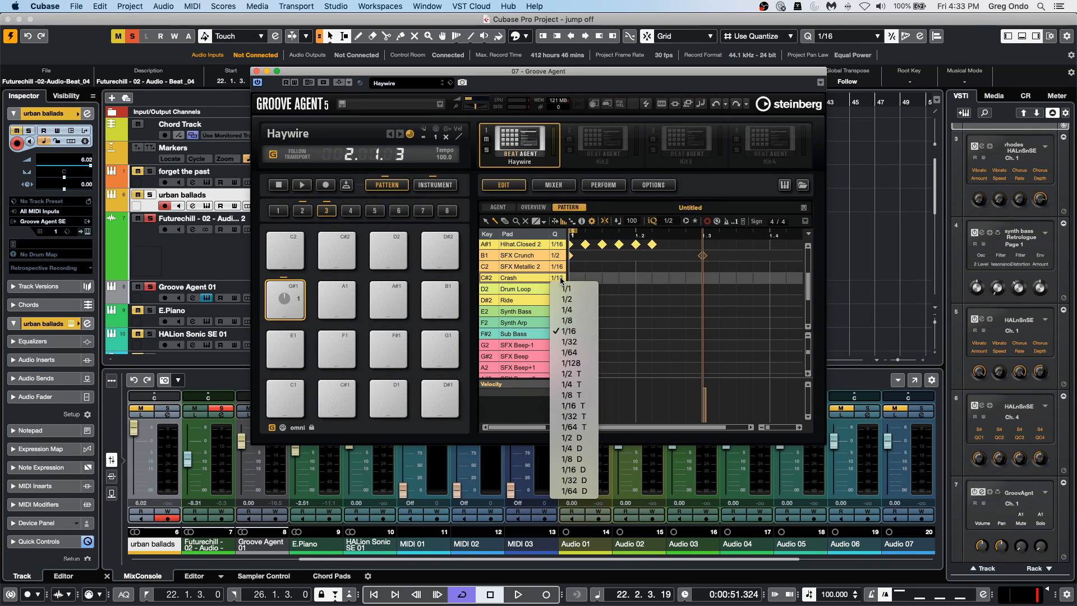
pyautogui.click(589, 309)
pyautogui.moveTo(567, 274)
pyautogui.mouseDown()
pyautogui.moveTo(534, 277)
pyautogui.moveTo(567, 289)
pyautogui.mouseUp()
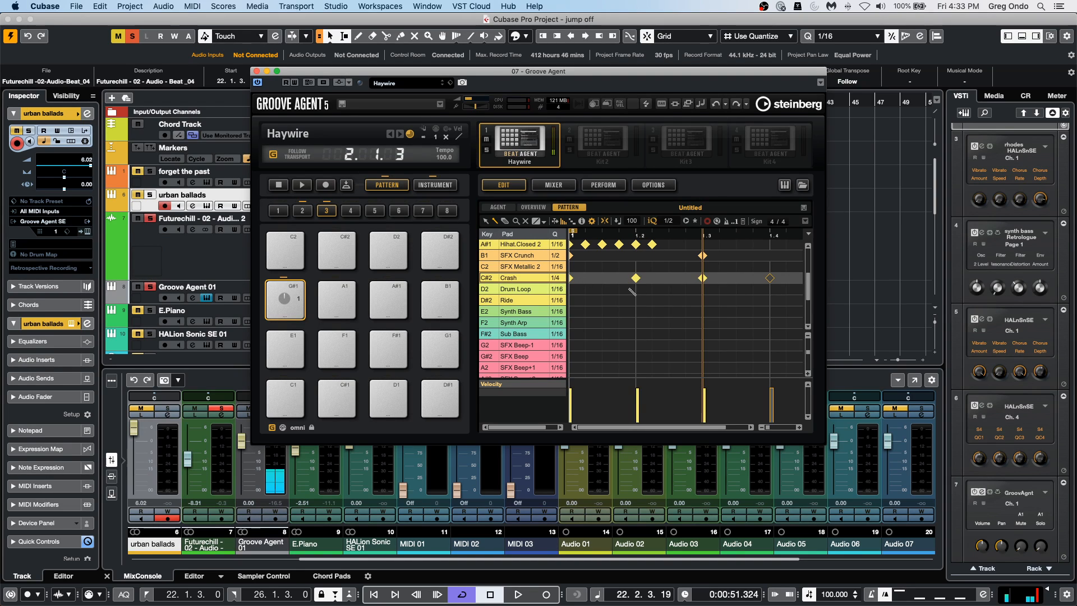
# Set the Drum Loop quantize to 1/8 T and paint its lane up to beat 1.4, and fill the Ride lane with 1/16 notes.
pyautogui.click(557, 290)
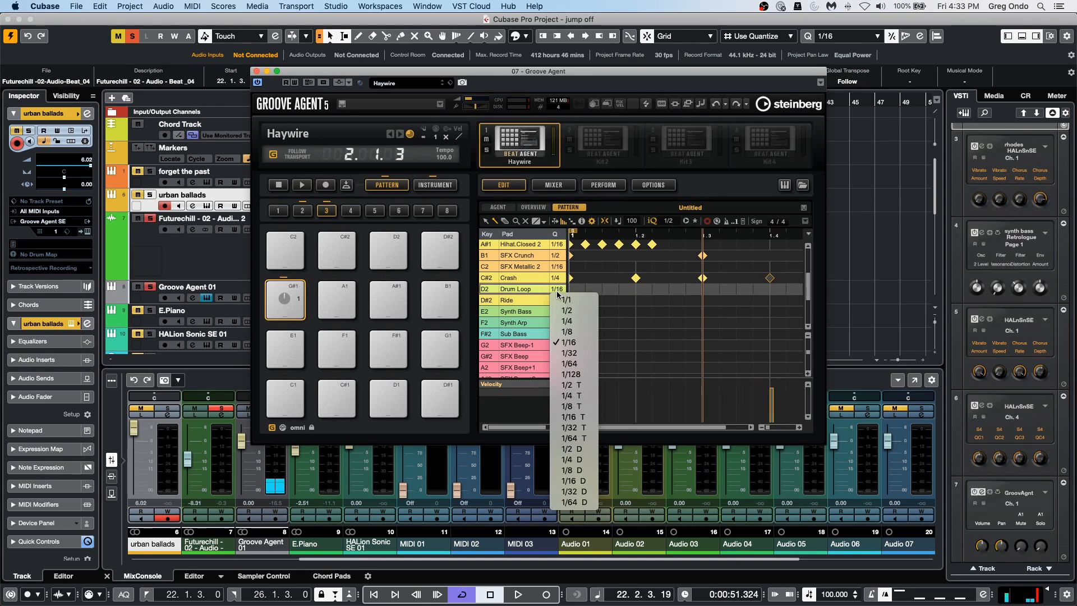
pyautogui.click(583, 406)
pyautogui.moveTo(574, 289); pyautogui.dragTo(770, 290)
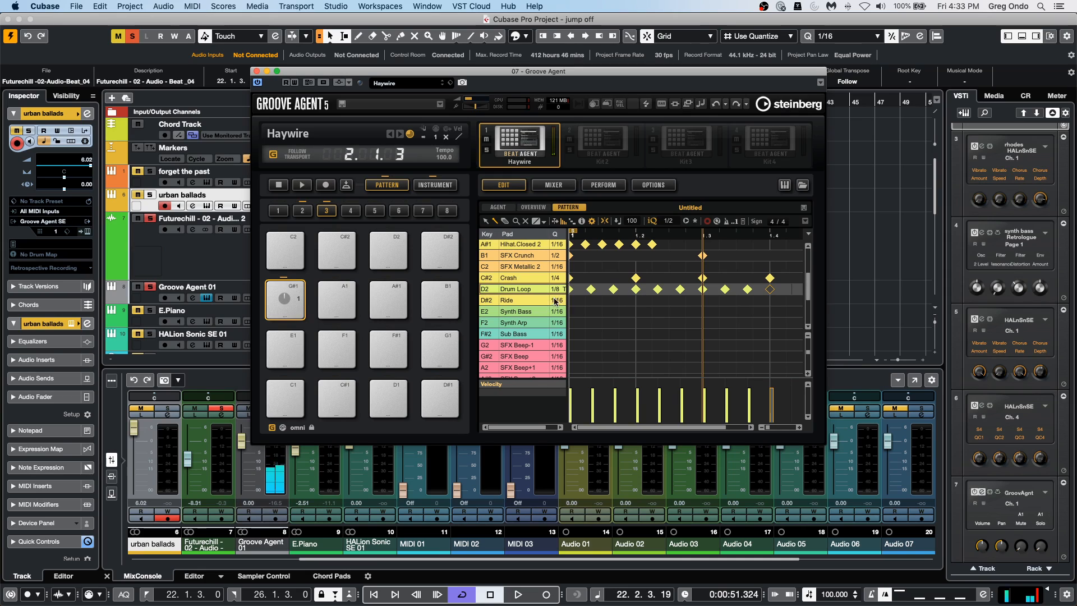
pyautogui.moveTo(572, 303); pyautogui.dragTo(786, 301)
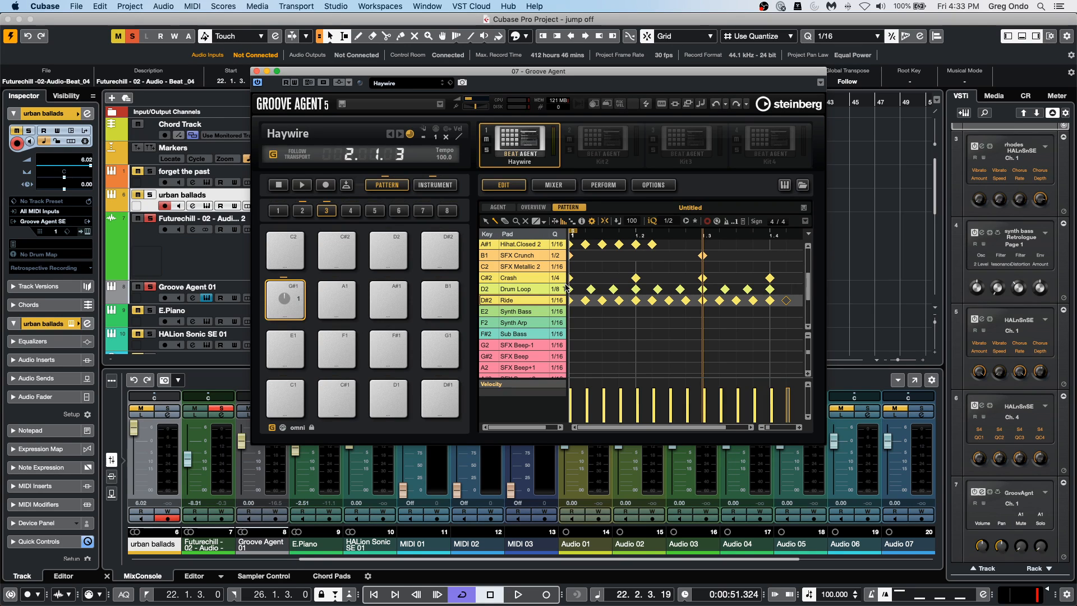
pyautogui.moveTo(567, 288); pyautogui.dragTo(568, 265)
# Set the Synth Bass quantize to 1/32, paint notes from about 1.1.4 to 1.3.4 with two Synth Arp notes, and close Groove Agent.
pyautogui.click(561, 314)
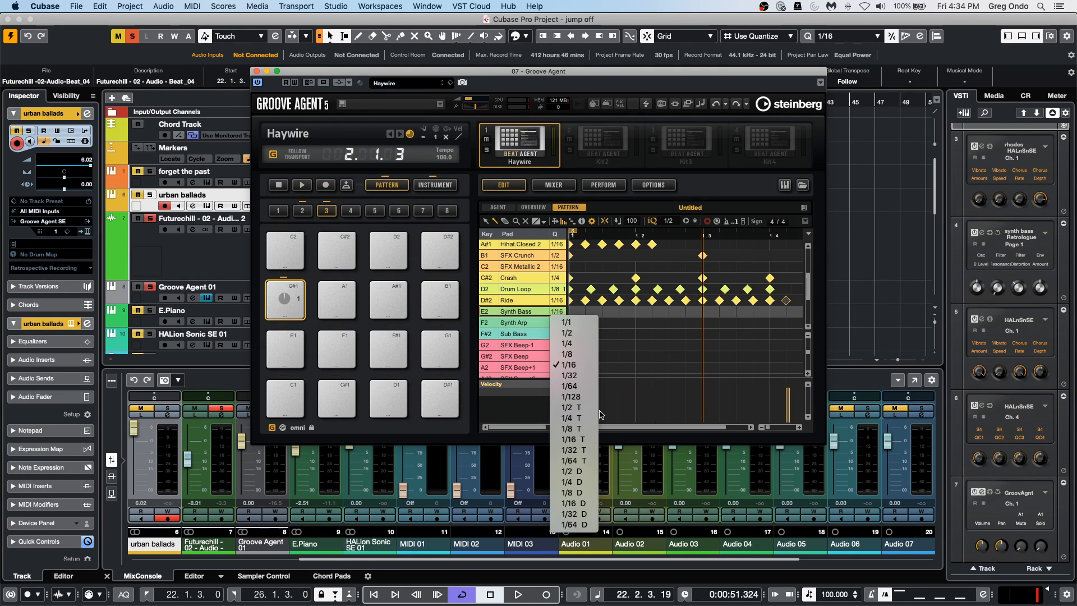
pyautogui.click(578, 375)
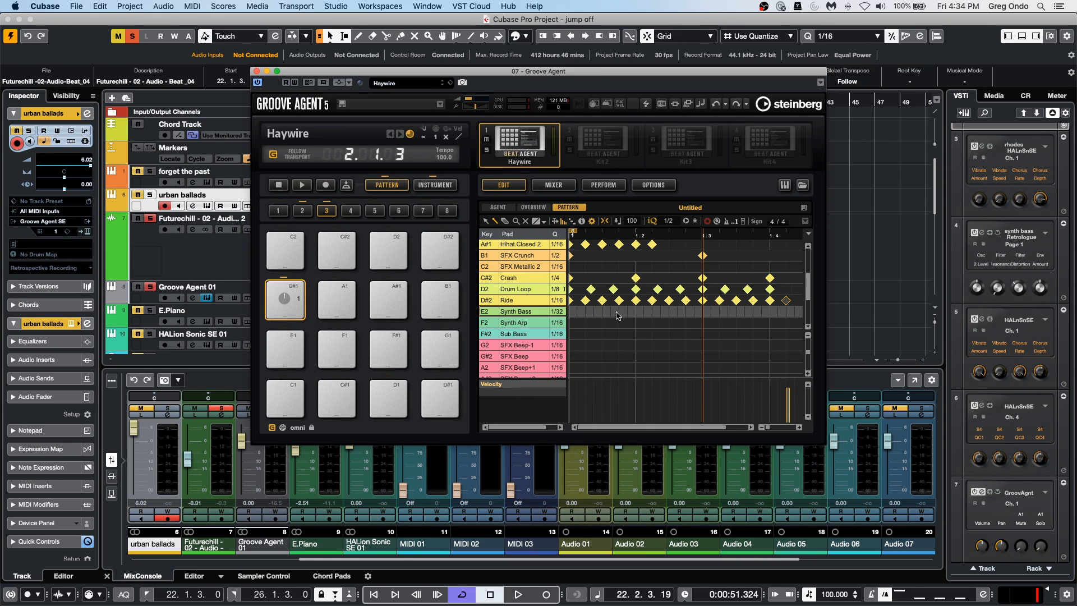
pyautogui.click(621, 313)
pyautogui.moveTo(616, 320); pyautogui.dragTo(754, 309)
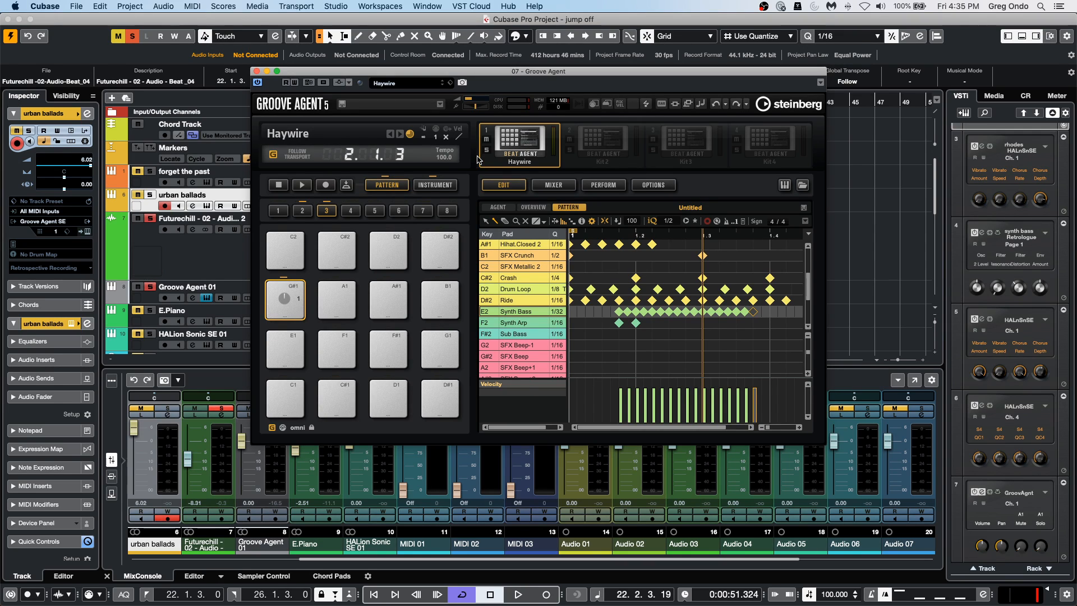
pyautogui.click(257, 72)
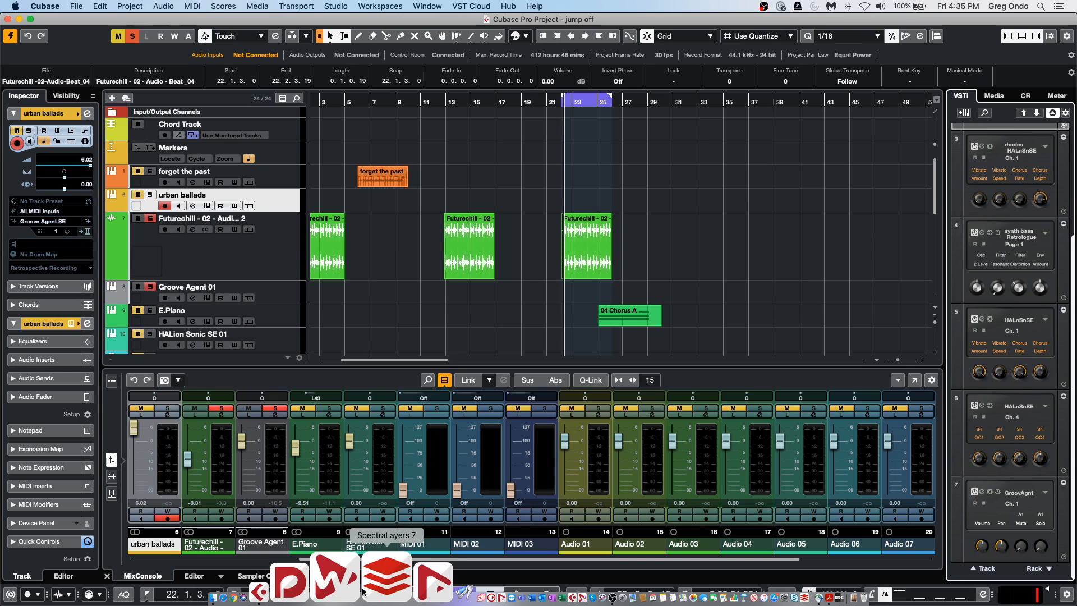
# Move the project cursor to about bar 14 and select the Futurechill audio track, leaving its Add Track options unused.
pyautogui.click(464, 104)
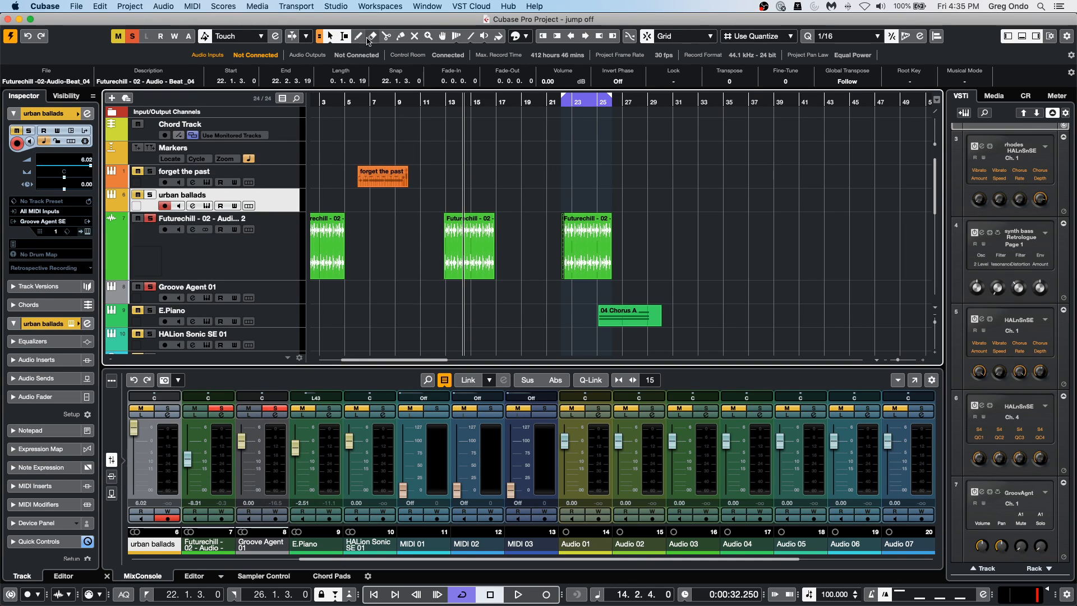
pyautogui.rightClick(267, 254)
pyautogui.moveTo(292, 255)
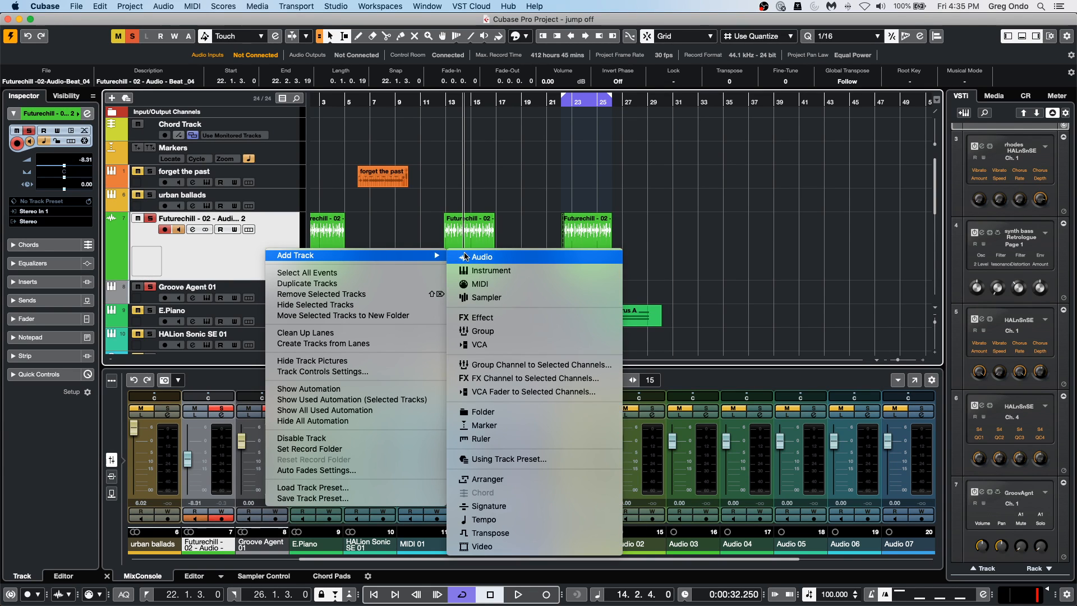
pyautogui.click(208, 257)
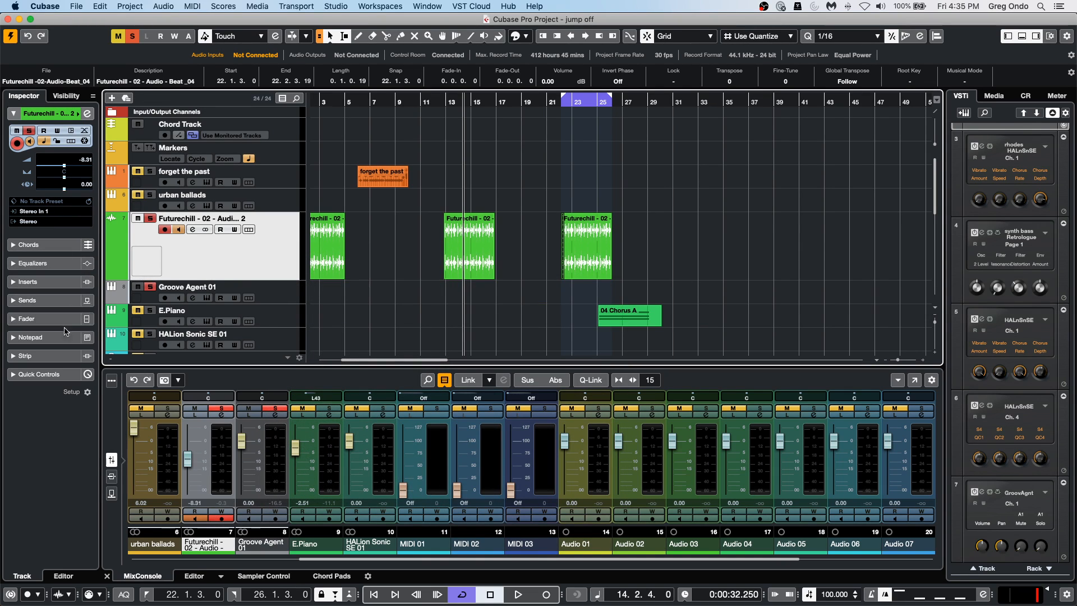
# Load the MultibandCompressor into the Futurechill track's first insert slot and bypass its band 2.
pyautogui.click(65, 282)
pyautogui.click(65, 284)
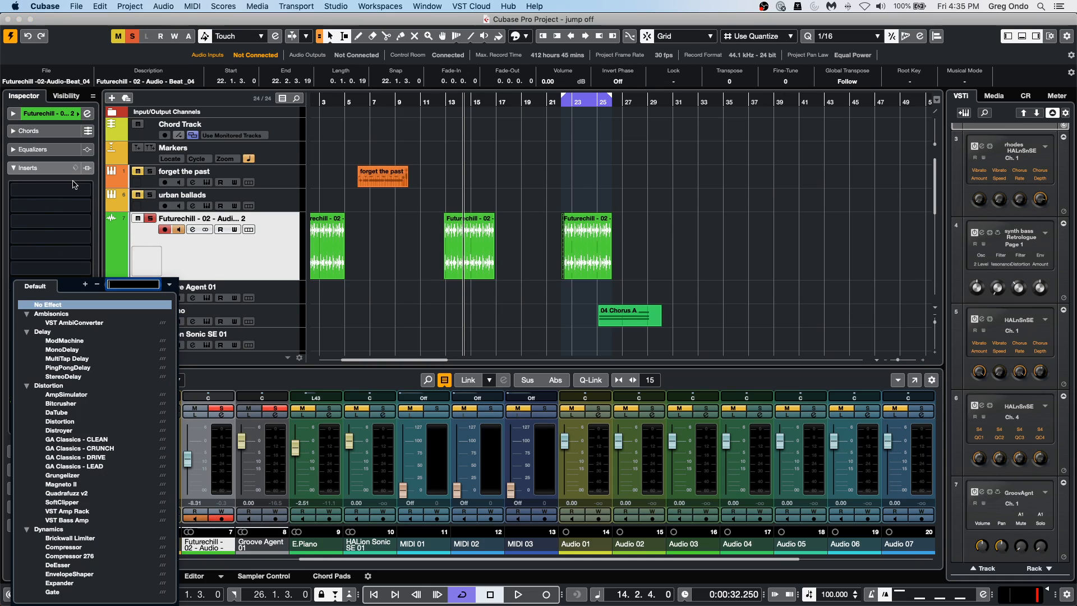
pyautogui.click(74, 190)
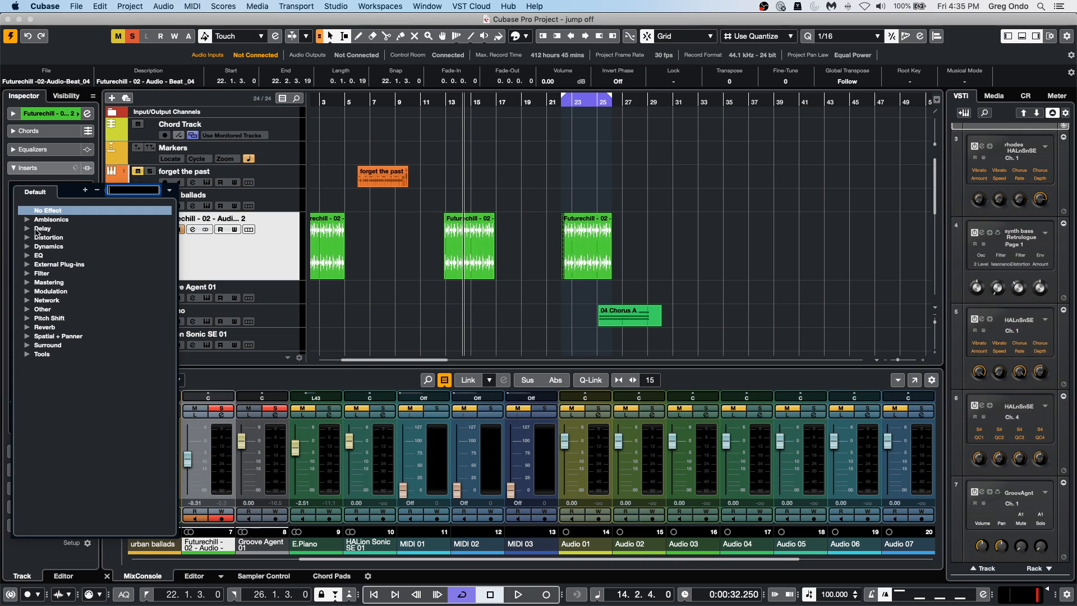
pyautogui.click(31, 247)
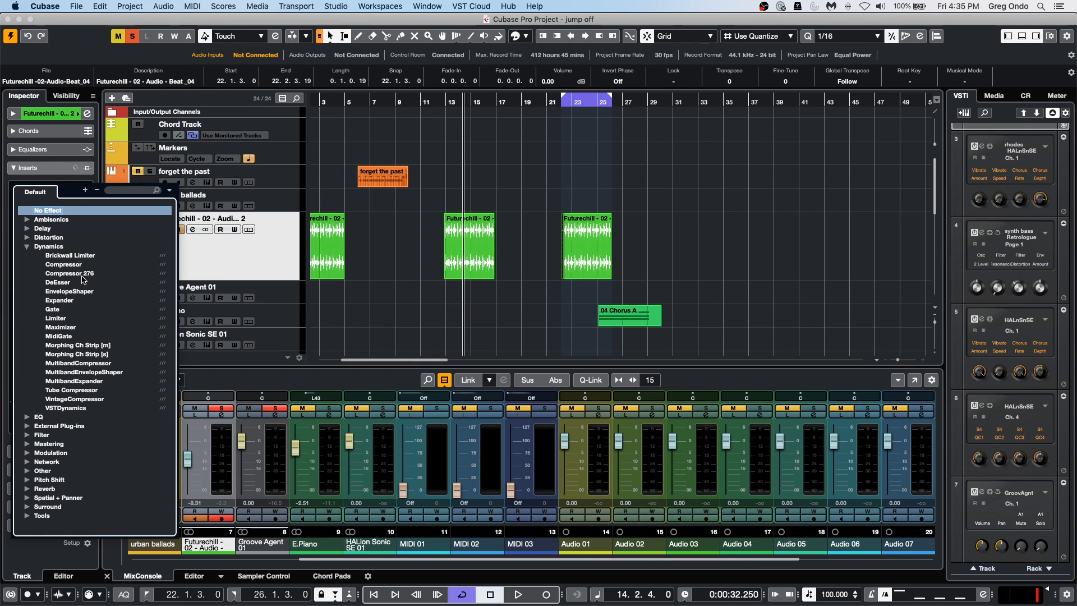
pyautogui.click(100, 363)
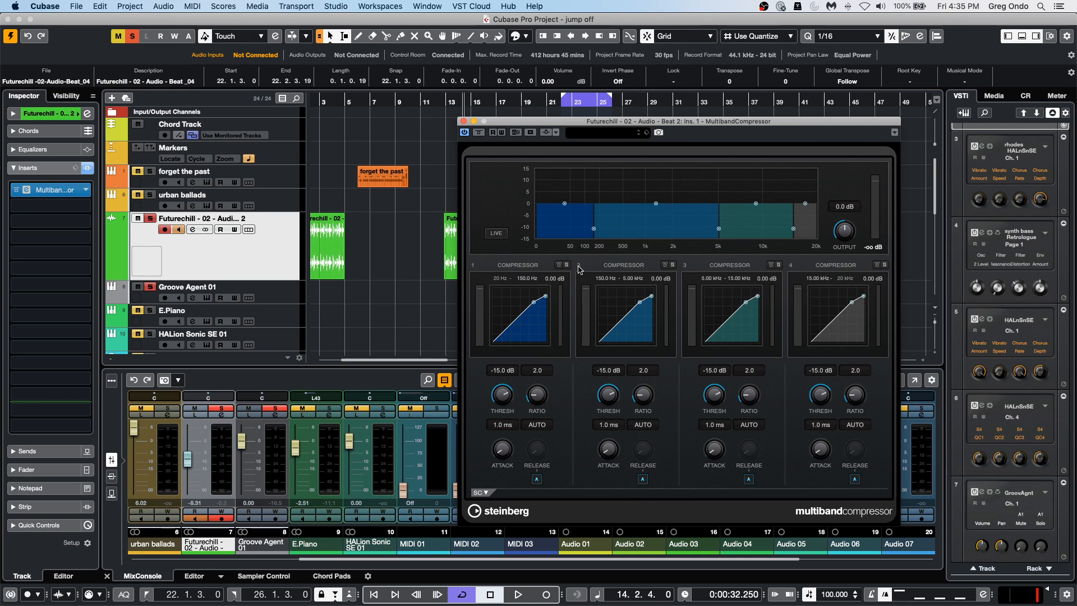
pyautogui.click(666, 265)
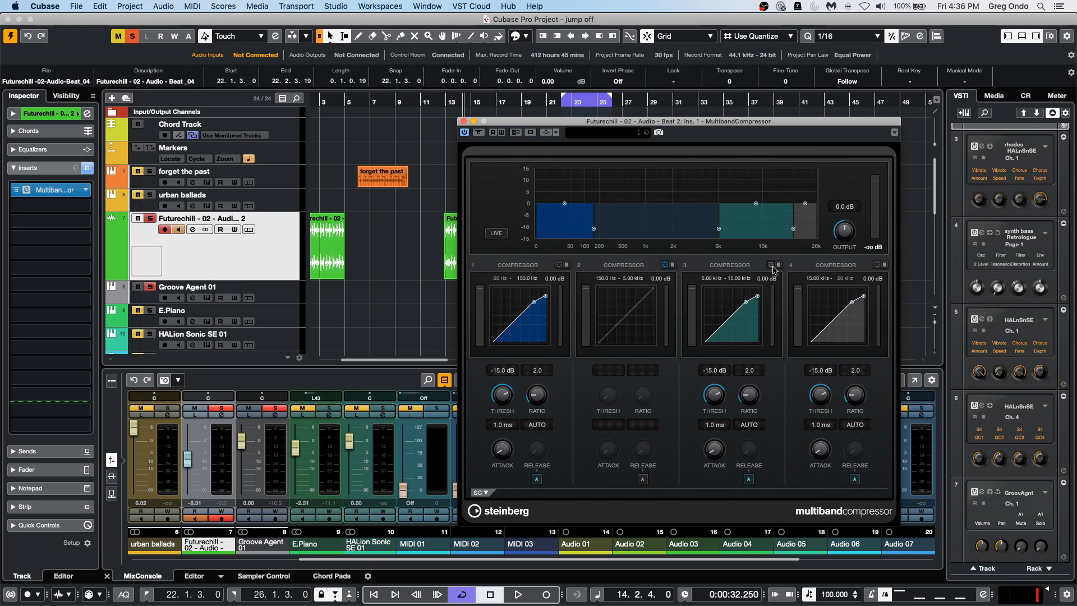
# Bypass bands 3 and 4 of the MultibandCompressor on the Futurechill track.
pyautogui.click(771, 265)
pyautogui.click(877, 265)
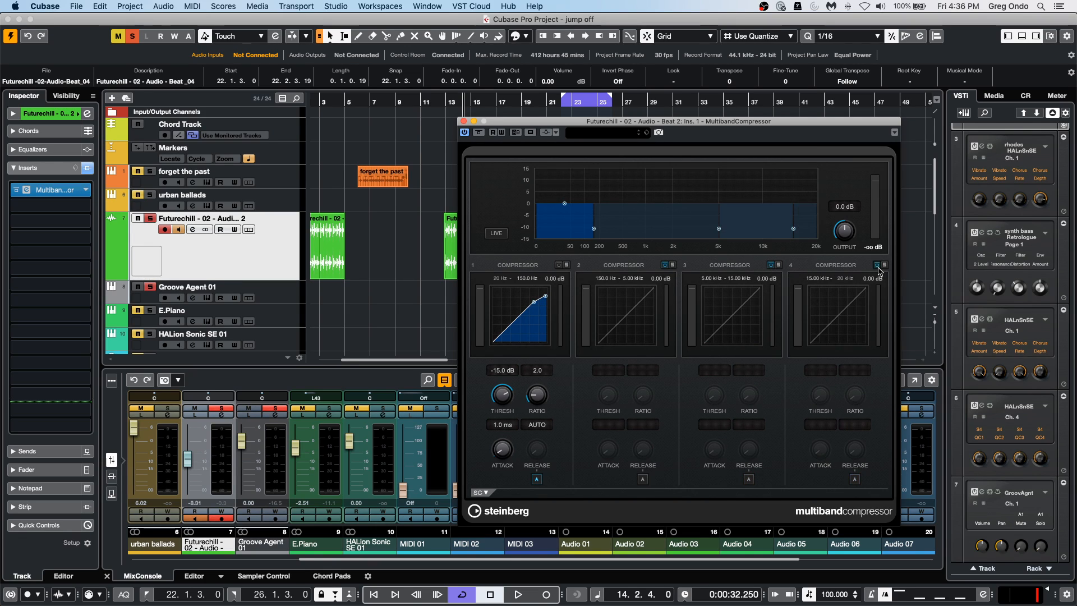
# Load MonoToStereo into the Futurechill track's second insert slot, set its width to 65 %, and close both plug-in windows.
pyautogui.click(20, 237)
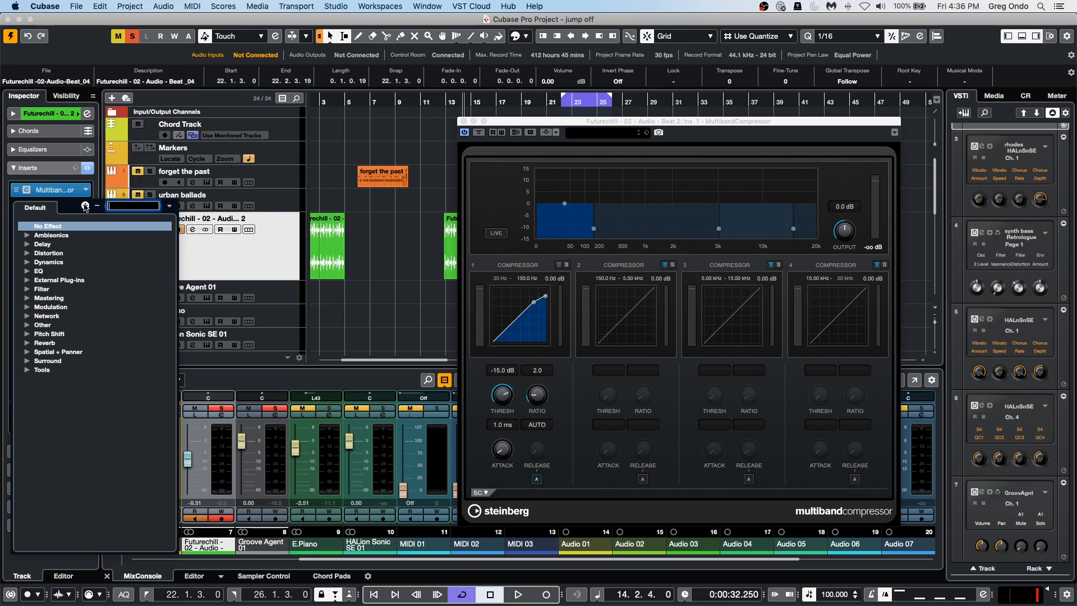
pyautogui.click(28, 352)
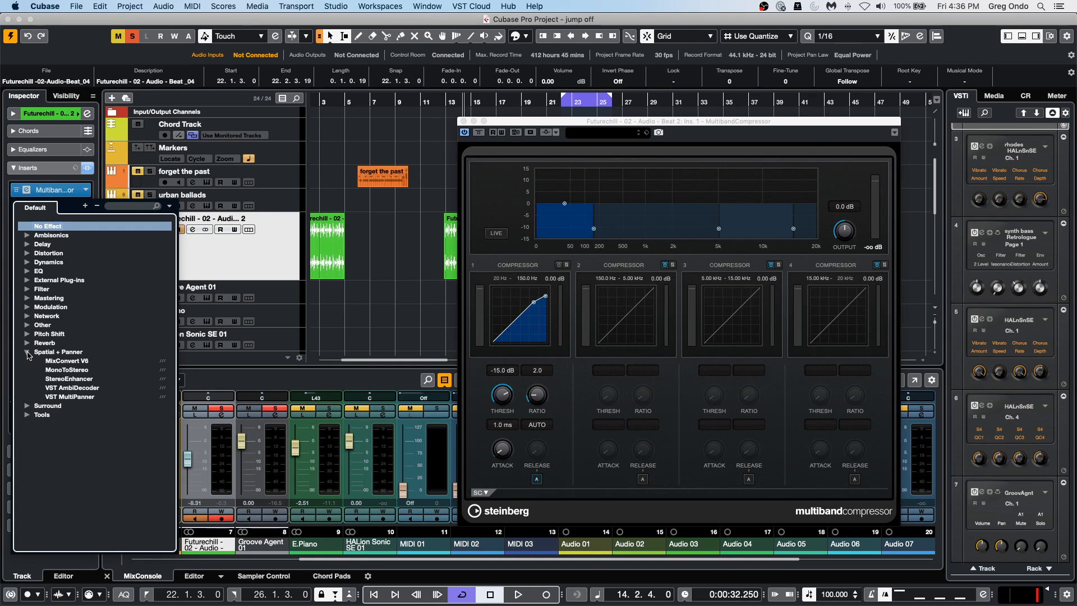
pyautogui.click(90, 372)
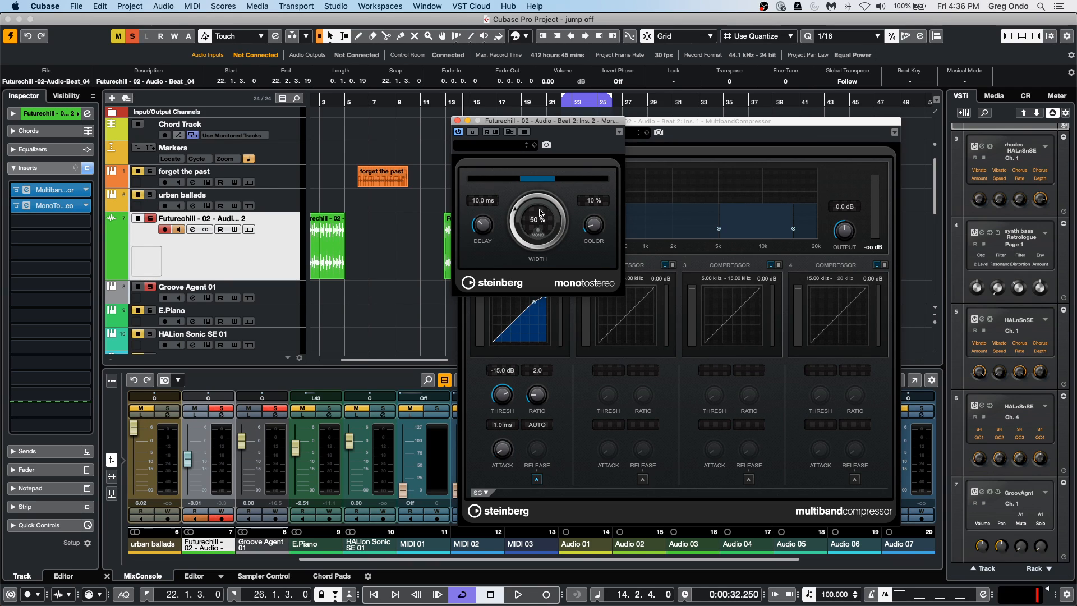
pyautogui.moveTo(540, 214); pyautogui.dragTo(526, 191)
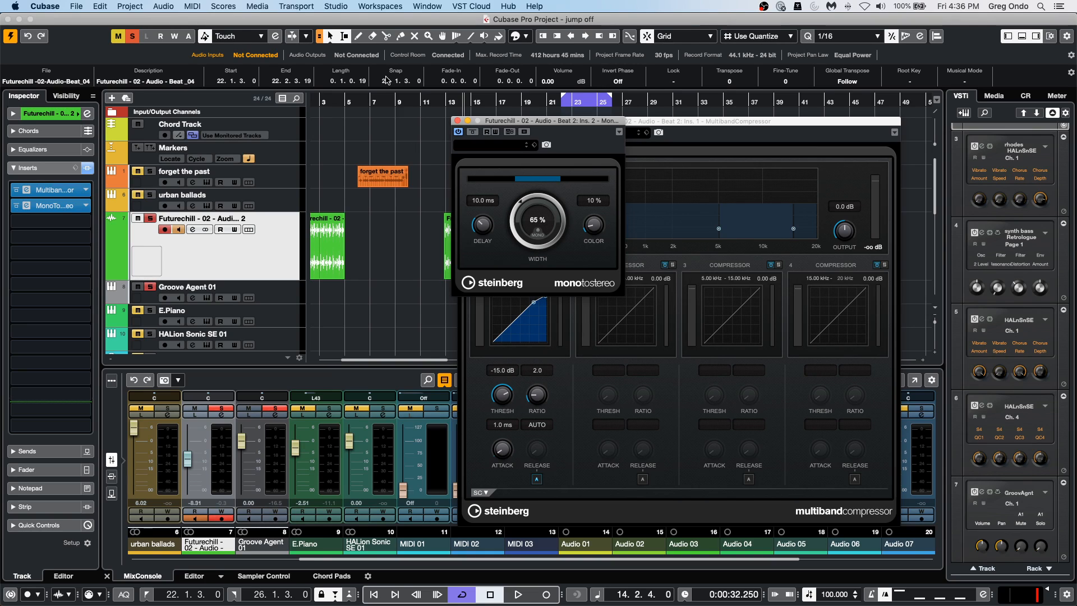
pyautogui.click(457, 121)
pyautogui.click(463, 122)
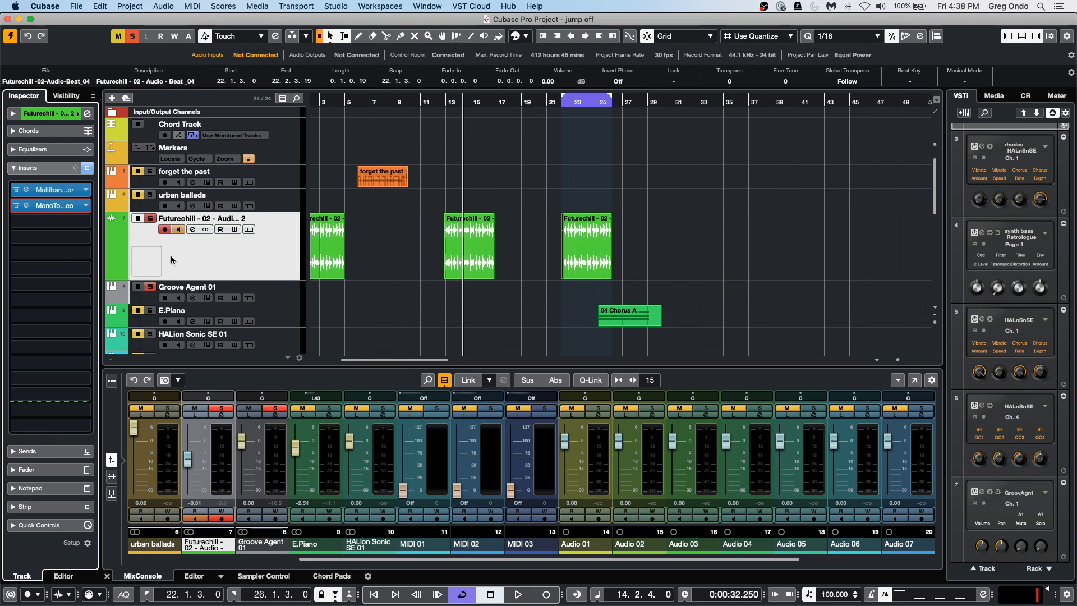
# Select and solo the E.Piano track and move the project cursor to about bar 42.
pyautogui.click(264, 316)
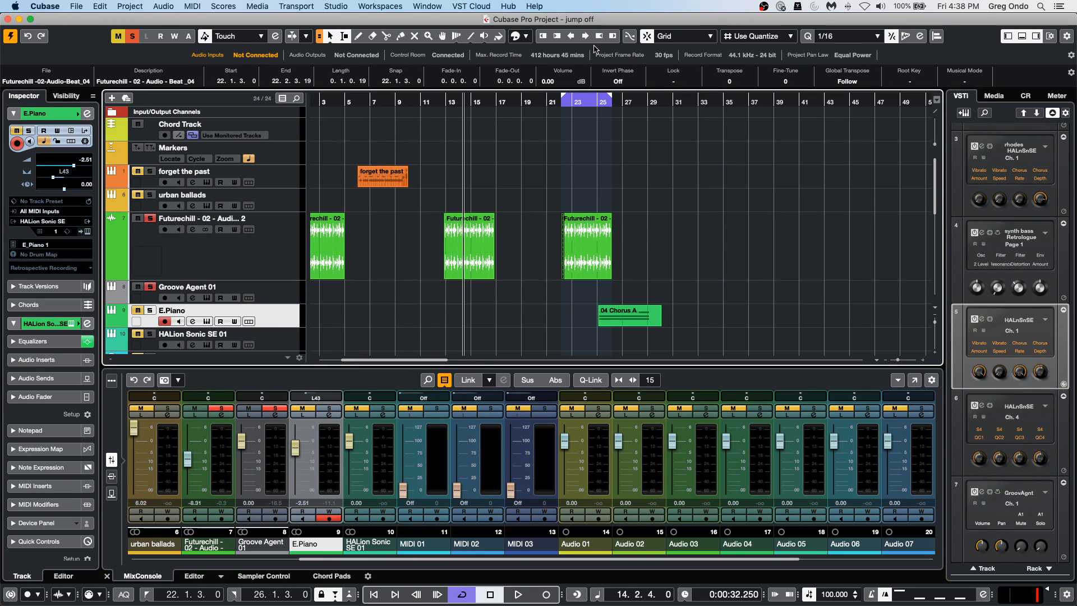
pyautogui.moveTo(508, 103); pyautogui.dragTo(507, 63)
pyautogui.click(608, 103)
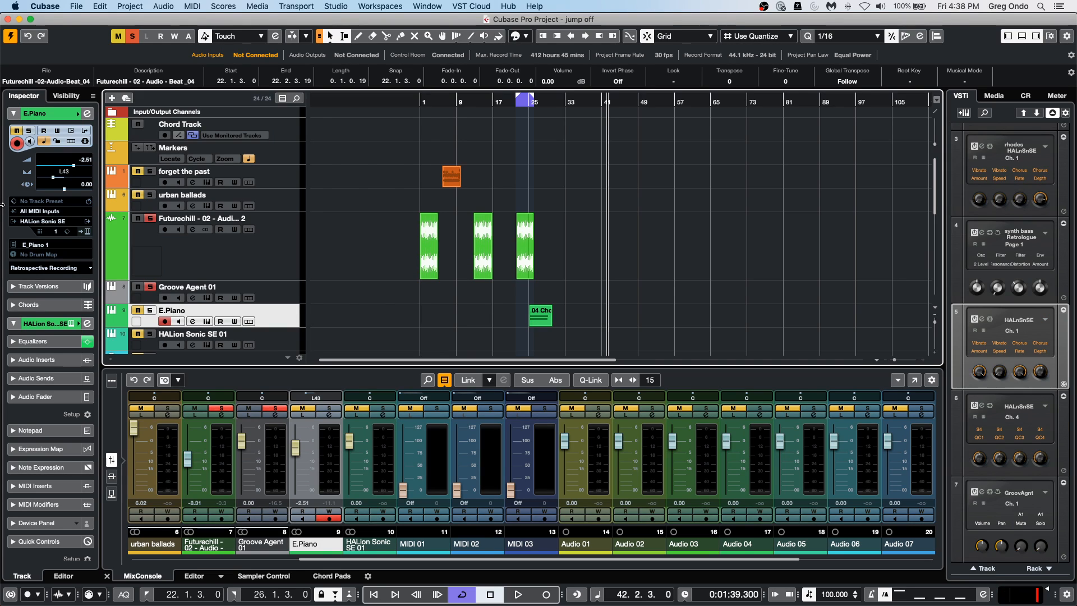
pyautogui.click(150, 311)
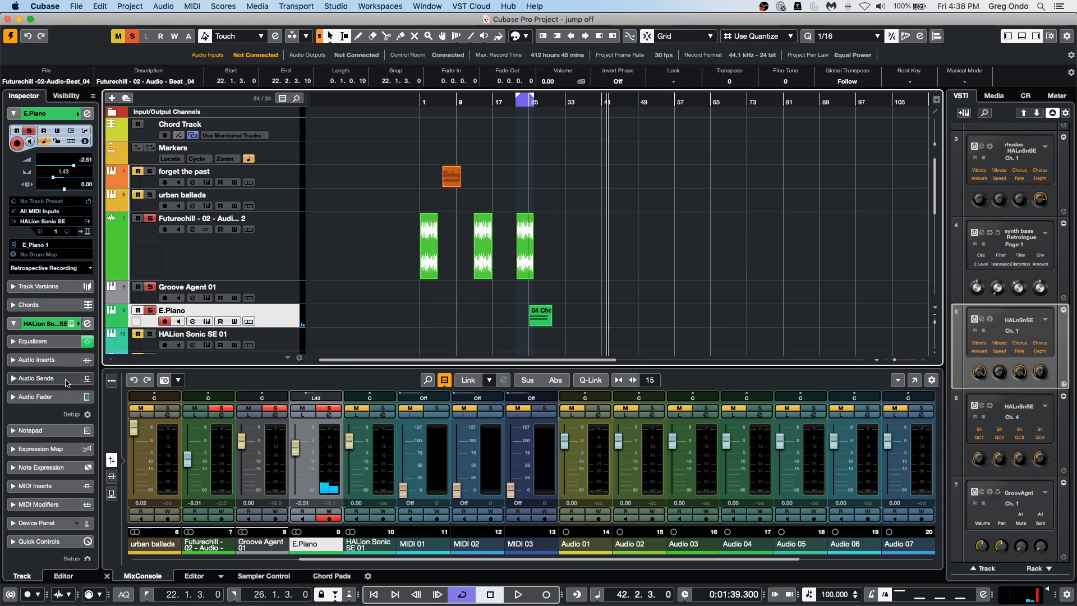
# Load Arpache 5 into the E.Piano track's first MIDI insert slot and move its window down over the mixer.
pyautogui.click(62, 486)
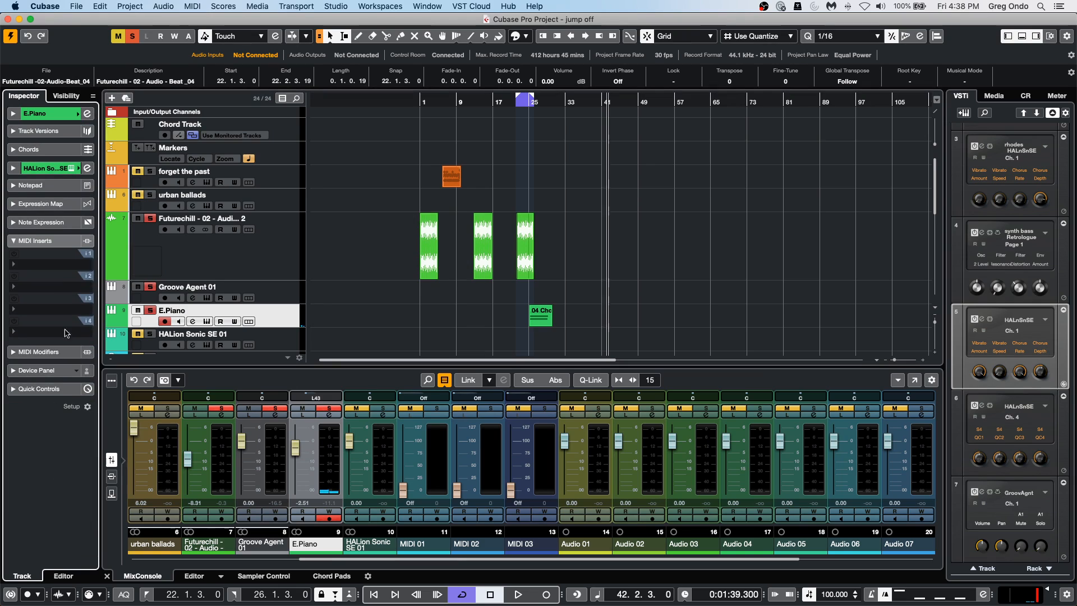
pyautogui.click(50, 264)
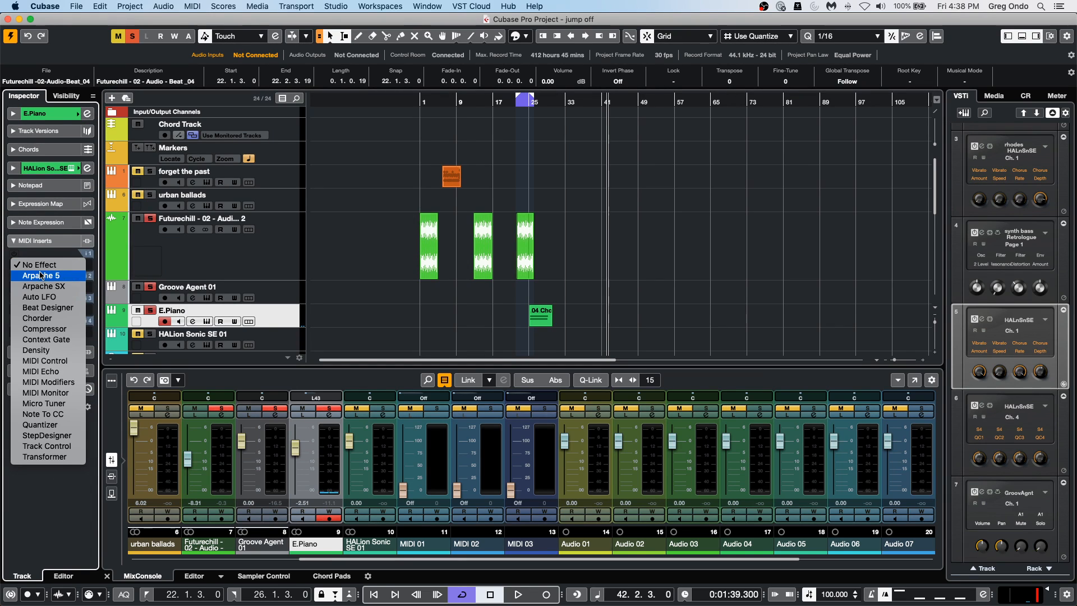
pyautogui.click(41, 276)
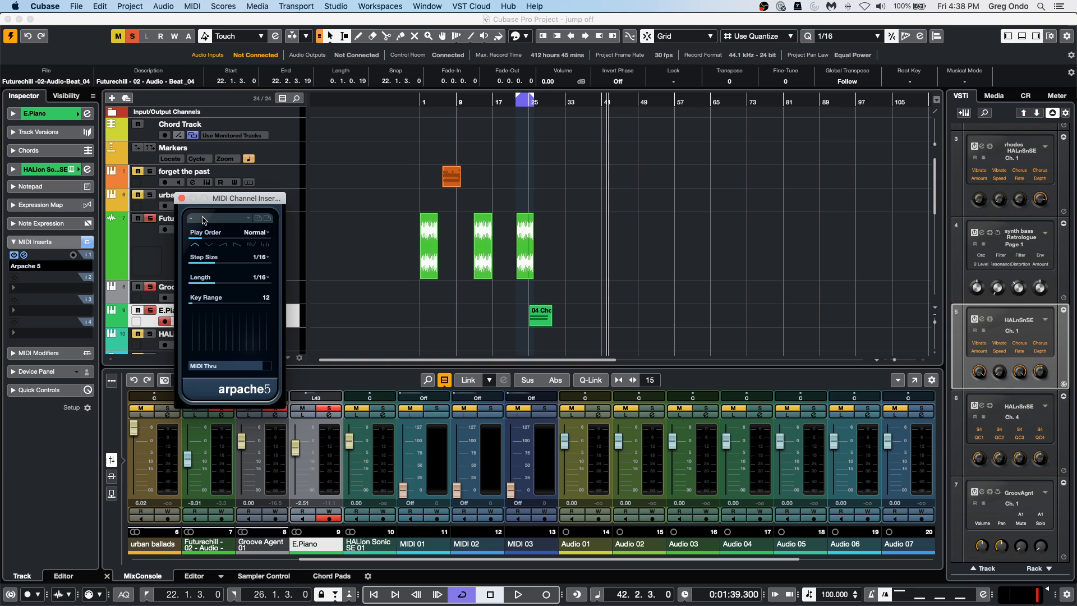
pyautogui.moveTo(232, 205); pyautogui.dragTo(260, 344)
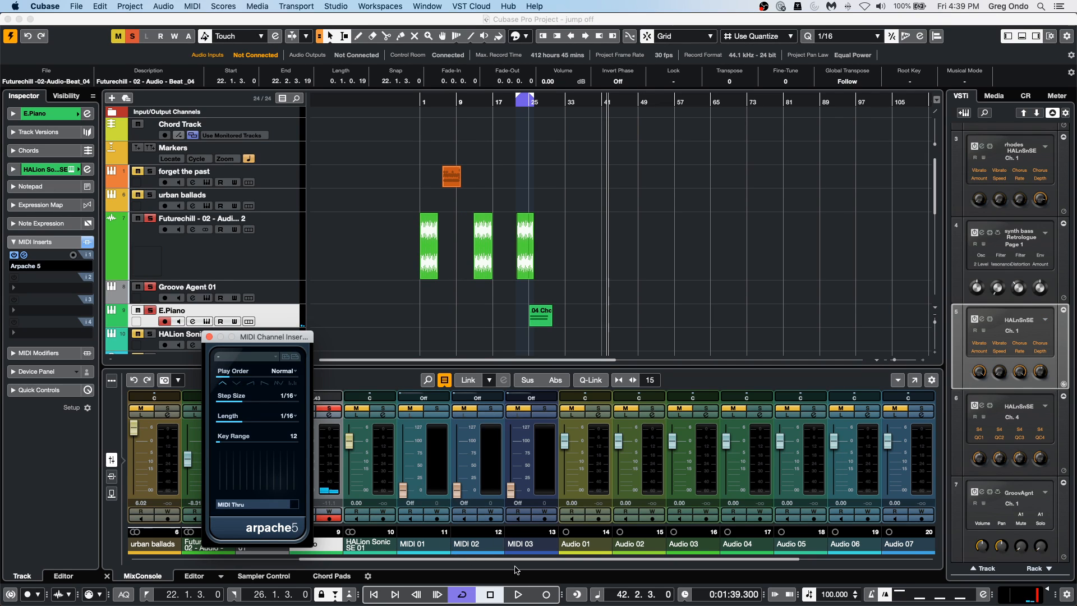
# Record a MIDI part on the E.Piano track from bar 42 and open it in the Key Editor.
pyautogui.click(545, 594)
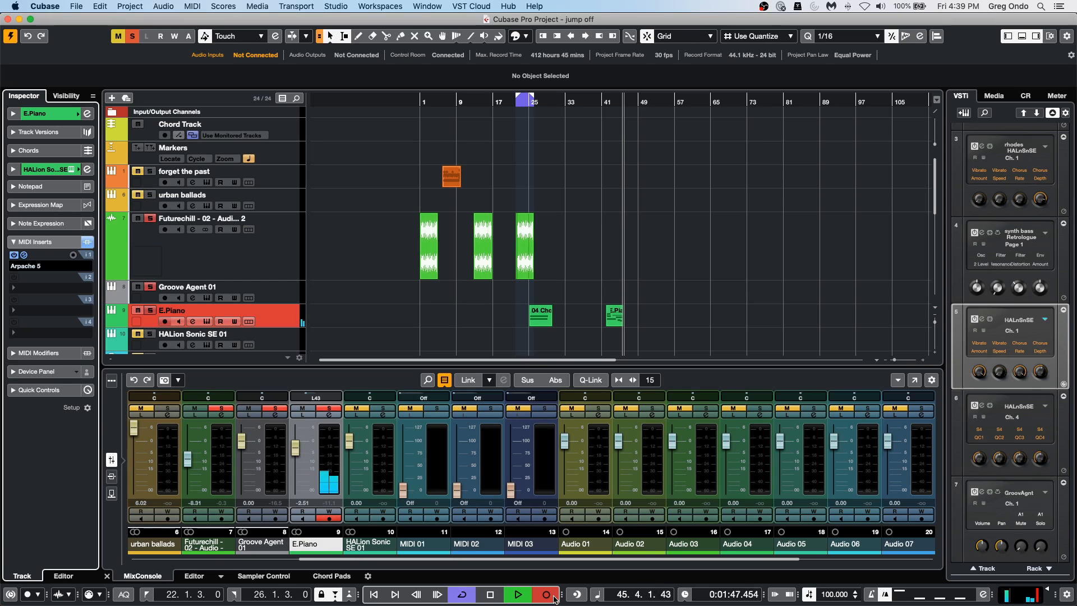
pyautogui.press('space')
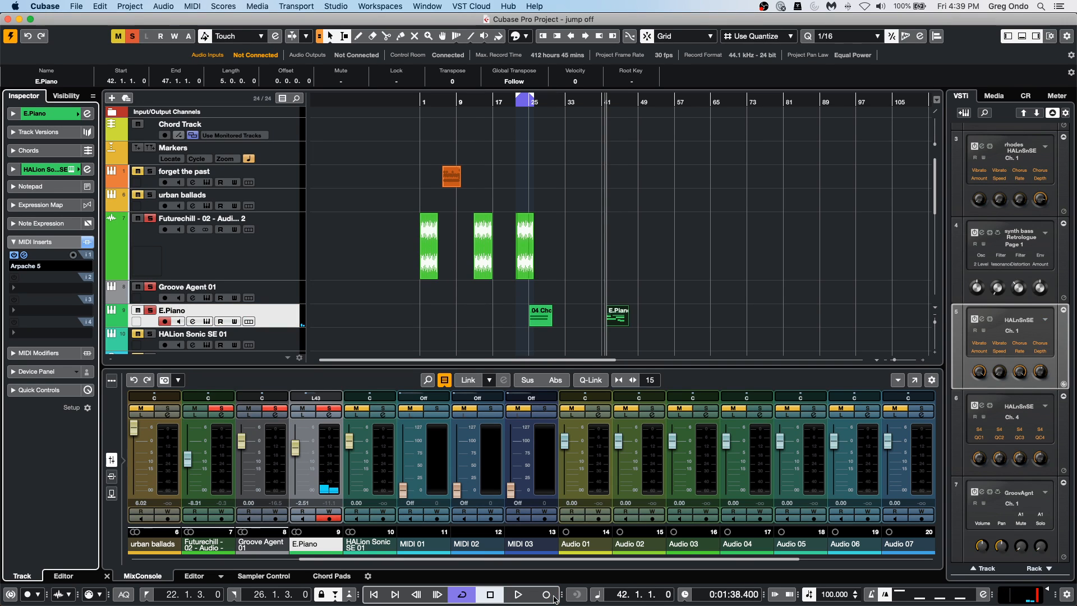
pyautogui.doubleClick(621, 324)
pyautogui.moveTo(485, 425)
pyautogui.mouseDown()
pyautogui.moveTo(489, 460)
pyautogui.moveTo(490, 444)
pyautogui.mouseUp()
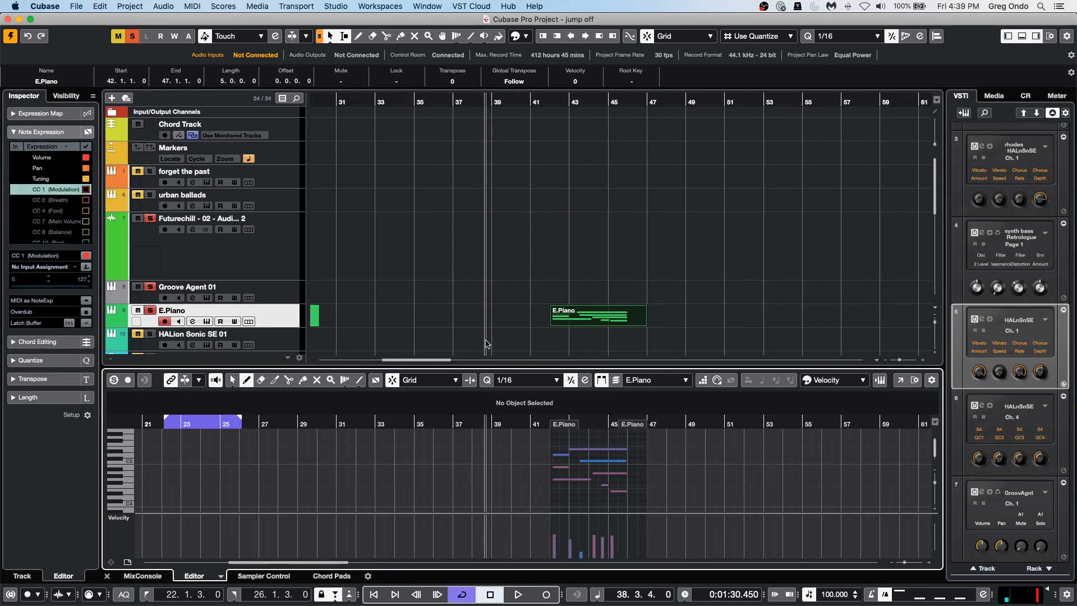
# Enable Record Output to Track for Arpache 5 and record a second E.Piano part from bar 49.
pyautogui.click(689, 103)
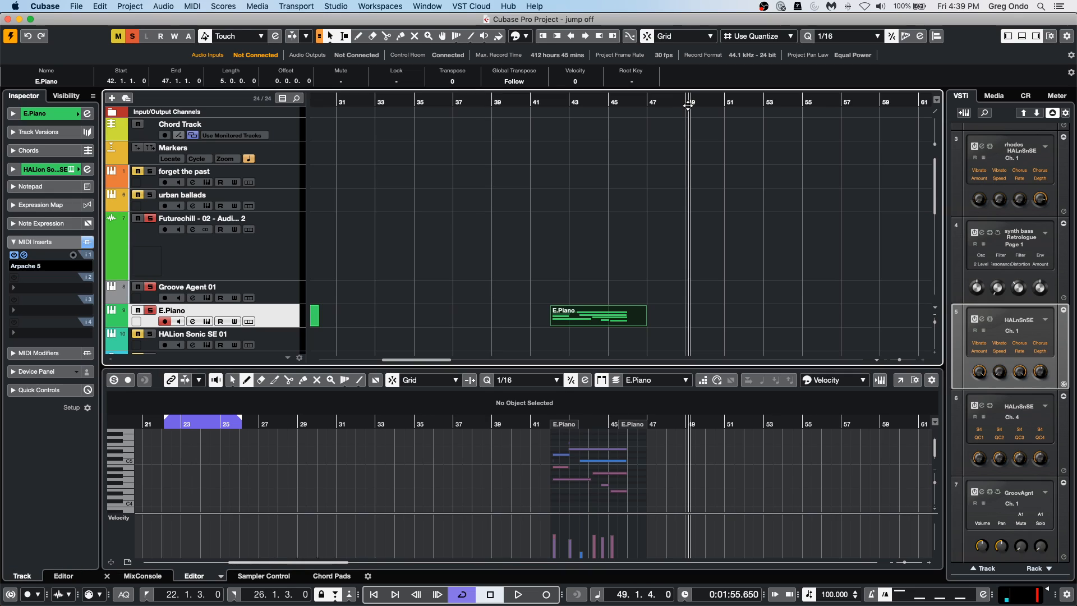
pyautogui.click(73, 255)
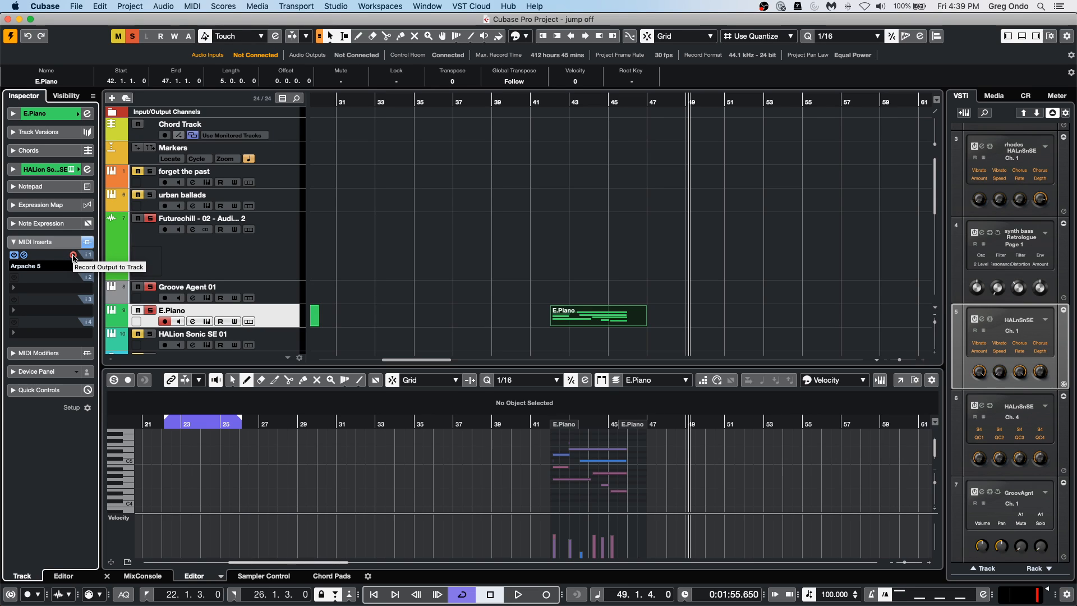
pyautogui.click(529, 596)
pyautogui.click(548, 596)
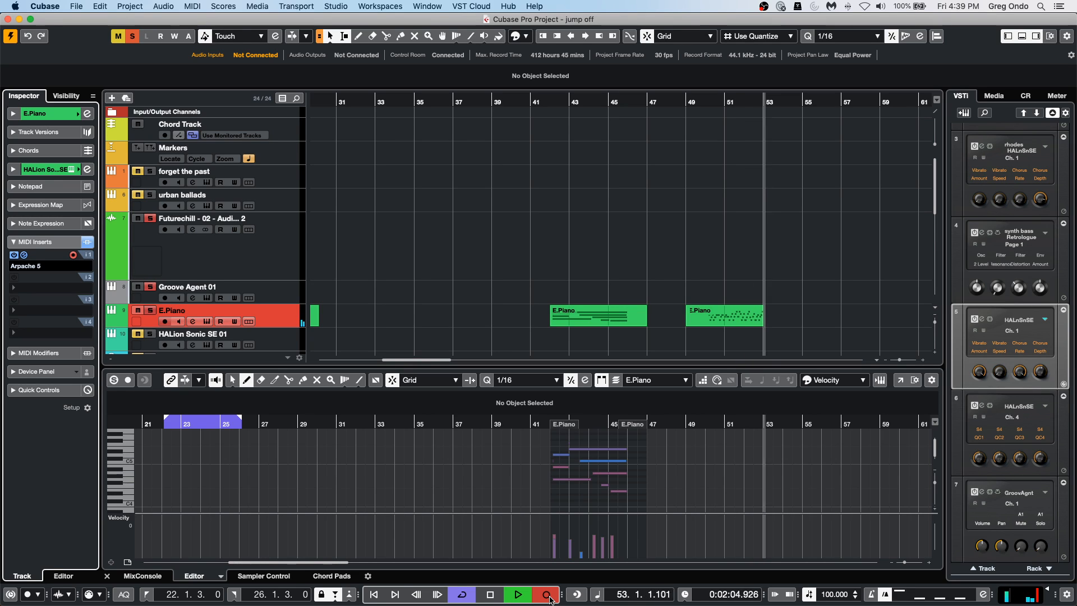
pyautogui.press('space')
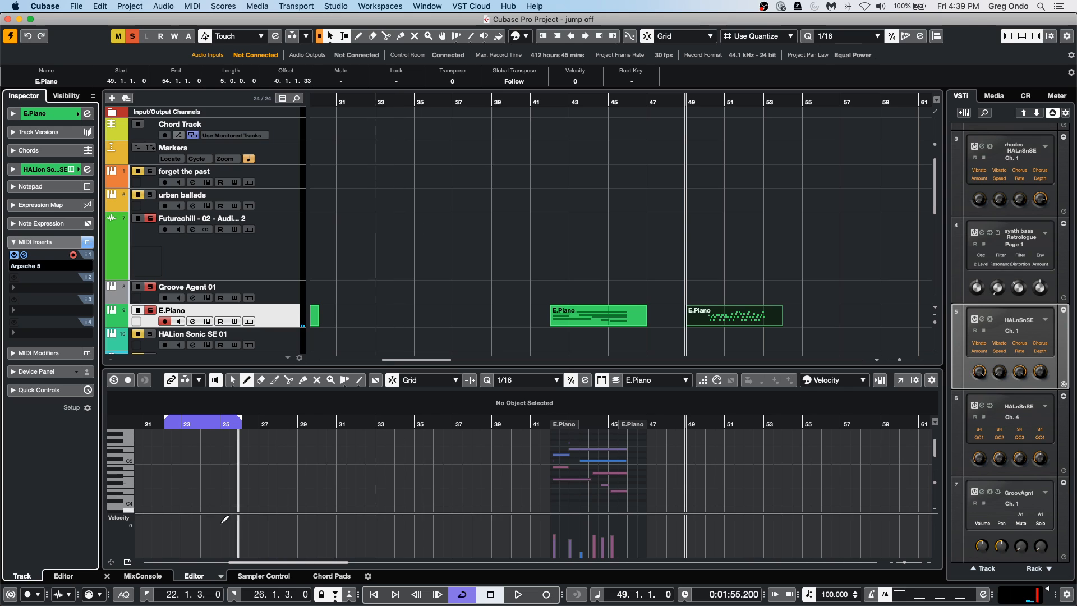
# Examine the recorded arpeggio notes of the E.Piano part at bar 49 in the Key Editor.
pyautogui.click(737, 330)
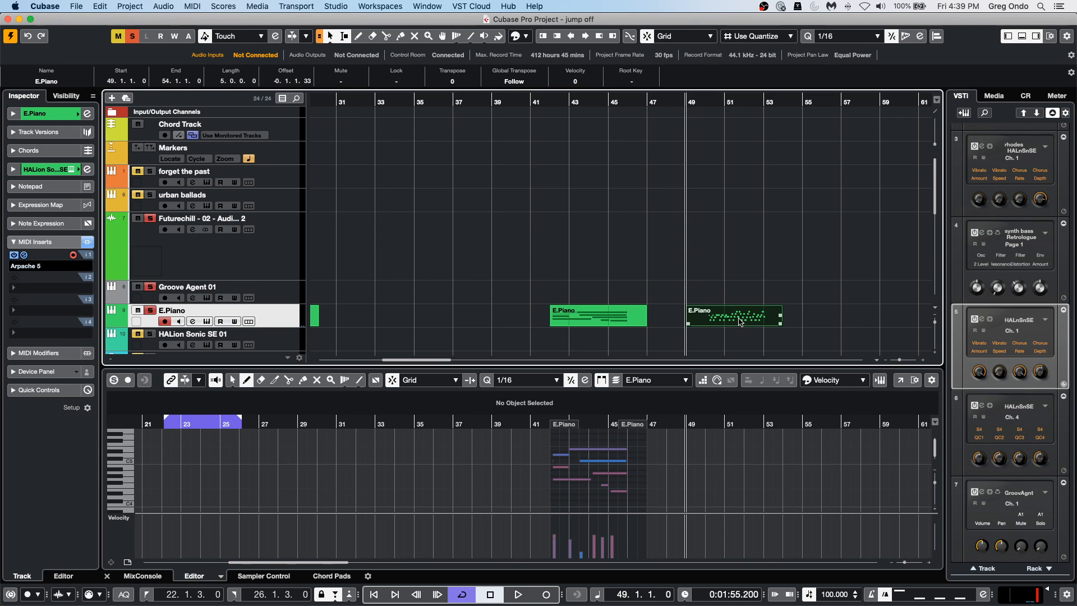
pyautogui.moveTo(738, 424); pyautogui.dragTo(738, 448)
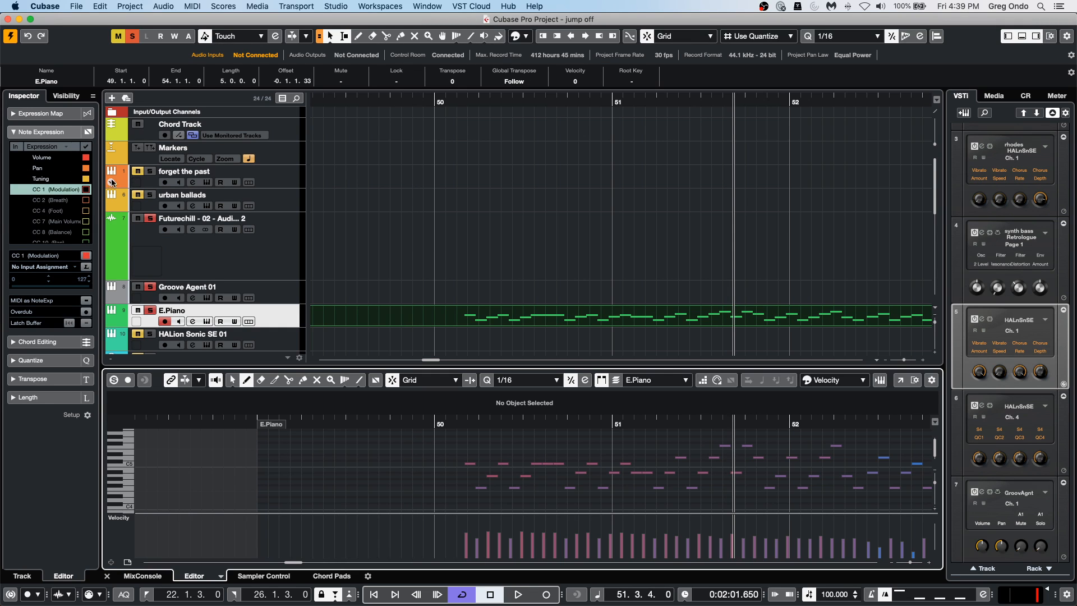
pyautogui.moveTo(558, 110); pyautogui.dragTo(566, 82)
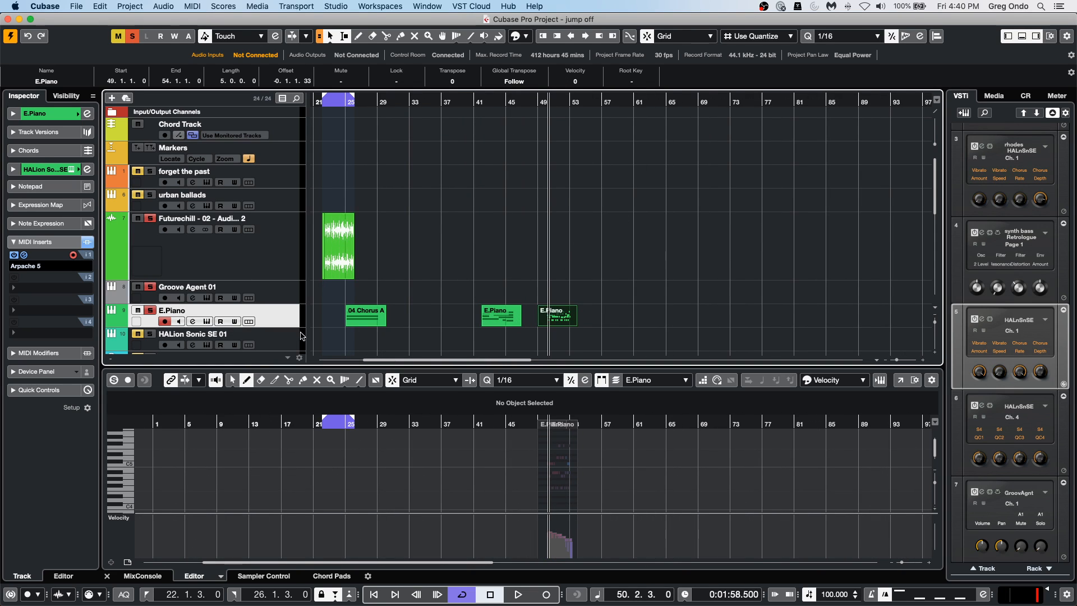
# Remove Arpache 5 from the E.Piano track's first MIDI insert slot.
pyautogui.click(40, 266)
pyautogui.click(39, 255)
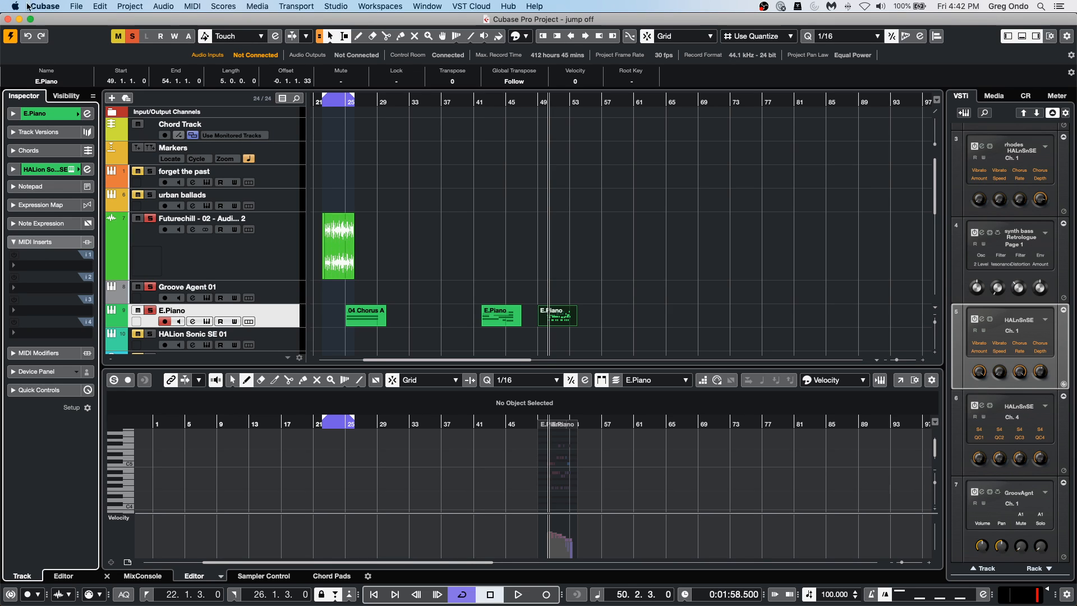
# Review the available workspaces and open the MixConsole window.
pyautogui.click(380, 6)
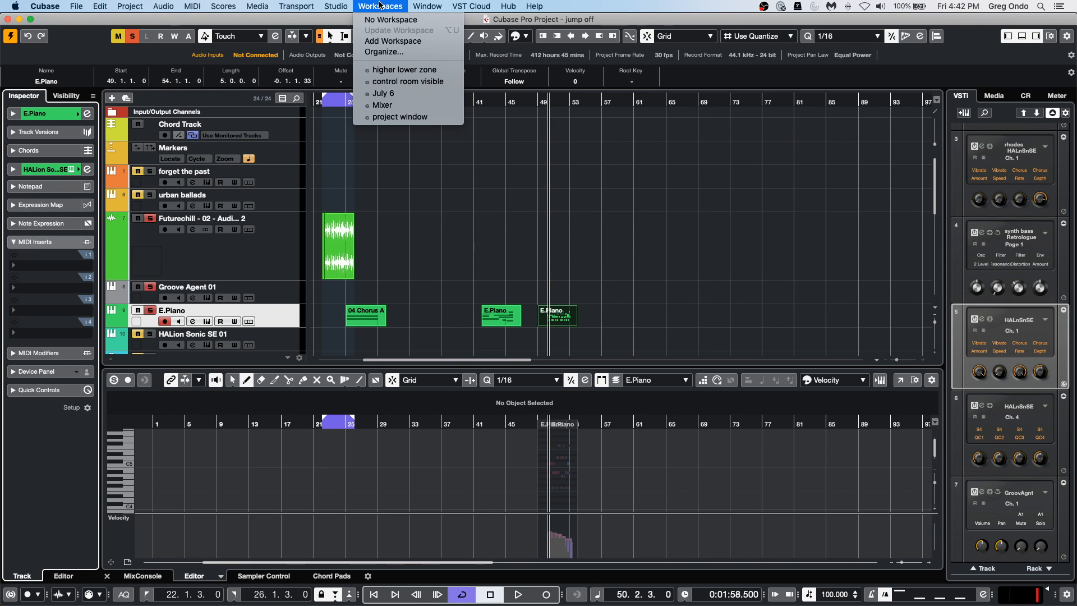
pyautogui.click(493, 182)
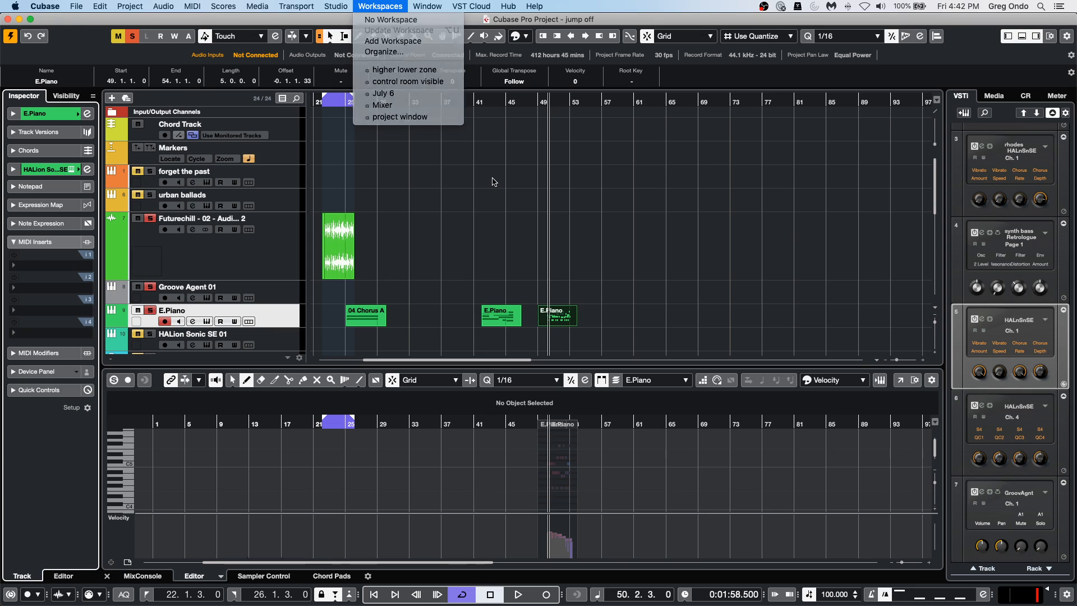
pyautogui.click(406, 6)
pyautogui.click(565, 227)
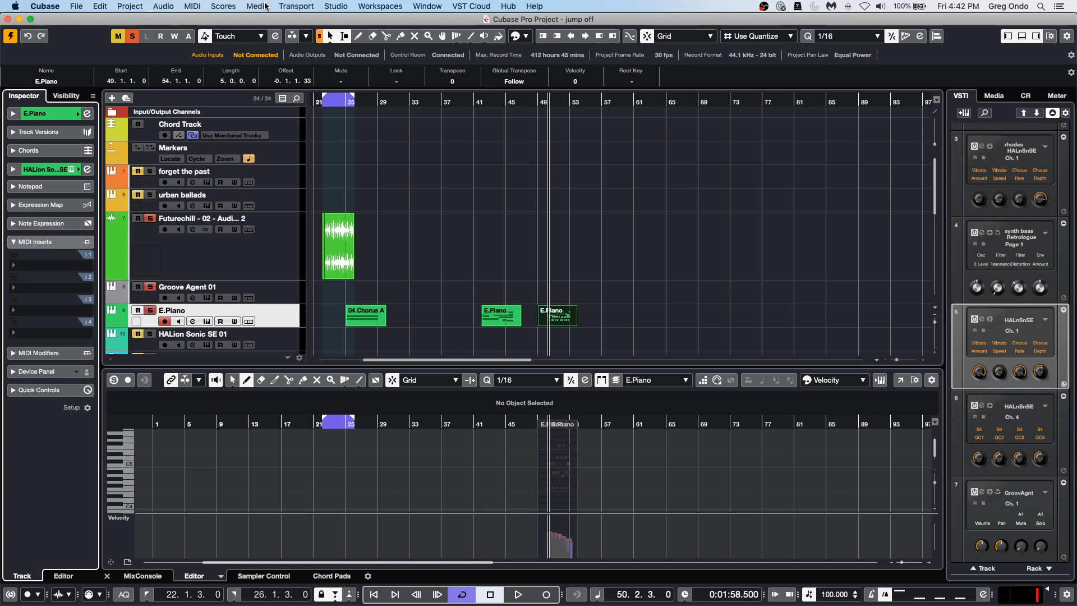
pyautogui.press('F3')
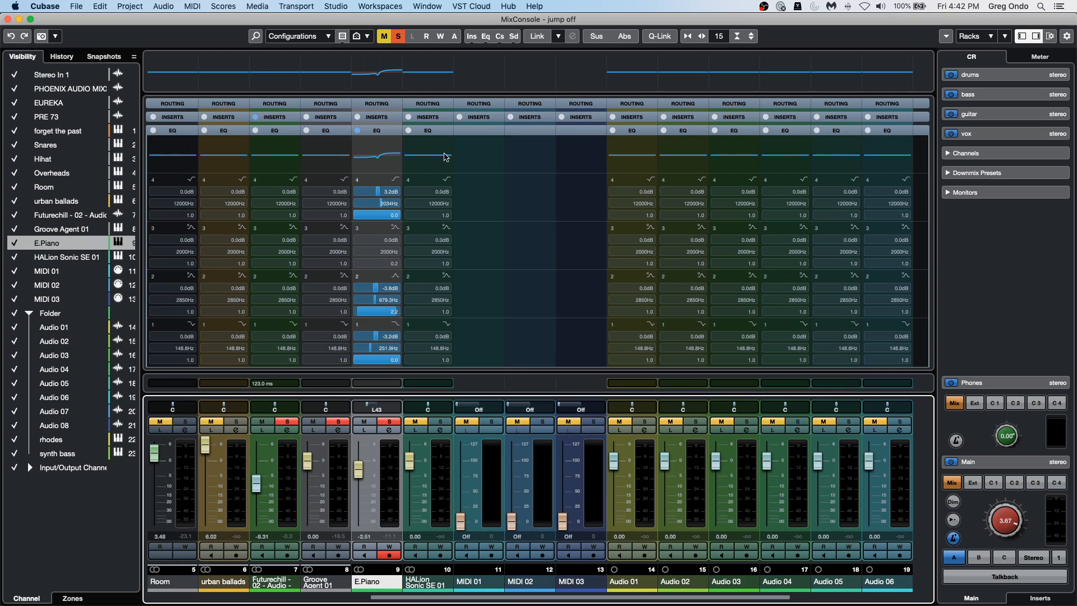
pyautogui.click(328, 37)
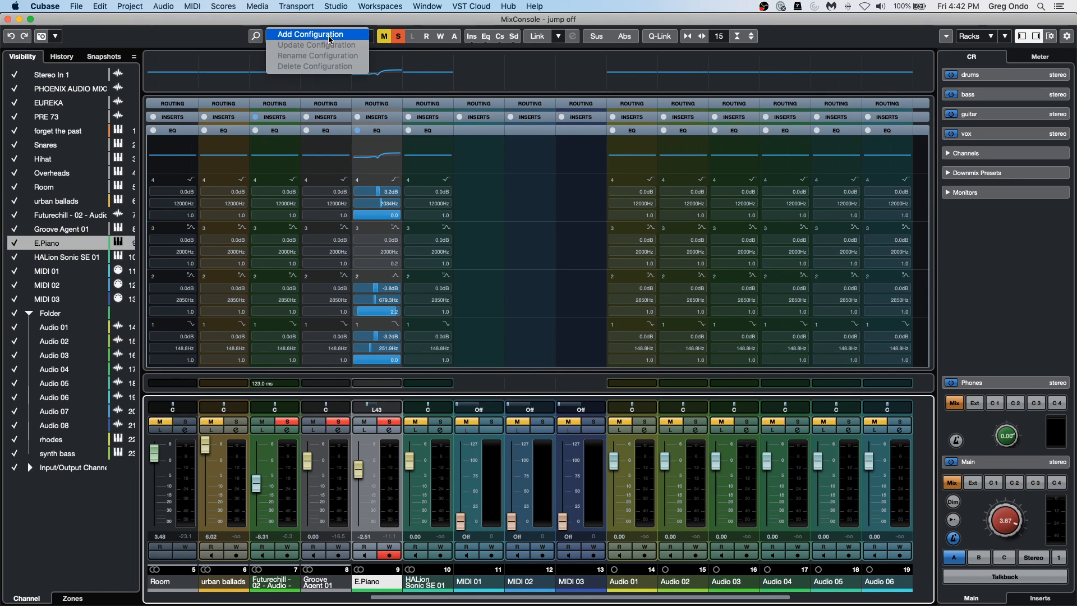
pyautogui.click(330, 36)
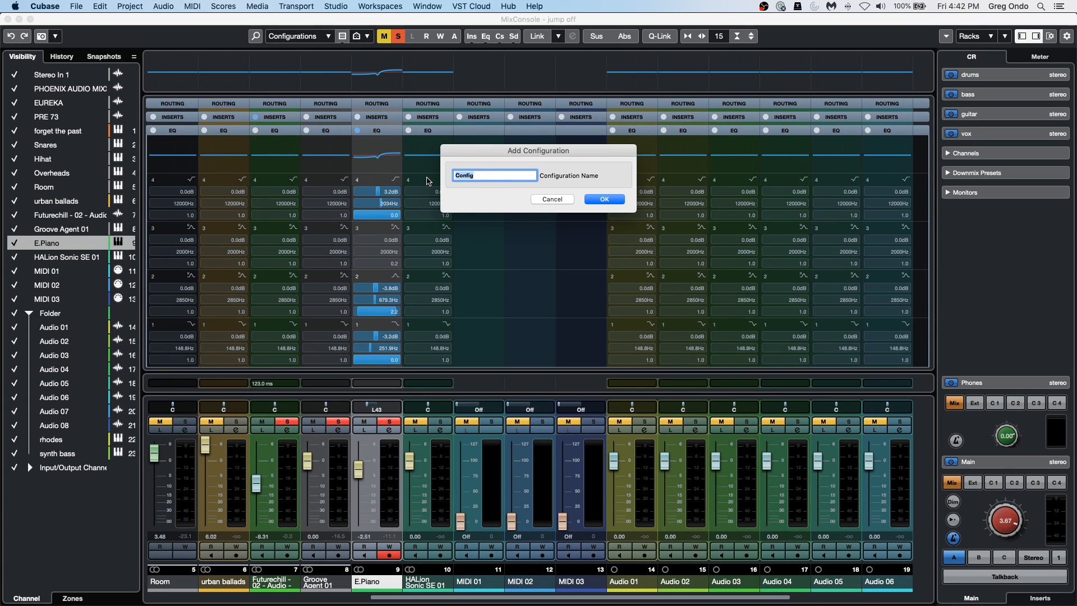
pyautogui.click(564, 199)
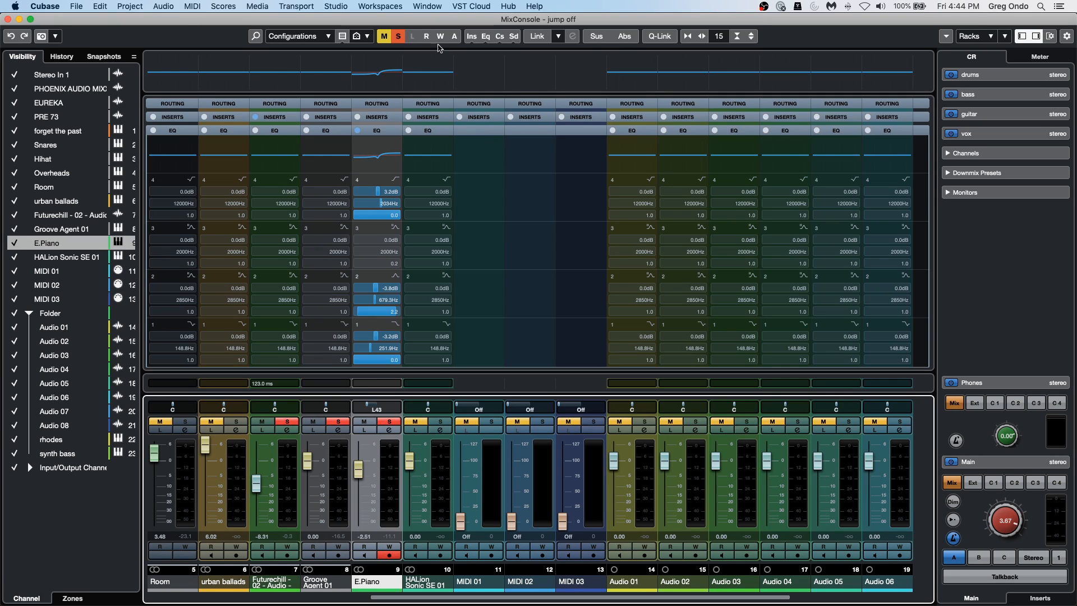
# Check the audio extension options, including SpectraLayers, without applying any.
pyautogui.click(162, 8)
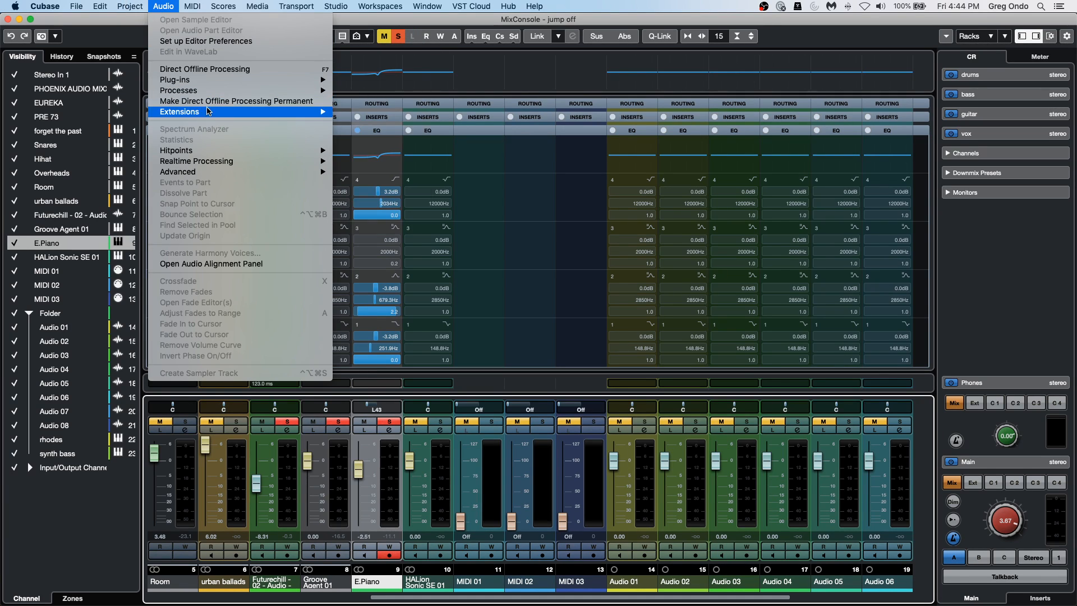
pyautogui.moveTo(205, 113)
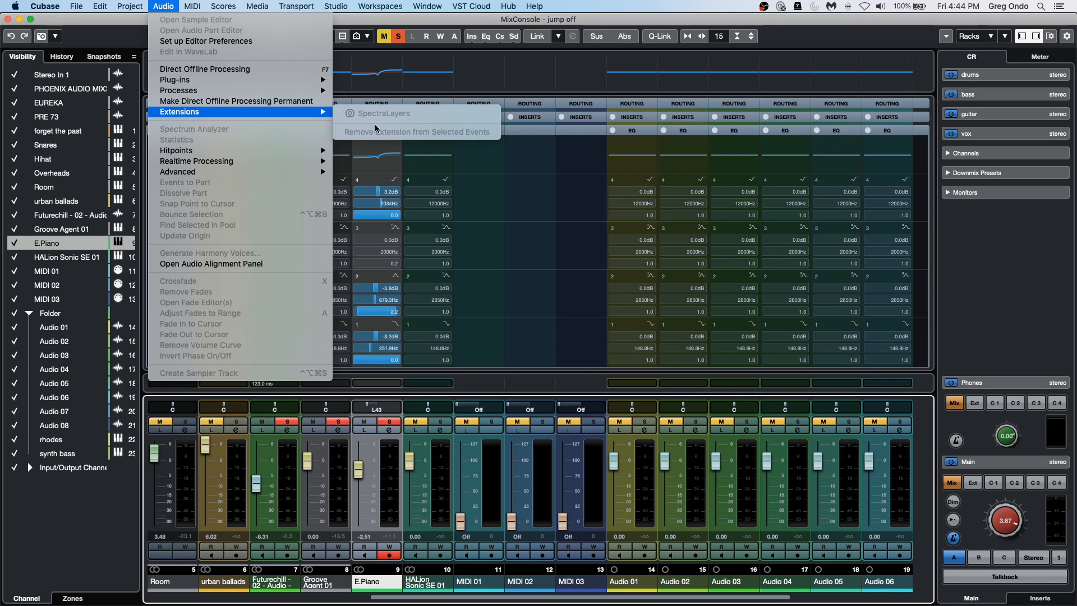
pyautogui.click(654, 225)
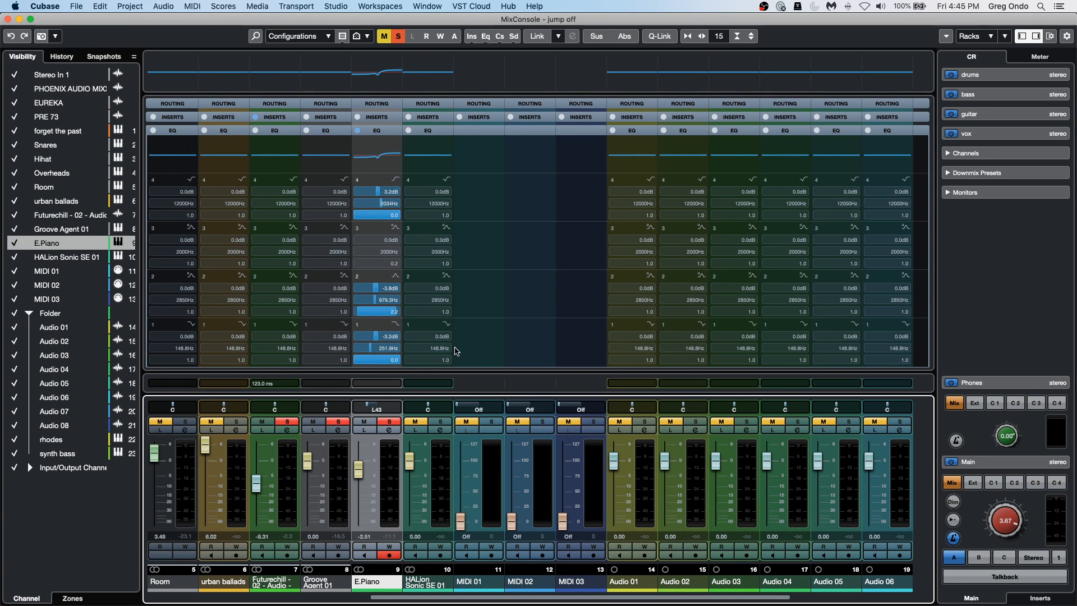
# Narrow the MixConsole channel strips until all channels fit, and add a channel visibility configuration named skinny.
pyautogui.press('g')
pyautogui.press('g')
pyautogui.press('g')
pyautogui.press('g')
pyautogui.press('g')
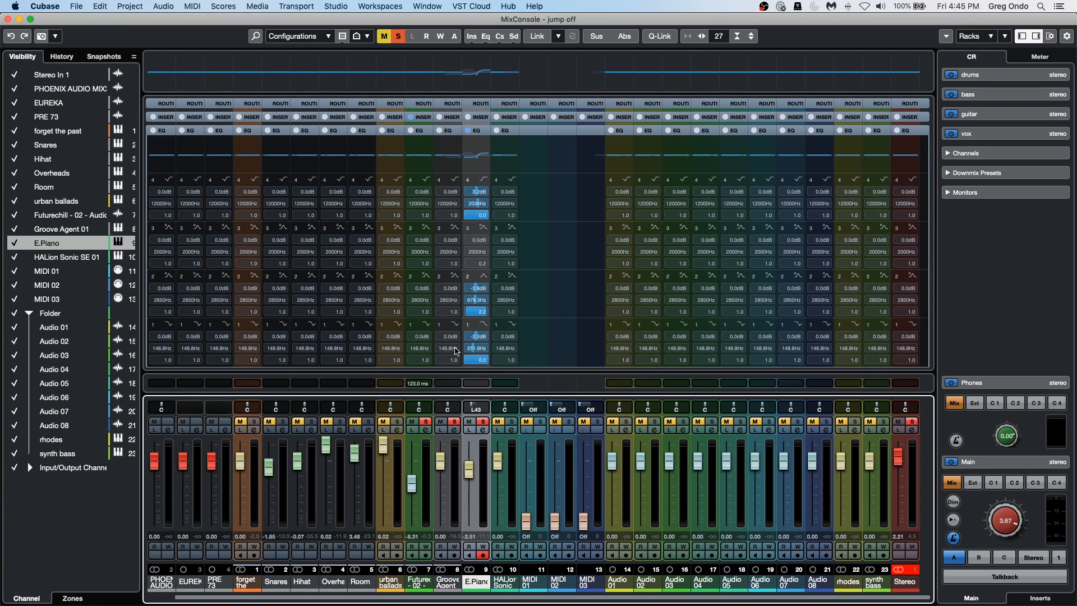
pyautogui.click(329, 36)
pyautogui.click(328, 36)
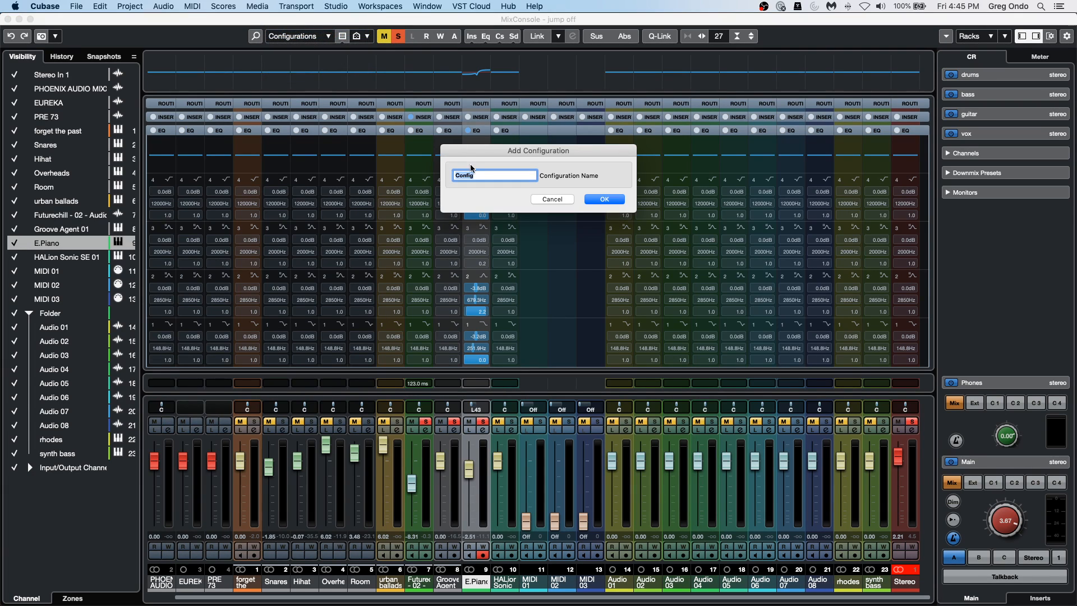
pyautogui.write('skinny')
pyautogui.press('Return')
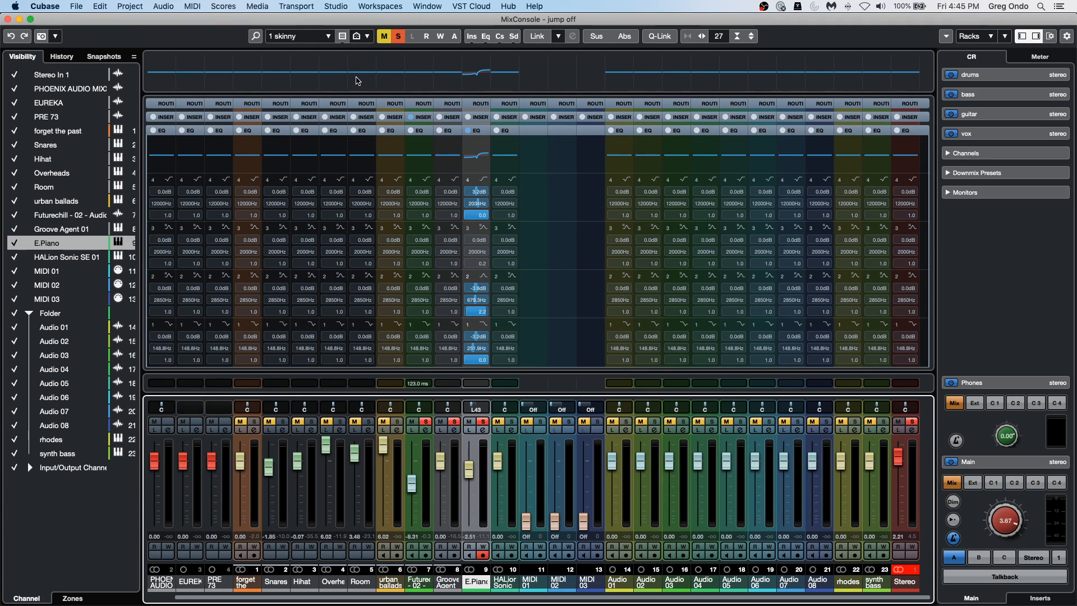
# Widen the MixConsole channel strips until only a few large ones fit, and add a configuration named wide.
pyautogui.press('h')
pyautogui.press('h')
pyautogui.press('h')
pyautogui.press('h')
pyautogui.press('h')
pyautogui.press('h')
pyautogui.press('h')
pyautogui.press('h')
pyautogui.press('h')
pyautogui.press('h')
pyautogui.press('h')
pyautogui.press('h')
pyautogui.press('h')
pyautogui.press('h')
pyautogui.press('h')
pyautogui.press('h')
pyautogui.press('h')
pyautogui.press('h')
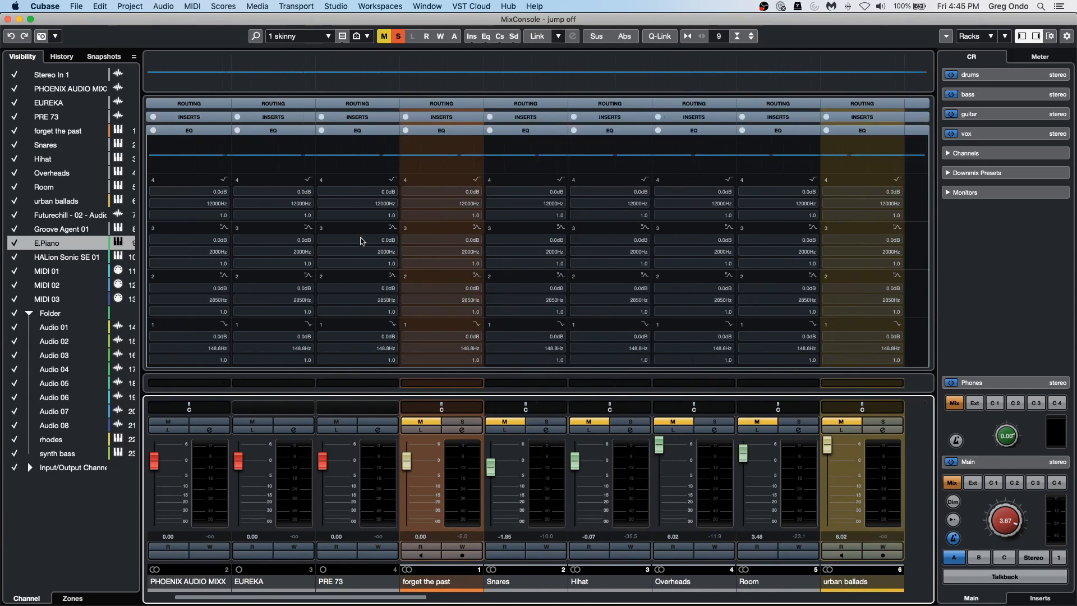
pyautogui.click(343, 36)
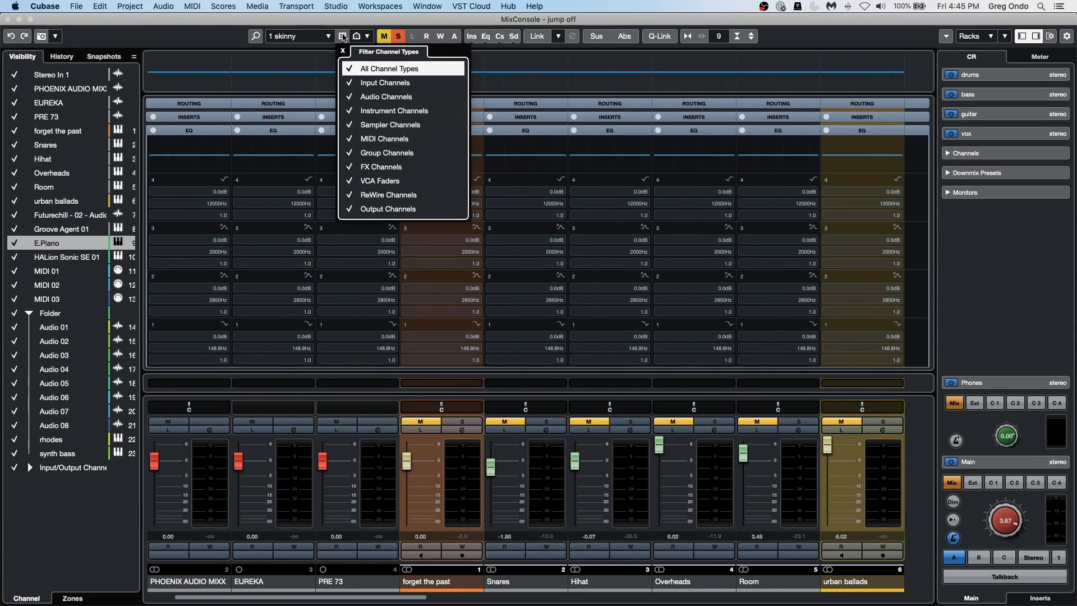
pyautogui.click(323, 41)
pyautogui.click(327, 38)
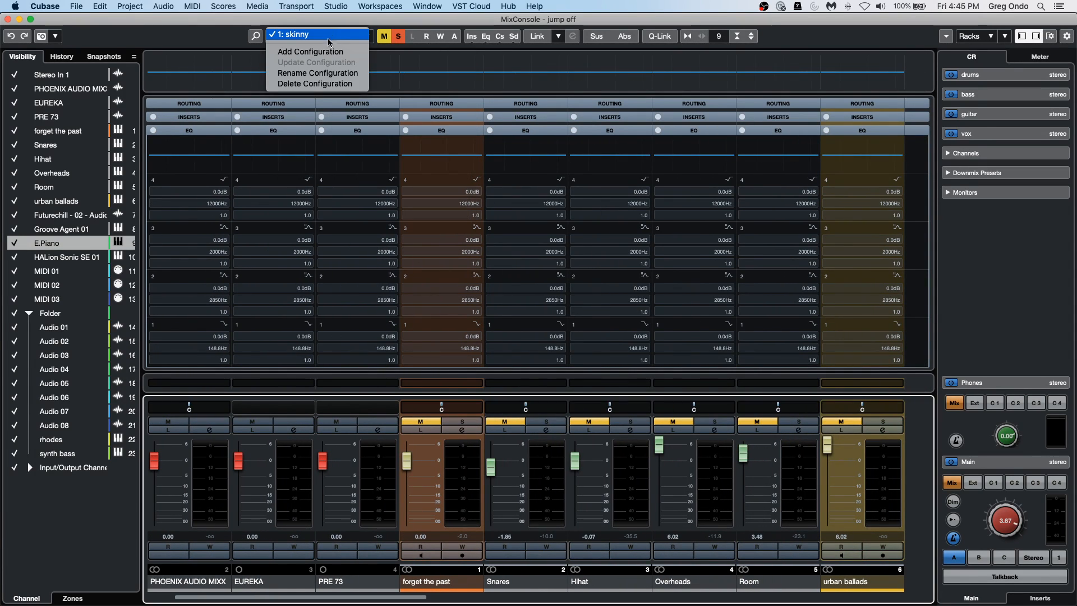
pyautogui.click(328, 50)
pyautogui.write('w')
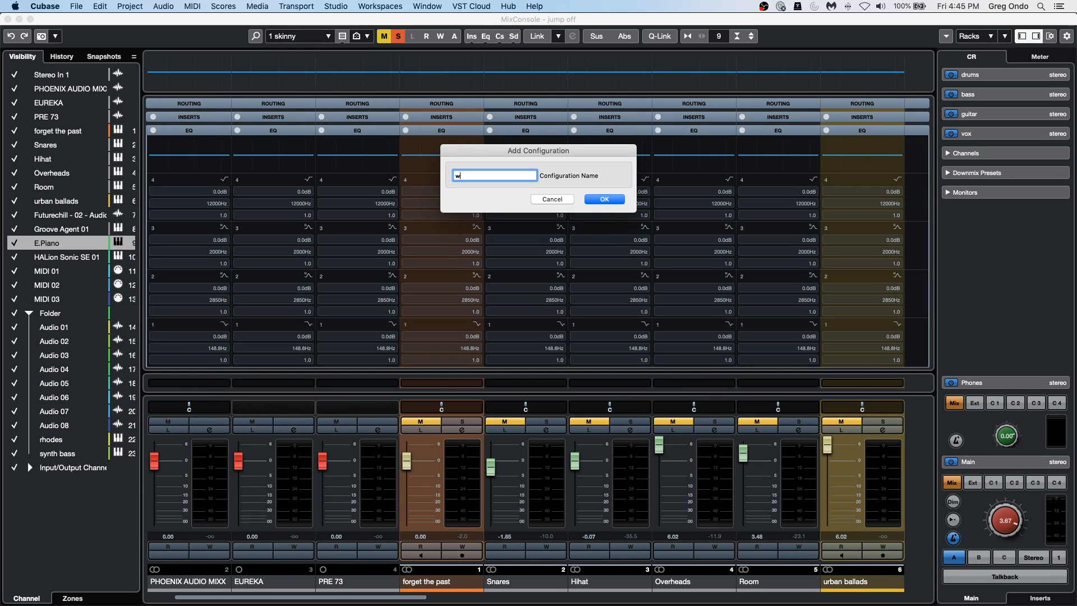
pyautogui.write('ide')
pyautogui.press('Return')
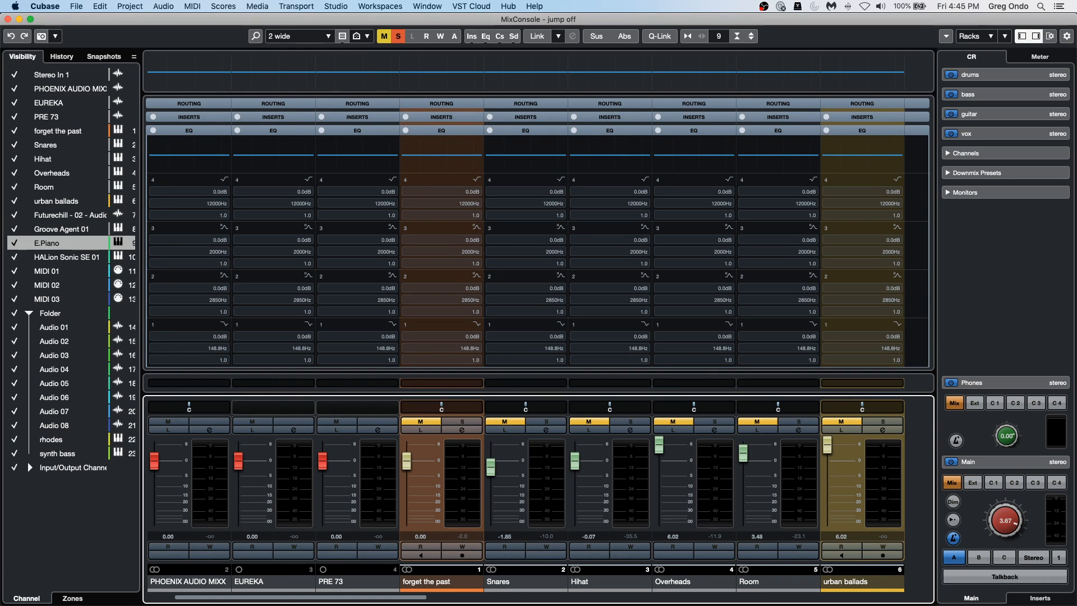
# Recall the skinny configuration and switch back to wide to compare their channel widths.
pyautogui.click(327, 37)
pyautogui.click(327, 38)
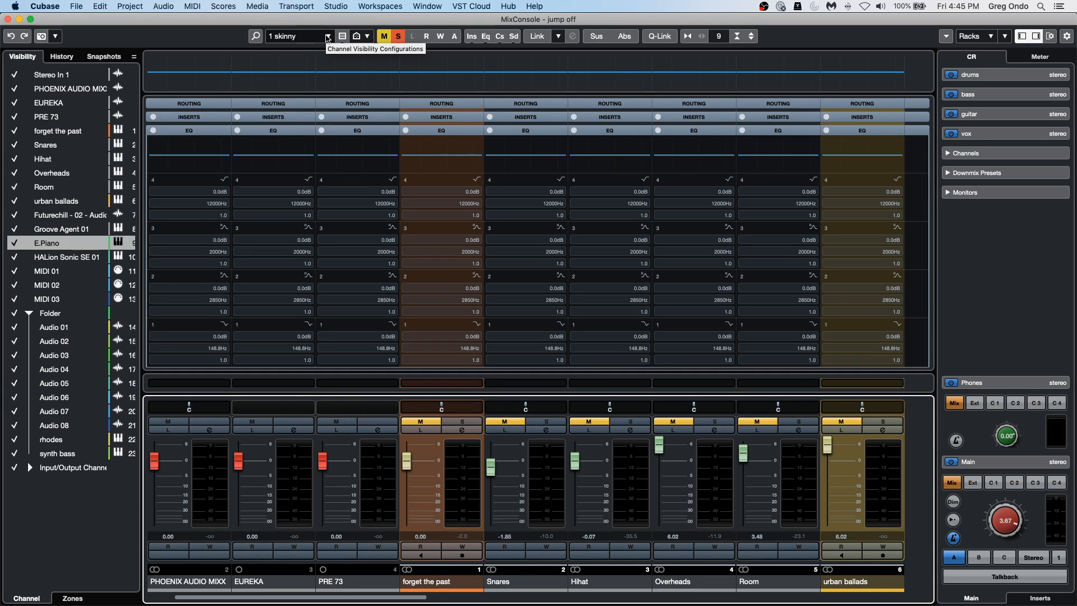
pyautogui.click(328, 38)
pyautogui.click(324, 46)
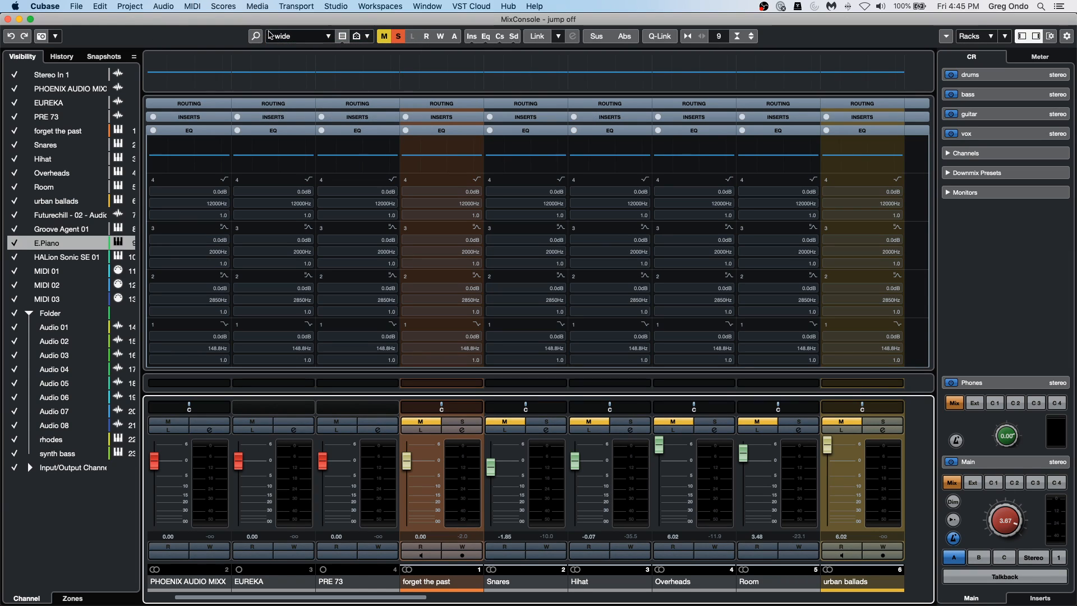
# Add a global workspace named wide mixer with the wide channel strips showing.
pyautogui.click(391, 6)
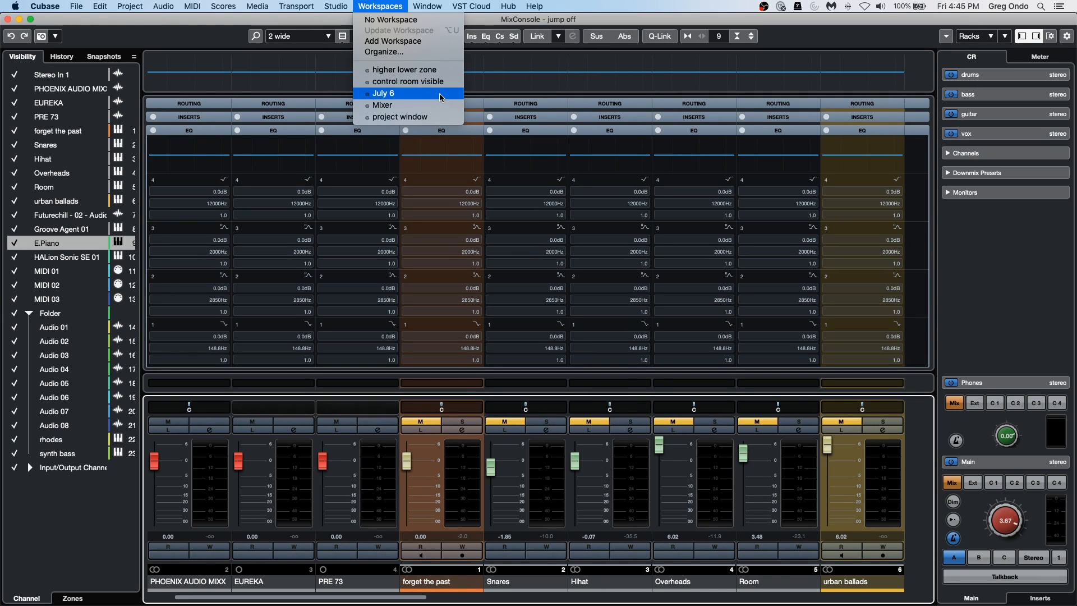
pyautogui.click(448, 41)
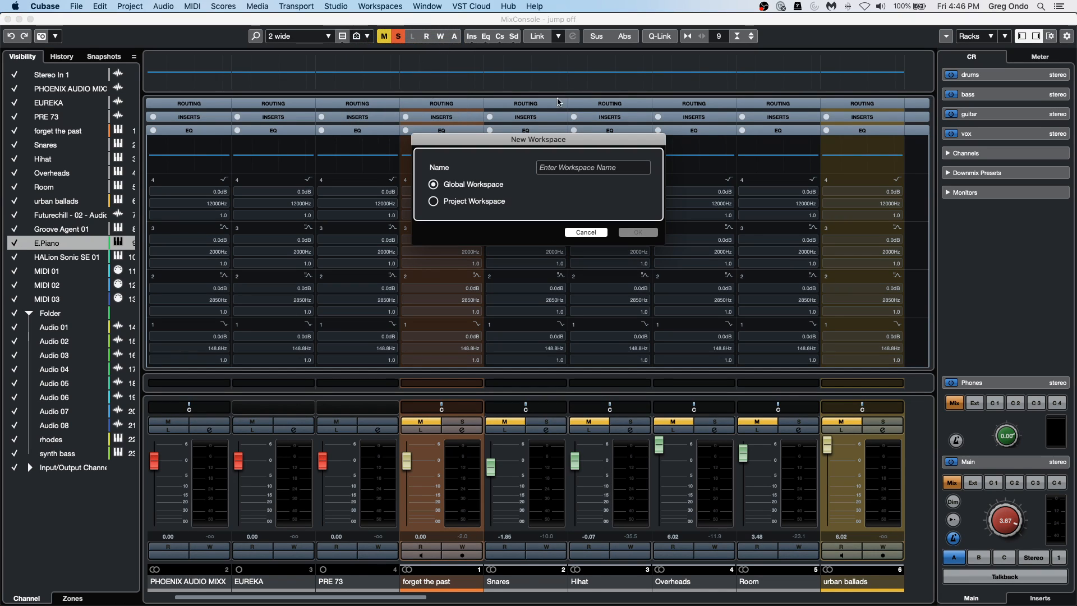
pyautogui.click(436, 201)
pyautogui.click(434, 184)
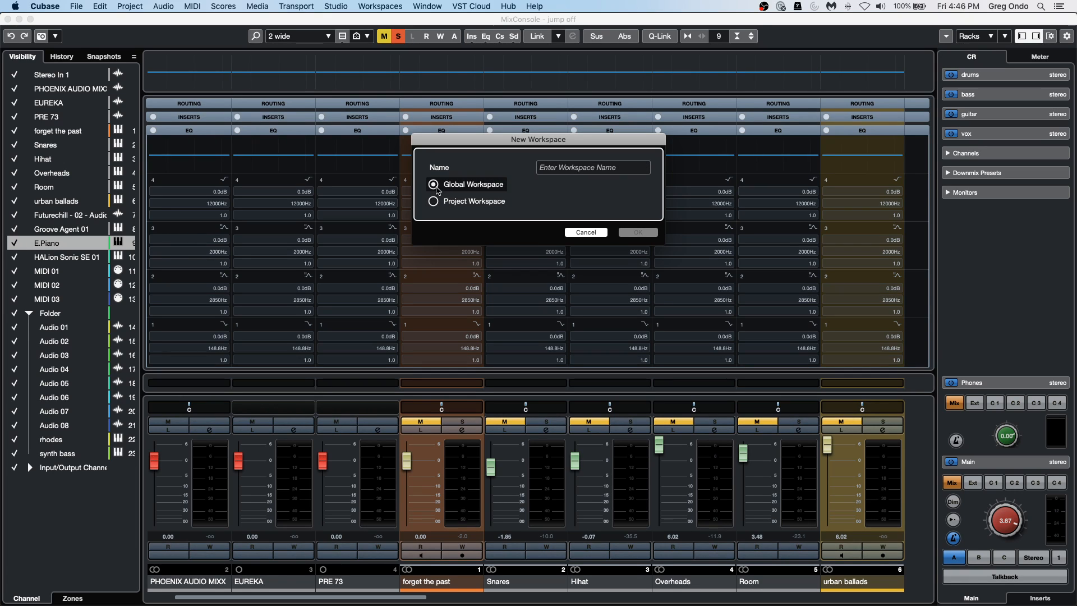
pyautogui.click(569, 167)
pyautogui.write('wide')
pyautogui.press('Tab')
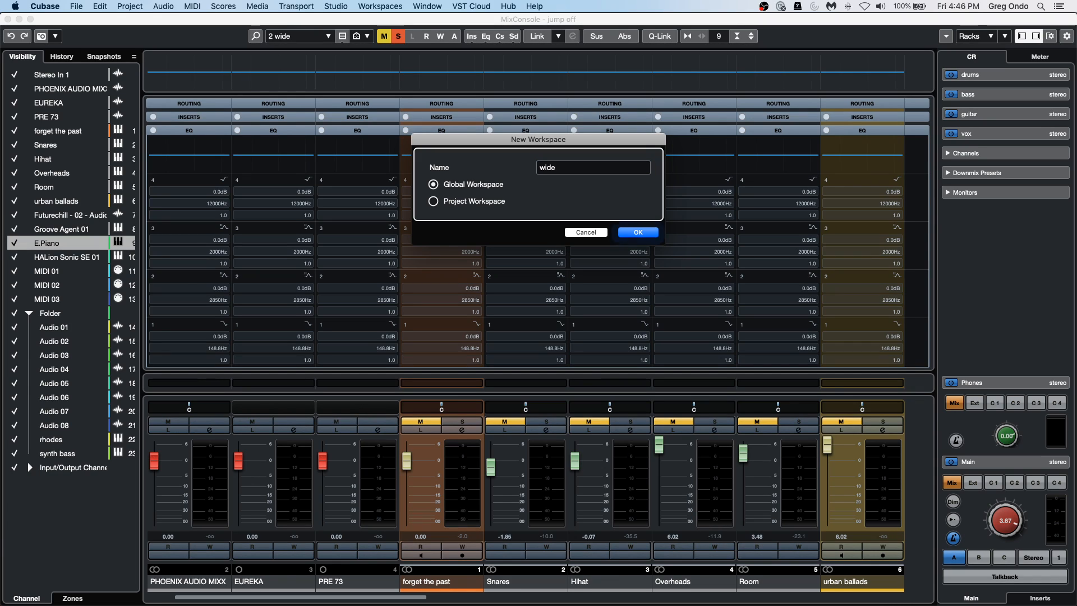
pyautogui.doubleClick(567, 167)
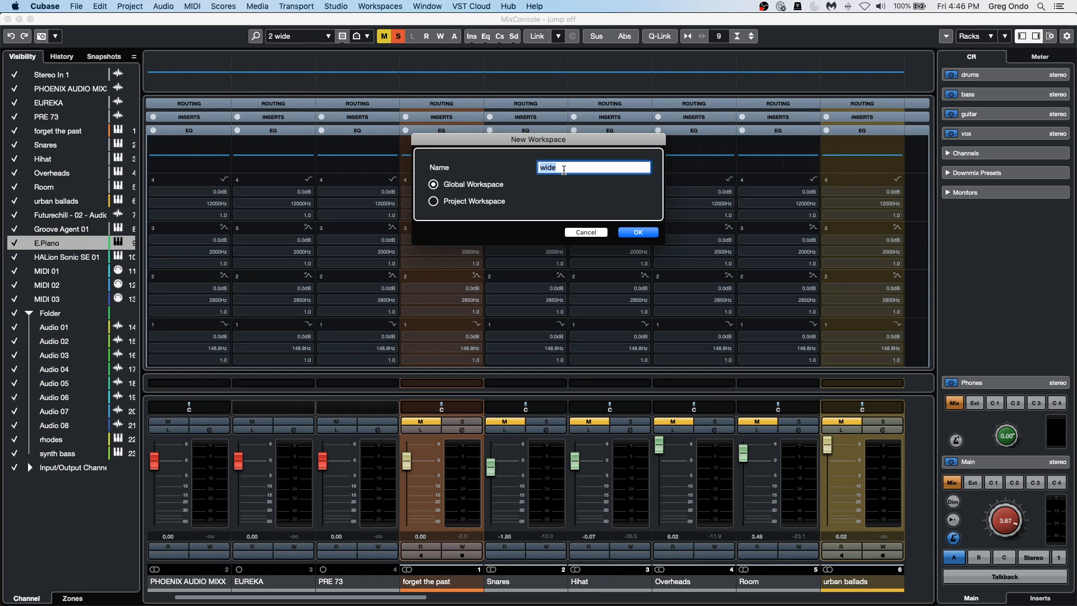
pyautogui.click(568, 167)
pyautogui.press('Tab')
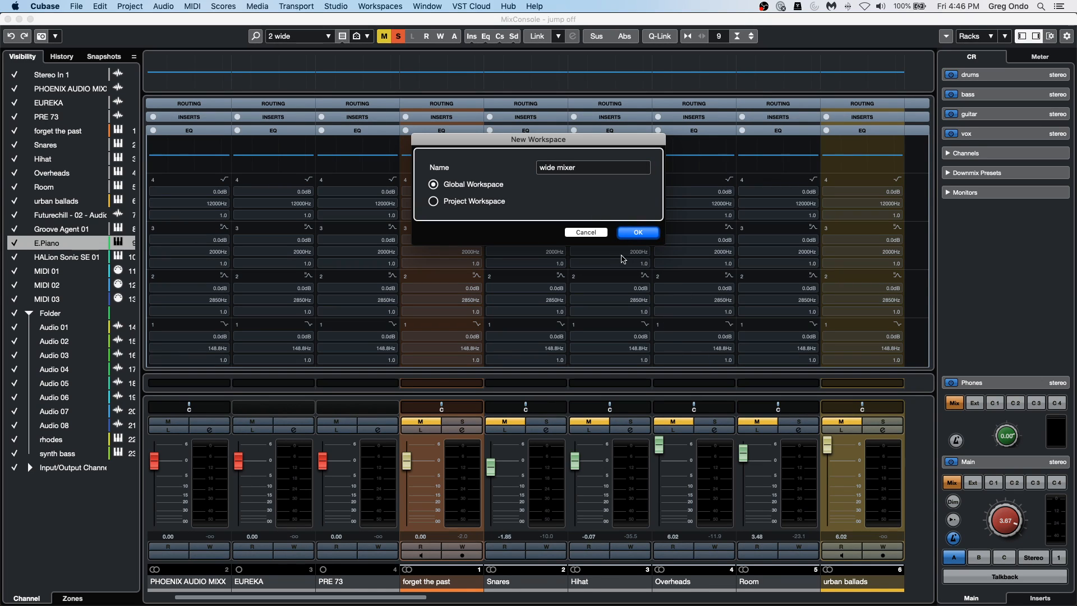
pyautogui.click(640, 232)
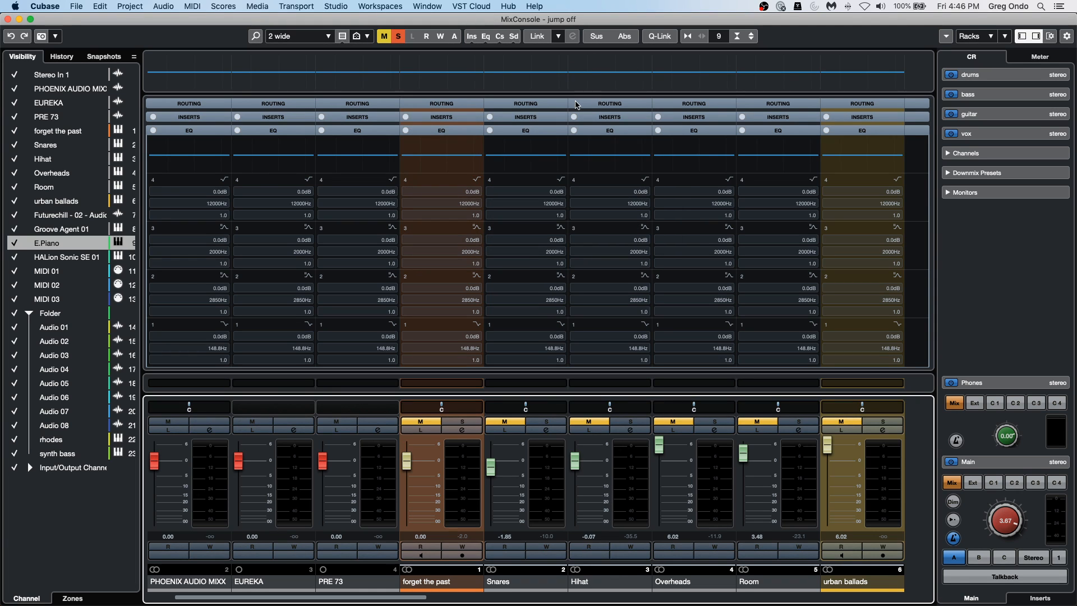
# Narrow the MixConsole channel strips to fit all channels, and add a global workspace named skinny mixer.
pyautogui.press('g')
pyautogui.press('g')
pyautogui.press('g')
pyautogui.press('g')
pyautogui.press('g')
pyautogui.press('g')
pyautogui.press('g')
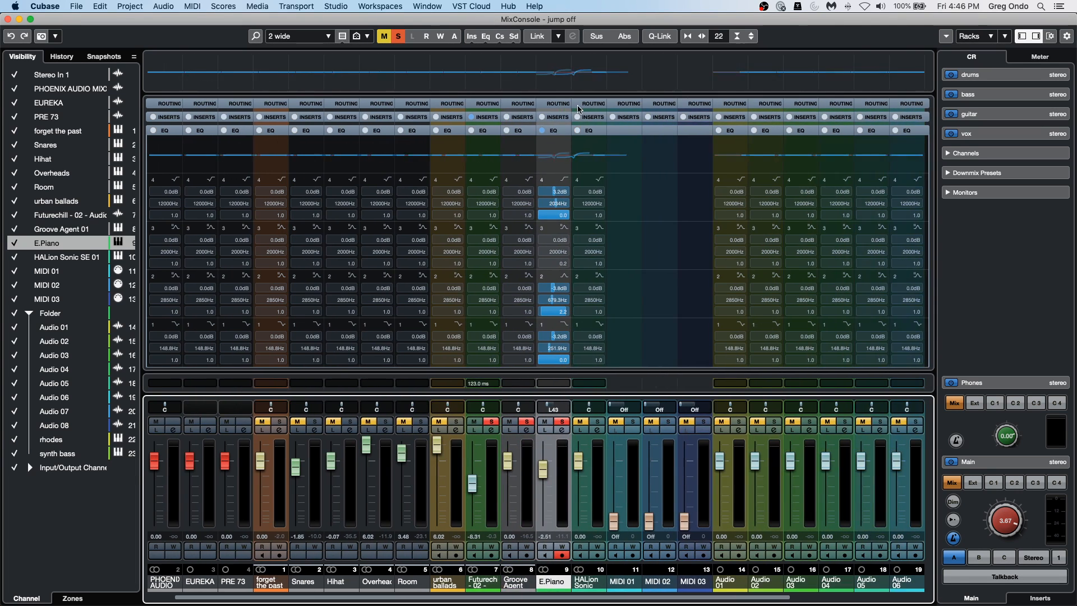
pyautogui.press('g')
pyautogui.press('g')
pyautogui.press('g')
pyautogui.press('g')
pyautogui.press('g')
pyautogui.click(387, 7)
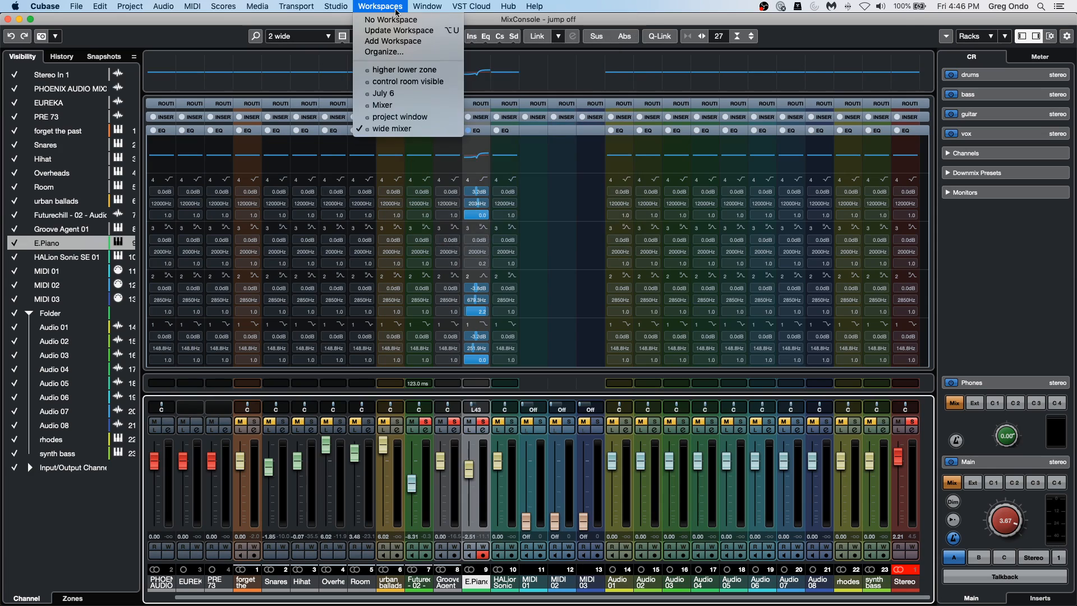
pyautogui.click(418, 41)
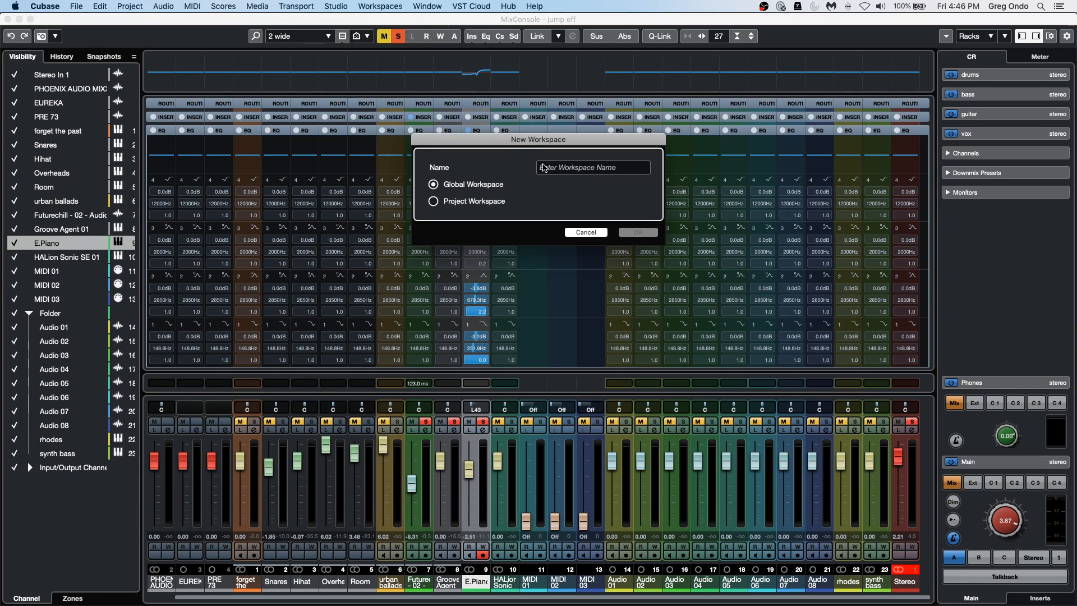
pyautogui.write('skinny mix')
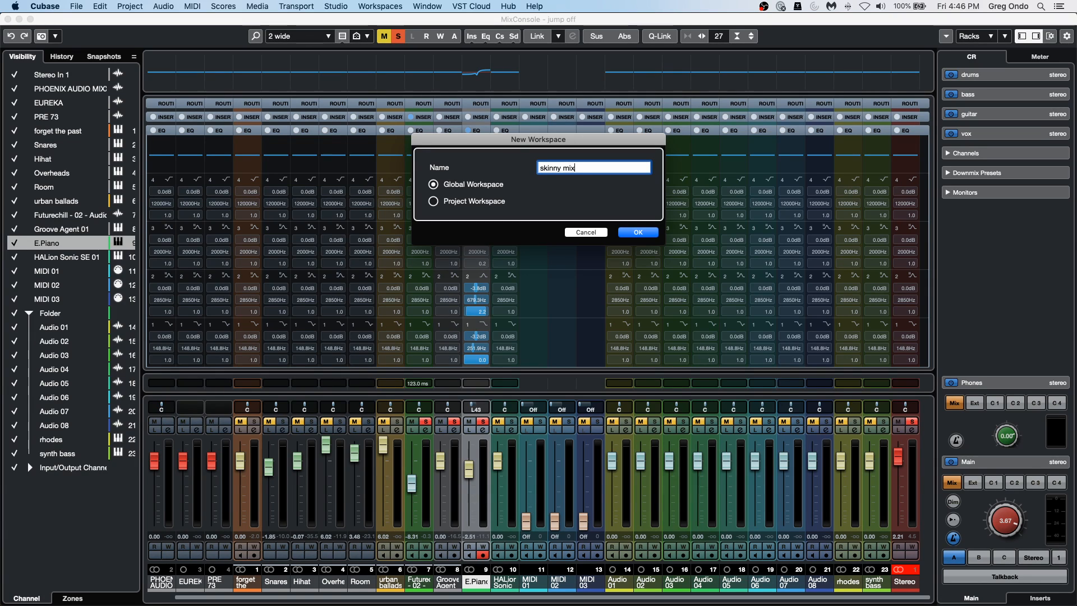
pyautogui.click(649, 233)
# Switch to the wide mixer workspace and check which workspace is active.
pyautogui.click(428, 6)
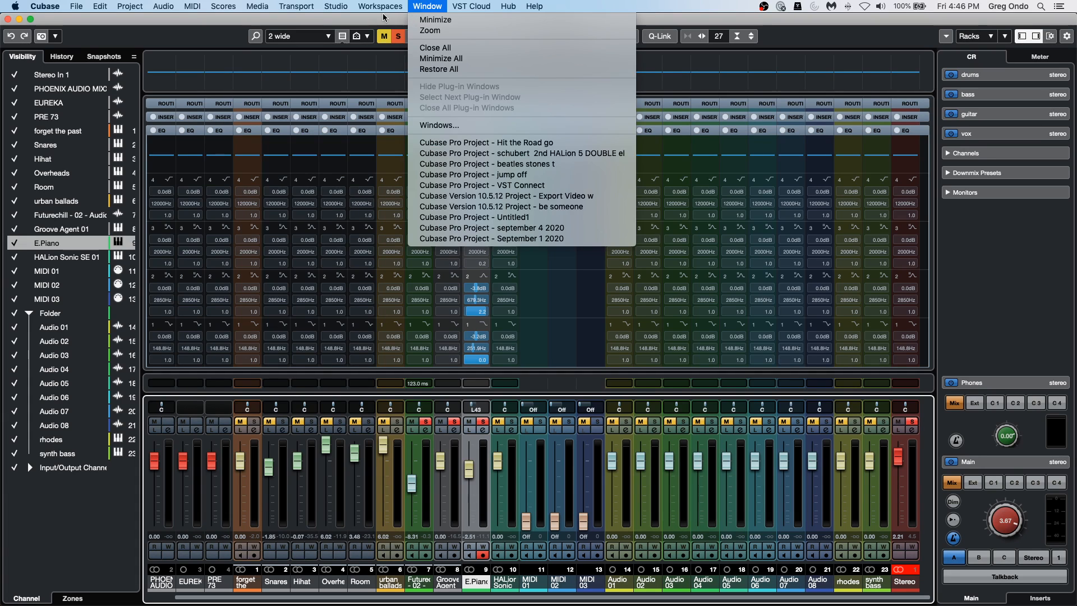
pyautogui.moveTo(385, 7)
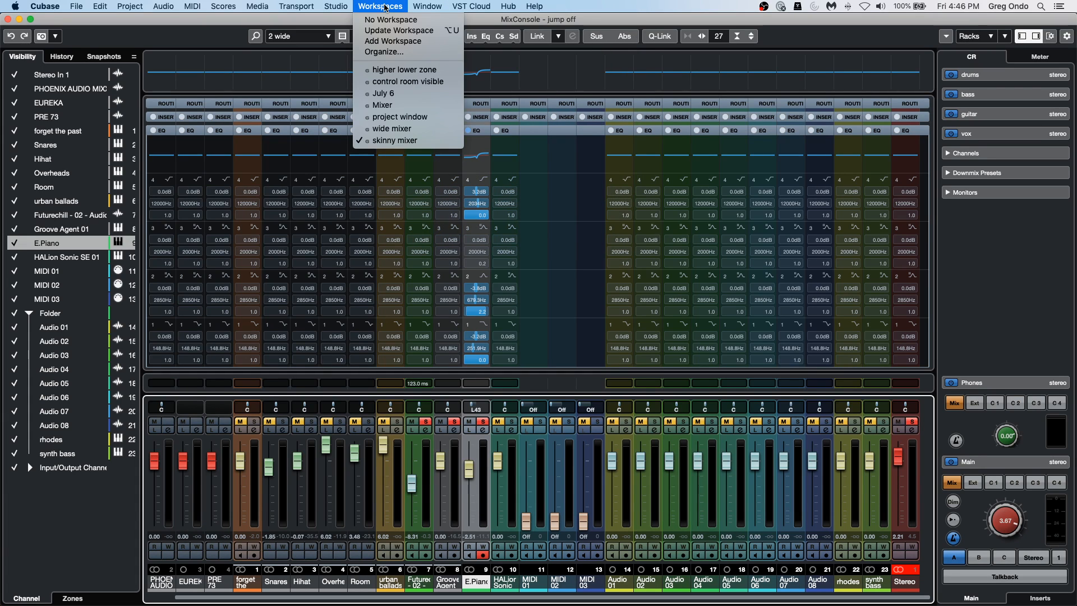
pyautogui.click(438, 131)
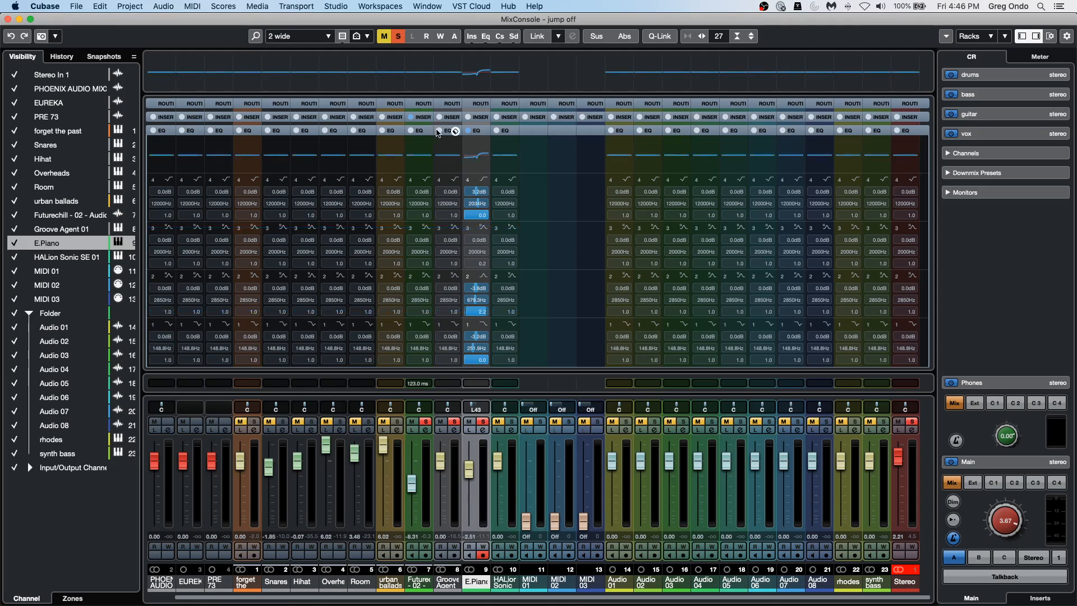
pyautogui.click(387, 8)
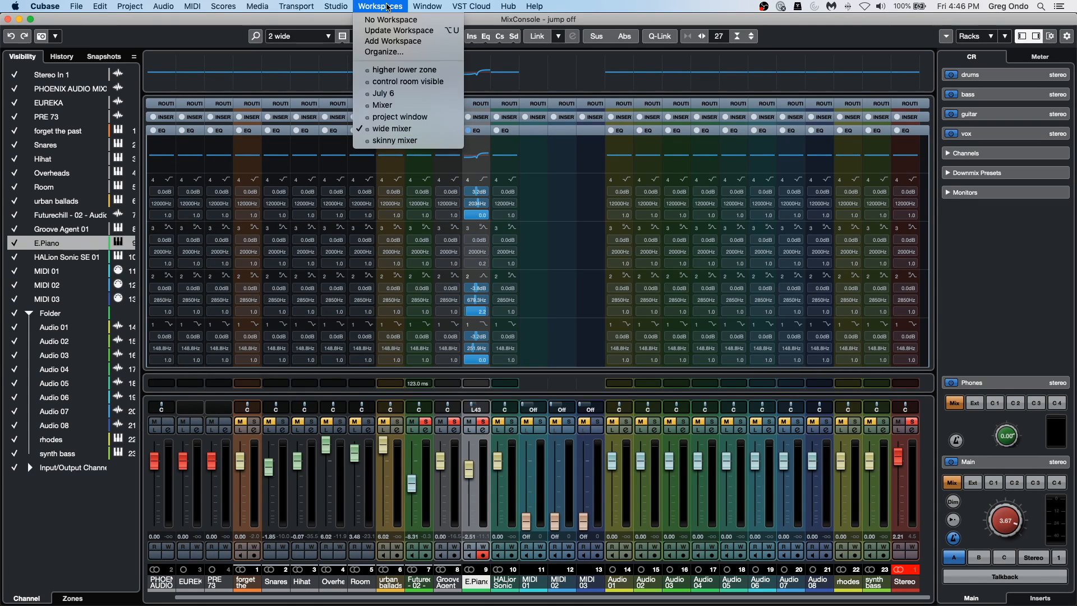
pyautogui.click(563, 230)
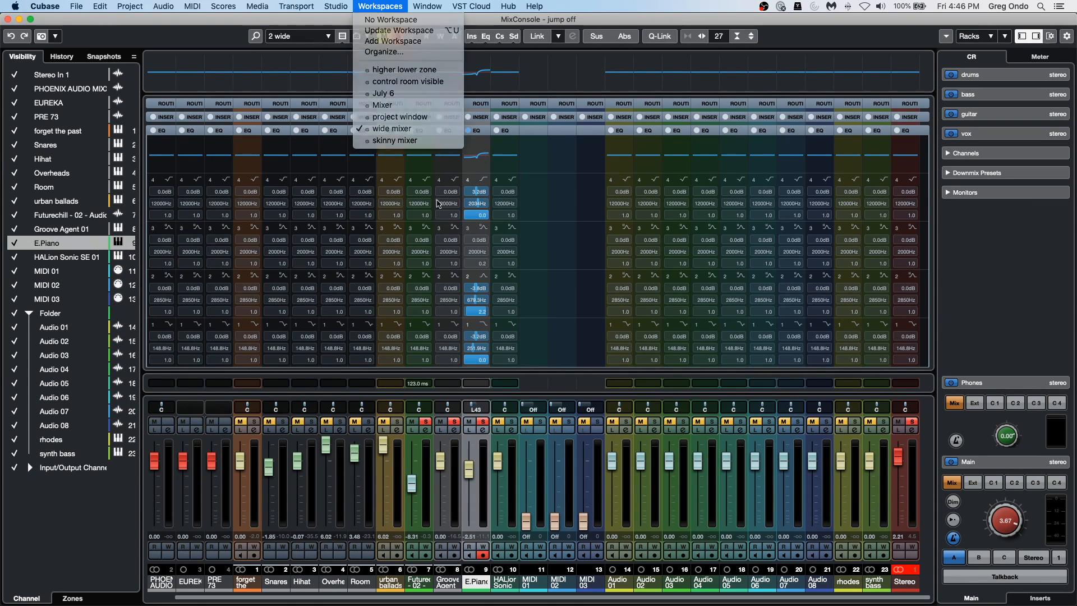
# Review the channel configuration options, recalling skinny and returning to wide.
pyautogui.click(328, 37)
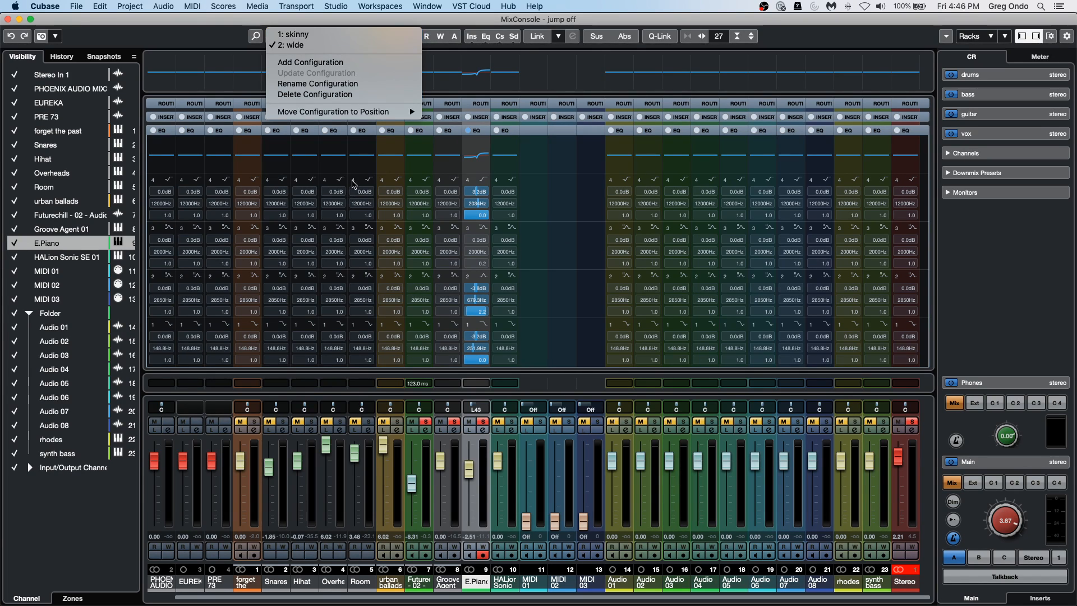
pyautogui.moveTo(368, 115)
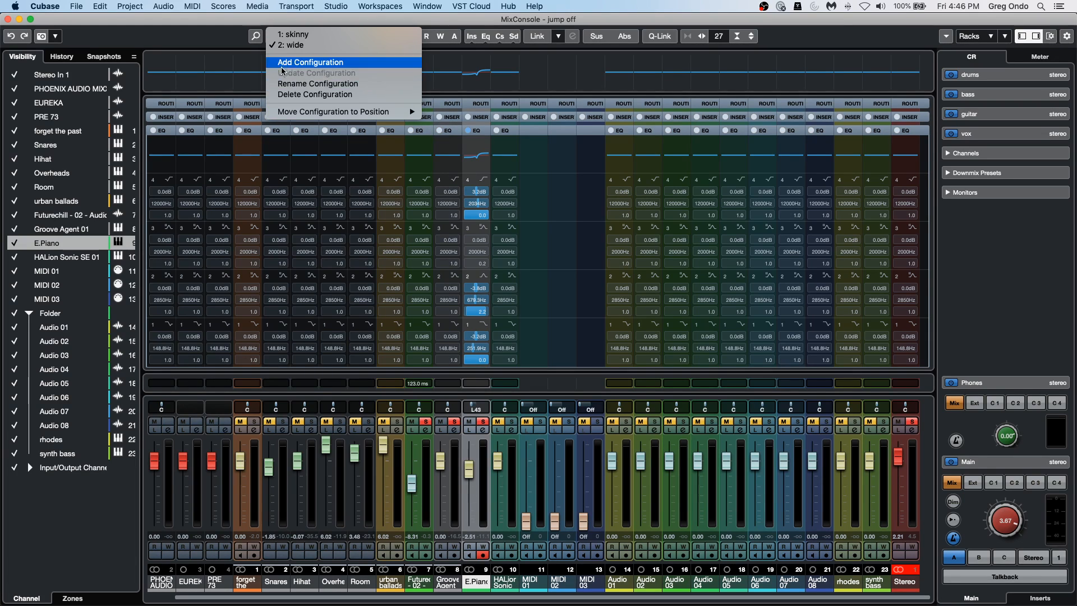
pyautogui.click(307, 36)
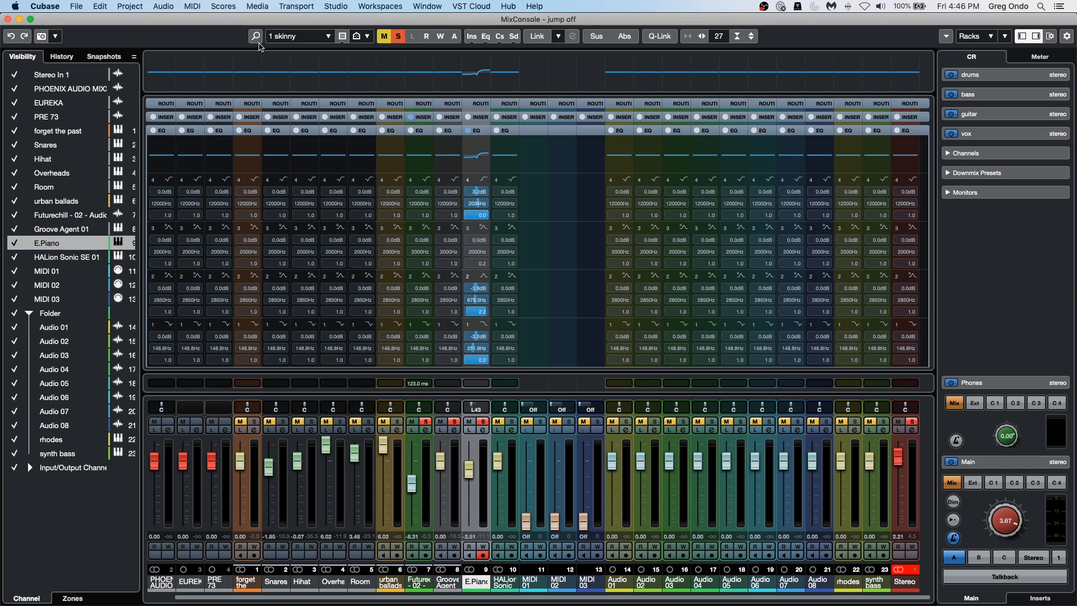
pyautogui.click(321, 38)
pyautogui.click(322, 45)
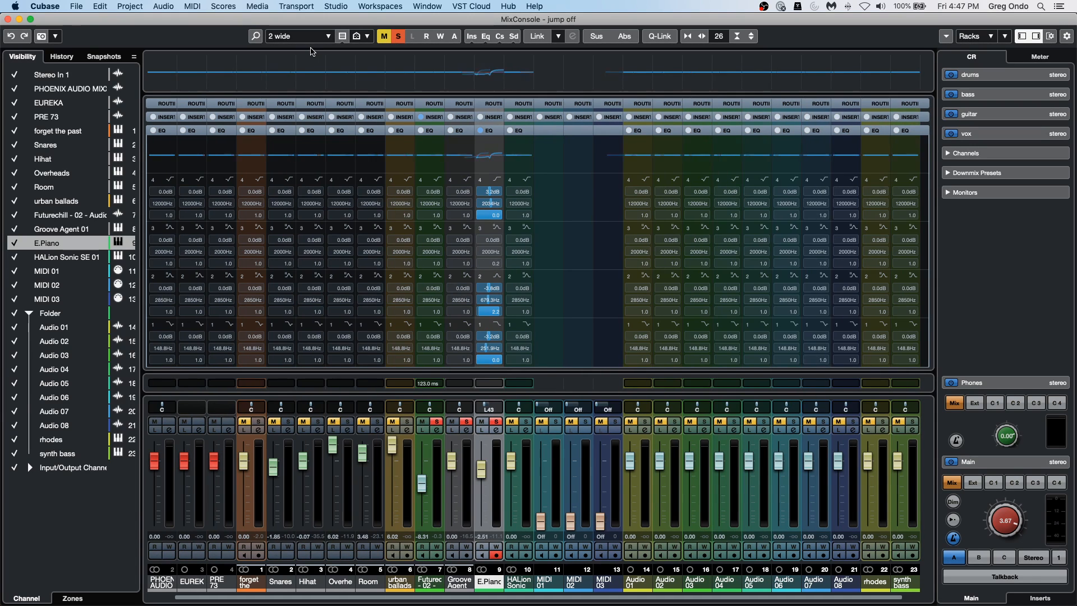
# Try out different MixConsole channel widths by narrowing and widening the strips under the wide configuration.
pyautogui.press('g')
pyautogui.press('g')
pyautogui.press('g')
pyautogui.press('g')
pyautogui.press('g')
pyautogui.press('g')
pyautogui.press('g')
pyautogui.press('g')
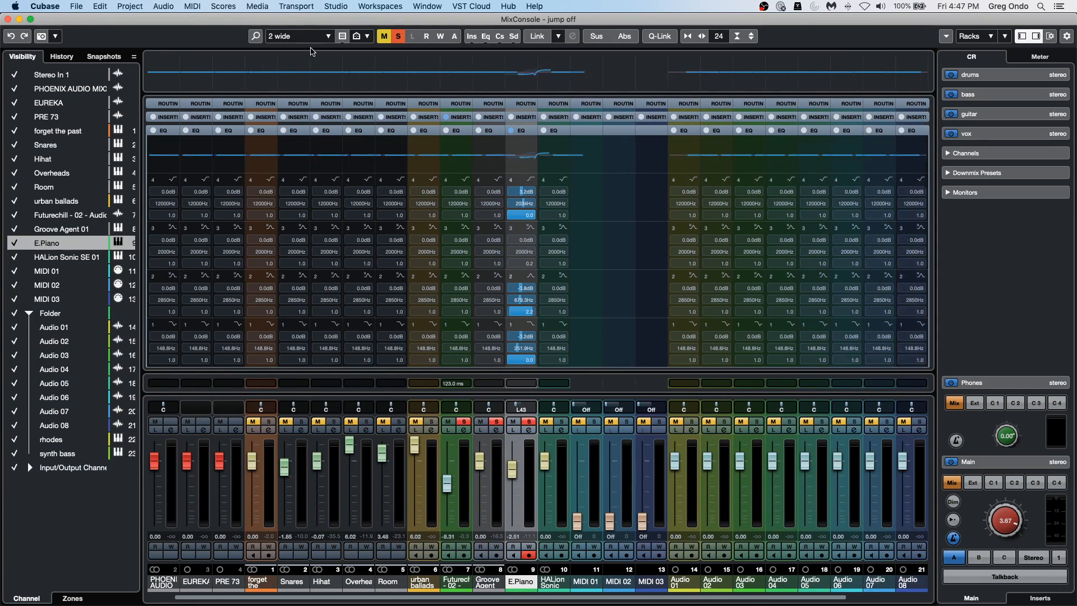
pyautogui.press('g')
pyautogui.press('g')
pyautogui.press('g')
pyautogui.press('h')
pyautogui.press('h')
pyautogui.press('h')
pyautogui.press('h')
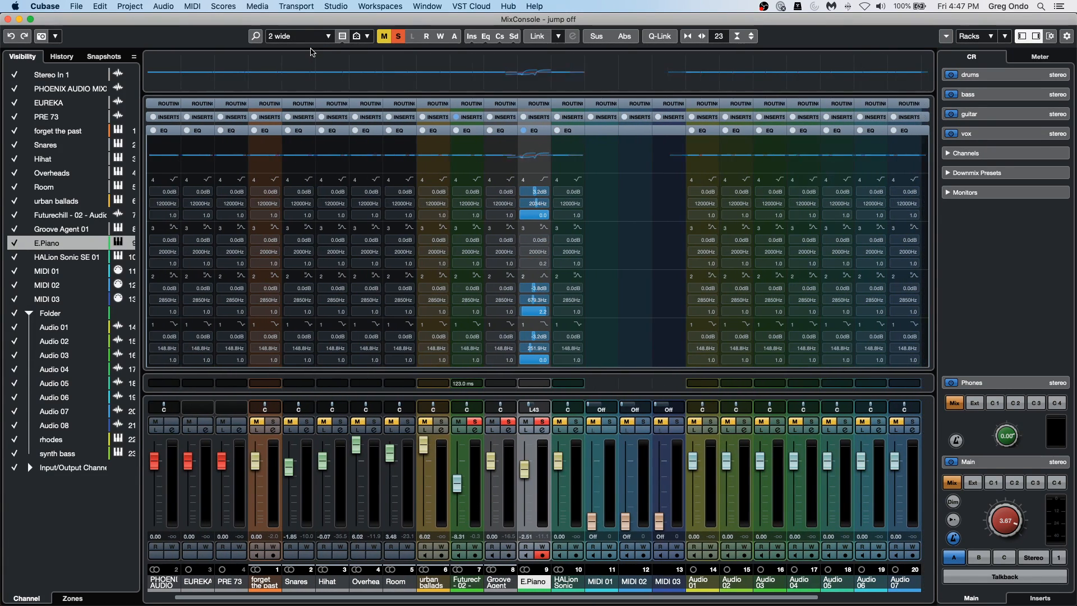
pyautogui.press('h')
pyautogui.press('h')
pyautogui.press('h')
pyautogui.press('h')
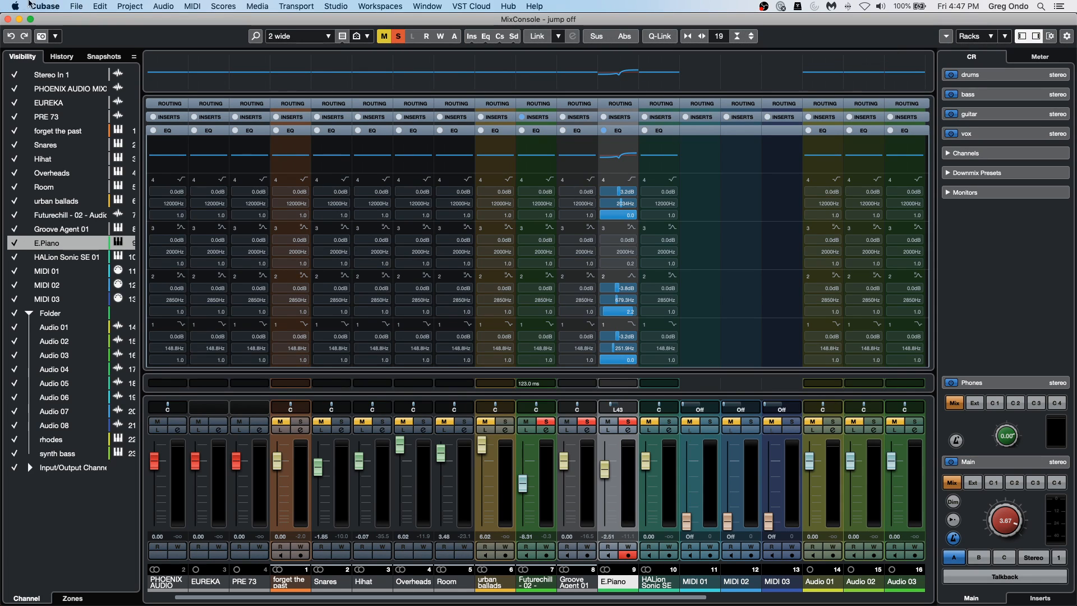
# Close the MixConsole window and select the E.Piano track in the project window.
pyautogui.click(8, 19)
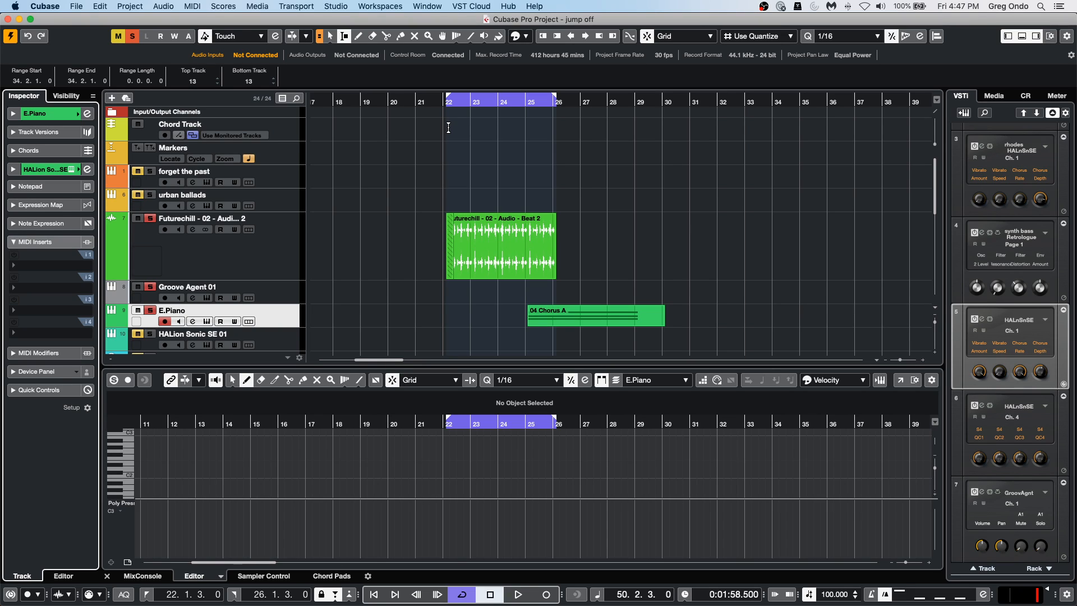
pyautogui.click(262, 252)
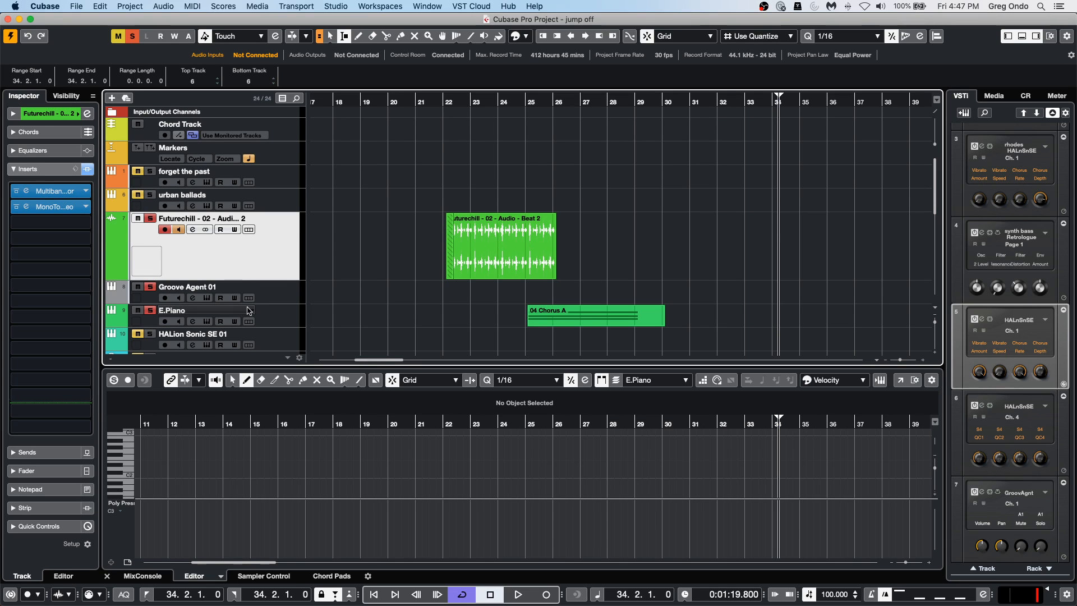
pyautogui.click(275, 321)
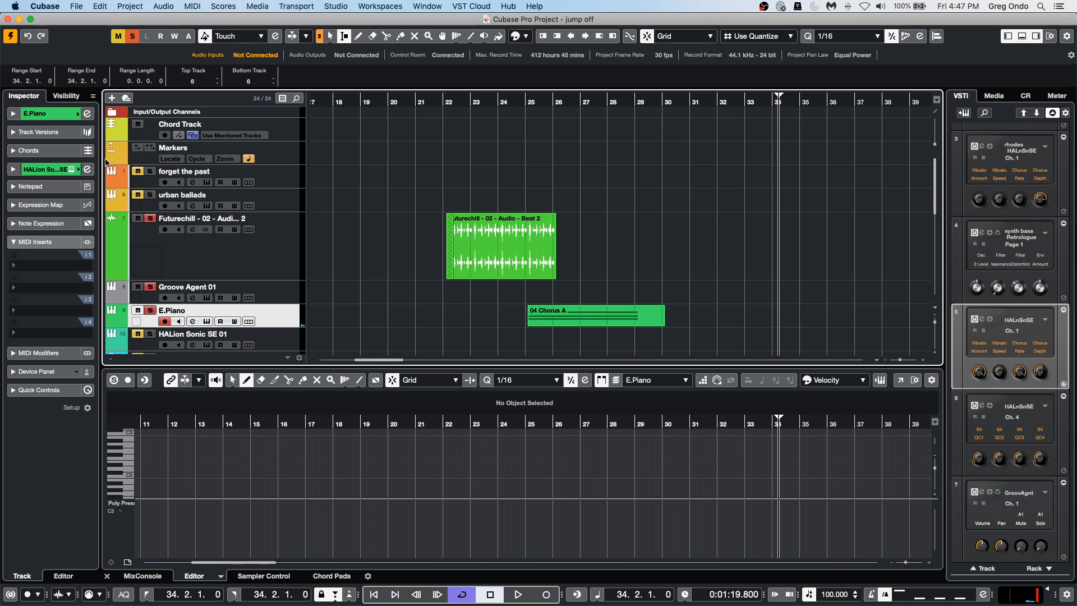
# Add one Padshop instrument track with stereo output directly below the E.Piano track.
pyautogui.scroll(-3, 281, 238)
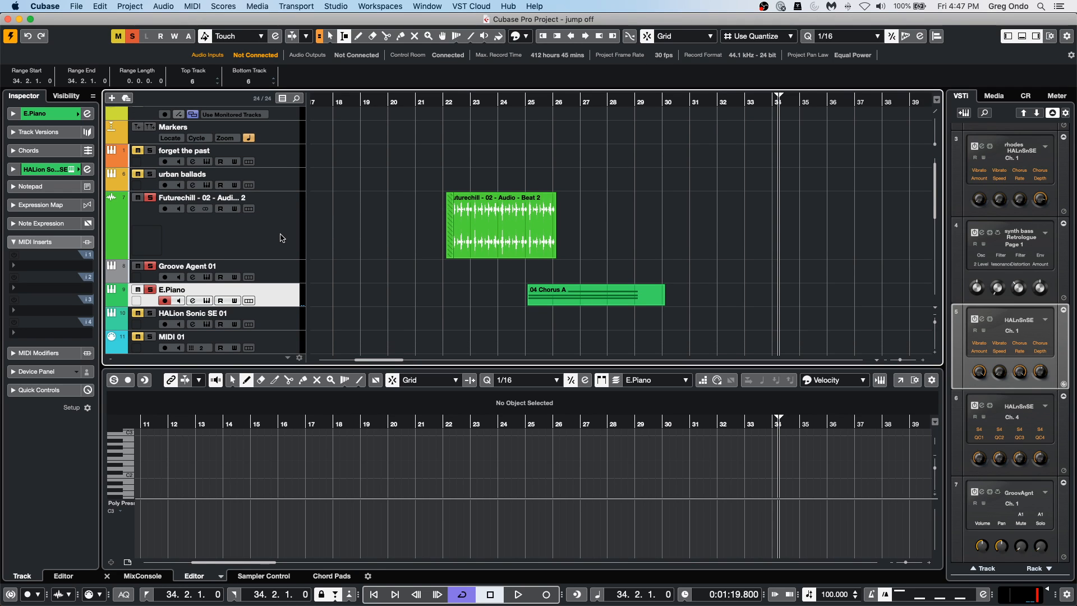
pyautogui.scroll(-2, 283, 238)
pyautogui.scroll(-20, 282, 238)
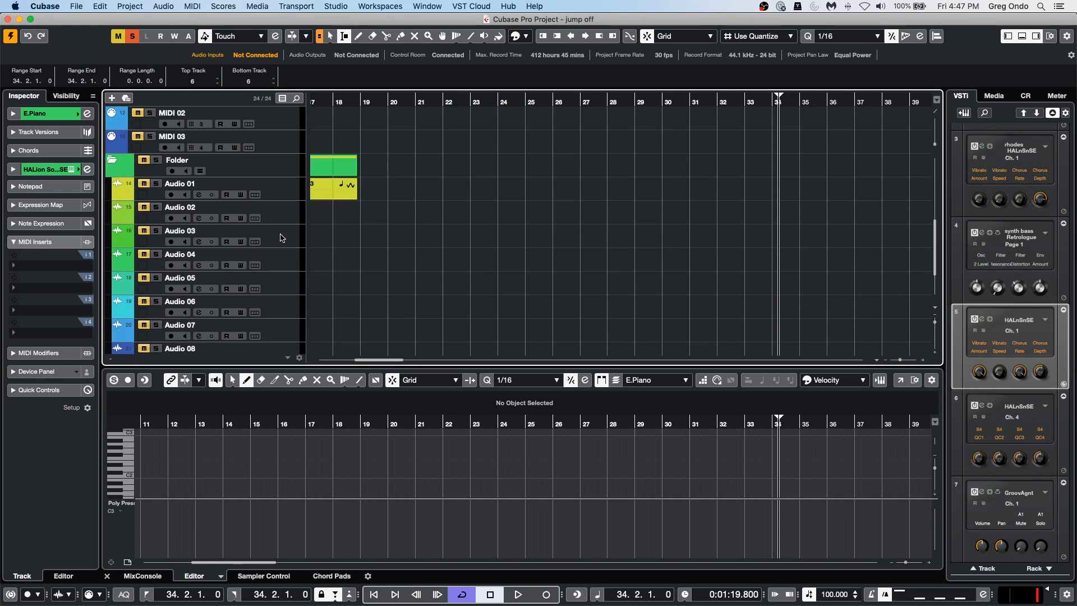
pyautogui.scroll(20, 283, 239)
pyautogui.scroll(-1, 283, 239)
pyautogui.scroll(-2, 282, 239)
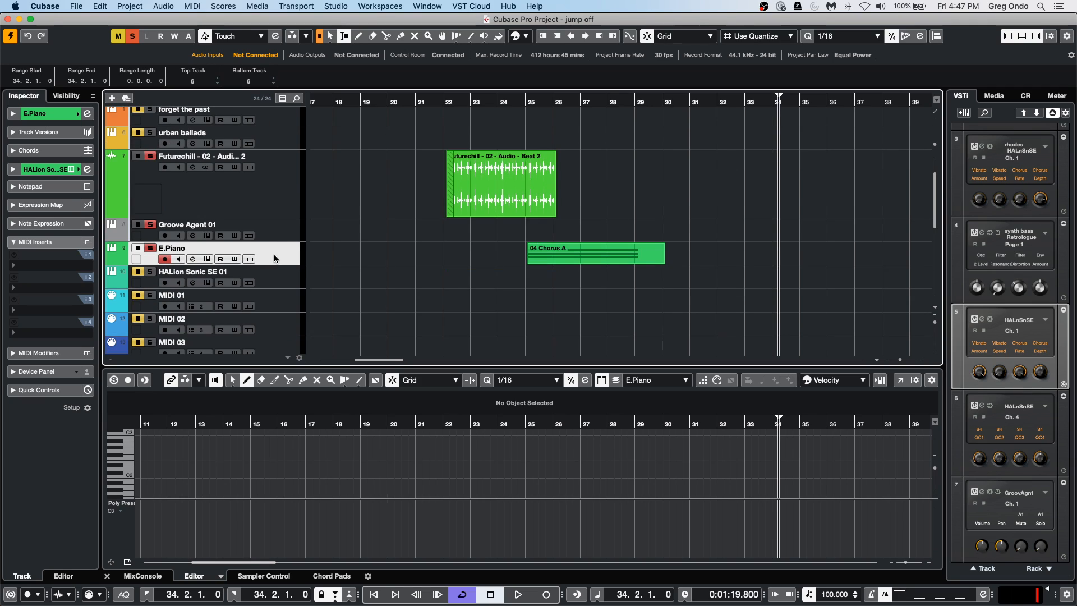
pyautogui.rightClick(275, 256)
pyautogui.moveTo(387, 262)
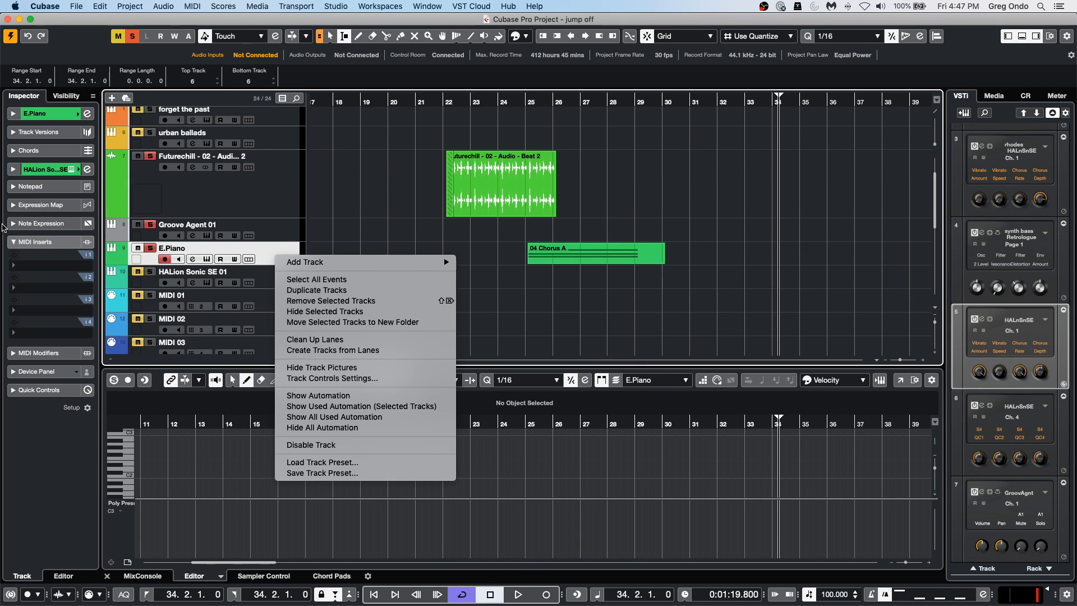
pyautogui.moveTo(429, 262)
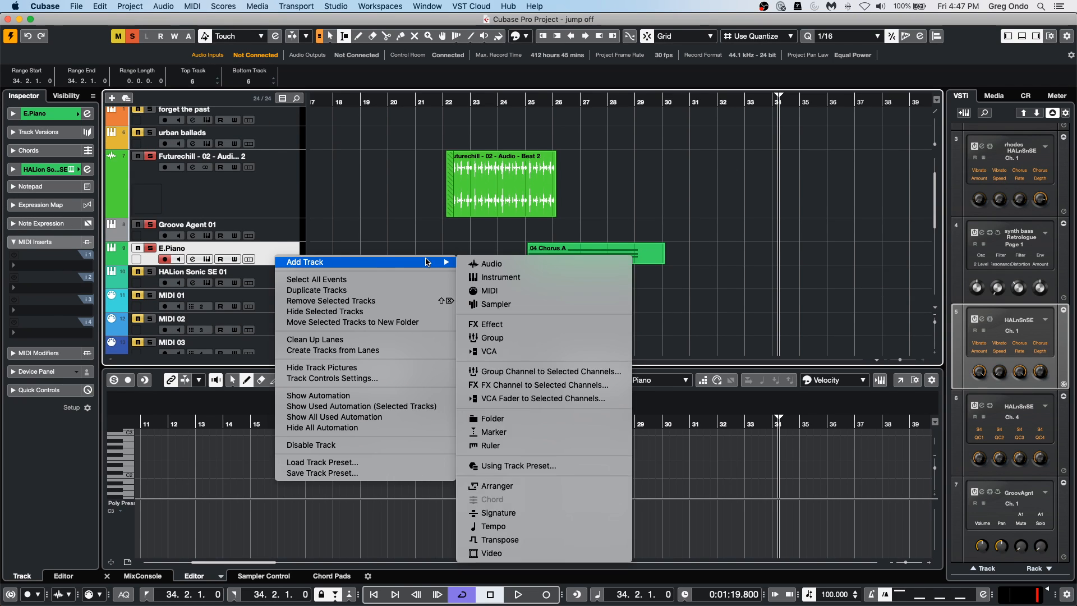
pyautogui.click(496, 277)
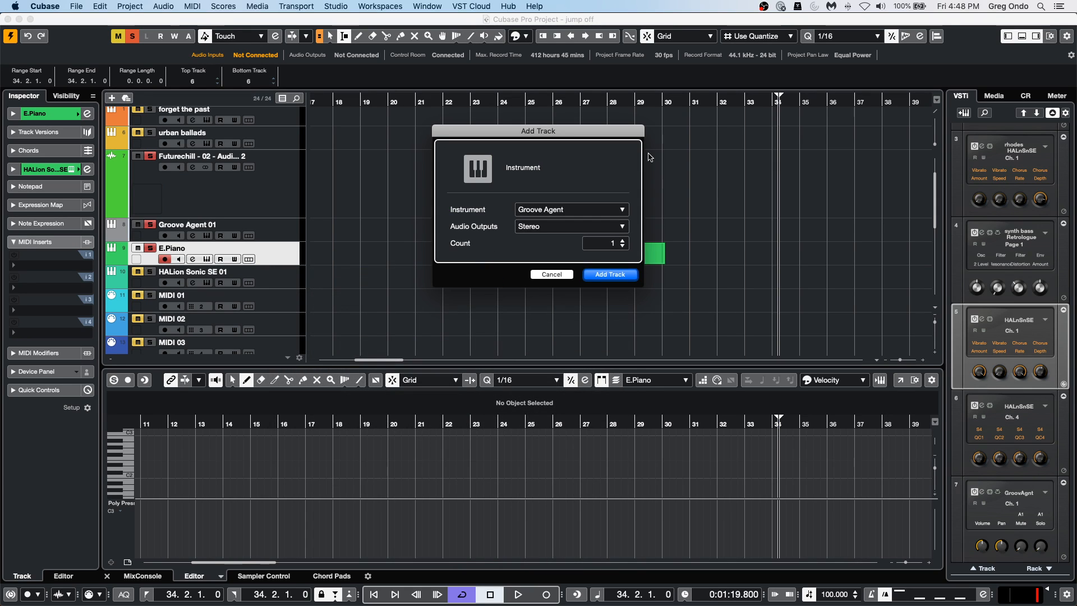
pyautogui.click(560, 211)
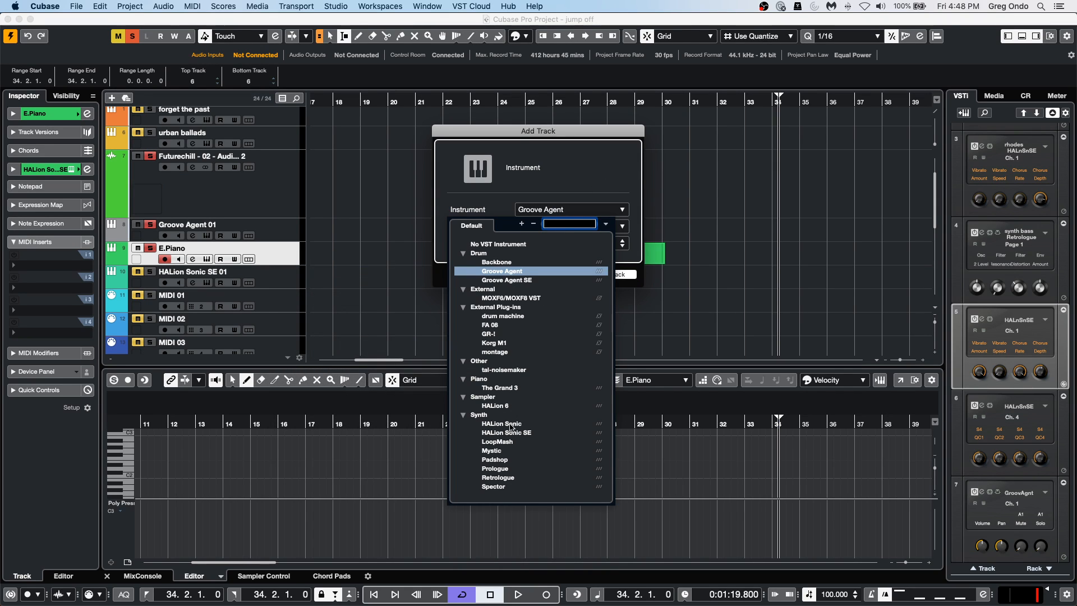
pyautogui.click(501, 460)
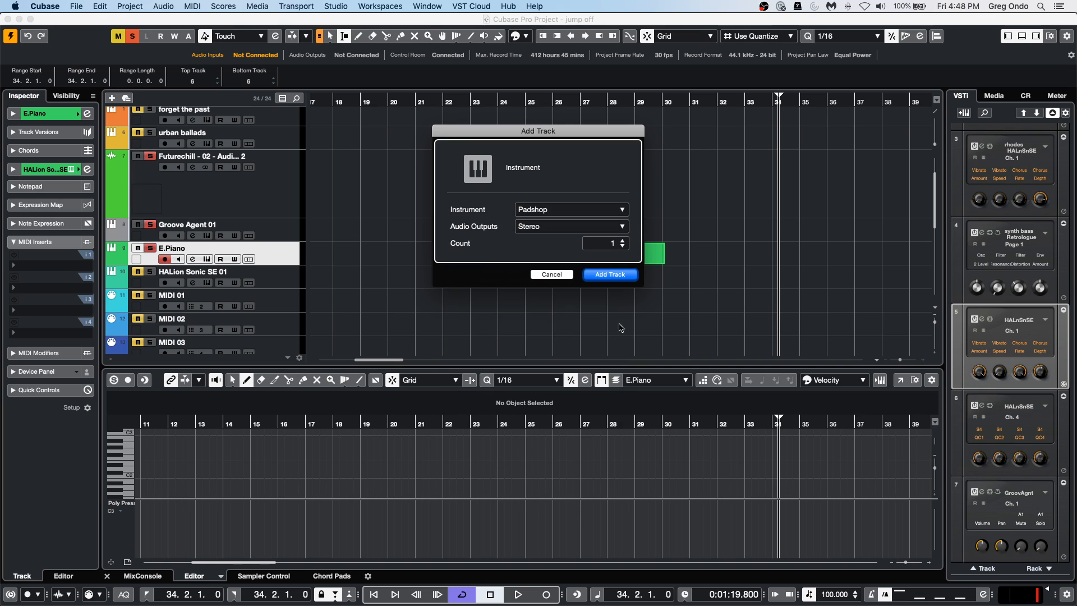
pyautogui.click(616, 277)
# Load the Alpha & Omega Silk preset in Padshop and unmute the Padshop 01 track.
pyautogui.click(471, 397)
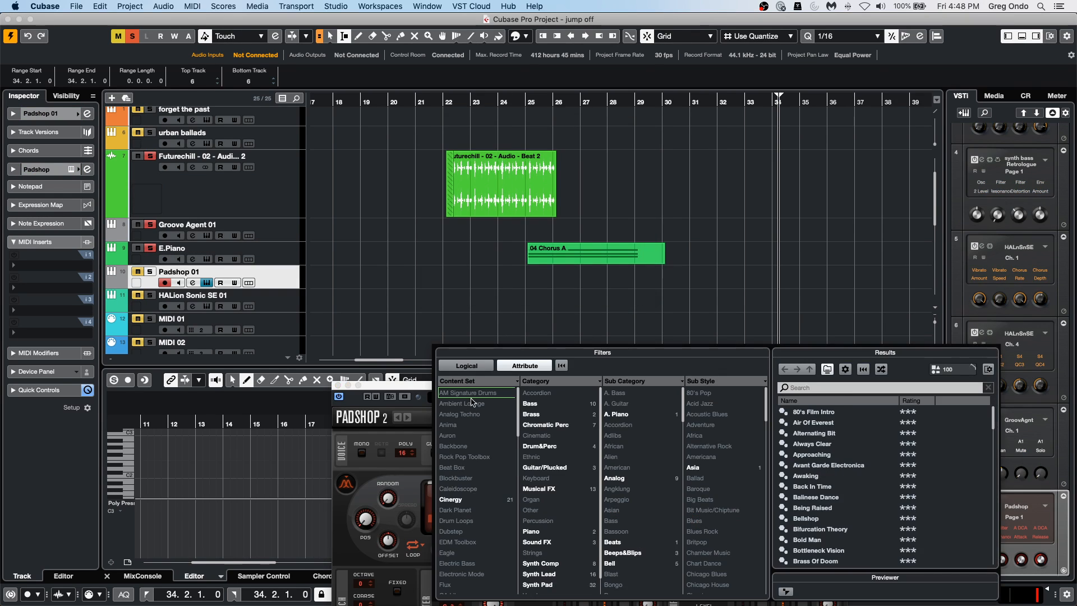
pyautogui.doubleClick(838, 486)
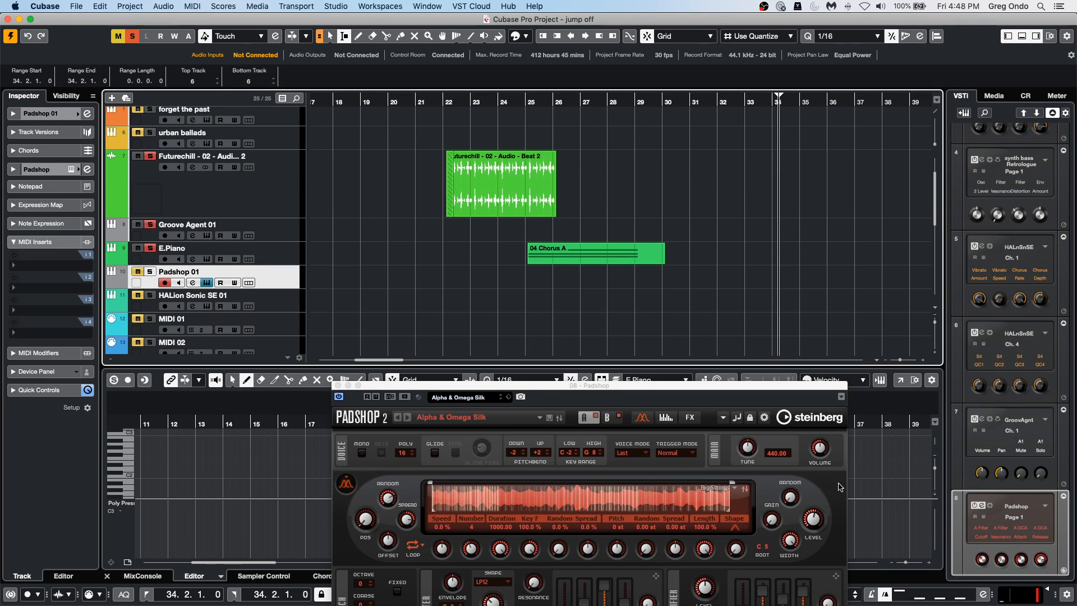
pyautogui.click(139, 272)
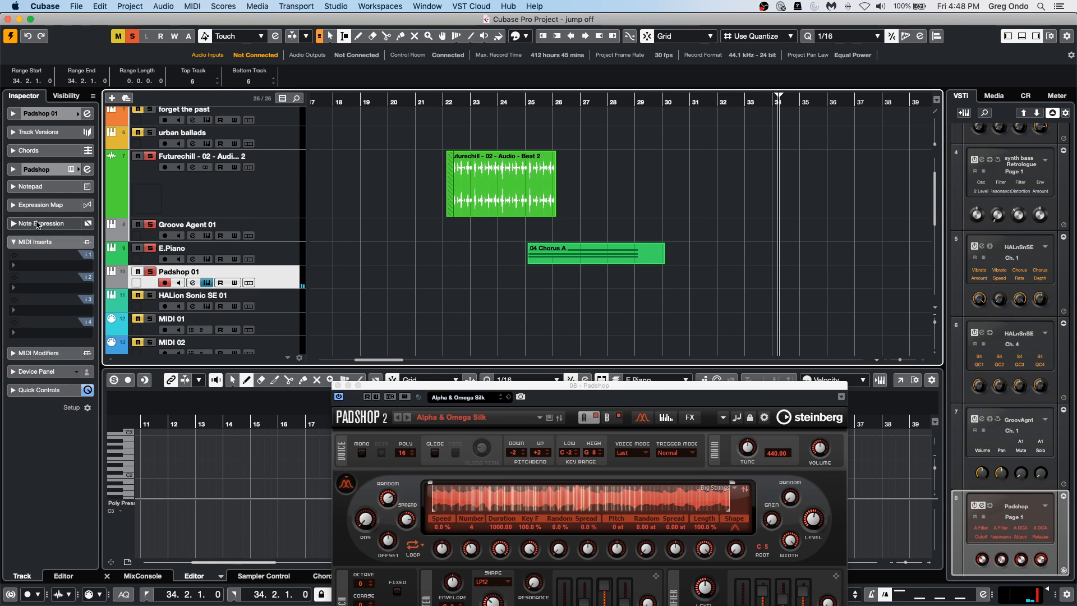
pyautogui.click(264, 254)
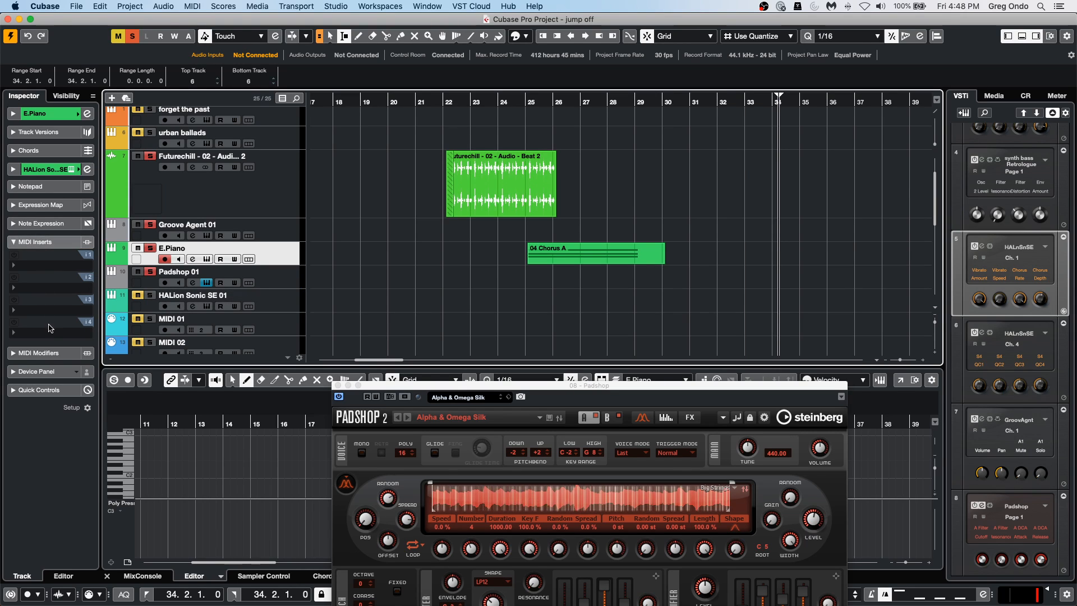
pyautogui.rightClick(269, 225)
pyautogui.rightClick(283, 197)
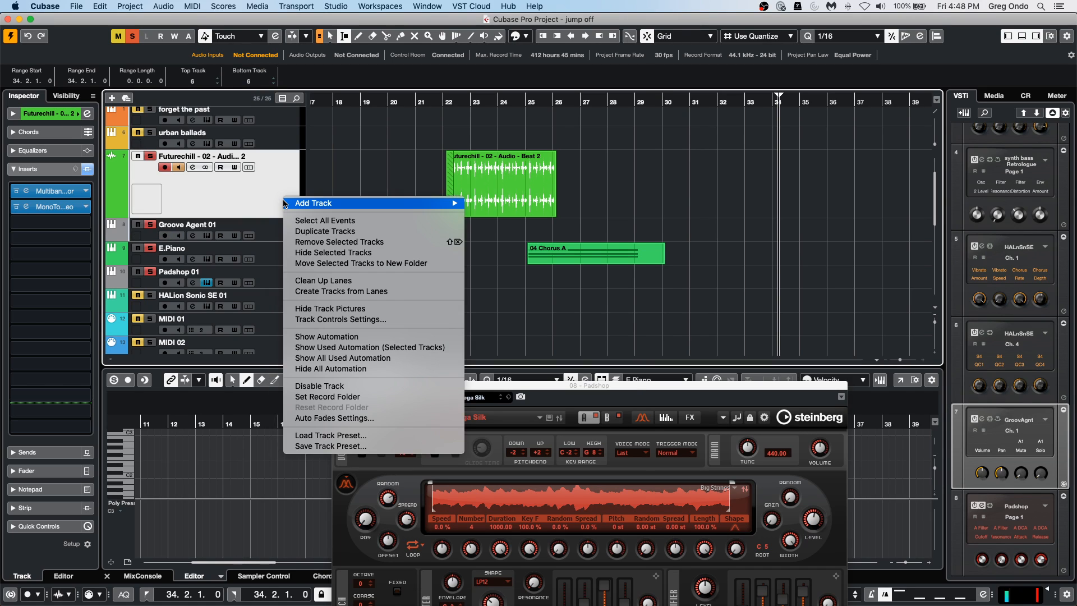
pyautogui.moveTo(338, 202)
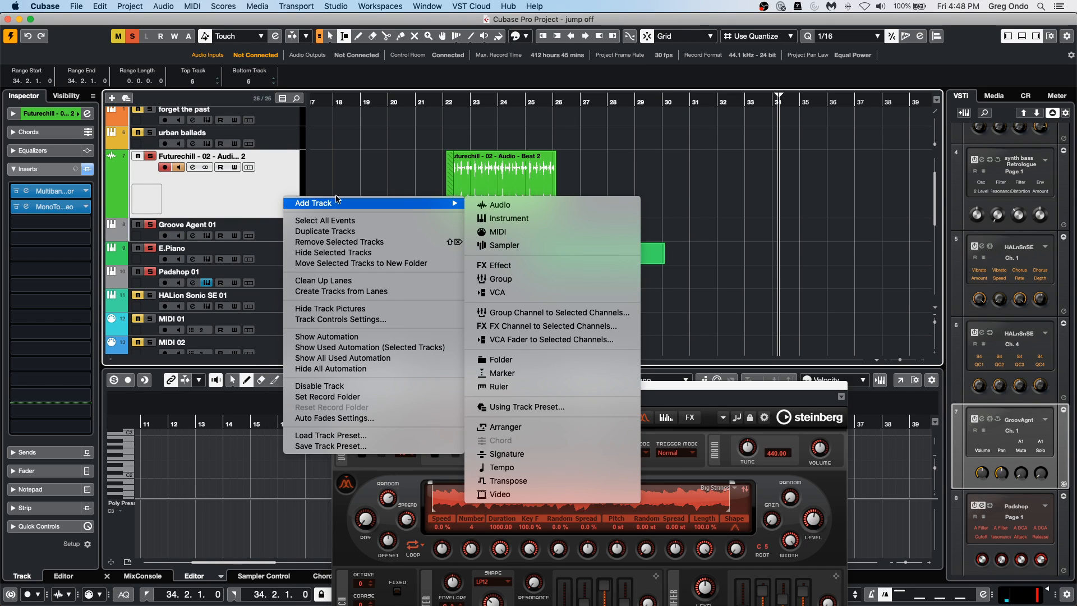
pyautogui.click(501, 236)
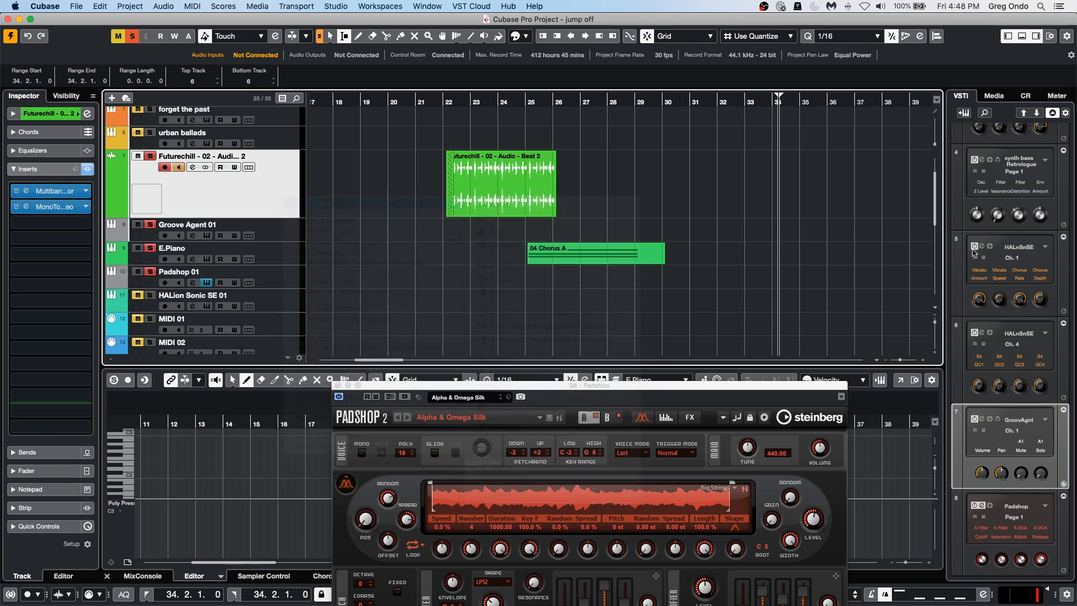
# Add HALion Sonic SE as a rack instrument with an assigned MIDI track, and unmute that track.
pyautogui.scroll(-2, 1017, 342)
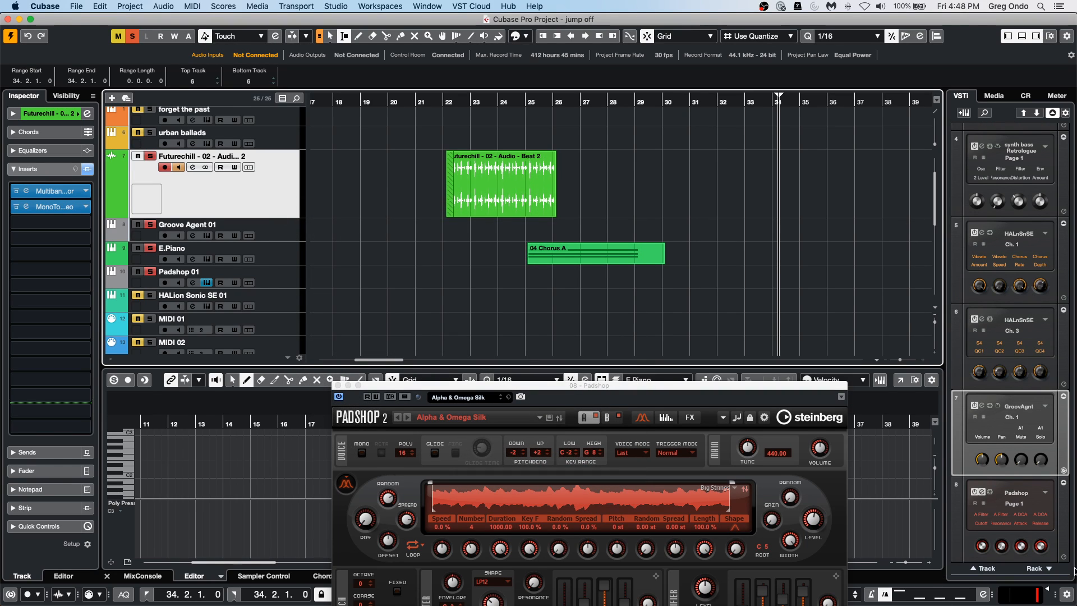
pyautogui.click(1049, 569)
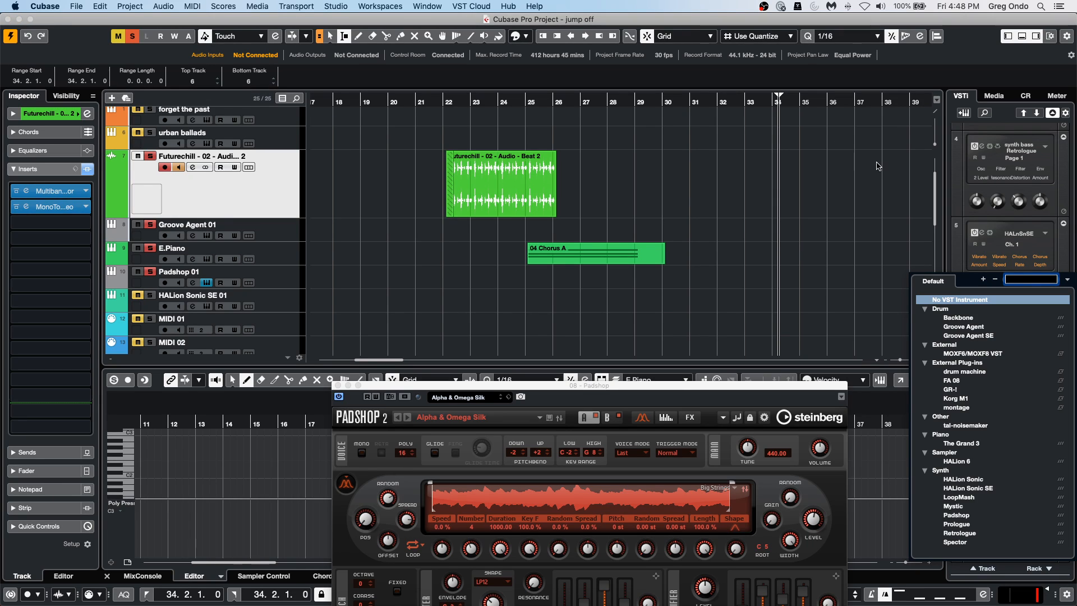
pyautogui.click(981, 490)
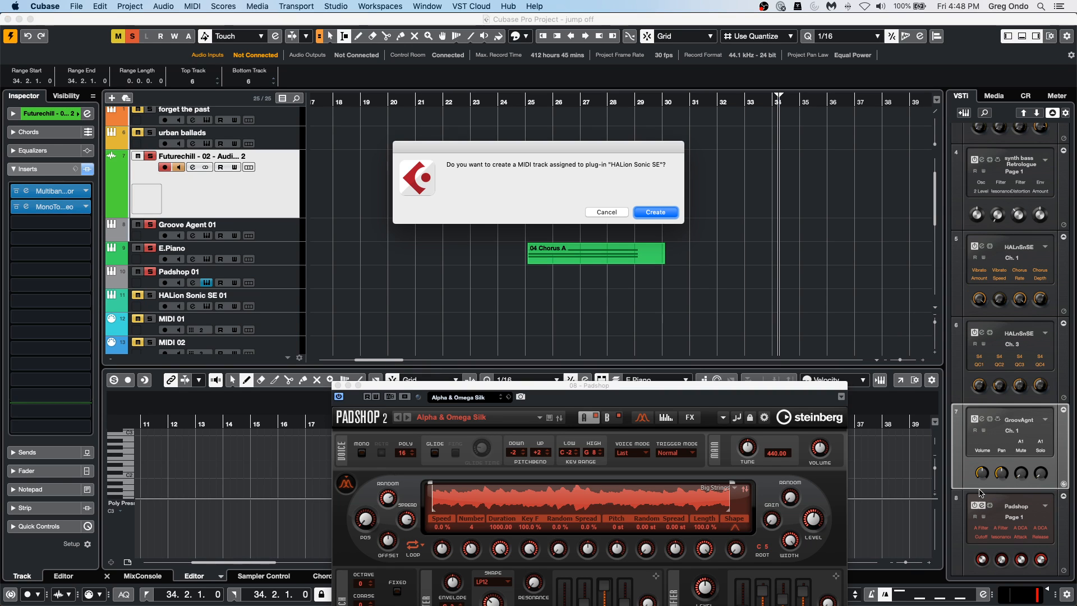
pyautogui.click(655, 213)
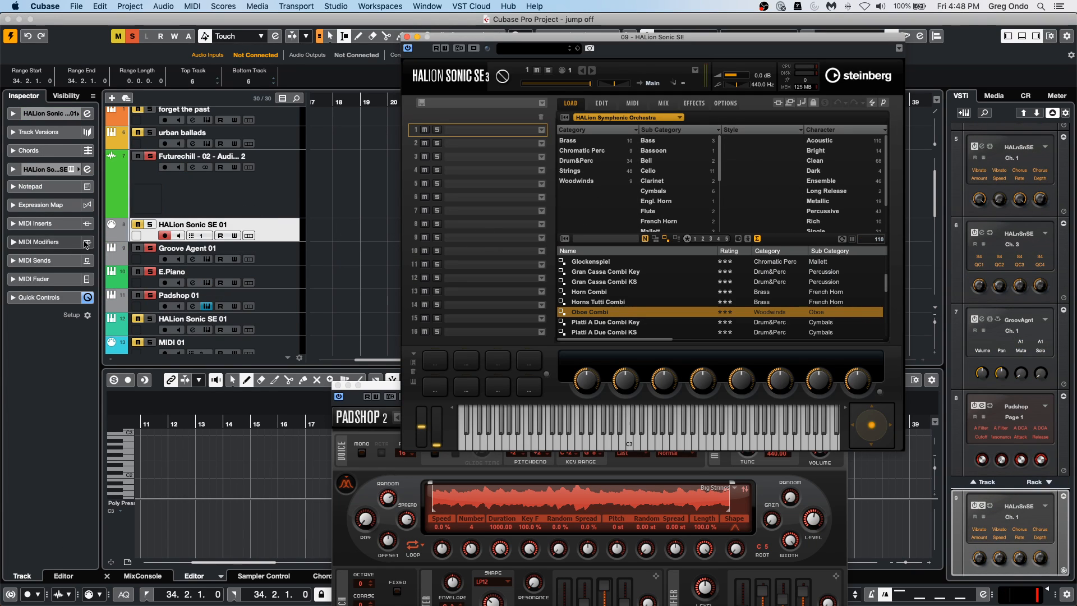
pyautogui.click(138, 224)
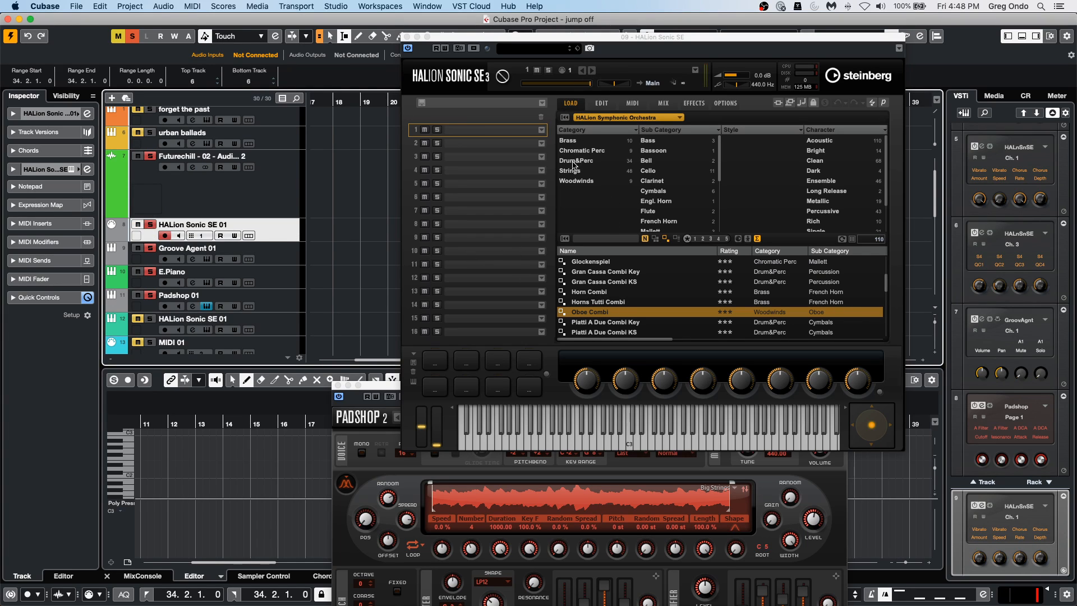
# Filter the HALion Sonic SE Basic content to Keyboard and E. Piano, and load [GM 005] Electric Piano 1.
pyautogui.click(607, 118)
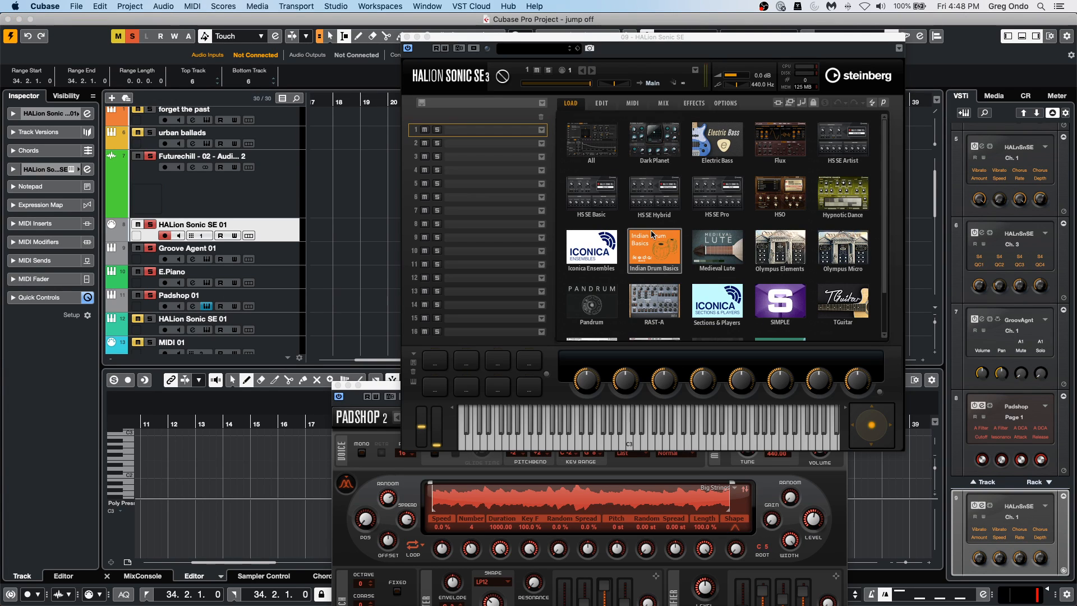
pyautogui.click(605, 179)
pyautogui.scroll(3, 597, 185)
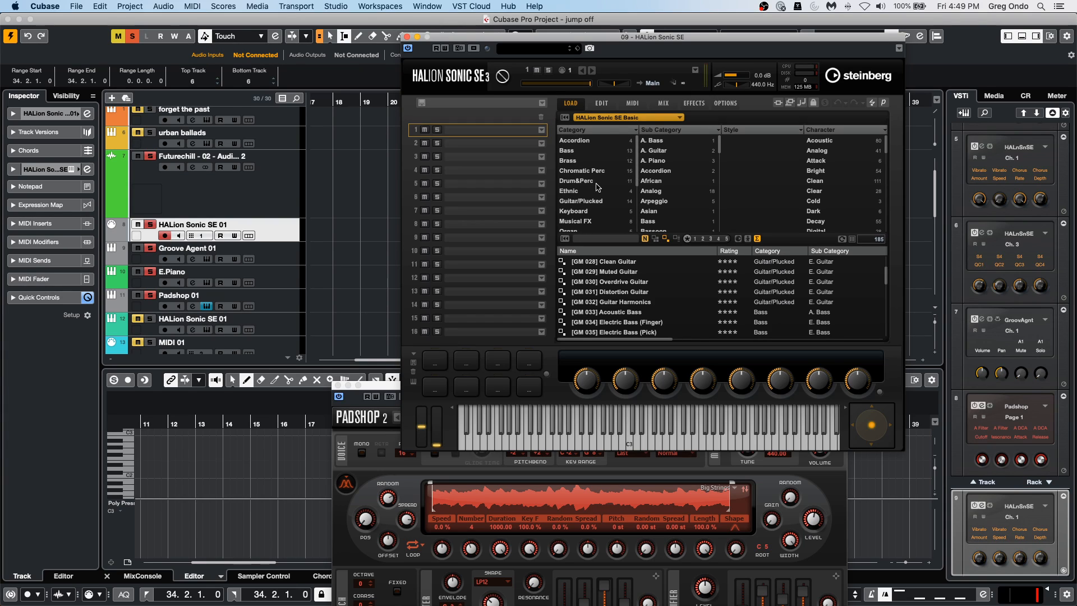
pyautogui.click(595, 211)
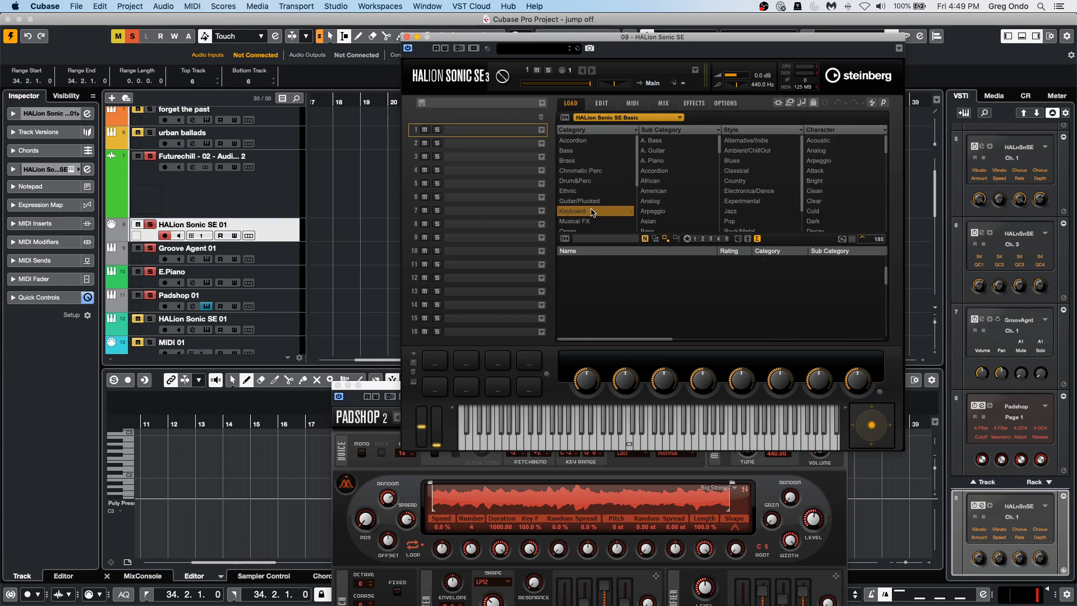
pyautogui.click(677, 151)
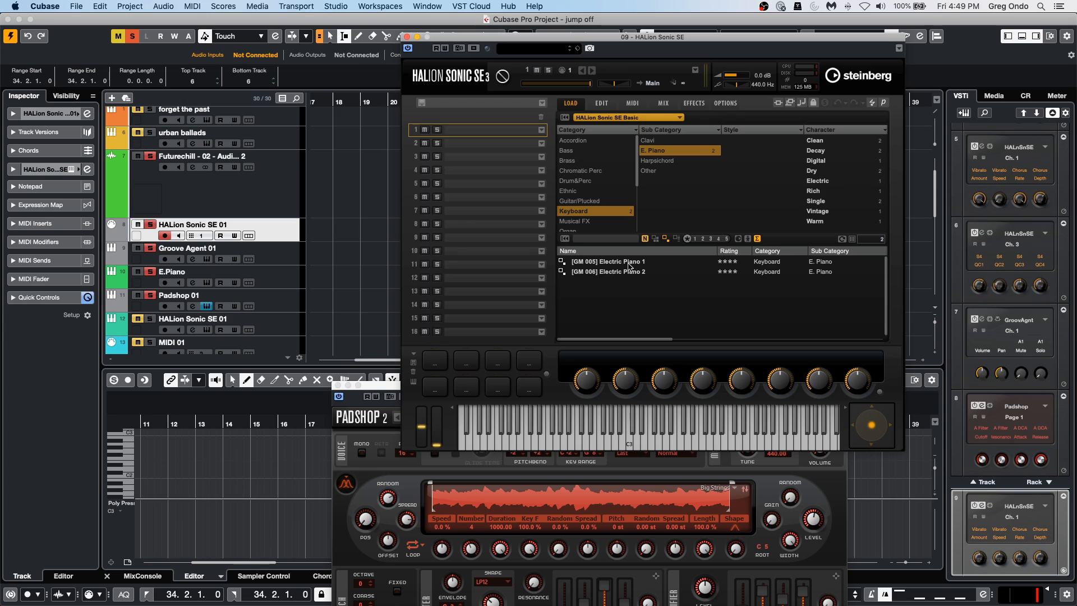
pyautogui.doubleClick(639, 262)
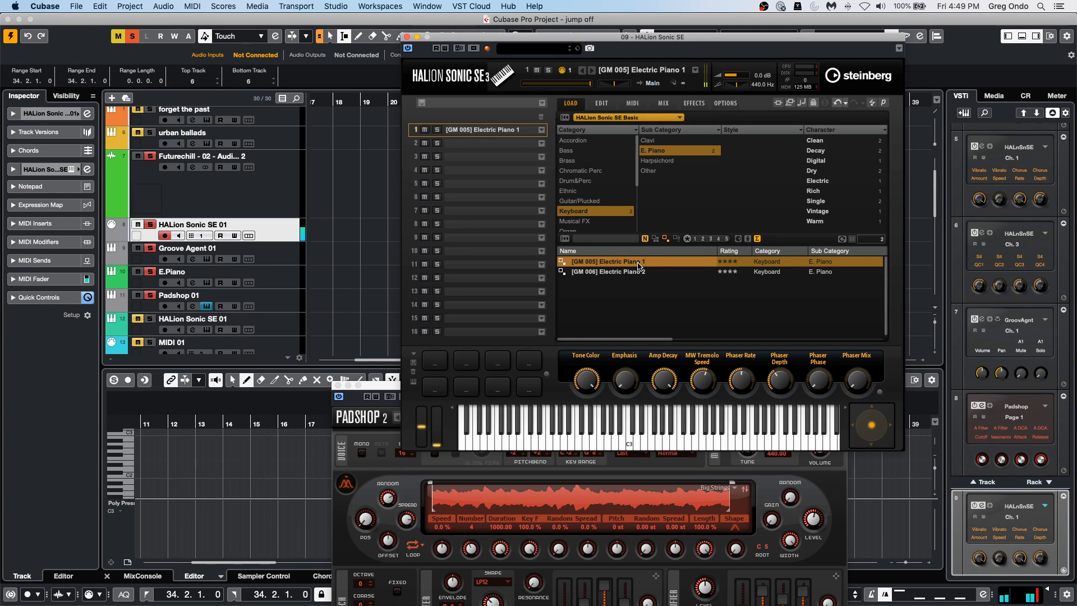
# Route the HALion Sonic SE MIDI track's first MIDI send to 08. Padshop - MIDI and unmute the Padshop 01 track.
pyautogui.click(271, 228)
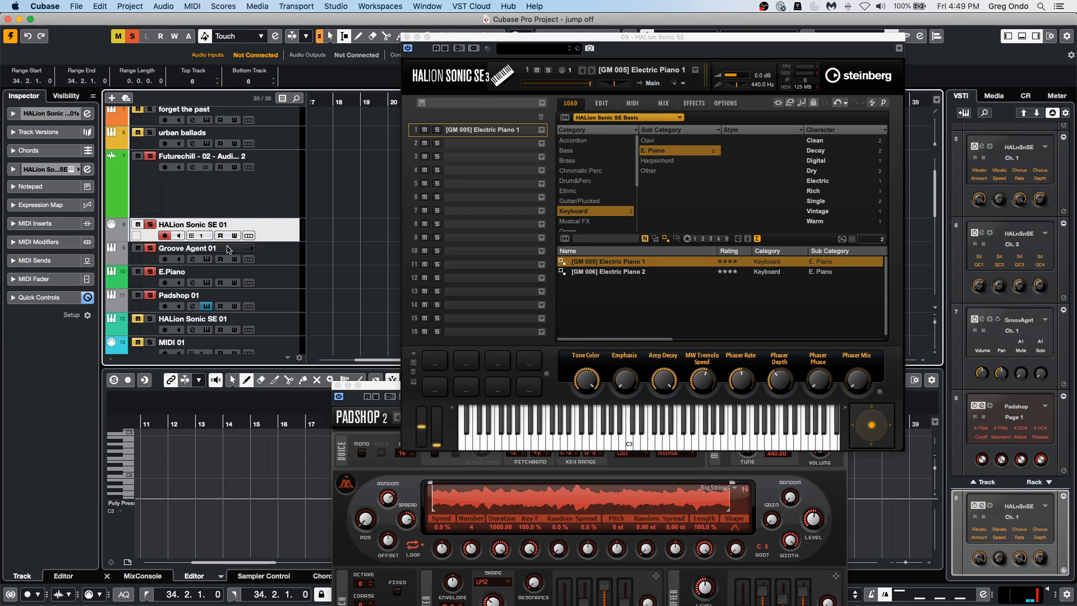
pyautogui.click(37, 260)
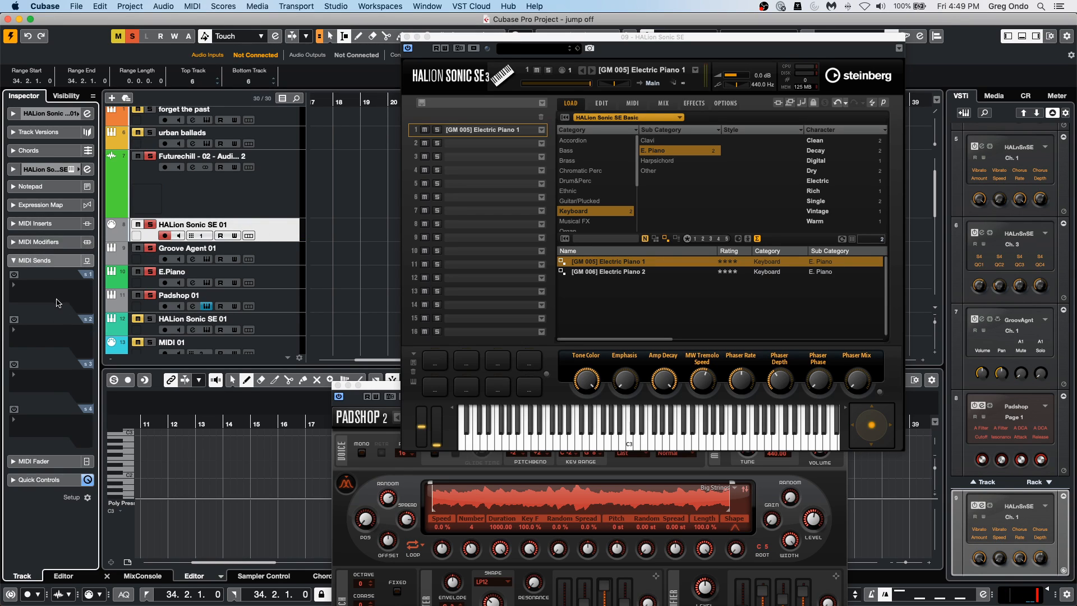
pyautogui.click(14, 274)
pyautogui.click(44, 297)
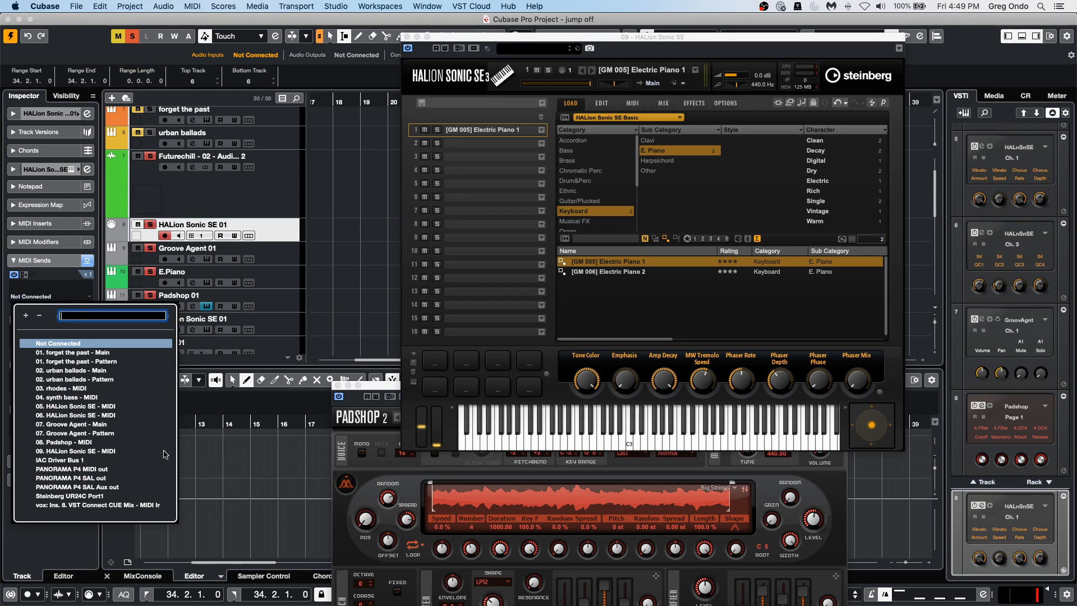
pyautogui.click(88, 442)
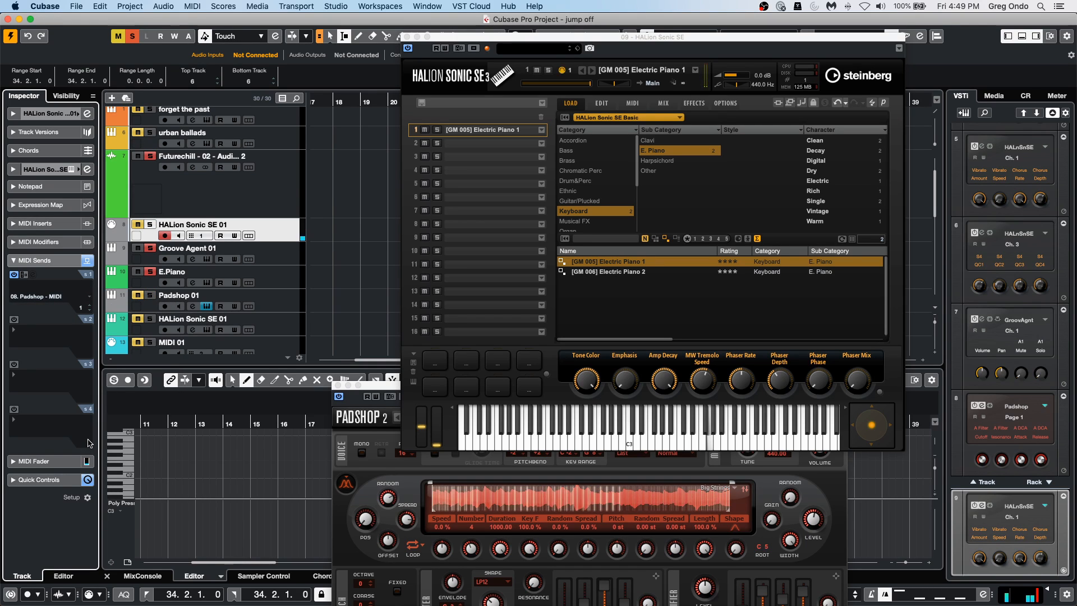
pyautogui.click(137, 296)
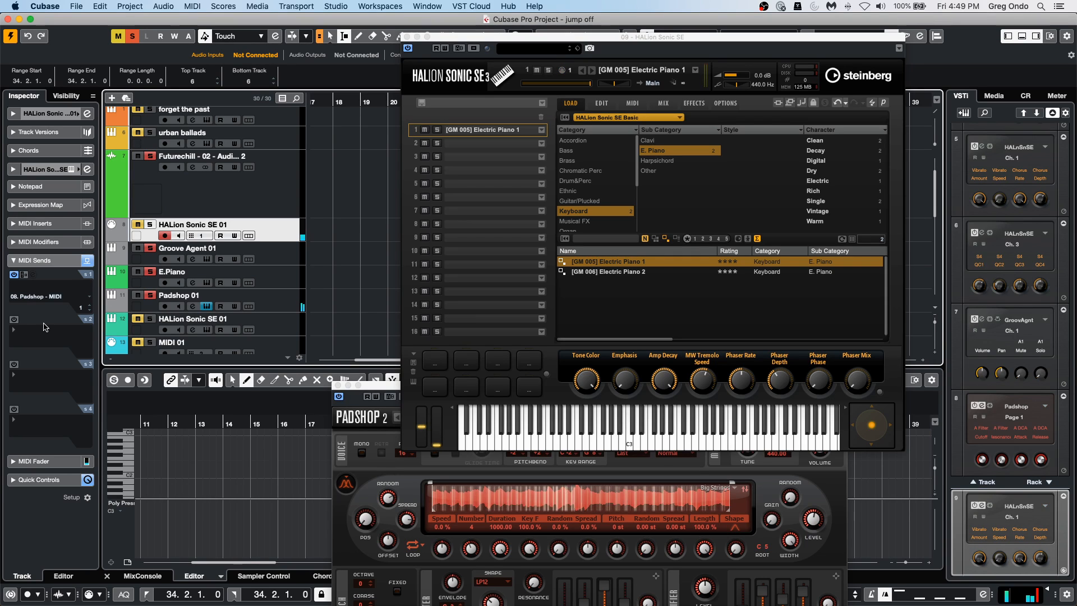
# Switch off the MIDI send to Padshop and close the HALion Sonic SE instrument window.
pyautogui.click(17, 274)
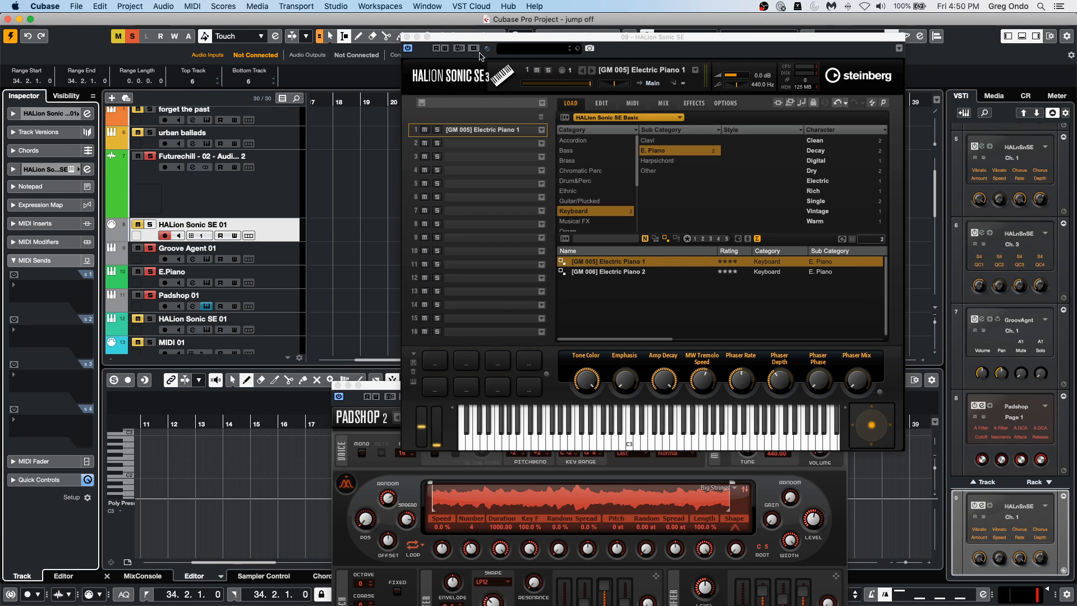
pyautogui.click(408, 37)
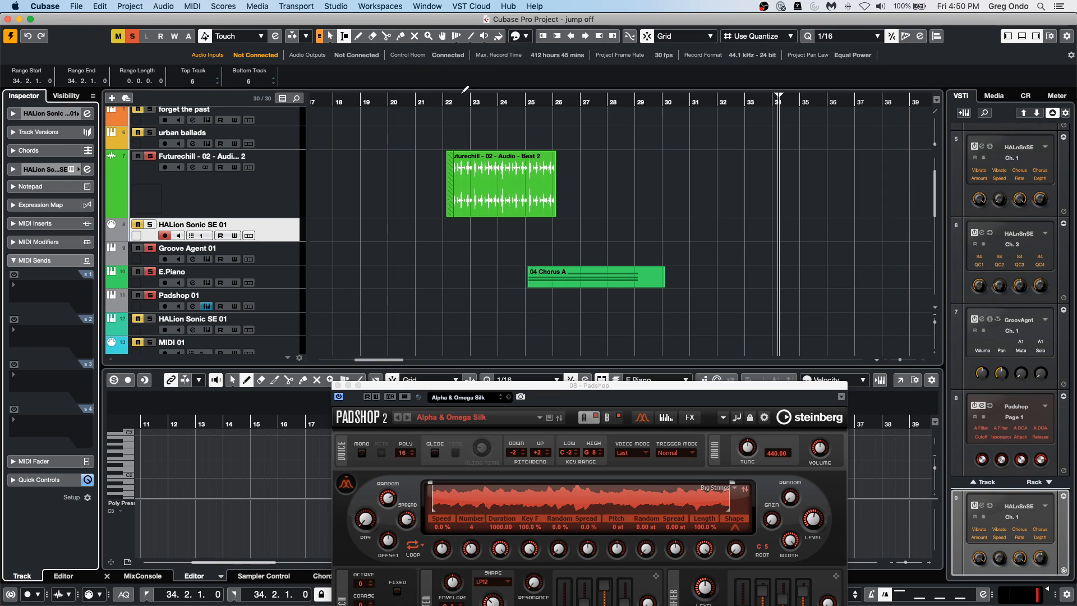
# Add one HALion Sonic instrument track with stereo output below the Futurechill audio track.
pyautogui.rightClick(285, 203)
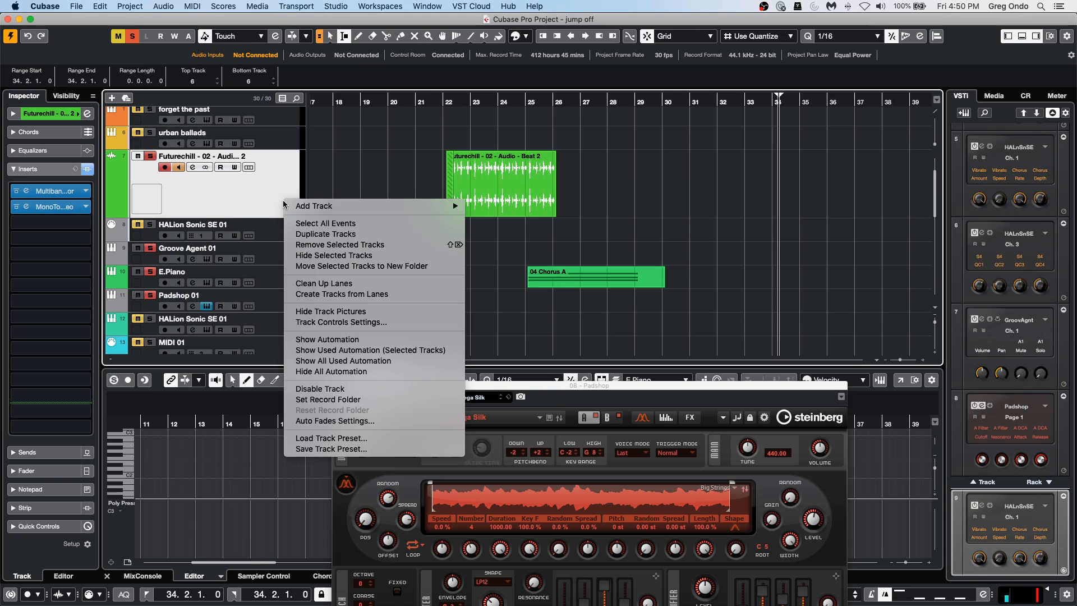
pyautogui.moveTo(373, 205)
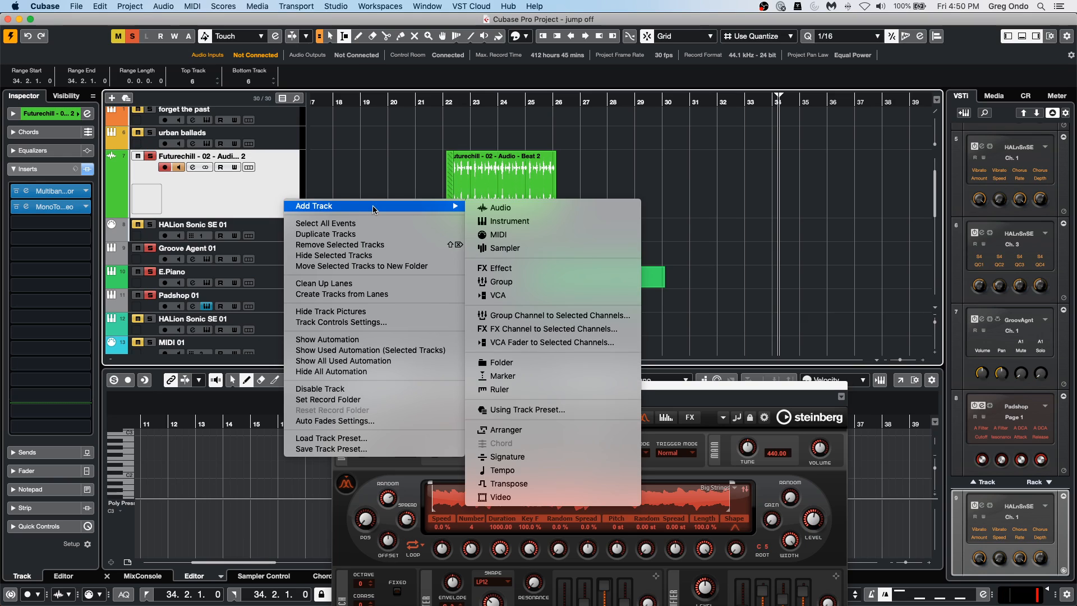
pyautogui.click(578, 221)
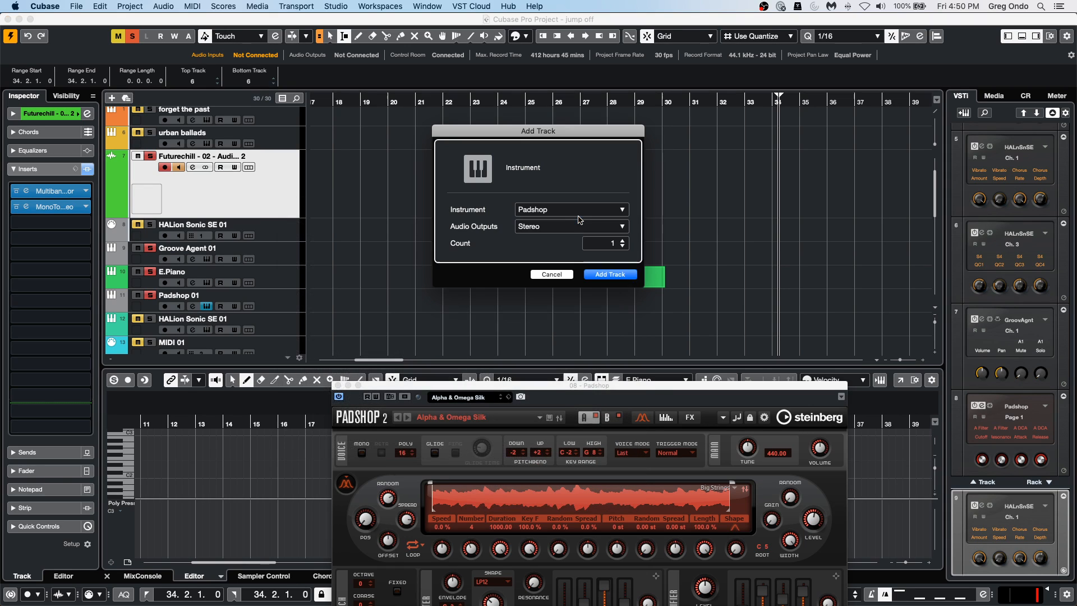
pyautogui.click(590, 213)
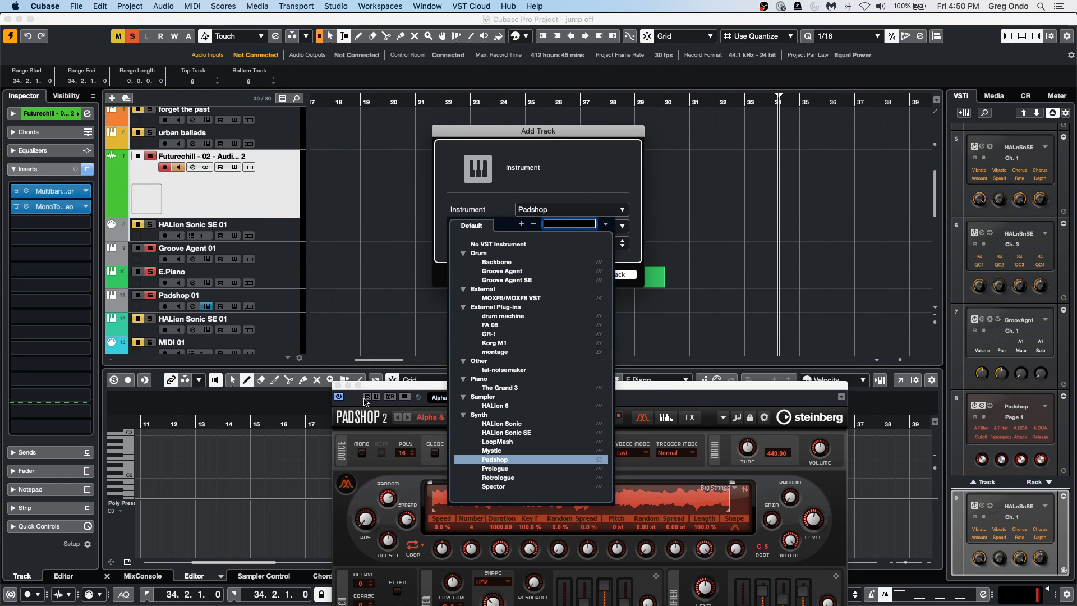
pyautogui.click(524, 425)
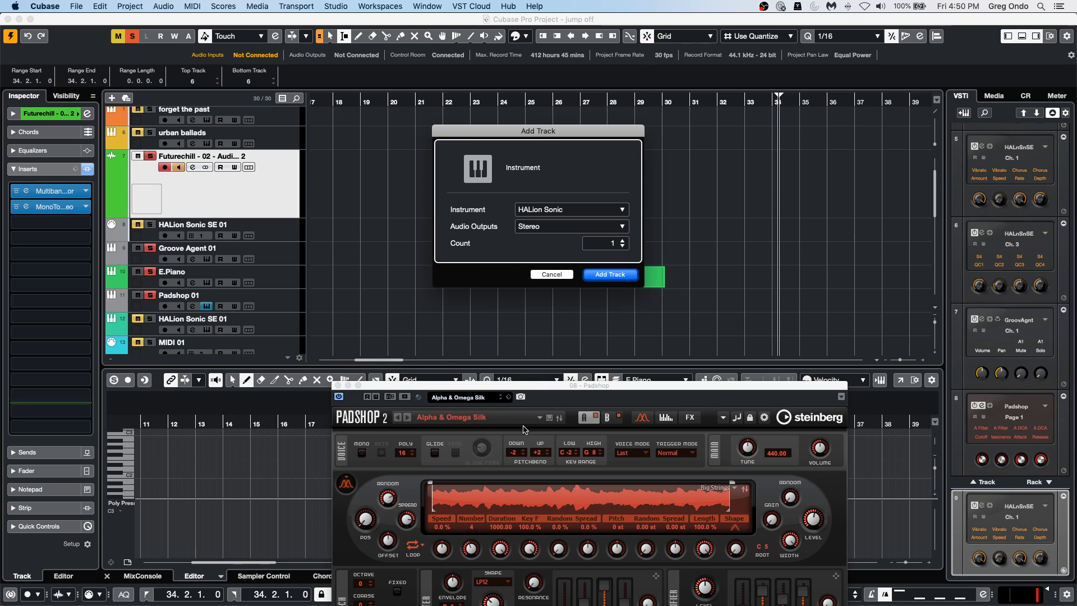
pyautogui.click(603, 278)
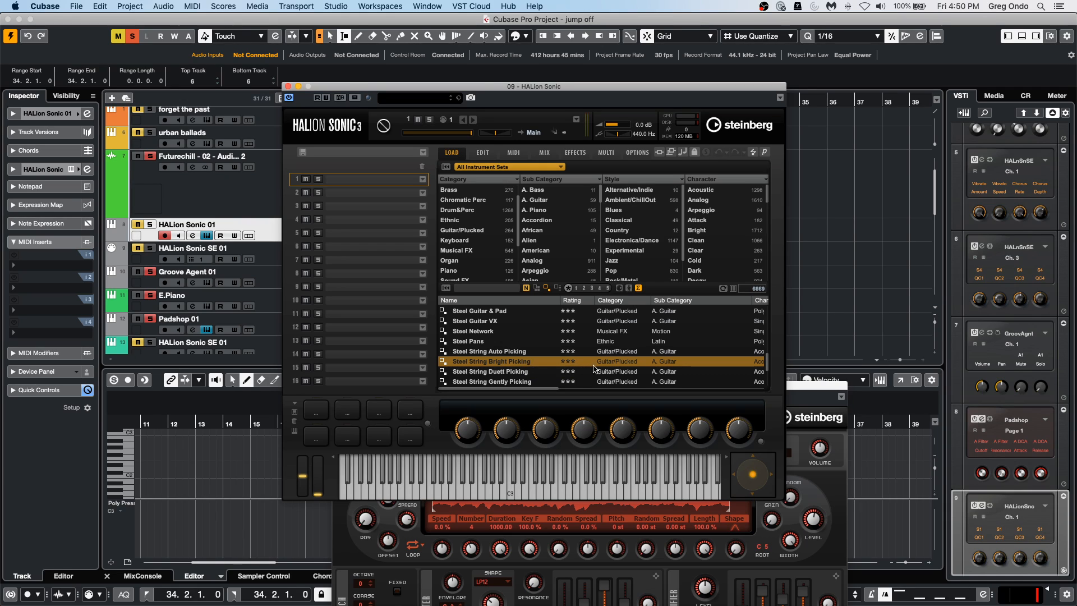
# Load Steel String Bright Picking into HALion Sonic, clear all mute and solo states, and audition the Am chord pad.
pyautogui.doubleClick(521, 364)
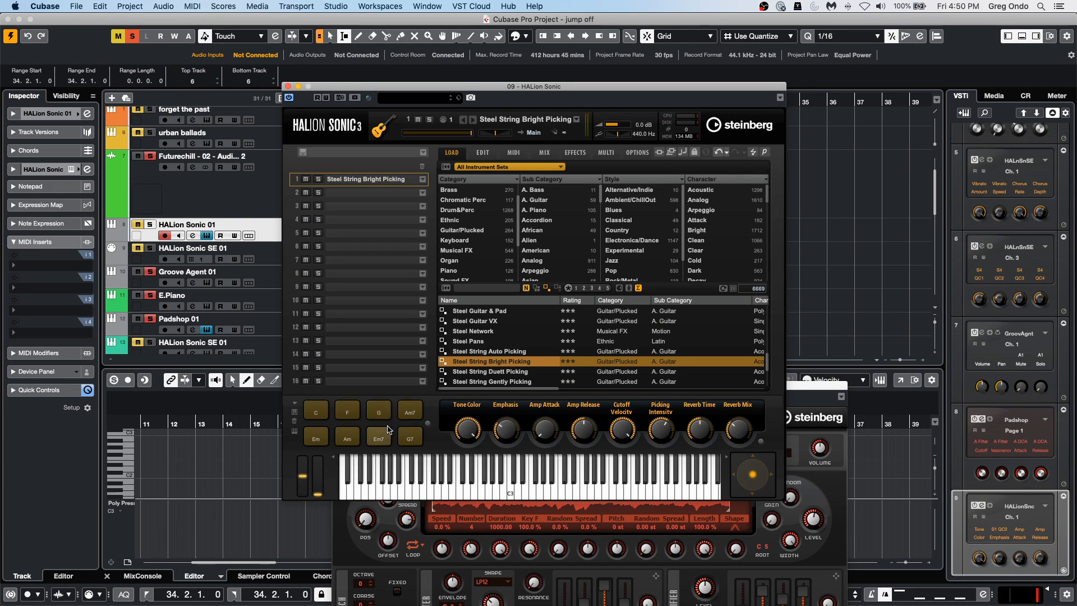
pyautogui.click(133, 37)
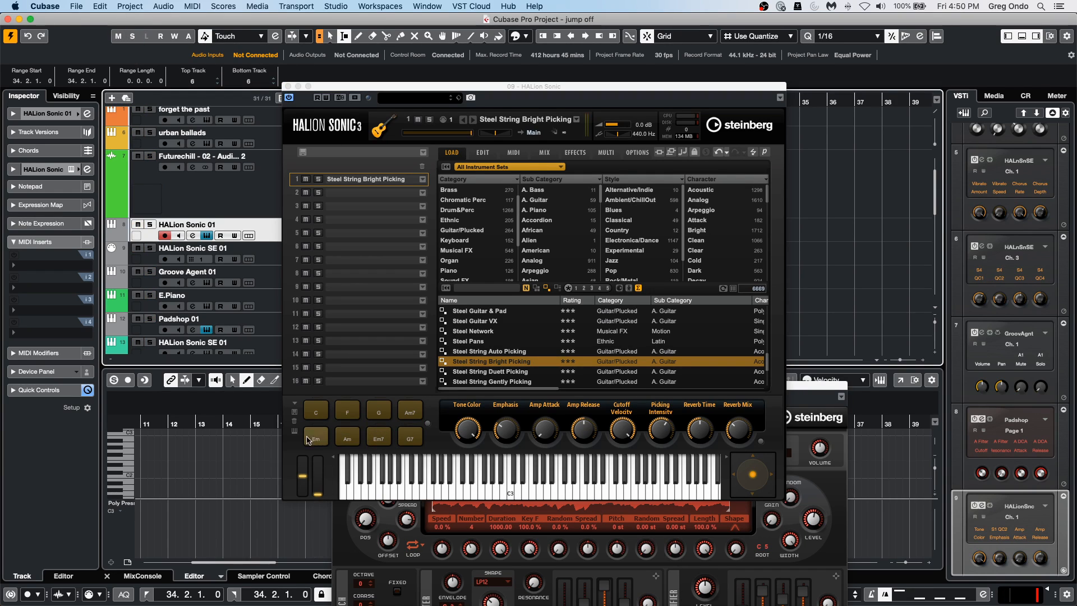
pyautogui.click(345, 440)
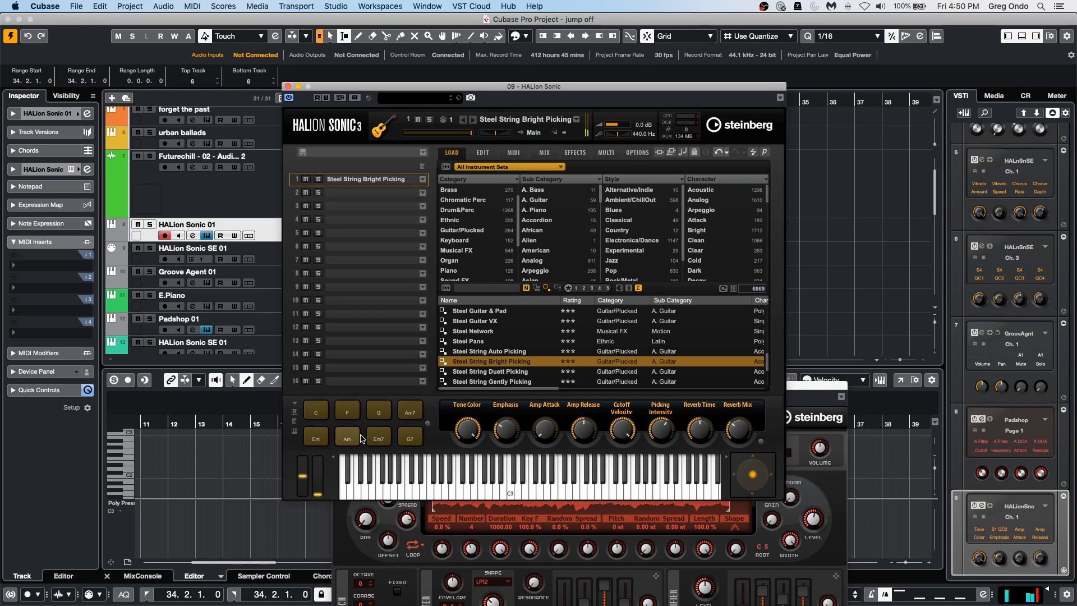
# Enable KSOff for the Picking 1 phrase and record the FlexPhraser's MIDI output.
pyautogui.click(482, 154)
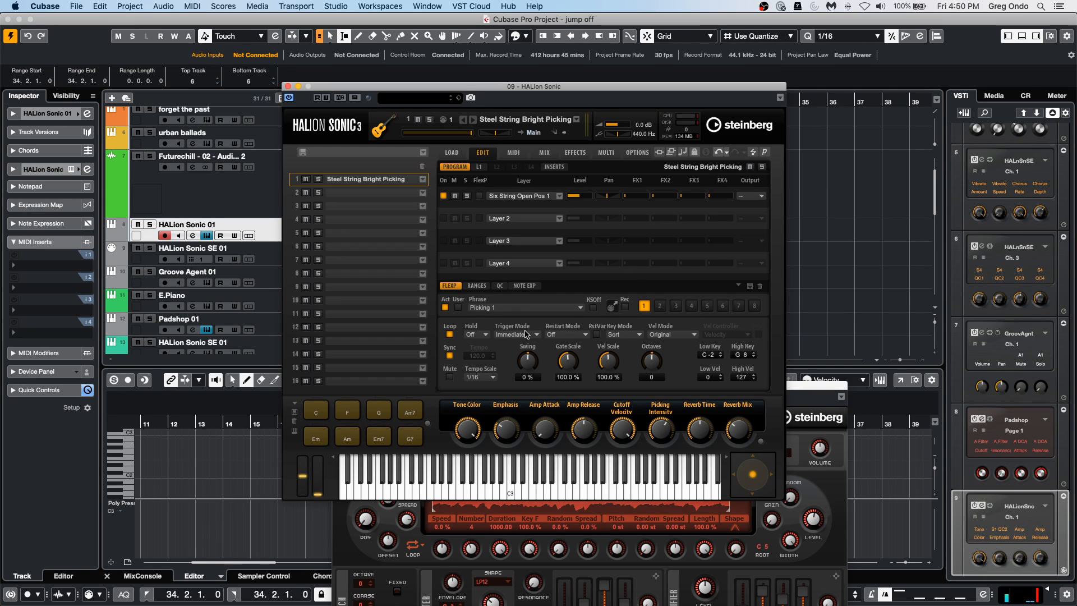
pyautogui.click(594, 308)
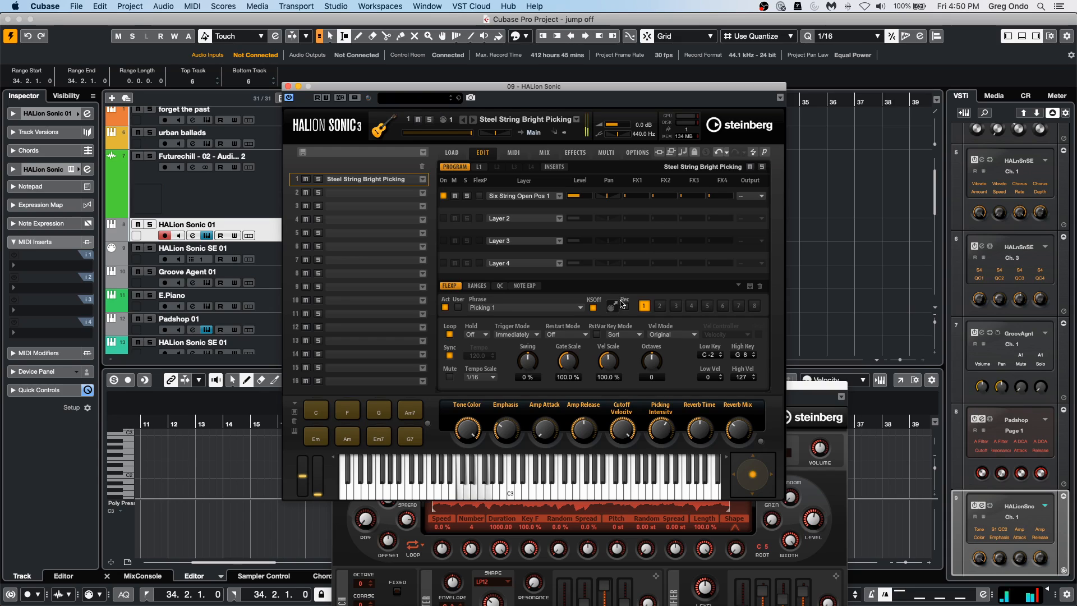
pyautogui.click(625, 306)
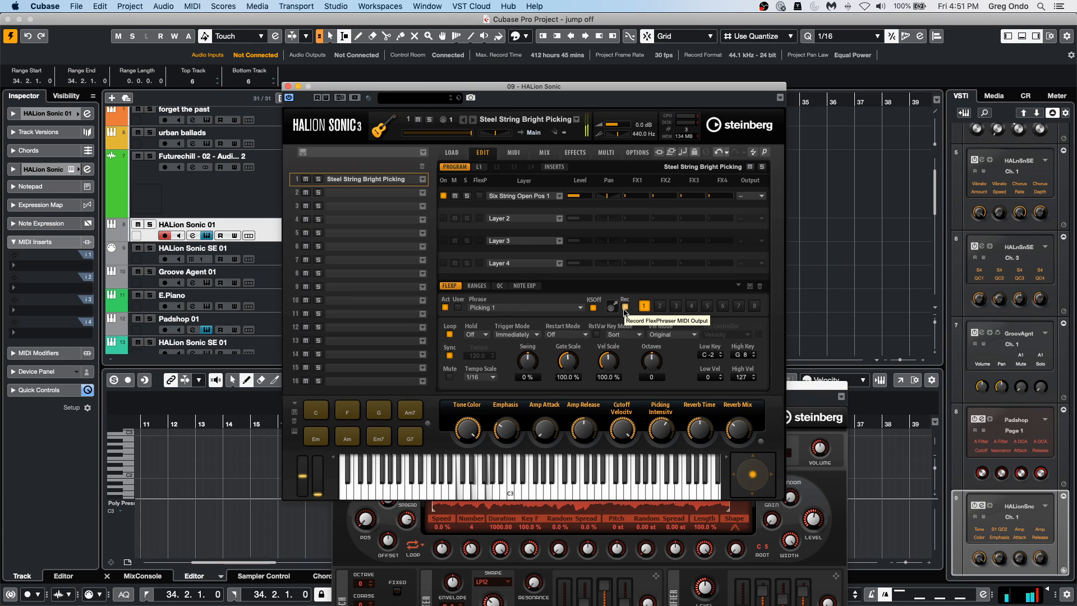
pyautogui.click(625, 308)
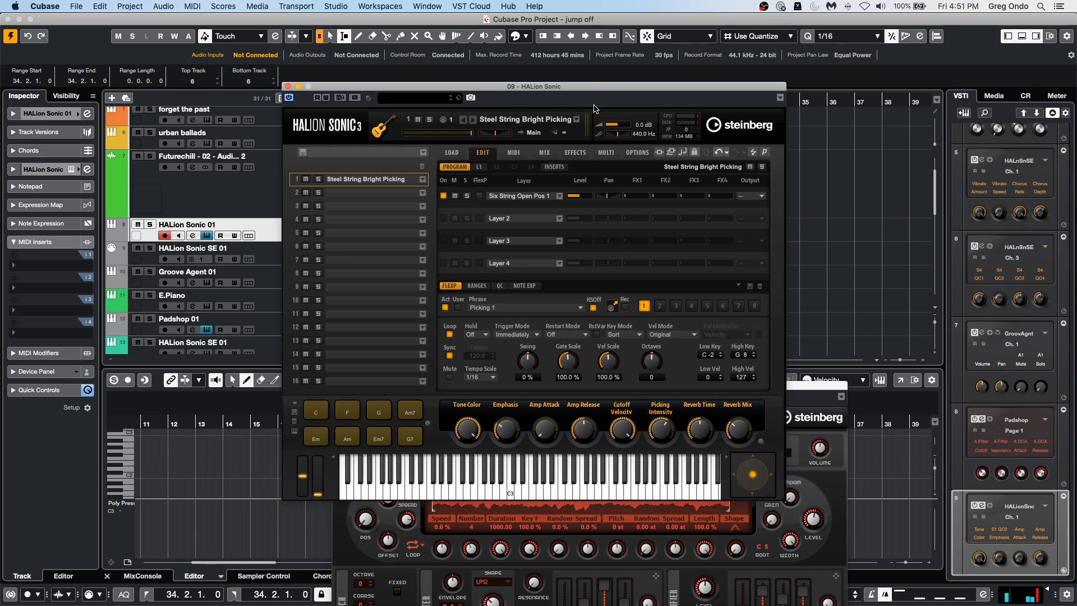
# Place the recorded FlexPhraser MIDI phrase on the E.Piano track at bar 18 and play it back.
pyautogui.moveTo(593, 88); pyautogui.dragTo(855, 88)
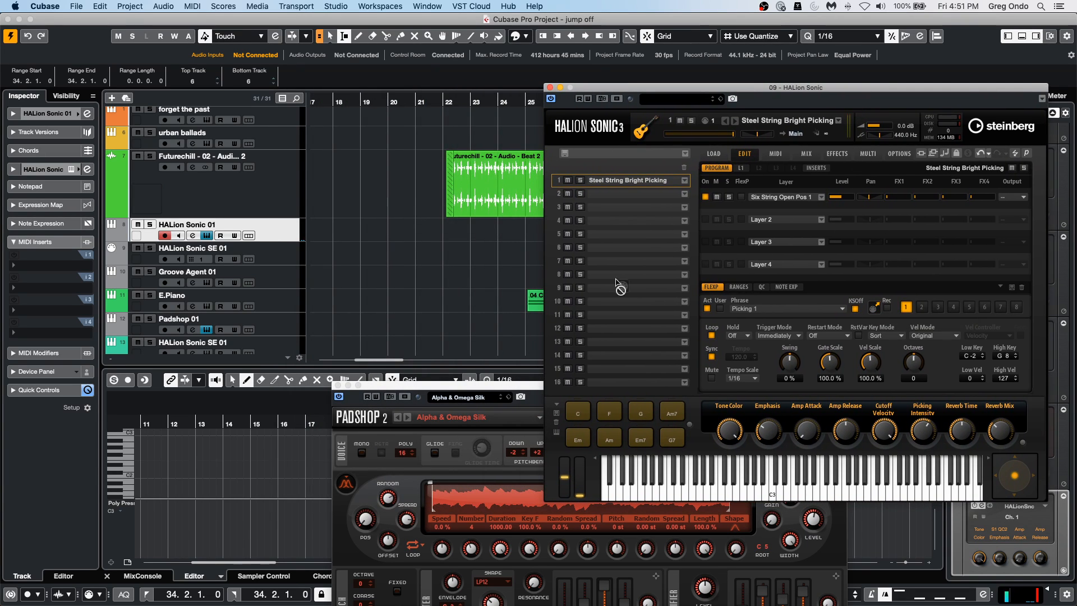
pyautogui.click(425, 249)
pyautogui.moveTo(425, 248); pyautogui.dragTo(442, 302)
pyautogui.click(425, 103)
pyautogui.press('space')
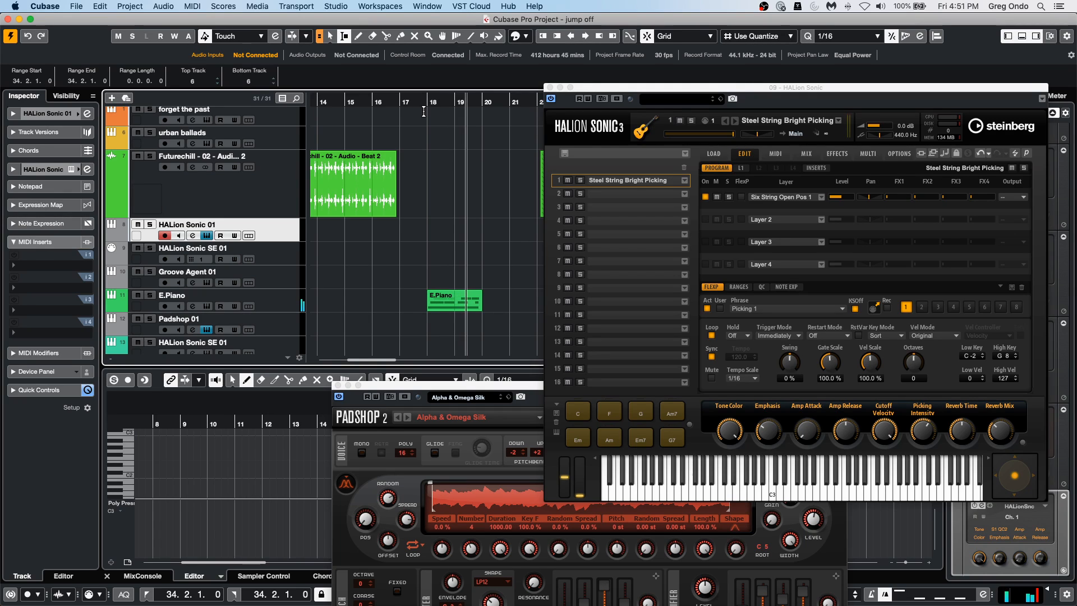
pyautogui.press('space')
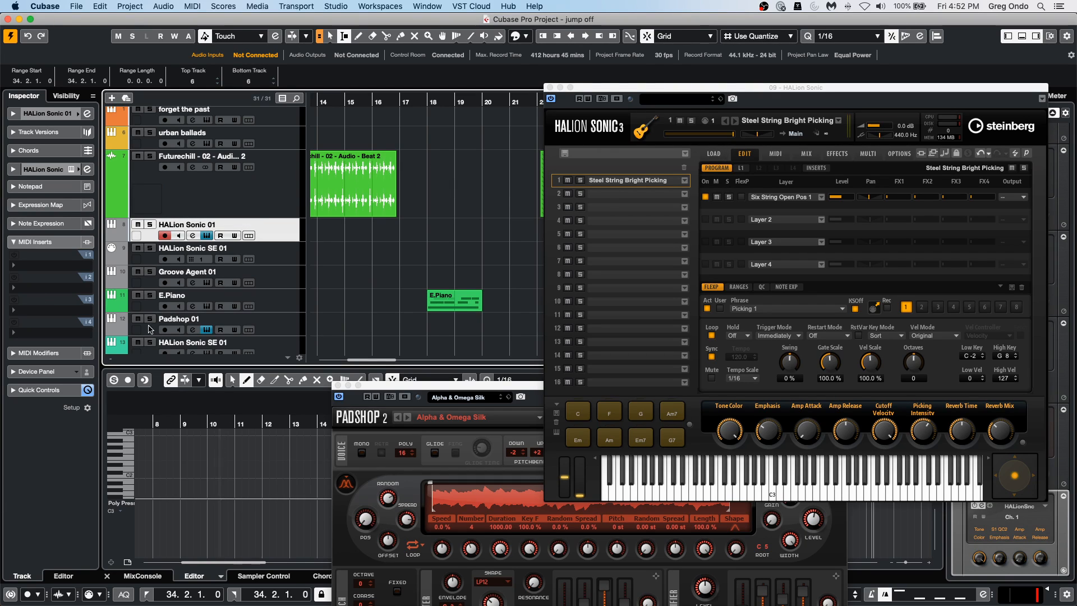
# Add Micro Tuner as the HALion Sonic 01 track's first MIDI insert with the Pythagoras - Mean Semitones preset.
pyautogui.click(55, 271)
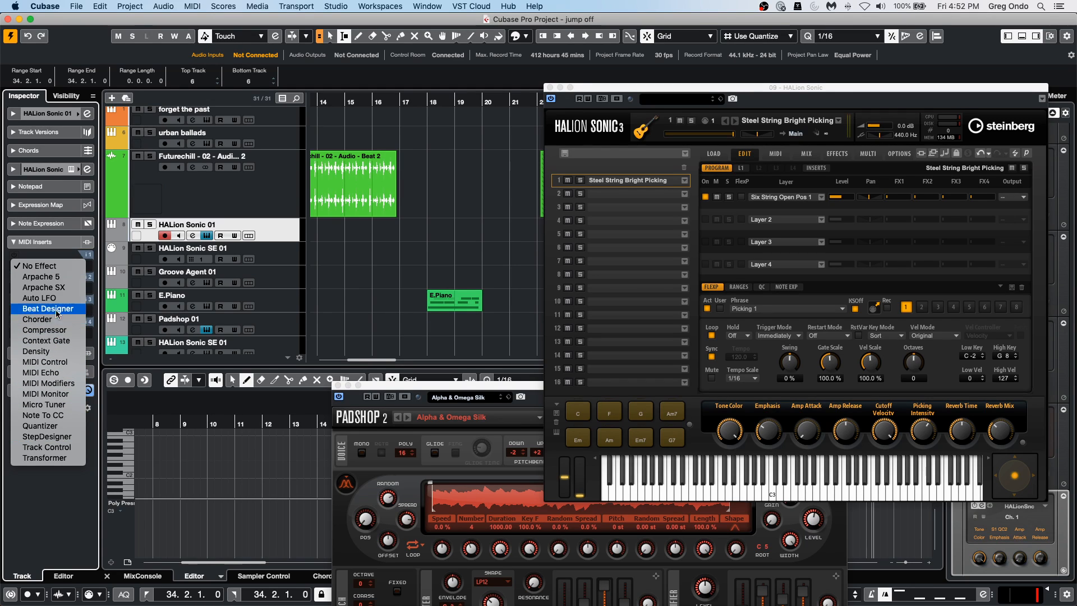
pyautogui.click(54, 404)
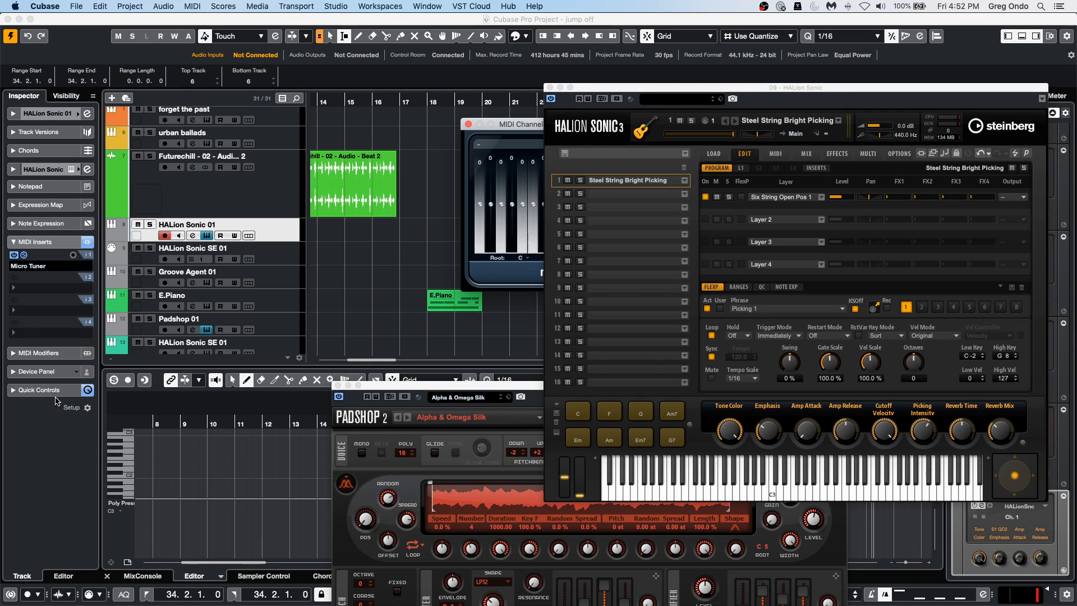
pyautogui.moveTo(499, 125); pyautogui.dragTo(339, 125)
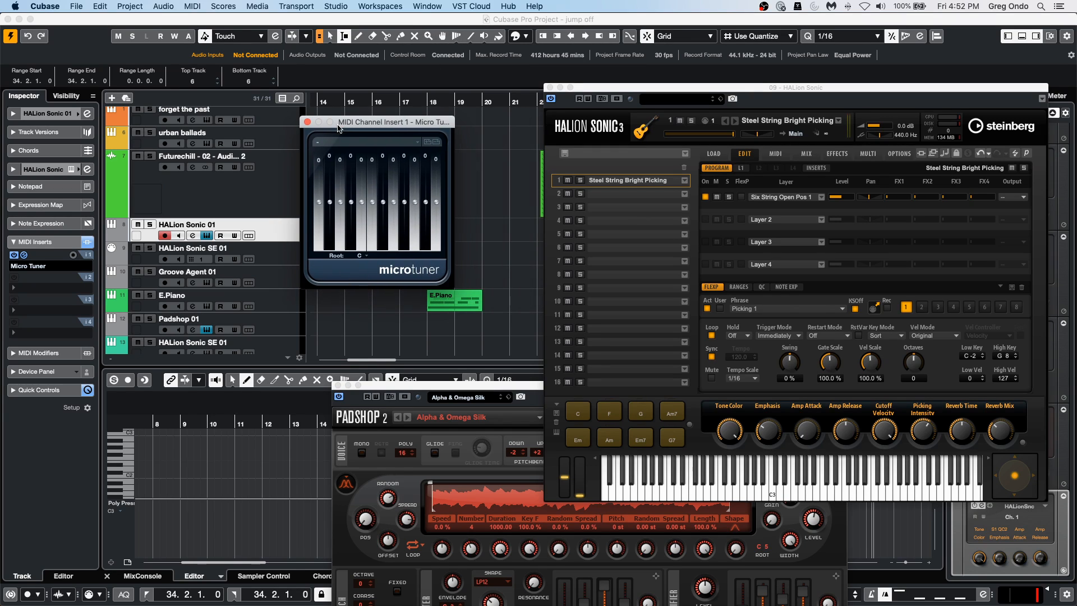
pyautogui.click(348, 145)
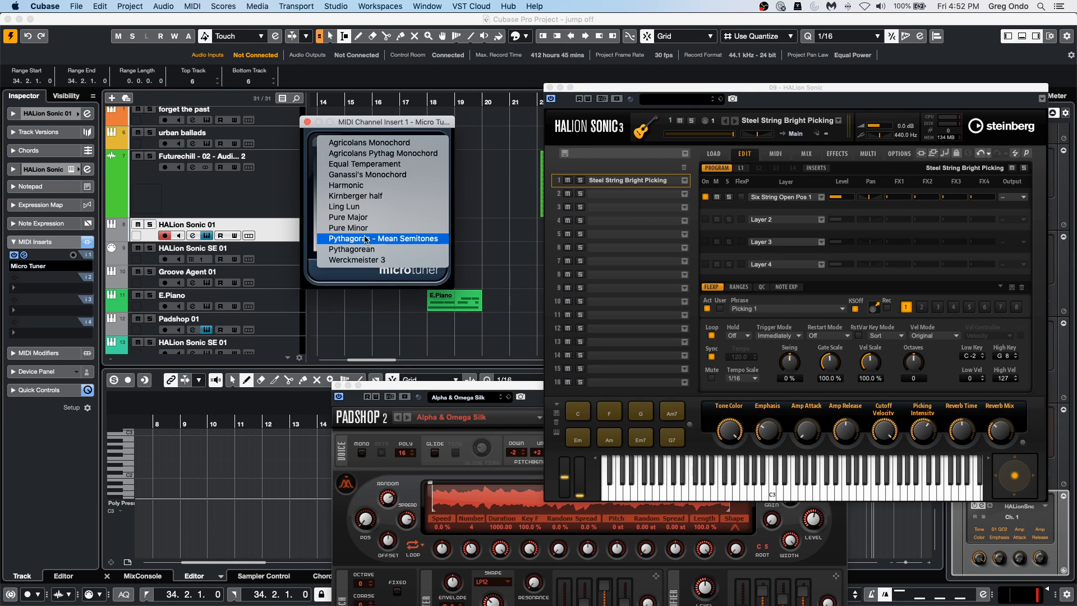
pyautogui.click(403, 238)
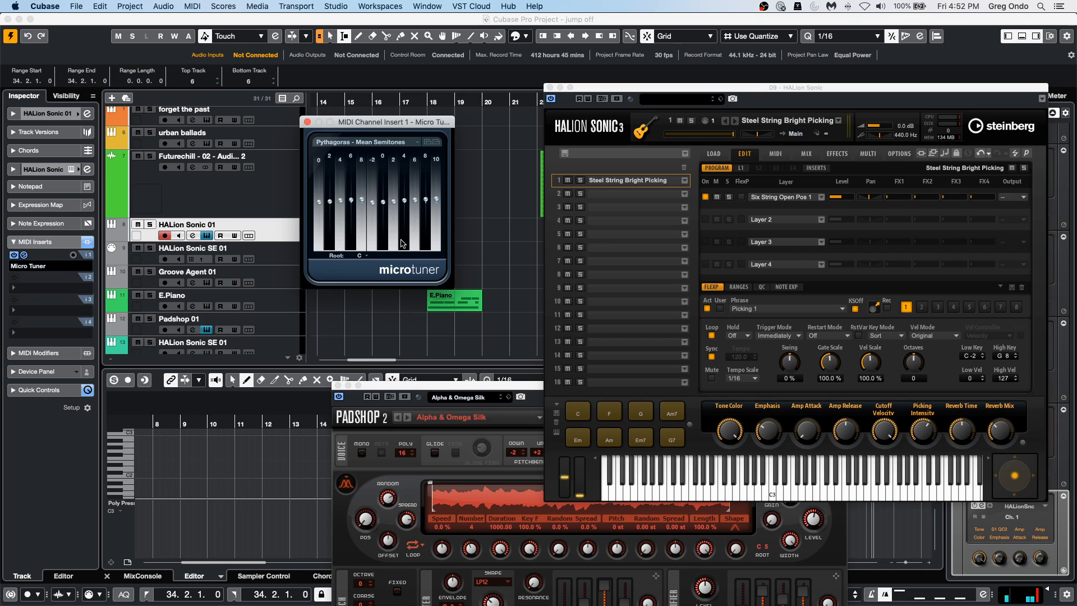
pyautogui.click(265, 252)
pyautogui.click(262, 227)
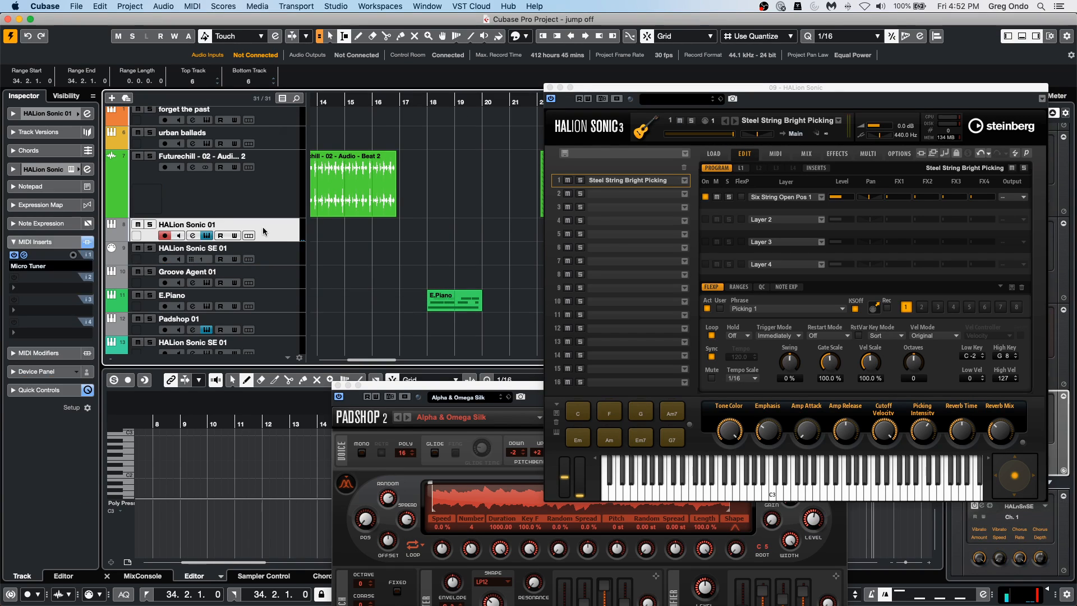
# Filter programs to the Organ category and load 60s Combo Organ into HALion Sonic's slot 2.
pyautogui.click(660, 180)
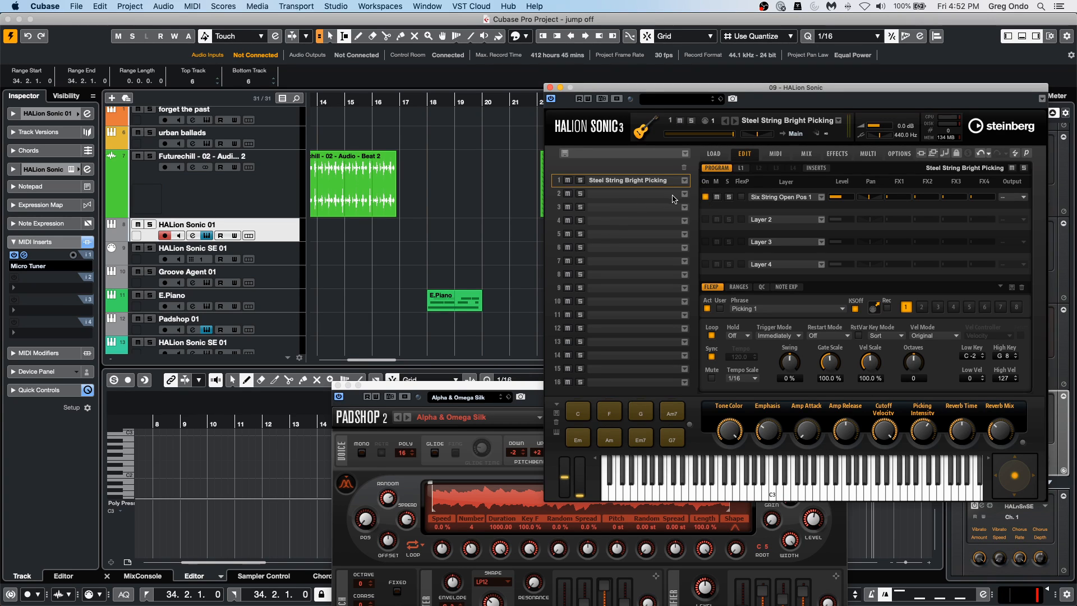
pyautogui.click(683, 197)
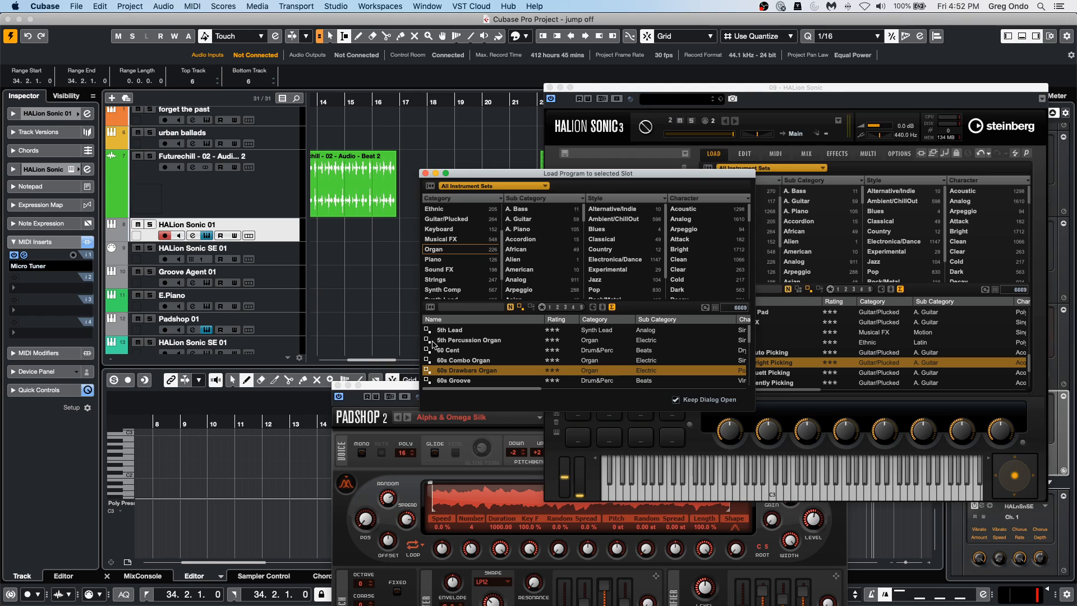
pyautogui.click(448, 250)
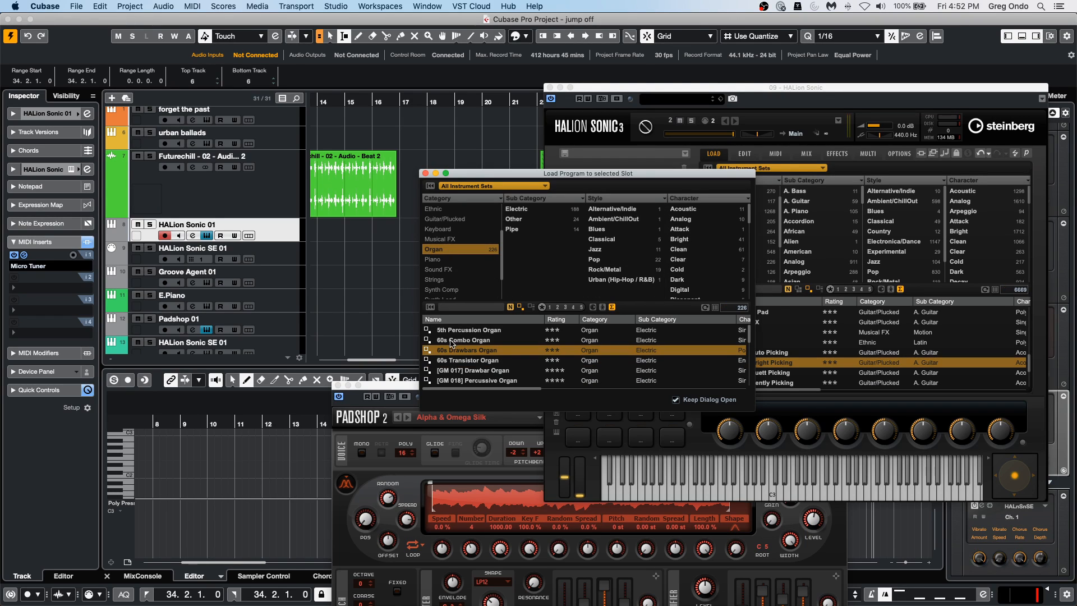
pyautogui.click(452, 341)
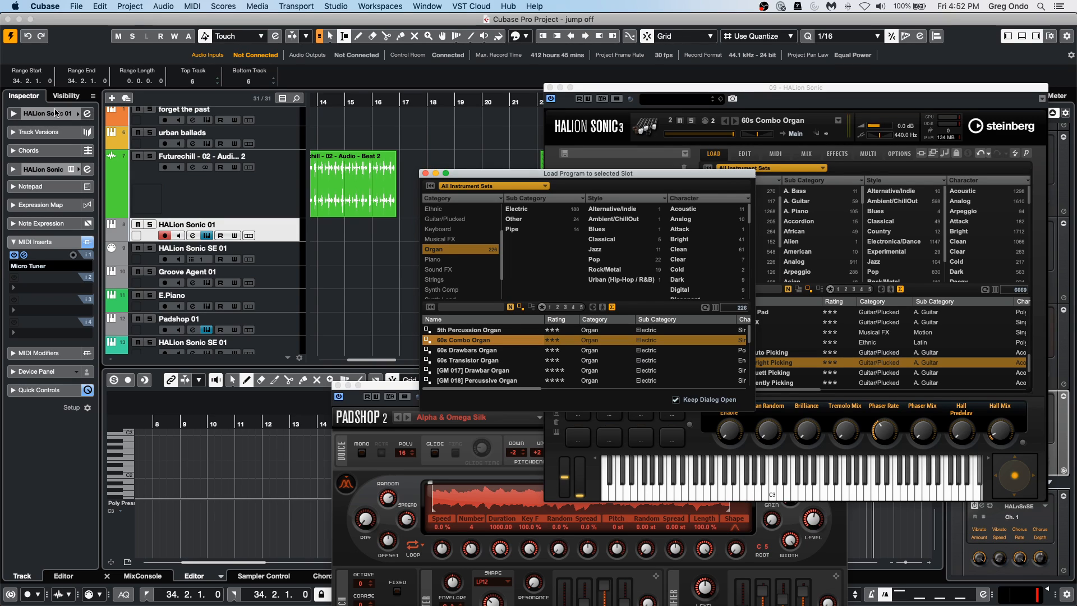
# Set the HALion Sonic 01 track's MIDI output channel to 2 and keep the track selected.
pyautogui.click(56, 113)
pyautogui.click(56, 232)
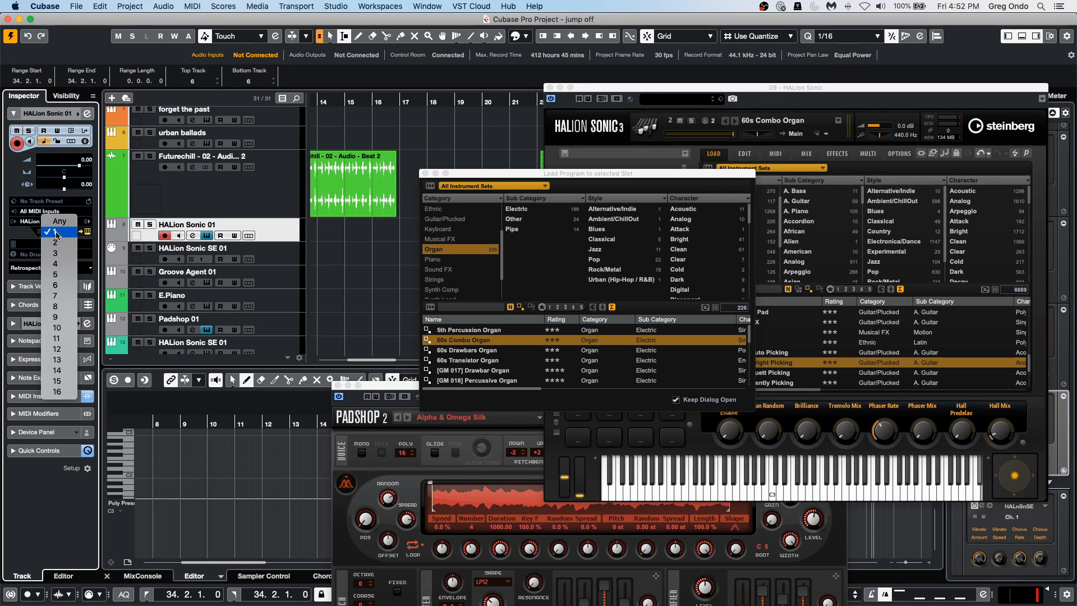
pyautogui.click(56, 243)
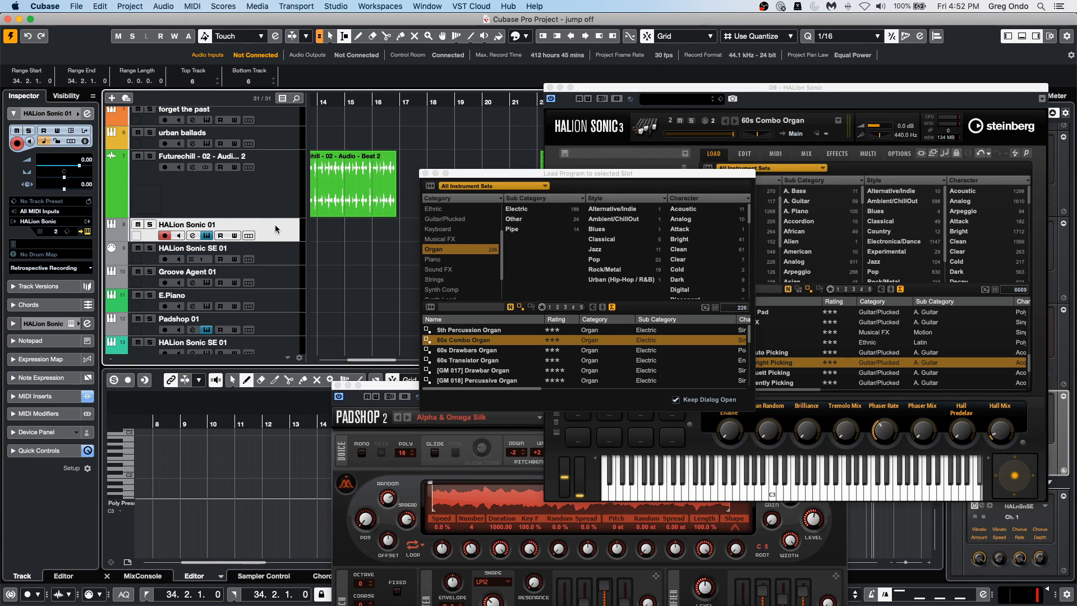
pyautogui.click(277, 202)
pyautogui.click(215, 222)
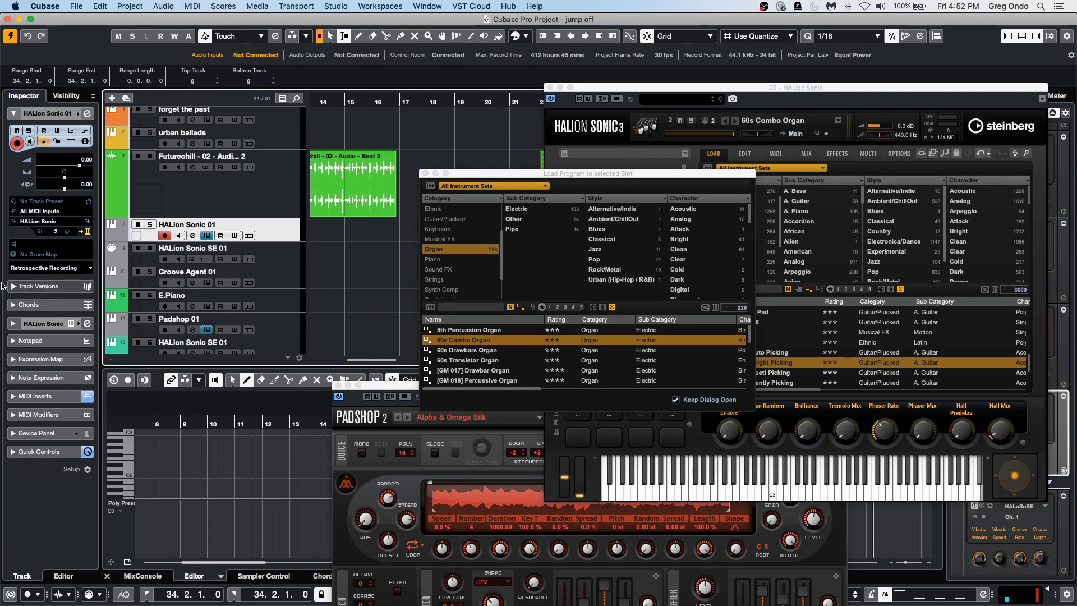
# Reopen the Micro Tuner insert on the HALion Sonic 01 track and move its window clear of the program browser.
pyautogui.click(35, 396)
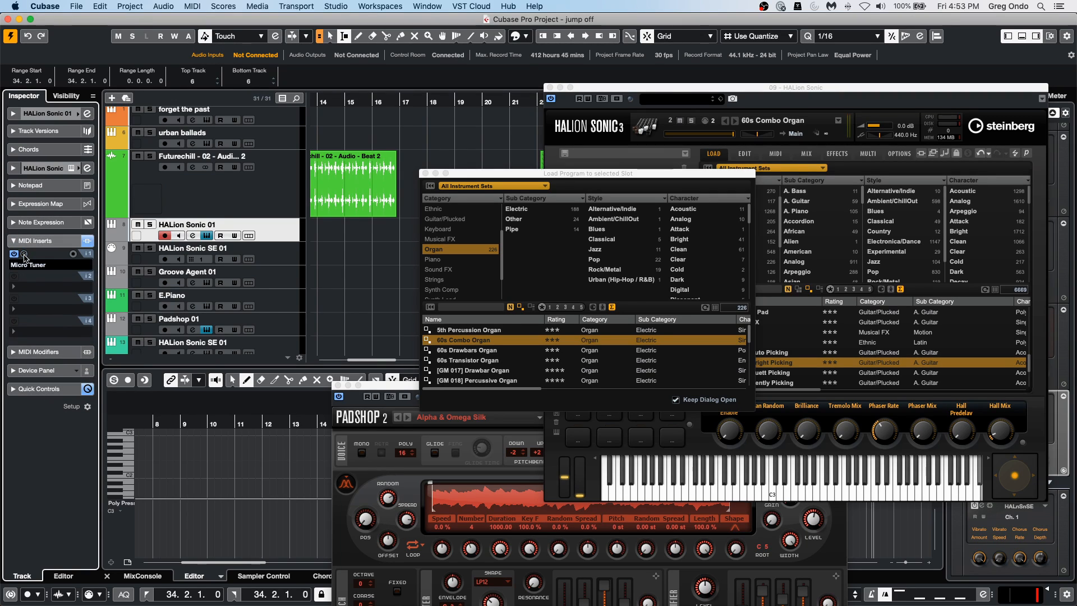
pyautogui.click(25, 255)
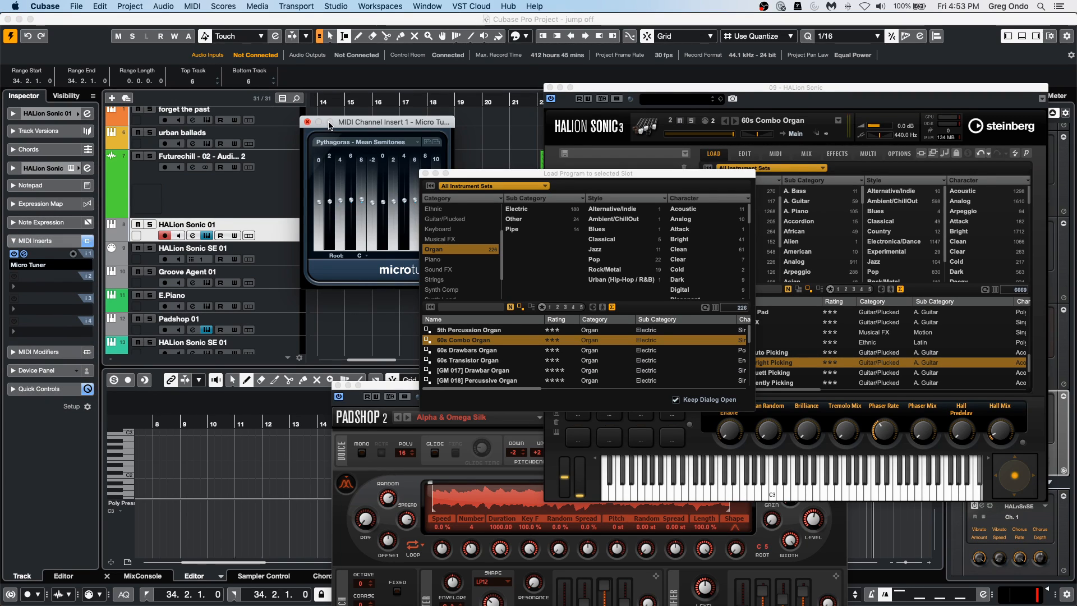
pyautogui.moveTo(370, 122); pyautogui.dragTo(304, 120)
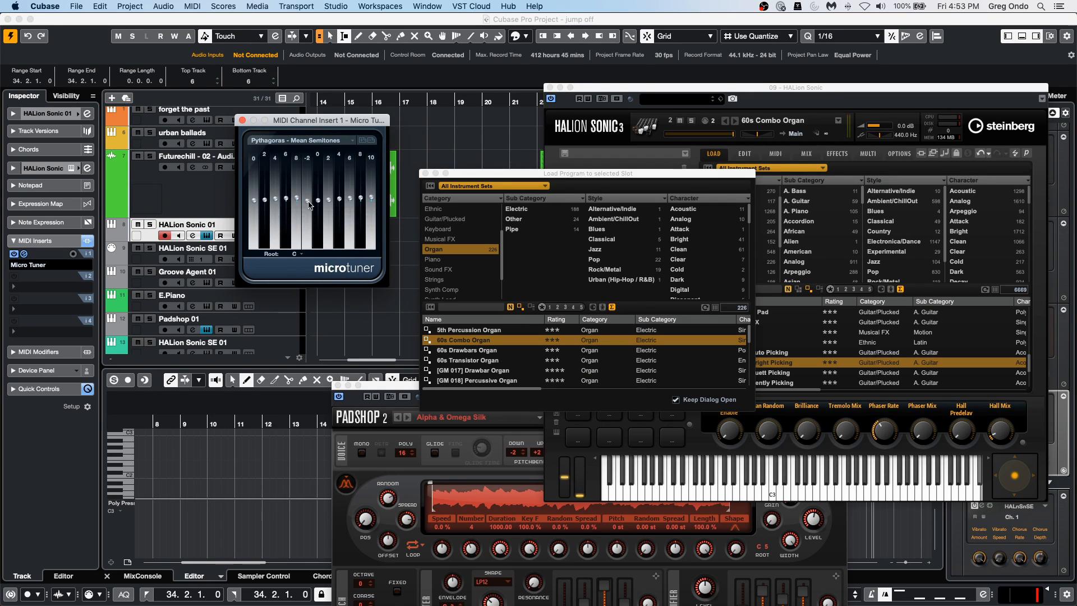
# Retune individual keys in Micro Tuner, with C# at about 62, E at about 69 and F at about -98.
pyautogui.moveTo(295, 200); pyautogui.dragTo(308, 237)
pyautogui.moveTo(329, 200); pyautogui.dragTo(360, 211)
pyautogui.moveTo(264, 200); pyautogui.dragTo(267, 181)
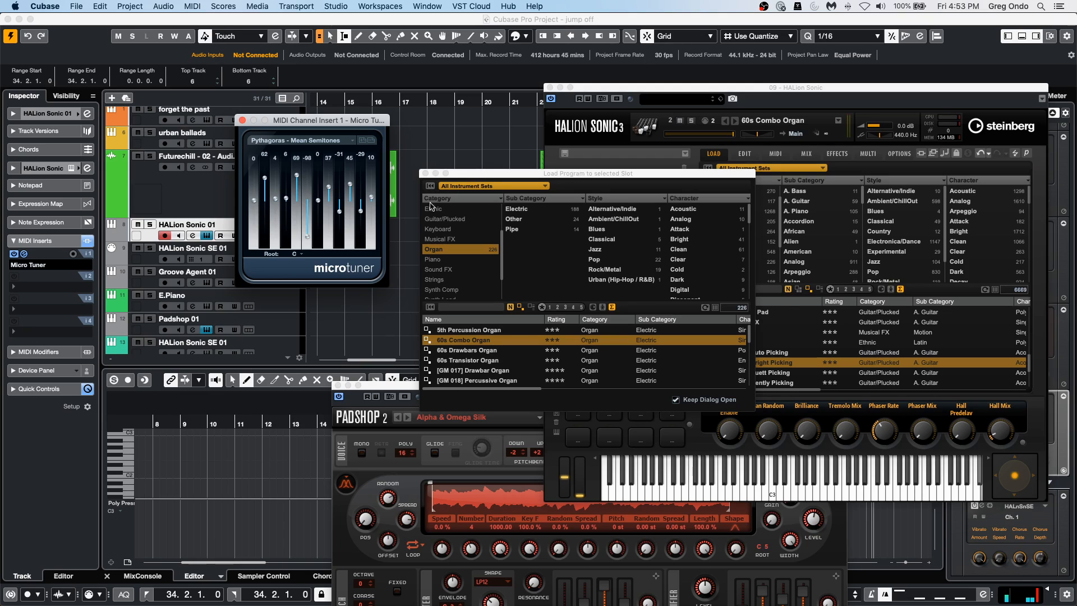
# Apply the Pure Major tuning preset in Micro Tuner.
pyautogui.click(322, 141)
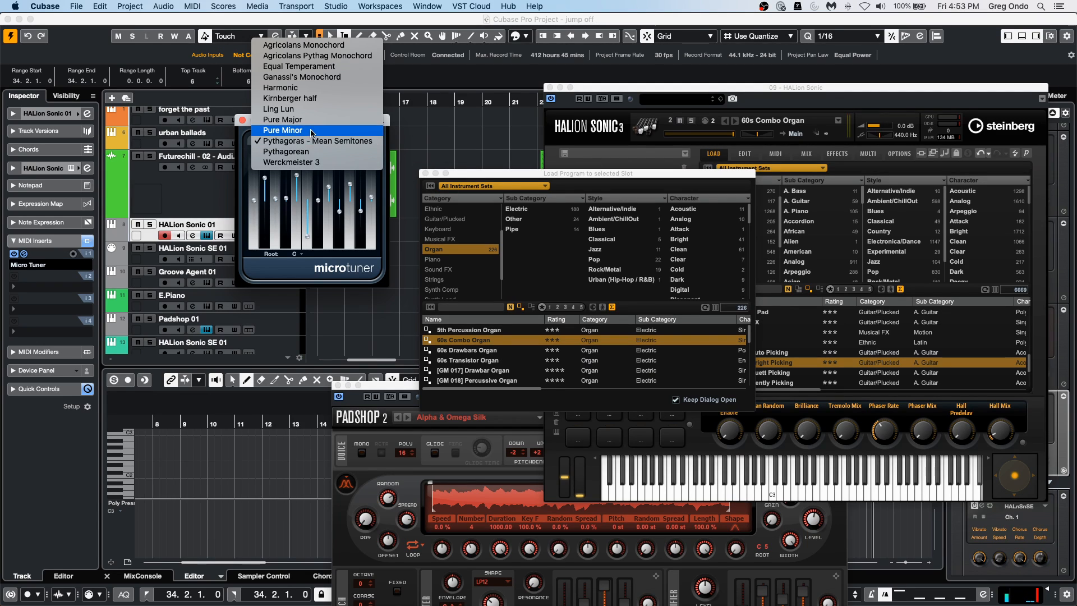
pyautogui.click(318, 121)
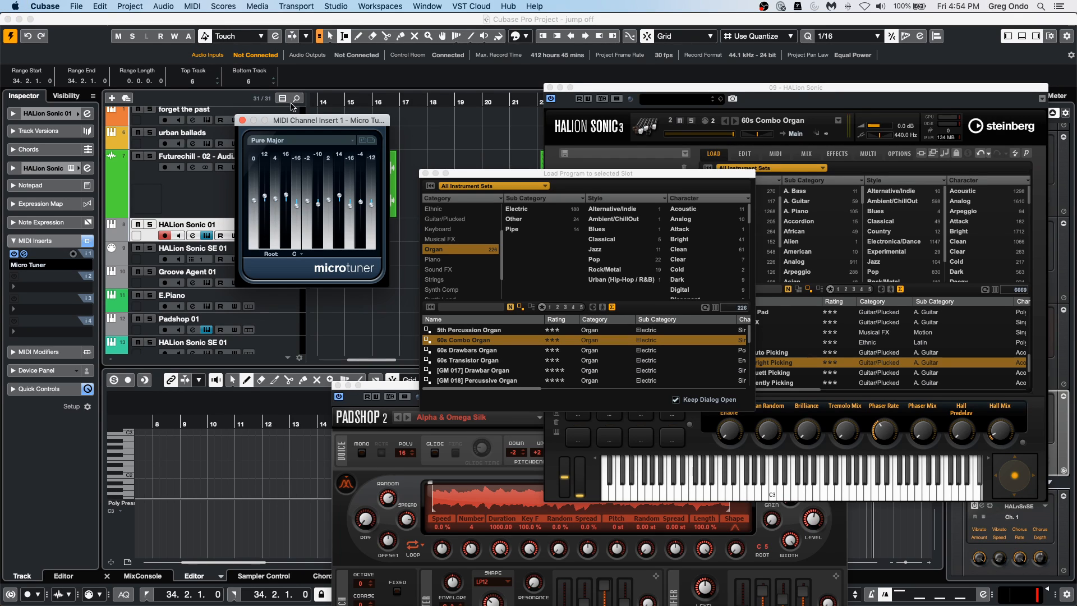
# Close the Micro Tuner, program browser and HALion Sonic windows.
pyautogui.click(242, 120)
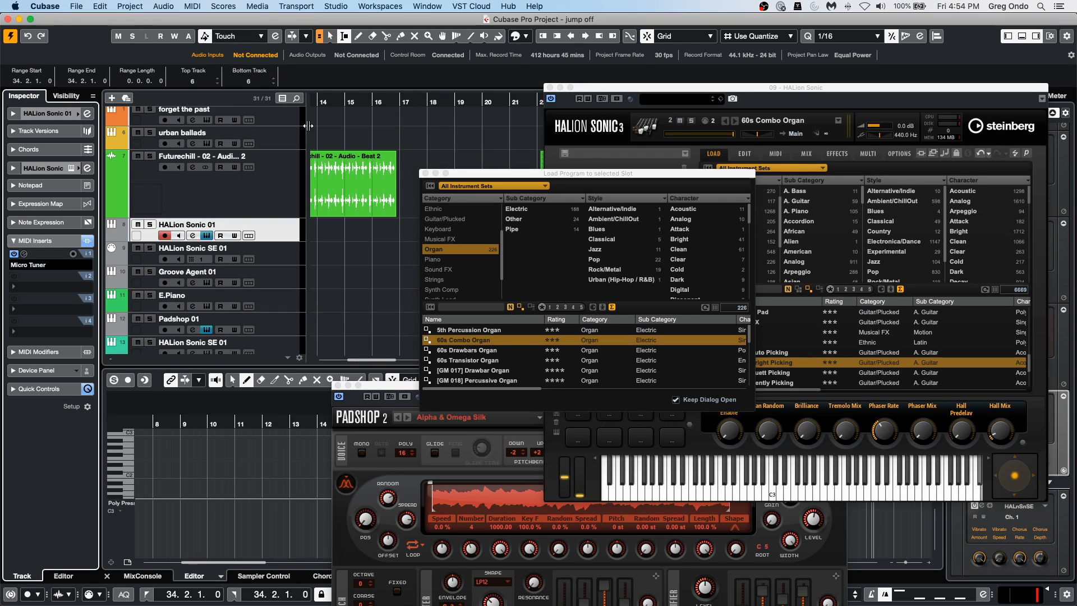
pyautogui.click(426, 173)
pyautogui.click(550, 87)
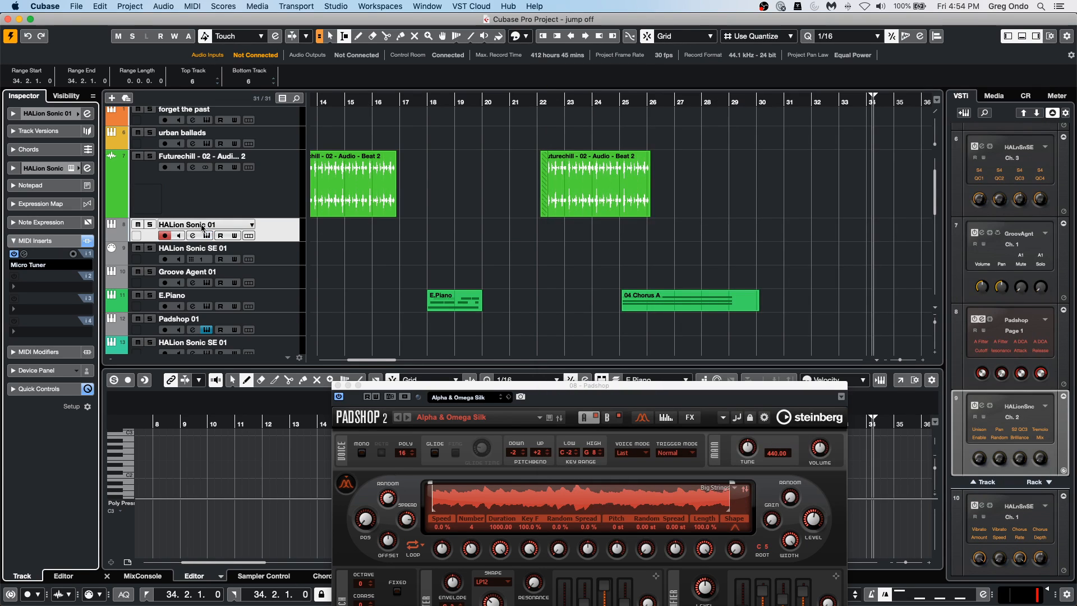
# Record-enable the audio tracks Audio 03 through Audio 08.
pyautogui.scroll(-10, 199, 227)
pyautogui.scroll(4, 208, 246)
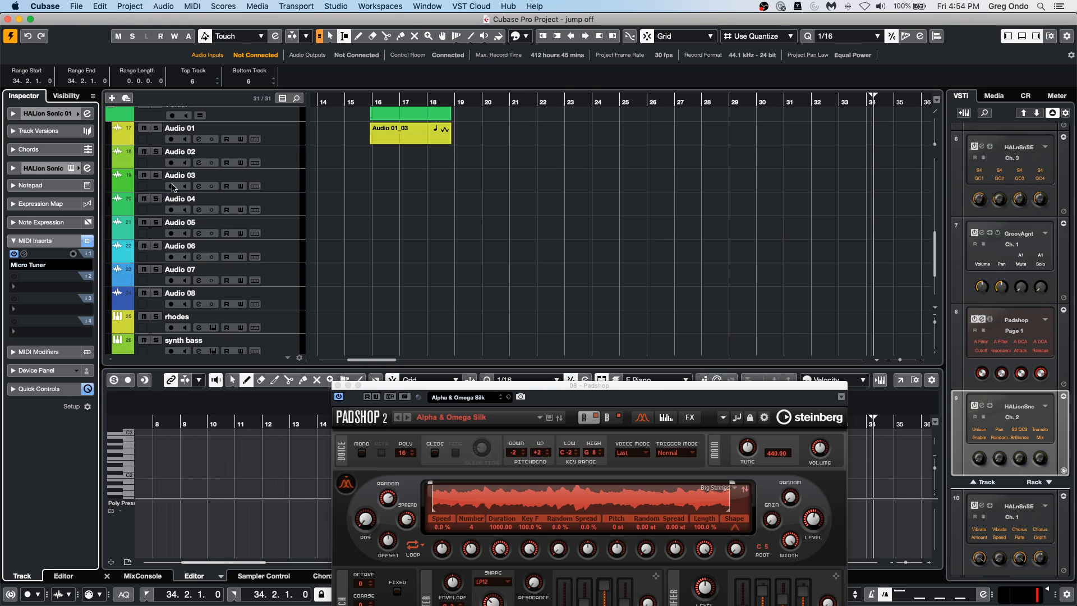
pyautogui.click(171, 186)
pyautogui.click(172, 209)
pyautogui.click(171, 232)
pyautogui.click(171, 257)
pyautogui.click(171, 280)
pyautogui.click(171, 304)
# Open the Project Logical Editor beside the track list, set its function to Select and check the available macros.
pyautogui.click(290, 7)
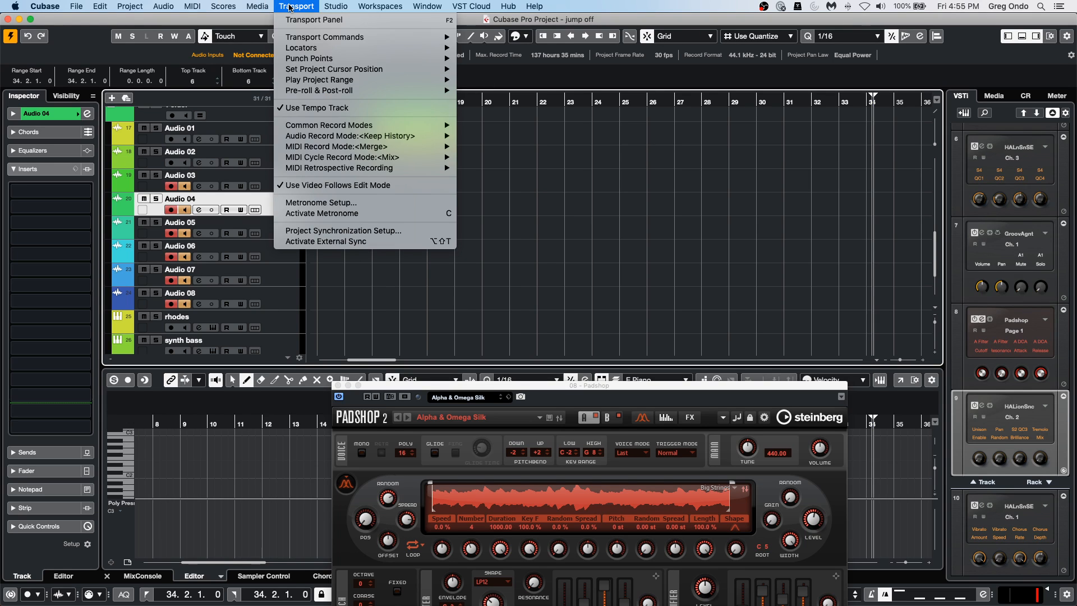
pyautogui.moveTo(129, 6)
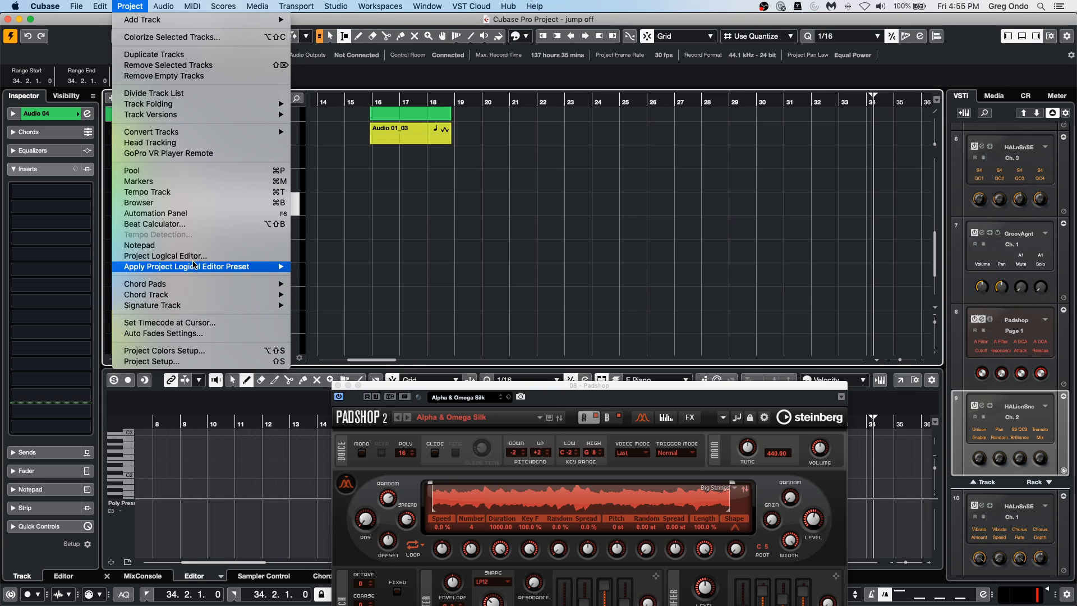
pyautogui.click(210, 257)
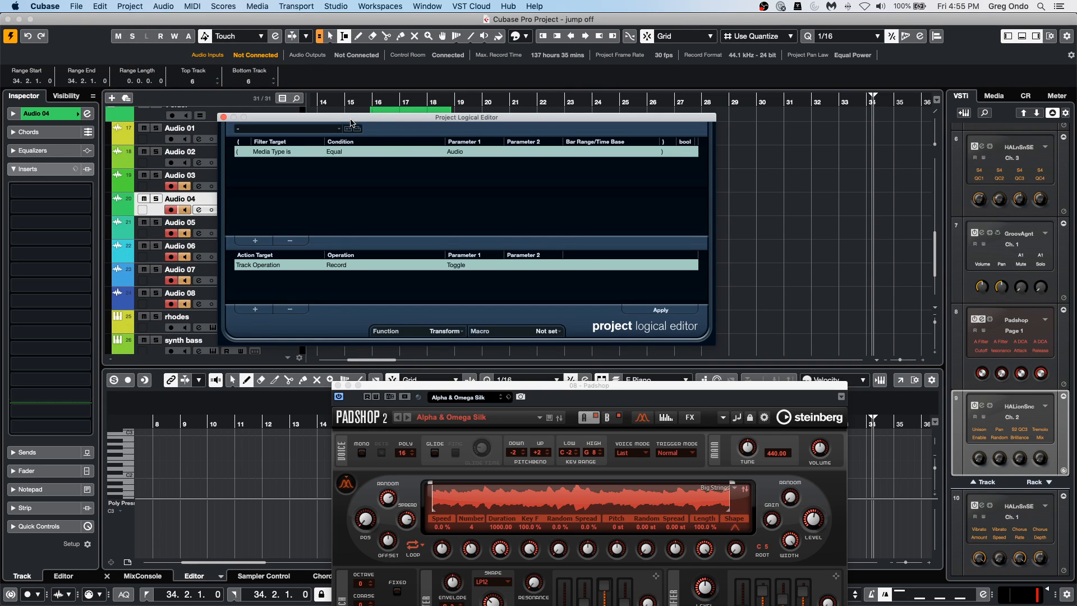
pyautogui.moveTo(351, 123); pyautogui.dragTo(606, 110)
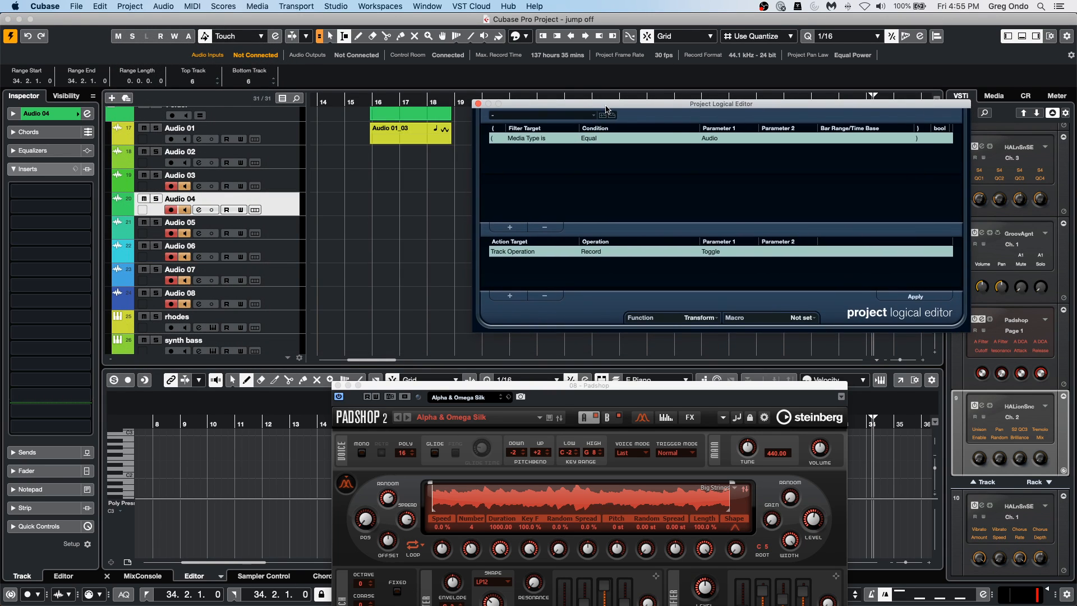
pyautogui.click(716, 324)
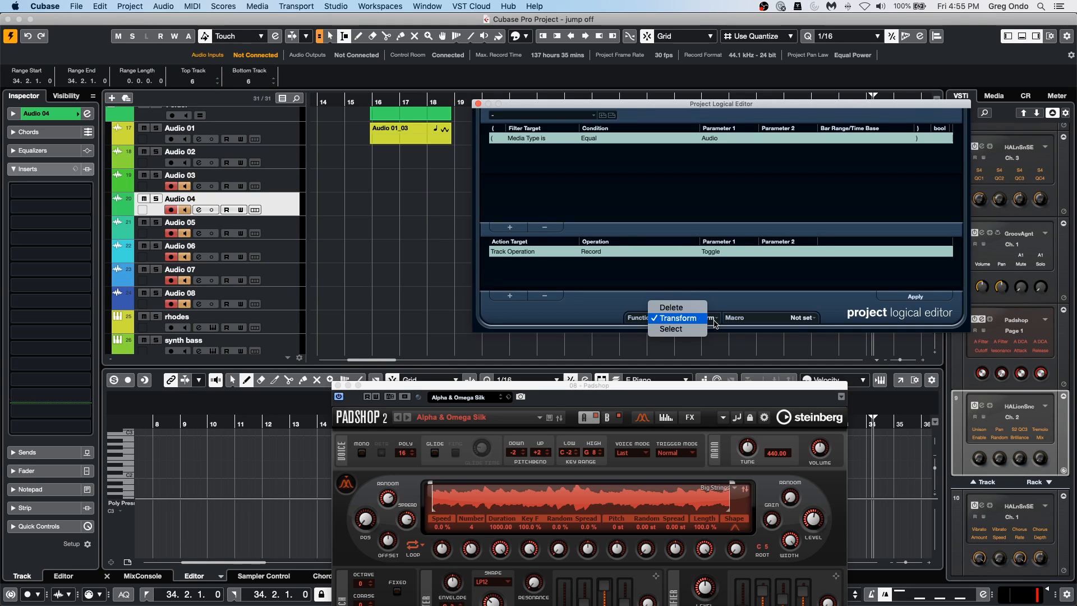
pyautogui.click(677, 334)
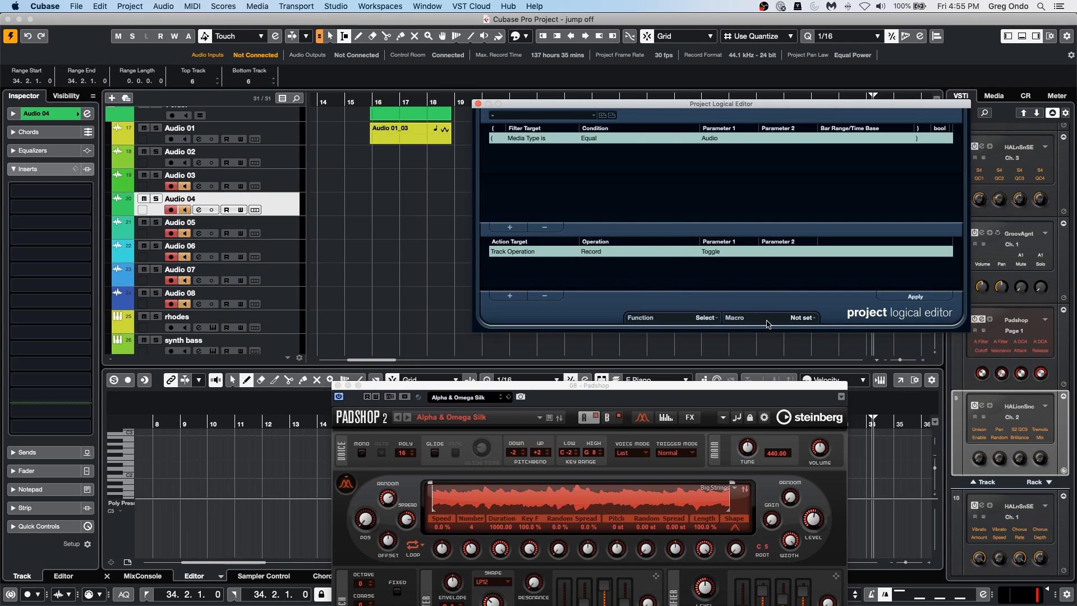
pyautogui.click(795, 318)
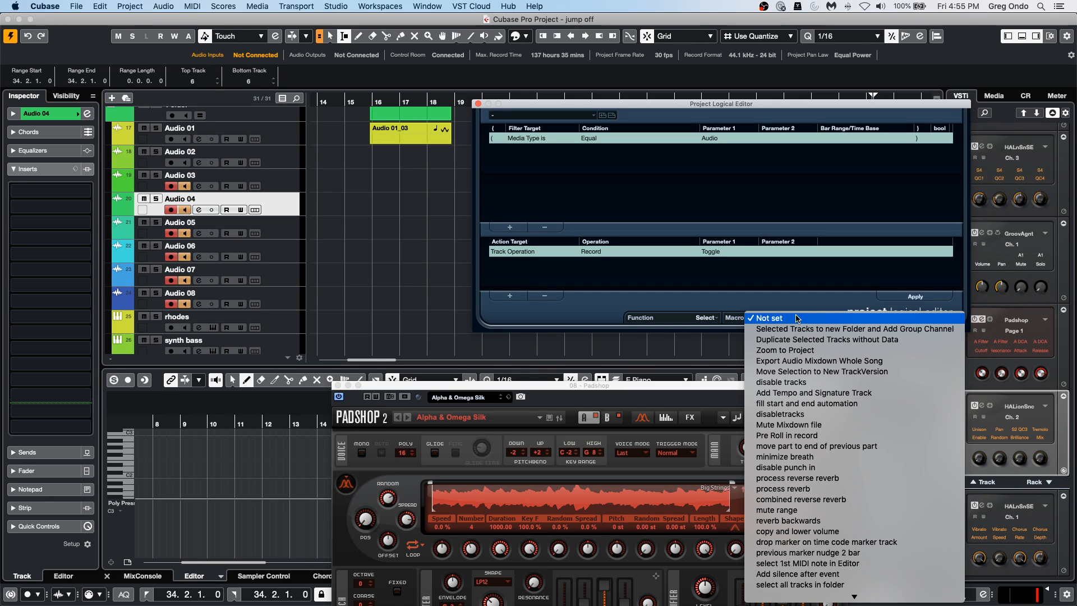
pyautogui.click(566, 157)
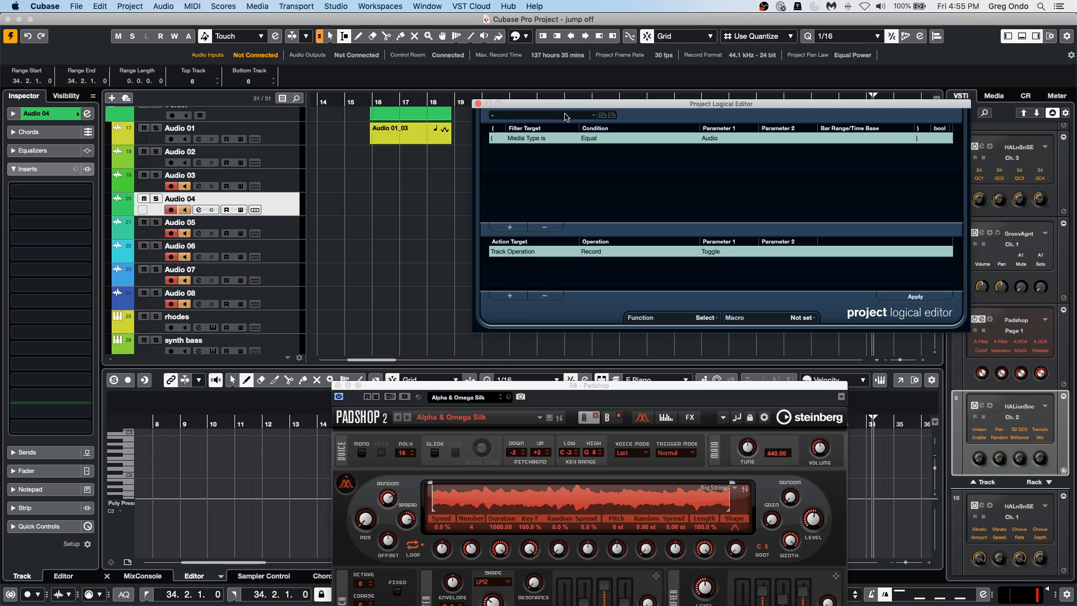
# Set the filter line to target Property with the condition Property is set, and check the available property parameters.
pyautogui.click(525, 140)
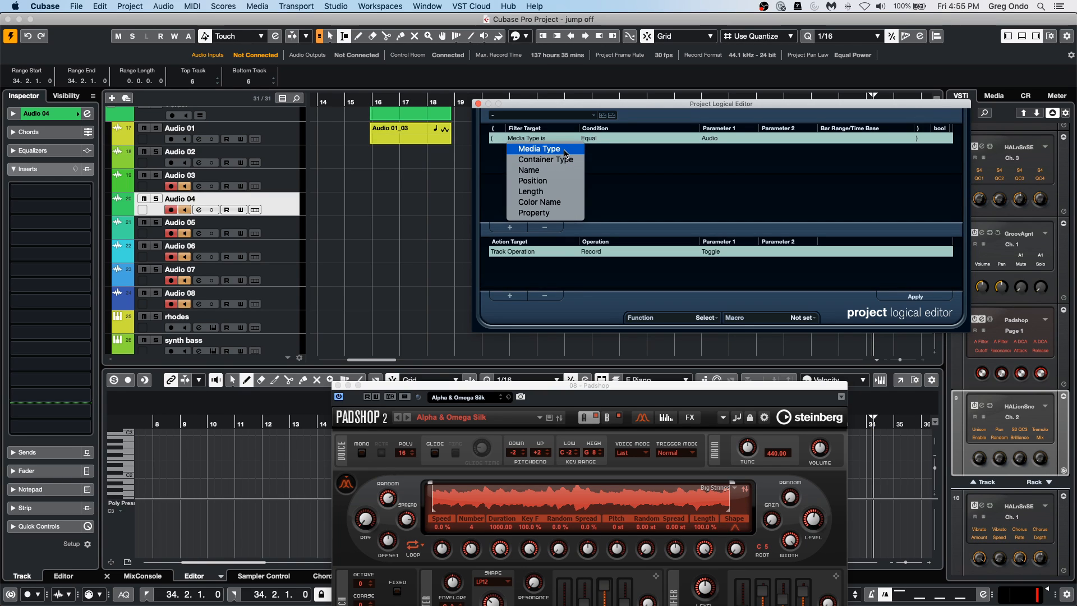
pyautogui.click(568, 215)
pyautogui.click(601, 139)
pyautogui.click(620, 150)
pyautogui.click(727, 137)
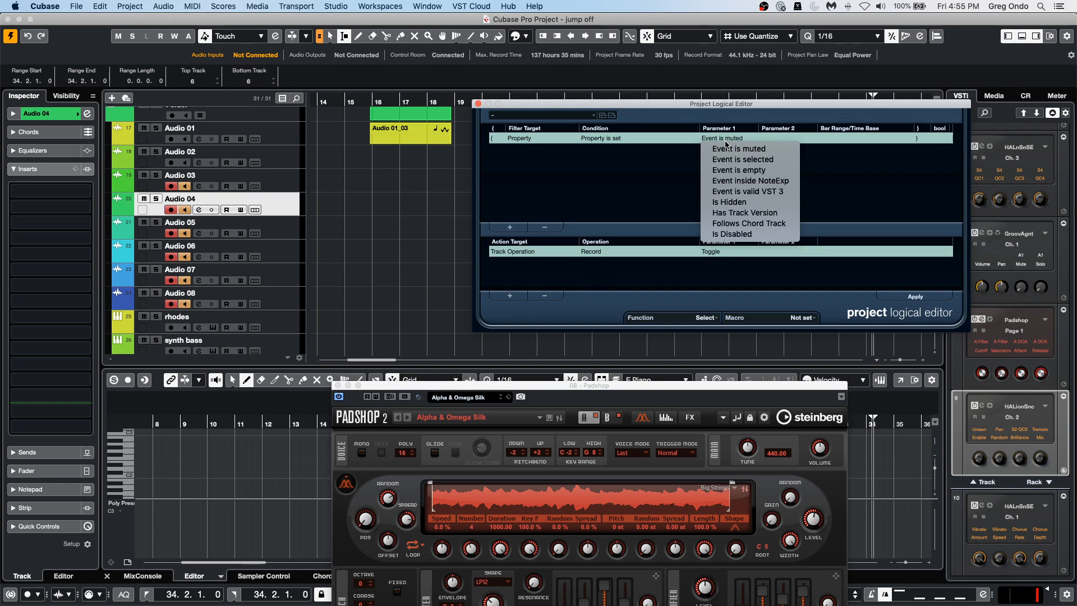
pyautogui.click(680, 168)
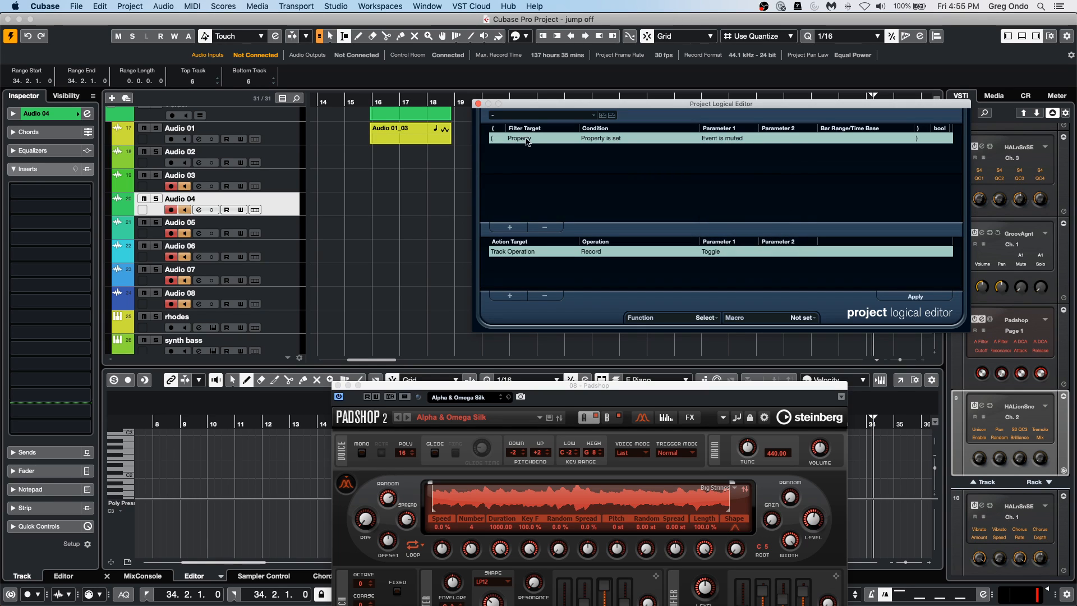
# Examine the action targets, operations, filter targets and property parameters for an option that detects record-enabled tracks.
pyautogui.click(515, 252)
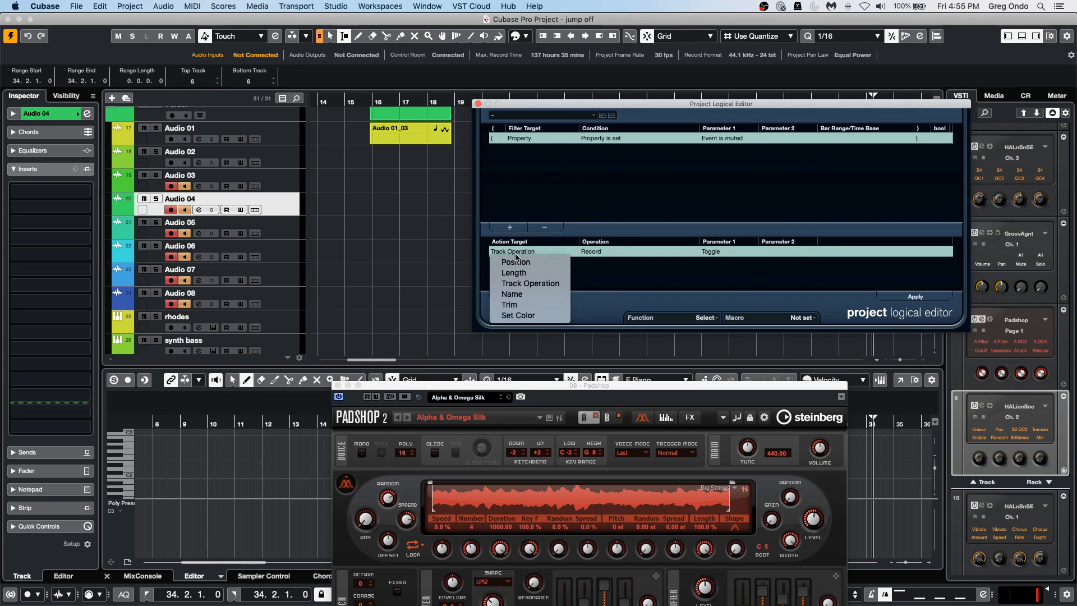
pyautogui.click(598, 252)
pyautogui.click(598, 252)
pyautogui.click(572, 267)
pyautogui.click(529, 140)
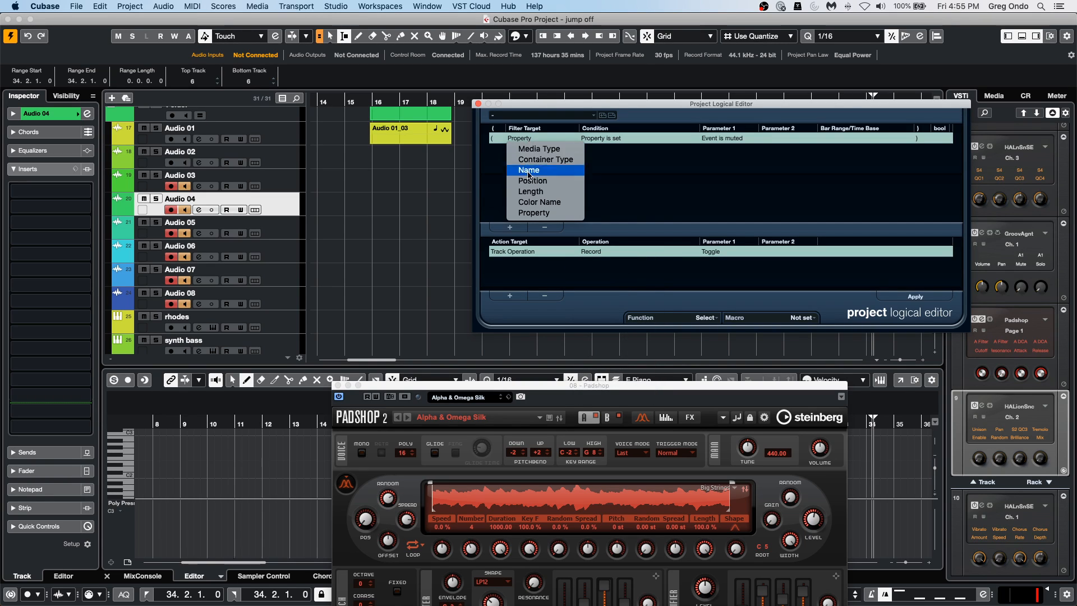
pyautogui.click(615, 139)
pyautogui.click(616, 140)
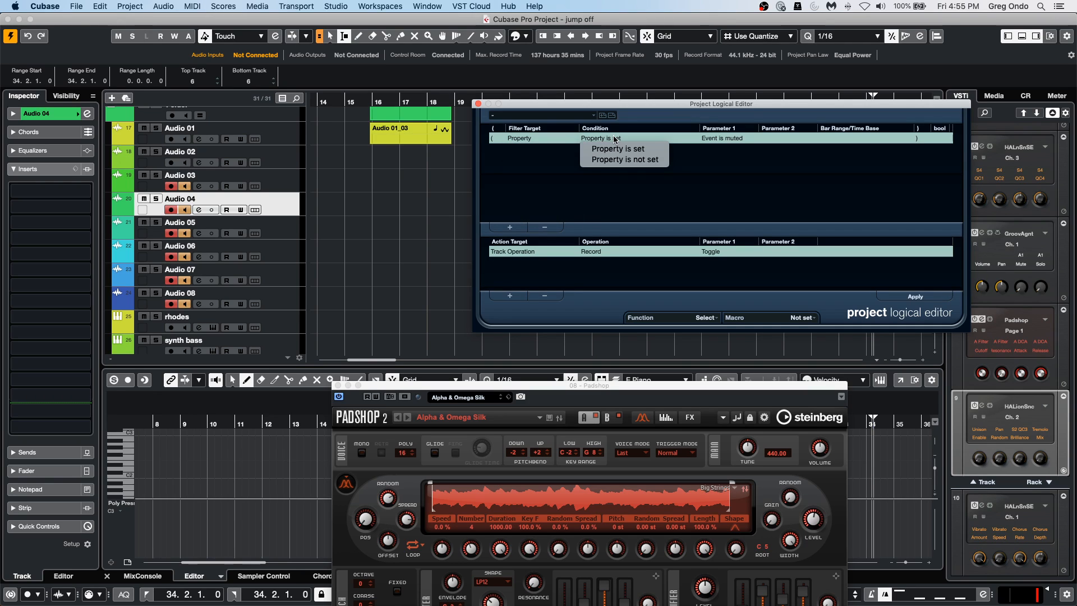
pyautogui.click(737, 139)
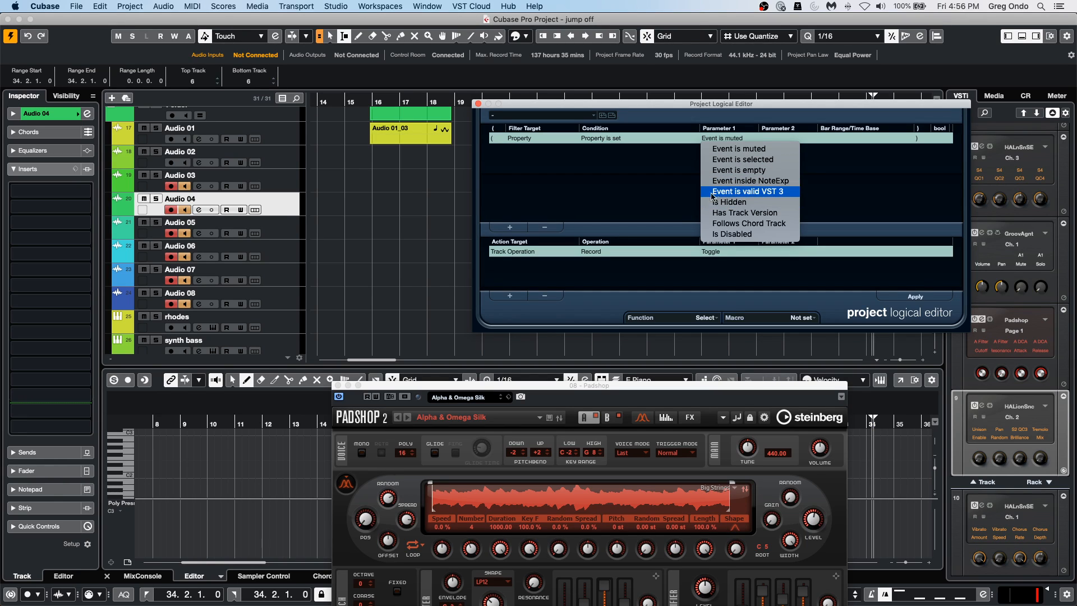
pyautogui.click(693, 187)
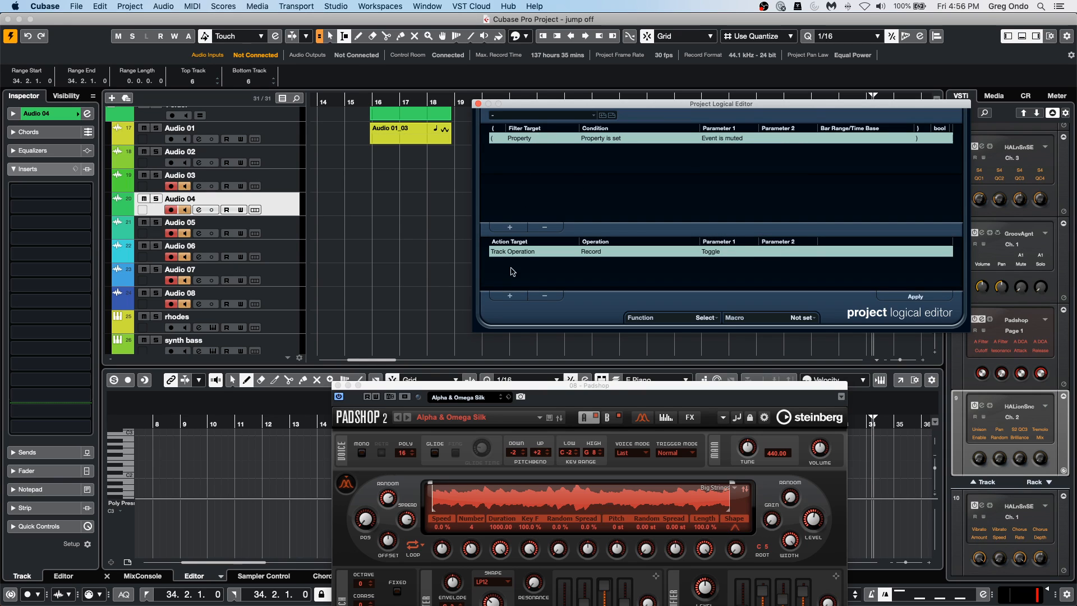
pyautogui.click(517, 252)
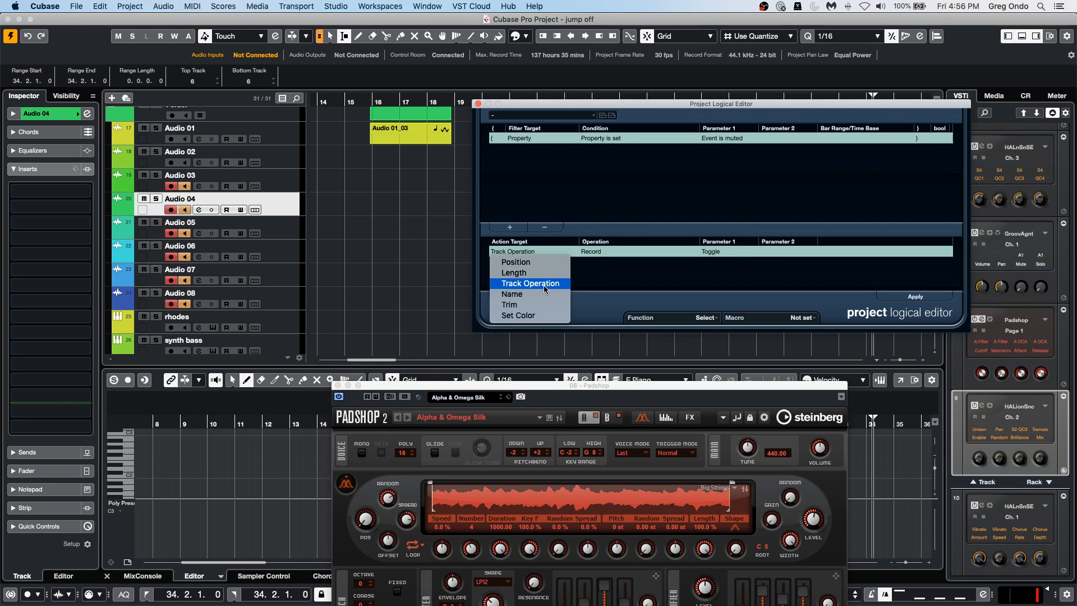
pyautogui.click(536, 142)
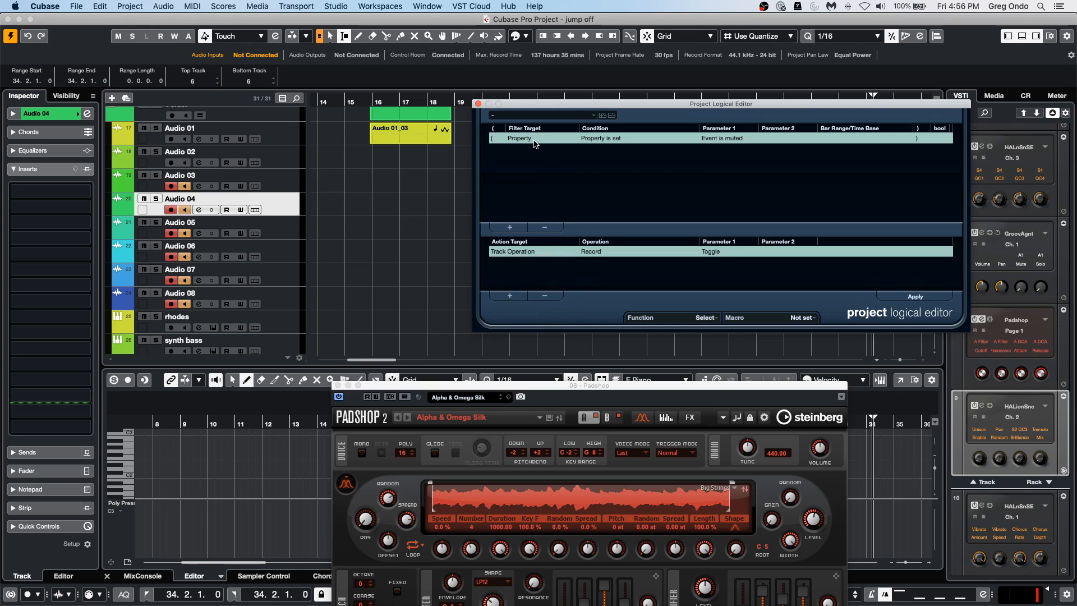
# Keep Property as the filter target, change its condition to Property is not set and review the parameter choices.
pyautogui.click(534, 139)
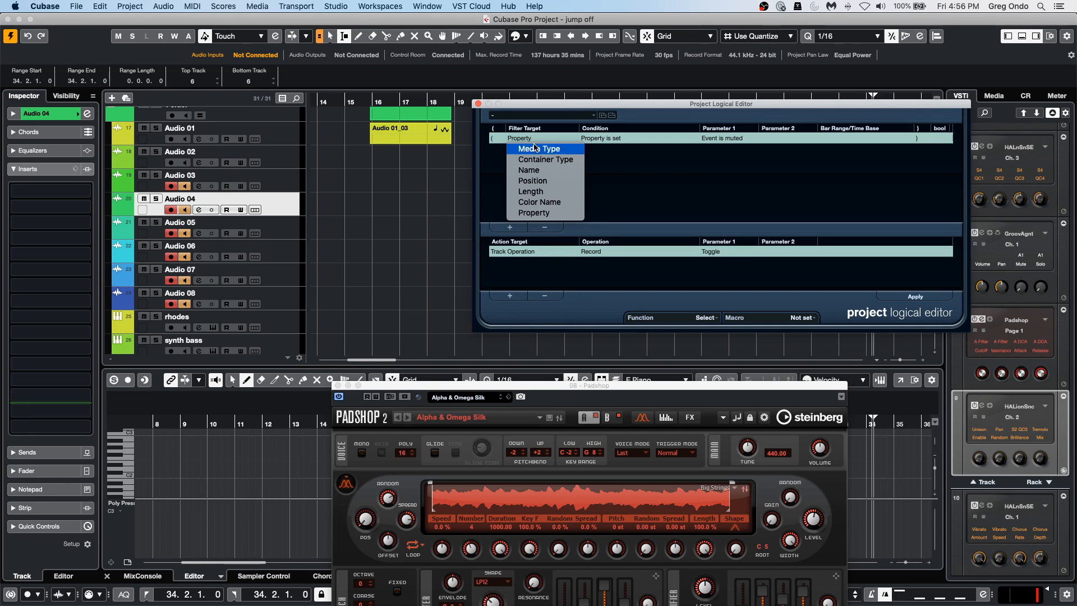
pyautogui.click(539, 215)
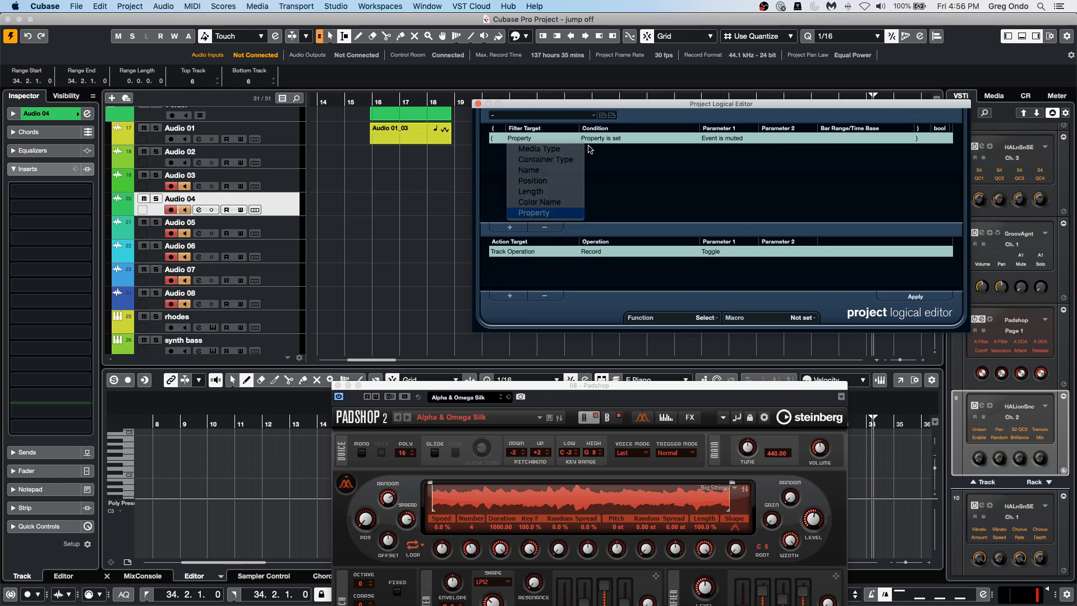
pyautogui.click(599, 140)
pyautogui.click(598, 159)
pyautogui.click(717, 140)
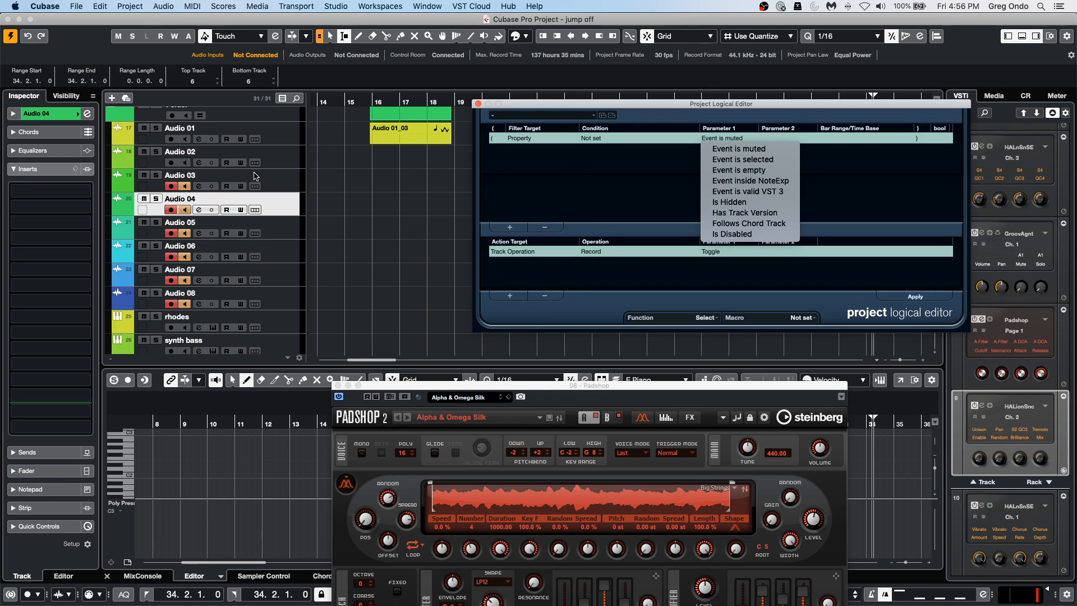
# Examine the Track Operation choices and the filter line's parameter and condition choices for a record-enable criterion.
pyautogui.moveTo(684, 106); pyautogui.dragTo(466, 135)
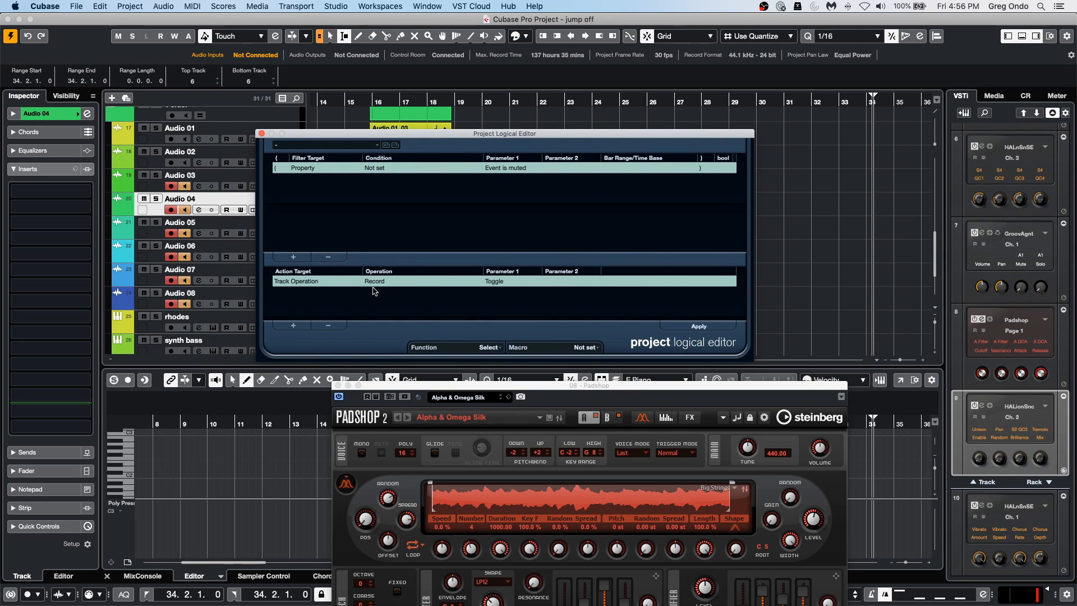
pyautogui.click(385, 282)
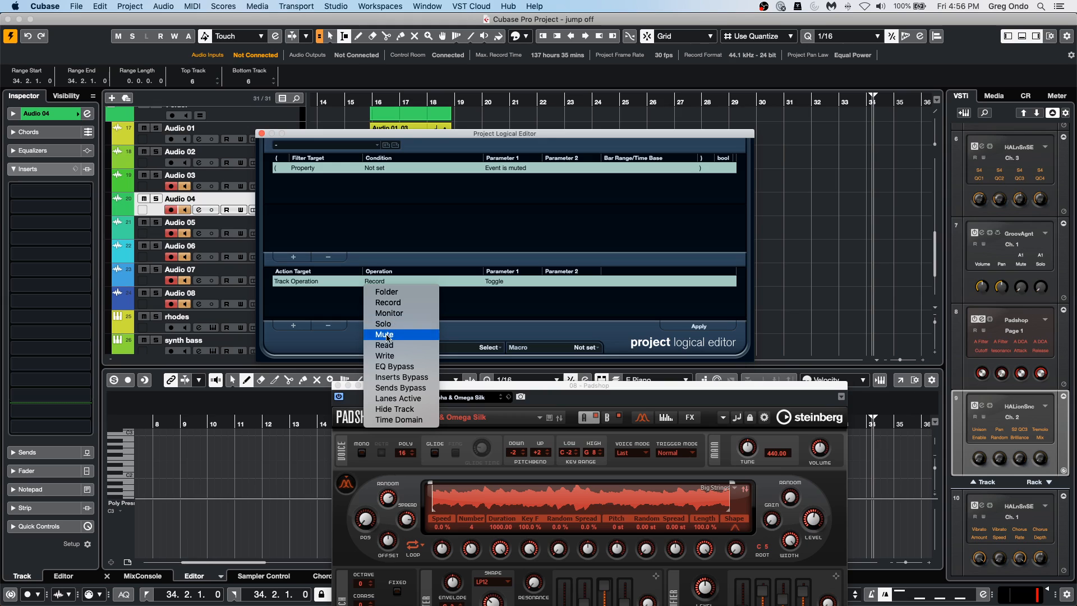
pyautogui.click(504, 280)
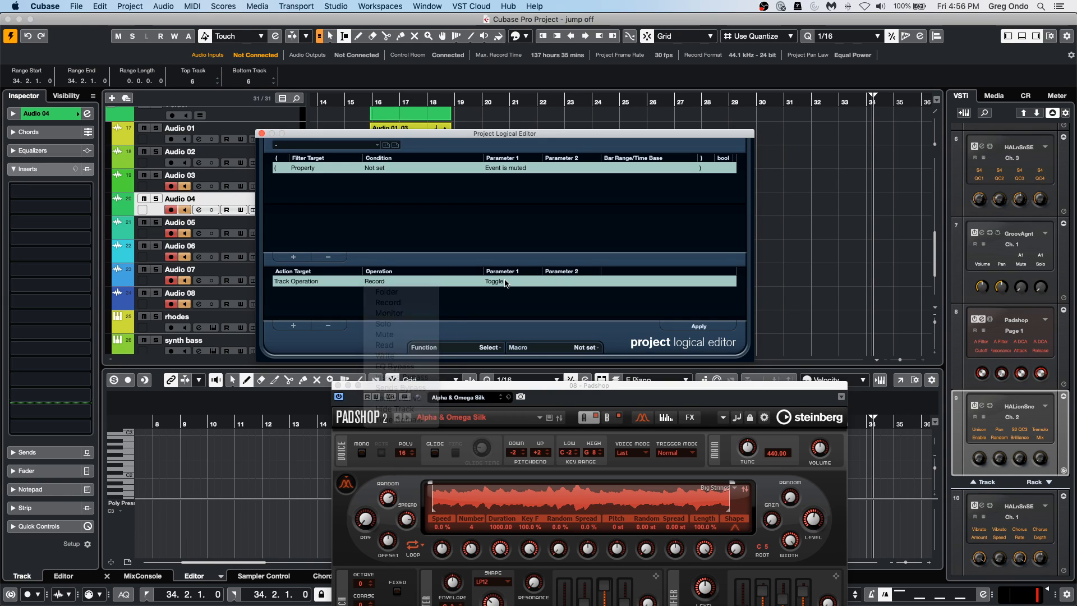
pyautogui.click(503, 316)
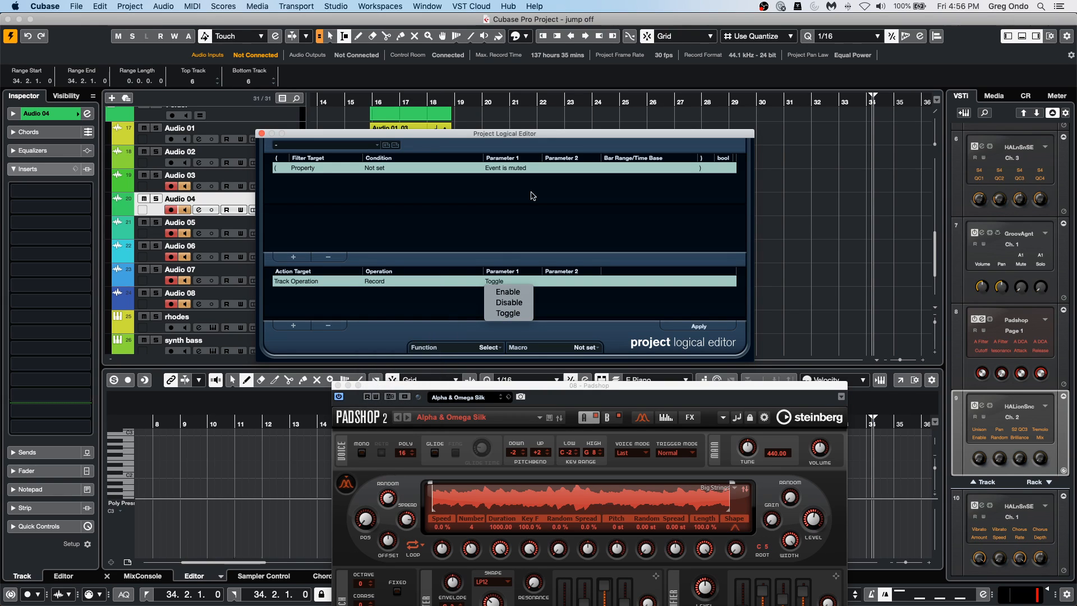
pyautogui.click(500, 168)
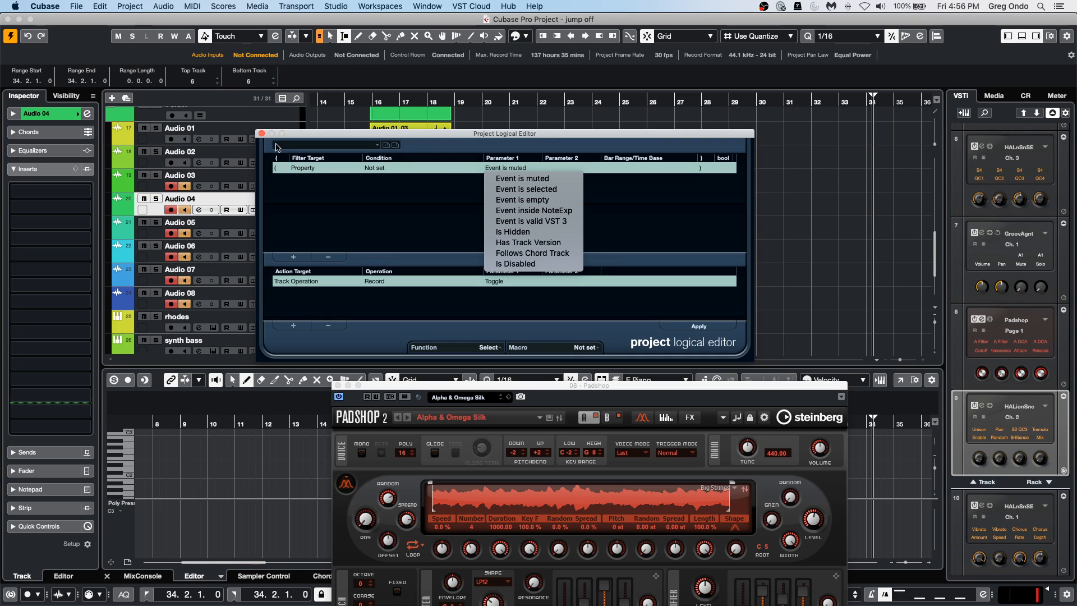
pyautogui.click(386, 169)
pyautogui.click(386, 168)
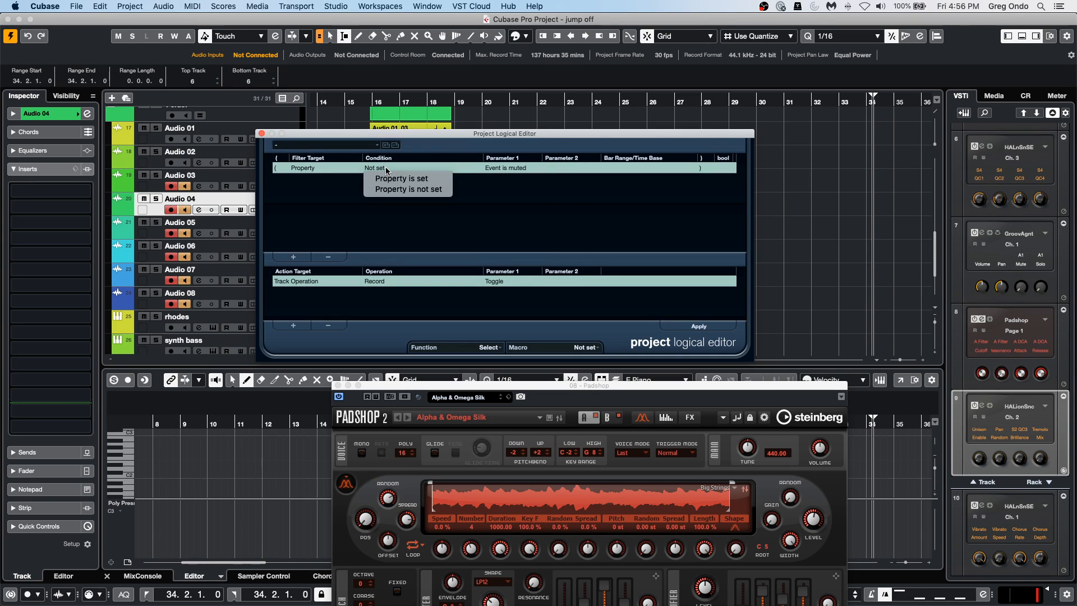
pyautogui.click(497, 181)
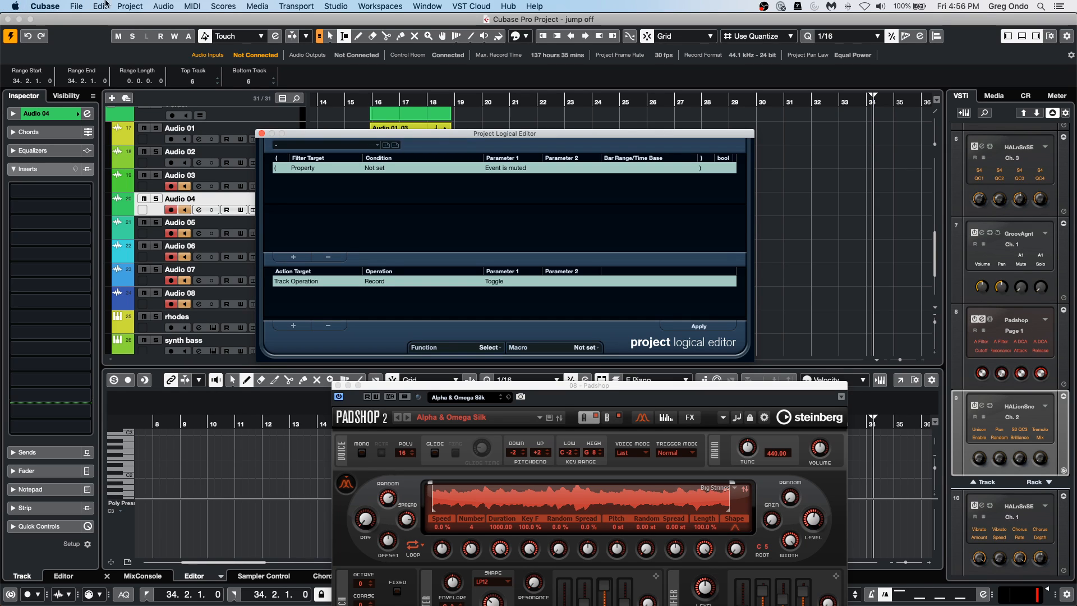
# Set the Property filter's condition to Property is set, recheck its parameters and close the Project Logical Editor without applying.
pyautogui.click(318, 169)
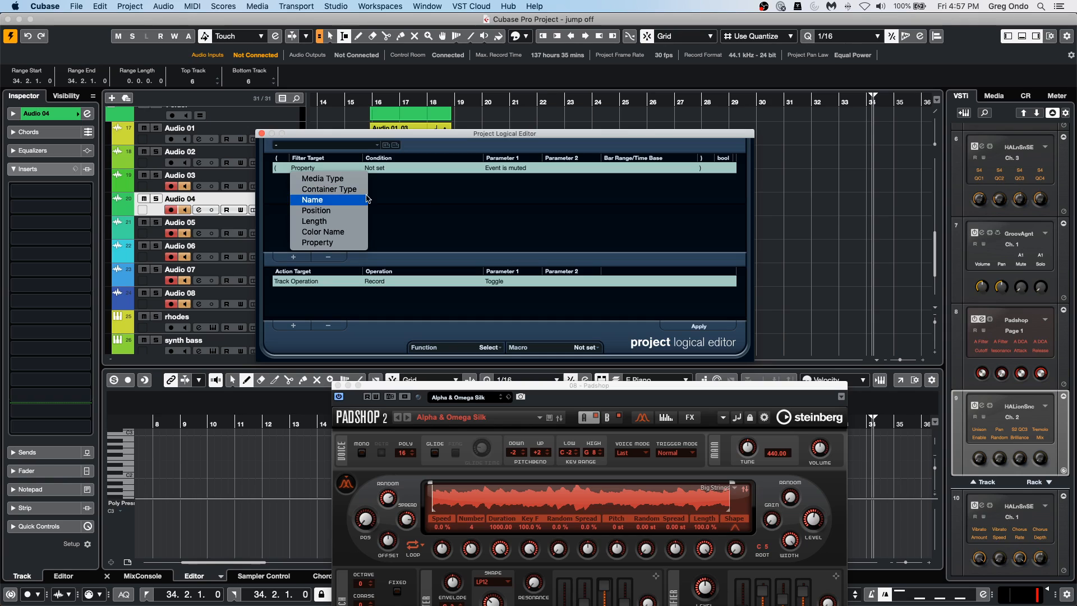
pyautogui.click(325, 242)
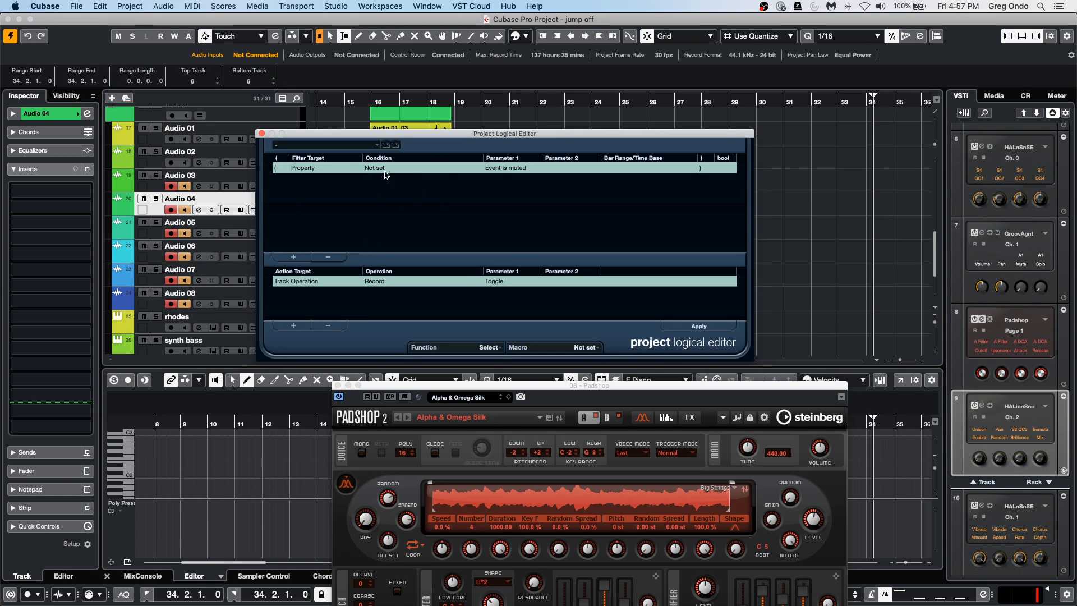
pyautogui.click(387, 168)
pyautogui.click(396, 181)
pyautogui.click(505, 168)
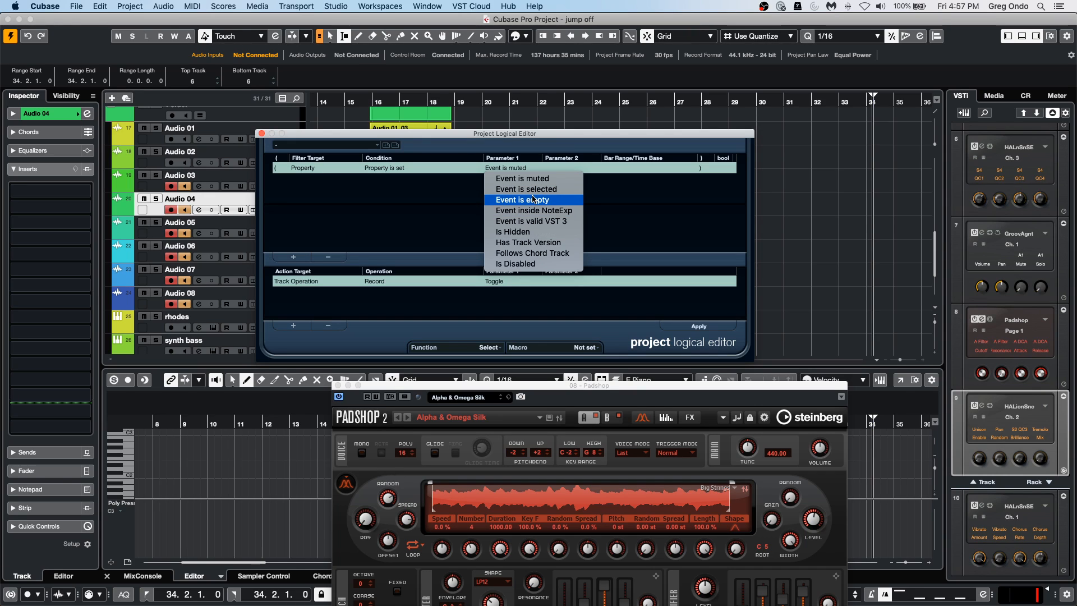
pyautogui.click(454, 211)
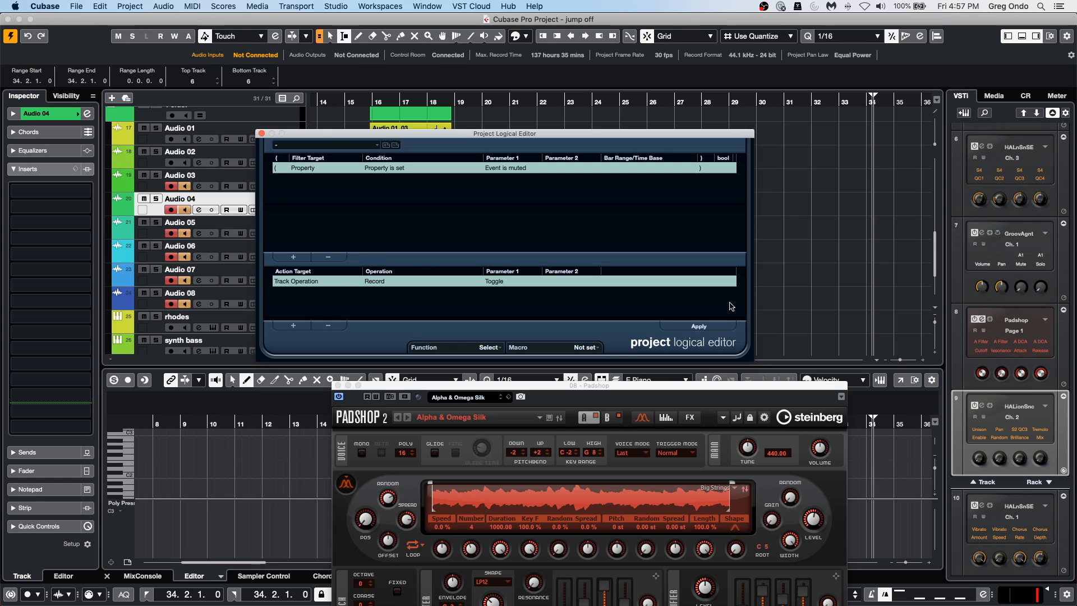
pyautogui.click(262, 135)
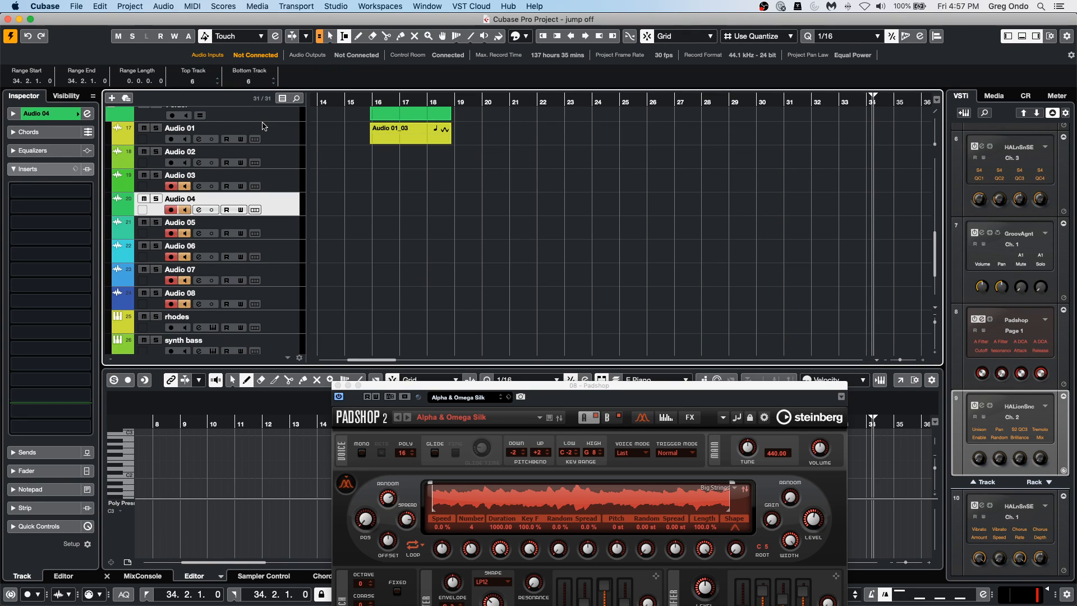